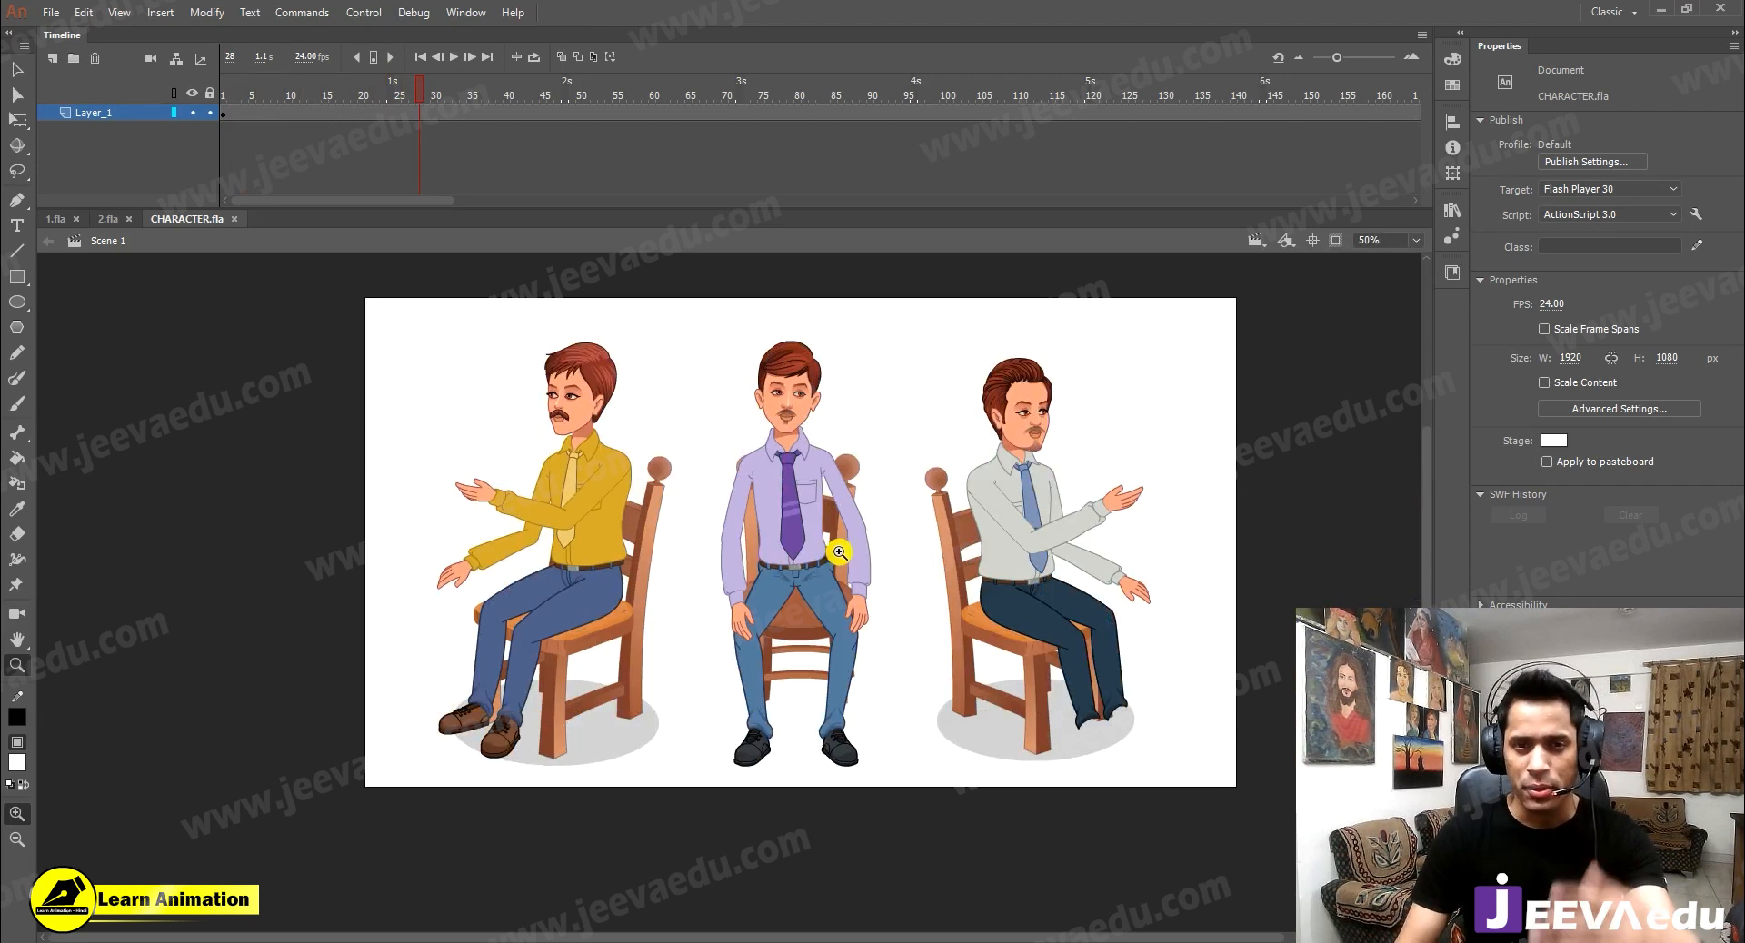
Open the symbol of the seated man in the yellow shirt and examine how his body is built
{"action": "key", "text": "v"}
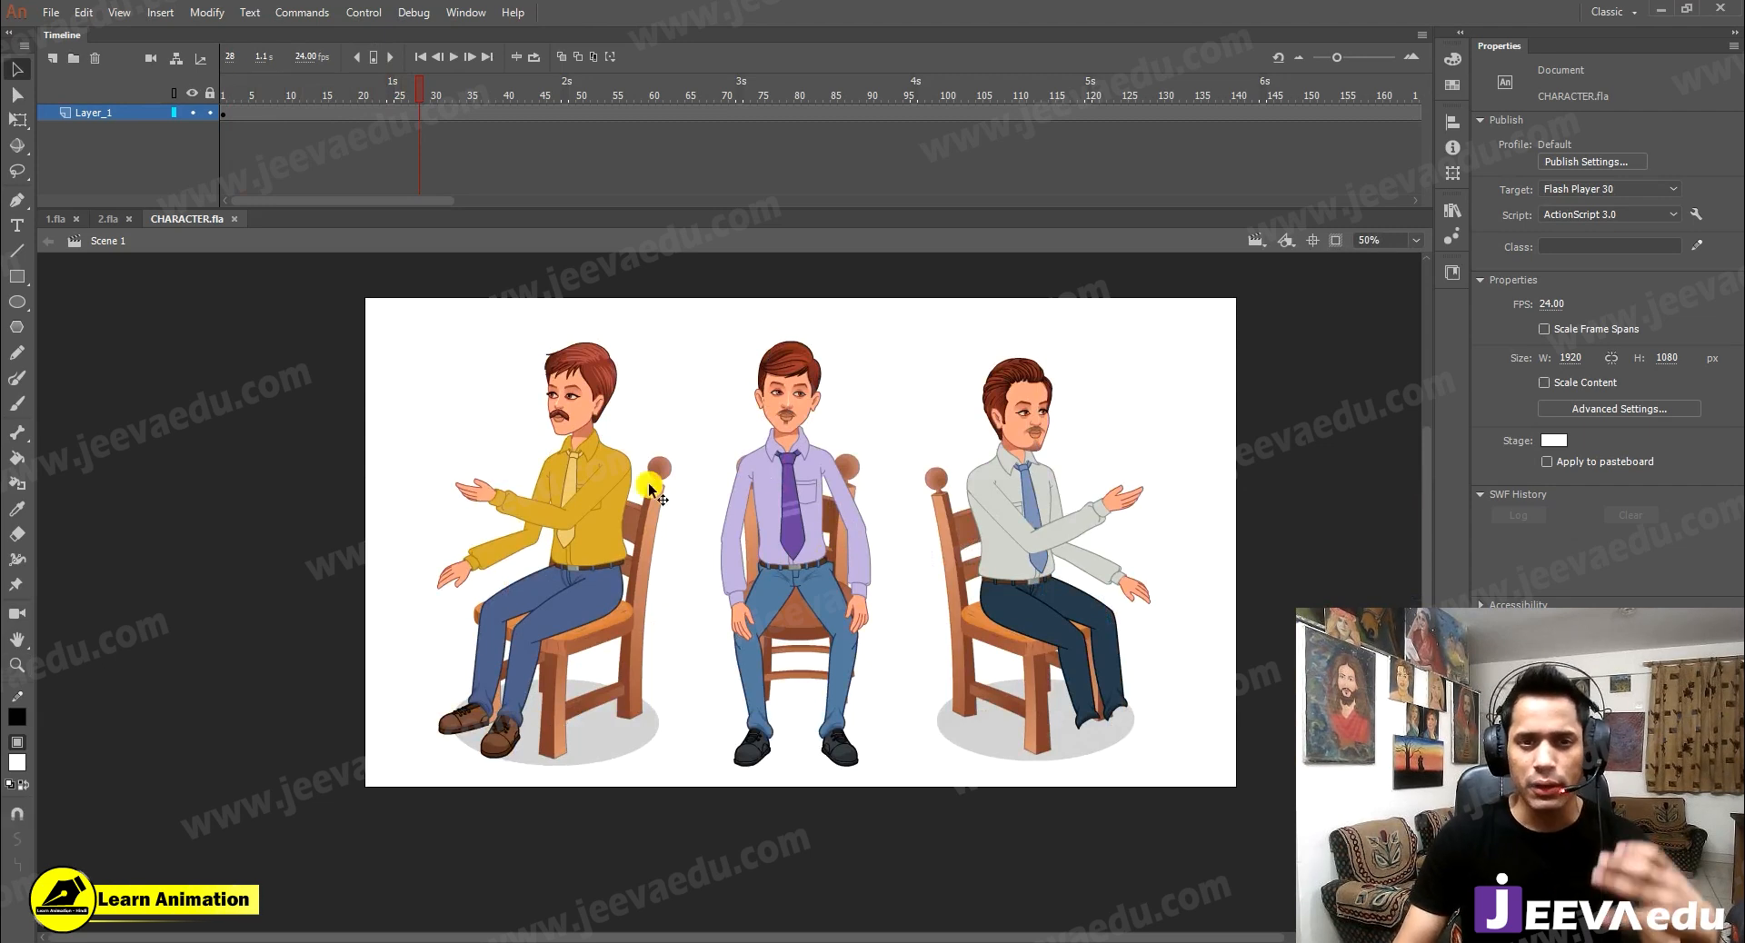
{"action": "left_click", "coordinate": [609, 546]}
{"action": "double_click", "coordinate": [608, 551]}
{"action": "key", "text": "z"}
{"action": "left_click", "coordinate": [605, 621]}
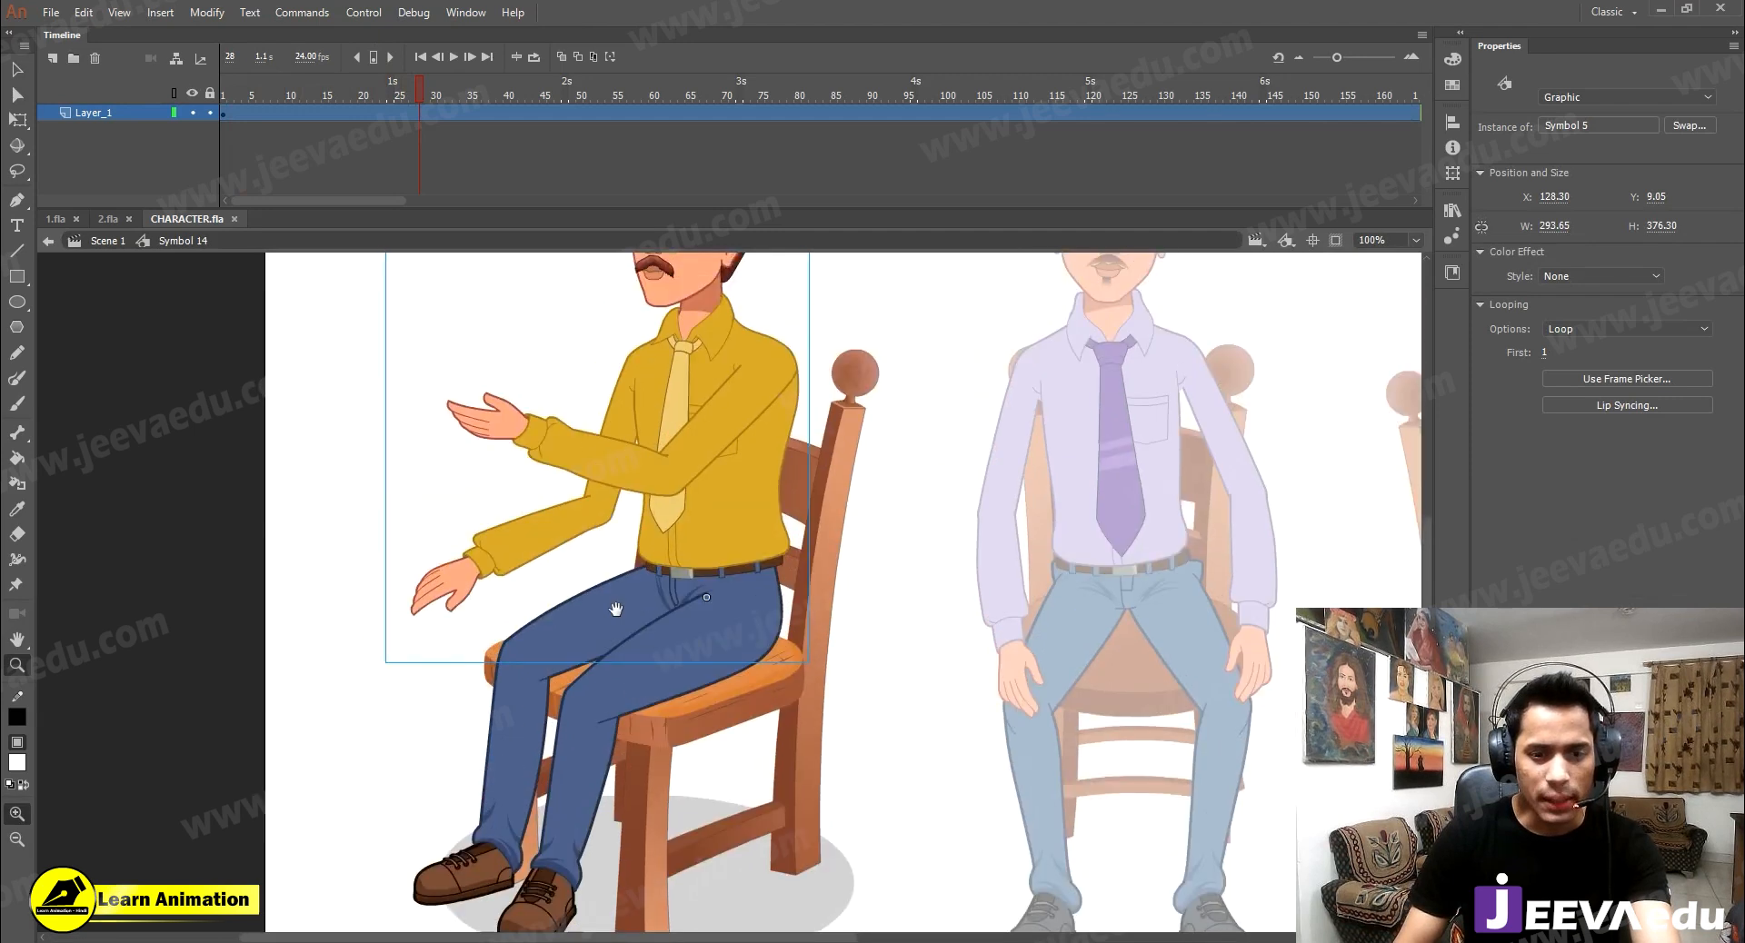
{"action": "scroll", "coordinate": [615, 609], "scroll_direction": "up", "scroll_amount": 2}
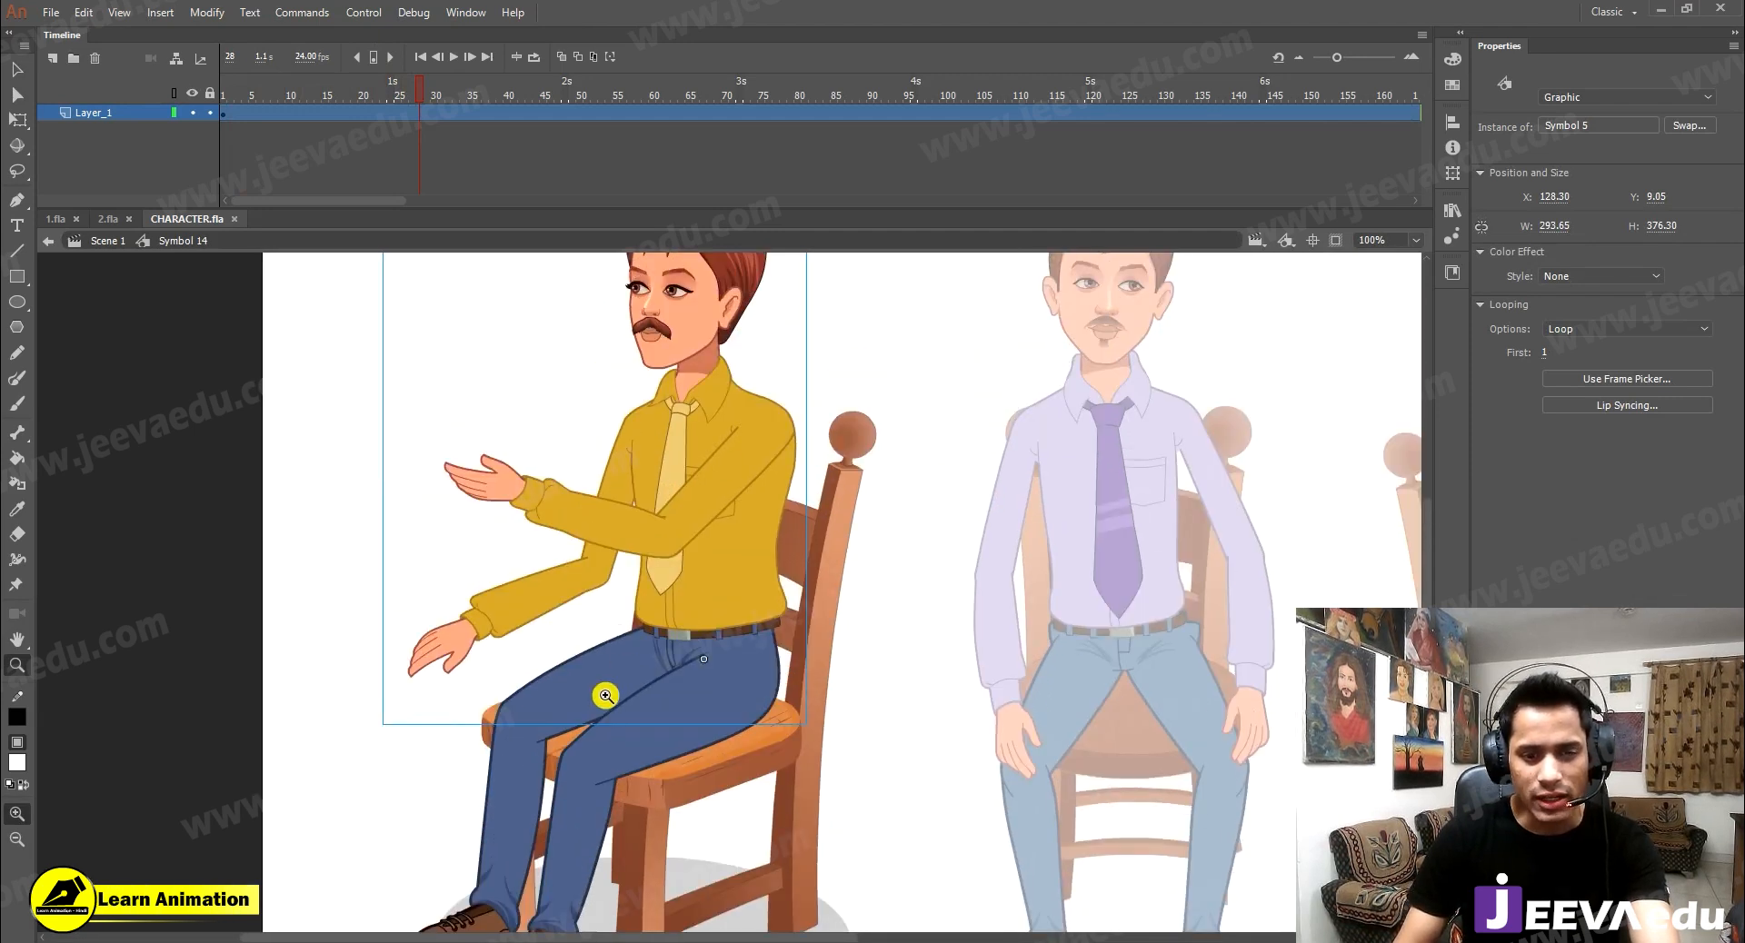
Try to stretch the yellow-shirted man's upper body upwards with Free Transform
{"action": "left_click", "coordinate": [672, 654], "text": "alt"}
{"action": "key", "text": "q"}
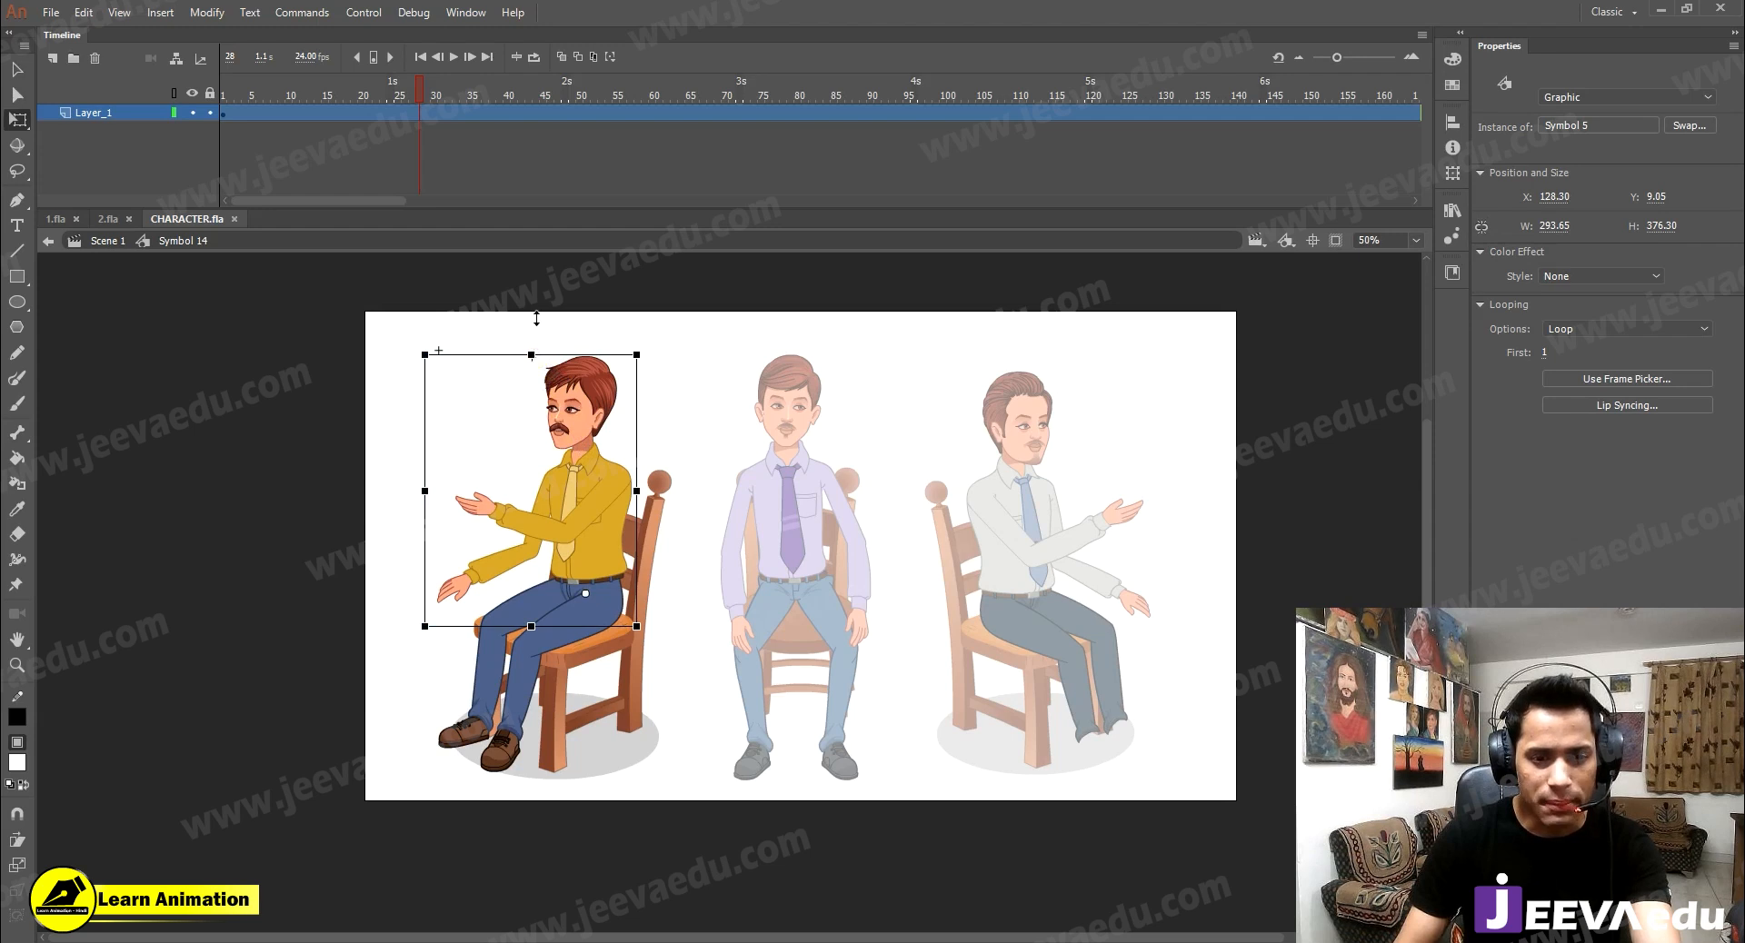
{"action": "left_click_drag", "start_coordinate": [536, 319], "coordinate": [537, 301]}
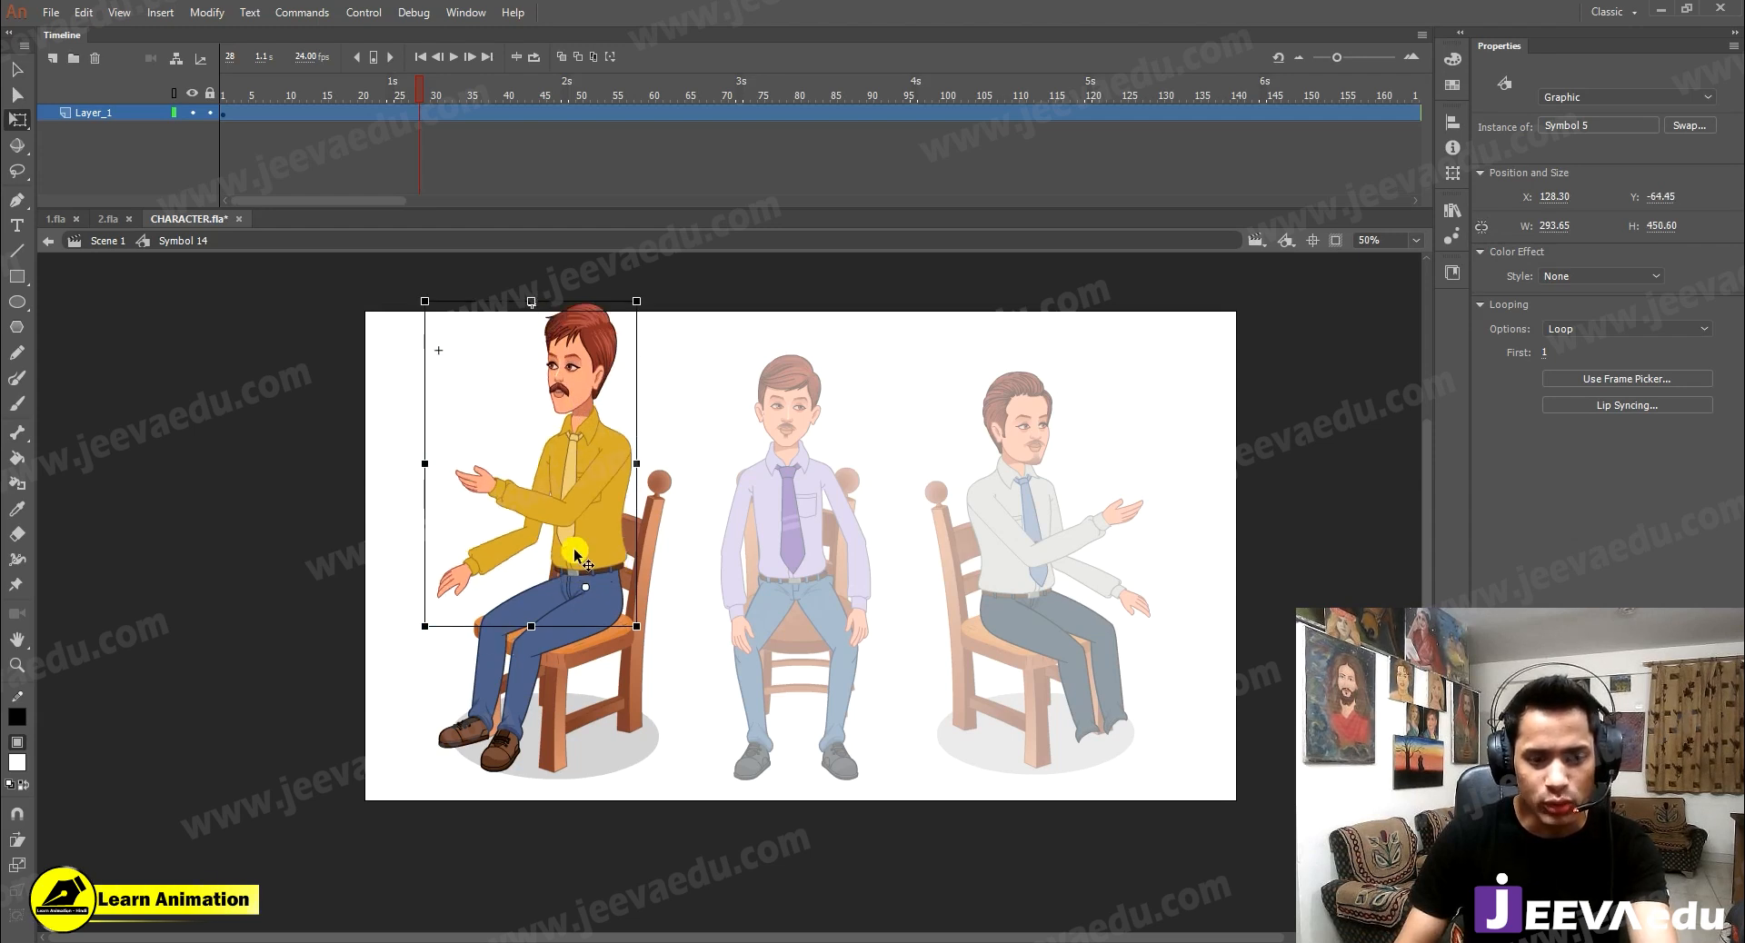
{"action": "key", "text": "v"}
{"action": "left_click", "coordinate": [609, 570]}
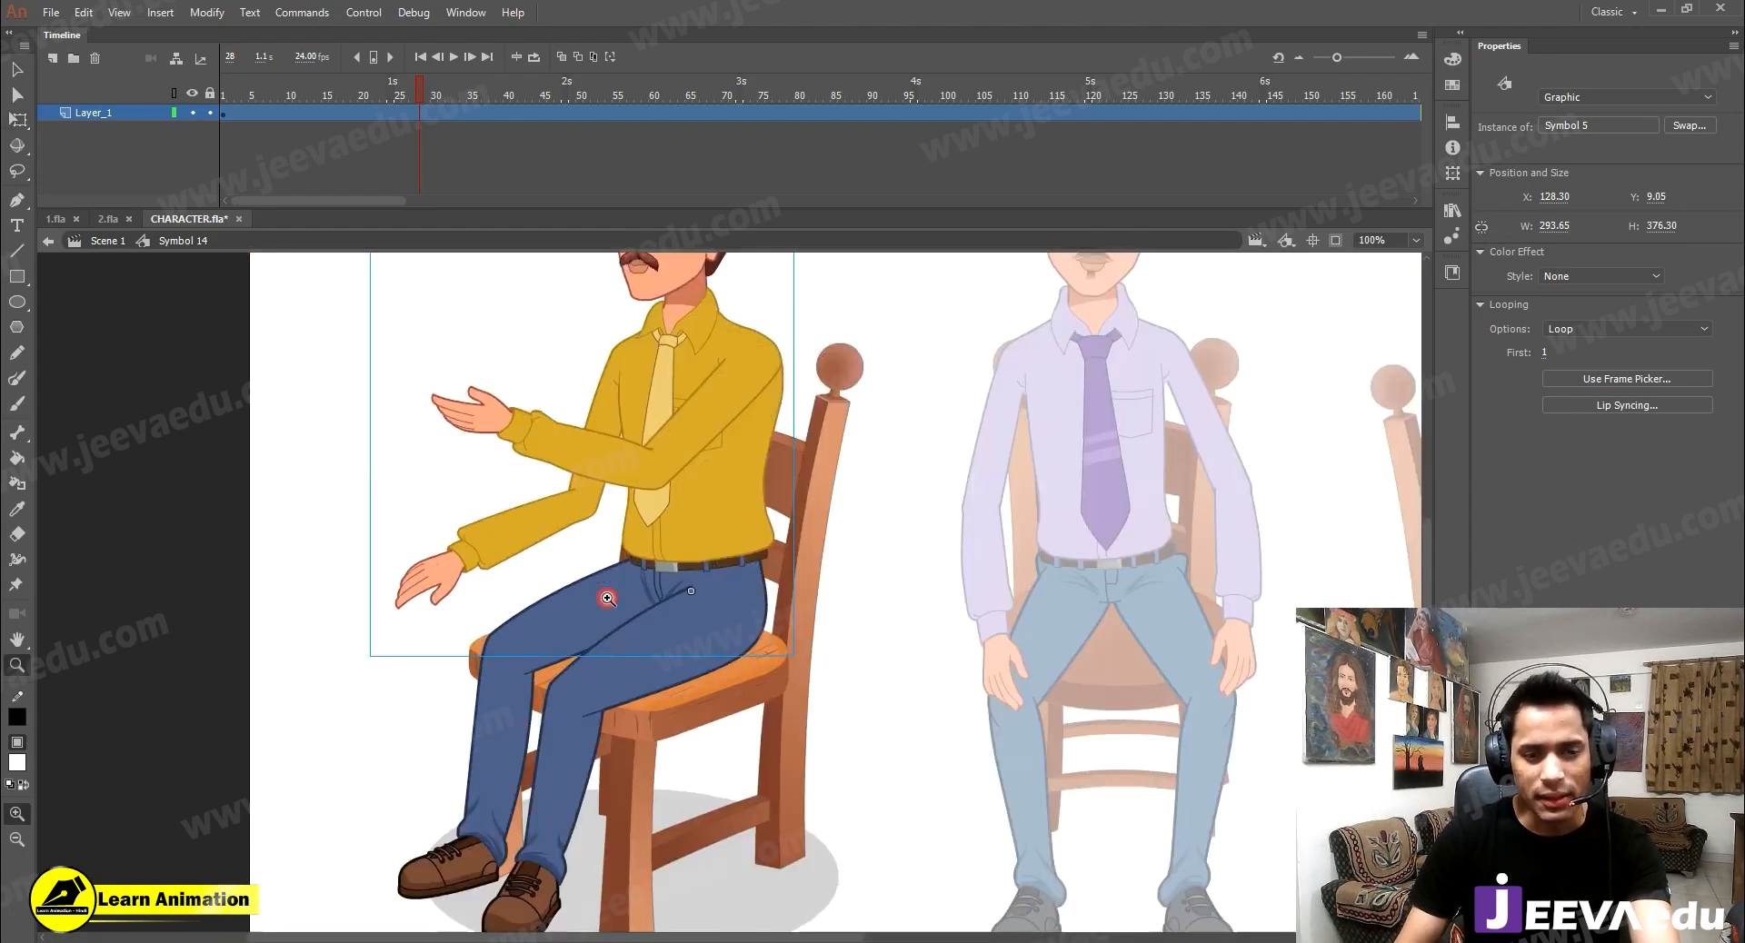
Check the yellow-shirted man's leg group and return to the main scene
{"action": "left_click", "coordinate": [647, 627]}
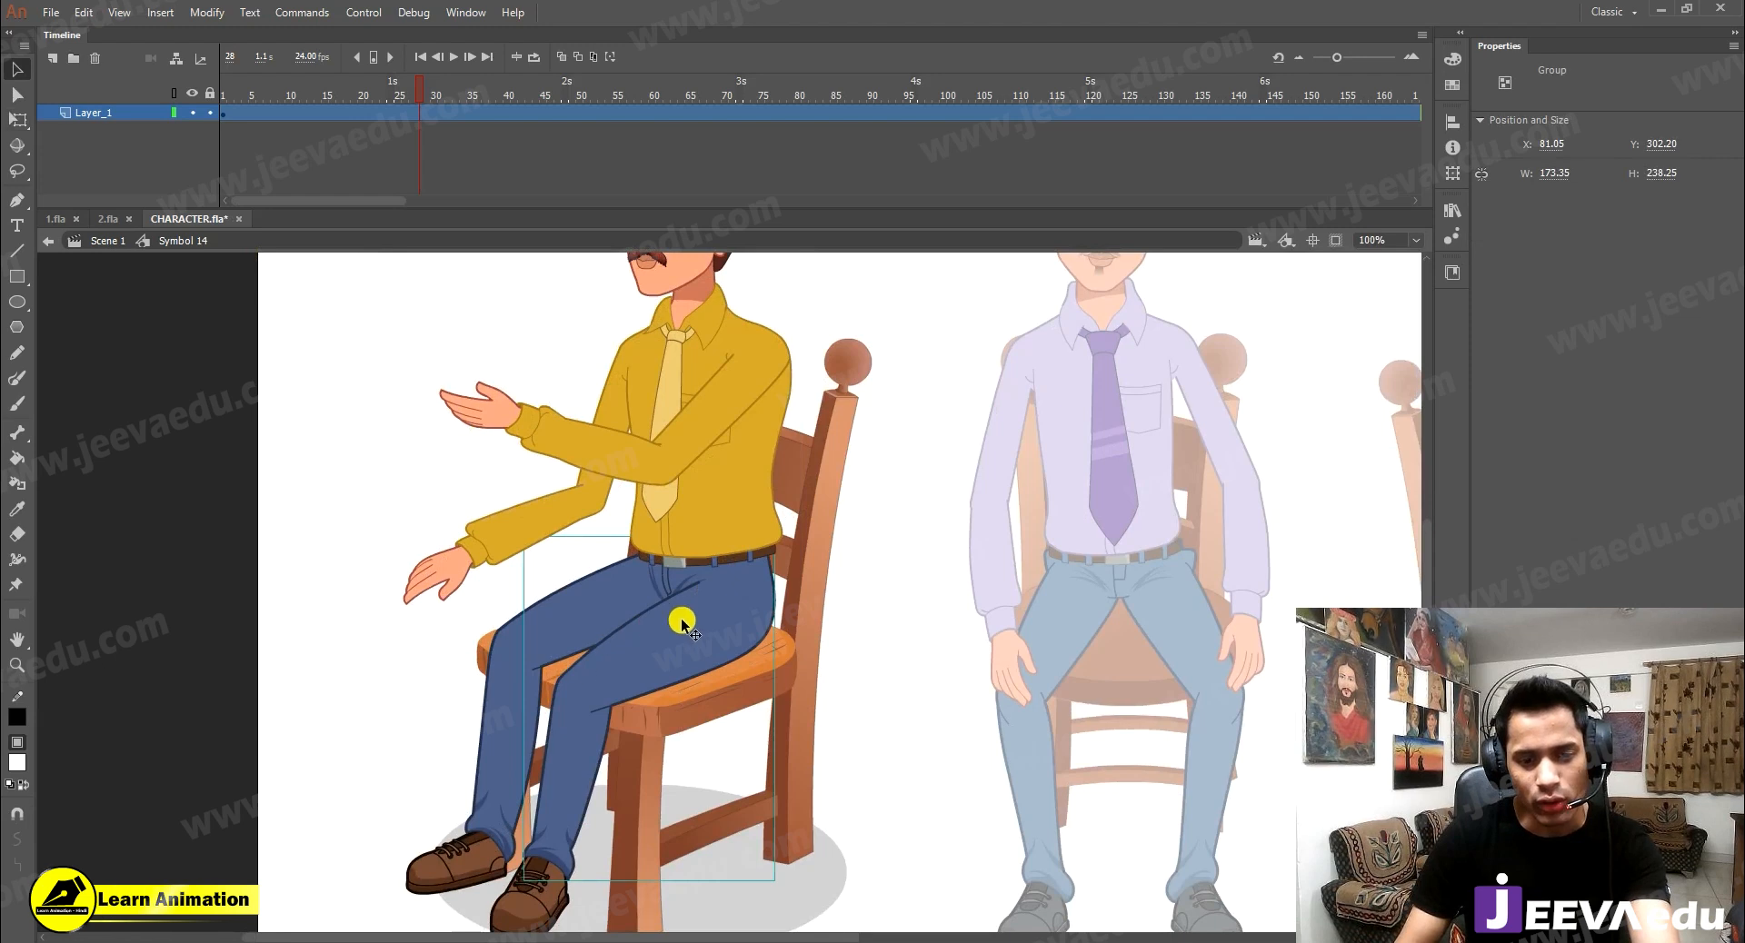
{"action": "left_click_drag", "start_coordinate": [722, 491], "coordinate": [743, 569]}
{"action": "key", "text": "z"}
{"action": "left_click", "coordinate": [728, 640], "text": "alt"}
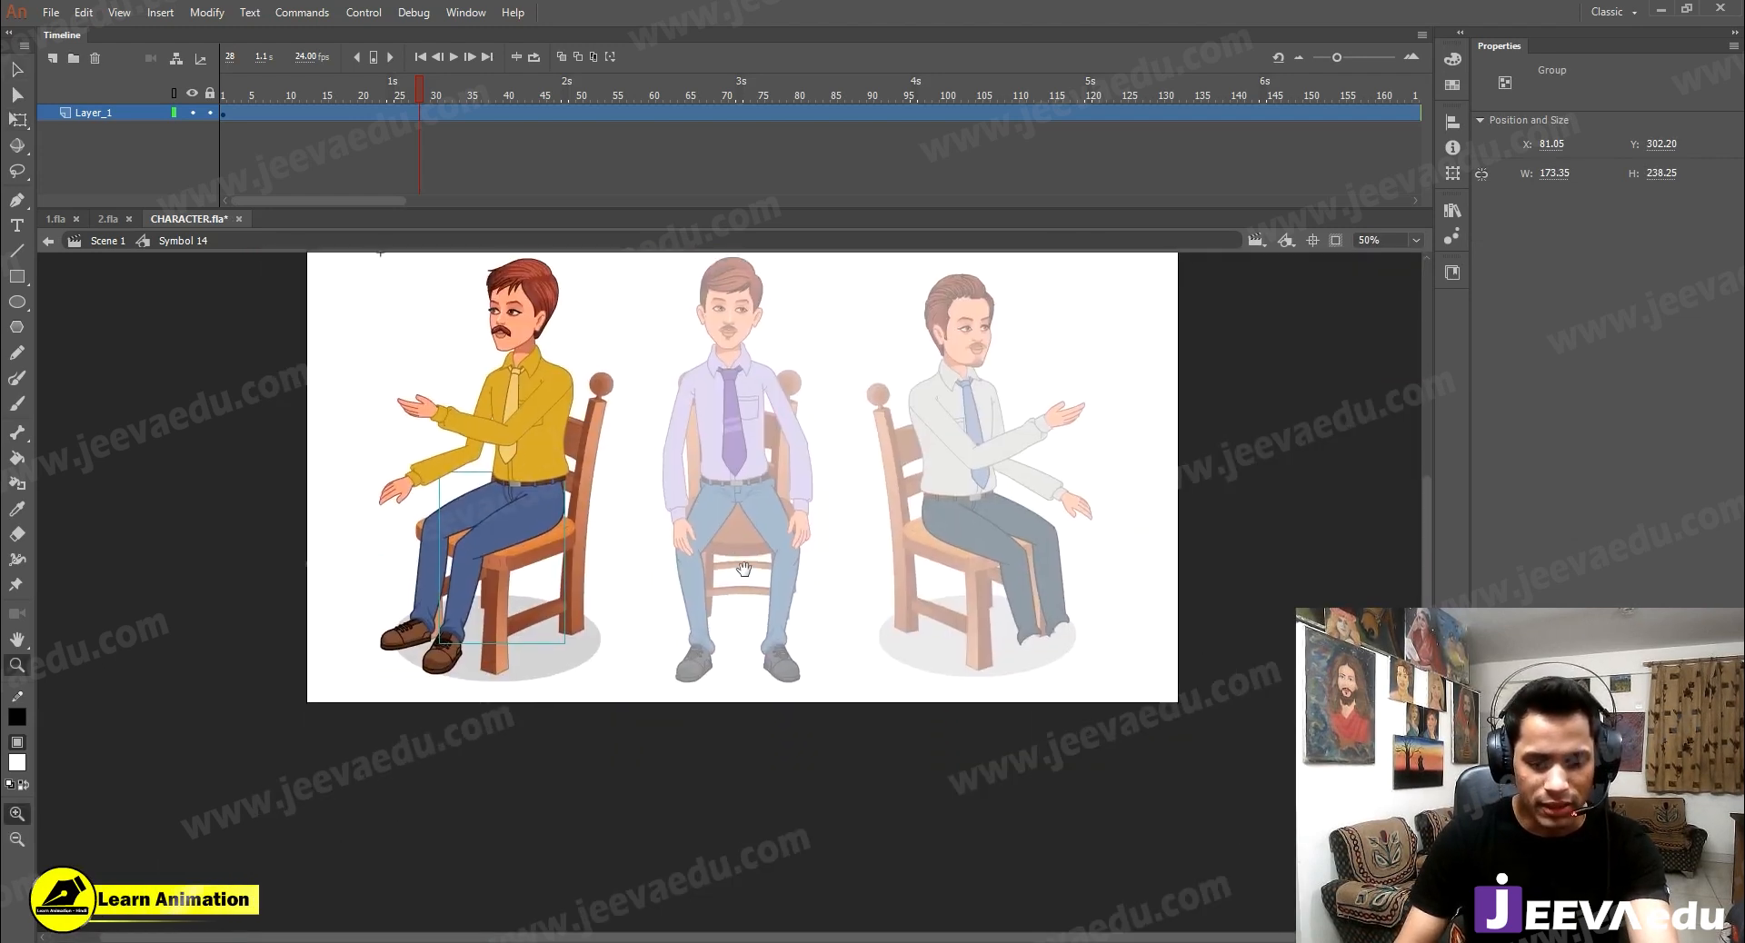
{"action": "key", "text": "v"}
{"action": "double_click", "coordinate": [660, 602]}
{"action": "key", "text": "z"}
{"action": "left_click", "coordinate": [349, 256], "text": "alt"}
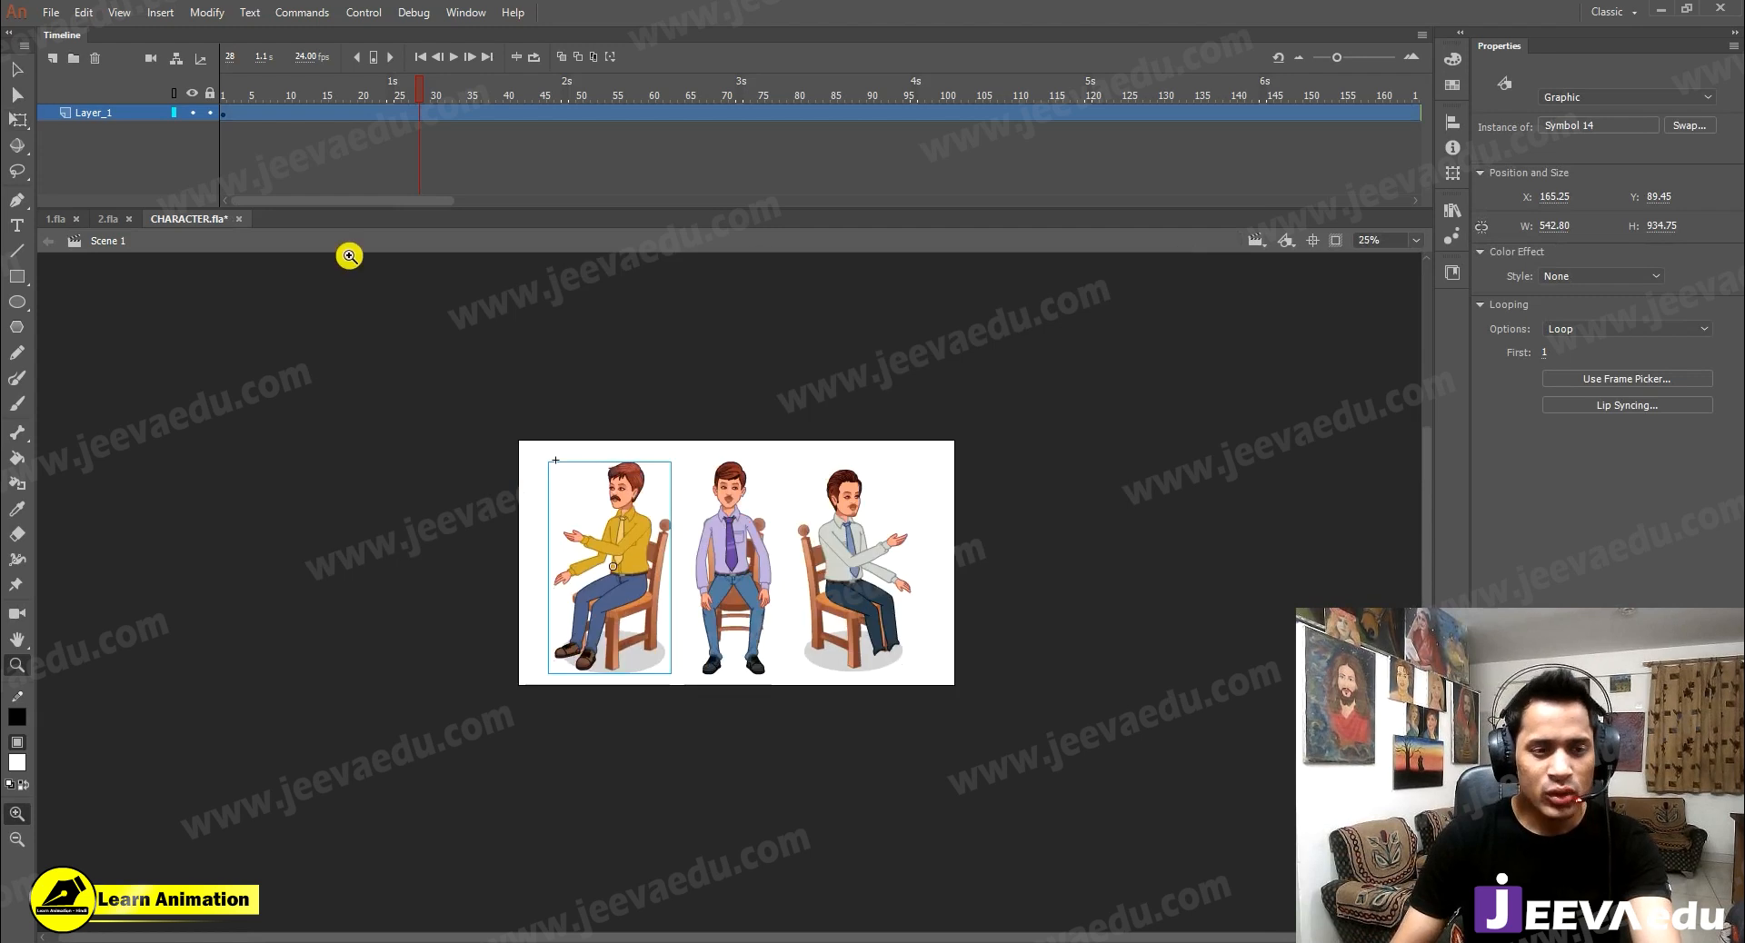
Switch to the 1.fla file and scrub its timeline to review the full restaurant background and the dialogue sound
{"action": "left_click", "coordinate": [52, 220]}
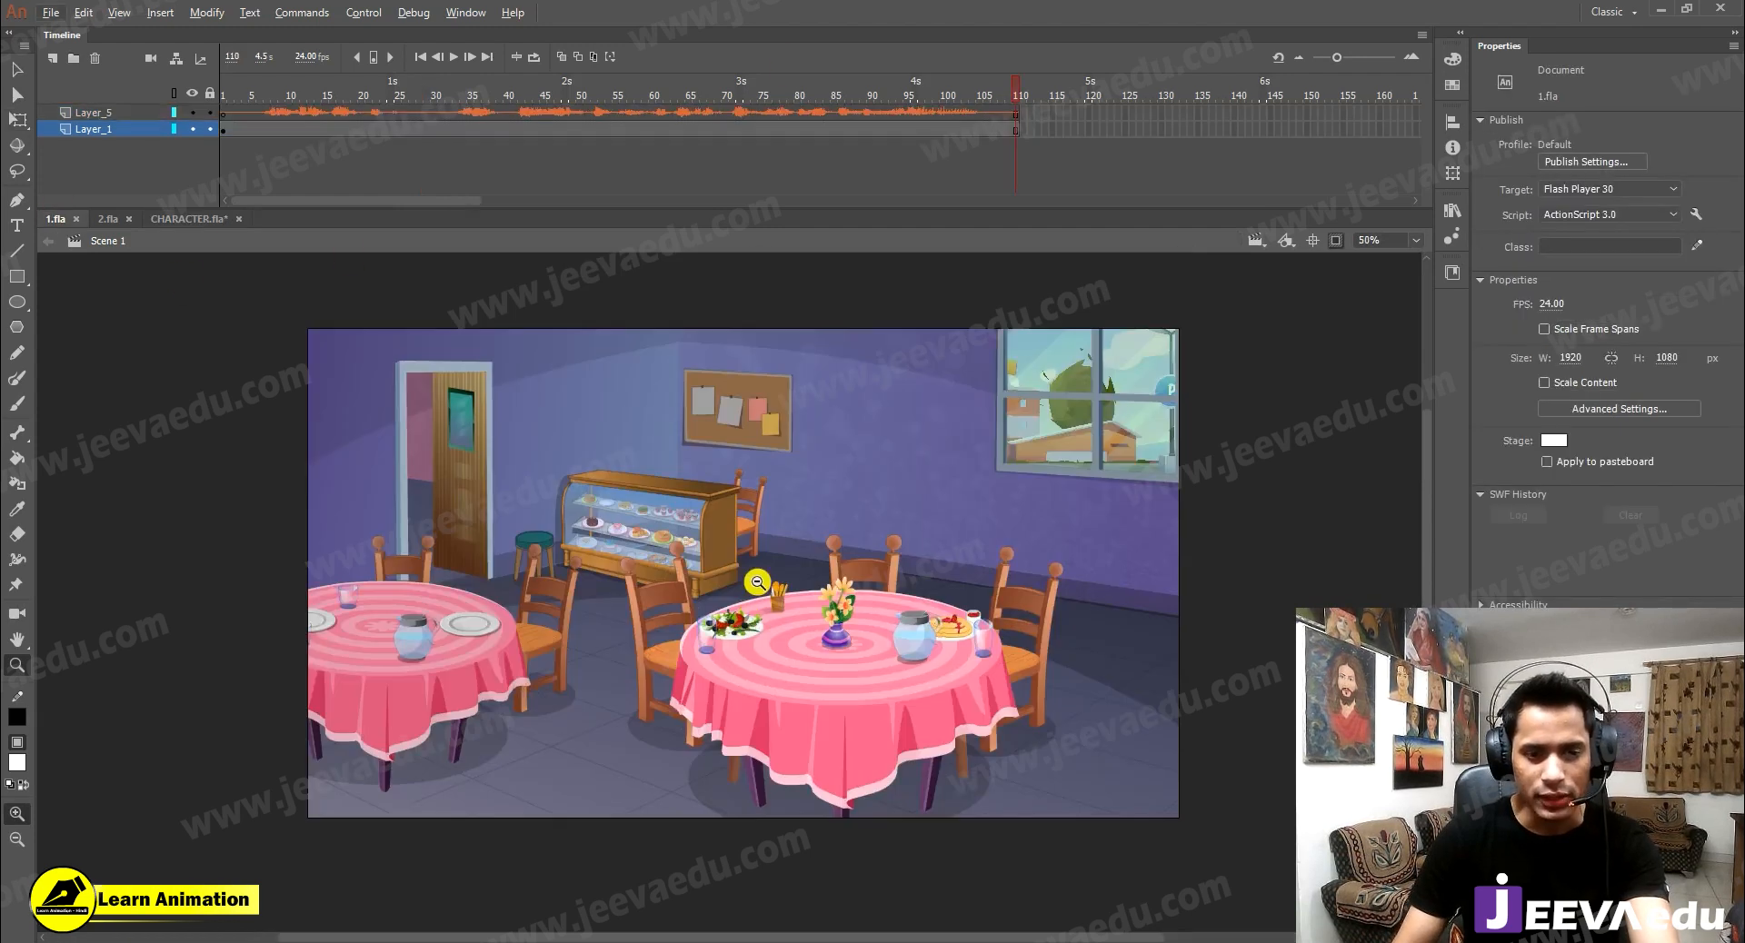
{"action": "left_click_drag", "start_coordinate": [878, 91], "coordinate": [596, 111]}
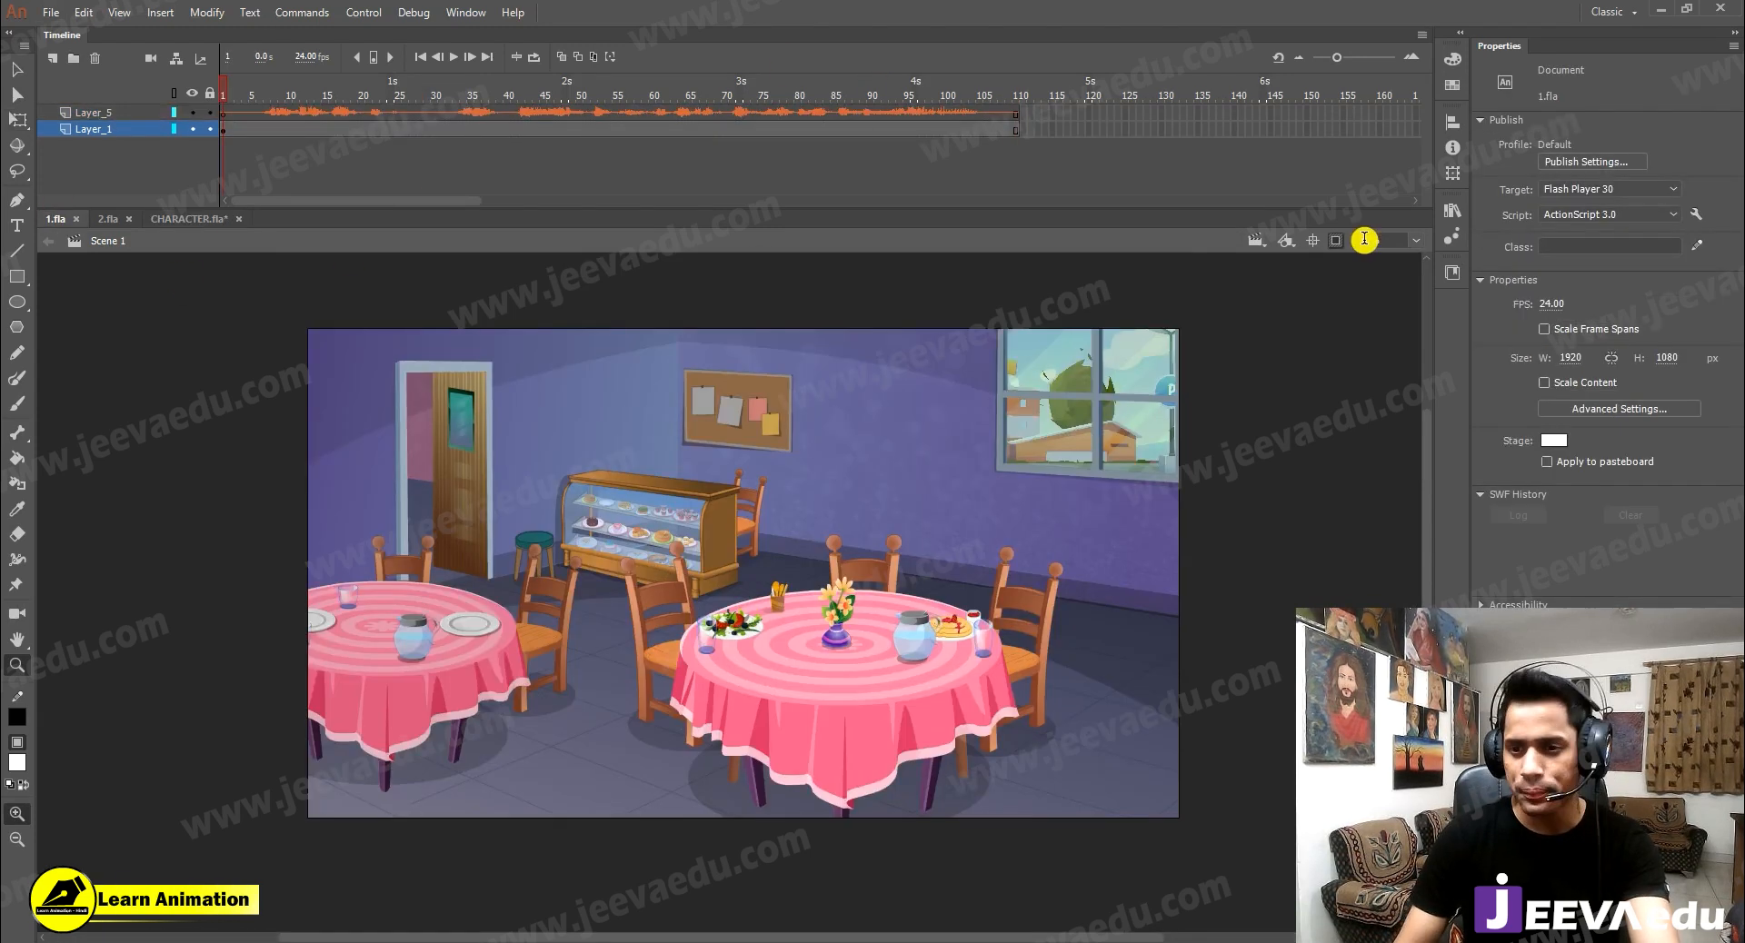
{"action": "type", "text": "25"}
{"action": "key", "text": "Return"}
{"action": "left_click", "coordinate": [756, 595]}
{"action": "left_click", "coordinate": [414, 110]}
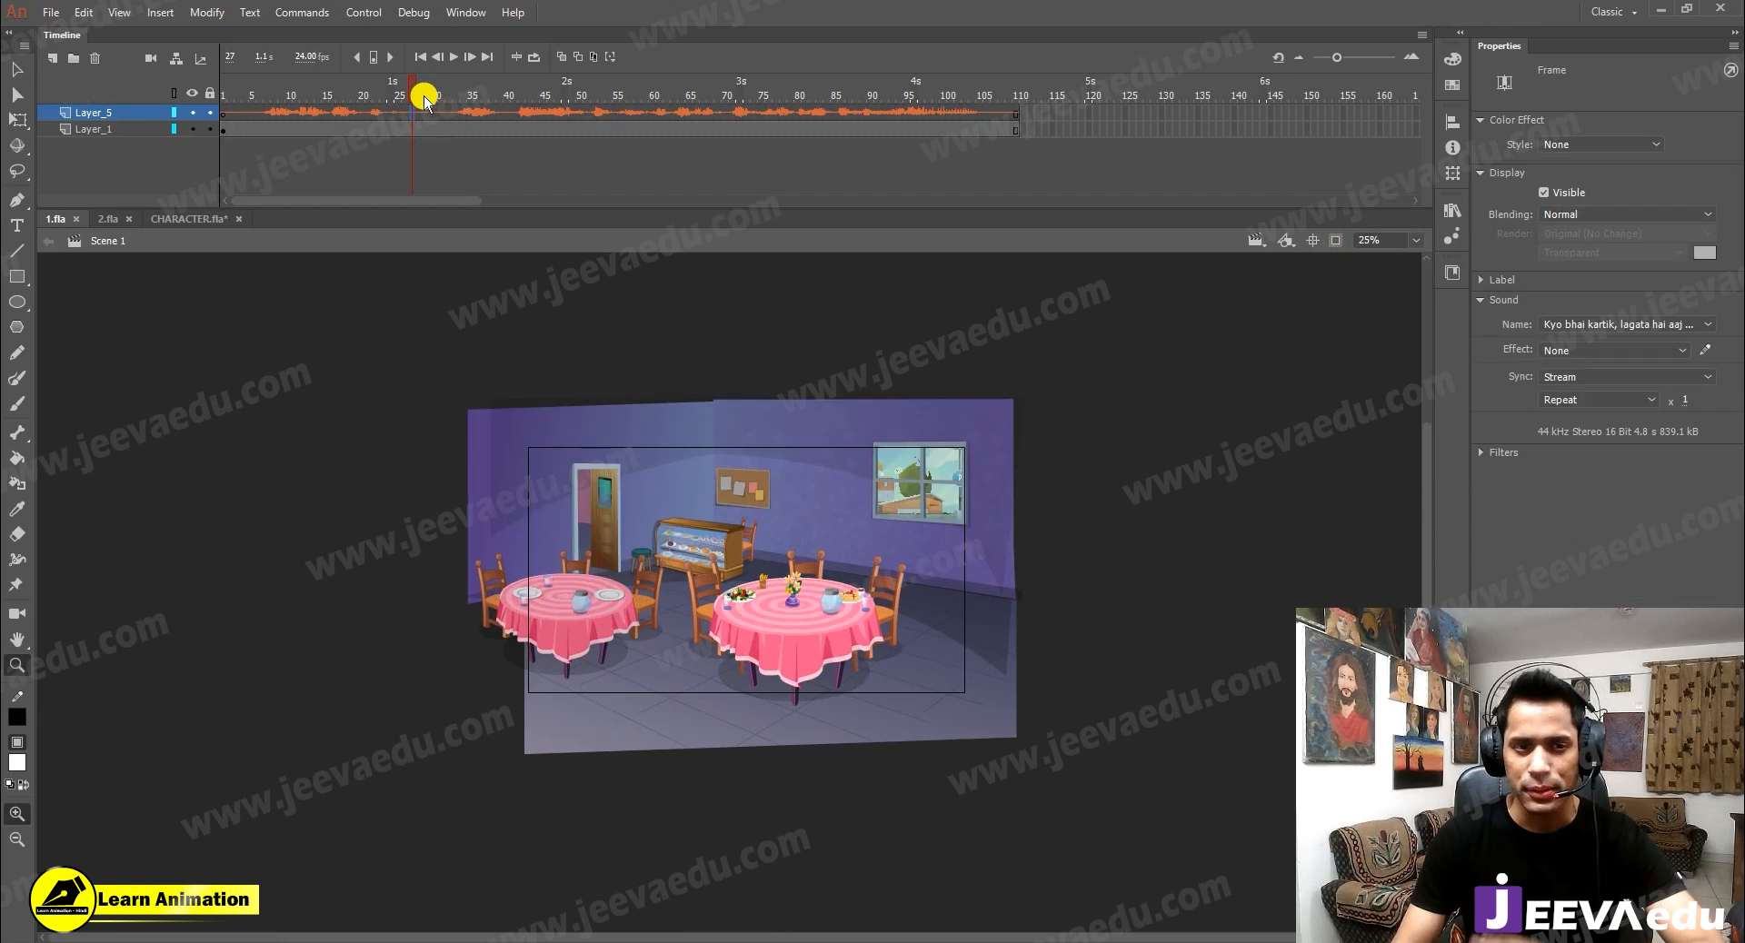
{"action": "left_click_drag", "start_coordinate": [421, 101], "coordinate": [193, 102]}
{"action": "left_click", "coordinate": [752, 627]}
{"action": "left_click", "coordinate": [750, 610], "text": "alt"}
Copy the dialogue sound layer, Layer_5
{"action": "key", "text": "alt+v"}
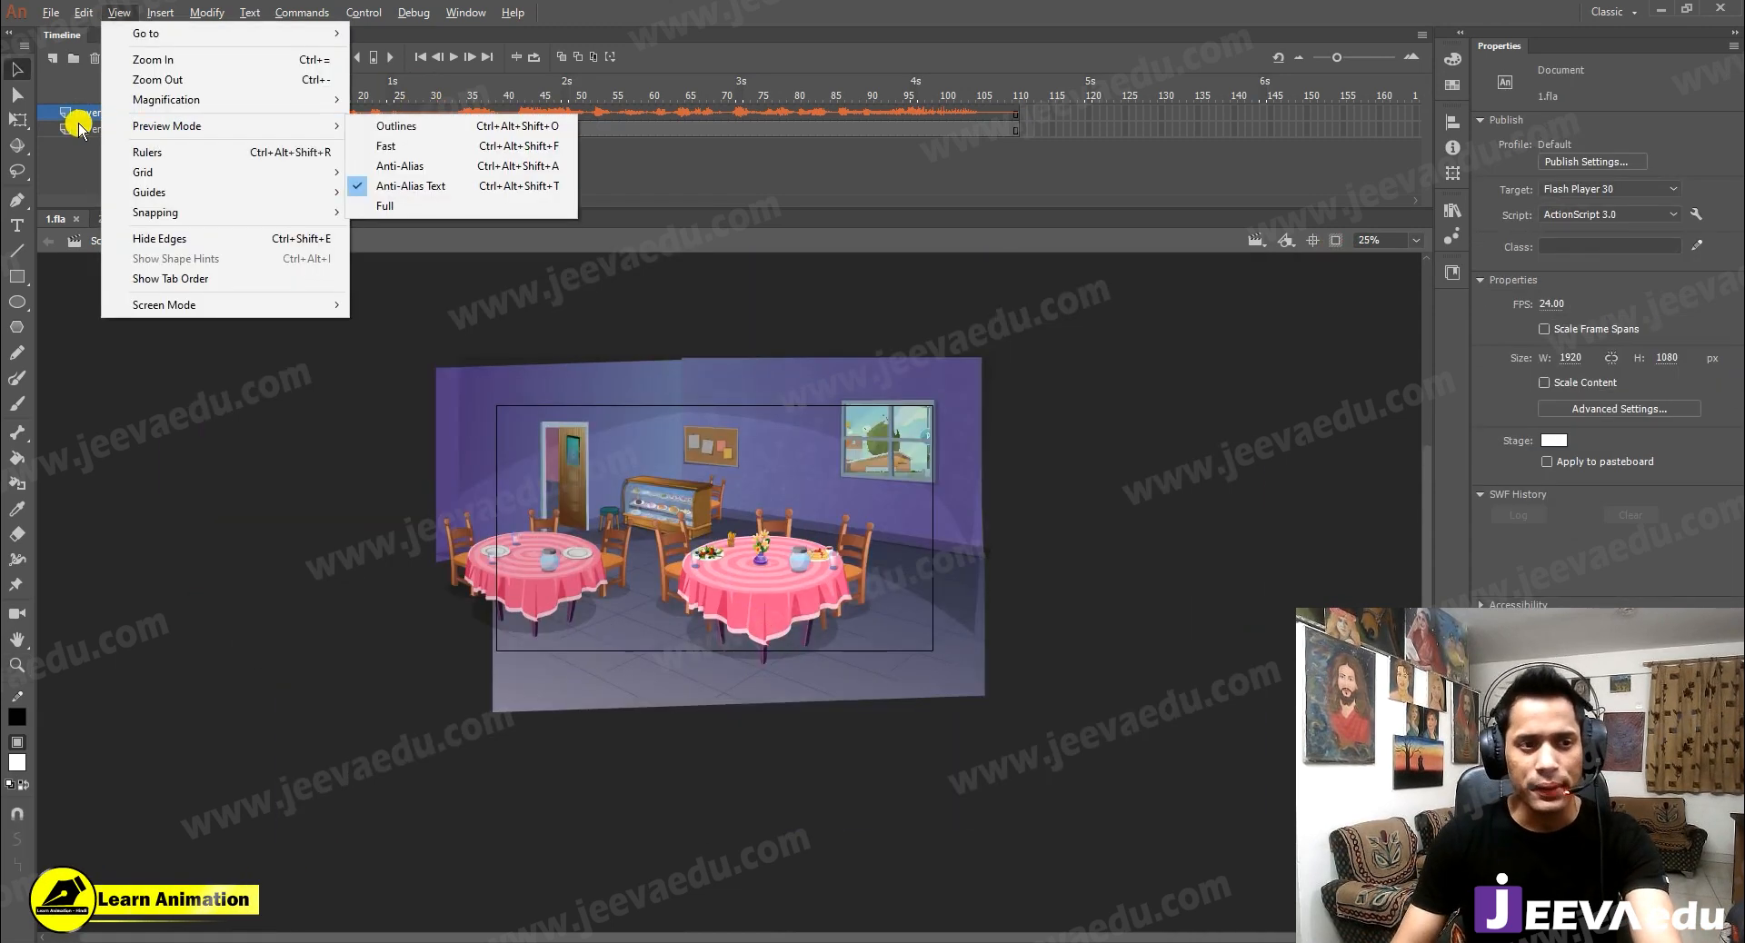
{"action": "left_click", "coordinate": [74, 106]}
{"action": "right_click", "coordinate": [75, 107]}
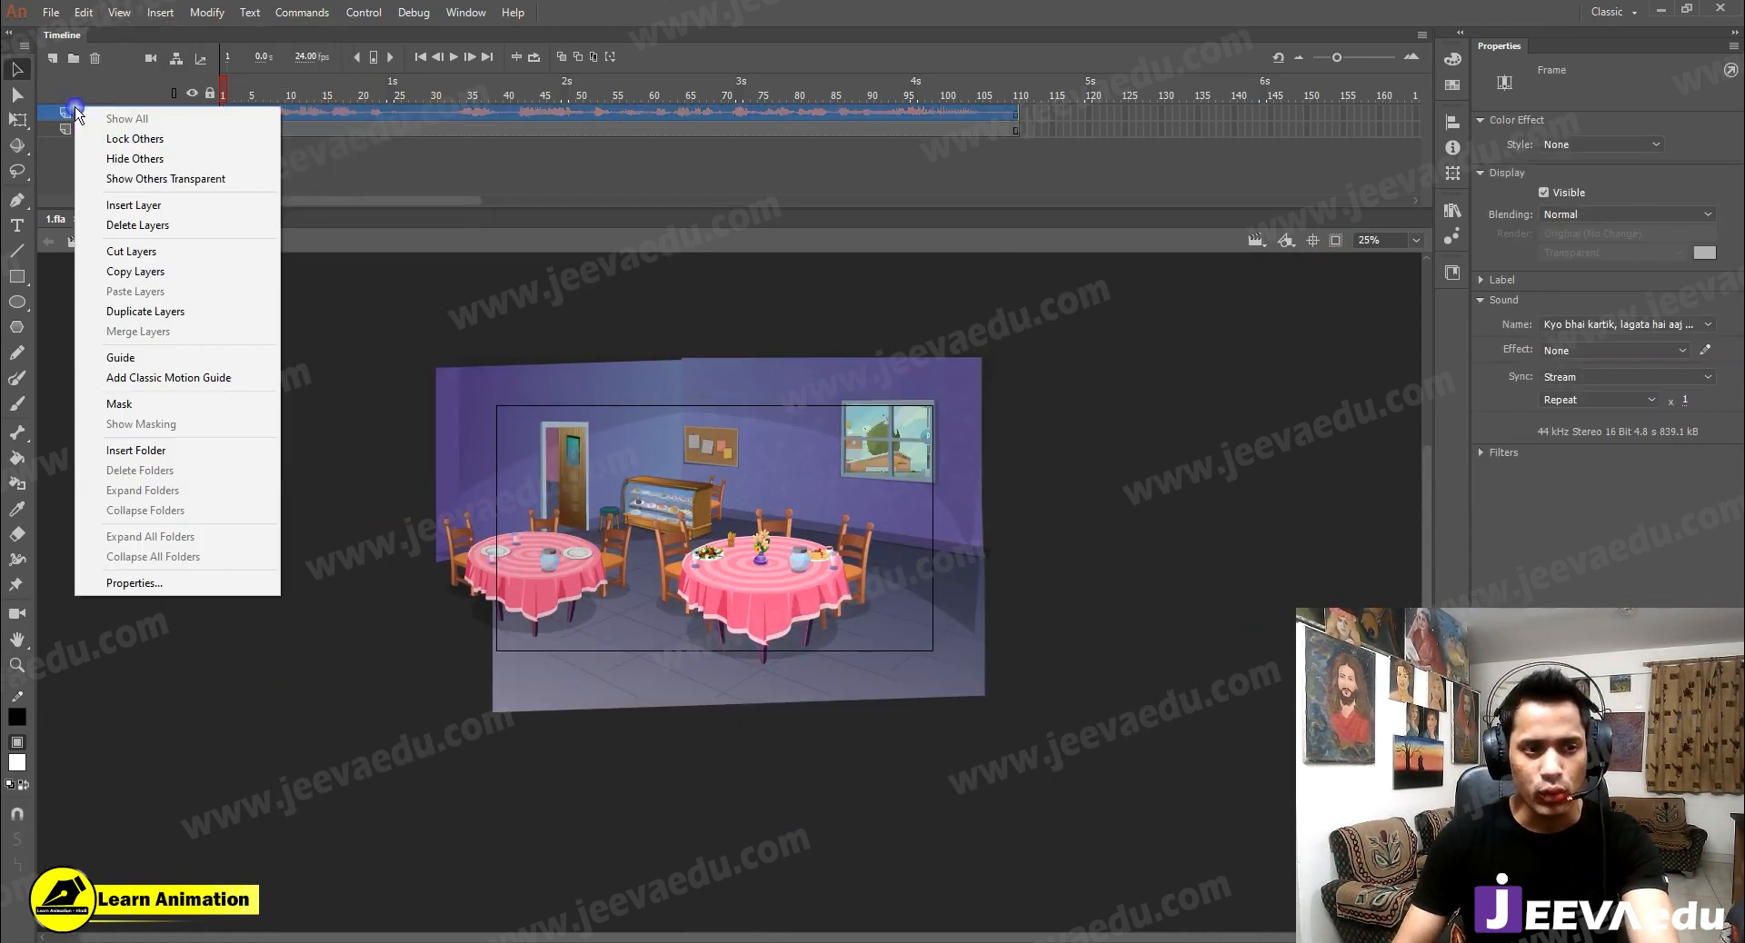
{"action": "left_click", "coordinate": [136, 271]}
Inside the restaurant background's symbol, paste the copied sound layer and extend the artwork layer Layer_1 to frame 110
{"action": "left_click", "coordinate": [760, 573]}
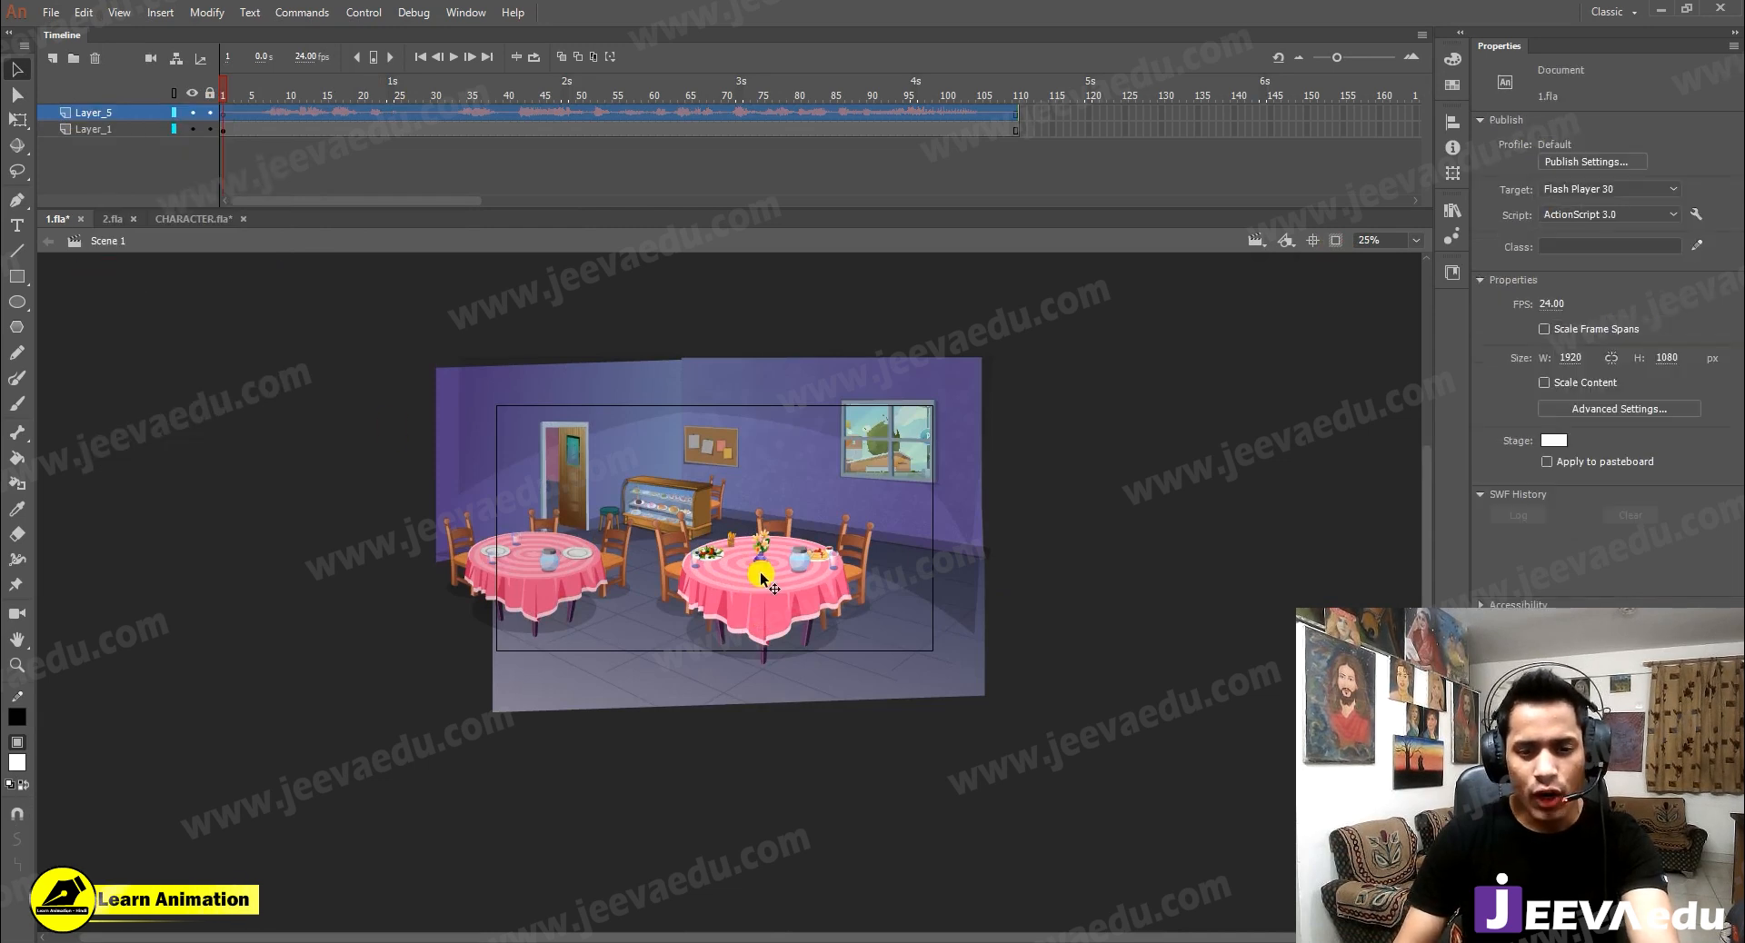
{"action": "double_click", "coordinate": [806, 596]}
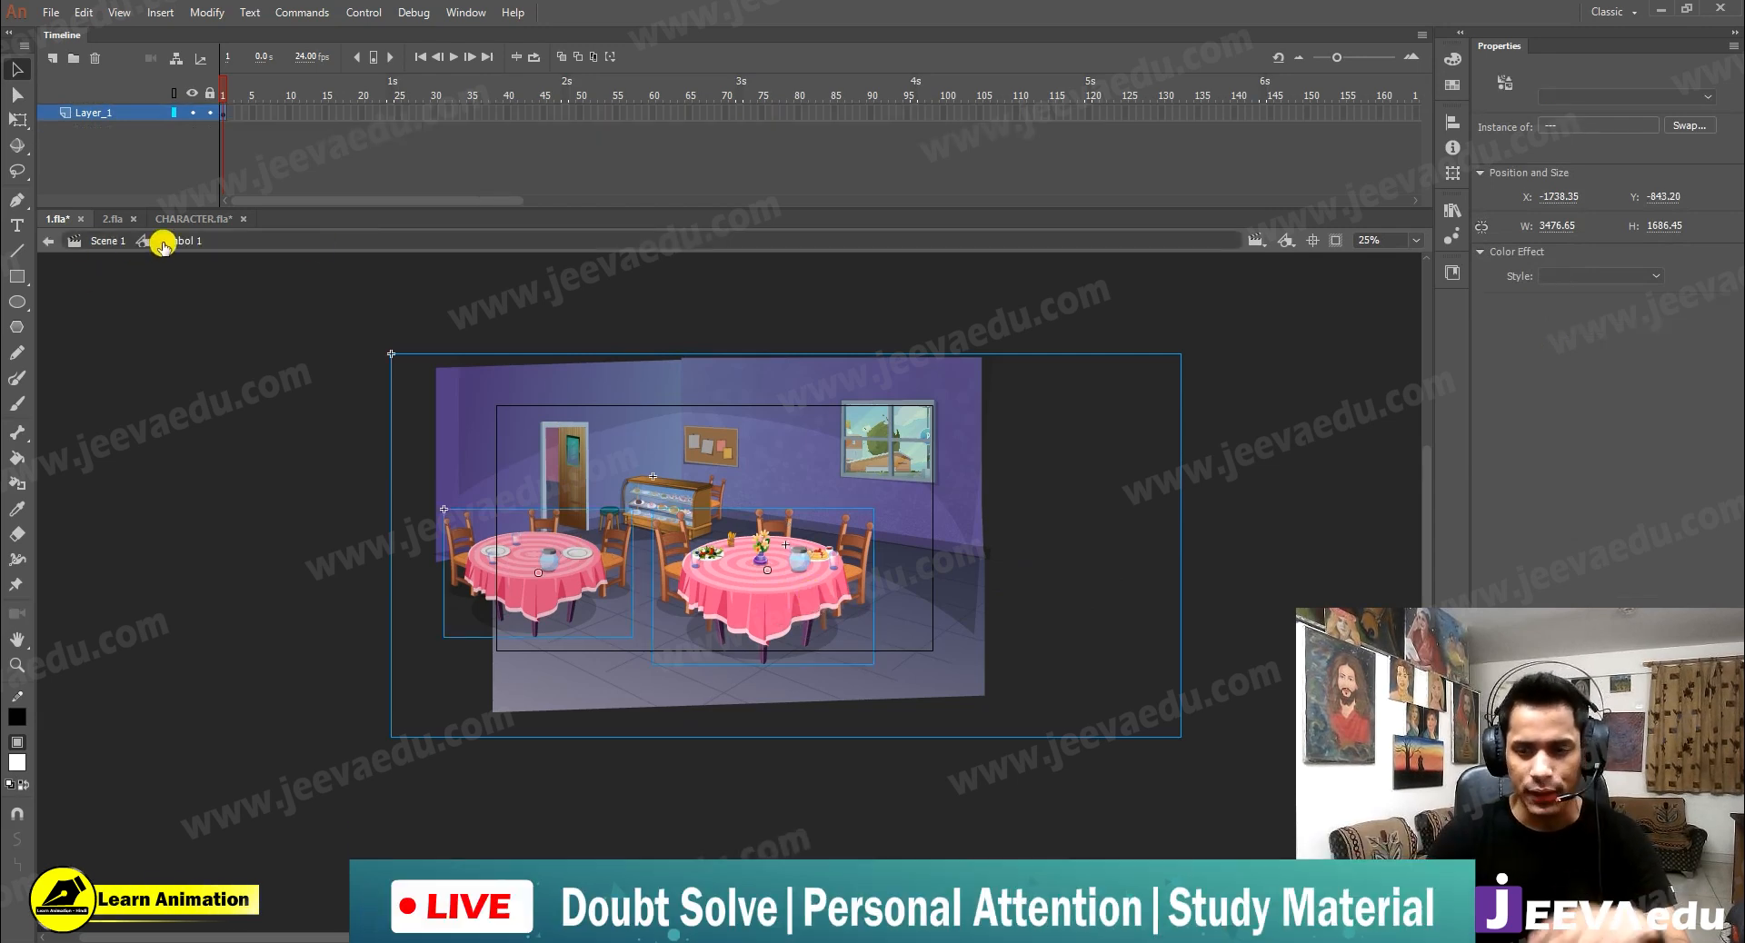
{"action": "right_click", "coordinate": [135, 118]}
{"action": "left_click", "coordinate": [223, 284]}
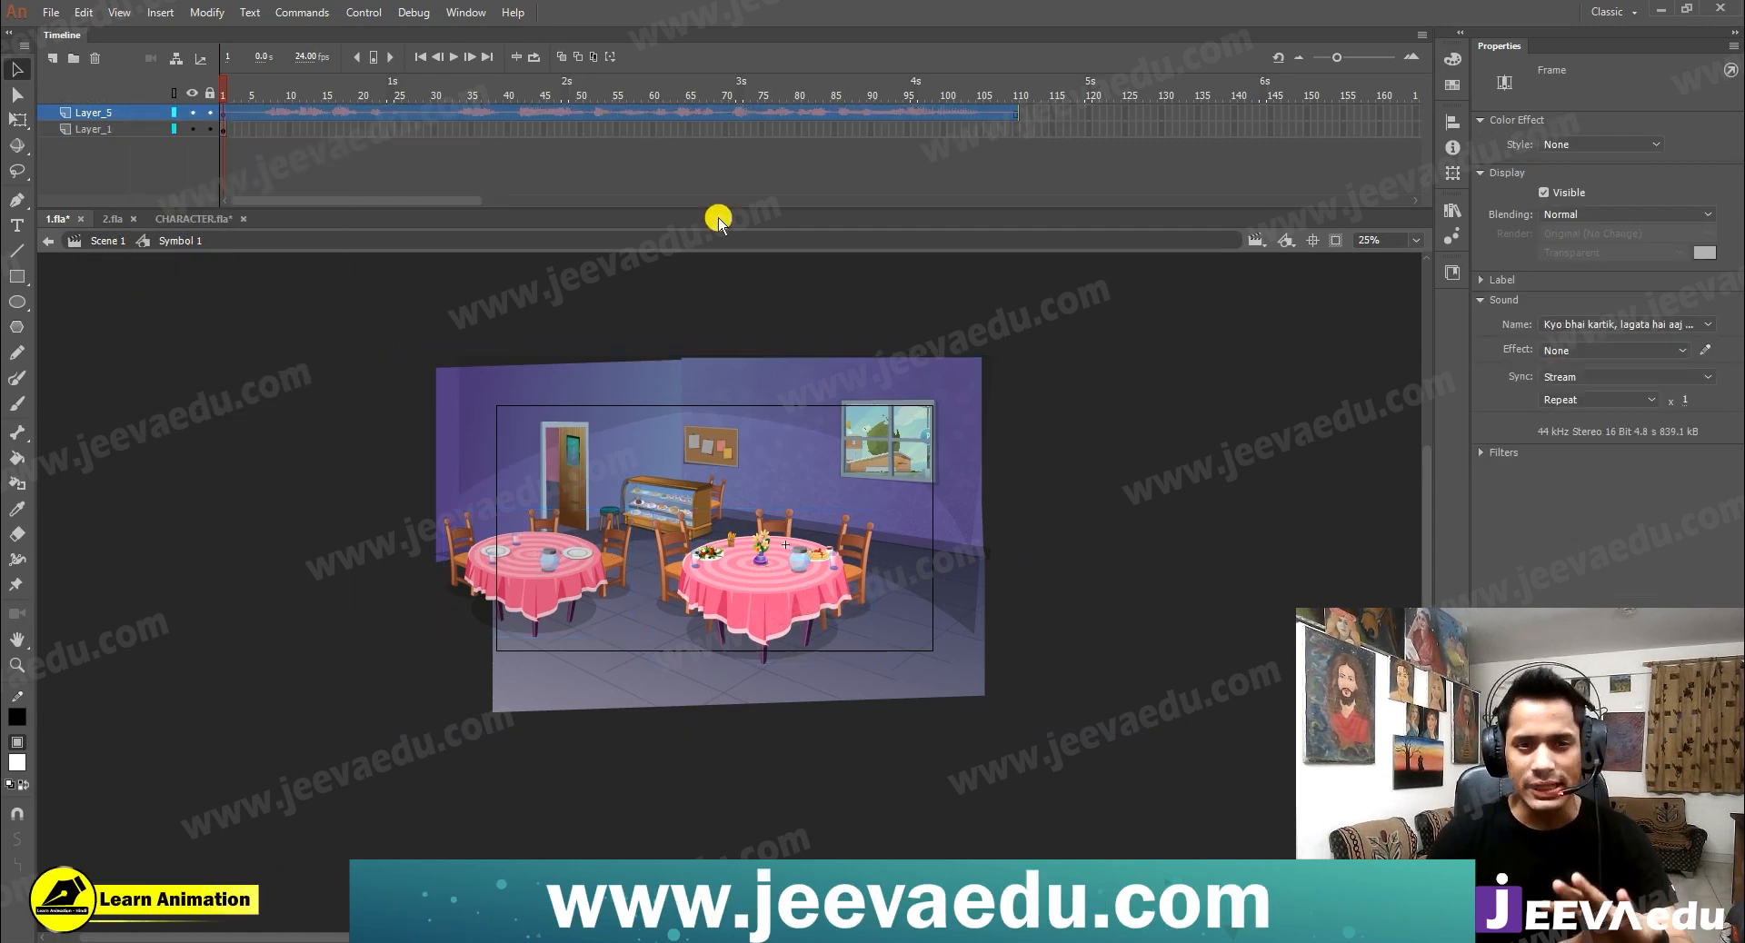
{"action": "left_click", "coordinate": [1012, 127]}
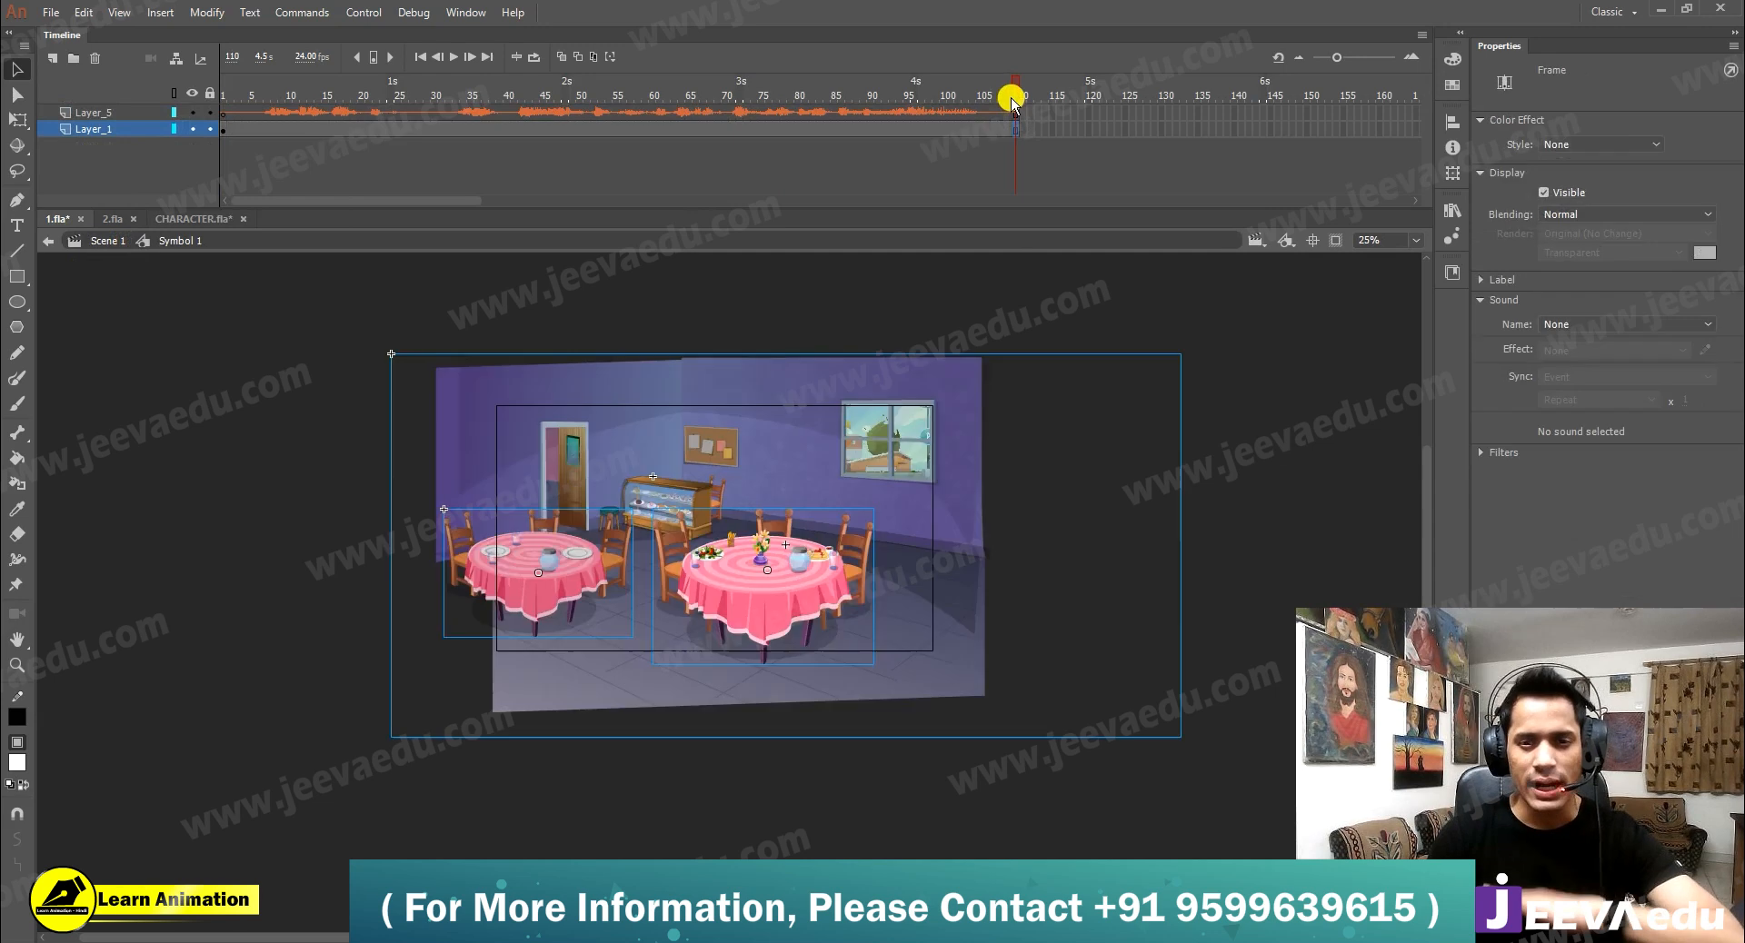
{"action": "left_click_drag", "start_coordinate": [1011, 97], "coordinate": [218, 186]}
Move both dining tables from the background layer to a new layer above it, pasted in place
{"action": "key", "text": "z"}
{"action": "key", "text": "v"}
{"action": "left_click", "coordinate": [572, 547]}
{"action": "left_click", "coordinate": [752, 584], "text": "shift"}
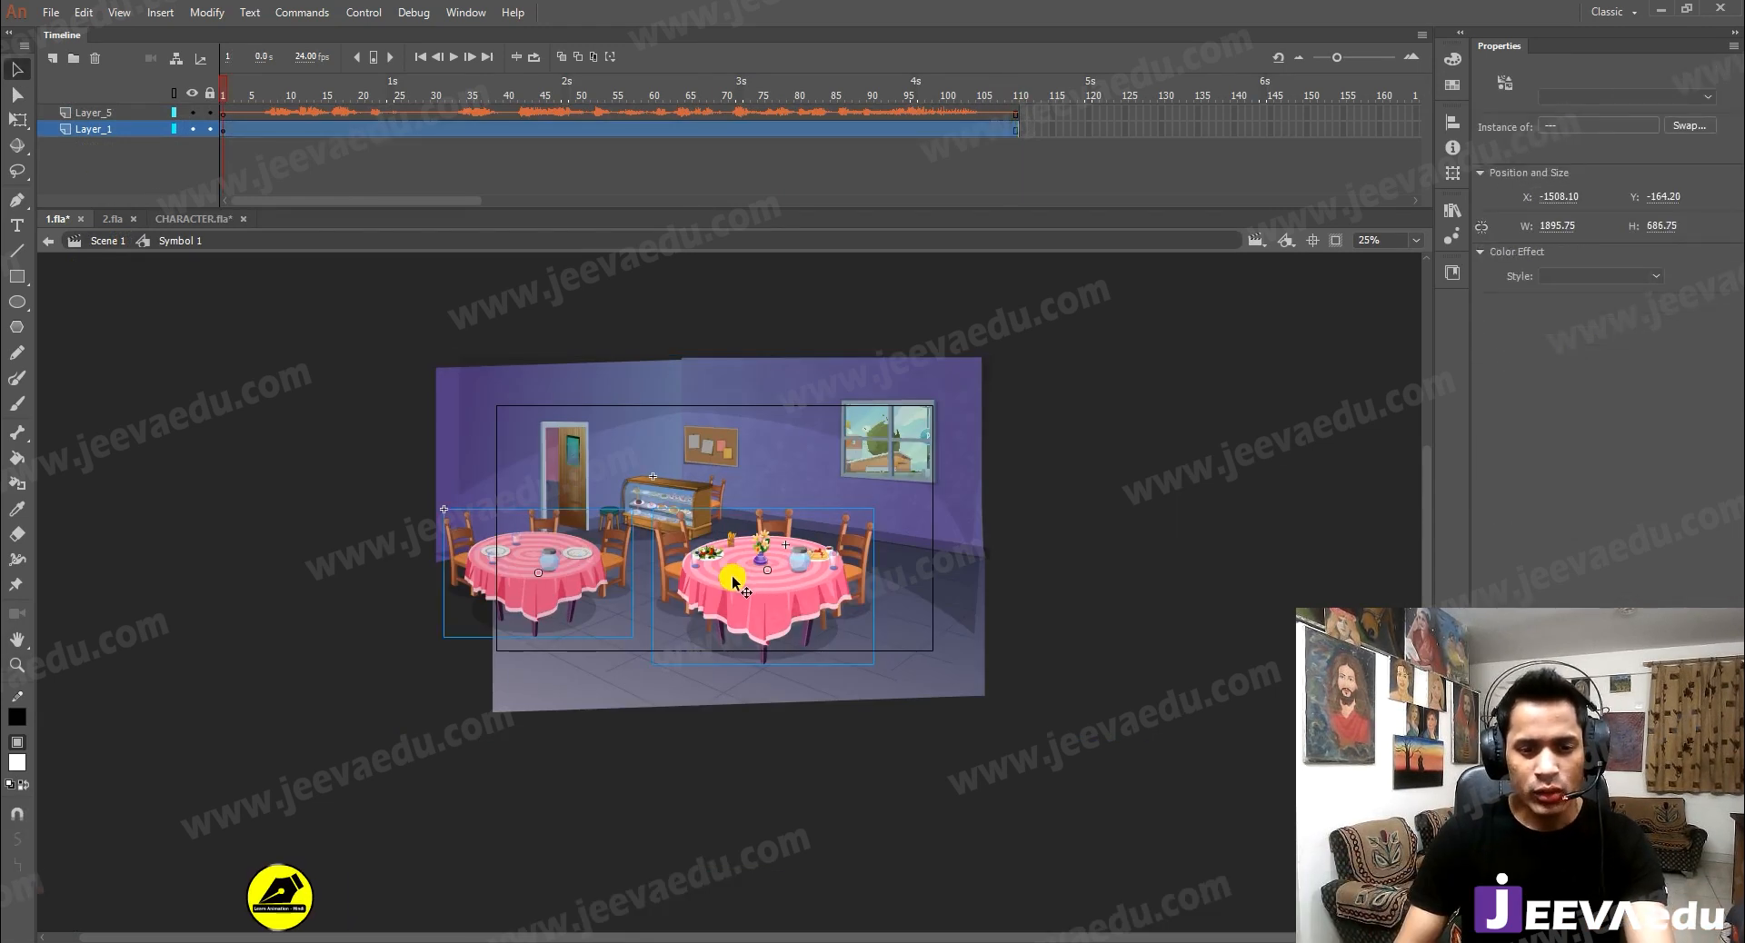
{"action": "left_click", "coordinate": [569, 179]}
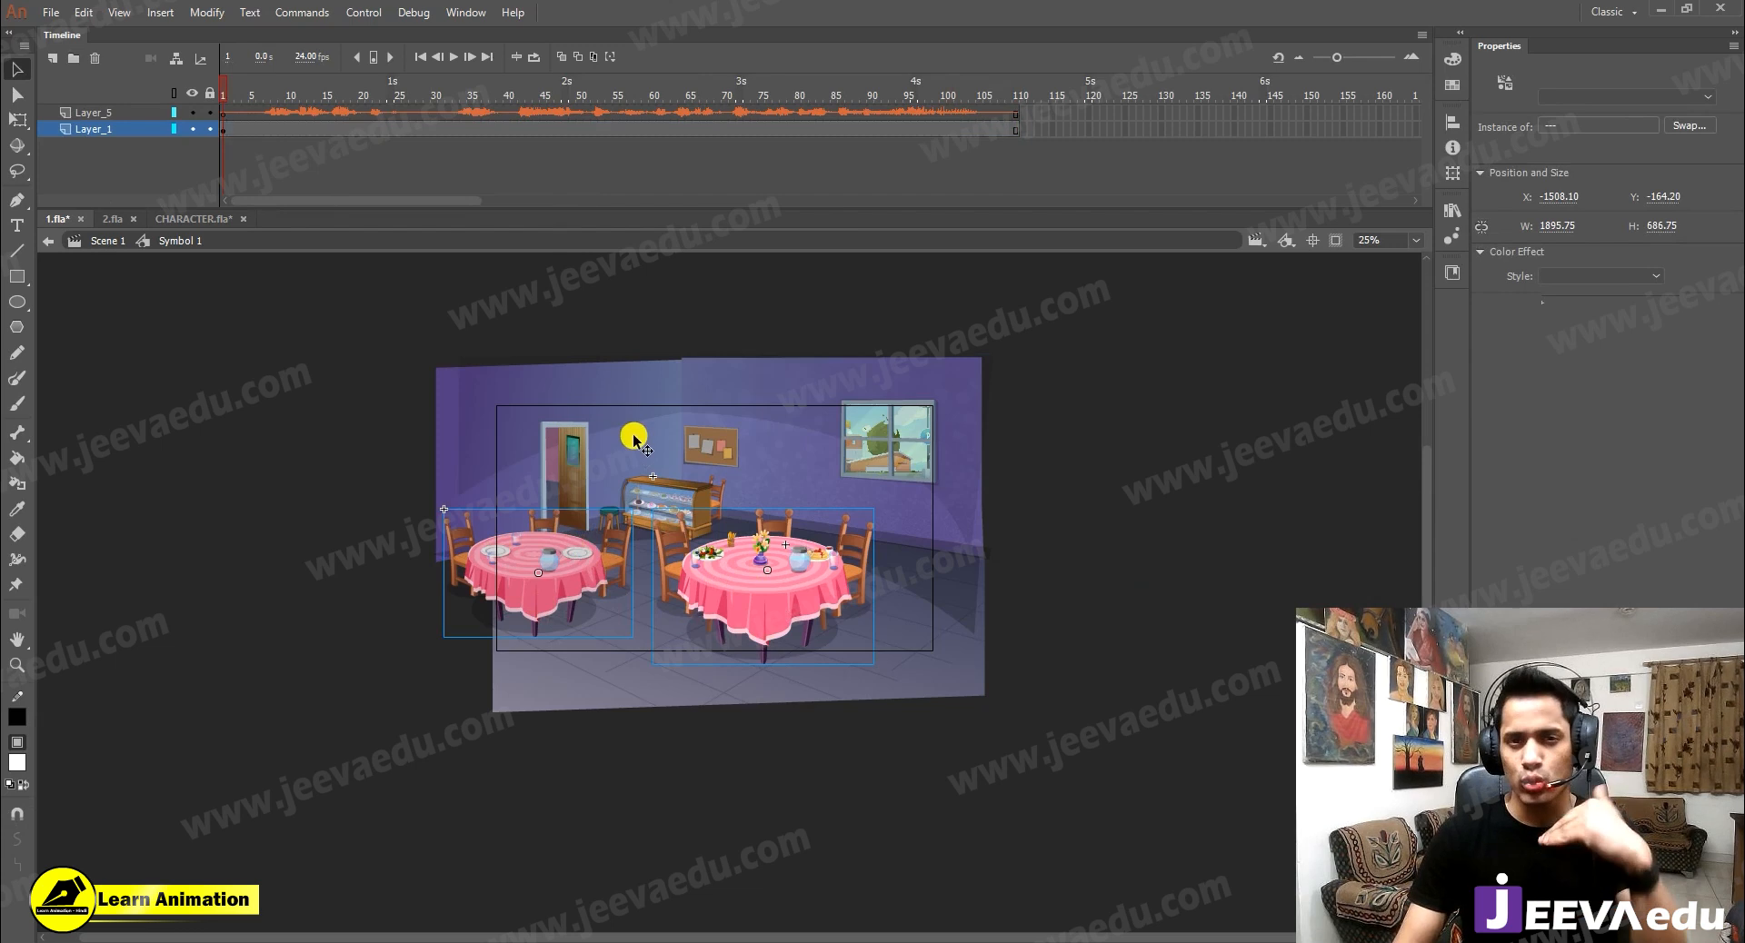
{"action": "key", "text": "Delete"}
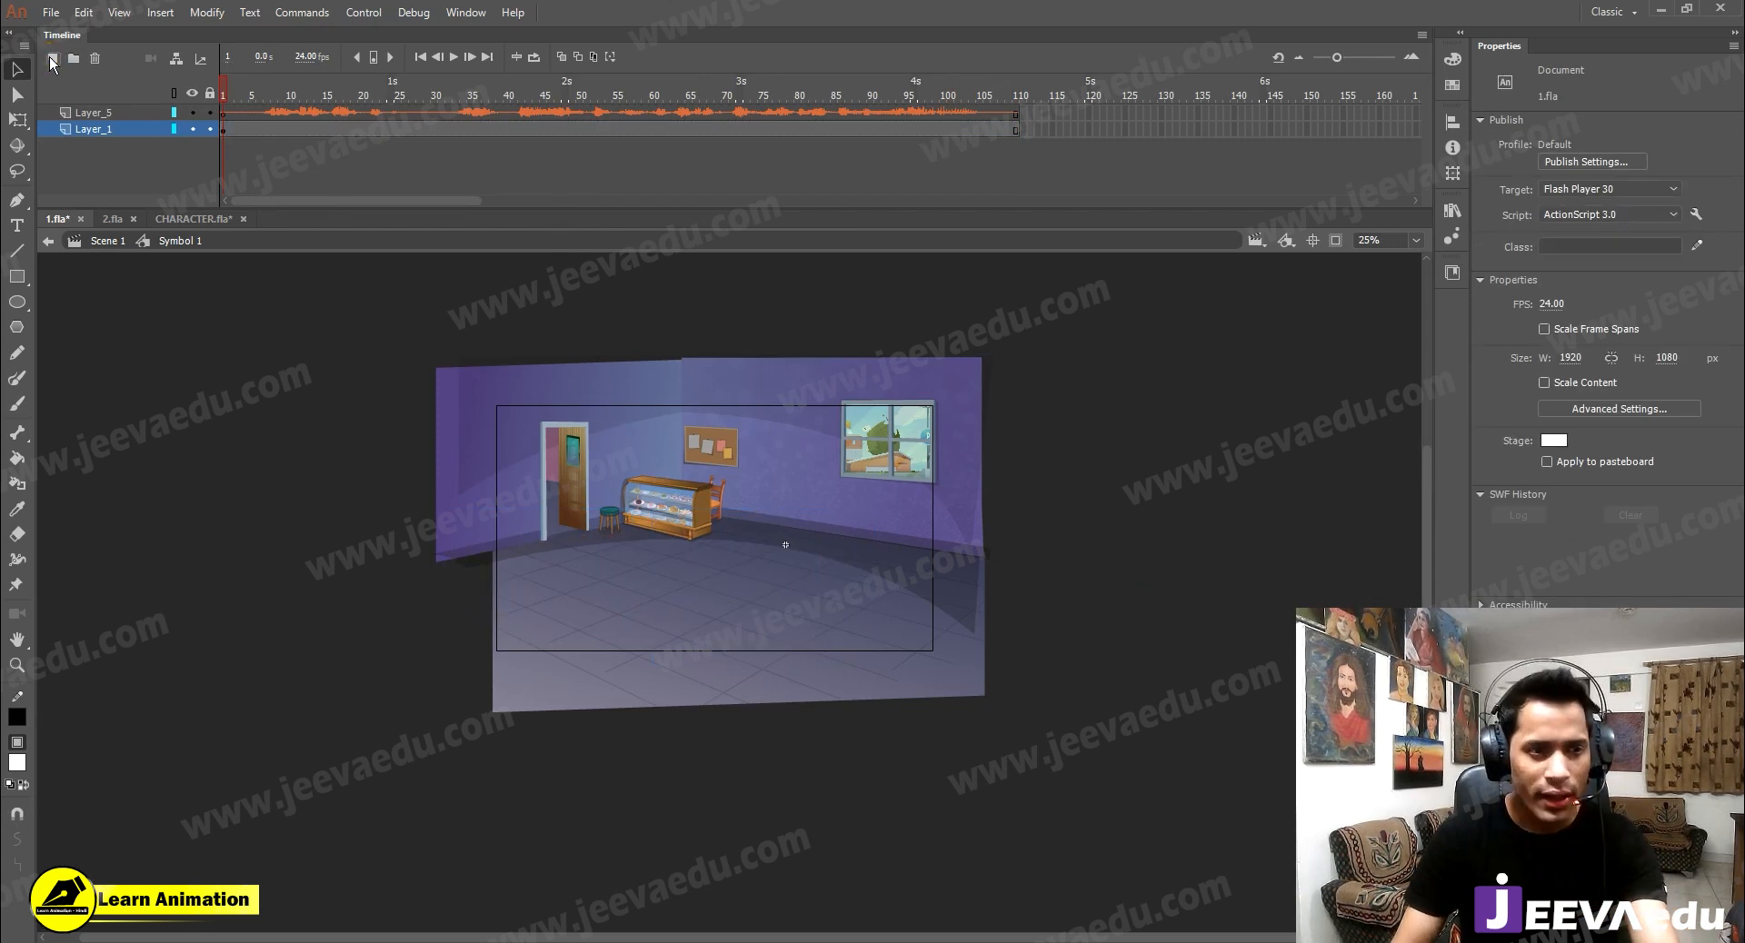
{"action": "left_click", "coordinate": [50, 60]}
{"action": "right_click", "coordinate": [191, 411]}
{"action": "left_click", "coordinate": [218, 494]}
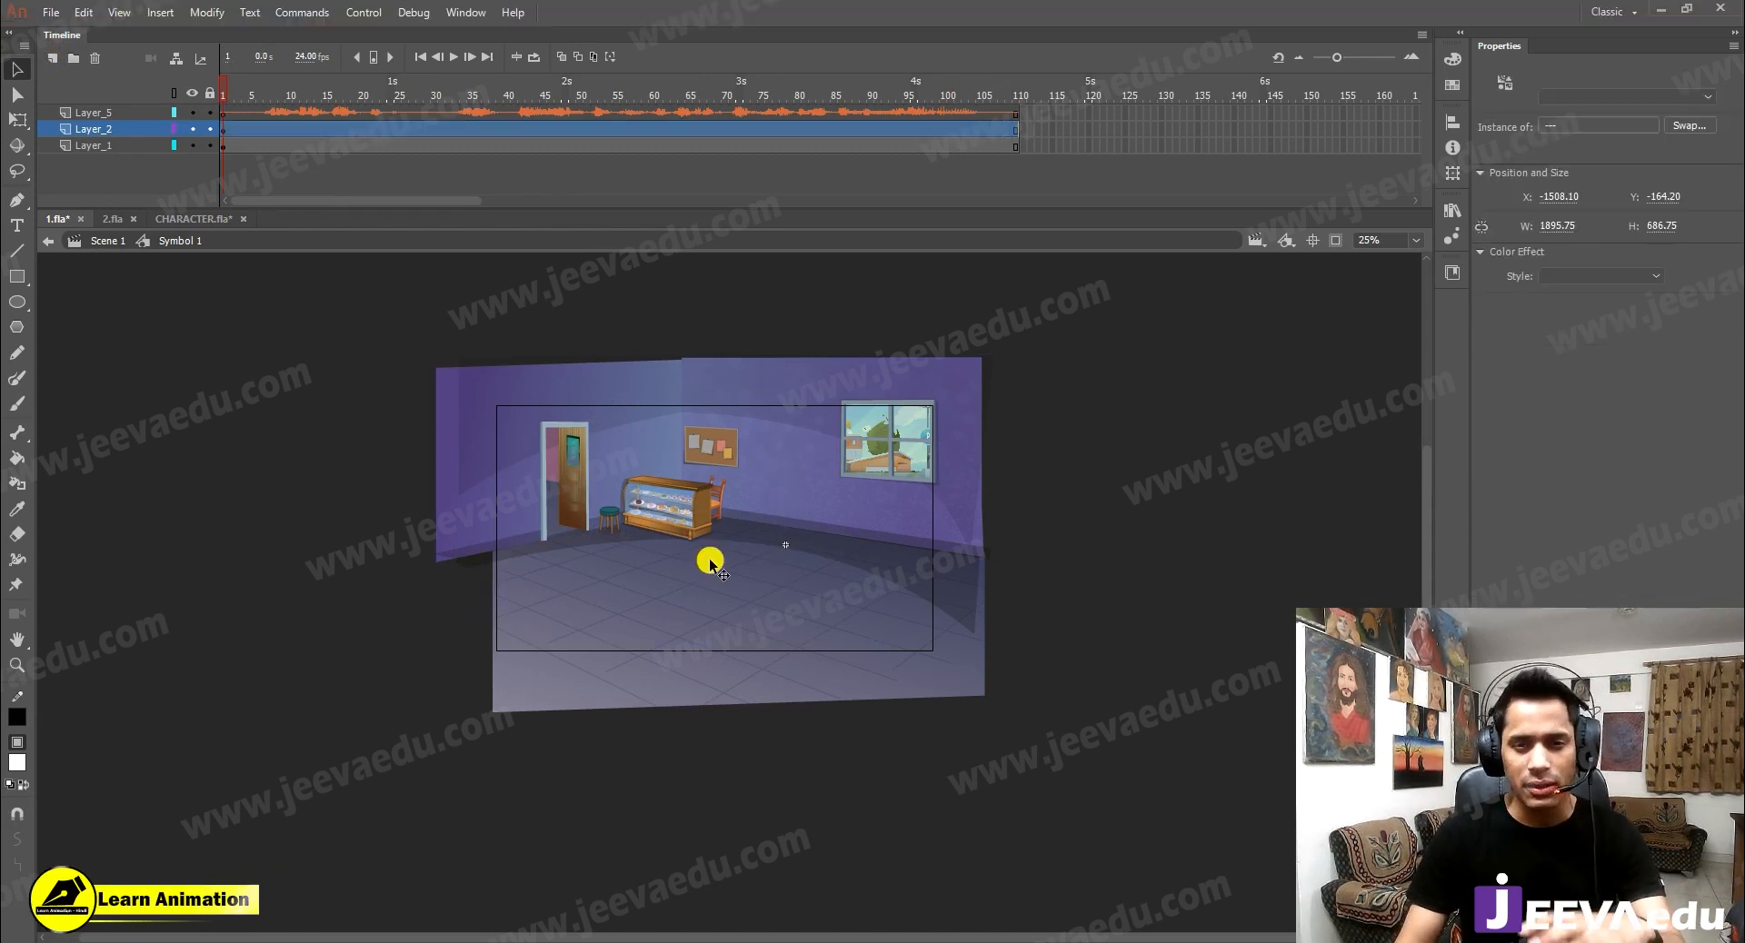
{"action": "left_click", "coordinate": [312, 557]}
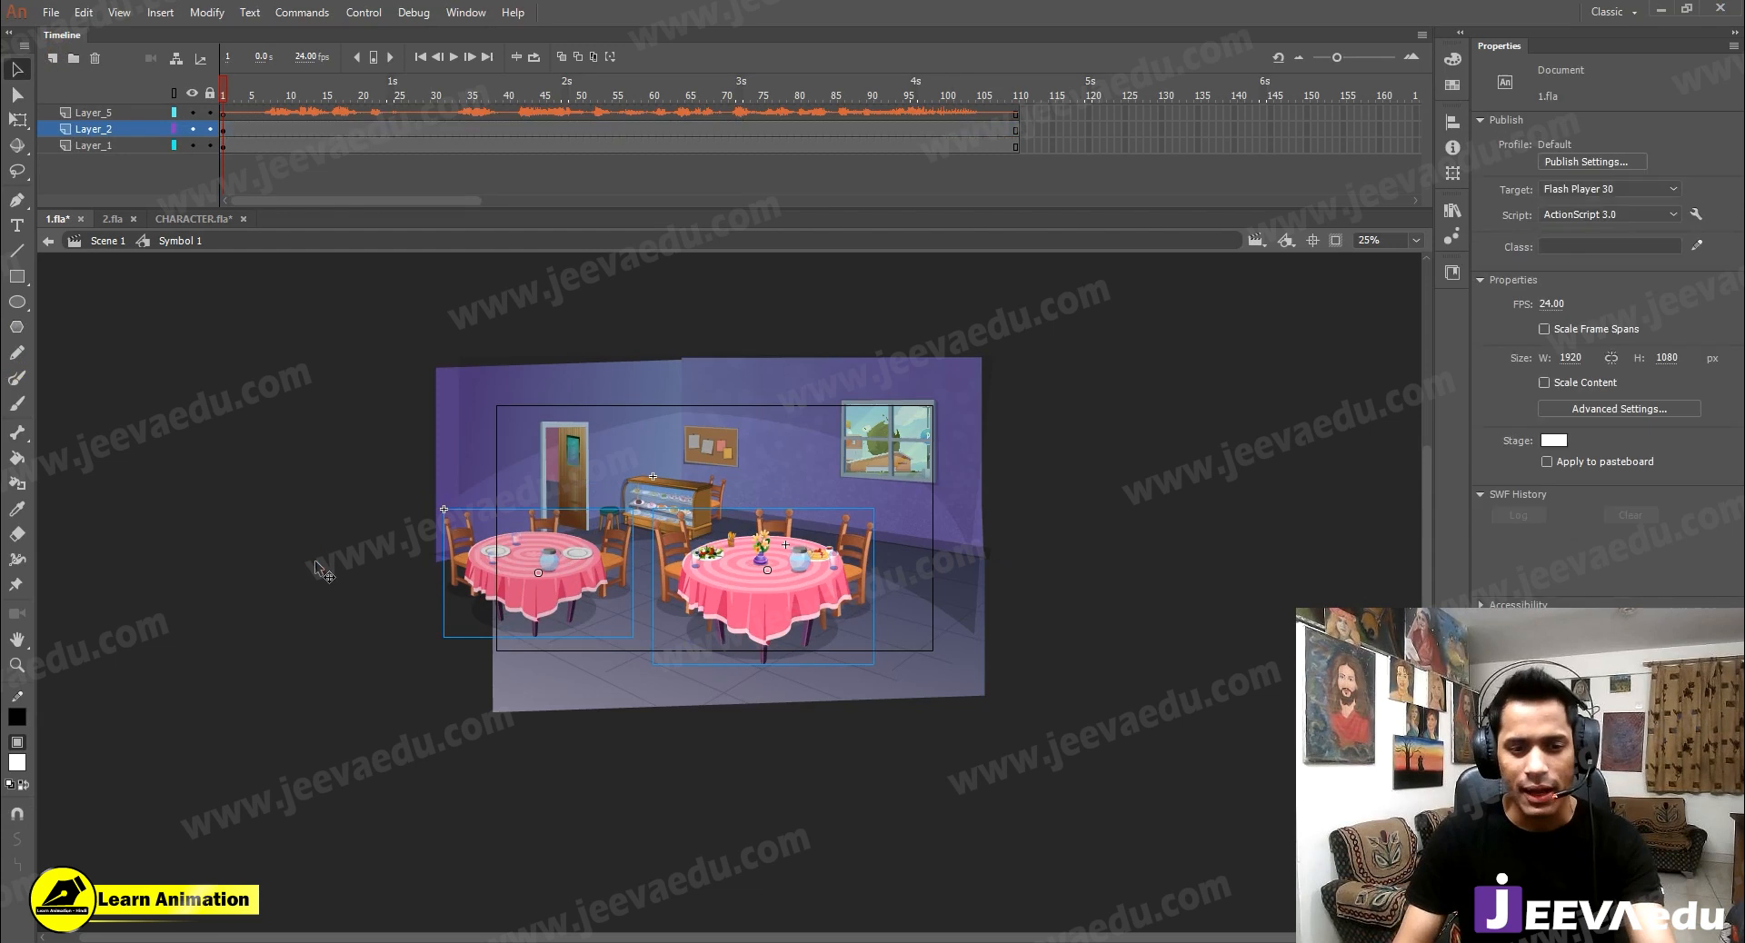
Move the dining table nearest the door to its own new layer above the other table, pasted in place
{"action": "left_click", "coordinate": [540, 582]}
{"action": "key", "text": "Delete"}
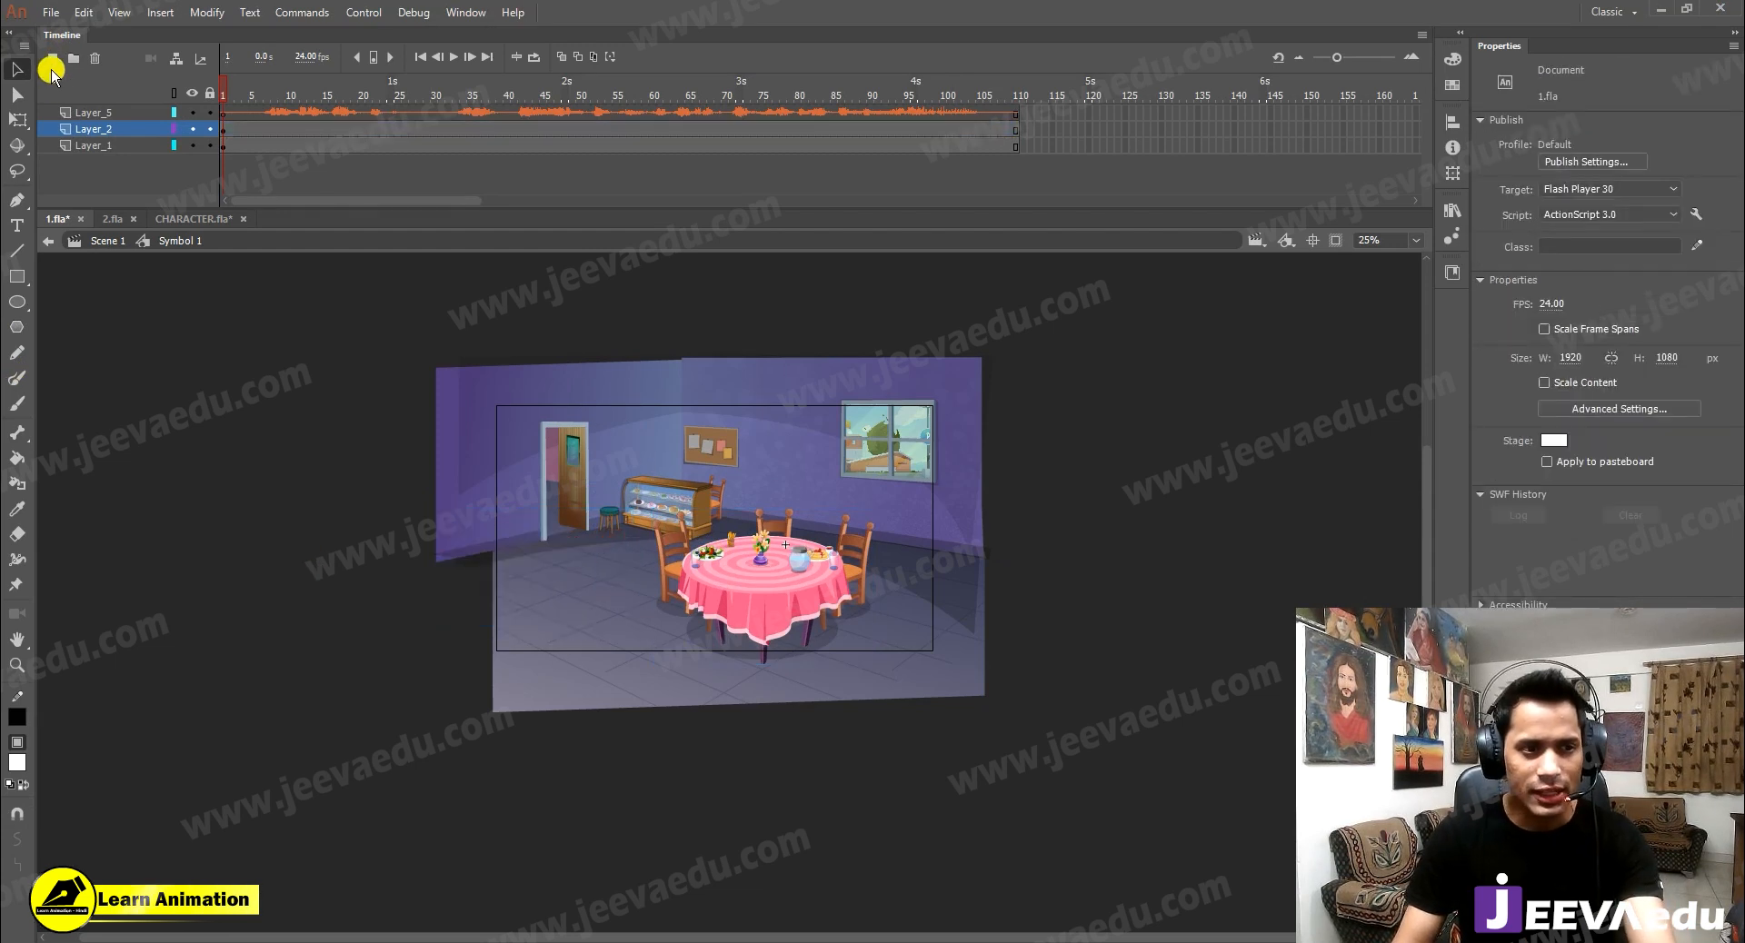
{"action": "left_click", "coordinate": [52, 59]}
{"action": "right_click", "coordinate": [234, 435]}
{"action": "left_click", "coordinate": [319, 503]}
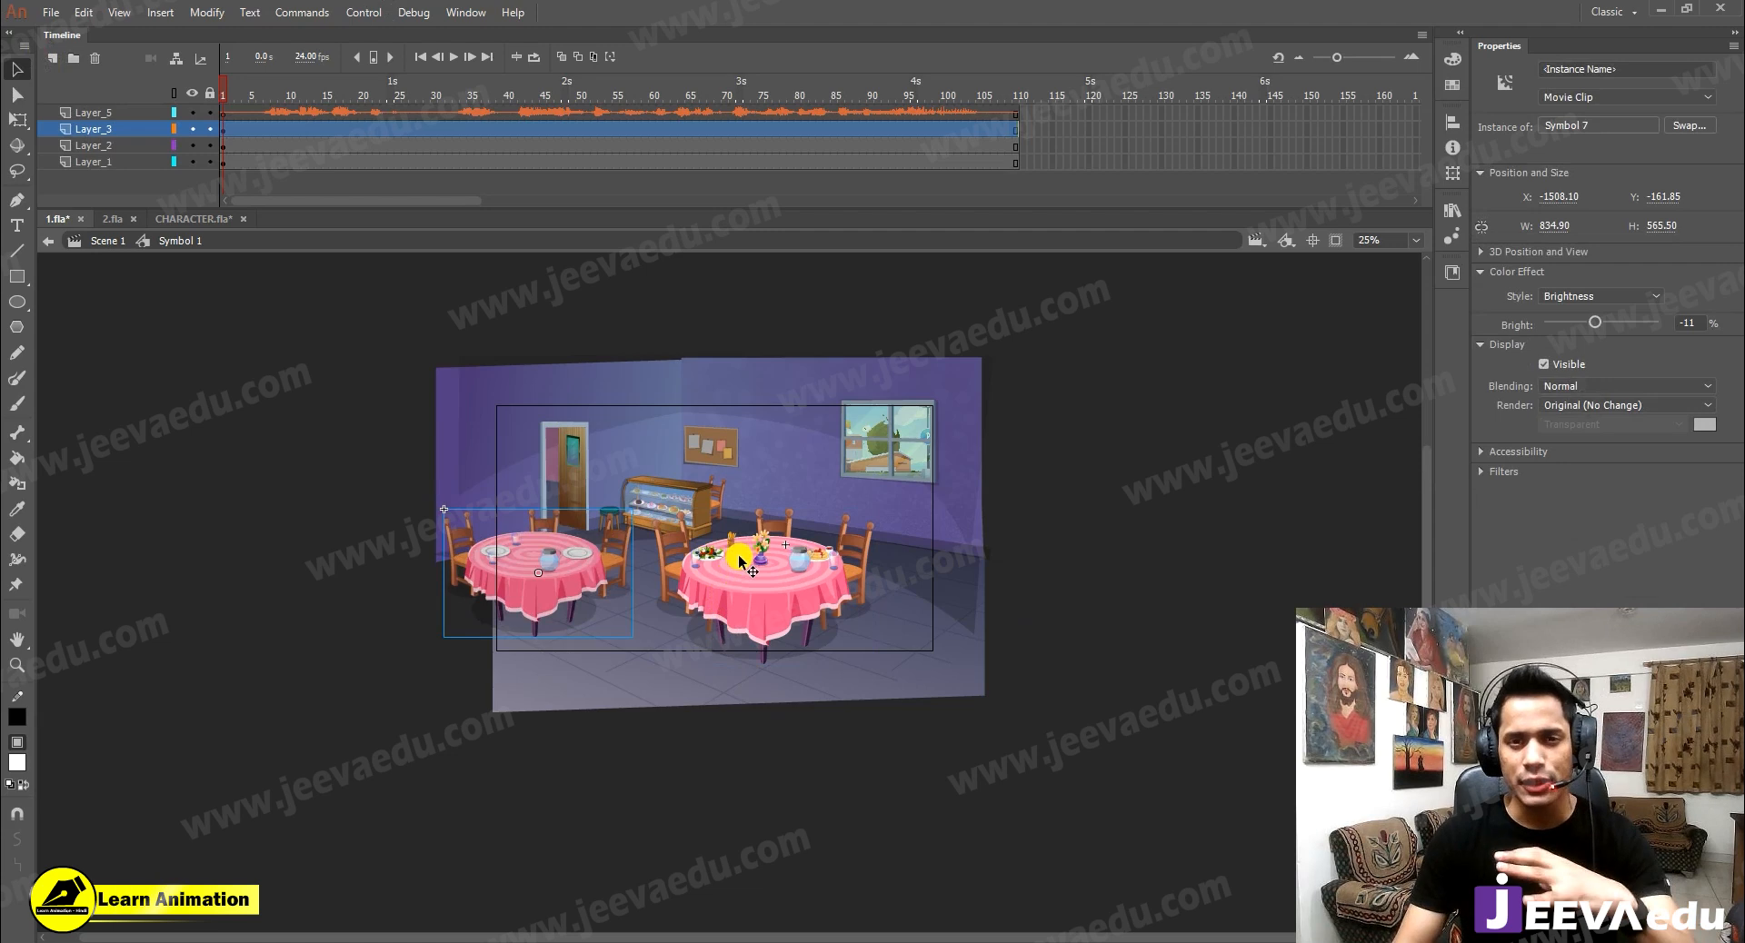
Inspect the dining table with the flower vase up close and open its symbol
{"action": "scroll", "coordinate": [785, 540], "scroll_direction": "up", "scroll_amount": 6}
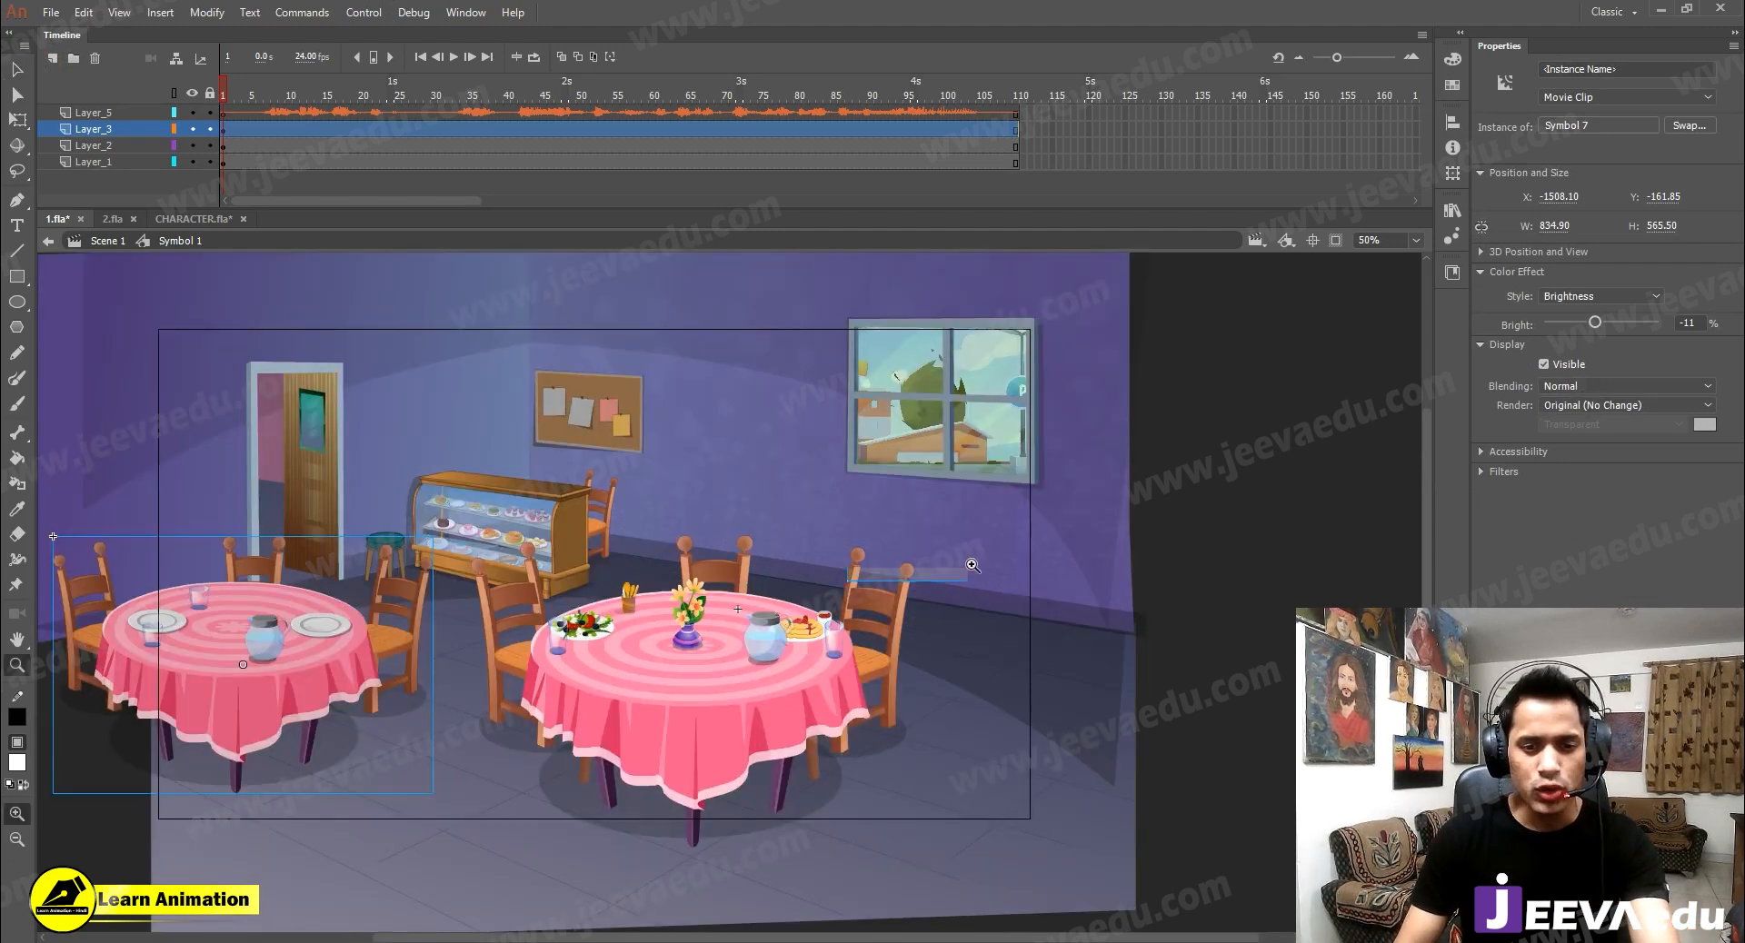
{"action": "scroll", "coordinate": [663, 604], "scroll_direction": "down", "scroll_amount": 3}
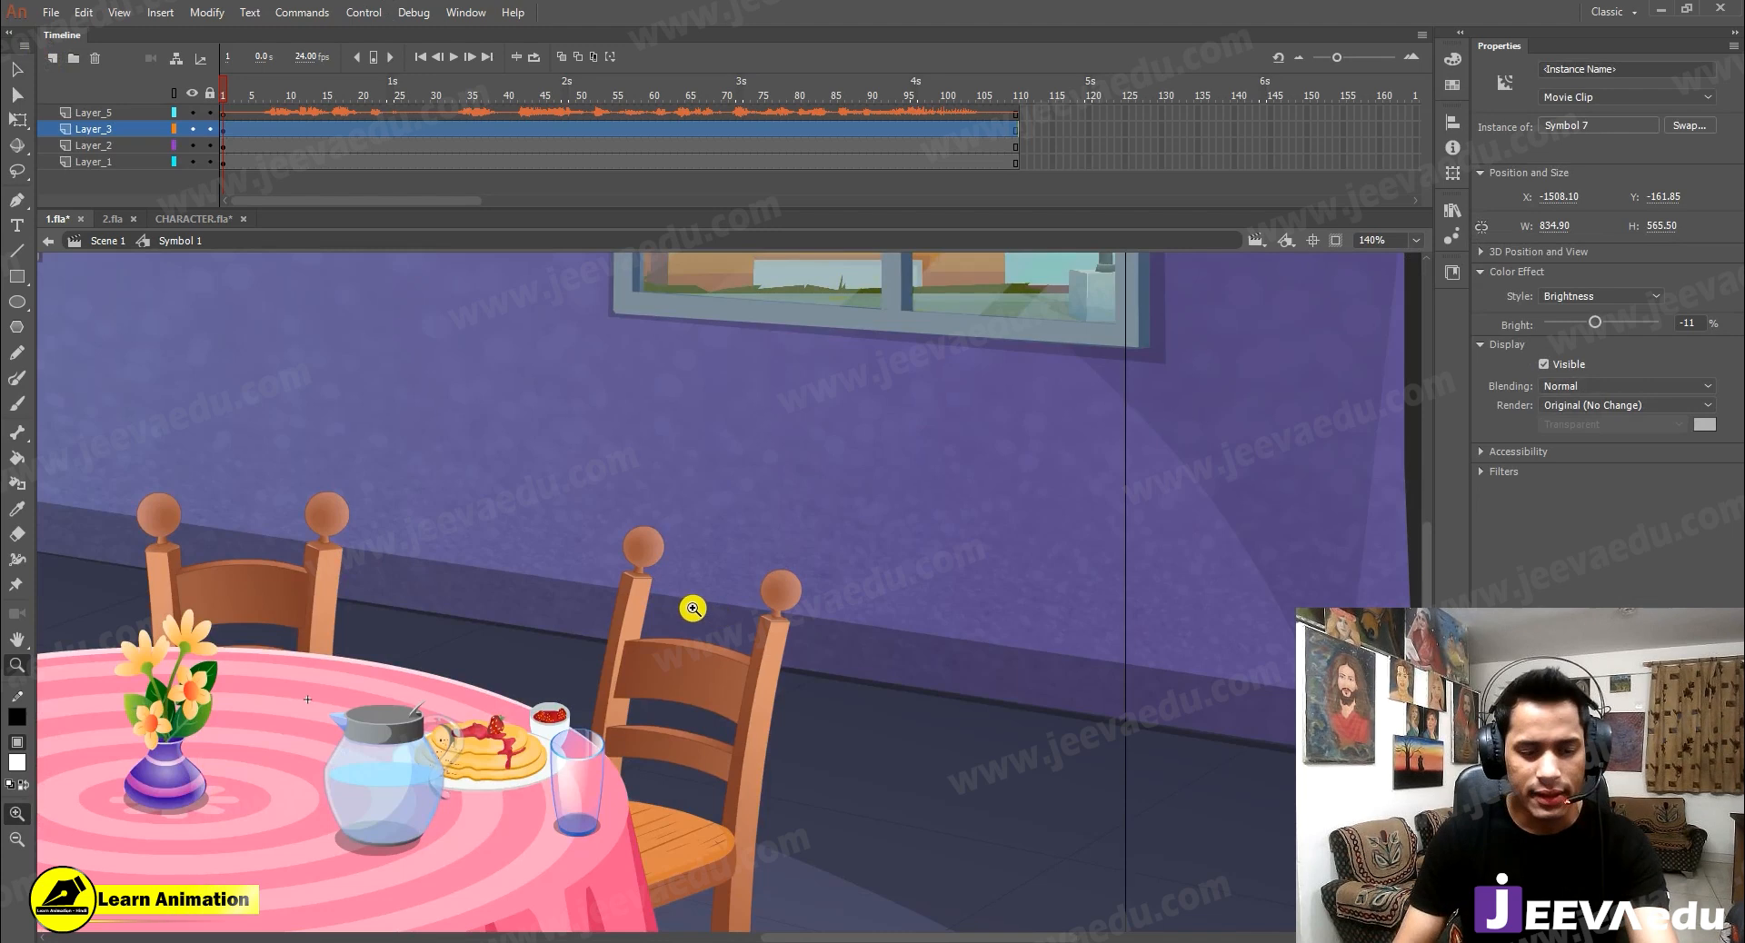
{"action": "scroll", "coordinate": [693, 614], "scroll_direction": "down", "scroll_amount": 4}
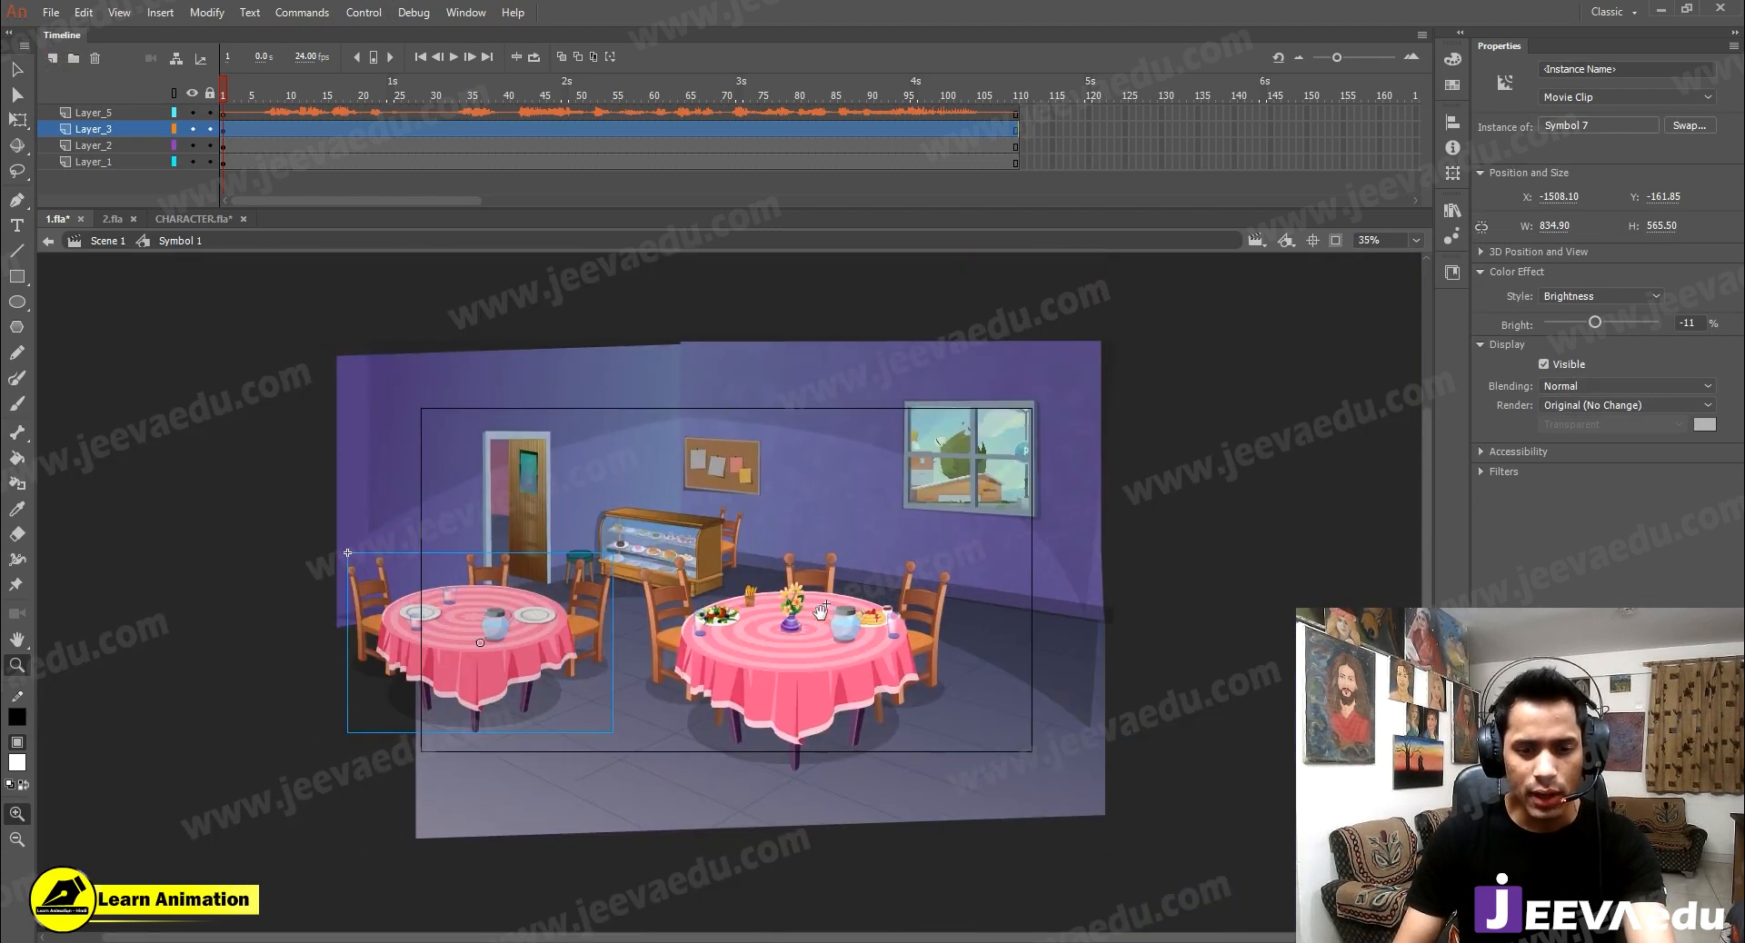
{"action": "key", "text": "v"}
{"action": "left_click", "coordinate": [793, 650]}
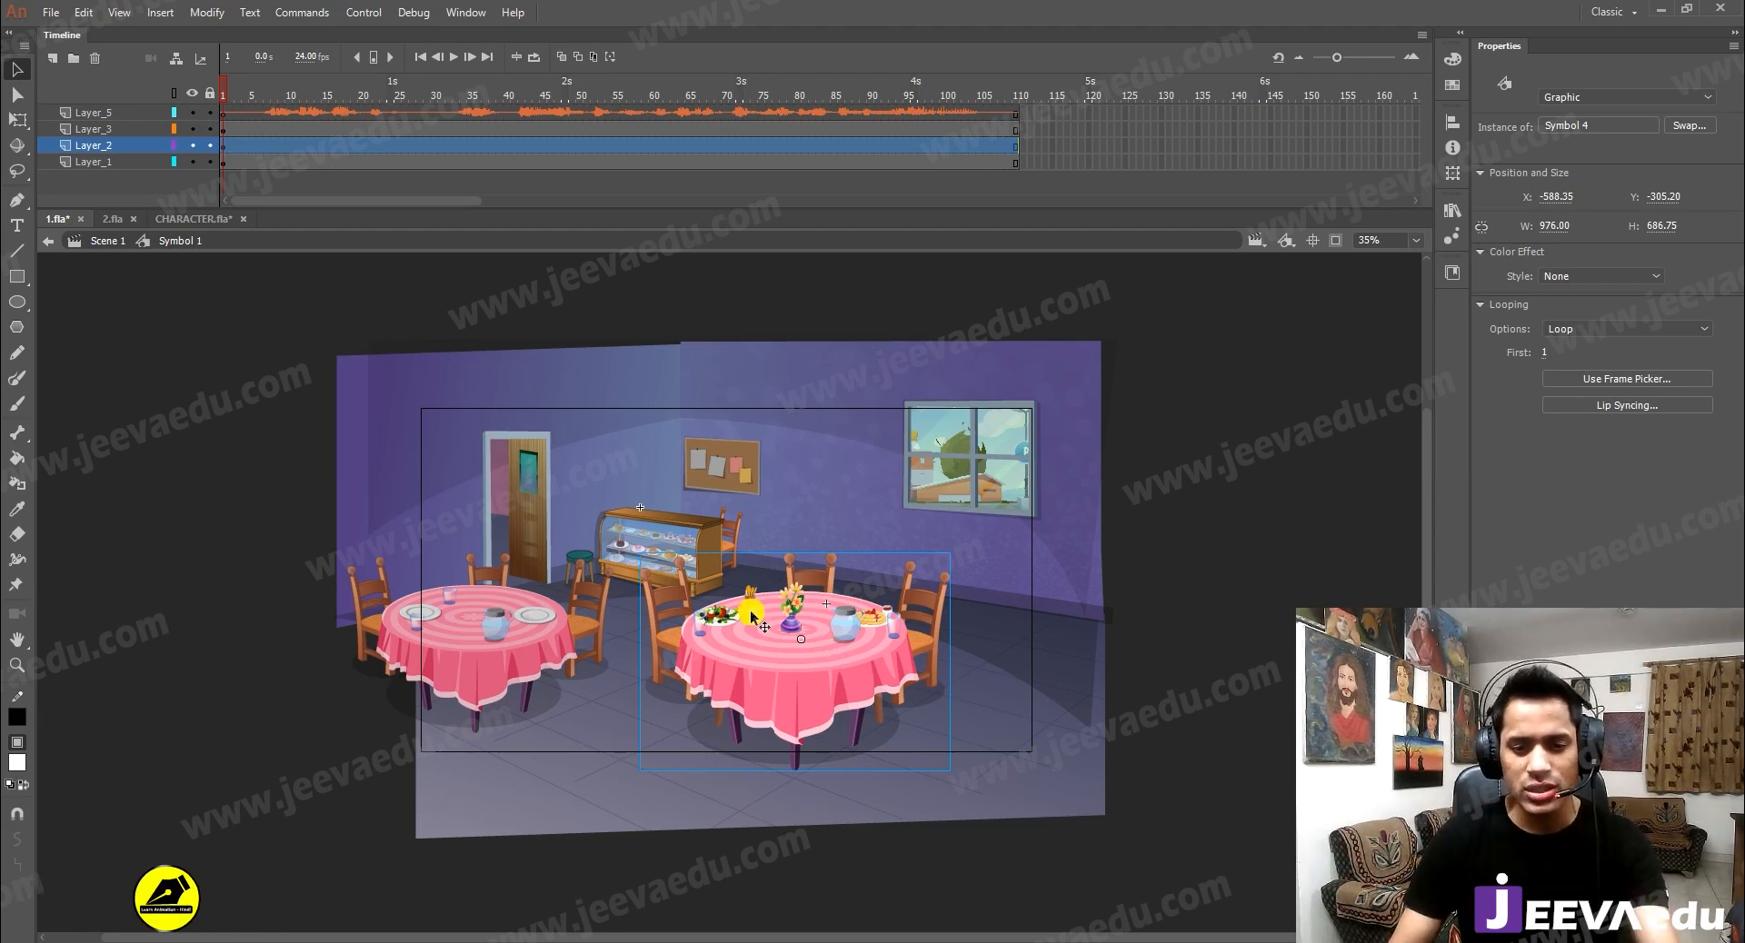
{"action": "double_click", "coordinate": [787, 661]}
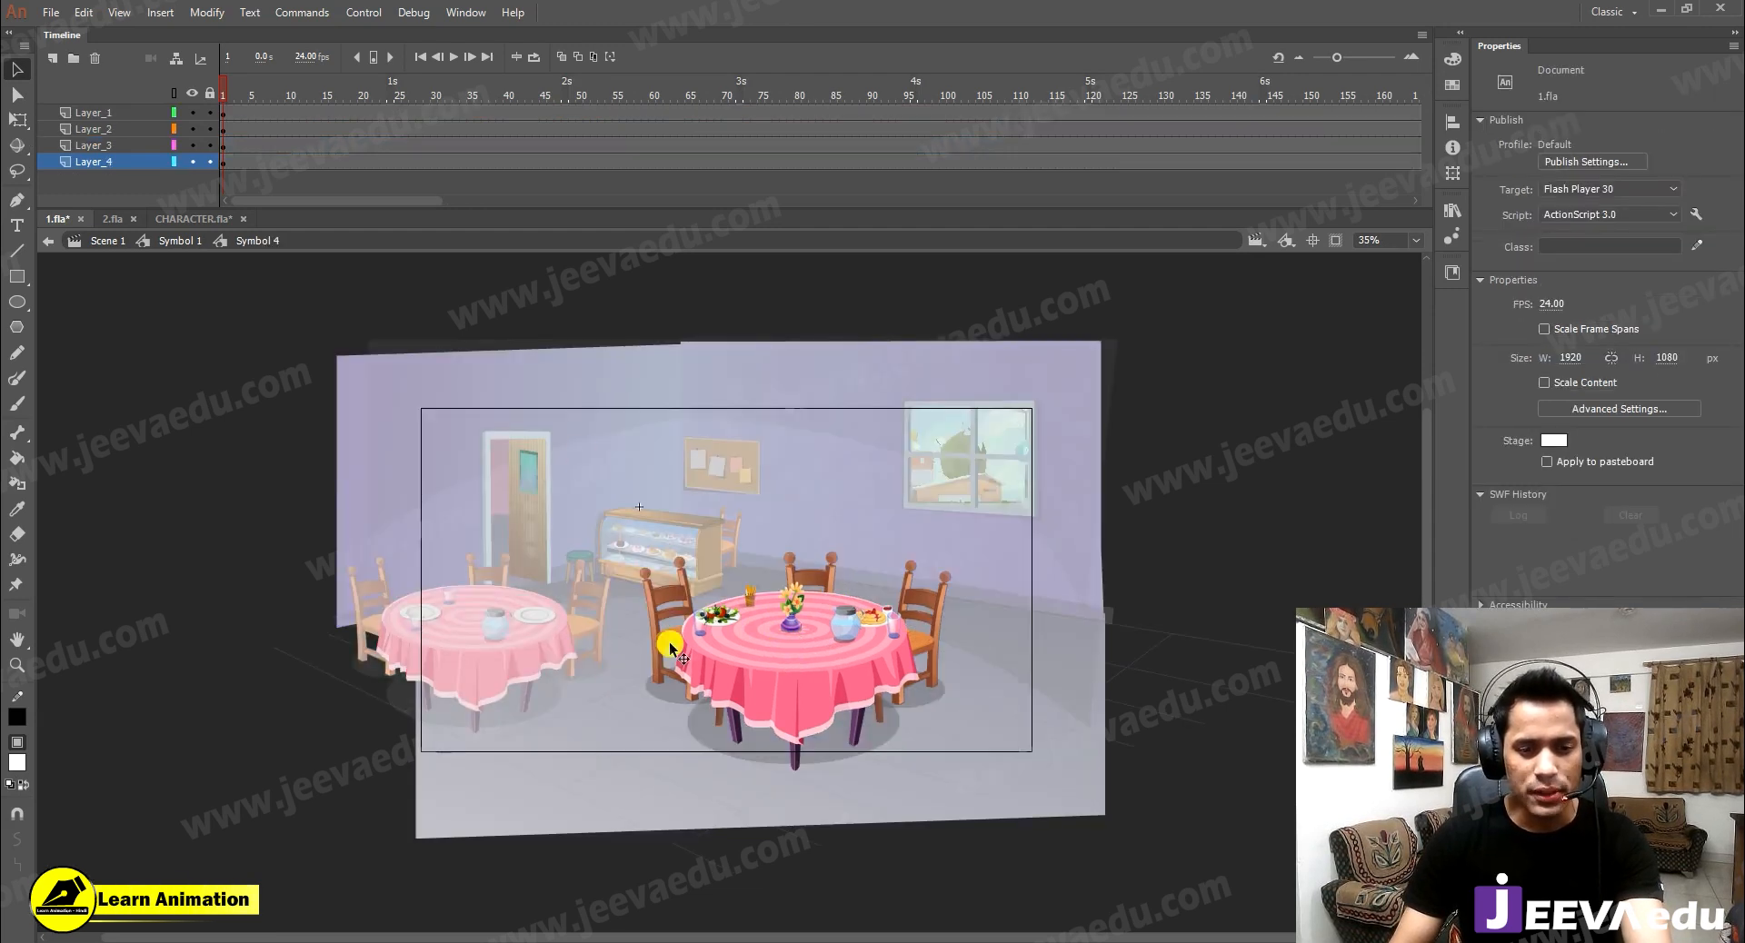
Select the chairs and the table inside the symbol one by one to examine which layer holds each
{"action": "key", "text": "z"}
{"action": "left_click", "coordinate": [698, 621]}
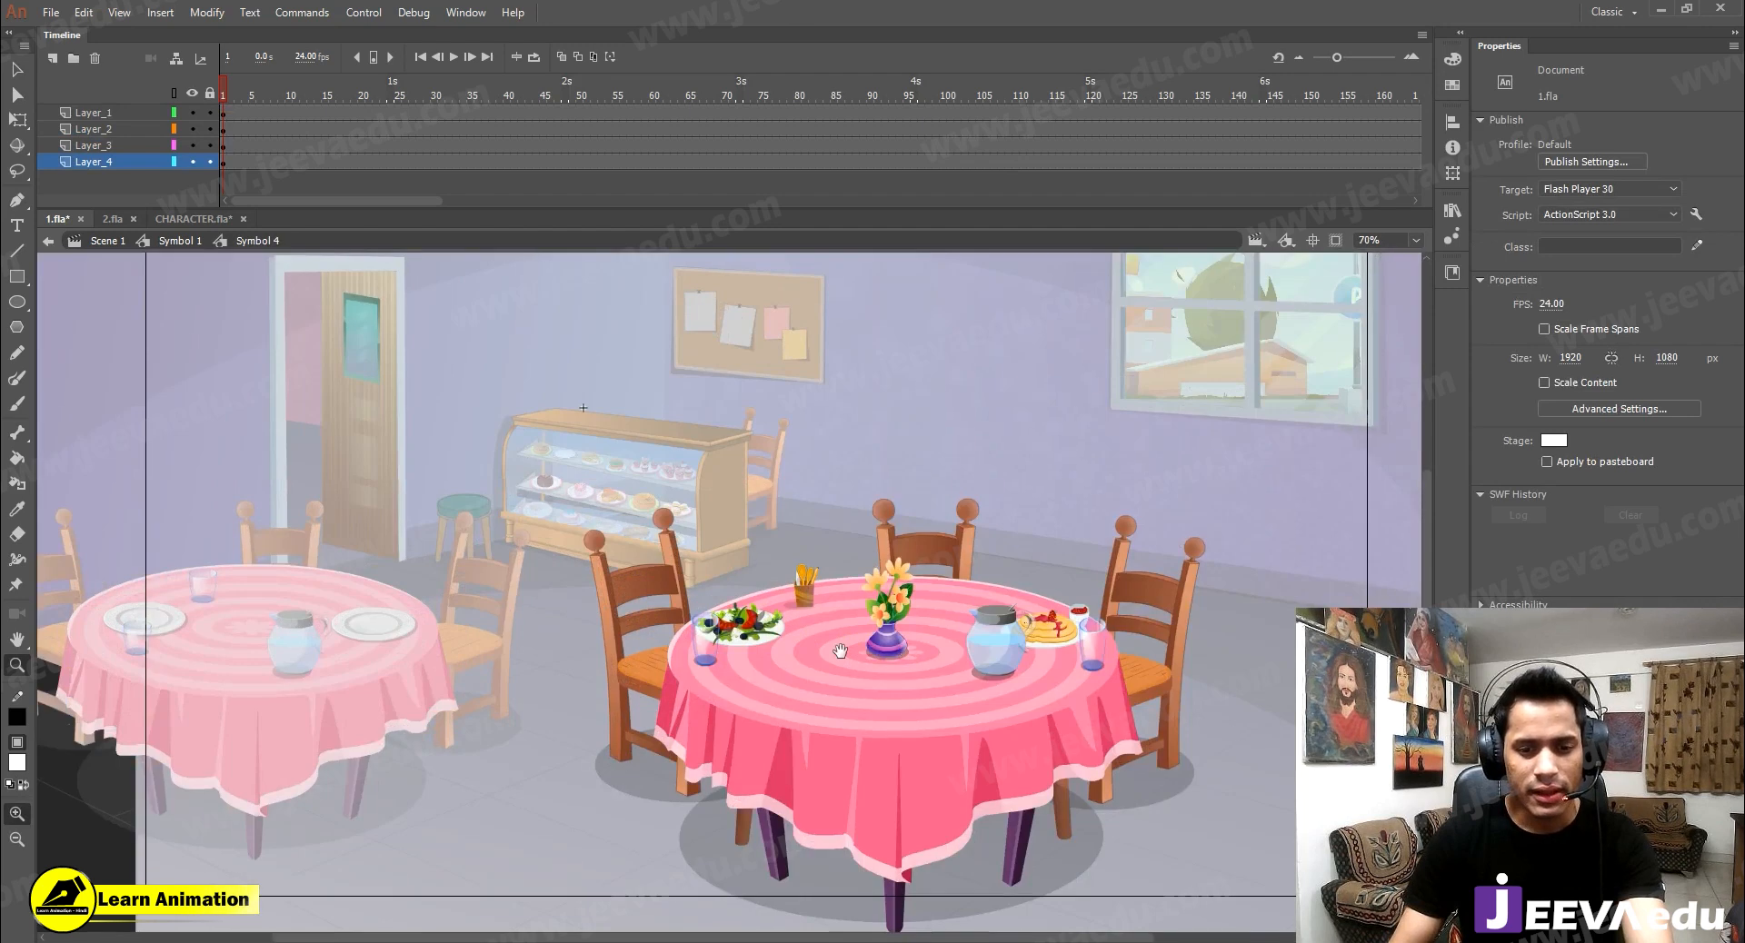
{"action": "left_click_drag", "start_coordinate": [695, 578], "coordinate": [736, 593]}
{"action": "key", "text": "v"}
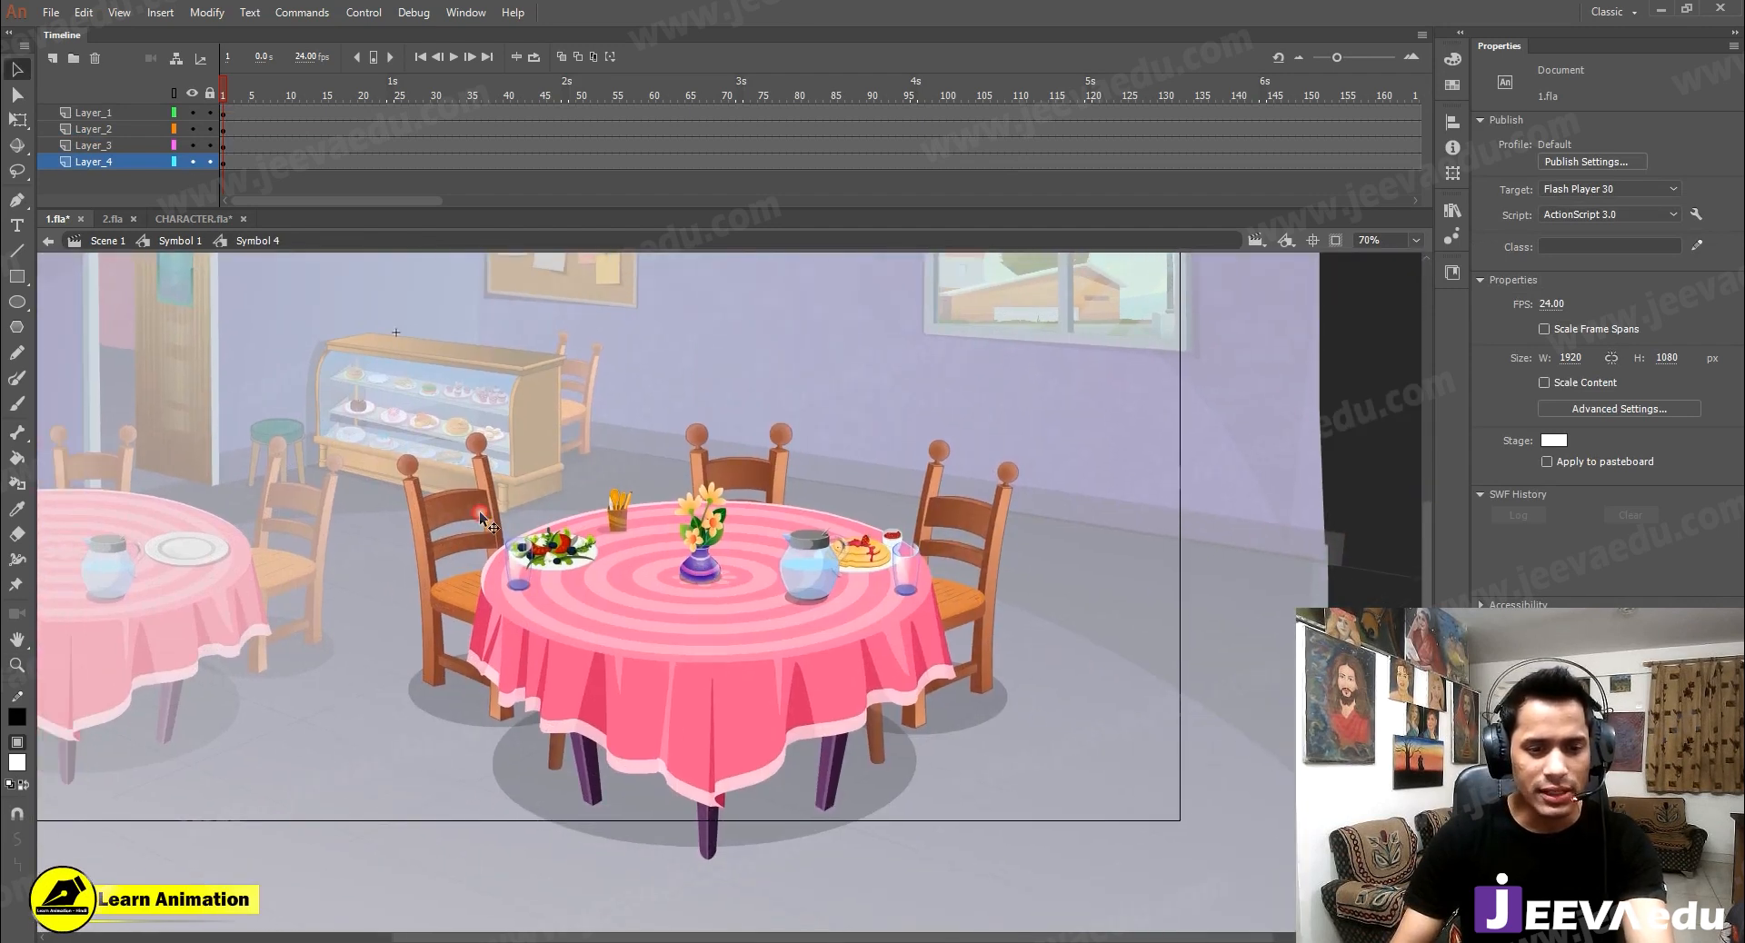
{"action": "left_click", "coordinate": [478, 511]}
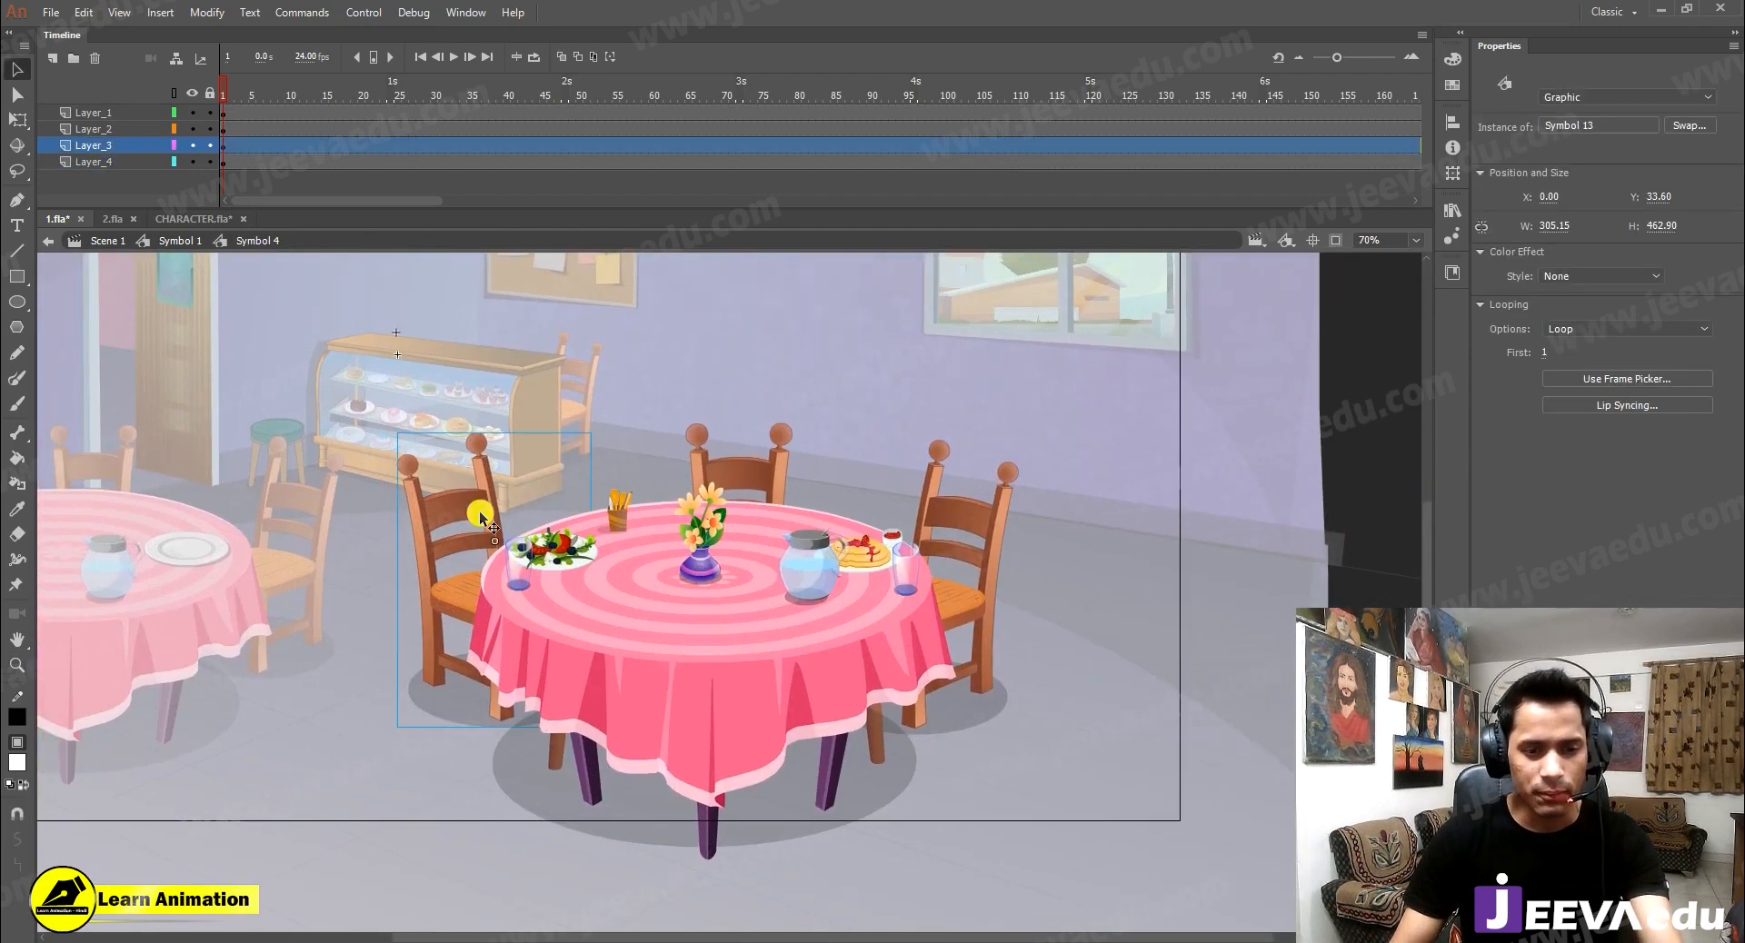
{"action": "left_click", "coordinate": [716, 467]}
{"action": "left_click", "coordinate": [923, 499]}
{"action": "left_click", "coordinate": [831, 589]}
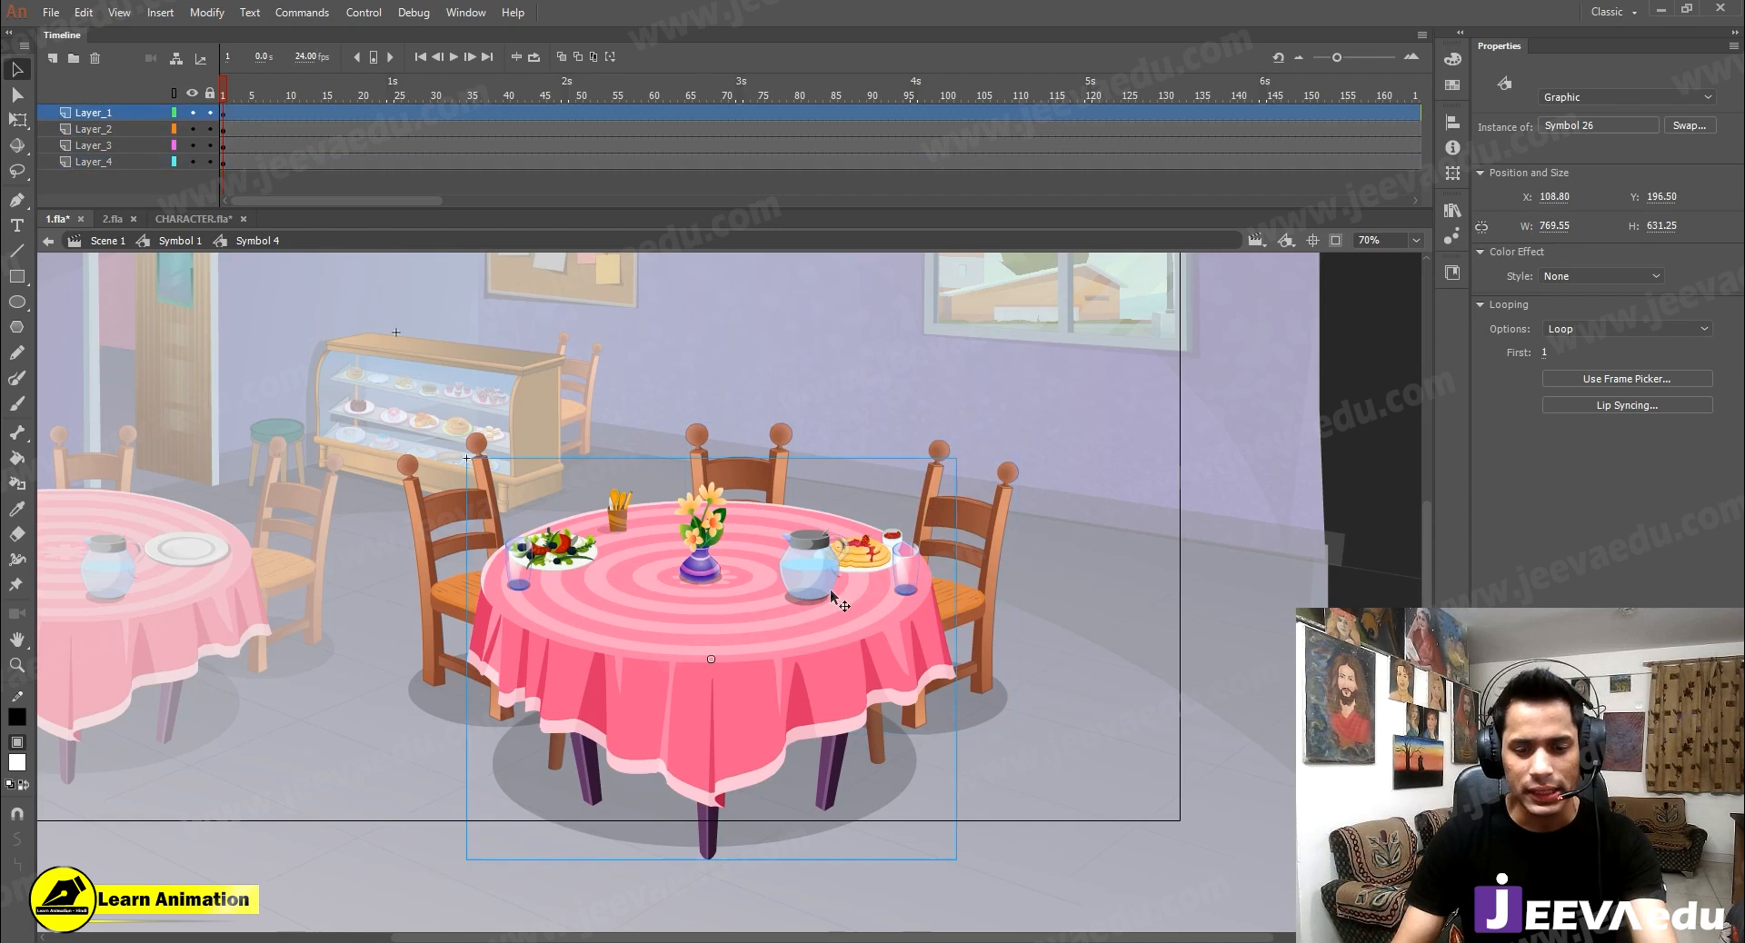
{"action": "left_click", "coordinate": [772, 460]}
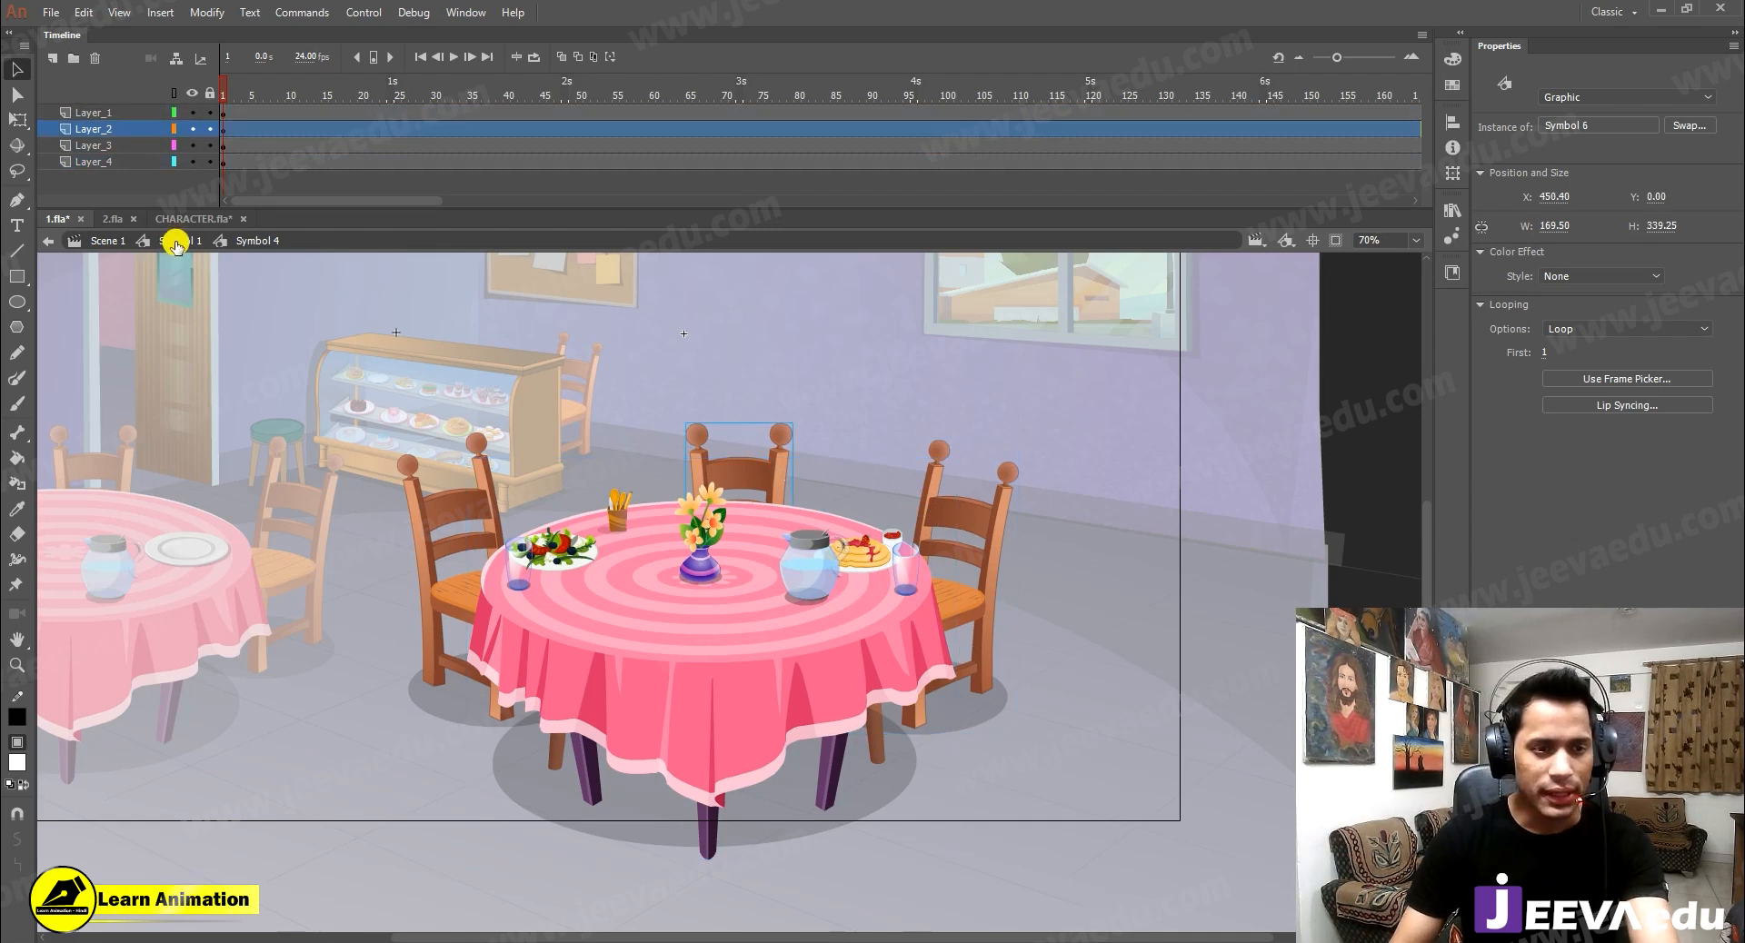
Copy the front-facing seated man from CHARACTER.fla and return to the flower-vase table's symbol in 1.fla
{"action": "left_click", "coordinate": [176, 242]}
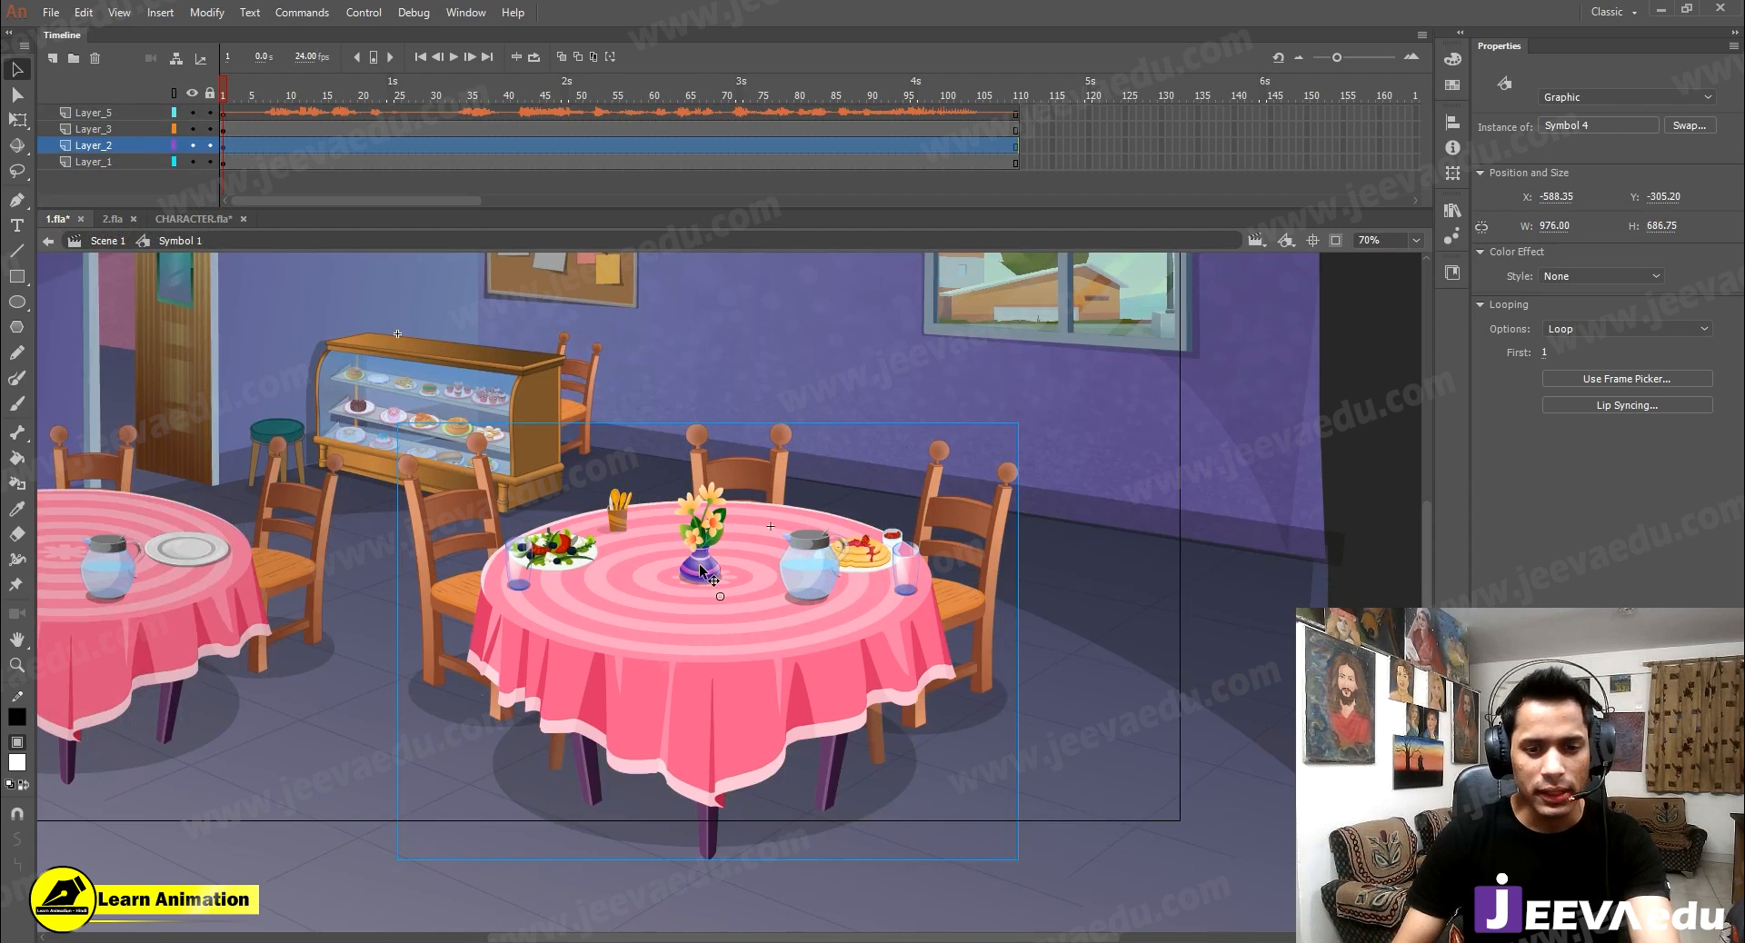
{"action": "double_click", "coordinate": [703, 572]}
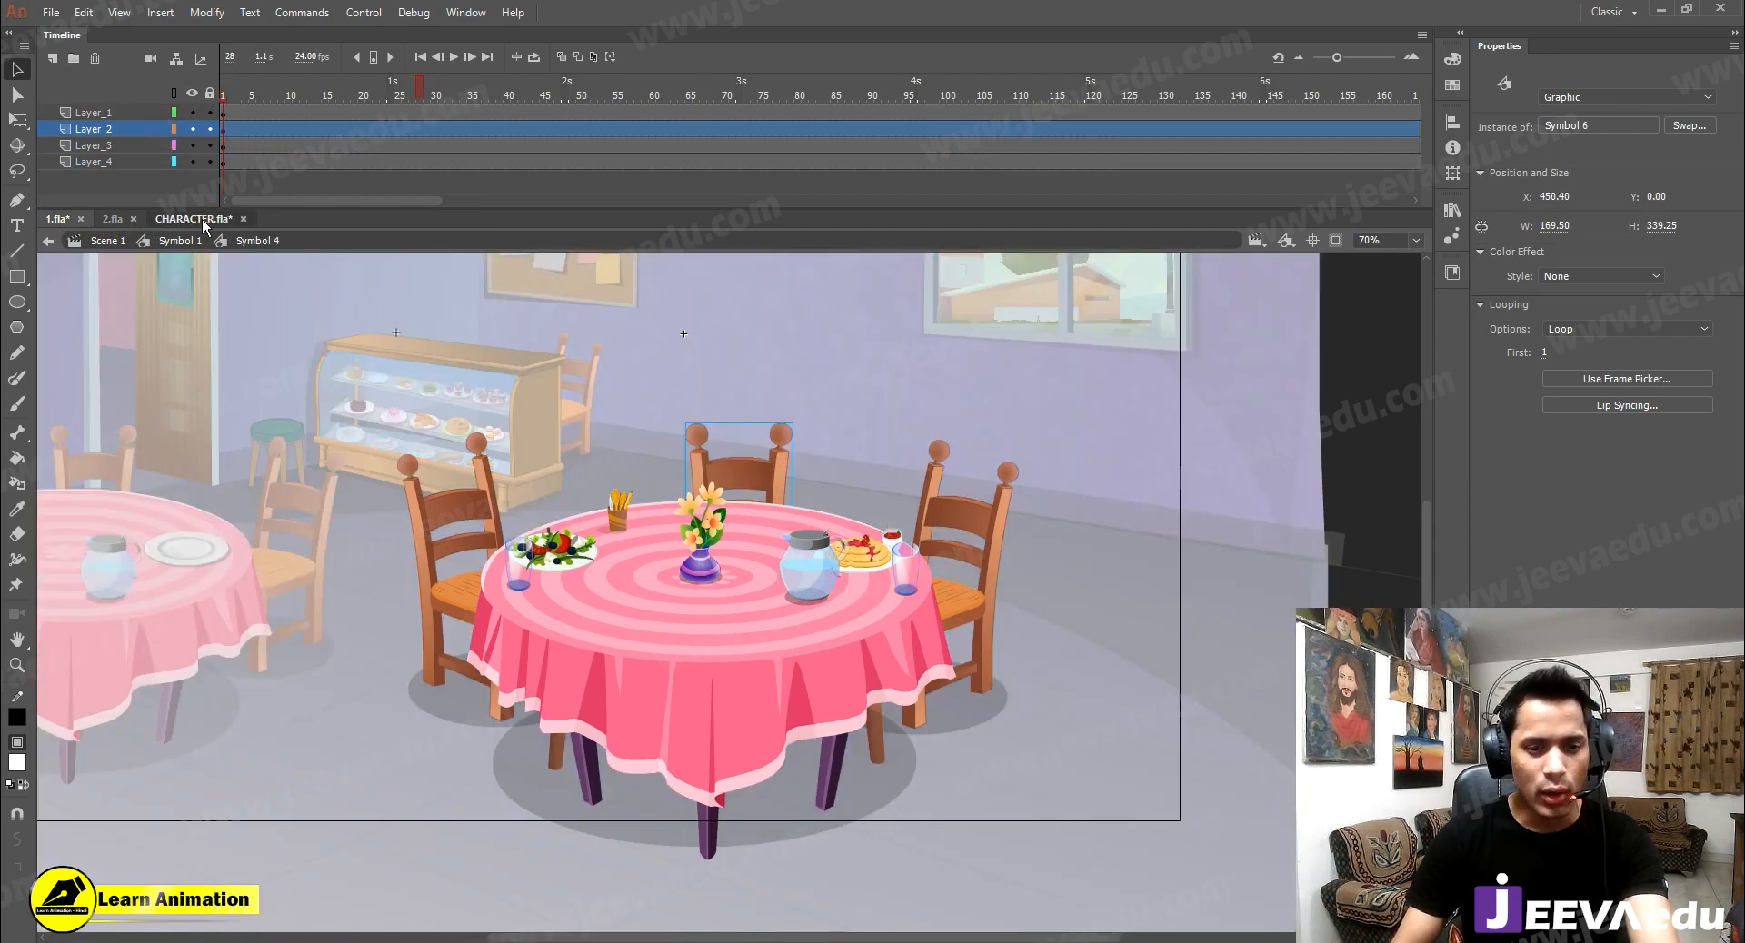
{"action": "left_click", "coordinate": [194, 219]}
{"action": "left_click", "coordinate": [736, 571]}
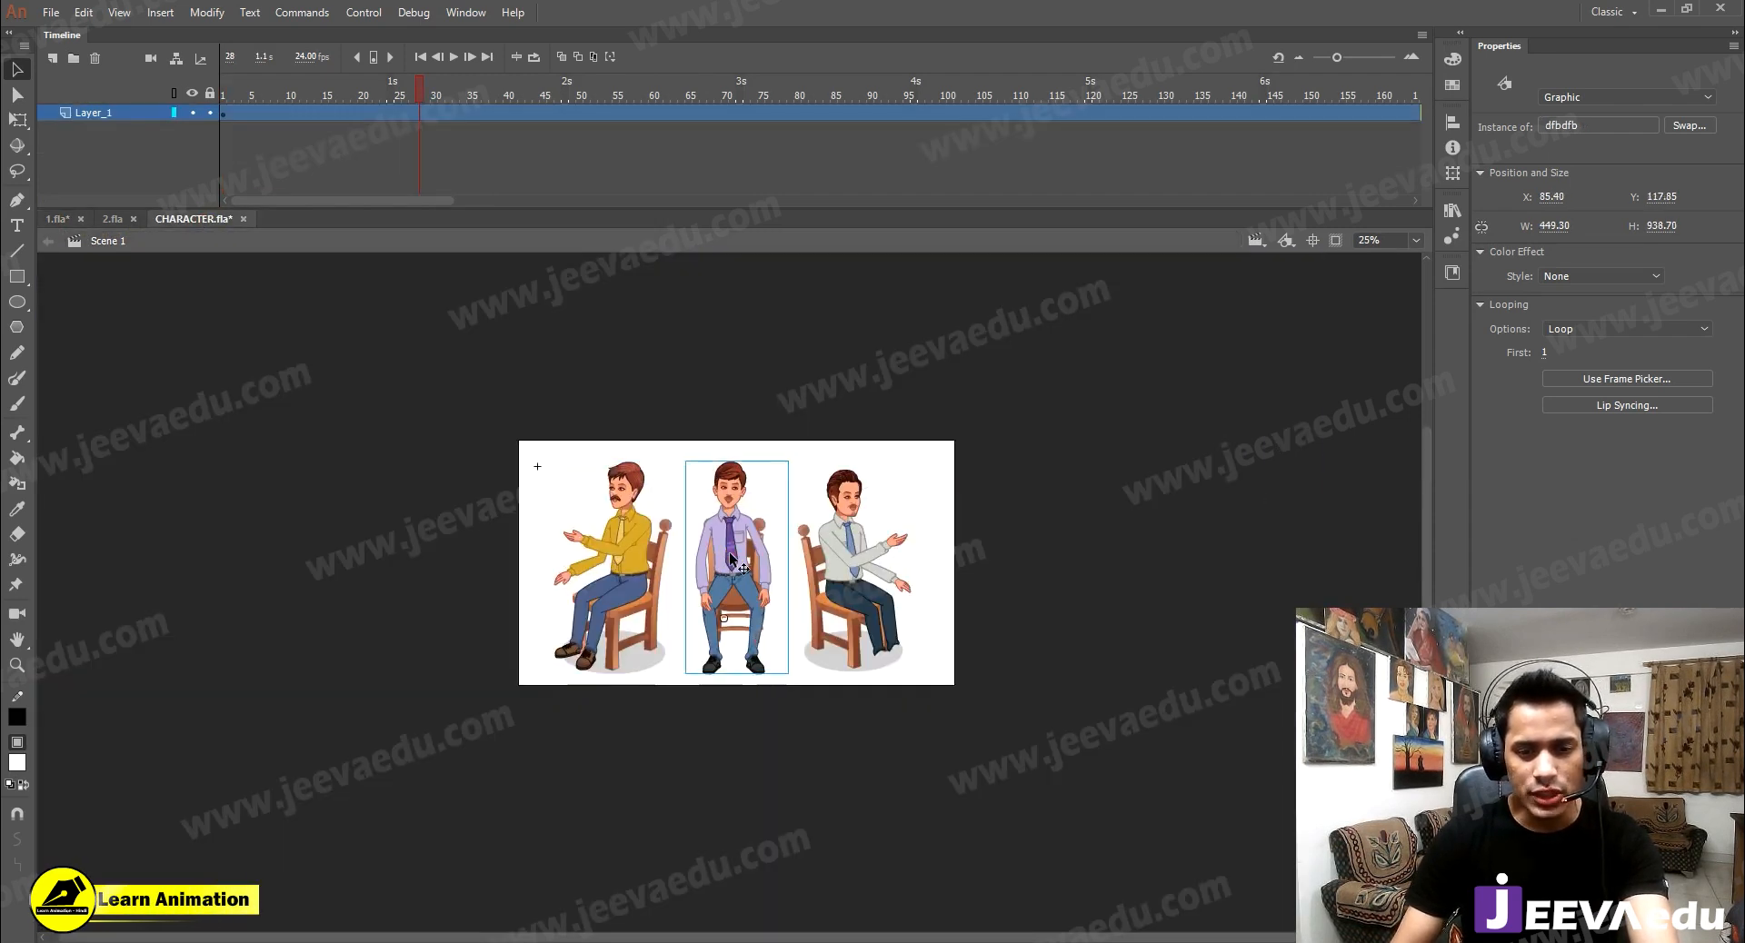
{"action": "key", "text": "z"}
{"action": "left_click", "coordinate": [740, 577]}
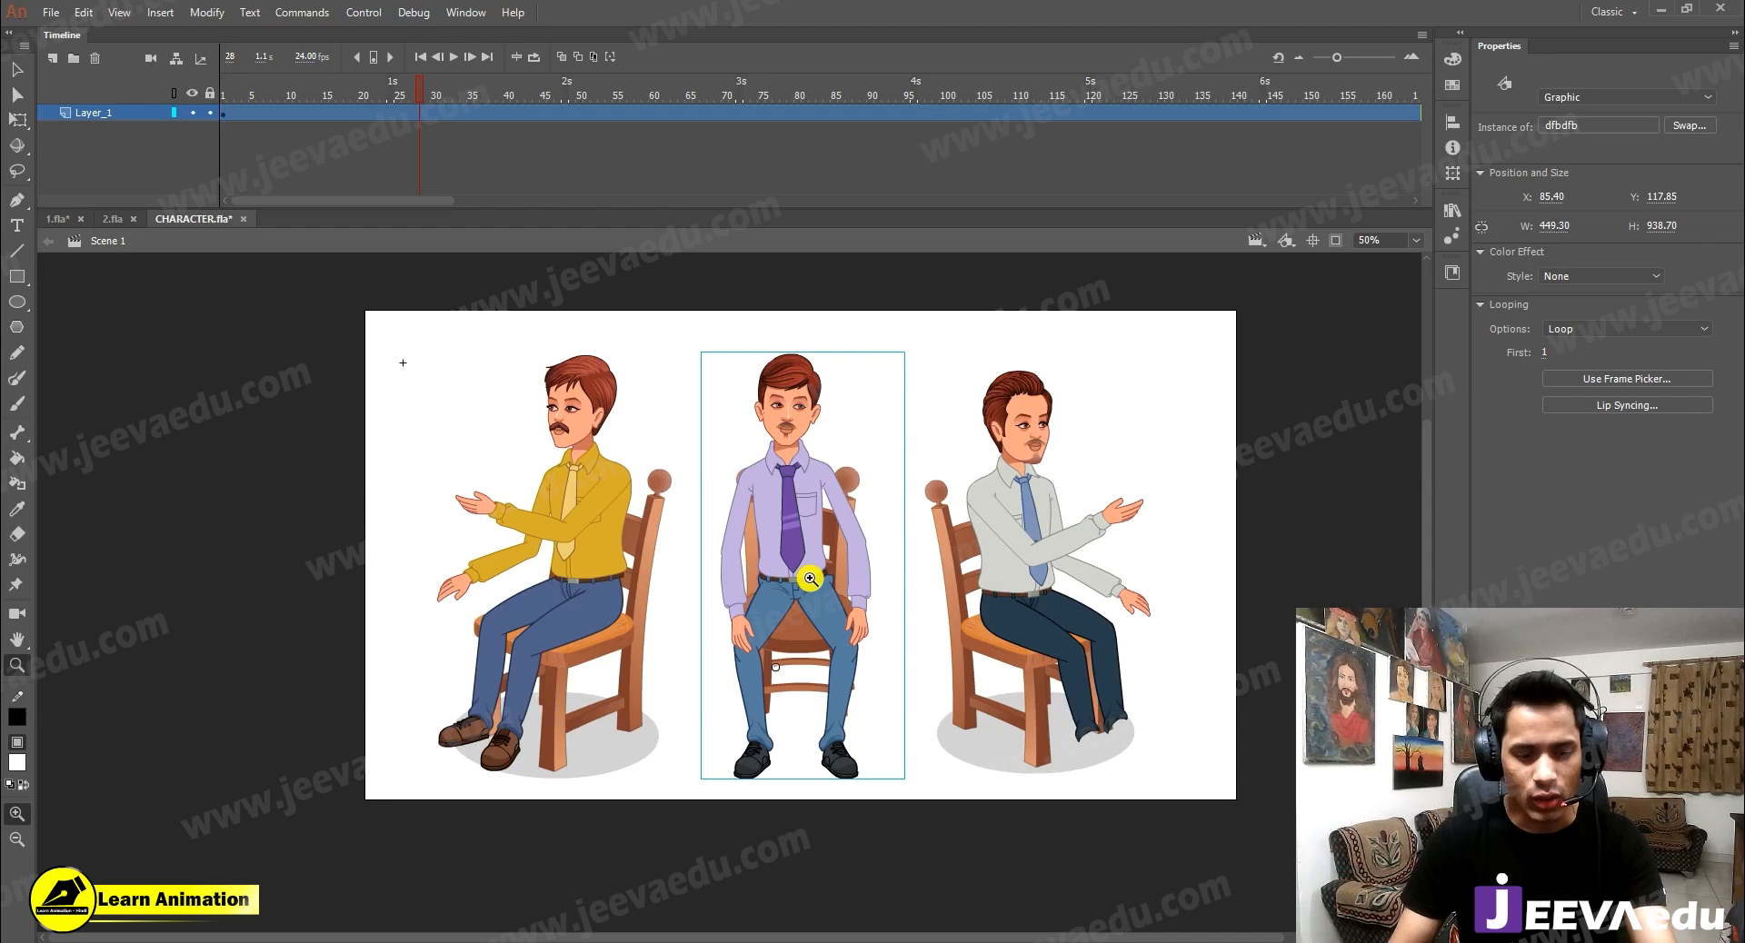
{"action": "left_click", "coordinate": [60, 219]}
{"action": "key", "text": "v"}
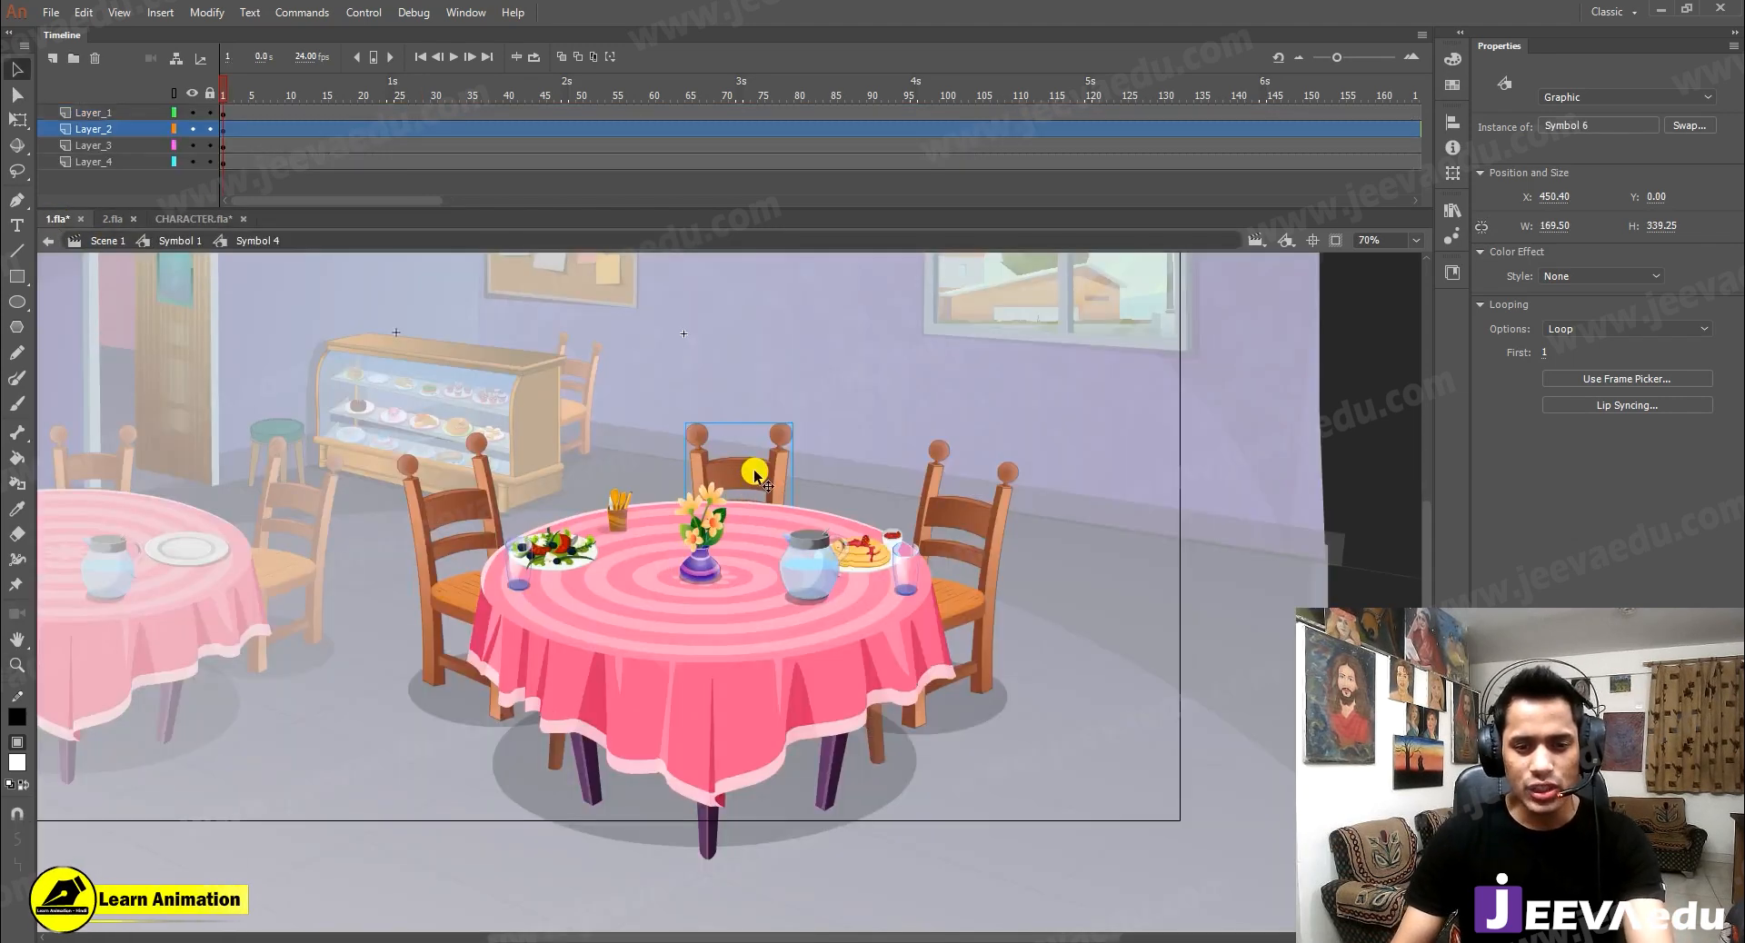
Replace the chair behind the table with the copied man on Layer_2, putting duplicate library items into a folder
{"action": "key", "text": "Delete"}
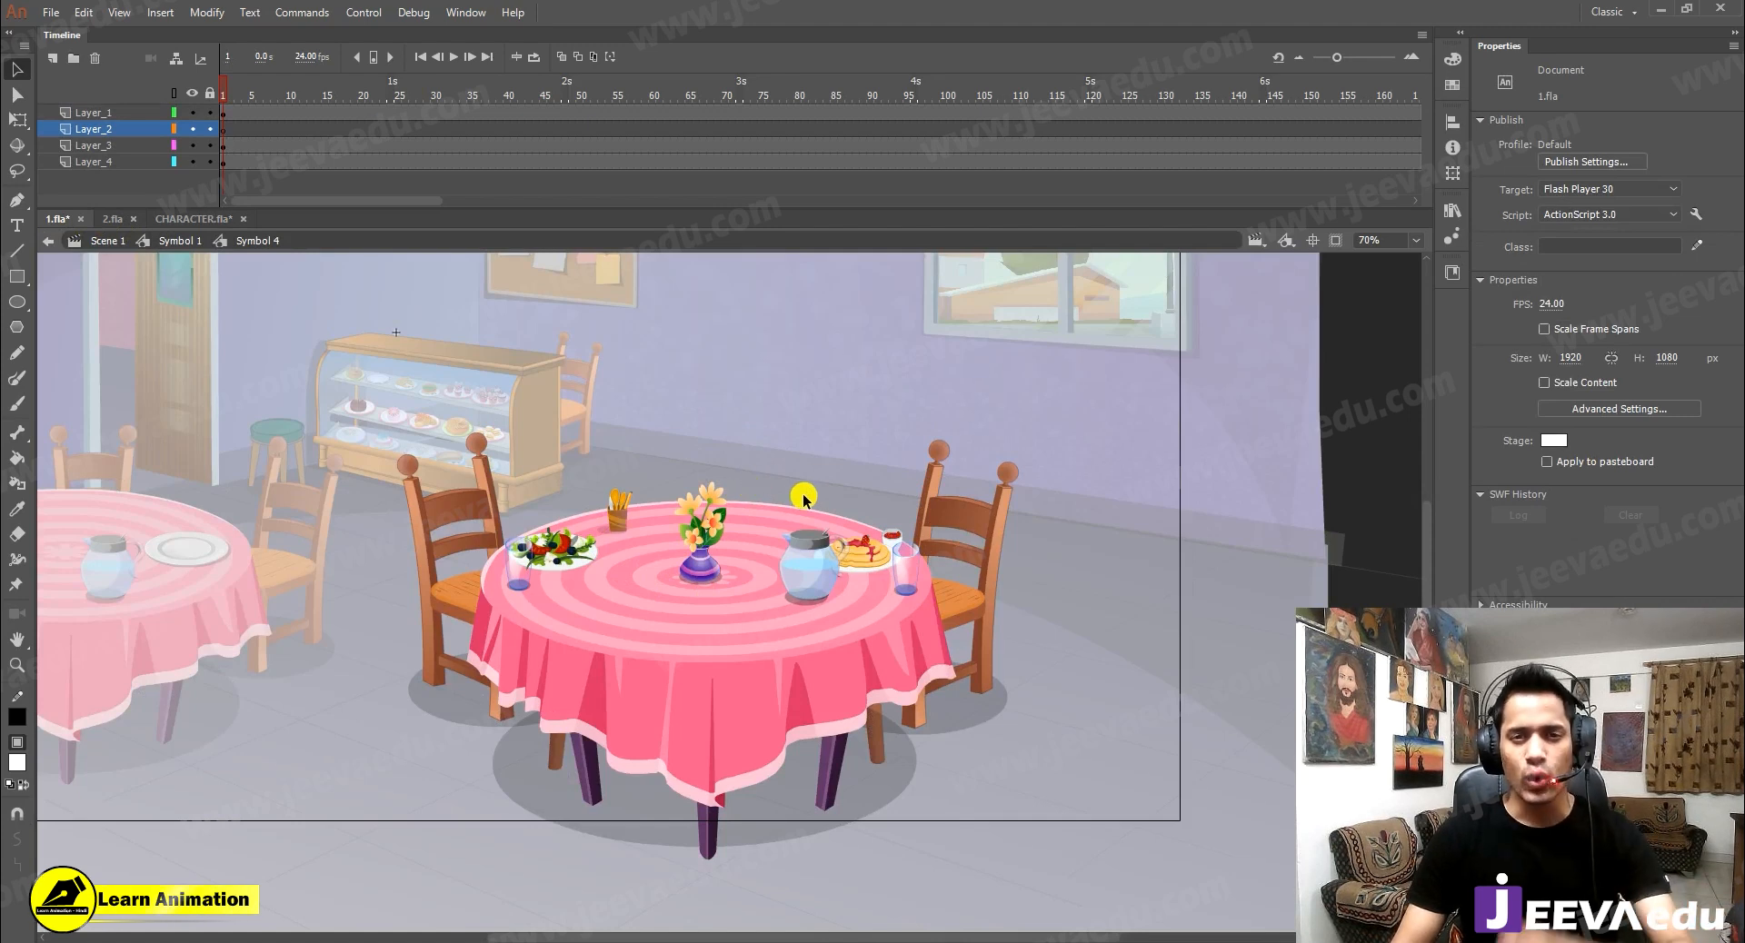
{"action": "key", "text": "ctrl+v"}
{"action": "left_click", "coordinate": [856, 498]}
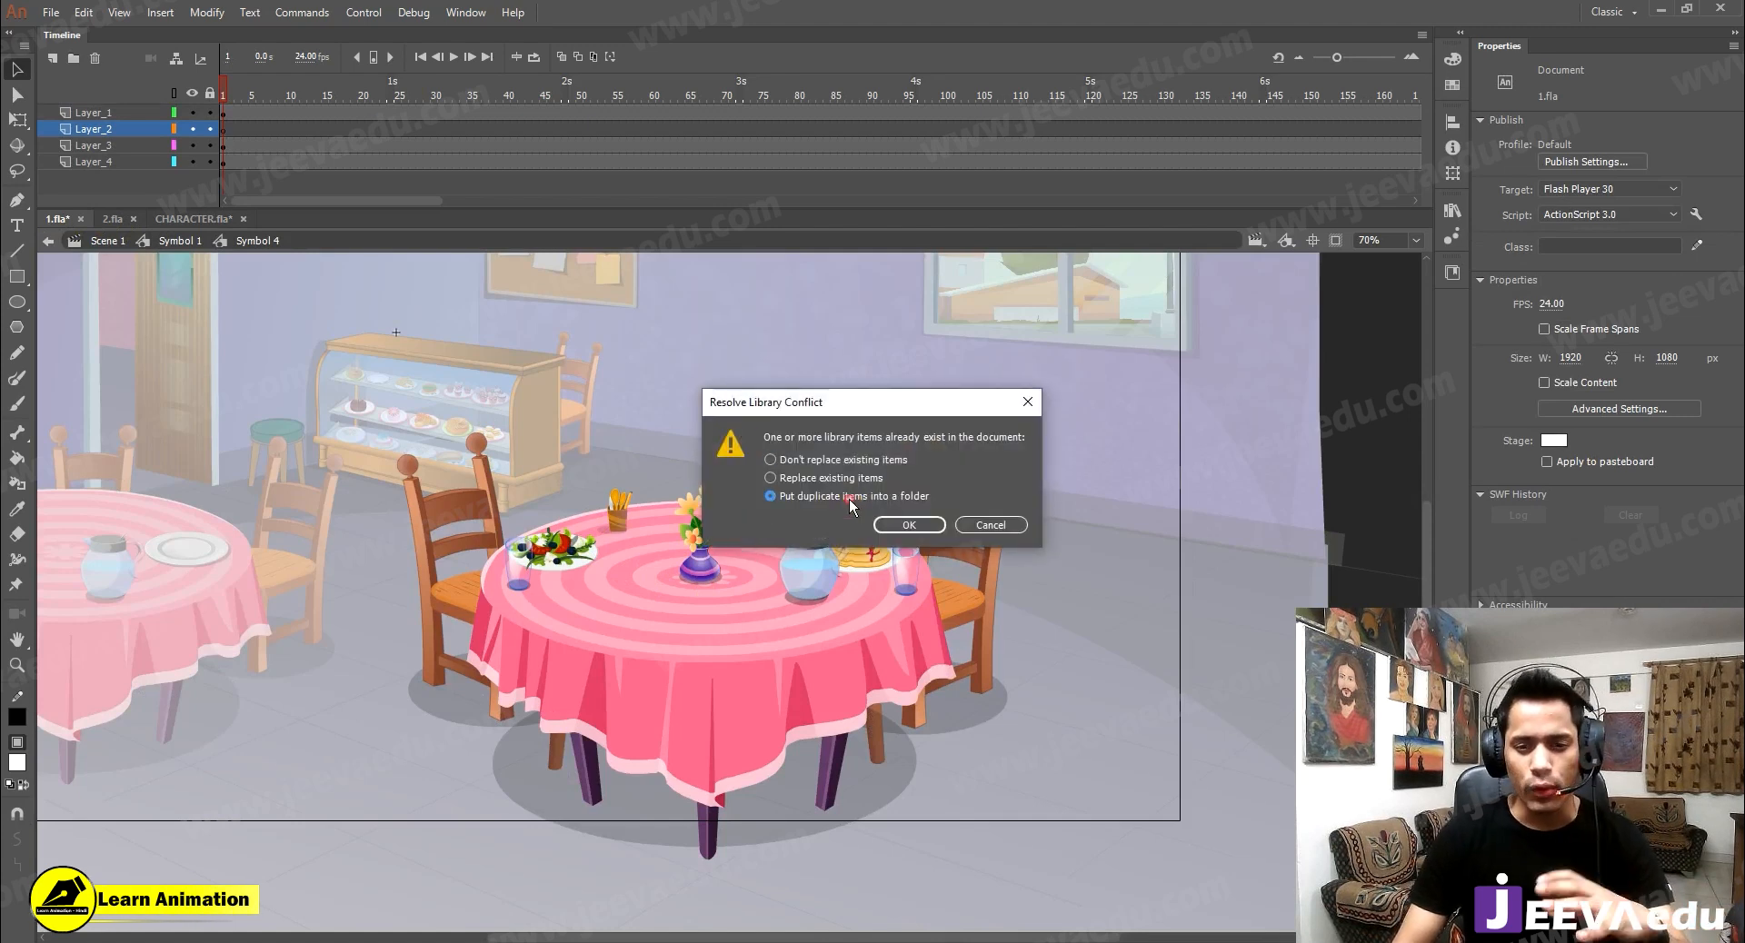
{"action": "left_click", "coordinate": [904, 524]}
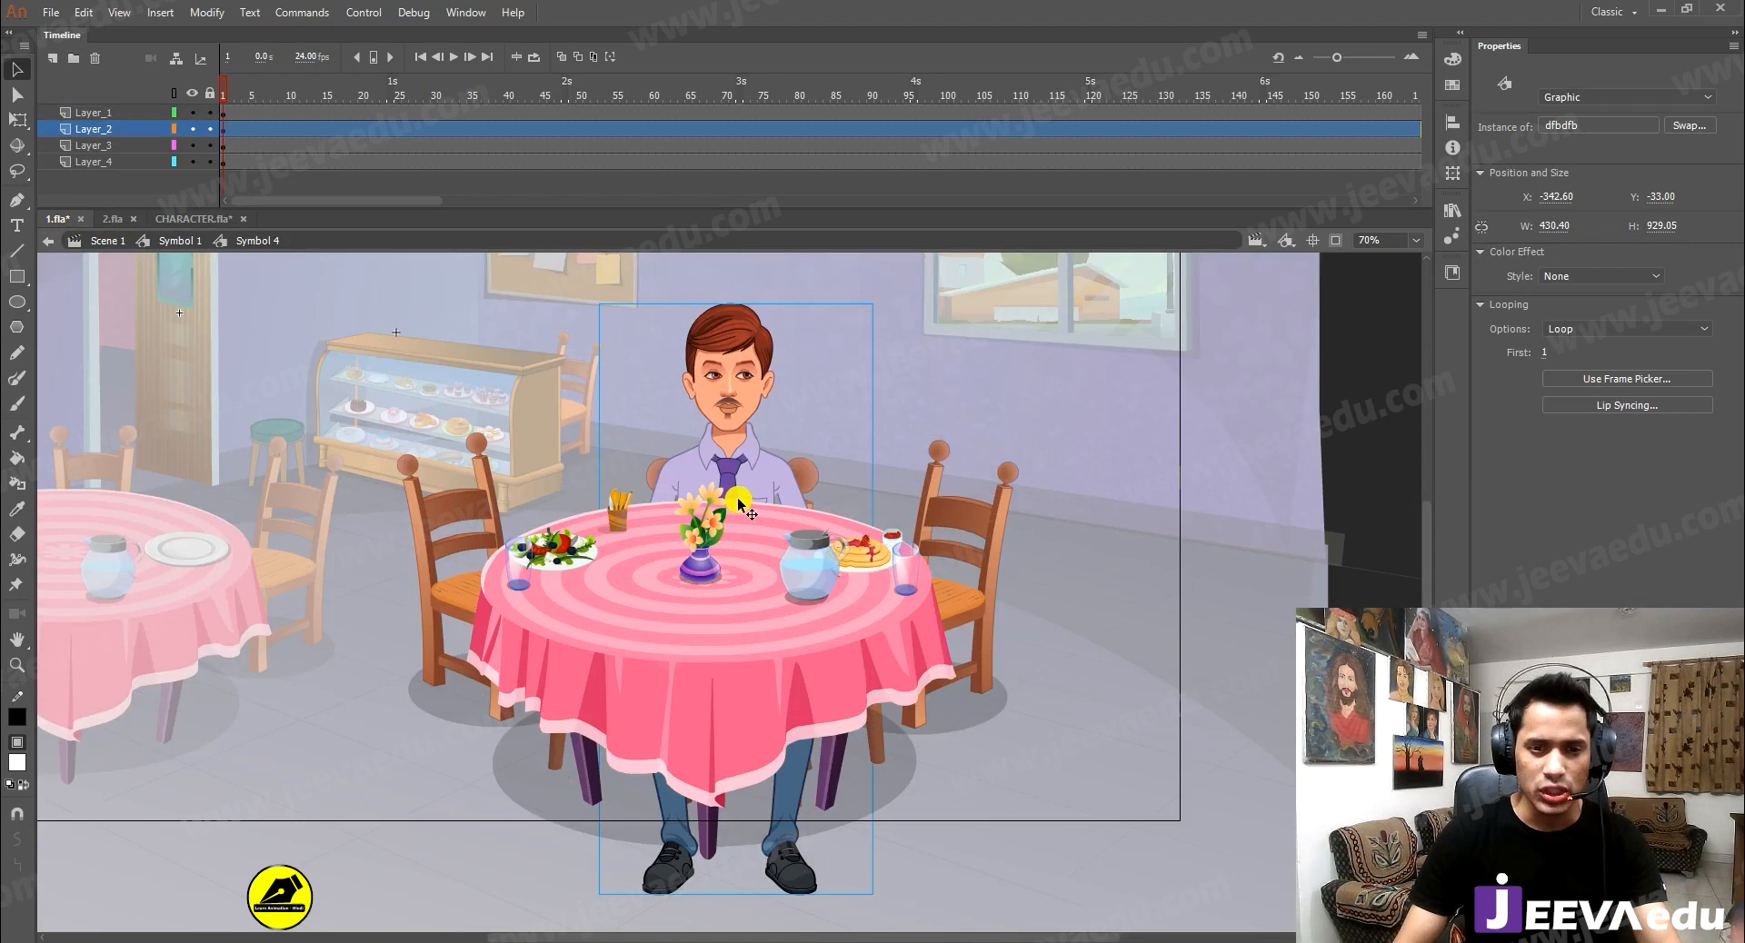
Scale the front-facing man to 80% and move him up until his chest shows above the tabletop
{"action": "key", "text": "ctrl+alt+s"}
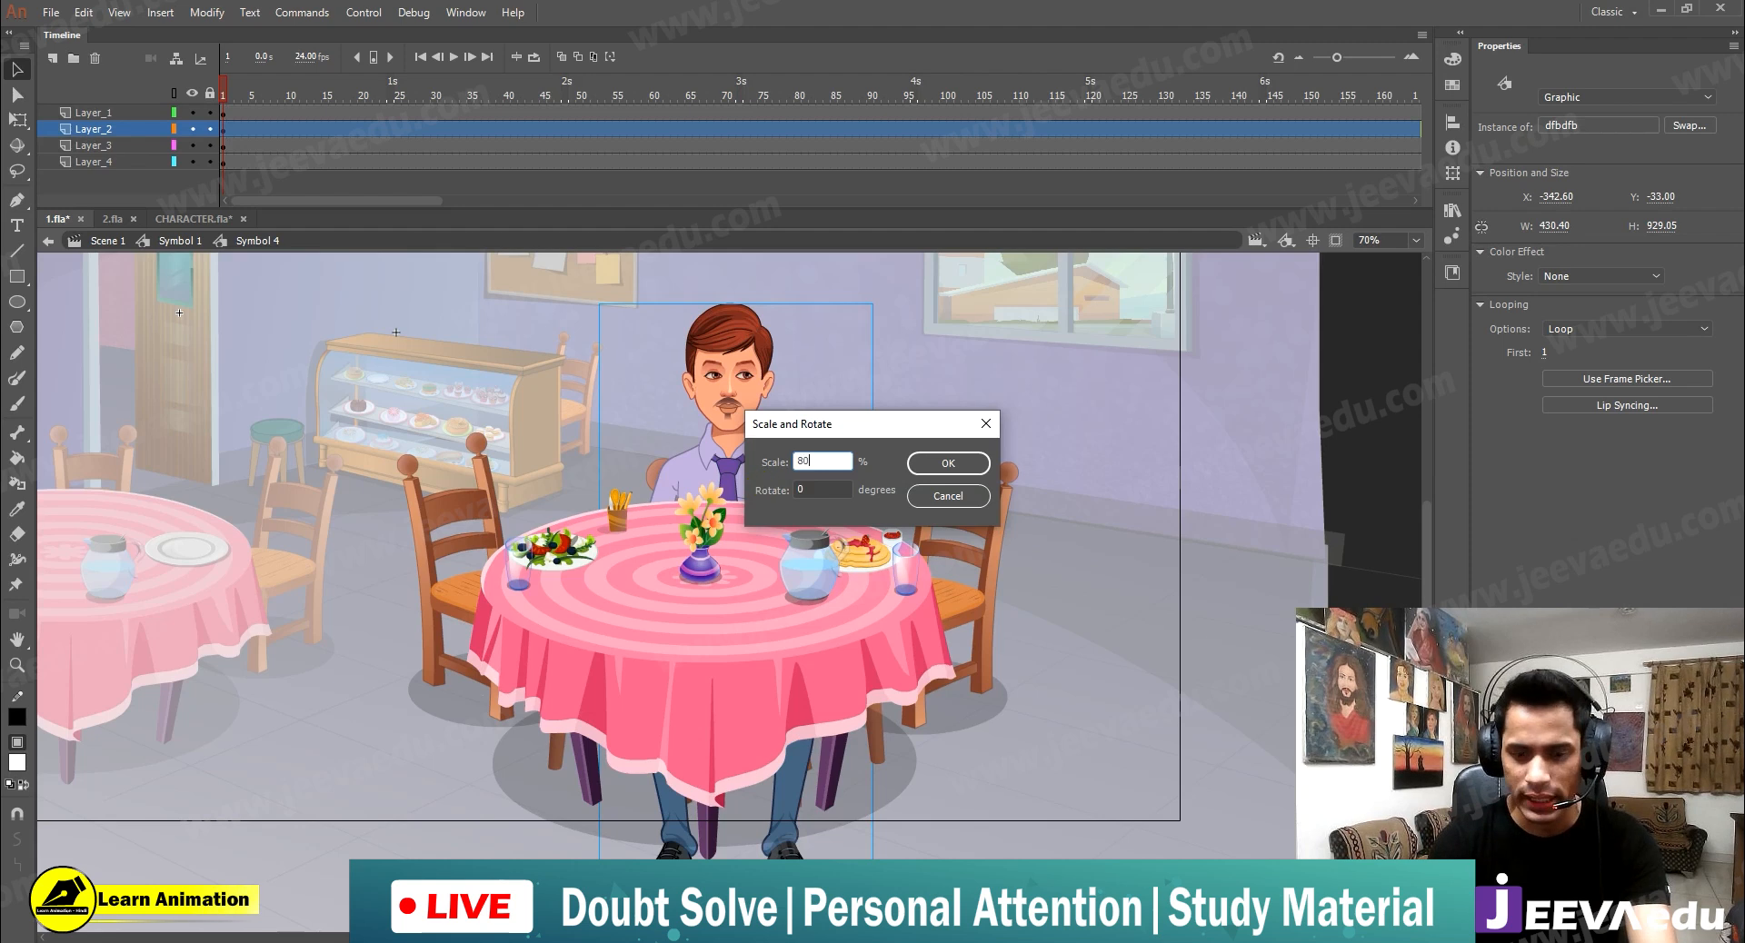
{"action": "key", "text": "Return"}
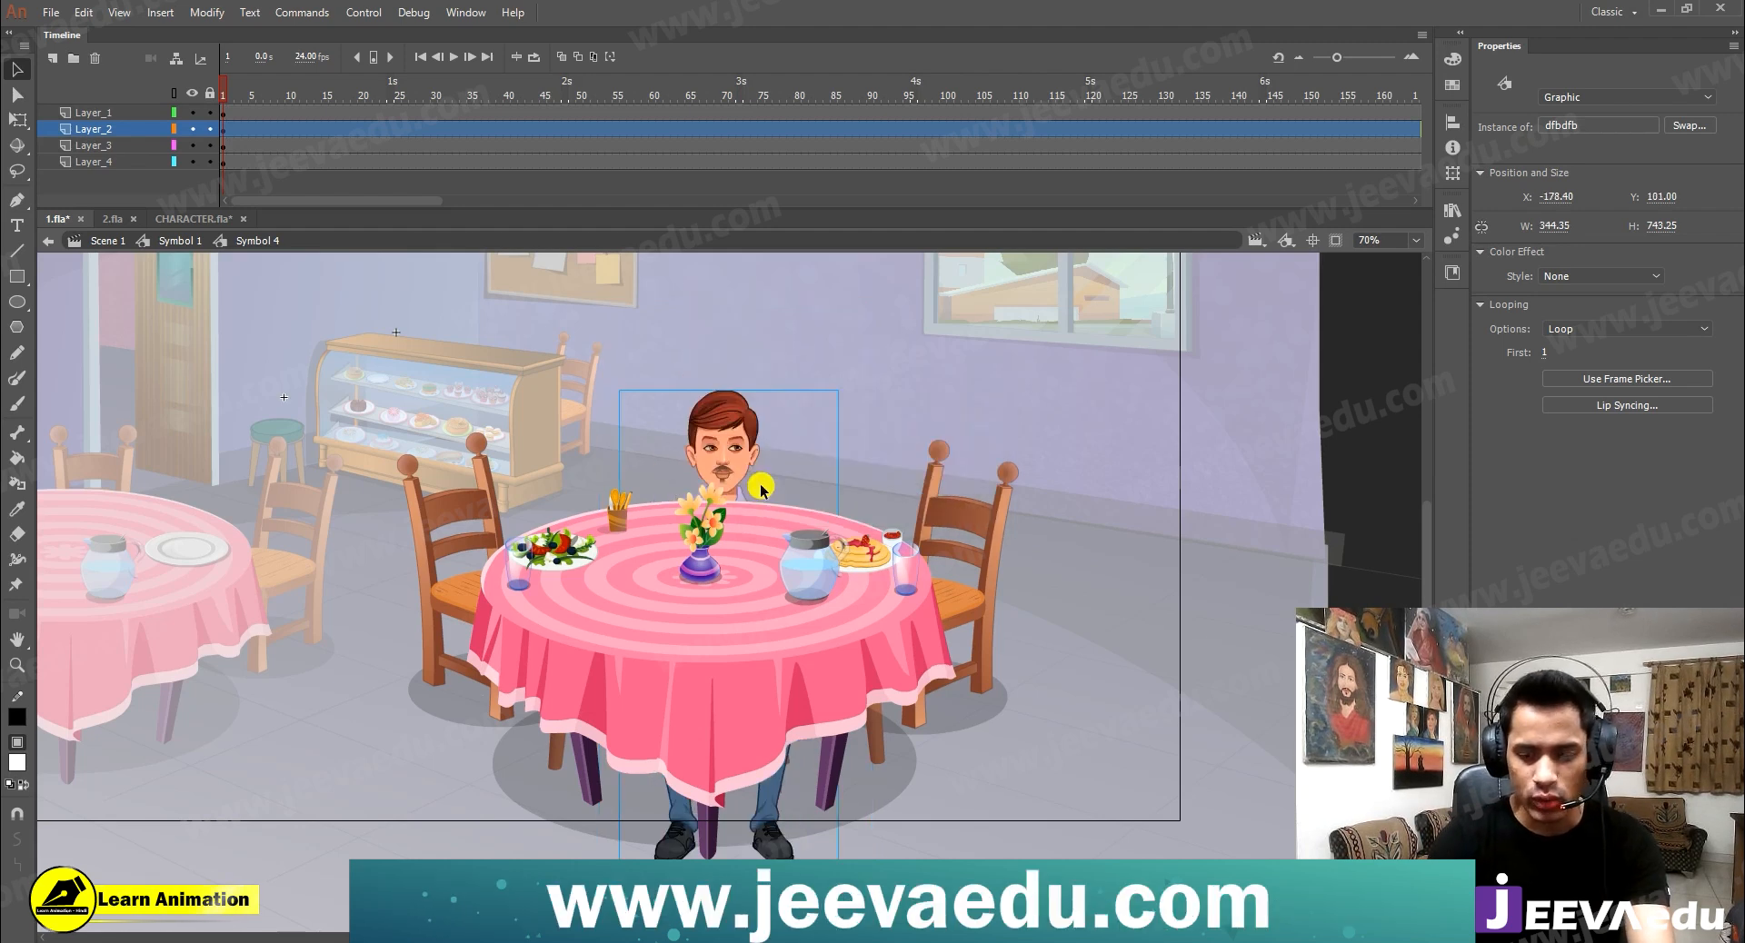
{"action": "key", "text": "shift+Up"}
{"action": "key", "text": "shift+Up"}
{"action": "key", "text": "shift+Up"}
{"action": "key", "text": "shift+Up"}
{"action": "key", "text": "shift+Up"}
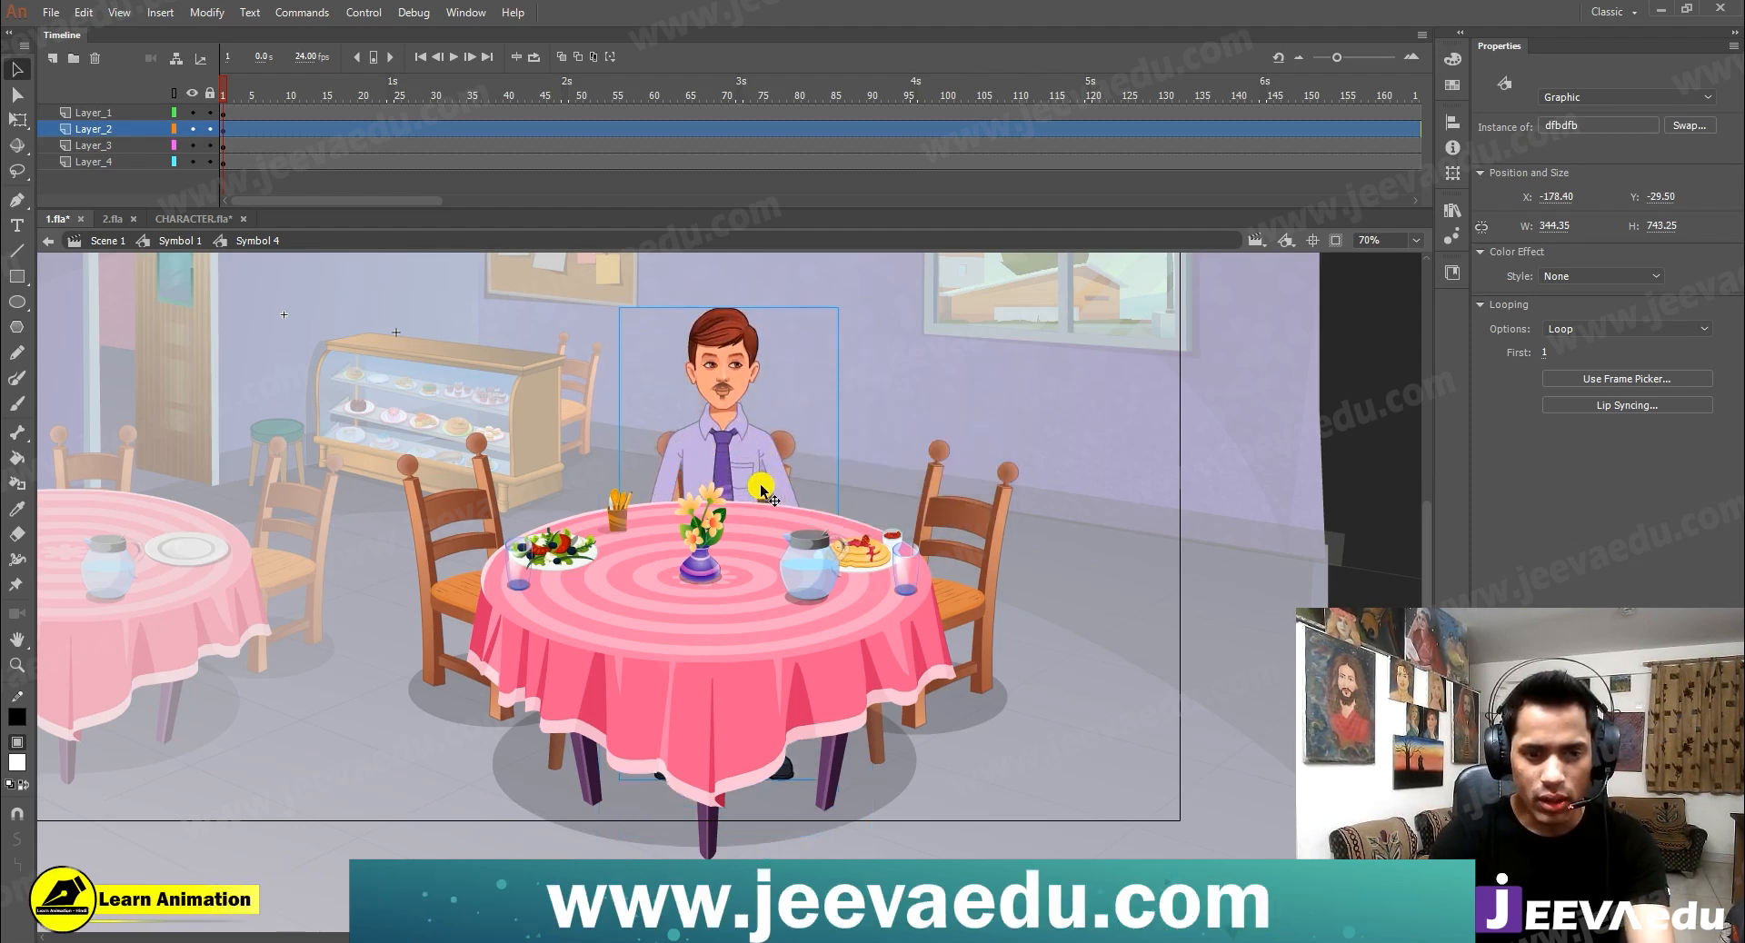
Rescale the front-facing man by 80%, 105% twice and 115% to fit him to the table
{"action": "key", "text": "ctrl+alt+s"}
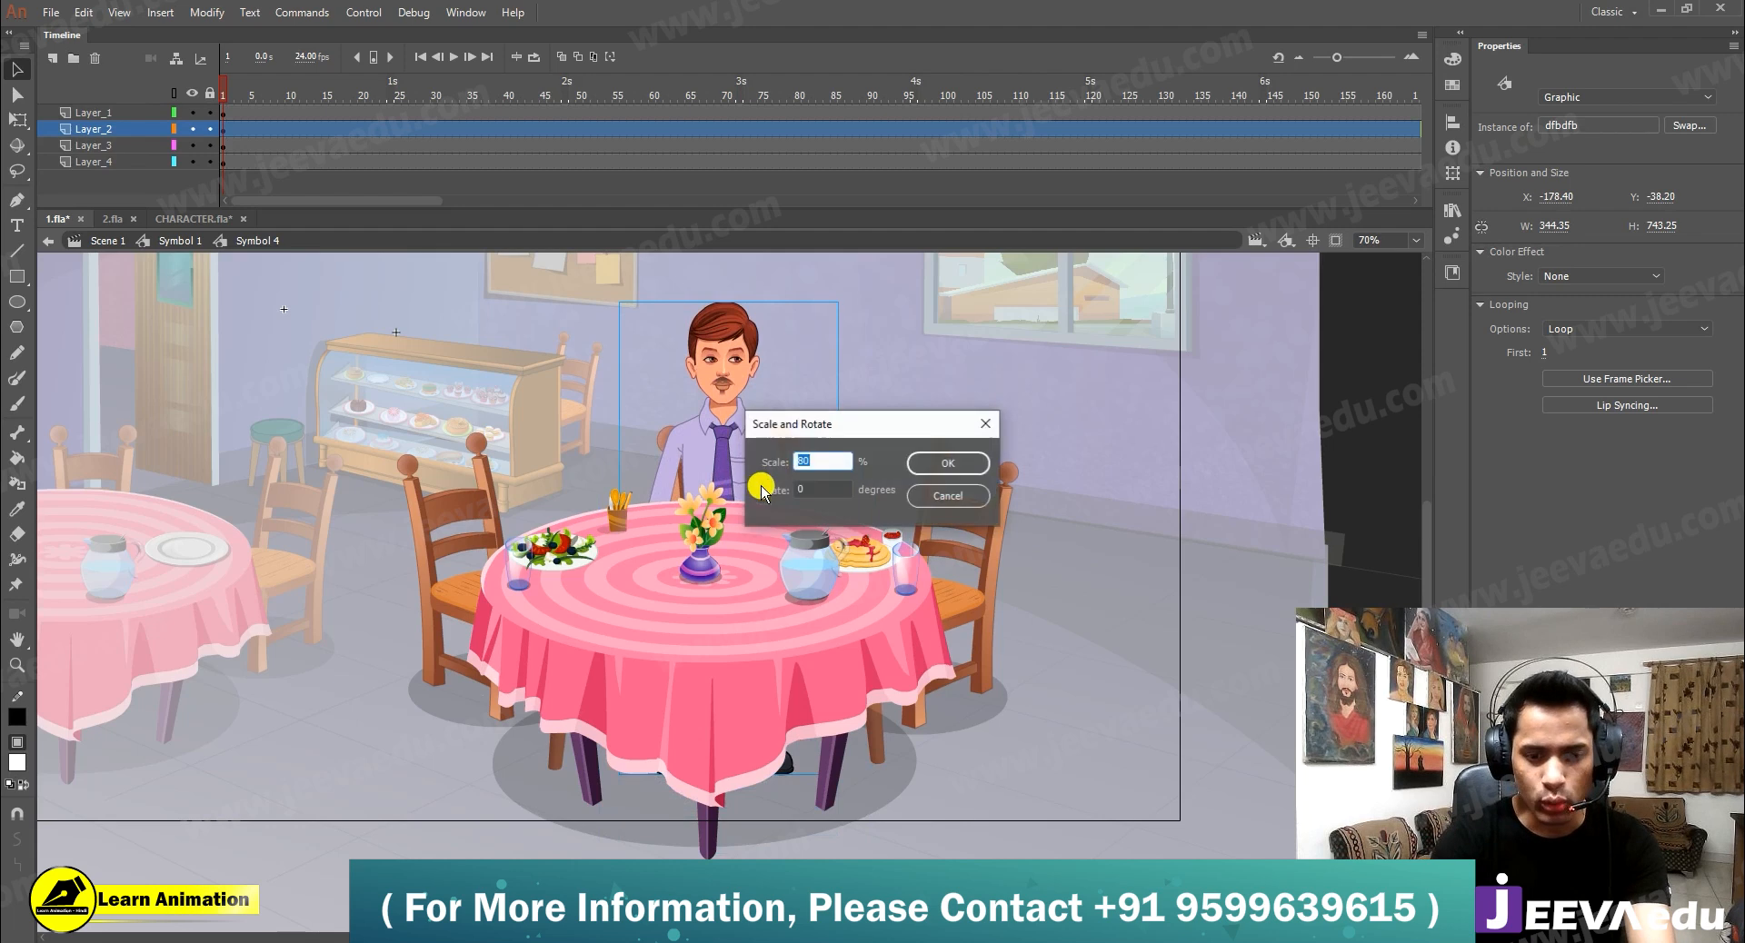
{"action": "key", "text": "Return"}
{"action": "key", "text": "ctrl+alt+s"}
{"action": "type", "text": "105"}
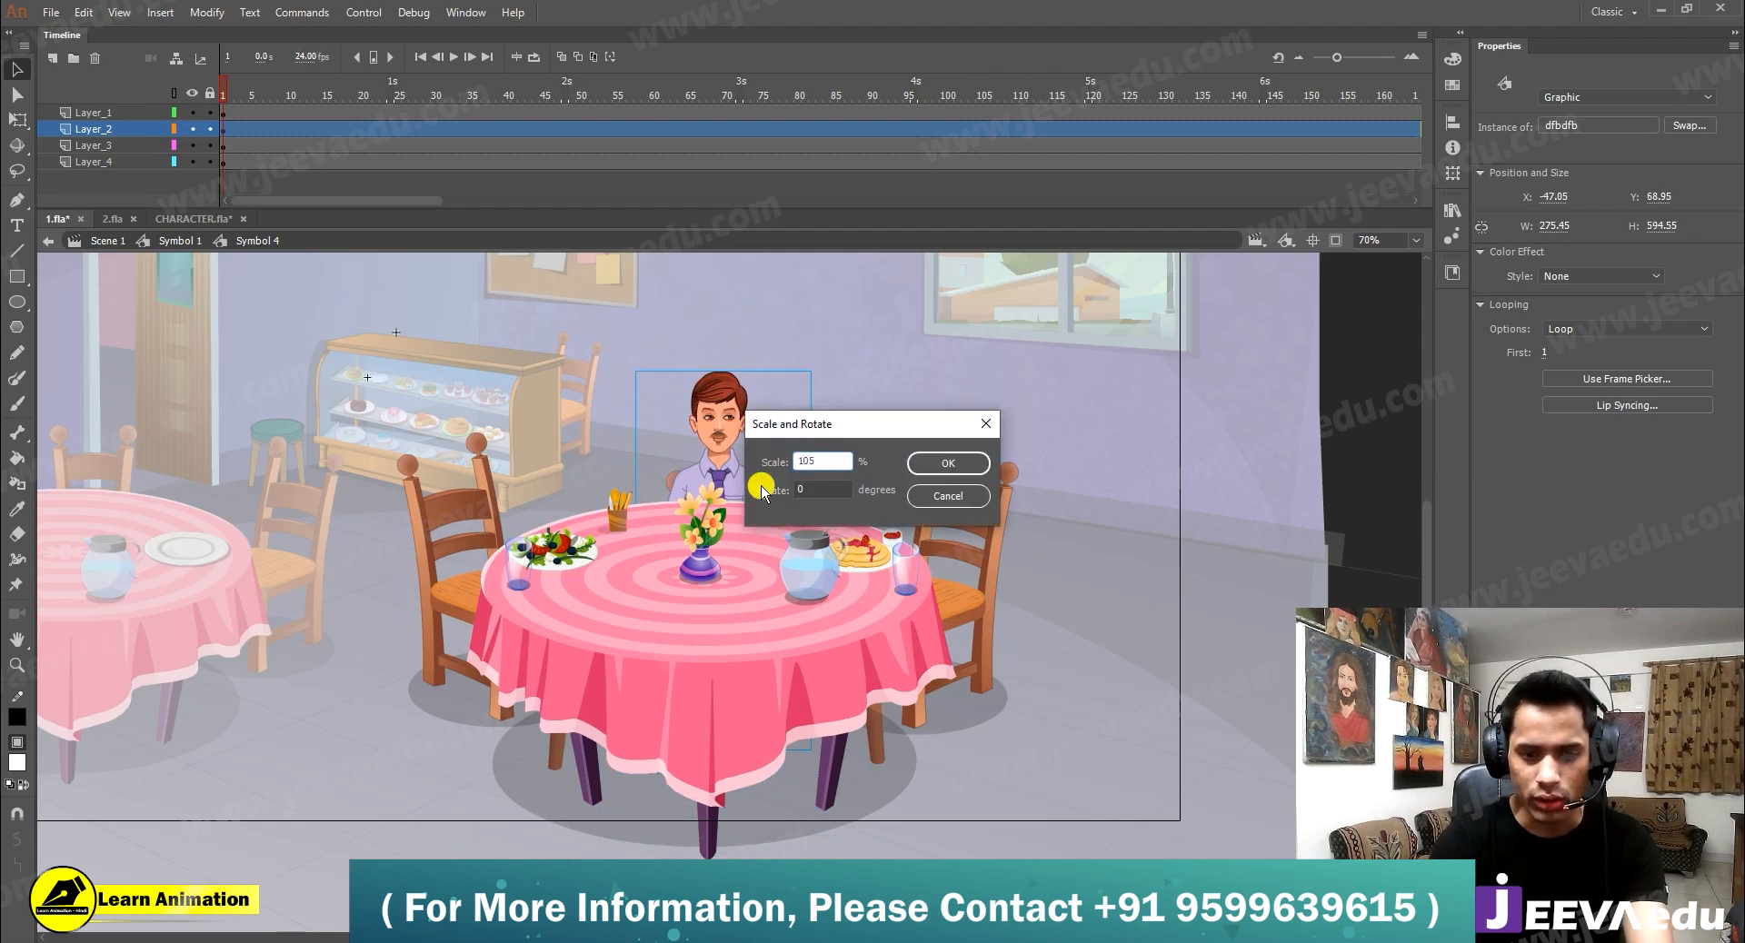
{"action": "key", "text": "Return"}
{"action": "key", "text": "ctrl+alt+s"}
{"action": "key", "text": "Return"}
{"action": "key", "text": "ctrl+alt+s"}
{"action": "type", "text": "115"}
{"action": "key", "text": "Return"}
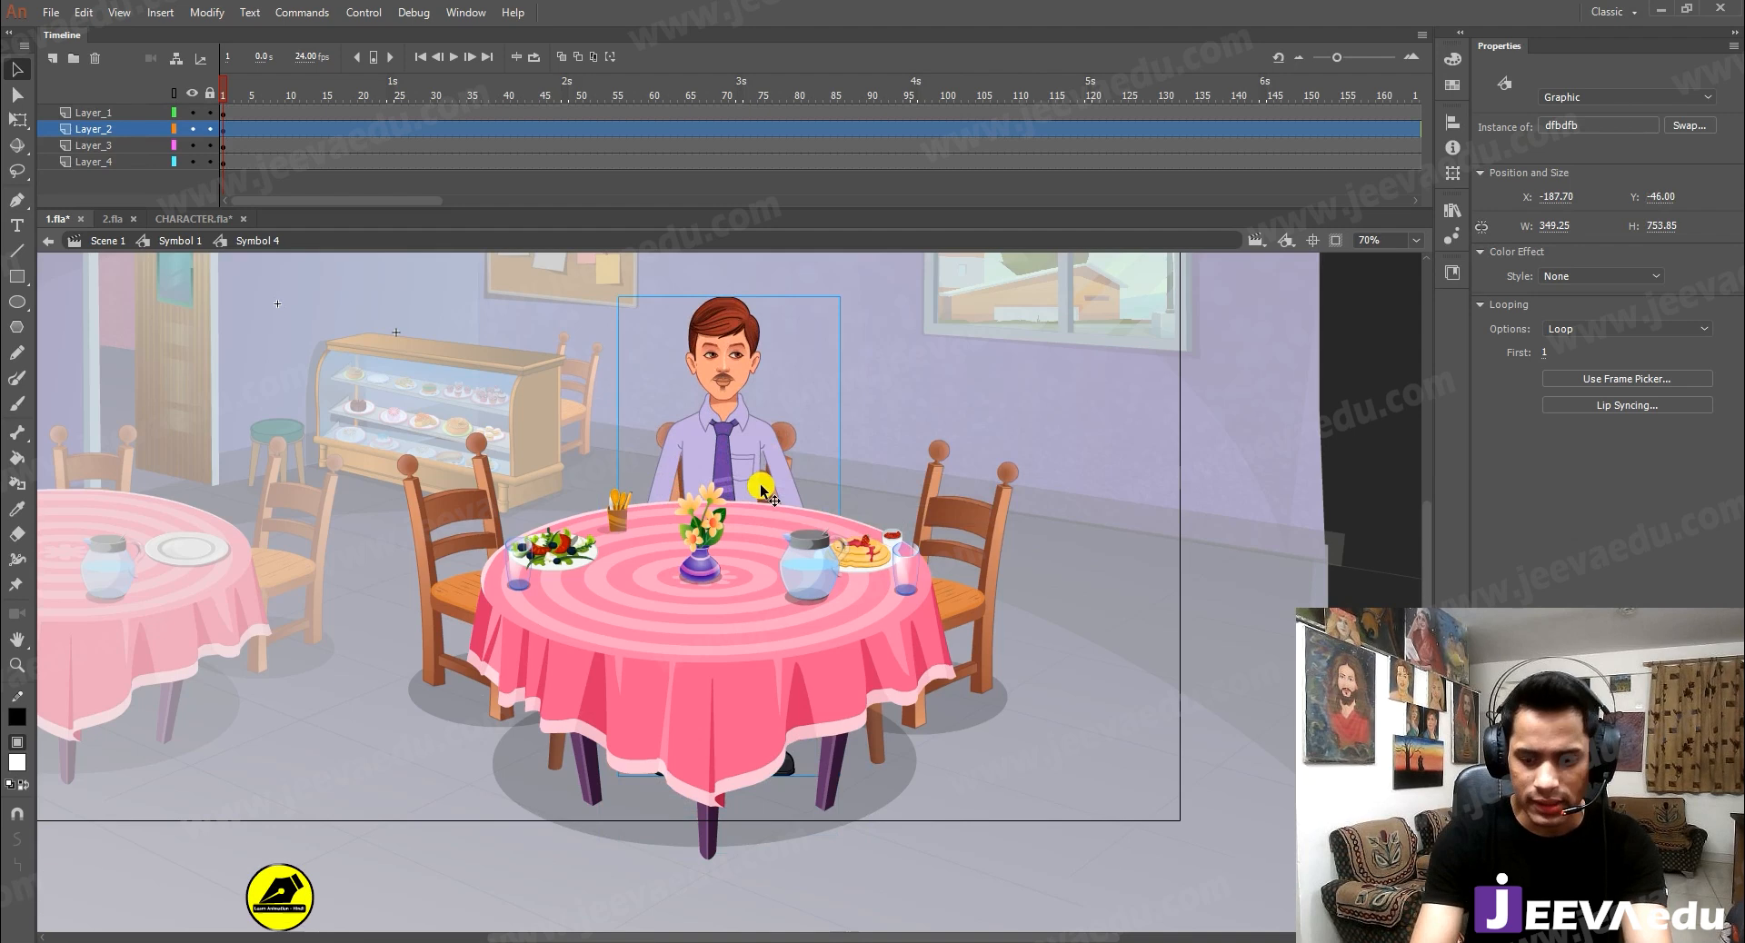
Scale the front-facing man by 98% twice and nudge him slightly upward behind the table
{"action": "left_click_drag", "start_coordinate": [761, 490], "coordinate": [761, 494]}
{"action": "key", "text": "ctrl+alt+s"}
{"action": "type", "text": "98"}
{"action": "key", "text": "Return"}
{"action": "key", "text": "ctrl+alt+s"}
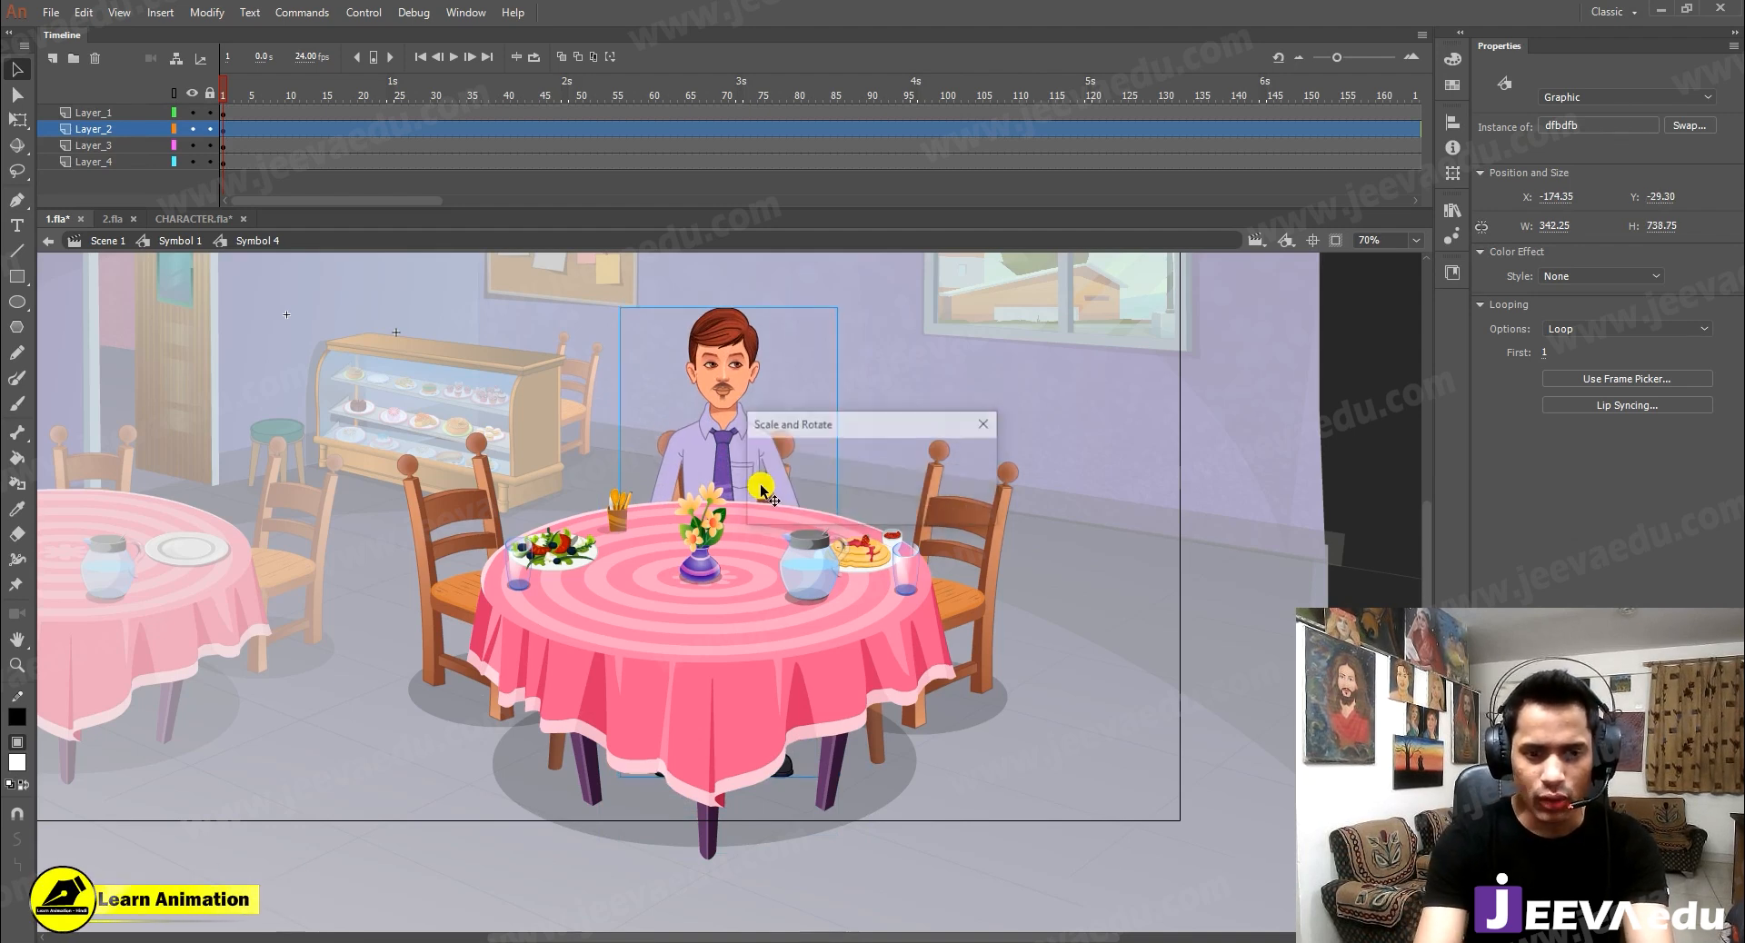
{"action": "key", "text": "Return"}
{"action": "key", "text": "shift+Up"}
{"action": "key", "text": "shift+Up"}
{"action": "key", "text": "shift+Up"}
{"action": "left_click_drag", "start_coordinate": [761, 491], "coordinate": [762, 494]}
Check which layer holds the chair on the window side, and copy the yellow-shirted seated man from CHARACTER.fla for 1.fla
{"action": "key", "text": "z"}
{"action": "left_click", "coordinate": [760, 491], "text": "alt"}
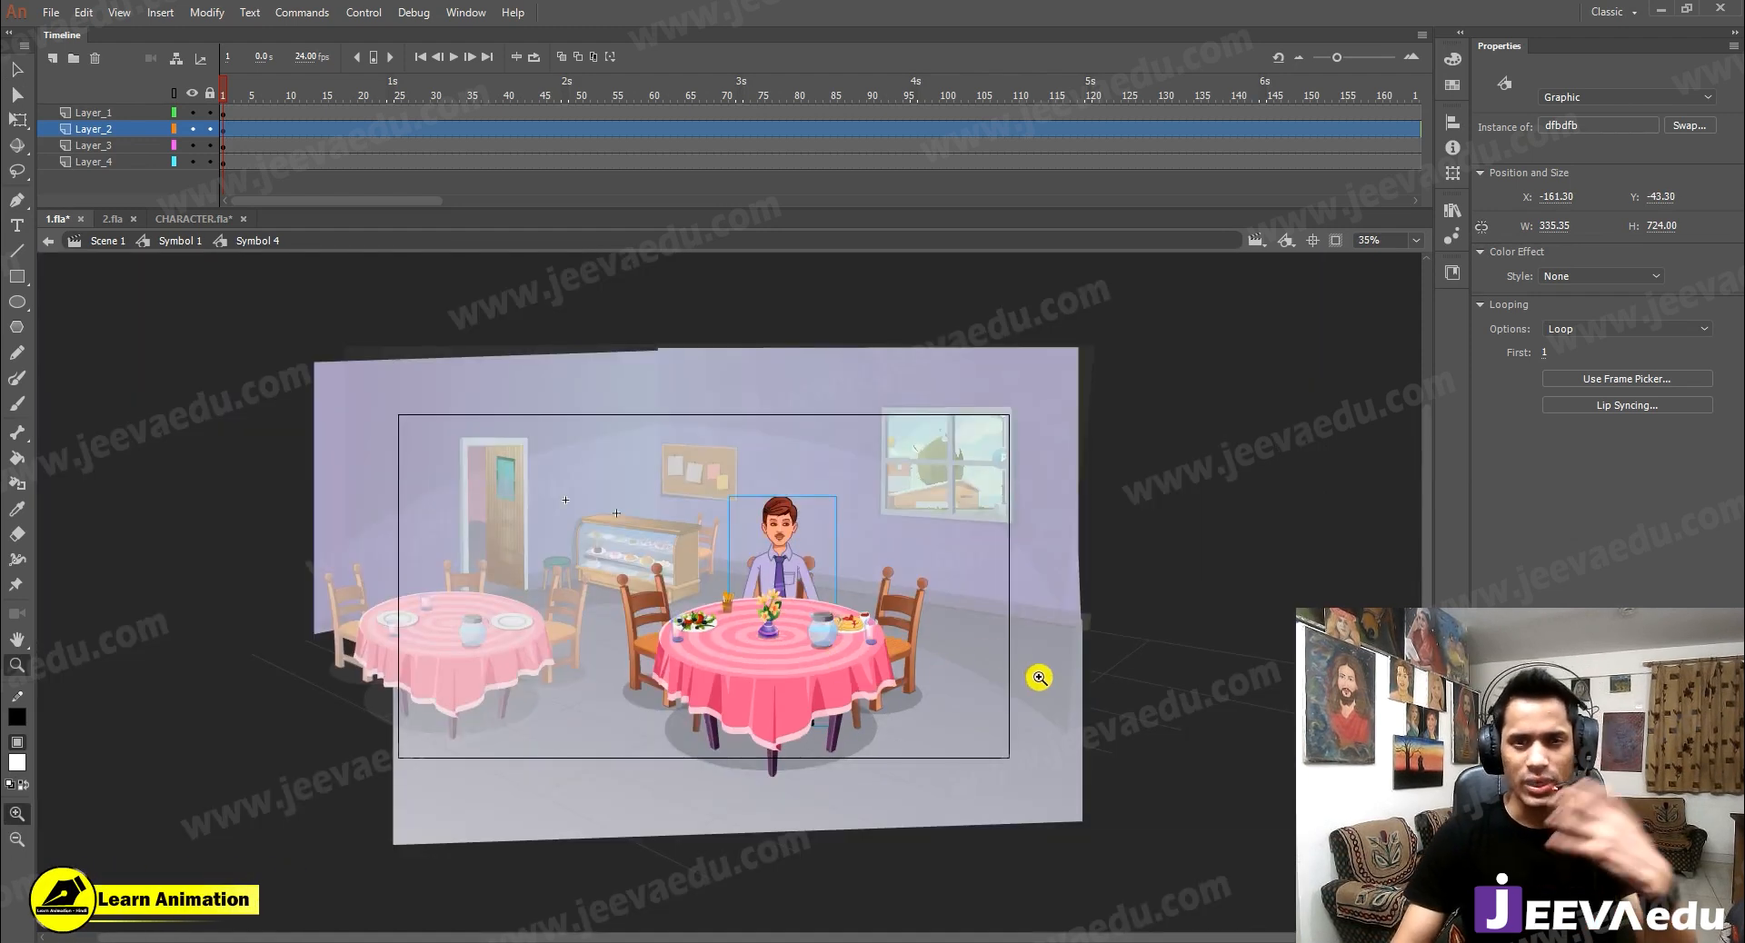
{"action": "key", "text": "v"}
{"action": "left_click", "coordinate": [905, 614]}
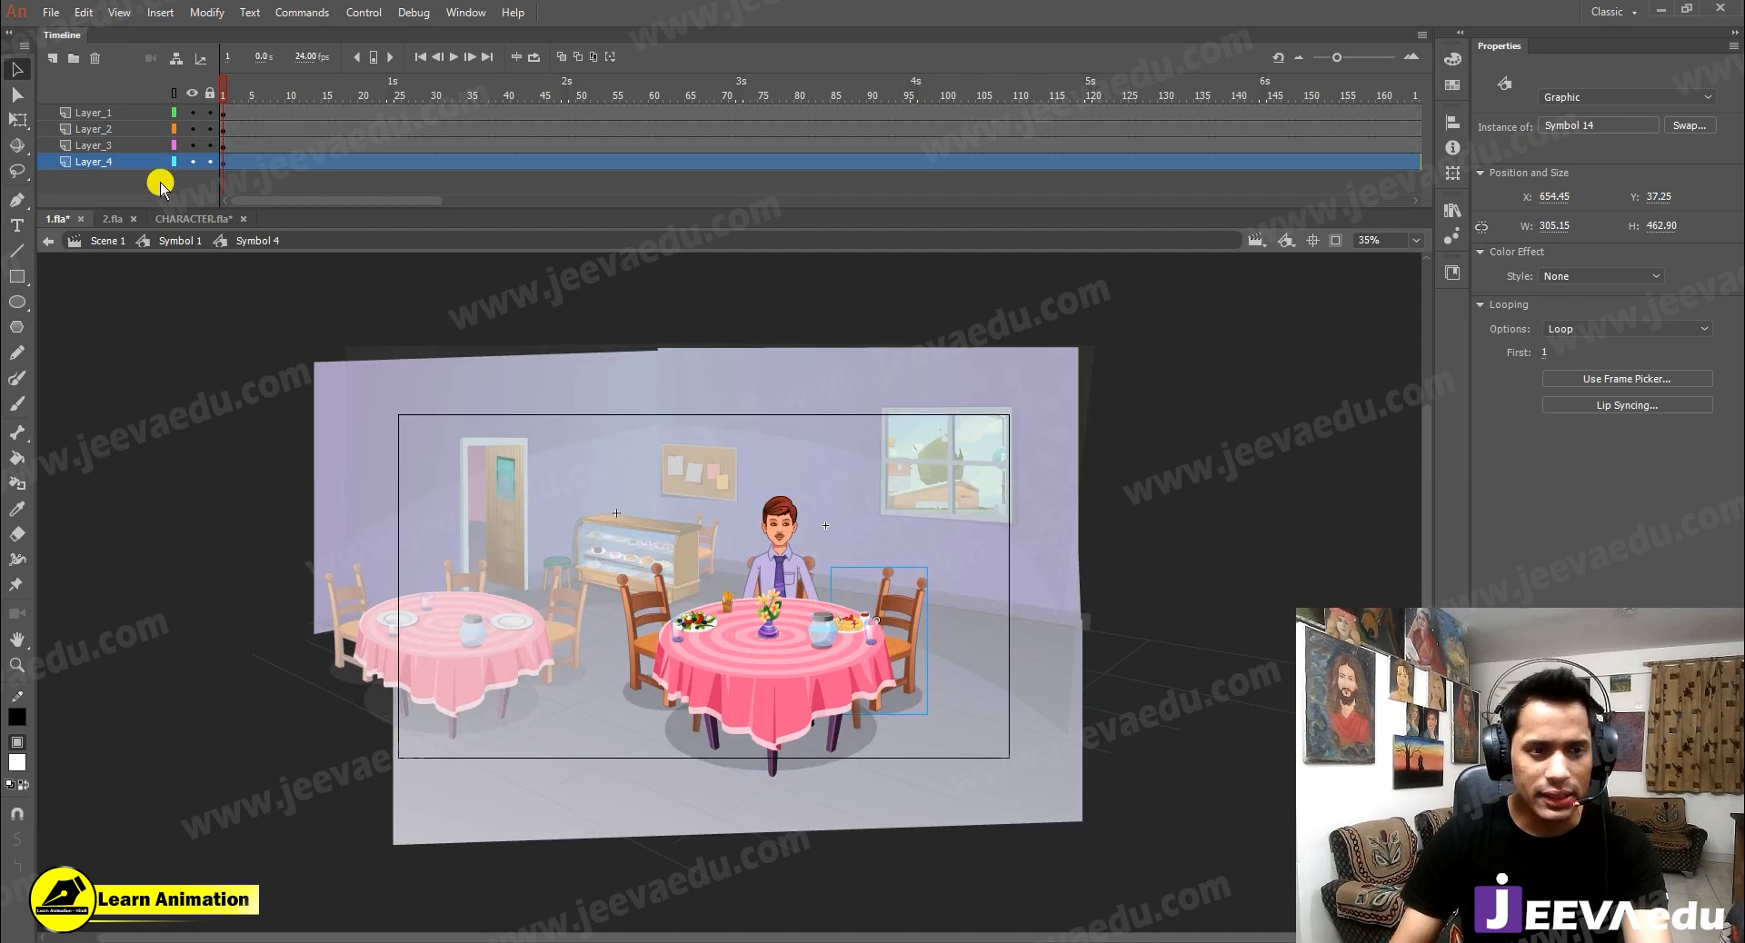
{"action": "left_click", "coordinate": [186, 219]}
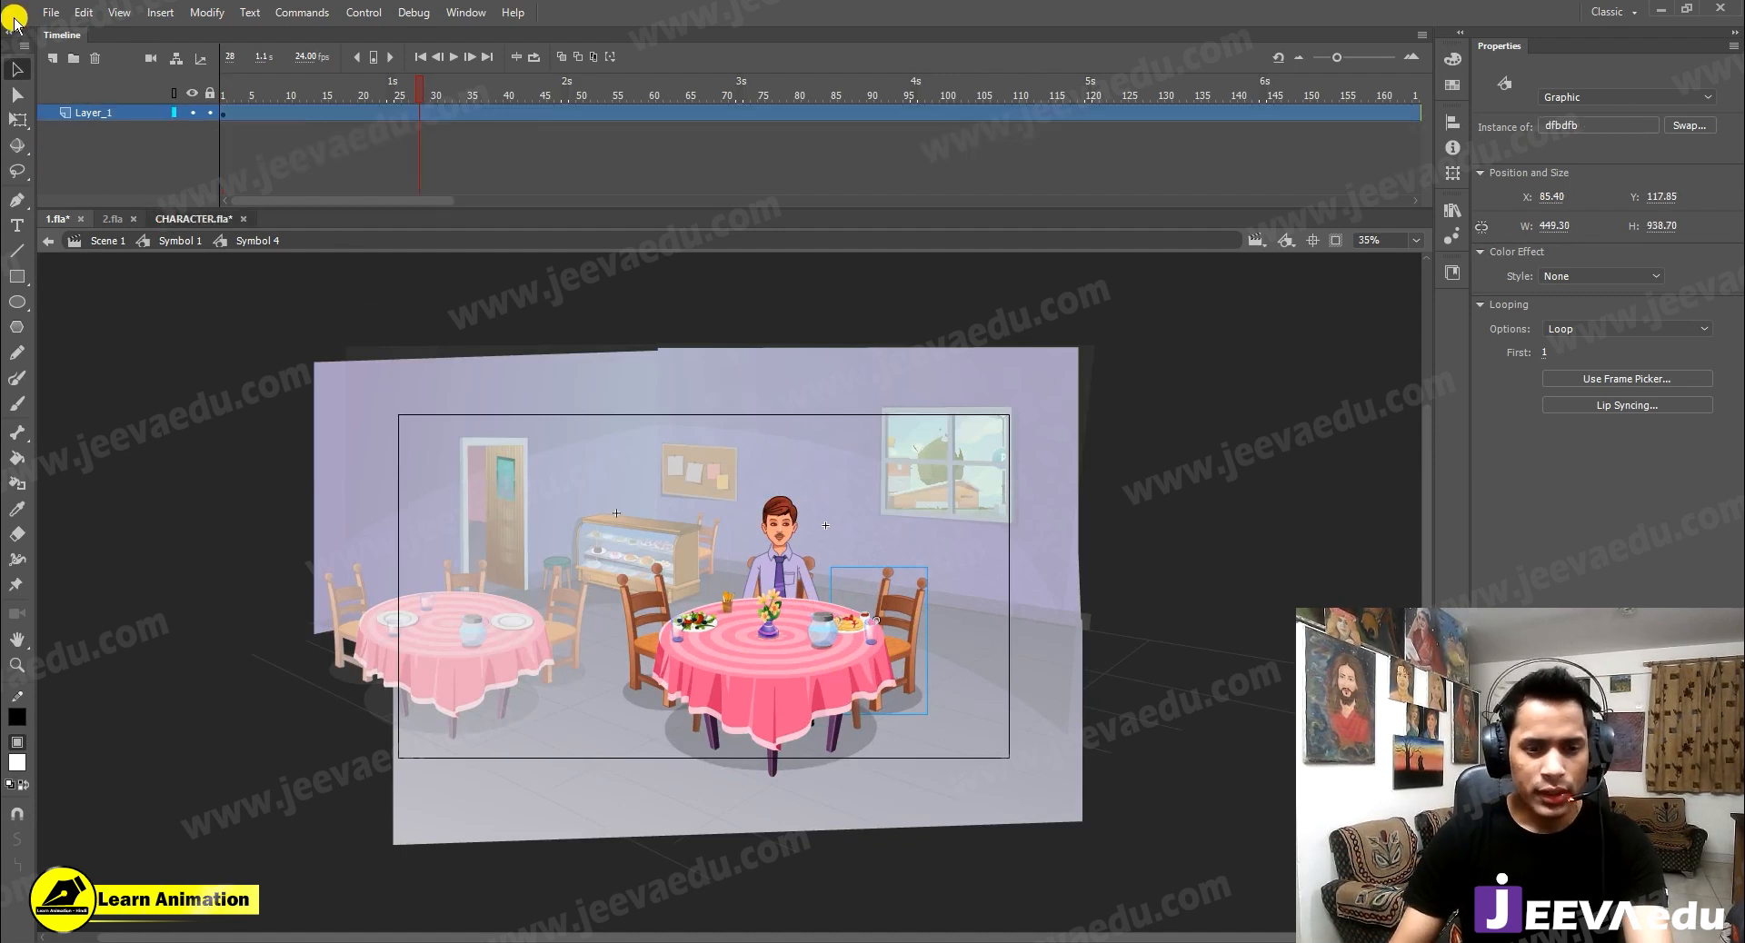
{"action": "left_click", "coordinate": [596, 587]}
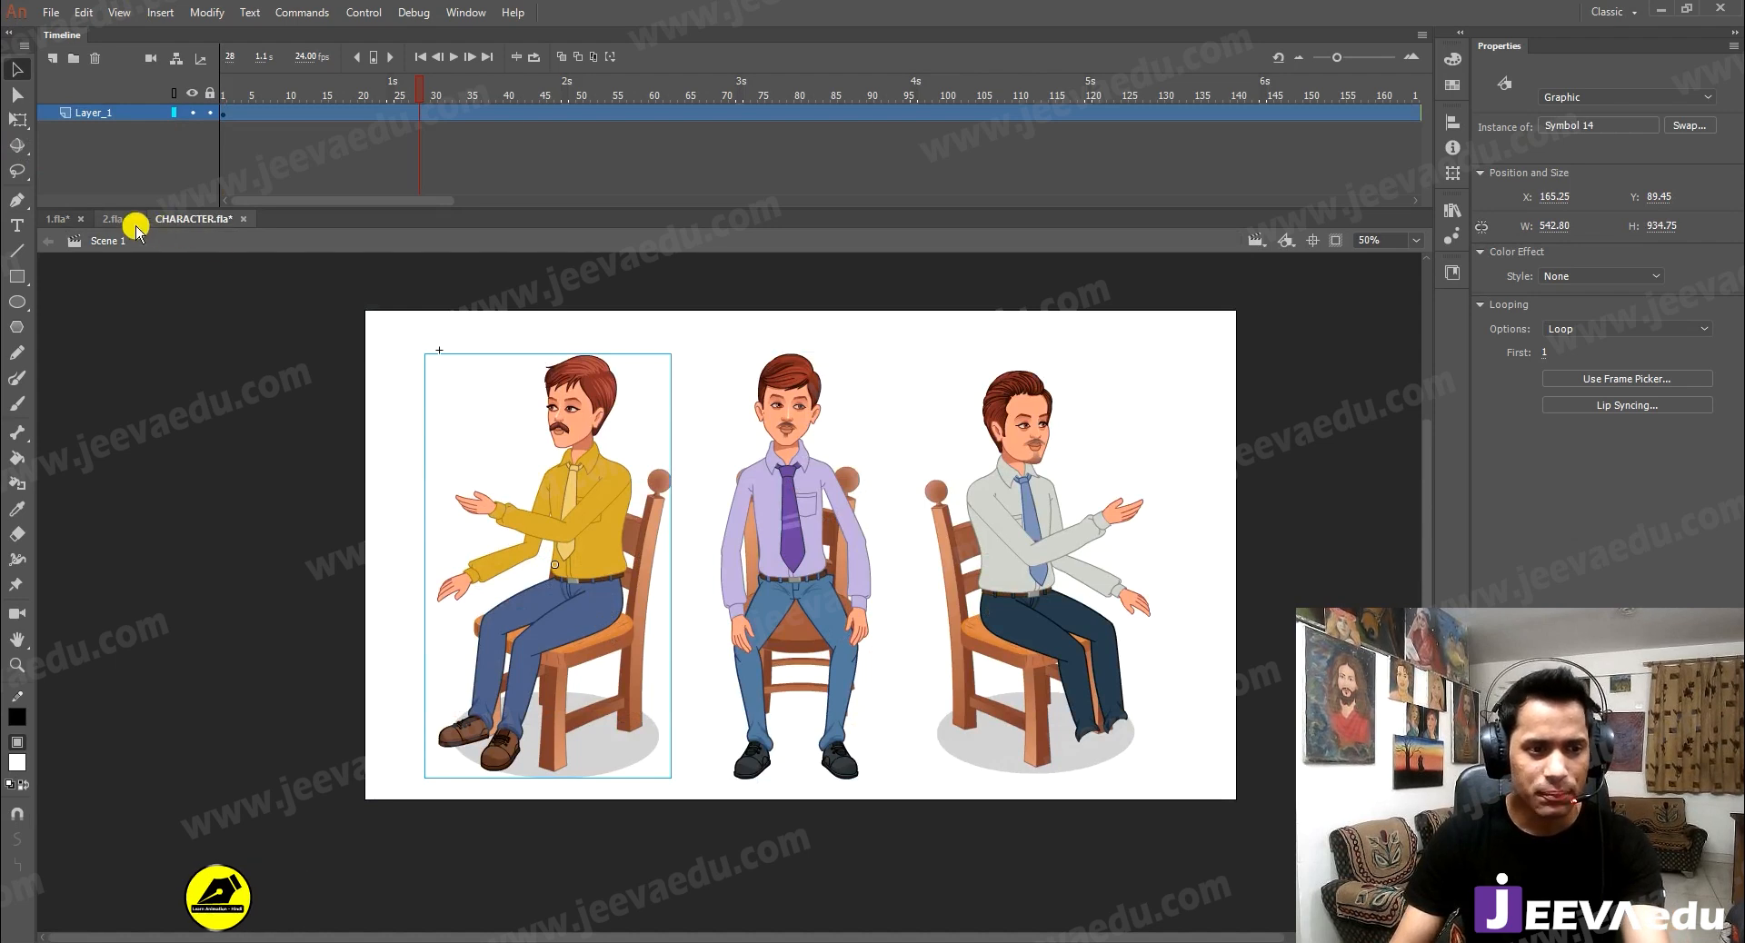
{"action": "left_click", "coordinate": [64, 219]}
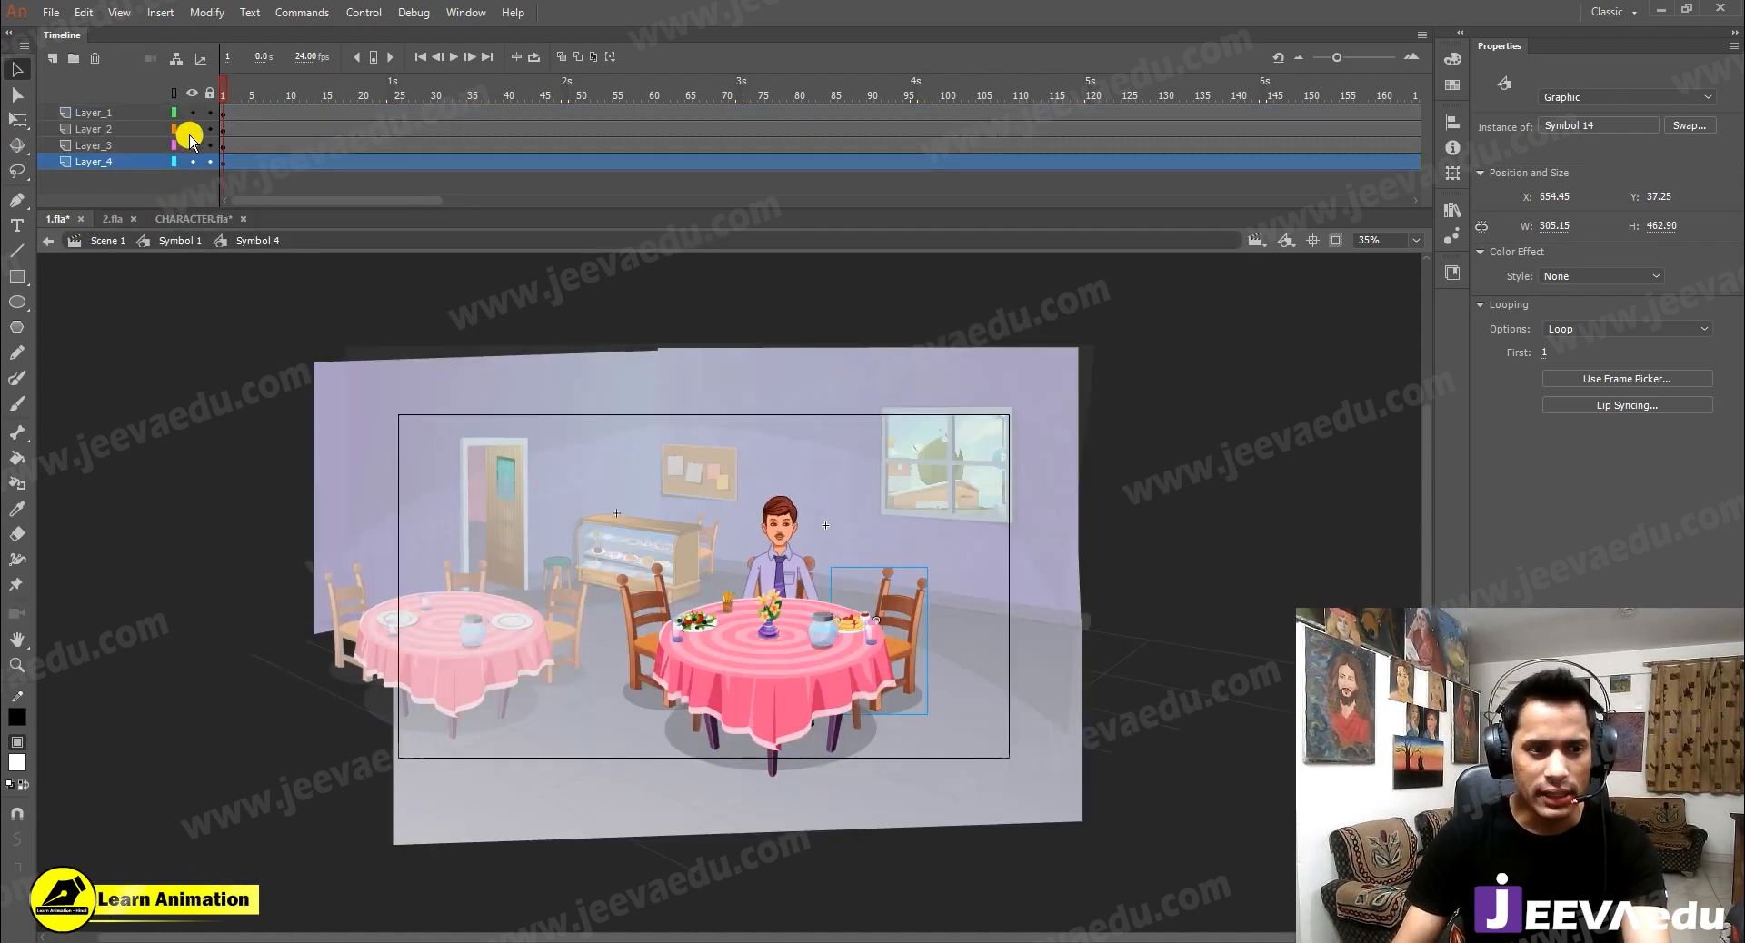
Hide every layer except Layer_4 and paste the yellow-shirted man there, putting duplicate library items into a folder
{"action": "left_click", "coordinate": [185, 162], "text": "alt"}
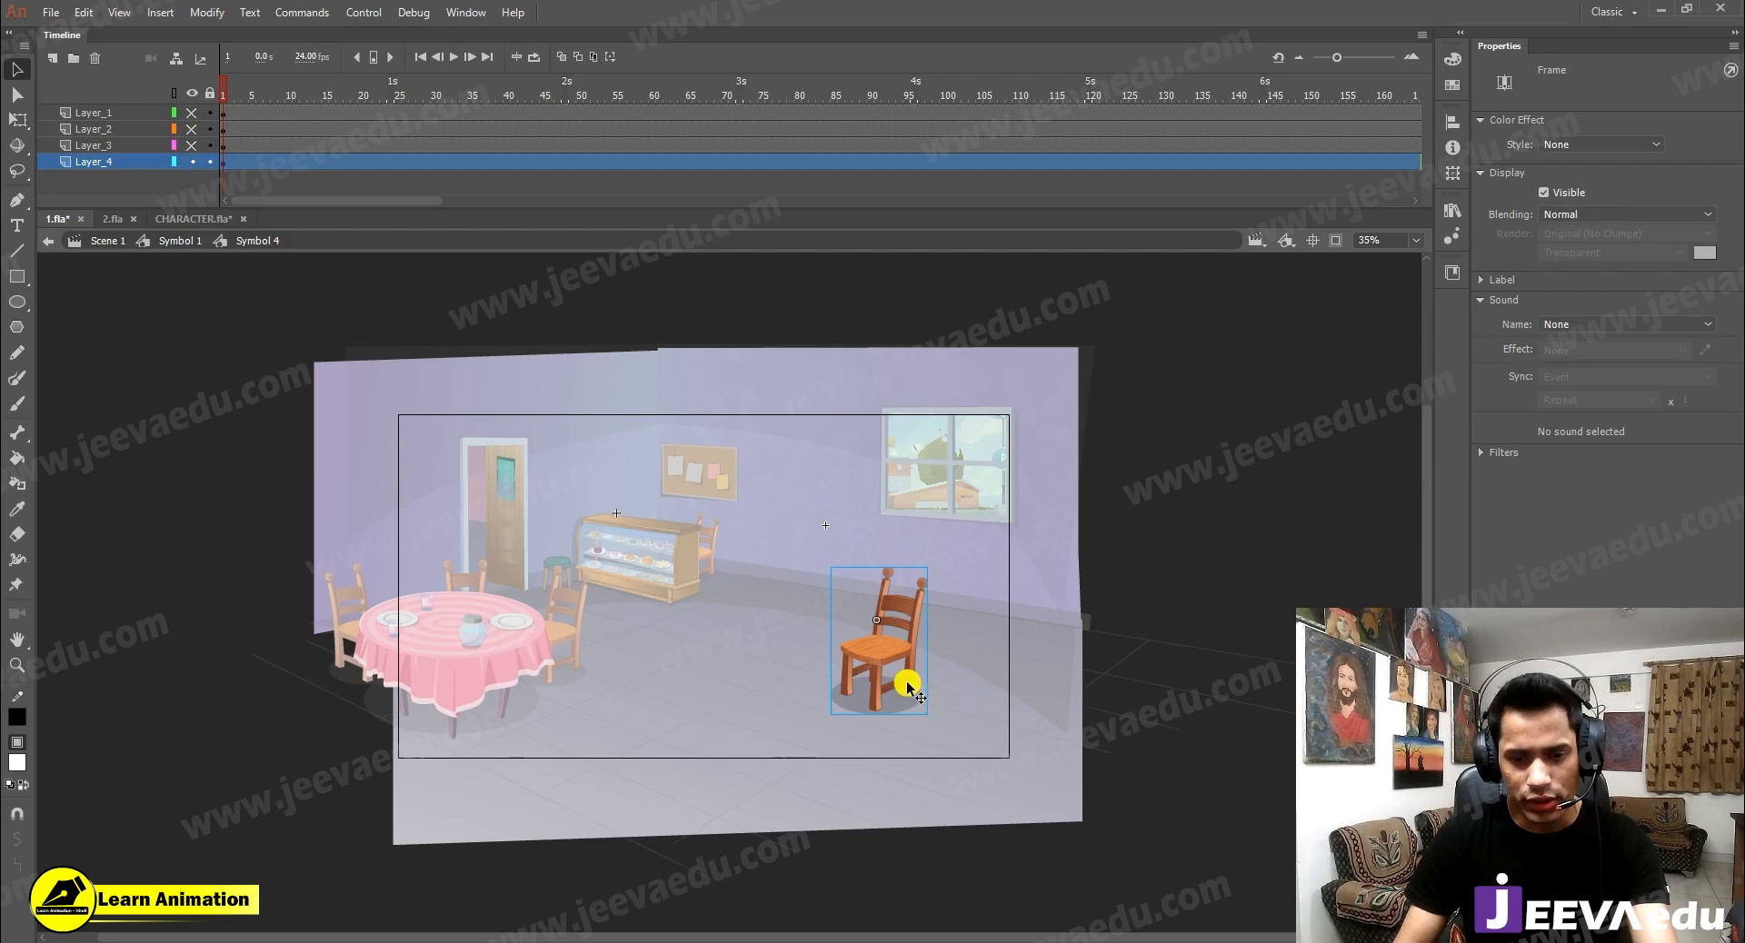
{"action": "left_click", "coordinate": [890, 647]}
{"action": "key", "text": "z"}
{"action": "left_click", "coordinate": [886, 646]}
{"action": "left_click_drag", "start_coordinate": [803, 653], "coordinate": [886, 646]}
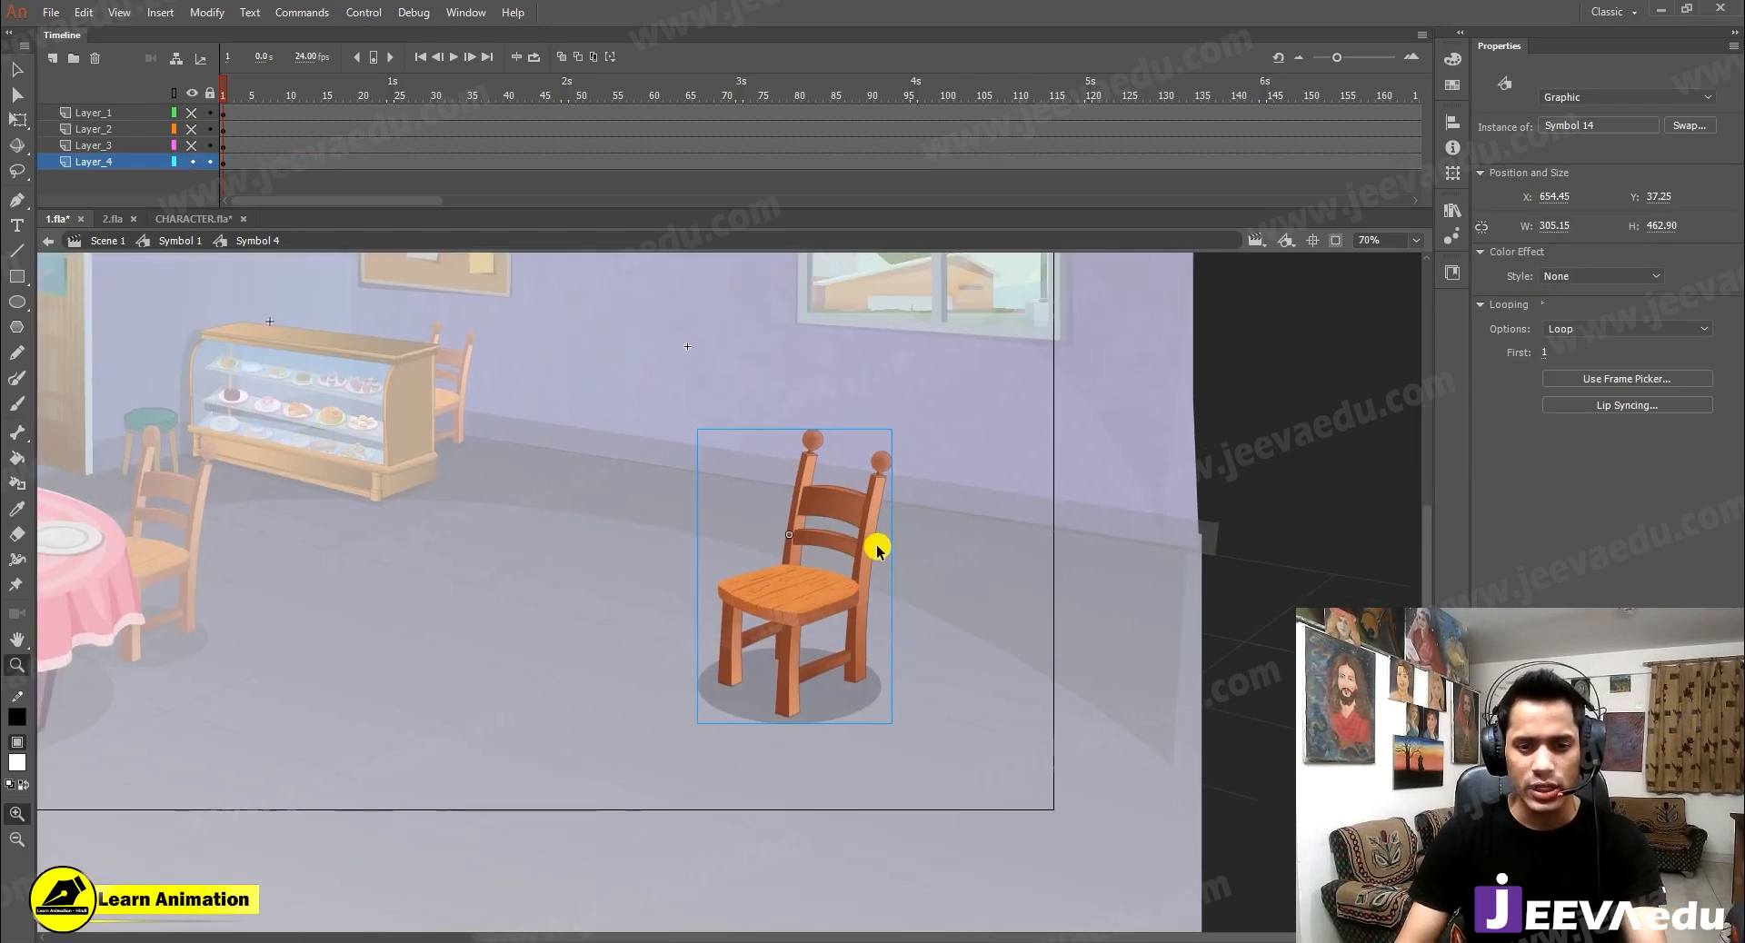
{"action": "key", "text": "ctrl+v"}
{"action": "left_click", "coordinate": [880, 497]}
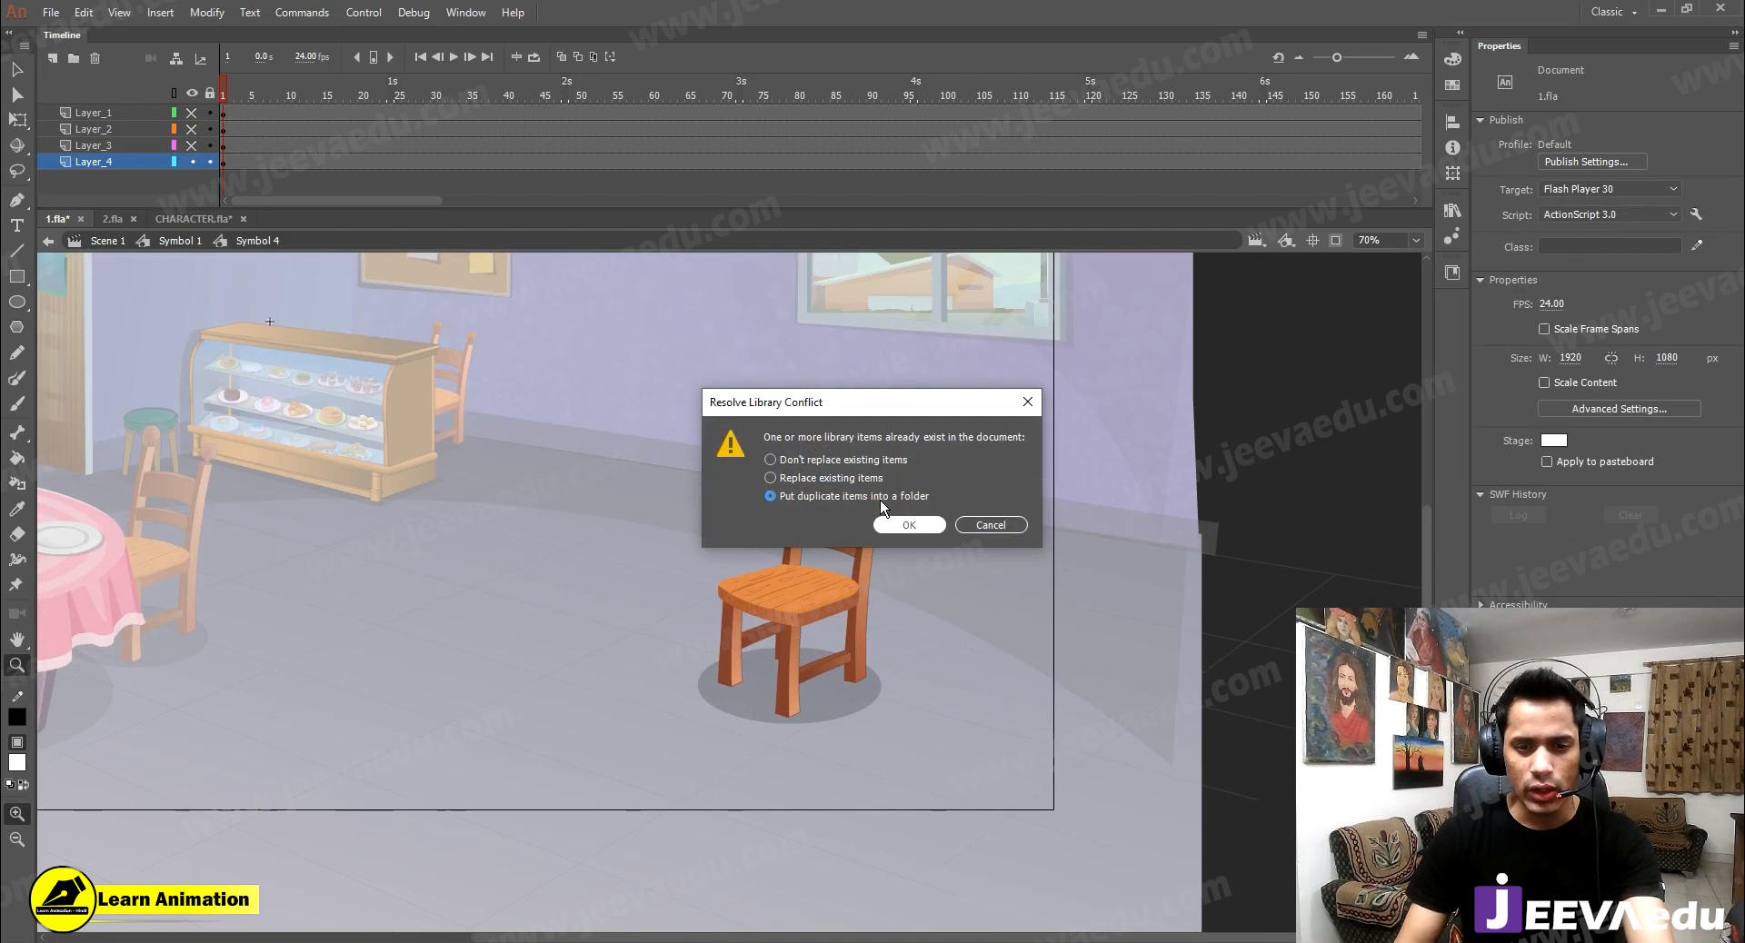
{"action": "left_click", "coordinate": [902, 522]}
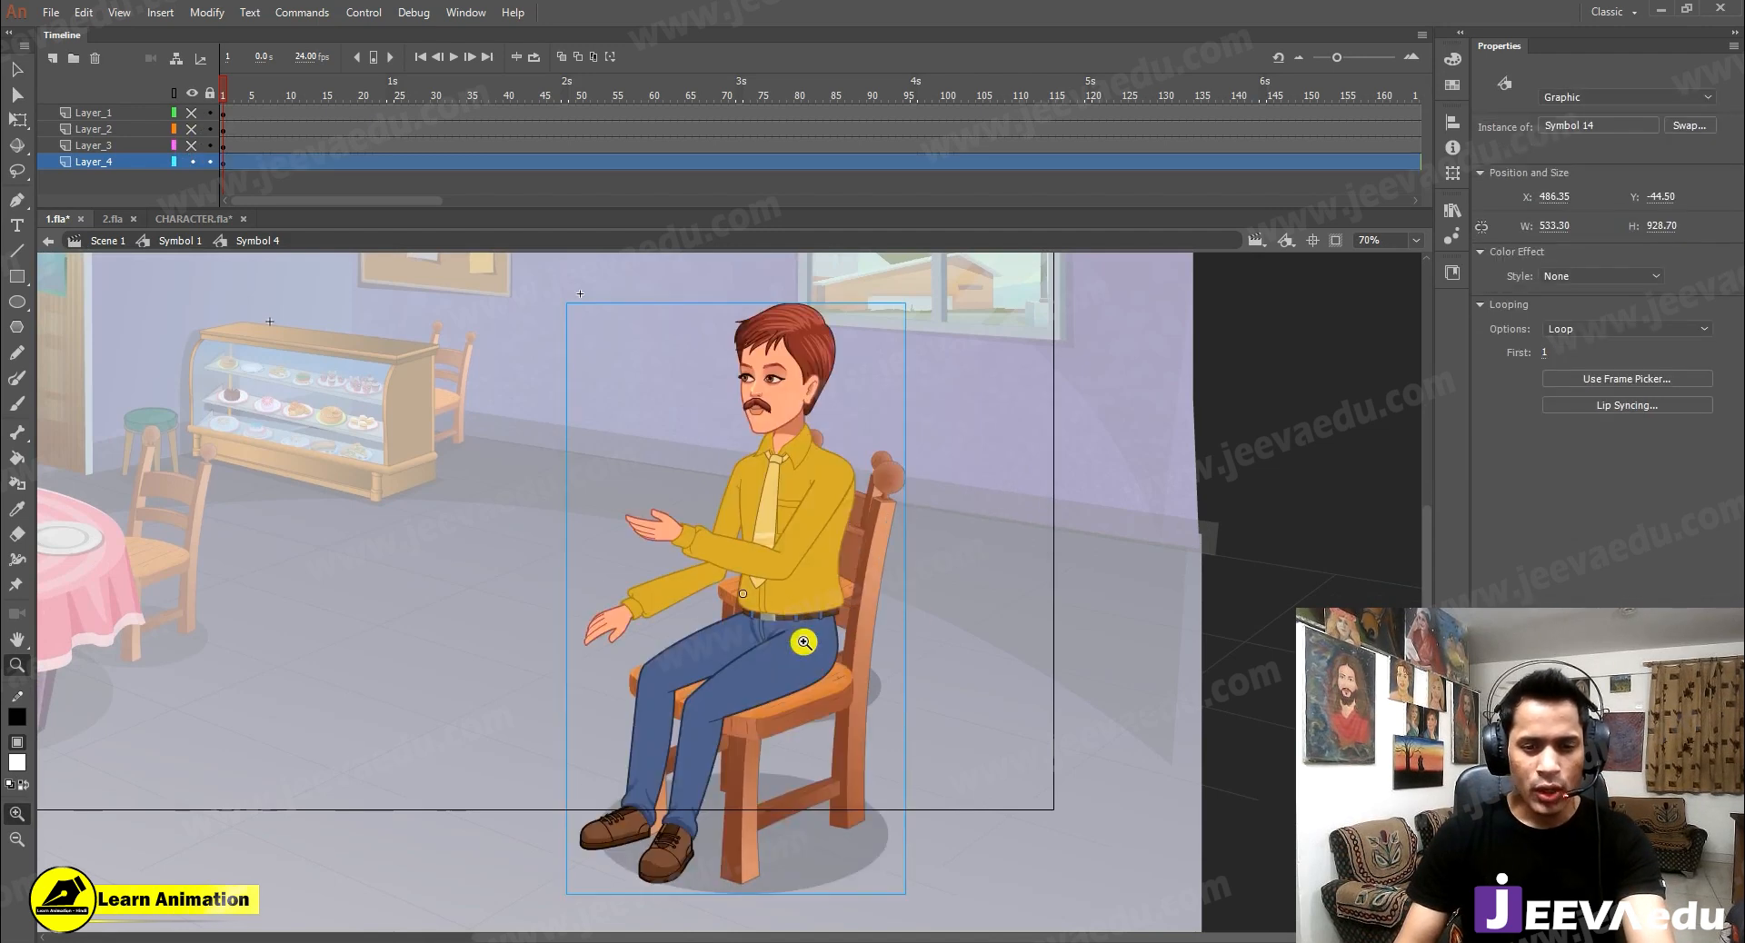
Scale the yellow-shirted man and his chair to 80% twice in succession
{"action": "left_click_drag", "start_coordinate": [783, 591], "coordinate": [783, 593]}
{"action": "left_click", "coordinate": [765, 585], "text": "alt"}
{"action": "left_click", "coordinate": [745, 559], "text": "alt"}
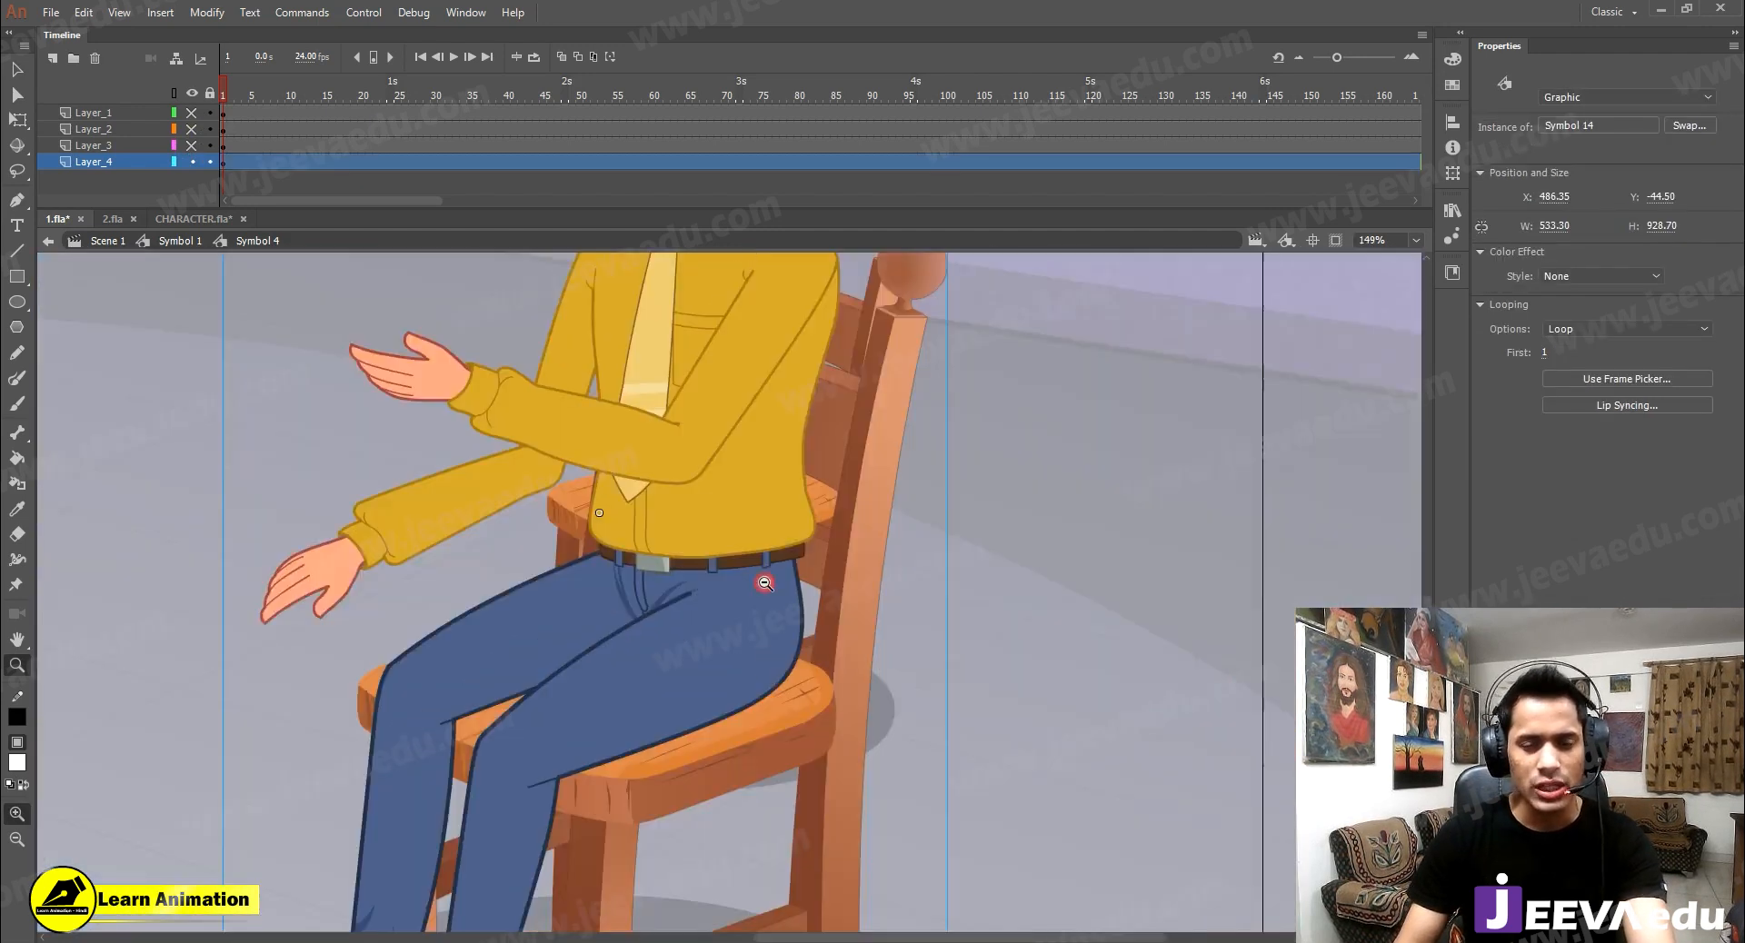
{"action": "left_click", "coordinate": [727, 535], "text": "alt"}
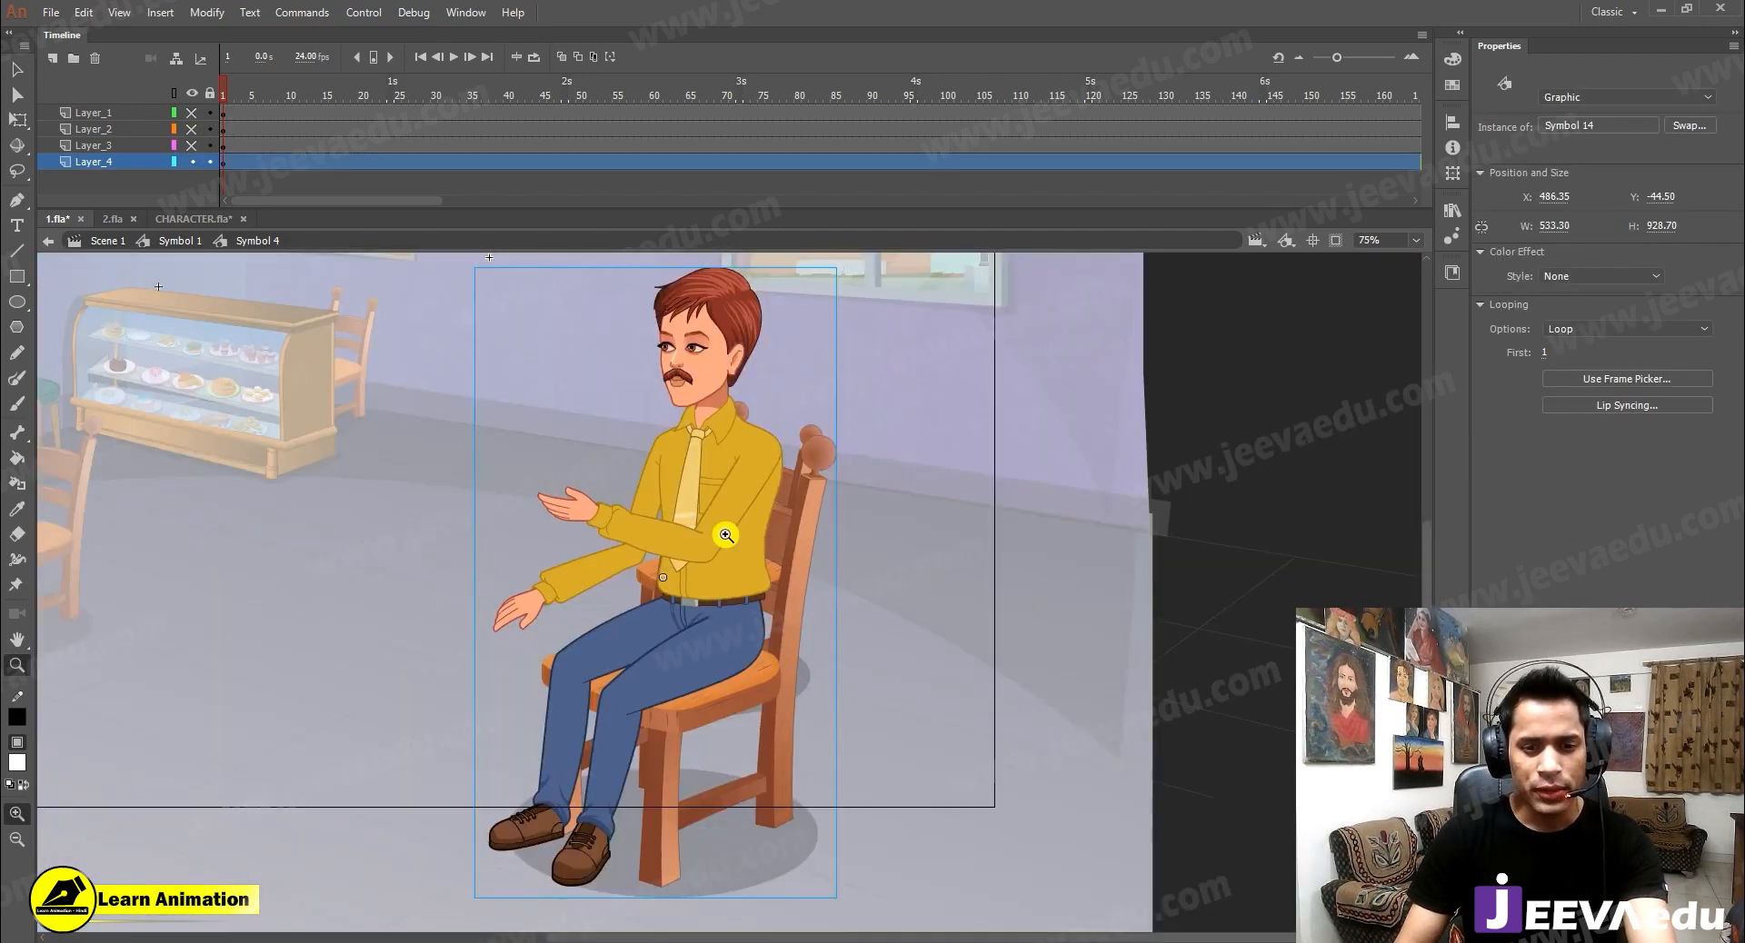
{"action": "left_click", "coordinate": [750, 614], "text": "alt"}
{"action": "left_click", "coordinate": [909, 624]}
{"action": "left_click_drag", "start_coordinate": [904, 588], "coordinate": [907, 553]}
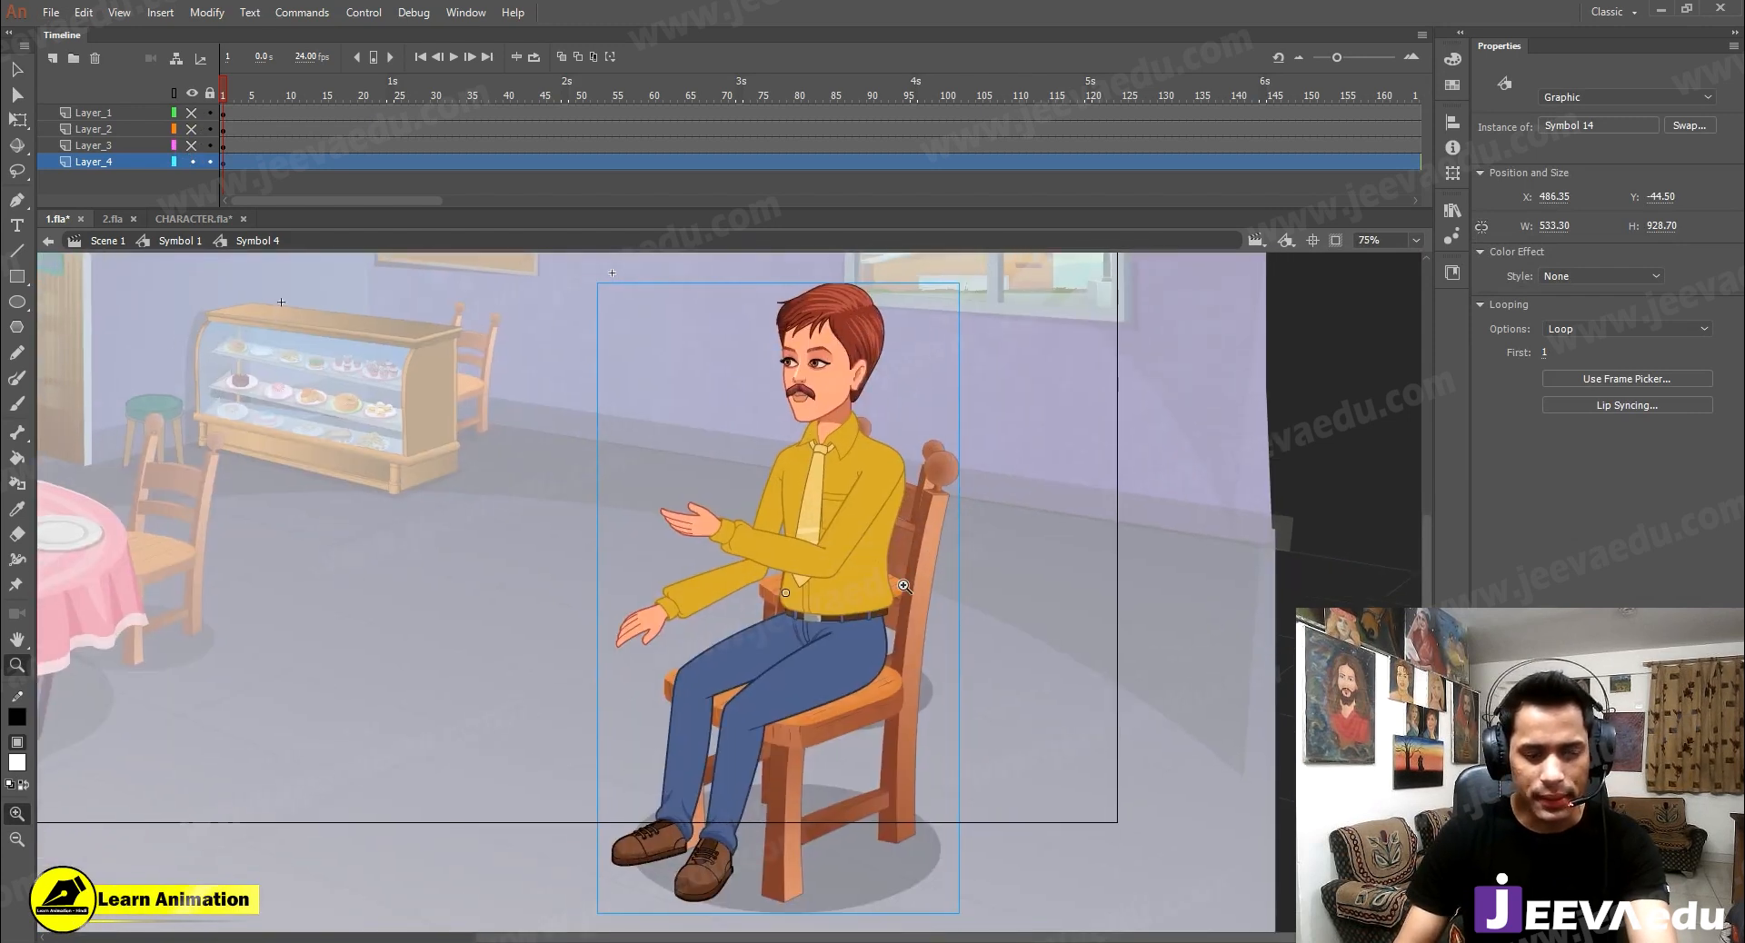
{"action": "key", "text": "v"}
{"action": "left_click", "coordinate": [566, 436]}
{"action": "left_click", "coordinate": [805, 527]}
{"action": "key", "text": "ctrl+alt+s"}
{"action": "type", "text": "8"}
{"action": "key", "text": "Return"}
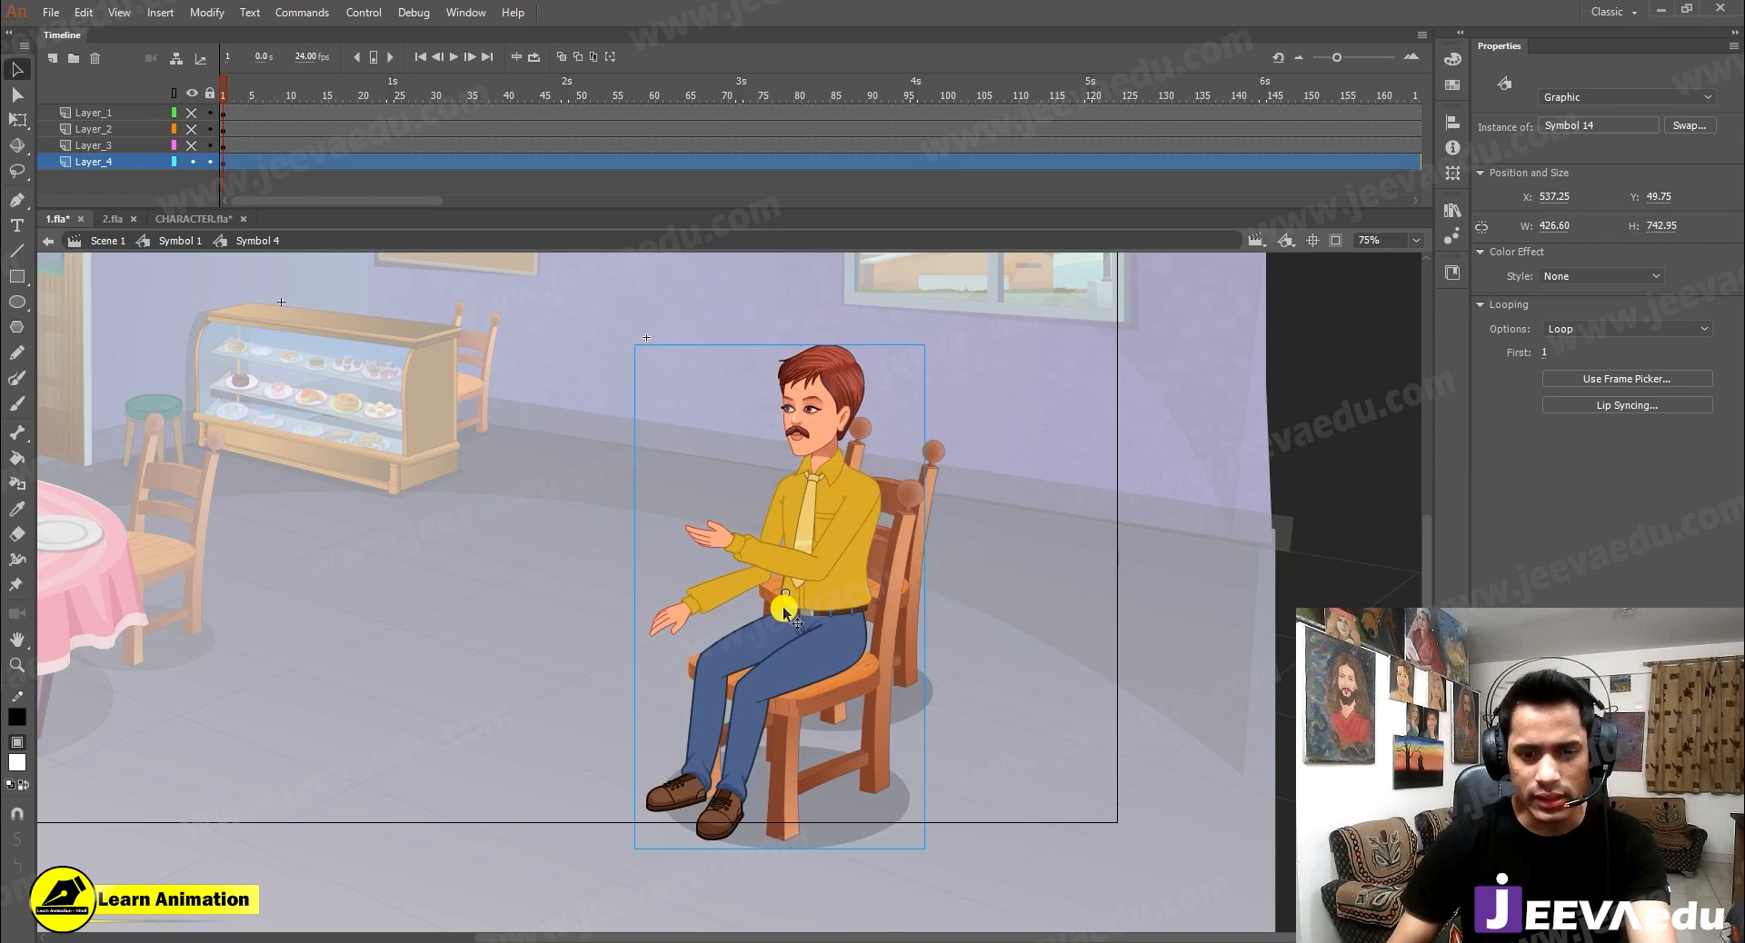
{"action": "key", "text": "ctrl+alt+s"}
{"action": "key", "text": "Return"}
Move the yellow-shirted man so his chair lines up over the original chair, and show all hidden layers again
{"action": "left_click_drag", "start_coordinate": [818, 618], "coordinate": [869, 563]}
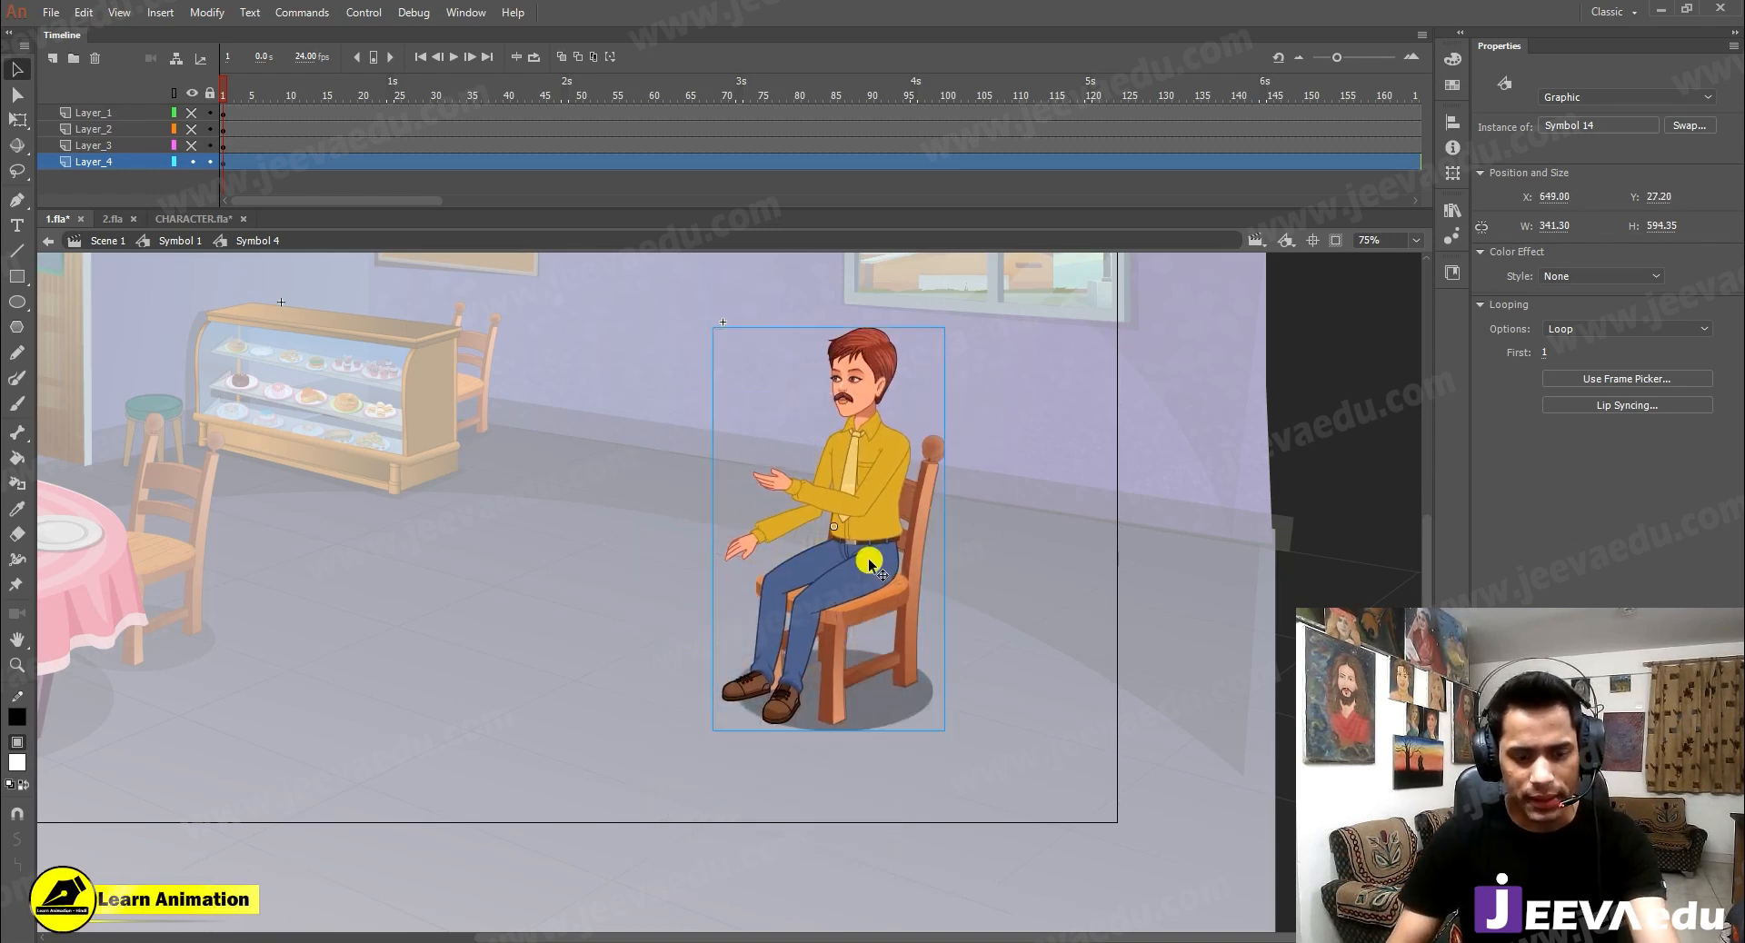
{"action": "left_click", "coordinate": [884, 548], "text": "shift"}
{"action": "left_click", "coordinate": [874, 530]}
{"action": "left_click", "coordinate": [691, 427]}
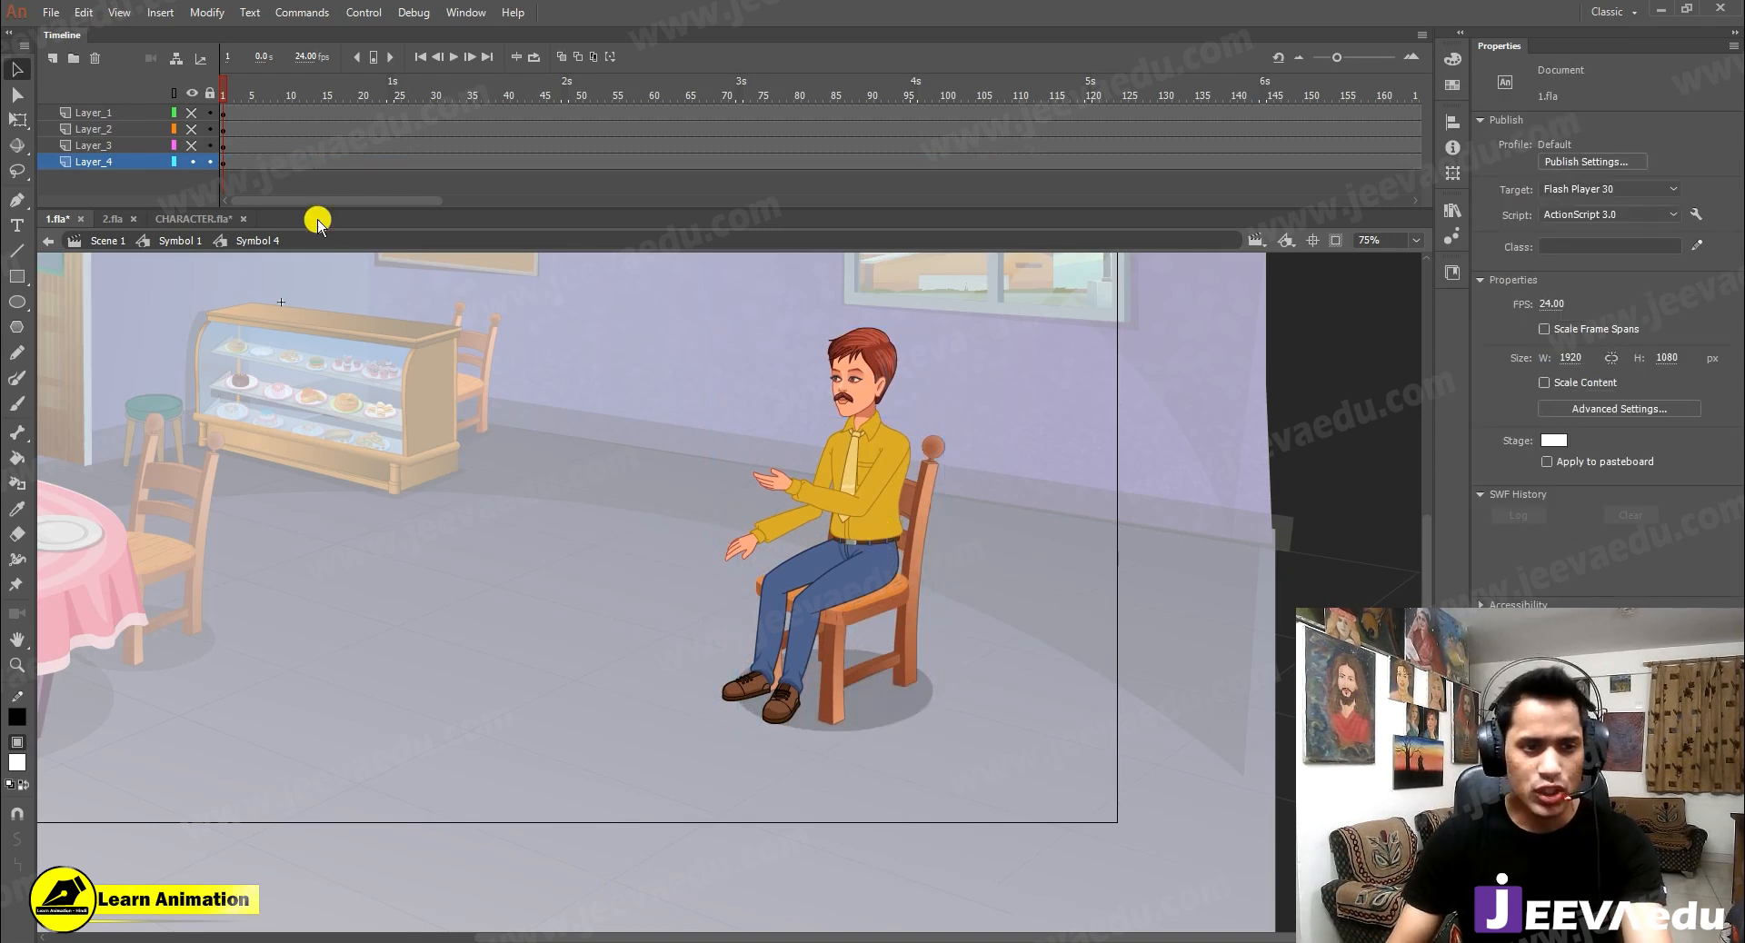
{"action": "left_click_drag", "start_coordinate": [200, 122], "coordinate": [193, 145]}
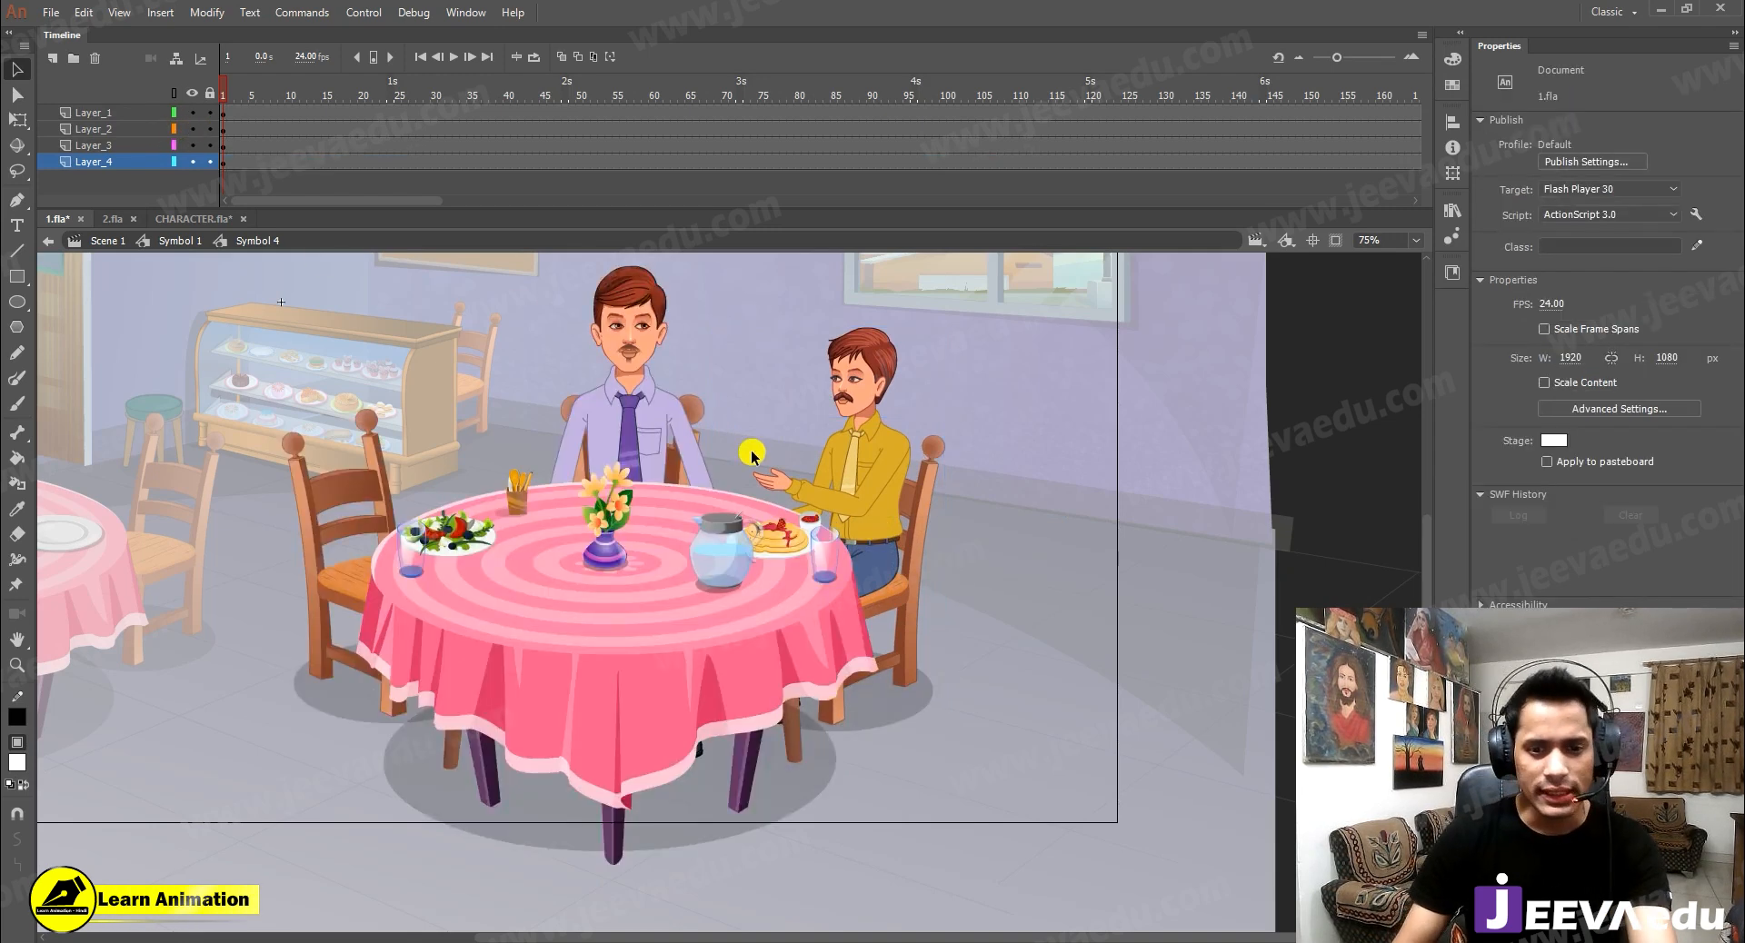
Scale the front-facing man by 95% twice to match the yellow-shirted man's size
{"action": "left_click", "coordinate": [659, 413]}
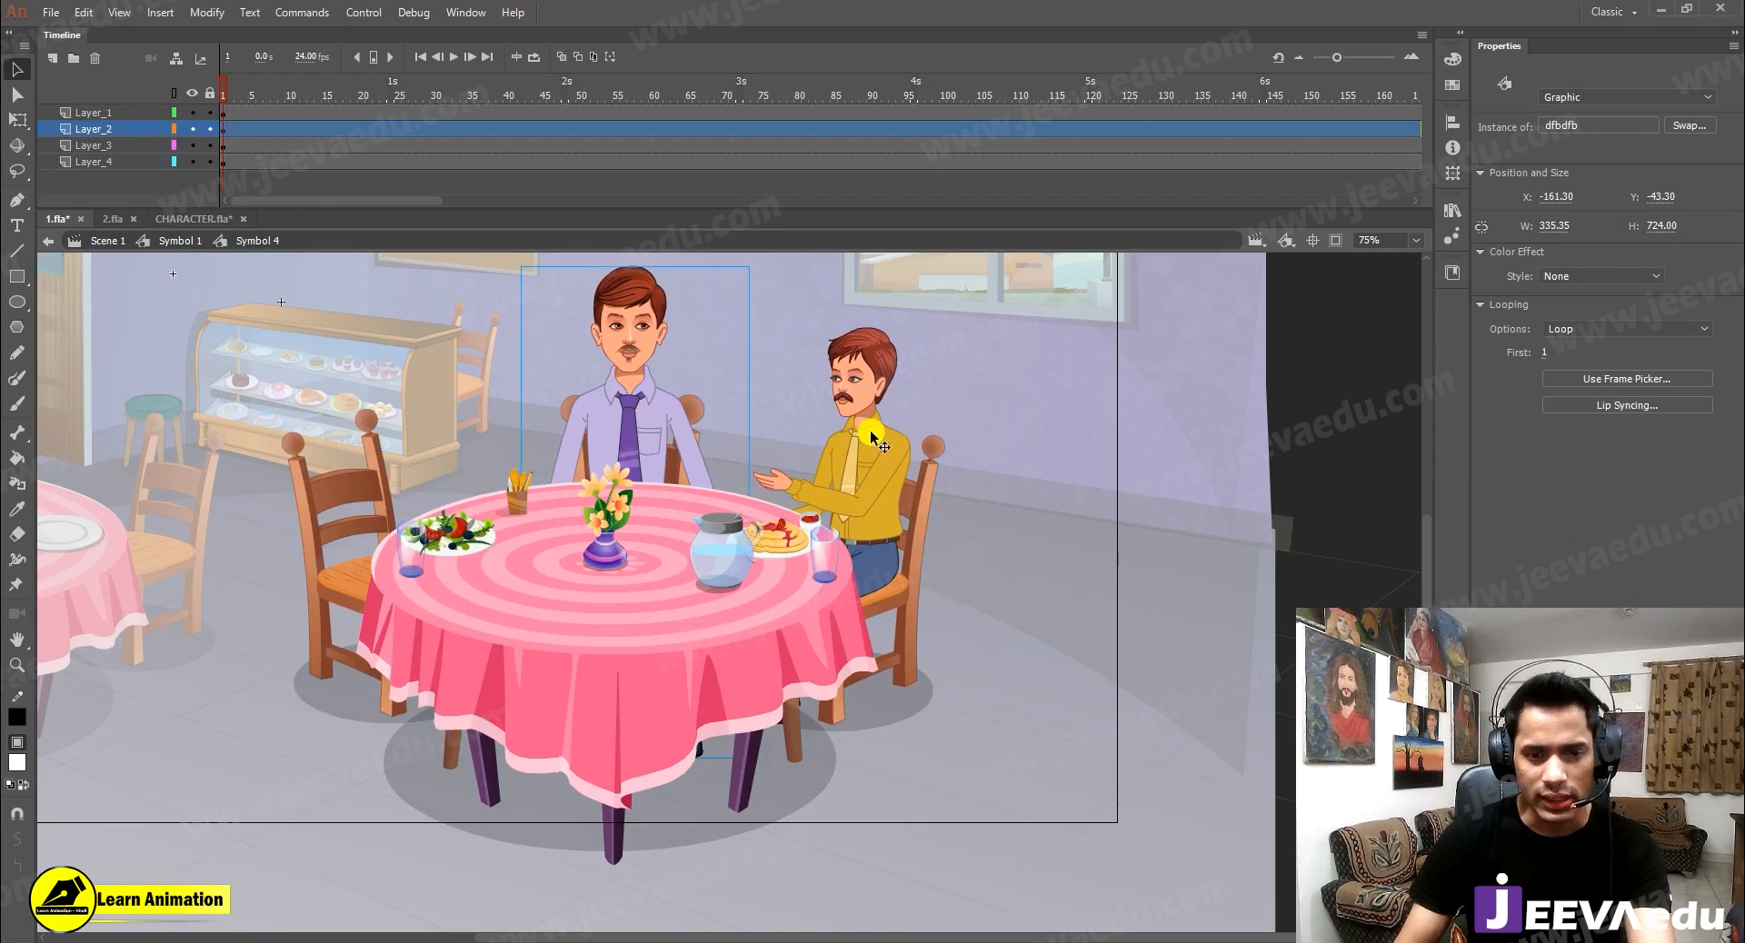
{"action": "key", "text": "ctrl+alt+s"}
{"action": "type", "text": "95"}
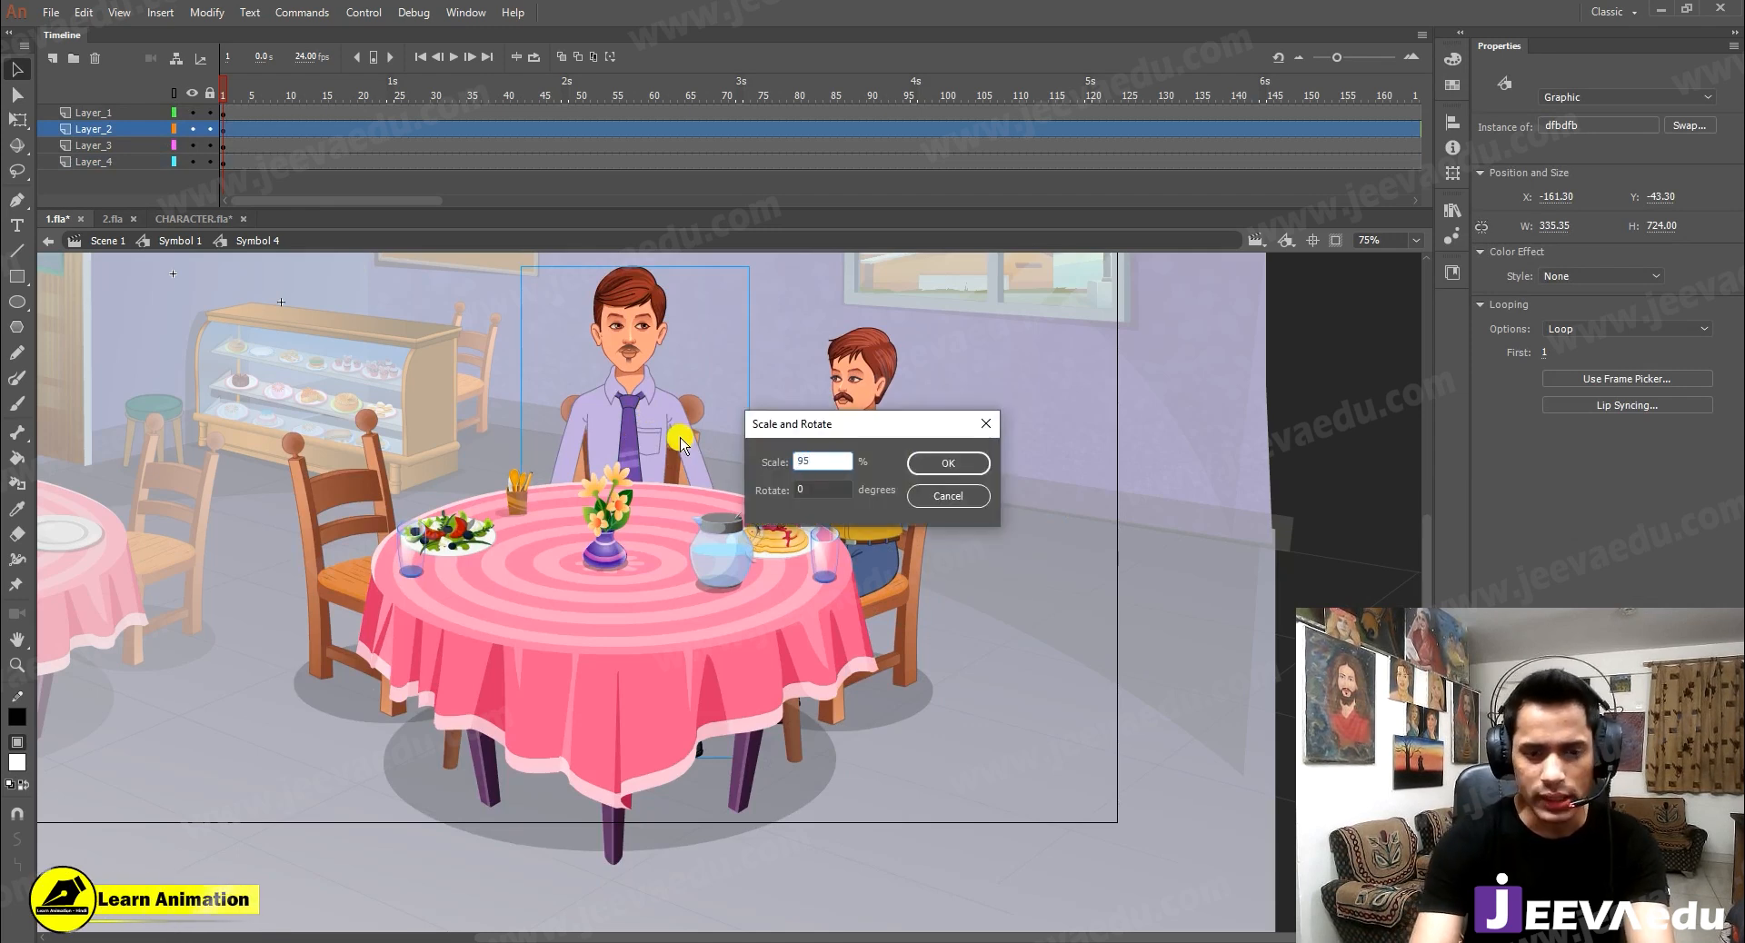
{"action": "key", "text": "Return"}
{"action": "key", "text": "ctrl+alt+s"}
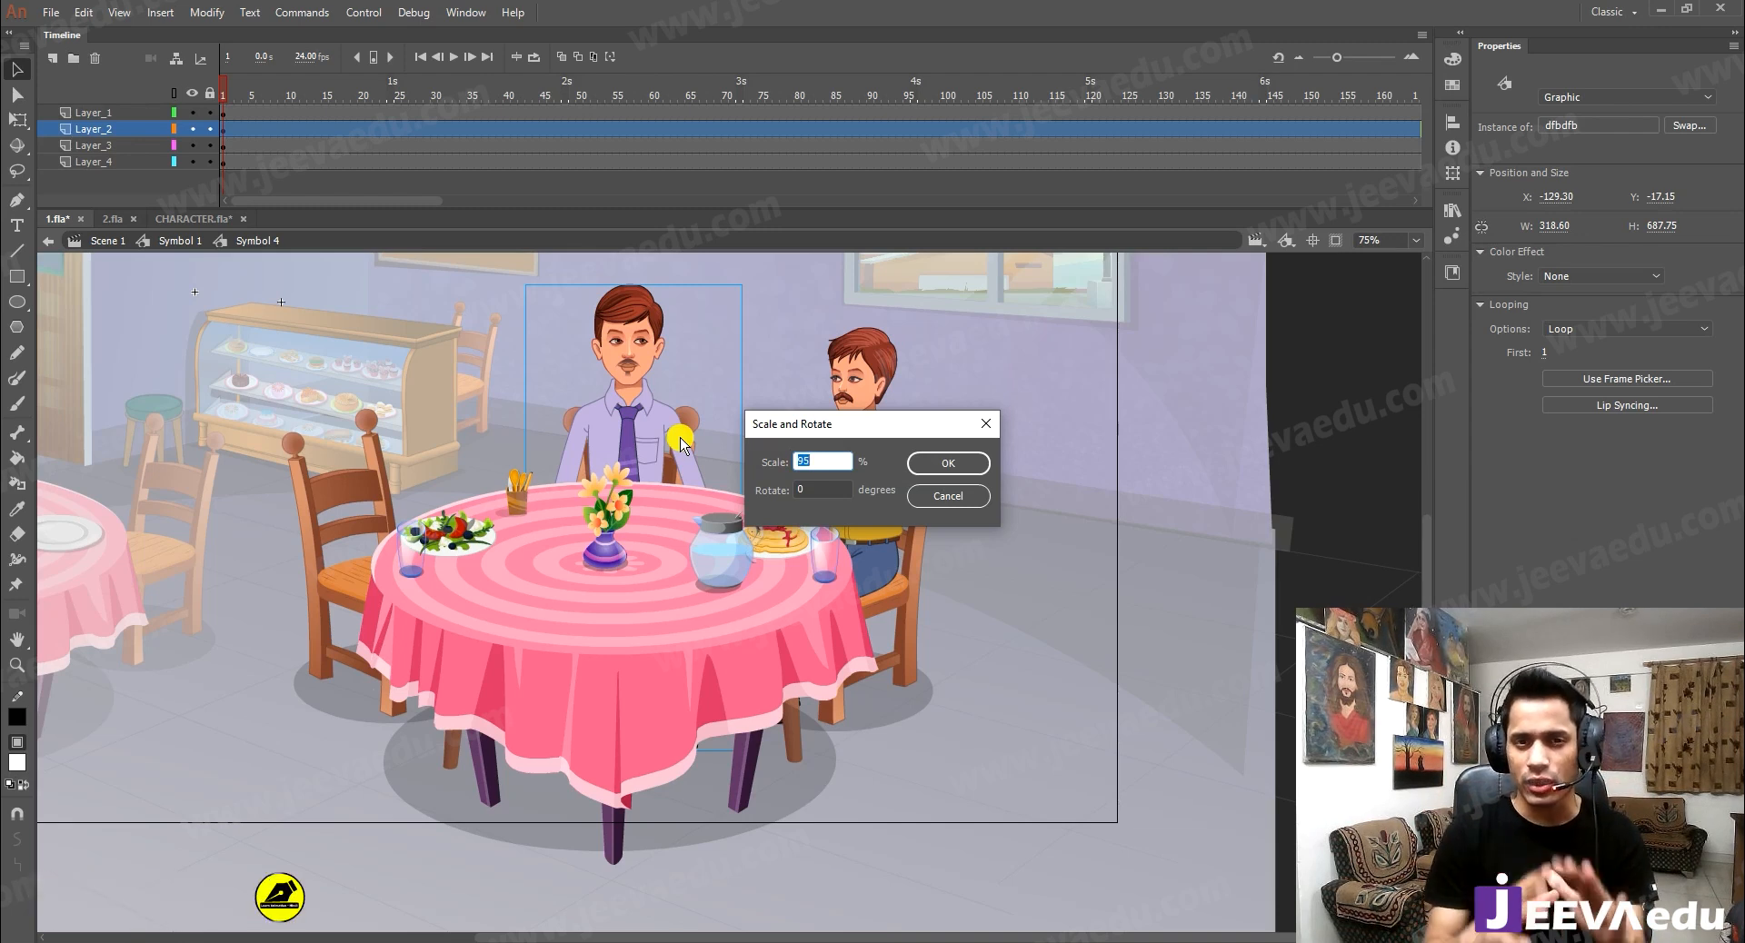
{"action": "left_click", "coordinate": [932, 465]}
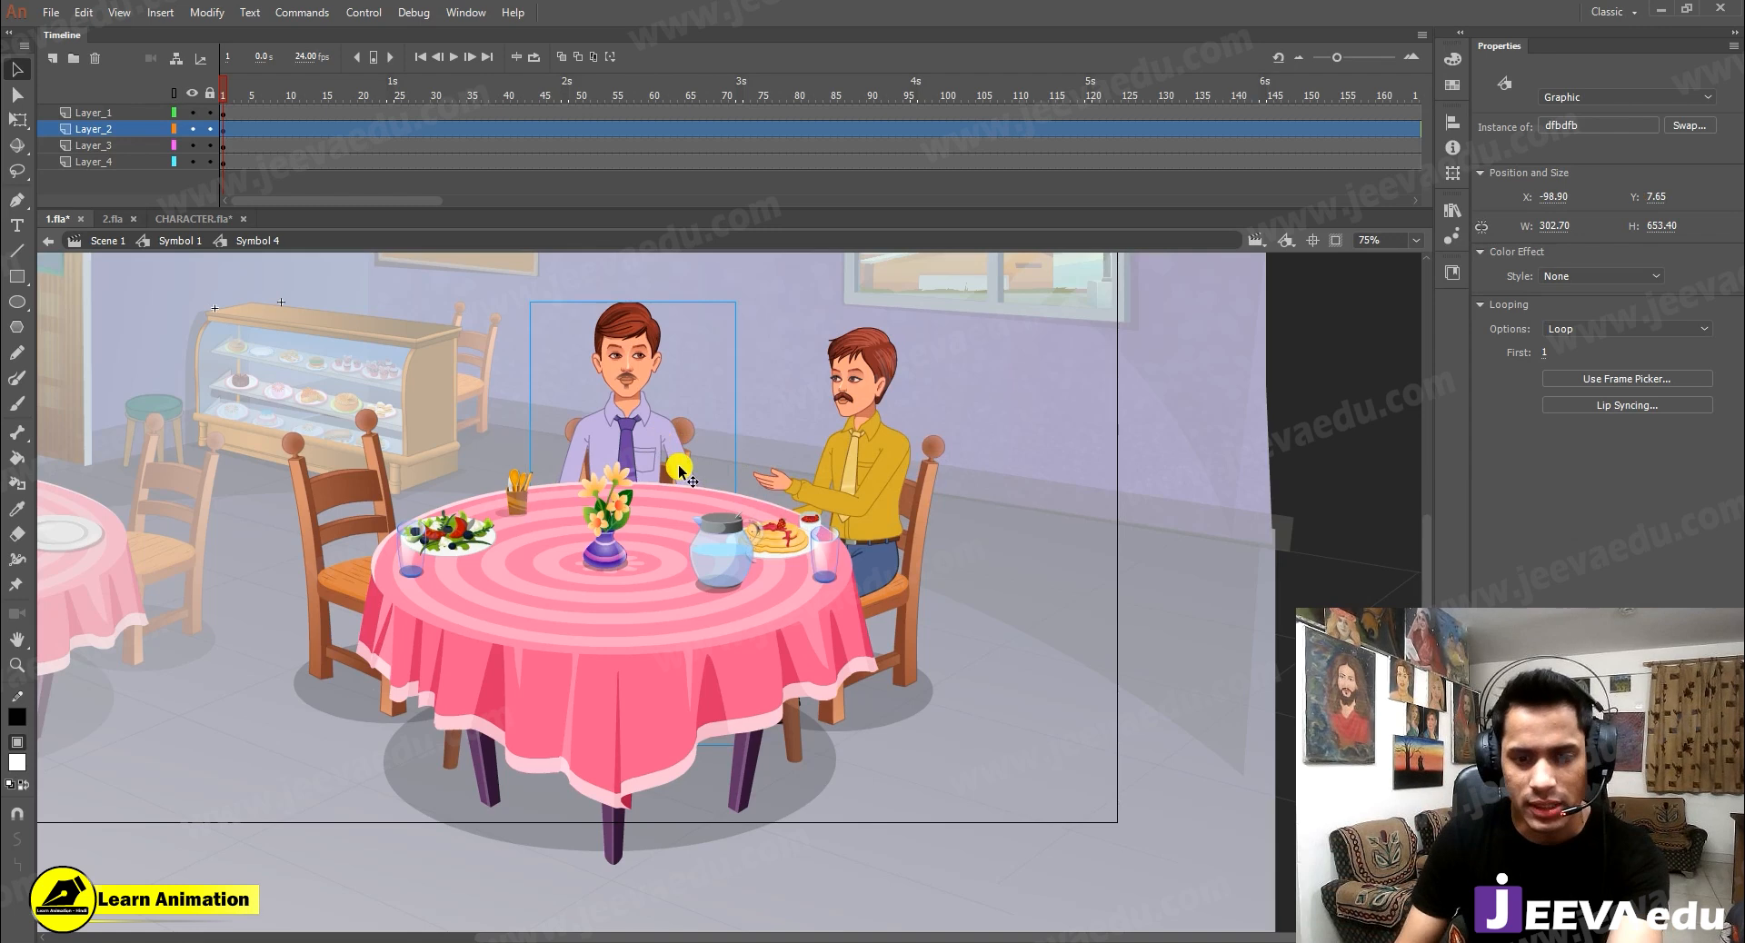
Scale the front-facing man down once more by 95%
{"action": "key", "text": "z"}
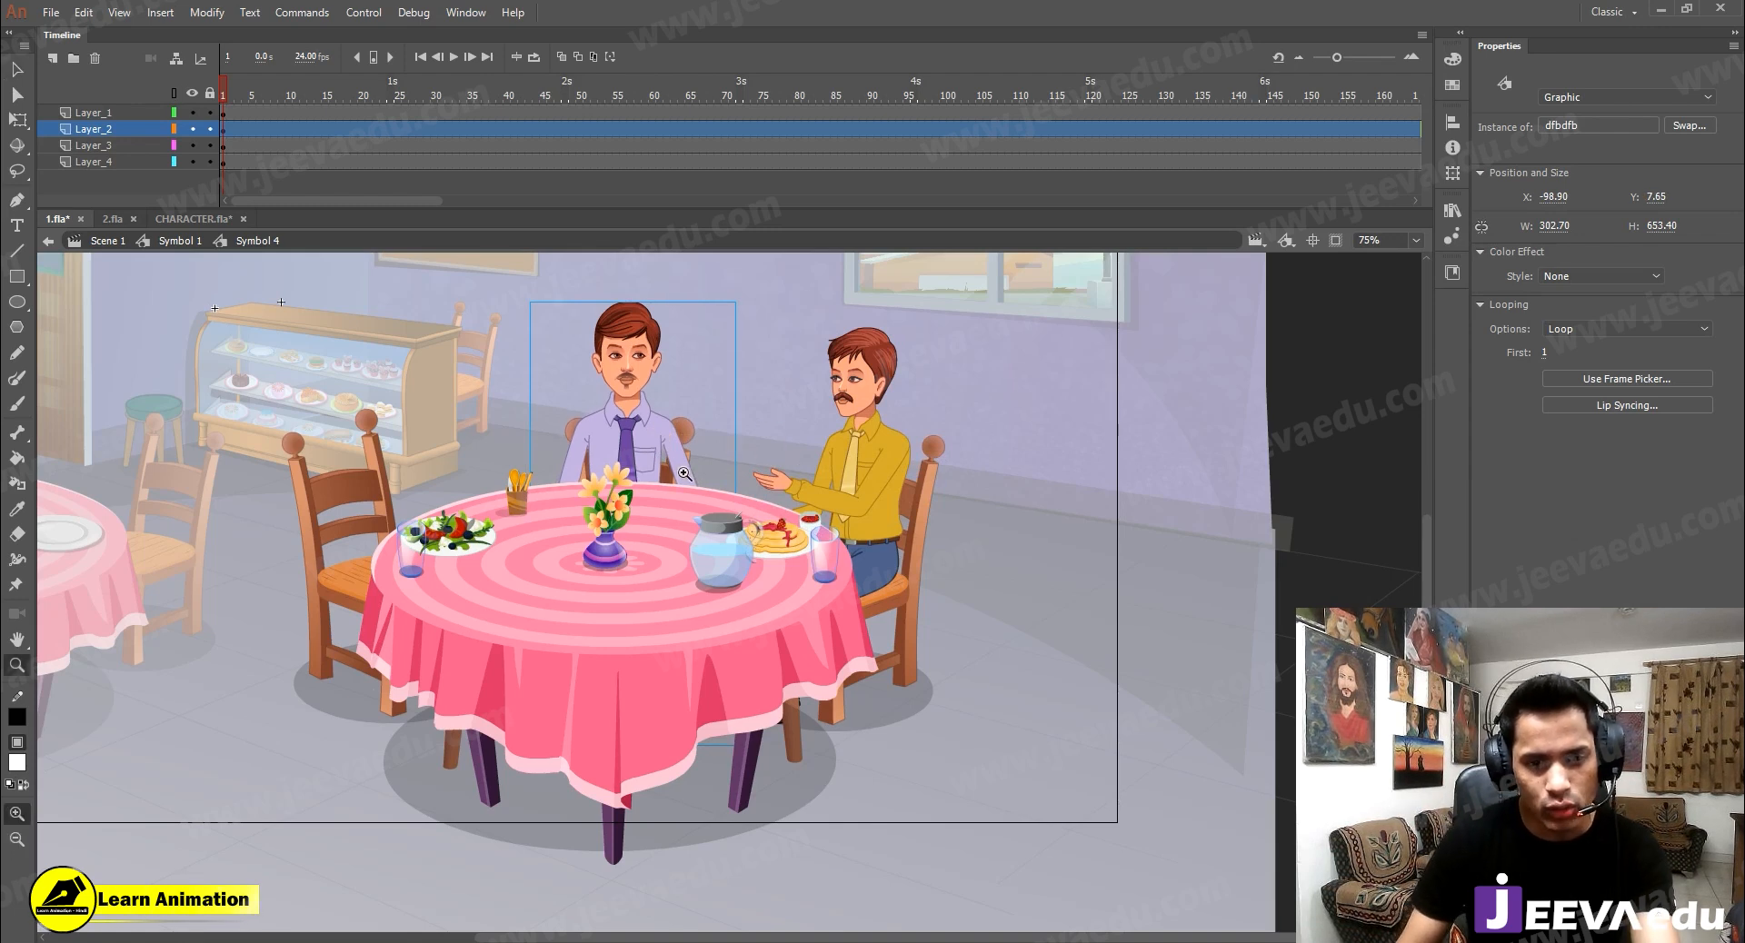
{"action": "left_click", "coordinate": [684, 474]}
{"action": "key", "text": "ctrl+alt+s"}
{"action": "key", "text": "Return"}
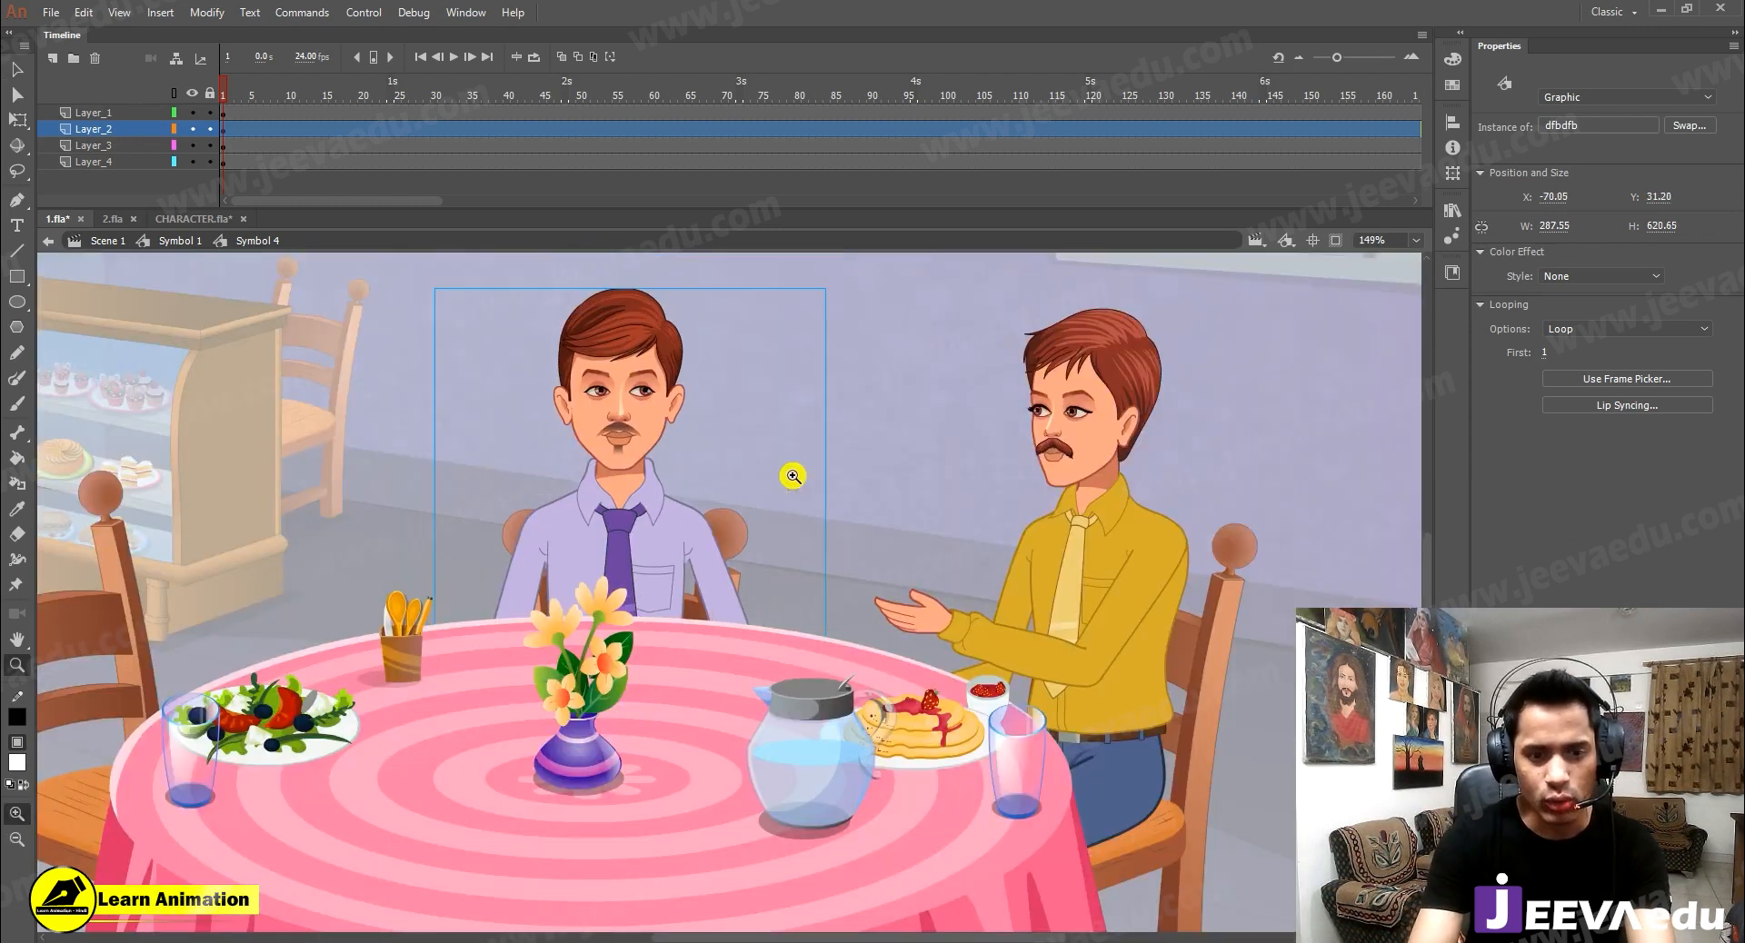
Nudge the front-facing man vertically behind the table until his Y position is 19.50
{"action": "key", "text": "Up"}
{"action": "key", "text": "Up"}
{"action": "key", "text": "Up"}
{"action": "key", "text": "Up"}
{"action": "key", "text": "Up"}
{"action": "key", "text": "Up"}
{"action": "key", "text": "Up"}
{"action": "key", "text": "Up"}
{"action": "key", "text": "Up"}
{"action": "key", "text": "Up"}
{"action": "key", "text": "Up"}
{"action": "key", "text": "Up"}
{"action": "key", "text": "Up"}
{"action": "key", "text": "Up"}
{"action": "key", "text": "Up"}
{"action": "key", "text": "Up"}
{"action": "key", "text": "Up"}
{"action": "key", "text": "Up"}
{"action": "key", "text": "Up"}
{"action": "key", "text": "Up"}
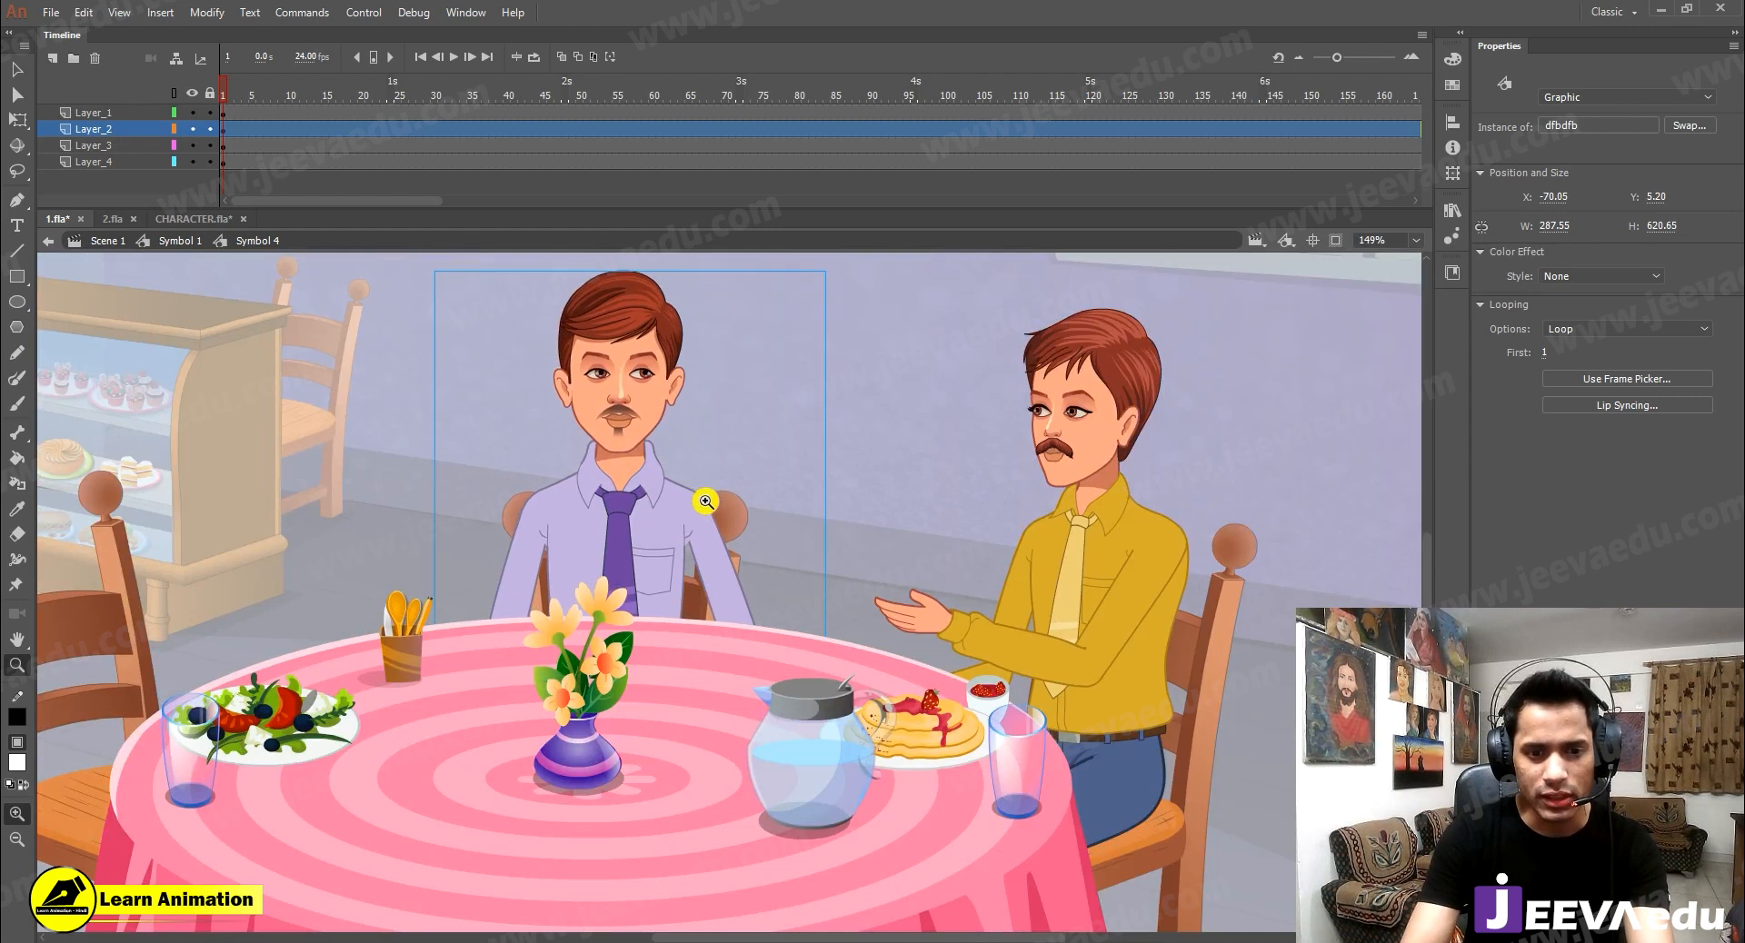
{"action": "key", "text": "Down"}
{"action": "key", "text": "Down"}
{"action": "key", "text": "Down"}
{"action": "key", "text": "Down"}
{"action": "key", "text": "Down"}
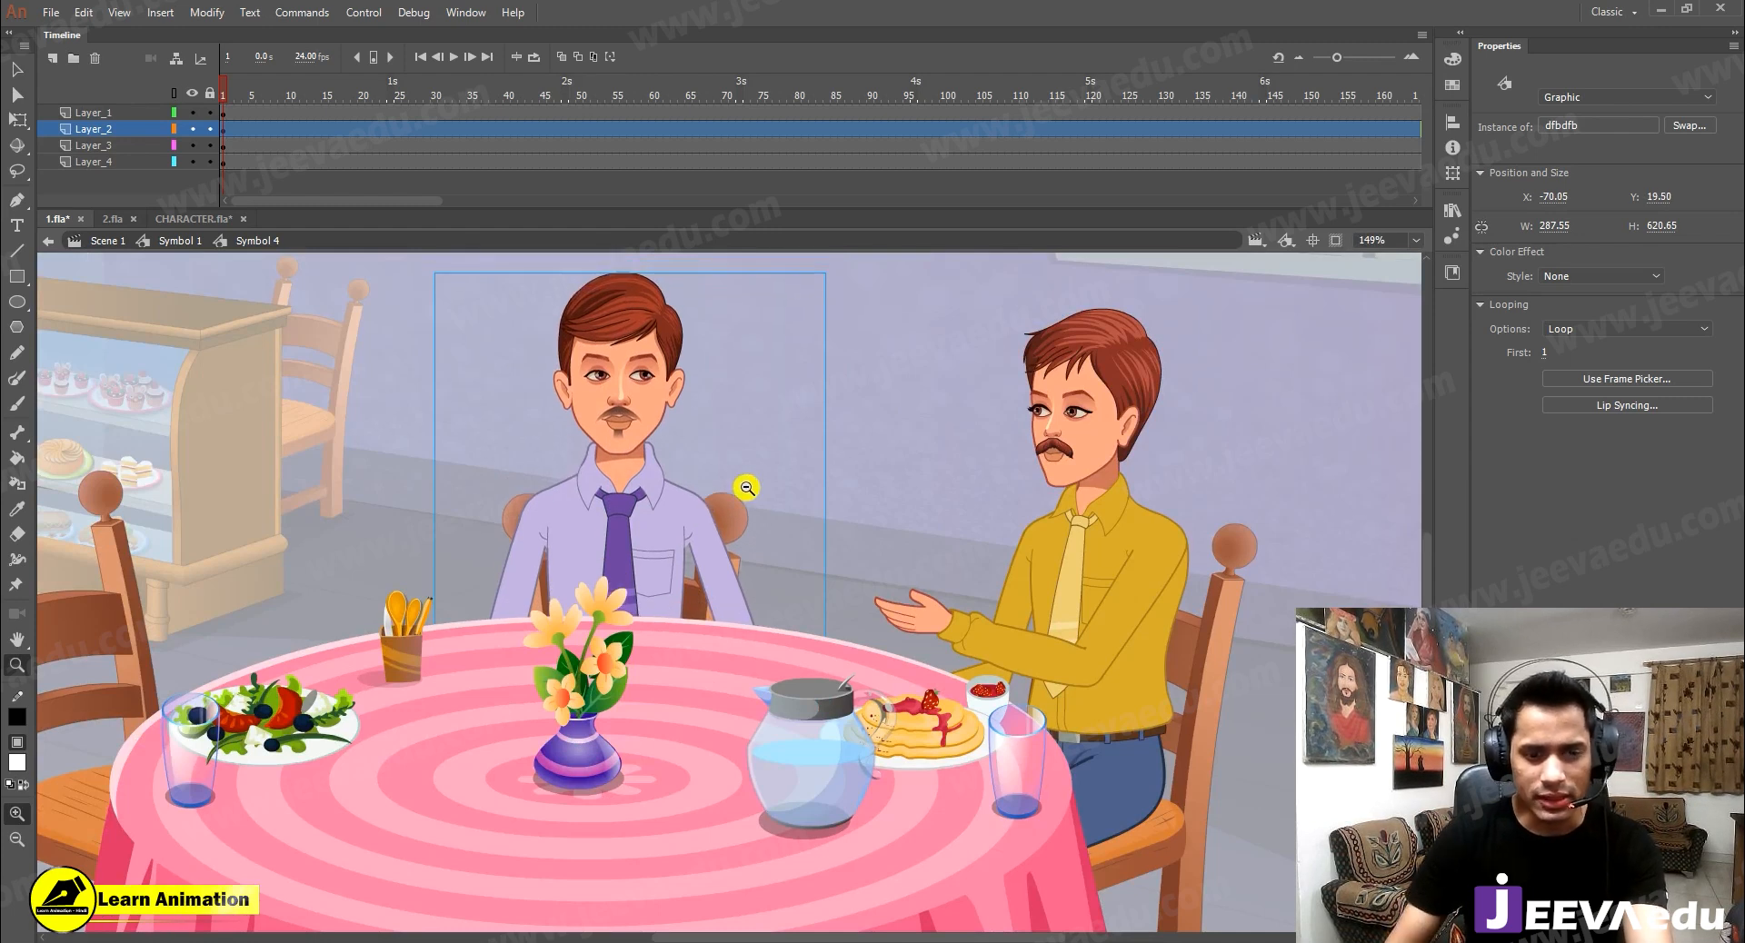
Select the empty chair beside the table on Layer_3 and hide every other layer
{"action": "left_click", "coordinate": [735, 603], "text": "alt"}
{"action": "key", "text": "v"}
{"action": "left_click", "coordinate": [474, 586]}
{"action": "left_click", "coordinate": [193, 145], "text": "alt"}
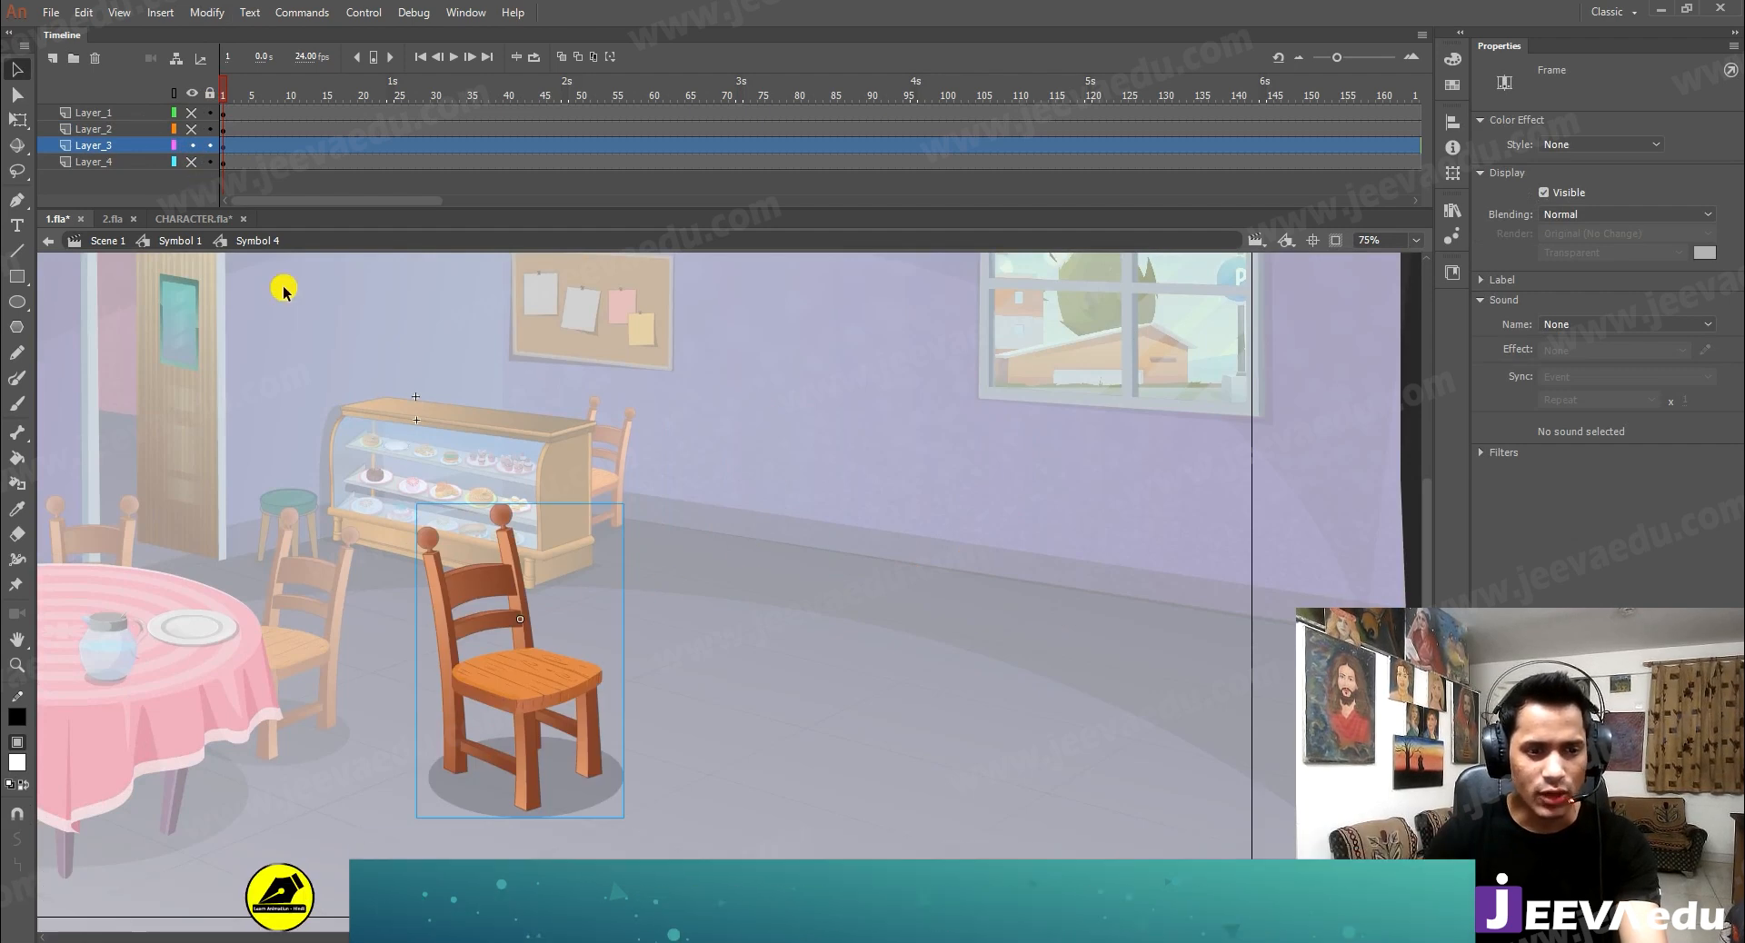
Switch to CHARACTER.fla and copy the grey-shirted man sitting on his chair
{"action": "left_click", "coordinate": [234, 220]}
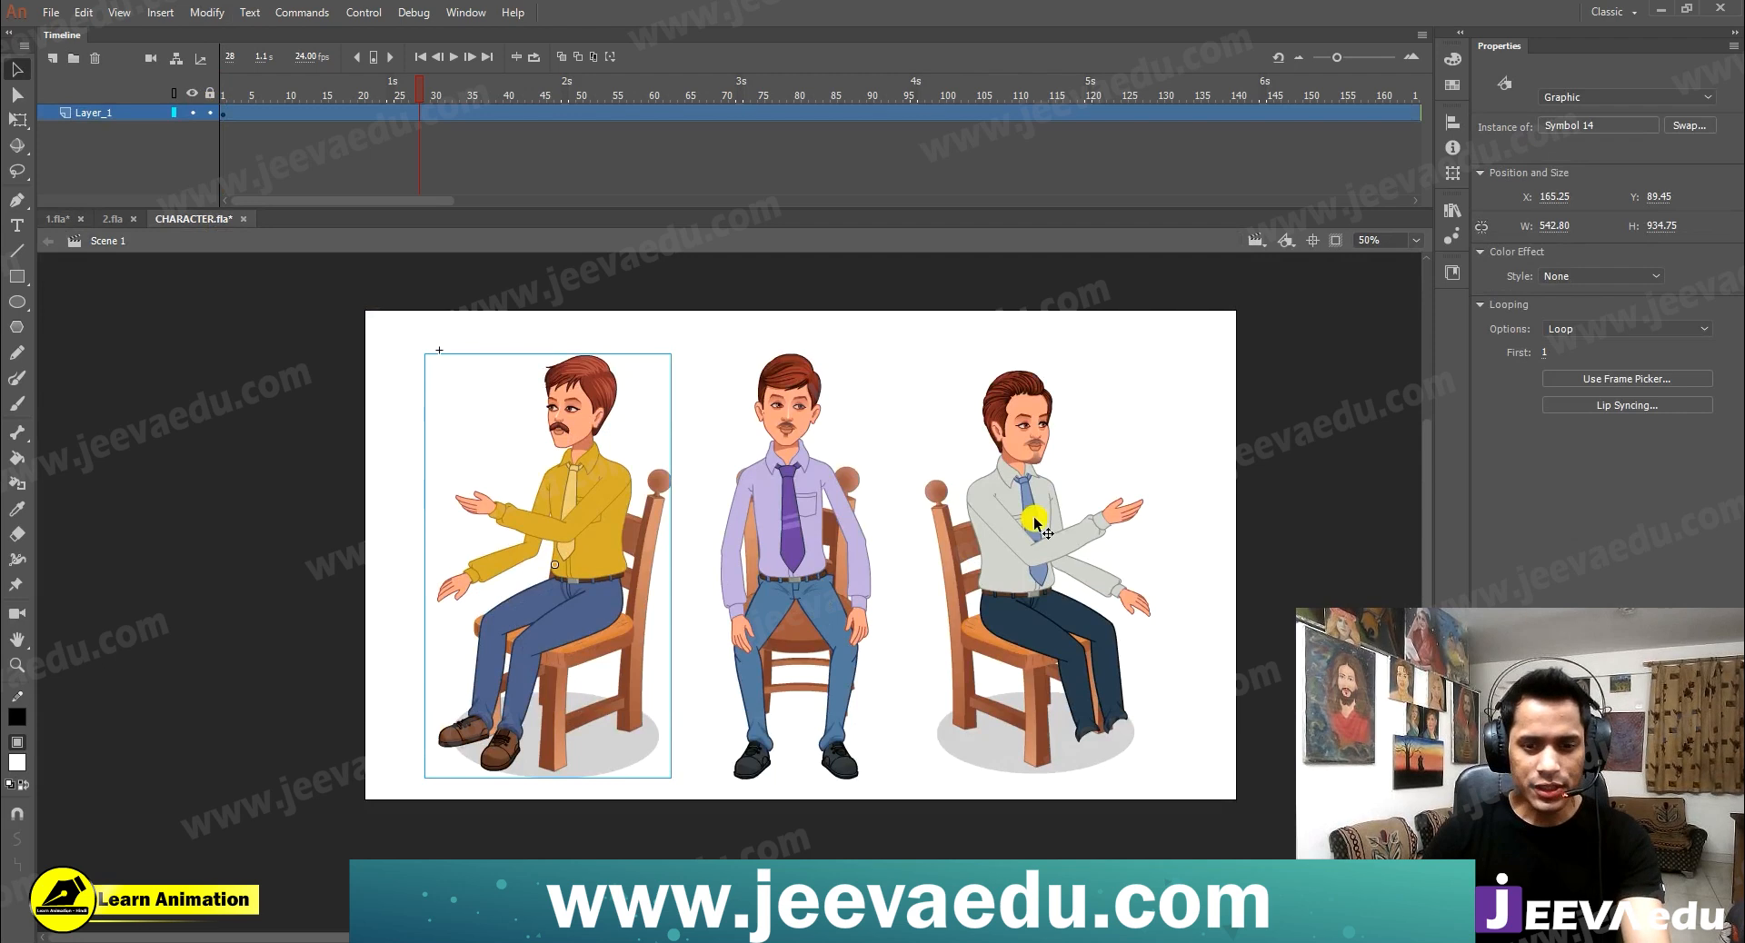
{"action": "left_click", "coordinate": [1025, 550]}
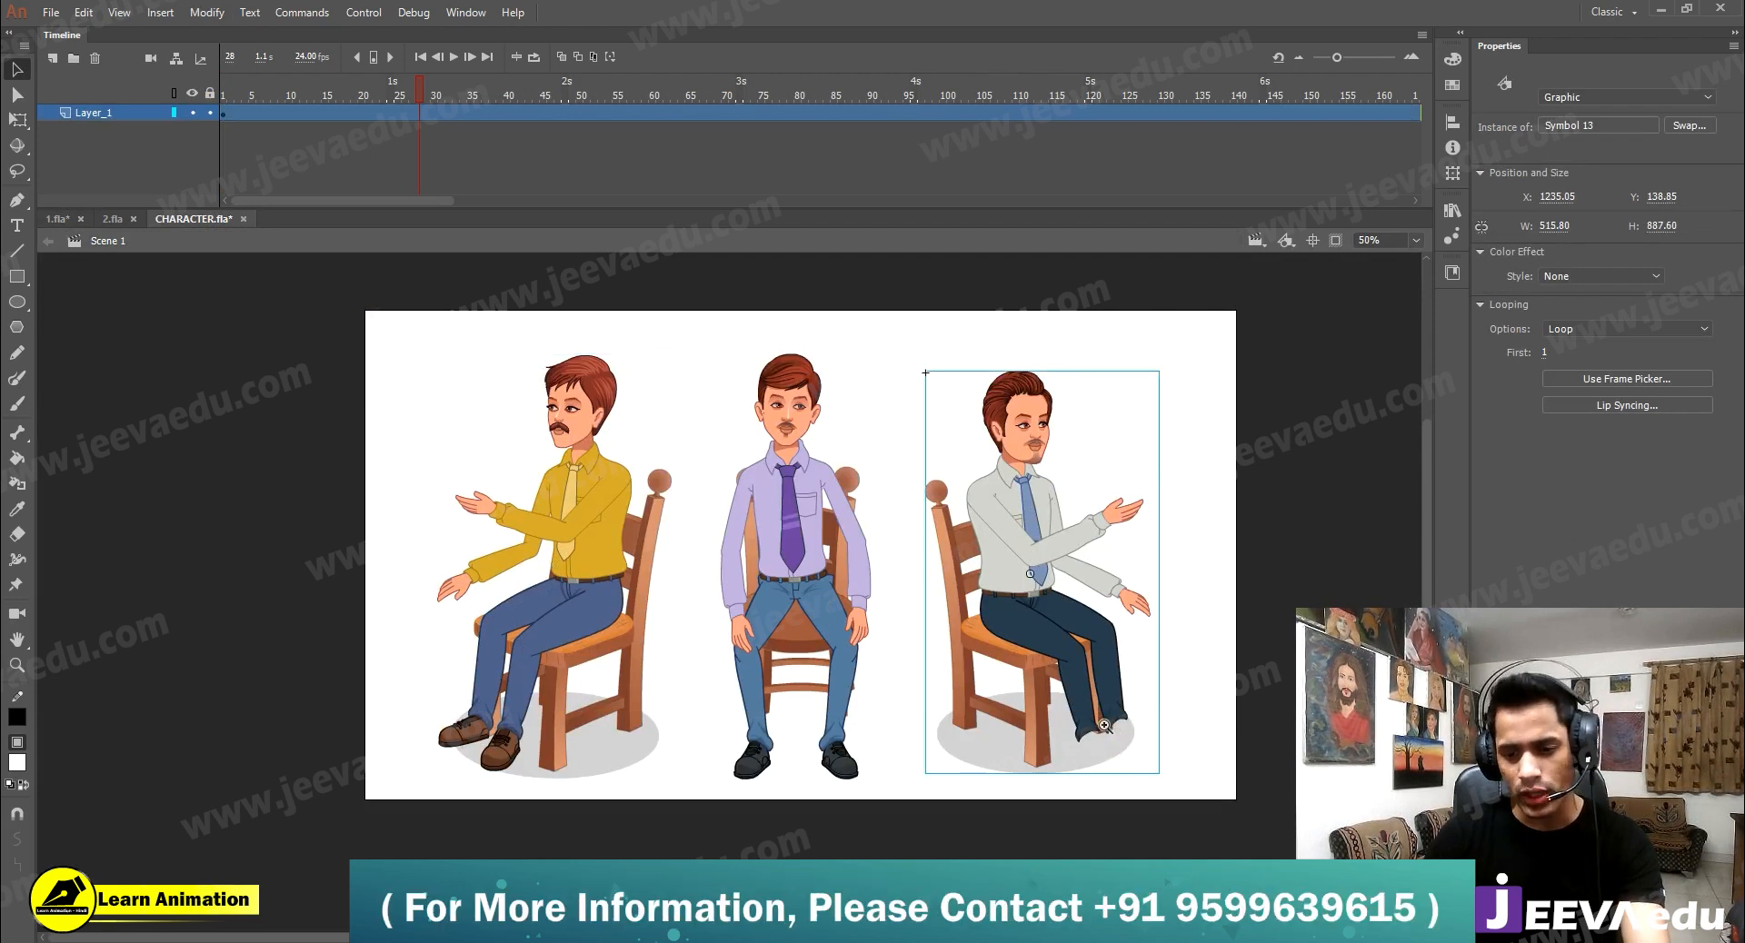
{"action": "left_click", "coordinate": [1108, 730]}
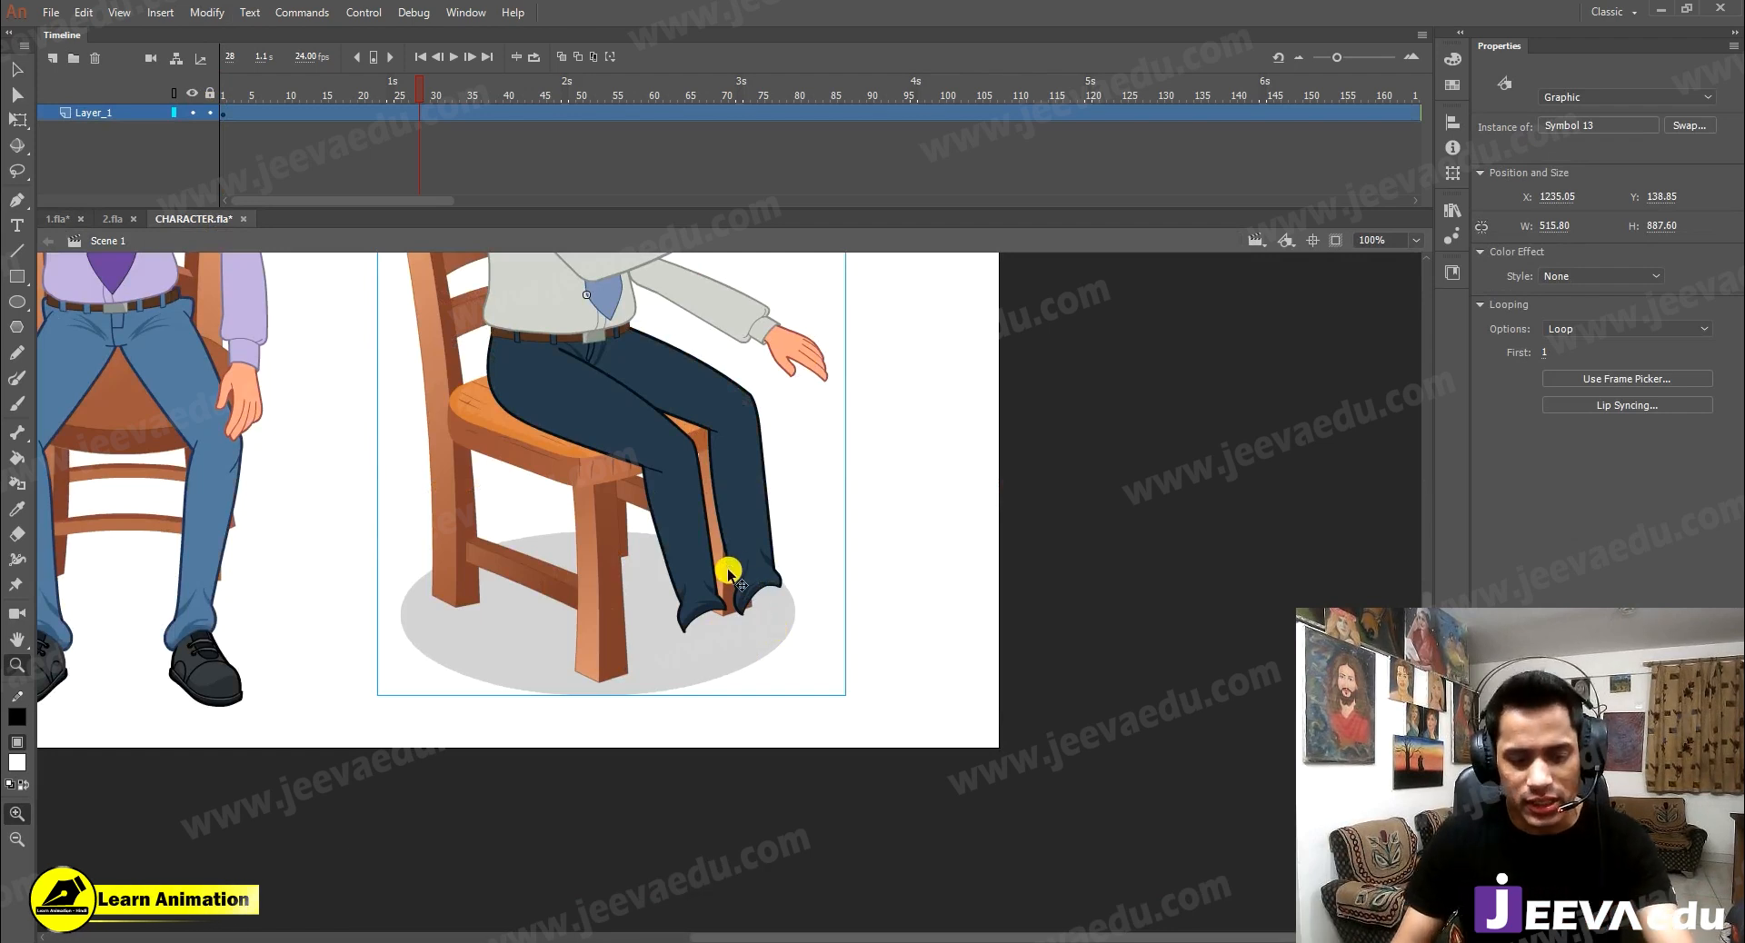
{"action": "left_click", "coordinate": [666, 491], "text": "alt"}
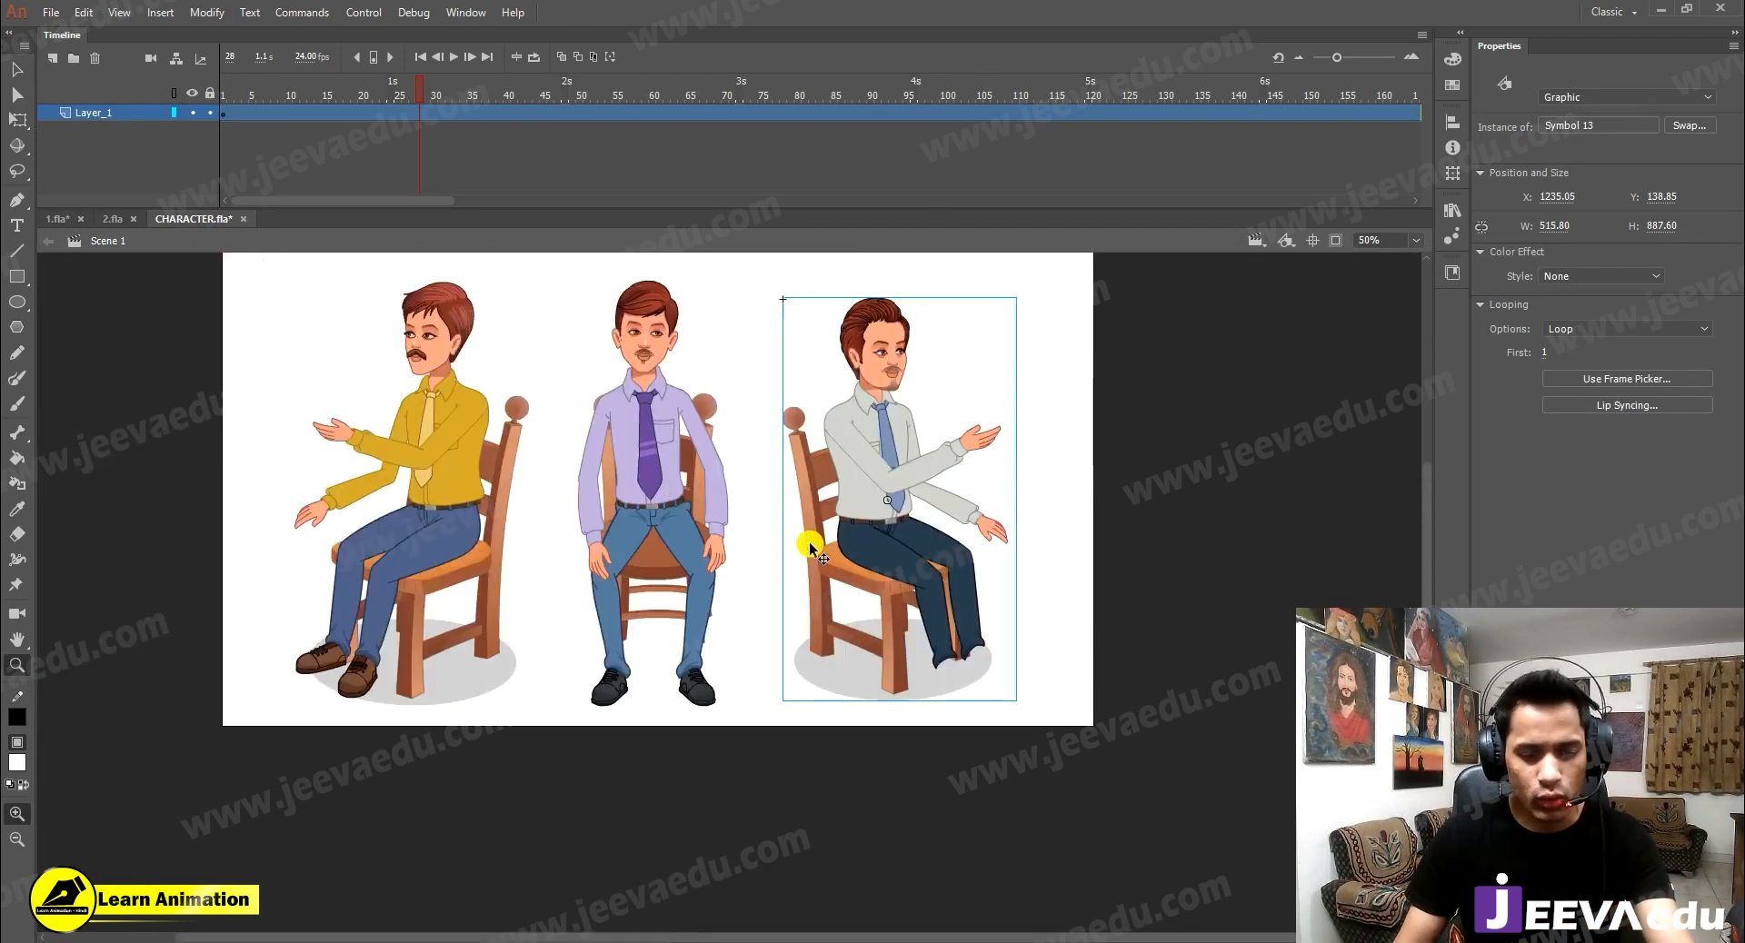
Return to 1.fla and paste the grey-shirted man into Layer_3, putting duplicate library items into a folder
{"action": "left_click", "coordinate": [54, 223]}
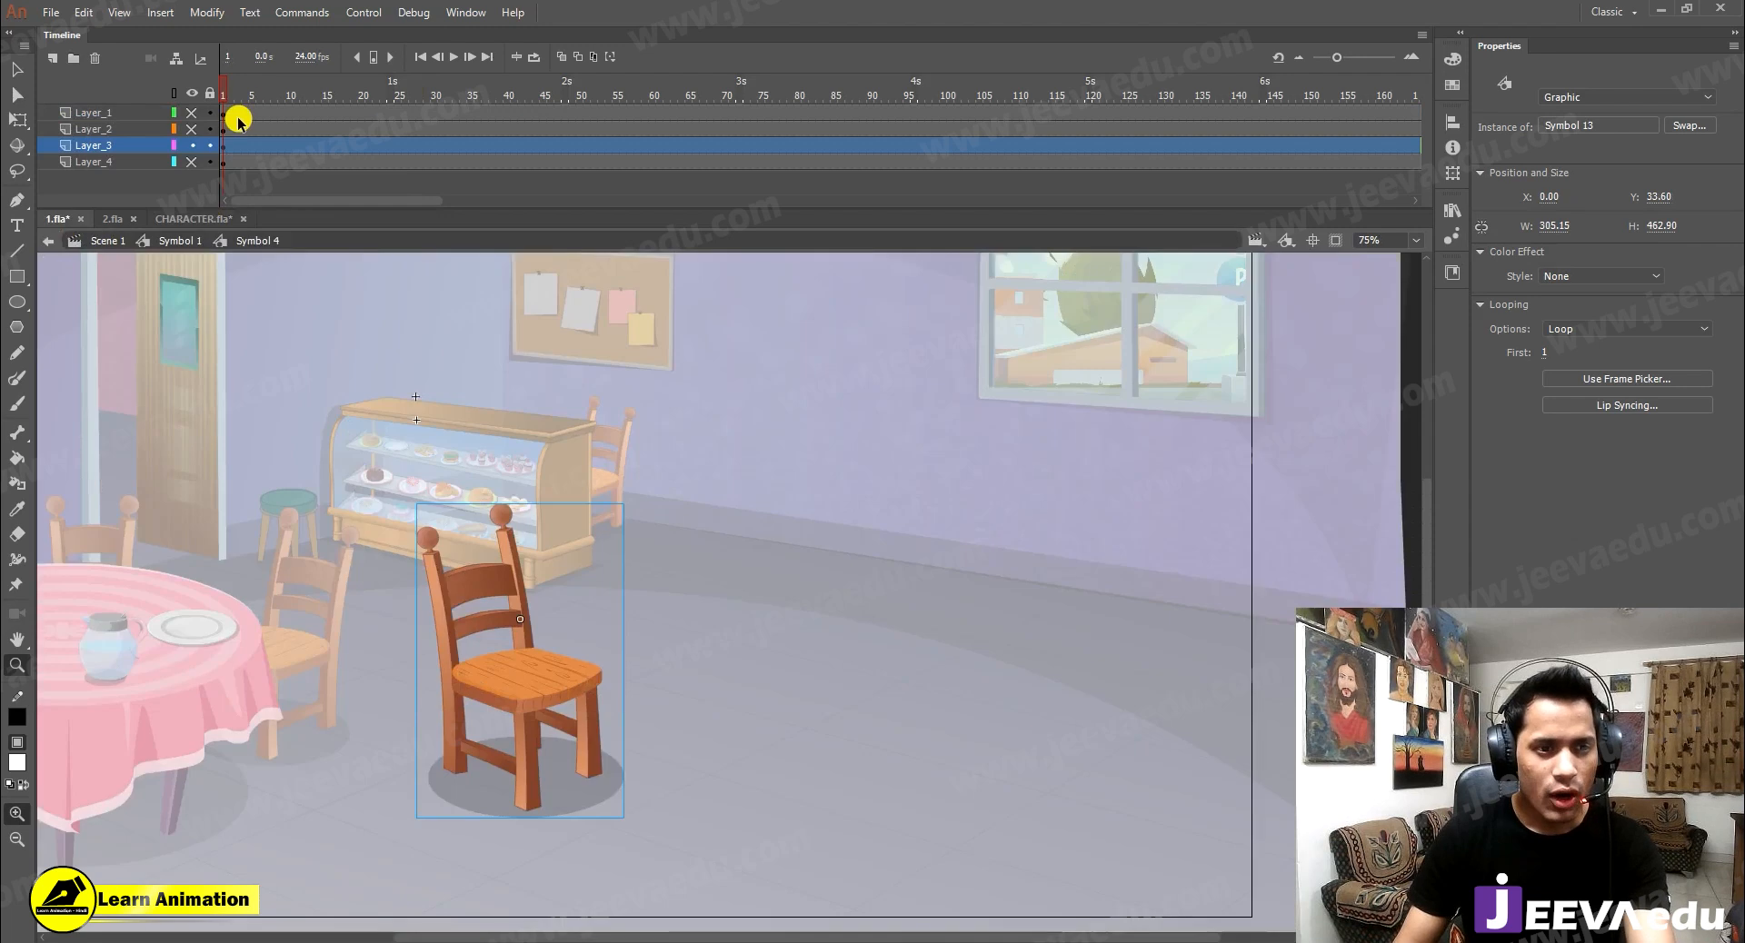
{"action": "left_click", "coordinate": [599, 718]}
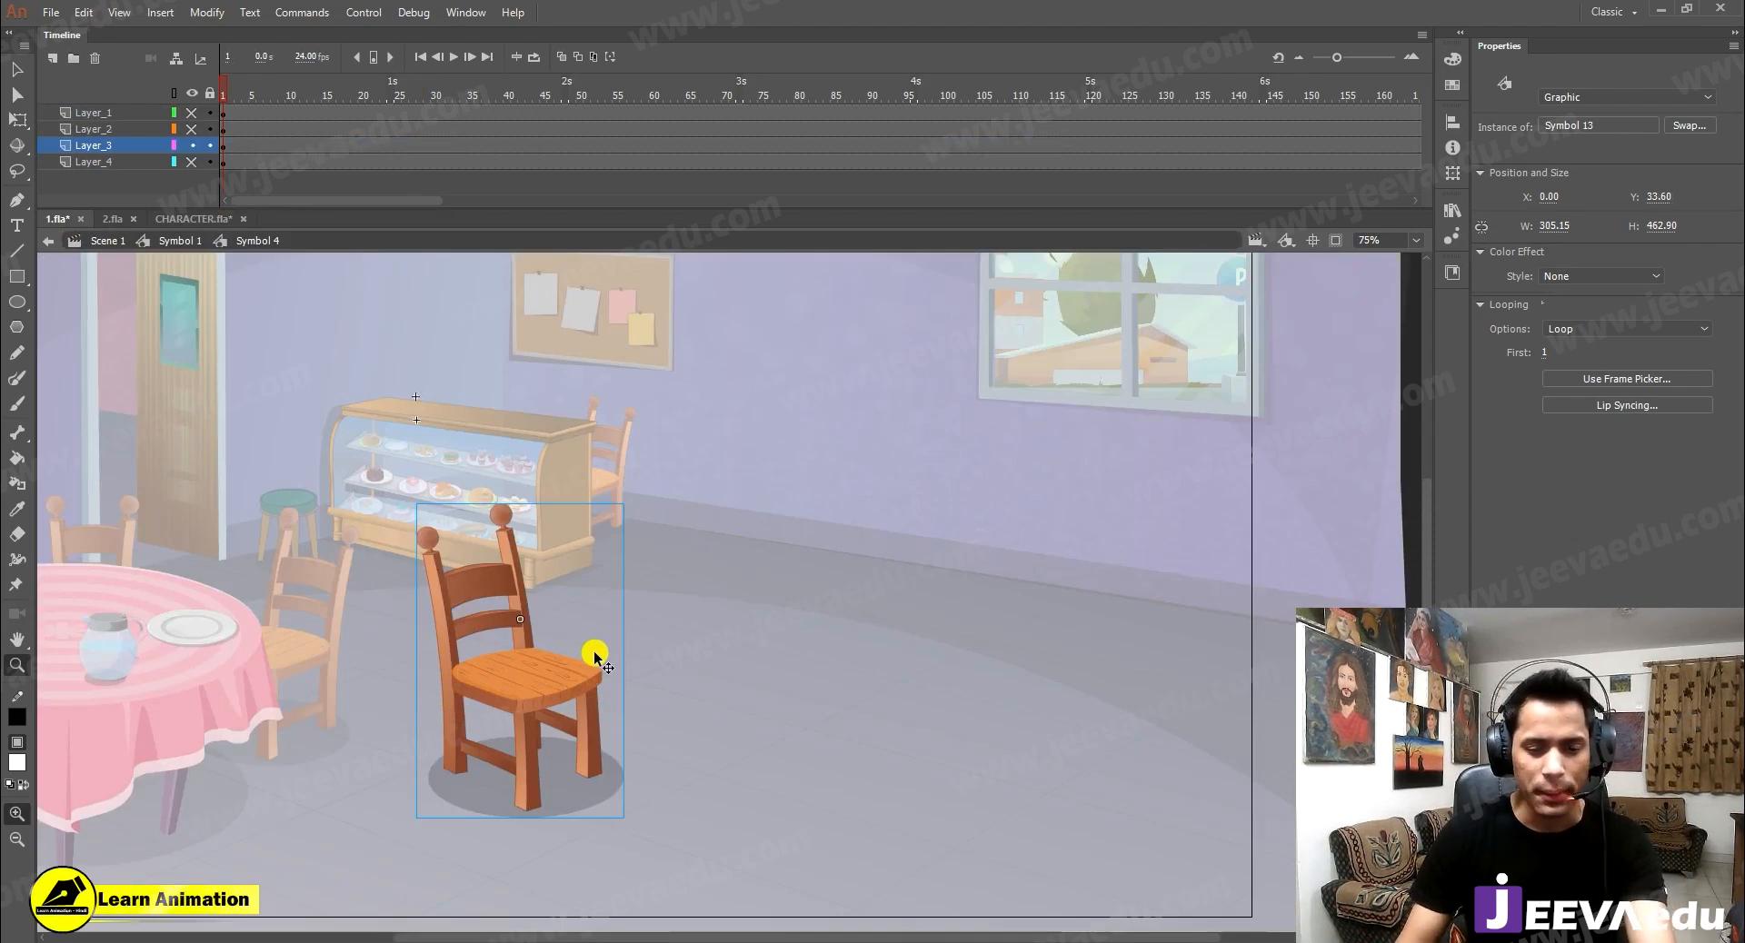
{"action": "key", "text": "ctrl+v"}
{"action": "left_click", "coordinate": [804, 500]}
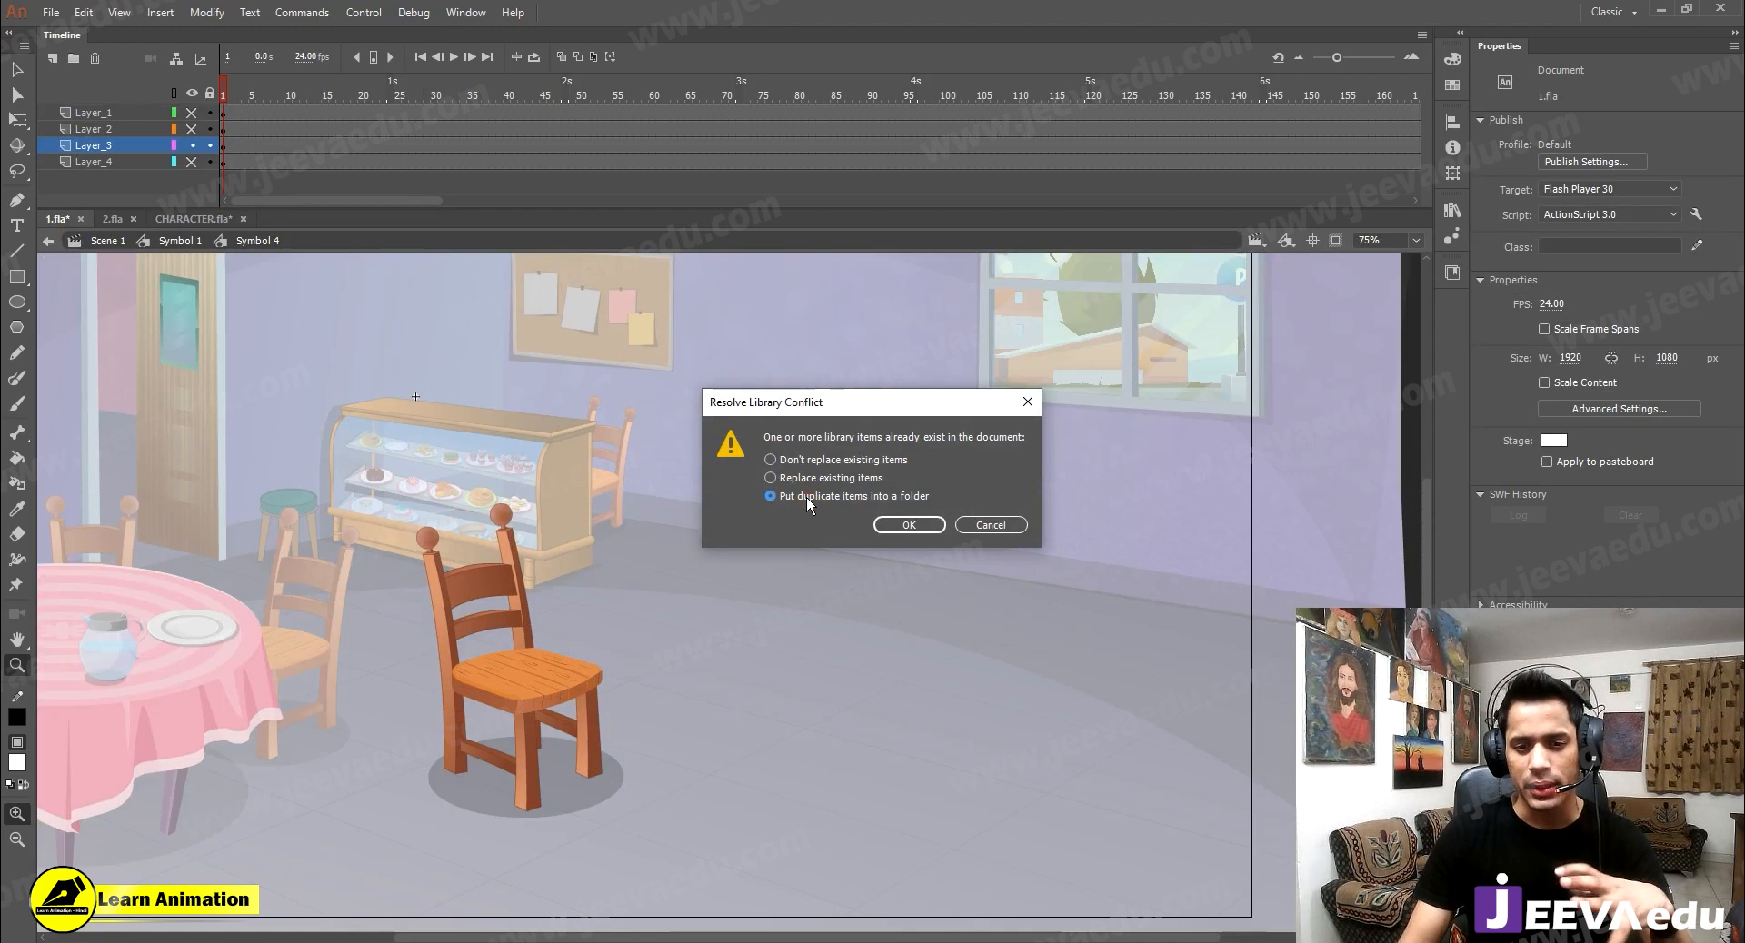
{"action": "left_click", "coordinate": [906, 525]}
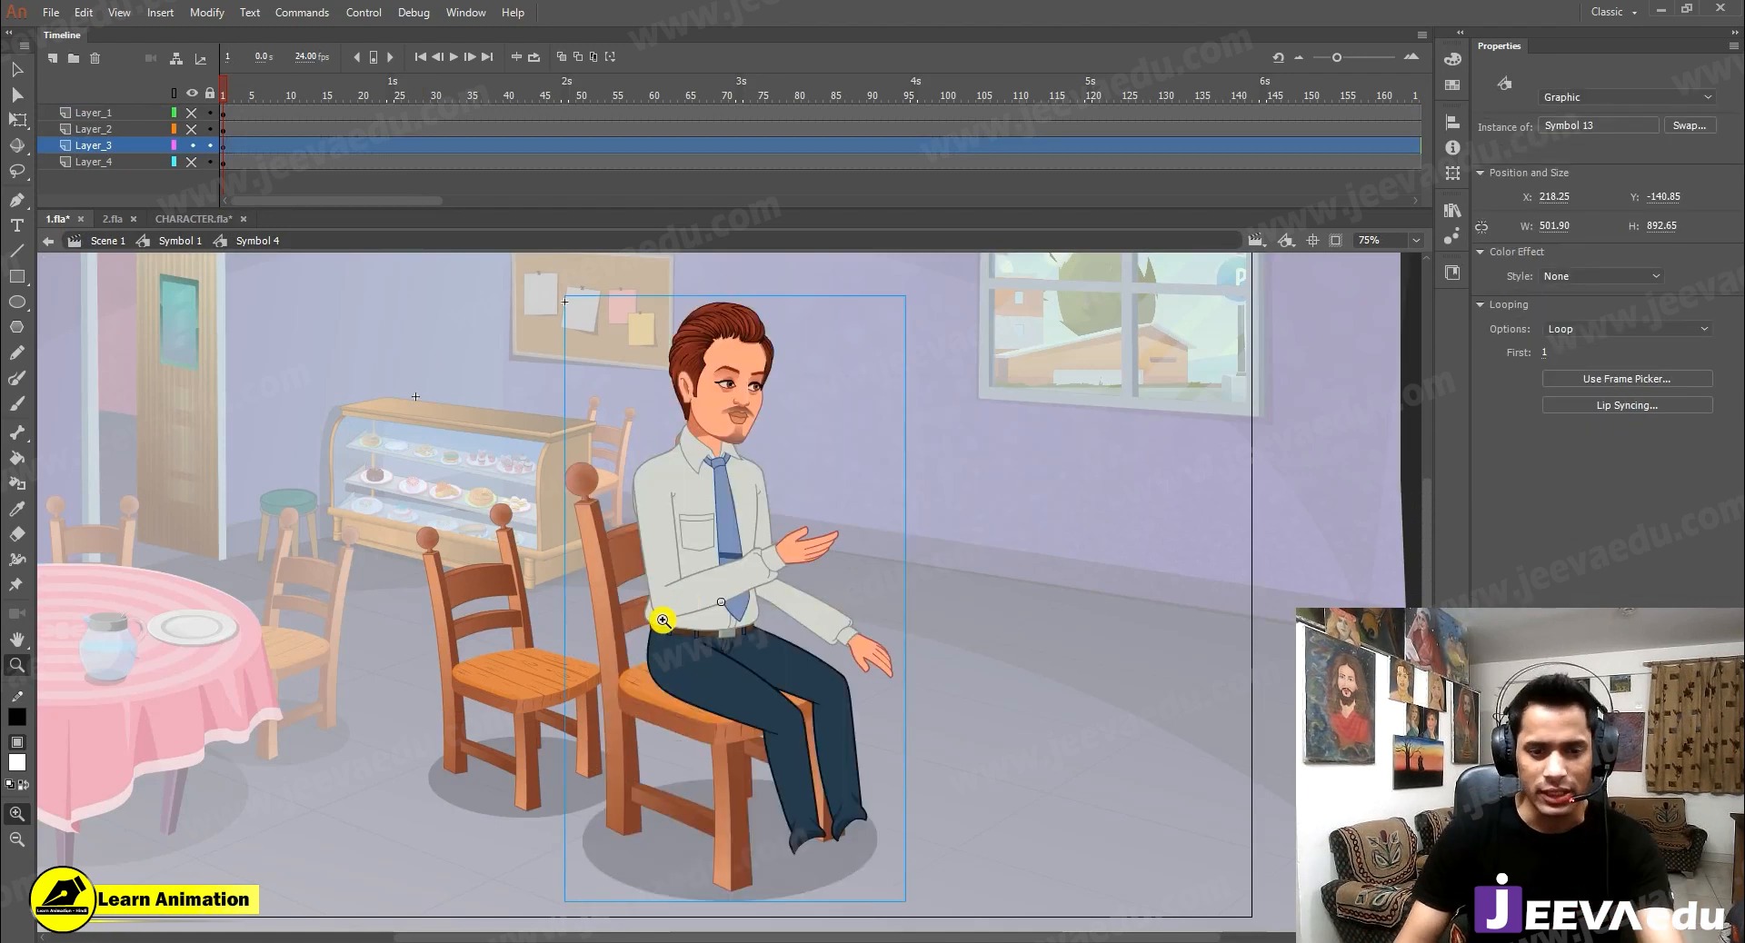
Move the grey-shirted man over the original chair and scale him to 80%
{"action": "key", "text": "v"}
{"action": "left_click_drag", "start_coordinate": [727, 675], "coordinate": [537, 694]}
{"action": "key", "text": "ctrl+alt+s"}
{"action": "type", "text": "8"}
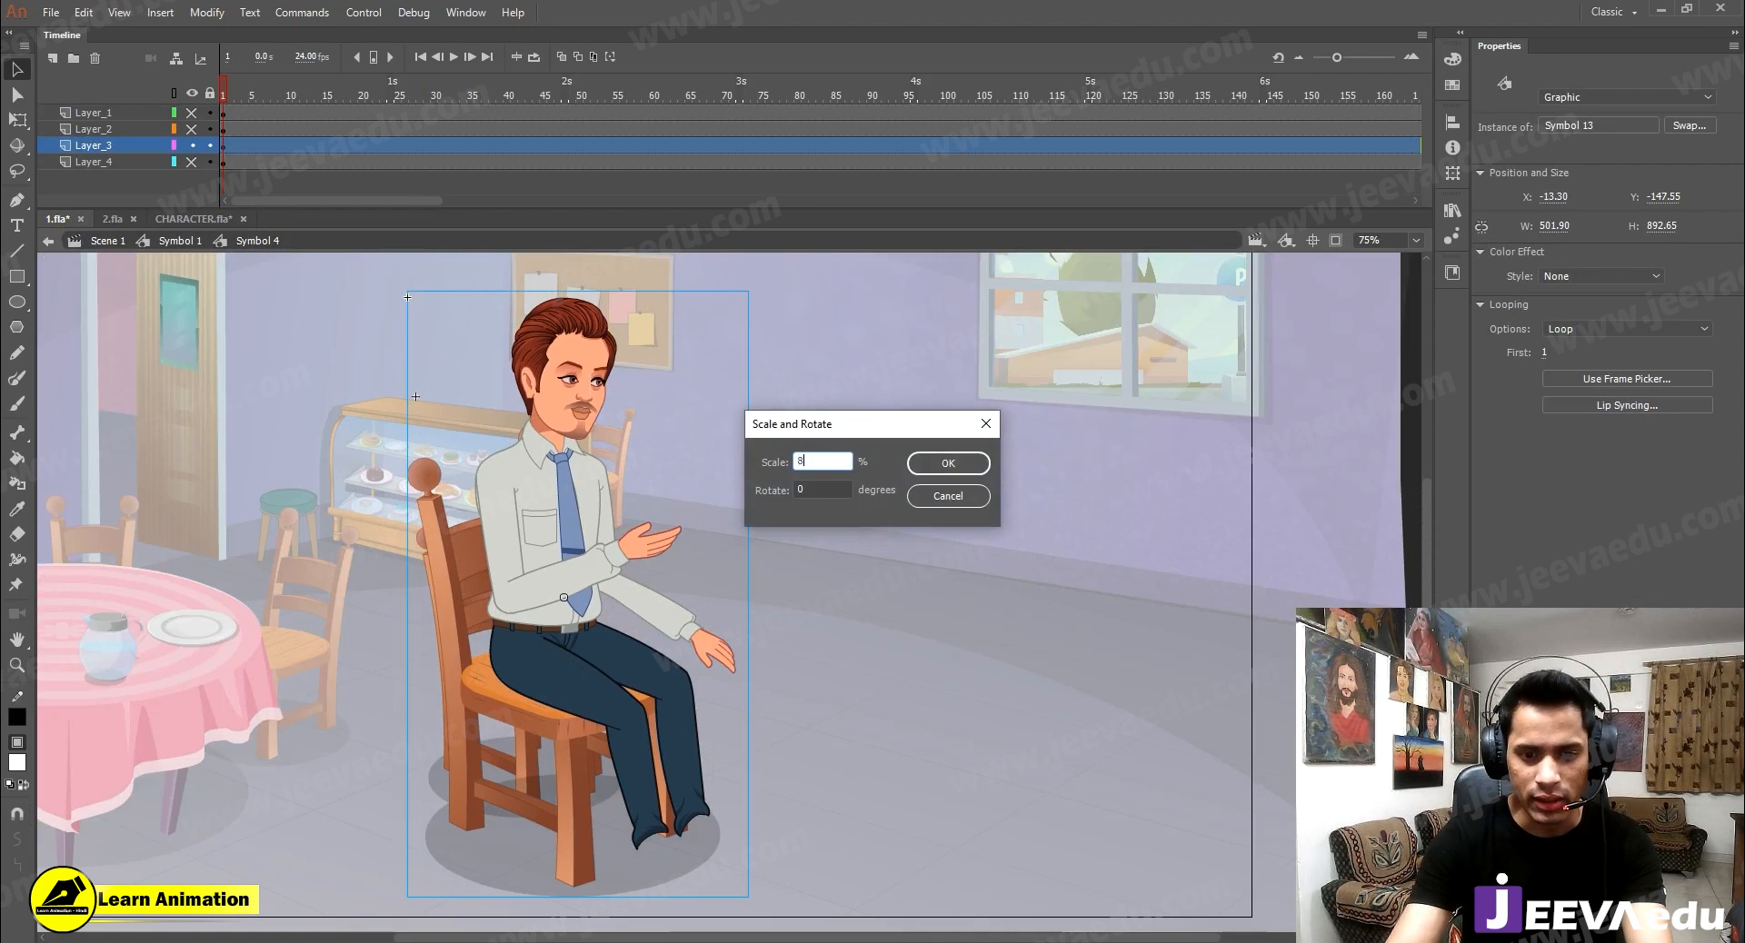
{"action": "key", "text": "Return"}
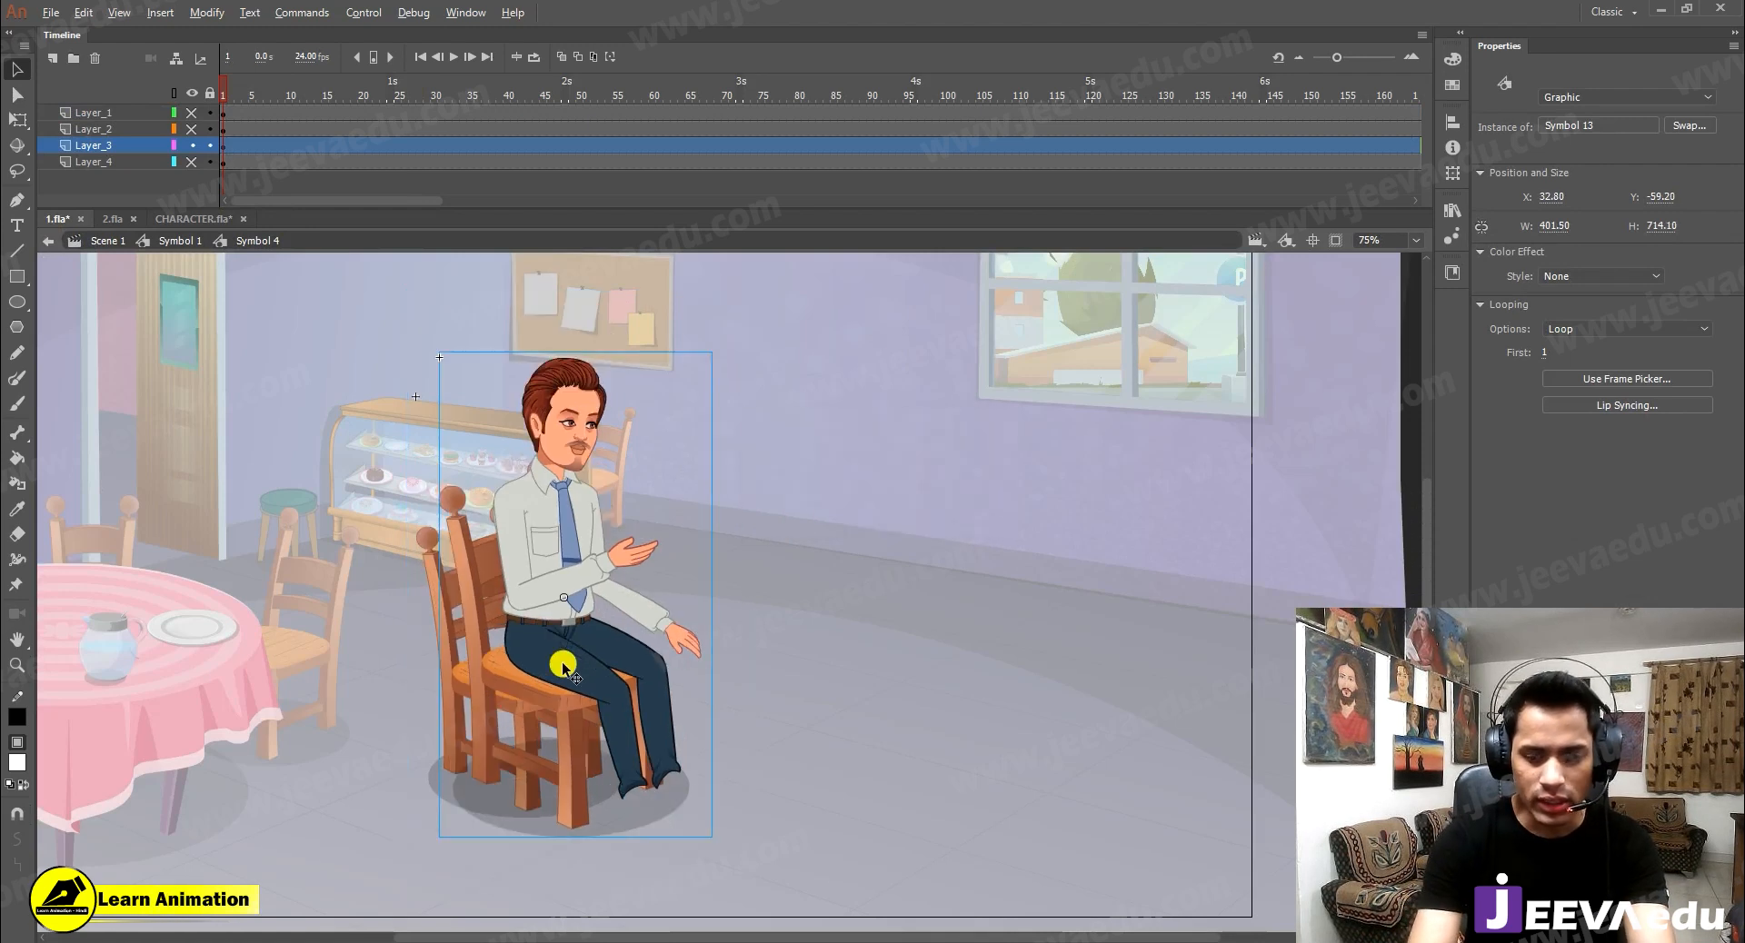
Scale the grey-shirted man by 95% four times in succession to match the original chair's size
{"action": "key", "text": "ctrl+alt+s"}
{"action": "type", "text": "9"}
{"action": "key", "text": "Return"}
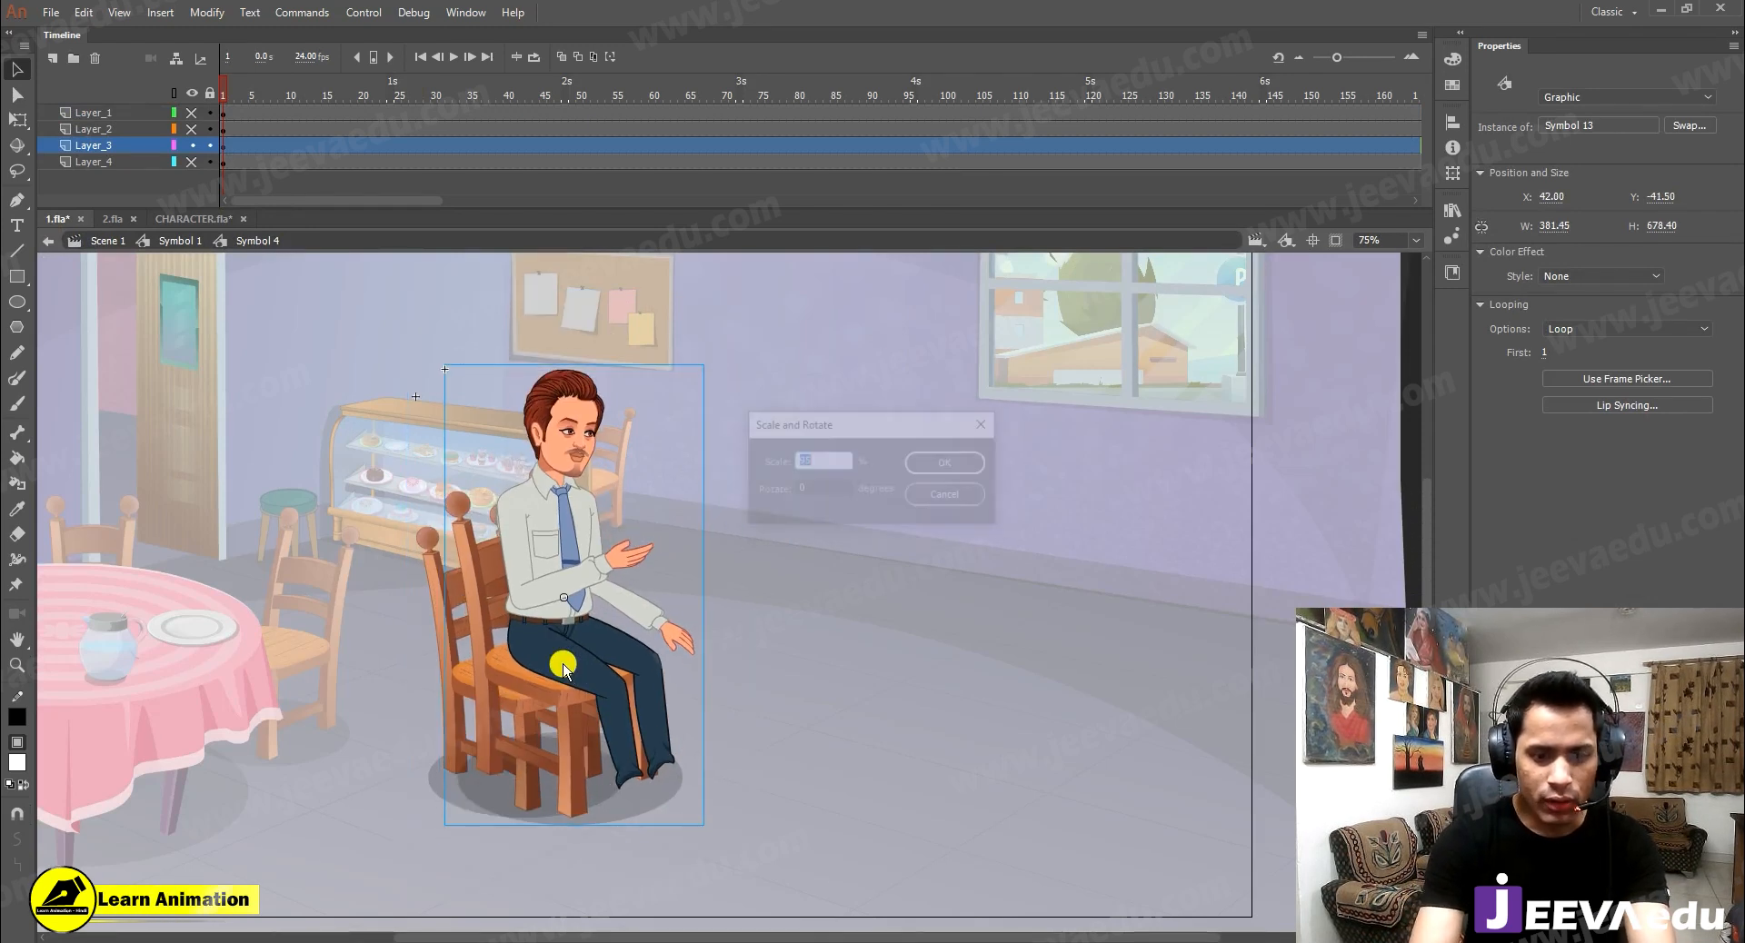
{"action": "key", "text": "ctrl+alt+s"}
{"action": "key", "text": "Return"}
{"action": "key", "text": "ctrl+alt+s"}
{"action": "key", "text": "Return"}
{"action": "key", "text": "ctrl+alt+s"}
{"action": "key", "text": "Return"}
Line up the grey-shirted man's chair with the original chair and show all hidden layers again
{"action": "left_click_drag", "start_coordinate": [564, 670], "coordinate": [518, 695]}
{"action": "left_click_drag", "start_coordinate": [300, 688], "coordinate": [564, 798]}
{"action": "left_click", "coordinate": [535, 662]}
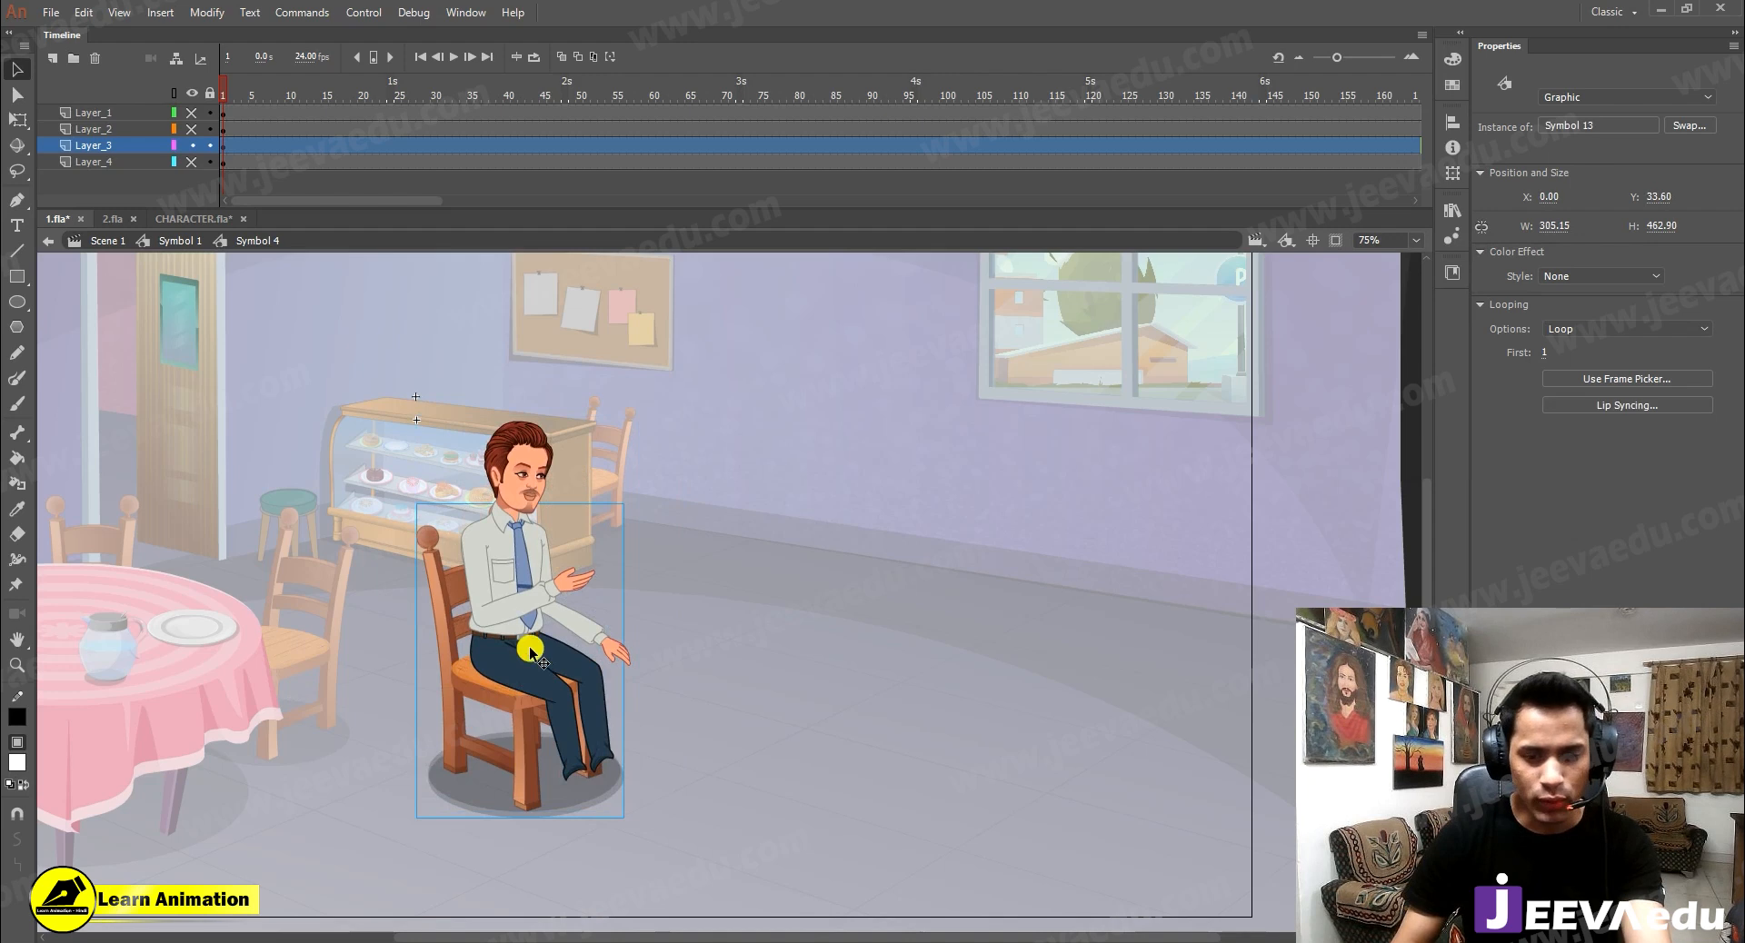
{"action": "key", "text": "ctrl+shift+a"}
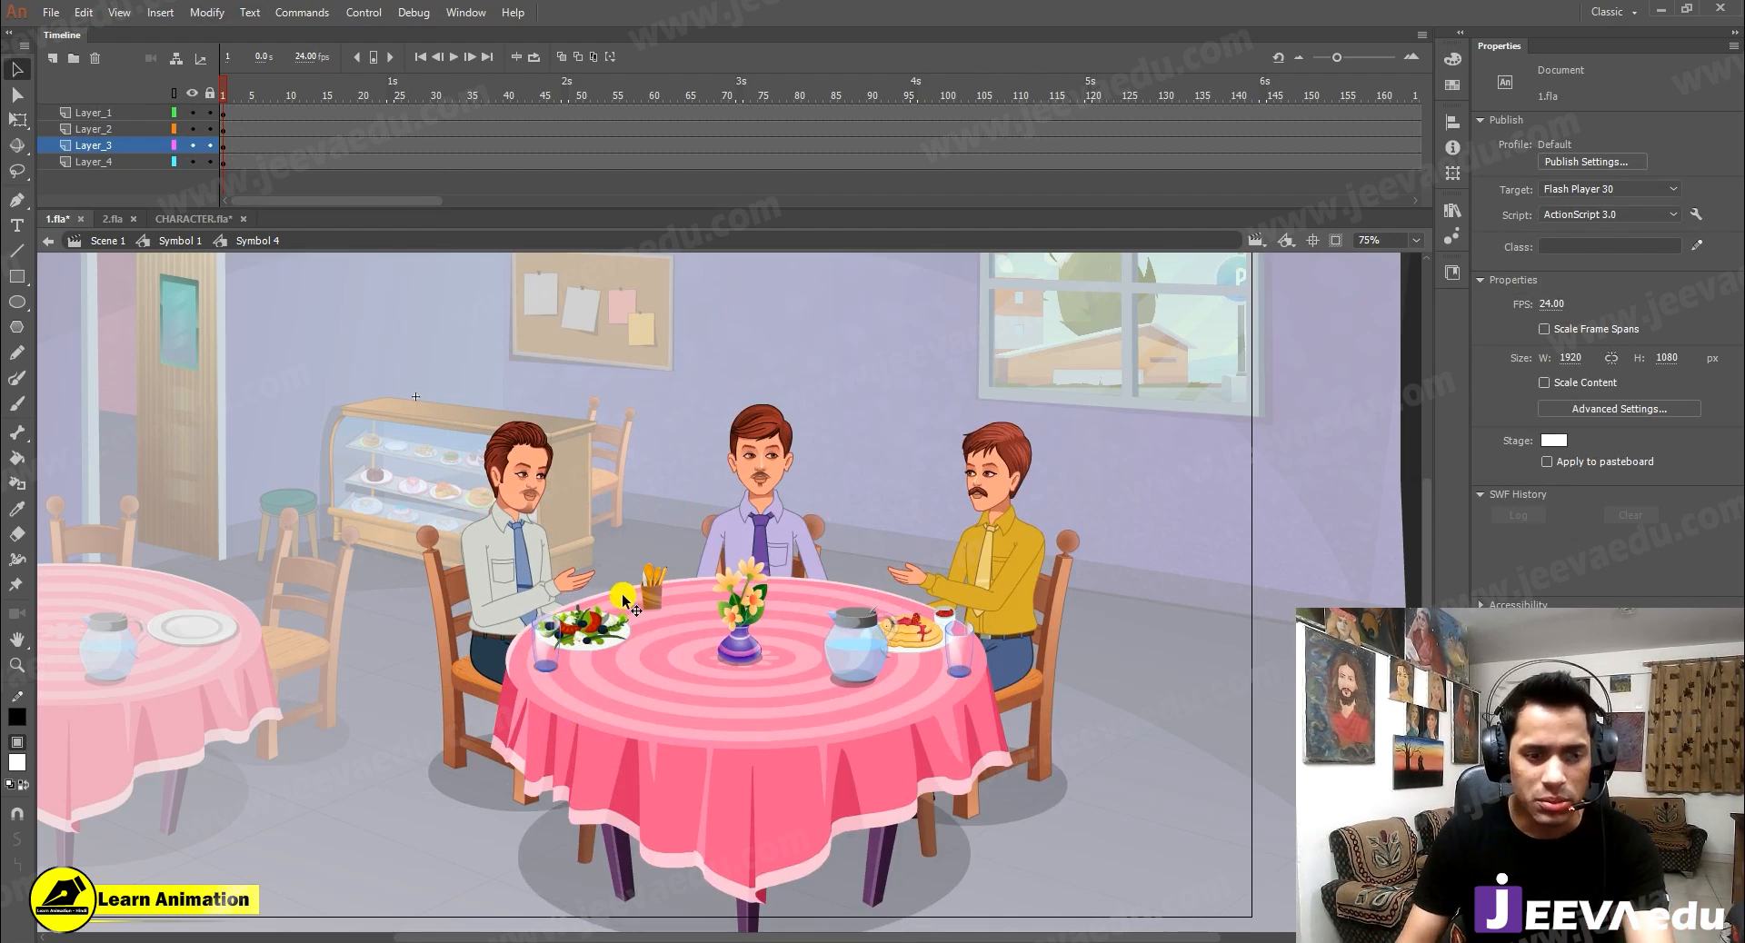
Scale the front-facing man by 95% and nudge him up to Y 13.50
{"action": "left_click", "coordinate": [512, 566]}
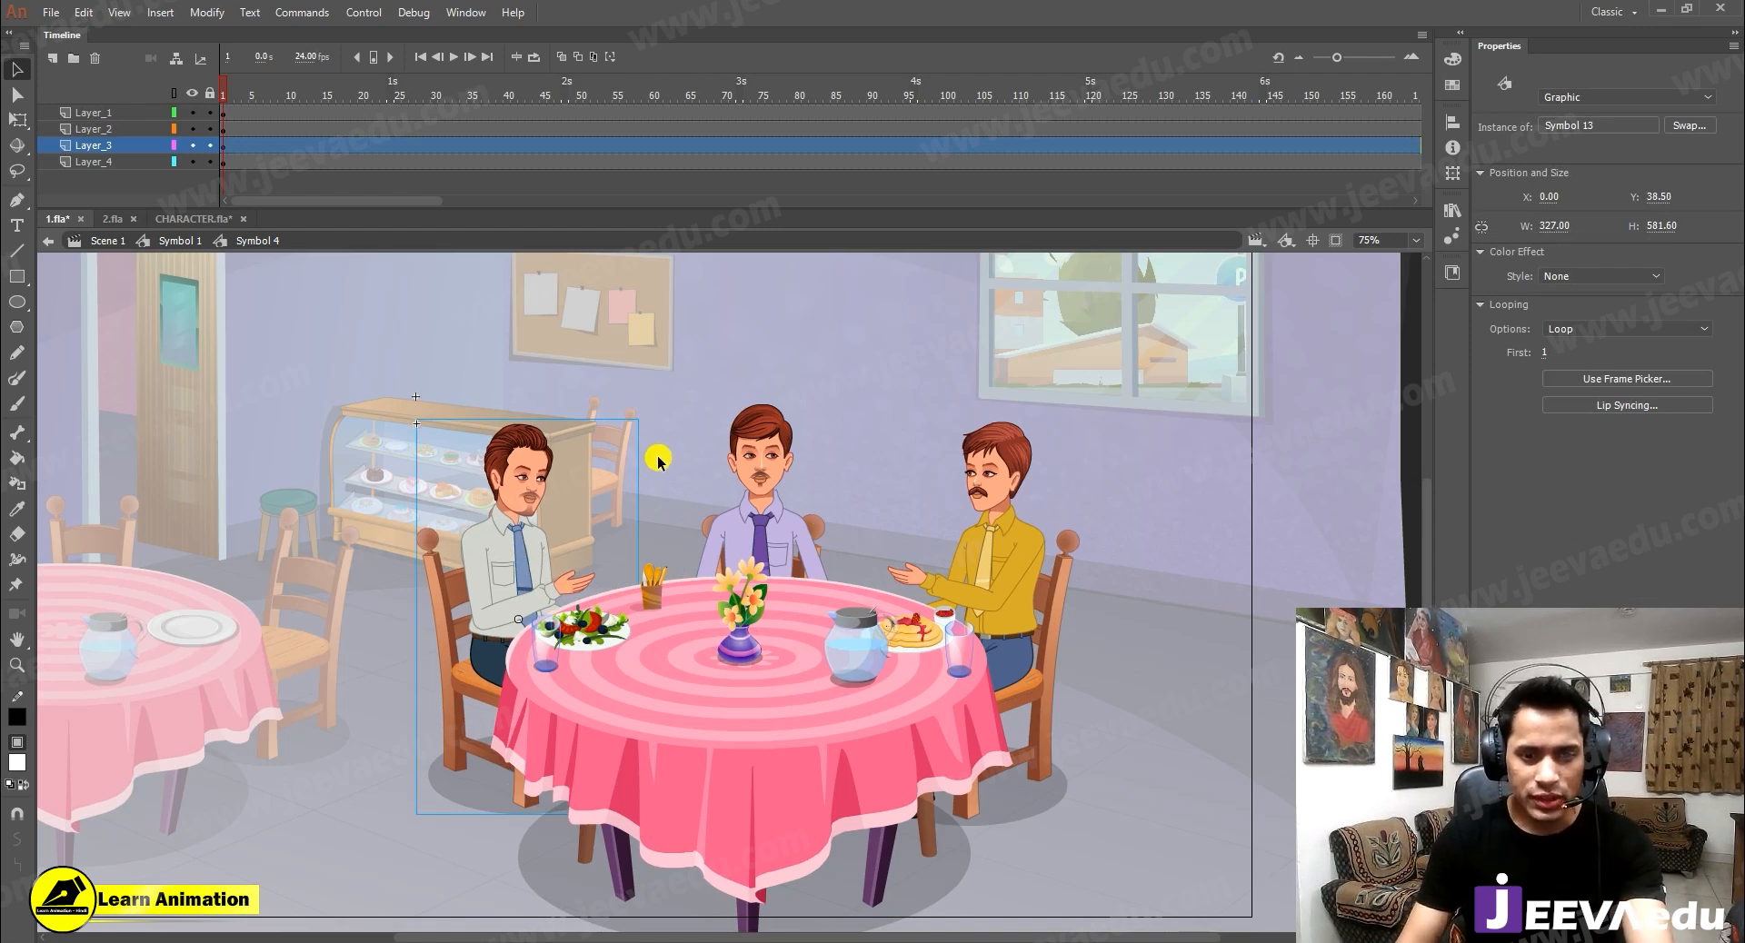
{"action": "left_click", "coordinate": [760, 469]}
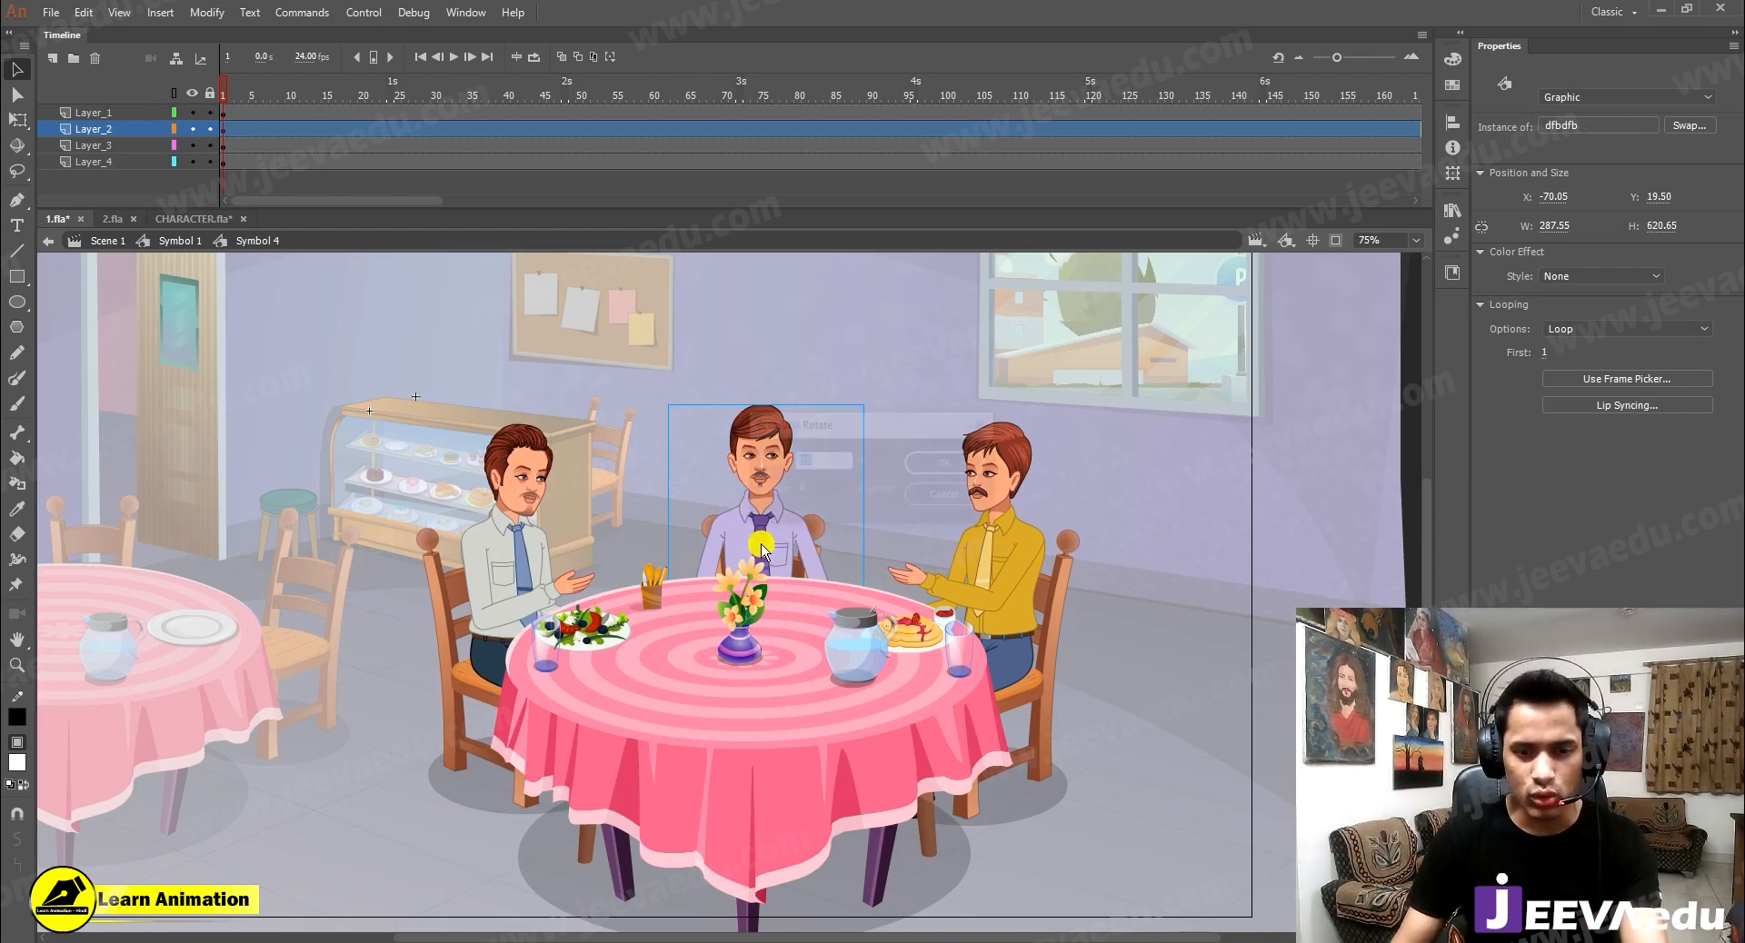
{"action": "key", "text": "ctrl+alt+s"}
{"action": "key", "text": "Return"}
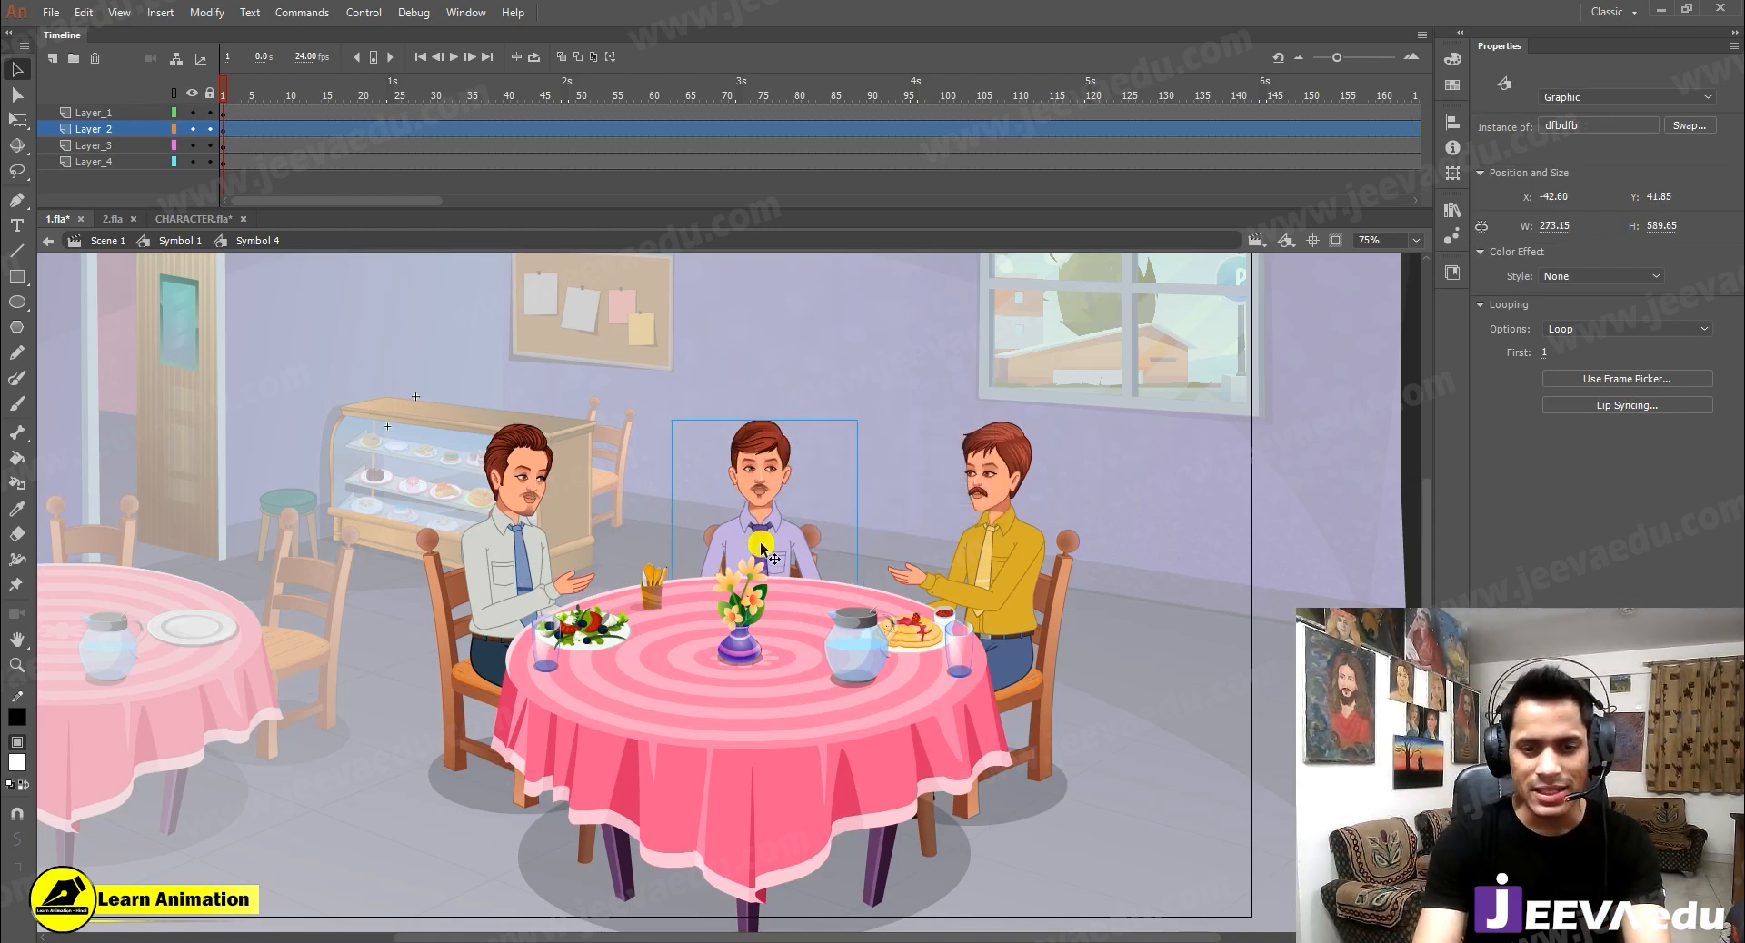
{"action": "key", "text": "shift+Up"}
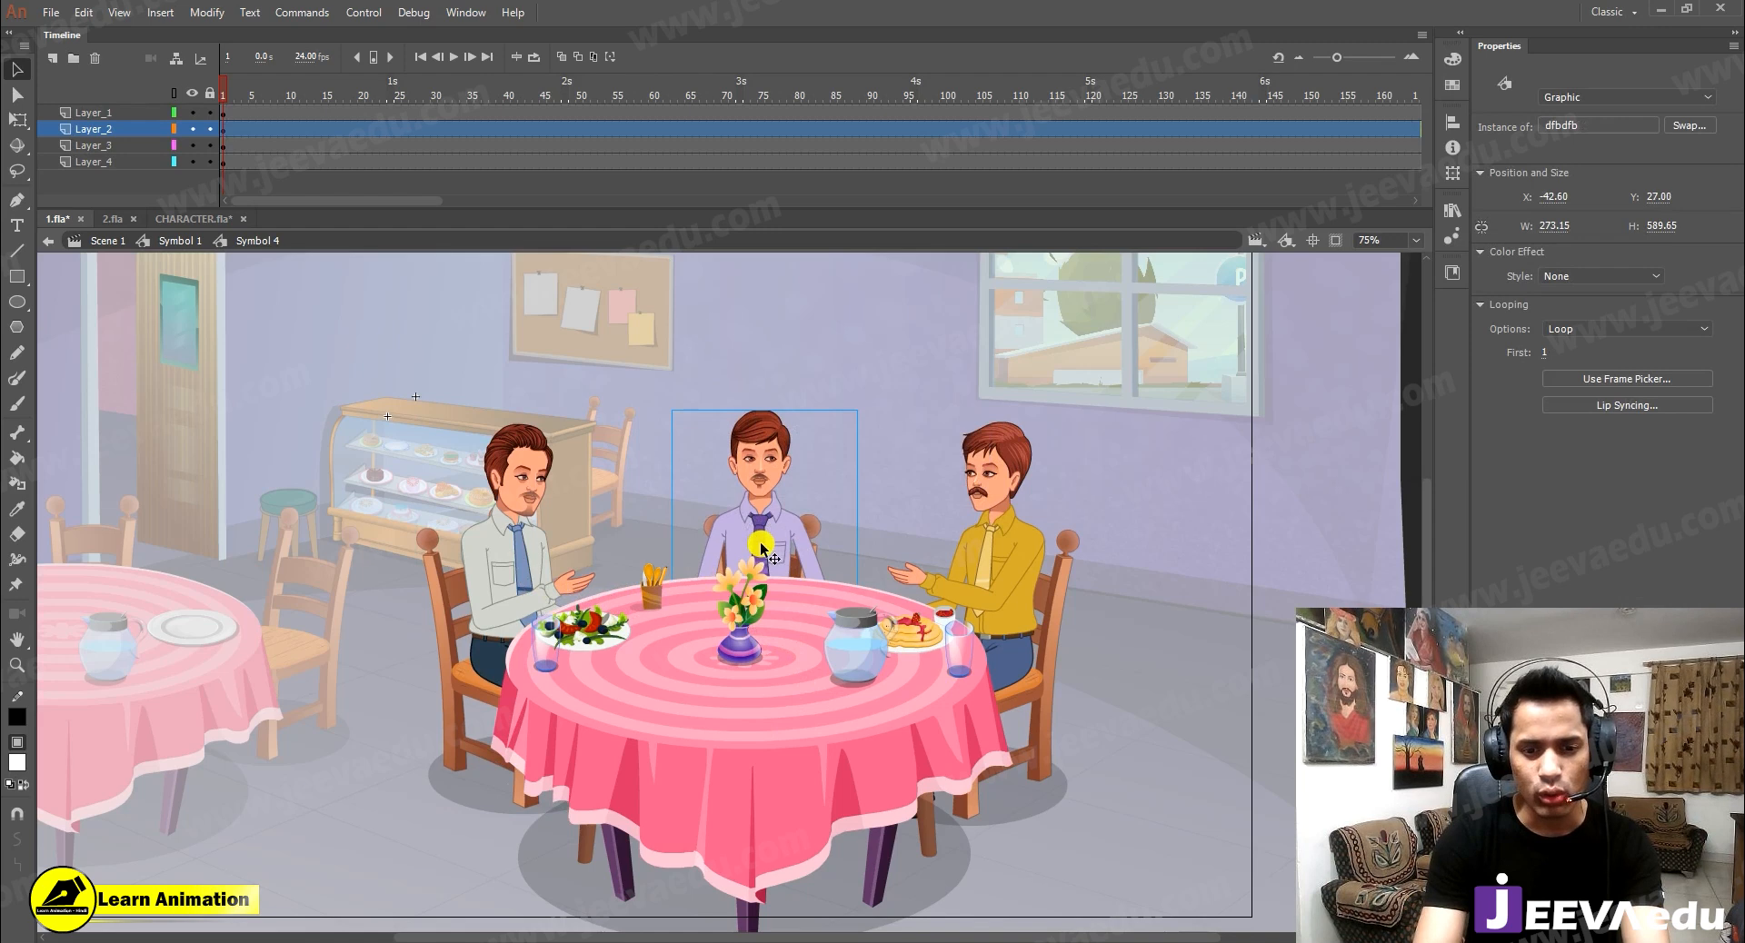
{"action": "key", "text": "shift+Up"}
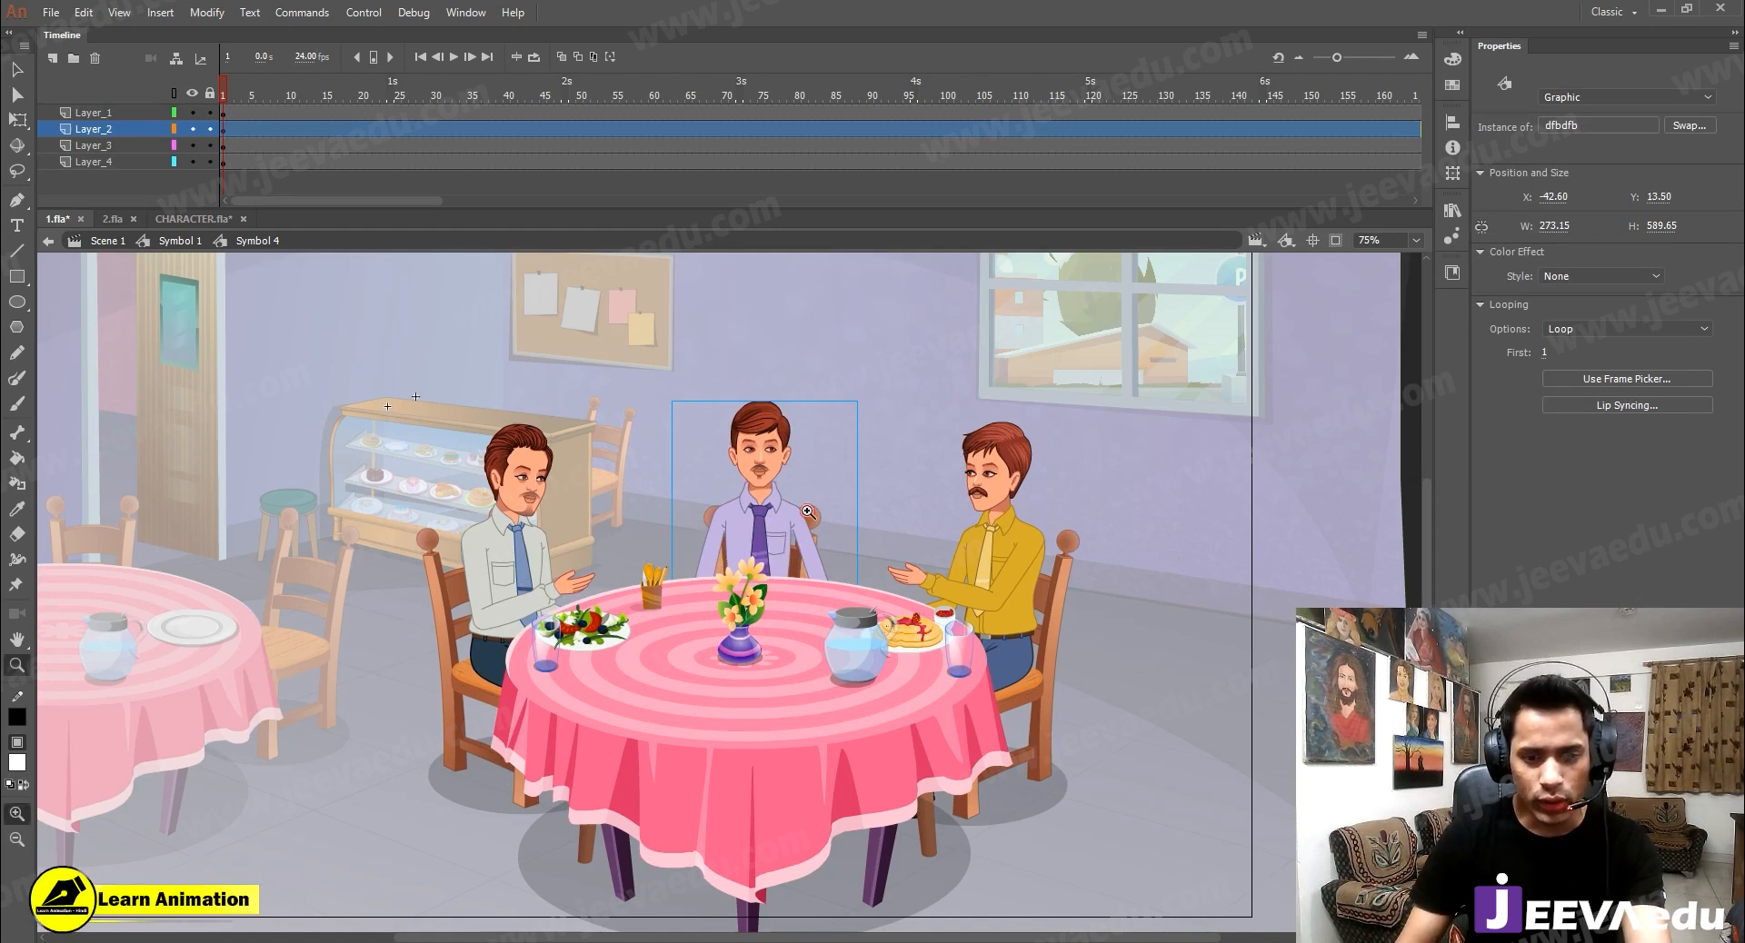
Apply another 95% scale to the front-facing man and adjust his height behind the table to Y 32.80
{"action": "left_click", "coordinate": [808, 511]}
{"action": "left_click_drag", "start_coordinate": [806, 604], "coordinate": [889, 599]}
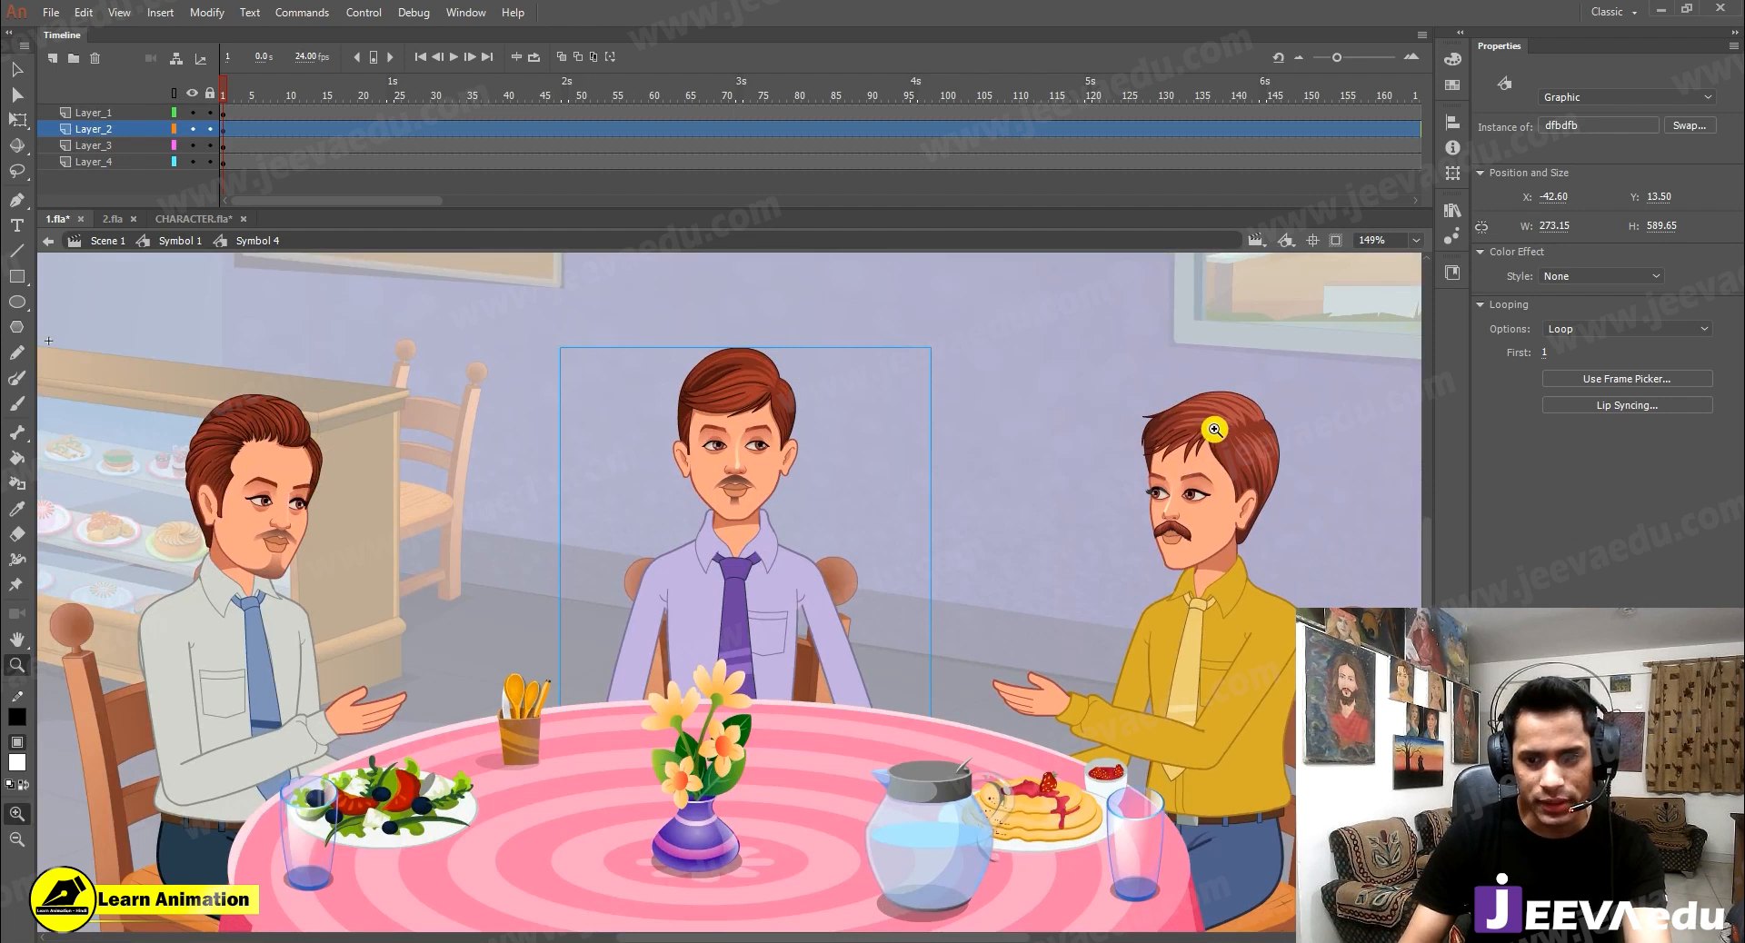
{"action": "key", "text": "v"}
{"action": "key", "text": "ctrl+alt+s"}
{"action": "type", "text": "8"}
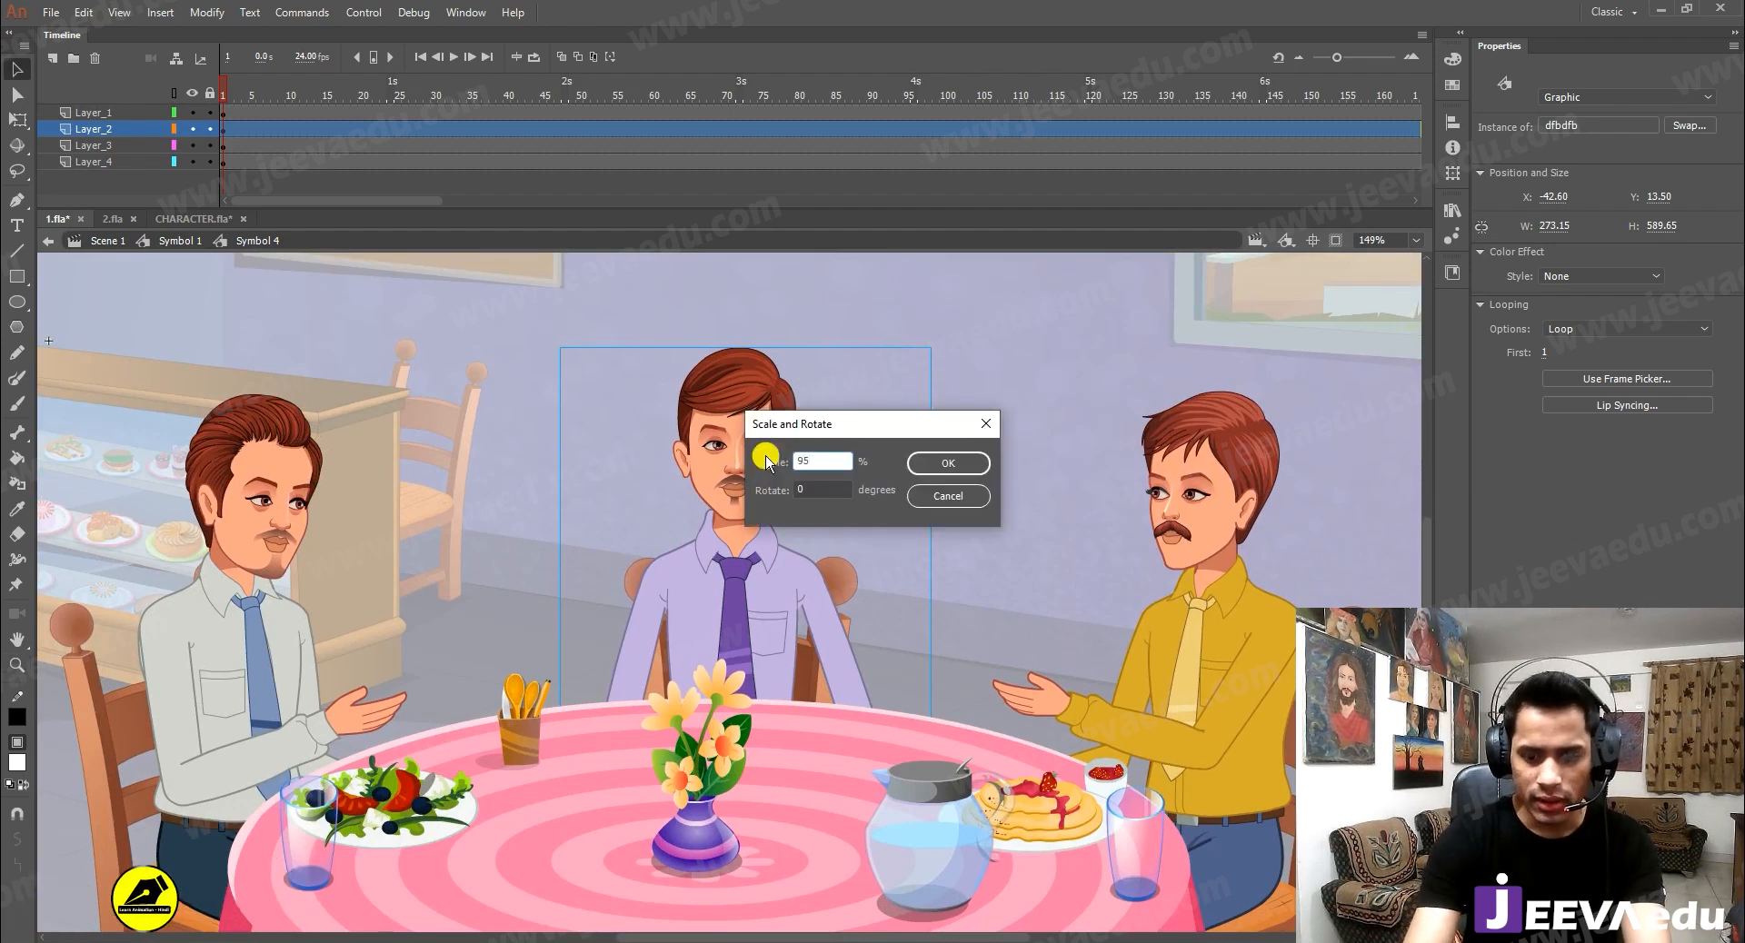
{"action": "key", "text": "Return"}
{"action": "key", "text": "shift+Up"}
{"action": "key", "text": "shift+Down"}
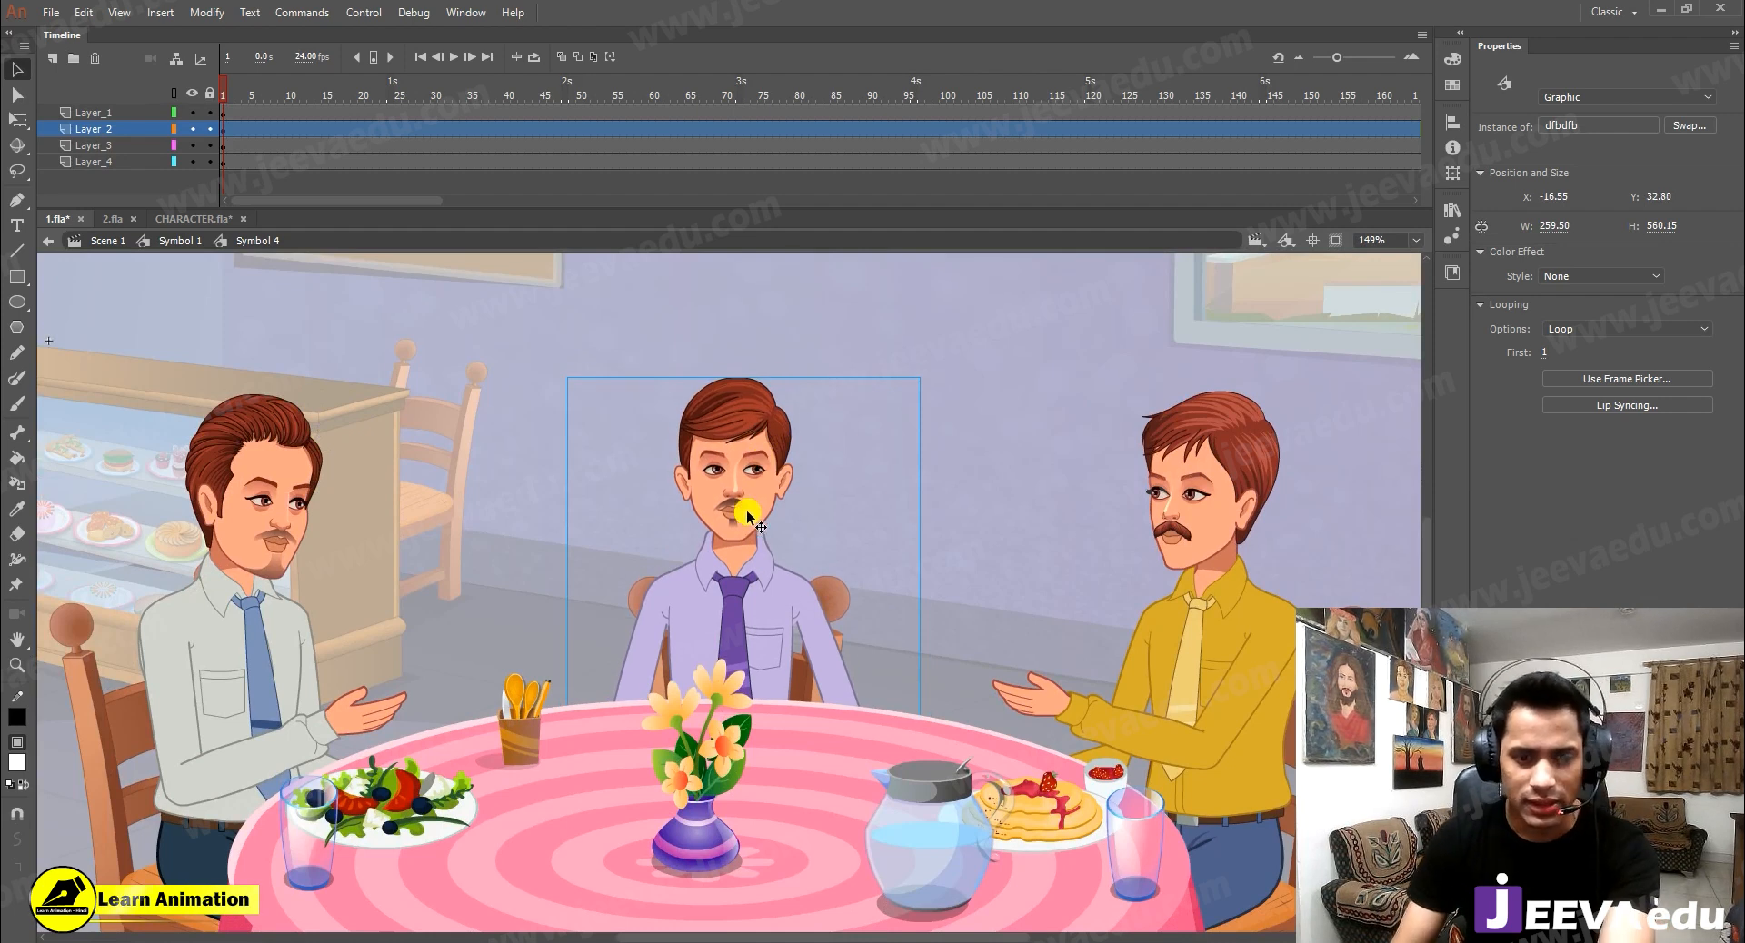
Compare the sizes and seating of the three men around the table, and briefly play the timeline
{"action": "key", "text": "z"}
{"action": "left_click", "coordinate": [763, 623], "text": "alt"}
{"action": "left_click", "coordinate": [768, 636]}
{"action": "left_click_drag", "start_coordinate": [768, 651], "coordinate": [836, 668]}
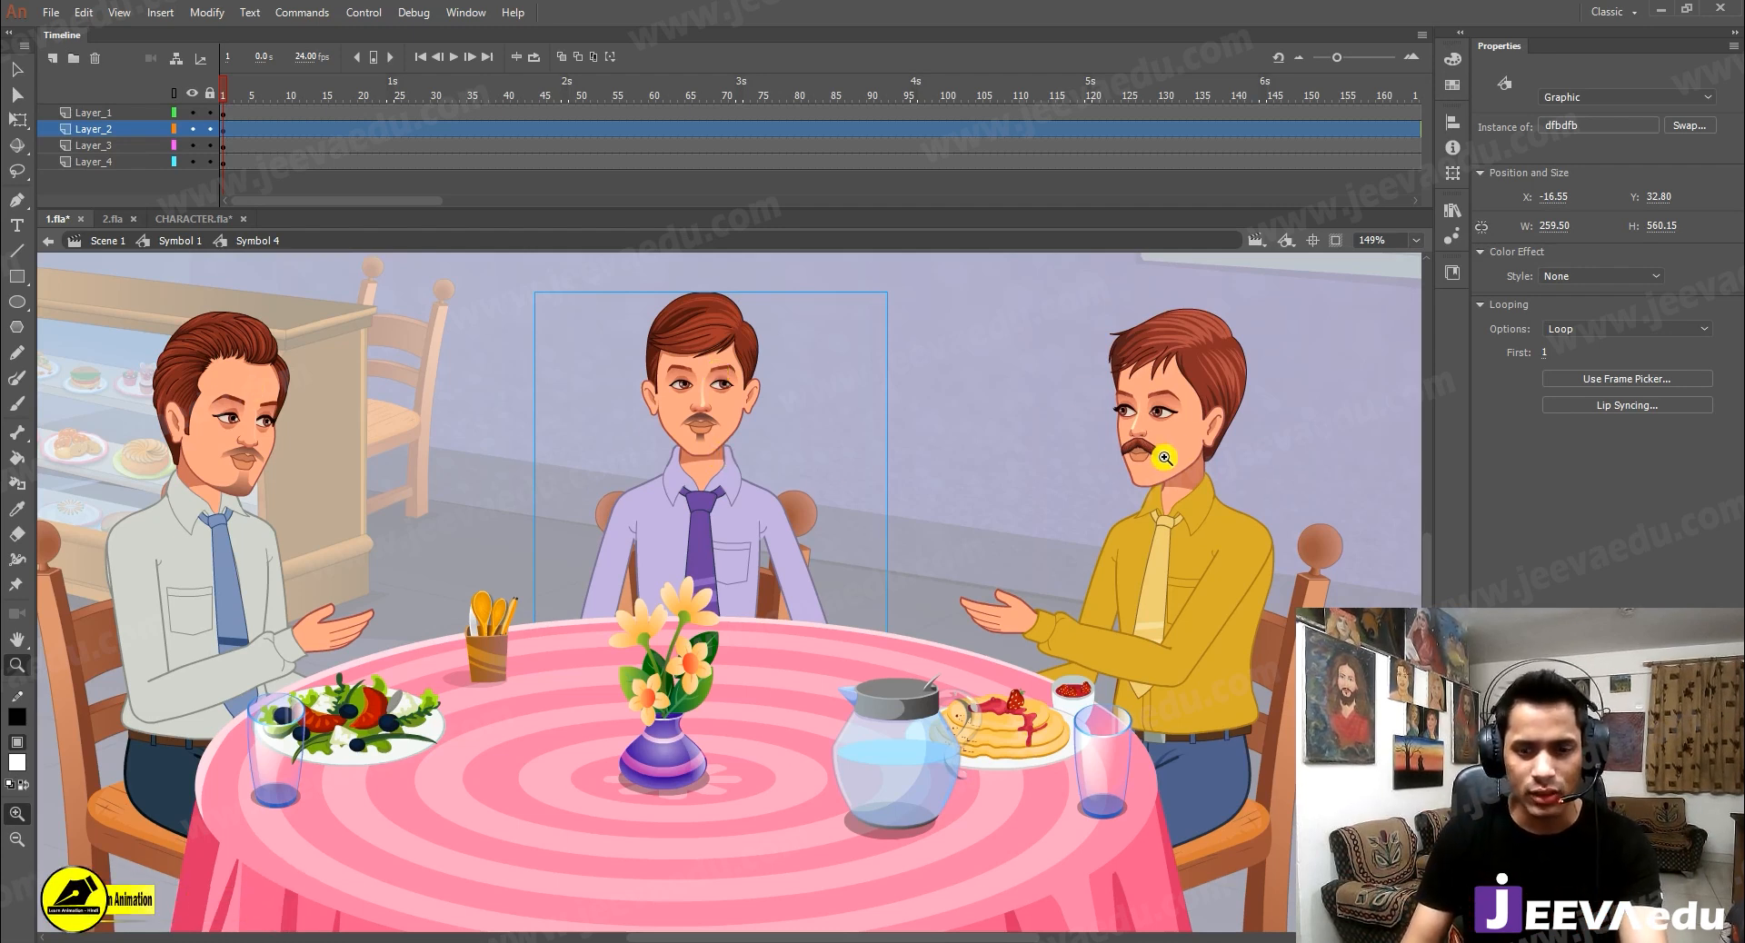
{"action": "left_click", "coordinate": [711, 549]}
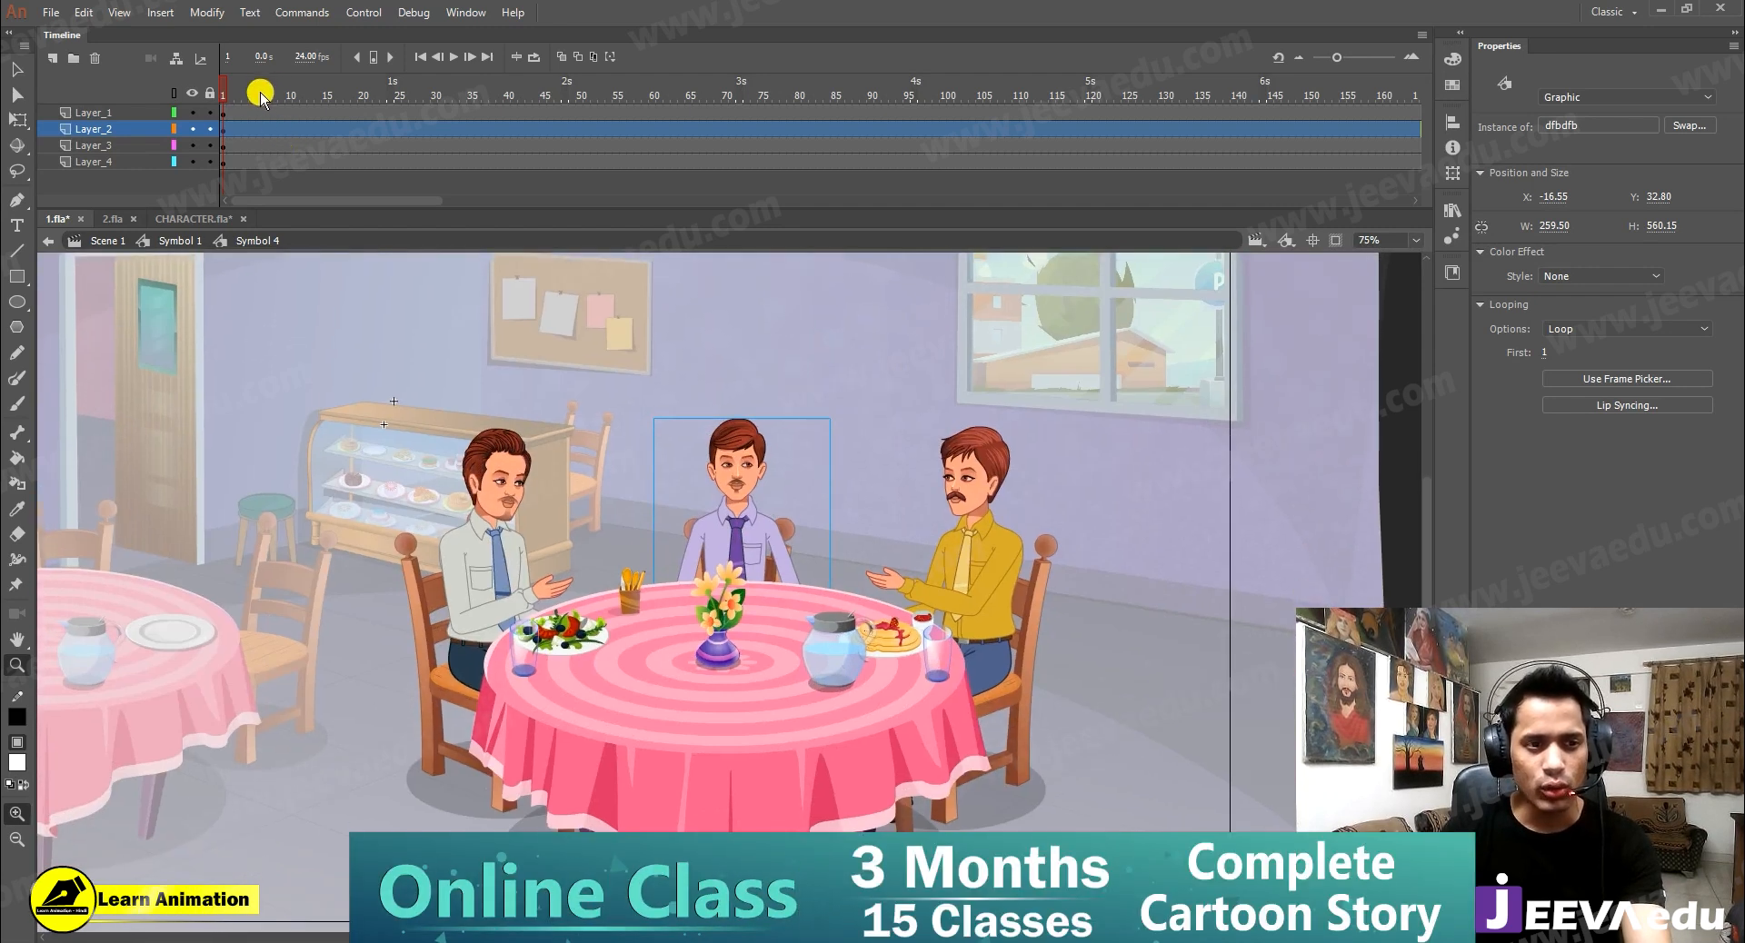
{"action": "key", "text": "Return"}
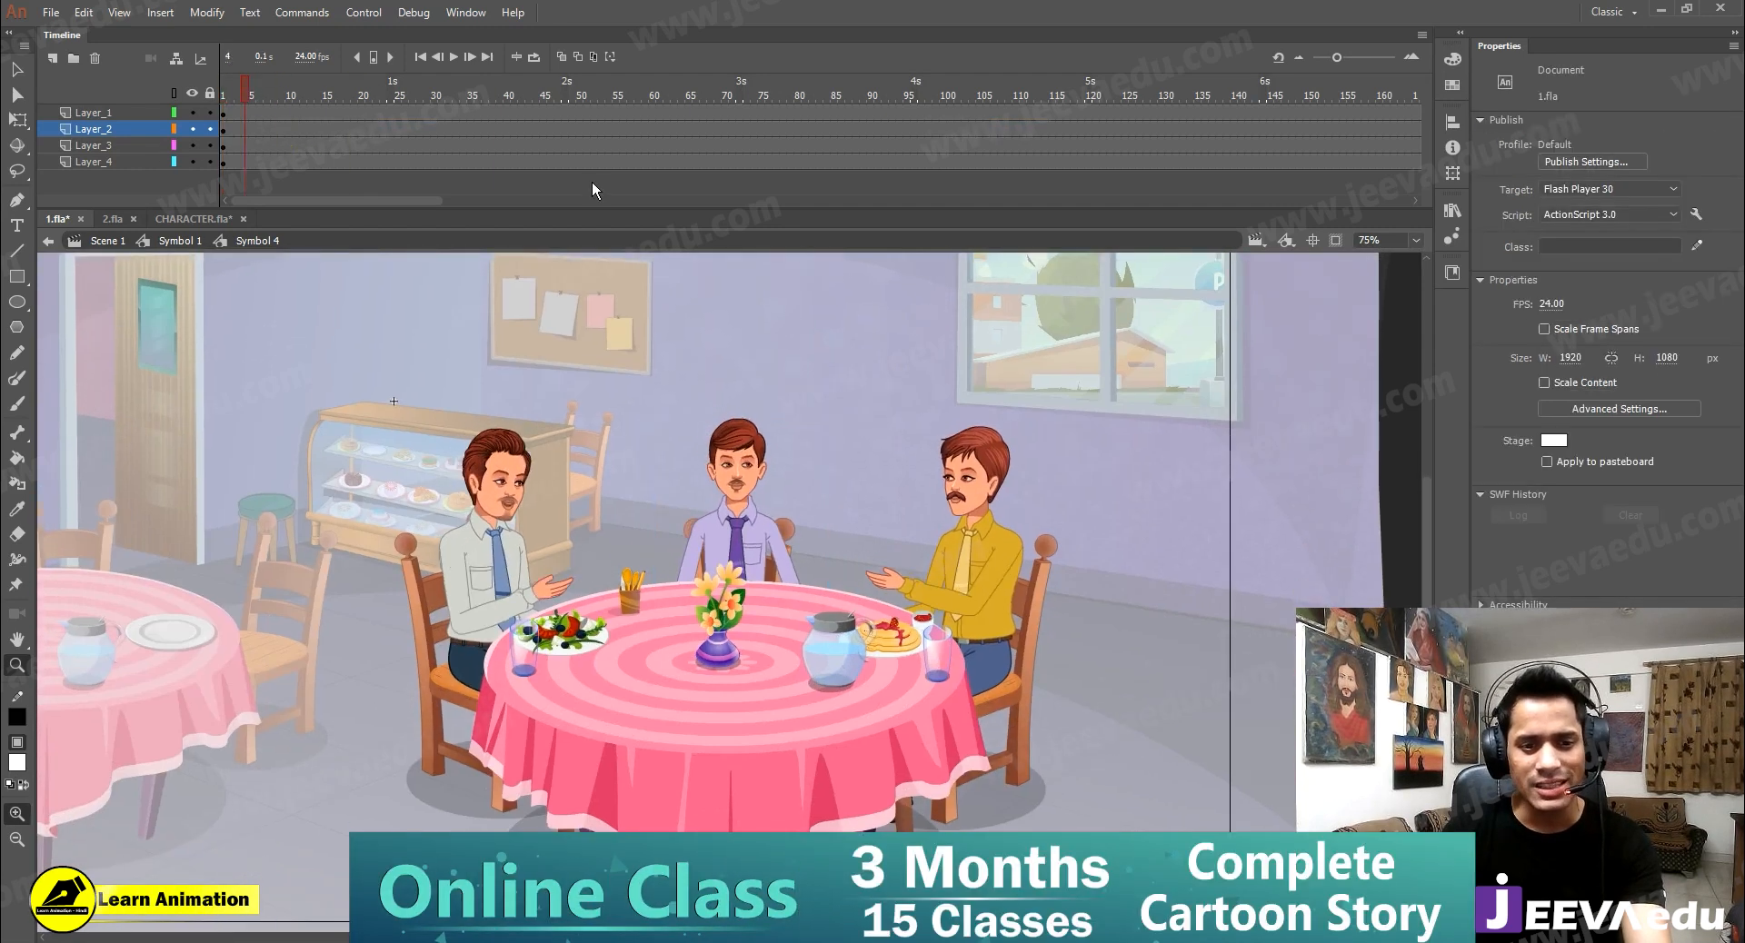
{"action": "key", "text": "Return"}
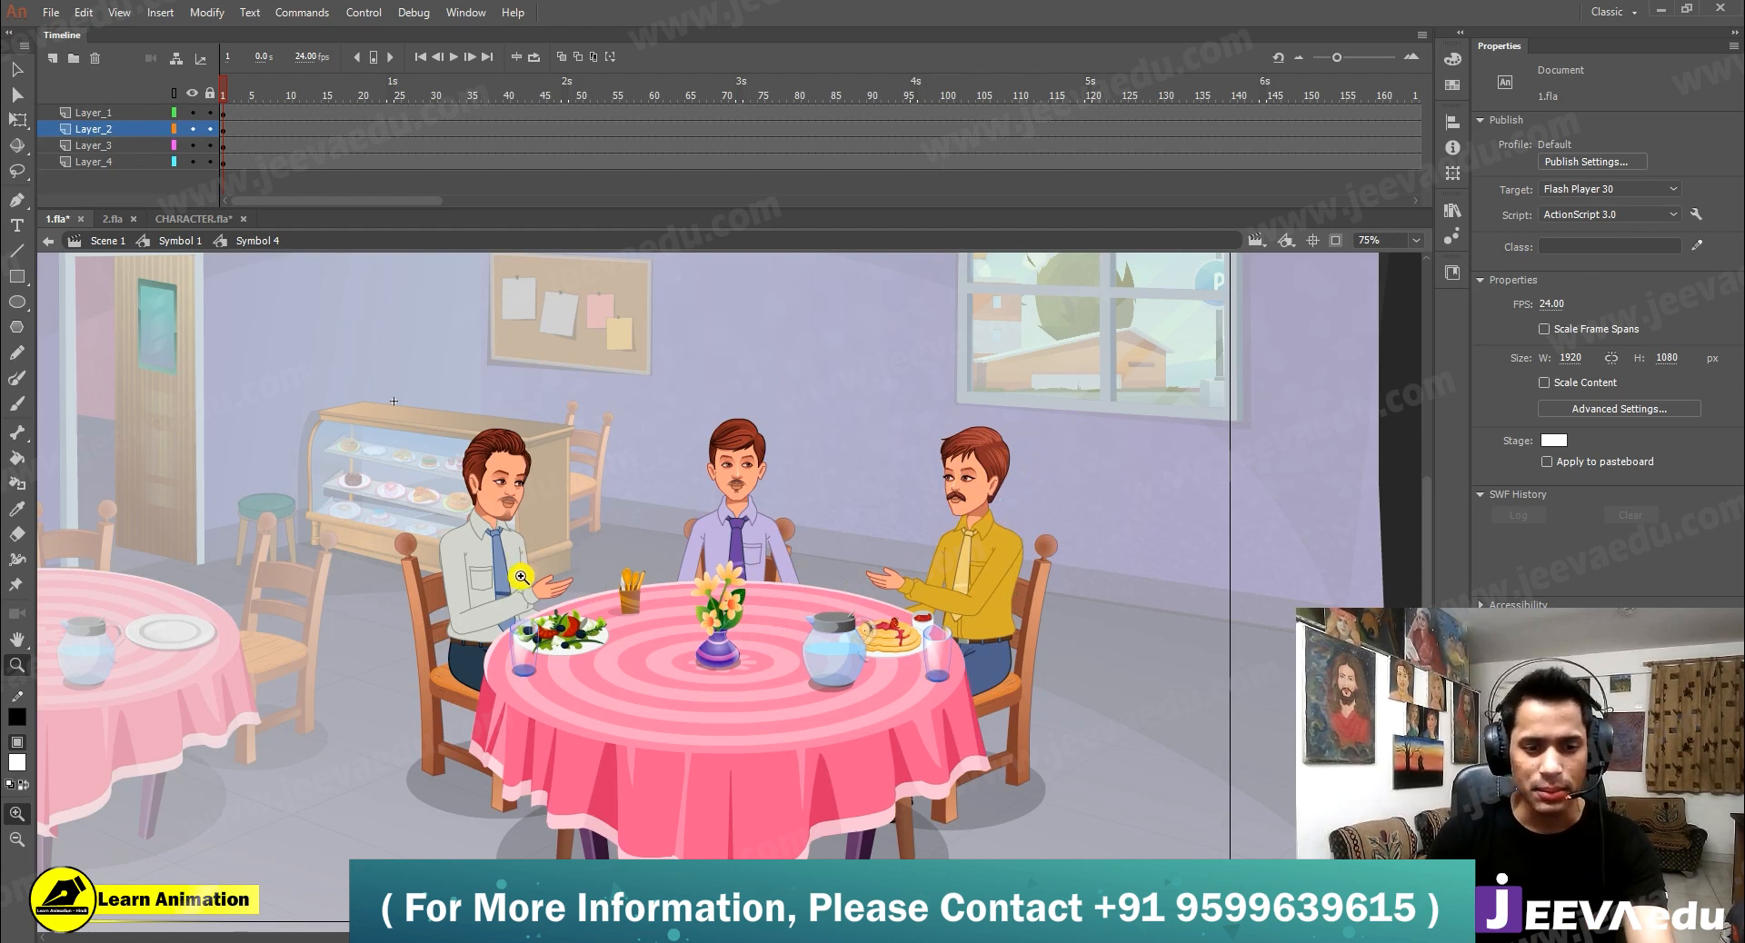
Return to Symbol 1 and play the restaurant scene with the content outside the stage clipped
{"action": "left_click", "coordinate": [654, 591], "text": "alt"}
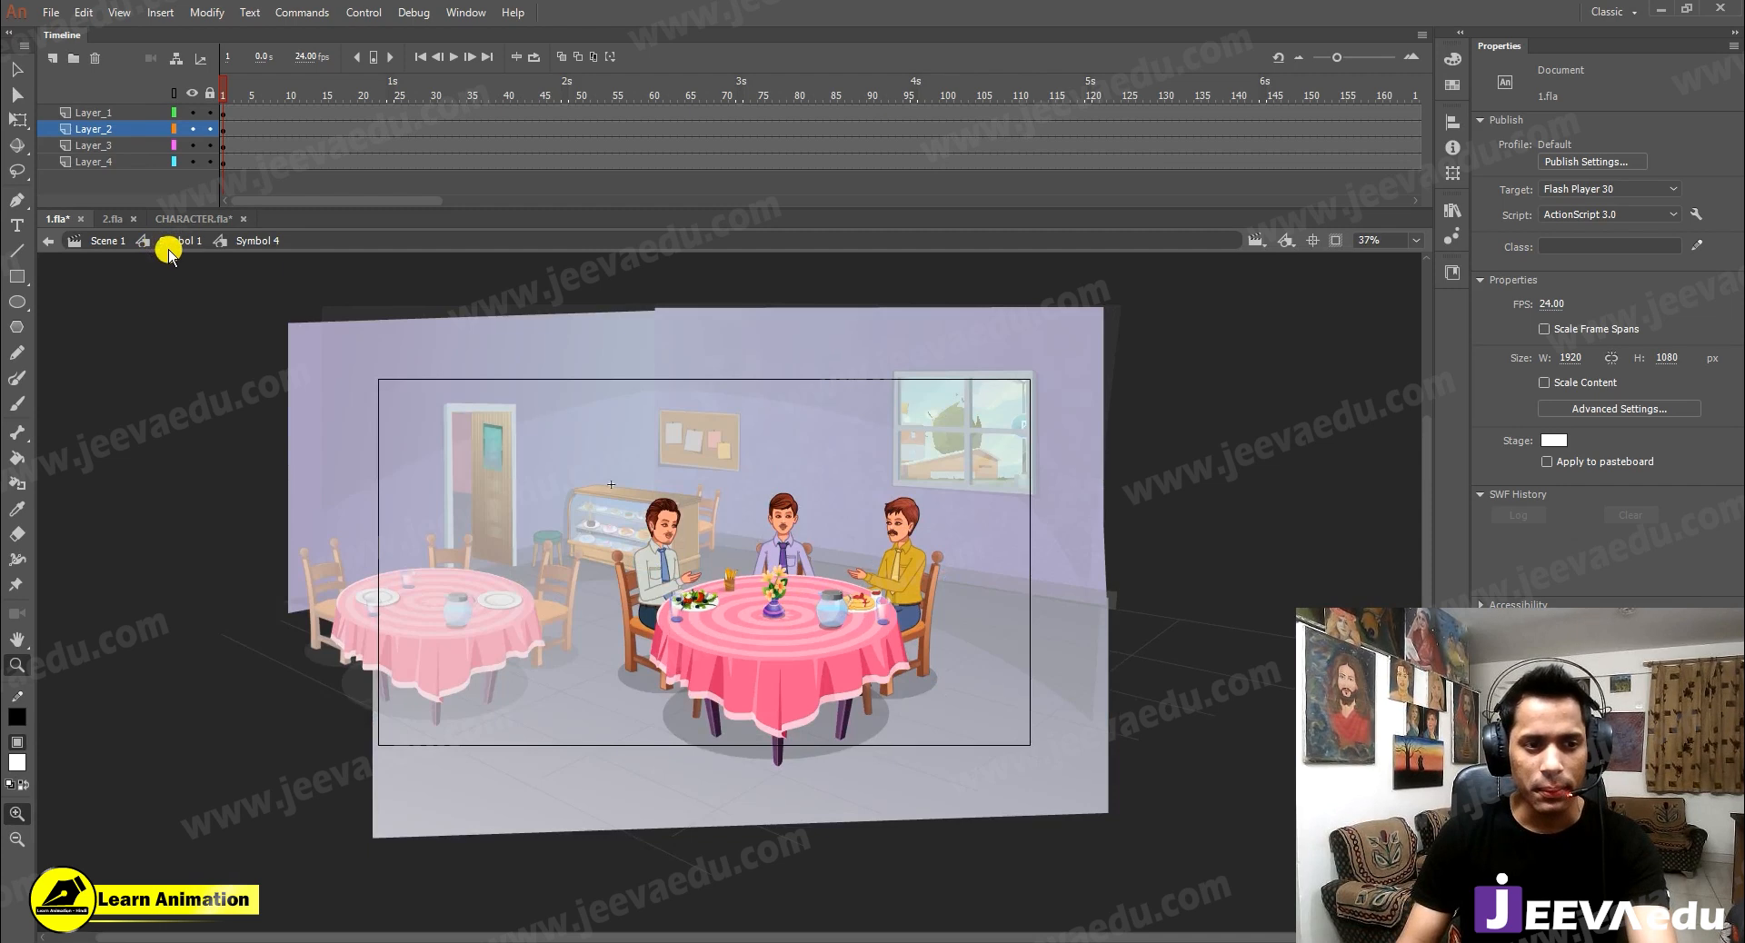
{"action": "left_click", "coordinate": [246, 92]}
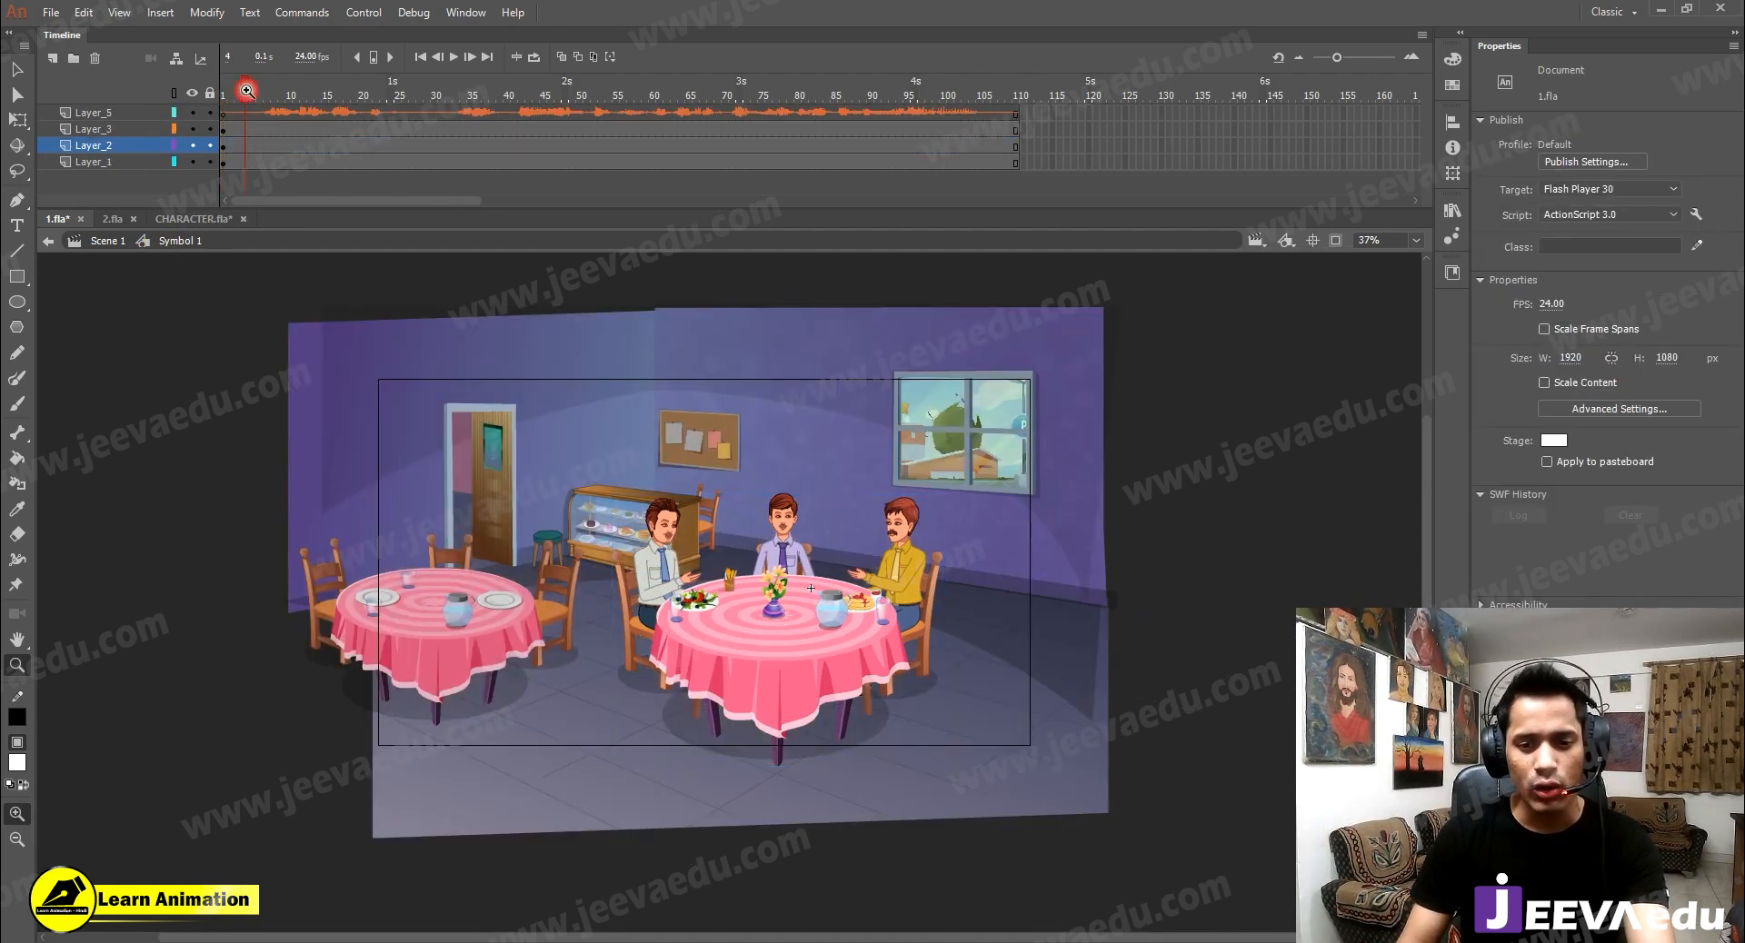
{"action": "left_click", "coordinate": [921, 565]}
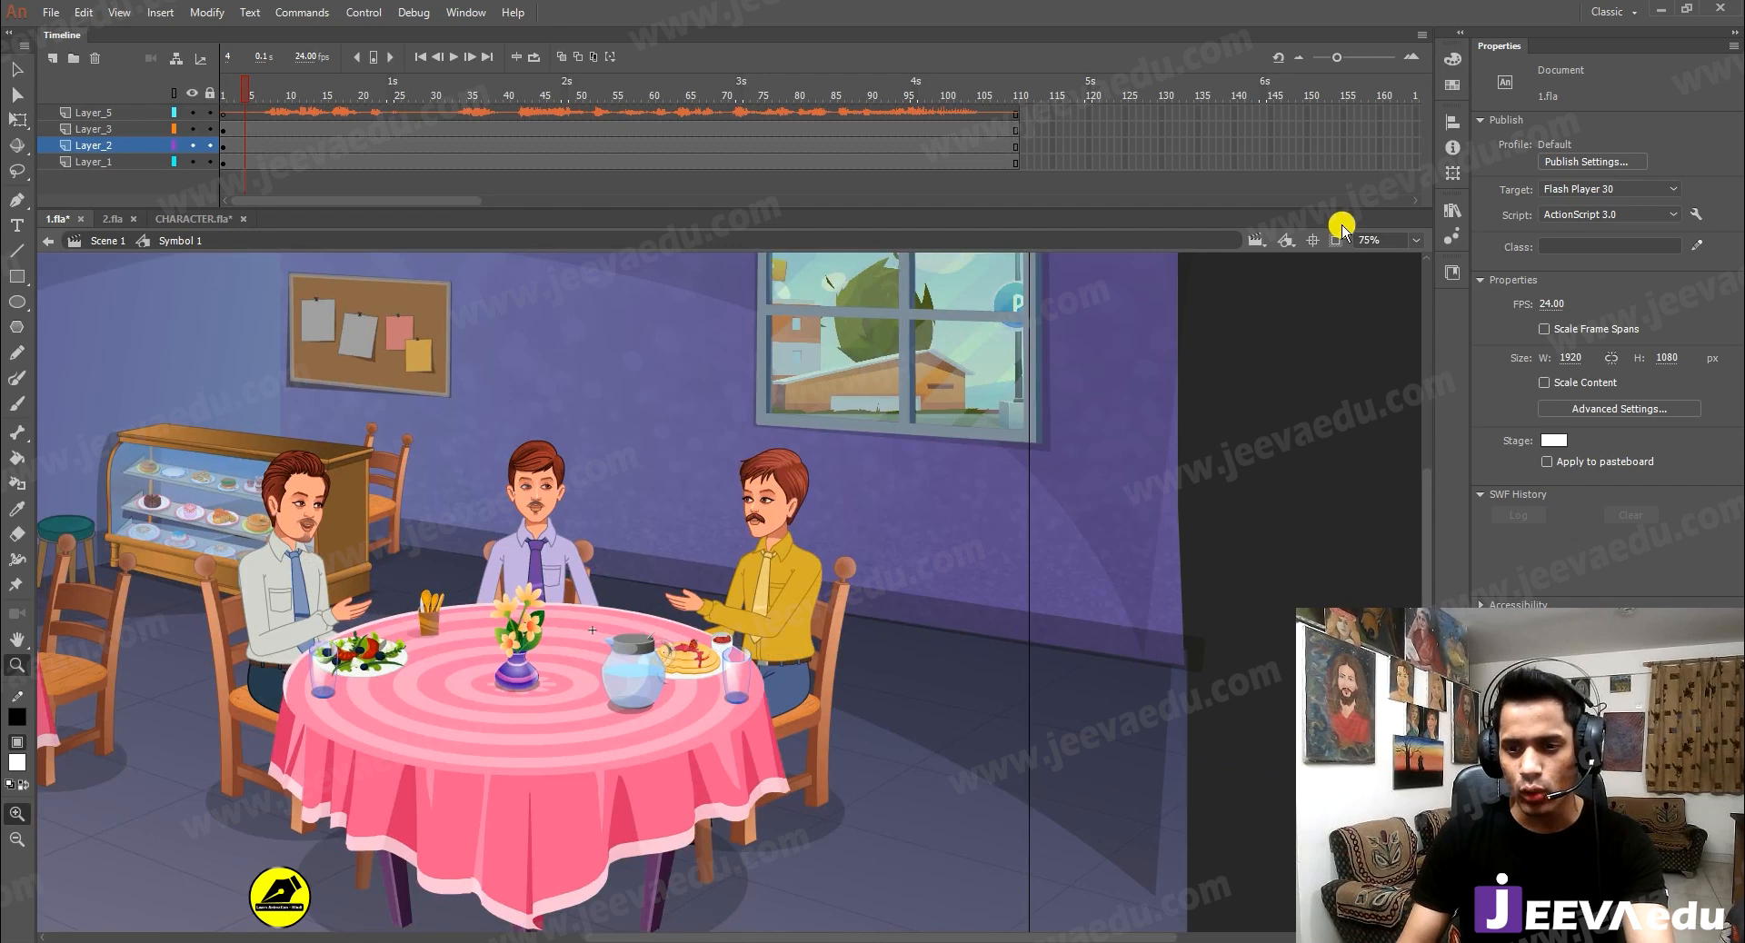
{"action": "left_click", "coordinate": [1336, 240]}
{"action": "key", "text": "ctrl+minus"}
{"action": "left_click_drag", "start_coordinate": [698, 660], "coordinate": [799, 643]}
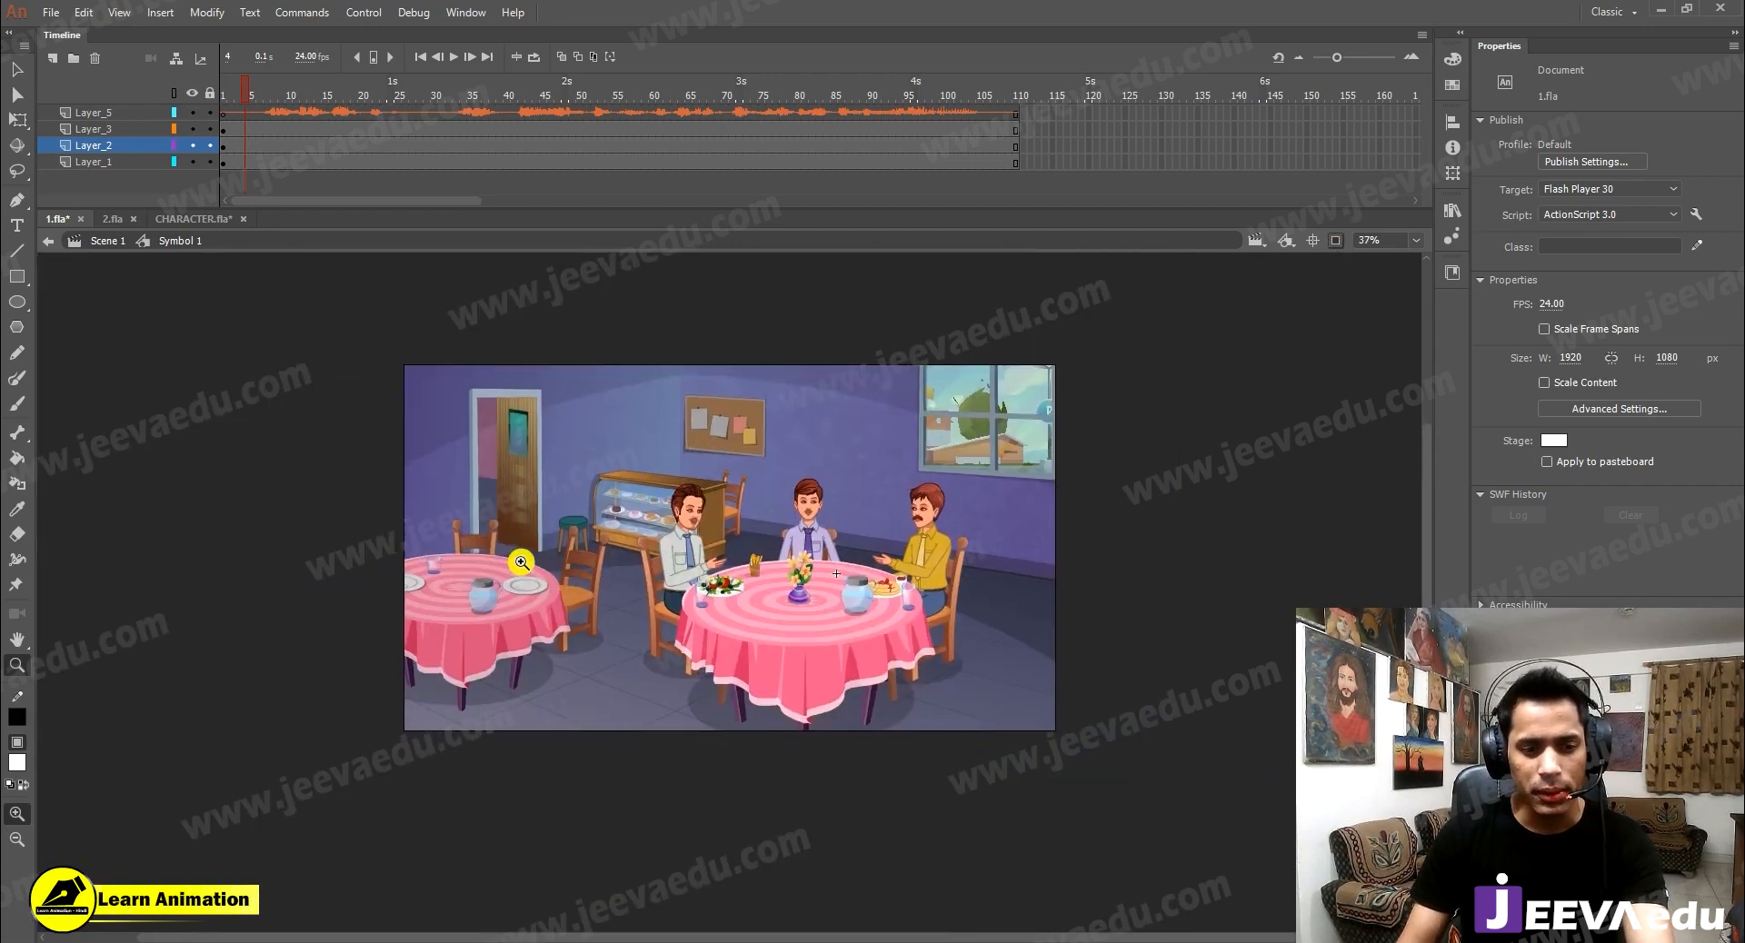
{"action": "key", "text": "Return"}
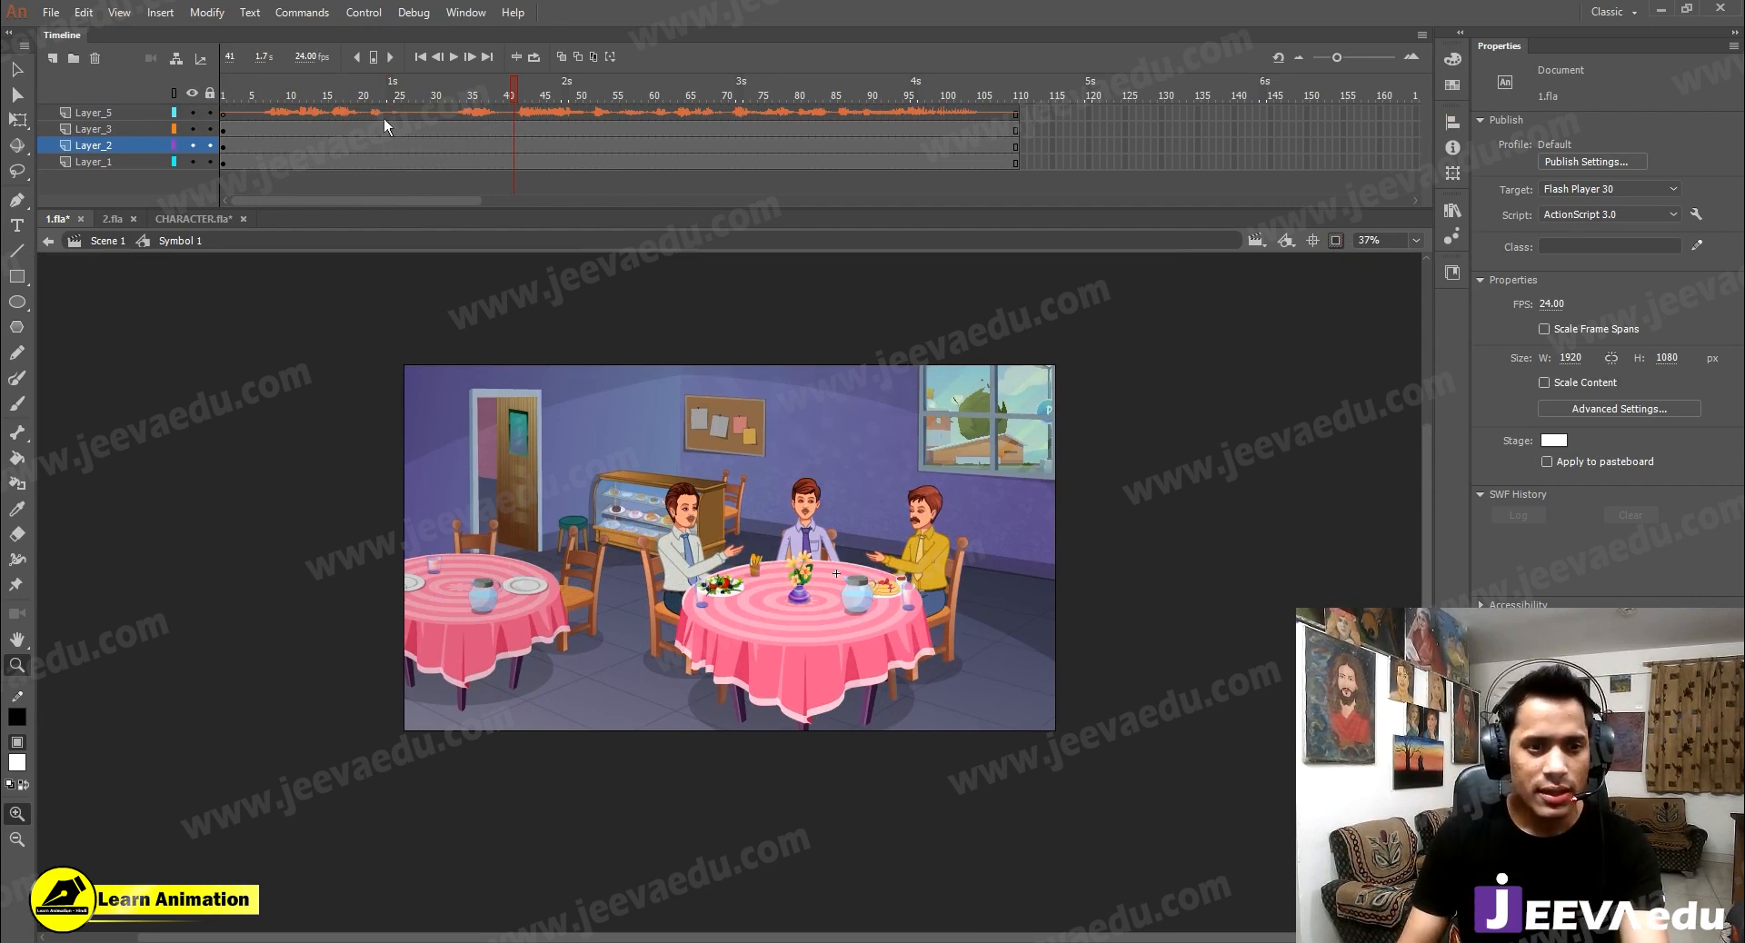
Play through the opening dialogue and insert keyframes on Layer_1, Layer_2 and Layer_3 at frame 54
{"action": "left_click", "coordinate": [411, 128]}
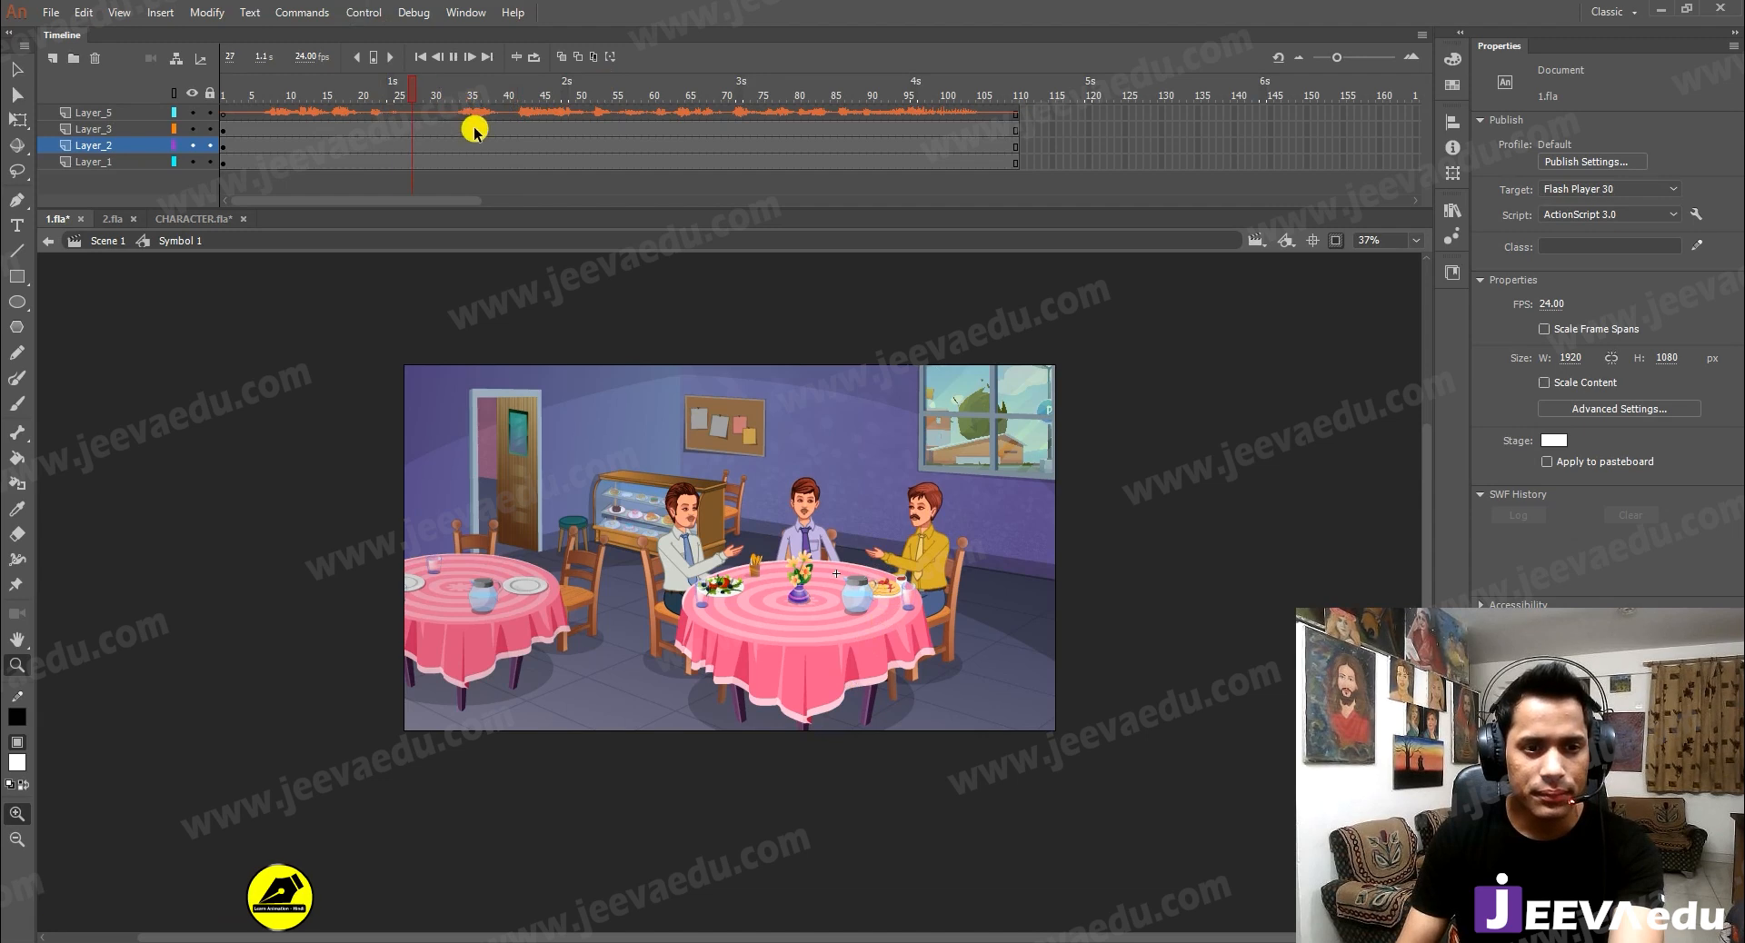
{"action": "left_click_drag", "start_coordinate": [582, 95], "coordinate": [609, 165]}
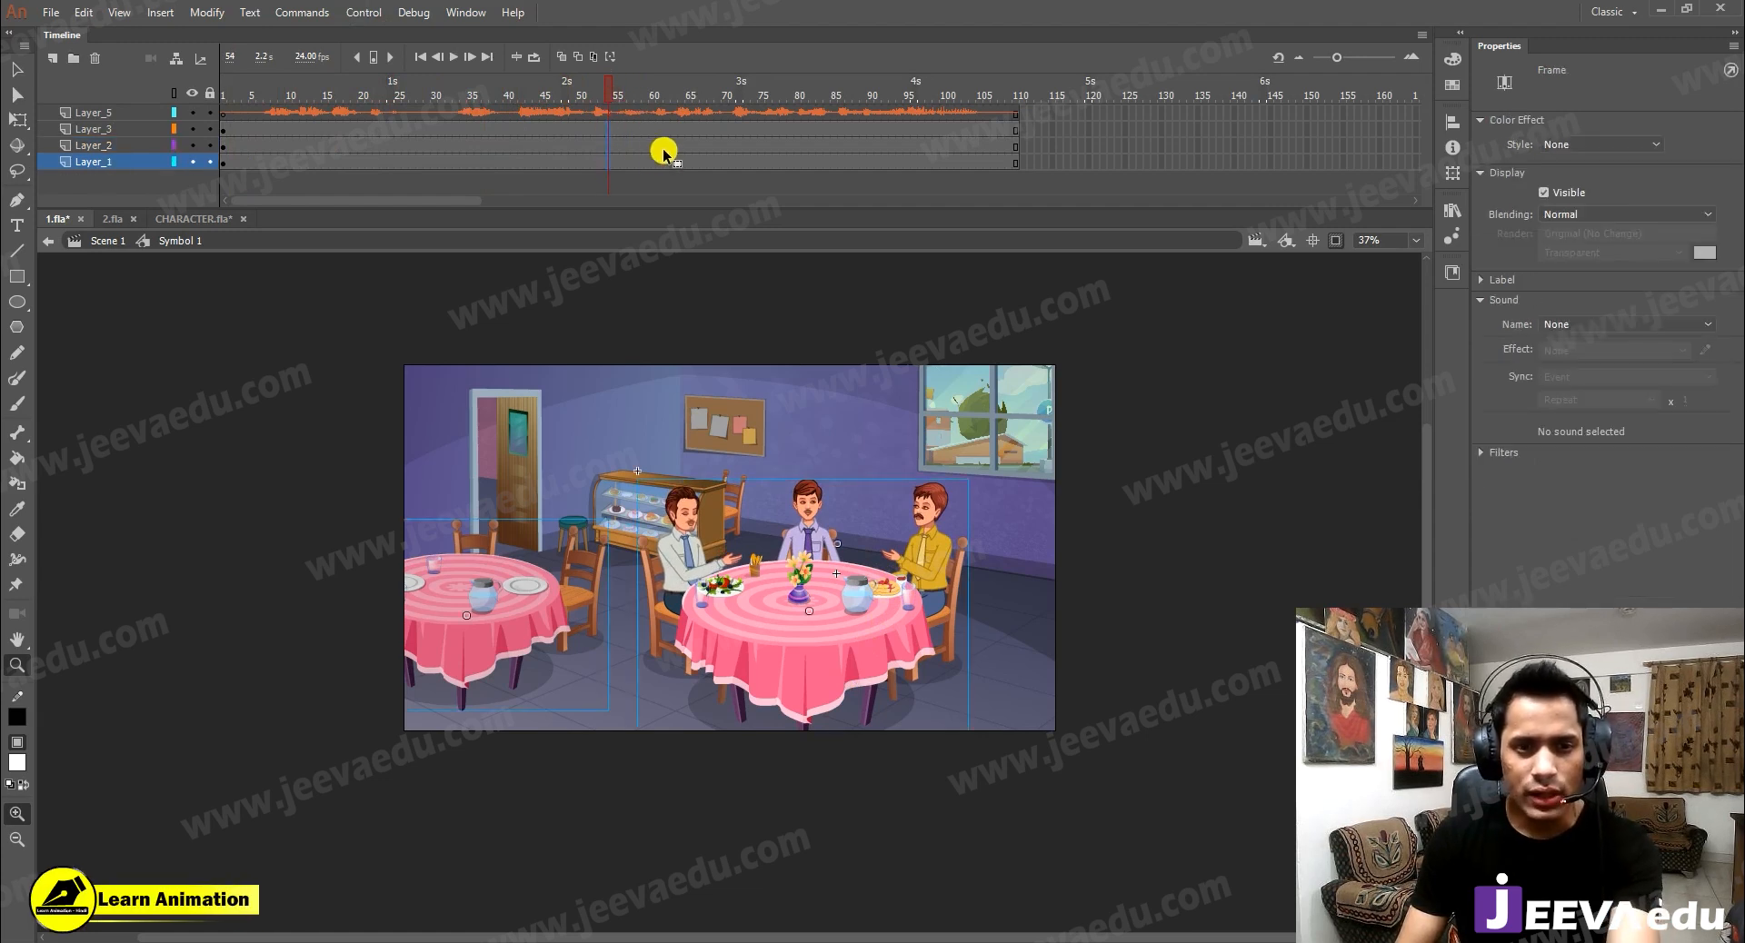
{"action": "key", "text": "F6"}
Replay the dialogue audio and insert keyframes on Layer_1, Layer_2 and Layer_3 at frame 84
{"action": "left_click", "coordinate": [650, 95]}
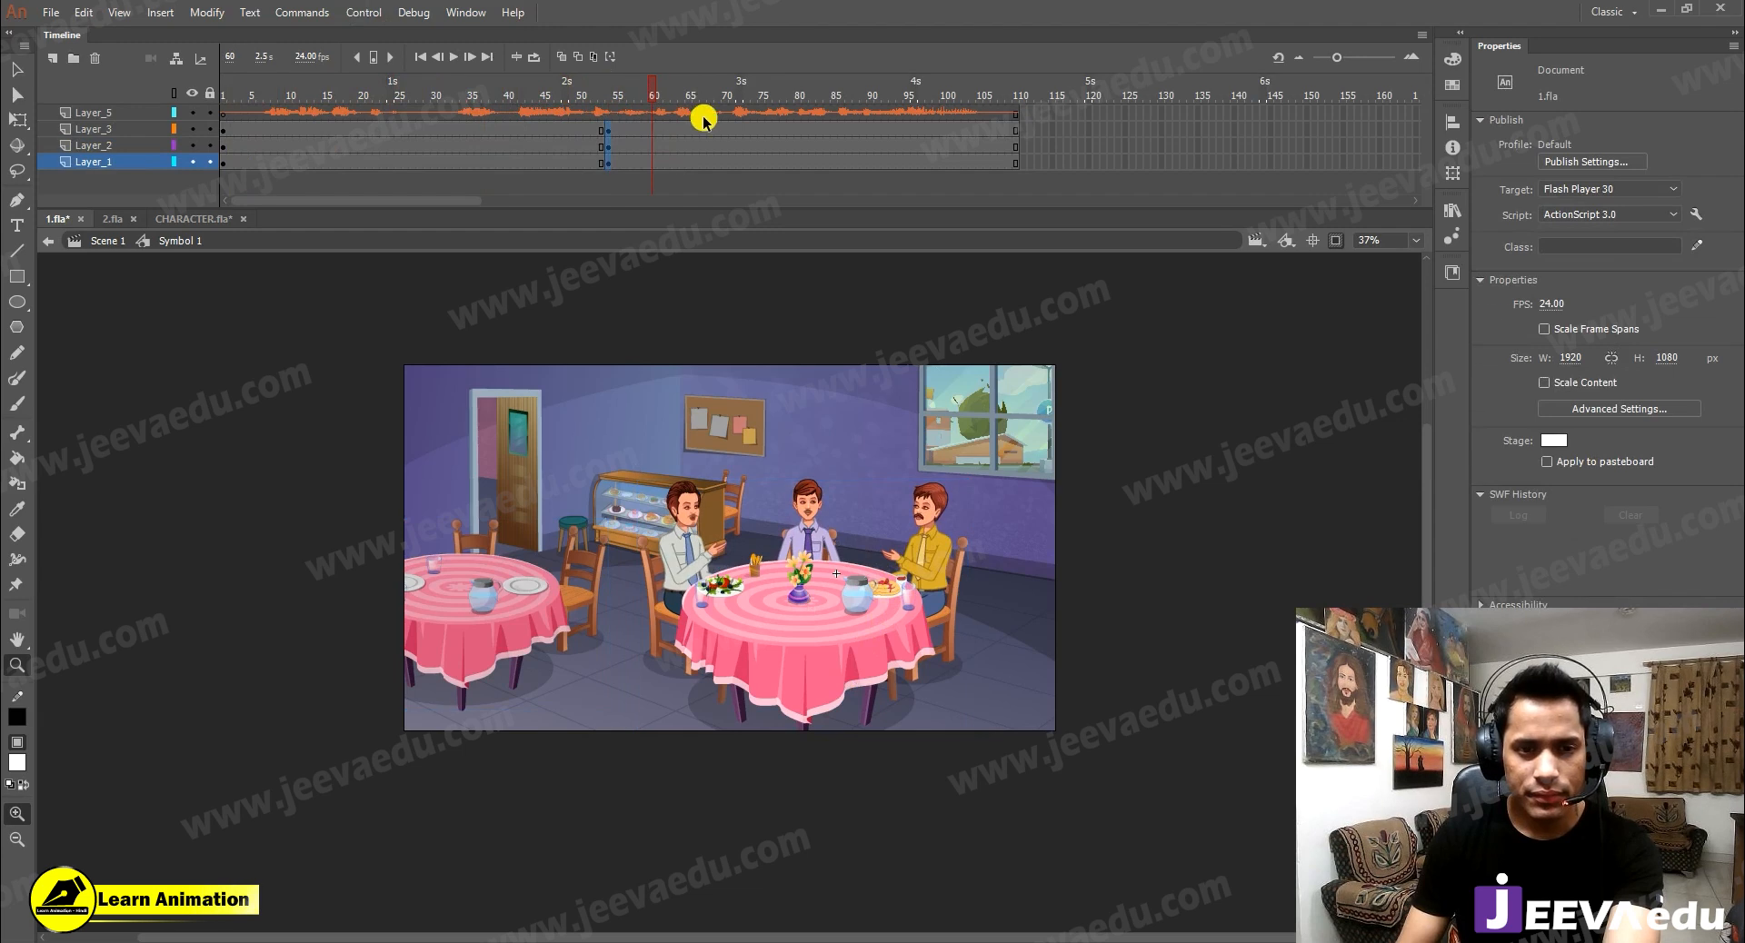
{"action": "left_click", "coordinate": [848, 162]}
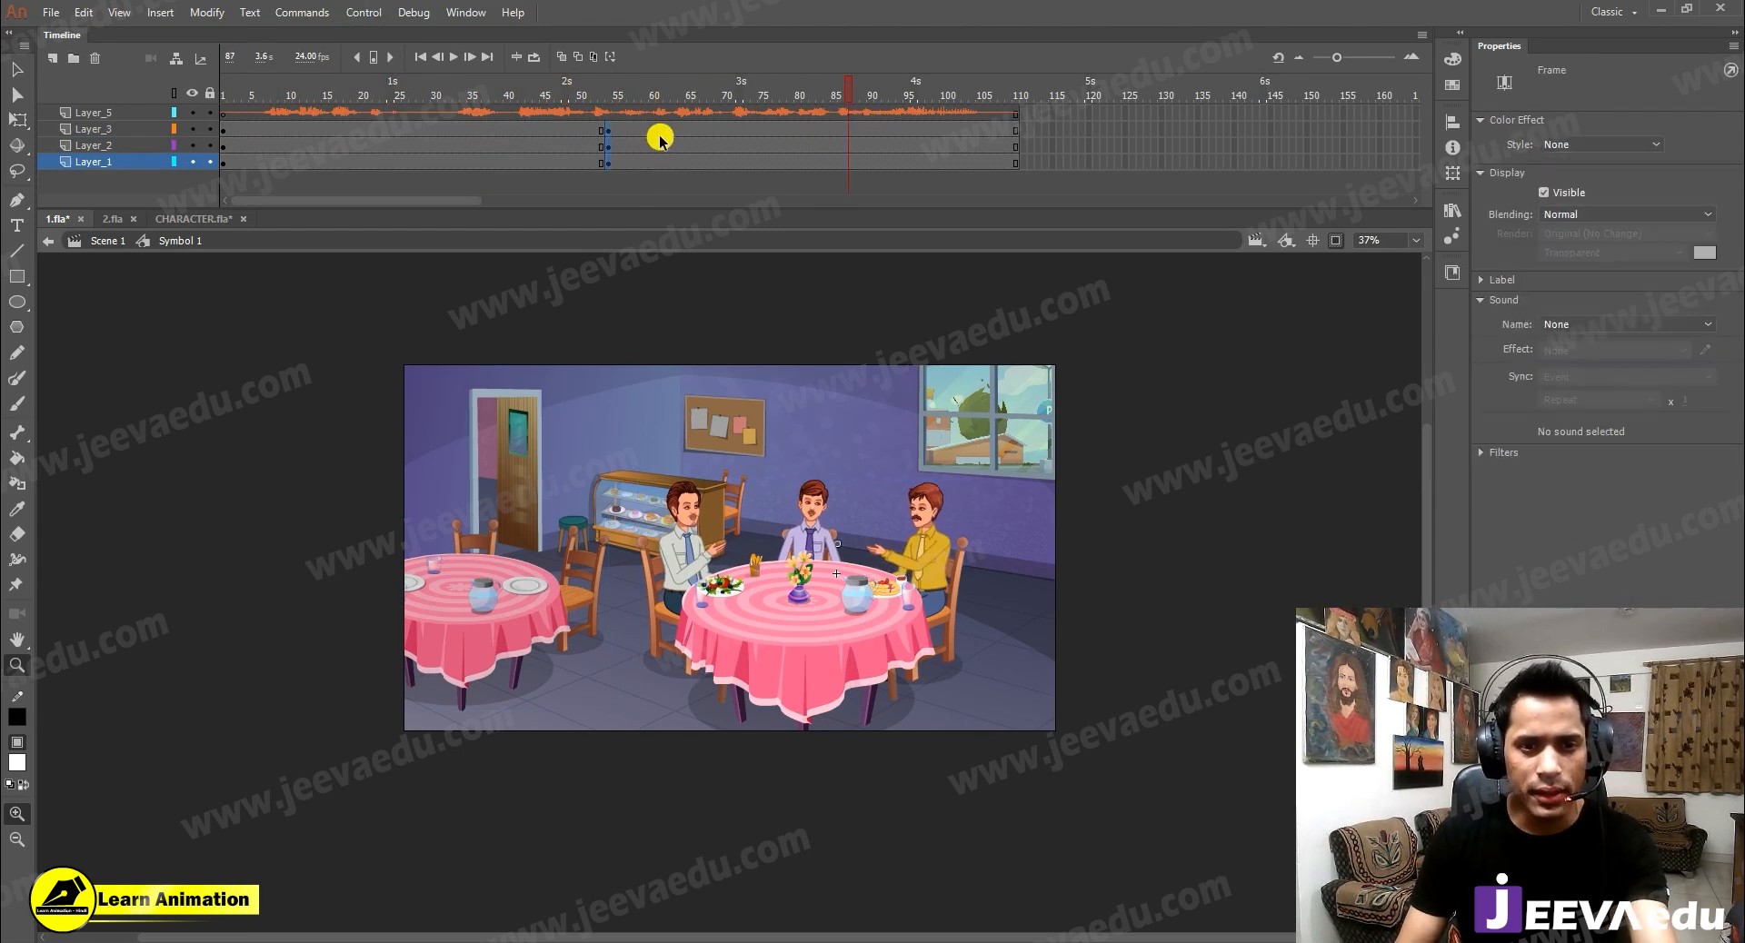
{"action": "left_click", "coordinate": [248, 97]}
{"action": "key", "text": "Return"}
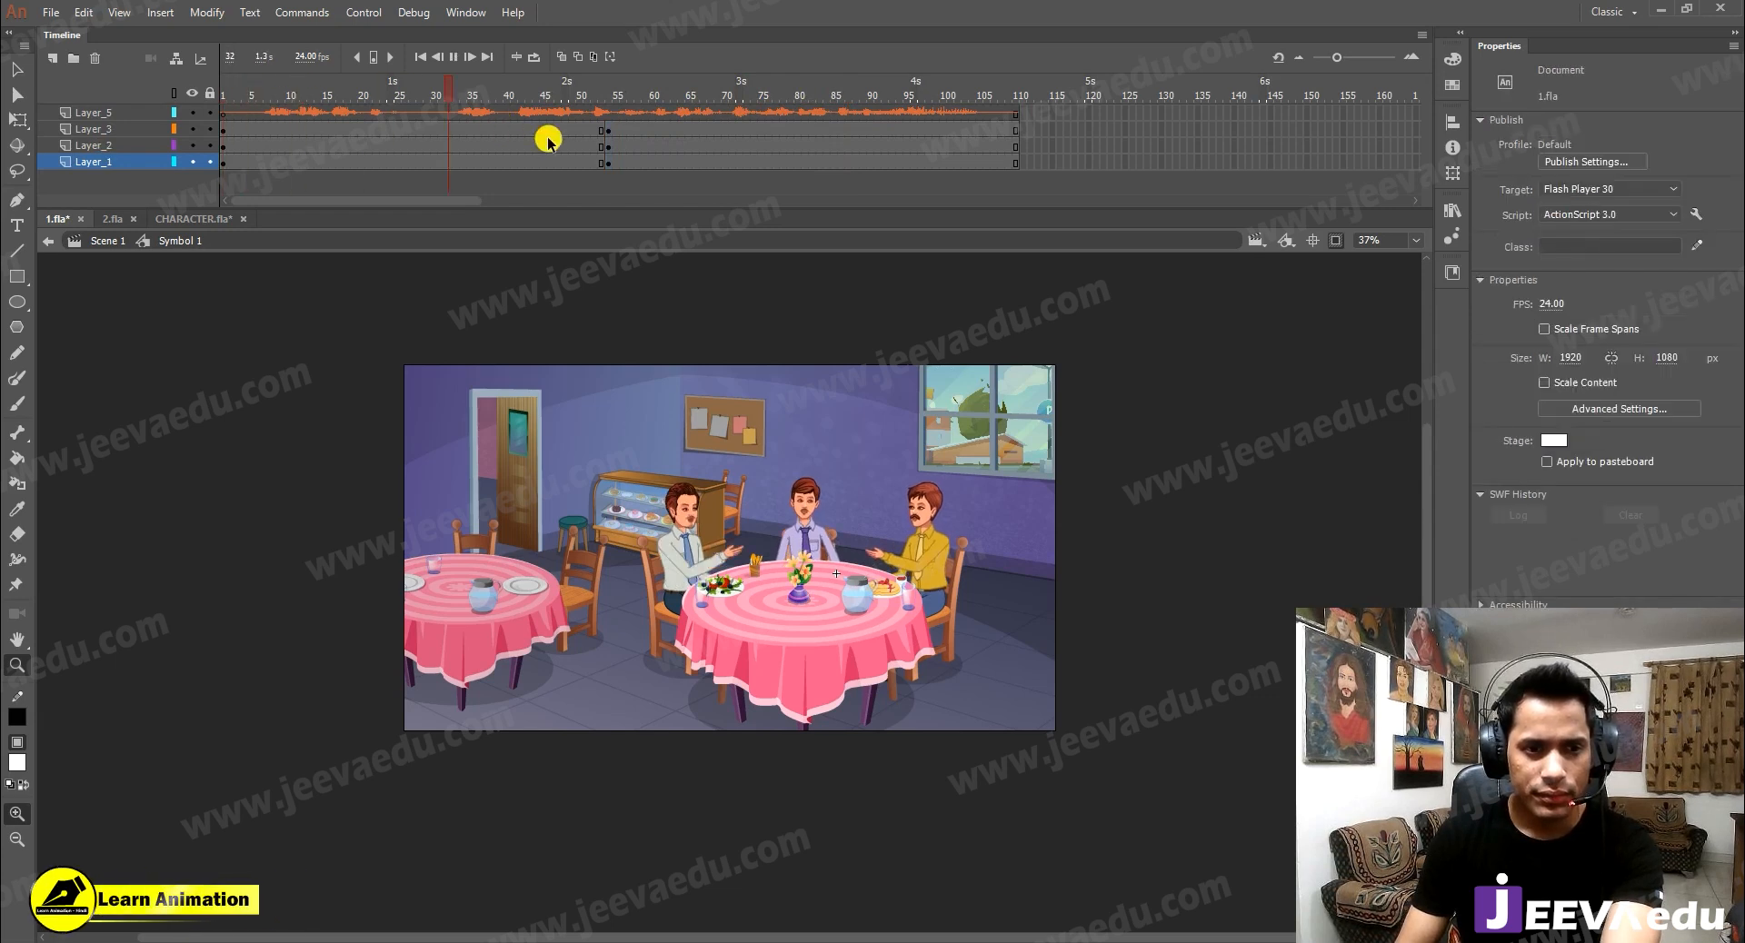
{"action": "left_click", "coordinate": [827, 129]}
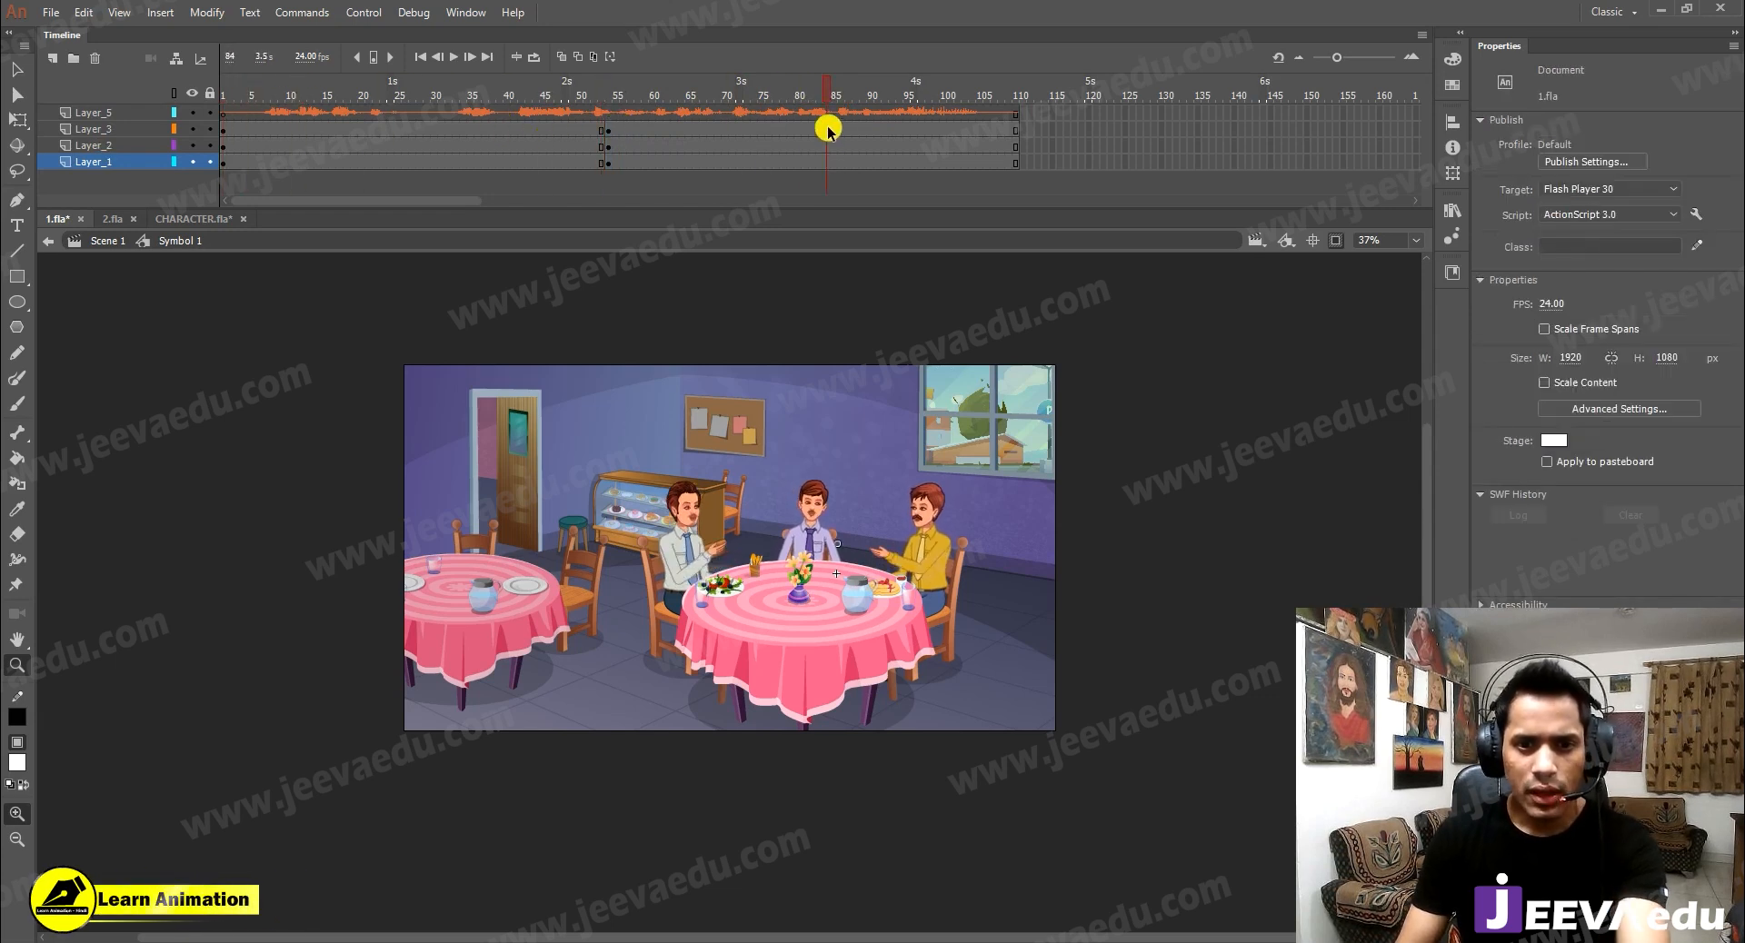
{"action": "left_click", "coordinate": [830, 179]}
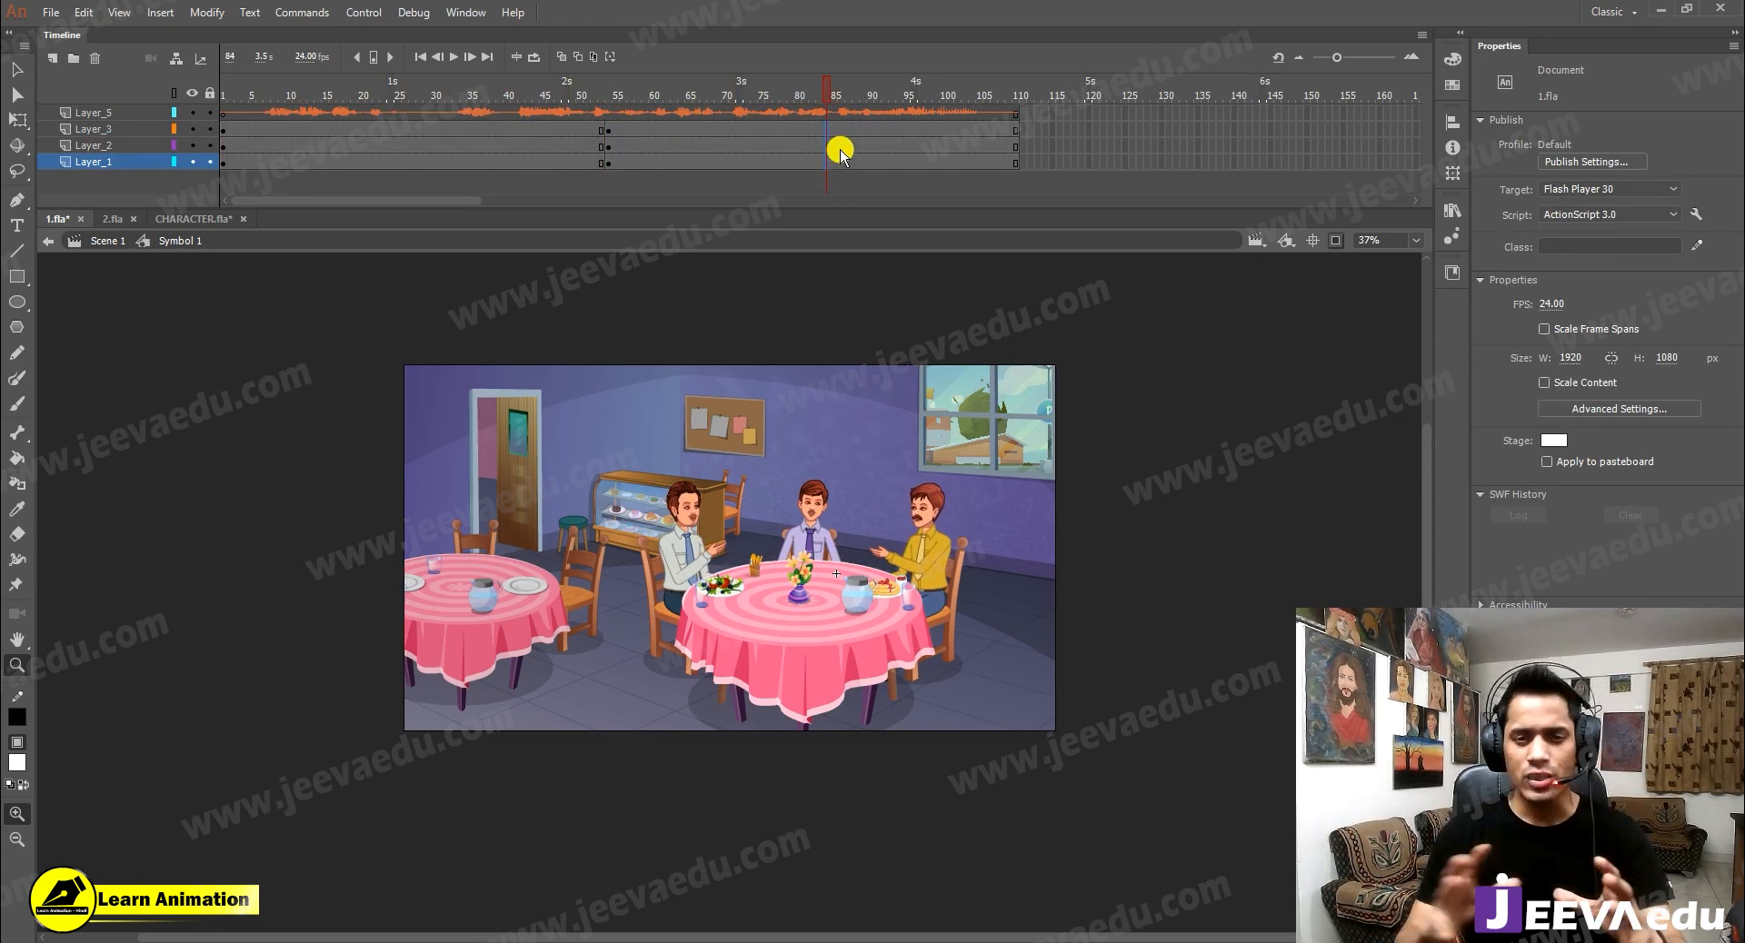
{"action": "key", "text": "F6"}
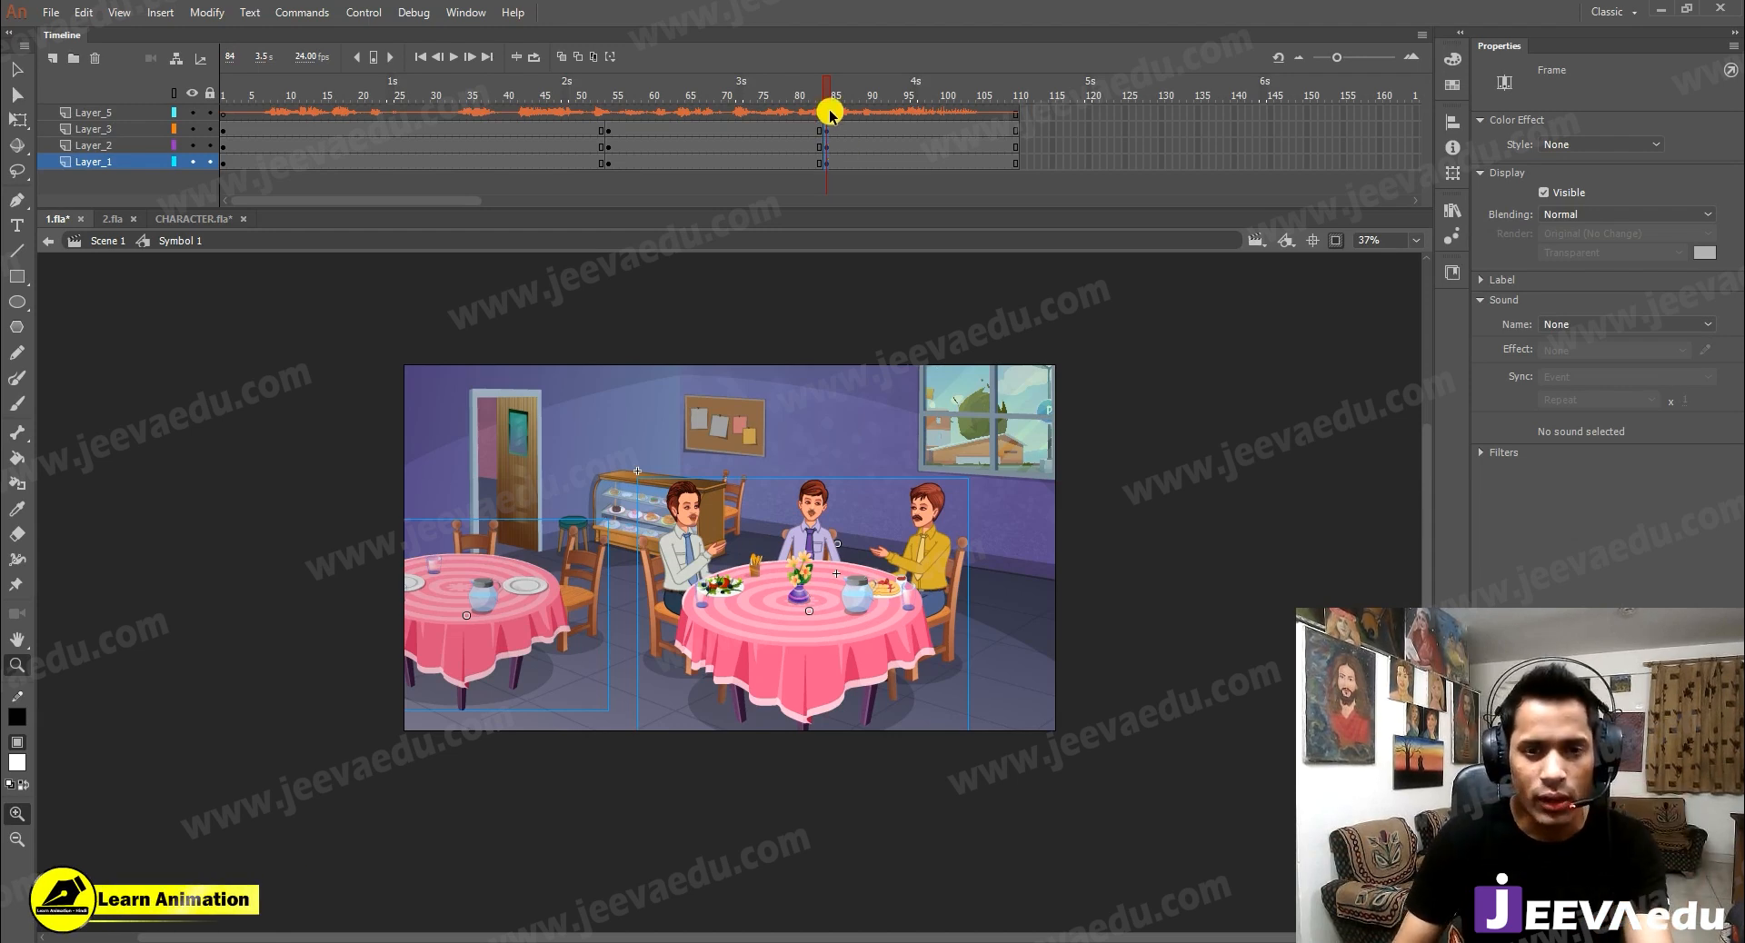
Enlarge all the artwork of the first shot on Layers 1 to 3 by 150% twice
{"action": "left_click_drag", "start_coordinate": [227, 129], "coordinate": [262, 179]}
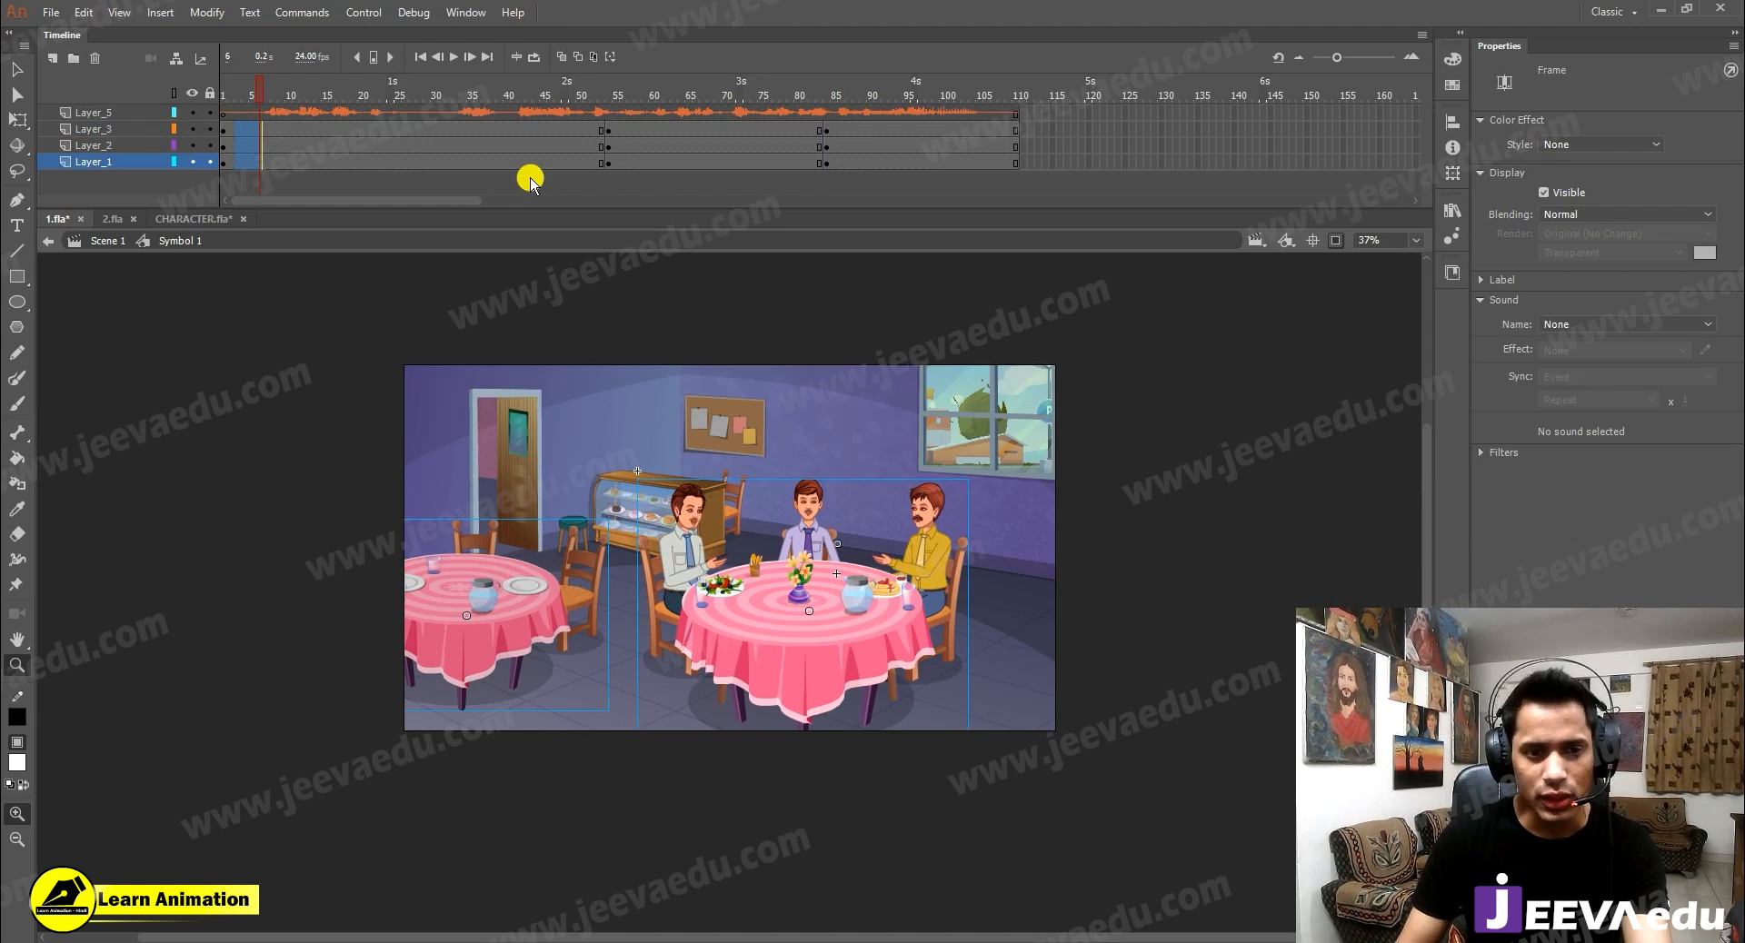
{"action": "key", "text": "v"}
{"action": "key", "text": "ctrl+alt+s"}
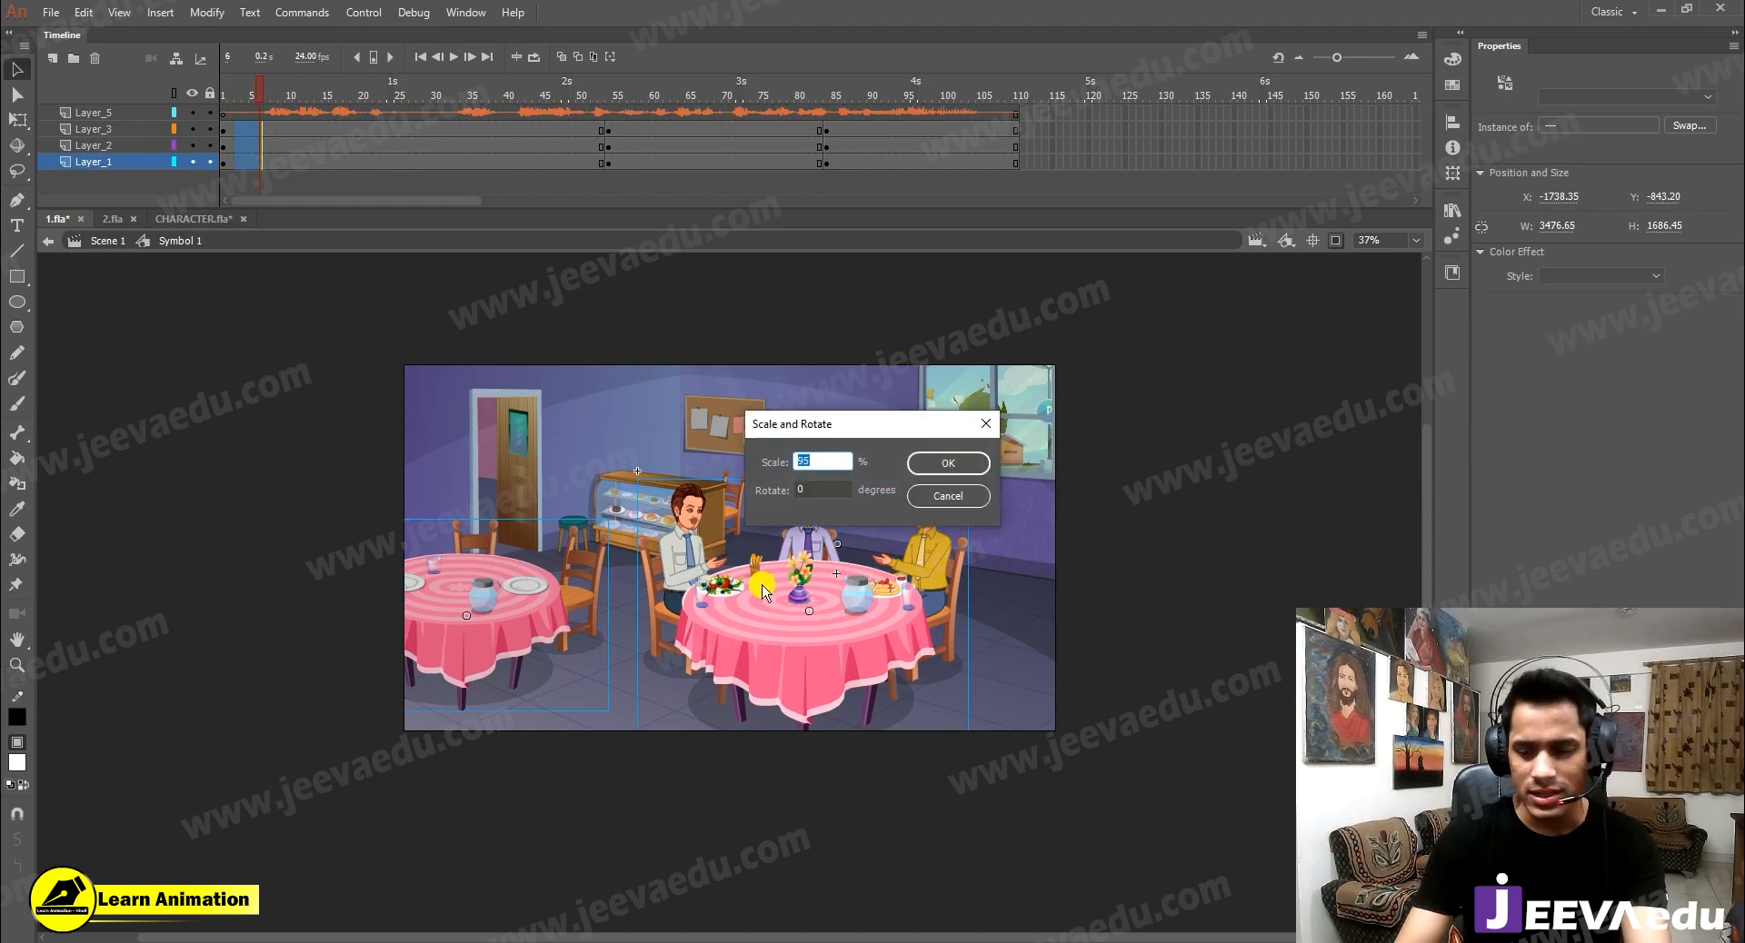
{"action": "type", "text": "150"}
{"action": "key", "text": "Return"}
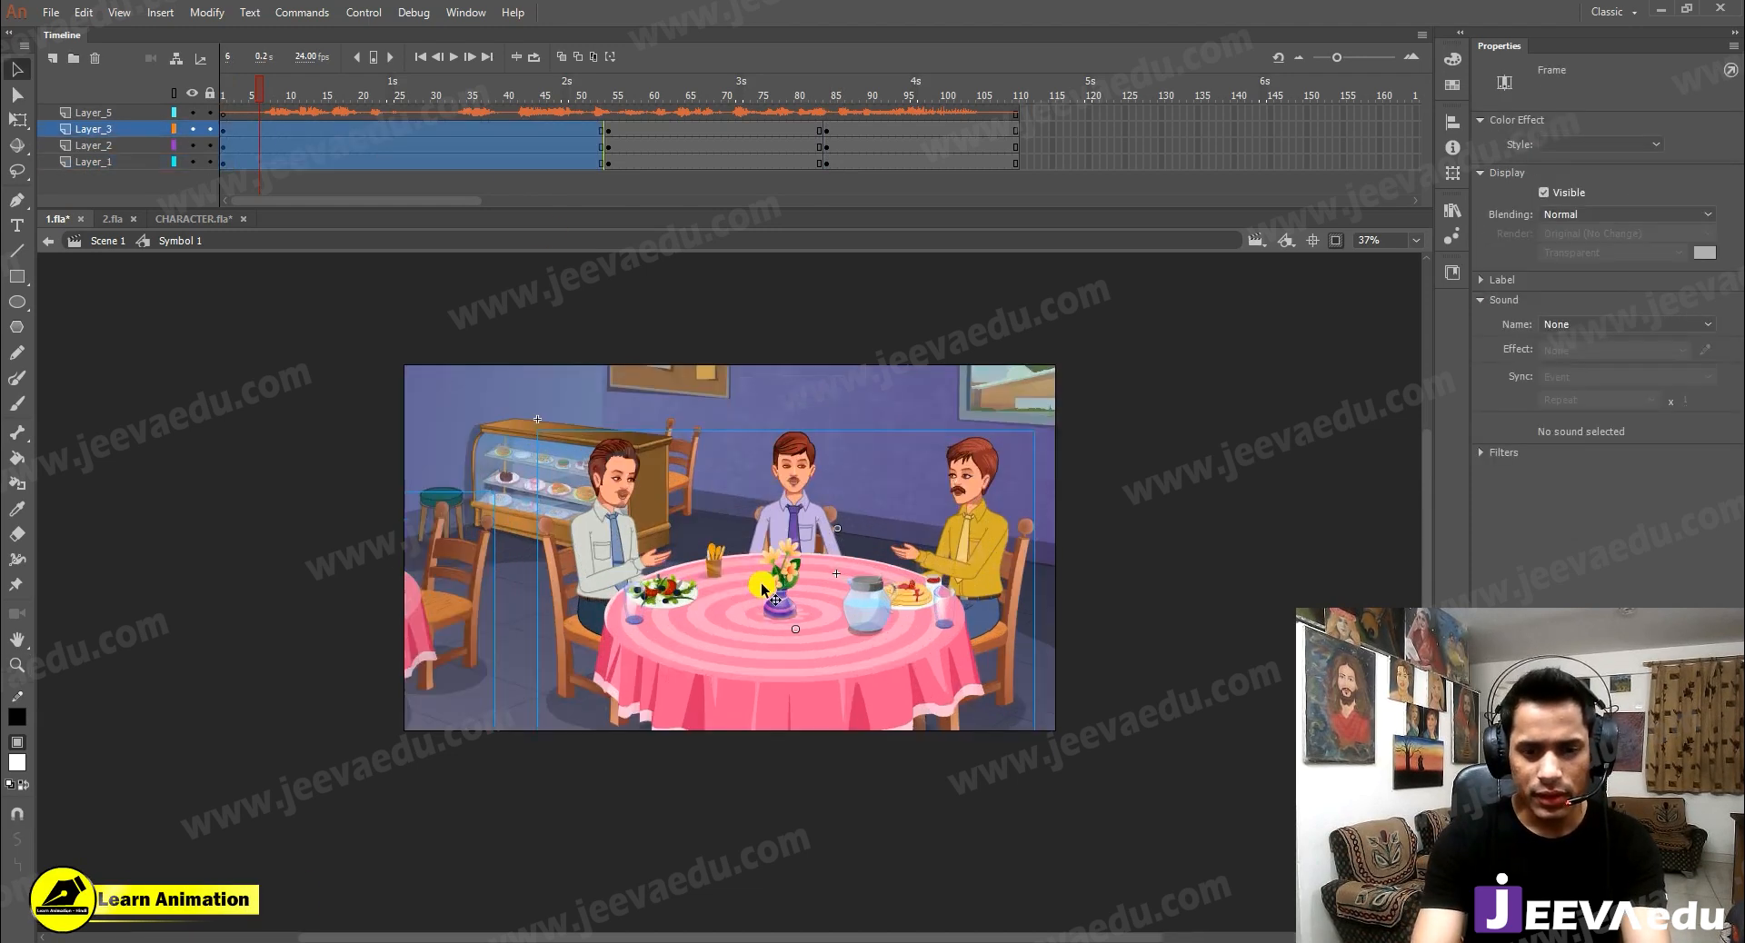
{"action": "key", "text": "ctrl+alt+s"}
{"action": "key", "text": "Return"}
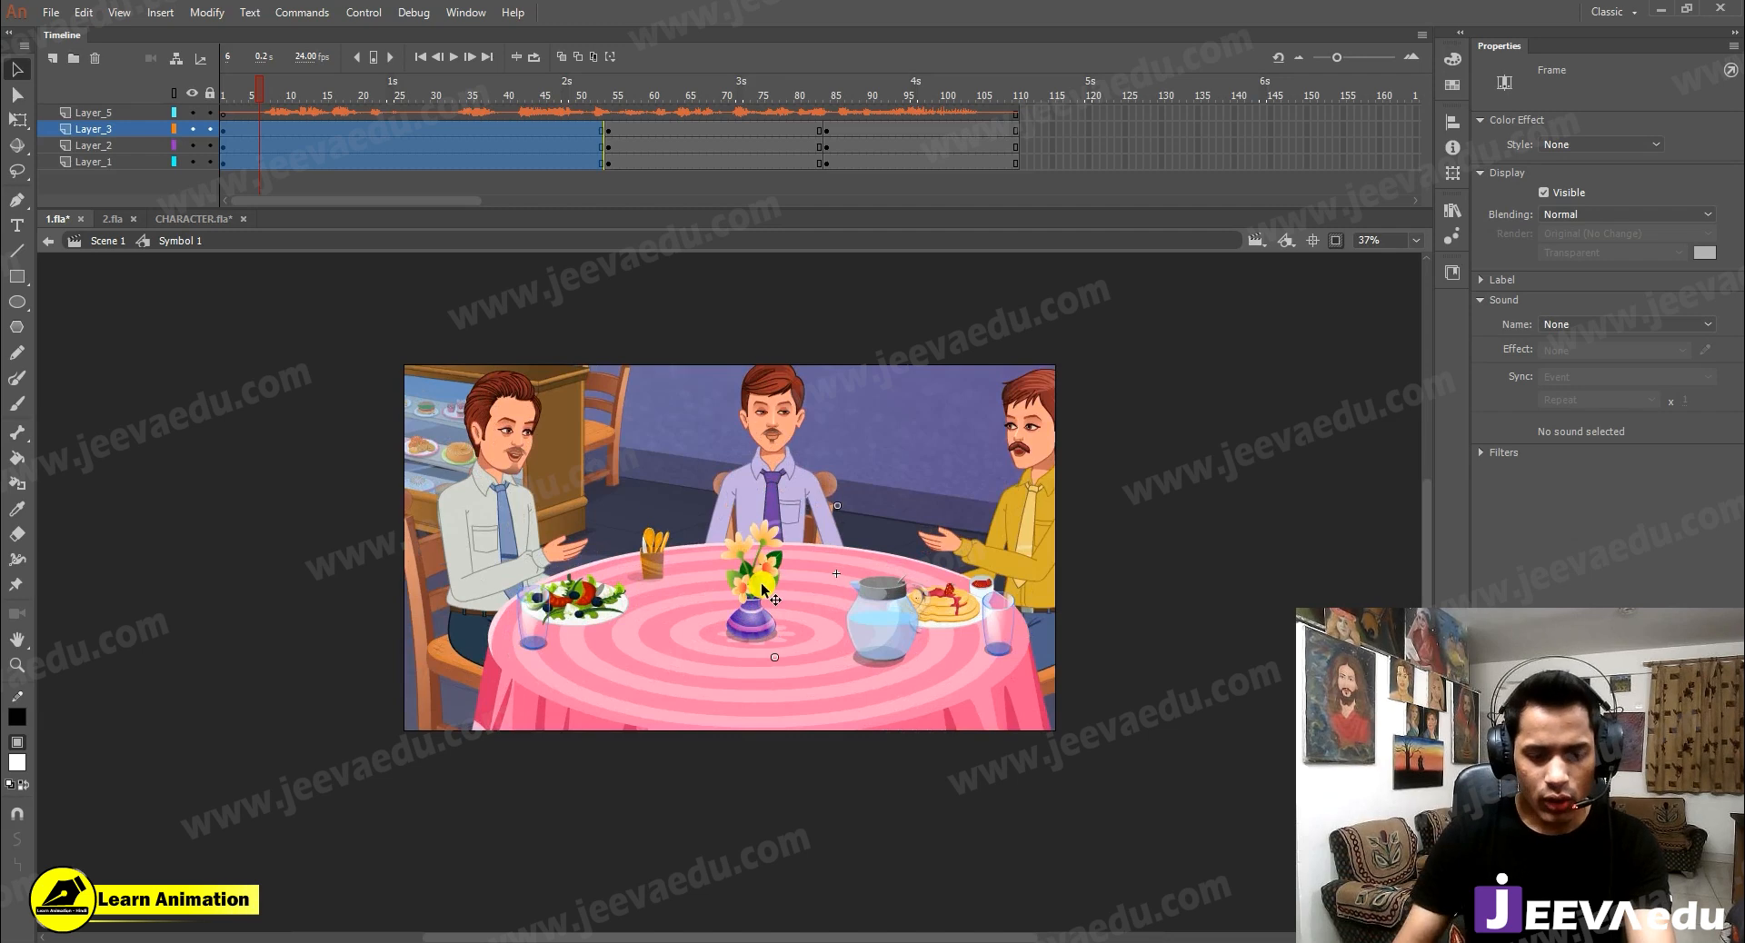
Shift the first shot's artwork to frame the man in the yellow shirt and scale it by 150% two more times
{"action": "left_click", "coordinate": [950, 609]}
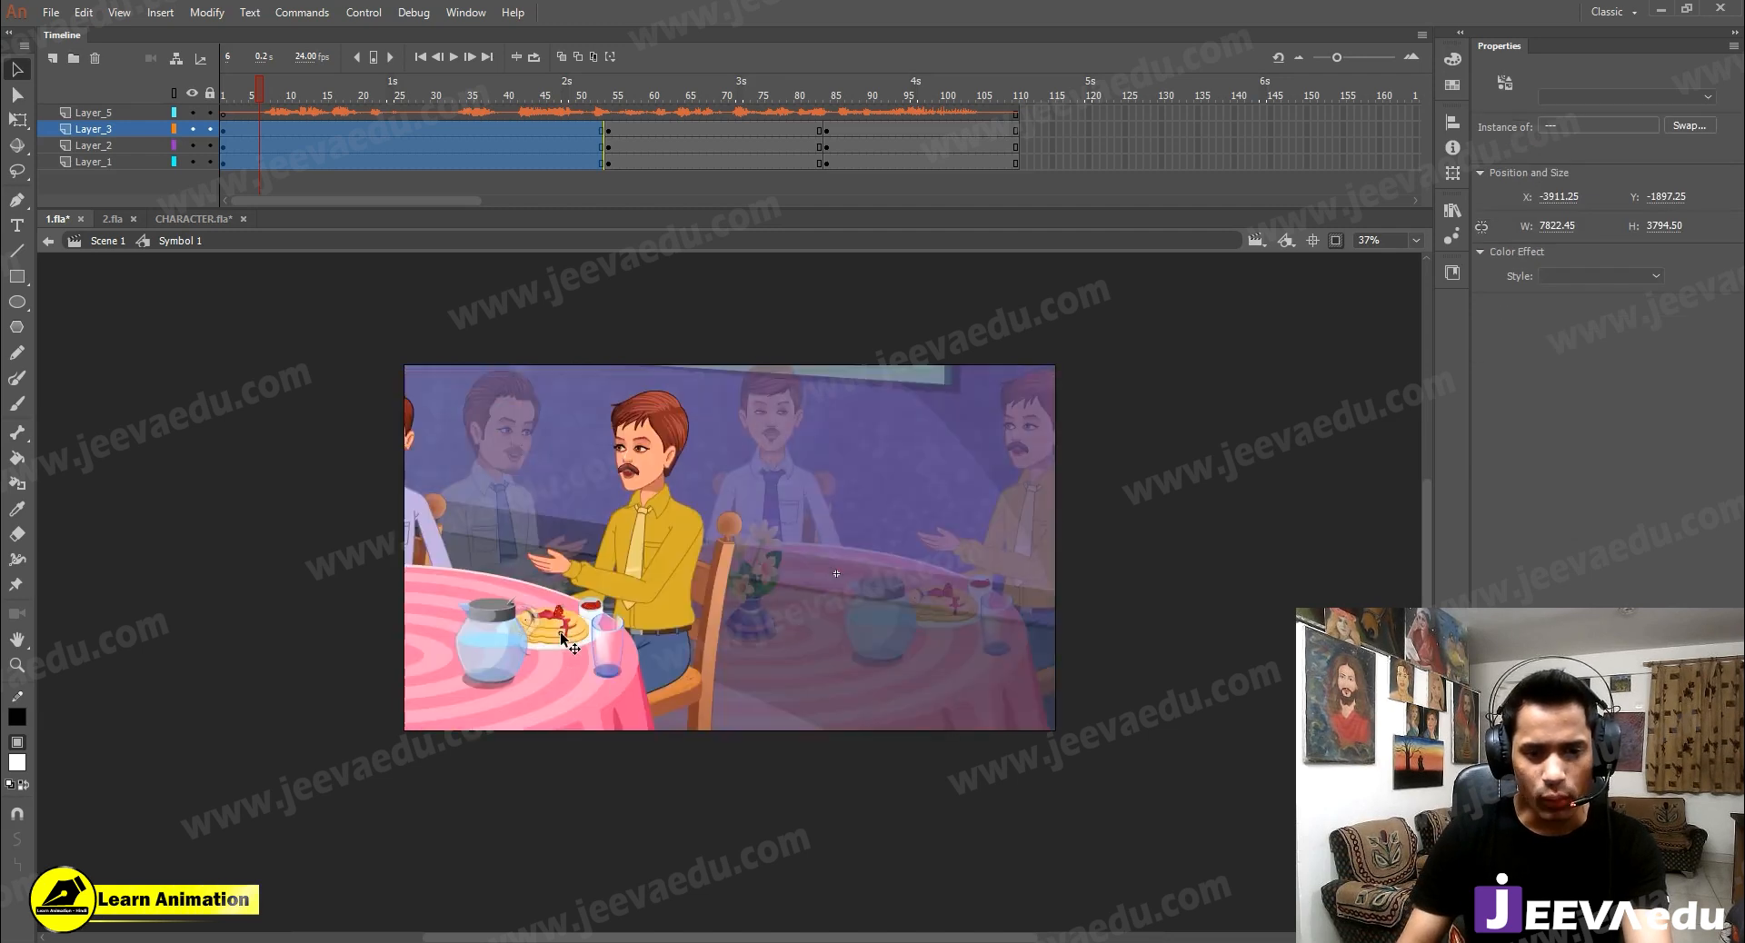
{"action": "key", "text": "ctrl+alt+s"}
{"action": "key", "text": "Return"}
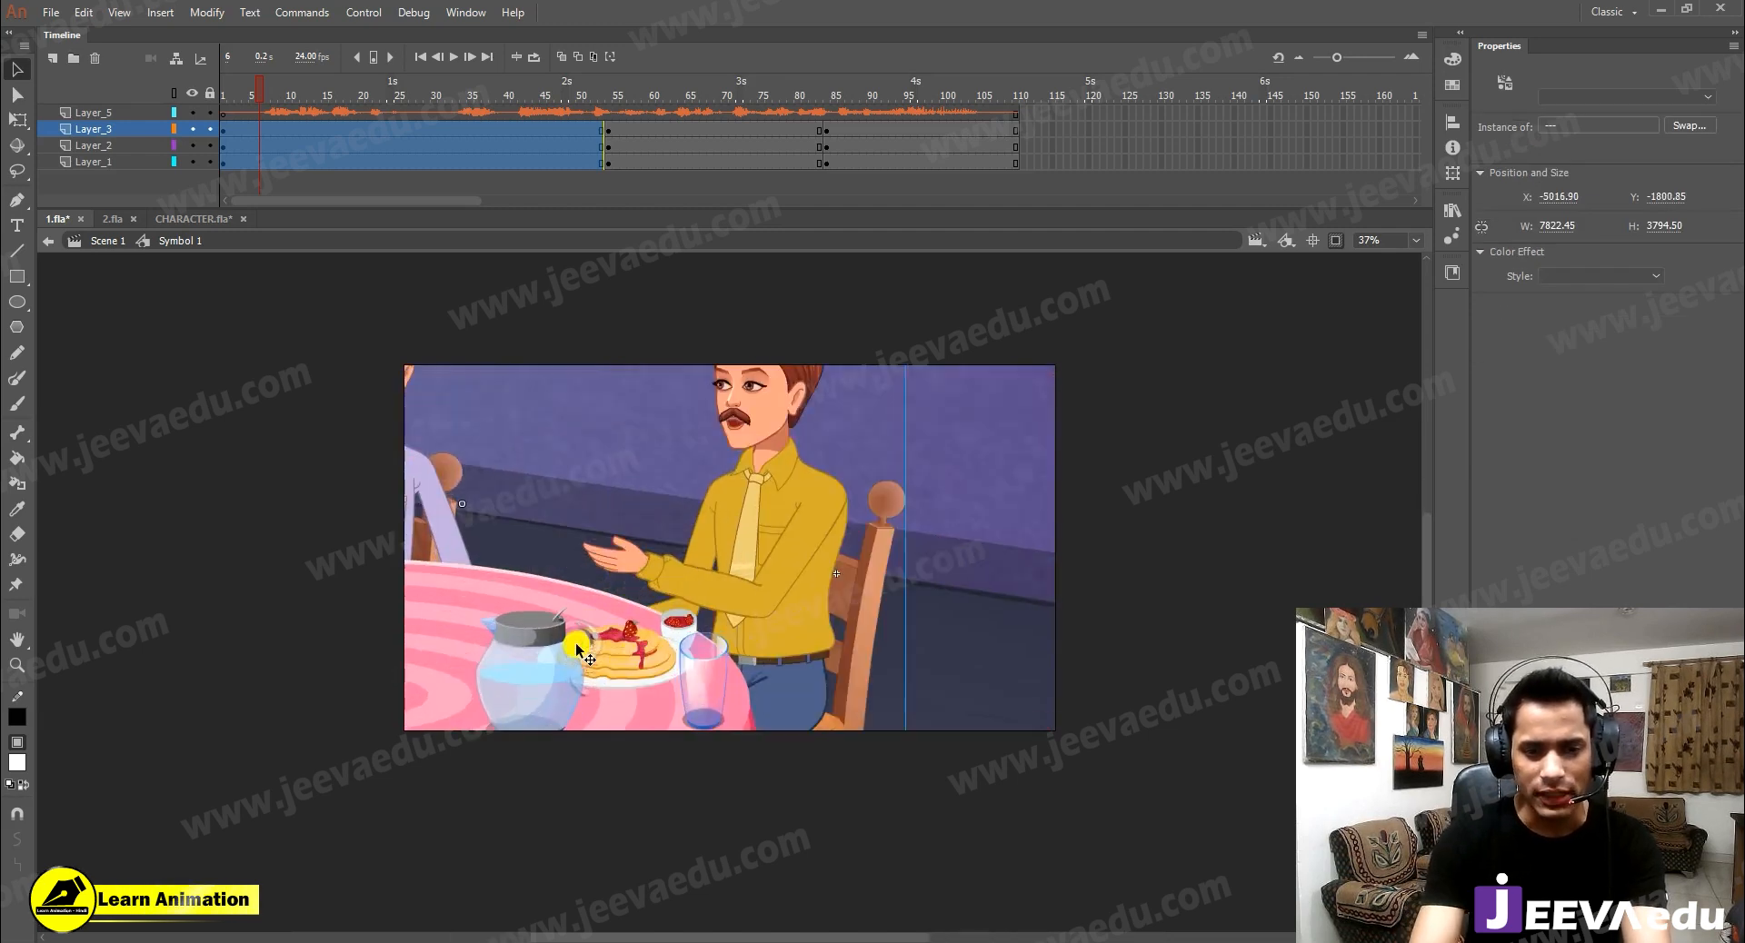
{"action": "key", "text": "ctrl+alt+s"}
{"action": "key", "text": "Return"}
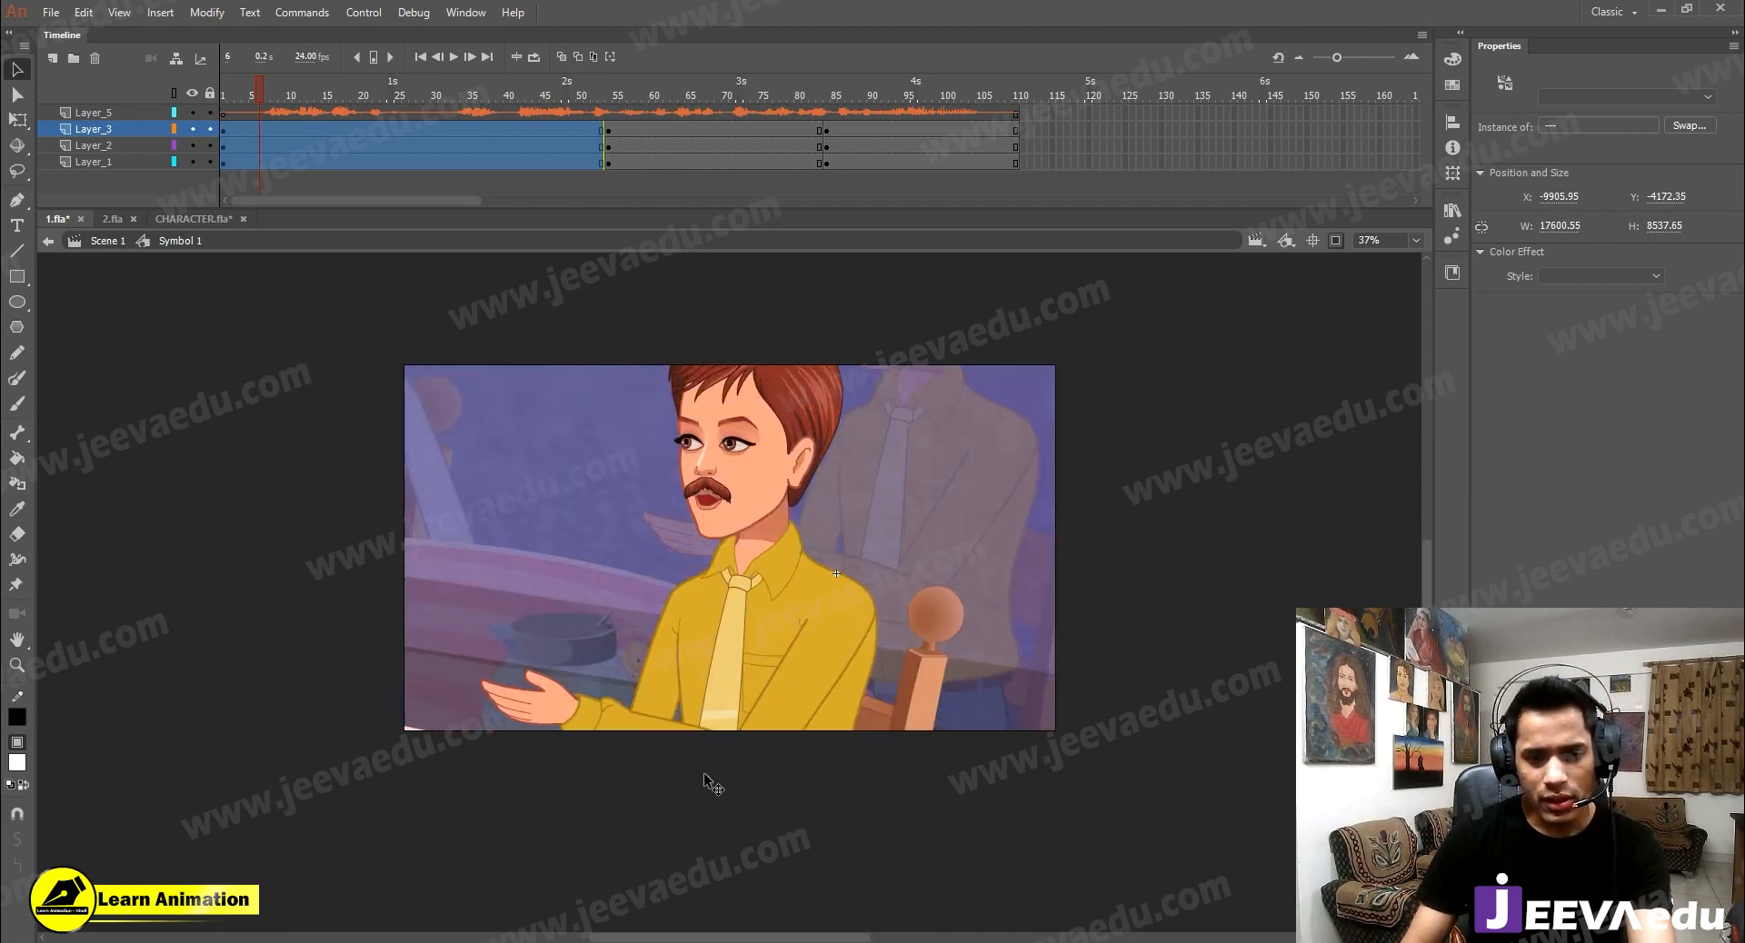
Scale the close-up artwork by 80% twice and reposition it so the yellow-shirted man's head and torso fit the stage
{"action": "key", "text": "ctrl+alt+s"}
{"action": "type", "text": "80"}
{"action": "key", "text": "Return"}
{"action": "key", "text": "ctrl+alt+s"}
{"action": "key", "text": "Return"}
{"action": "left_click_drag", "start_coordinate": [657, 673], "coordinate": [801, 526]}
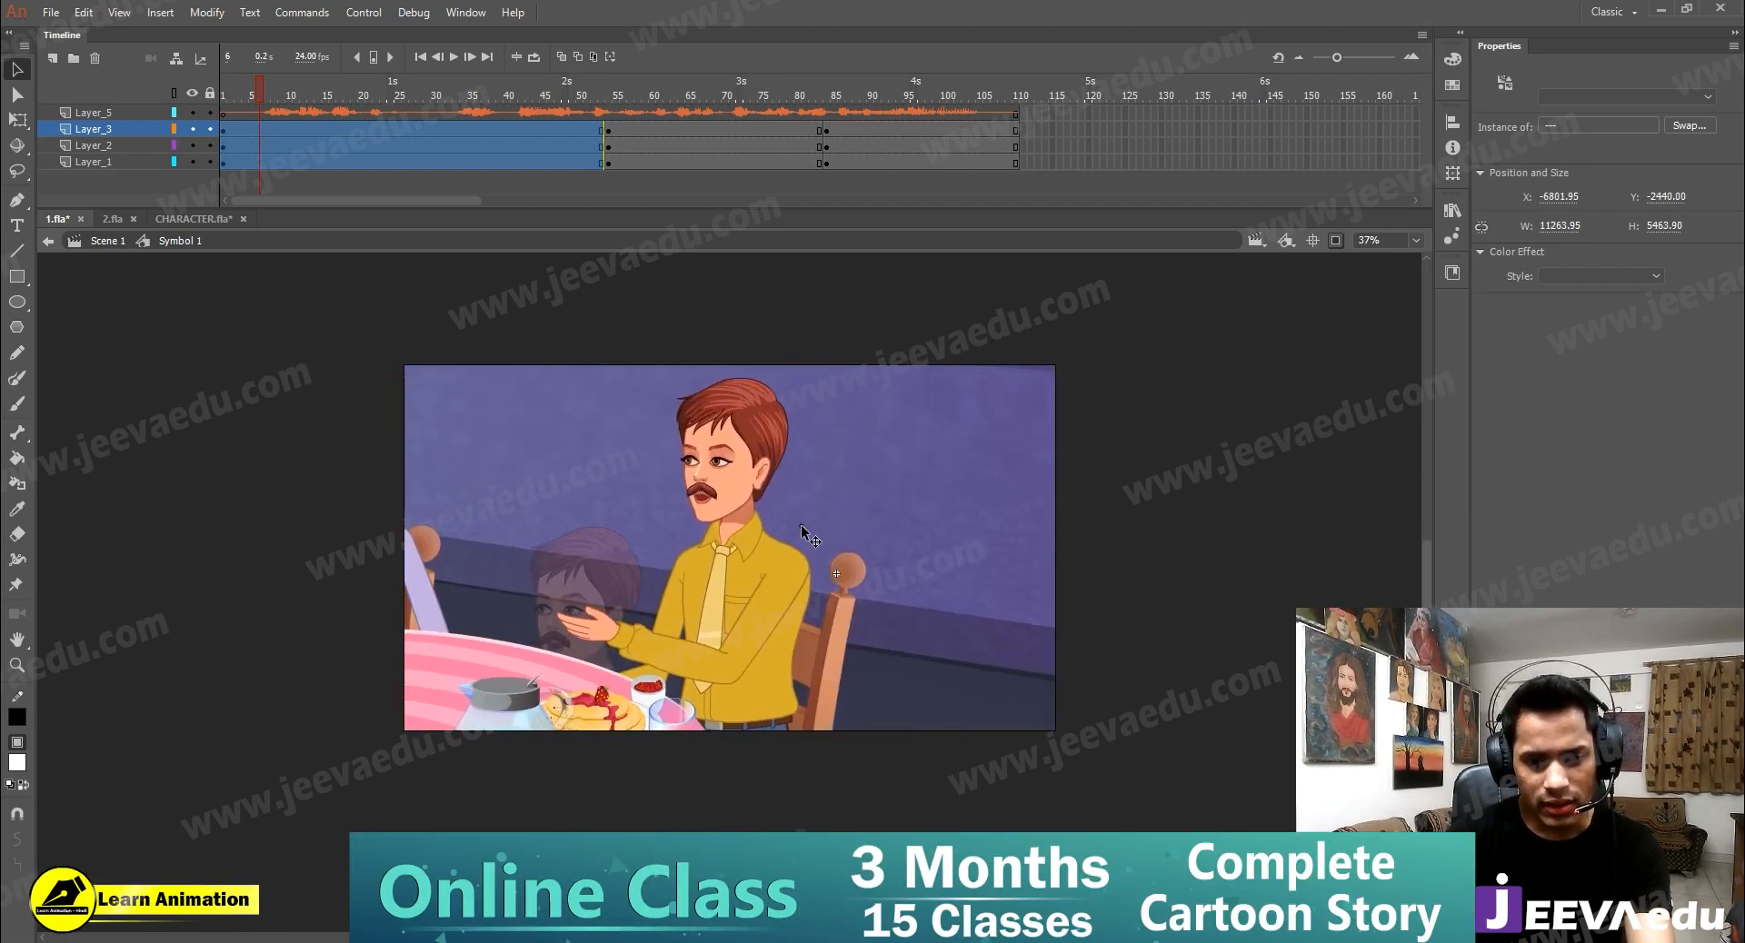
Scale the close-up artwork by 105% twice and move it to X -7491.45, Y -2626.20
{"action": "key", "text": "ctrl+alt+s"}
{"action": "type", "text": "105"}
{"action": "key", "text": "Return"}
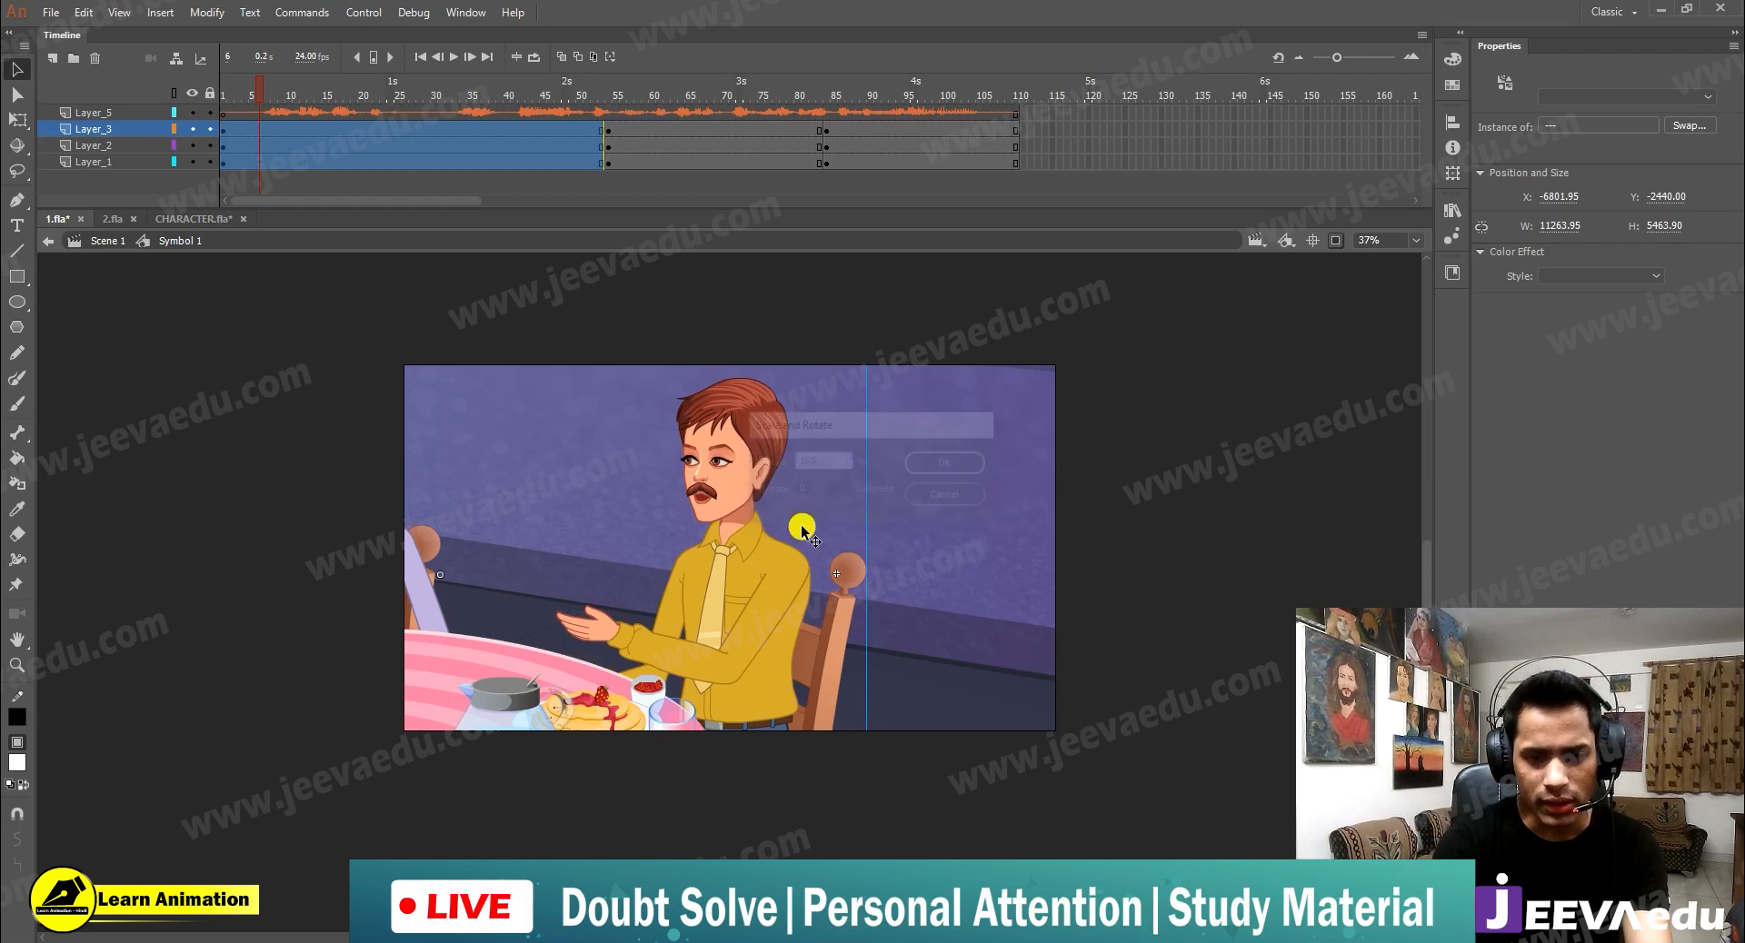
{"action": "key", "text": "ctrl+alt+s"}
{"action": "key", "text": "Return"}
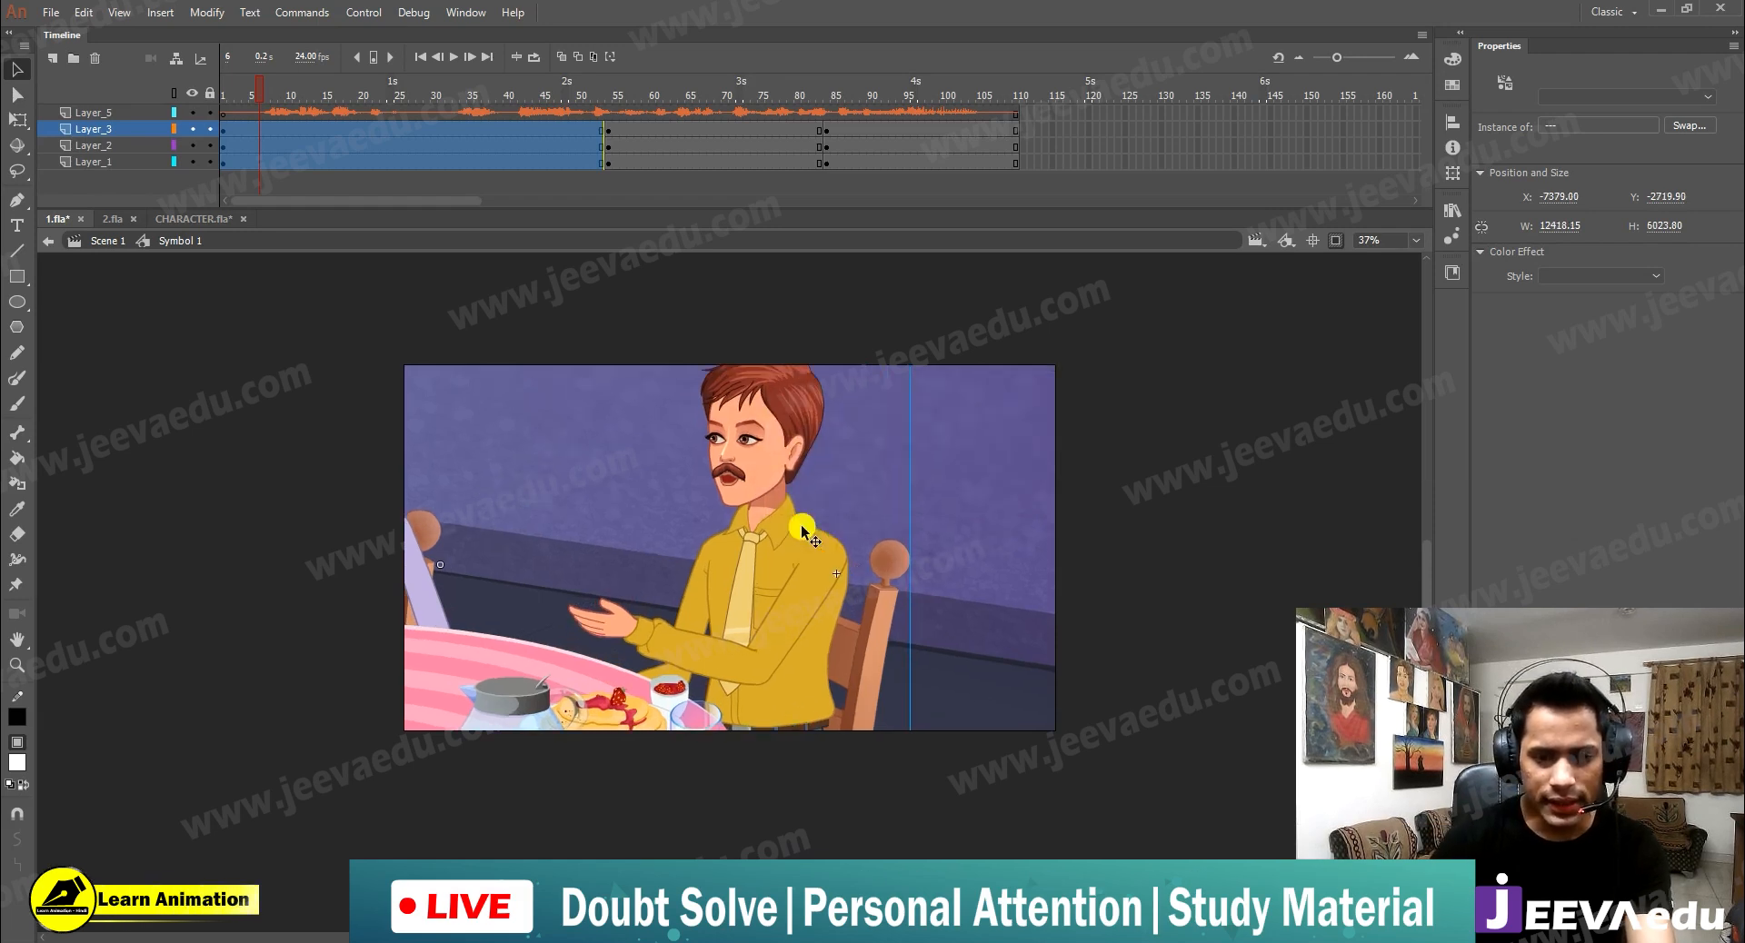
{"action": "left_click_drag", "start_coordinate": [799, 525], "coordinate": [764, 558]}
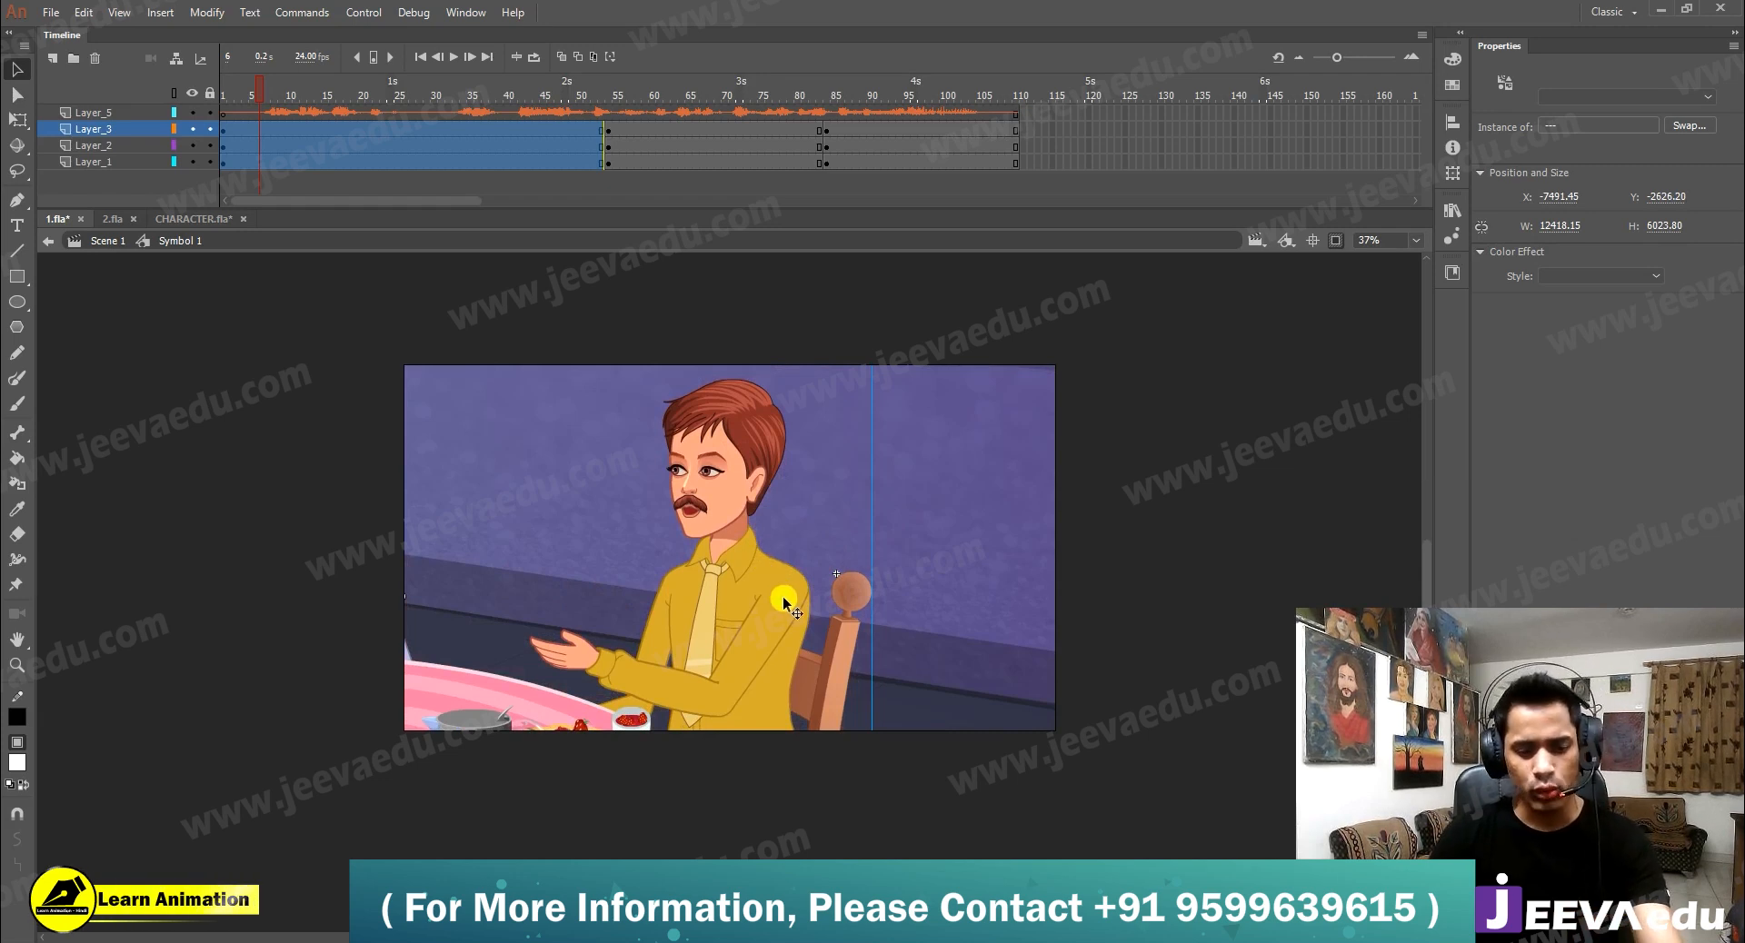
Move the background in the first shot to X -7579.40, Y -1798.55, placing the window behind the yellow-shirted man
{"action": "left_click", "coordinate": [1415, 240]}
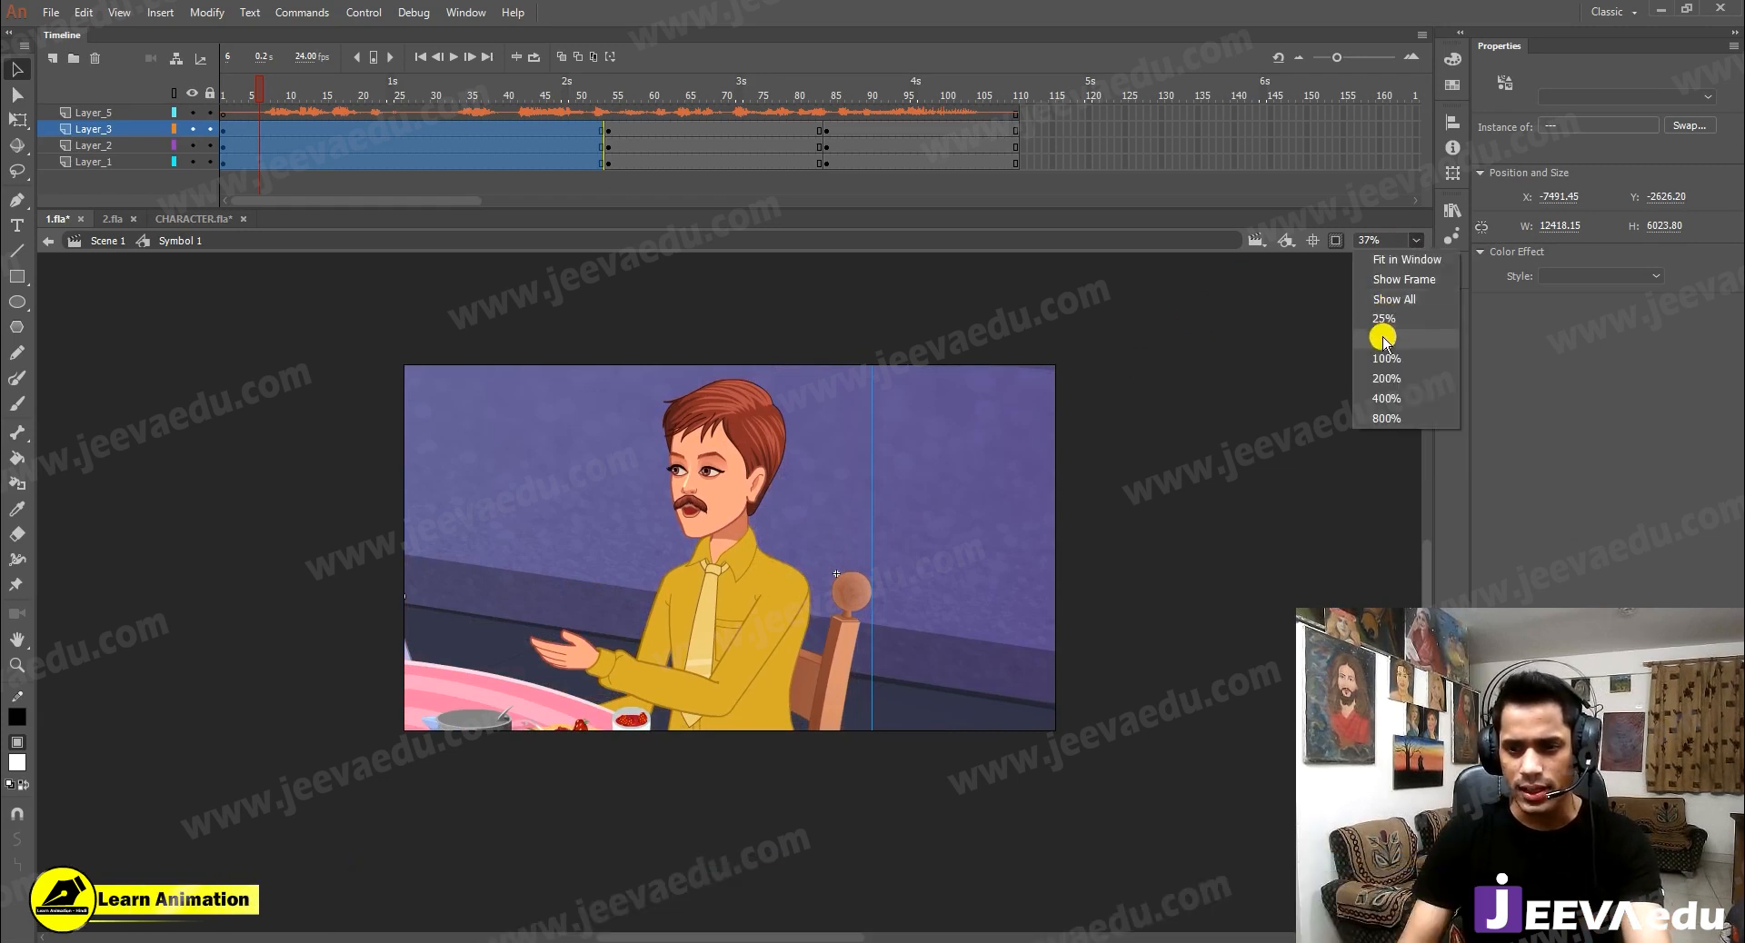
{"action": "left_click", "coordinate": [1384, 339]}
{"action": "left_click_drag", "start_coordinate": [985, 515], "coordinate": [548, 700]}
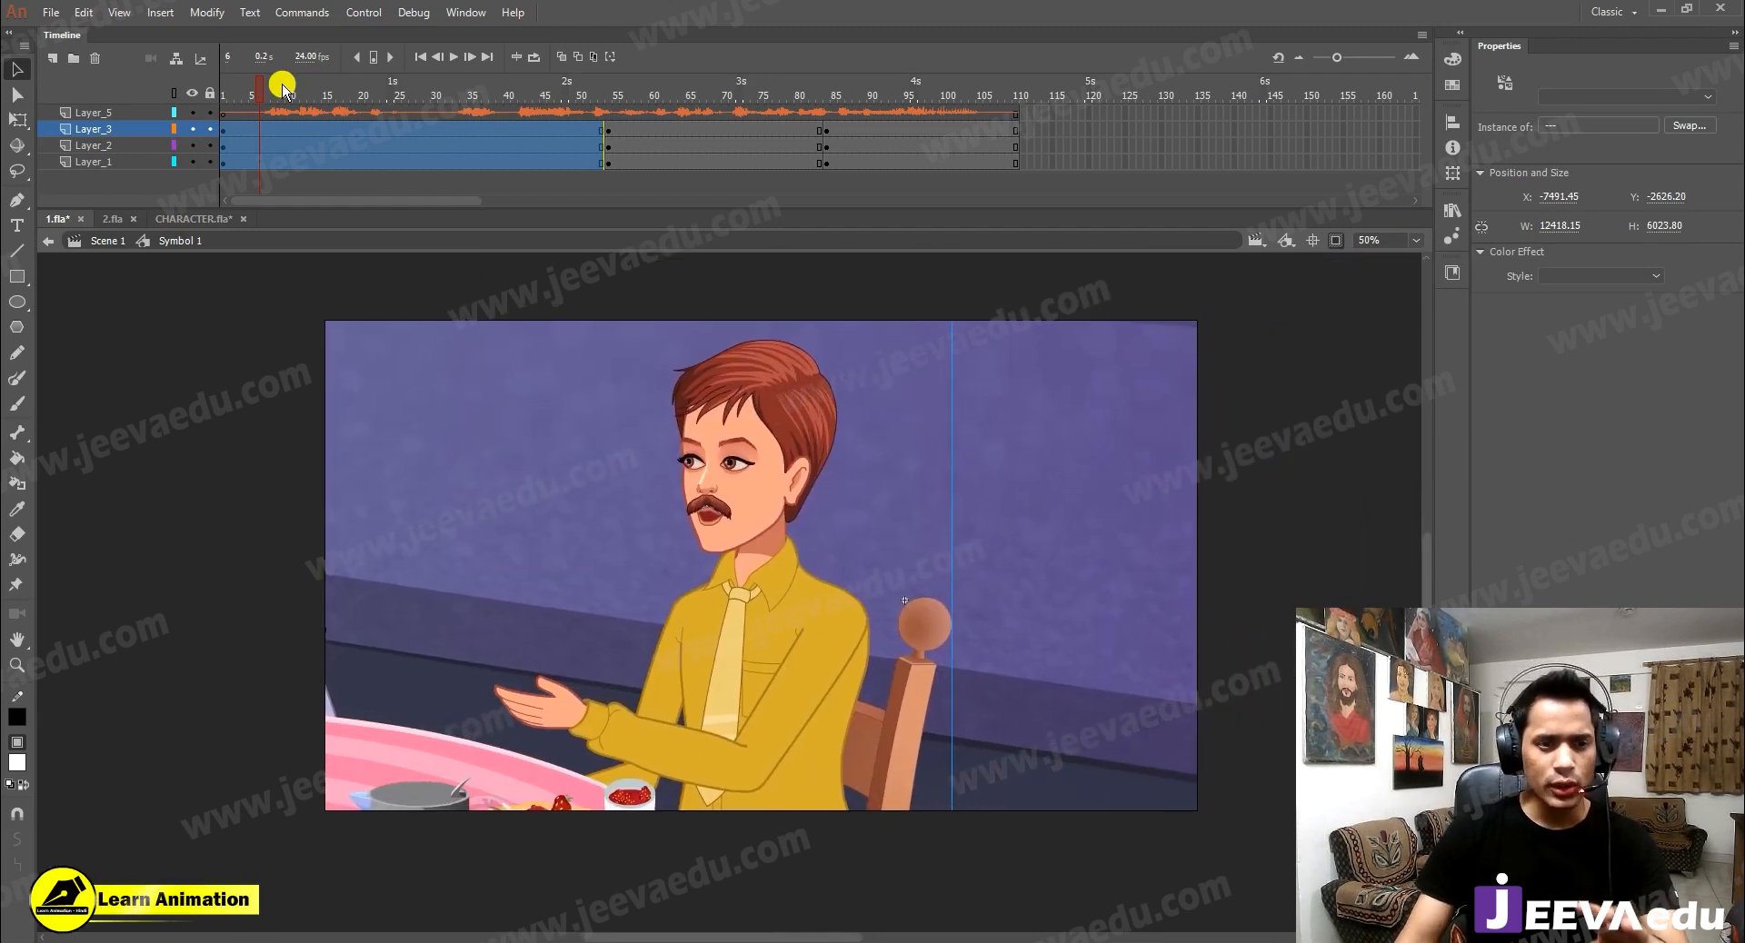
{"action": "left_click", "coordinate": [222, 87]}
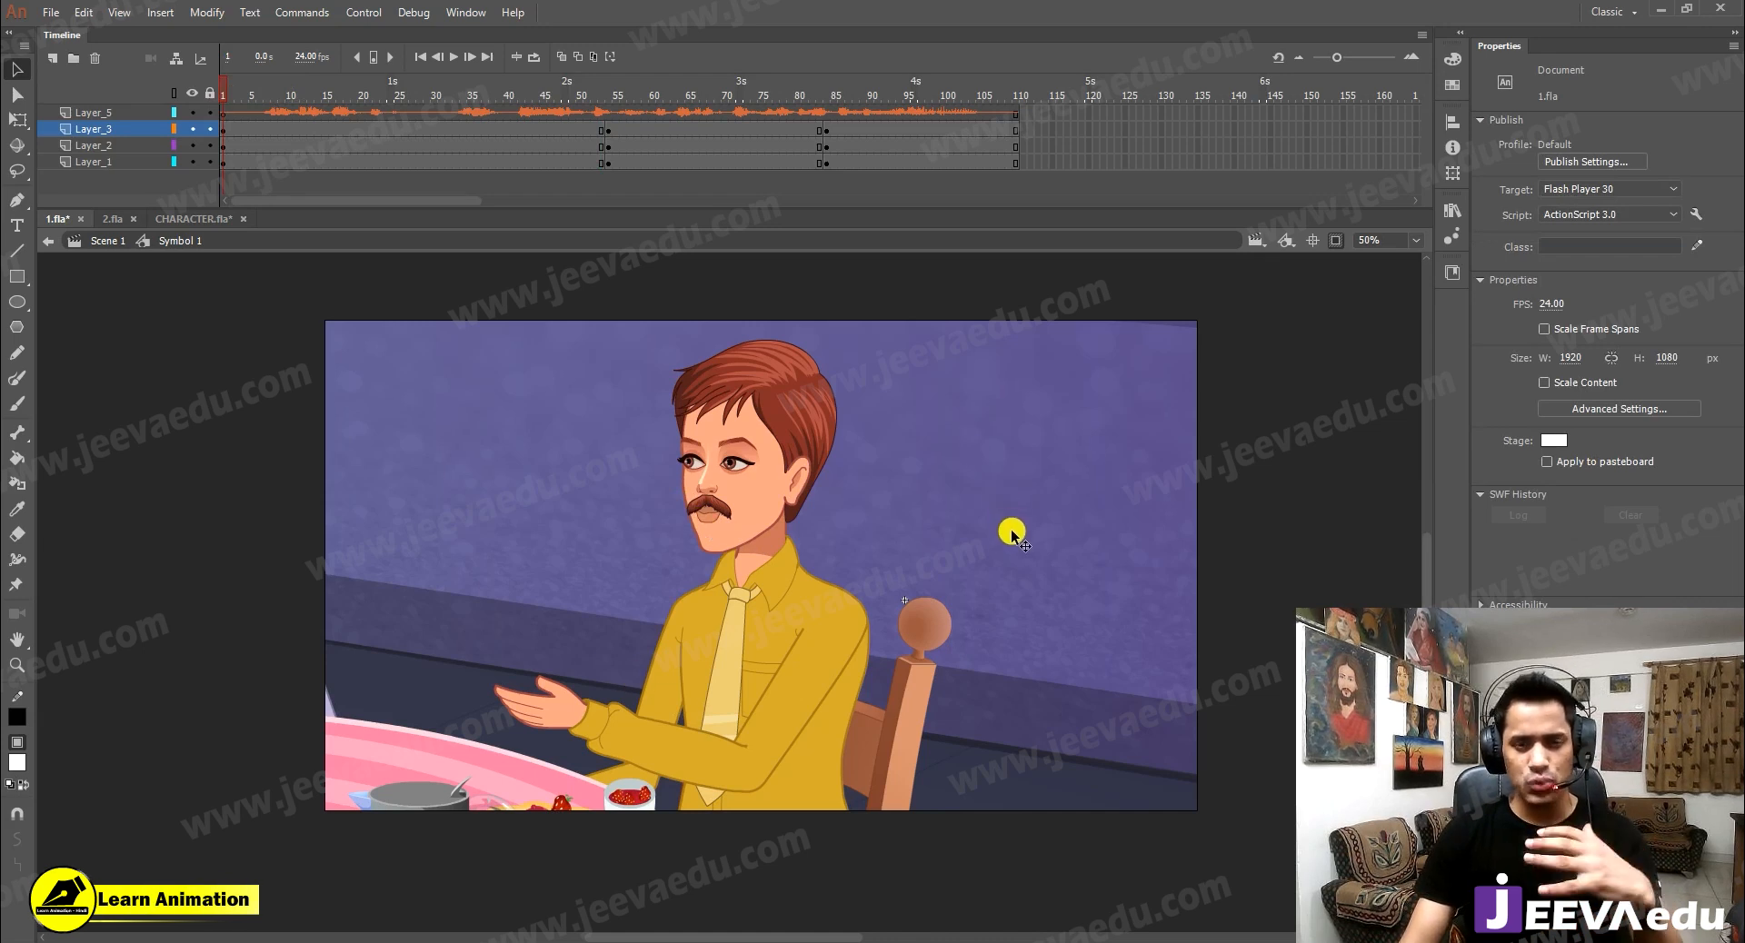
{"action": "left_click", "coordinate": [990, 399]}
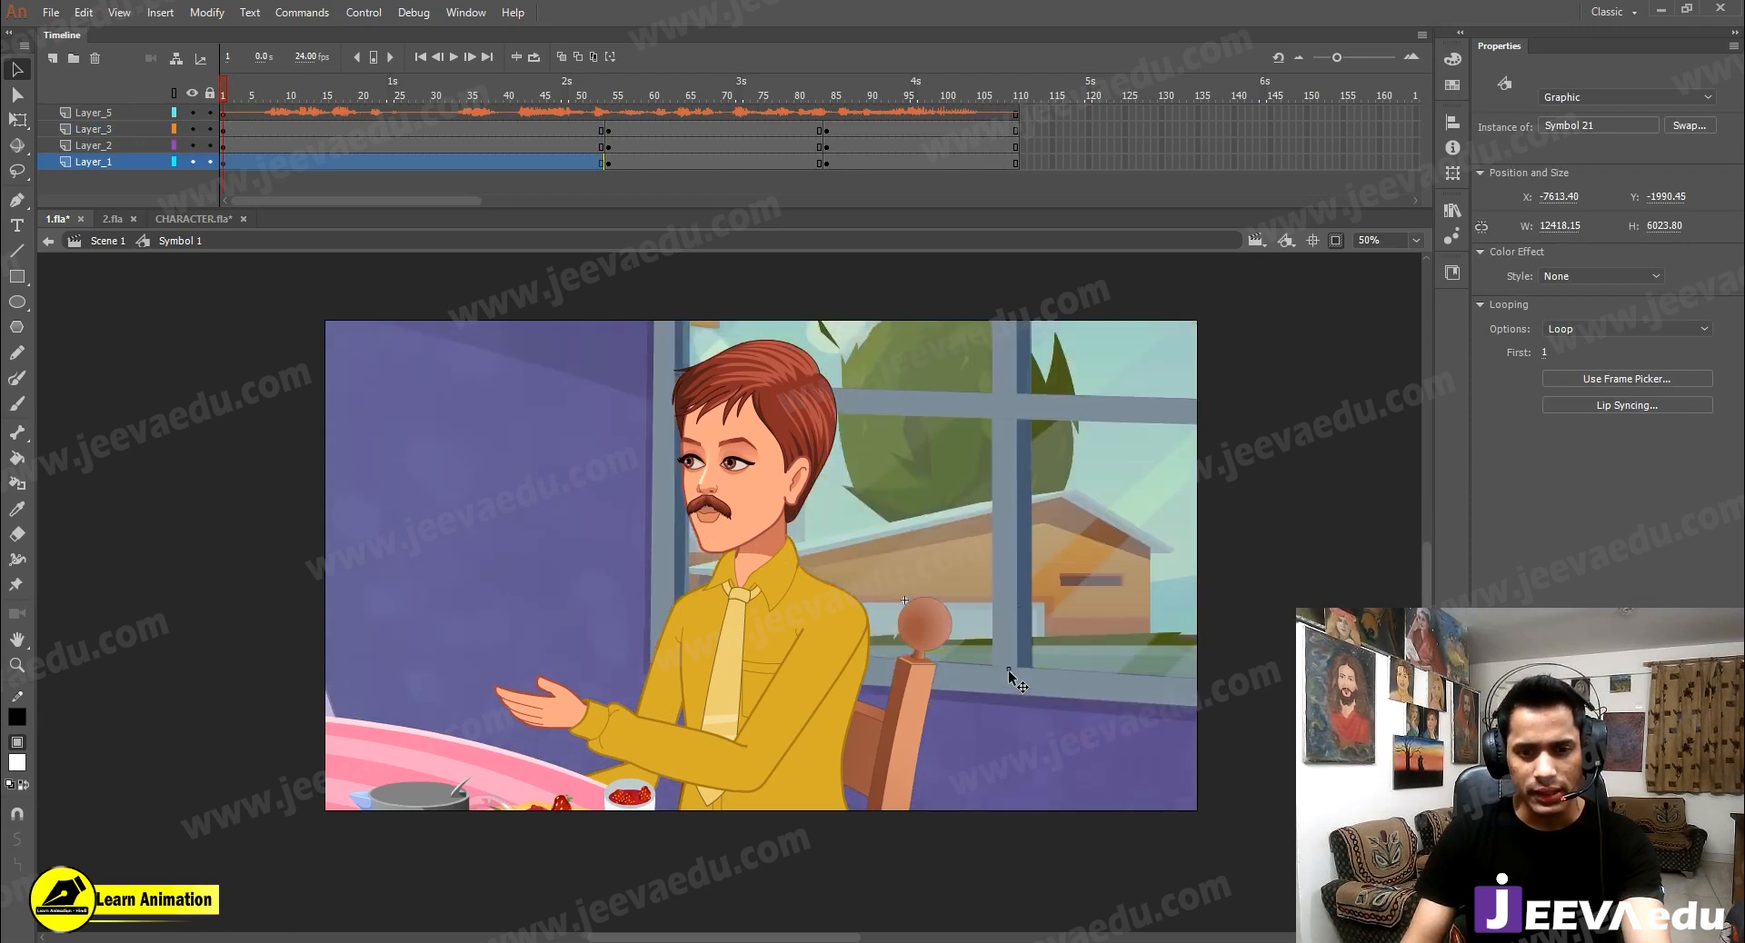
{"action": "left_click_drag", "start_coordinate": [1028, 659], "coordinate": [1030, 659]}
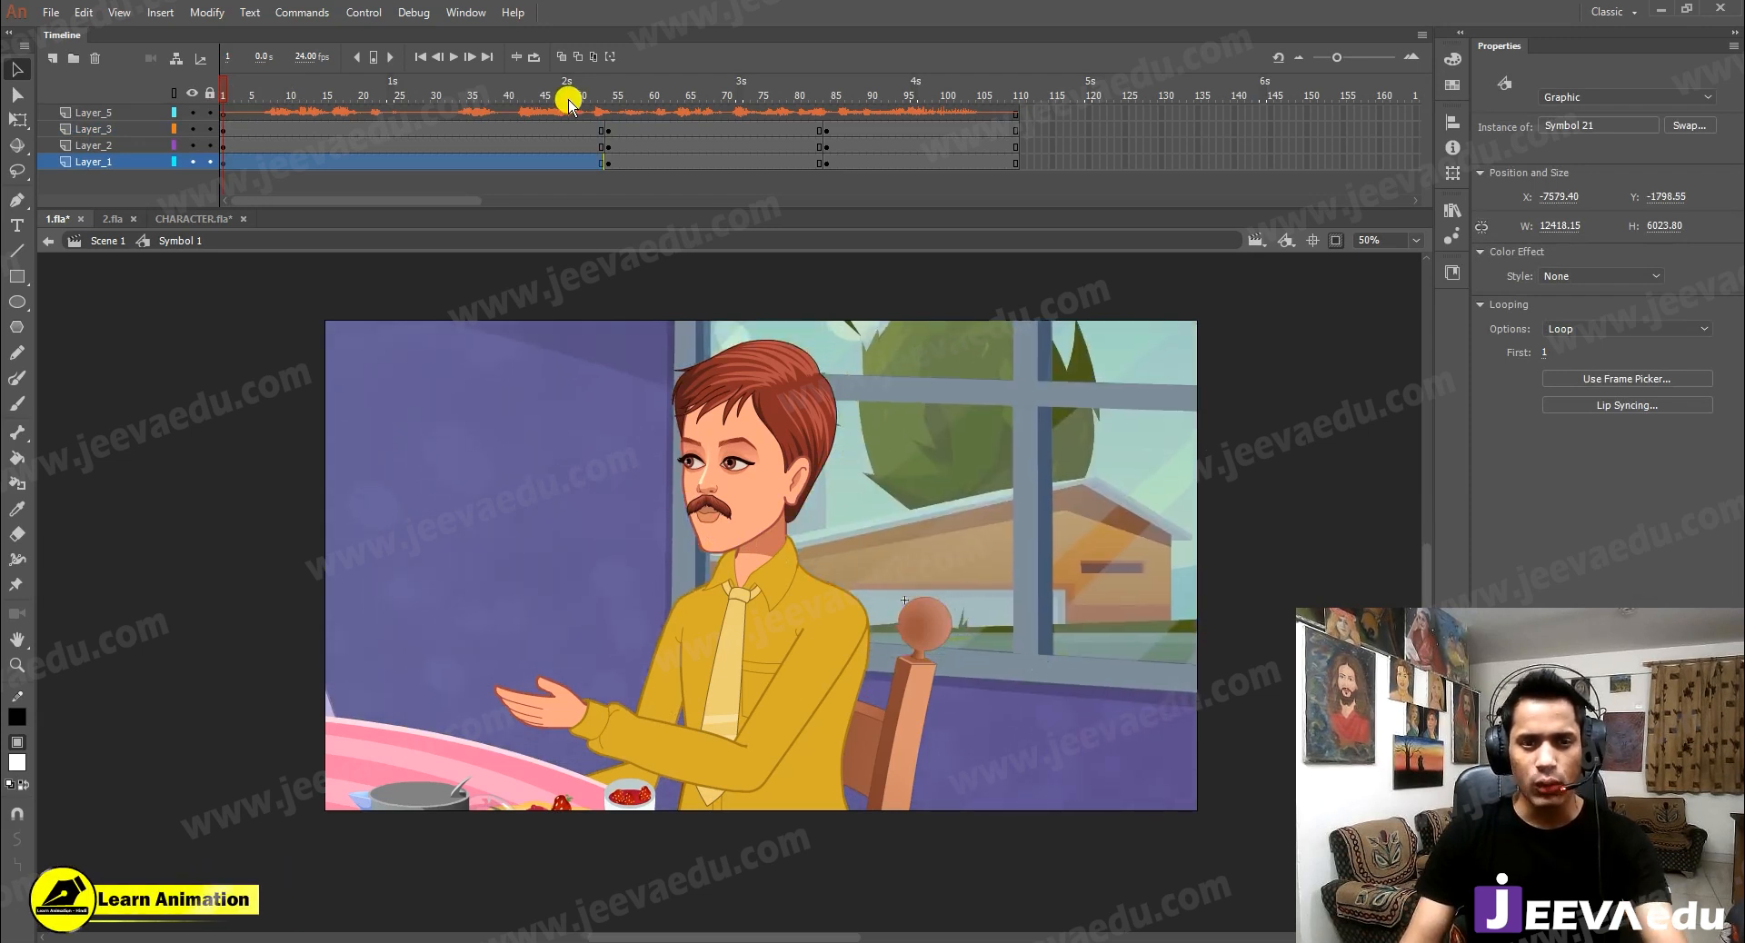
Compare the shots around frame 54, show the content outside the stage, and delete the empty second dining table from the close-up
{"action": "left_click", "coordinate": [604, 87]}
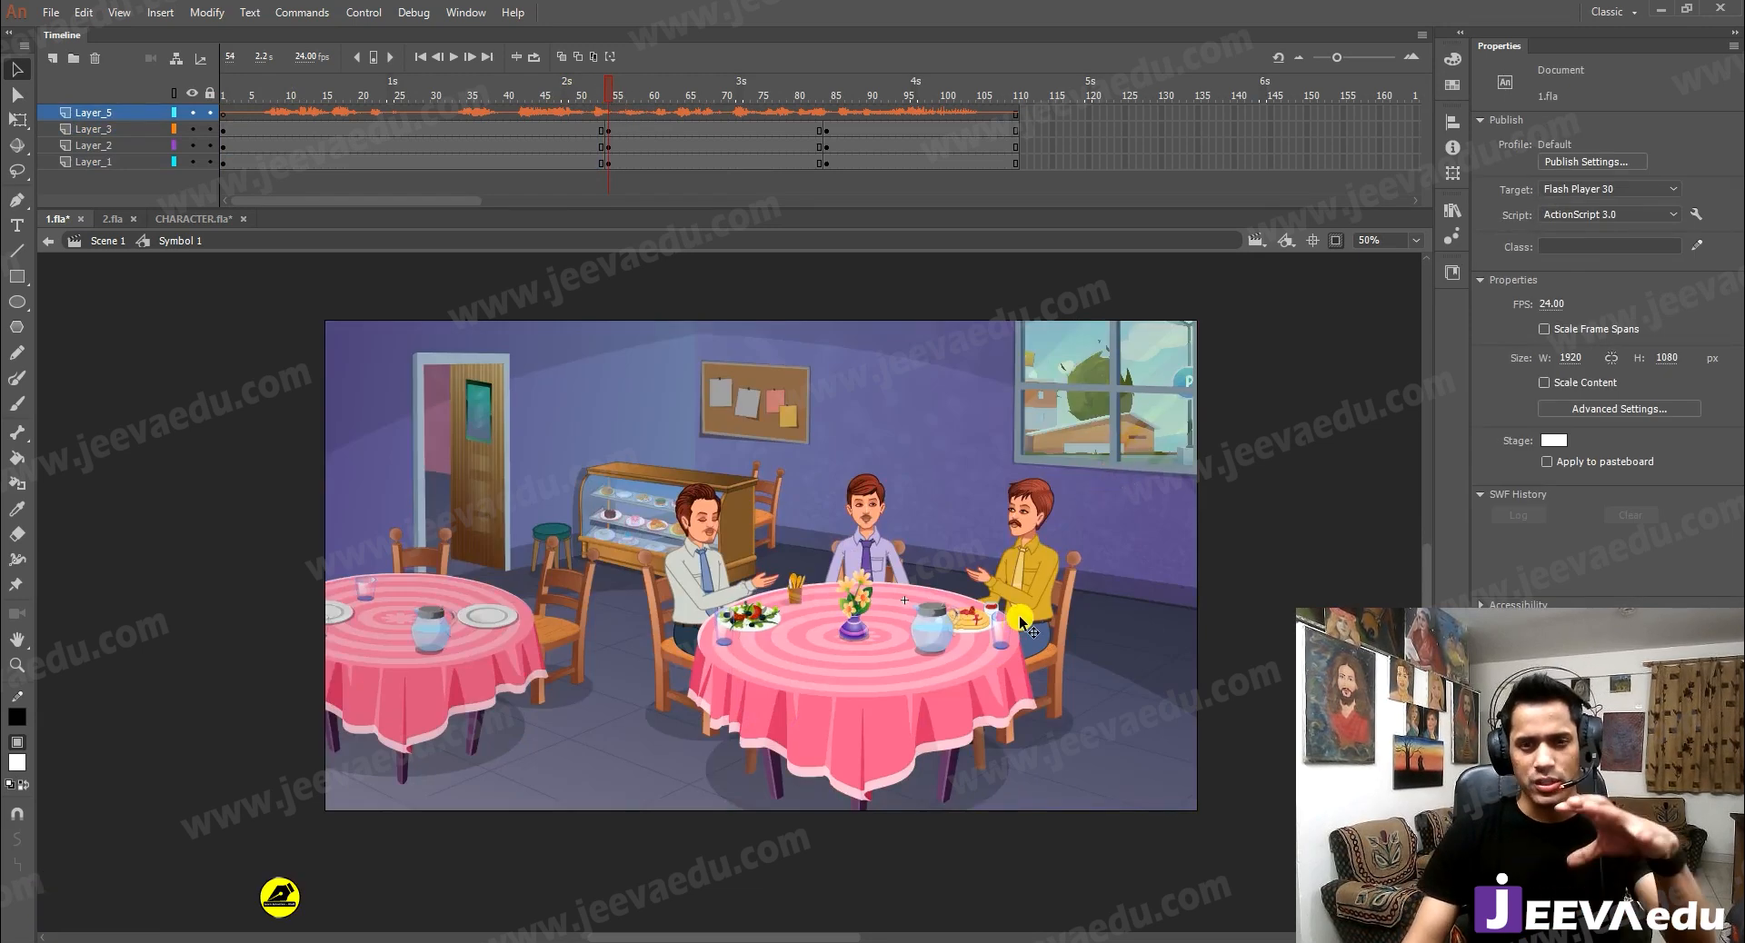
{"action": "left_click", "coordinate": [594, 87]}
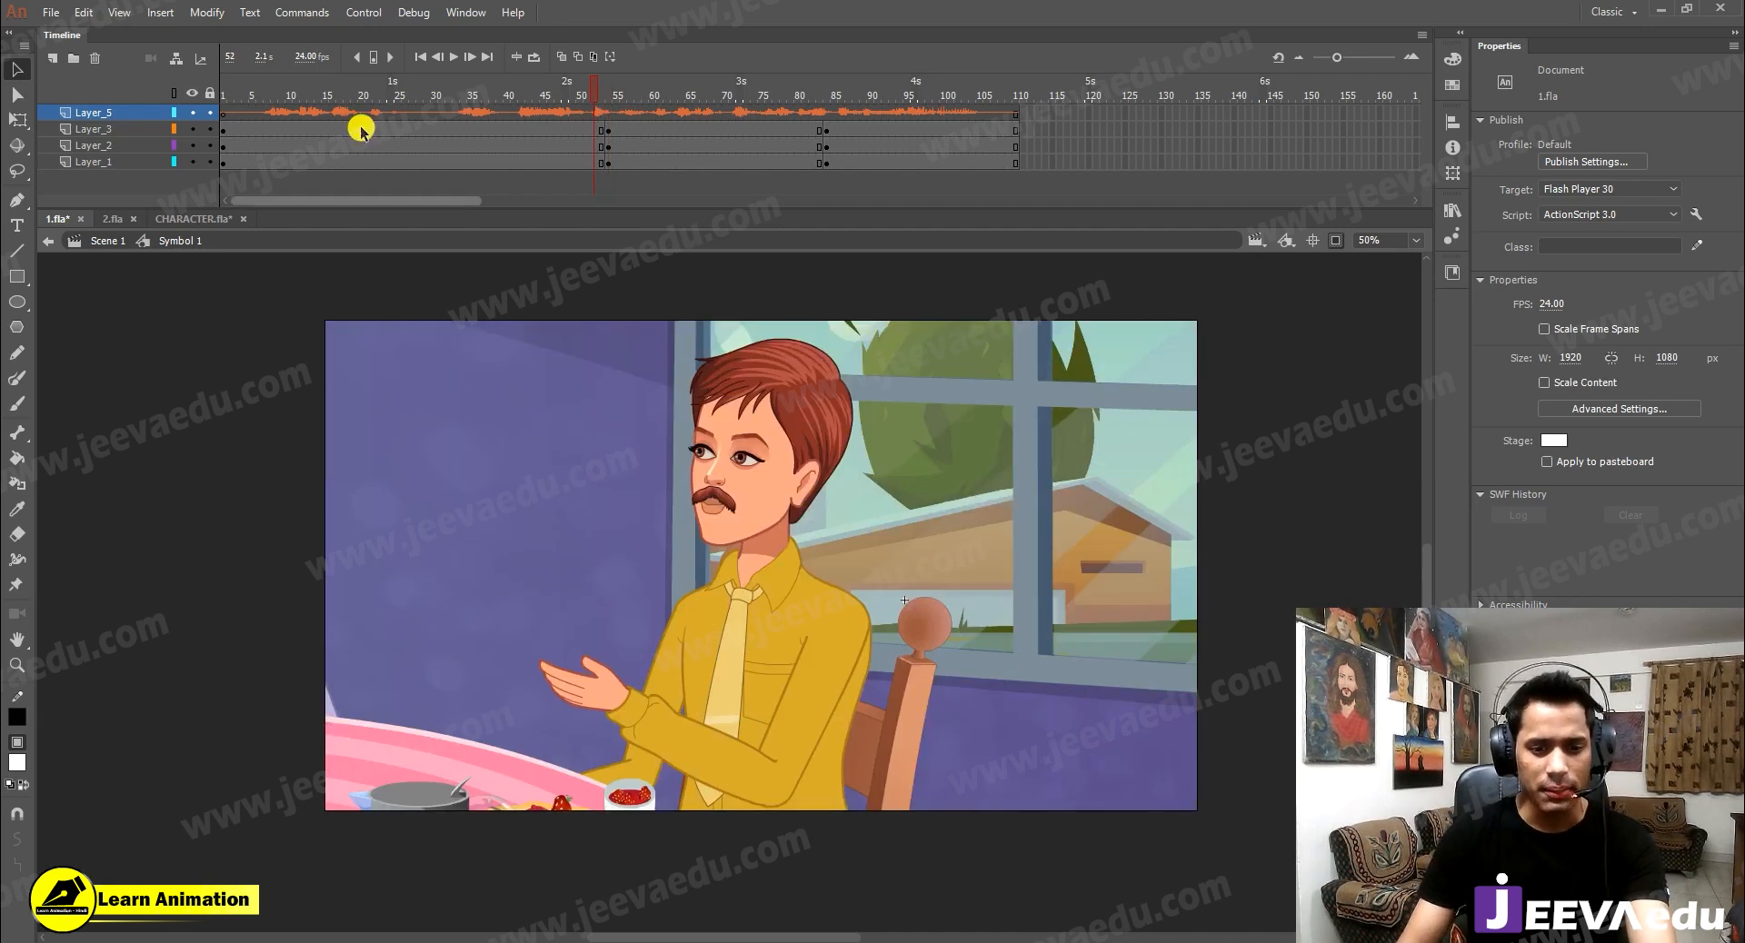
{"action": "left_click", "coordinate": [1338, 240]}
{"action": "left_click", "coordinate": [528, 750], "text": "alt"}
{"action": "left_click", "coordinate": [527, 750], "text": "alt"}
{"action": "key", "text": "v"}
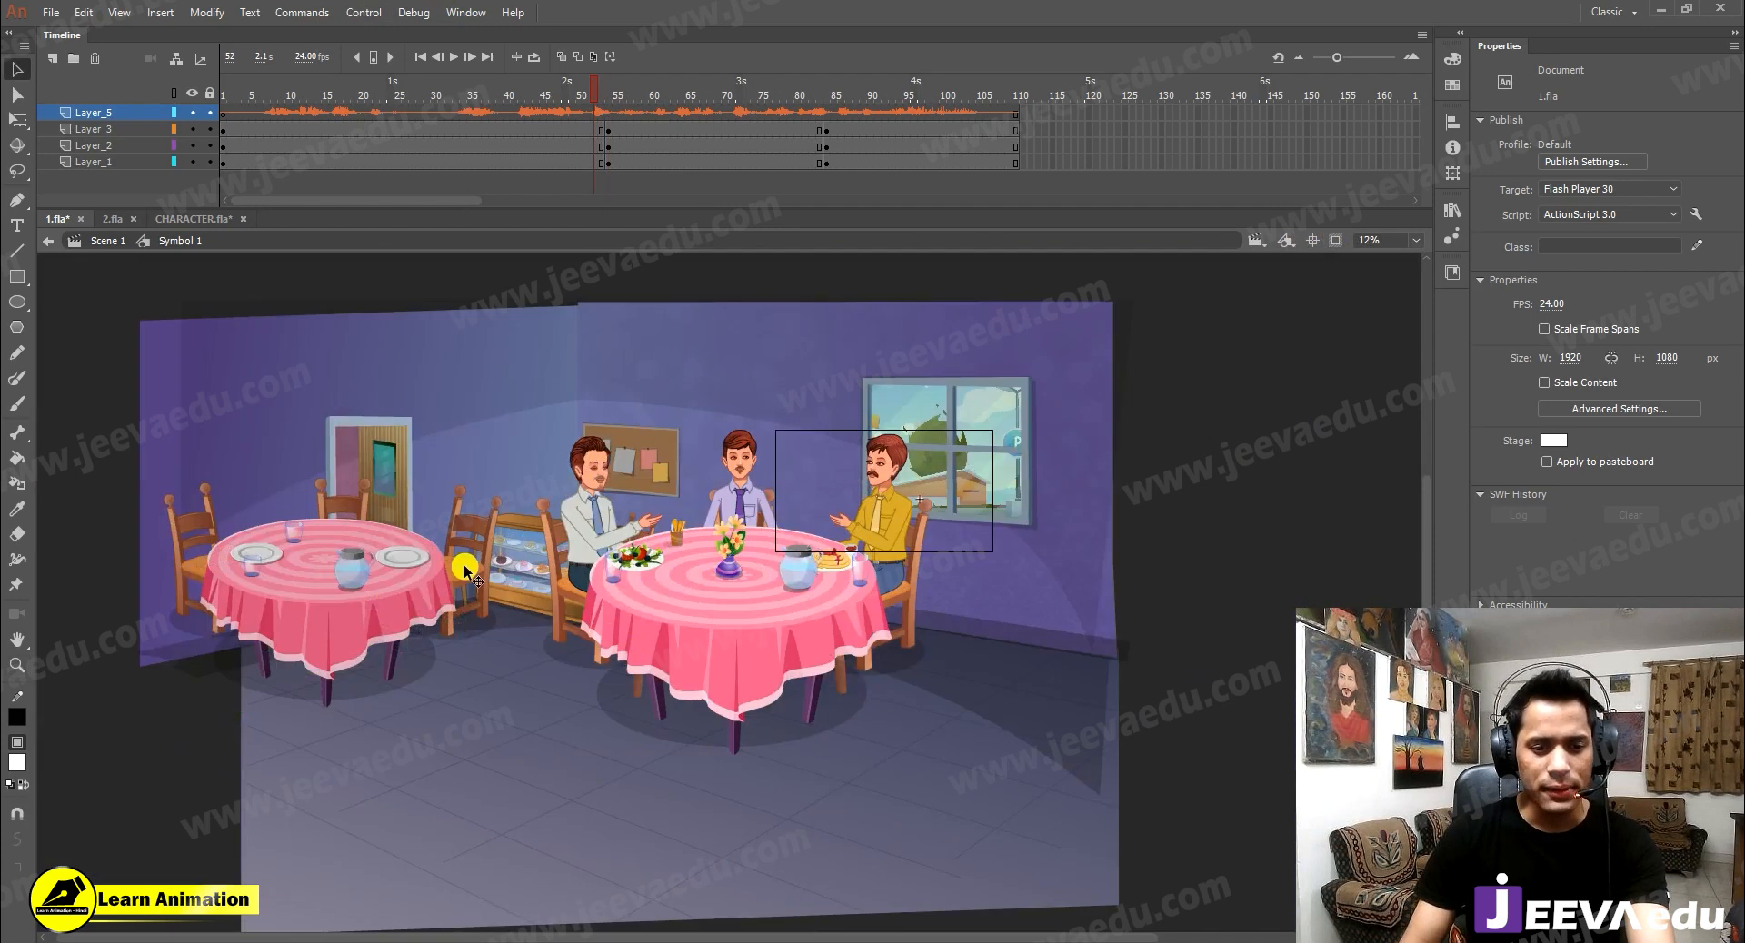
{"action": "left_click", "coordinate": [320, 598]}
{"action": "key", "text": "Delete"}
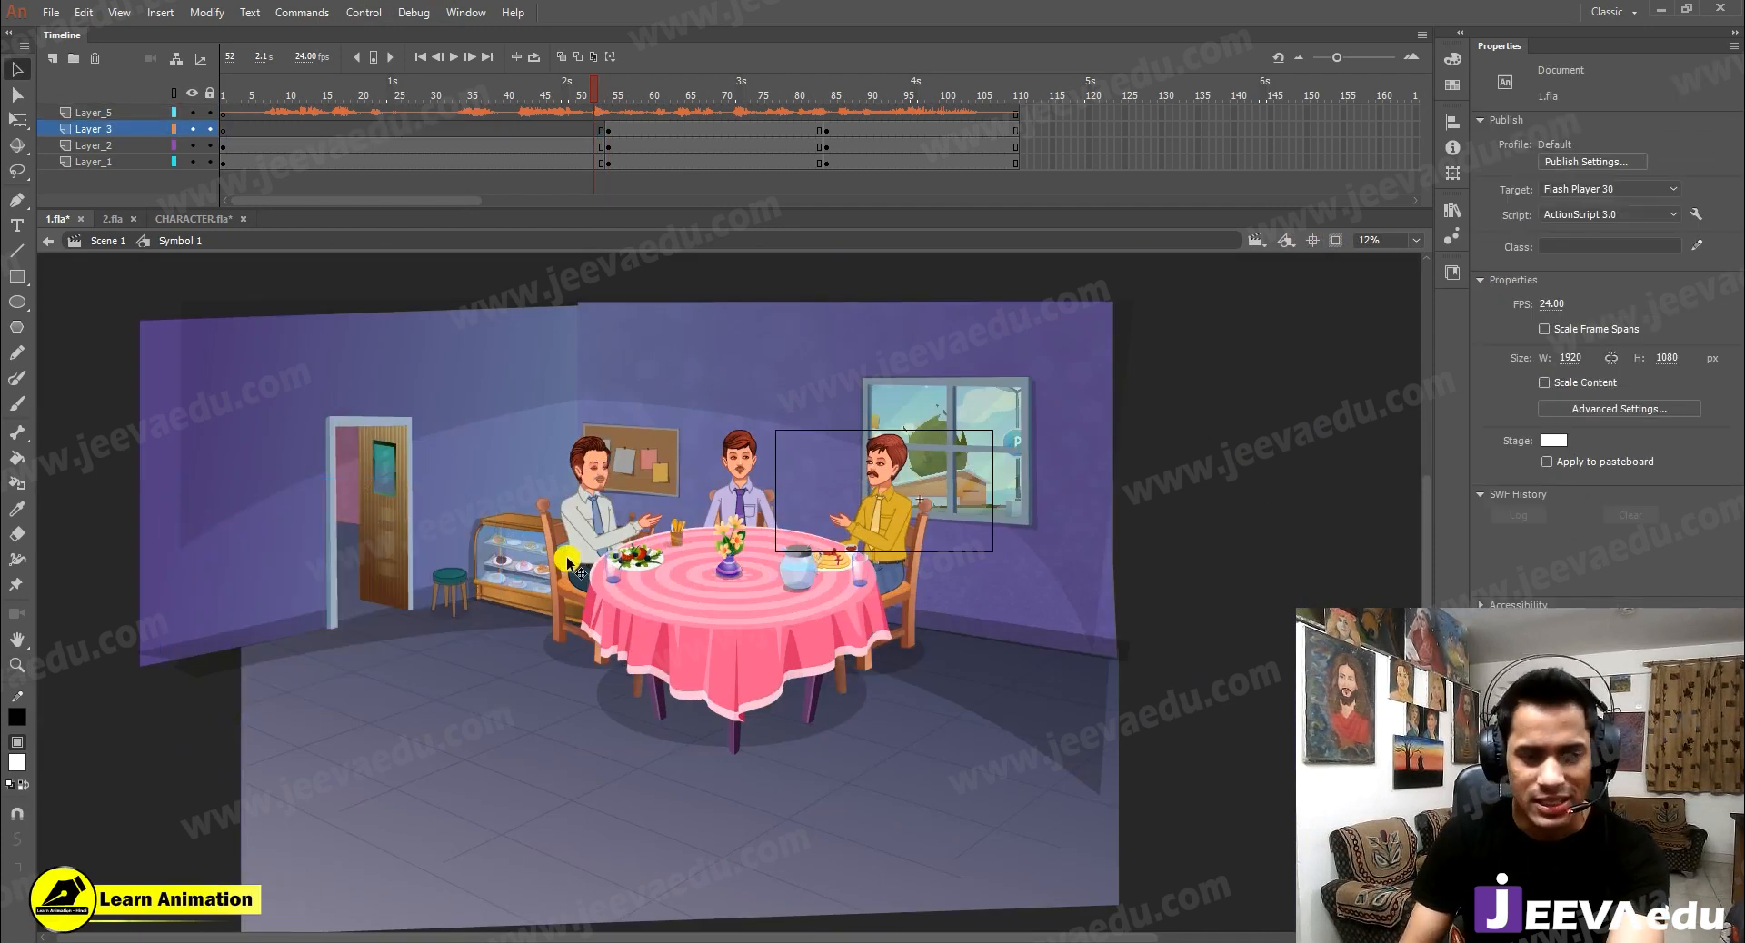
Delete the front-facing man and the grey-shirted man with their chairs from the close-up shot
{"action": "left_click", "coordinate": [565, 556]}
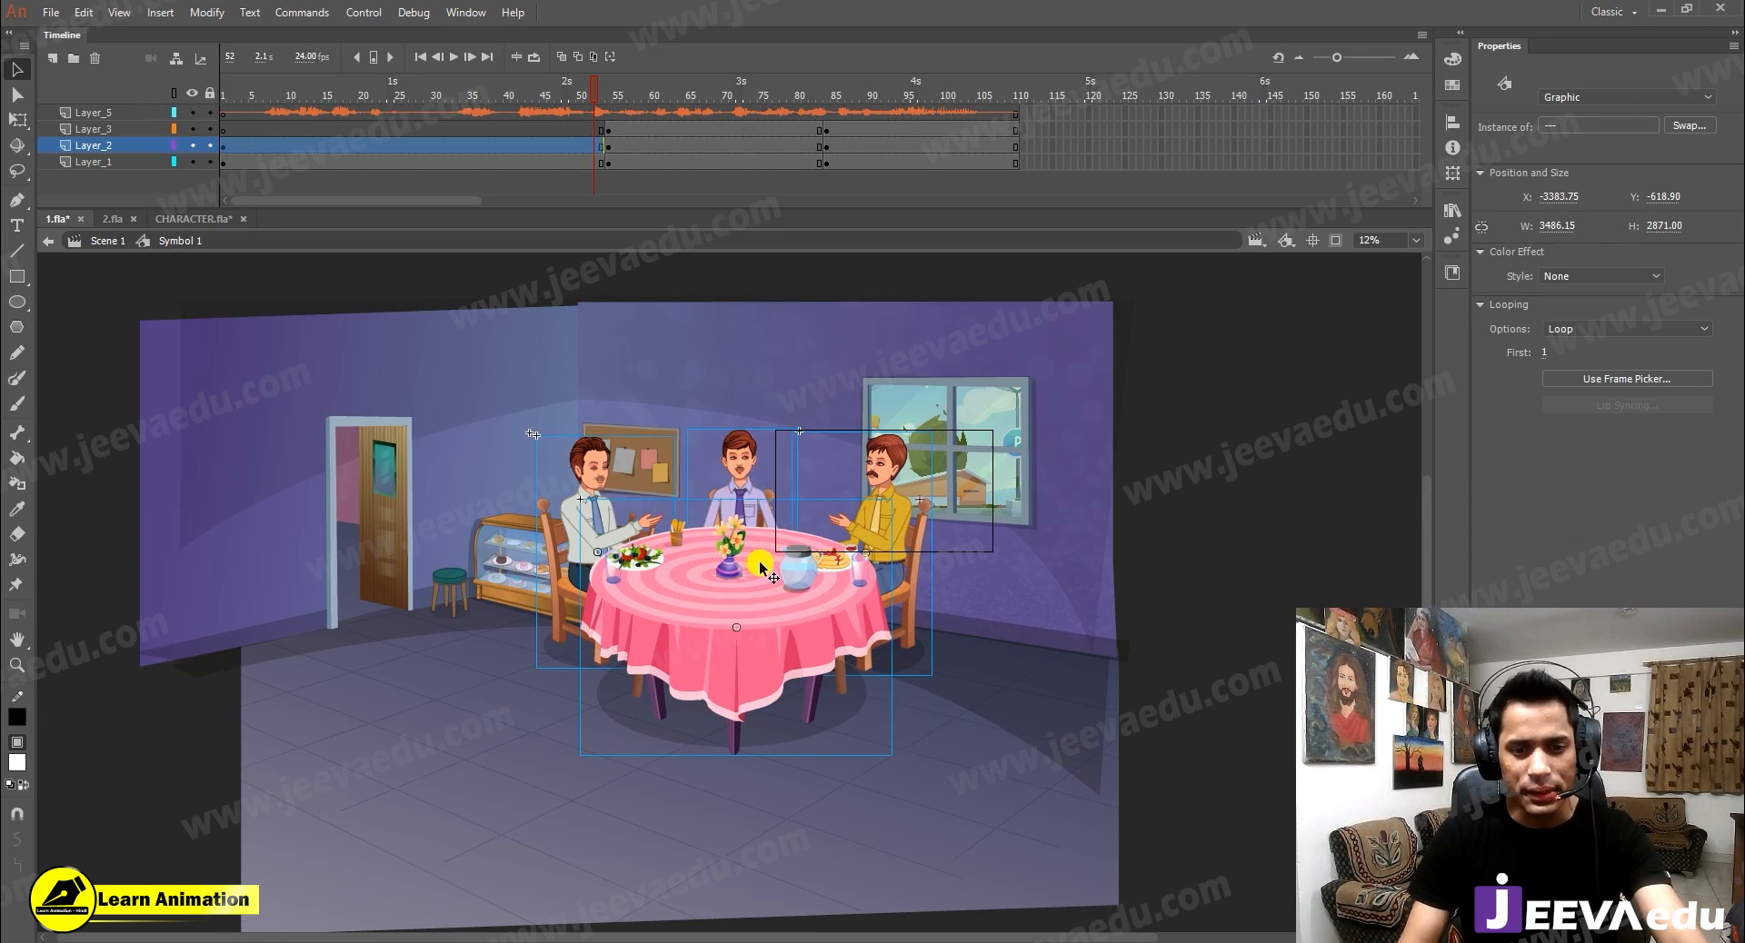
{"action": "left_click", "coordinate": [167, 768]}
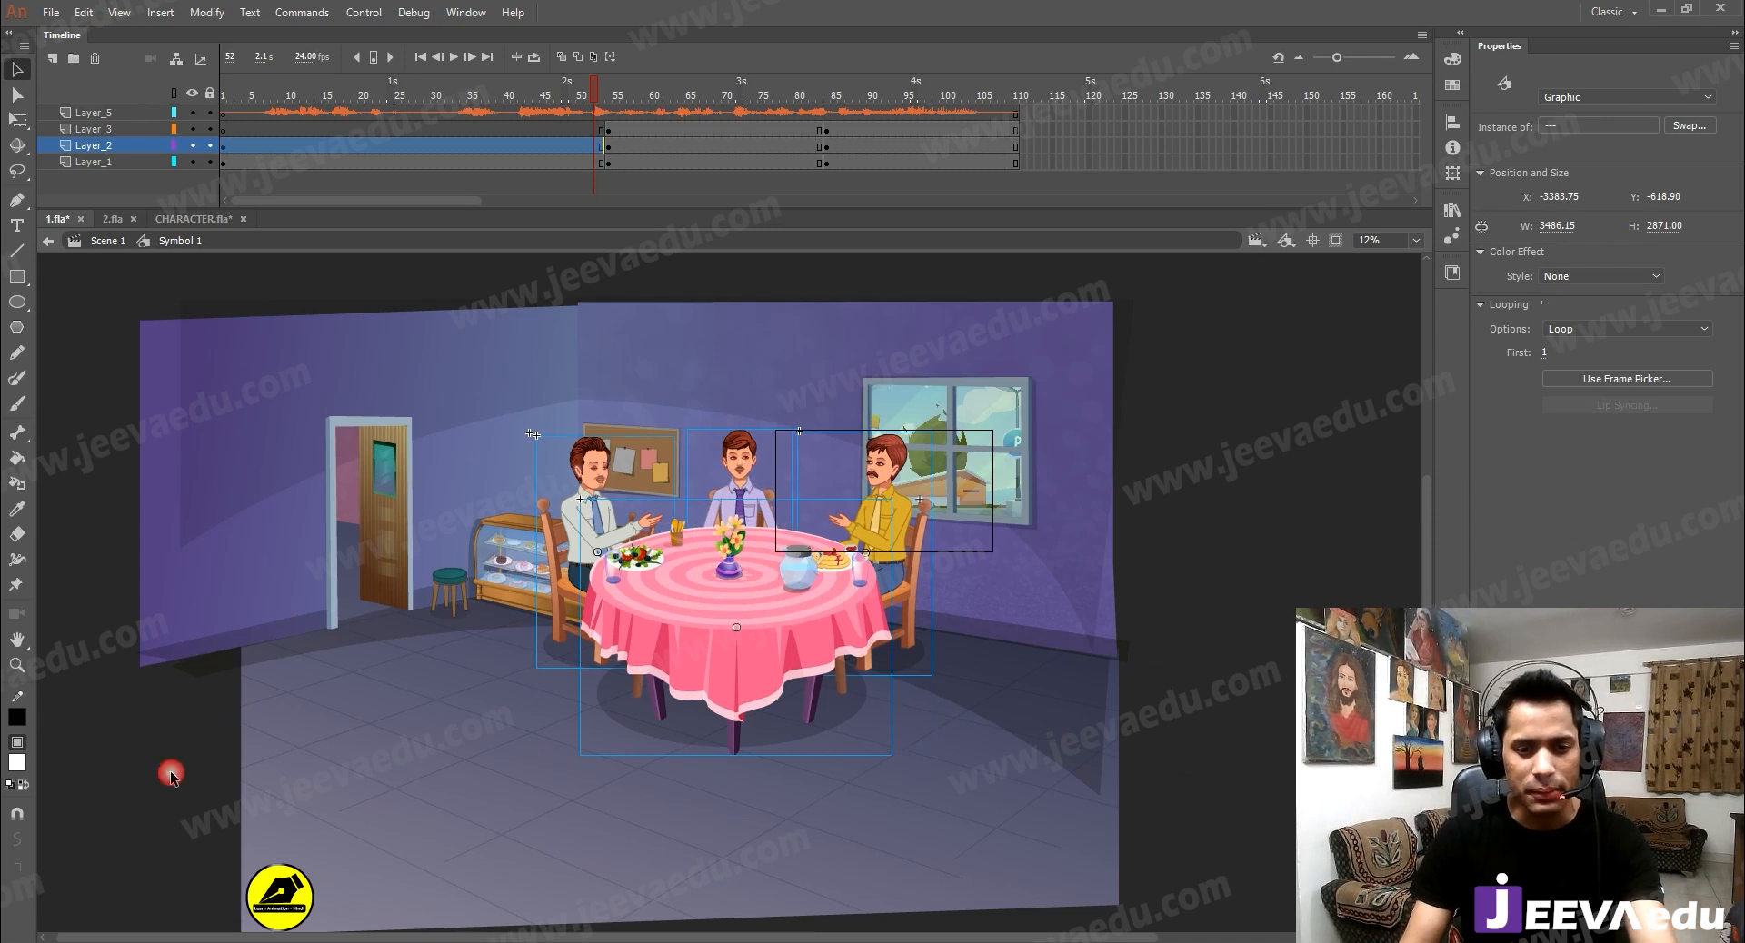
{"action": "left_click", "coordinate": [728, 505]}
{"action": "key", "text": "Delete"}
{"action": "left_click", "coordinate": [654, 526]}
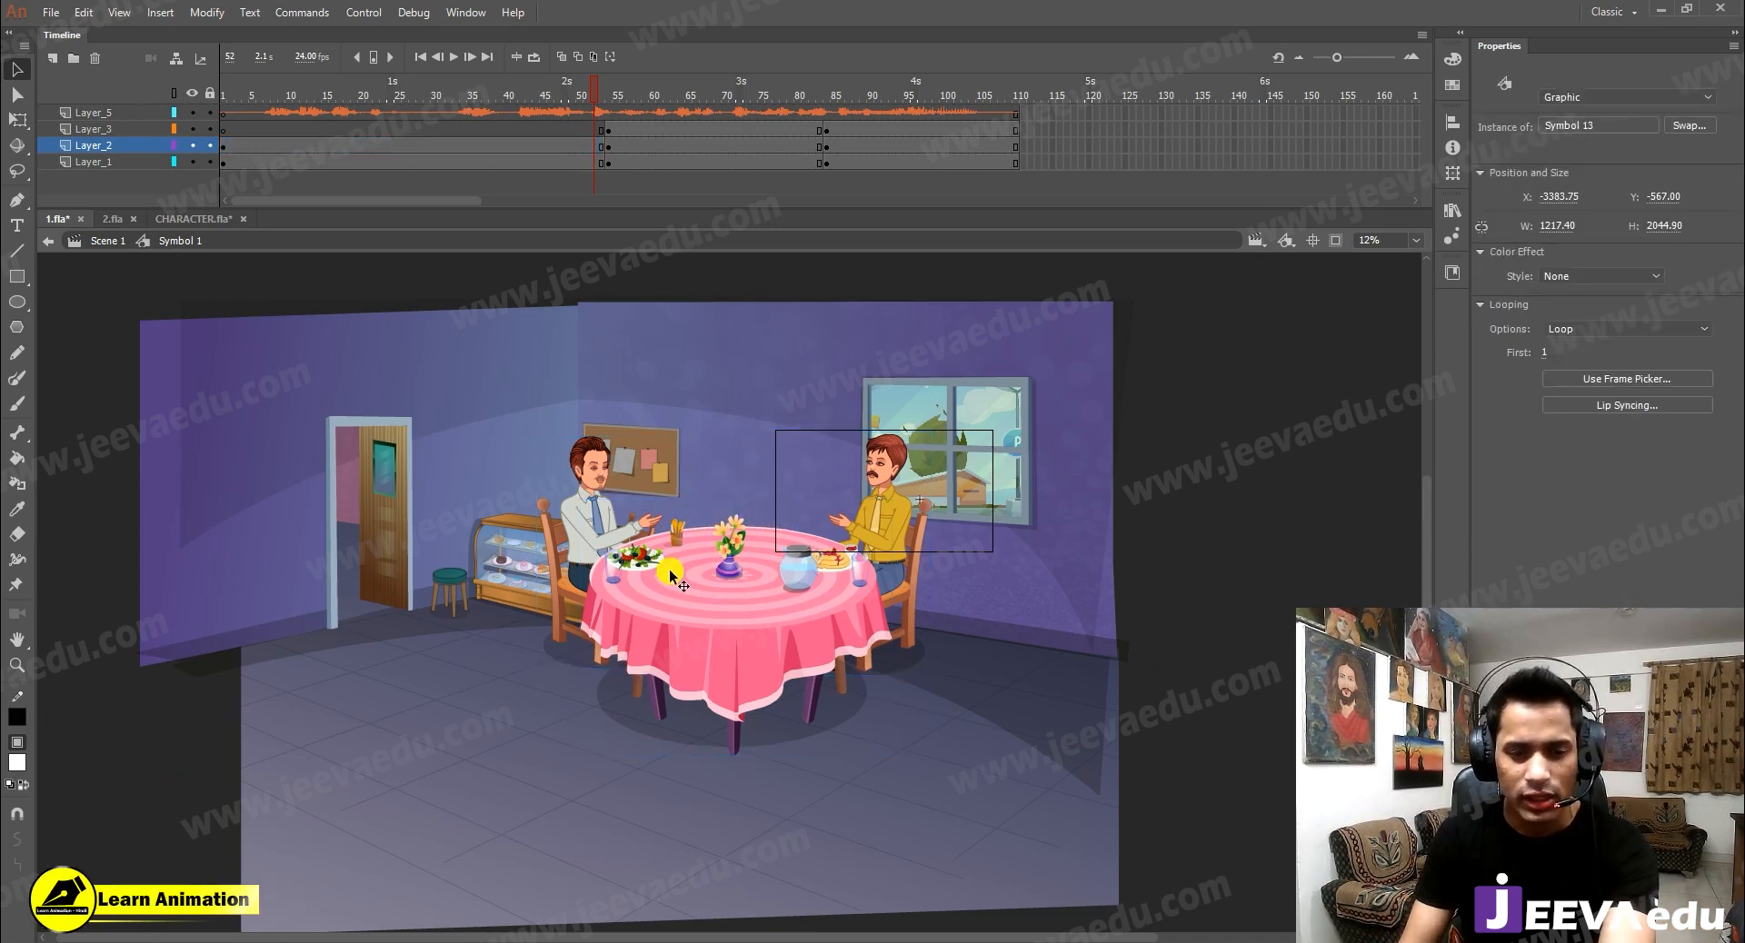
{"action": "key", "text": "Delete"}
Move the remaining dining table from Layer_2 to frame 1 of Layer_3 in place, and clip the content outside the stage
{"action": "left_click", "coordinate": [769, 621]}
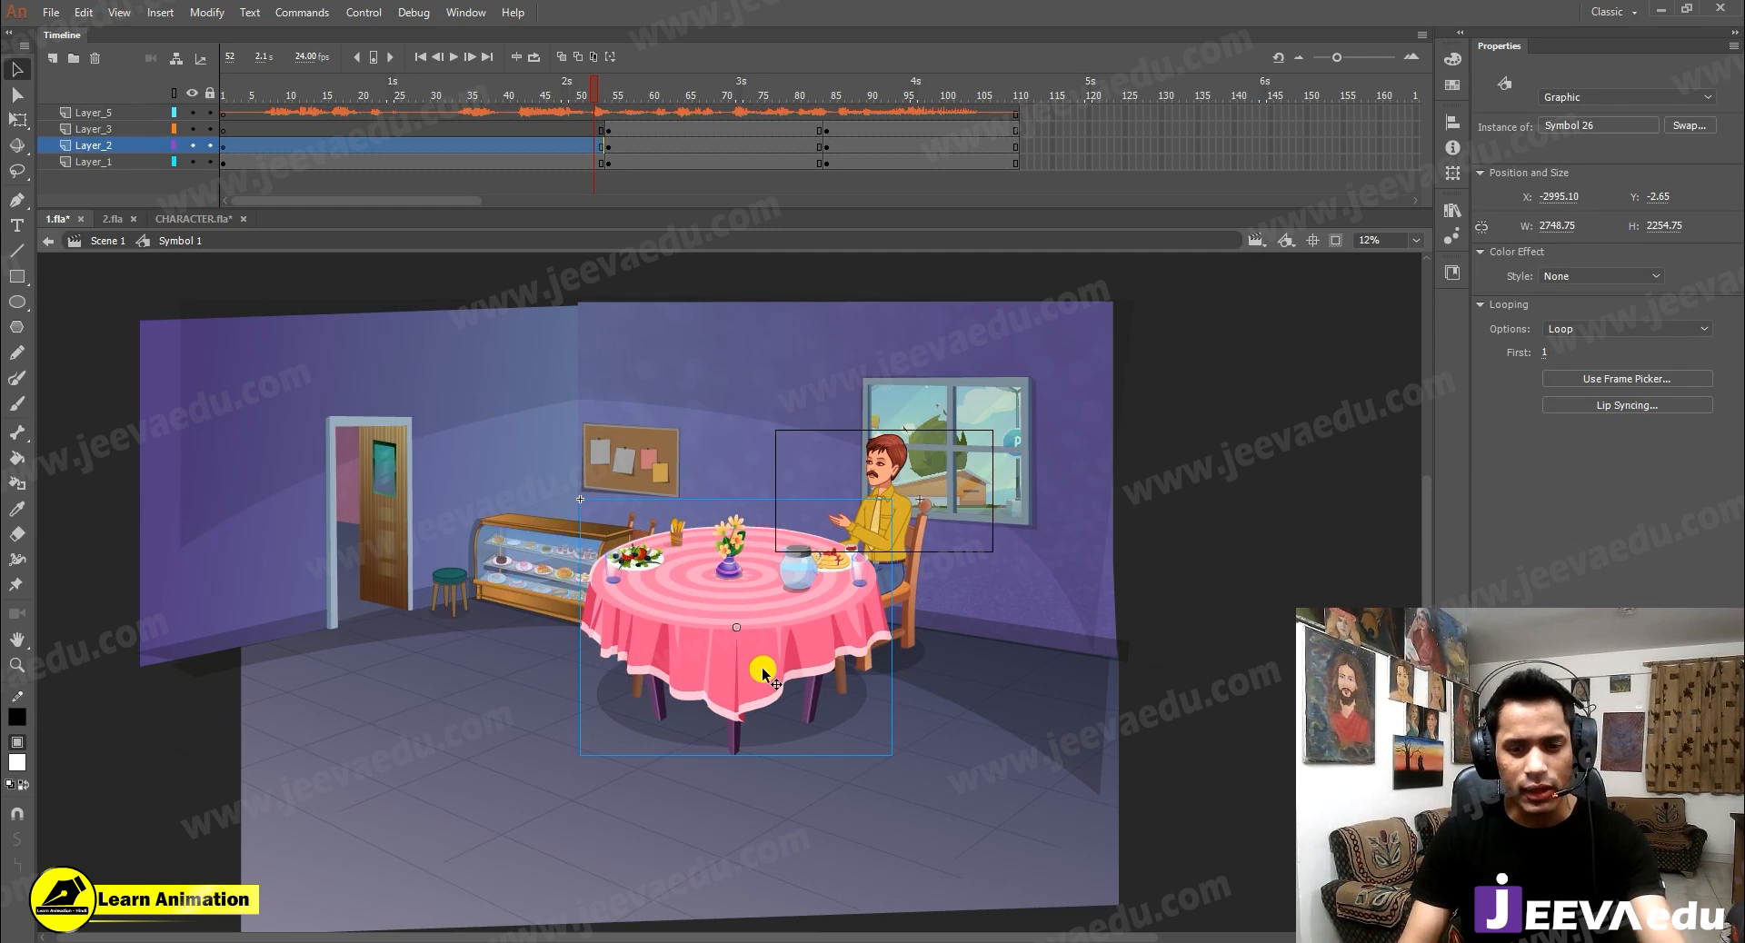
{"action": "key", "text": "Delete"}
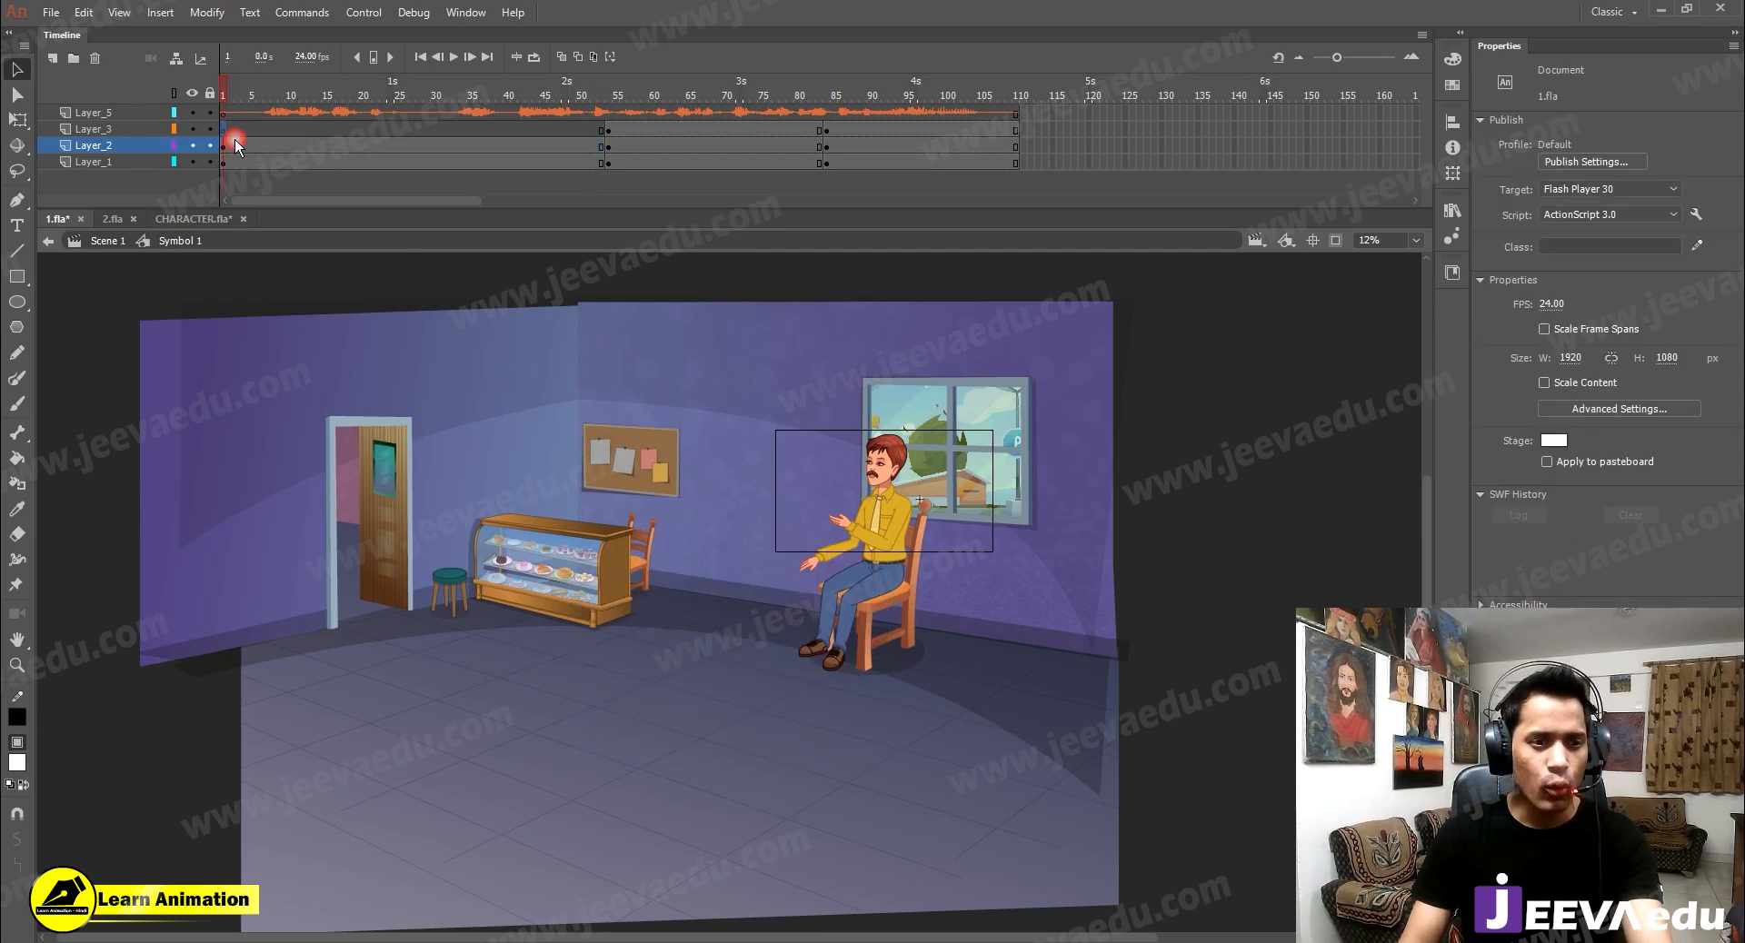
{"action": "left_click", "coordinate": [225, 129]}
{"action": "right_click", "coordinate": [101, 360]}
{"action": "left_click", "coordinate": [149, 431]}
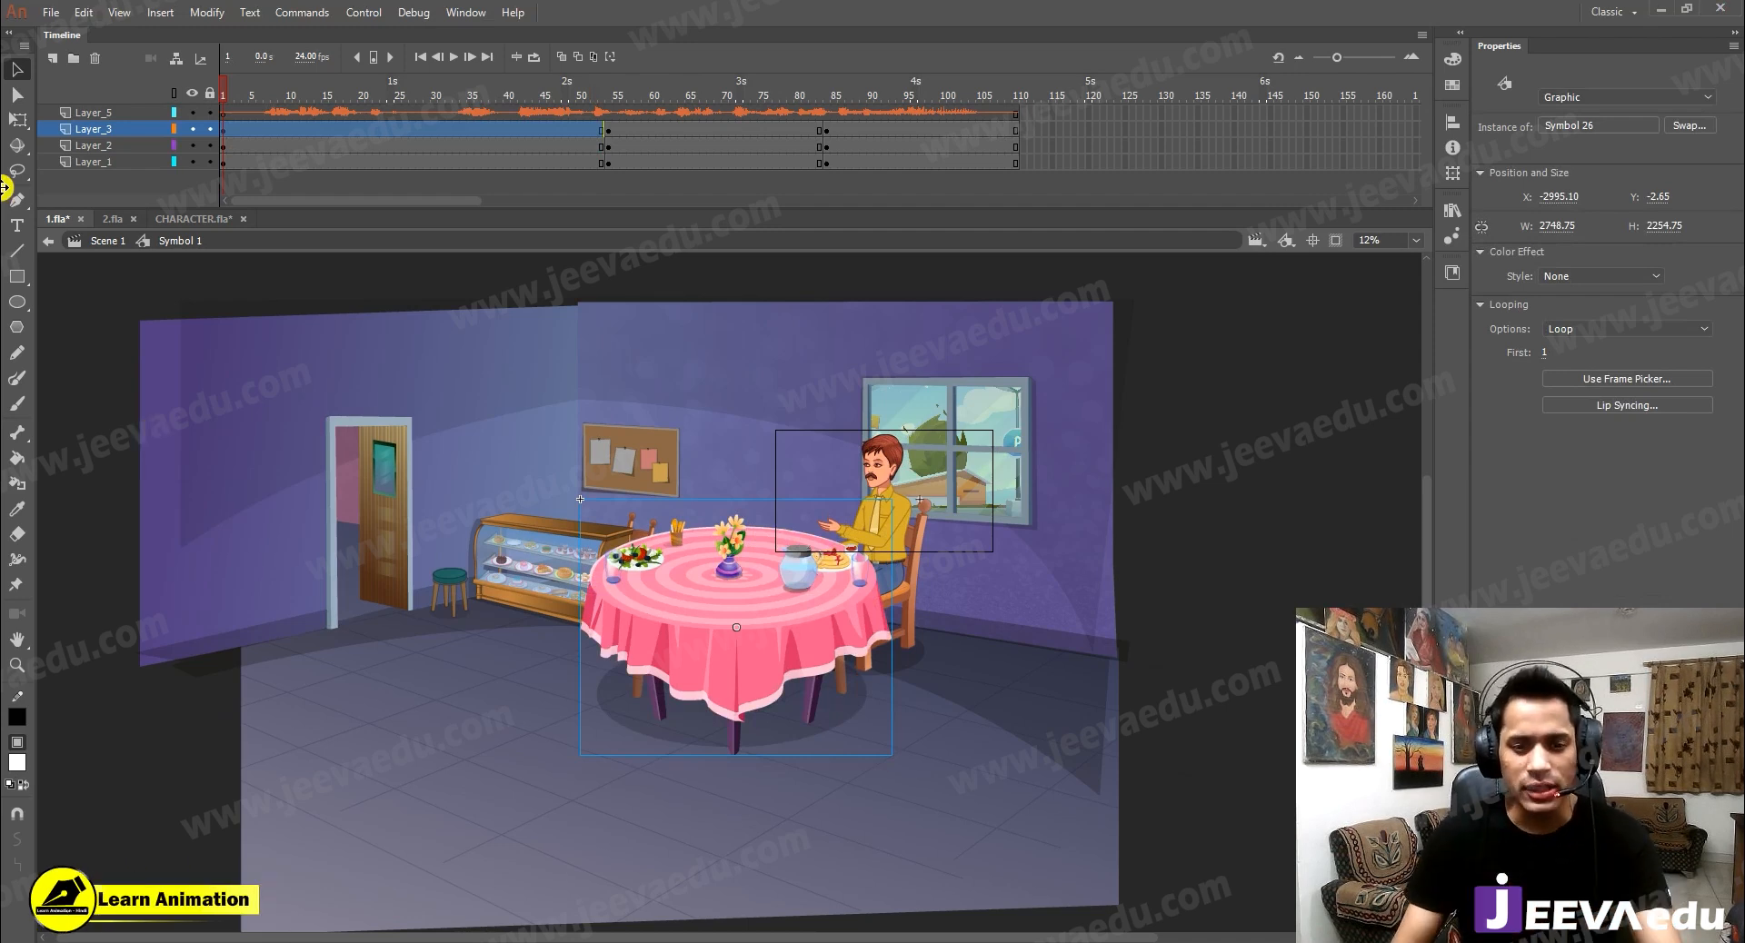
{"action": "left_click", "coordinate": [1330, 246]}
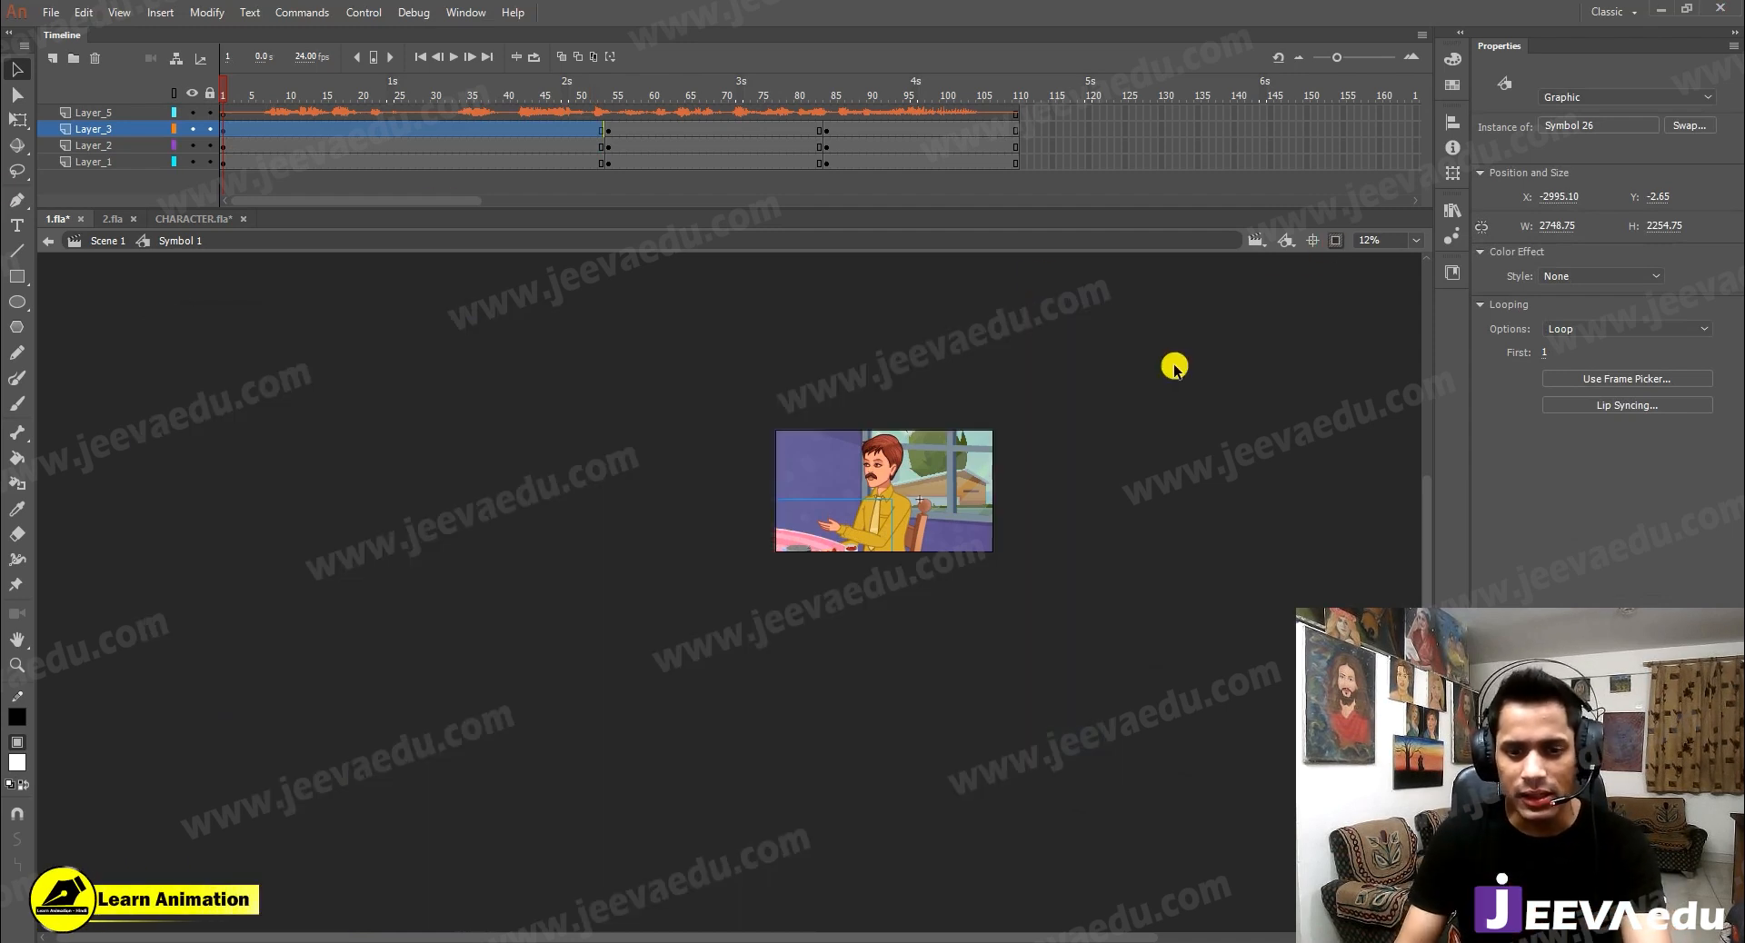
Nudge the dining table in the yellow-shirted man's close-up to X -2987.10, Y 0.00, and play the shot back
{"action": "key", "text": "z"}
{"action": "left_click", "coordinate": [873, 538]}
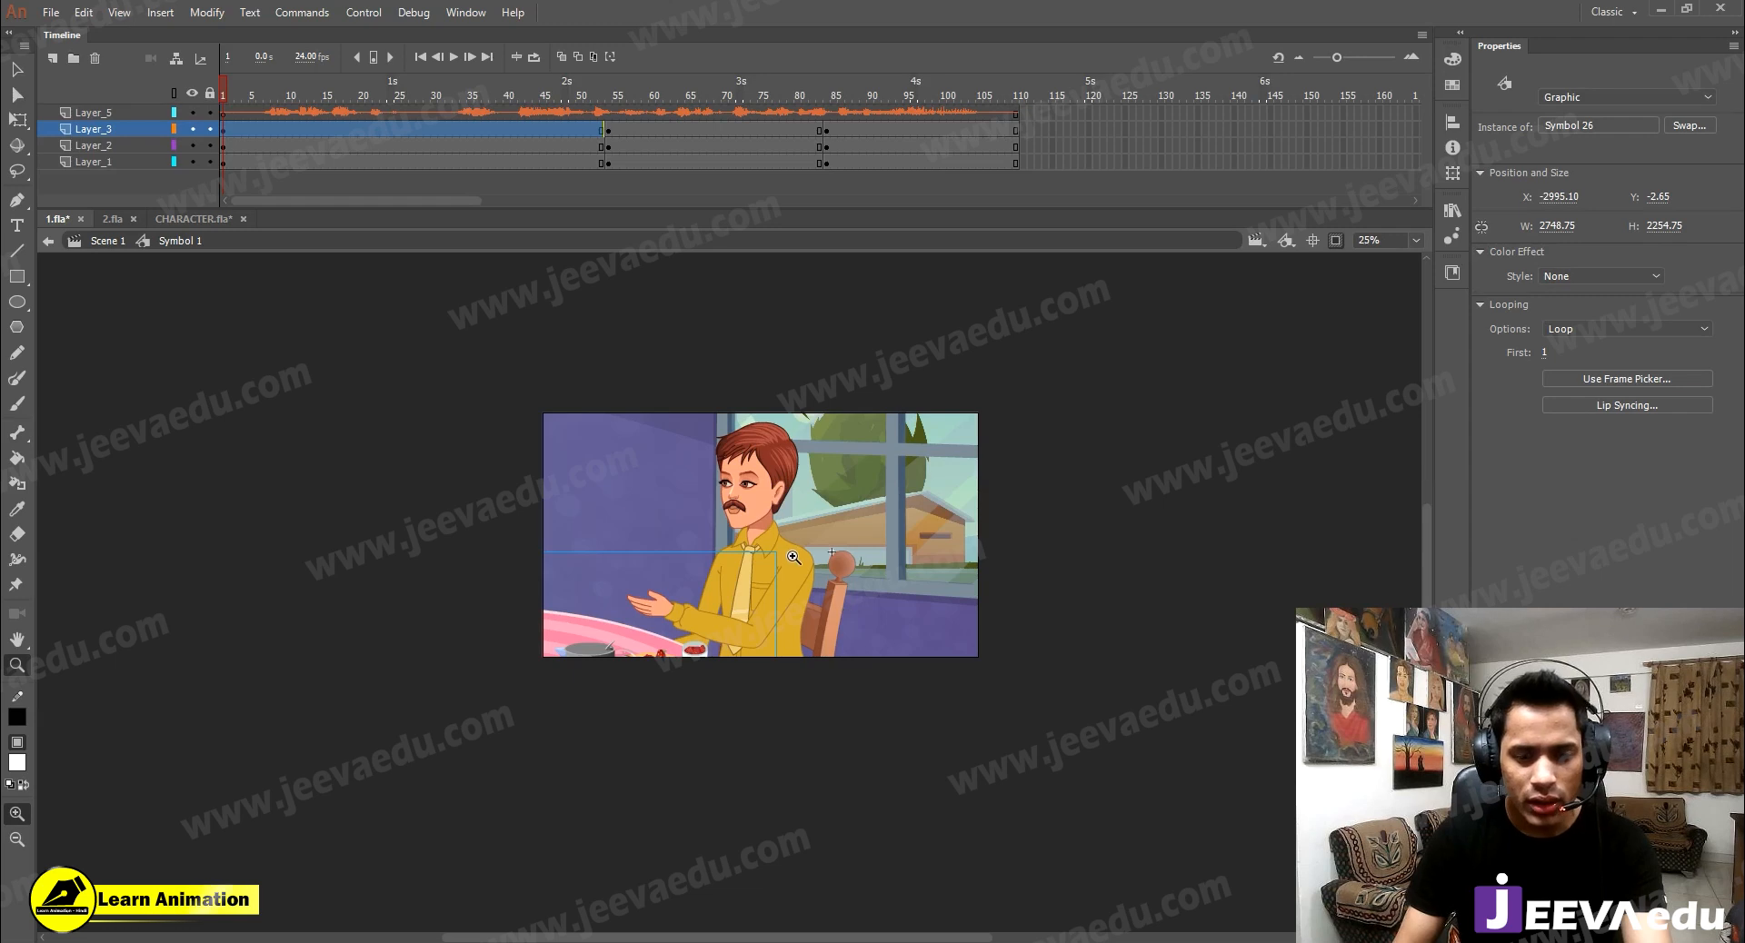
{"action": "left_click", "coordinate": [794, 558]}
{"action": "left_click_drag", "start_coordinate": [794, 557], "coordinate": [845, 564]}
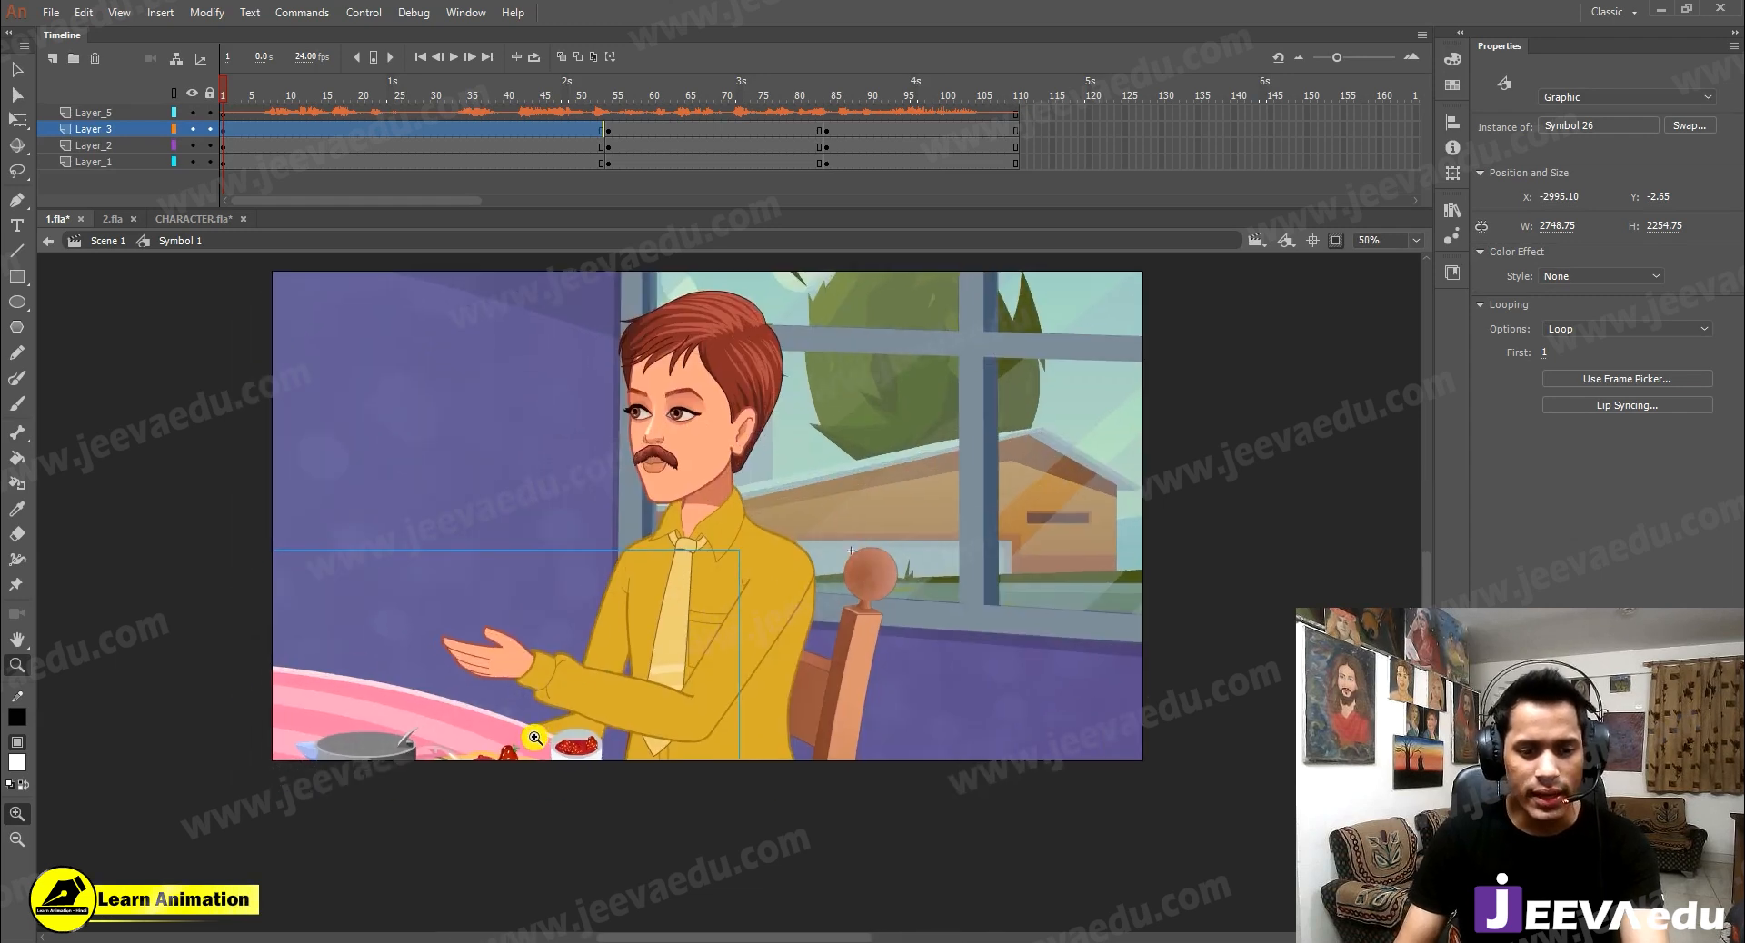
{"action": "key", "text": "v"}
{"action": "left_click_drag", "start_coordinate": [450, 772], "coordinate": [468, 753]}
{"action": "key", "text": "z"}
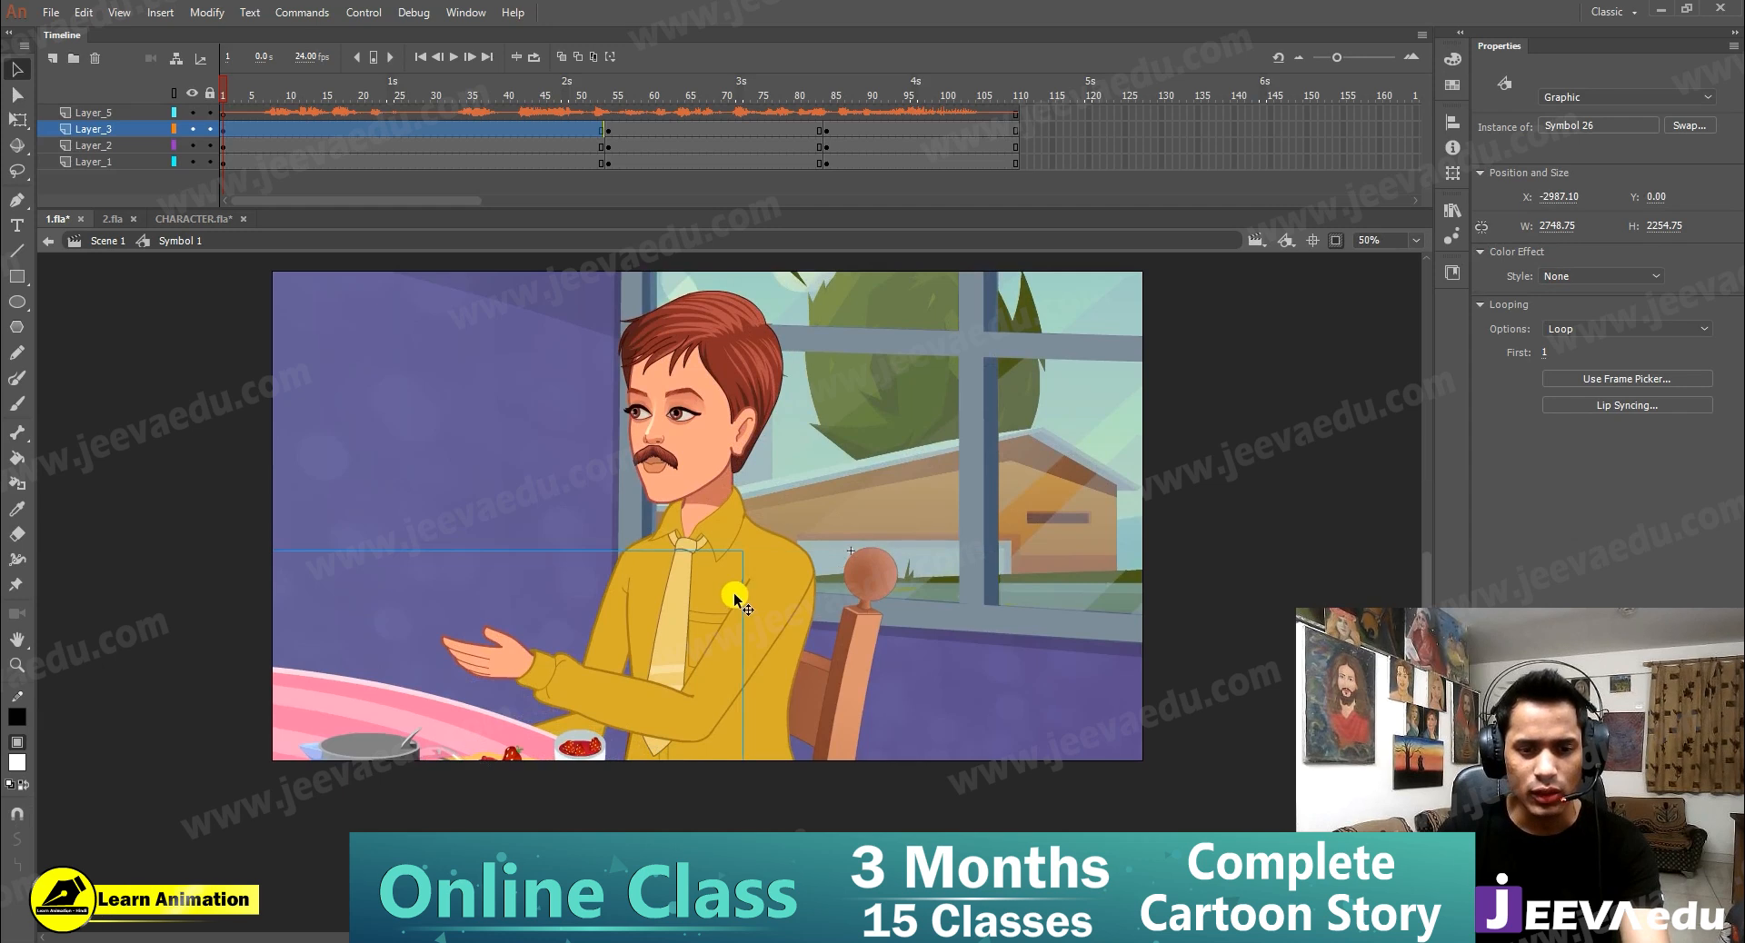
{"action": "left_click", "coordinate": [818, 589], "text": "alt"}
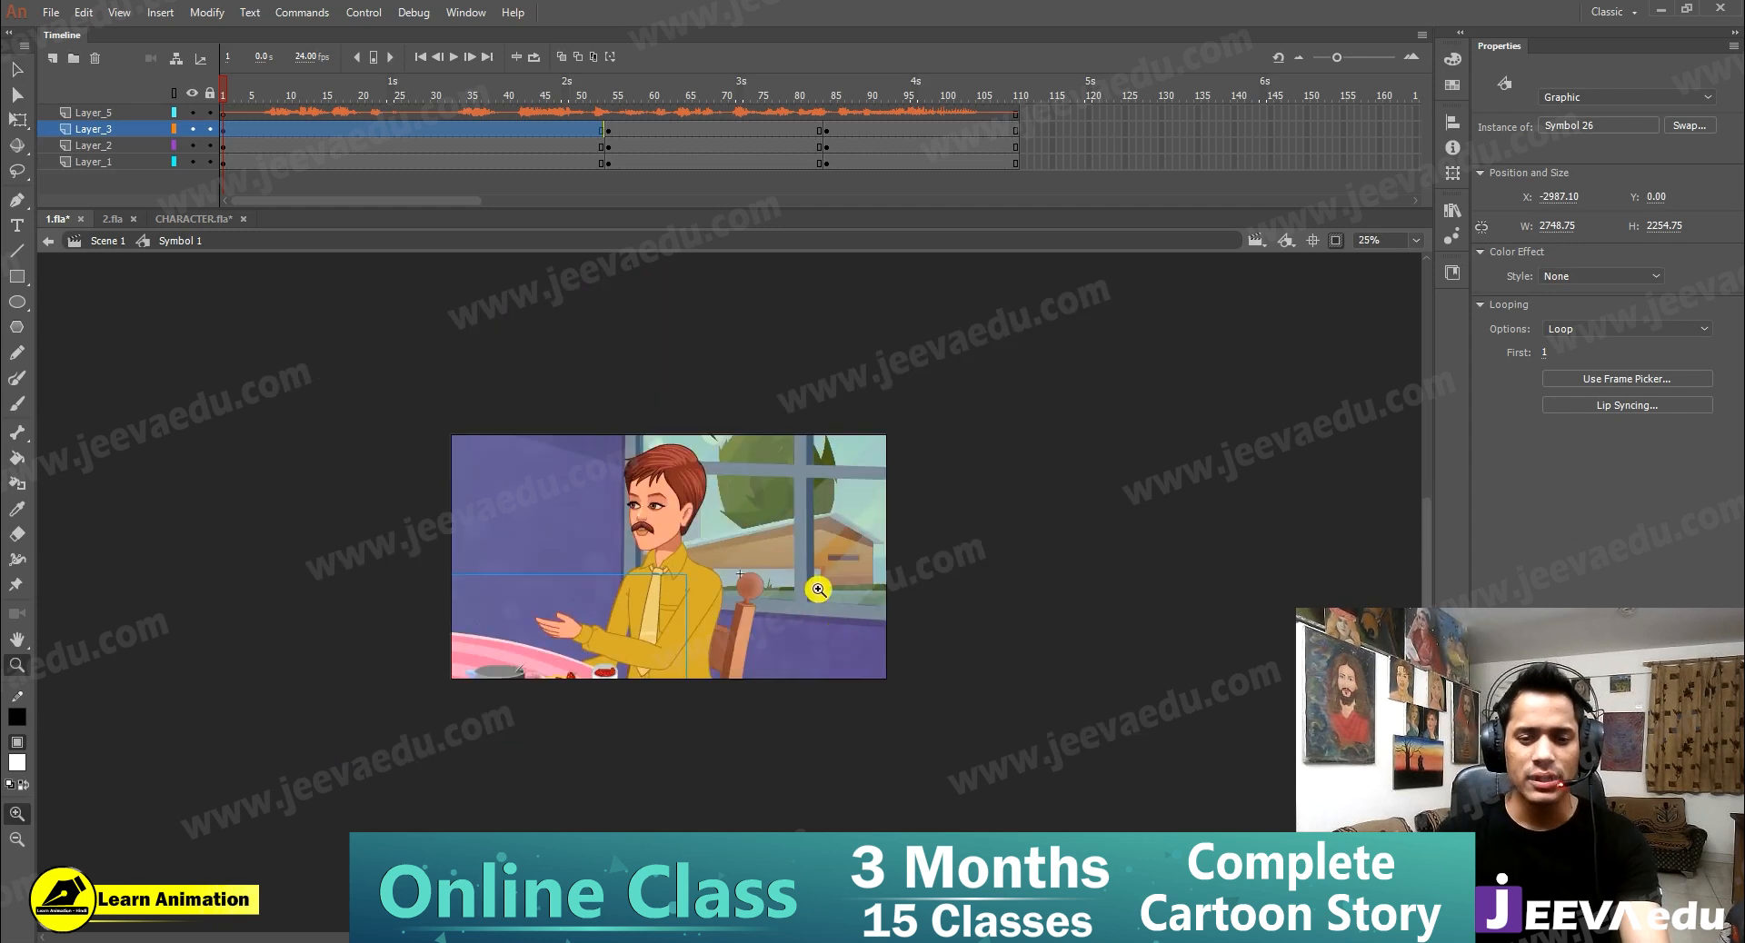
{"action": "left_click", "coordinate": [723, 576]}
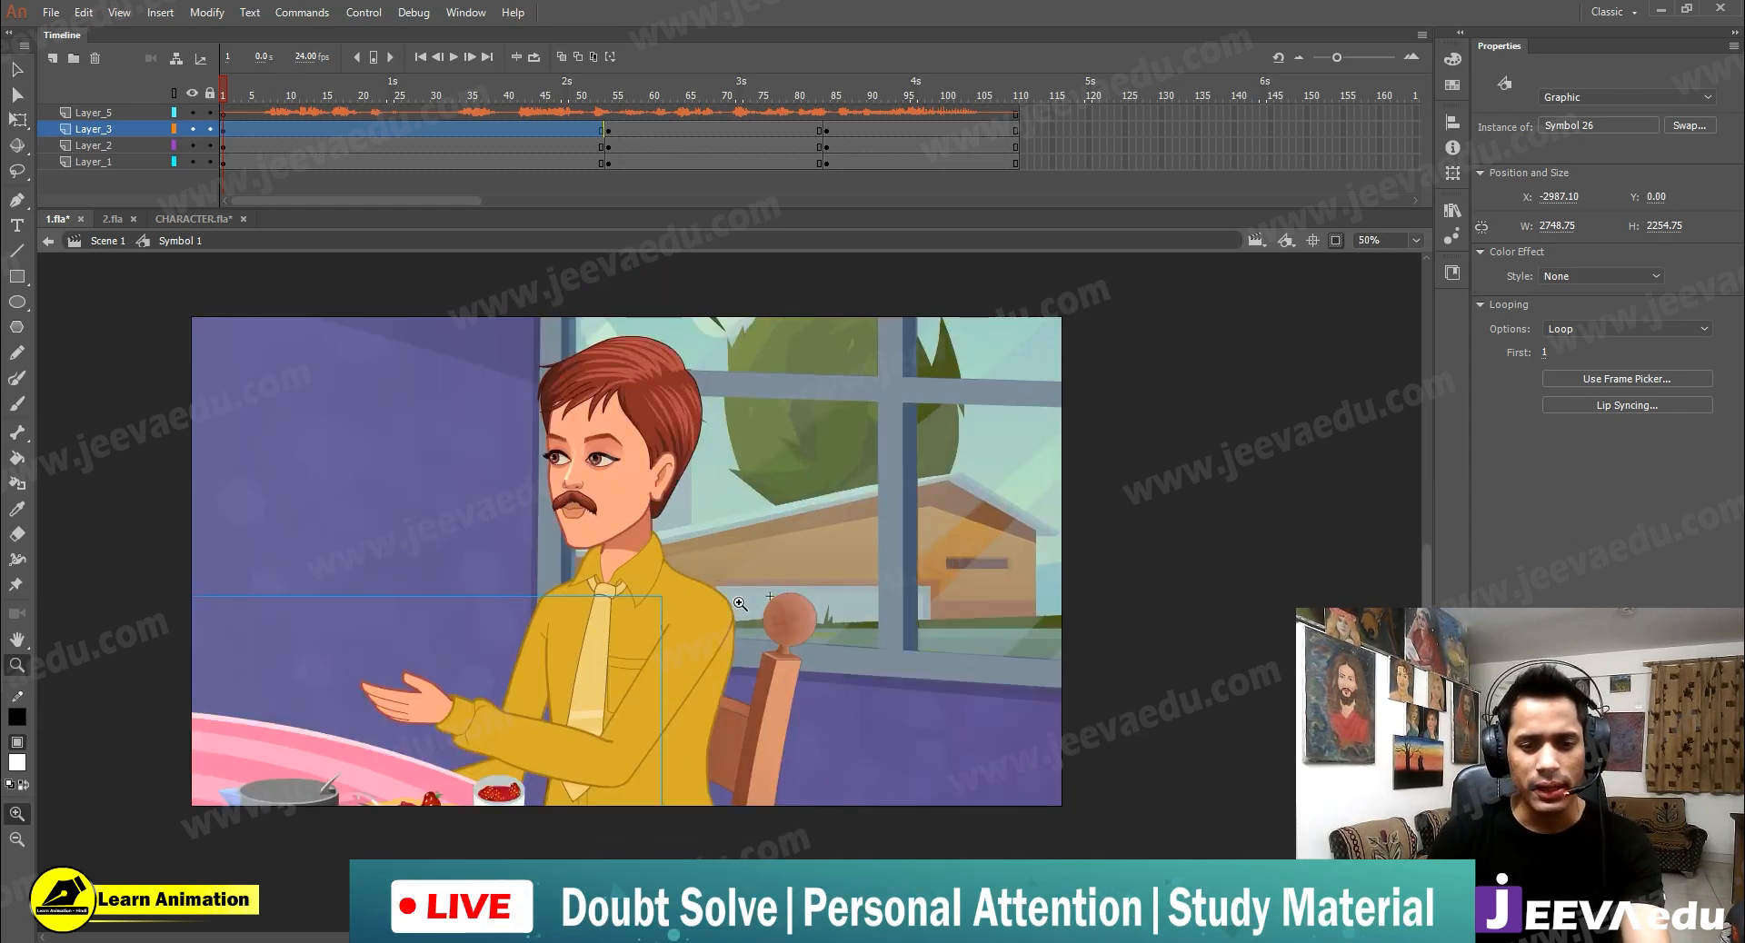
{"action": "key", "text": "Return"}
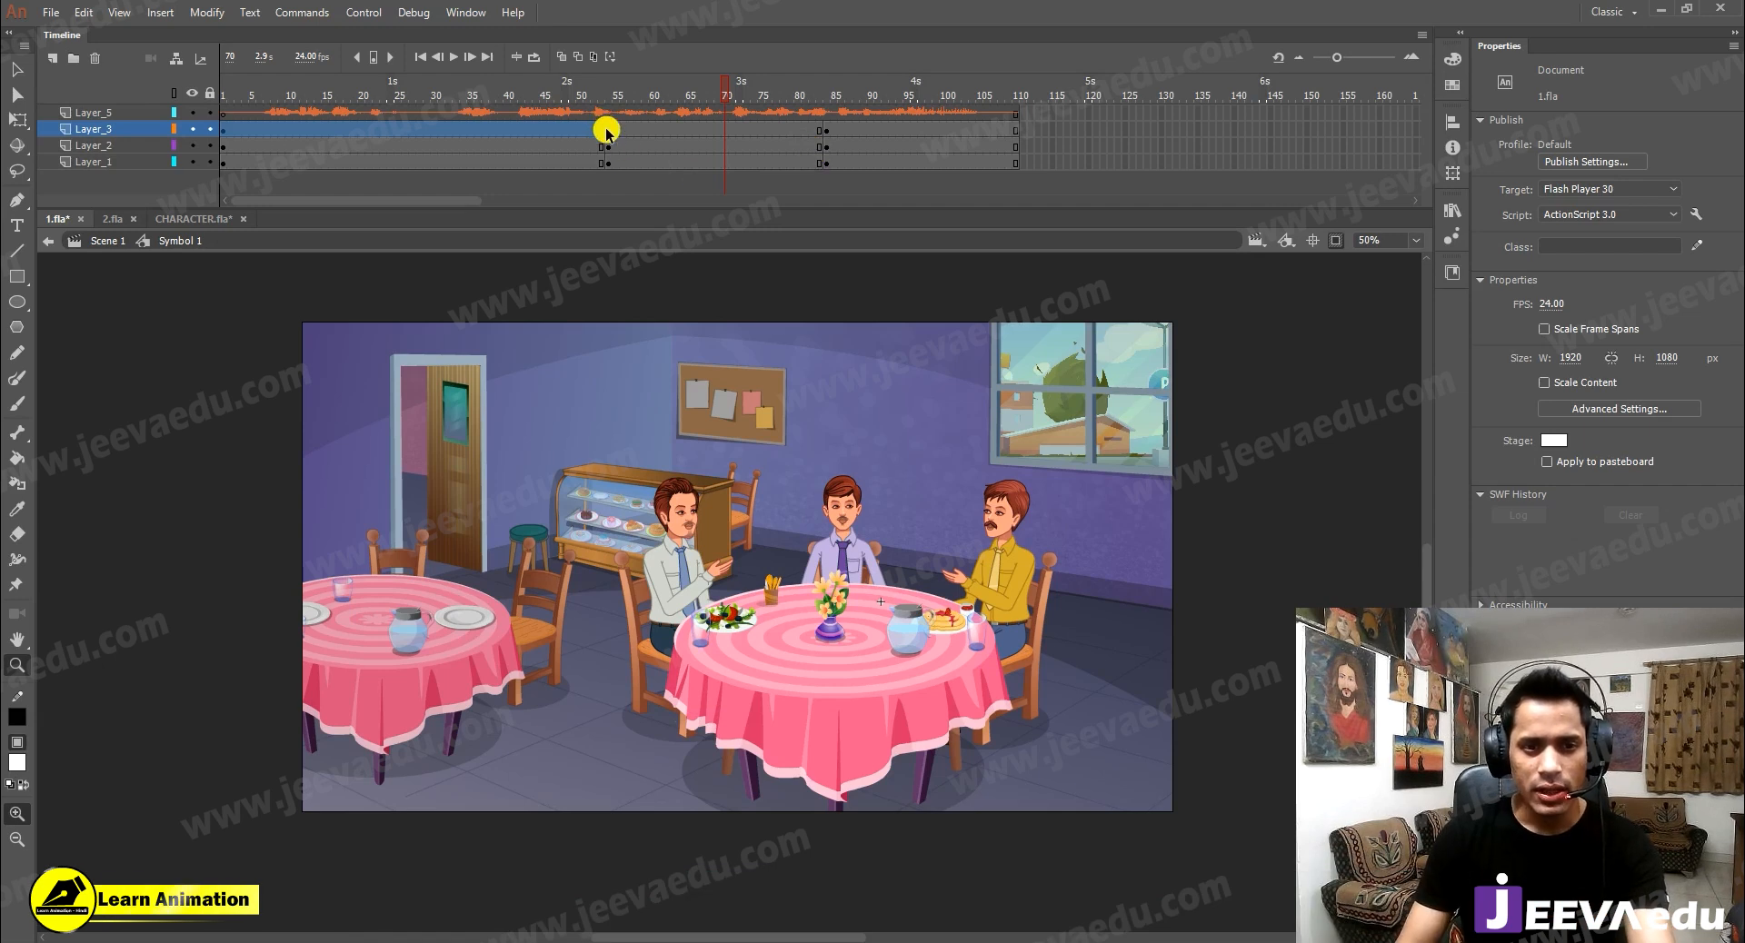
In the second shot starting at frame 54, delete the empty second dining table beside the group
{"action": "key", "text": "v"}
{"action": "left_click", "coordinate": [680, 592]}
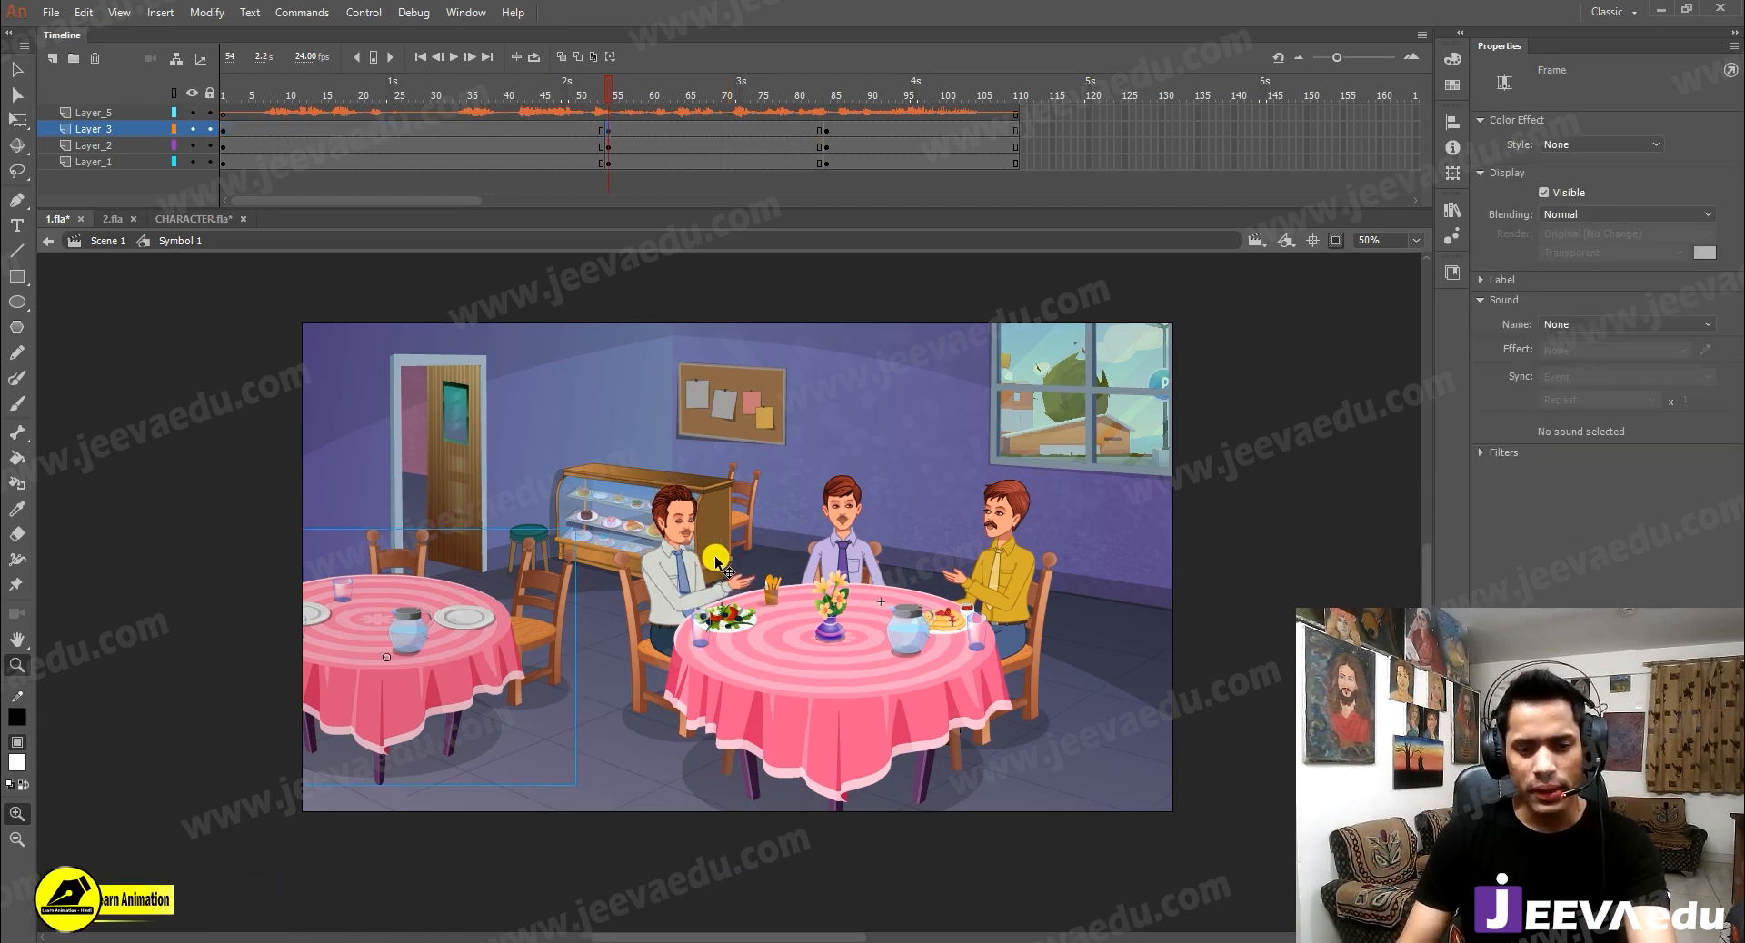
{"action": "left_click", "coordinate": [680, 593]}
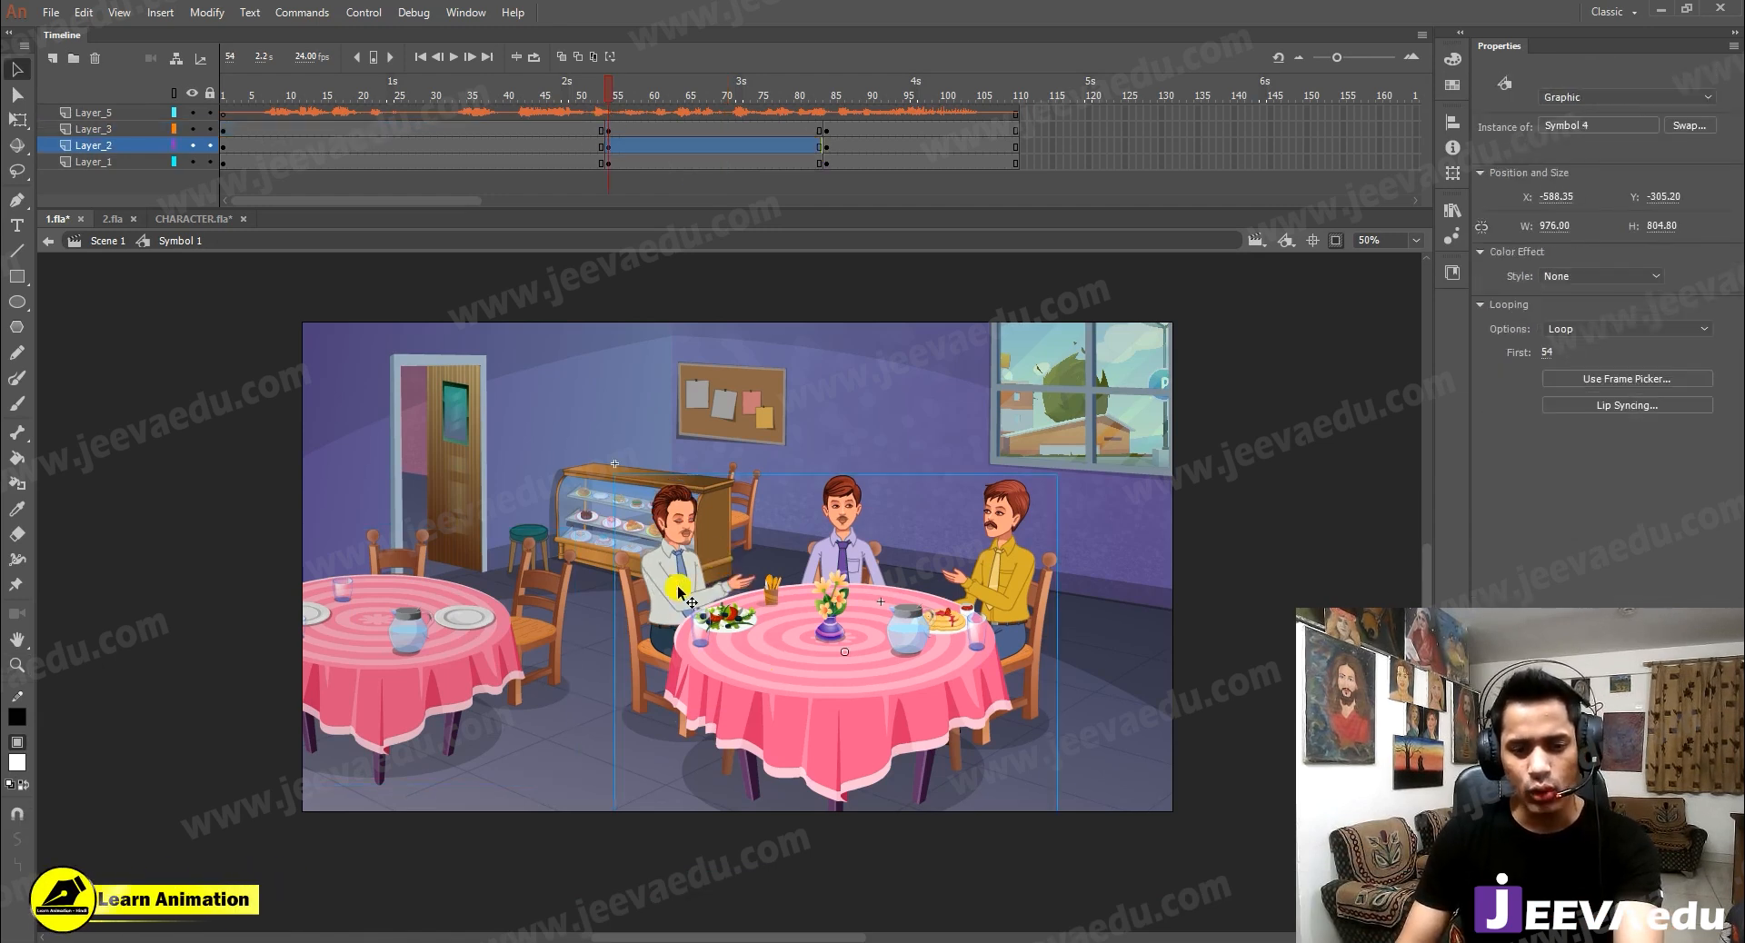
{"action": "left_click", "coordinate": [488, 621]}
{"action": "key", "text": "Delete"}
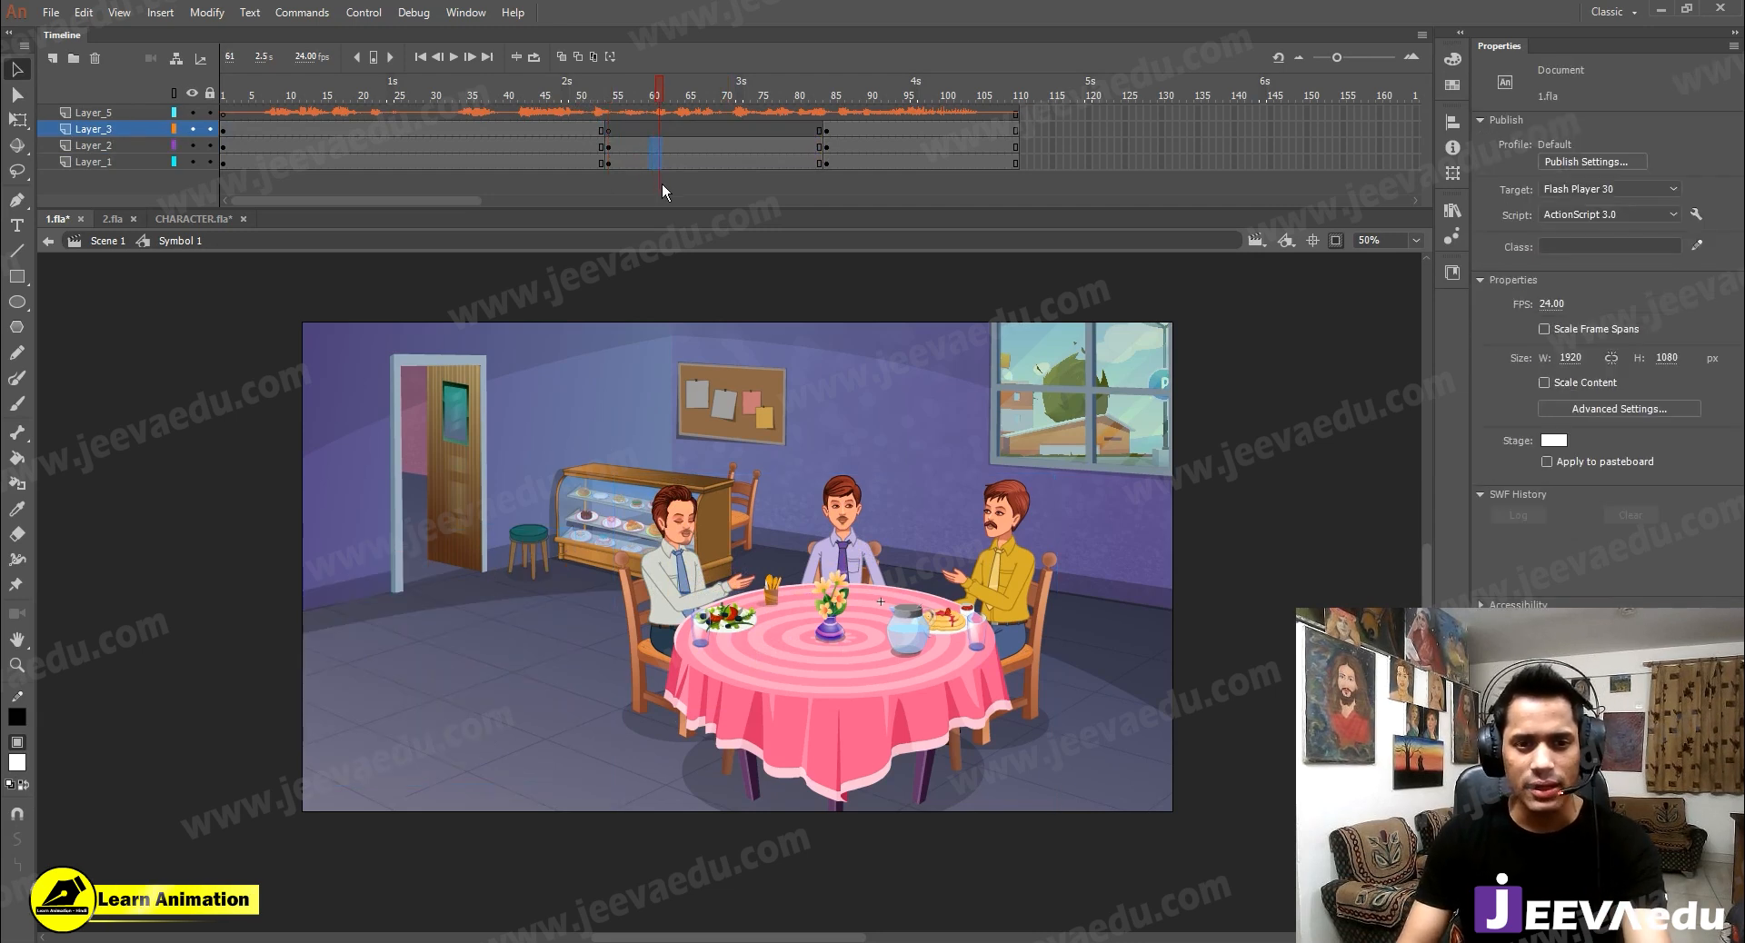
Scale the second shot's background and seated group up together by 150%, four times in a row
{"action": "left_click", "coordinate": [889, 641]}
{"action": "key", "text": "ctrl+alt+s"}
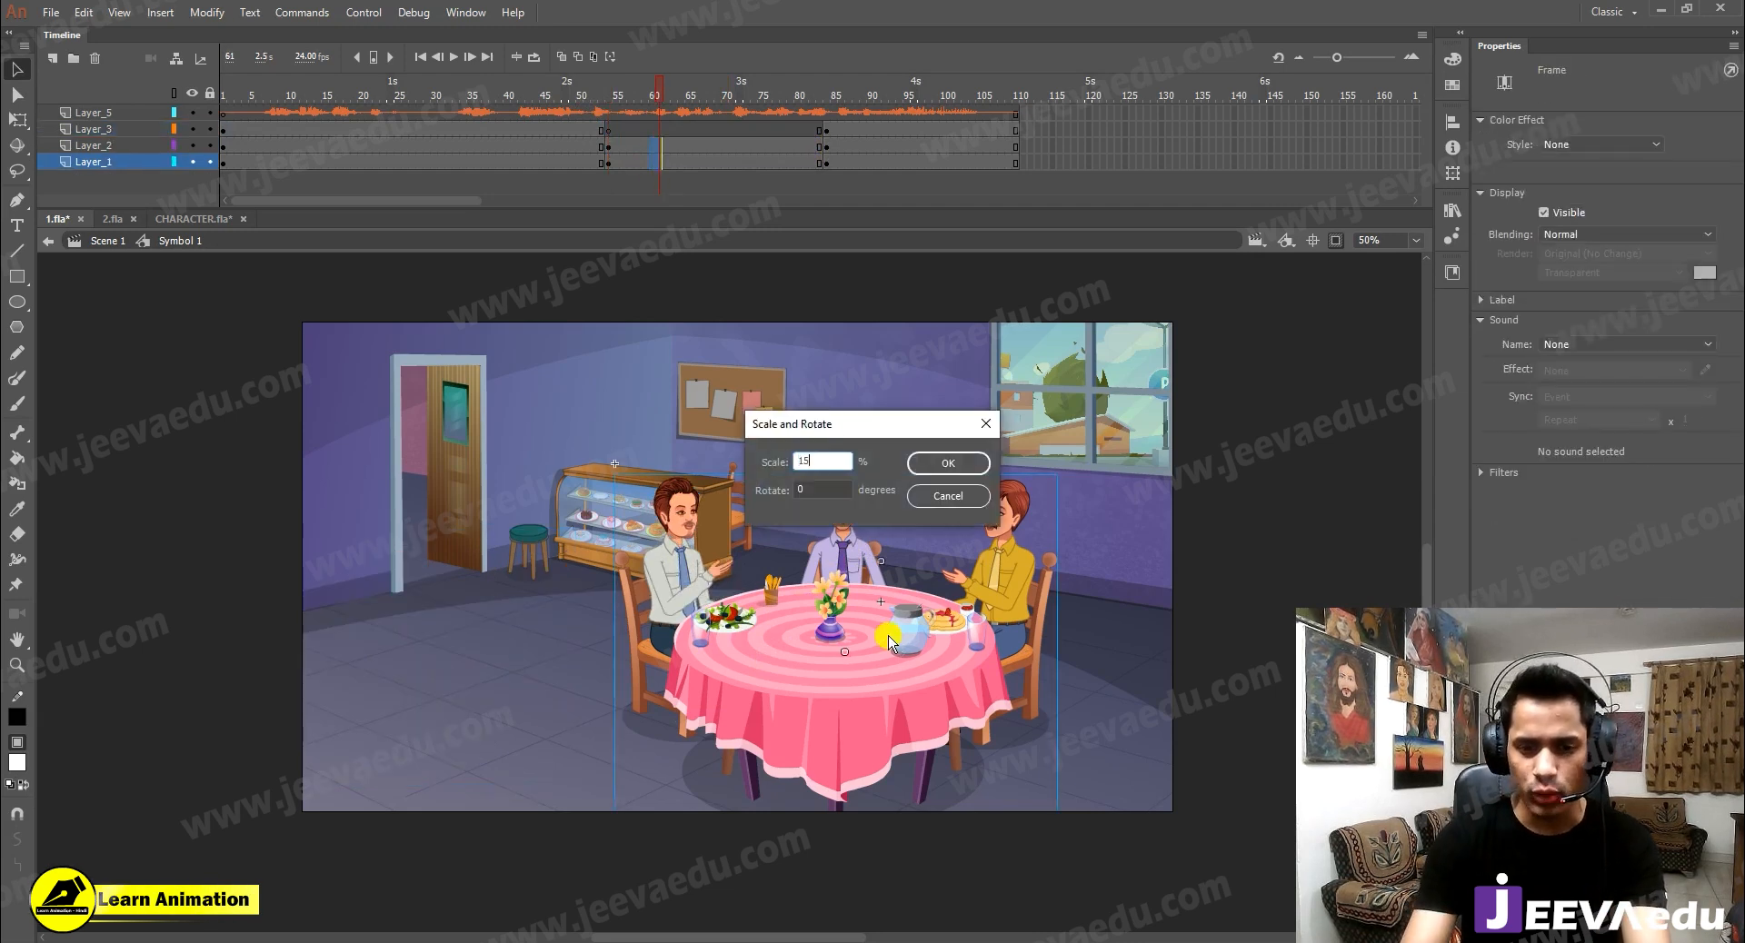
{"action": "key", "text": "Return"}
{"action": "key", "text": "ctrl+alt+s"}
{"action": "key", "text": "Return"}
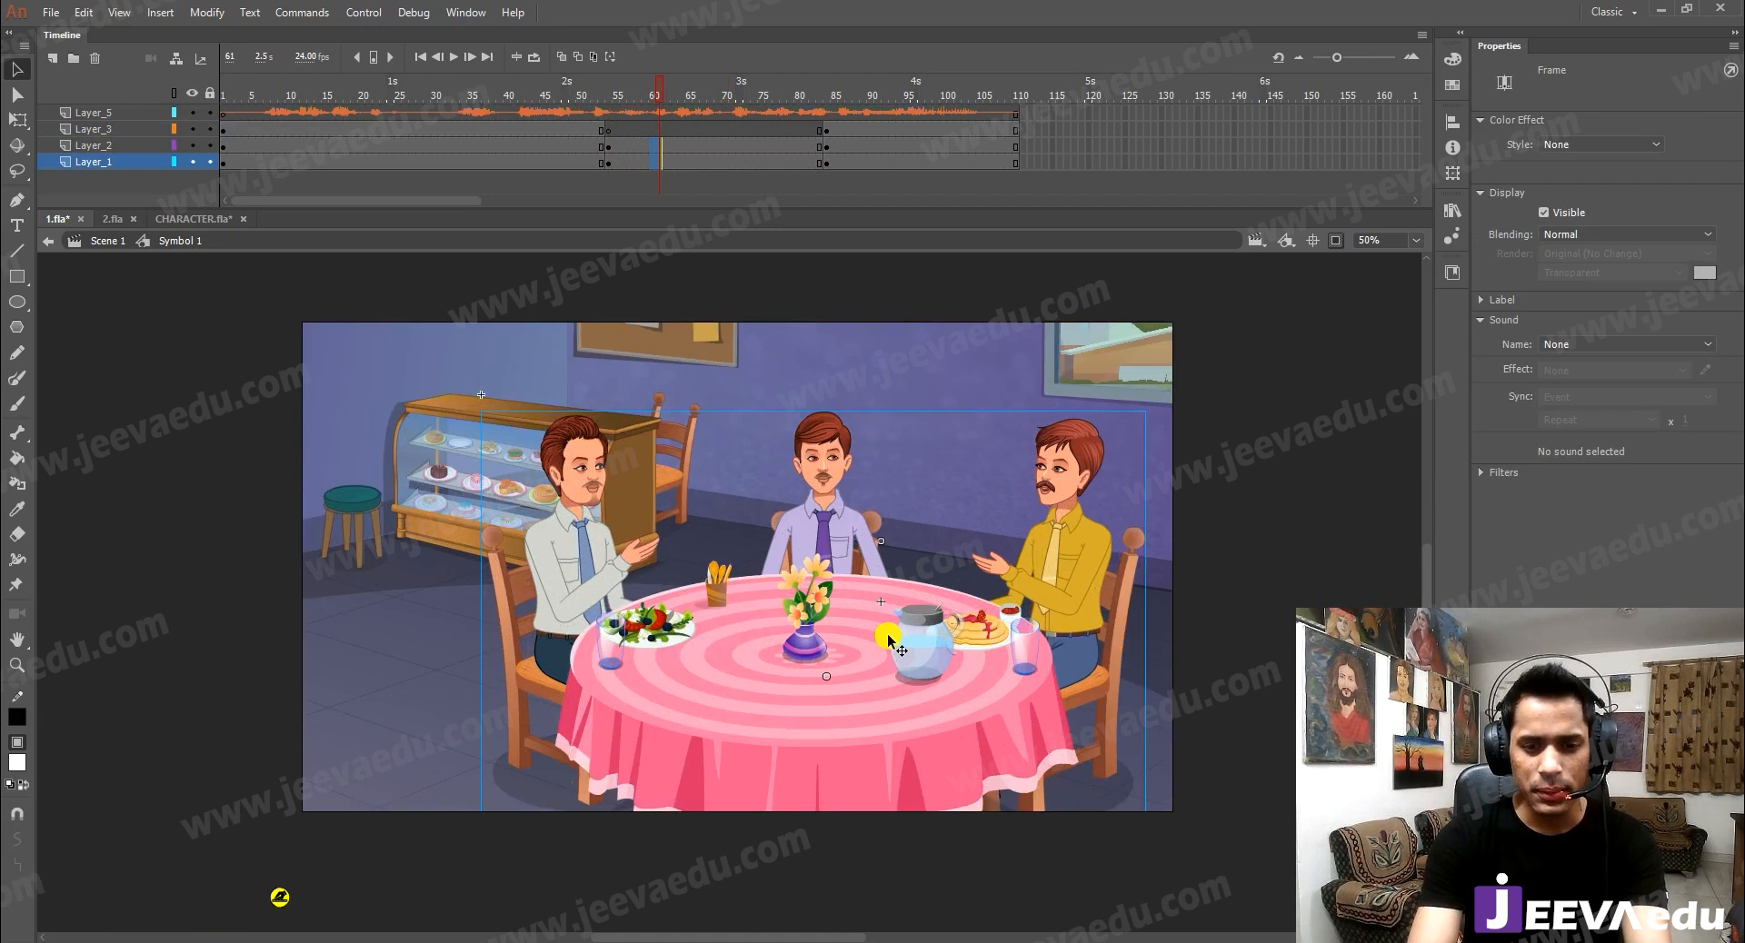
{"action": "key", "text": "ctrl+alt+s"}
{"action": "key", "text": "Return"}
{"action": "key", "text": "ctrl+alt+s"}
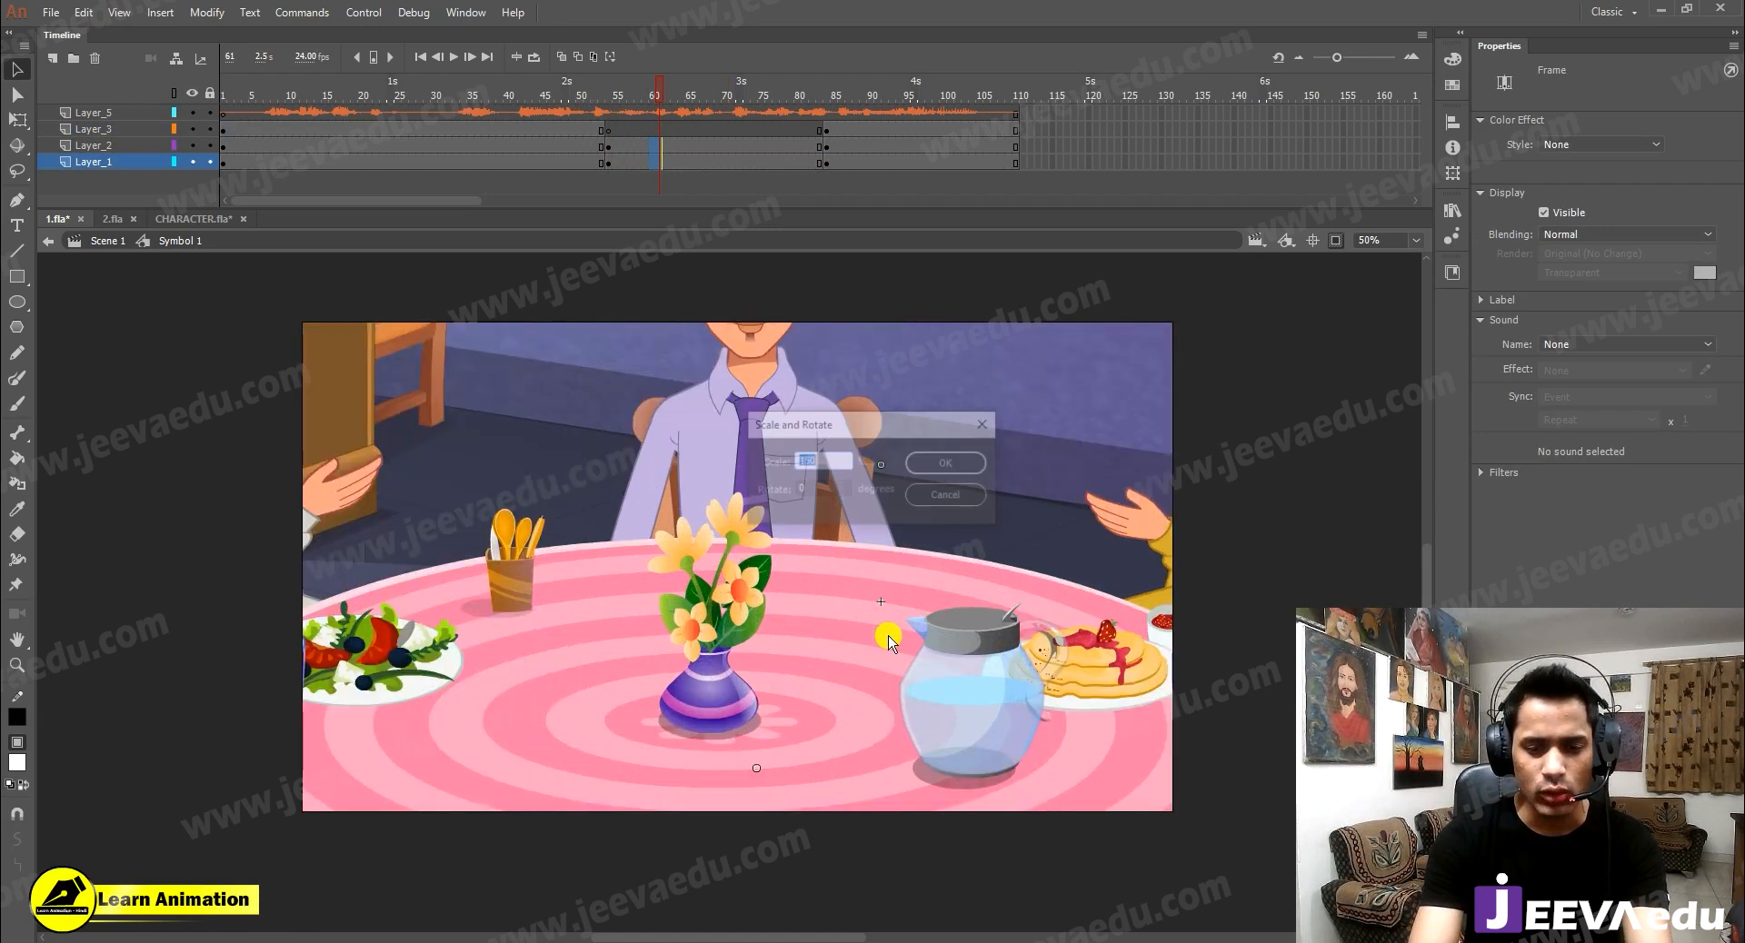
{"action": "key", "text": "Return"}
Move the enlarged background and group to X -8724.15, Y -3387.45, framing the front-facing man within the stage
{"action": "left_click", "coordinate": [714, 708], "text": "alt"}
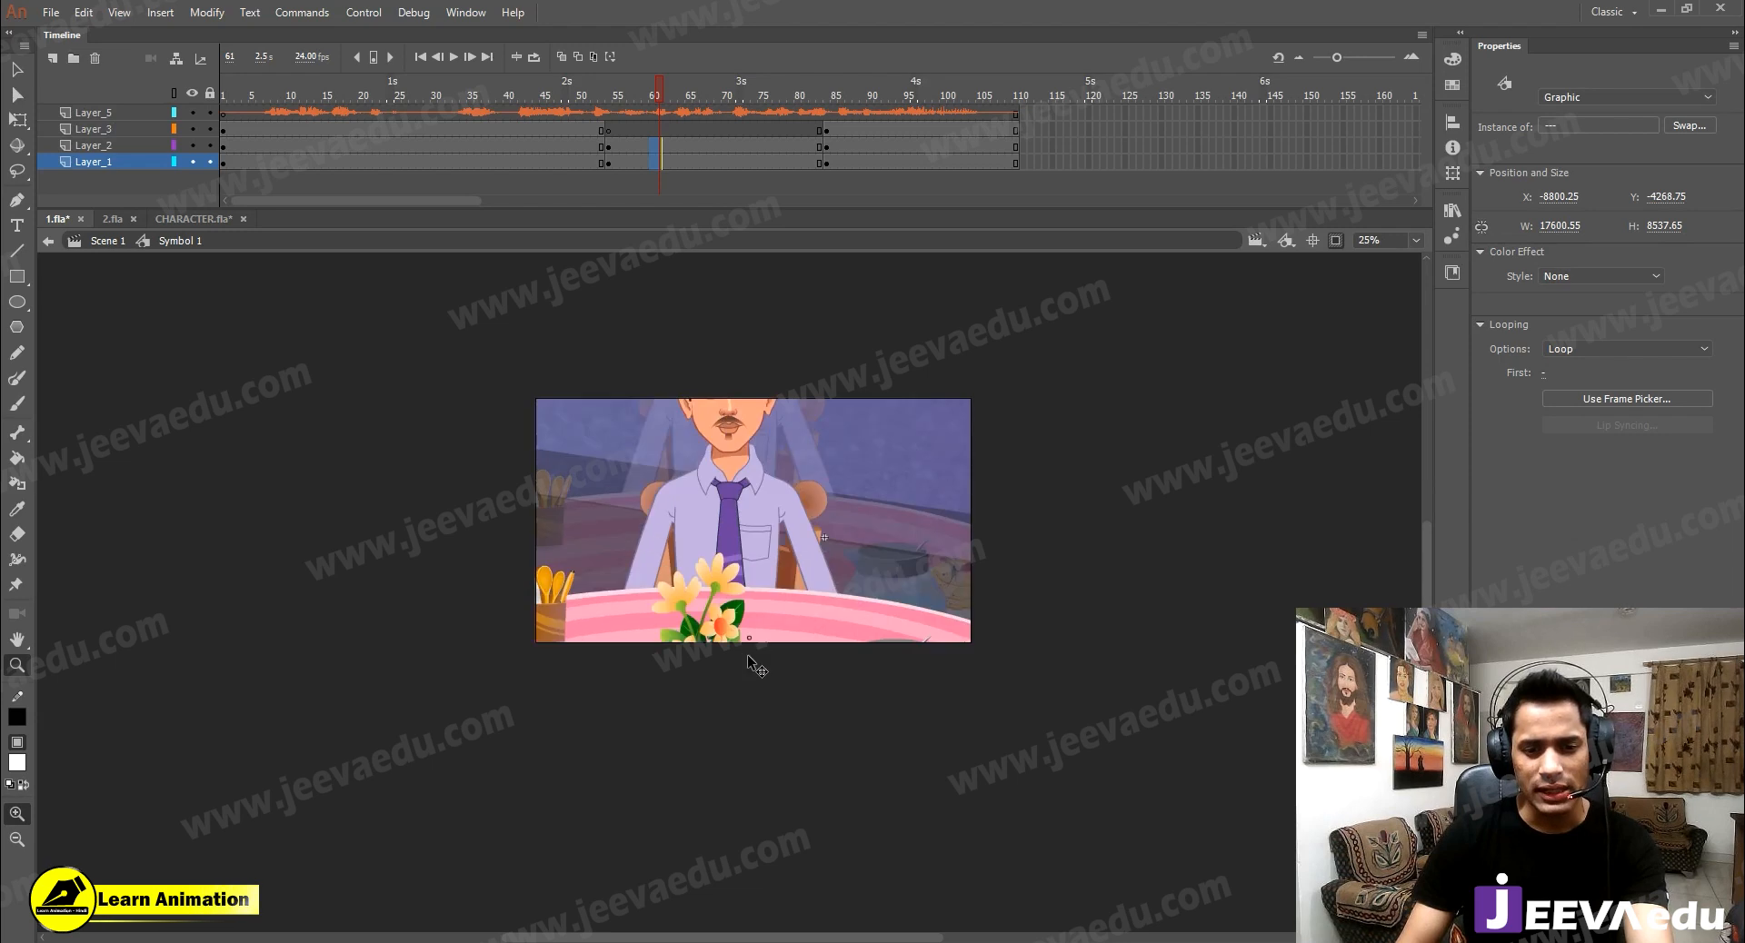
{"action": "key", "text": "v"}
{"action": "left_click_drag", "start_coordinate": [766, 725], "coordinate": [751, 567]}
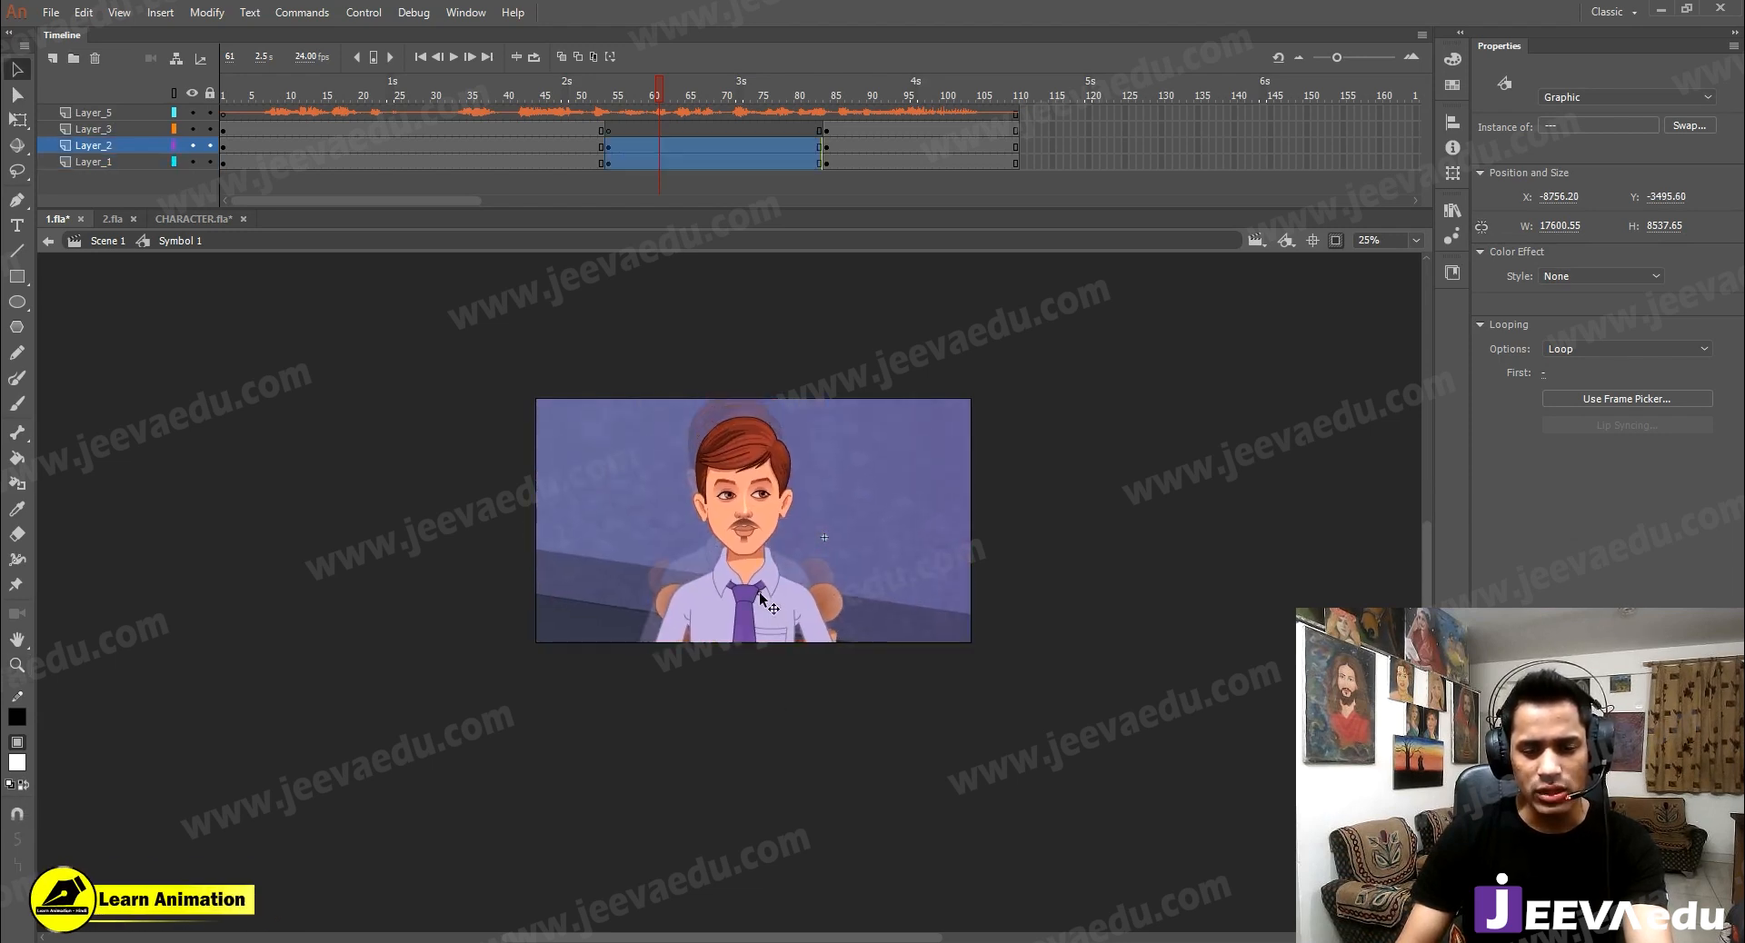
Show the content outside the stage, break apart the seated group in Layer_2, and delete the dining table
{"action": "left_click", "coordinate": [1335, 241]}
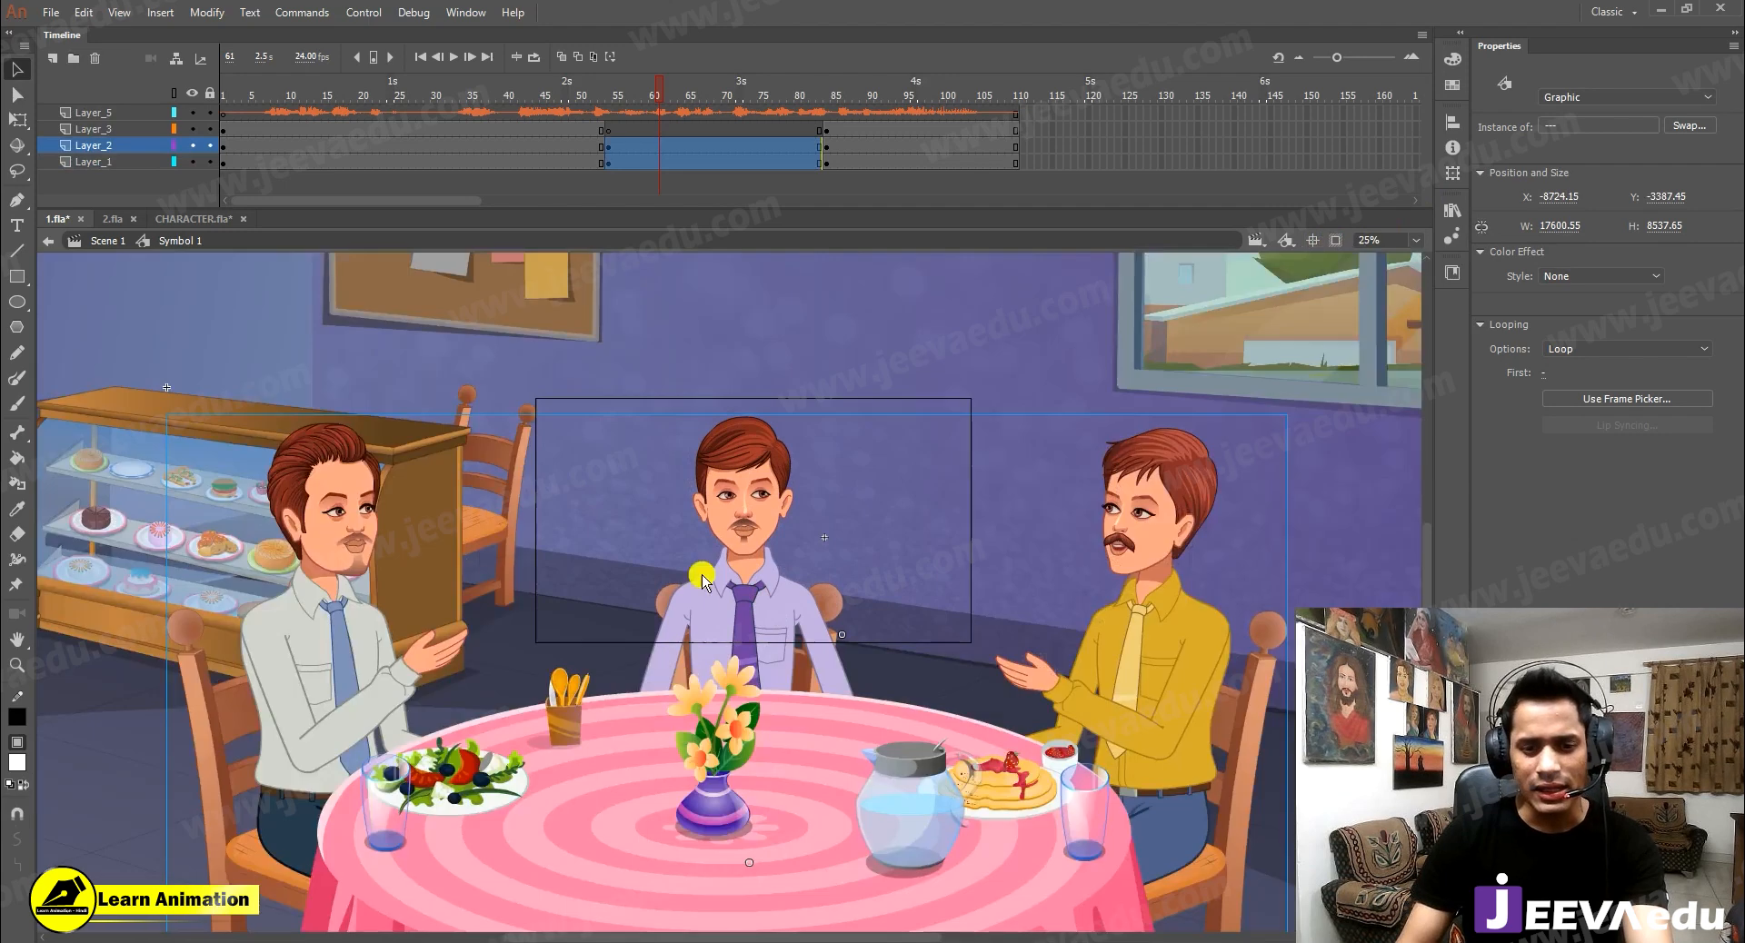
{"action": "left_click", "coordinate": [719, 680], "text": "alt"}
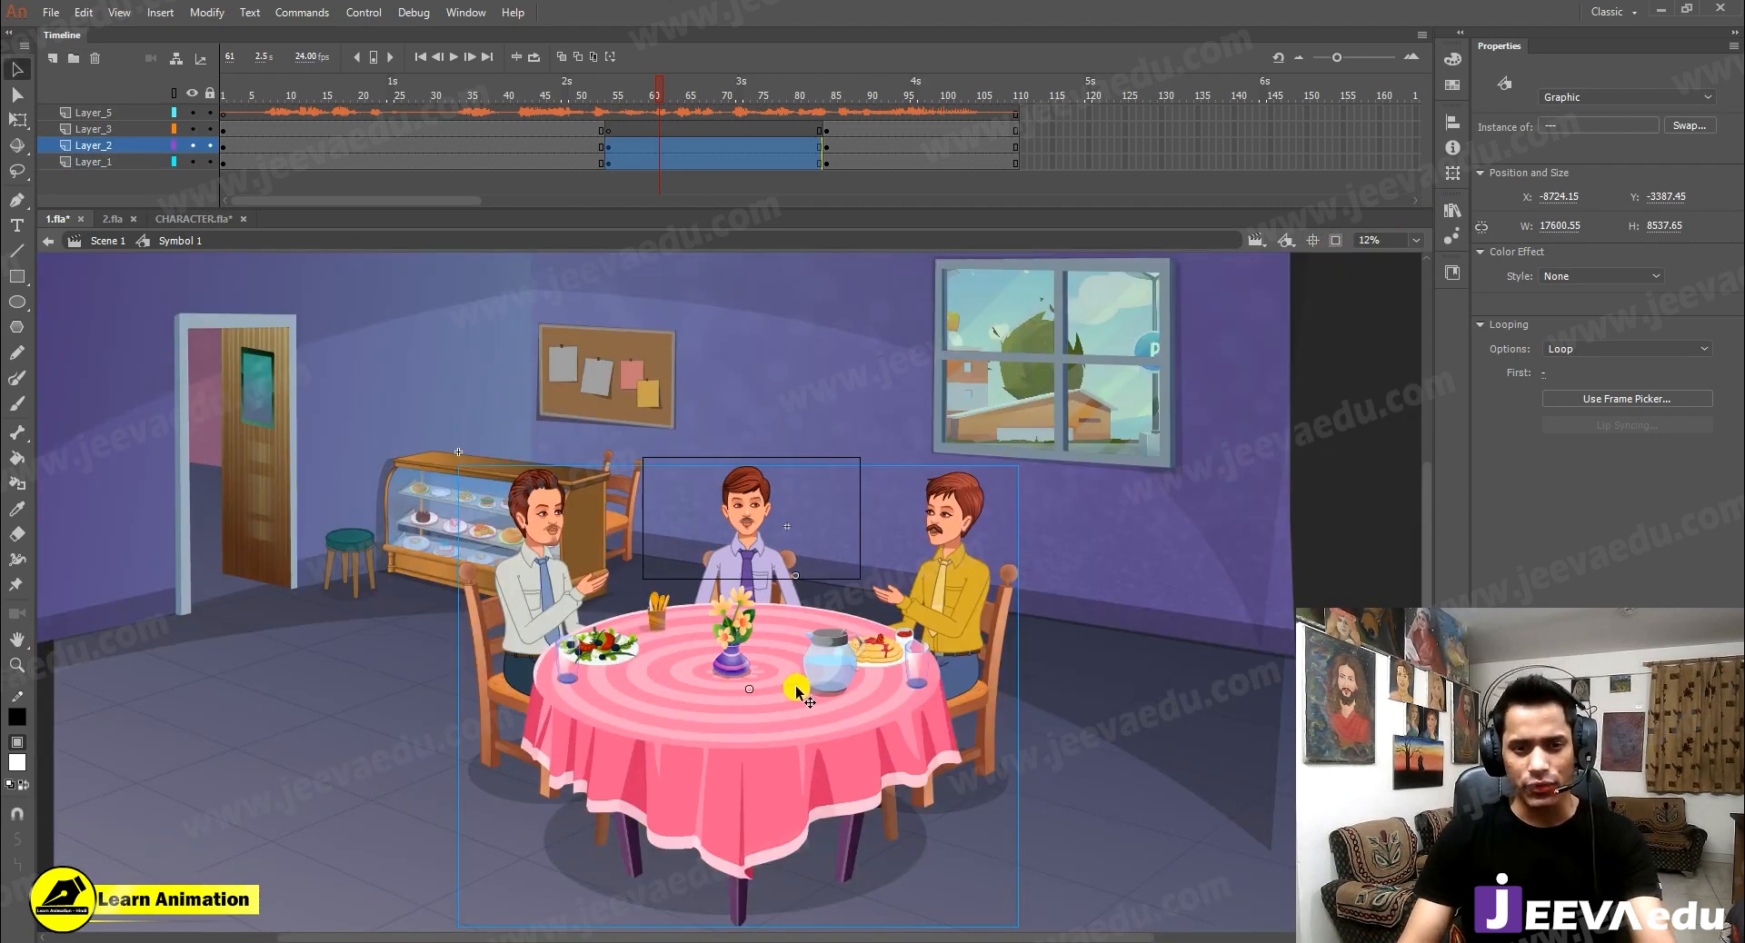
{"action": "left_click", "coordinate": [702, 113]}
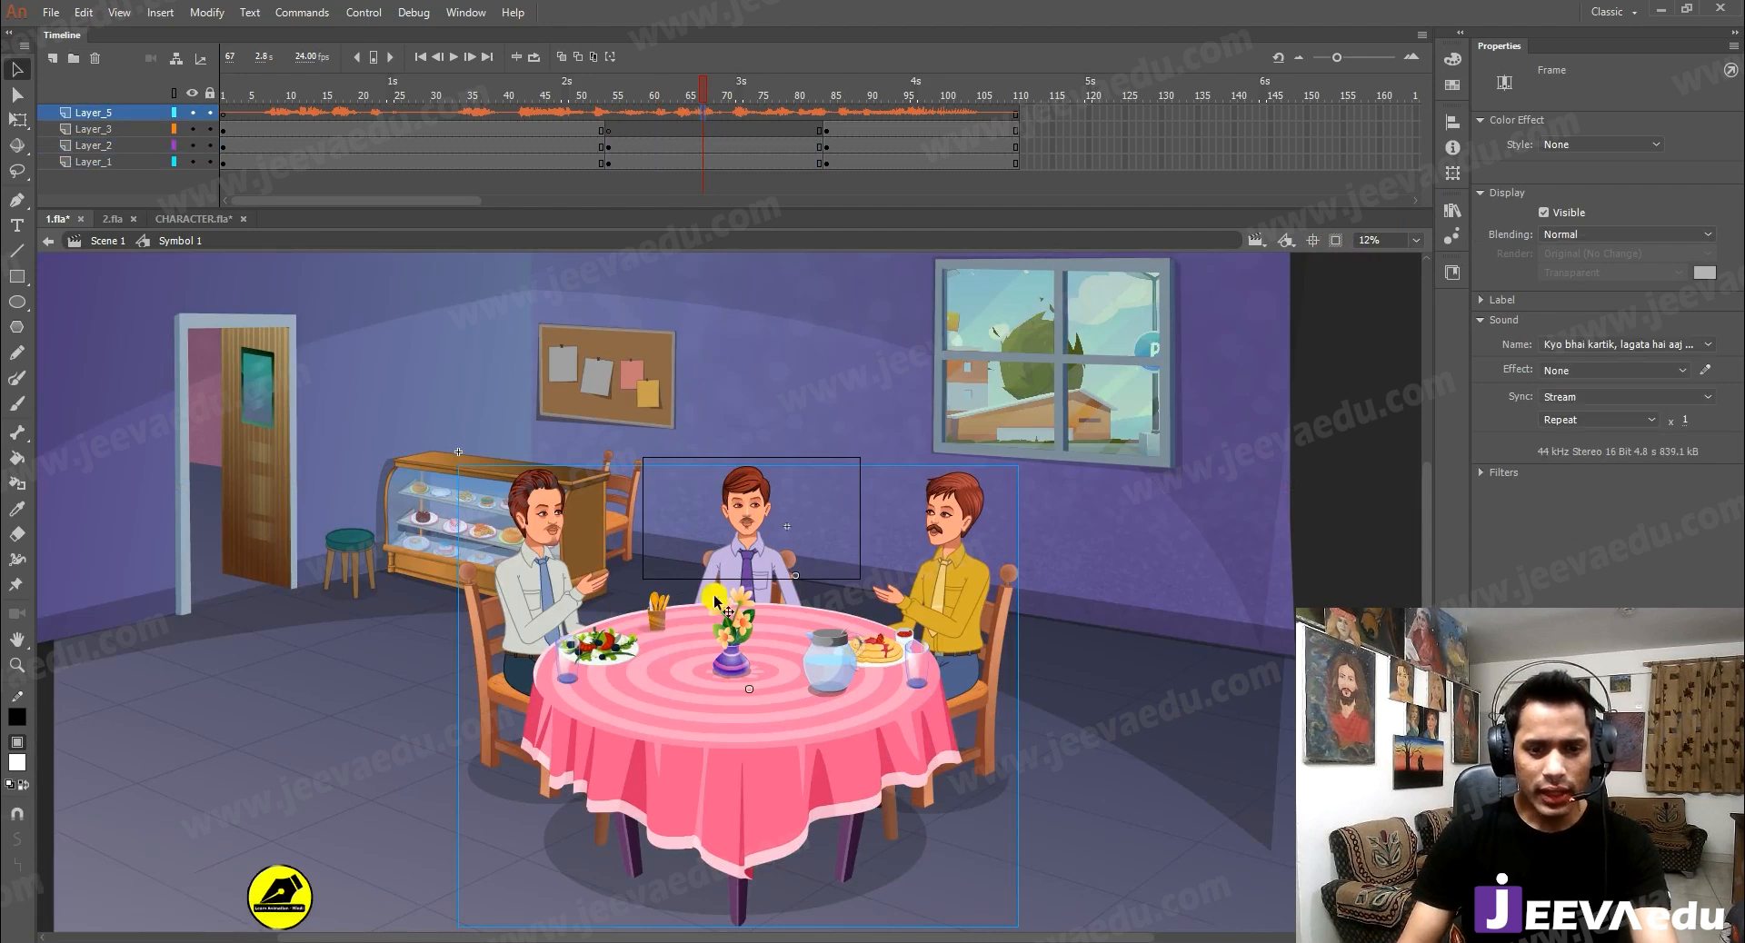
{"action": "left_click", "coordinate": [732, 658]}
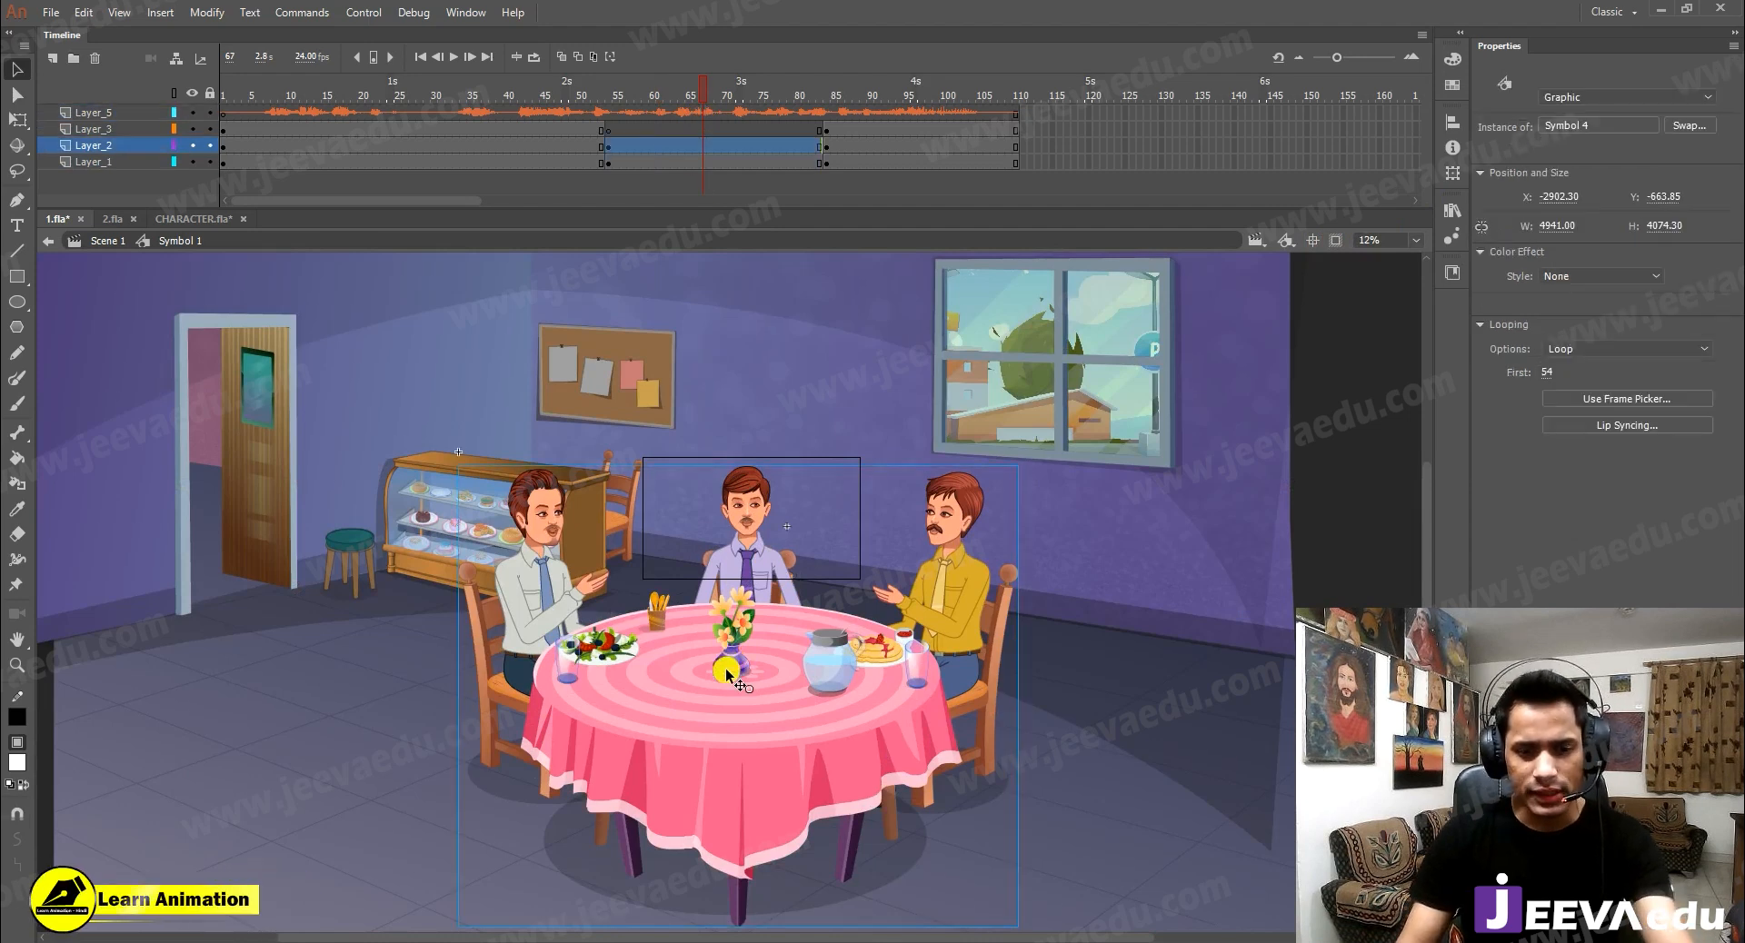
{"action": "key", "text": "ctrl+b"}
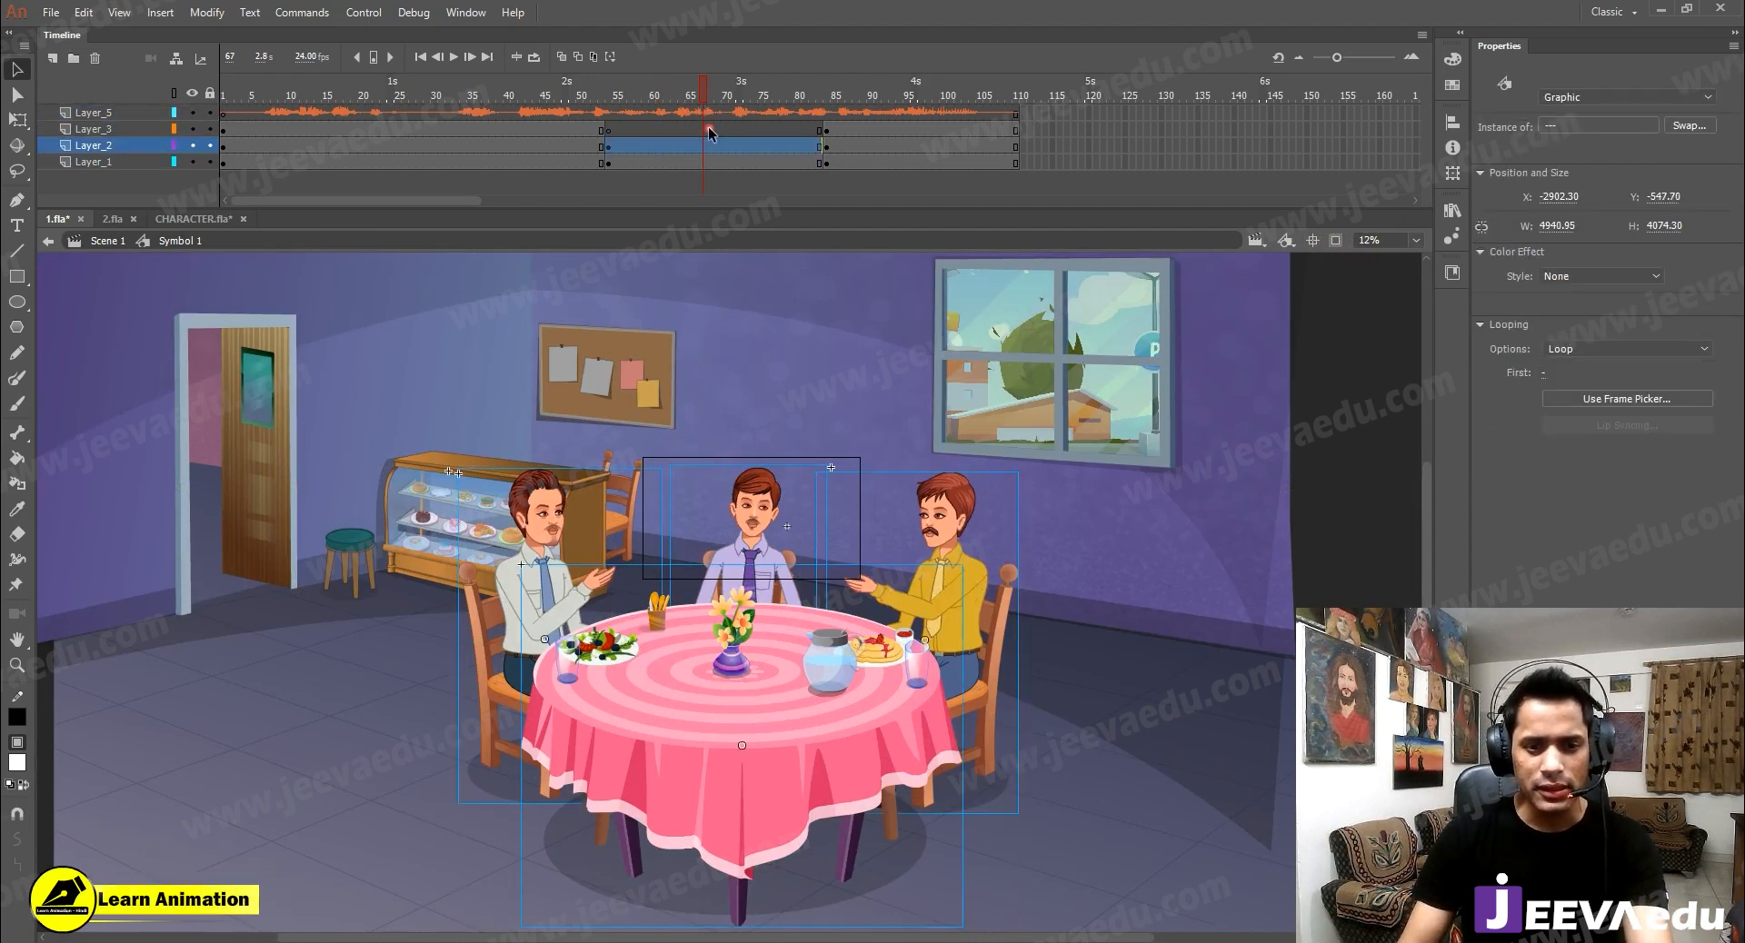
{"action": "left_click", "coordinate": [732, 690]}
{"action": "key", "text": "Delete"}
Delete the yellow-shirted man and the grey-shirted man with their chairs from the second shot
{"action": "left_click", "coordinate": [942, 602]}
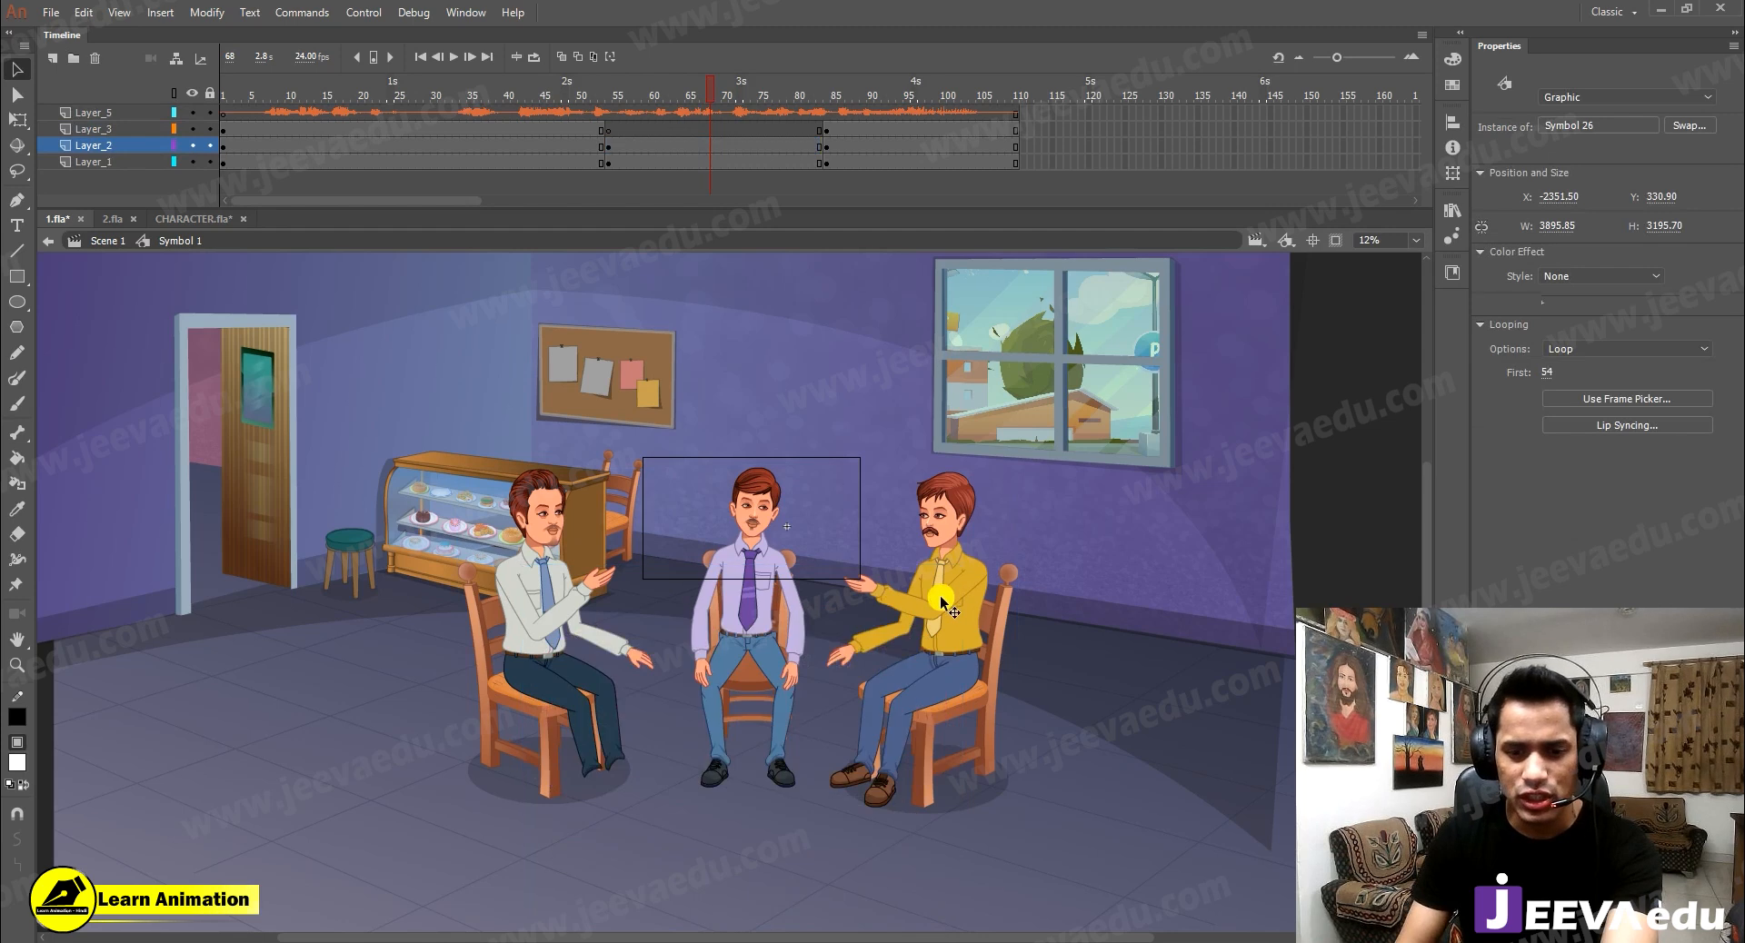
{"action": "key", "text": "Delete"}
{"action": "left_click", "coordinate": [638, 627]}
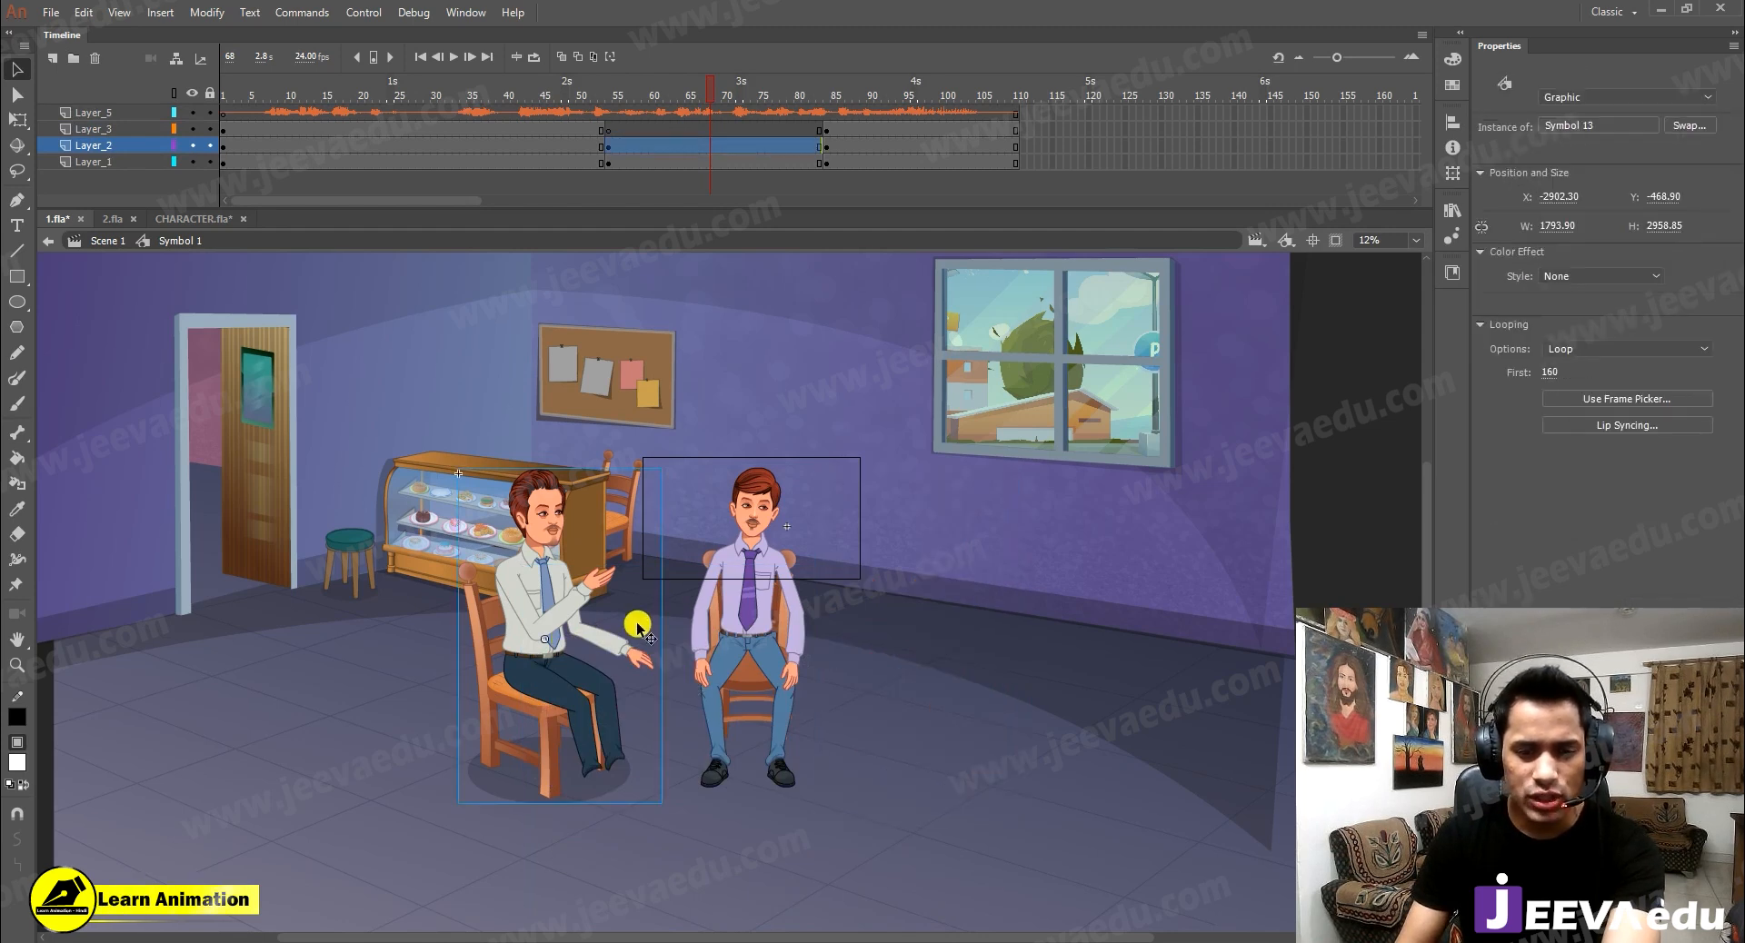
{"action": "key", "text": "Delete"}
Examine the front-facing man's nested symbols, play his body animation up to frame 82, and return to Symbol 1
{"action": "left_click", "coordinate": [755, 554]}
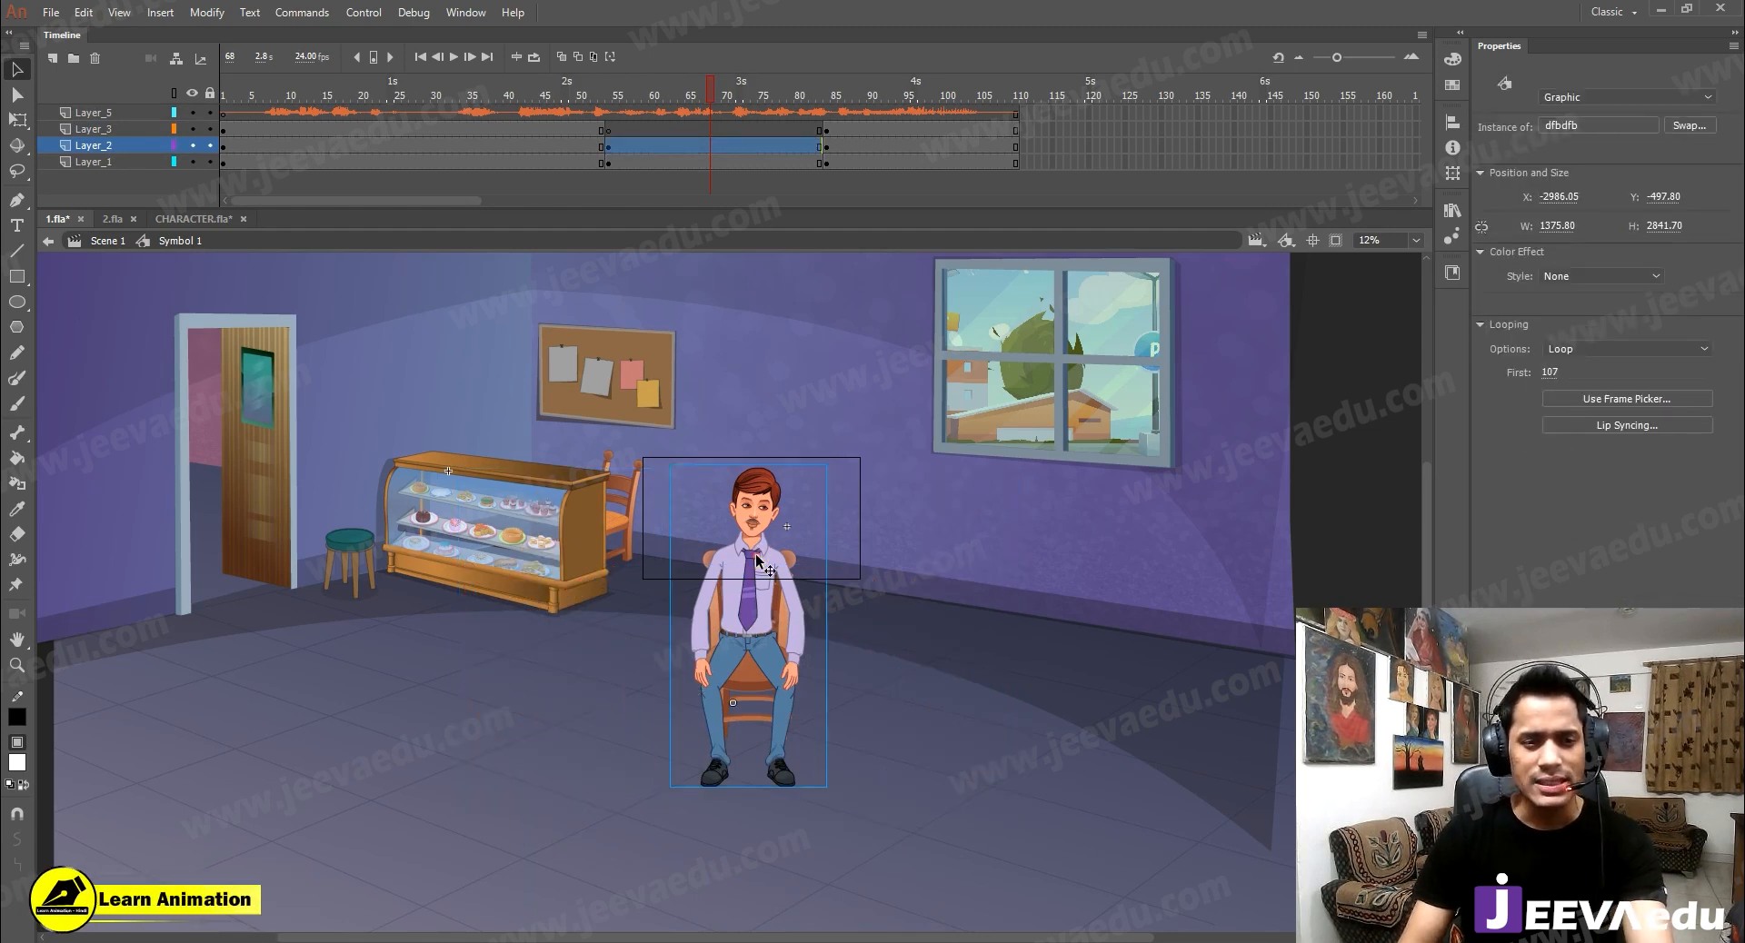
{"action": "double_click", "coordinate": [756, 554]}
{"action": "left_click", "coordinate": [453, 162]}
{"action": "double_click", "coordinate": [758, 543]}
{"action": "key", "text": "shift+comma"}
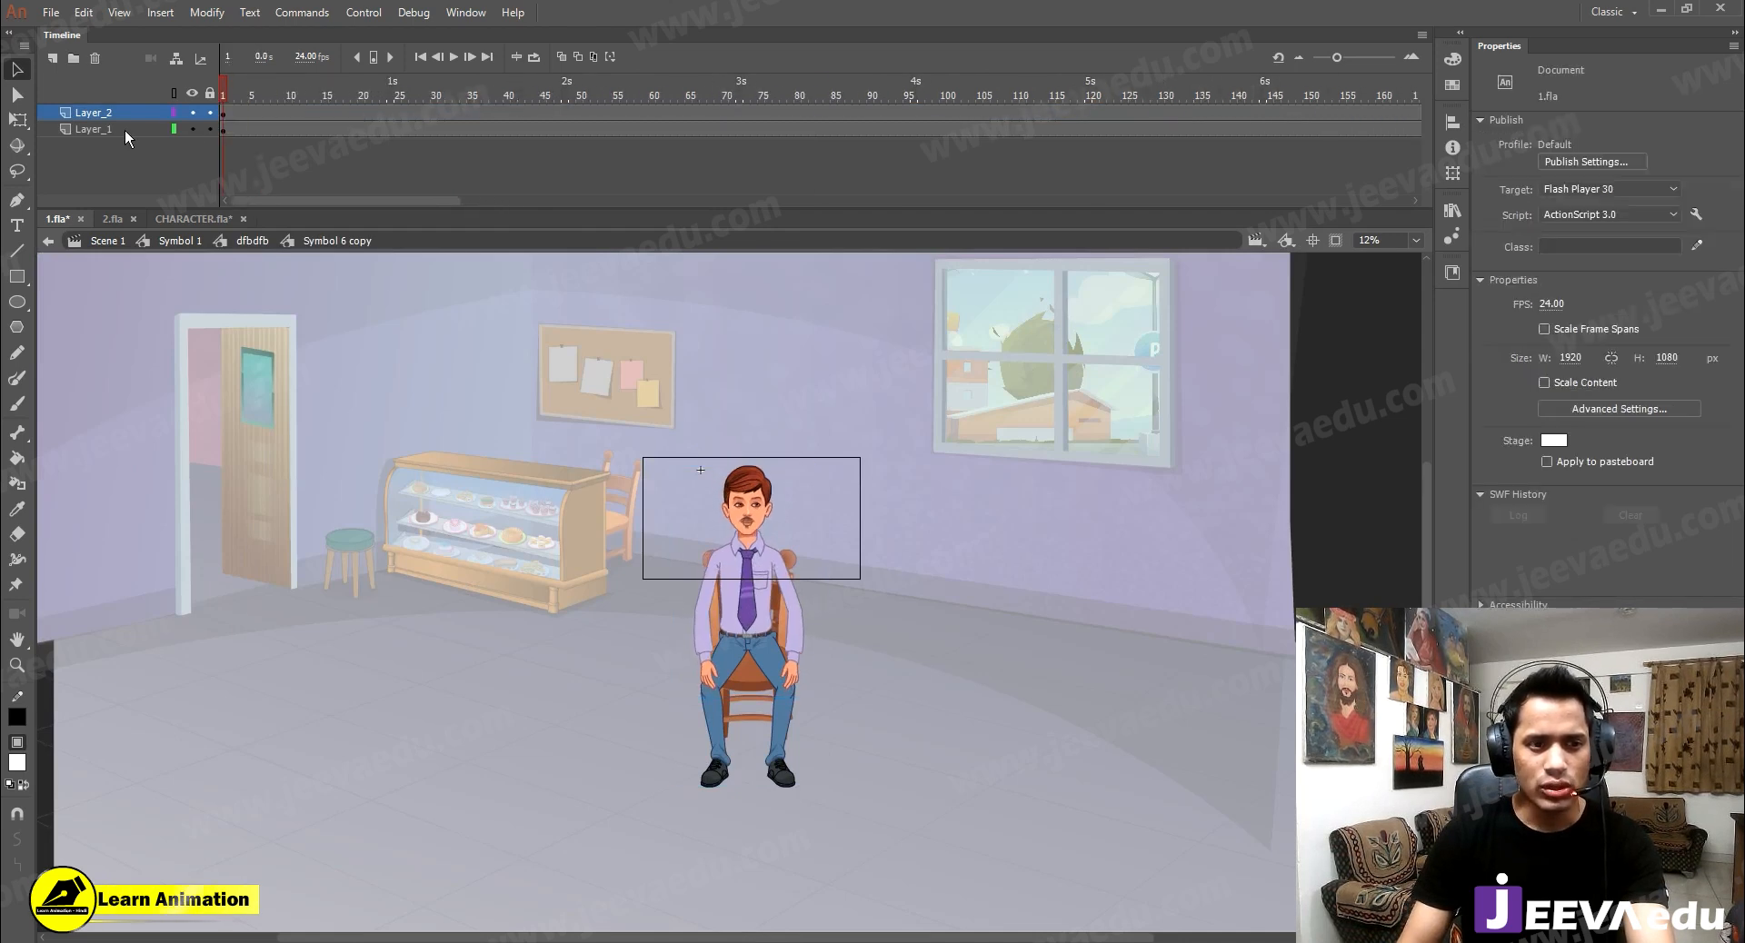
{"action": "left_click", "coordinate": [758, 511]}
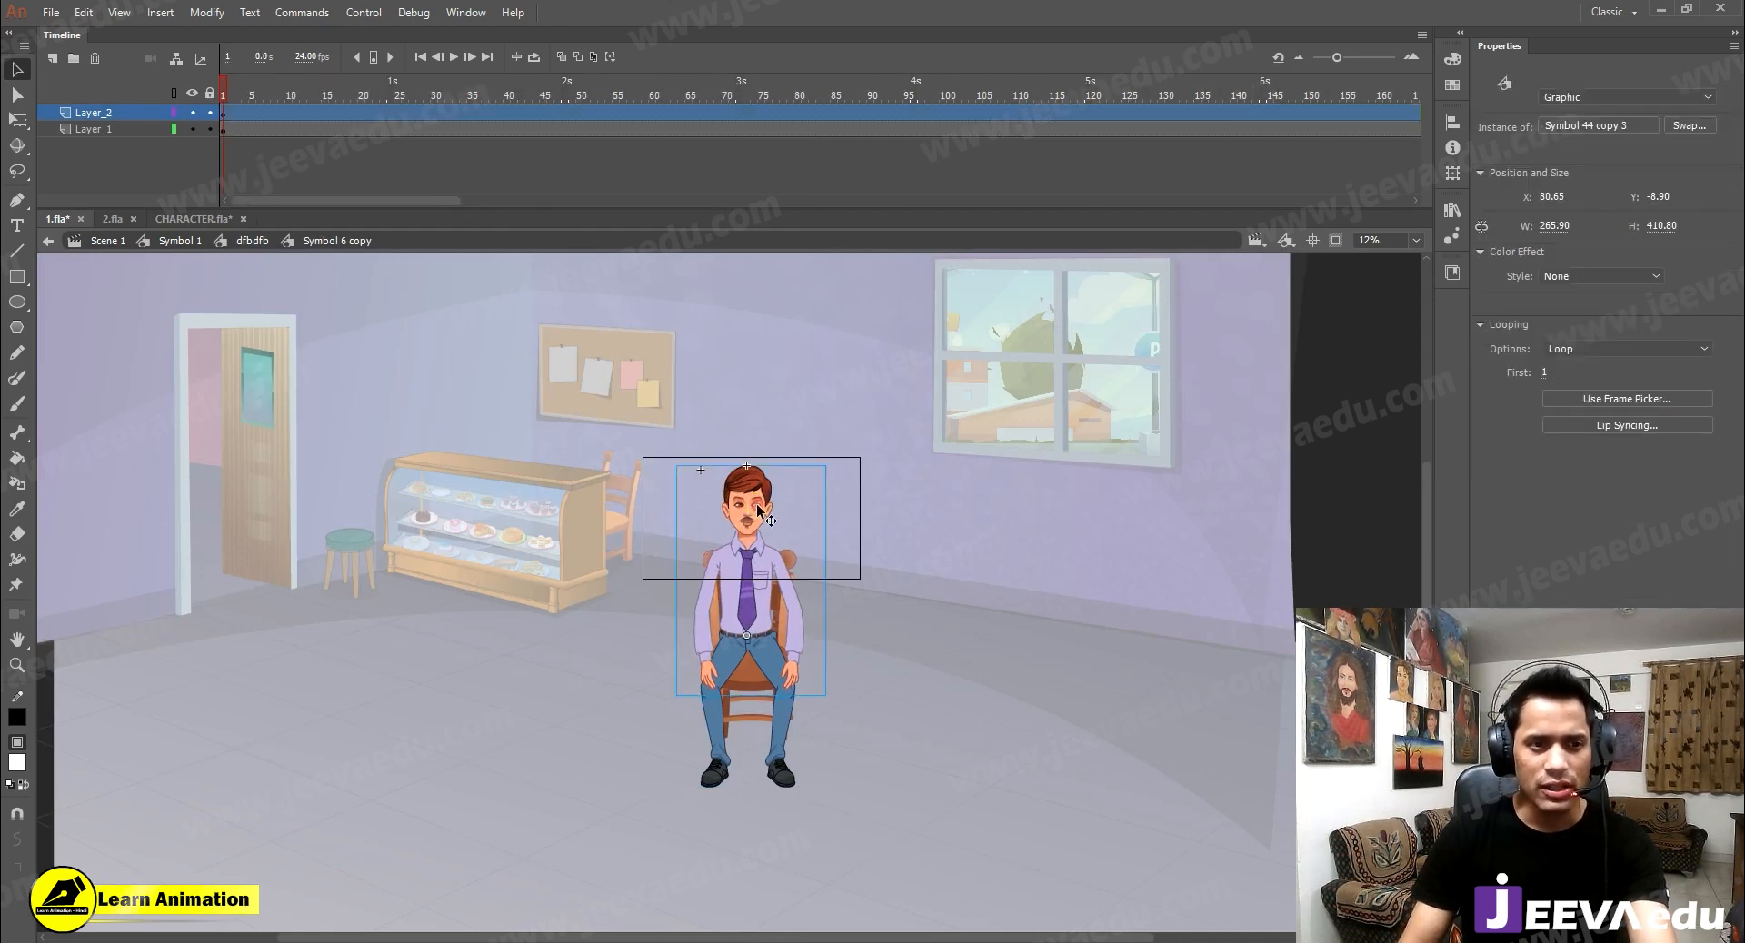
{"action": "double_click", "coordinate": [758, 510]}
{"action": "key", "text": "Return"}
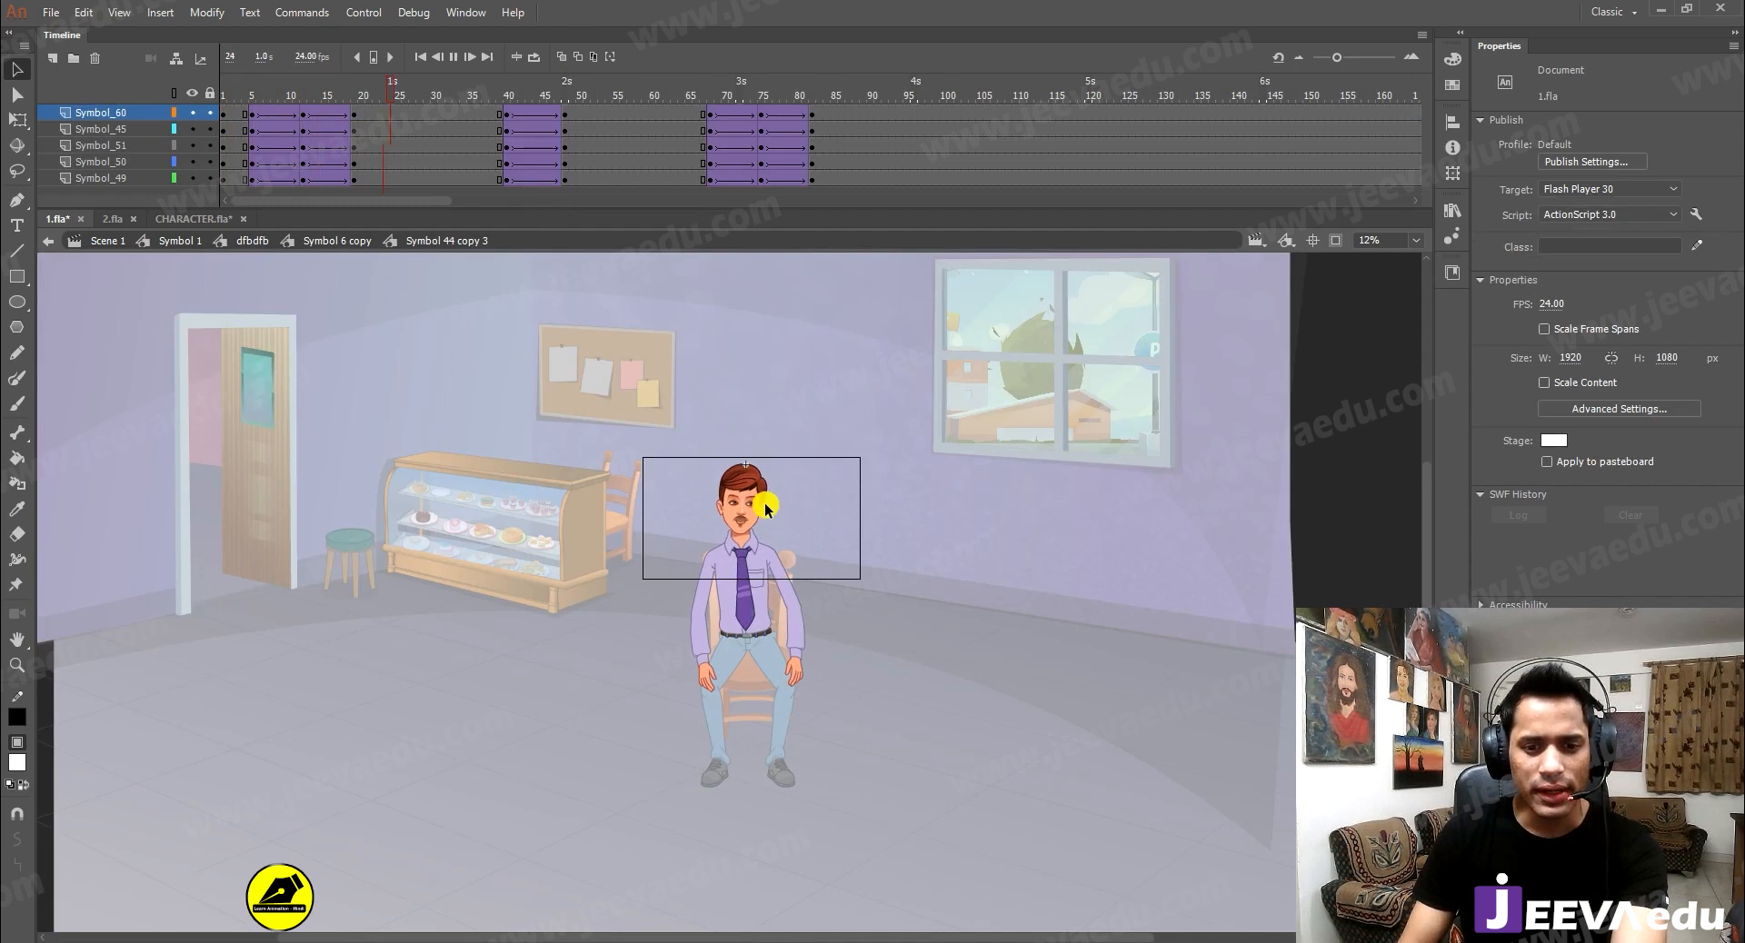
{"action": "left_click", "coordinate": [815, 91]}
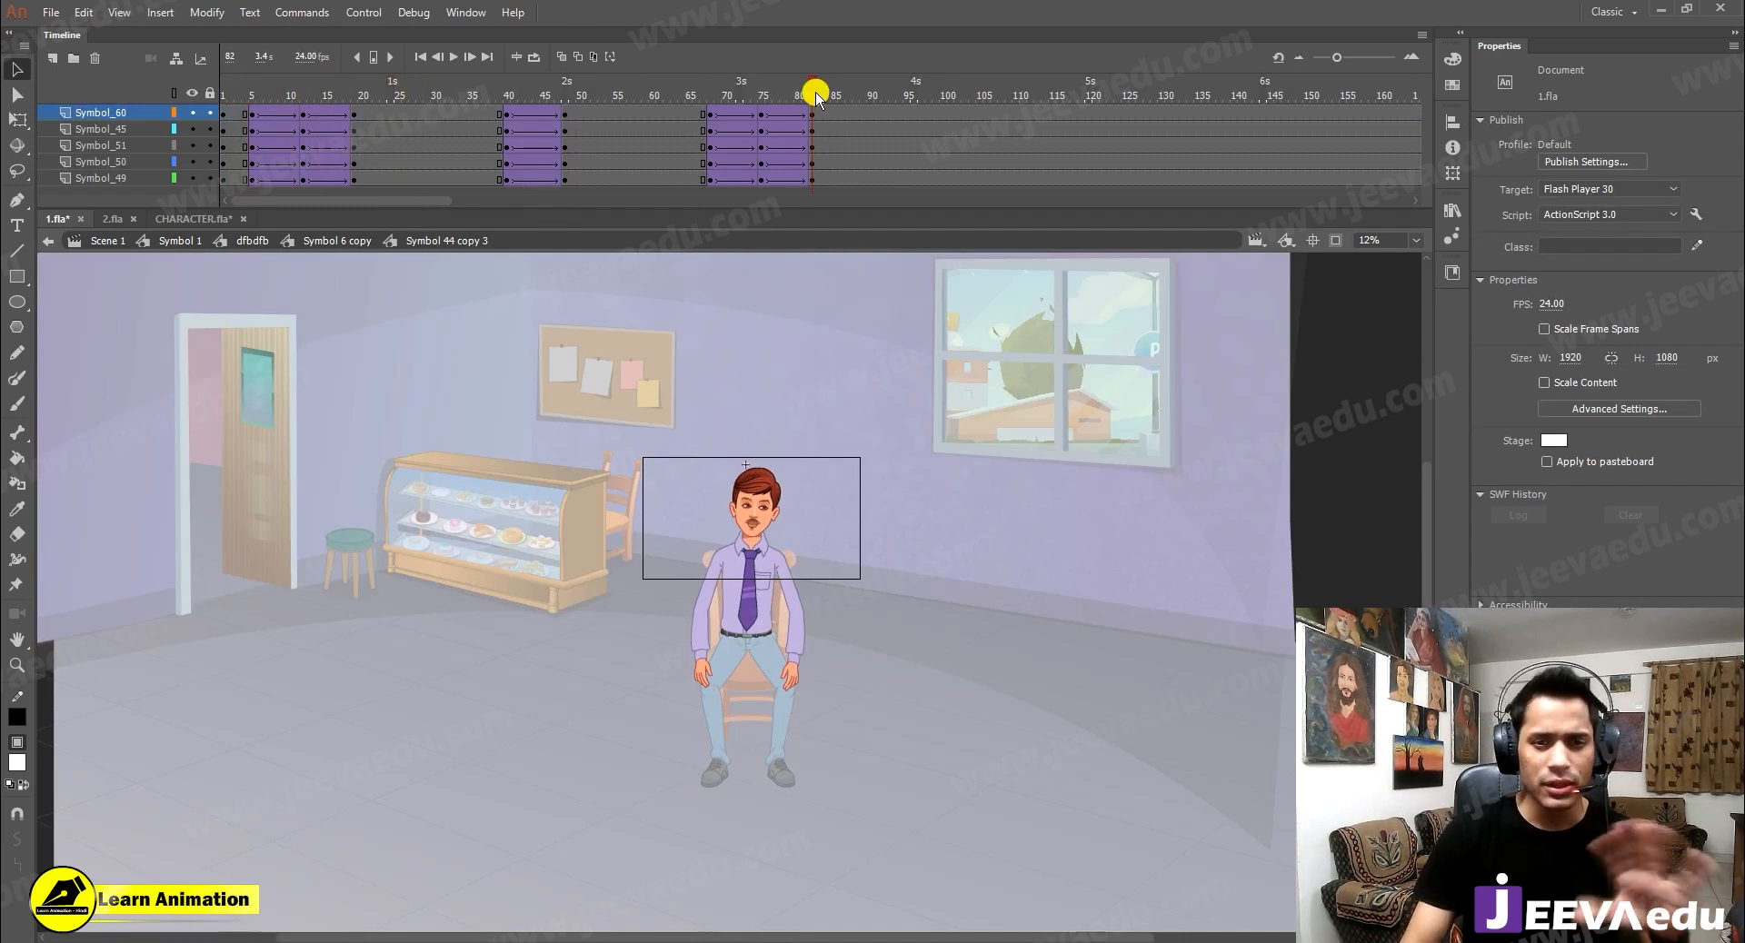
{"action": "left_click", "coordinate": [184, 244]}
Set the front-facing man's looping to start at frame 1, and go to frame 56 near the shot's start
{"action": "left_click", "coordinate": [683, 505]}
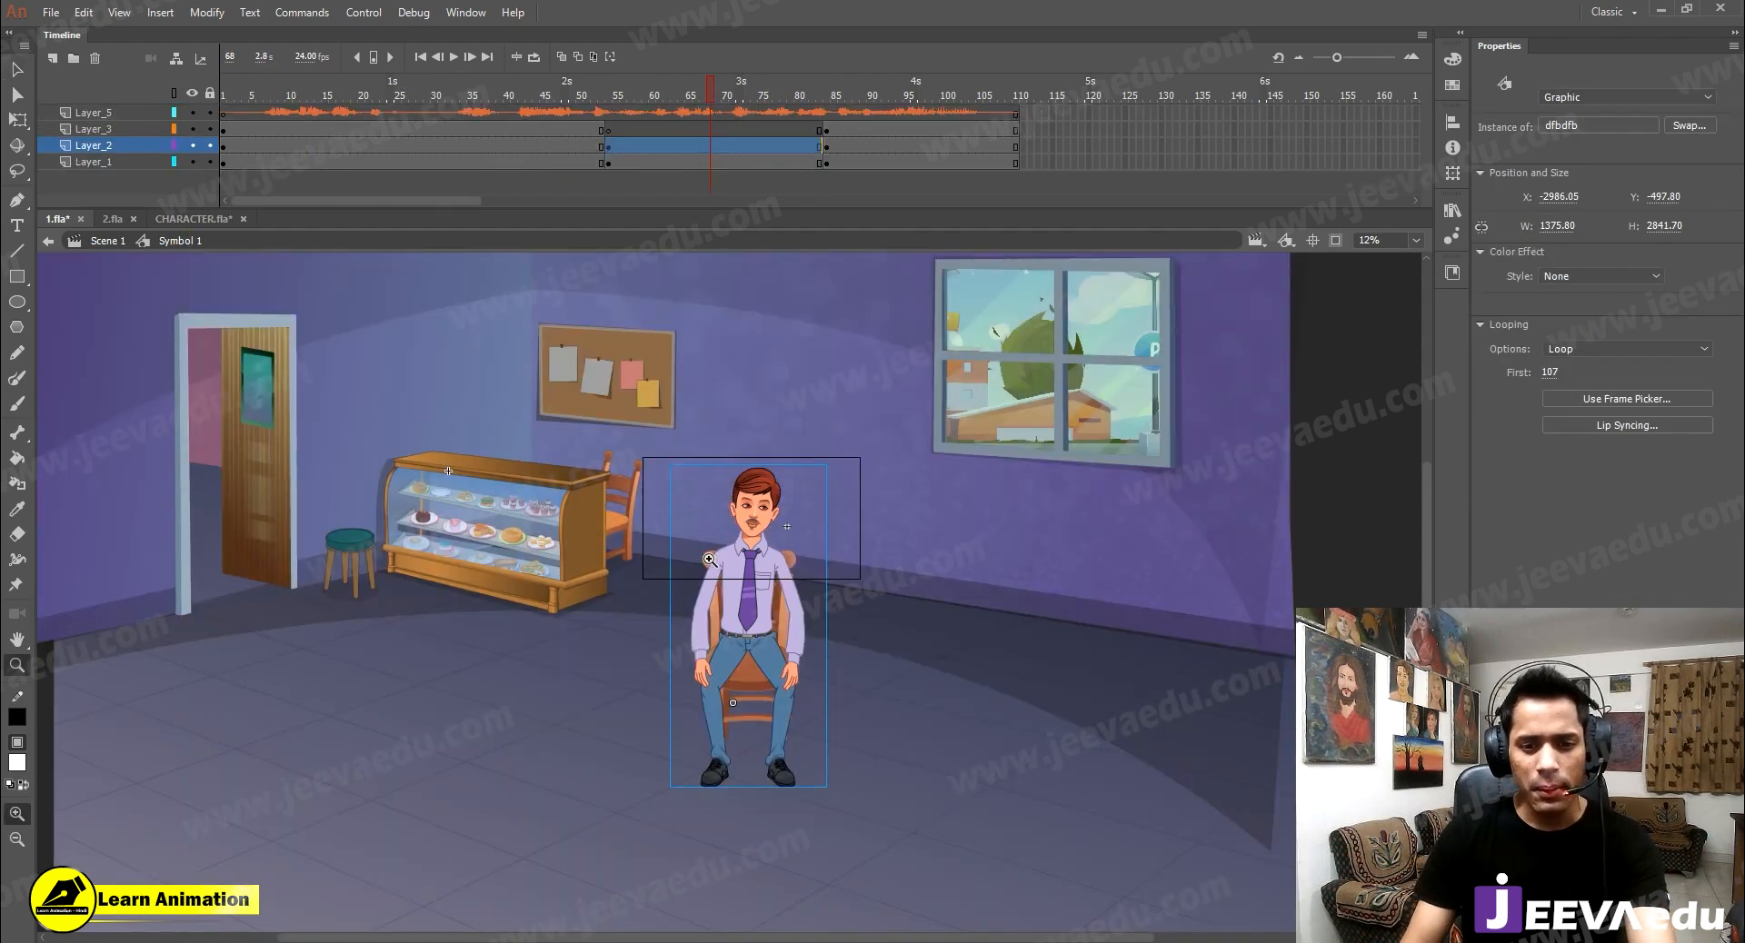
{"action": "scroll", "coordinate": [684, 518], "scroll_direction": "up", "scroll_amount": 1}
{"action": "left_click_drag", "start_coordinate": [1556, 375], "coordinate": [1141, 400]}
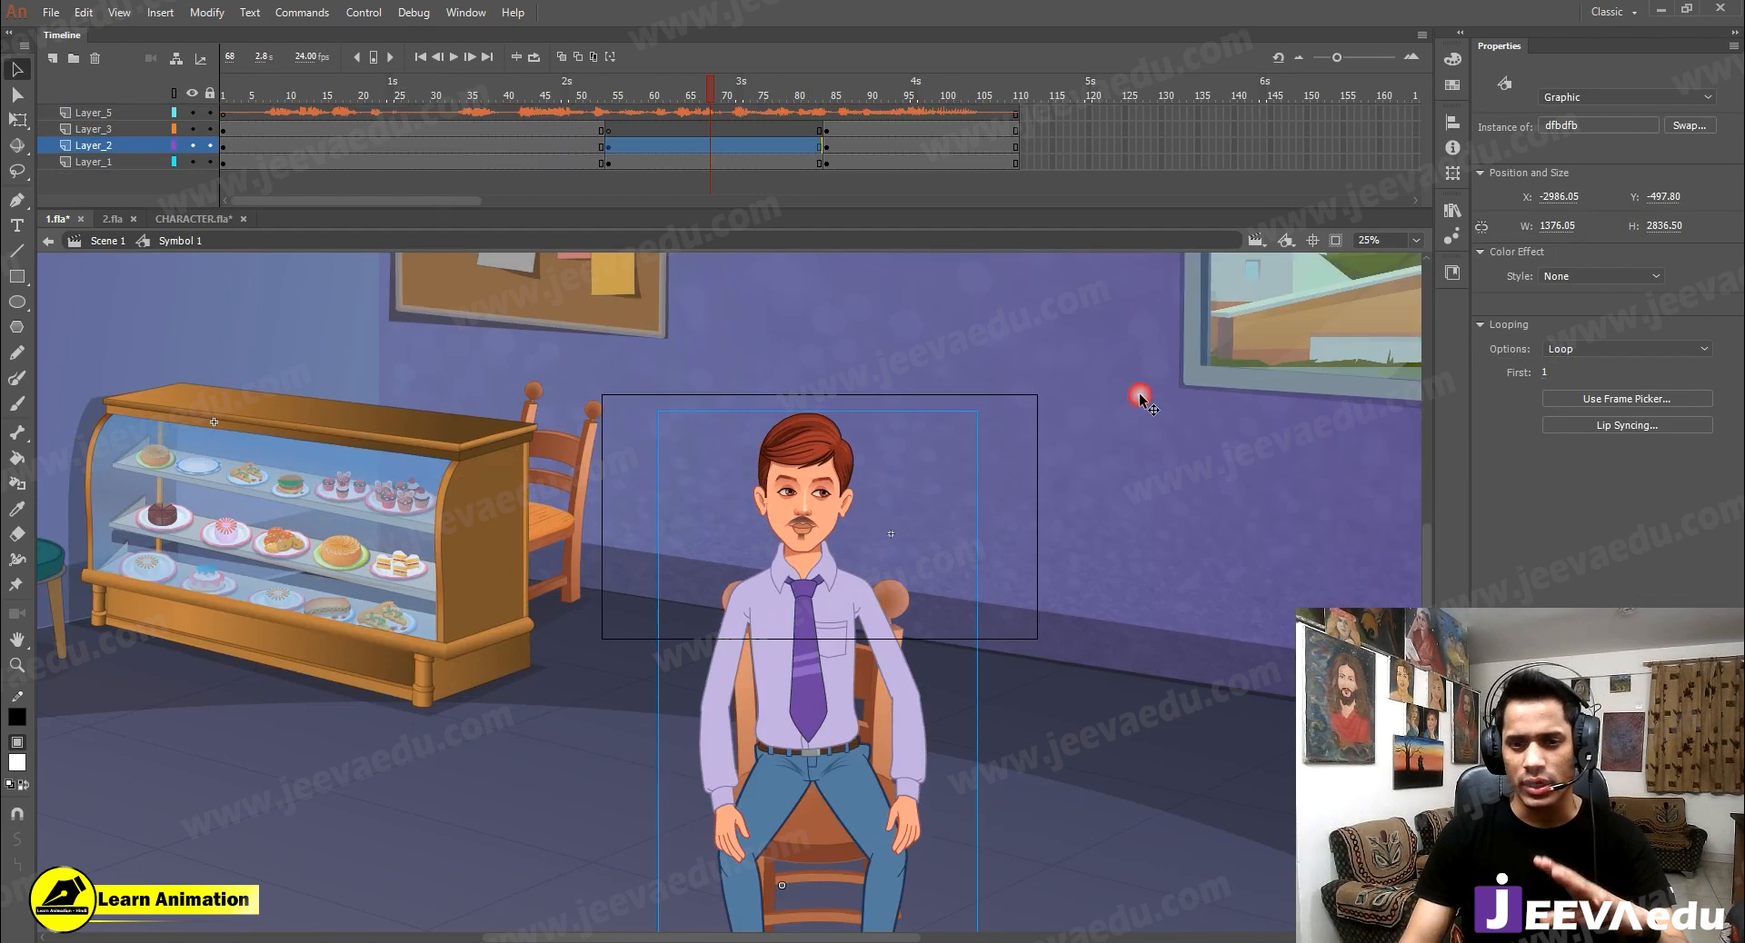
{"action": "left_click", "coordinate": [620, 117]}
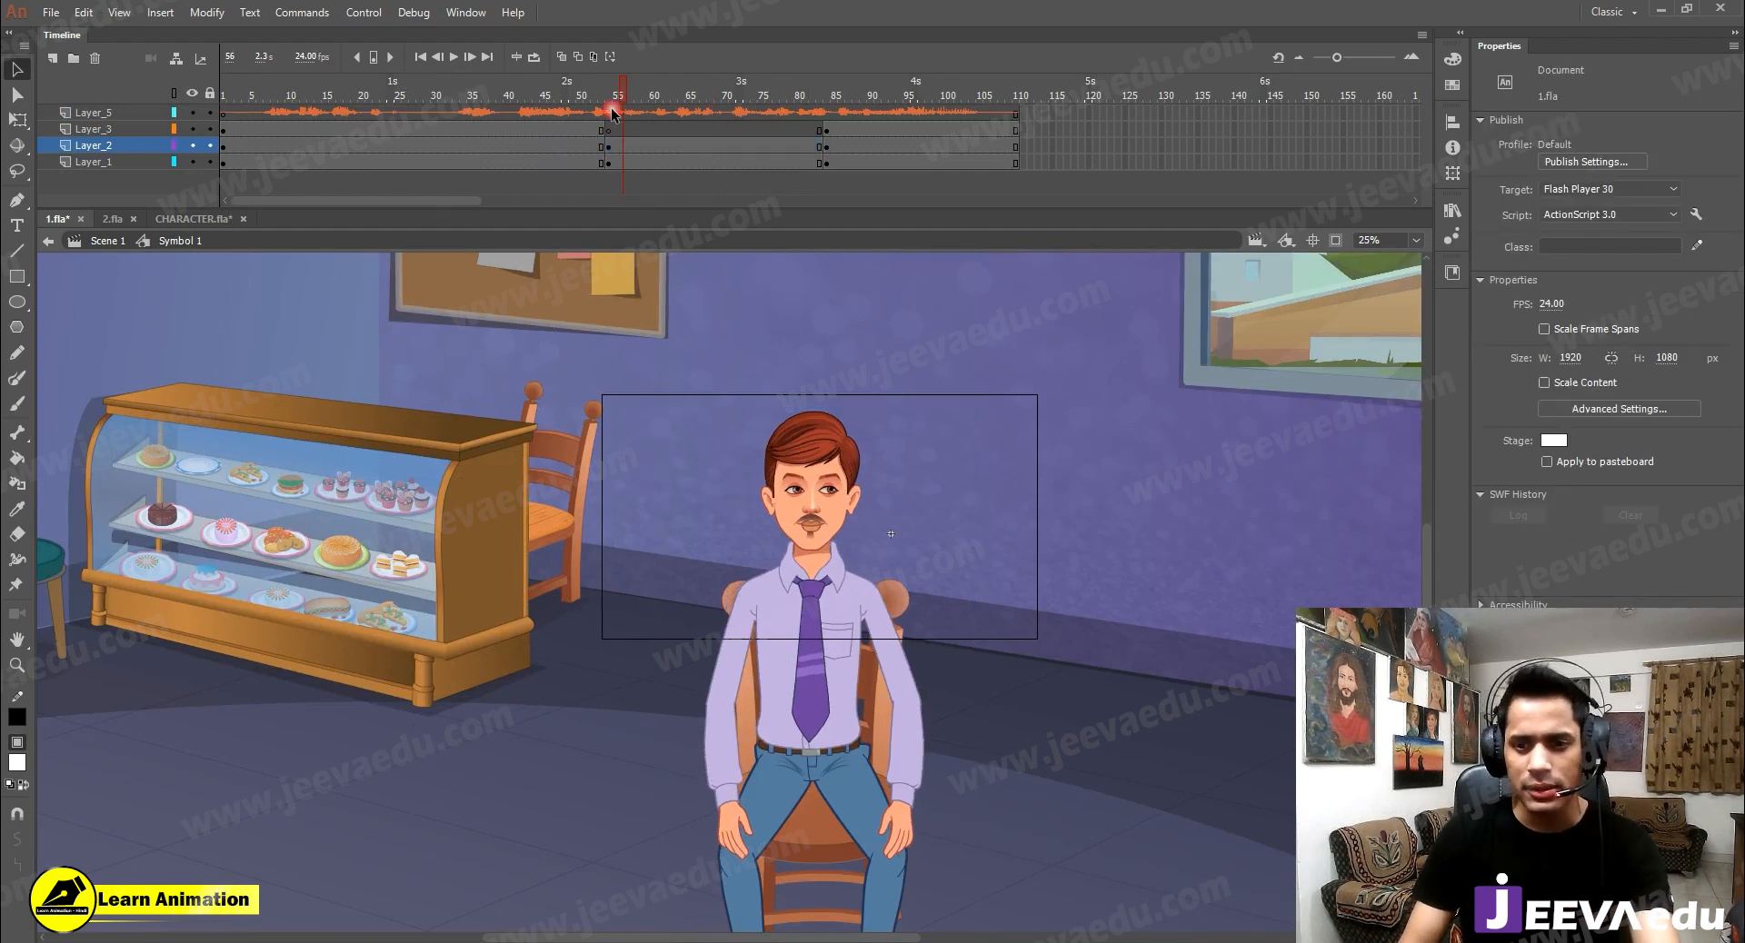
Clip the content outside the stage and move the second shot's background to X -8812.30, Y -2588.30 behind the man
{"action": "left_click", "coordinate": [1336, 242]}
{"action": "key", "text": "z"}
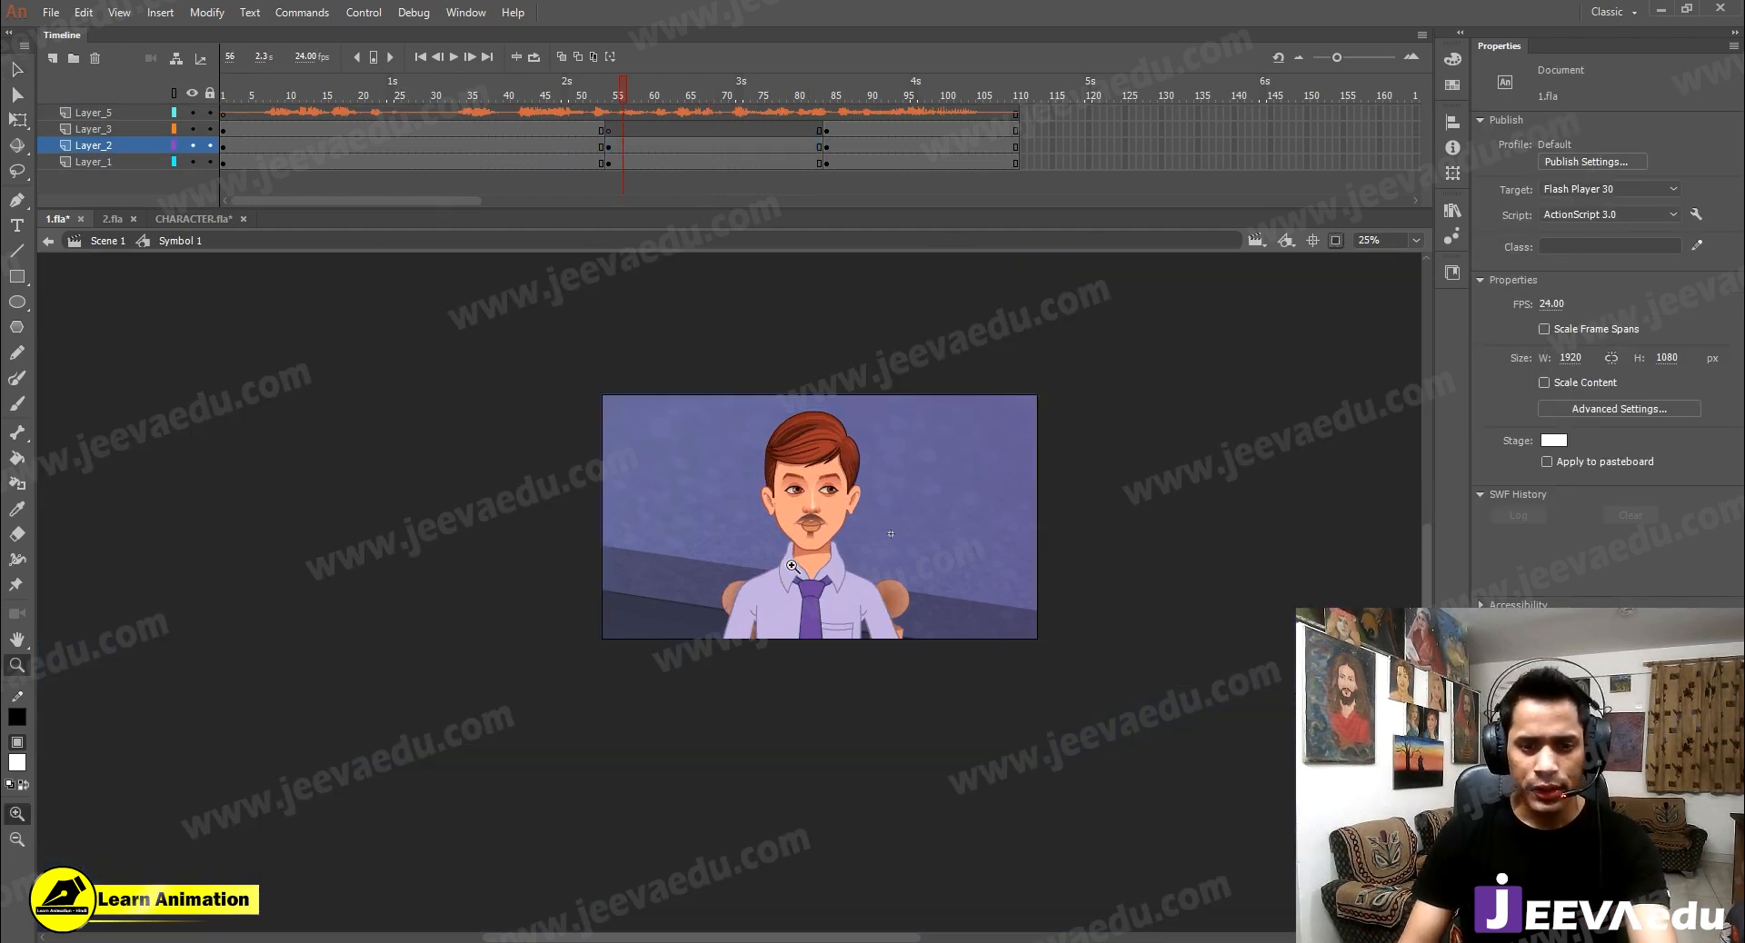
{"action": "left_click", "coordinate": [782, 577]}
{"action": "left_click", "coordinate": [830, 588], "text": "alt"}
{"action": "left_click", "coordinate": [830, 588]}
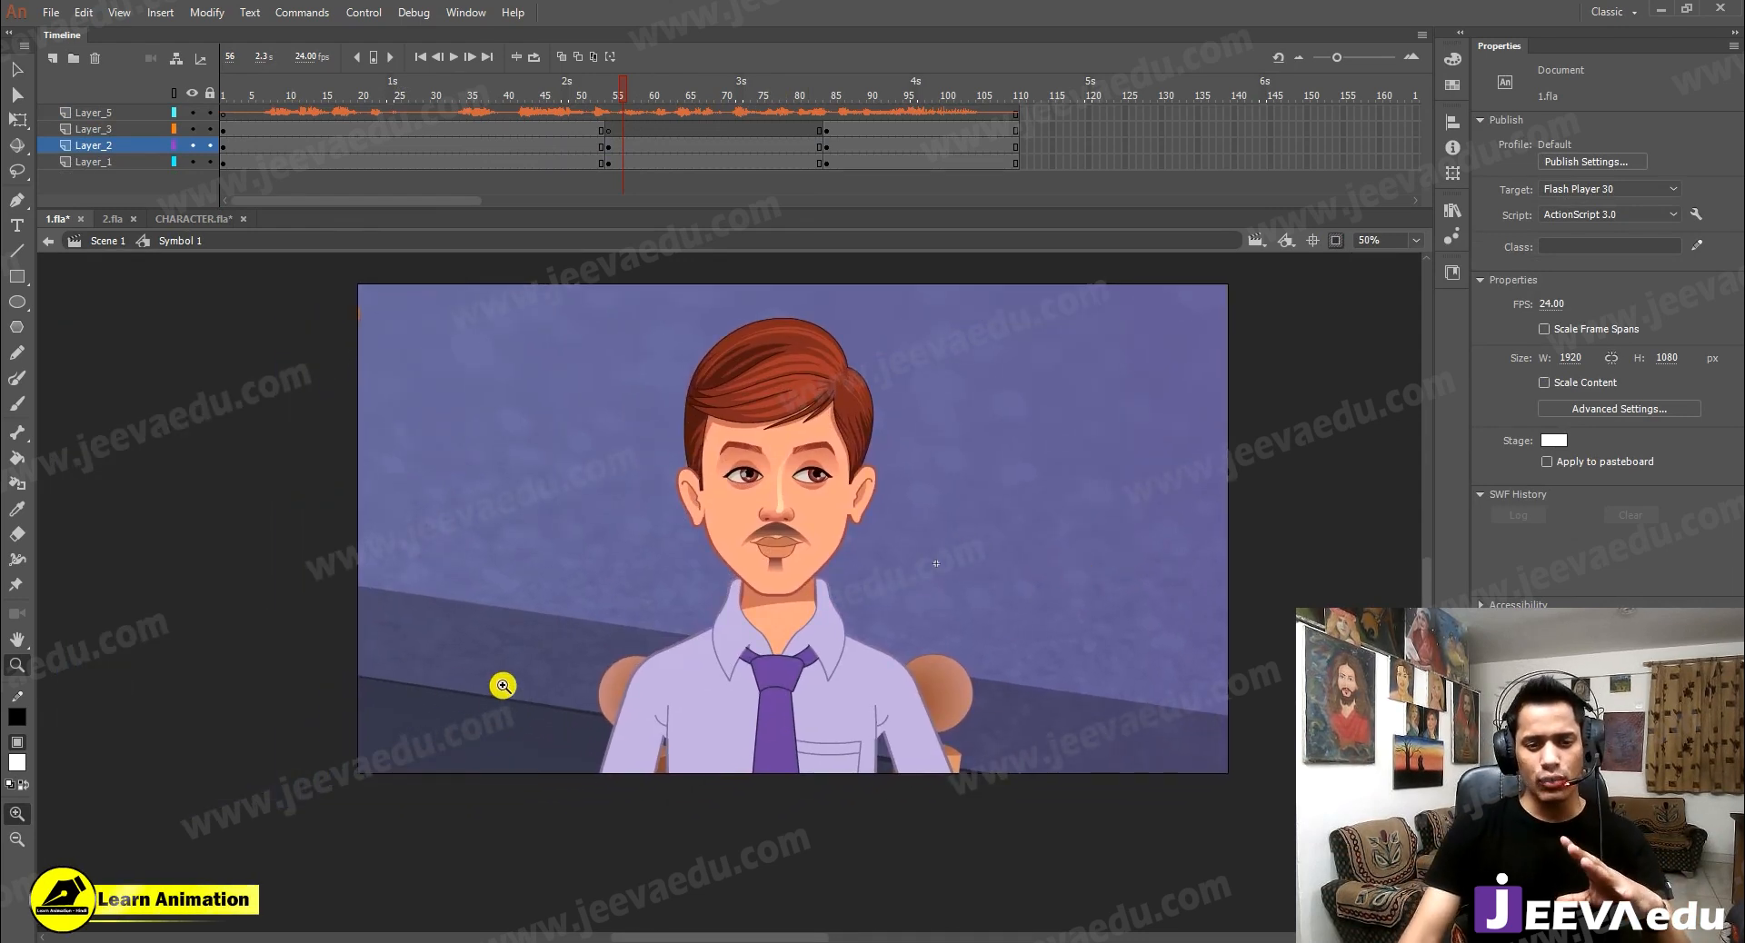
{"action": "left_click", "coordinate": [499, 760]}
{"action": "left_click", "coordinate": [479, 826]}
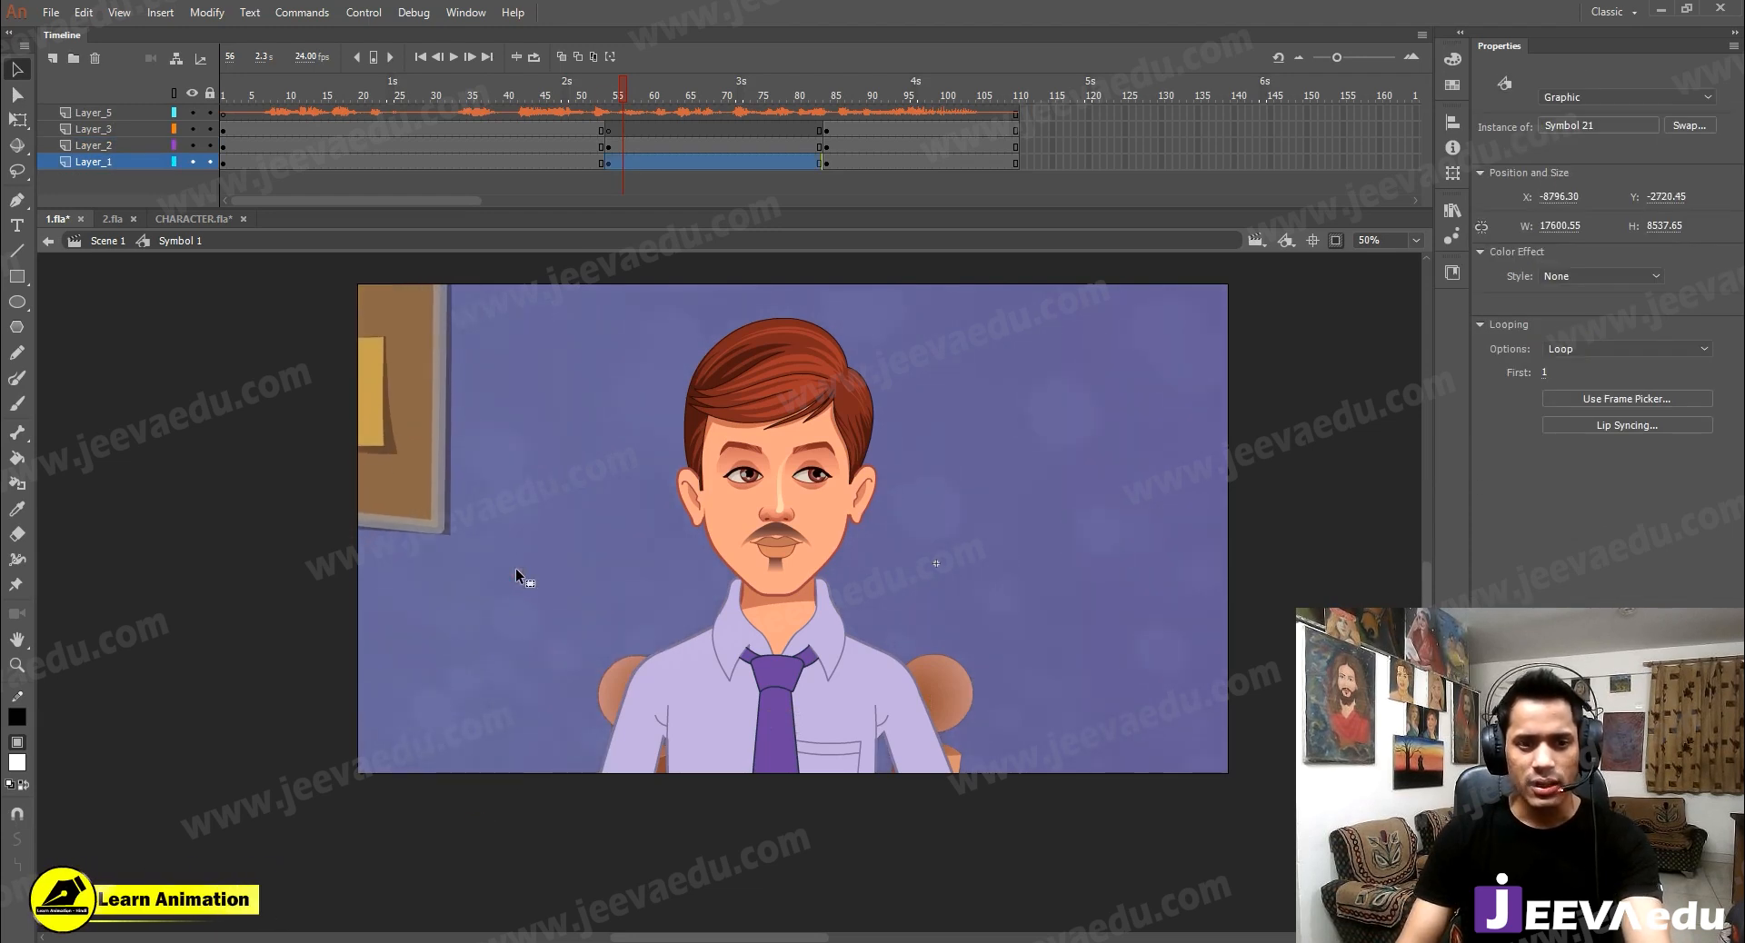
Play the rest of the second shot, compare it with the following shot, and go to frame 86
{"action": "key", "text": "Return"}
{"action": "left_click", "coordinate": [847, 133]}
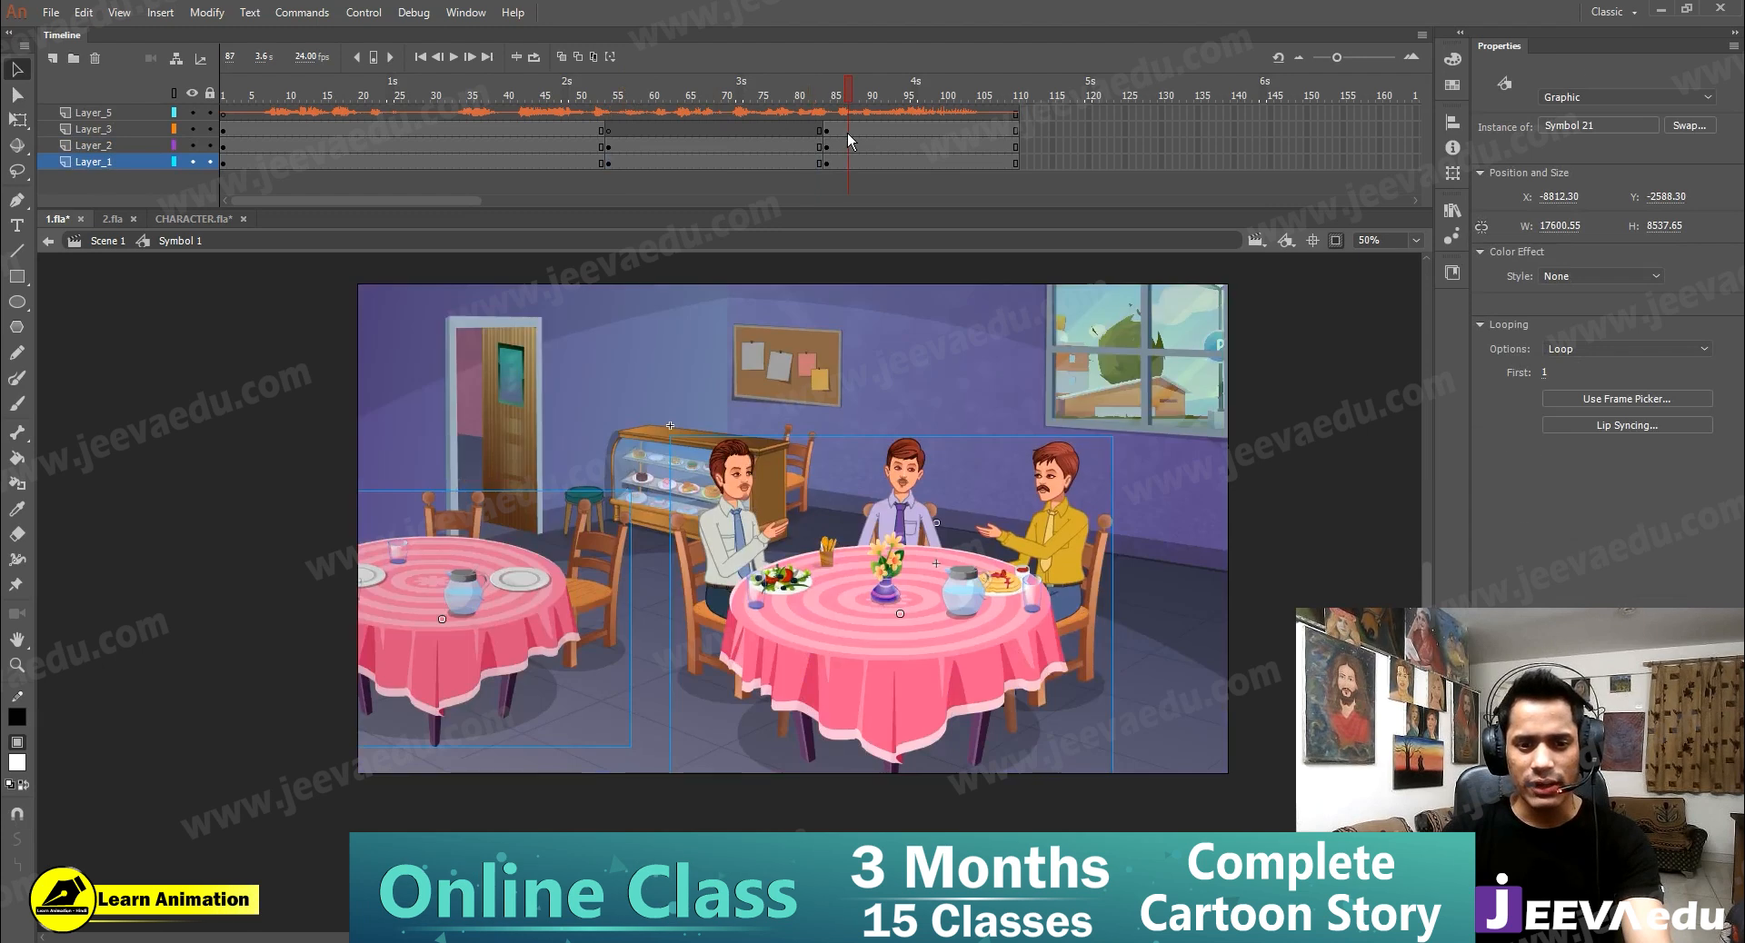
{"action": "left_click", "coordinate": [786, 138]}
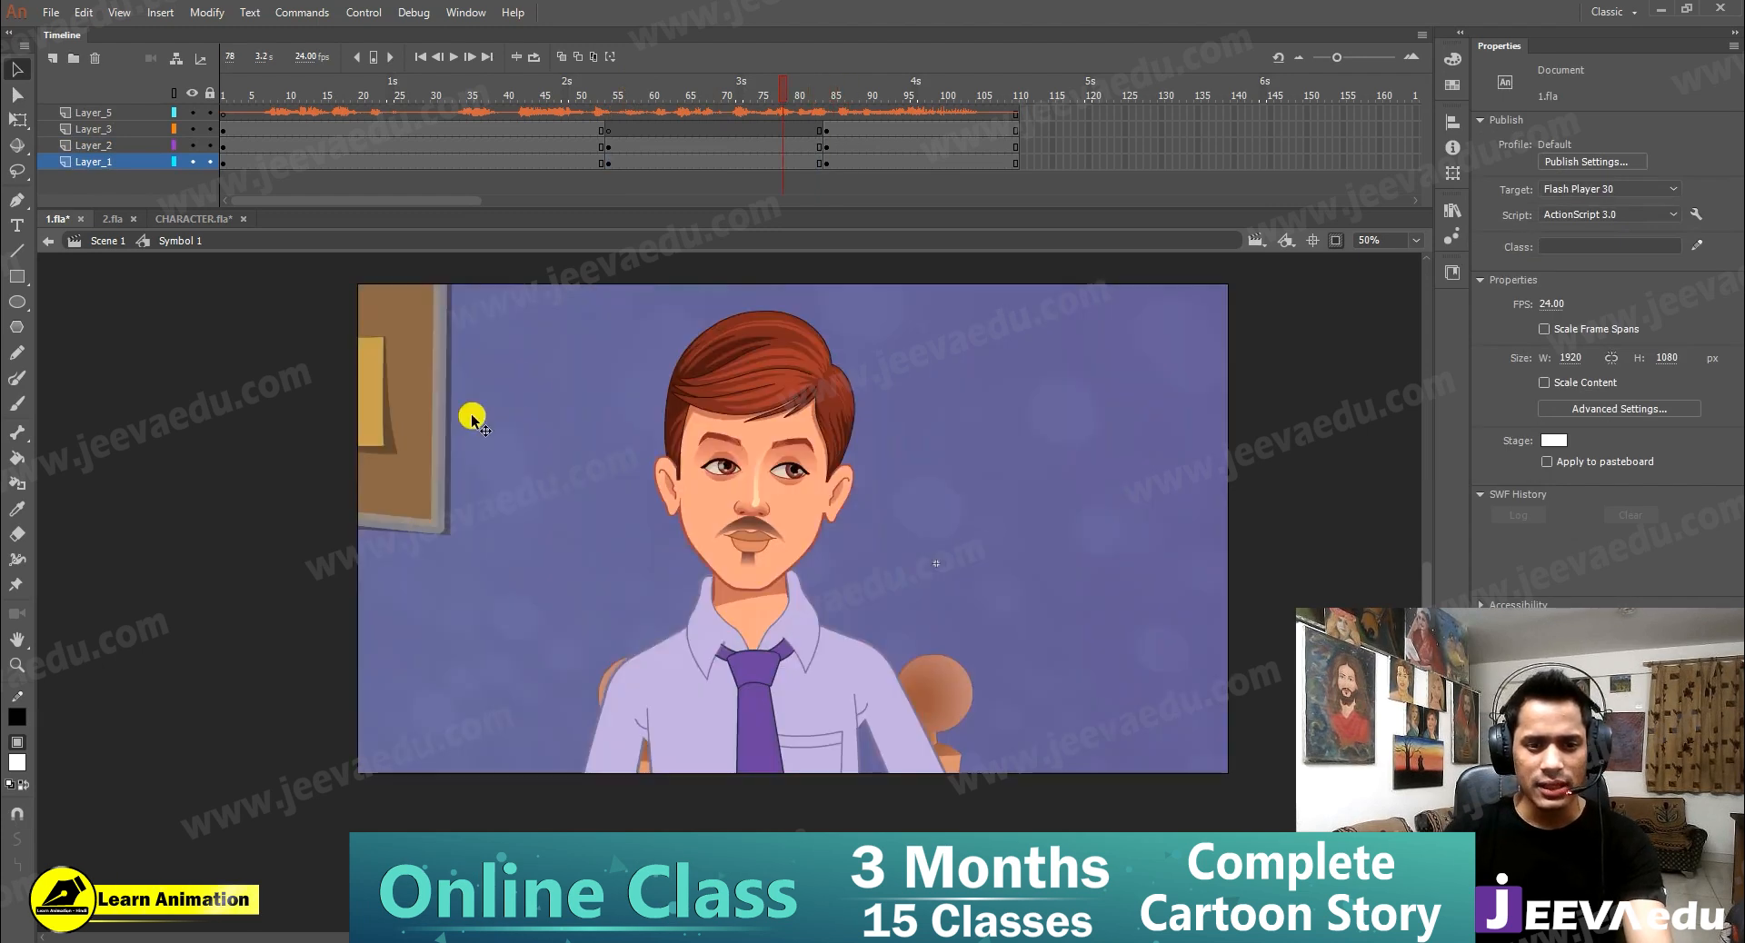
{"action": "left_click", "coordinate": [839, 114]}
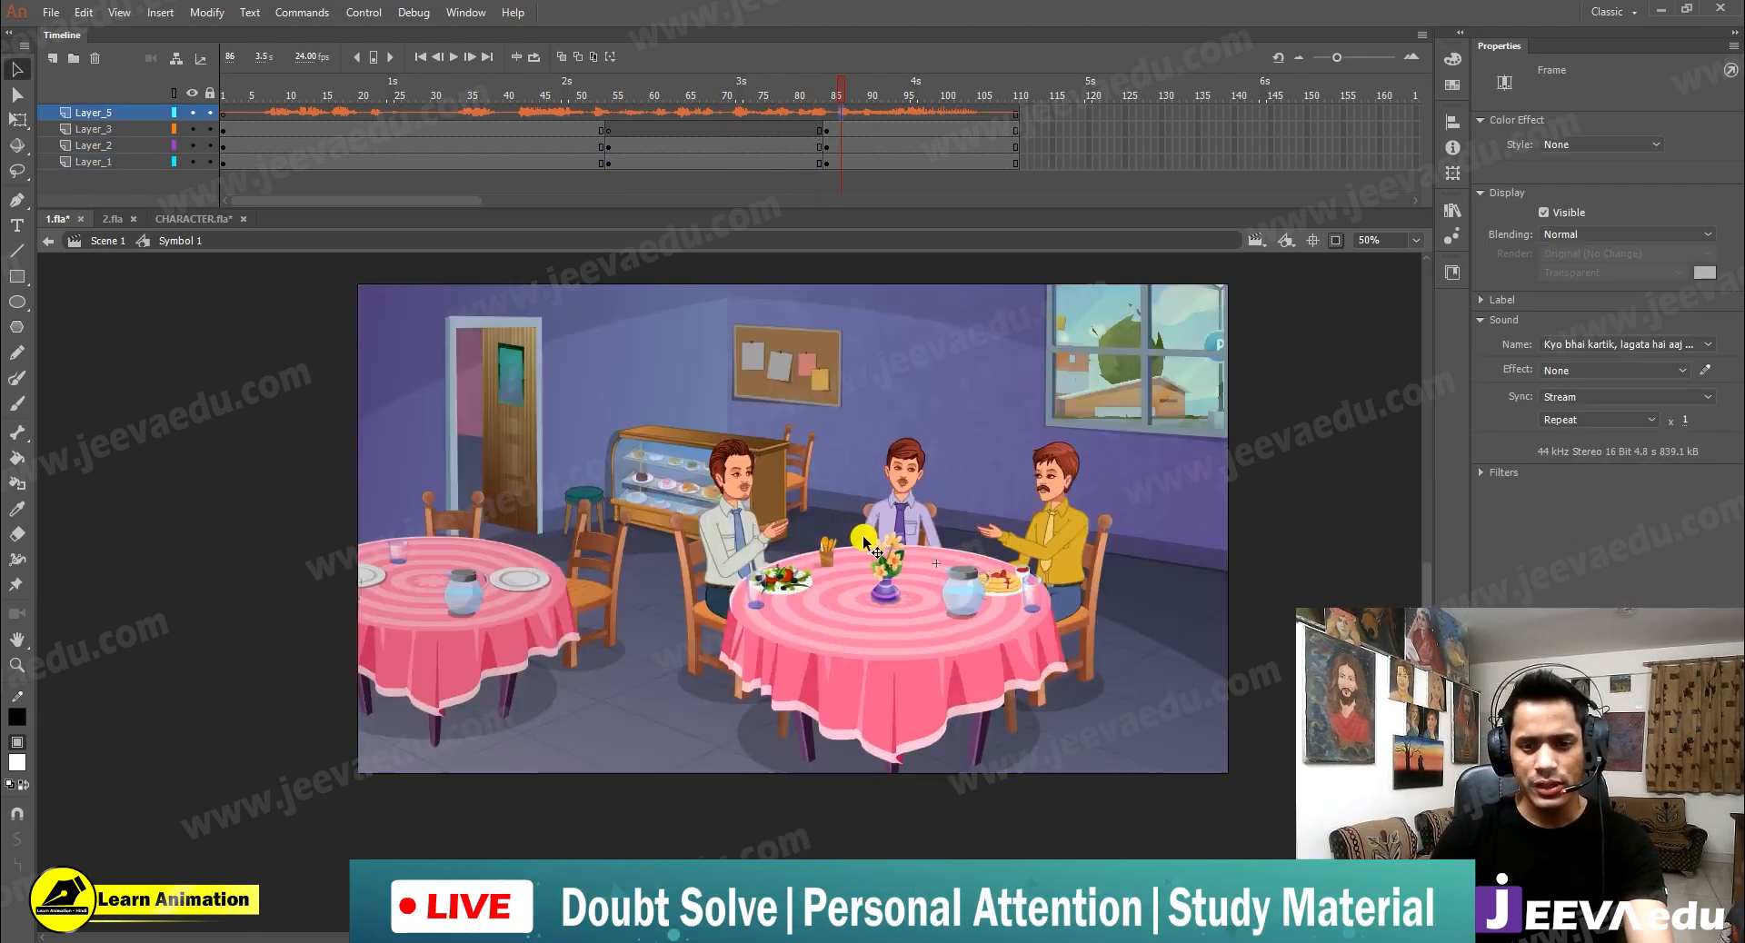
At frame 79, move the second shot's background to X -8906.45, Y -2634.35 behind the front-facing man
{"action": "left_click", "coordinate": [791, 113]}
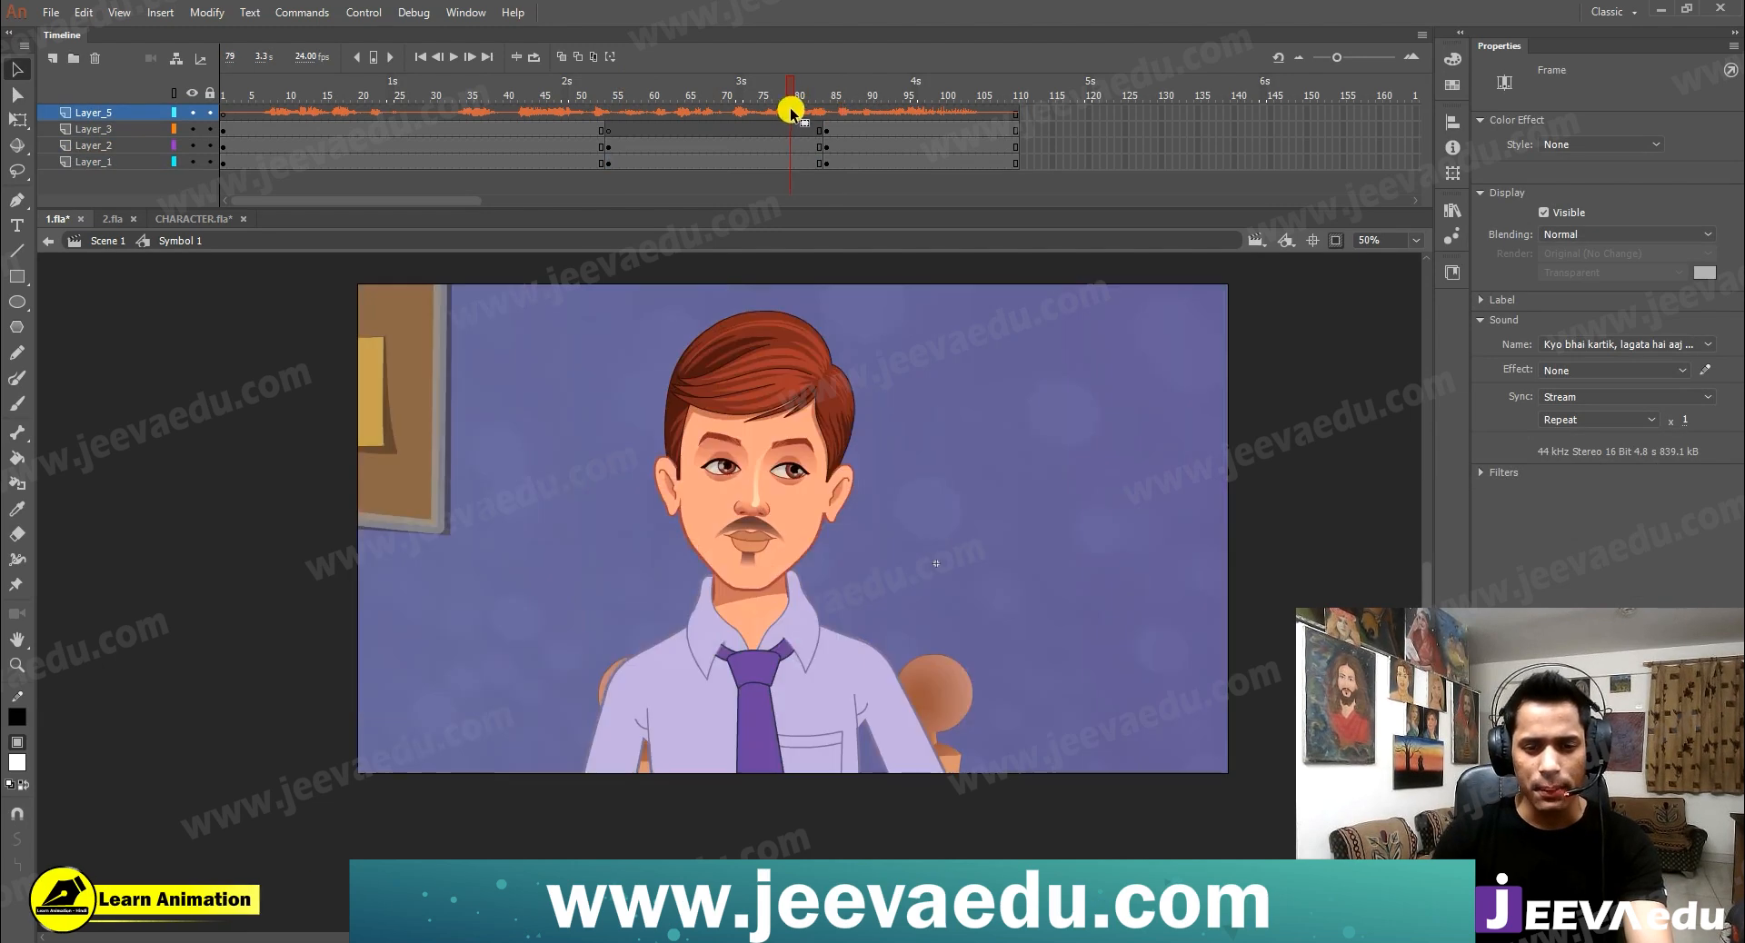
{"action": "left_click", "coordinate": [423, 487]}
{"action": "left_click_drag", "start_coordinate": [470, 486], "coordinate": [519, 463]}
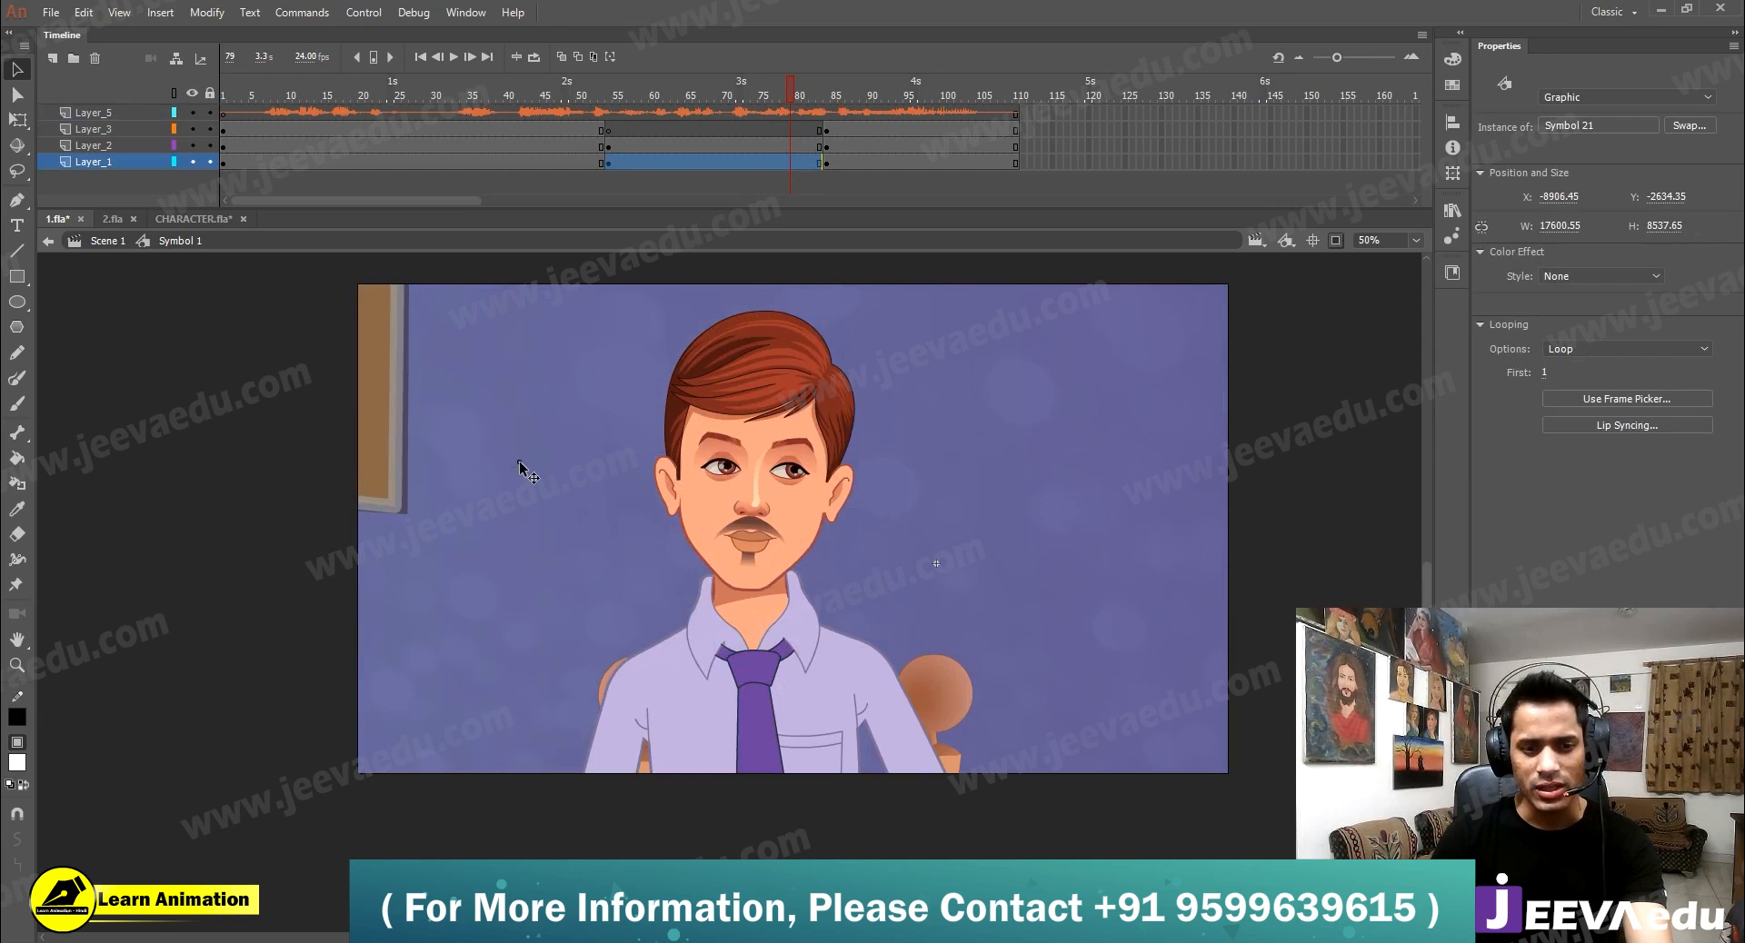
Play the second shot from frame 54 into the wide shot, and return to frame 48 of the first shot
{"action": "left_click", "coordinate": [722, 524]}
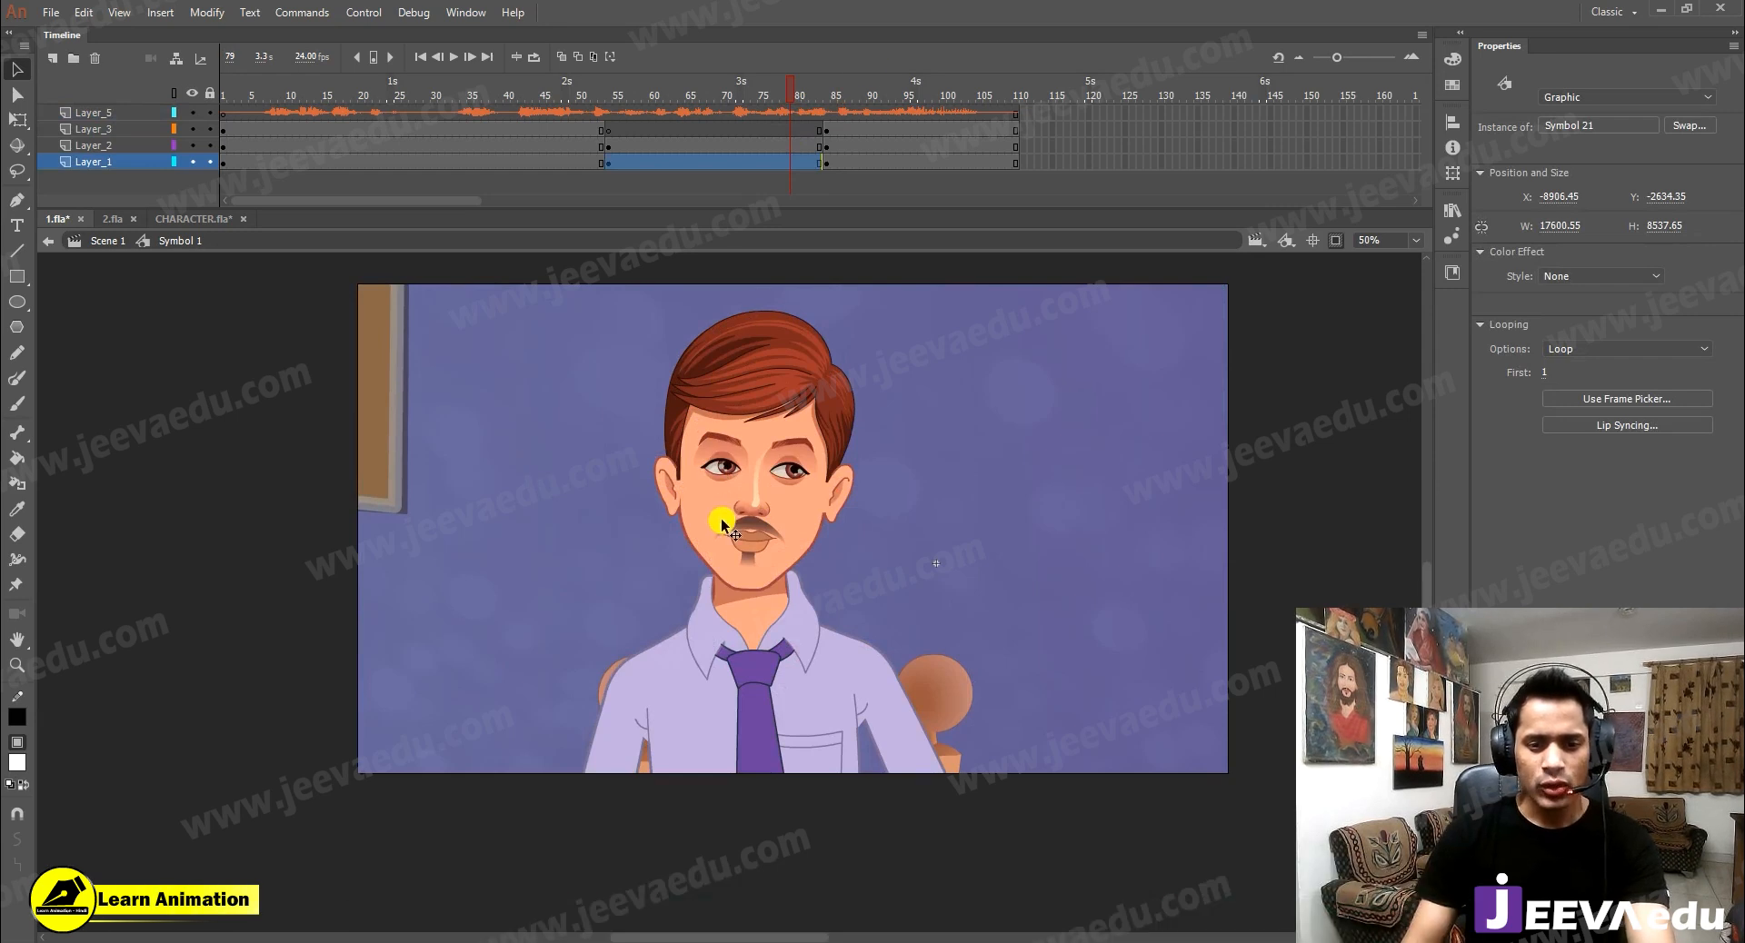
{"action": "left_click", "coordinate": [728, 507]}
{"action": "left_click", "coordinate": [608, 91]}
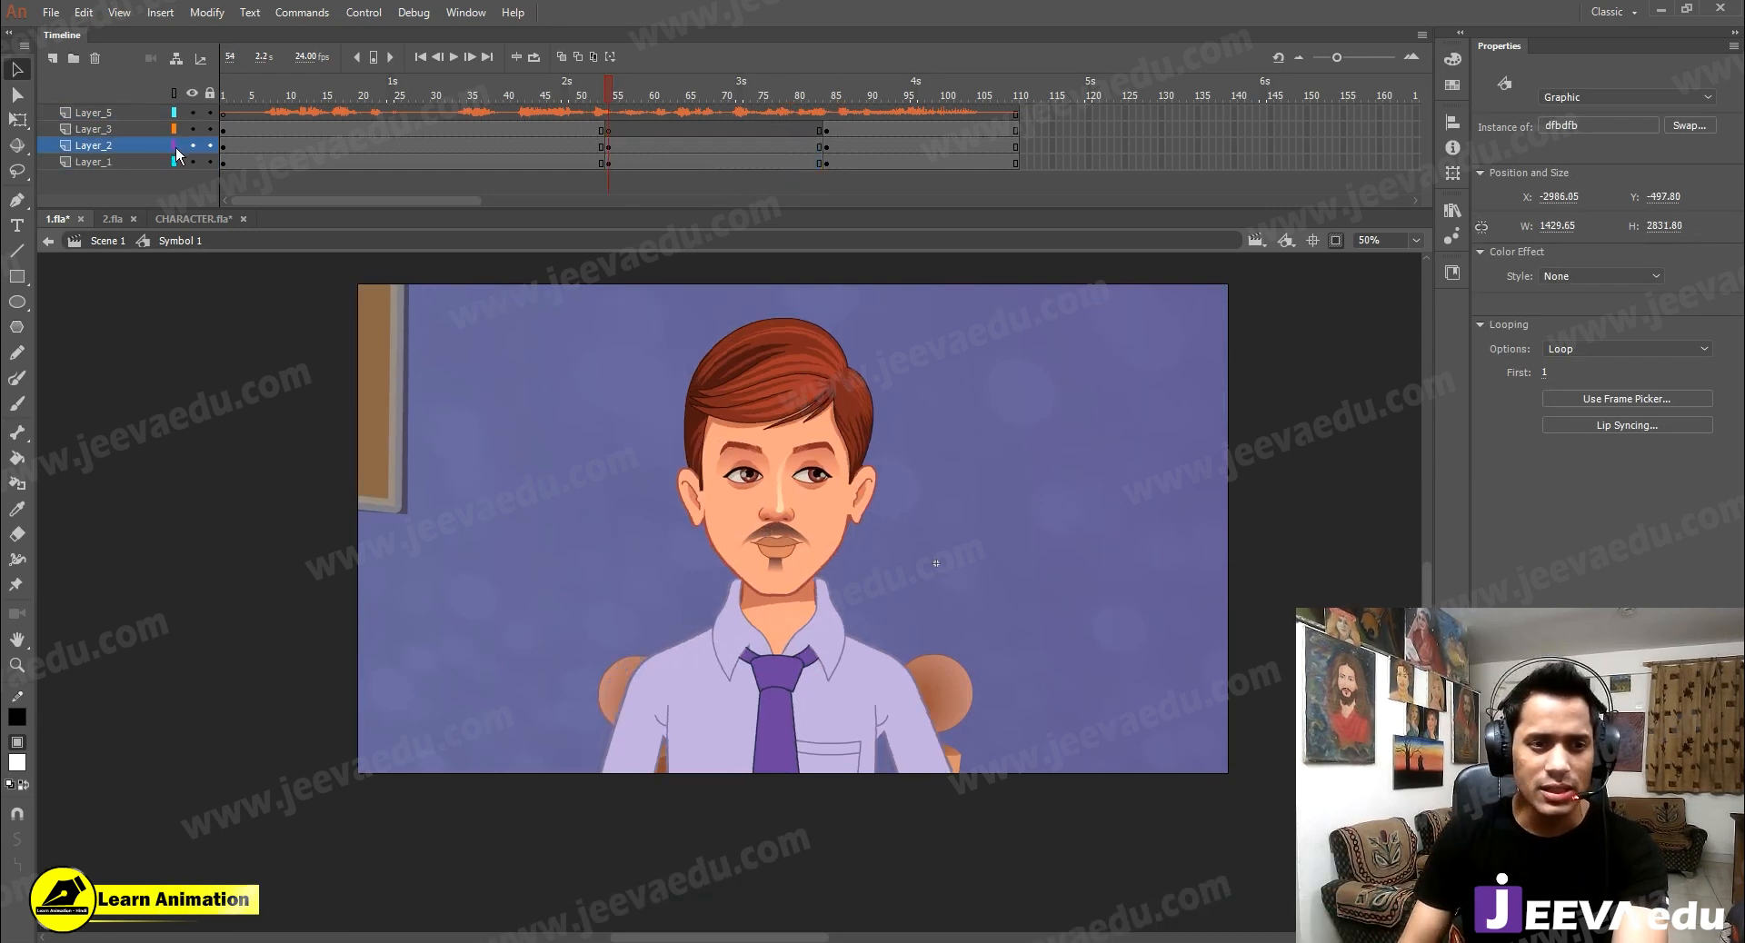
{"action": "key", "text": "Return"}
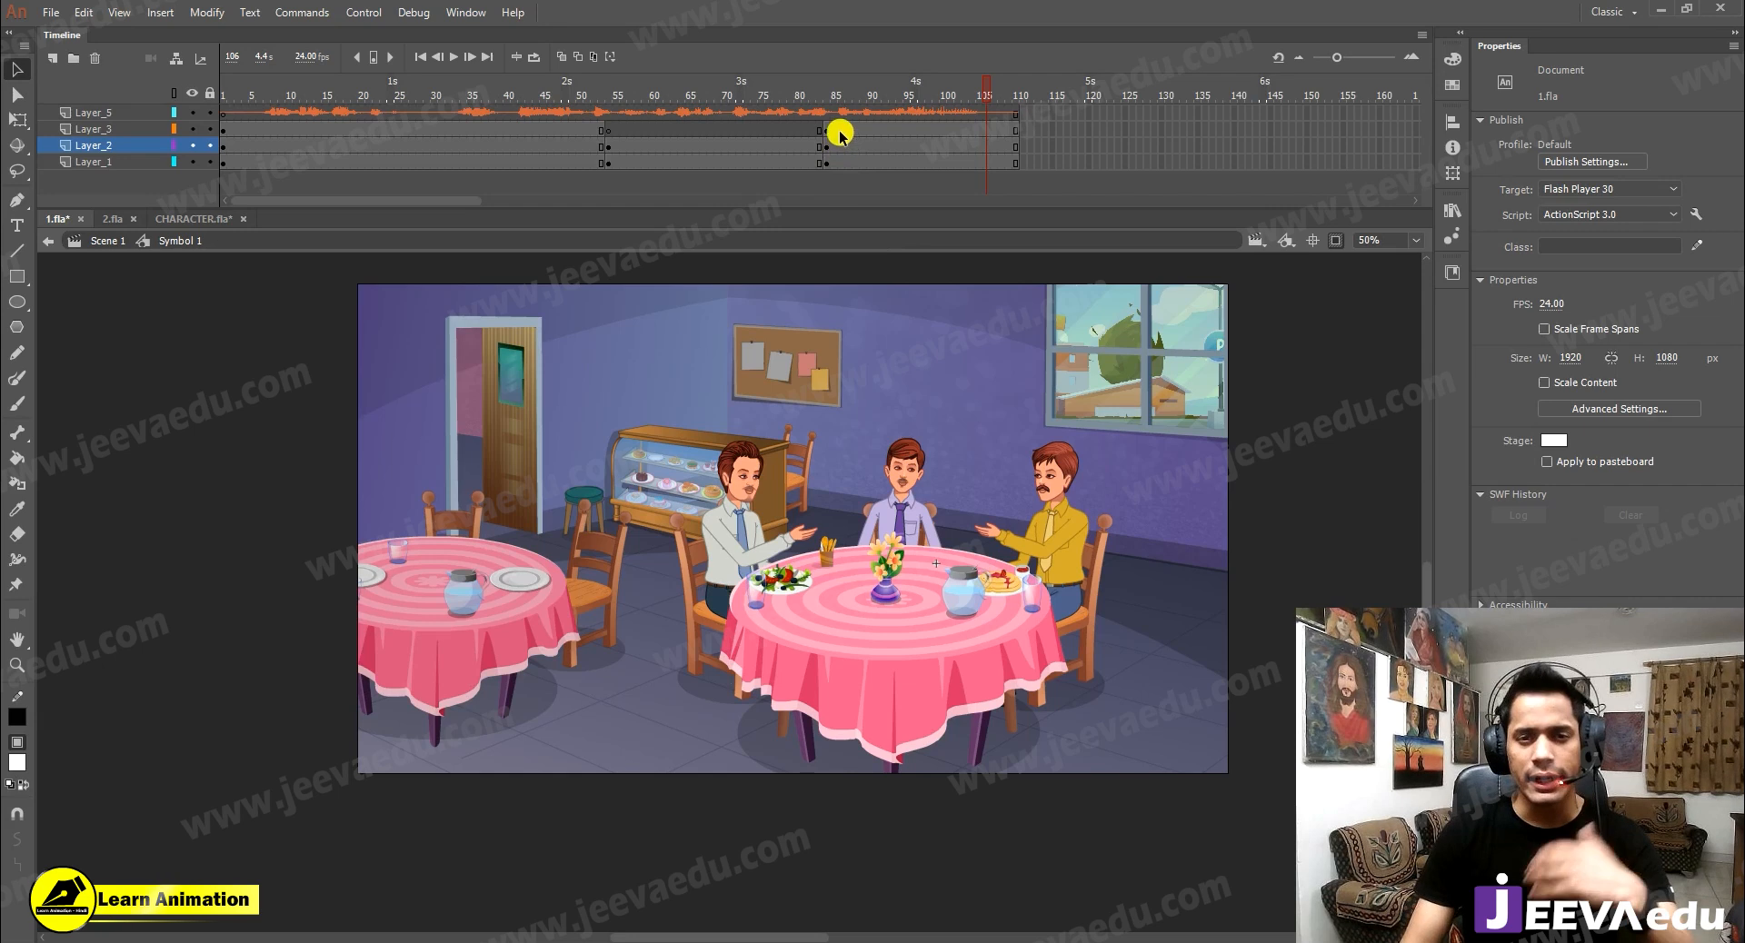
{"action": "left_click", "coordinate": [565, 133]}
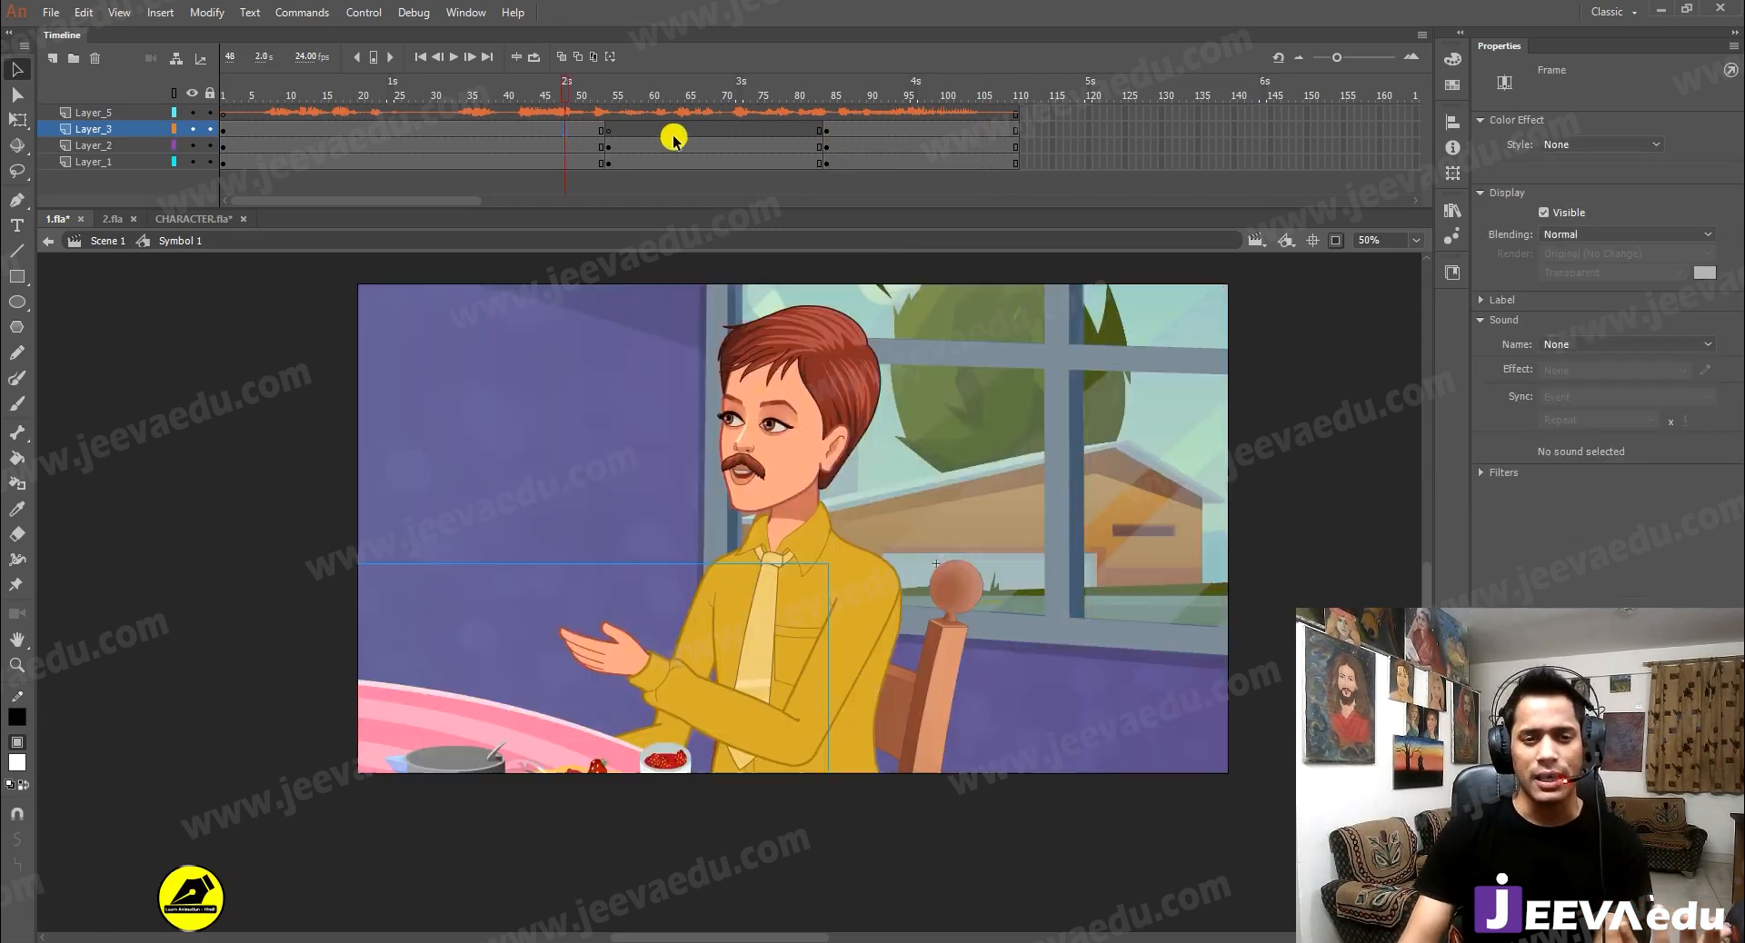
Replace the wide shot's artwork at frame 84 on the three artwork layers with a copy of the first shot's close-up
{"action": "left_click", "coordinate": [836, 167]}
{"action": "left_click_drag", "start_coordinate": [839, 146], "coordinate": [825, 135]}
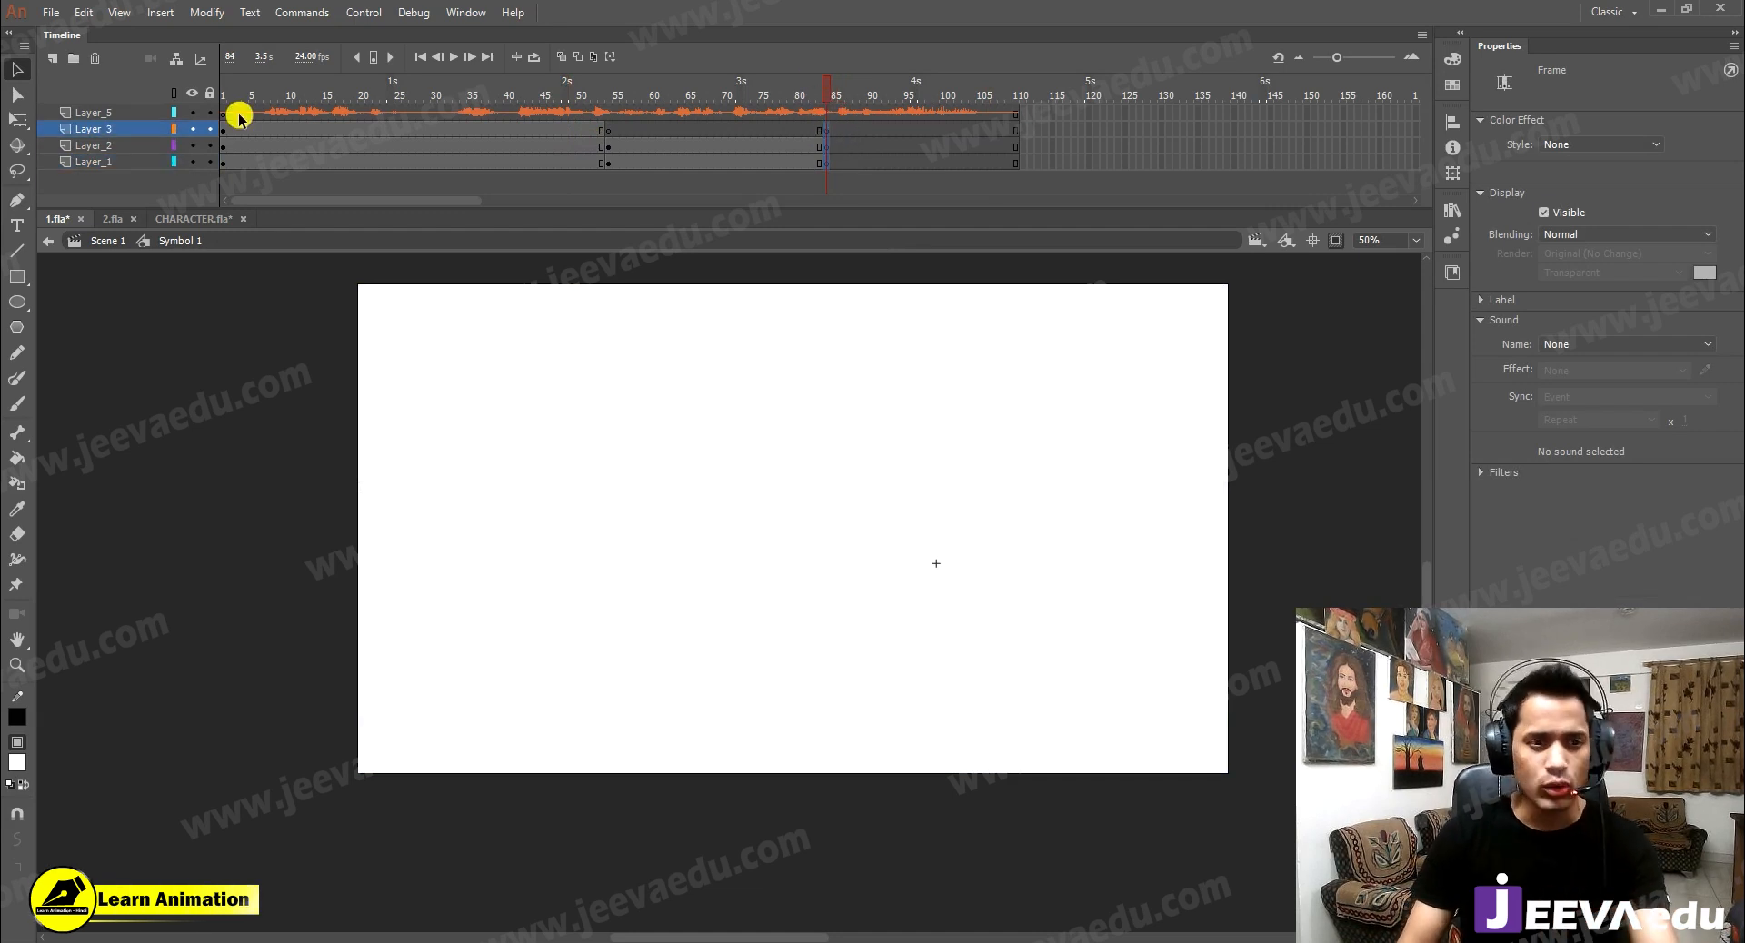
{"action": "left_click", "coordinate": [222, 161]}
{"action": "left_click", "coordinate": [224, 155]}
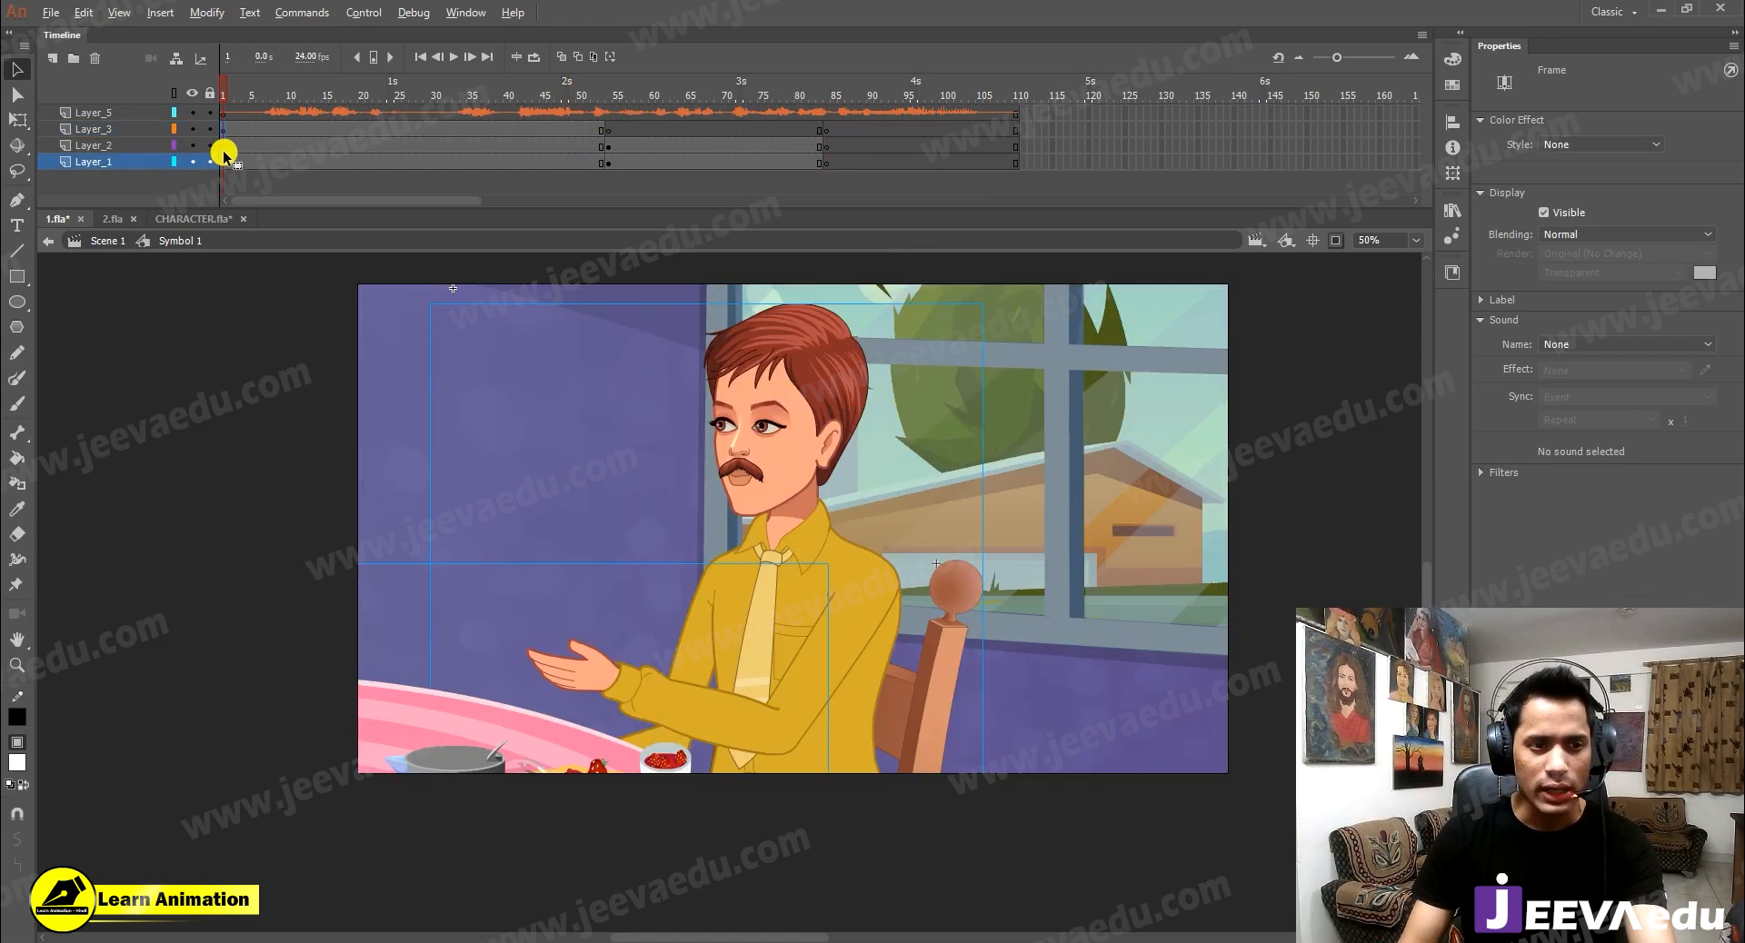
{"action": "left_click", "coordinate": [823, 142]}
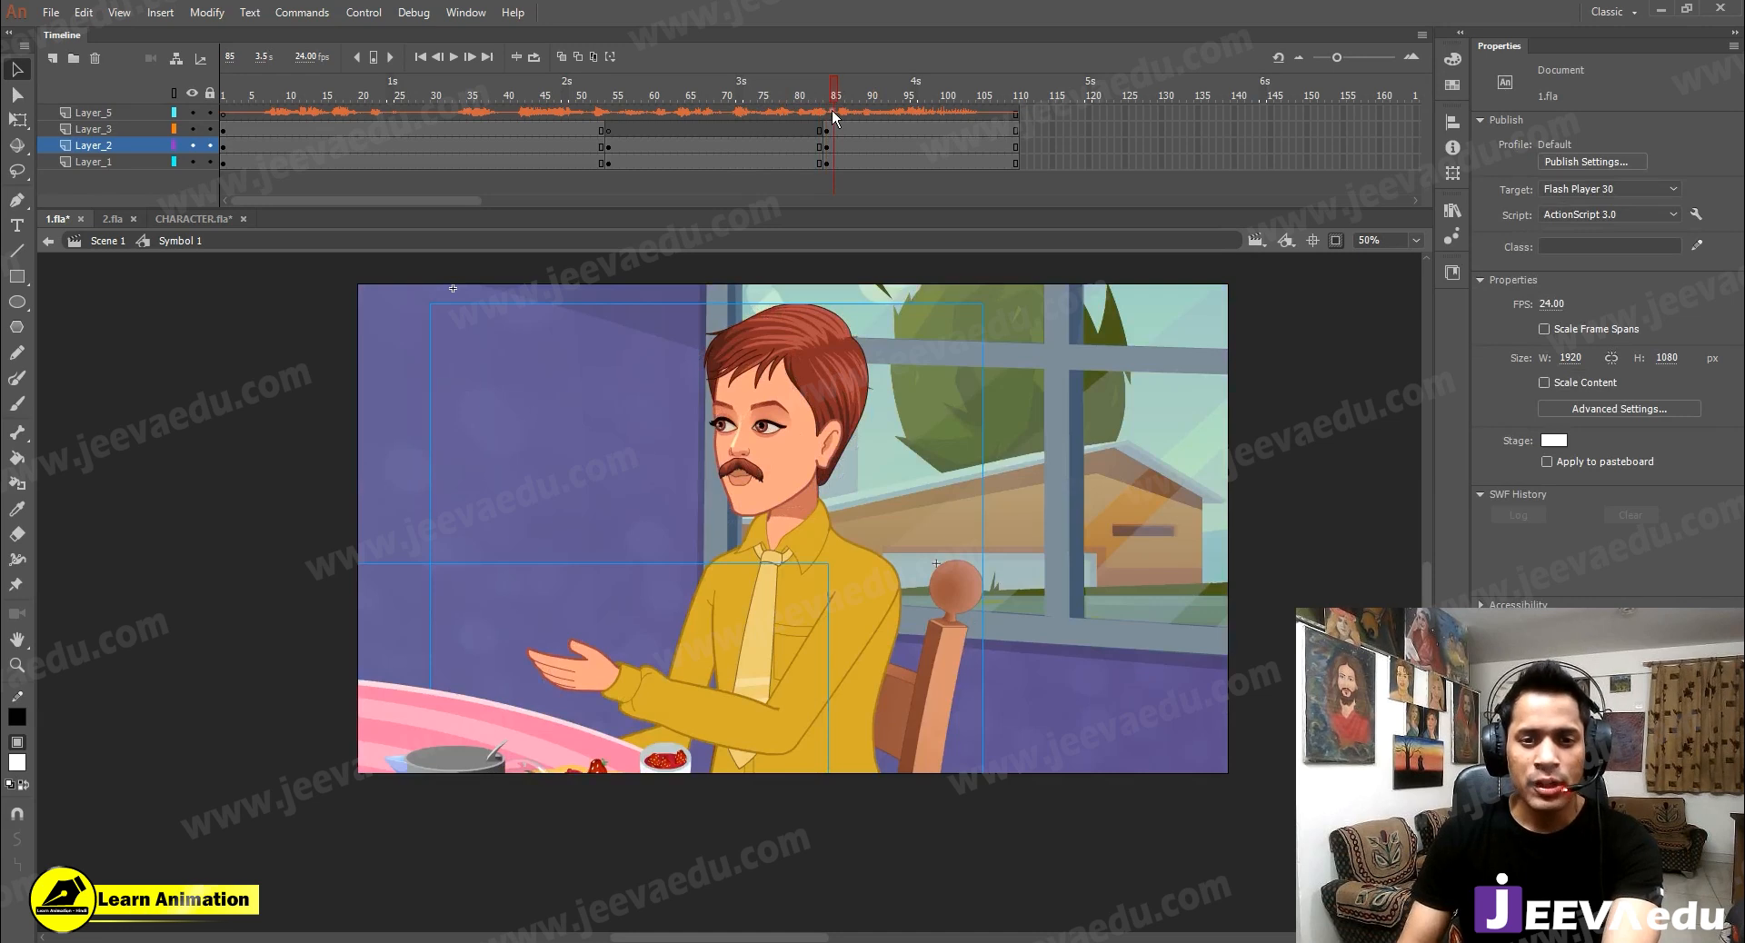
Set the yellow-shirted man's looping in the third shot to start at frame 84
{"action": "left_click", "coordinate": [832, 111]}
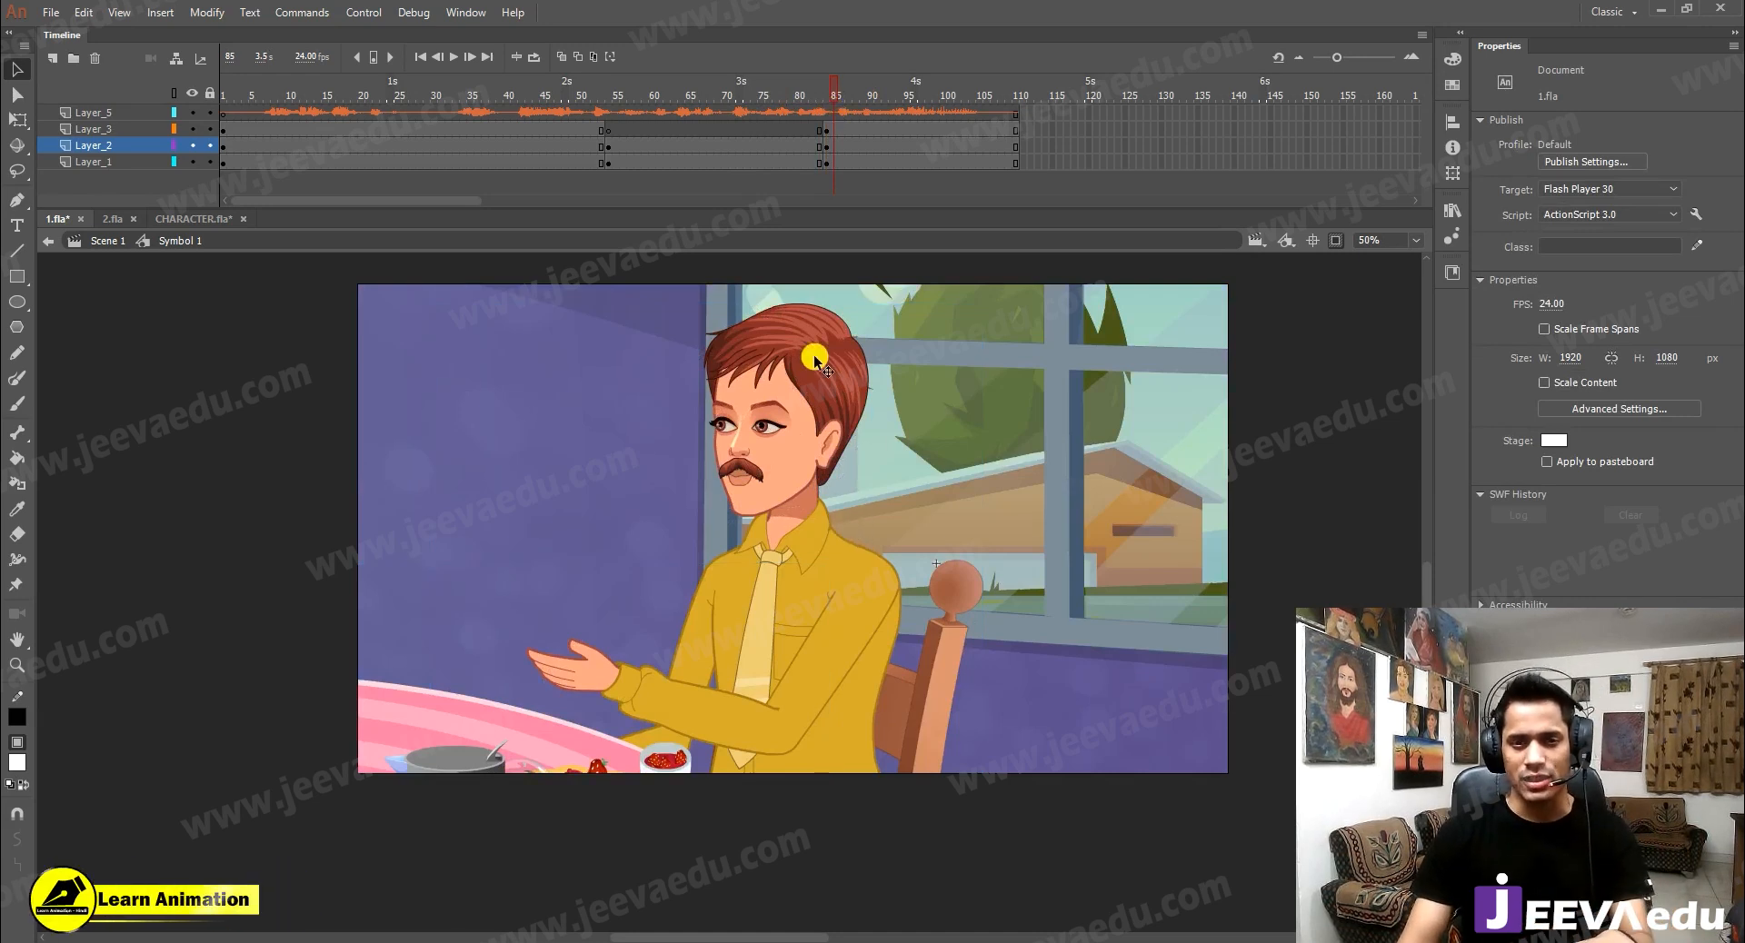
{"action": "left_click", "coordinate": [1047, 514]}
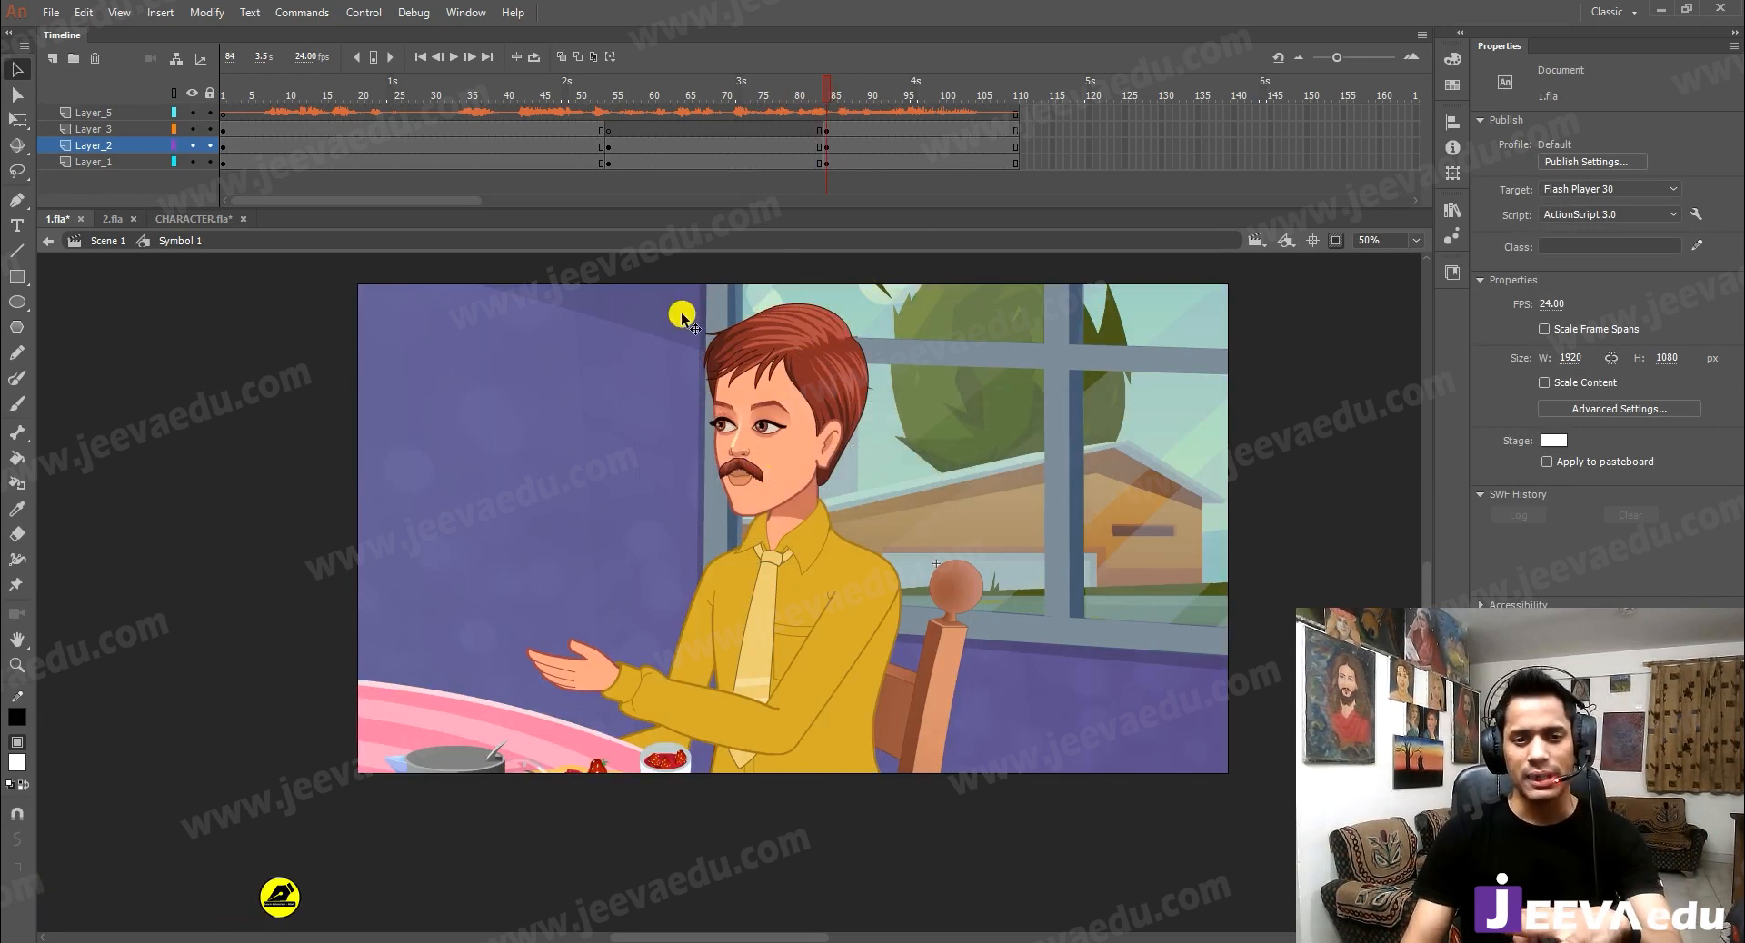
{"action": "left_click", "coordinate": [878, 129]}
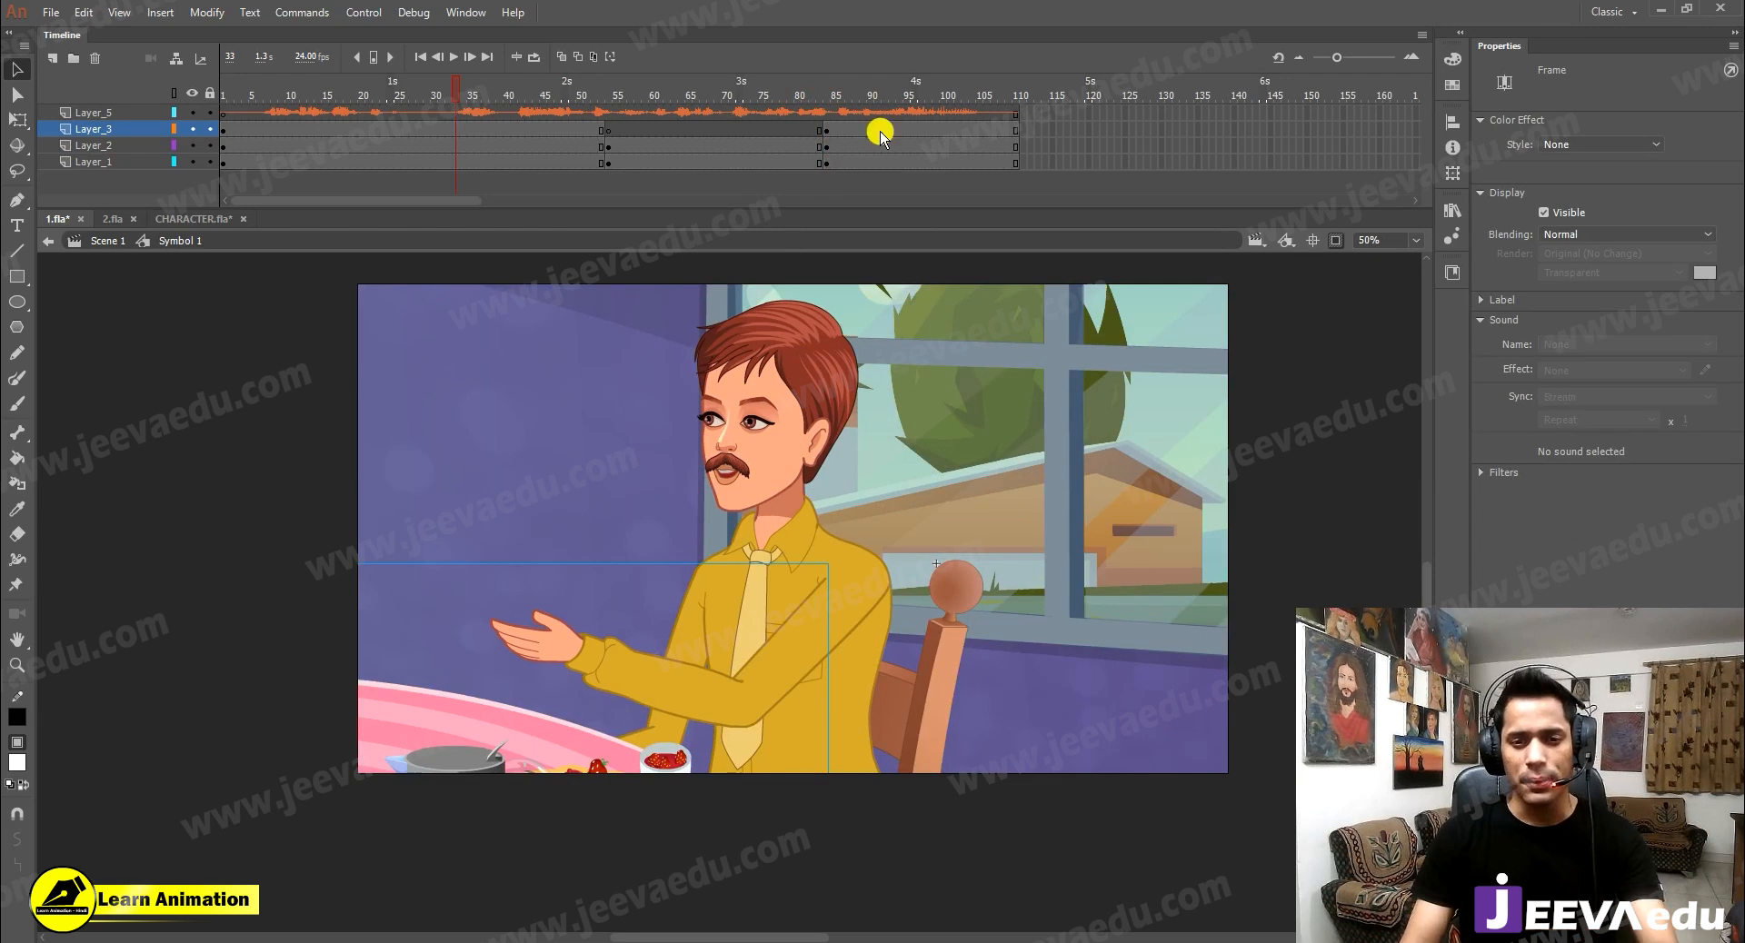
{"action": "left_click", "coordinate": [791, 491]}
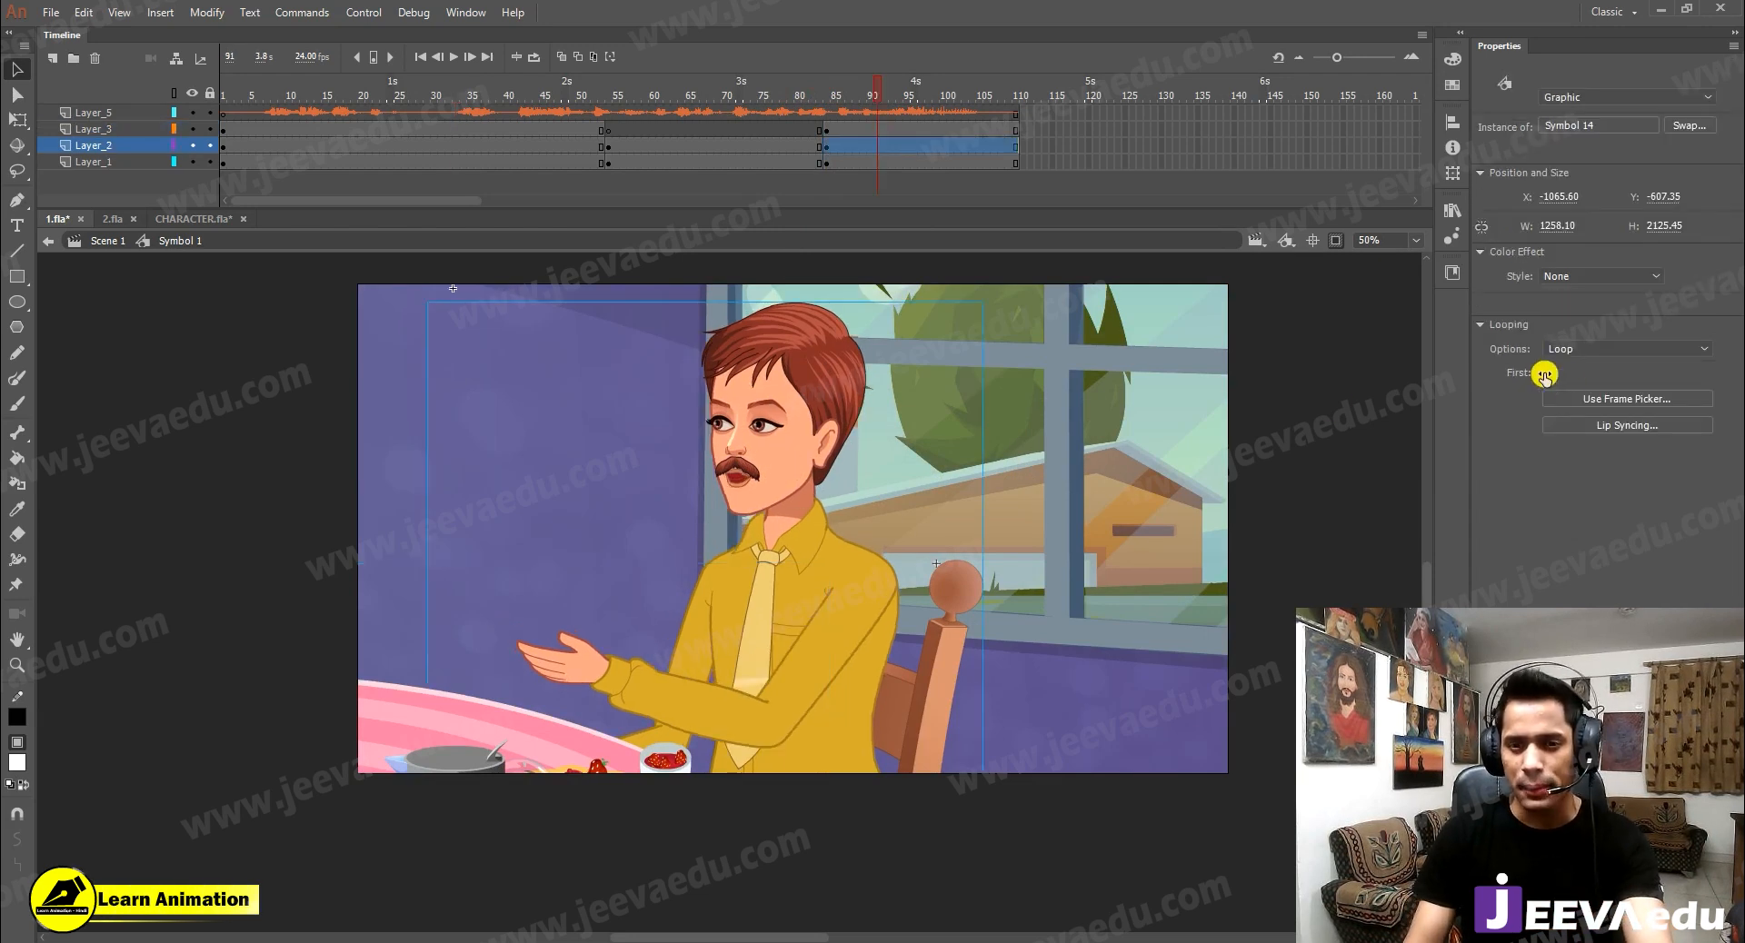
{"action": "left_click", "coordinate": [872, 95]}
{"action": "left_click", "coordinate": [815, 129]}
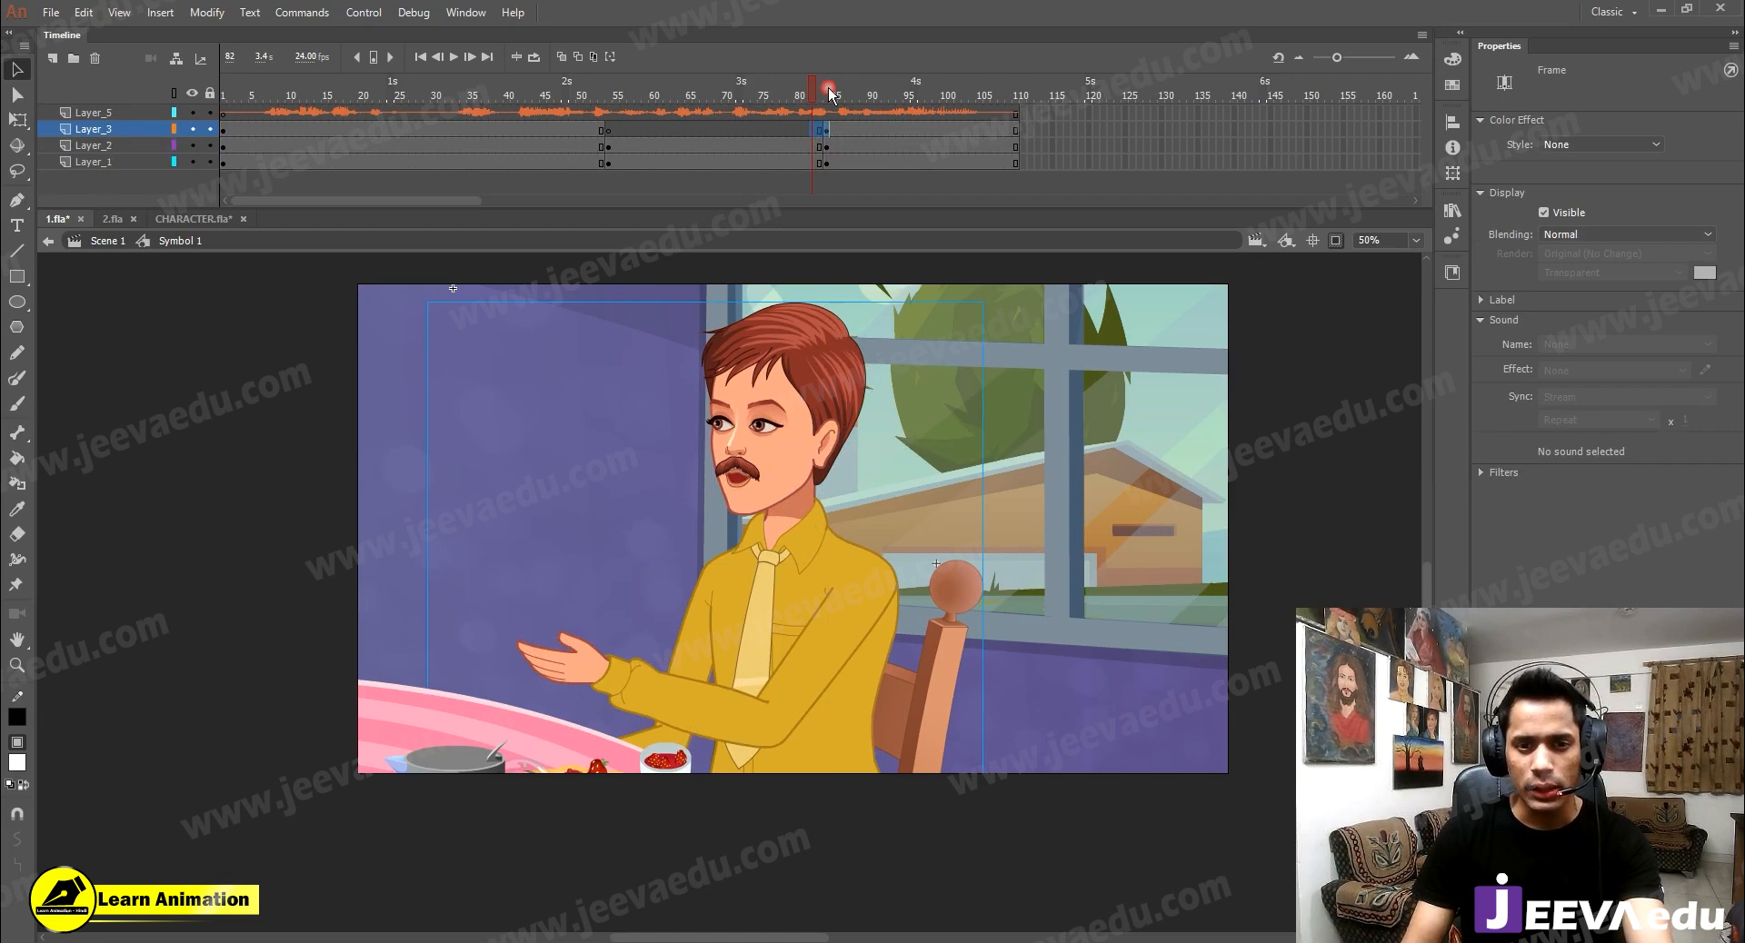
{"action": "left_click", "coordinate": [829, 92]}
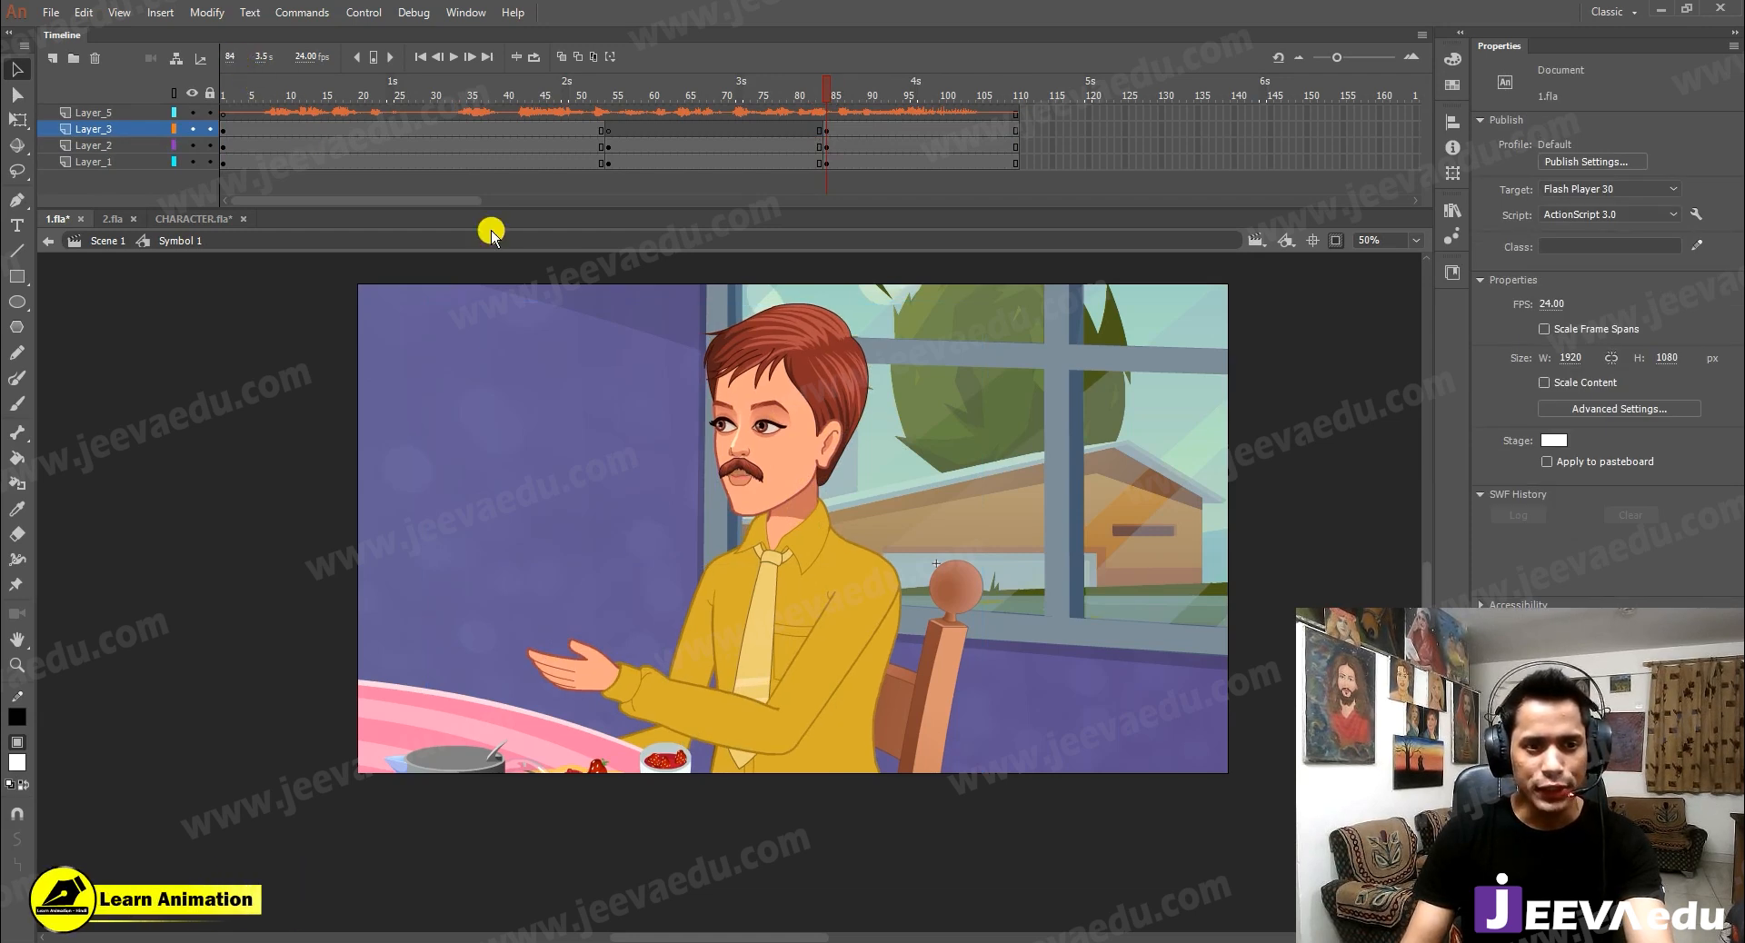
{"action": "left_click", "coordinate": [509, 327]}
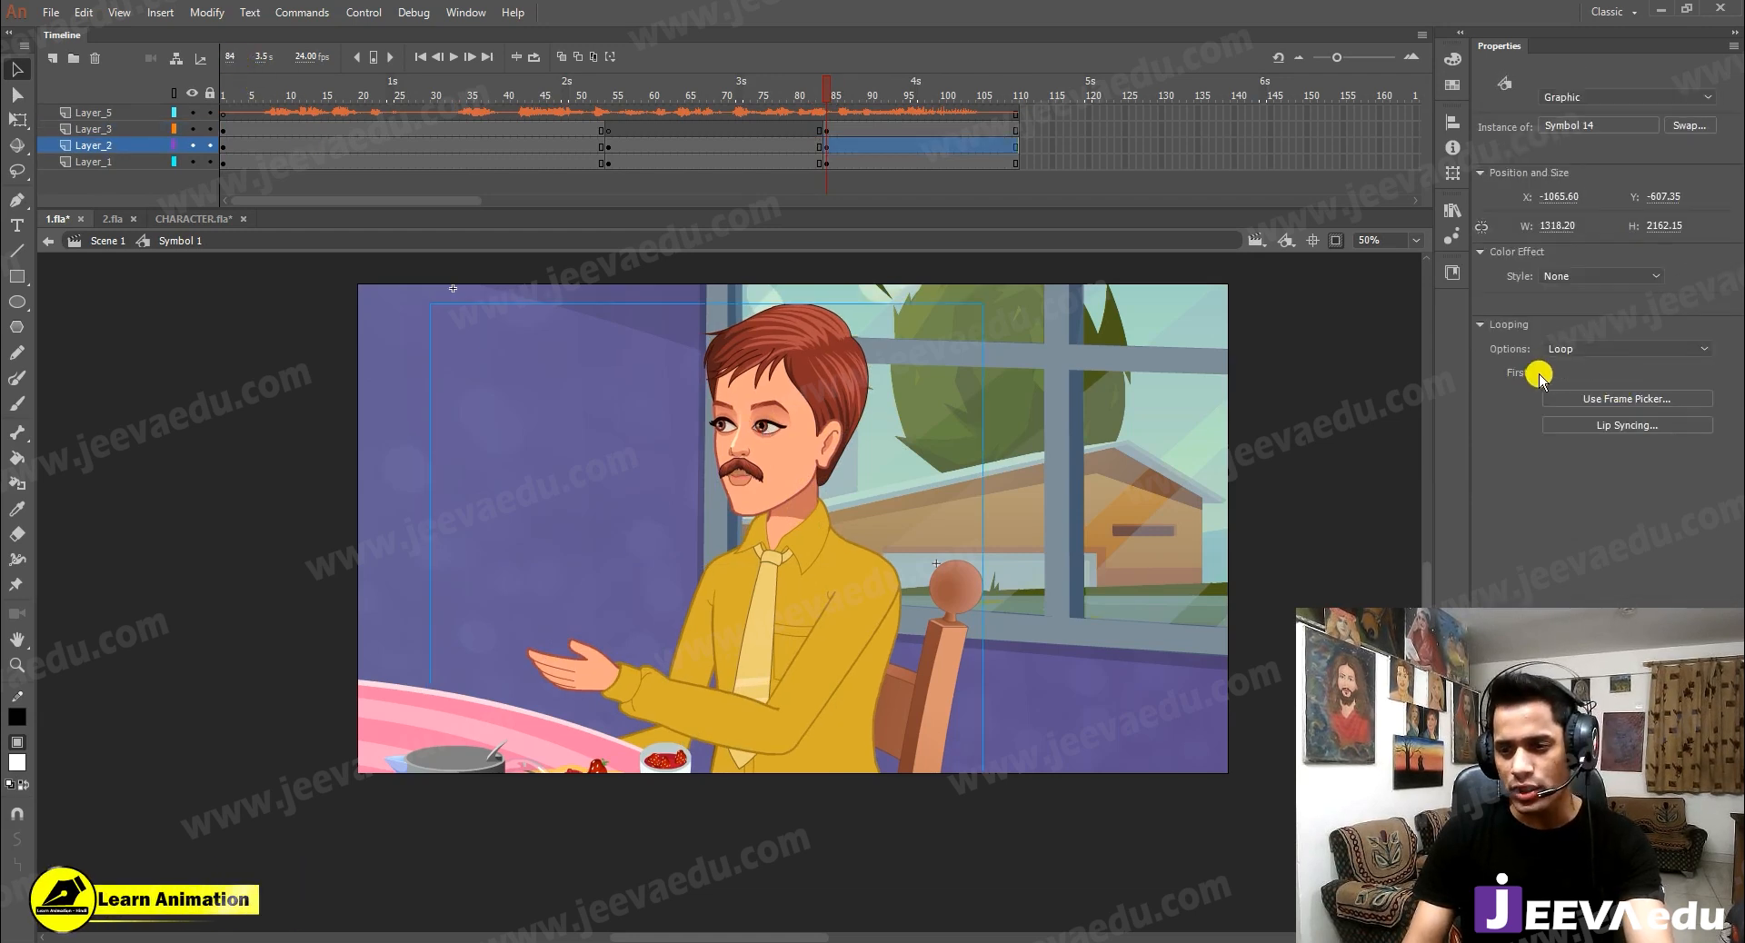
{"action": "type", "text": "84"}
{"action": "key", "text": "Return"}
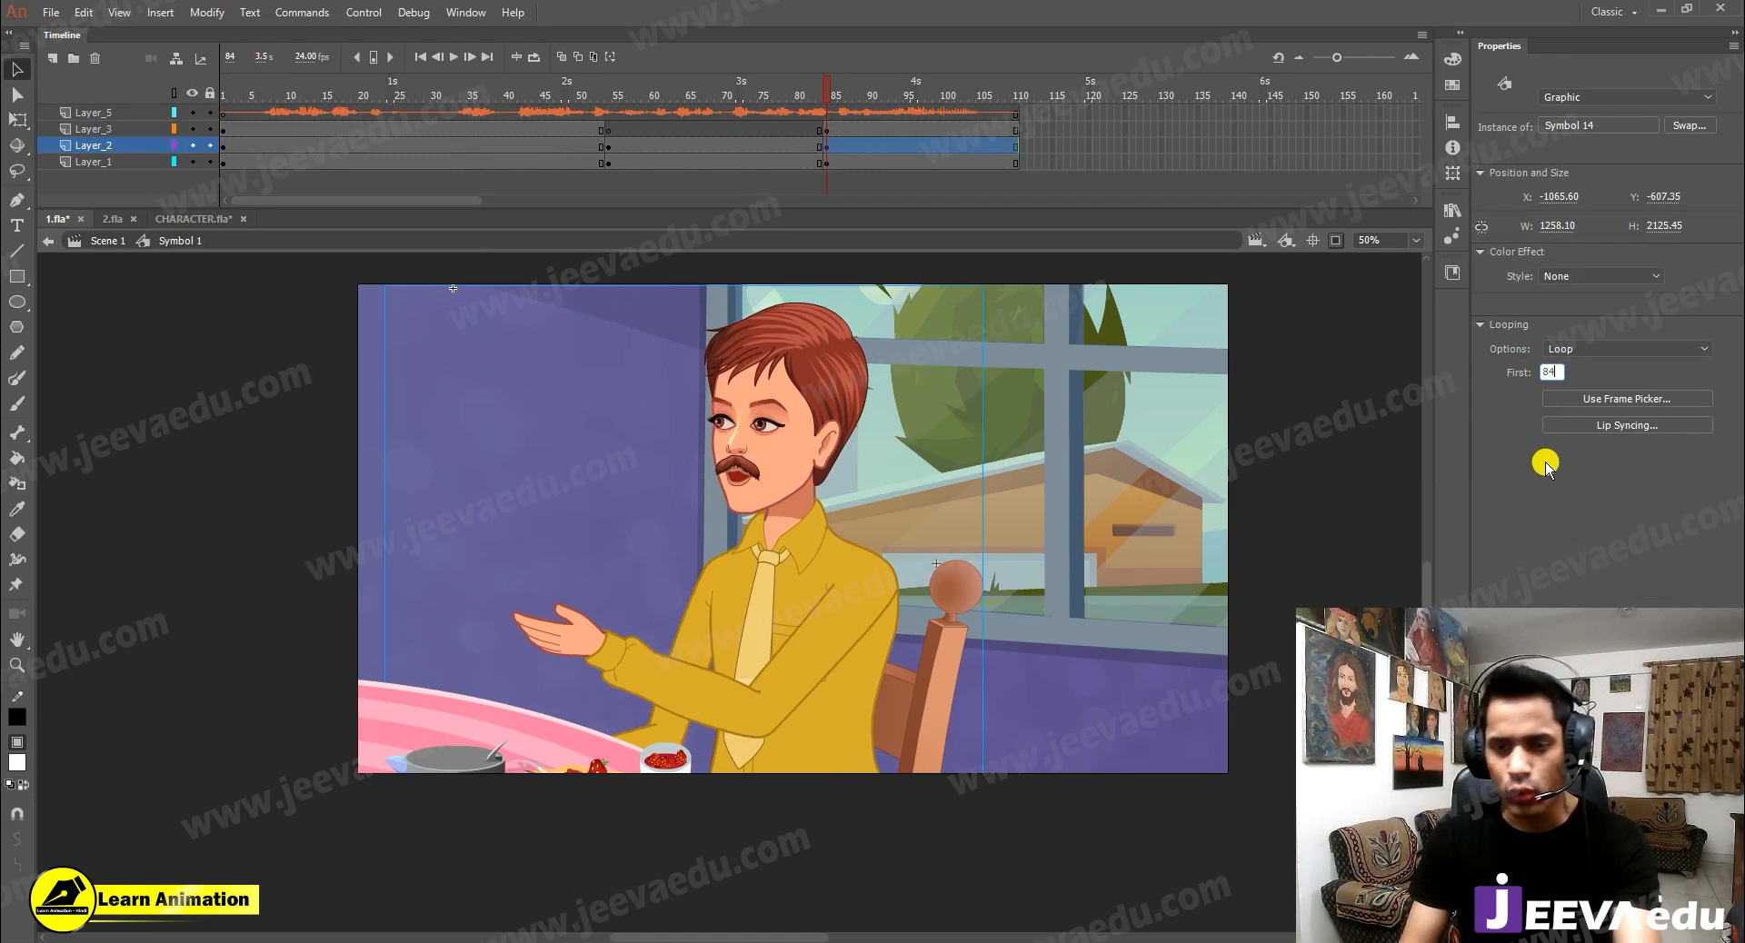
Play the whole sequence from frame 1 through frame 110
{"action": "left_click", "coordinate": [142, 151]}
{"action": "key", "text": "shift+comma"}
{"action": "key", "text": "Return"}
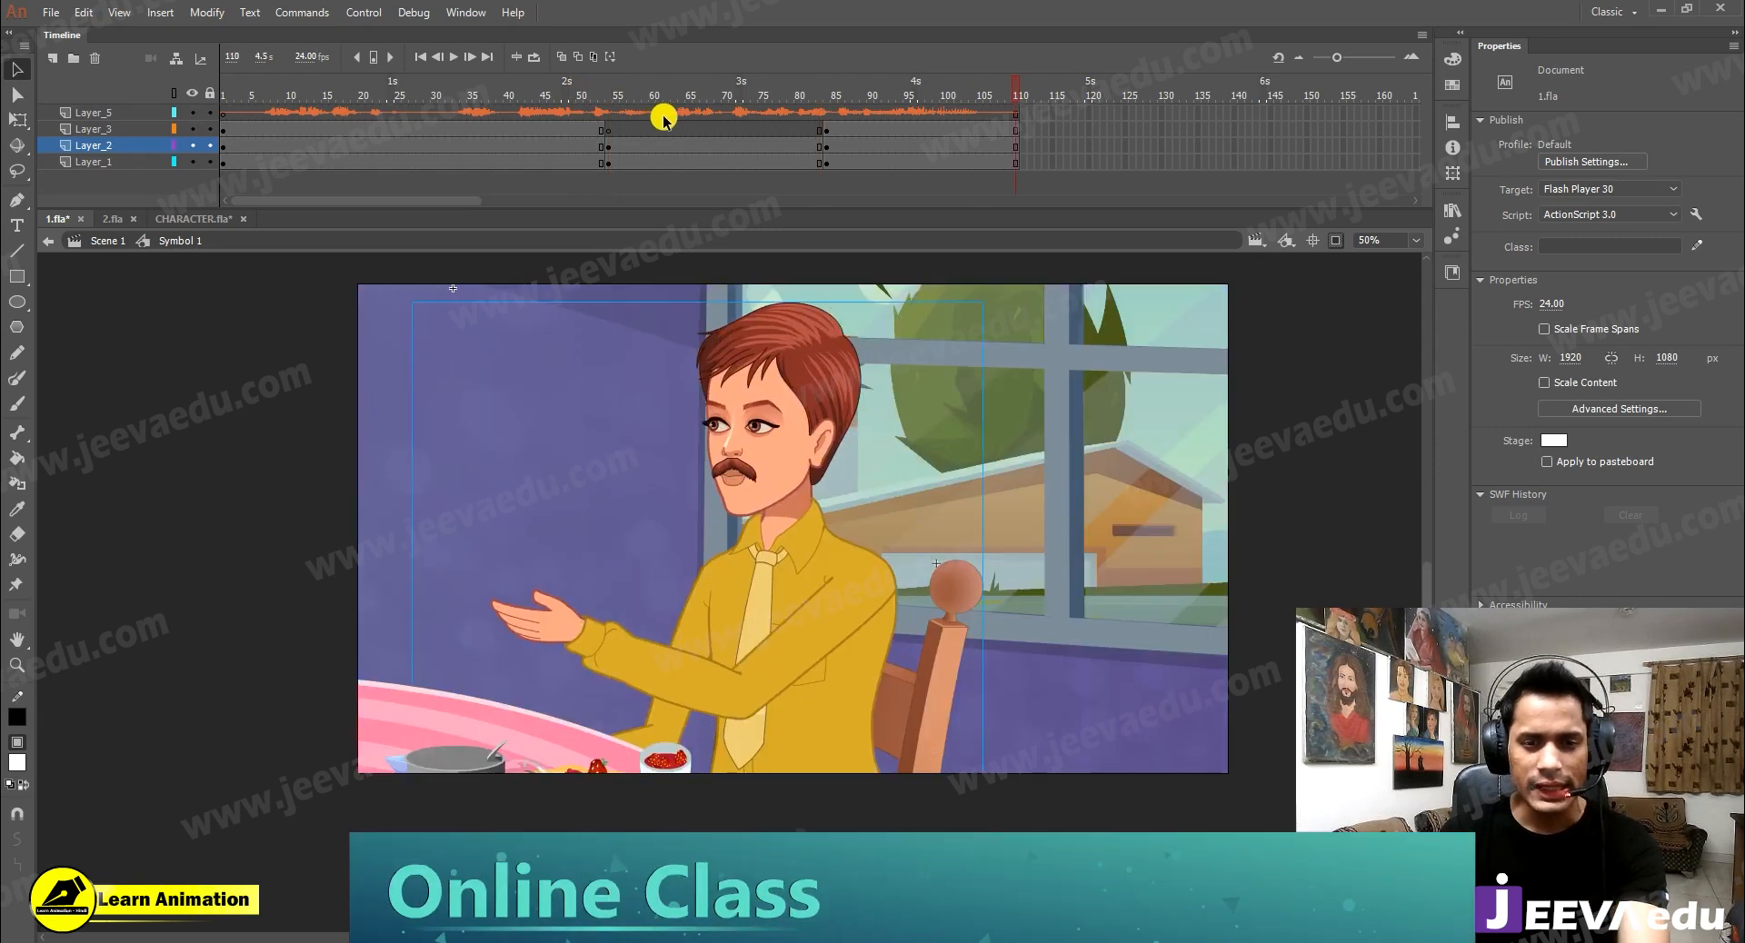
Add keyframes at frame 53 on Layer_3, Layer_2 and Layer_1, and create classic tweens across the first shot
{"action": "left_click", "coordinate": [601, 130]}
{"action": "left_click", "coordinate": [599, 164]}
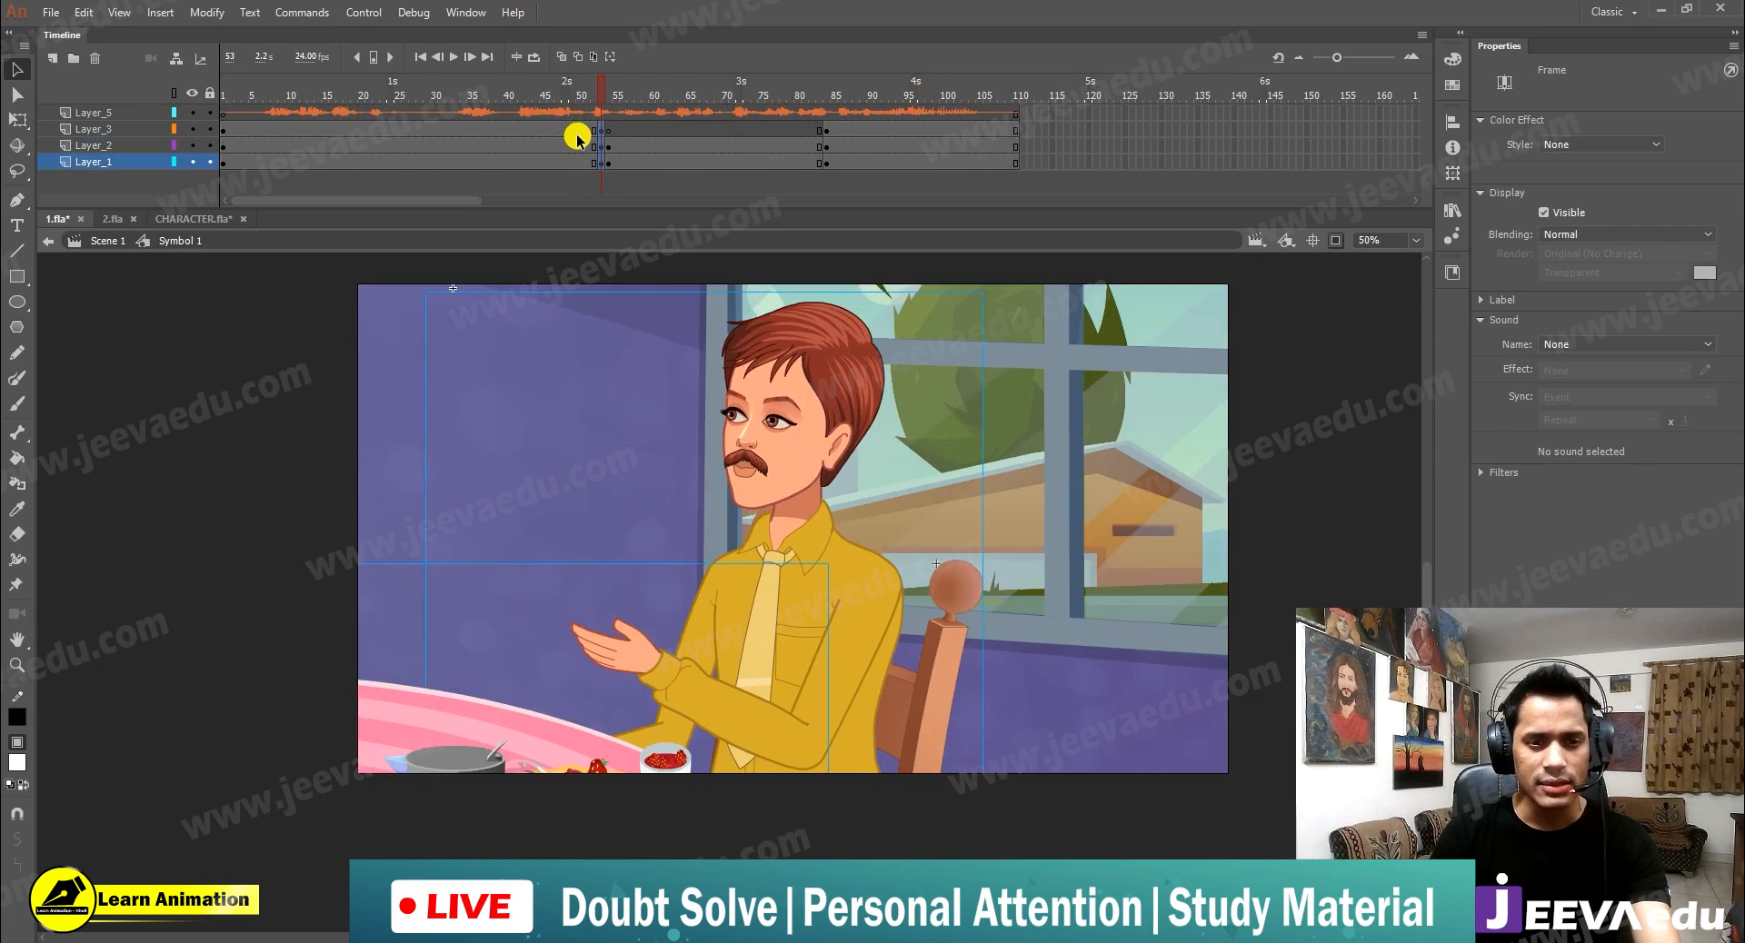
{"action": "left_click_drag", "start_coordinate": [578, 132], "coordinate": [557, 162]}
{"action": "right_click", "coordinate": [558, 154]}
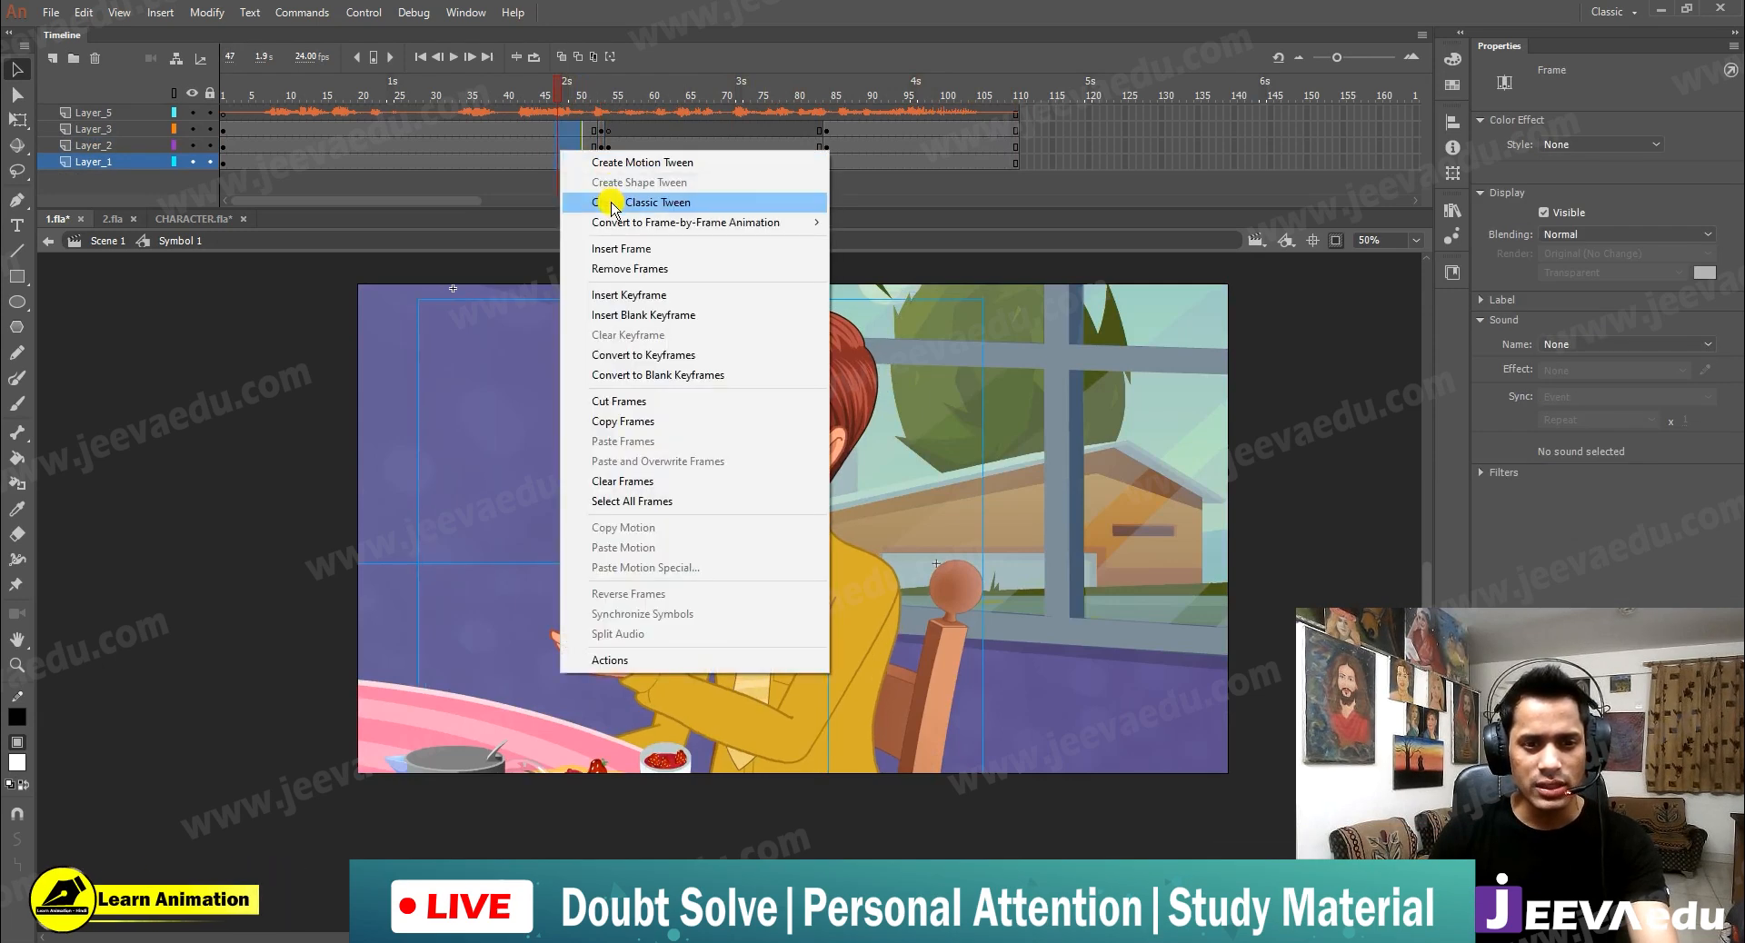
{"action": "left_click", "coordinate": [718, 203]}
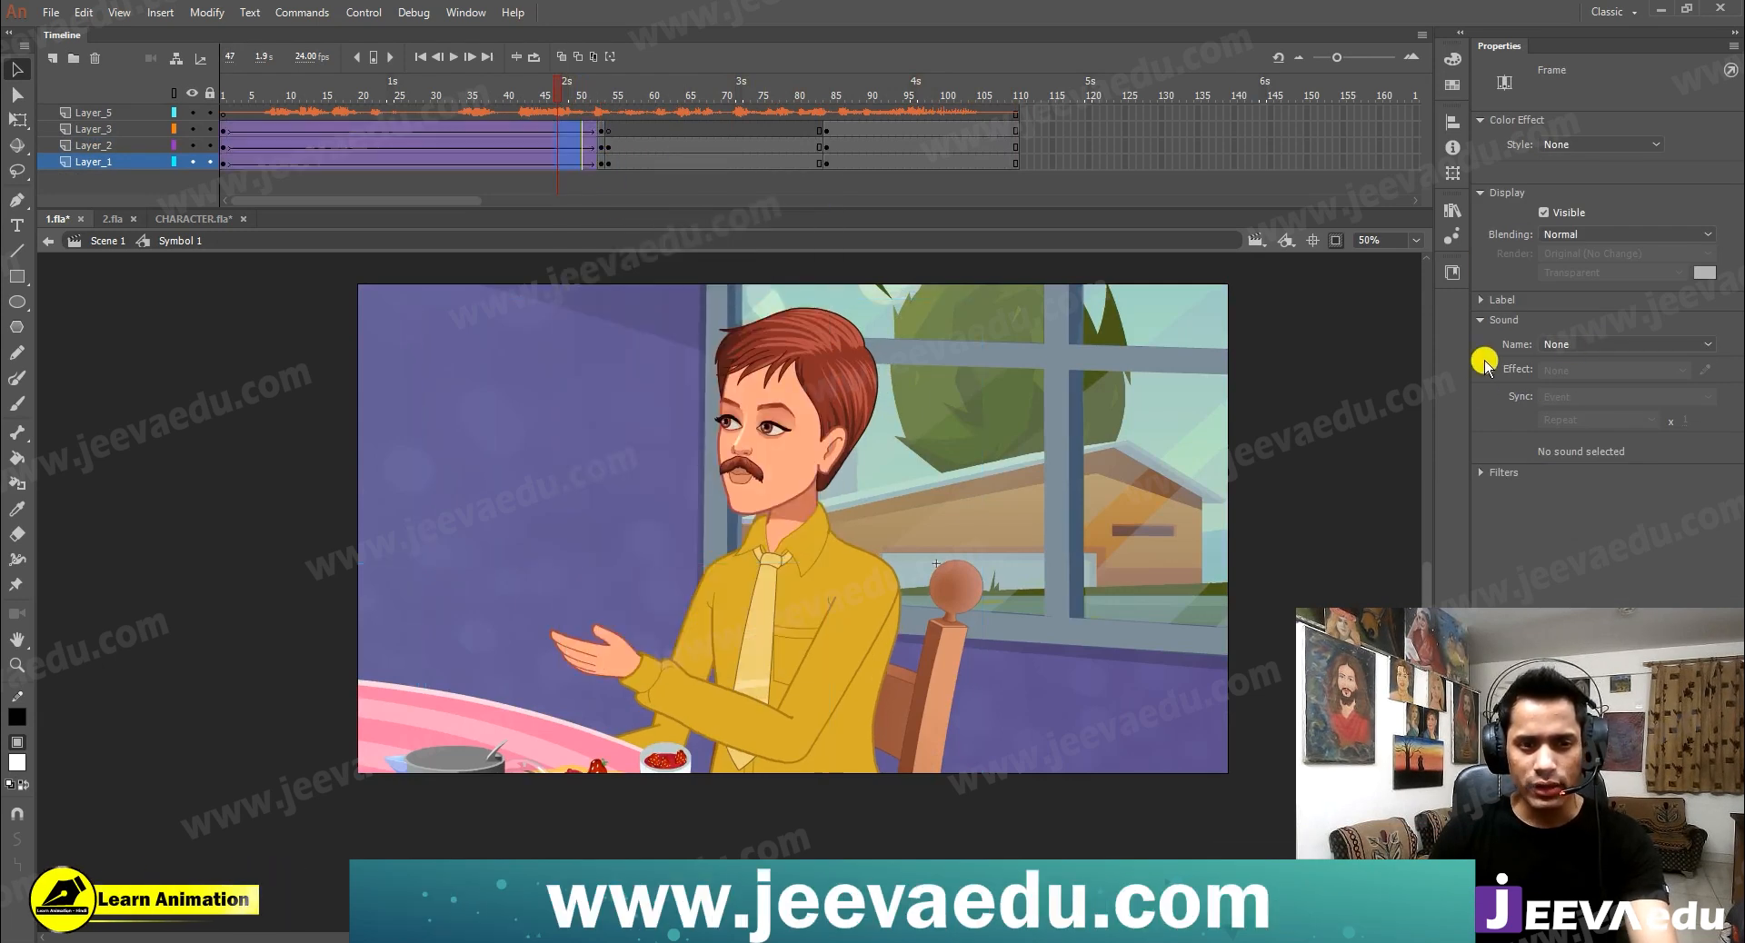
Give the first shot's tweens a custom S-shaped ease, slow at both ends, and apply it as My Ease 1
{"action": "left_click", "coordinate": [1661, 373]}
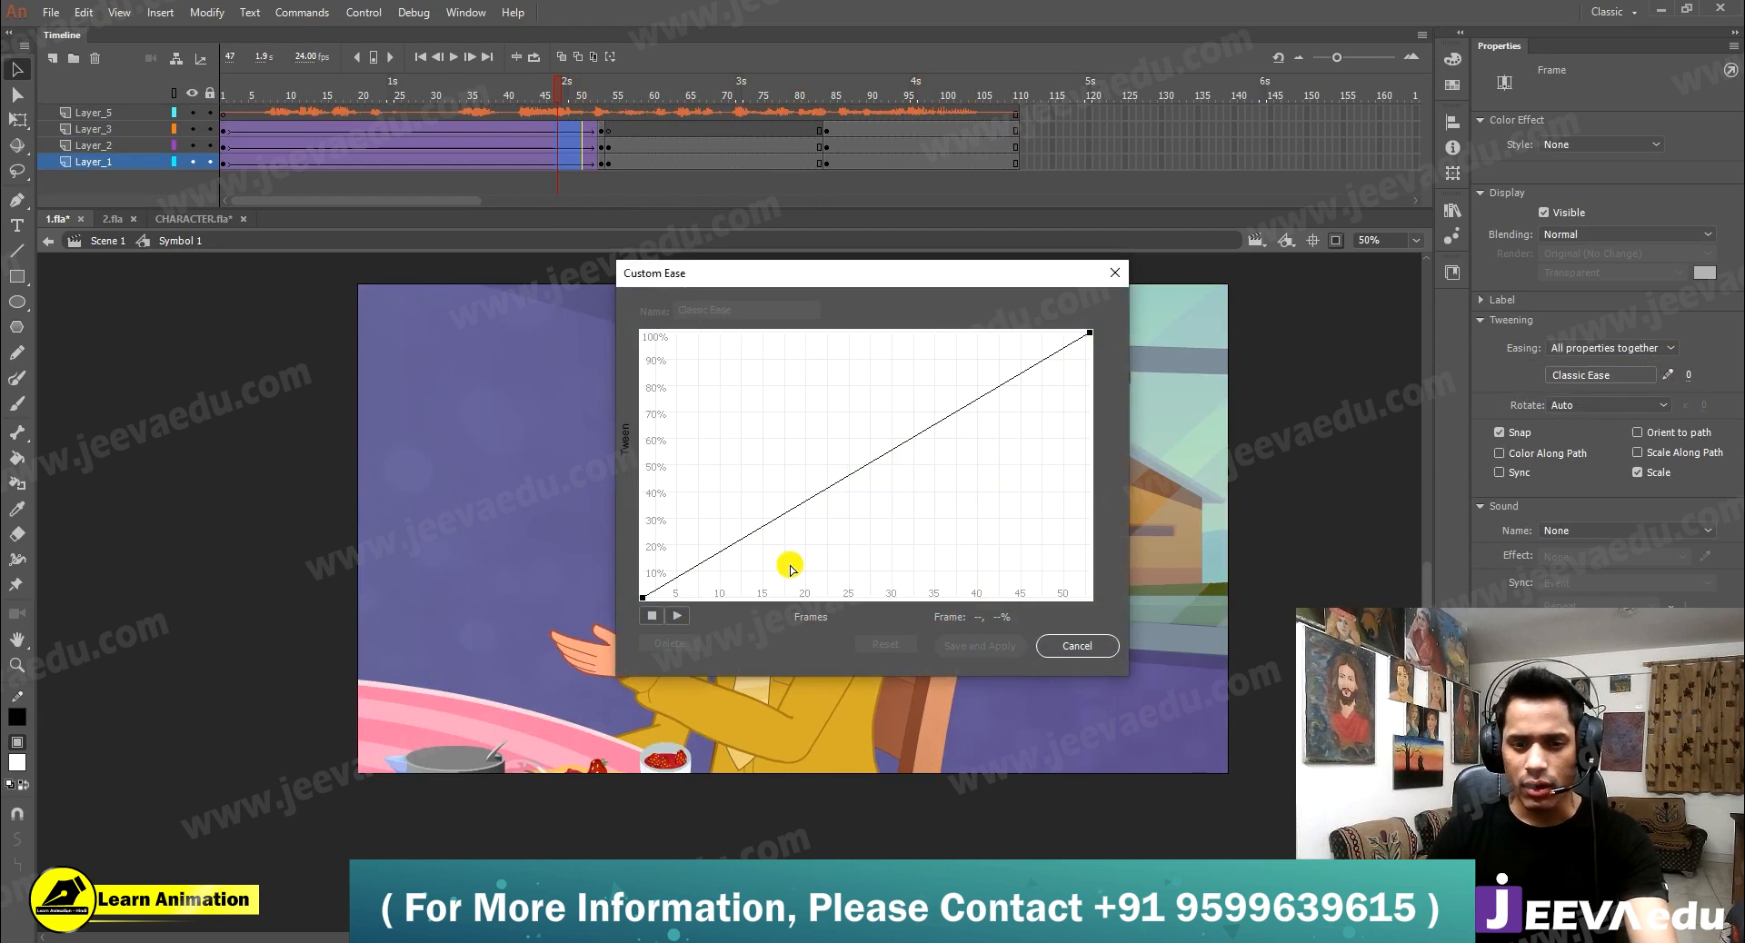
{"action": "left_click_drag", "start_coordinate": [789, 515], "coordinate": [791, 593]}
{"action": "left_click", "coordinate": [1086, 340]}
{"action": "left_click_drag", "start_coordinate": [927, 423], "coordinate": [928, 333]}
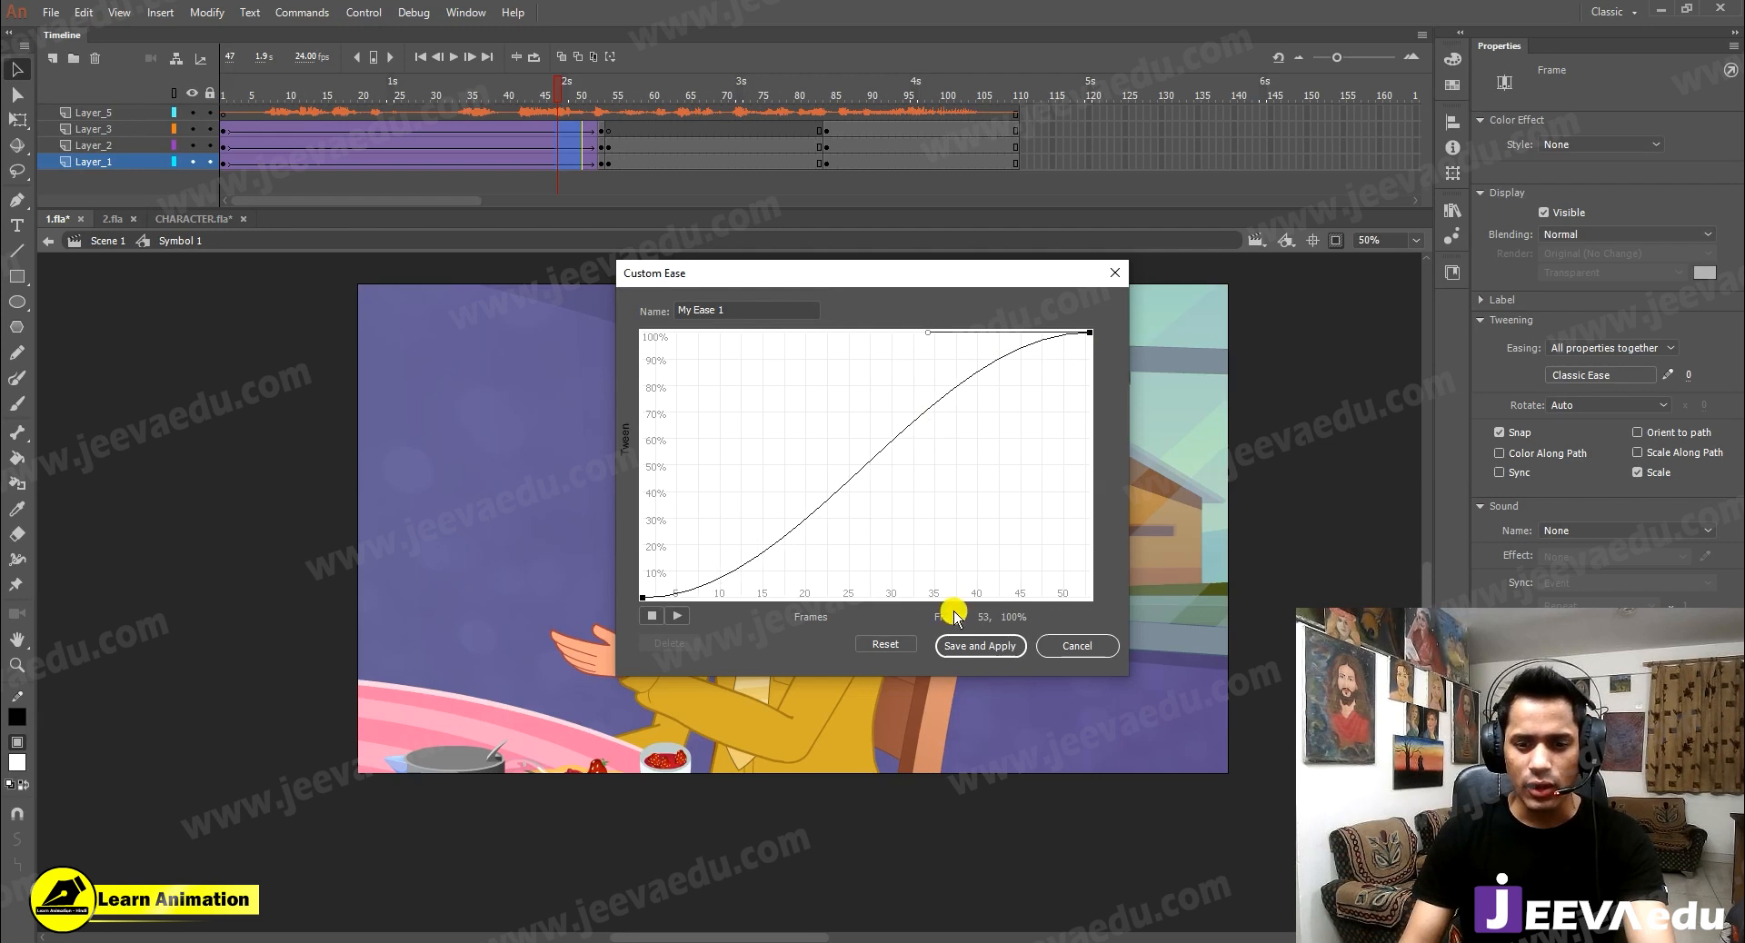
{"action": "left_click", "coordinate": [978, 646]}
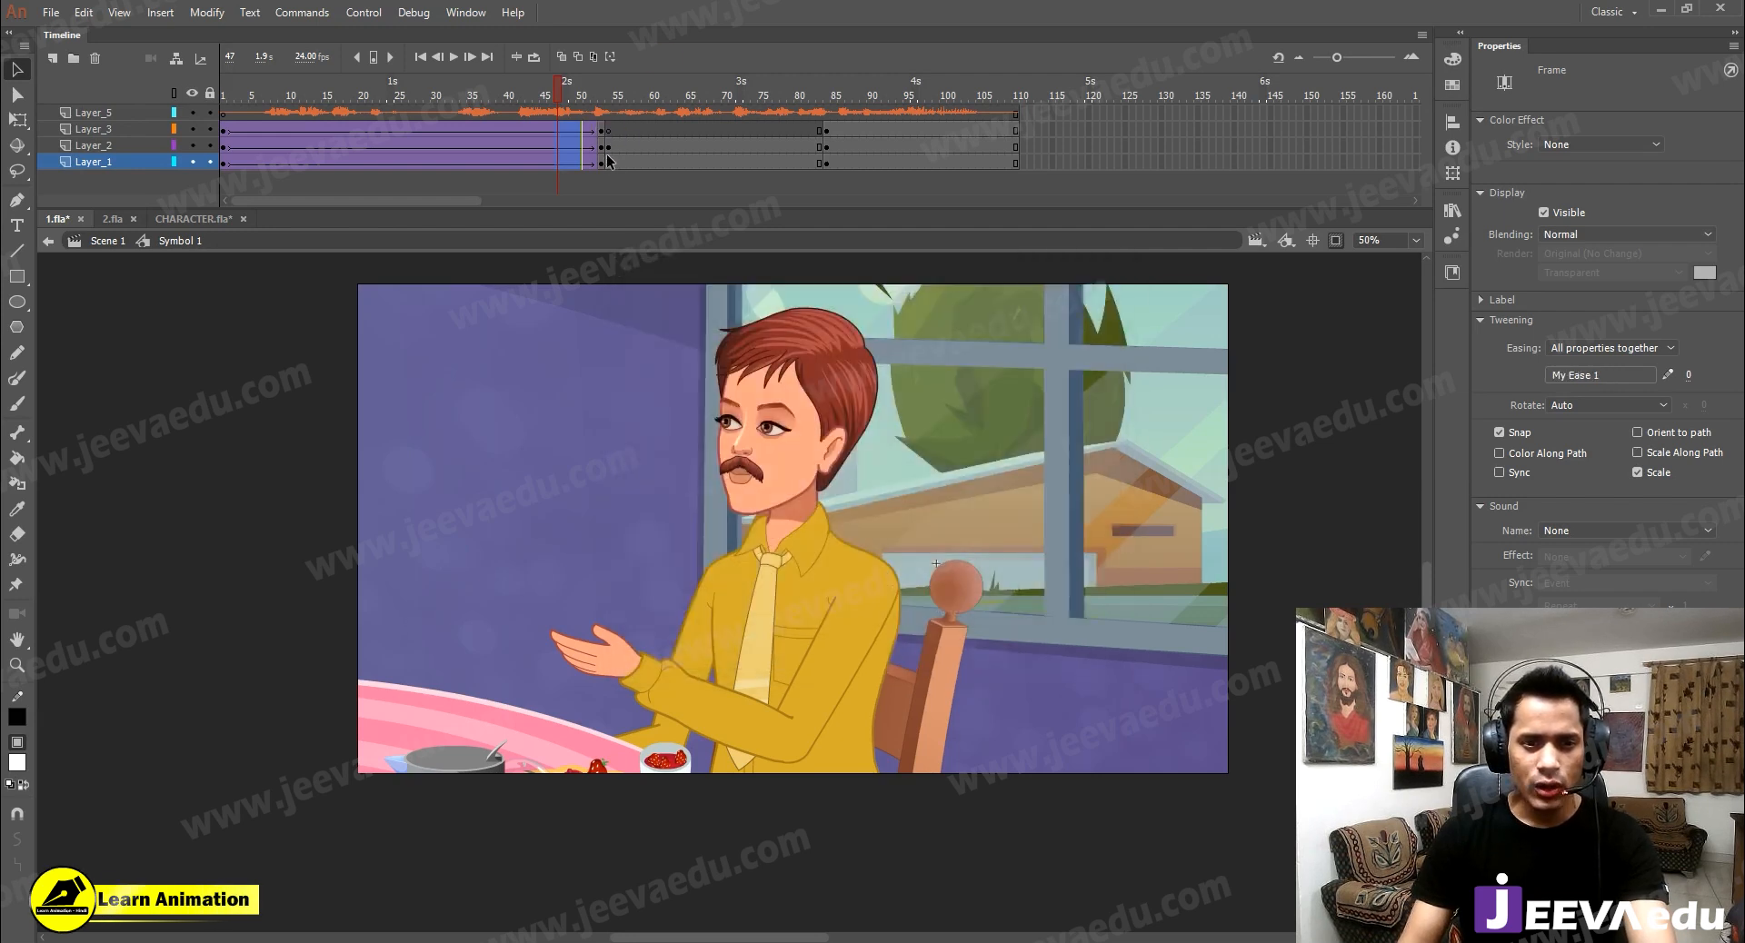
Scale the artwork of all three layers at frame 53 to 110% for a slow zoom-in
{"action": "left_click", "coordinate": [631, 127]}
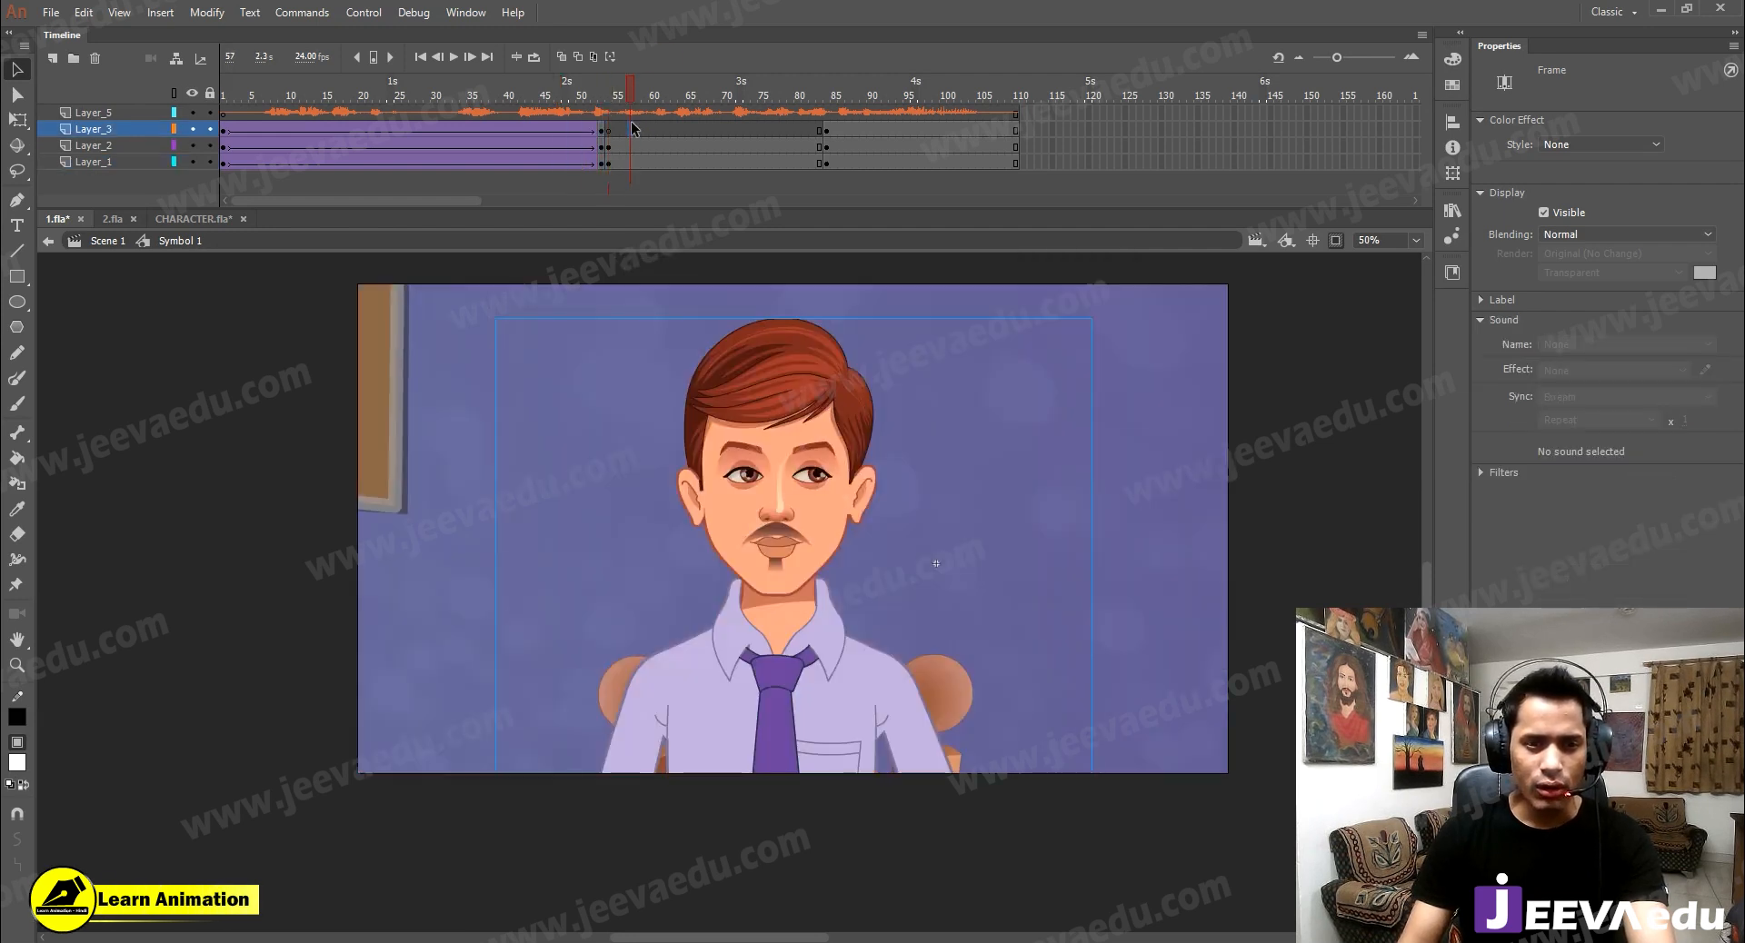
{"action": "left_click", "coordinate": [603, 130]}
{"action": "left_click", "coordinate": [667, 613]}
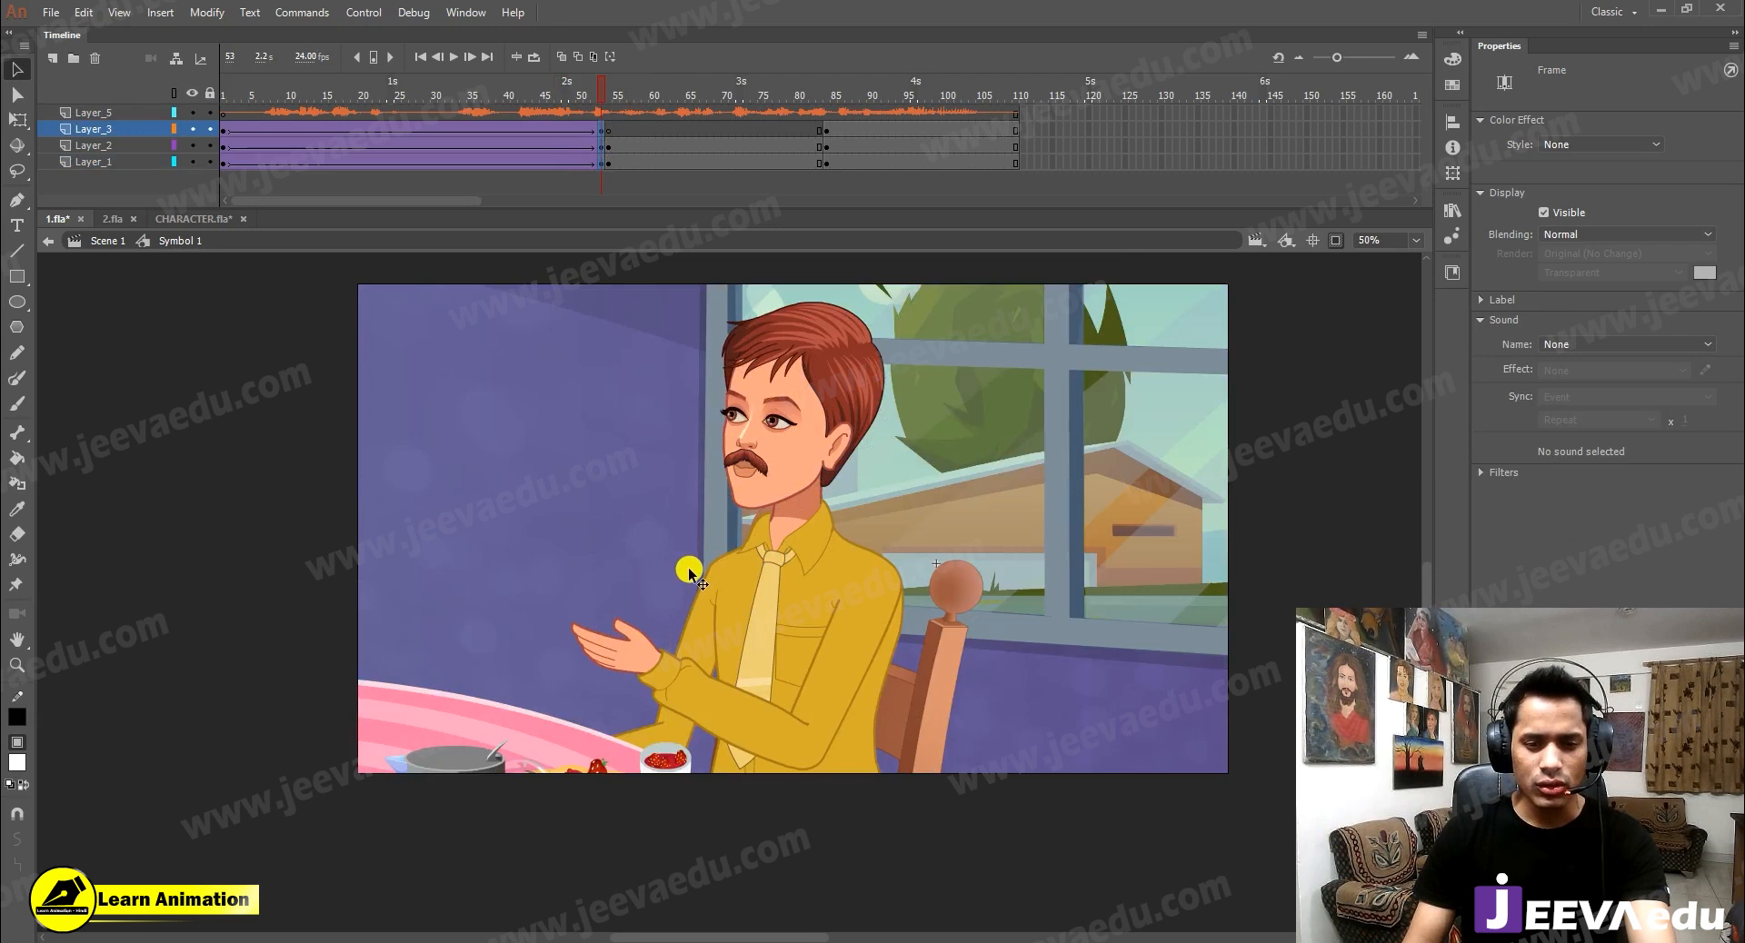
{"action": "key", "text": "ctrl+alt+s"}
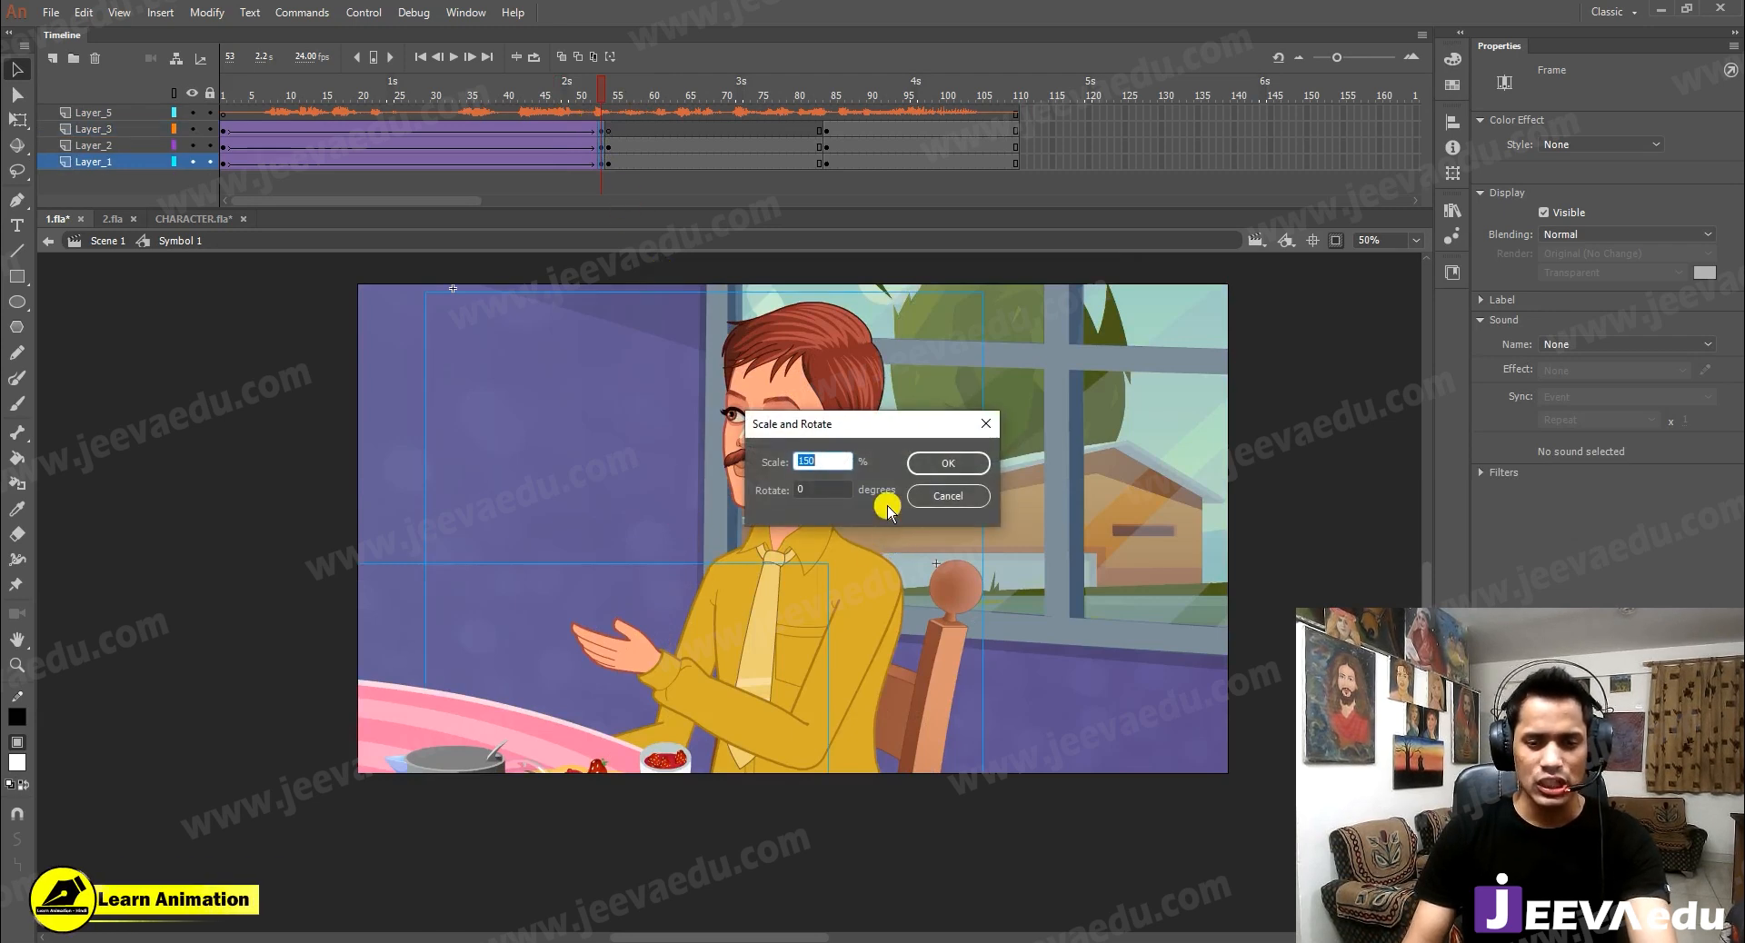
{"action": "type", "text": "1"}
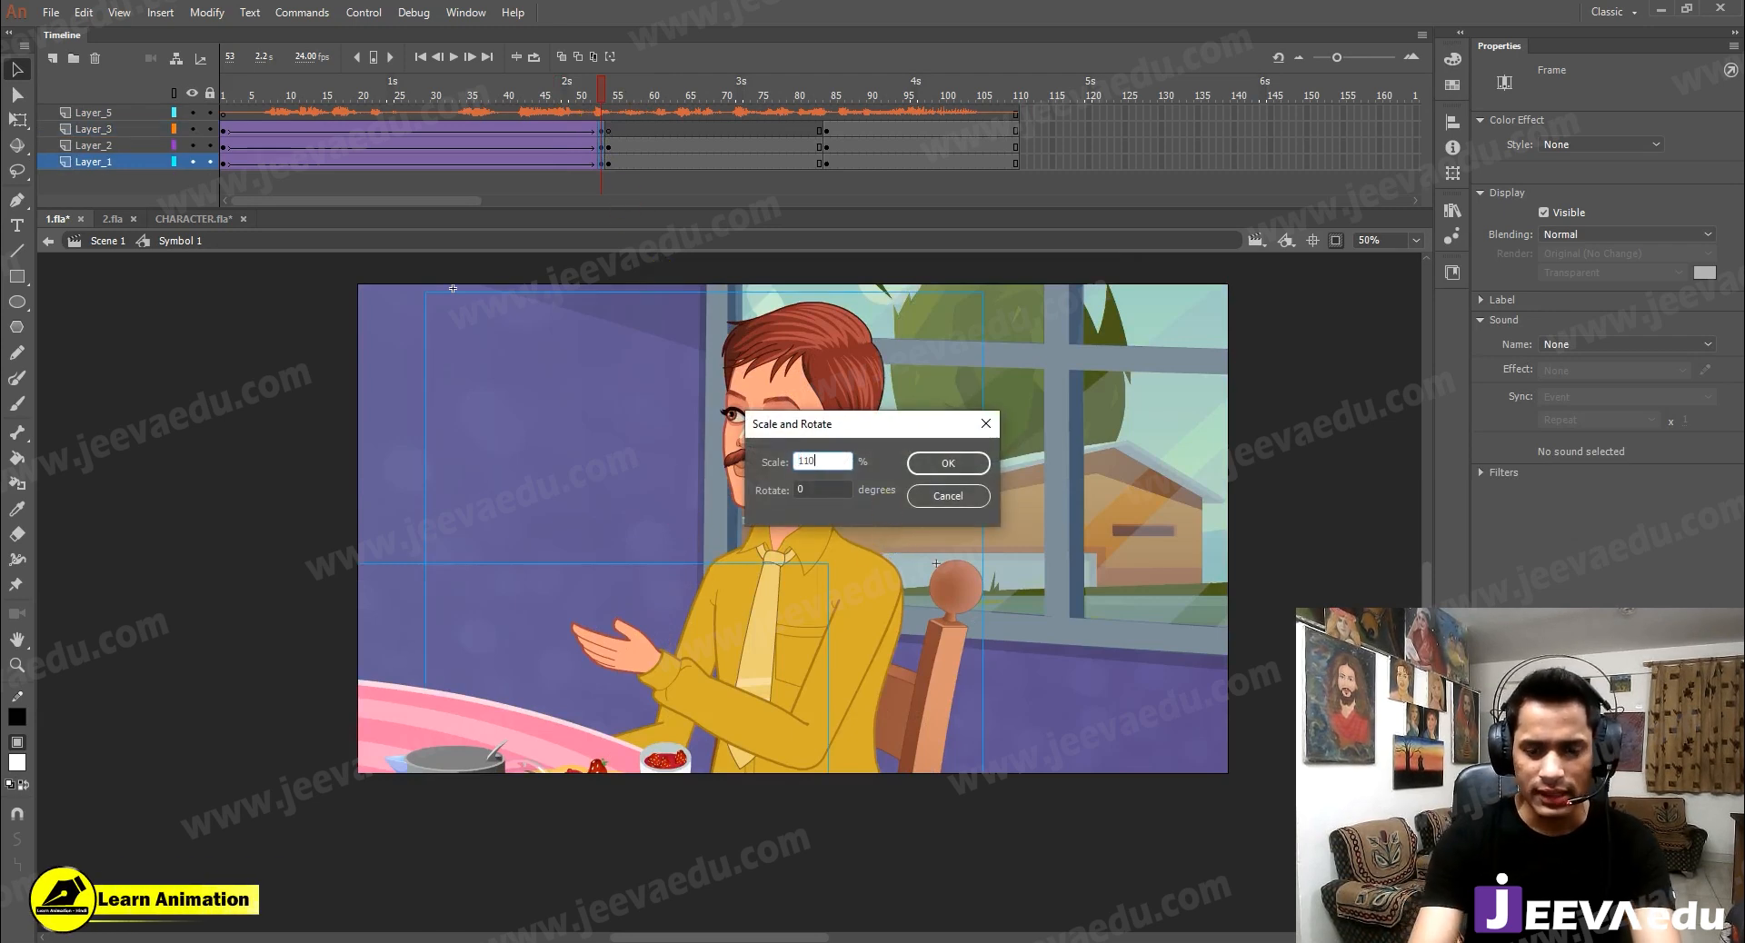
{"action": "key", "text": "Return"}
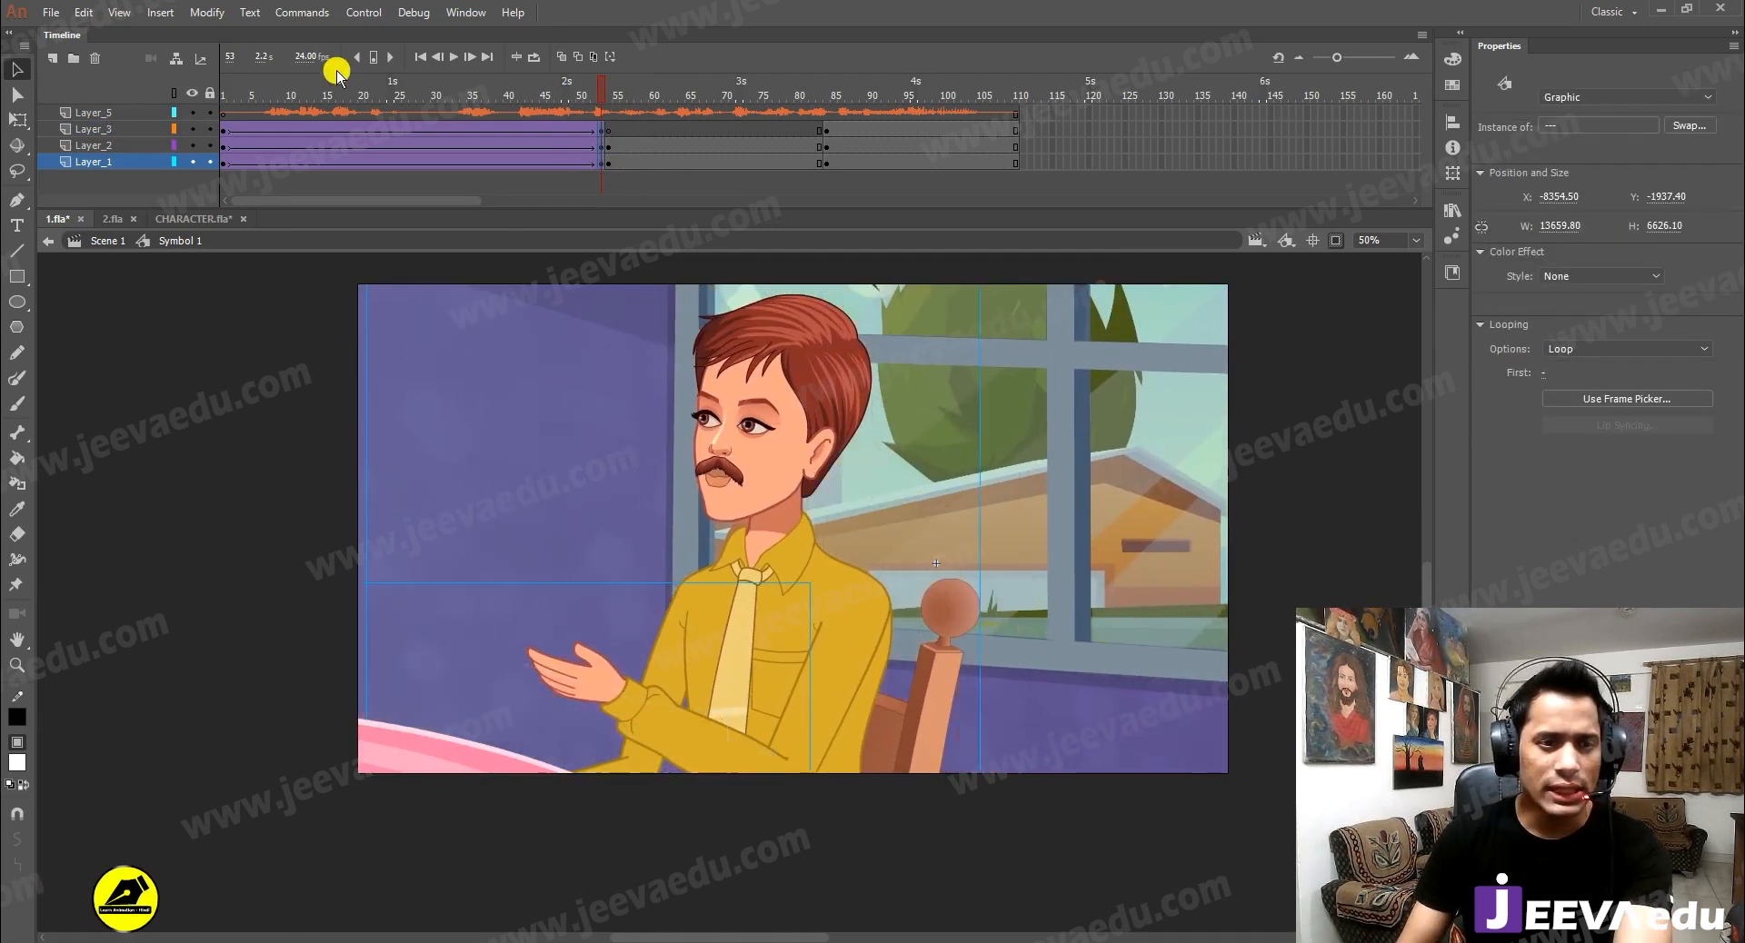
Hide Layer_5 and scrub through the first shot's zoom, returning to frame 1
{"action": "left_click", "coordinate": [193, 113]}
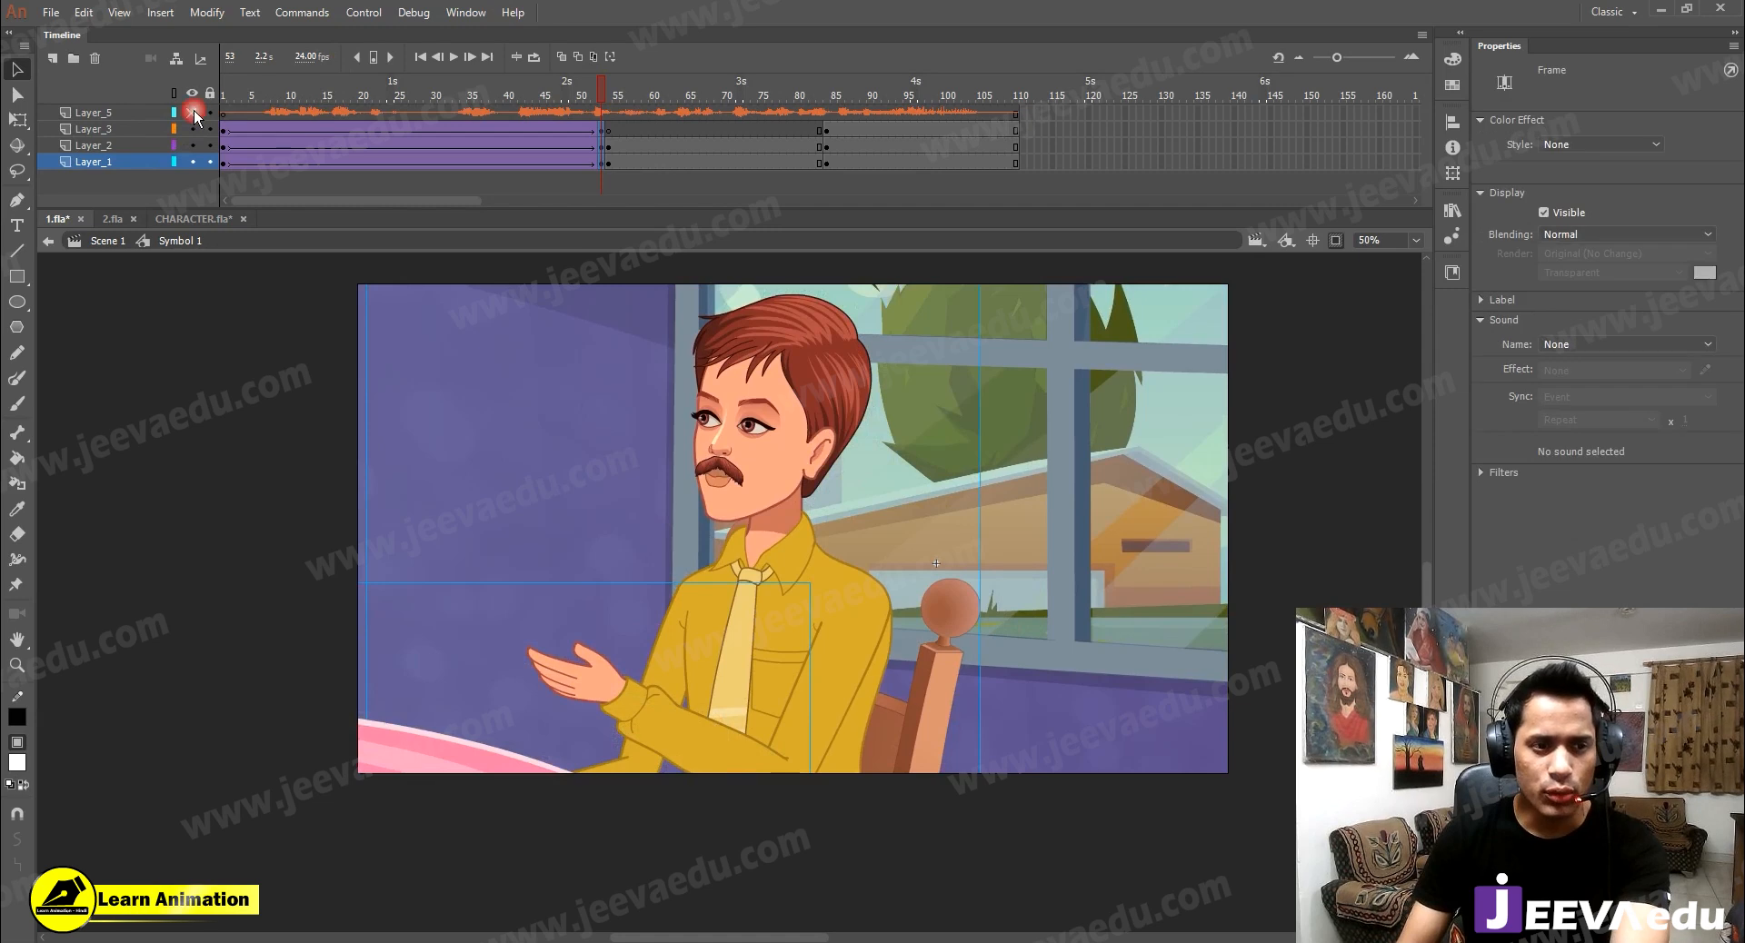
{"action": "left_click_drag", "start_coordinate": [259, 98], "coordinate": [485, 113]}
{"action": "left_click", "coordinate": [225, 91]}
Shift the three layers' artwork at frame 53 slightly right, replay the zoom, and compare frames 53 and 54
{"action": "left_click_drag", "start_coordinate": [596, 128], "coordinate": [602, 162]}
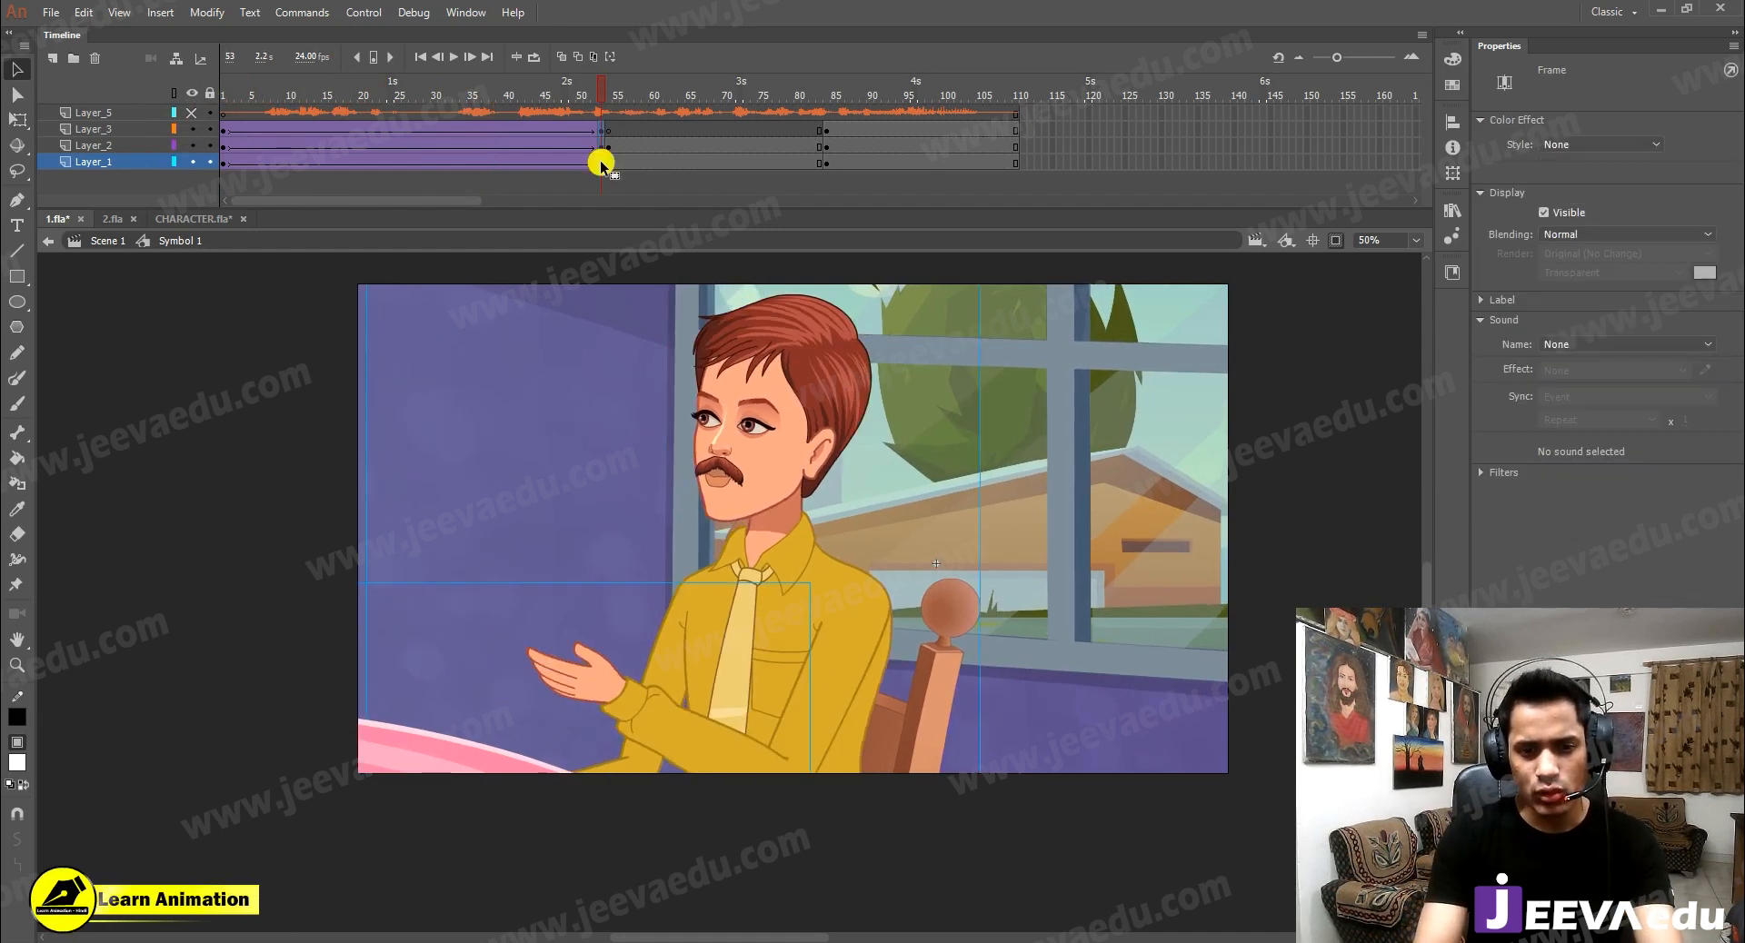
{"action": "key", "text": "shift+Right"}
{"action": "left_click_drag", "start_coordinate": [600, 97], "coordinate": [176, 137]}
{"action": "key", "text": "Return"}
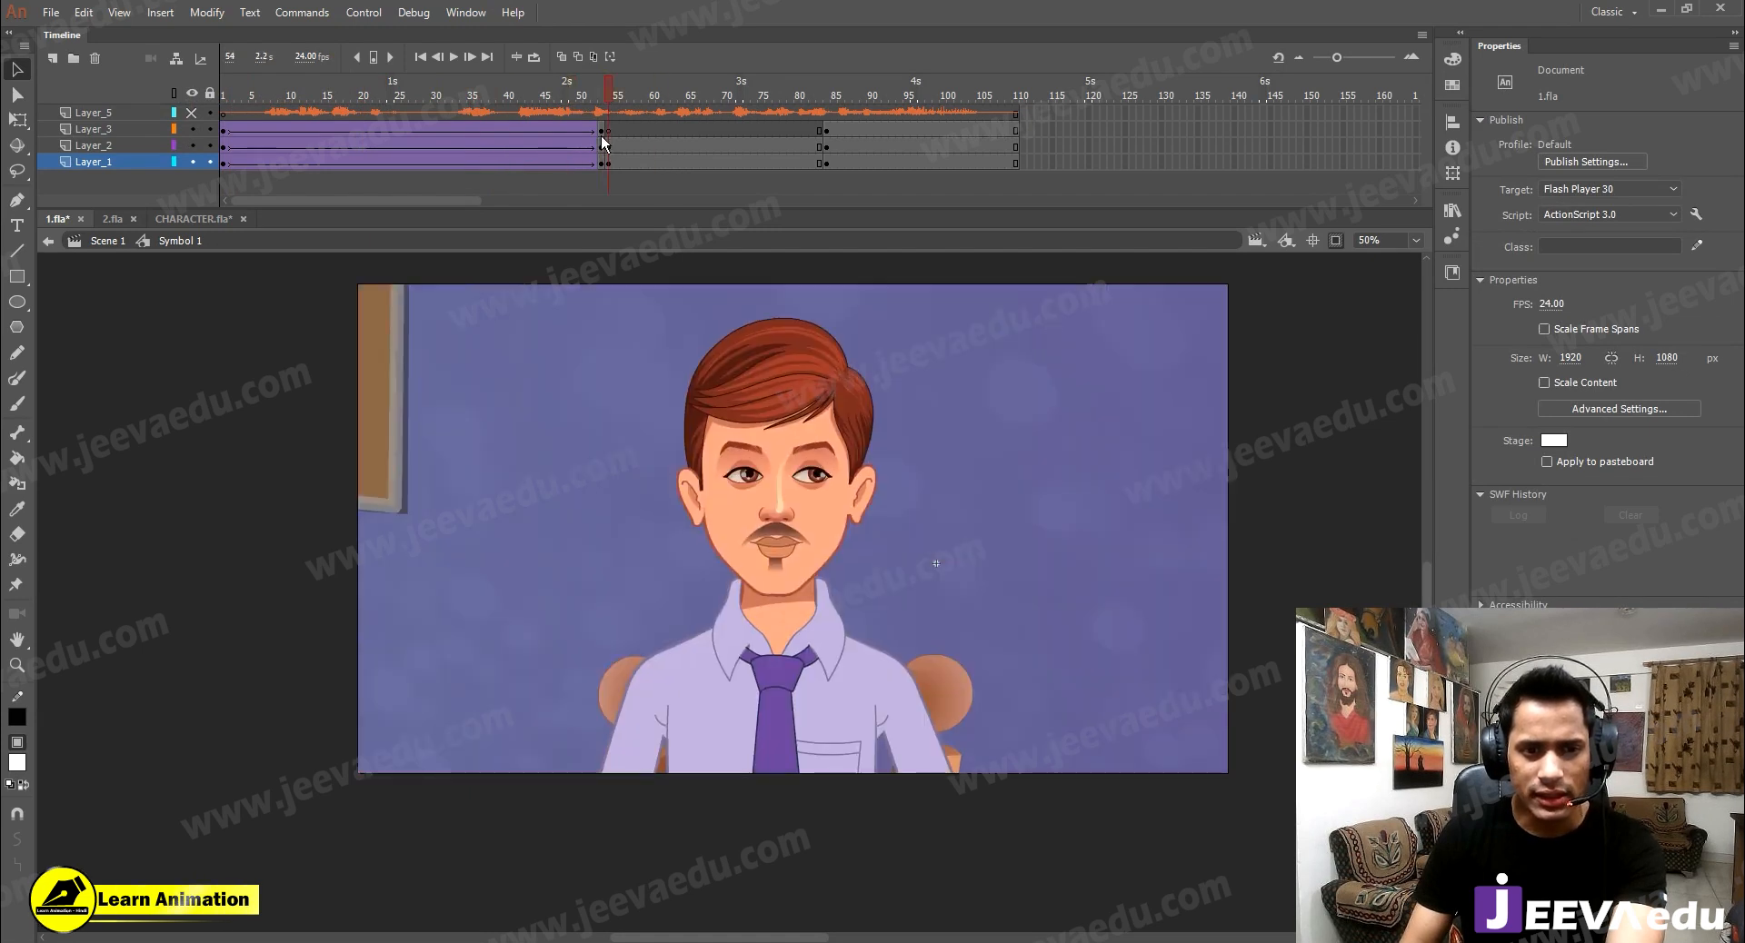
{"action": "key", "text": "comma"}
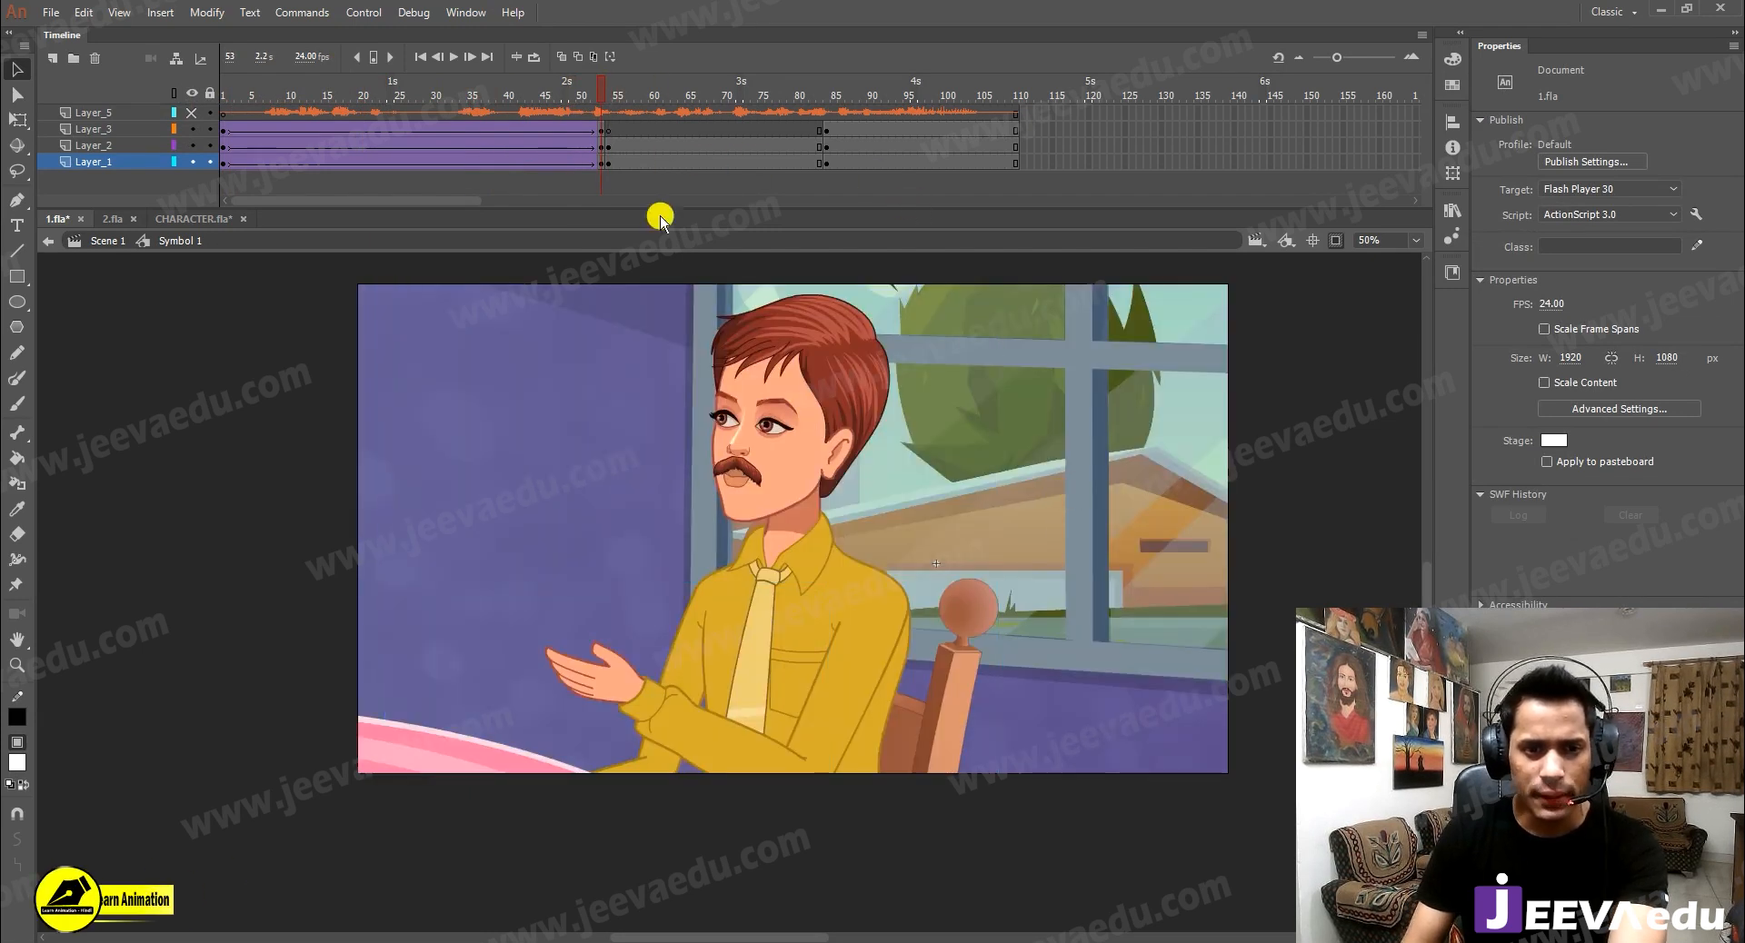
{"action": "left_click", "coordinate": [605, 163]}
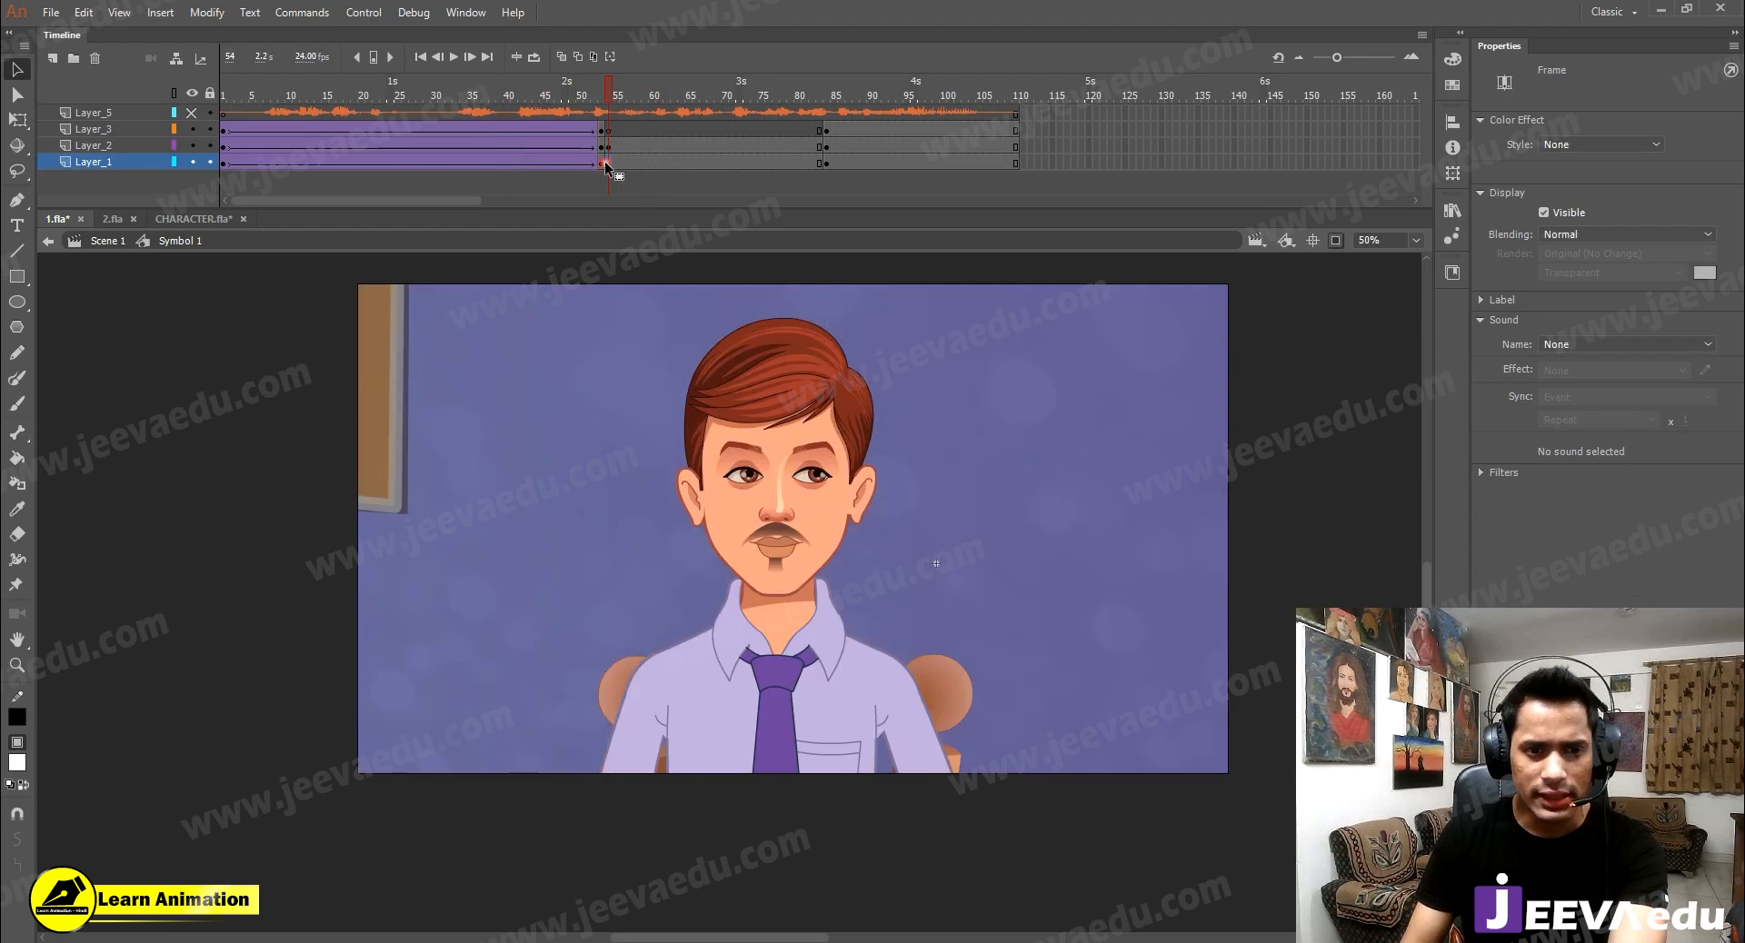
{"action": "key", "text": "comma"}
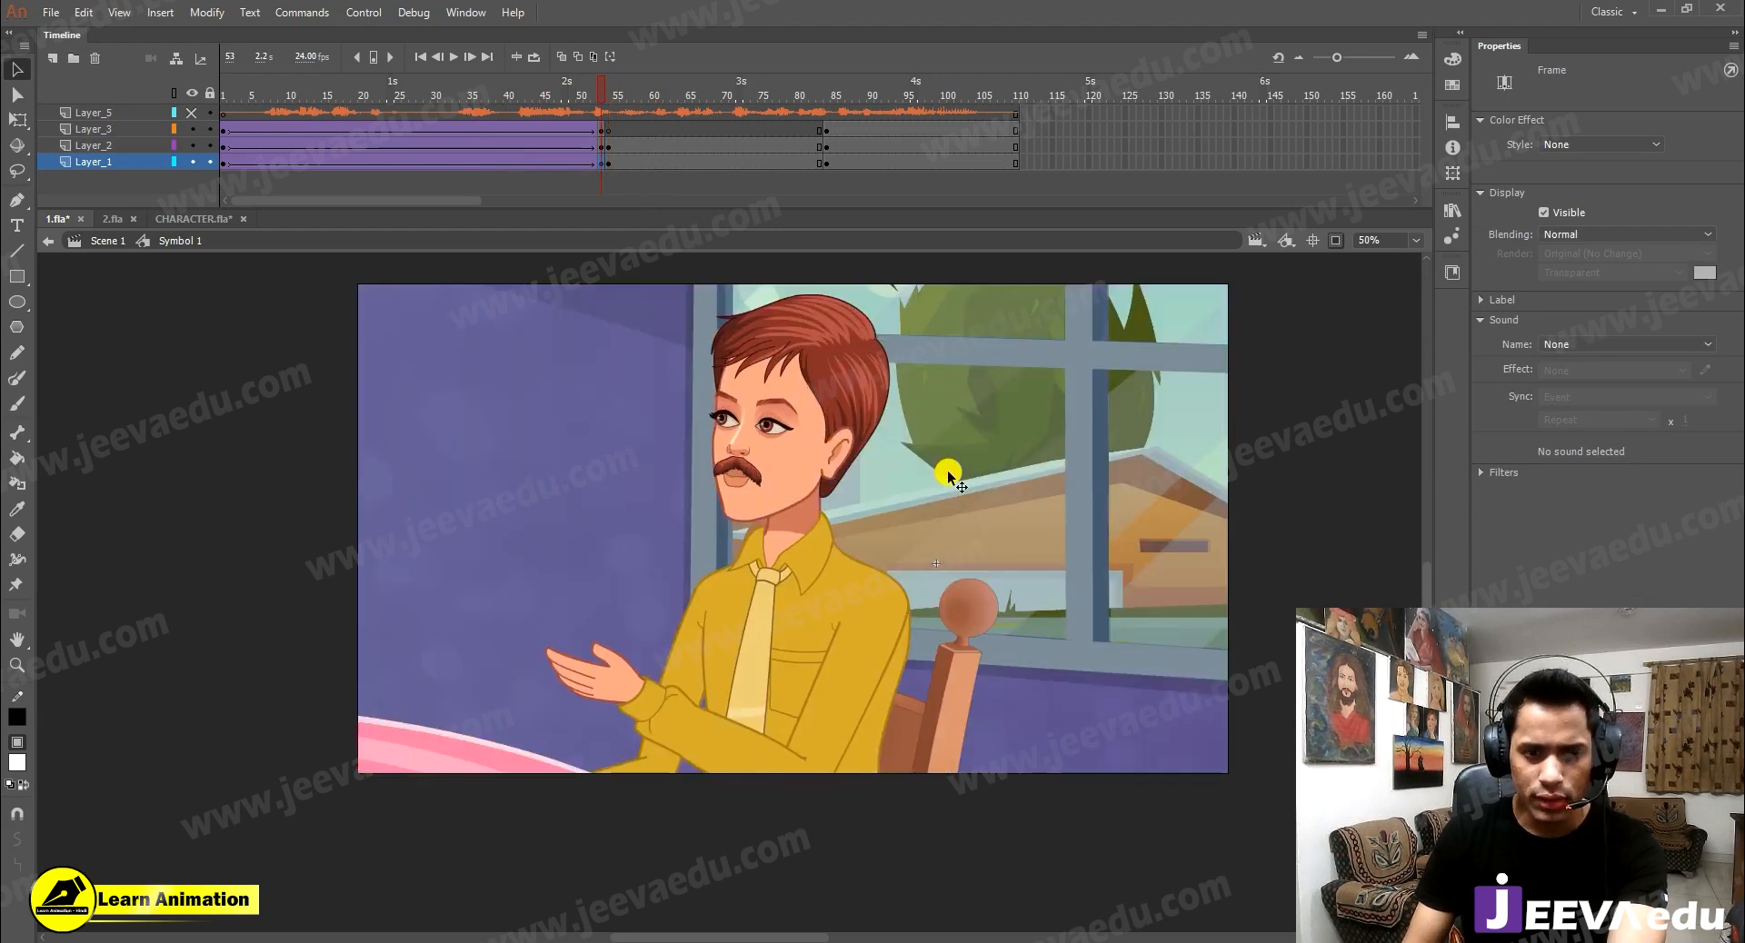
Scrub and play Symbol 1's timeline to review the first shot's zoom and the cuts to the following shots
{"action": "left_click", "coordinate": [948, 474]}
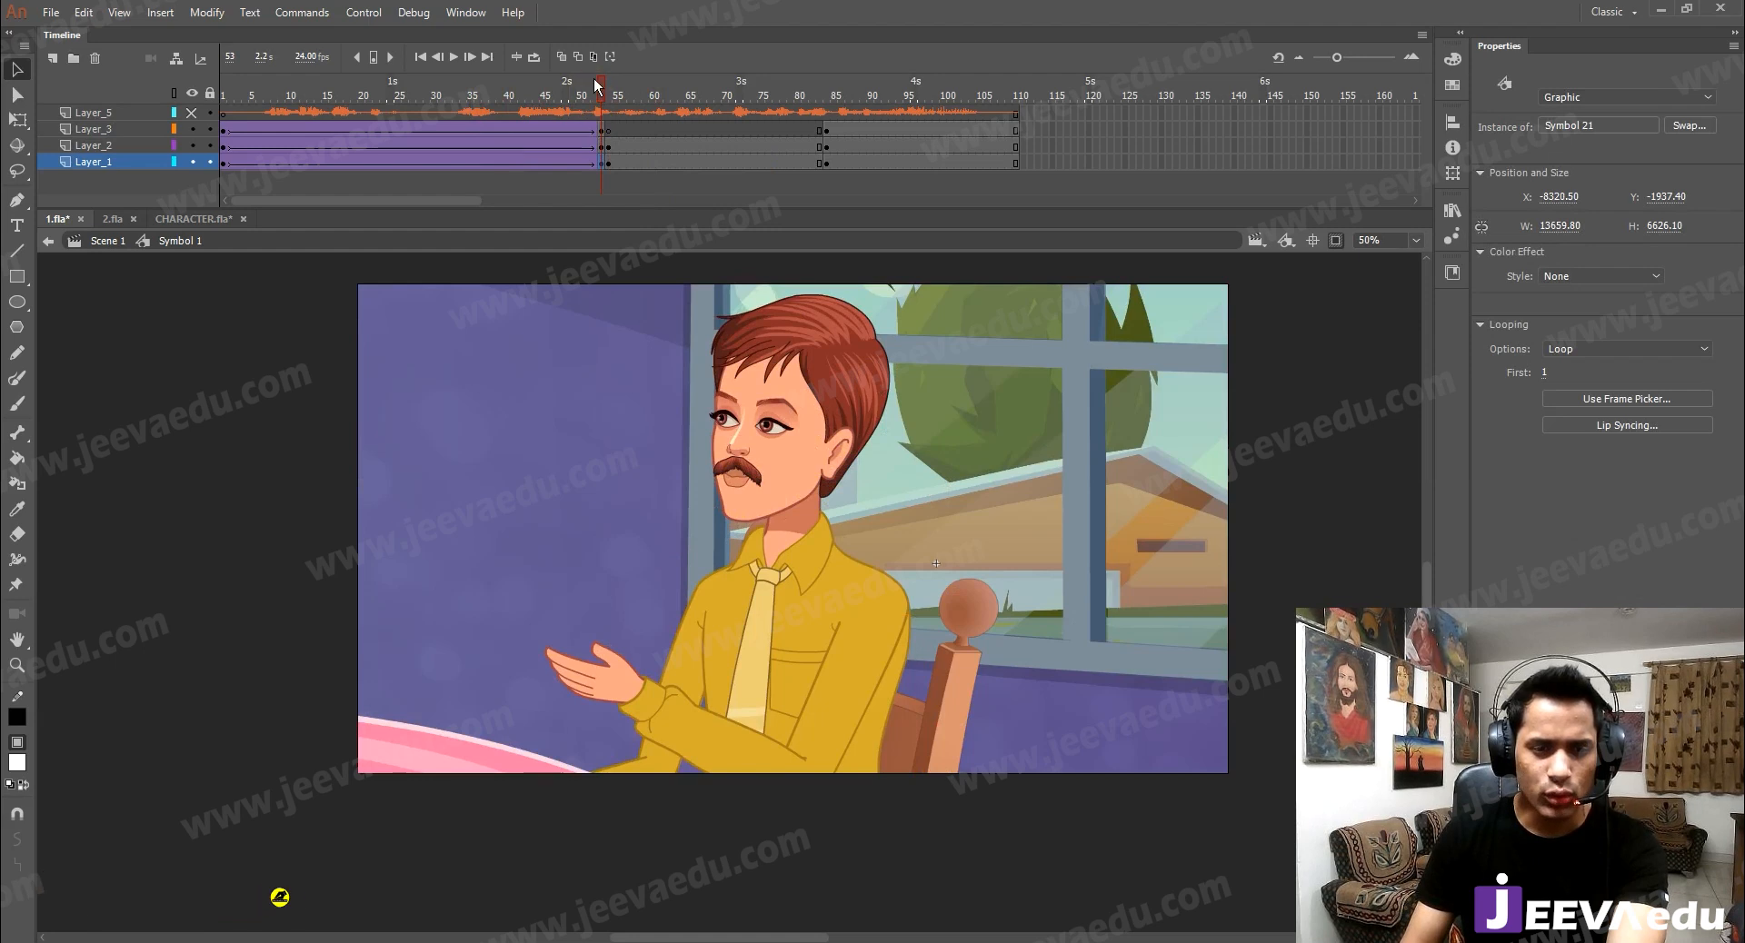
{"action": "left_click_drag", "start_coordinate": [601, 85], "coordinate": [434, 91]}
{"action": "left_click_drag", "start_coordinate": [345, 162], "coordinate": [756, 164]}
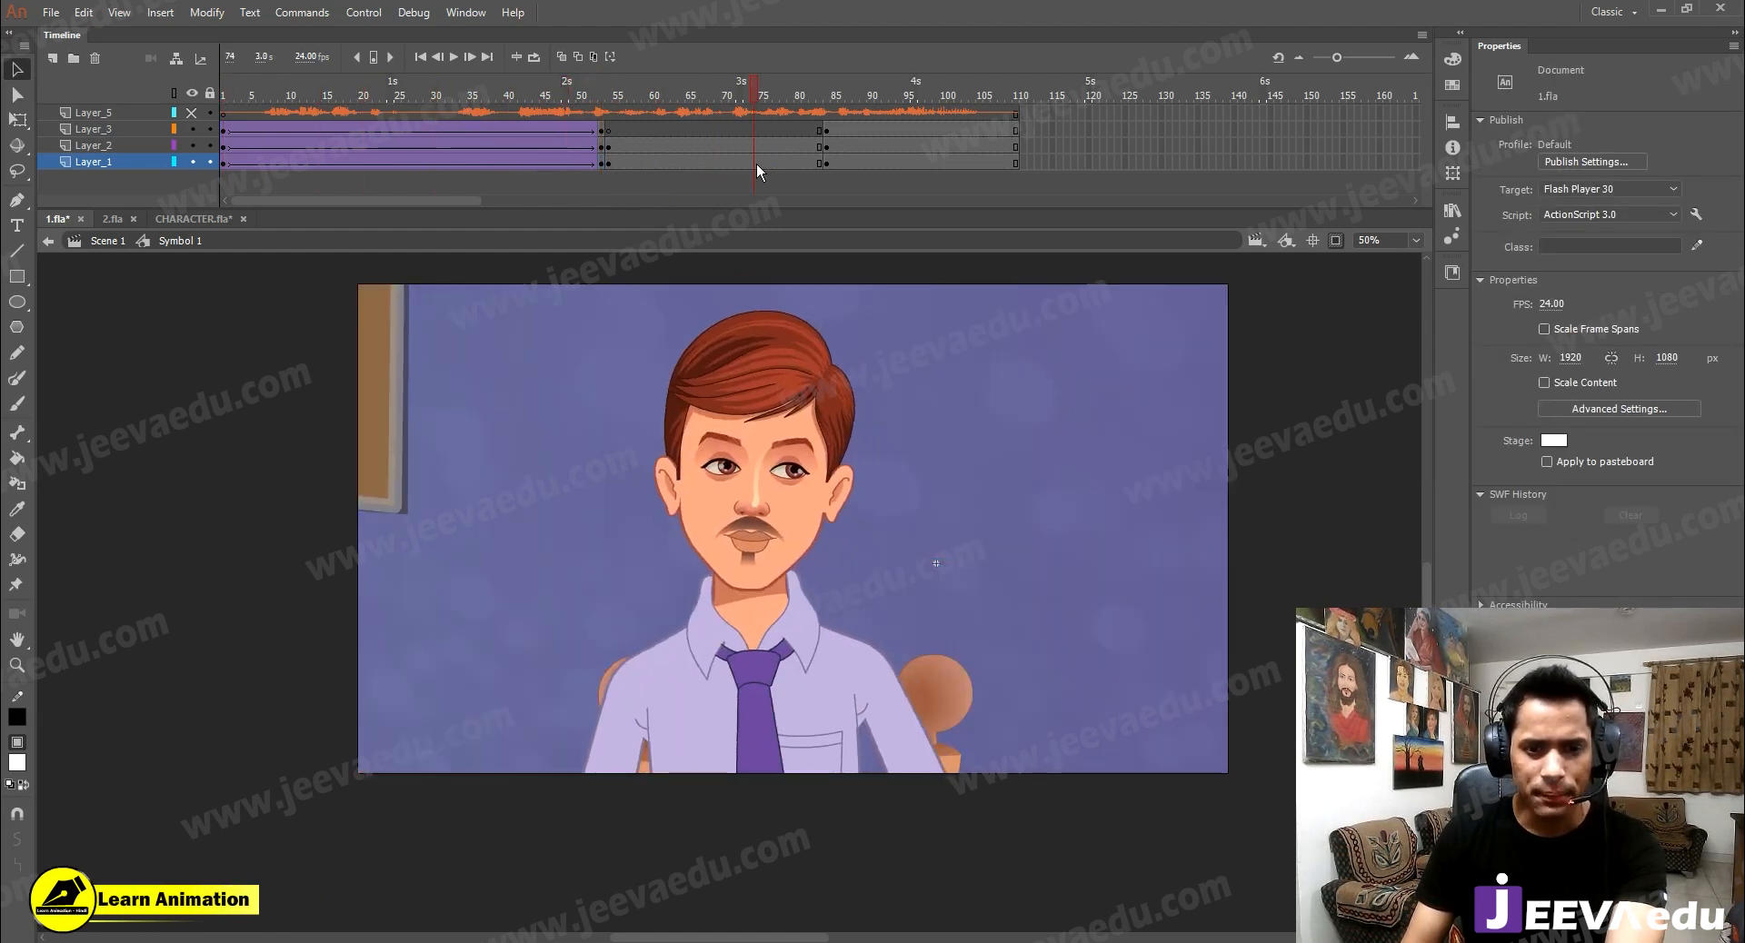
{"action": "left_click", "coordinate": [554, 143]}
{"action": "key", "text": "Return"}
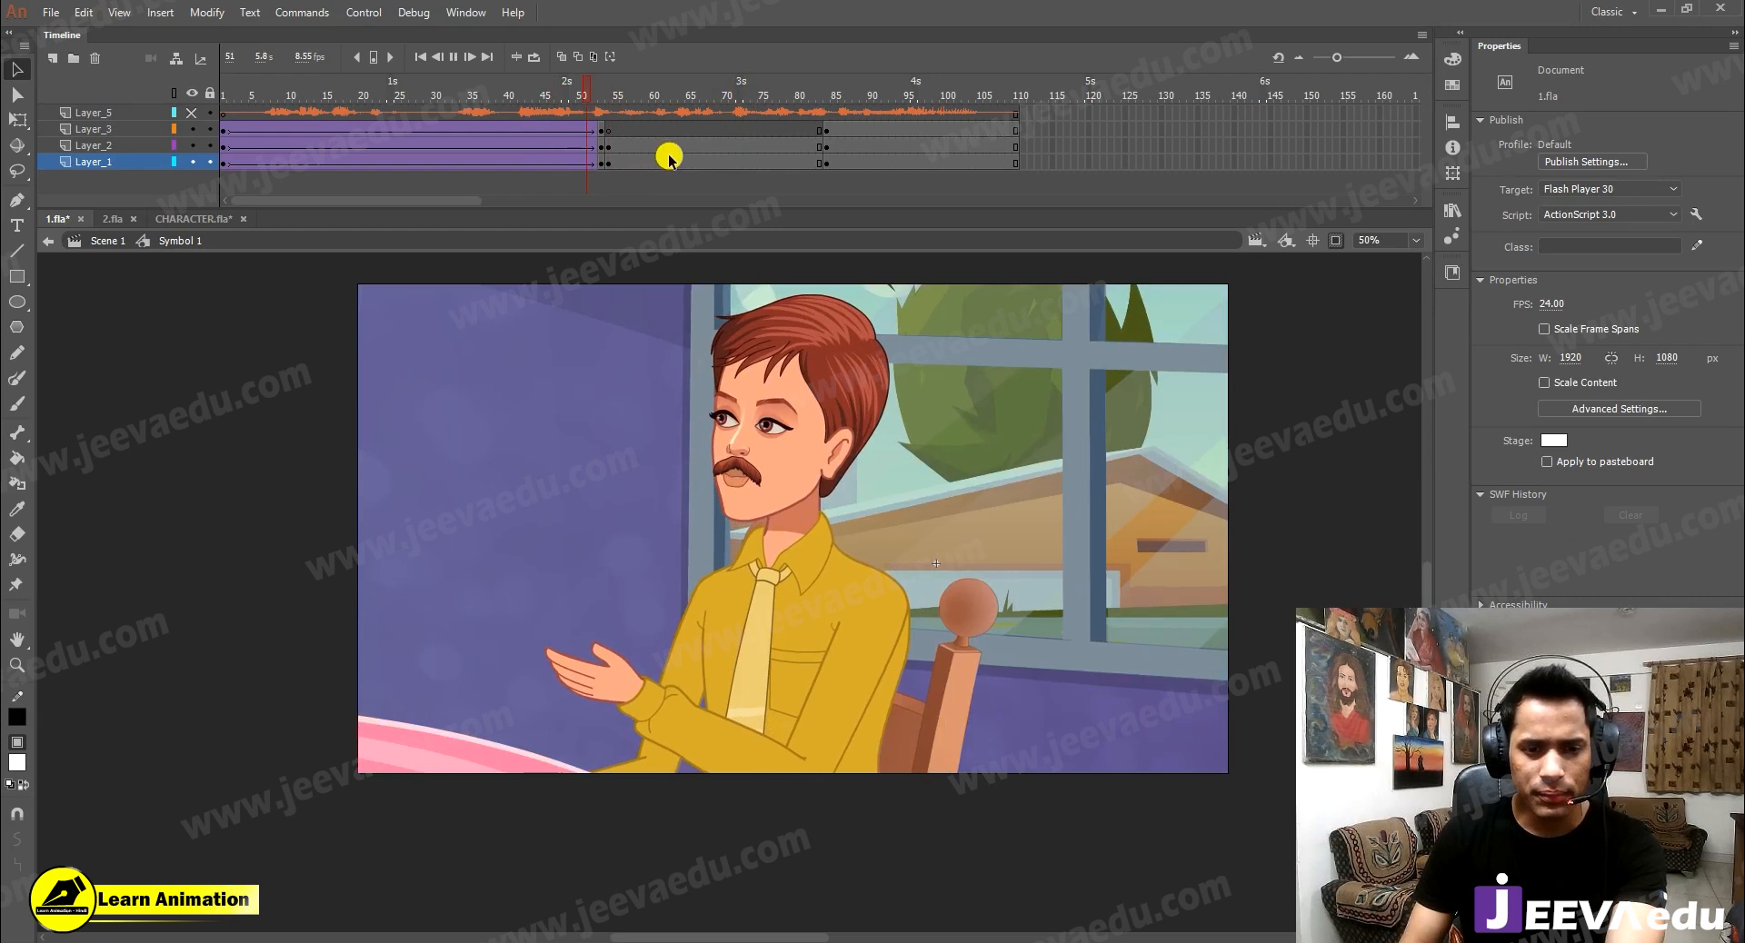
{"action": "key", "text": "Return"}
{"action": "left_click", "coordinate": [875, 107]}
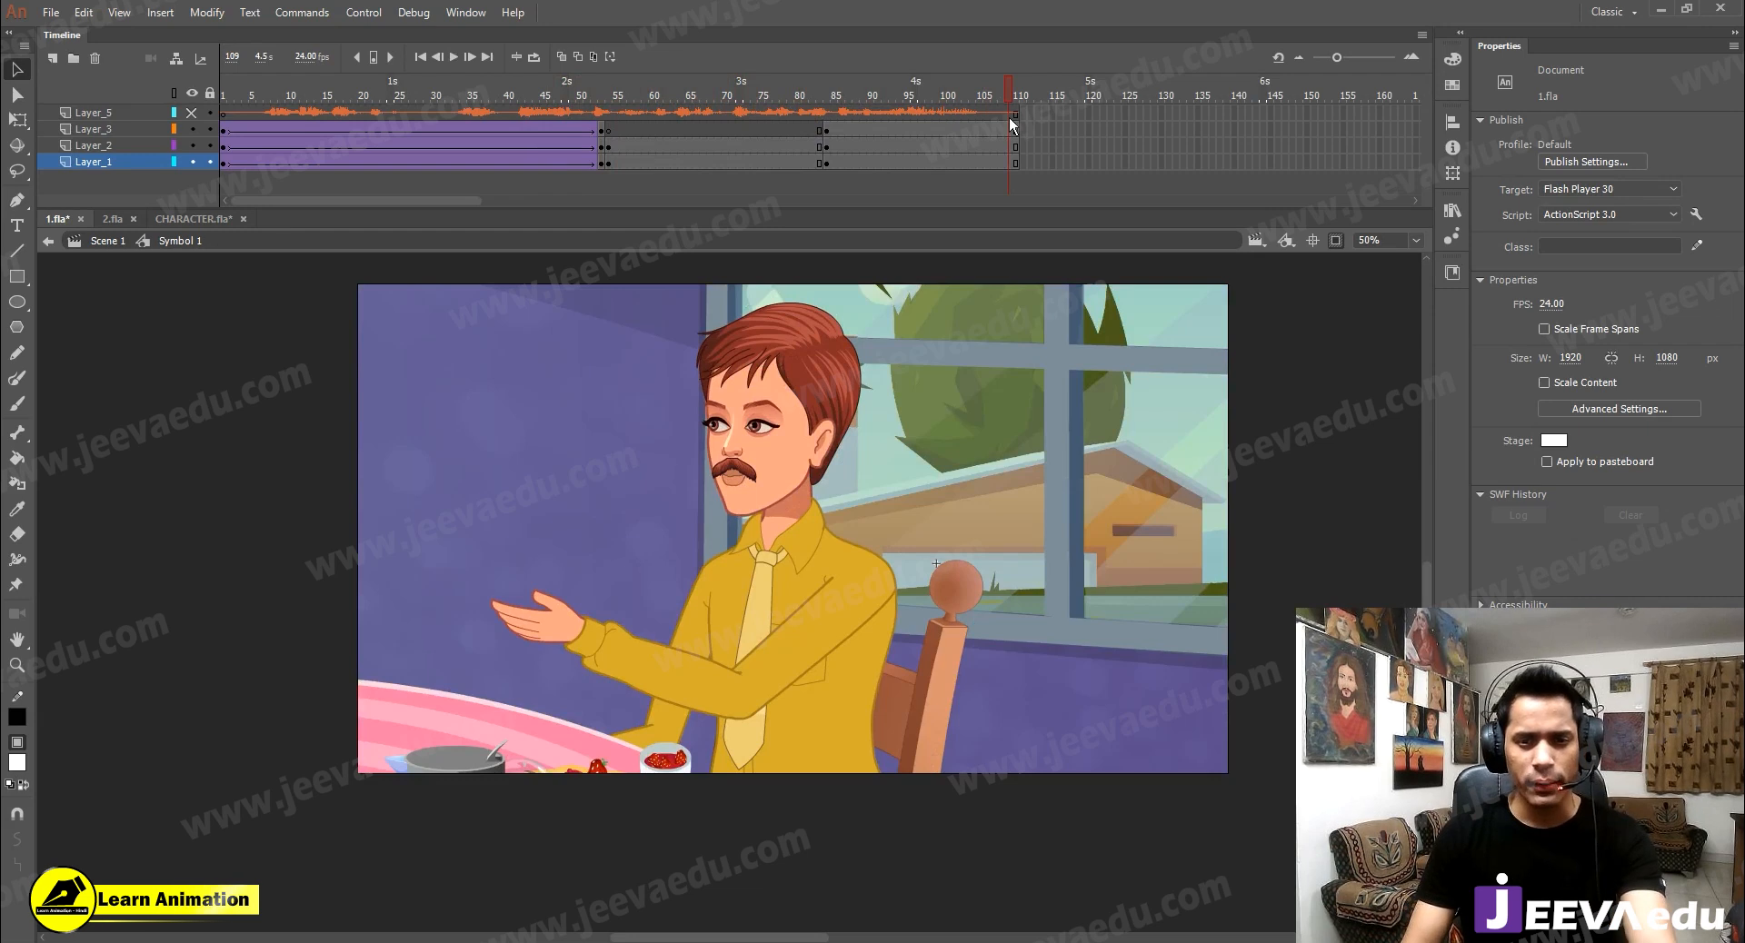
Copy the audio layer Layer_5 from Symbol 1 and paste it above Layer_1 in Scene 1
{"action": "left_click", "coordinate": [134, 116]}
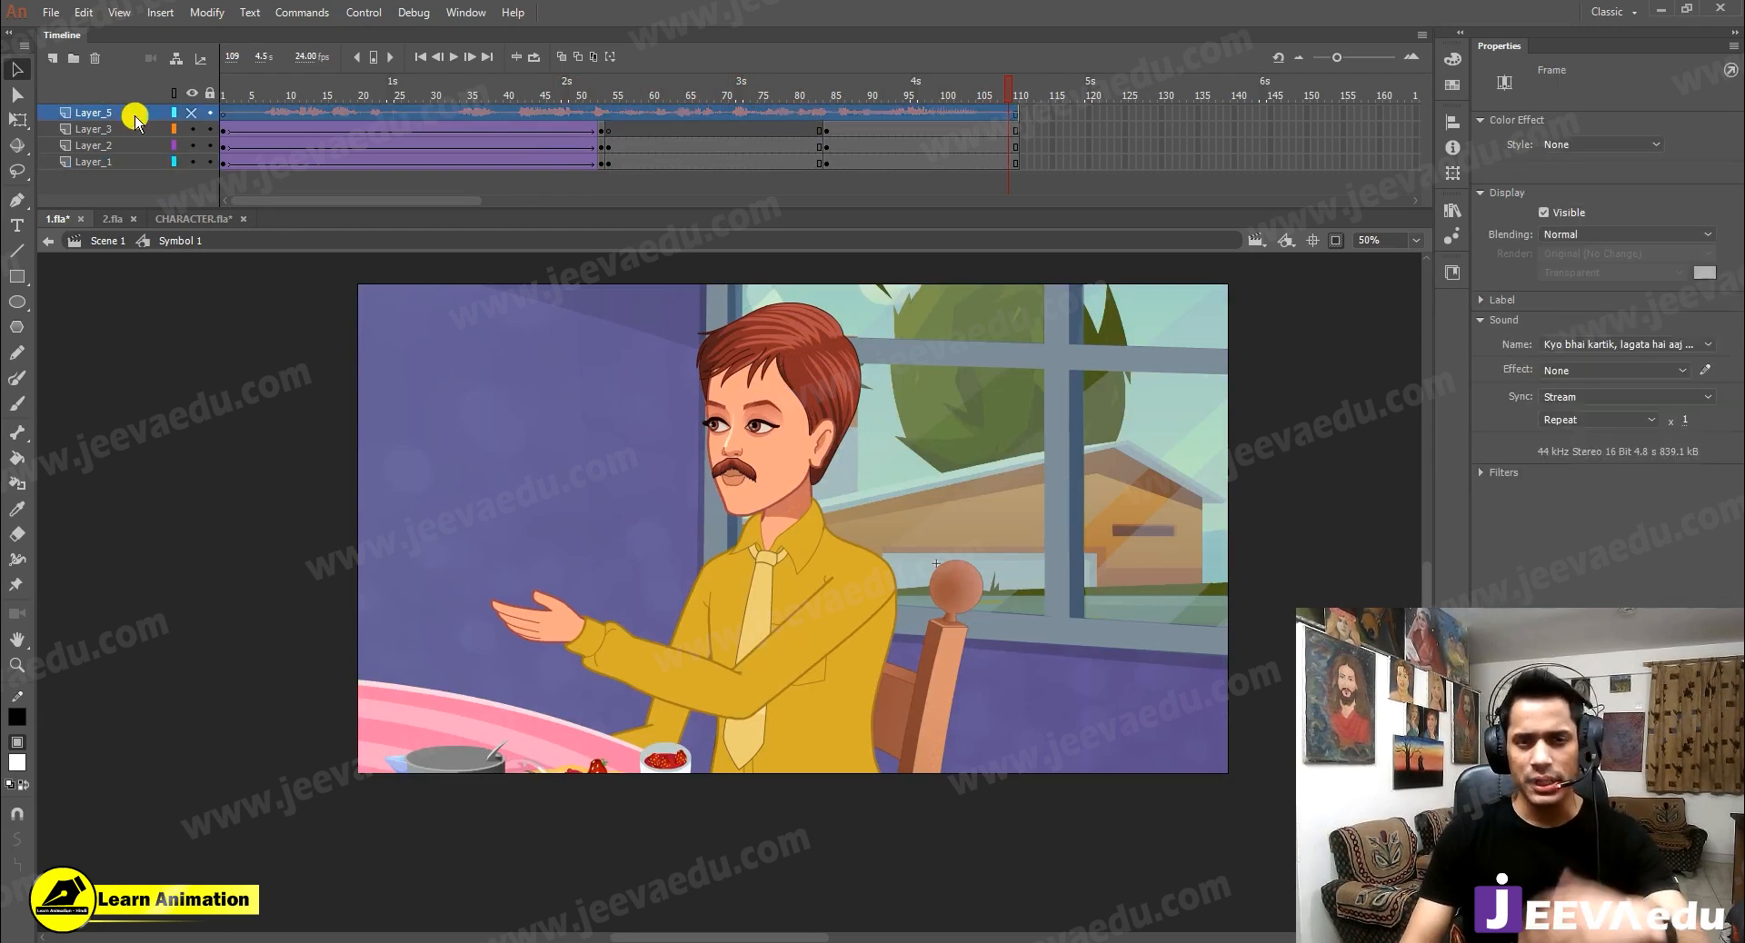
{"action": "right_click", "coordinate": [133, 116]}
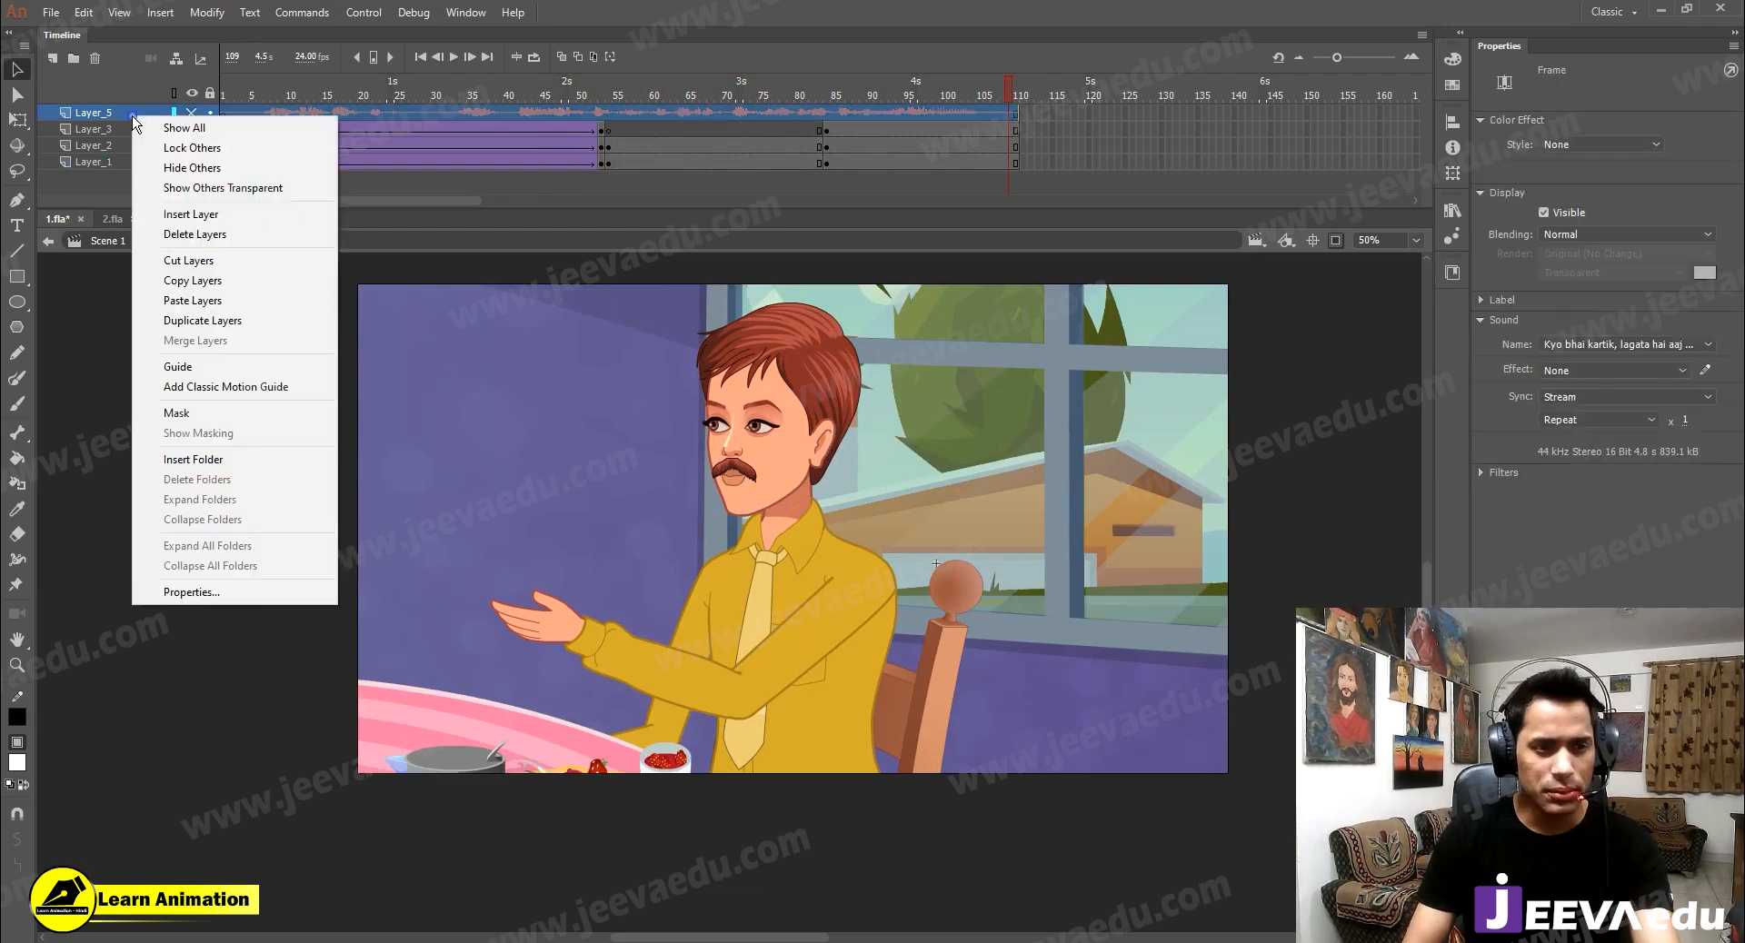
{"action": "left_click", "coordinate": [168, 281]}
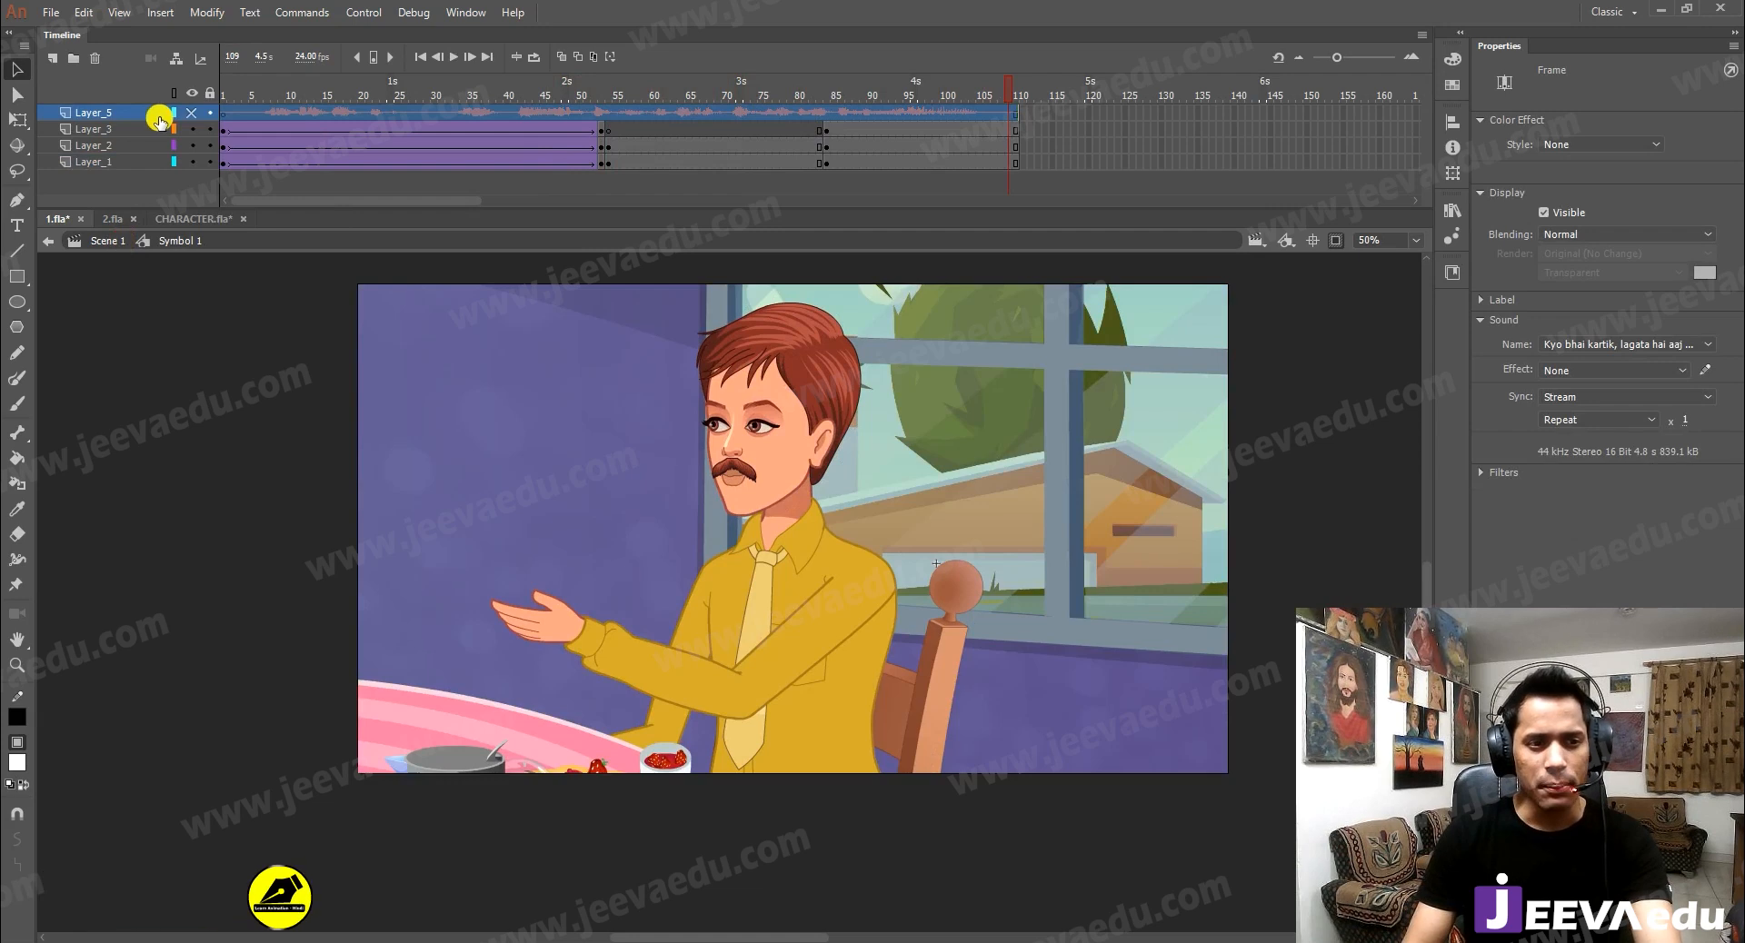
{"action": "key", "text": "ctrl+e"}
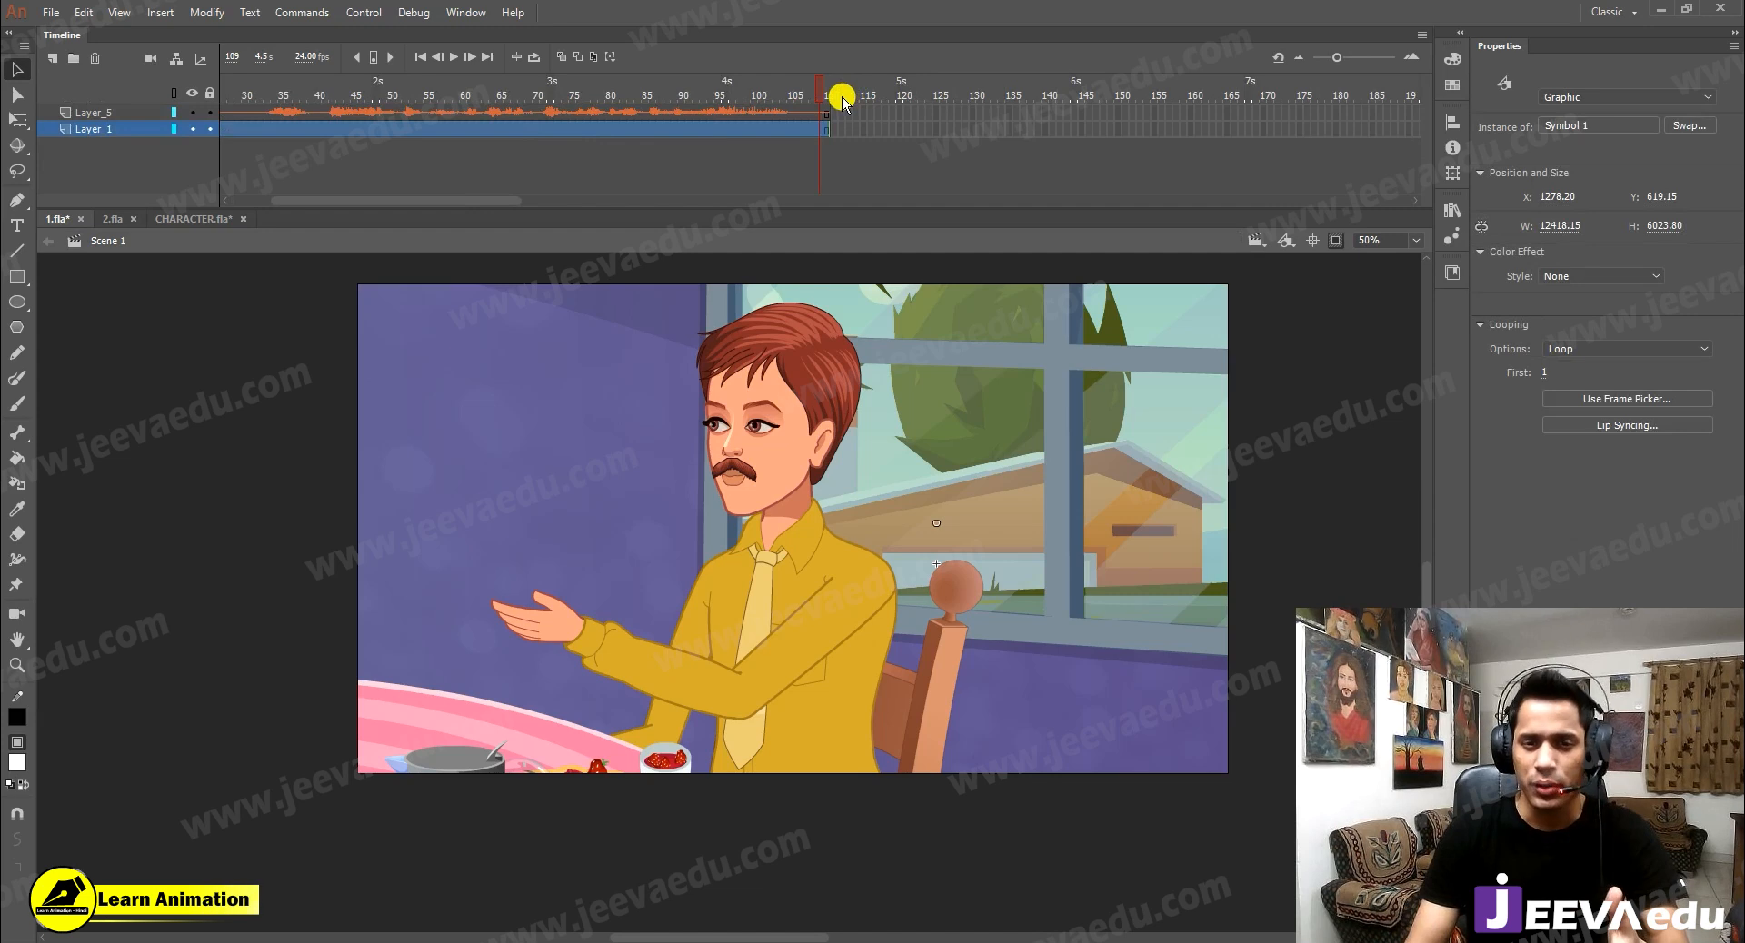
Return to frame 1 of Scene 1 and play the whole dialogue scene with its audio
{"action": "key", "text": "Return"}
{"action": "left_click_drag", "start_coordinate": [460, 200], "coordinate": [367, 203]}
{"action": "key", "text": "shift+comma"}
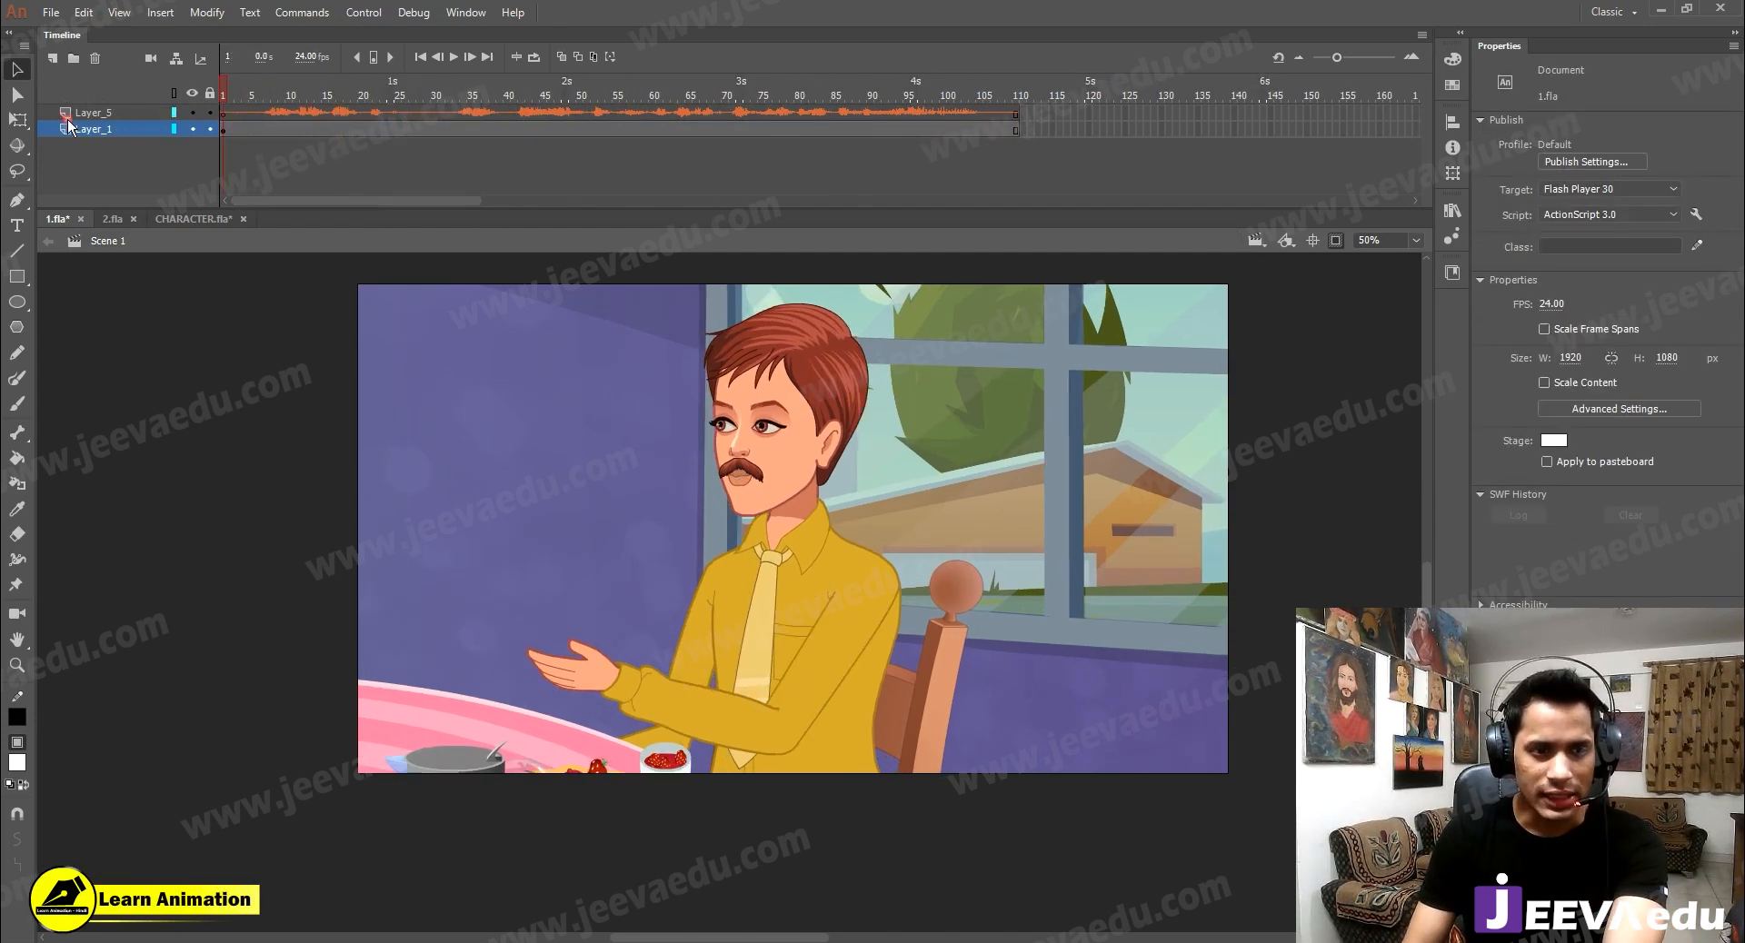
{"action": "key", "text": "Return"}
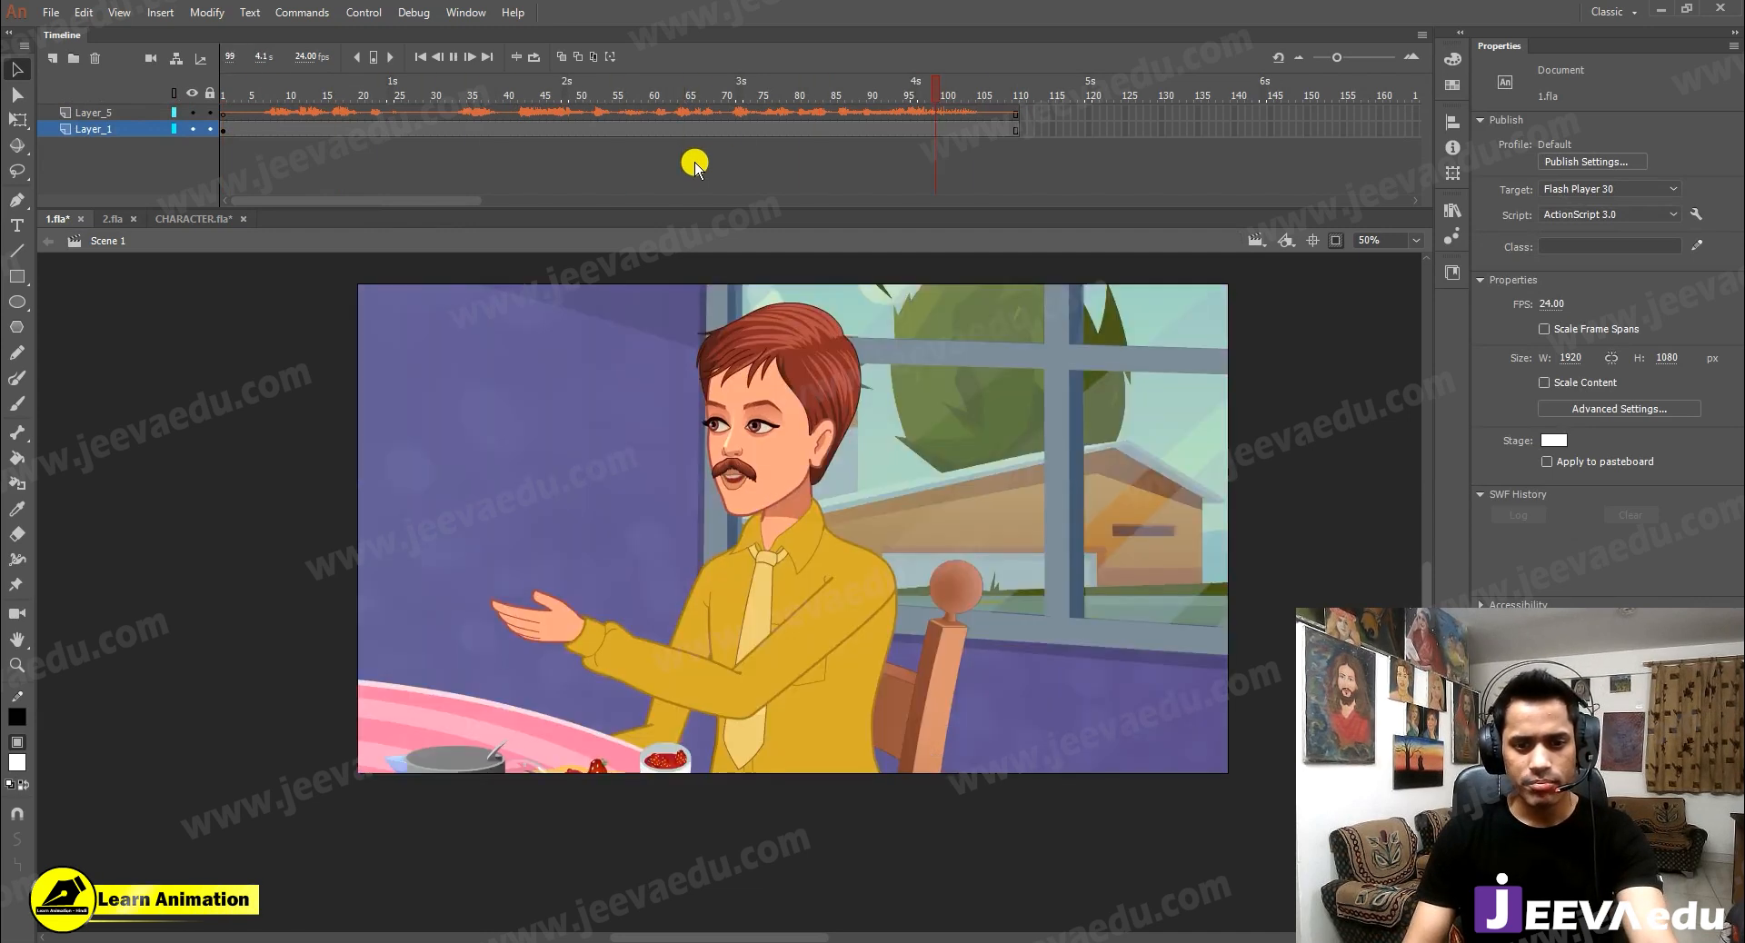
Set the audio stream in the publish settings to MP3 at 128 kbps with Best quality
{"action": "left_click", "coordinate": [1605, 164]}
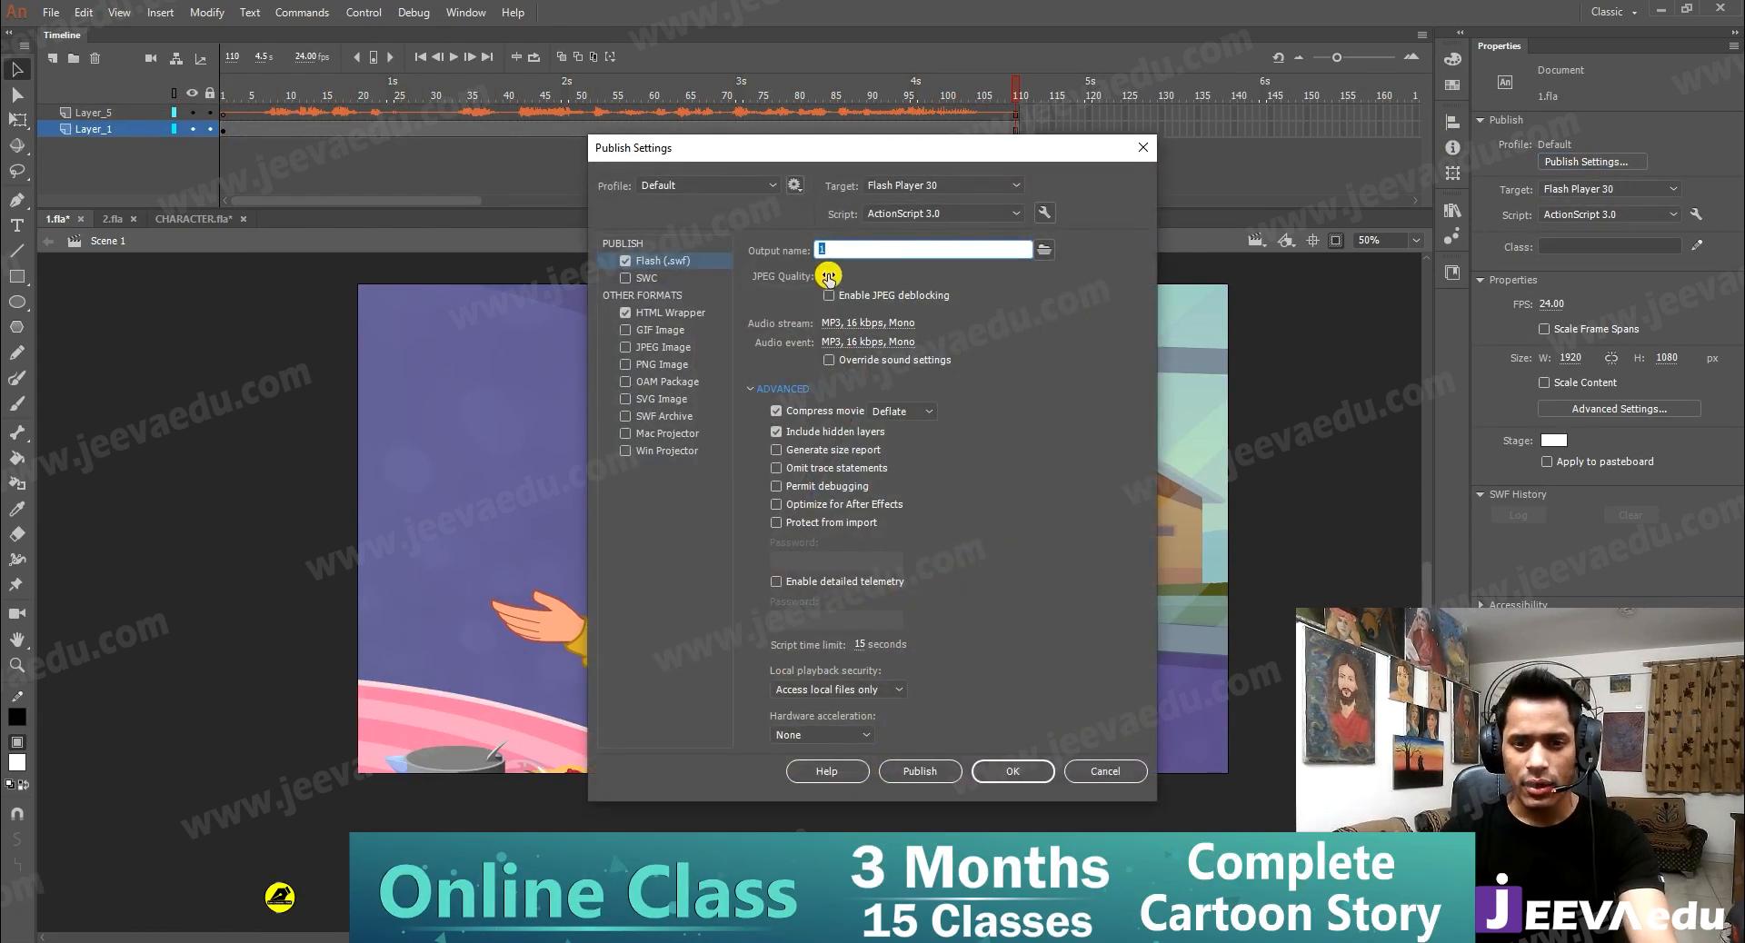
{"action": "left_click", "coordinate": [871, 327]}
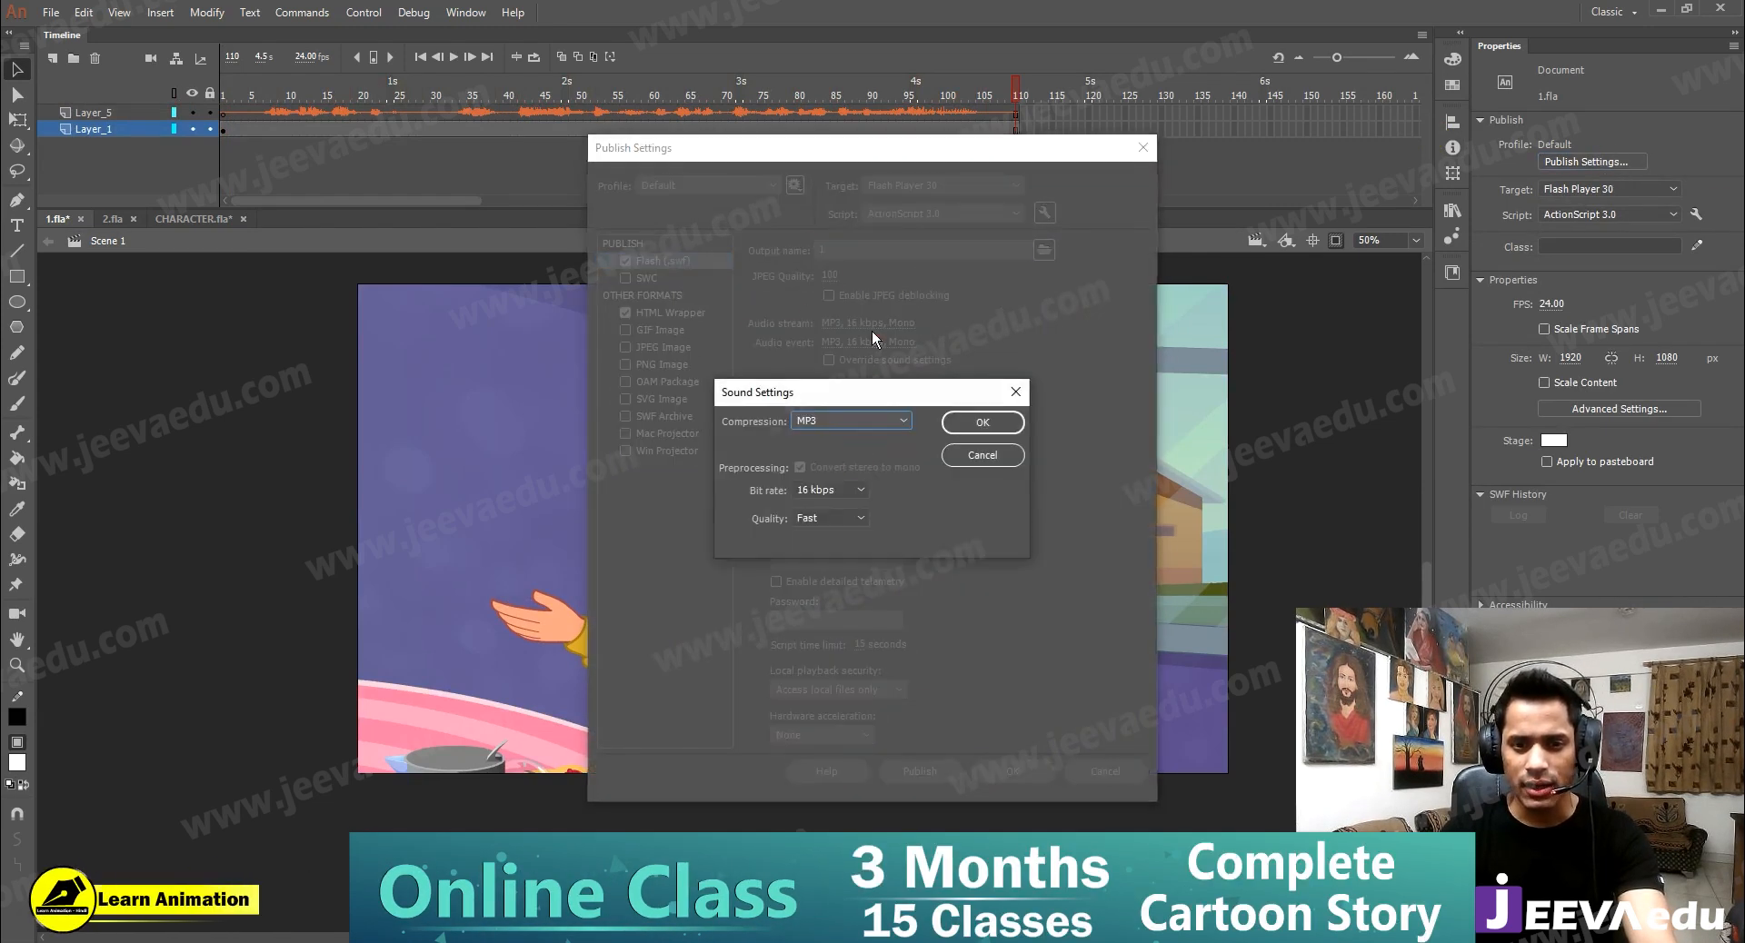
{"action": "left_click", "coordinate": [845, 491]}
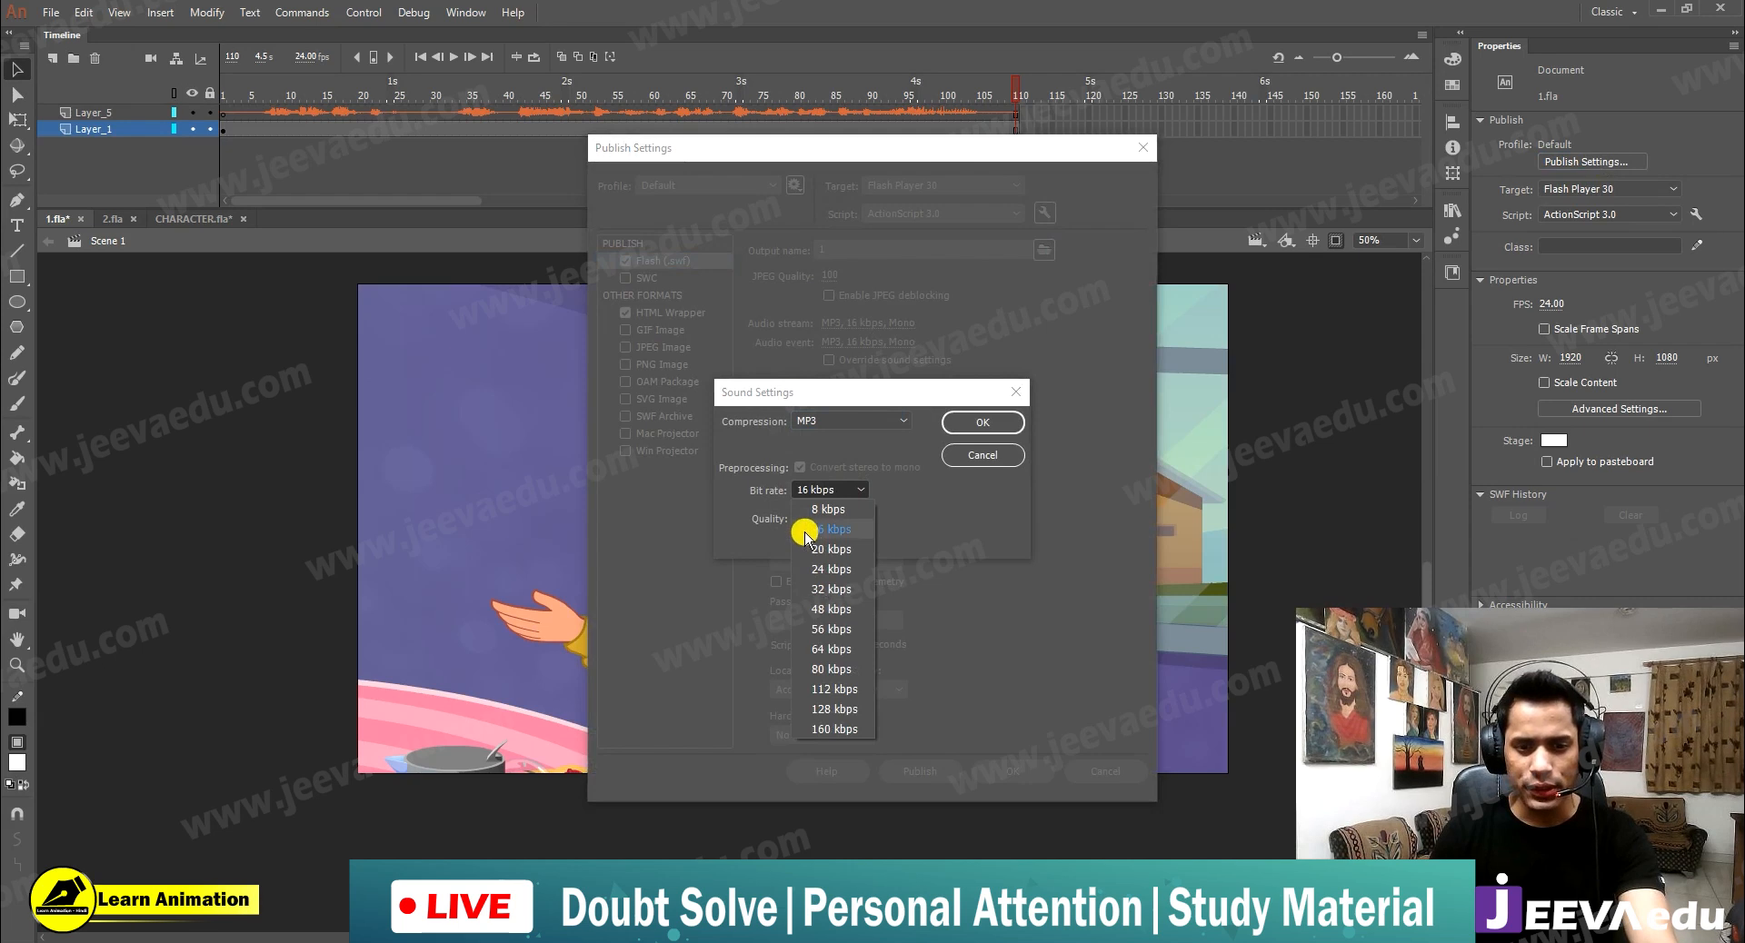
{"action": "left_click", "coordinate": [838, 707]}
{"action": "left_click", "coordinate": [816, 518]}
{"action": "left_click", "coordinate": [821, 580]}
{"action": "left_click", "coordinate": [983, 422]}
Set the audio event compression to 128 kbps MP3 with Best quality and apply the publish settings
{"action": "left_click", "coordinate": [868, 342]}
{"action": "left_click", "coordinate": [824, 518]}
{"action": "left_click", "coordinate": [821, 578]}
{"action": "left_click", "coordinate": [829, 490]}
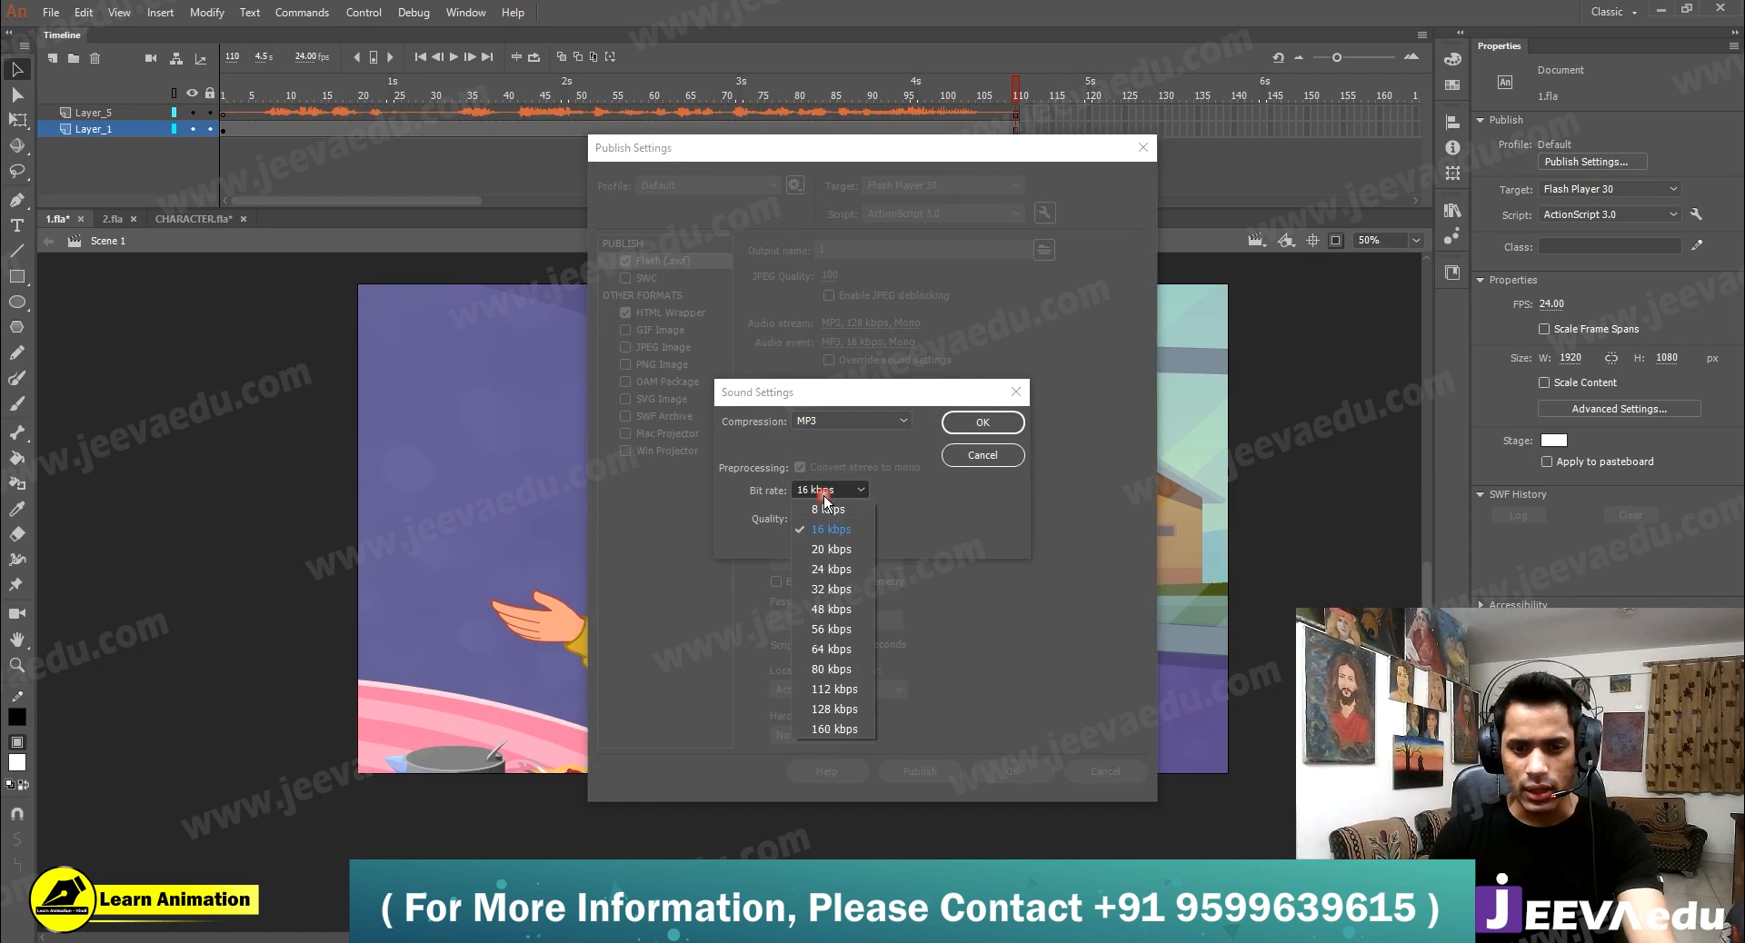
{"action": "left_click", "coordinate": [833, 709]}
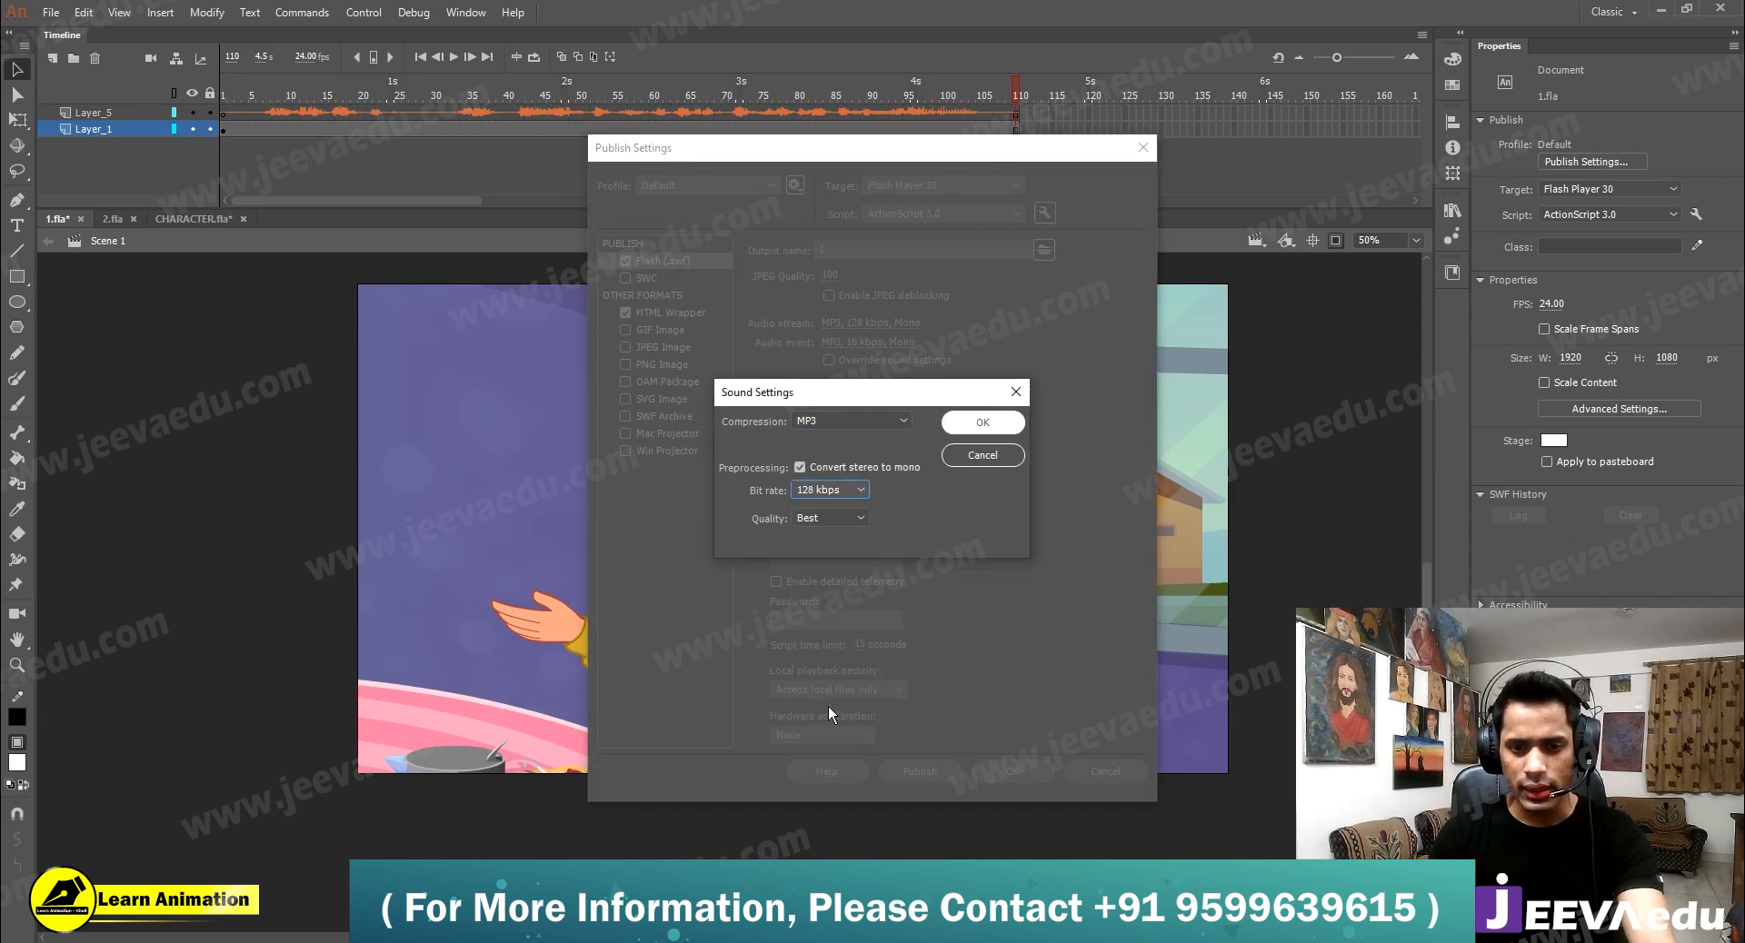
{"action": "left_click", "coordinate": [963, 423]}
{"action": "left_click", "coordinate": [1031, 775]}
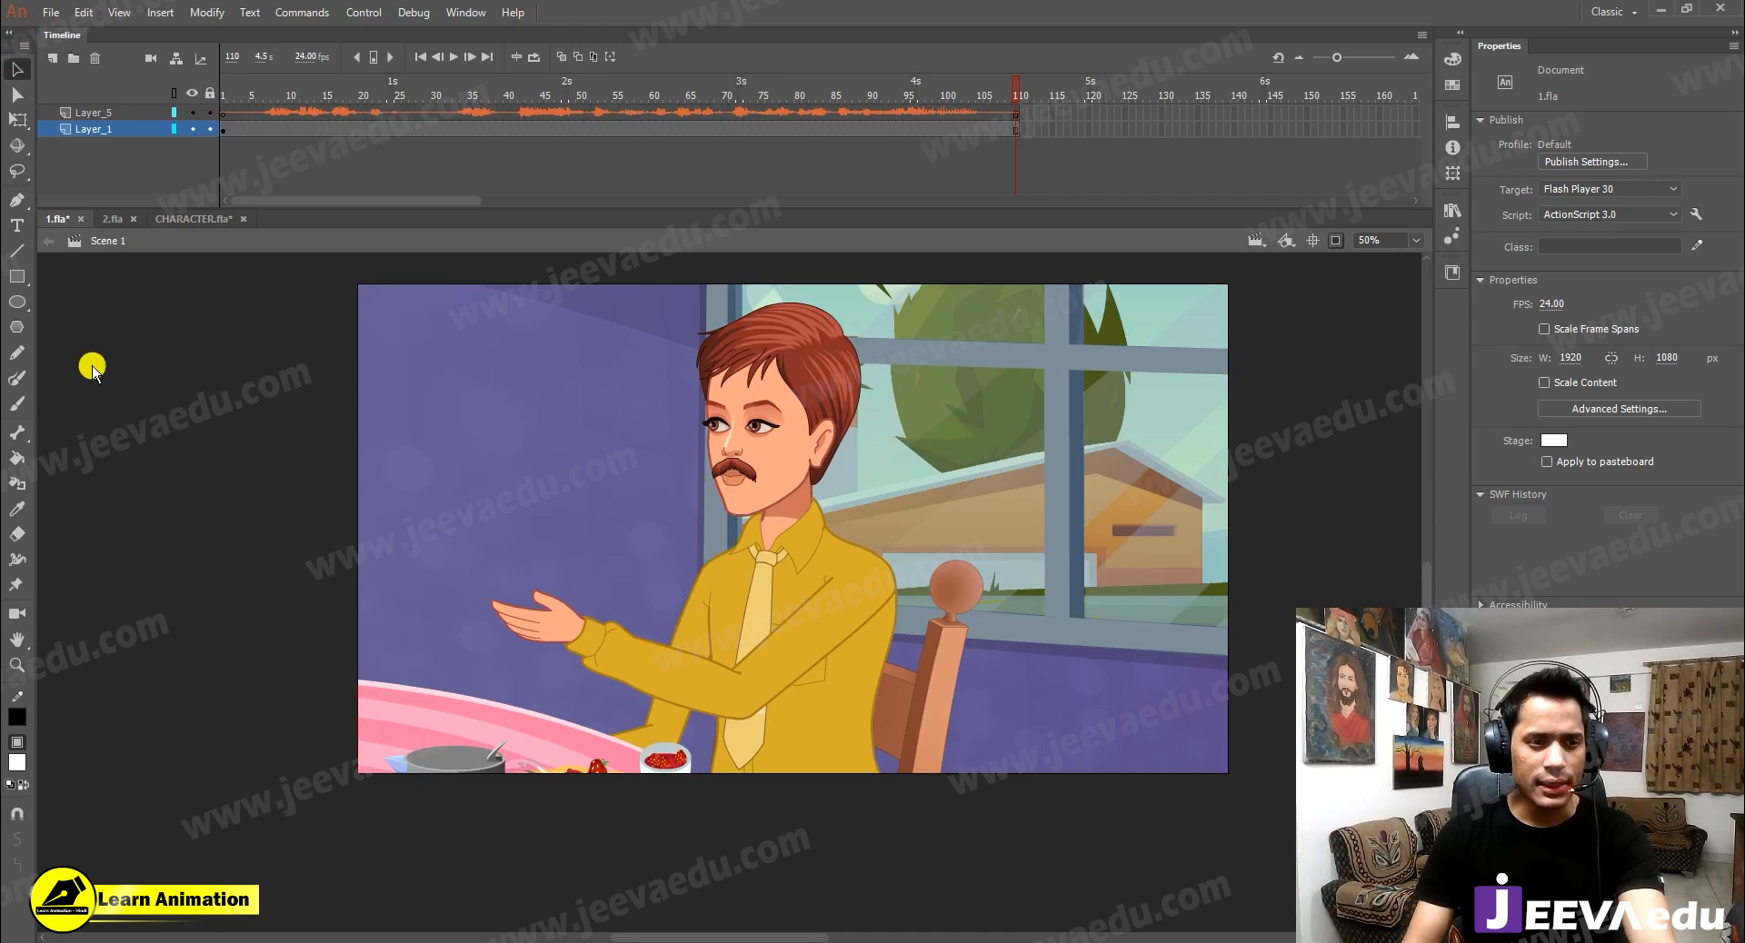
Export the scene as the video 1.mov to the Desktop at 1920 x 1080, with conversion in Adobe Media Encoder
{"action": "left_click", "coordinate": [52, 12]}
{"action": "mouse_move", "coordinate": [108, 309]}
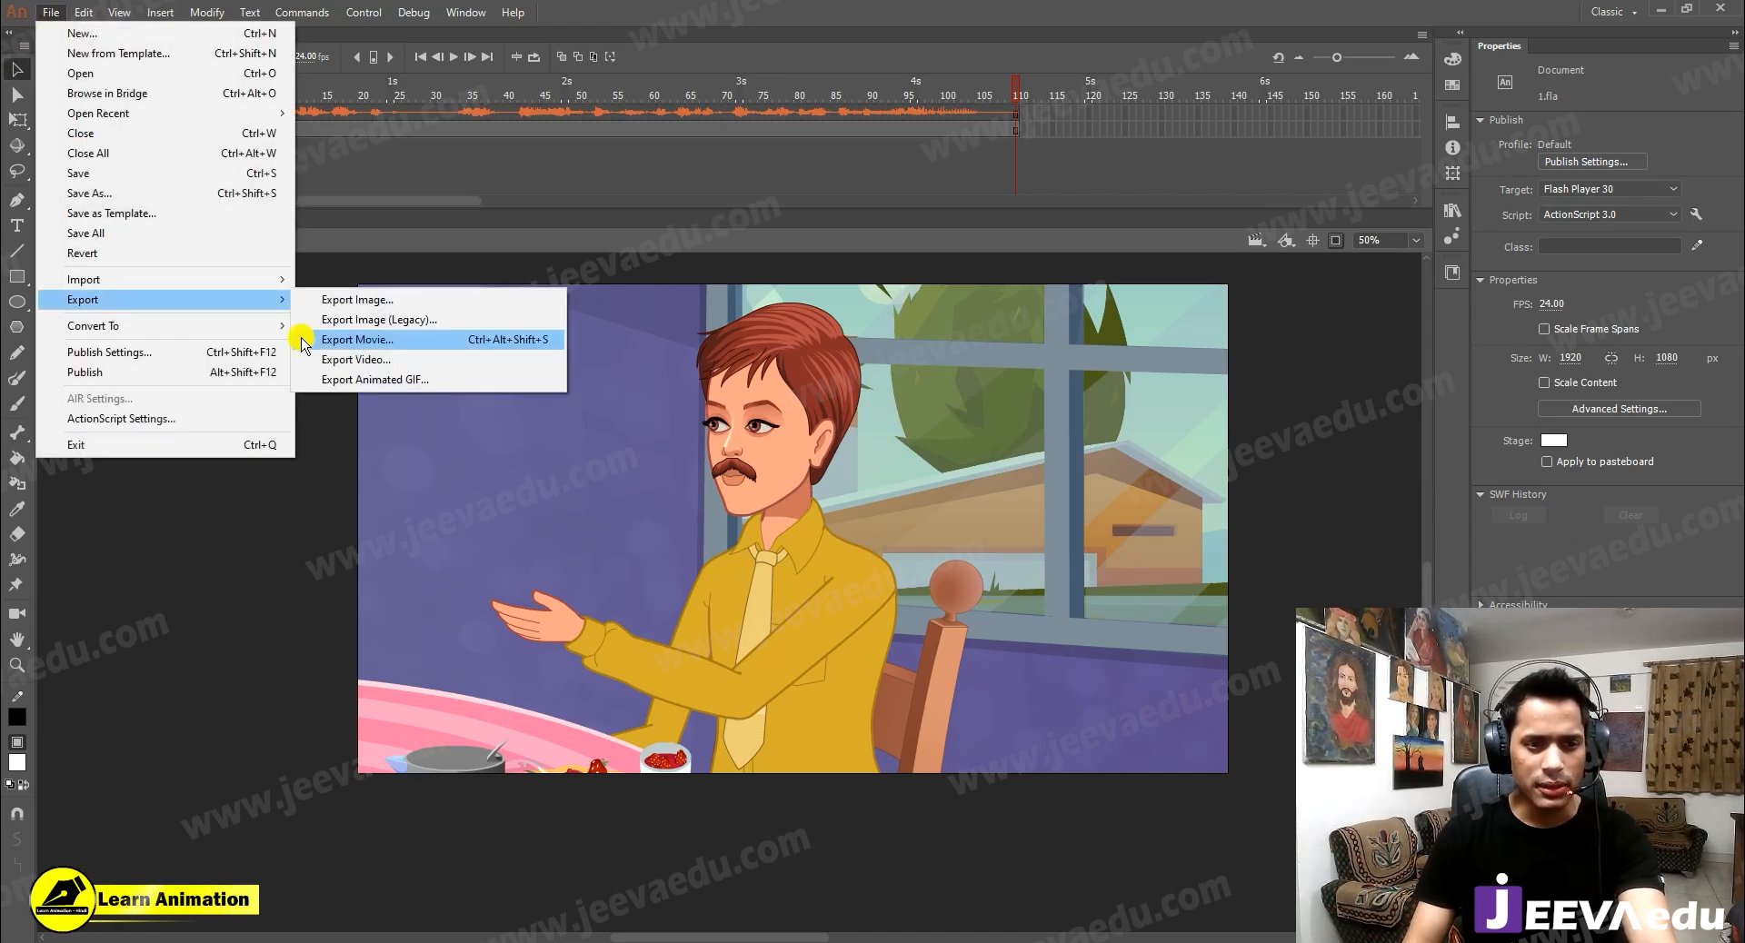
{"action": "left_click", "coordinate": [324, 354]}
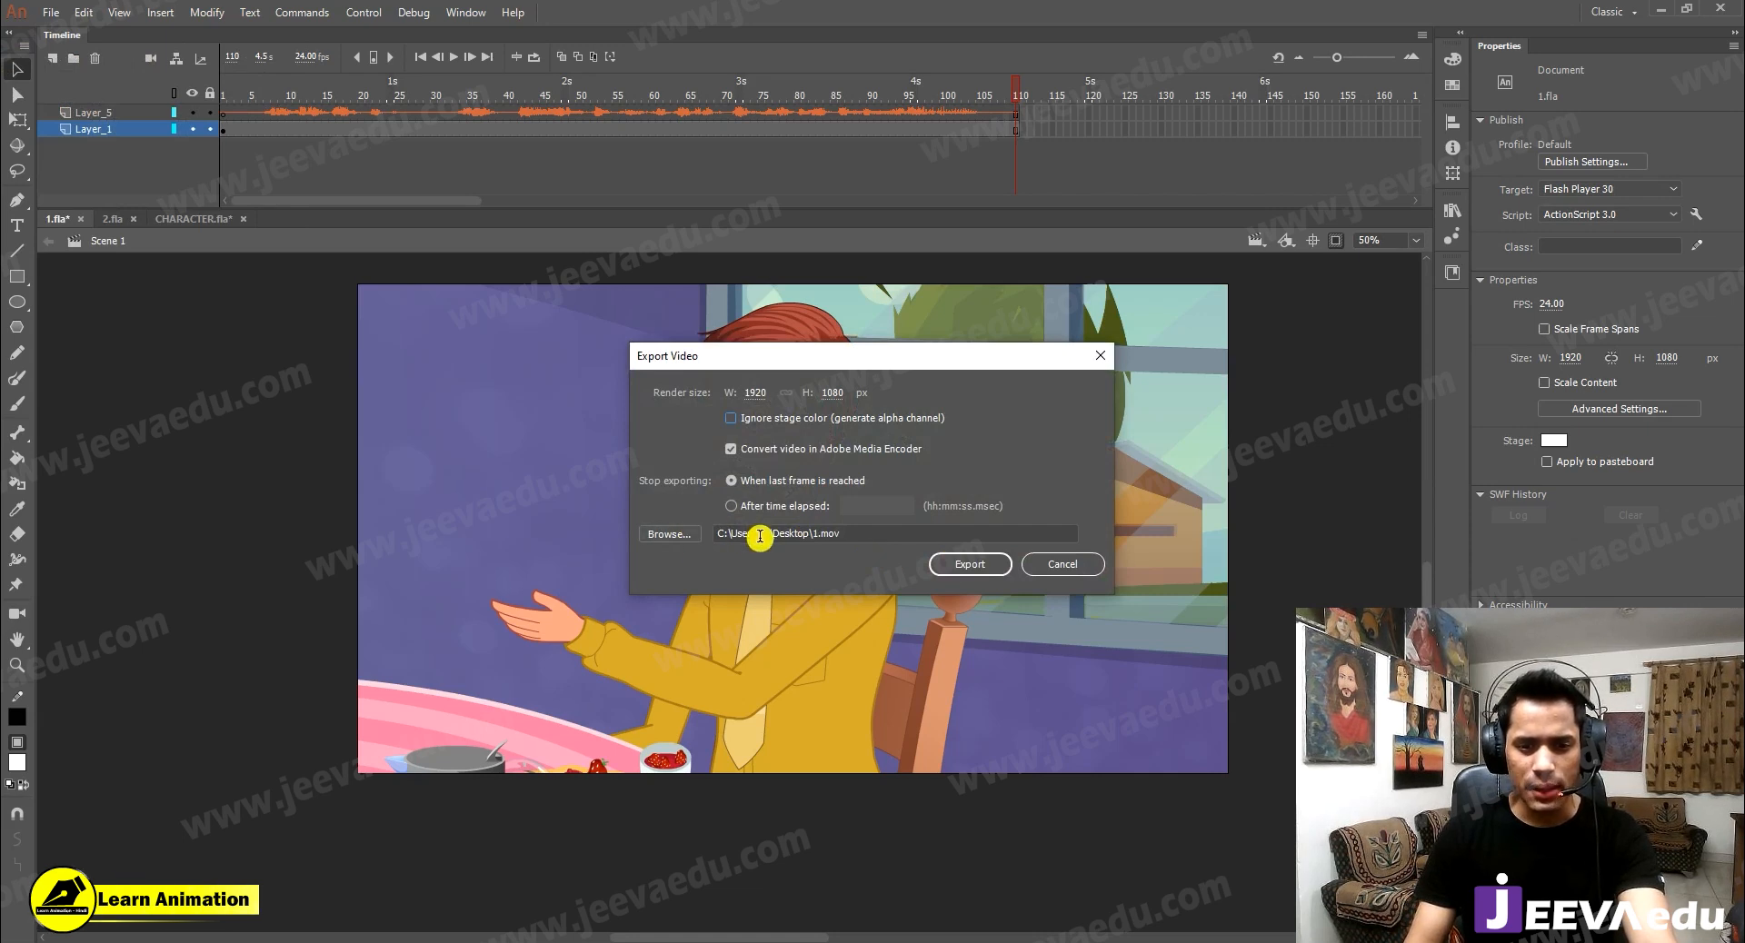
{"action": "left_click", "coordinate": [670, 536]}
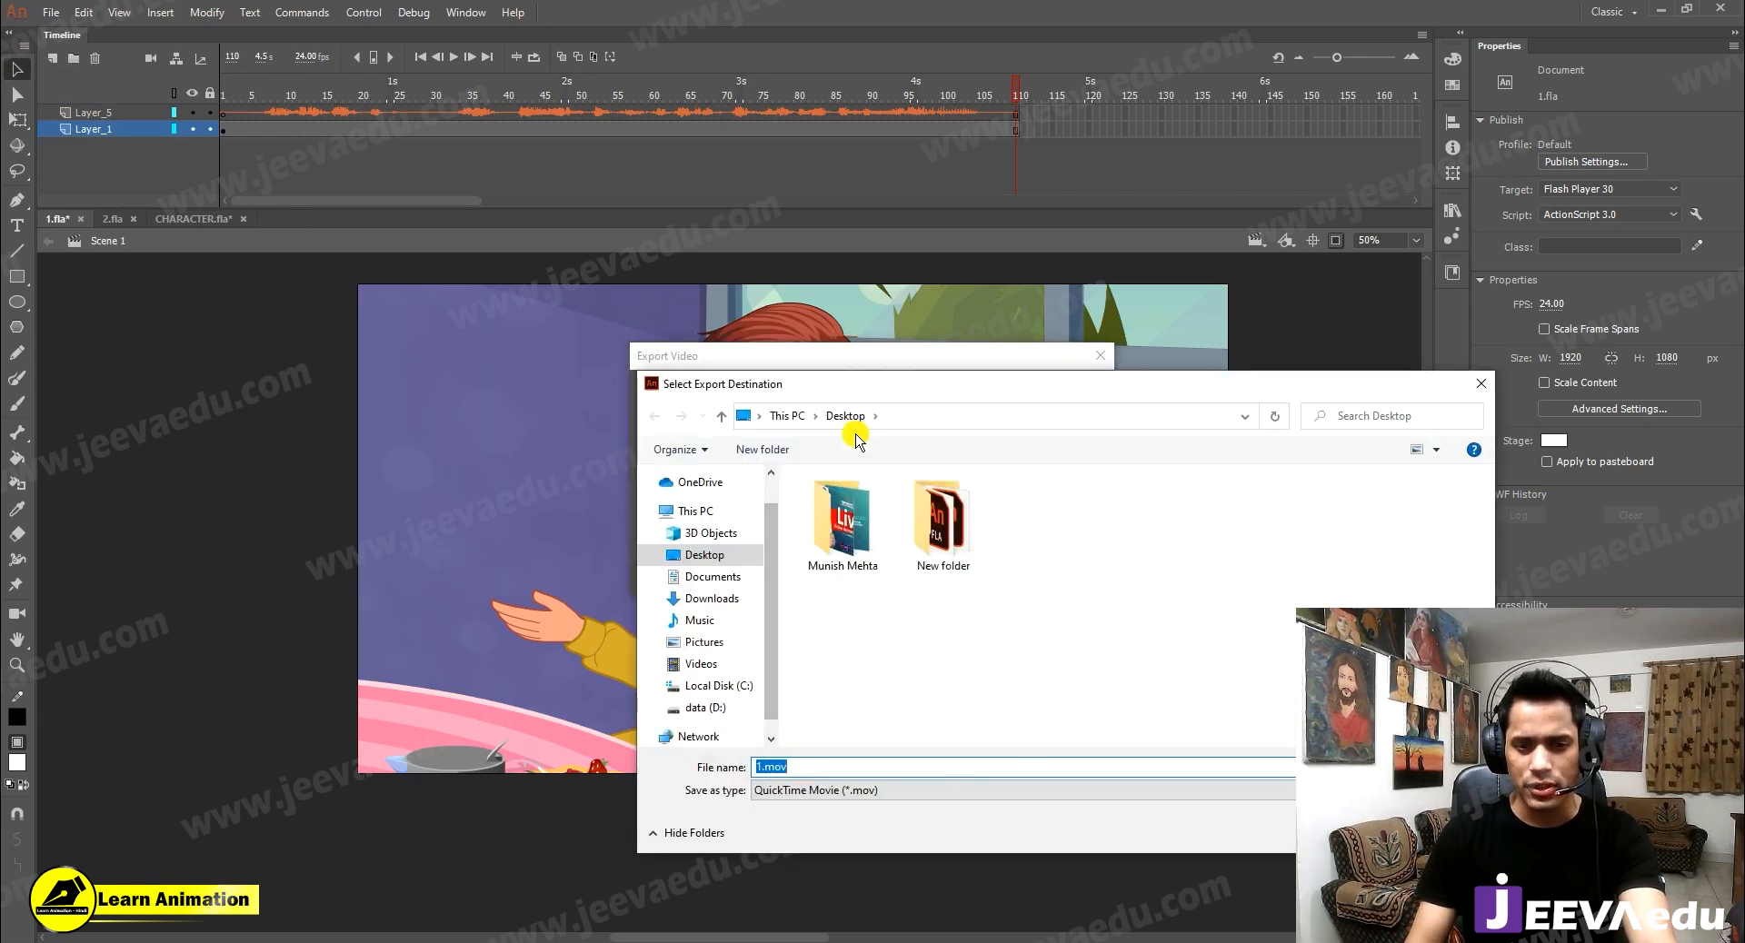
{"action": "left_click_drag", "start_coordinate": [831, 394], "coordinate": [468, 312]}
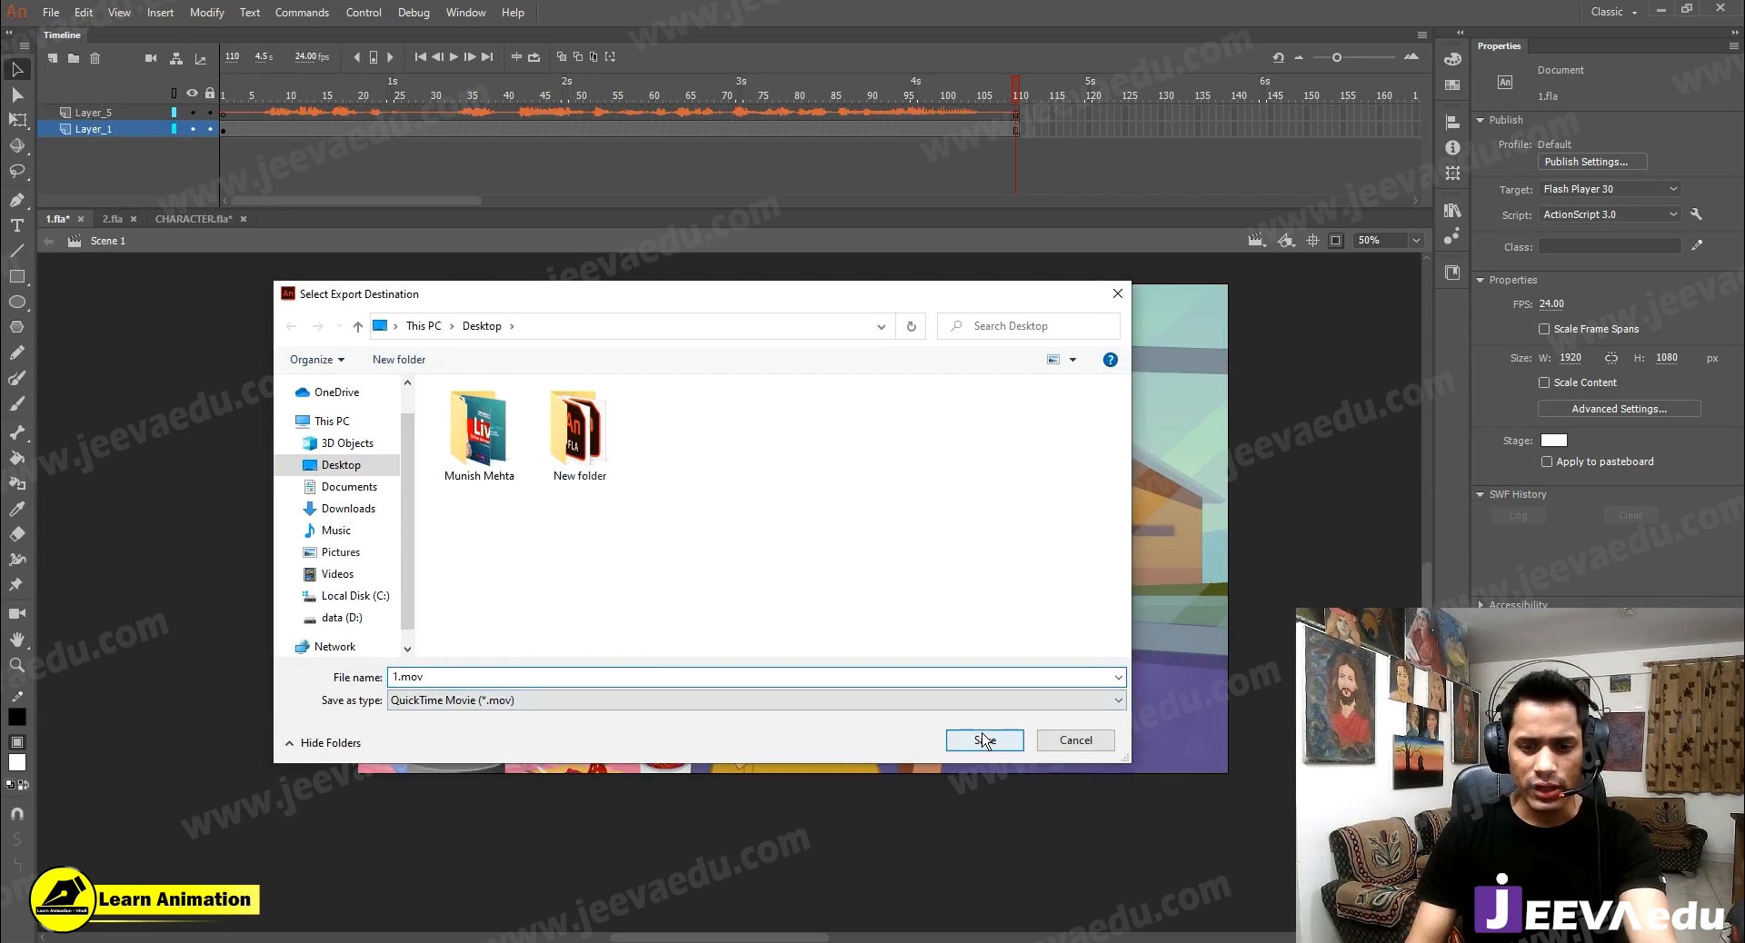
{"action": "left_click", "coordinate": [985, 748]}
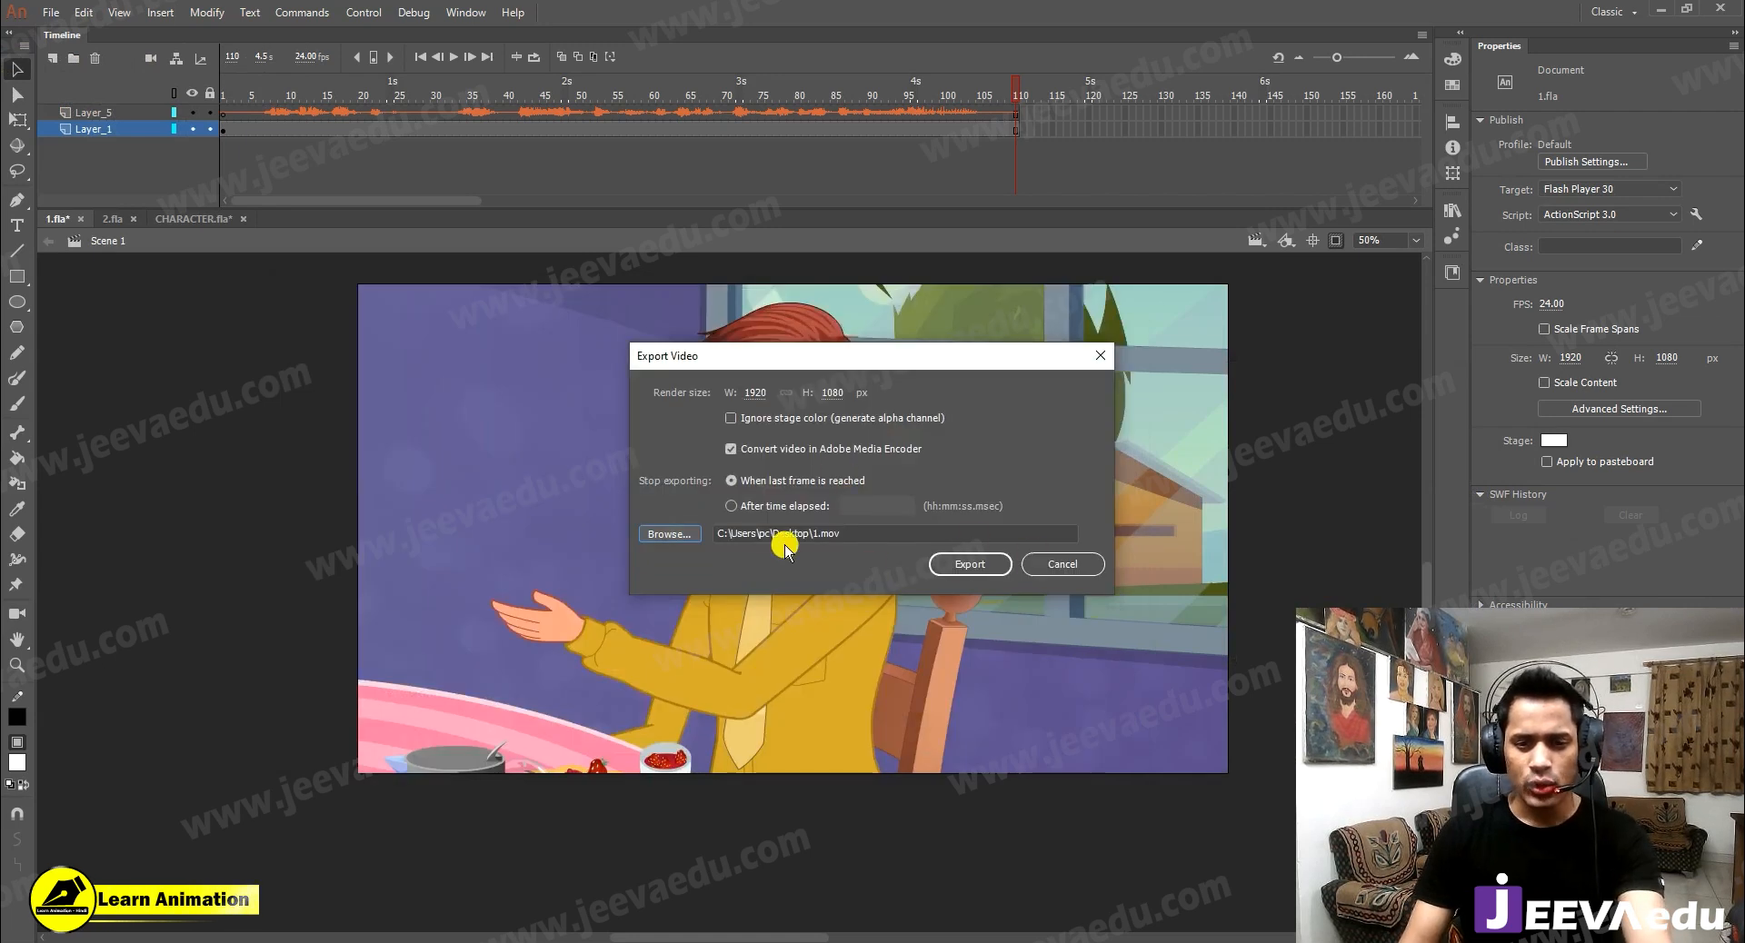
{"action": "left_click", "coordinate": [967, 565]}
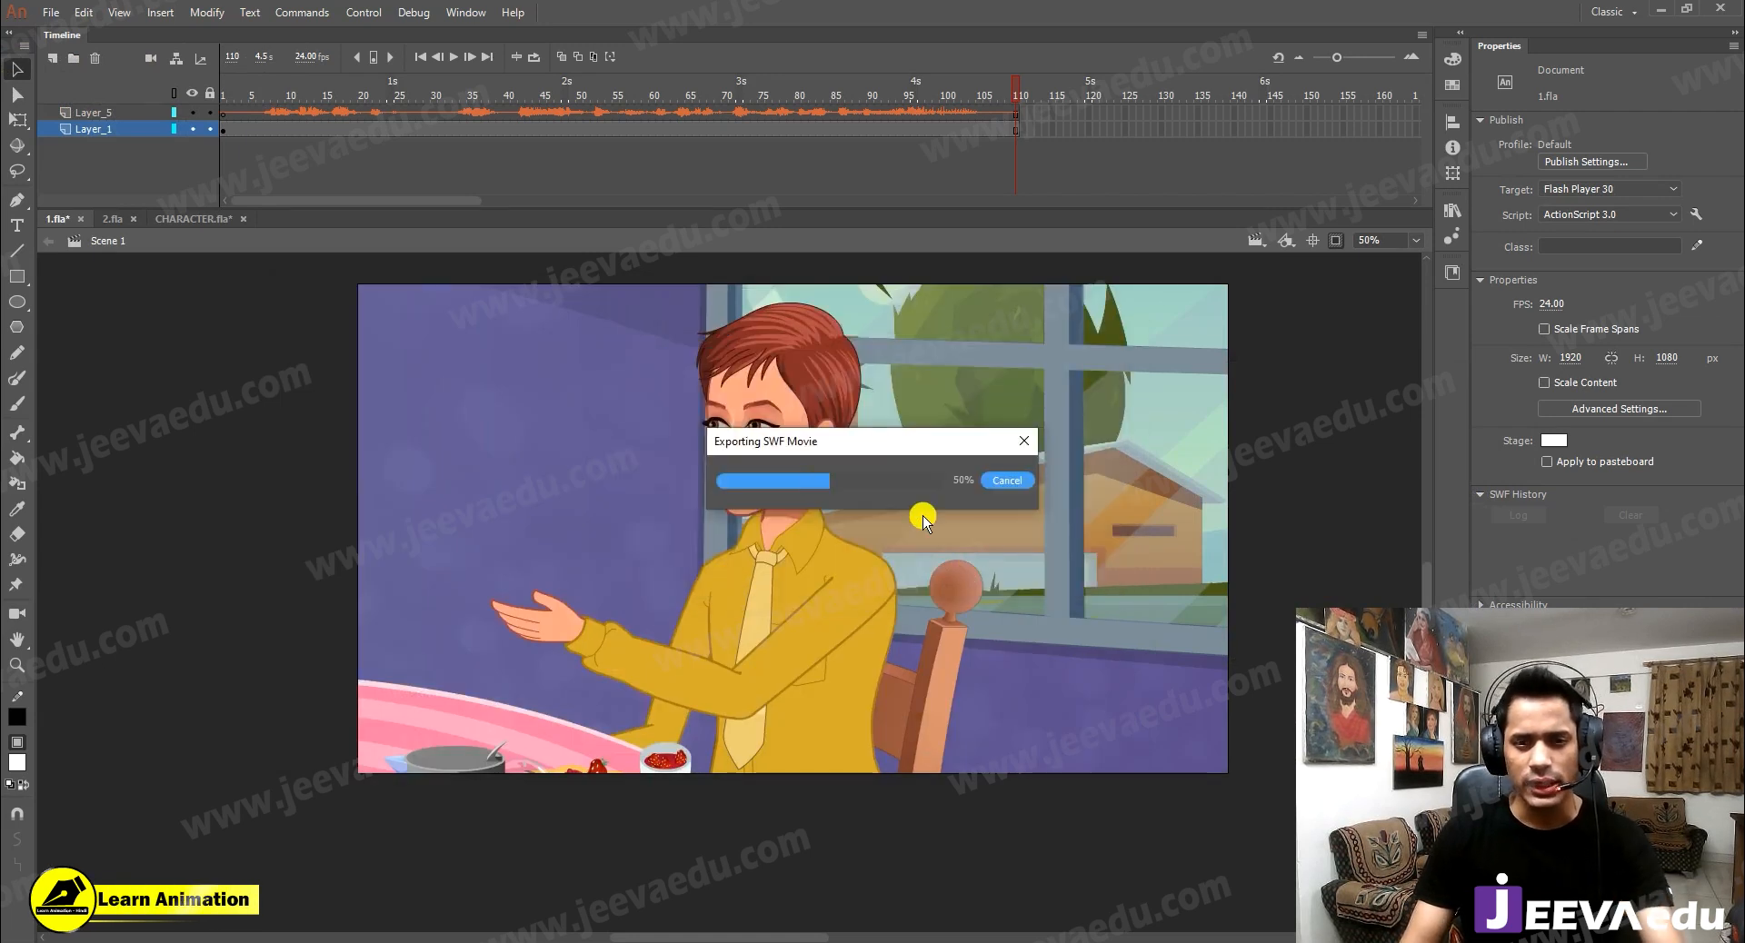
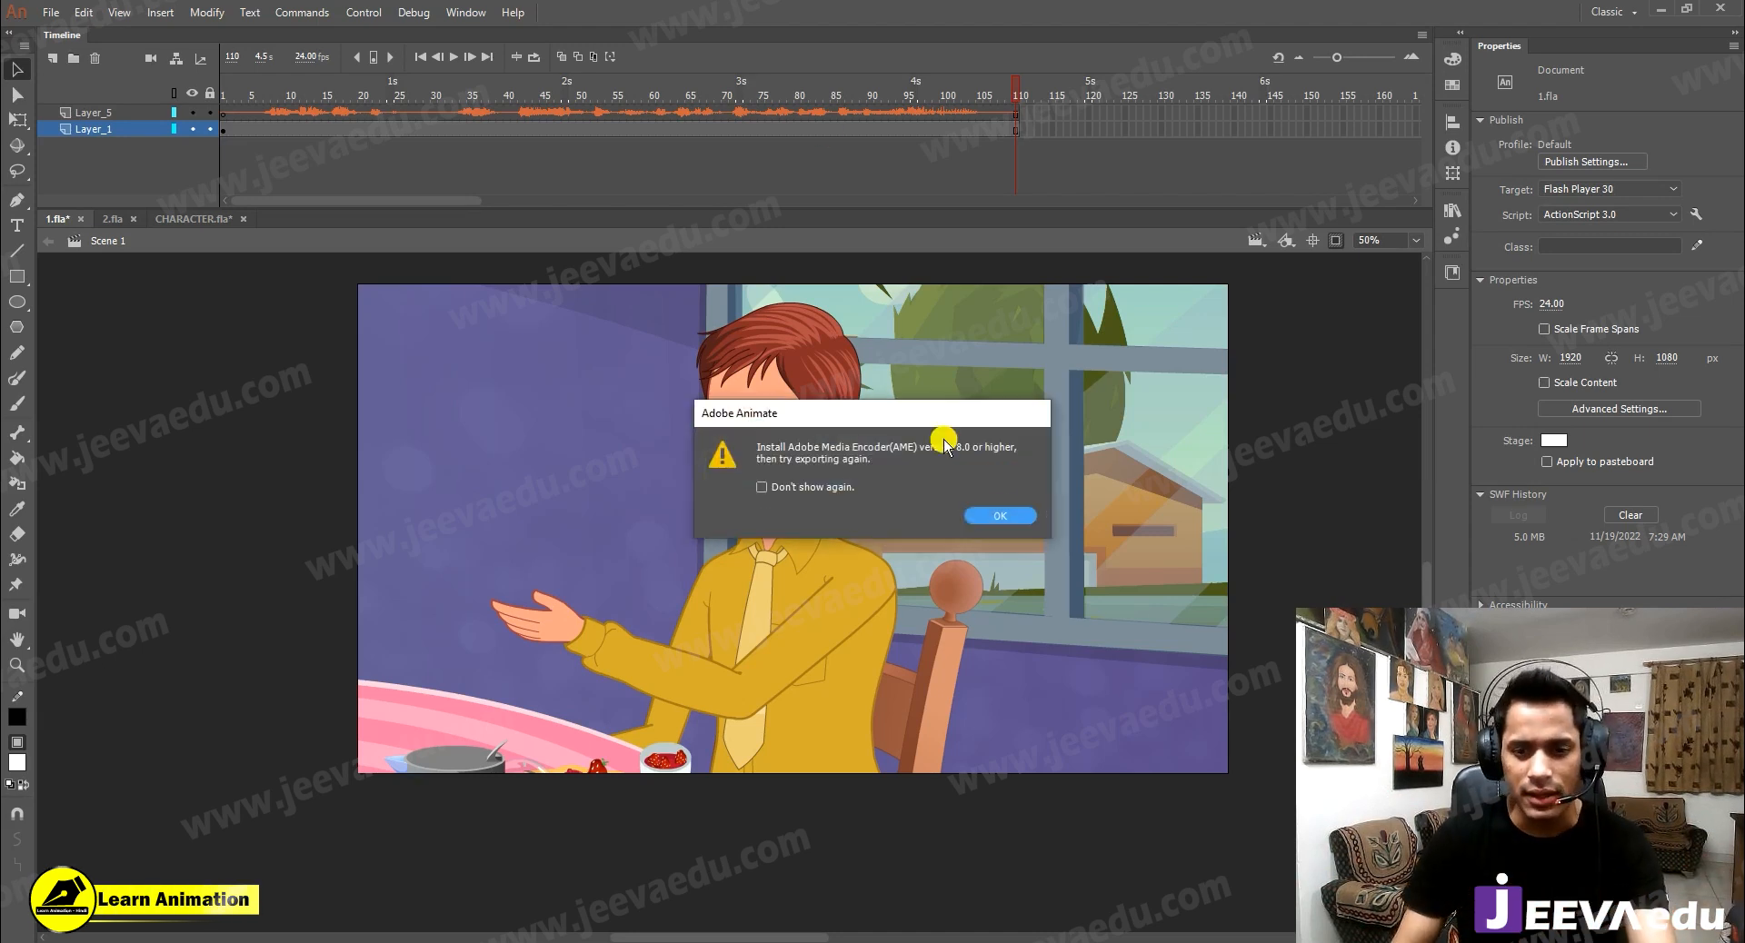
Dismiss the export warning and play the restaurant scene's audio in 2.fla
{"action": "left_click", "coordinate": [1000, 515]}
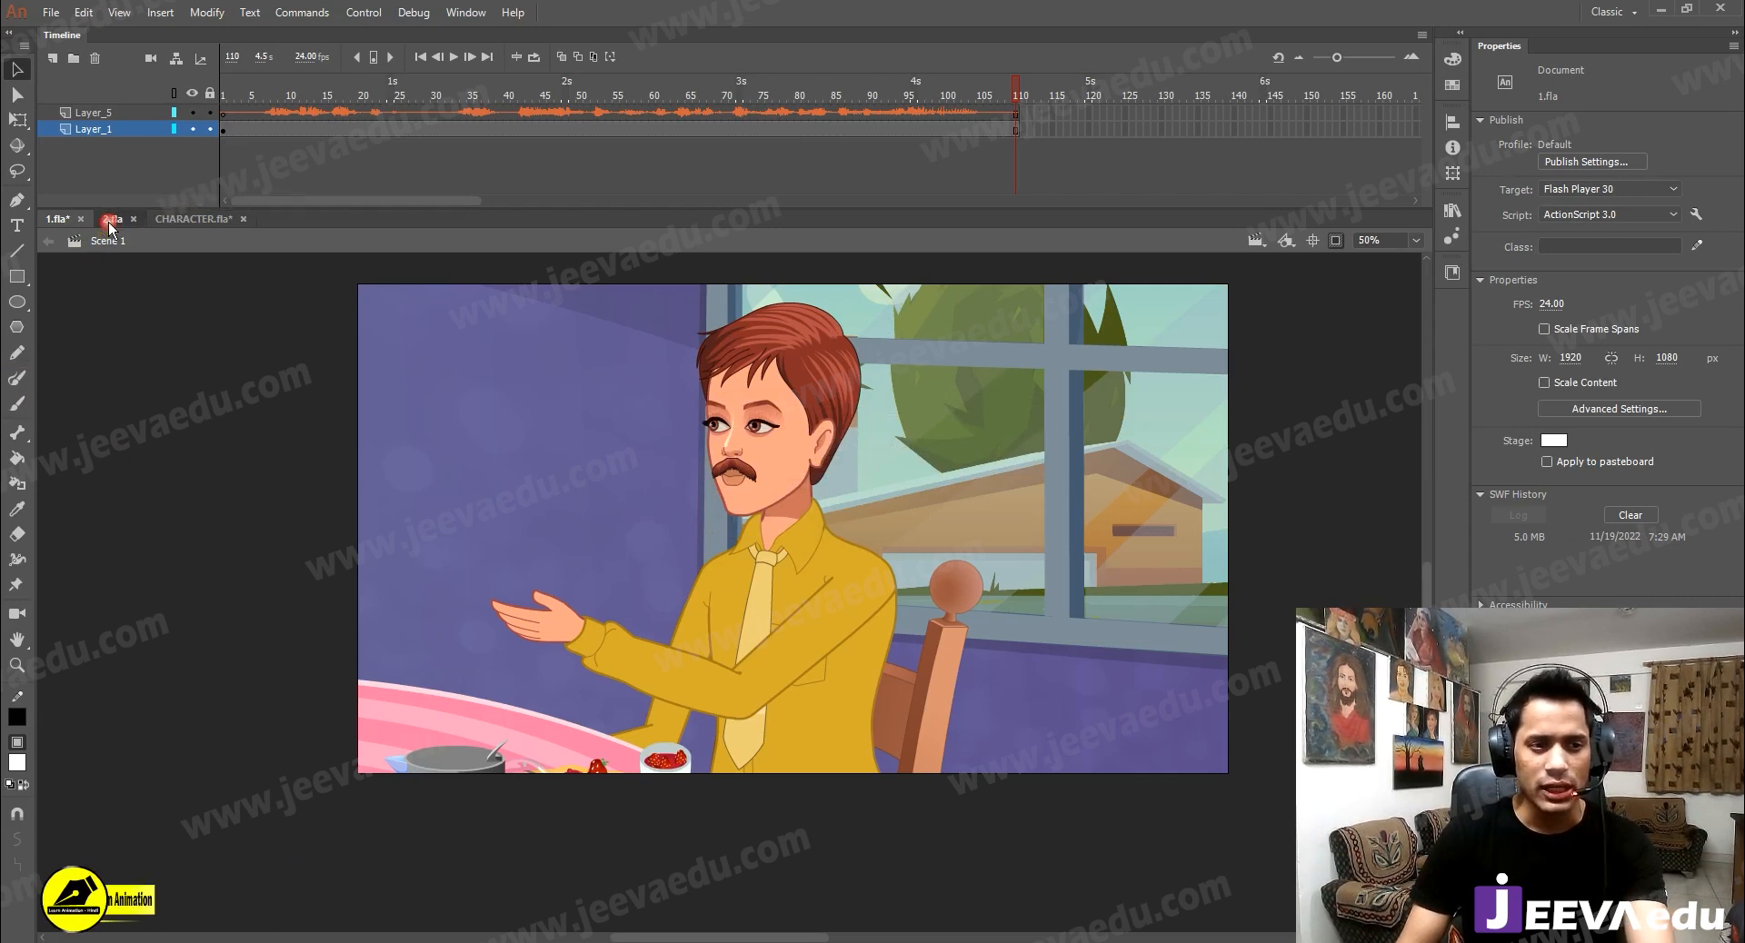
{"action": "left_click", "coordinate": [107, 222]}
{"action": "key", "text": "Return"}
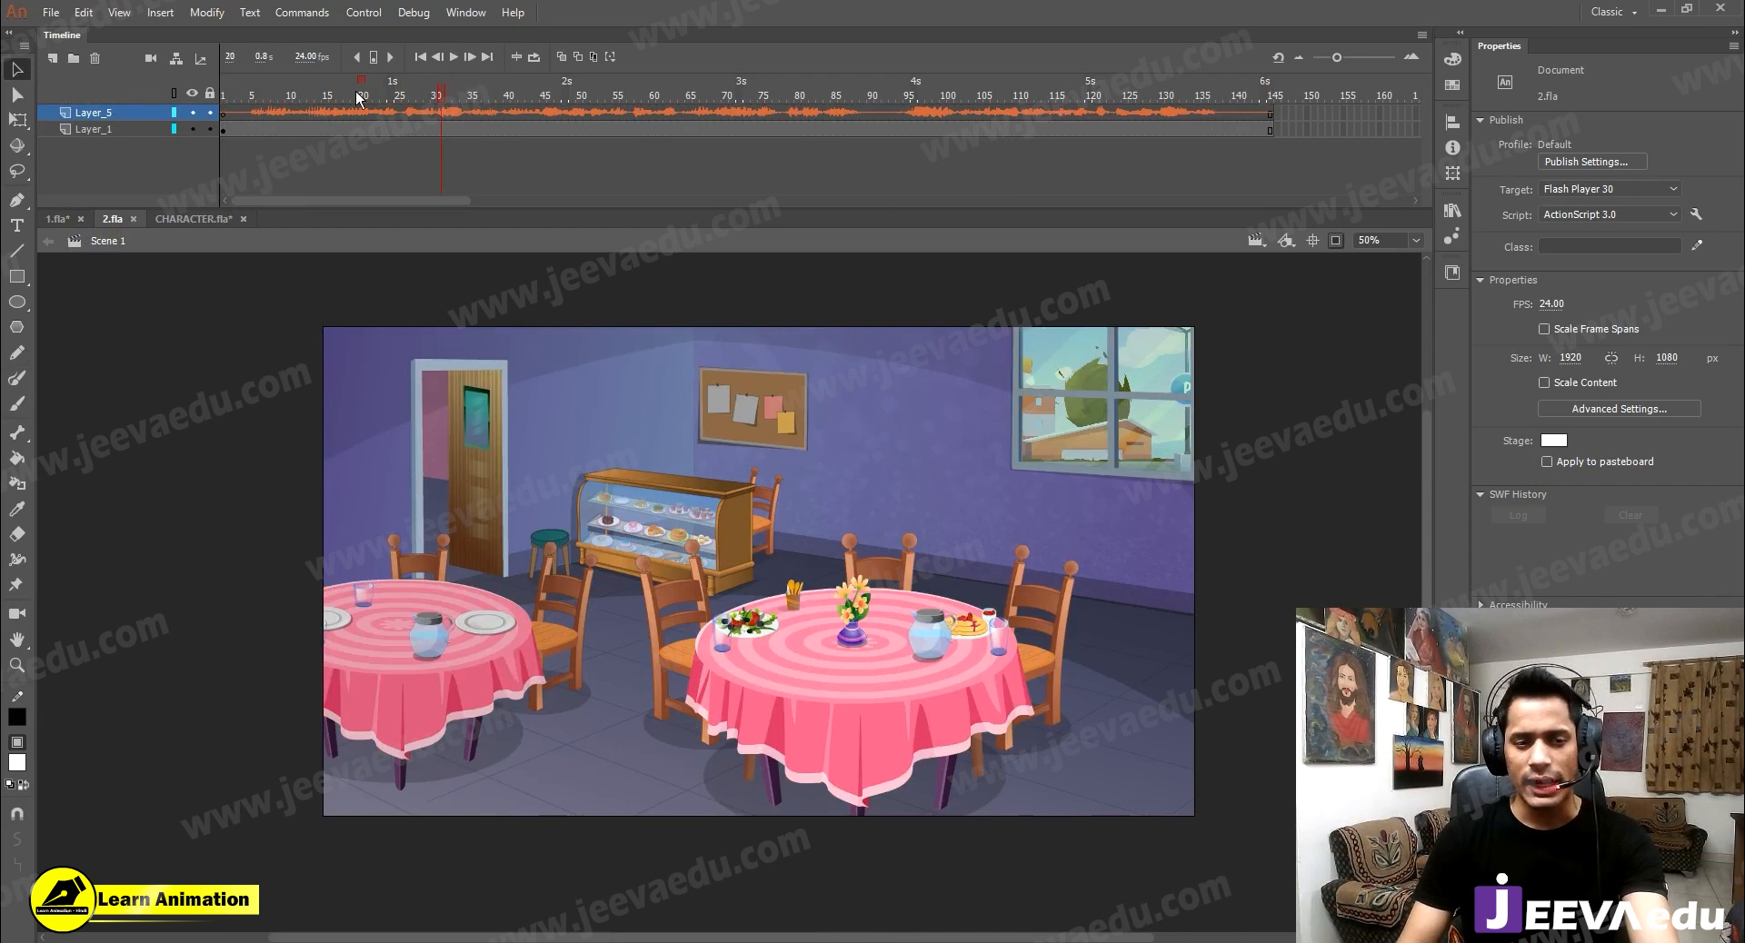
Move the Layer_5 audio layer from Scene 1 into the background symbol's timeline
{"action": "right_click", "coordinate": [111, 114]}
{"action": "left_click", "coordinate": [160, 276]}
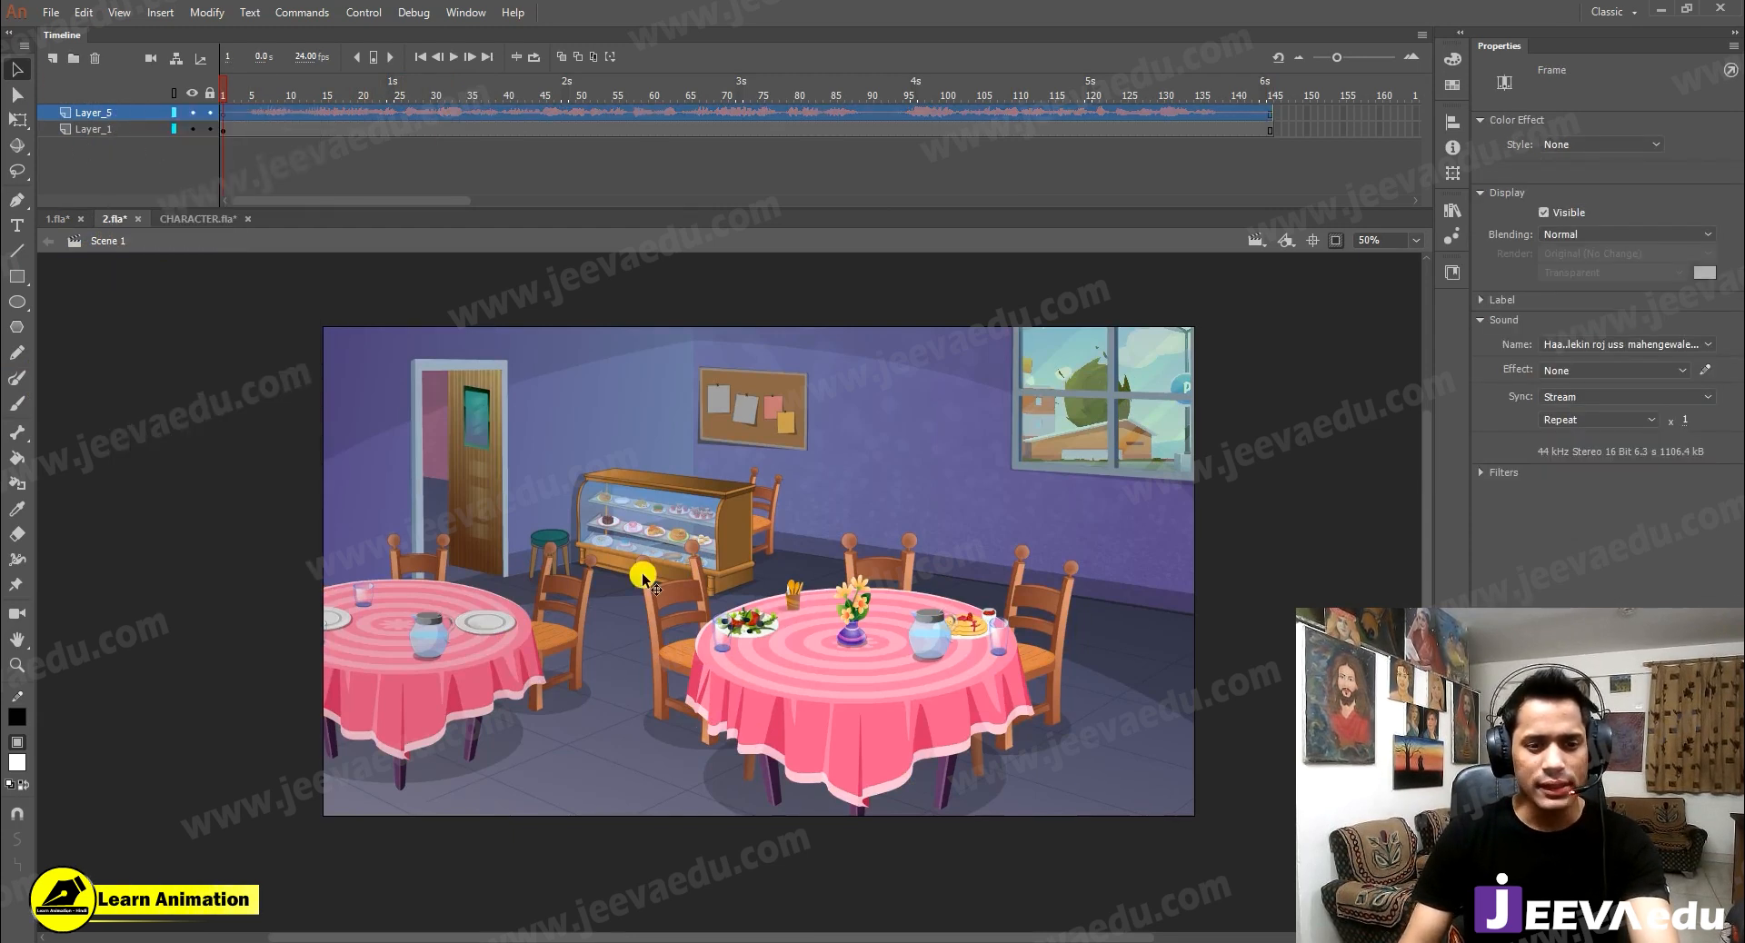
{"action": "key", "text": "Delete"}
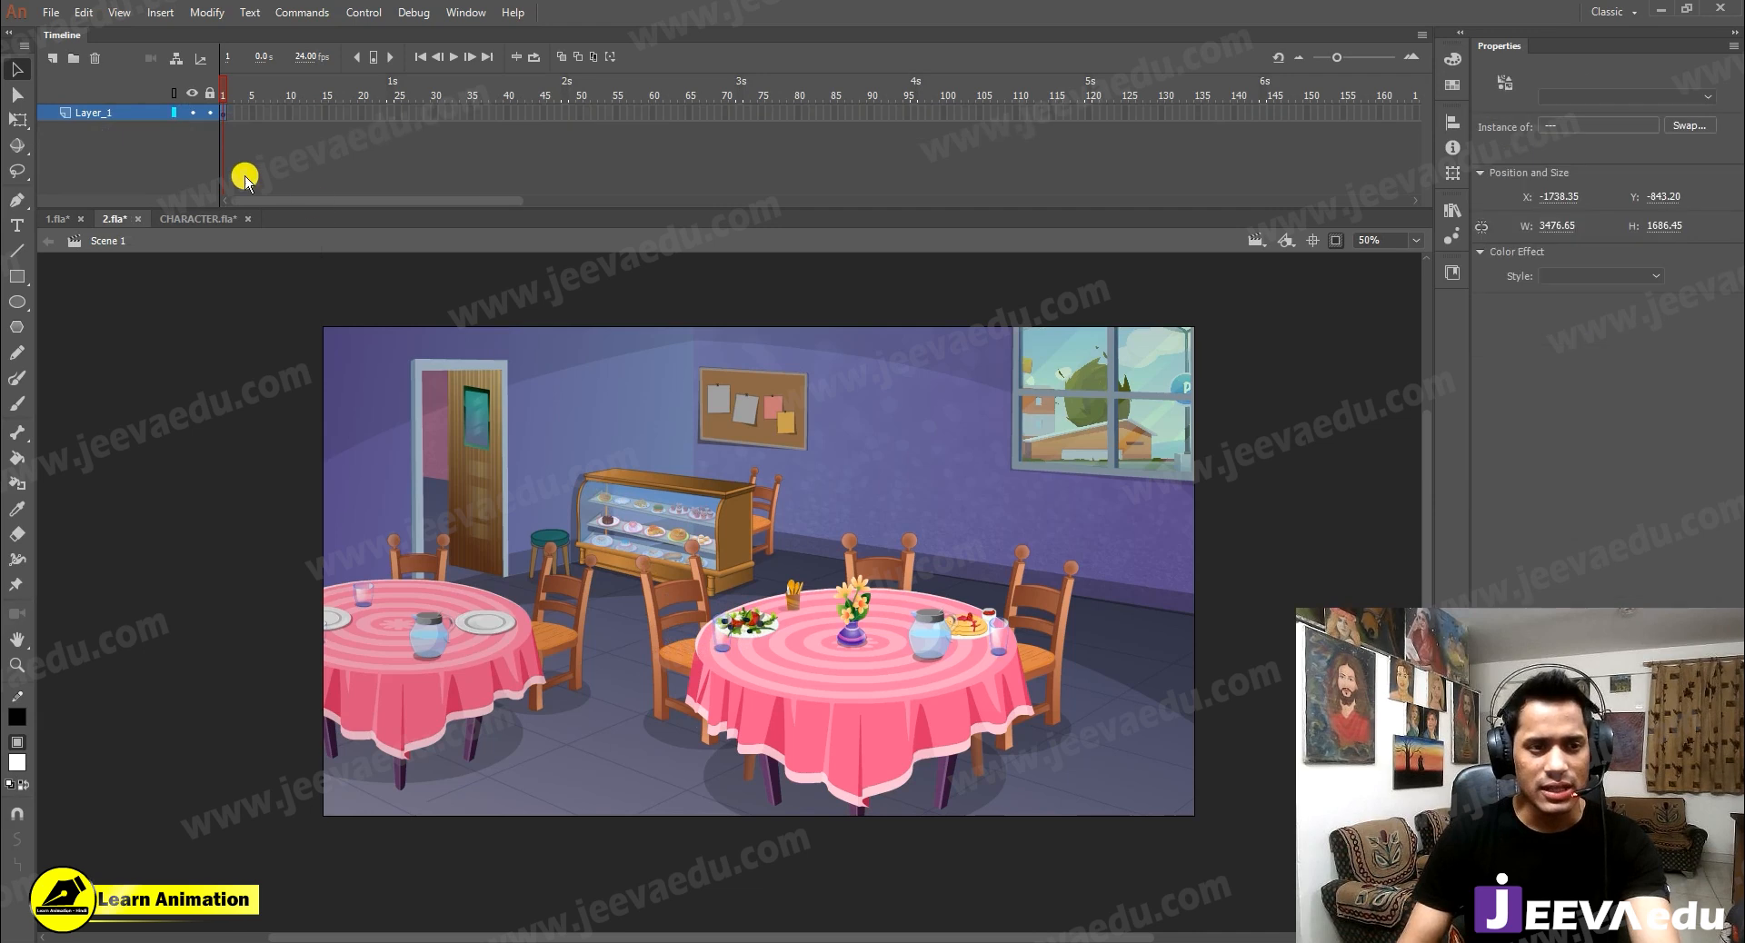
{"action": "key", "text": "ctrl+e"}
{"action": "right_click", "coordinate": [118, 110]}
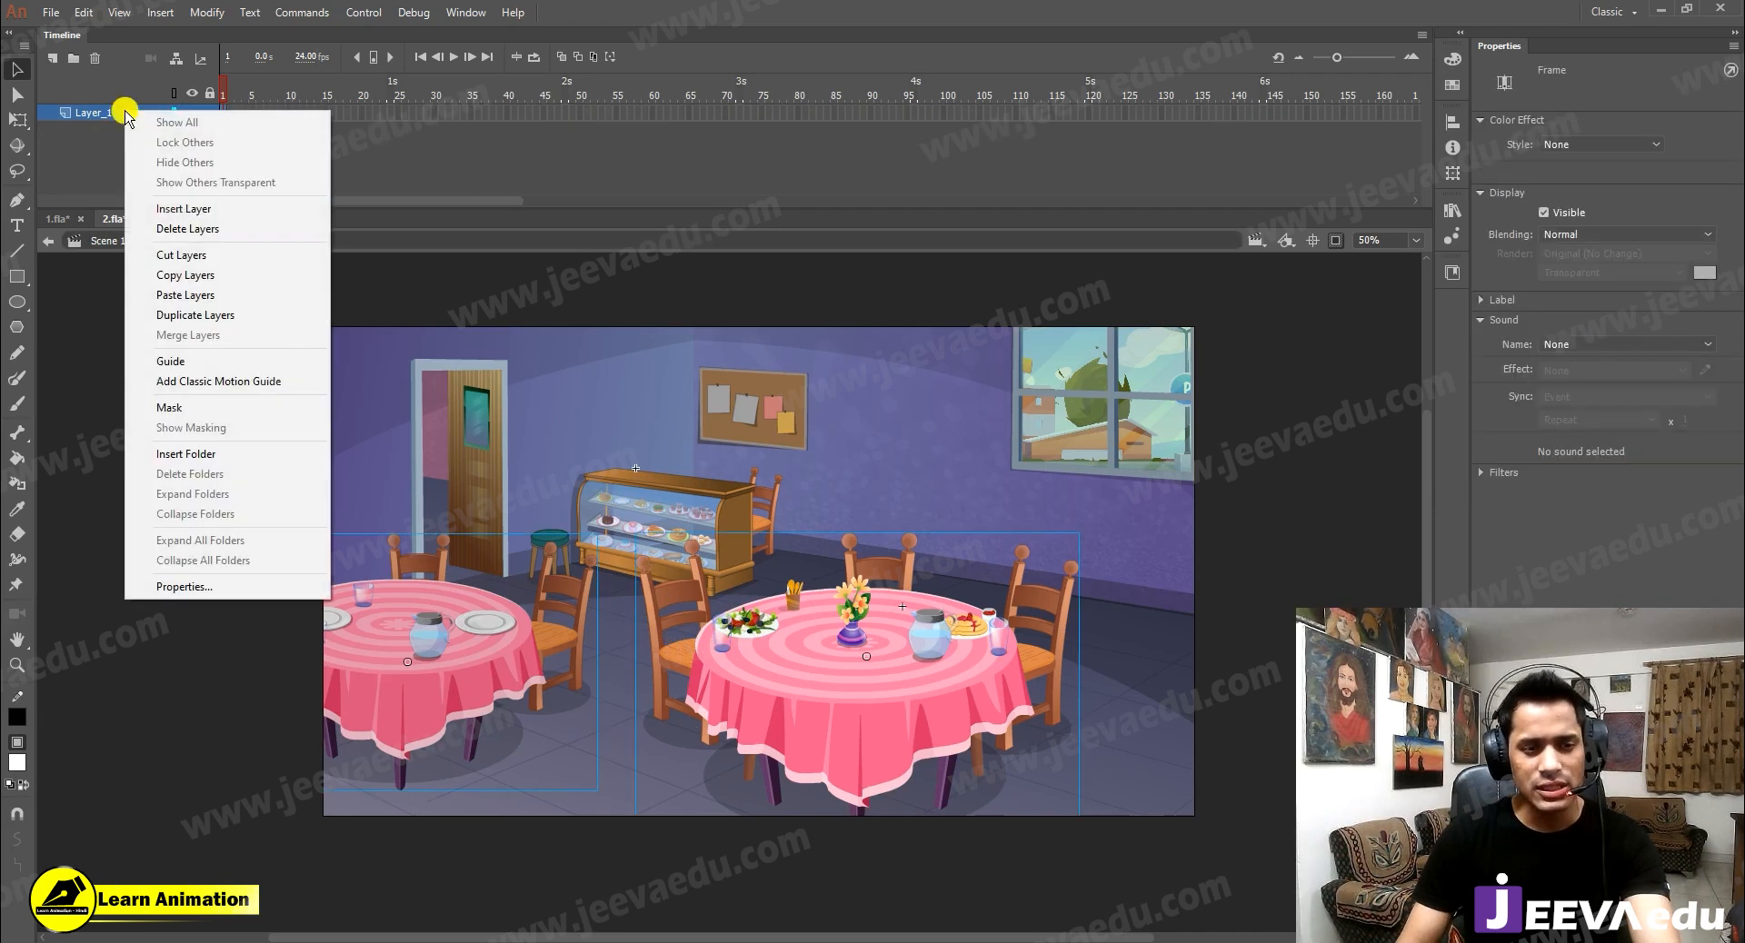
{"action": "left_click", "coordinate": [174, 293]}
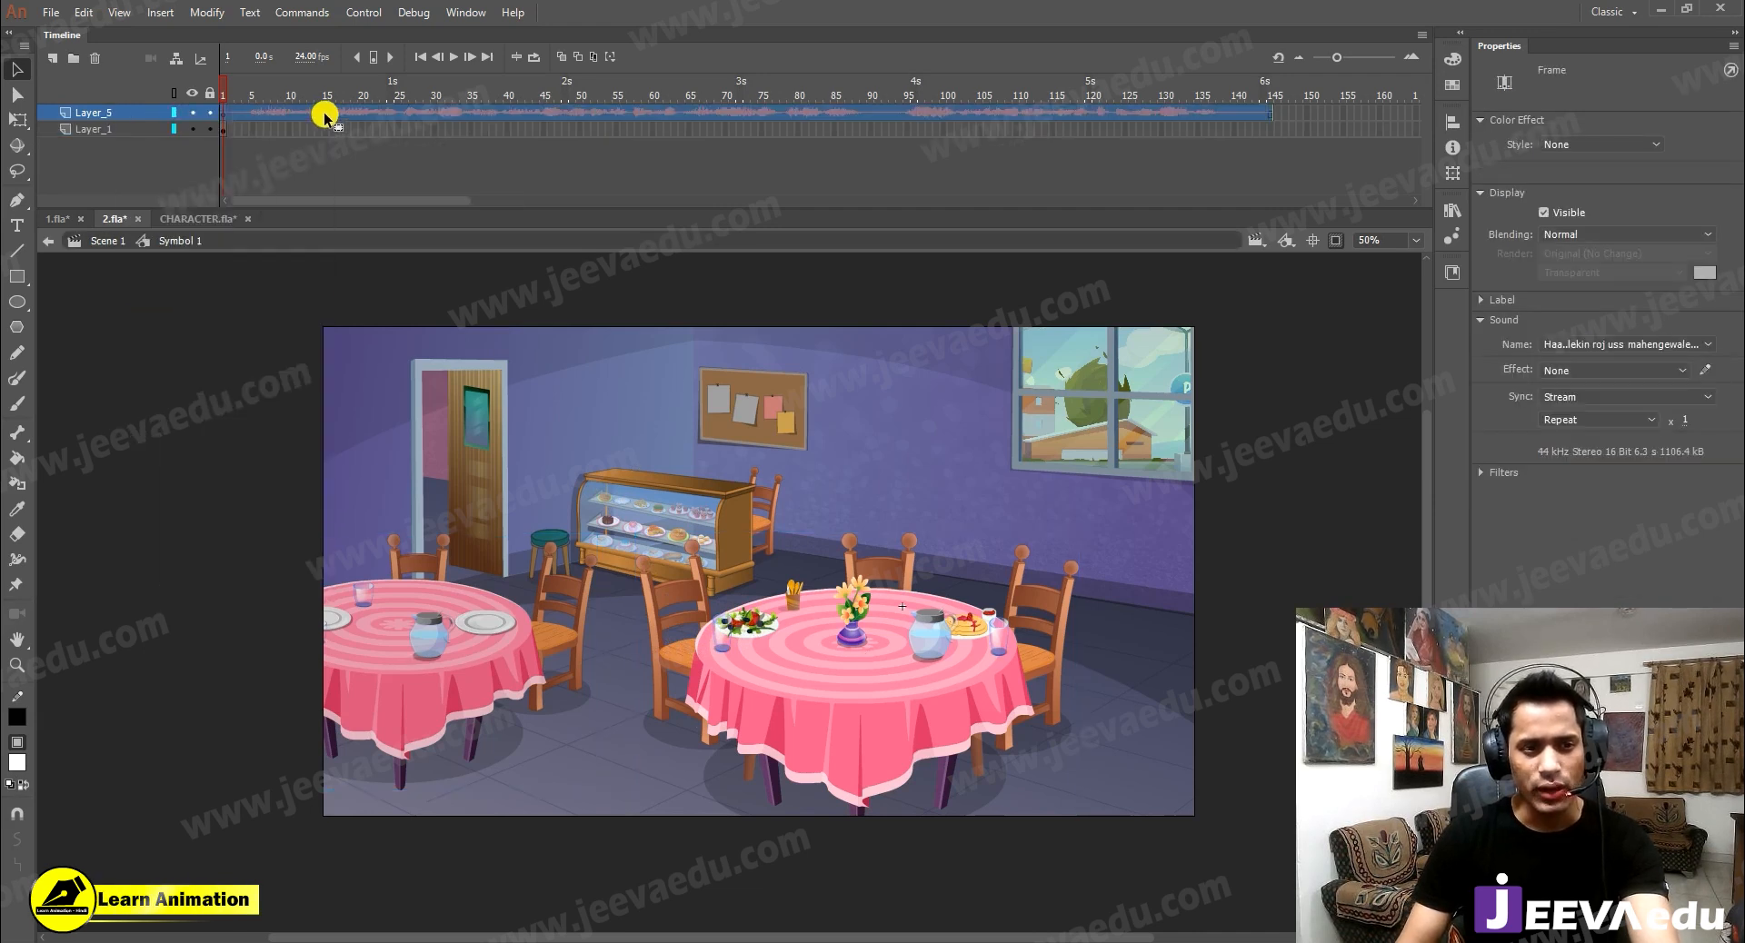
Extend Layer_1 inside the symbol to frame 145 and return to the first frame
{"action": "left_click", "coordinate": [1271, 131]}
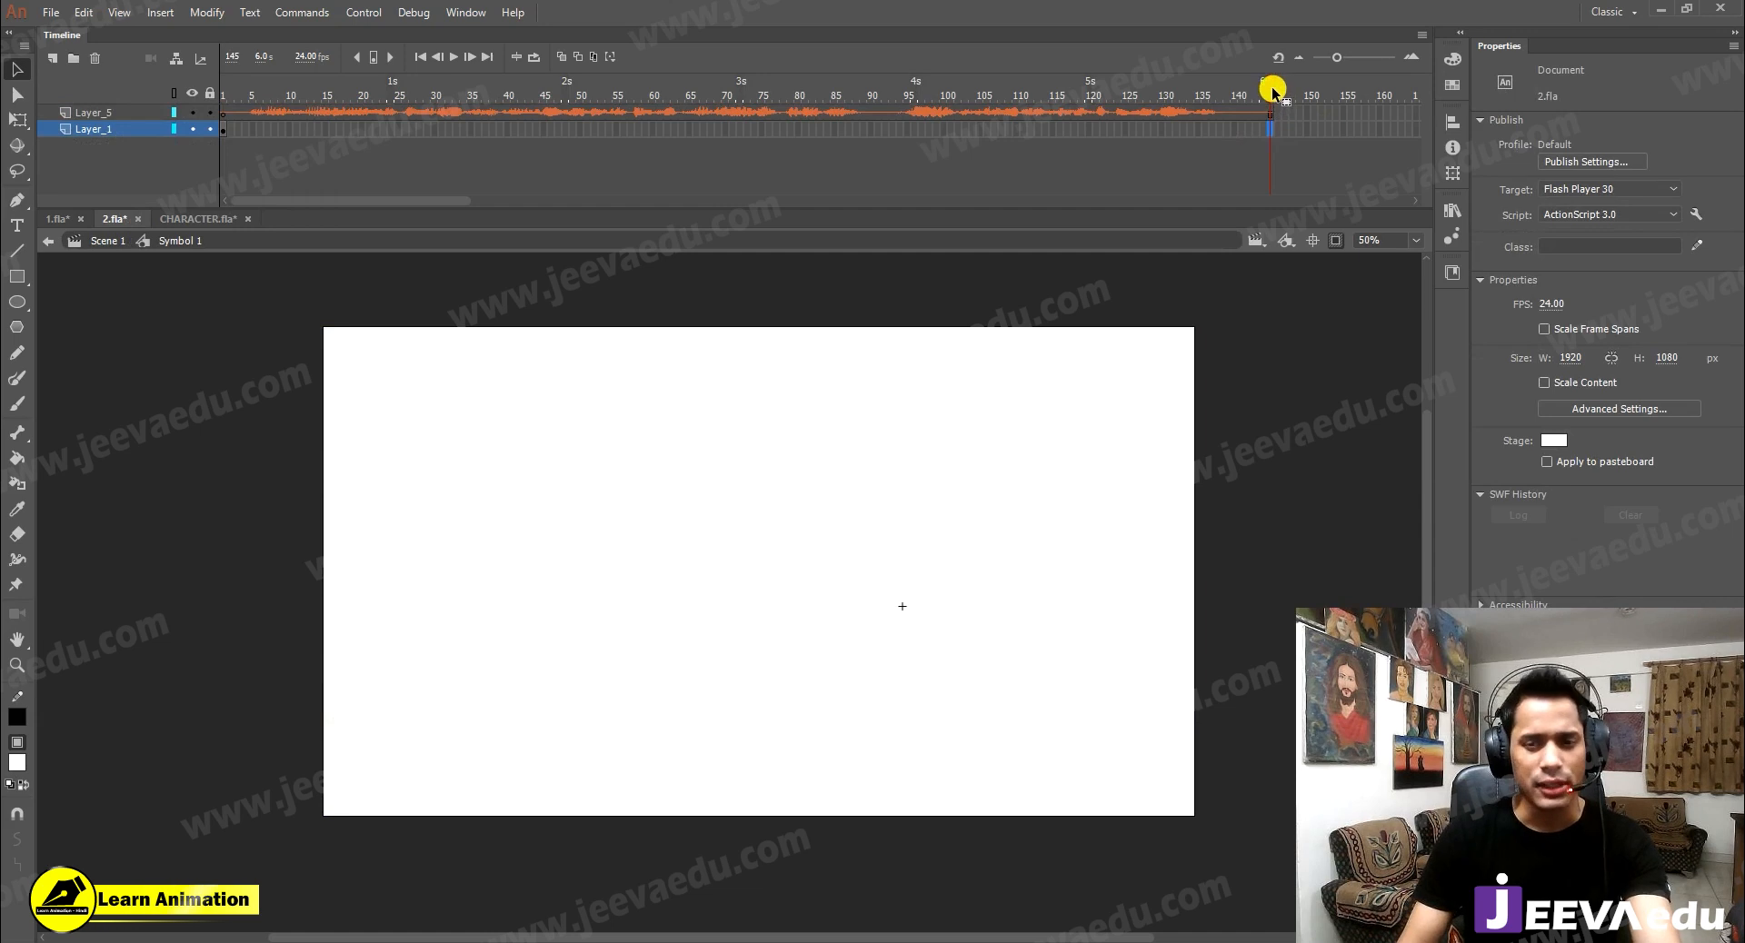
{"action": "key", "text": "F5"}
{"action": "key", "text": "shift+comma"}
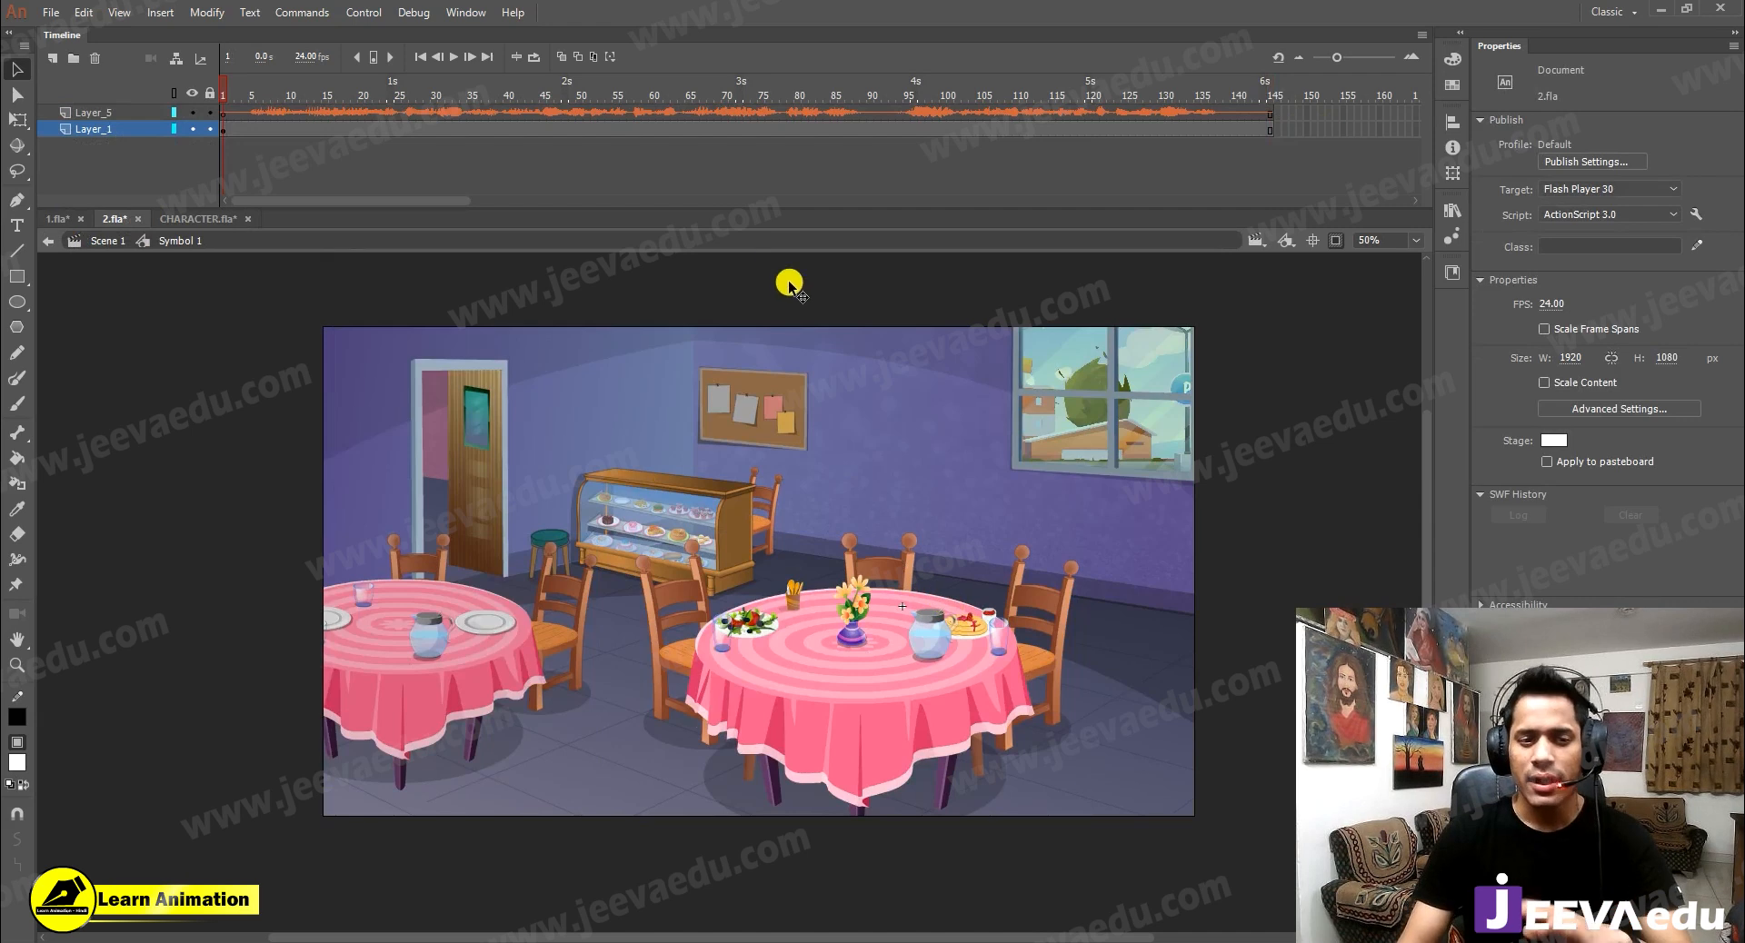
Move both dining tables from Layer_1 to a new layer in the same place, with Layer_1 hidden
{"action": "left_click", "coordinate": [806, 686]}
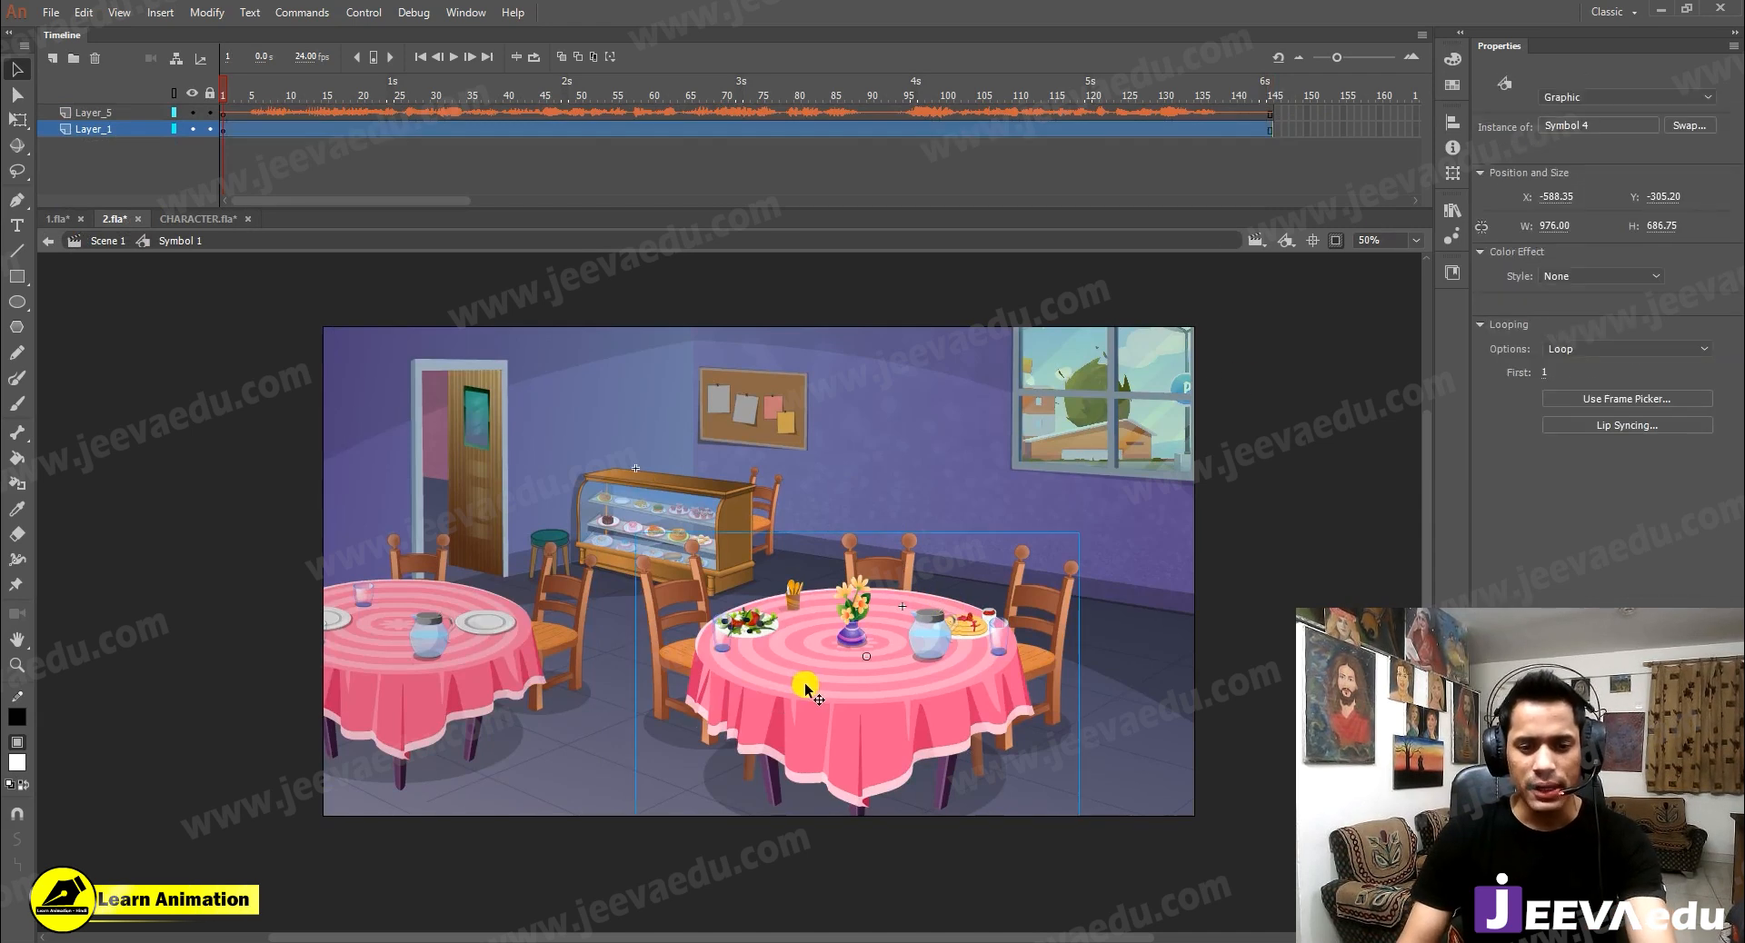
{"action": "left_click", "coordinate": [461, 662], "text": "shift"}
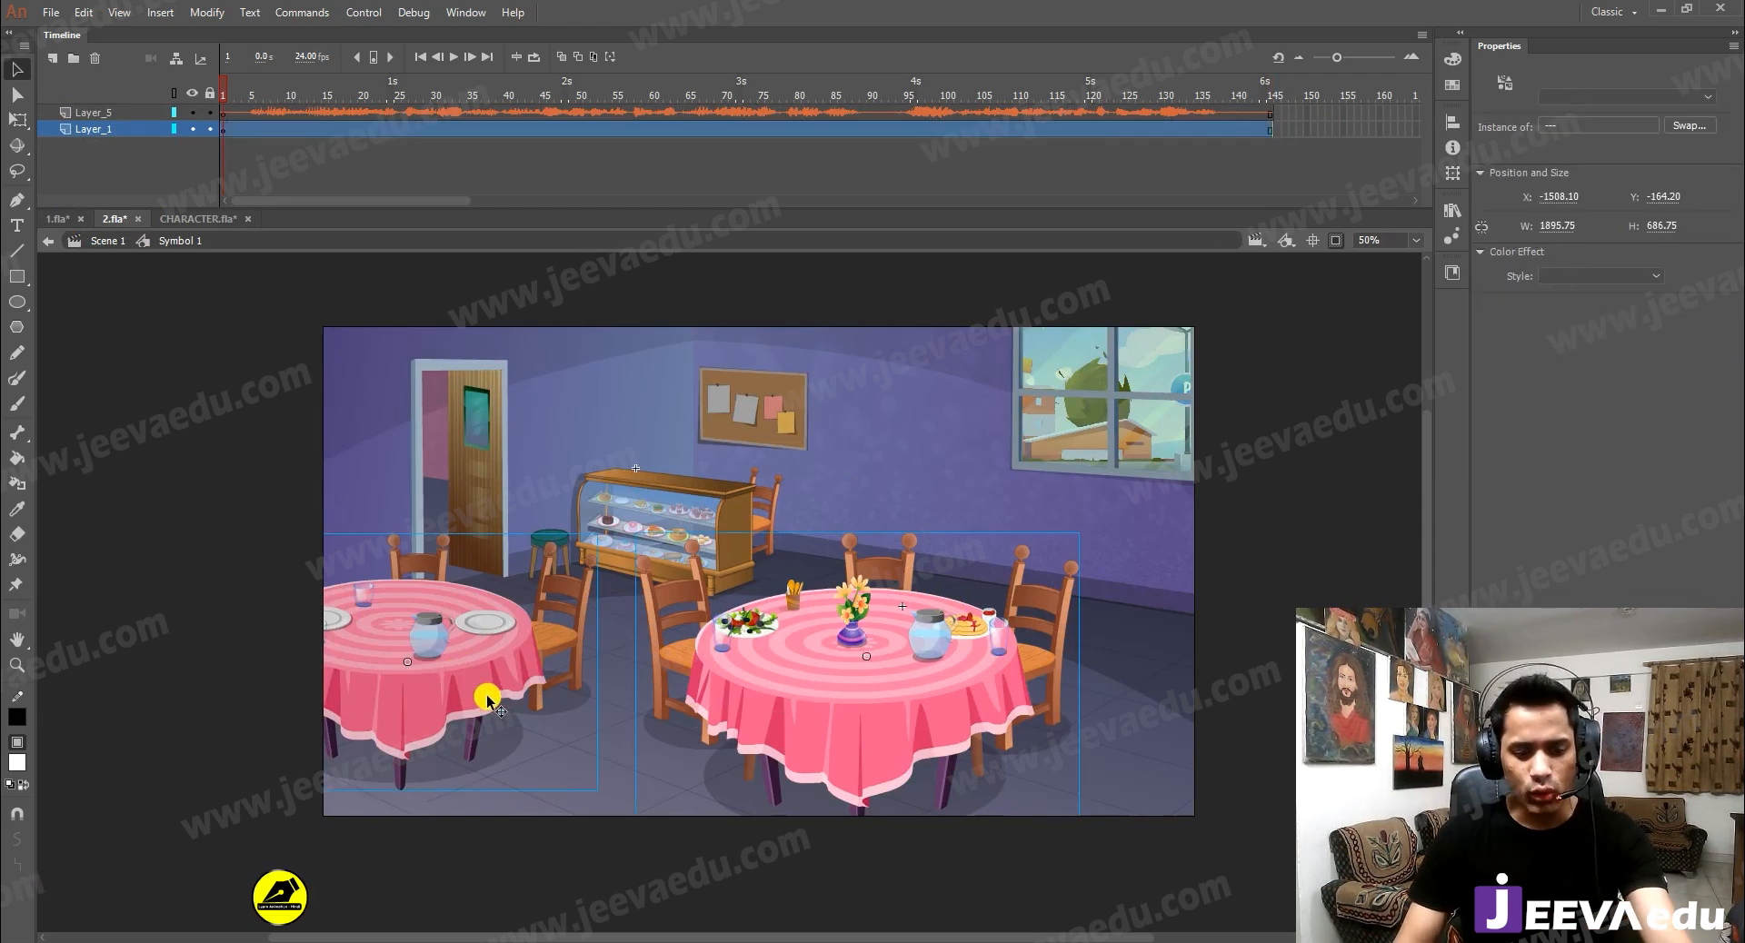
{"action": "key", "text": "ctrl+x"}
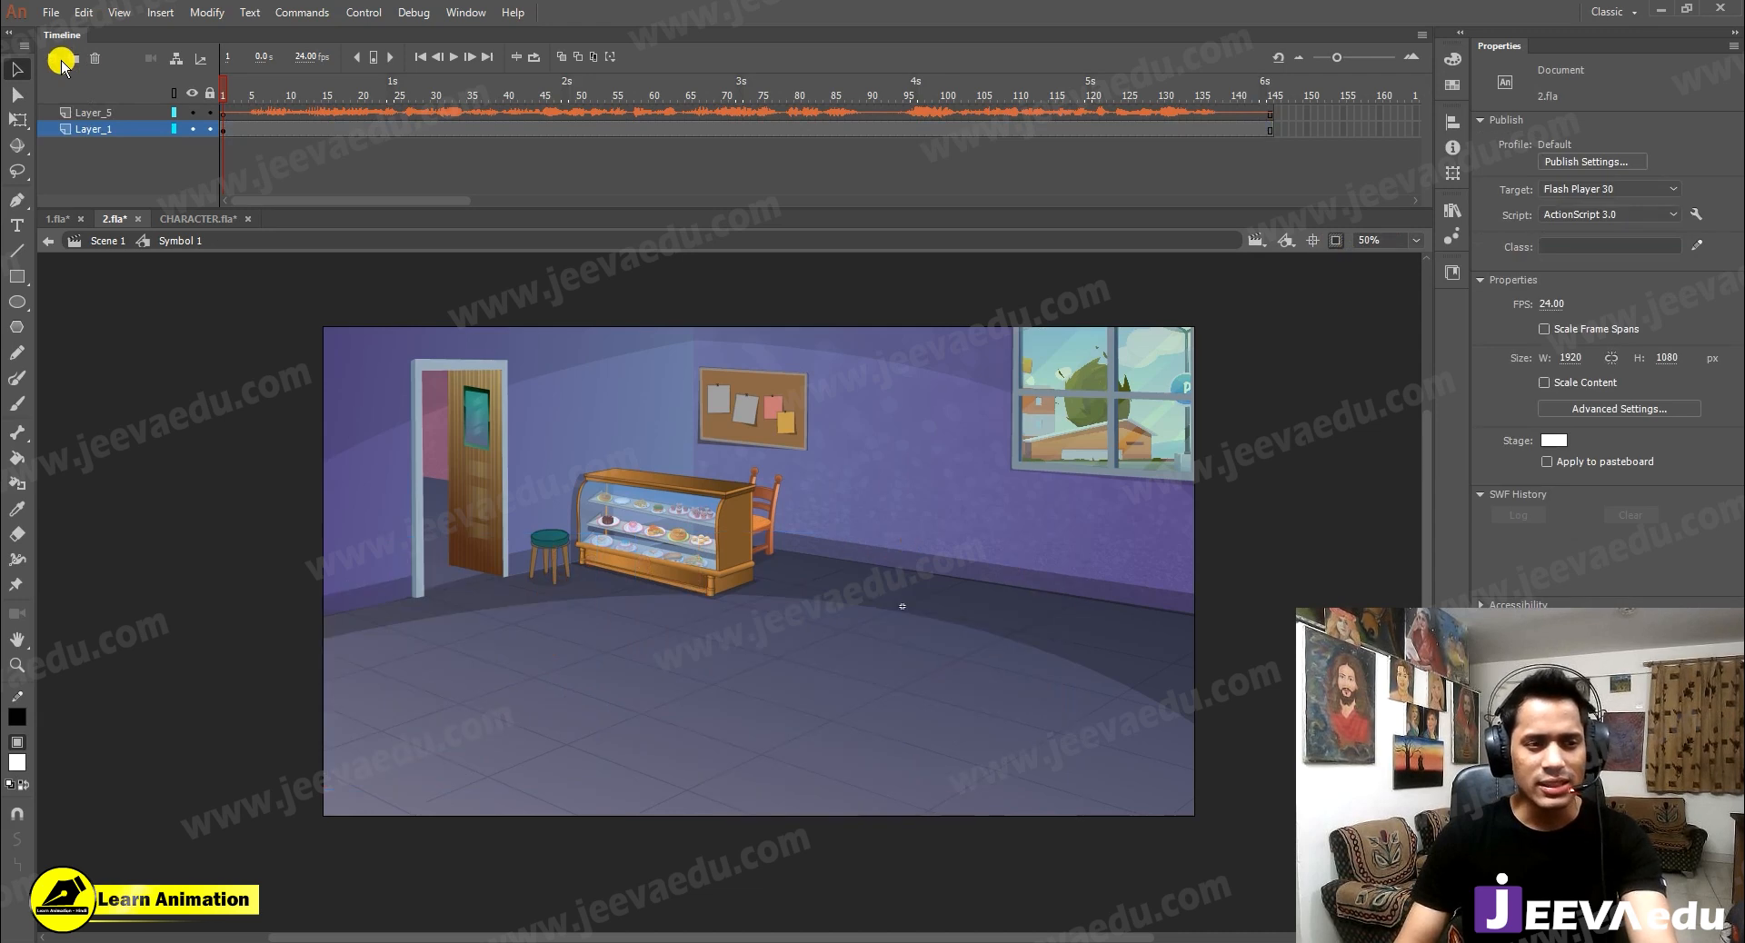
{"action": "left_click", "coordinate": [54, 59]}
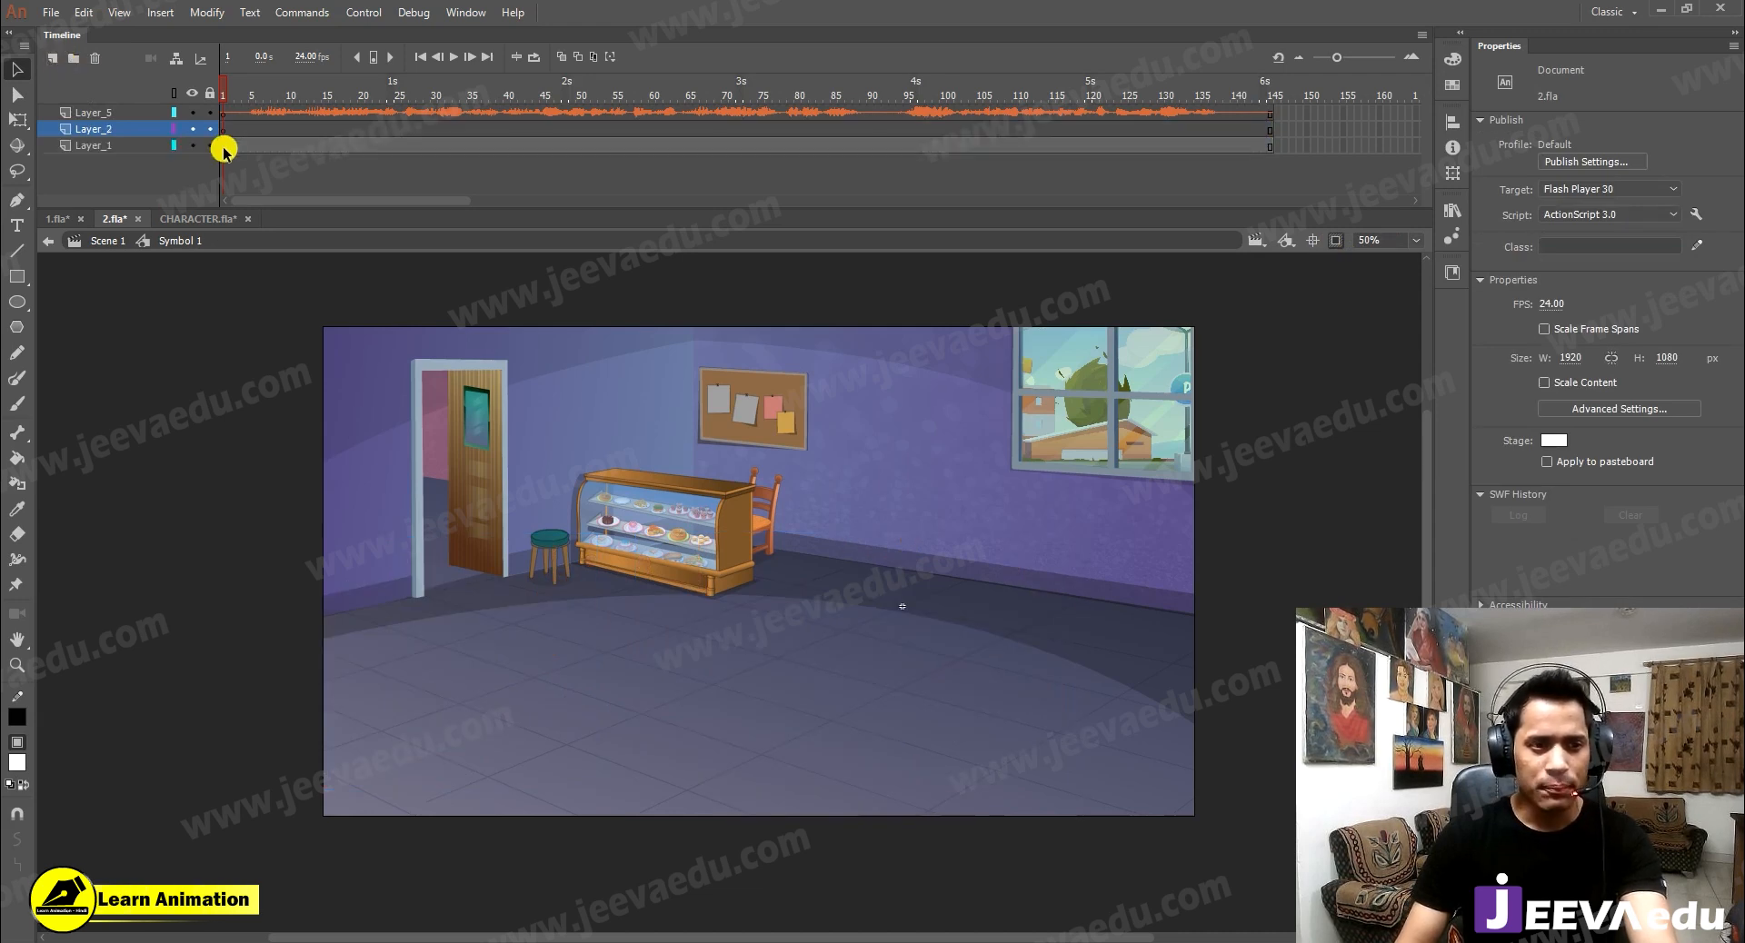
{"action": "left_click", "coordinate": [188, 145]}
{"action": "right_click", "coordinate": [202, 309]}
{"action": "left_click", "coordinate": [233, 376]}
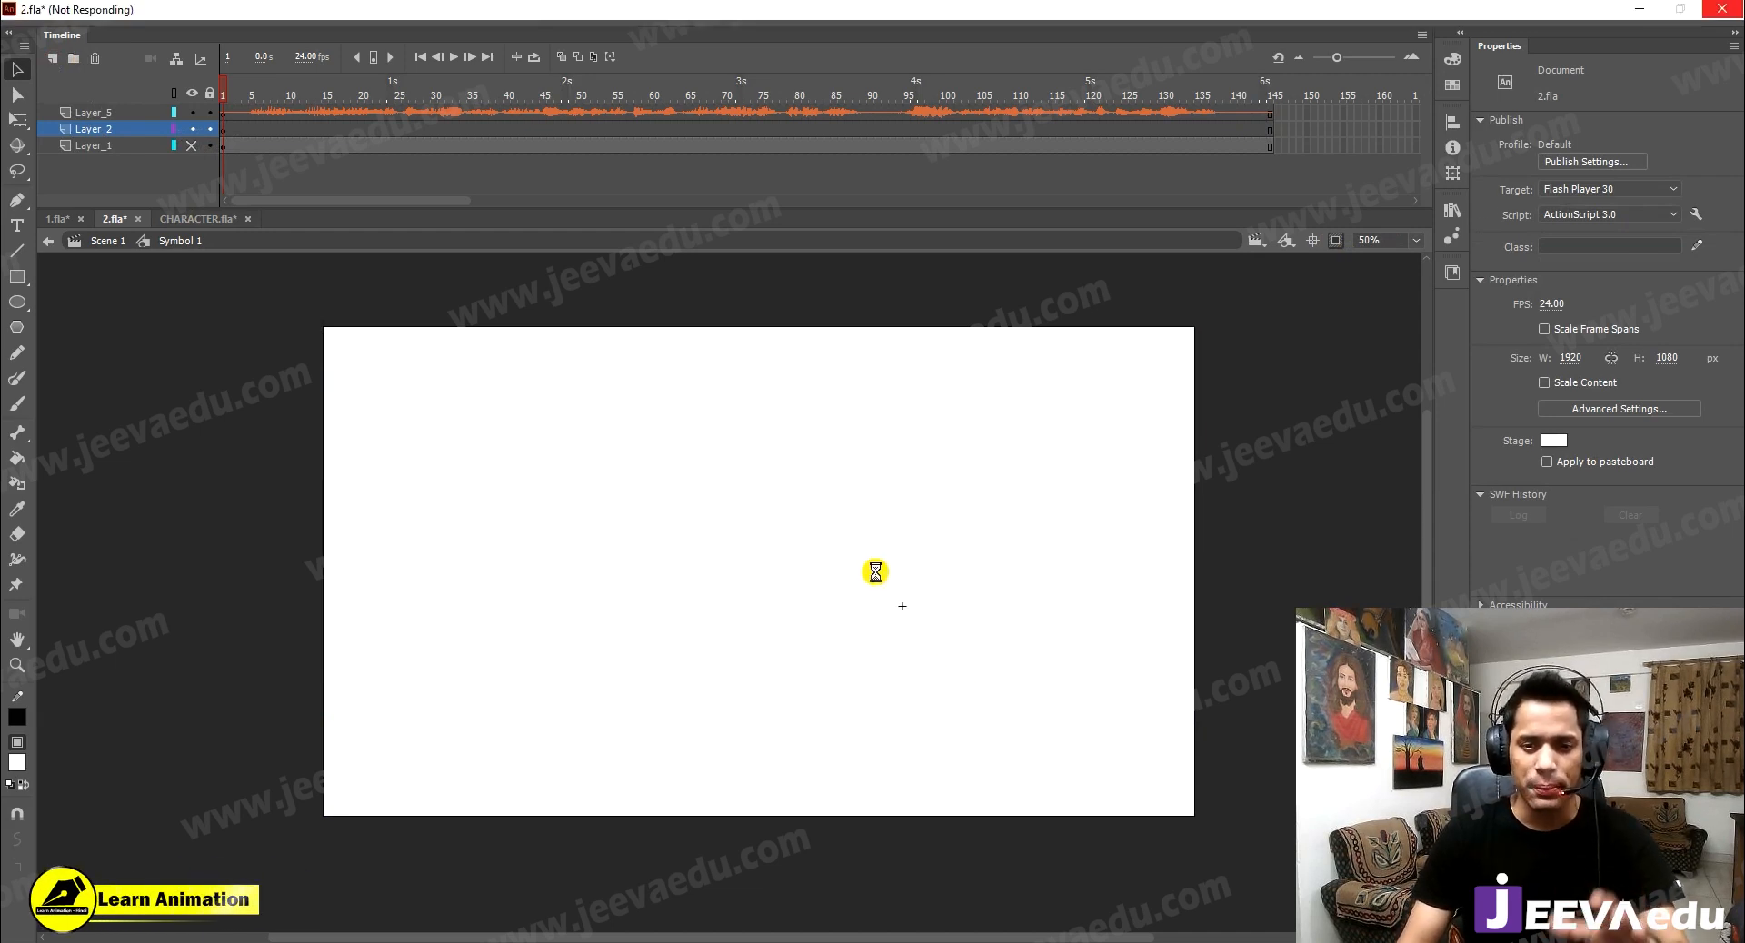
Move the table with the empty plates to its own new layer in place, and show Layer_1 again
{"action": "left_click", "coordinate": [471, 450]}
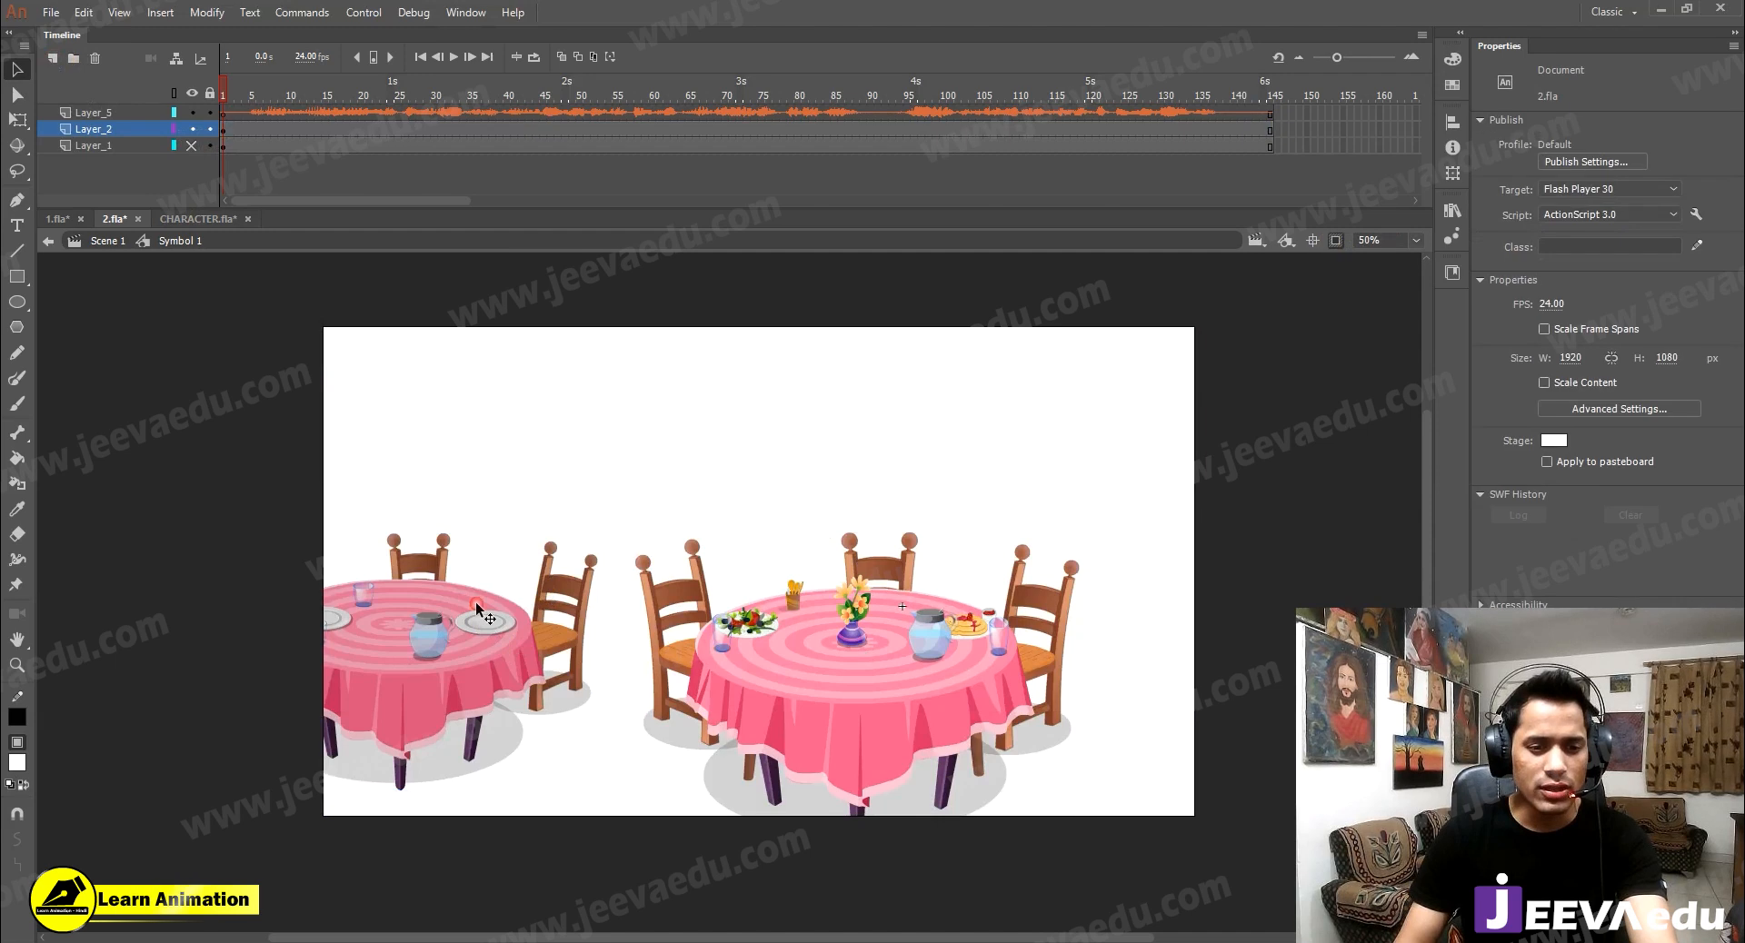
{"action": "left_click", "coordinate": [475, 691]}
{"action": "key", "text": "Delete"}
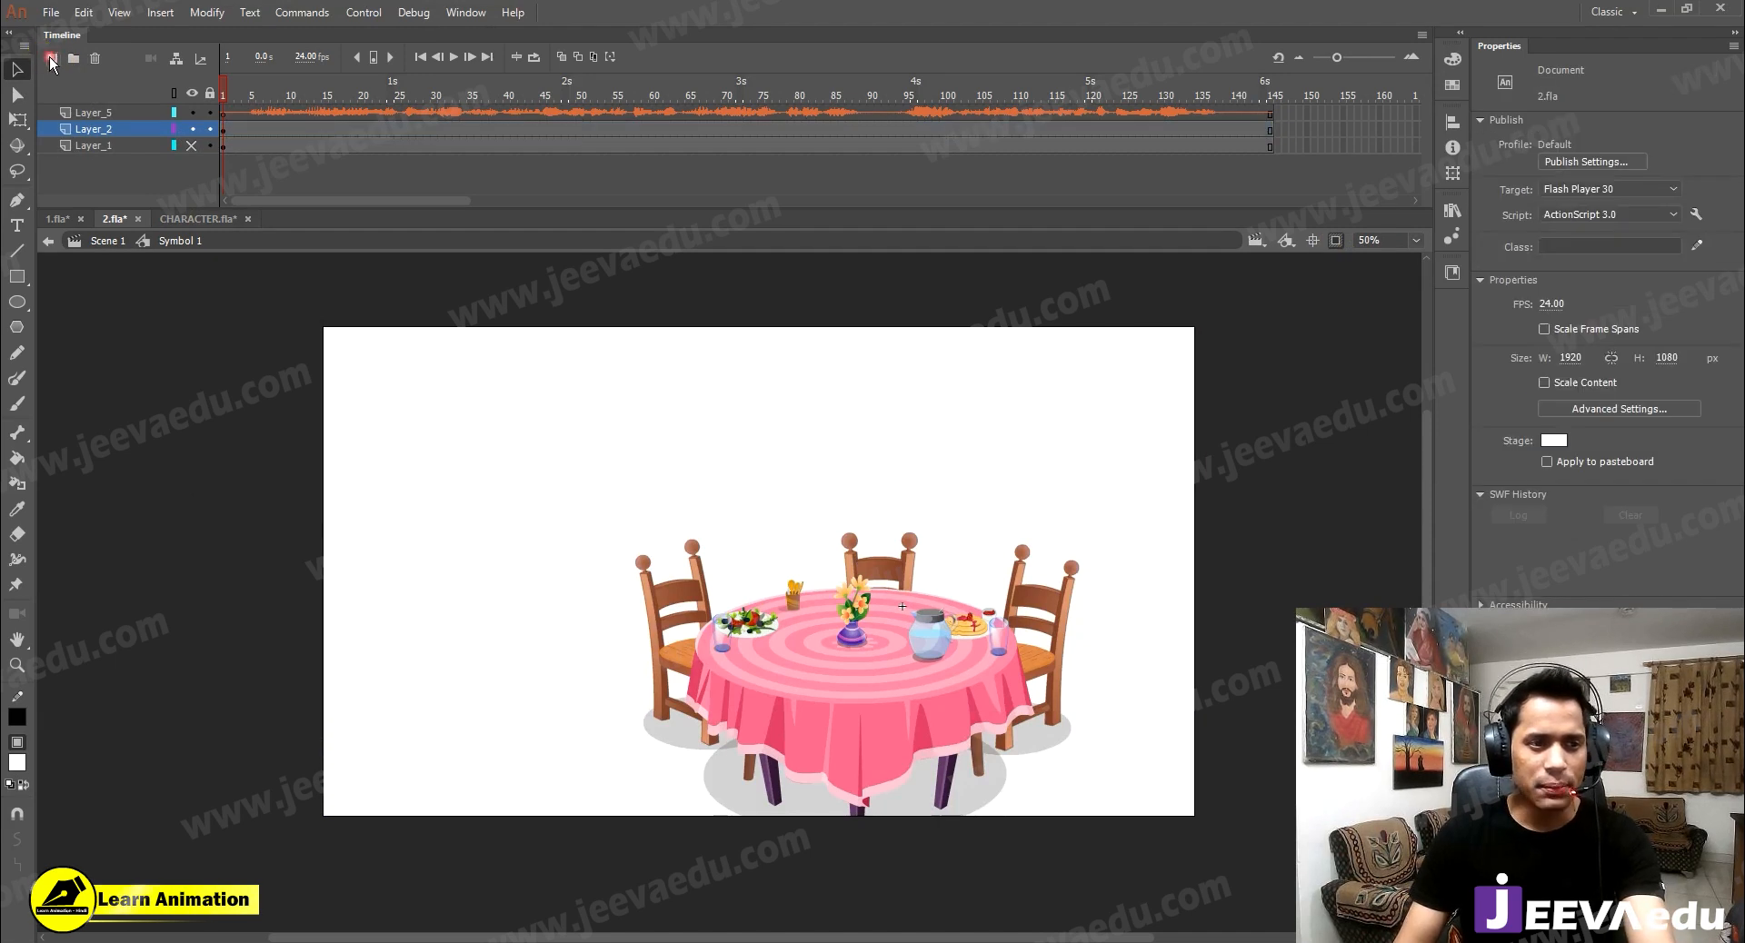
{"action": "left_click", "coordinate": [51, 59]}
{"action": "right_click", "coordinate": [186, 477]}
{"action": "left_click", "coordinate": [243, 546]}
{"action": "left_click", "coordinate": [191, 165]}
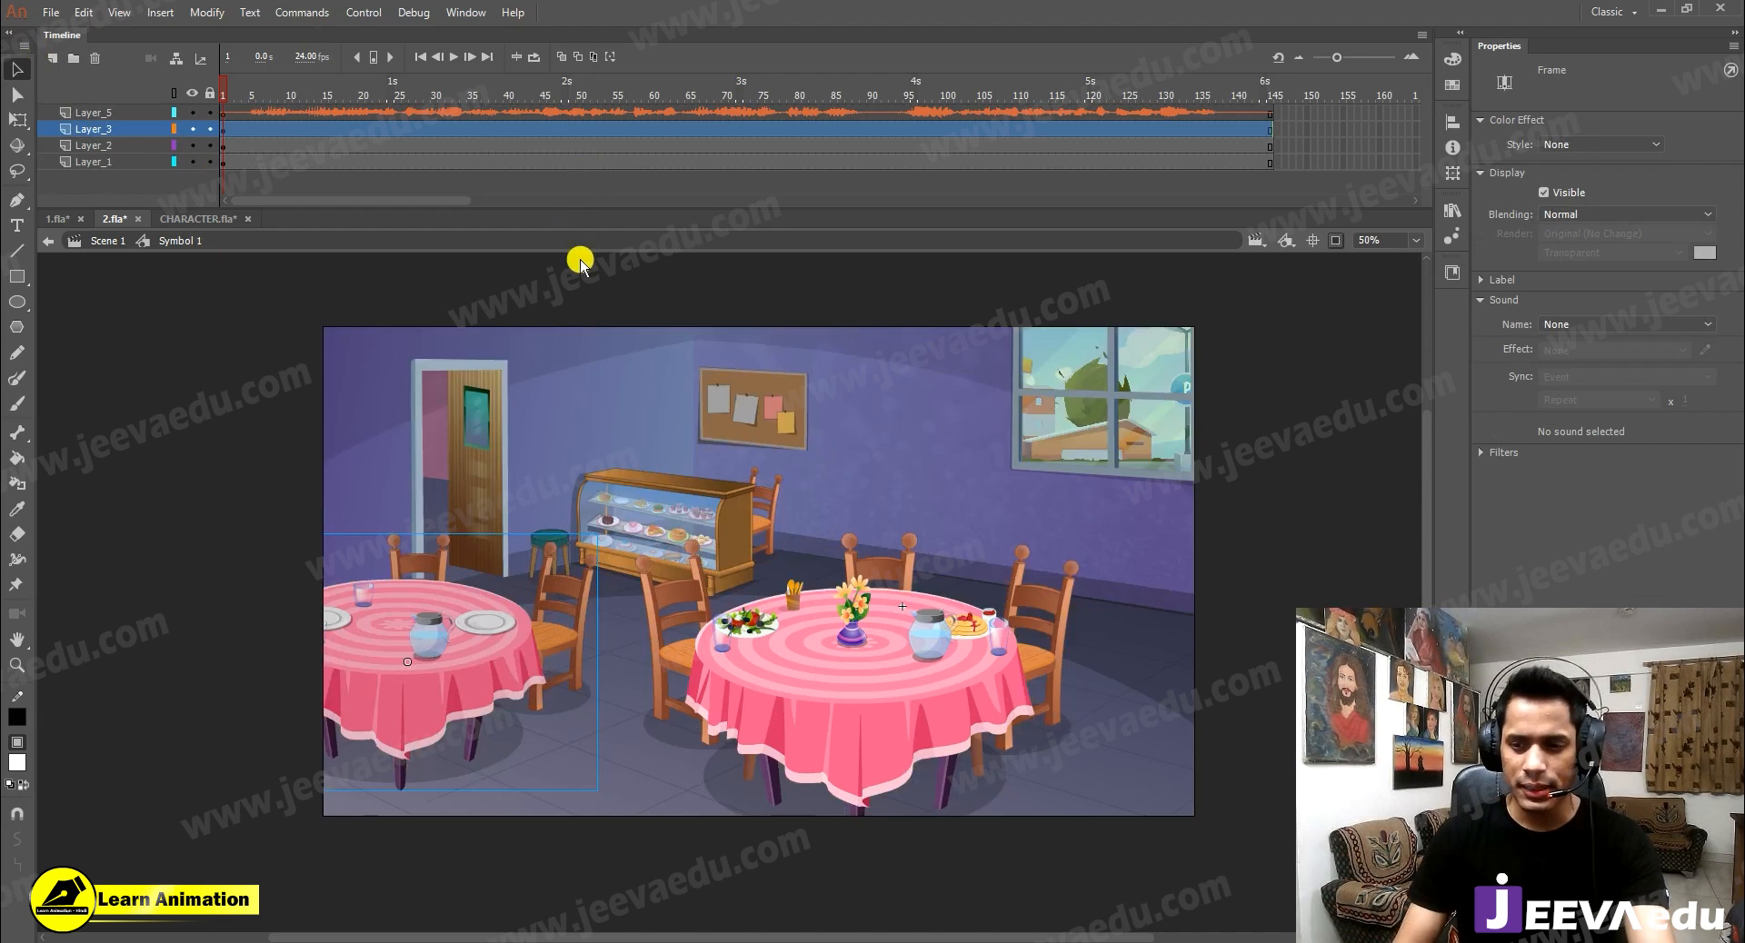
Copy the seated man in the purple shirt from CHARACTER.fla and return to 2.fla
{"action": "left_click", "coordinate": [952, 654]}
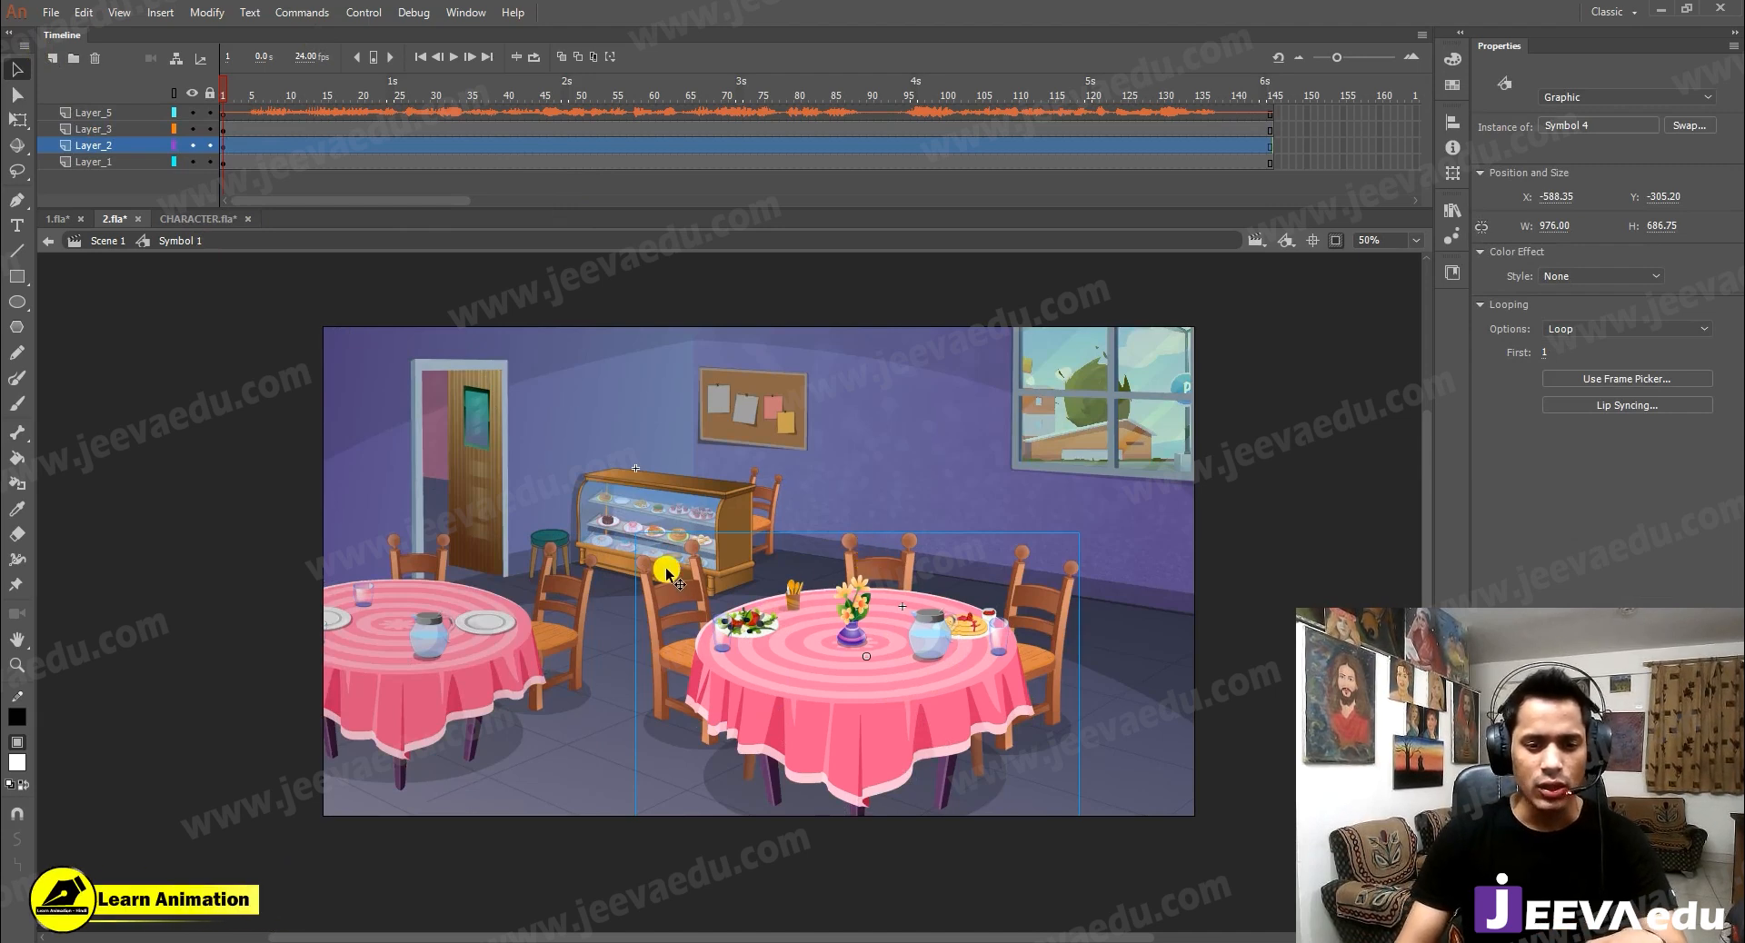
{"action": "left_click", "coordinate": [210, 219]}
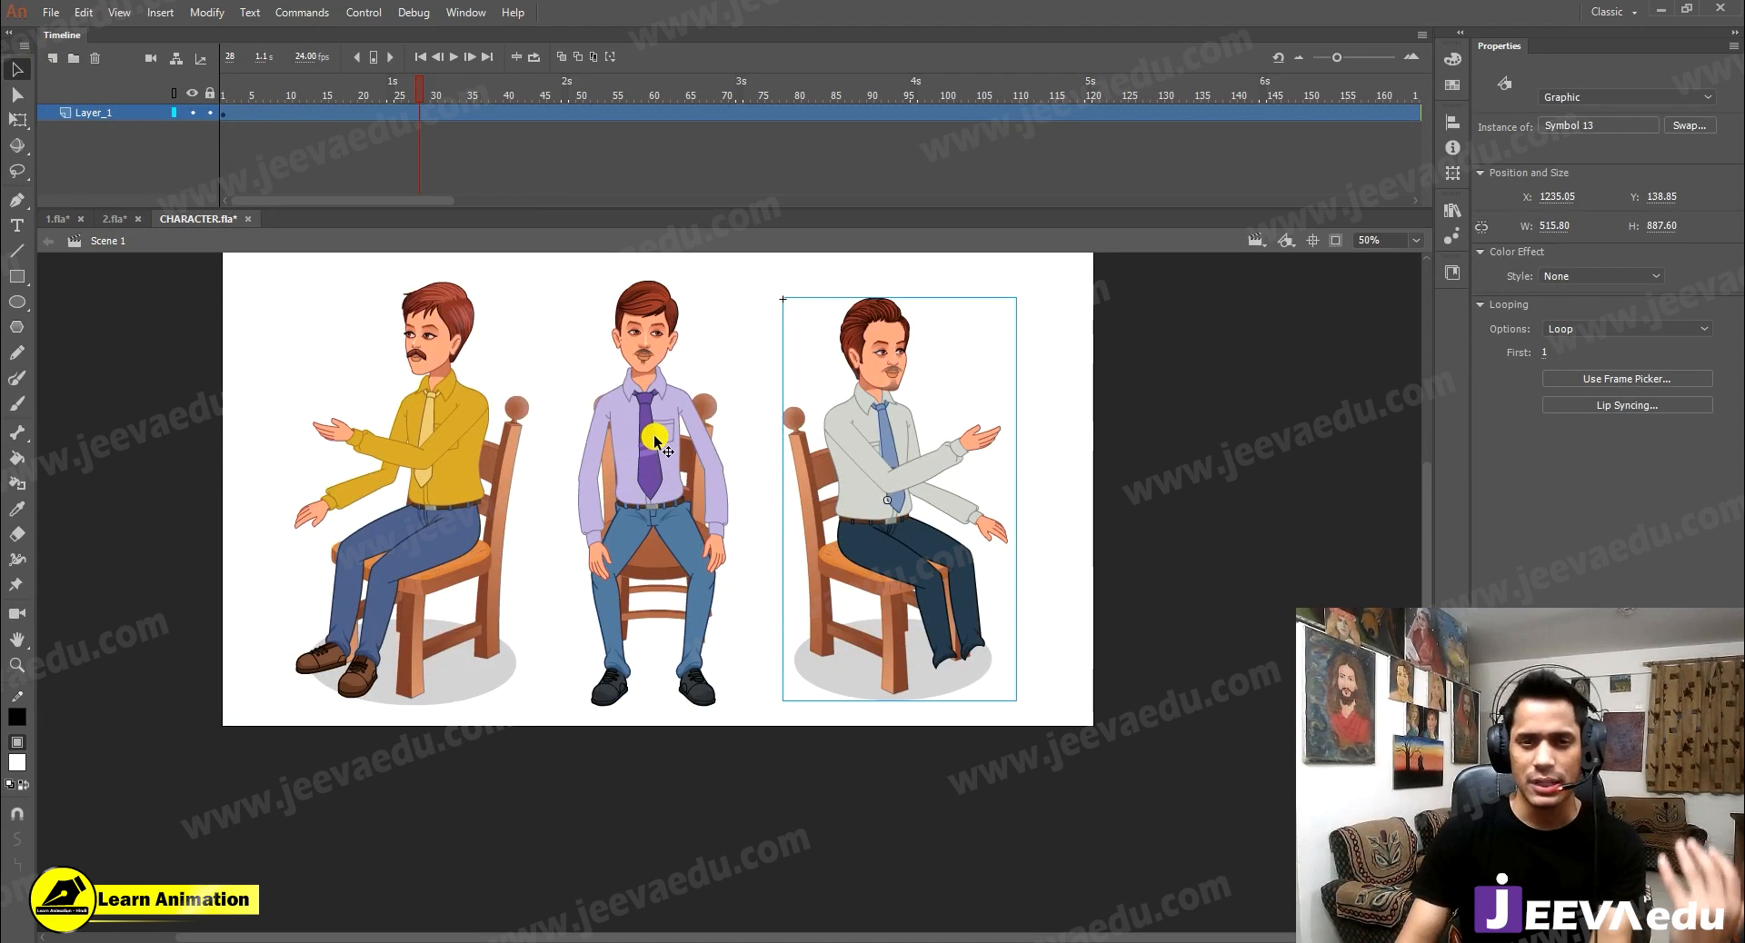
{"action": "left_click", "coordinate": [659, 475]}
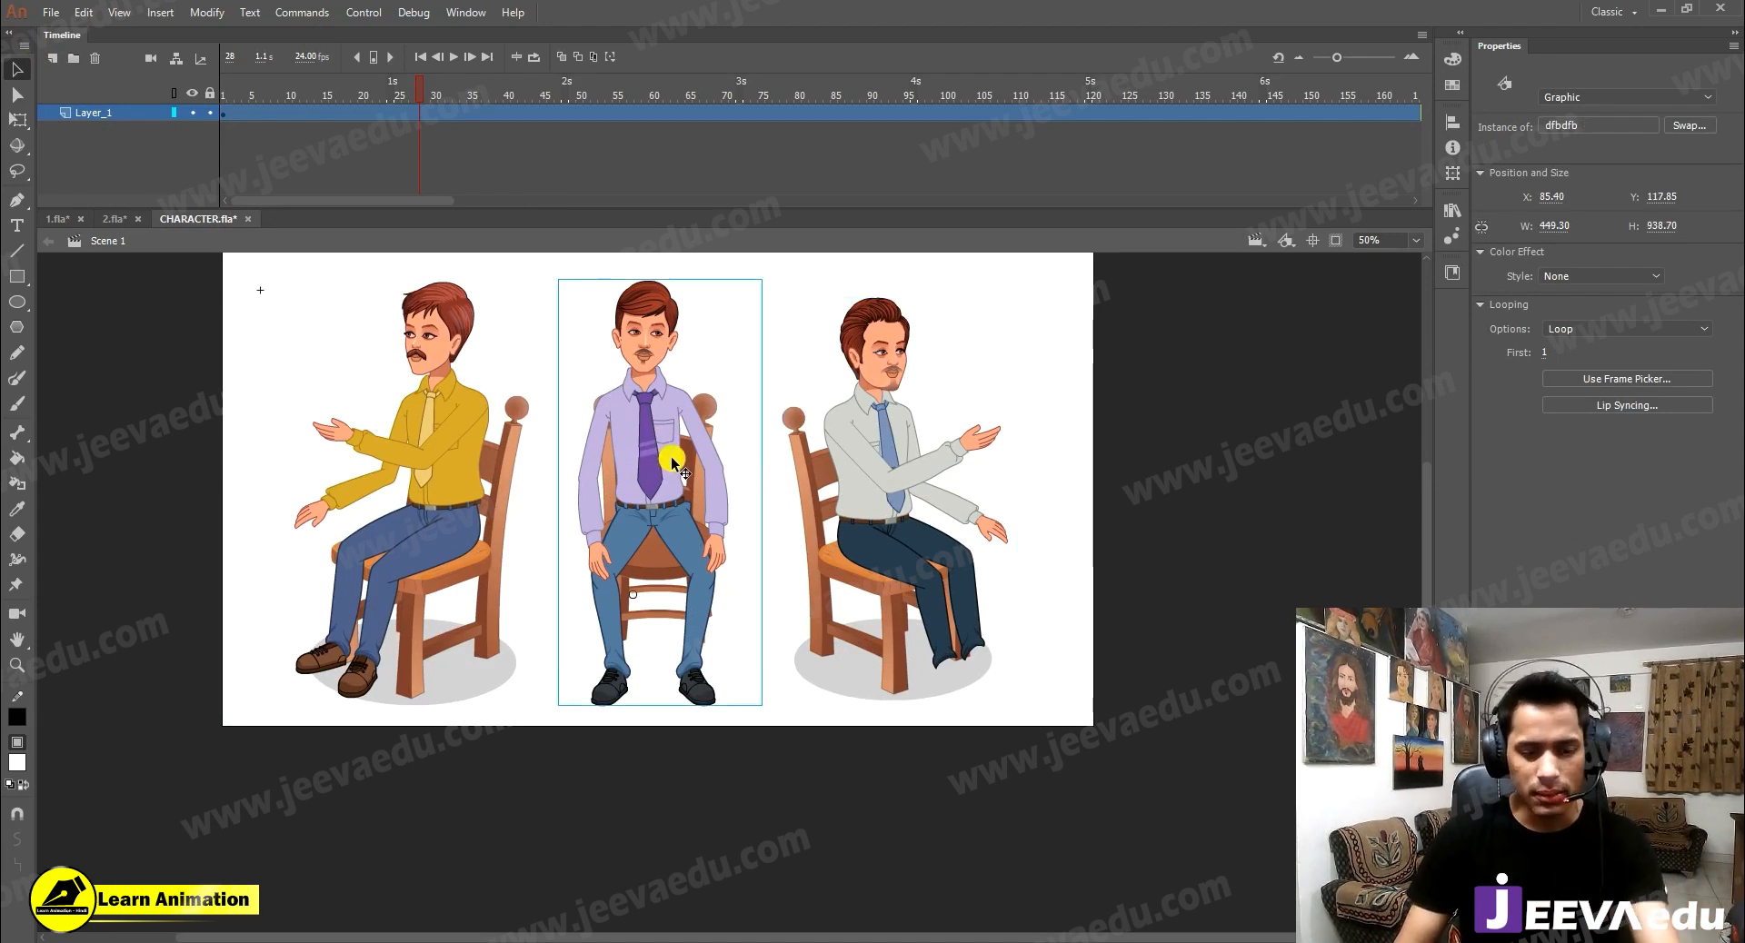
{"action": "left_click", "coordinate": [113, 218]}
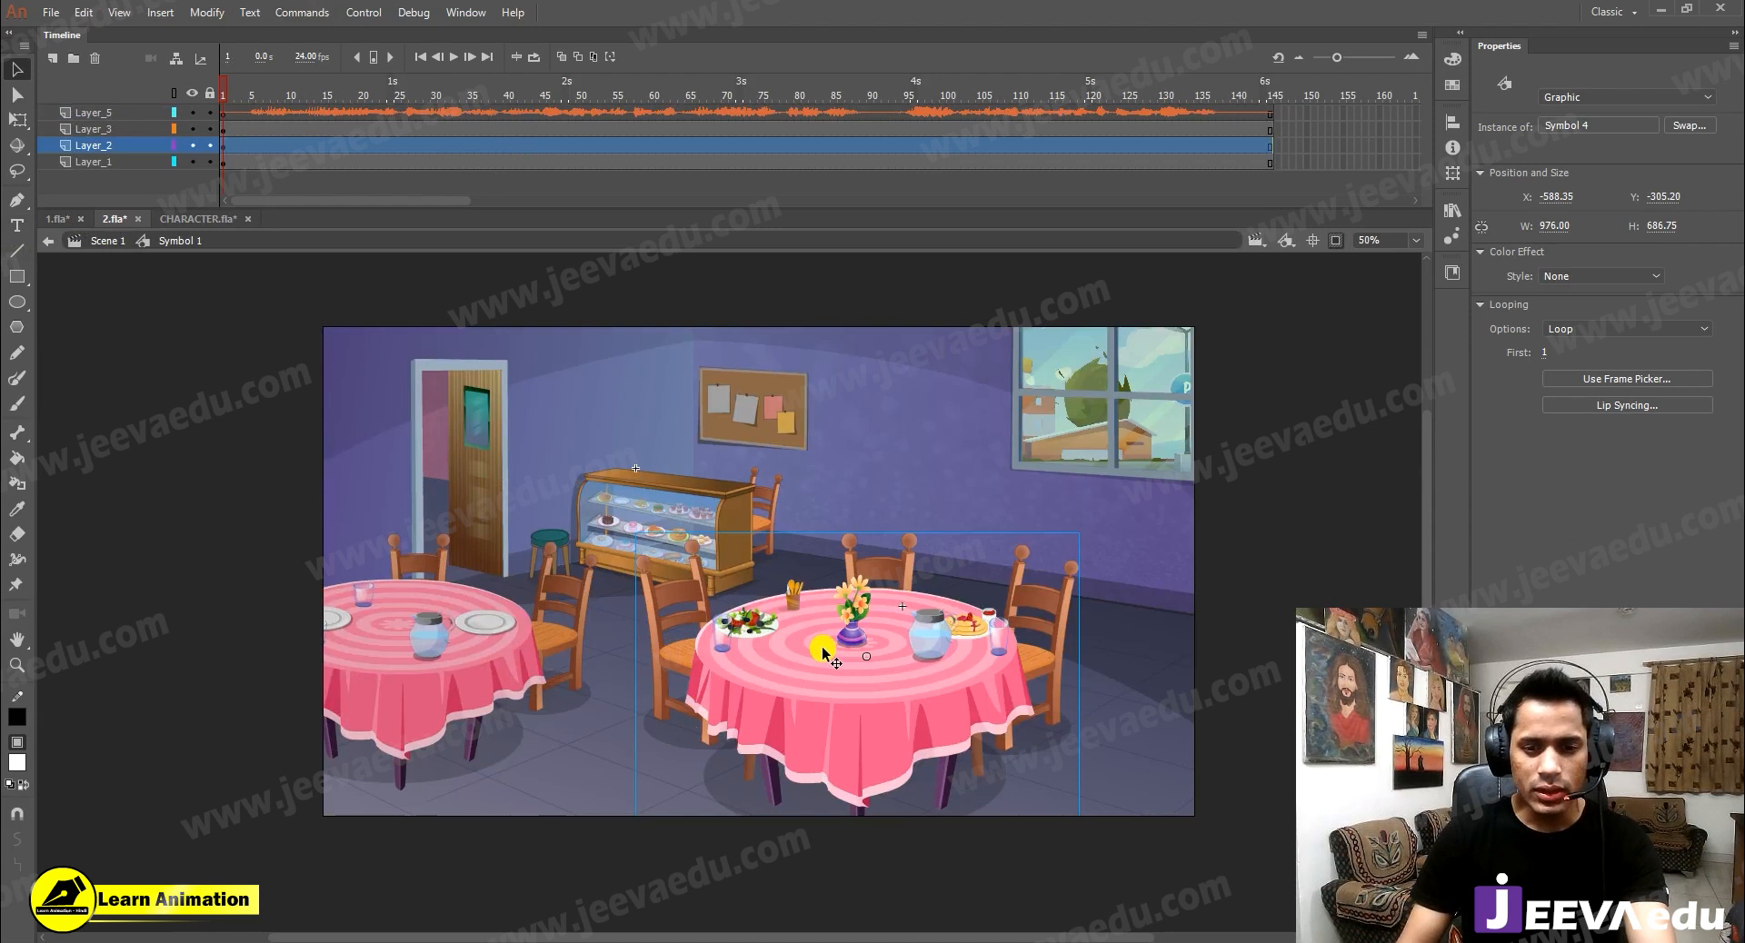
Open the flower-vase table symbol for editing and isolate Layer_2 with the chair behind the table
{"action": "double_click", "coordinate": [902, 574]}
{"action": "left_click", "coordinate": [894, 556]}
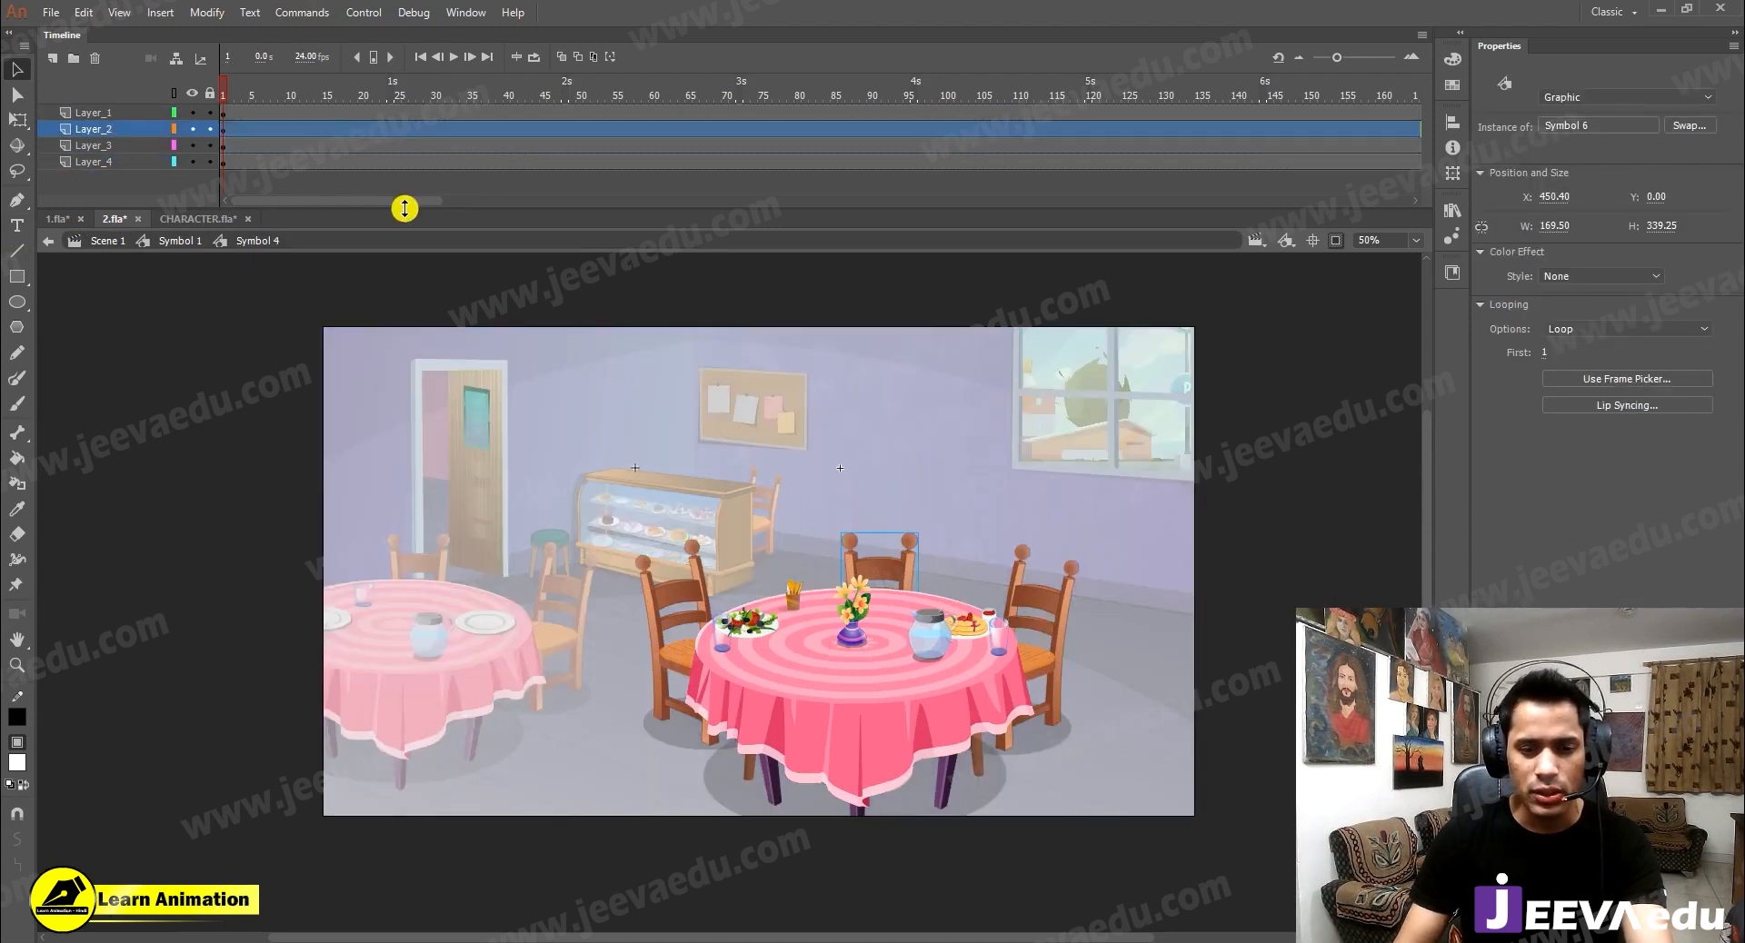
{"action": "left_click", "coordinate": [193, 130], "text": "alt"}
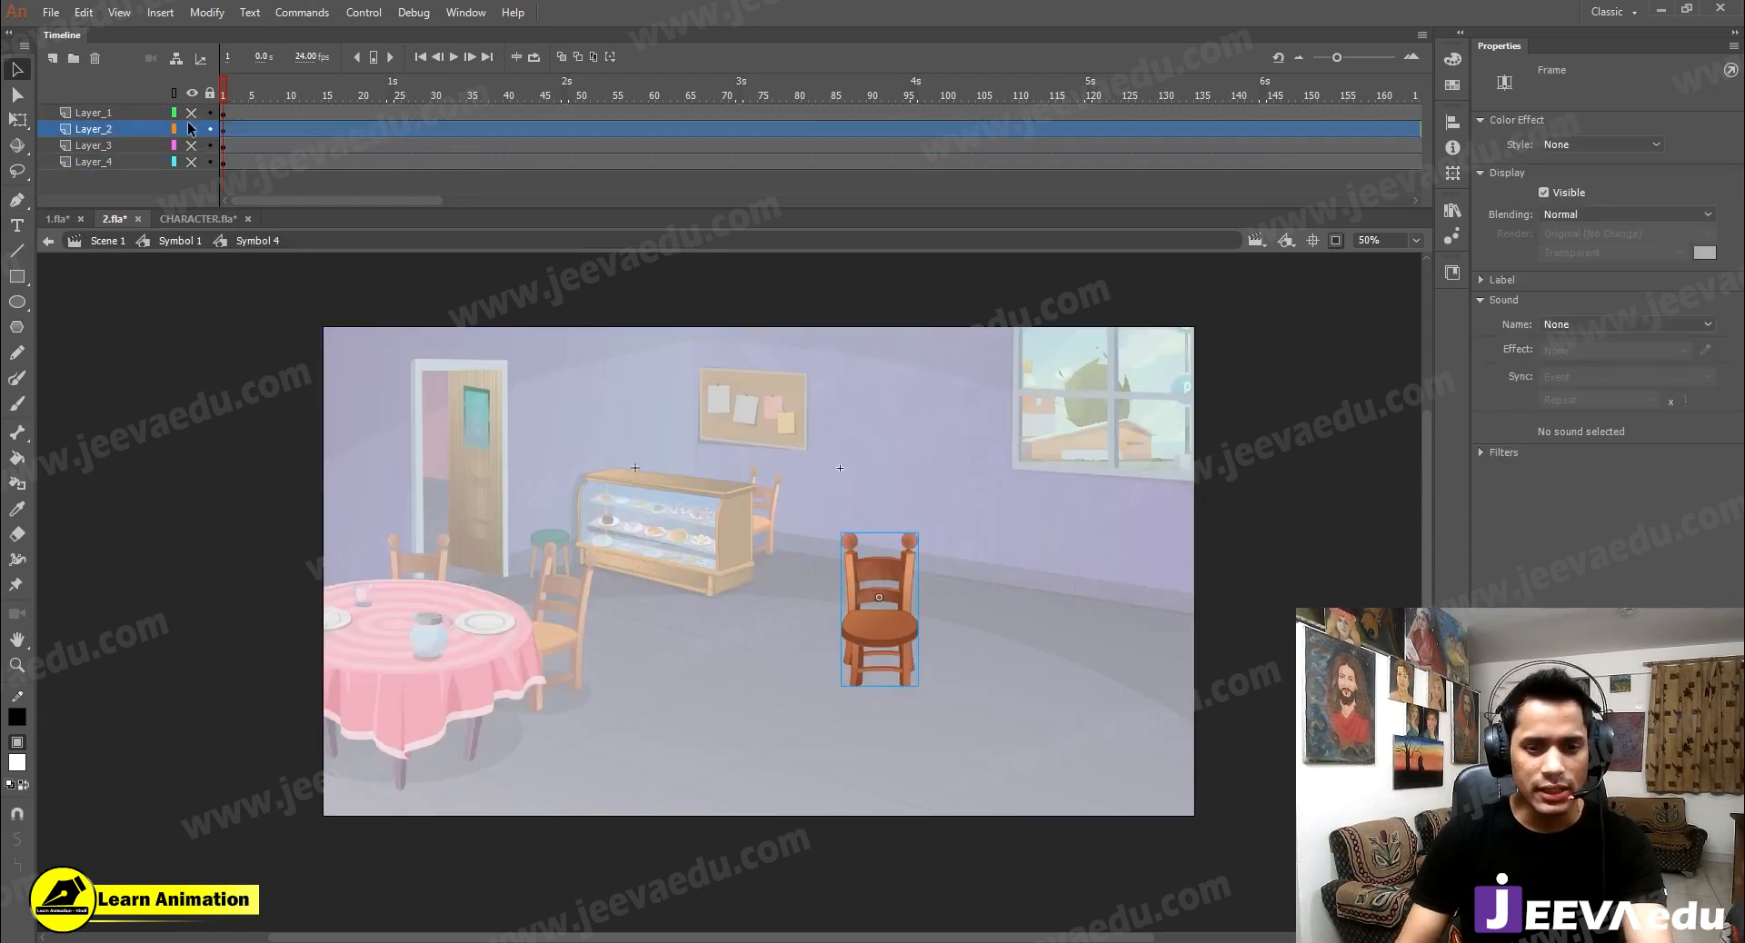
{"action": "key", "text": "z"}
{"action": "left_click", "coordinate": [873, 648]}
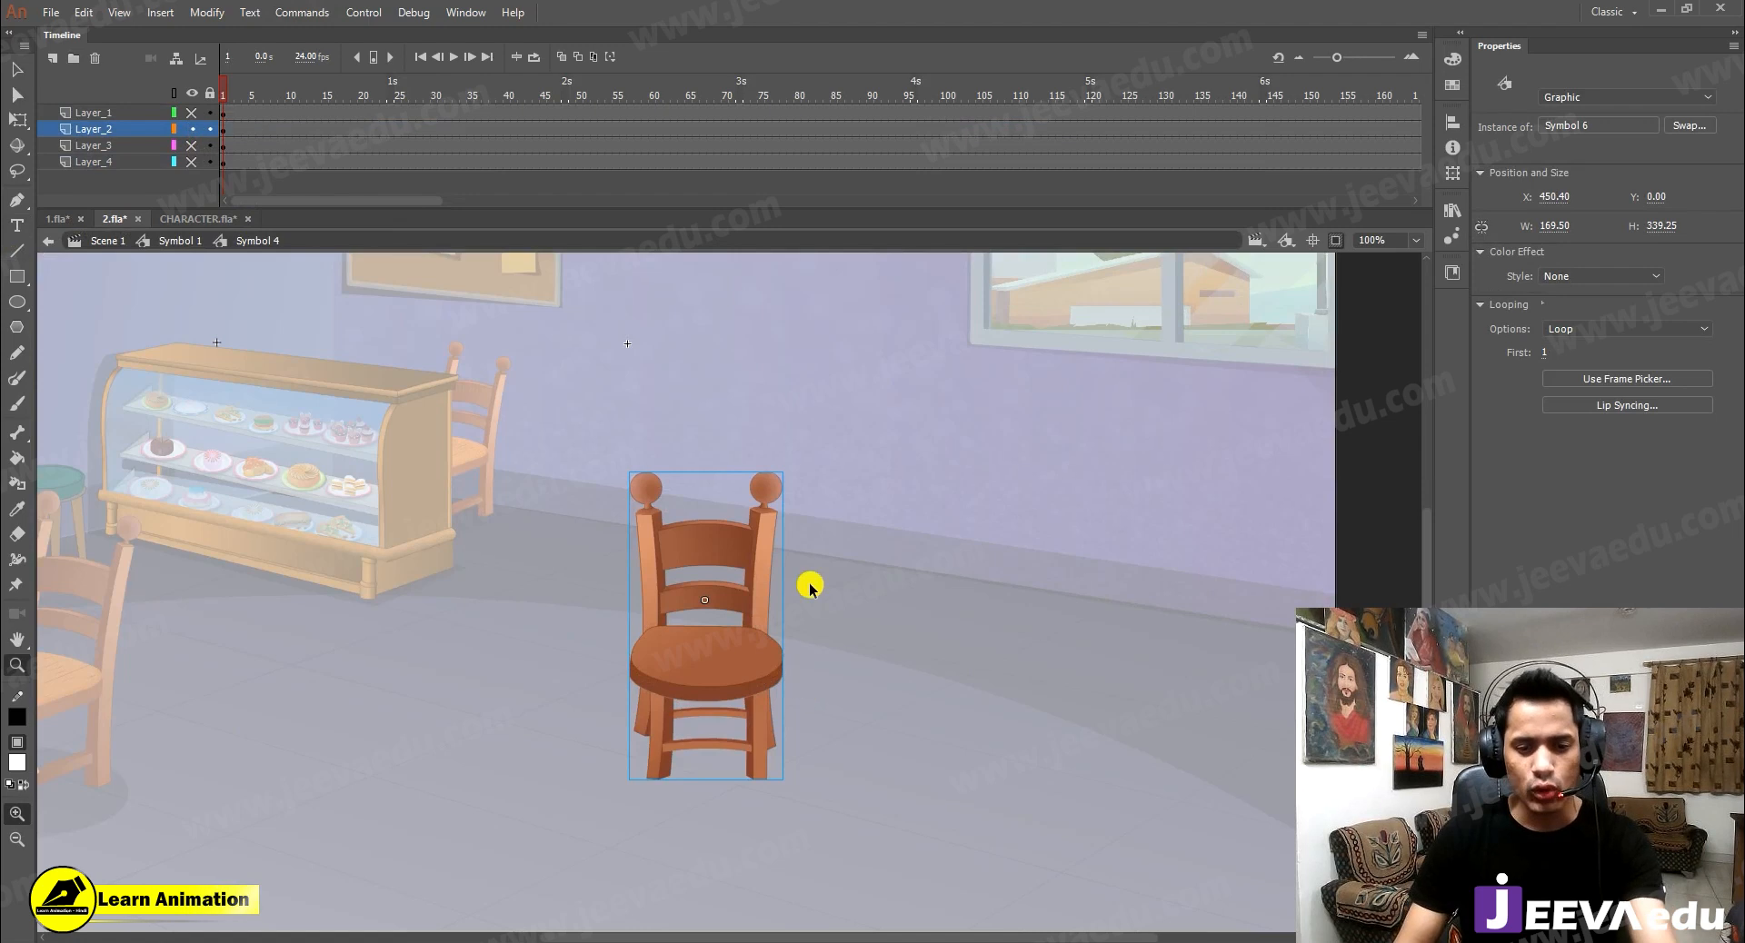
Paste the seated man without replacing existing library items, and scale him to 80% twice
{"action": "key", "text": "ctrl+v"}
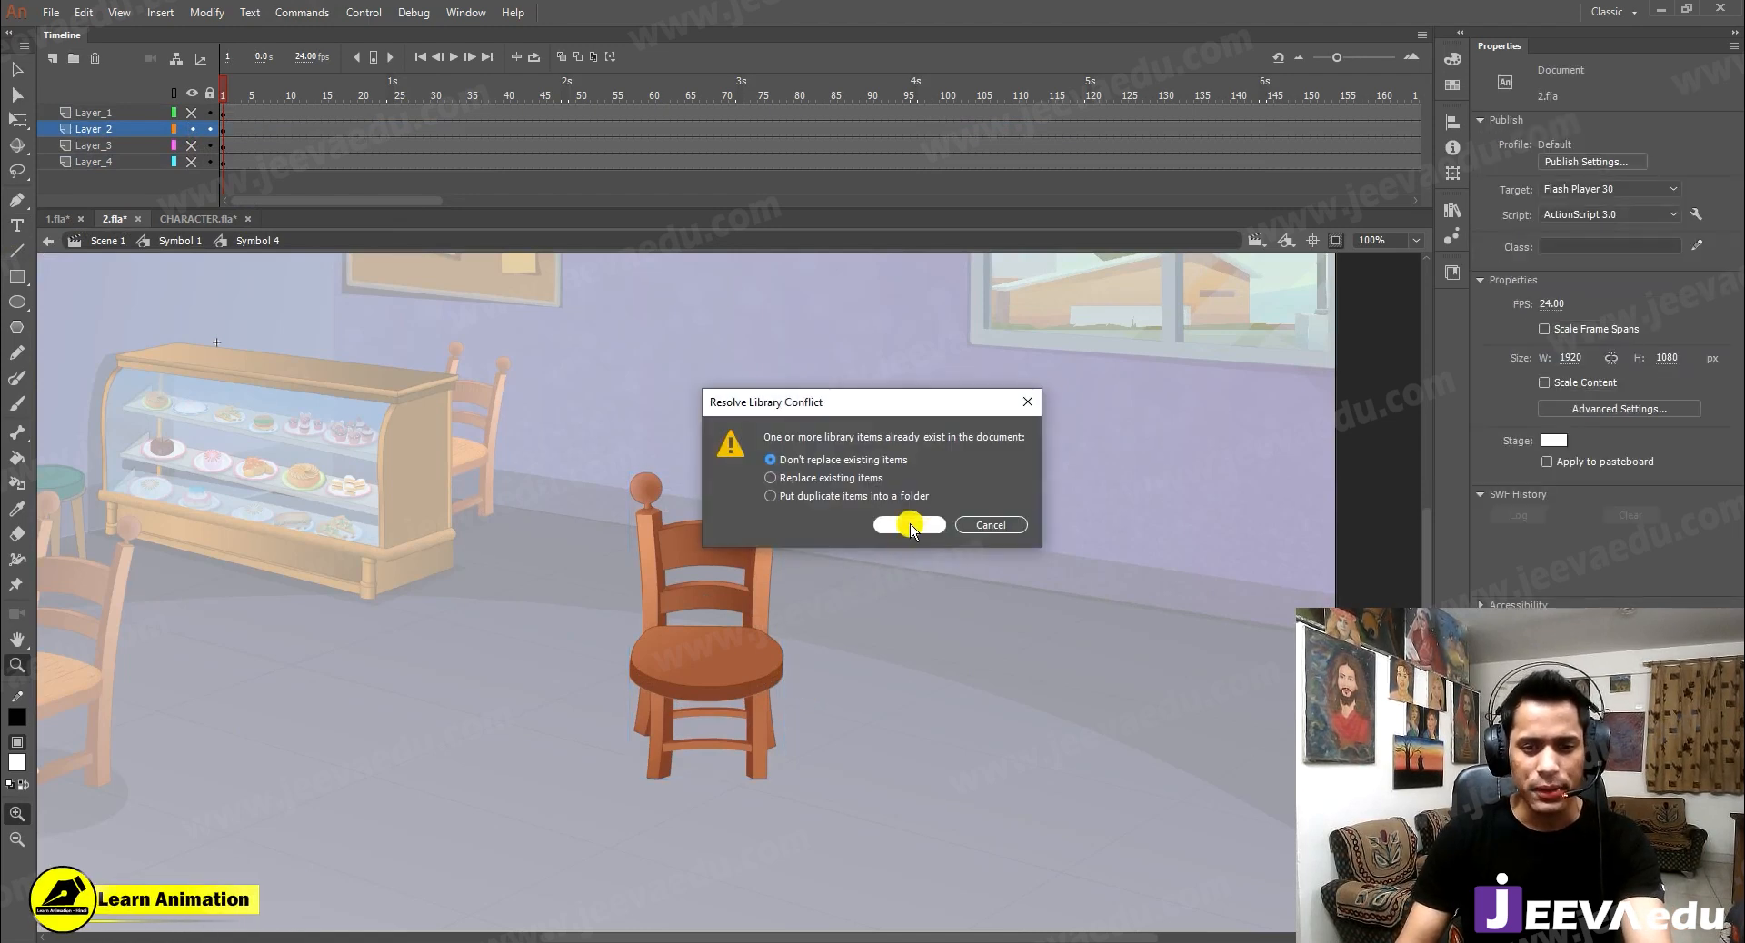
{"action": "left_click", "coordinate": [911, 524]}
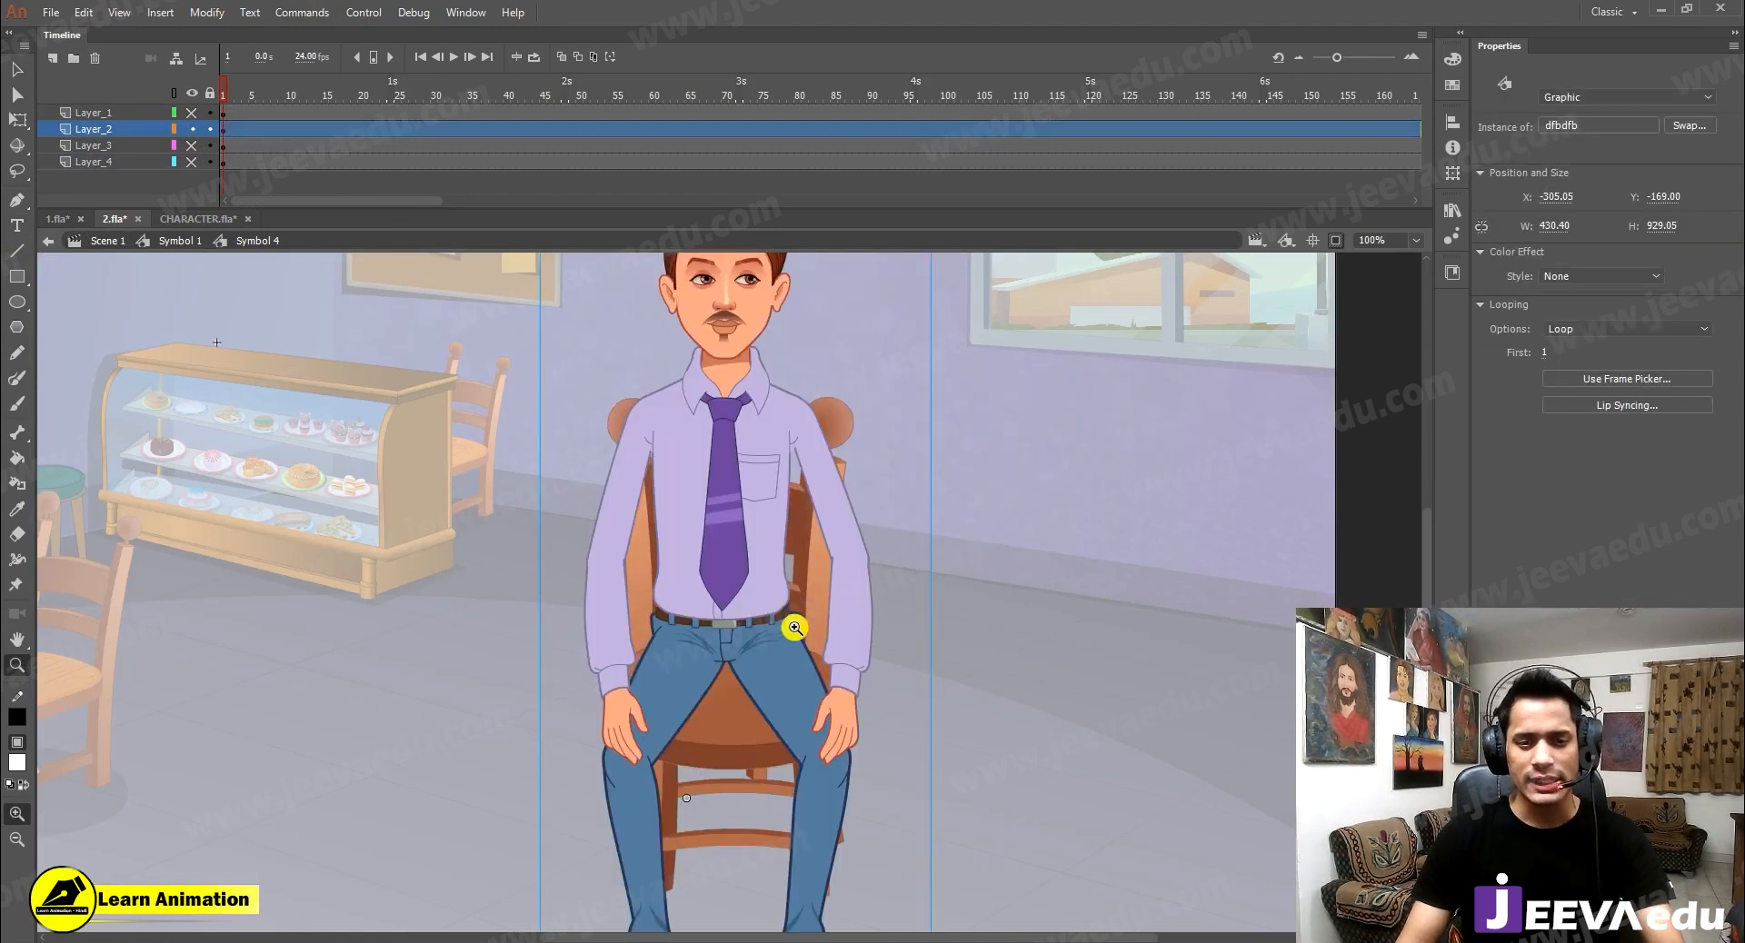
{"action": "key", "text": "ctrl+alt+s"}
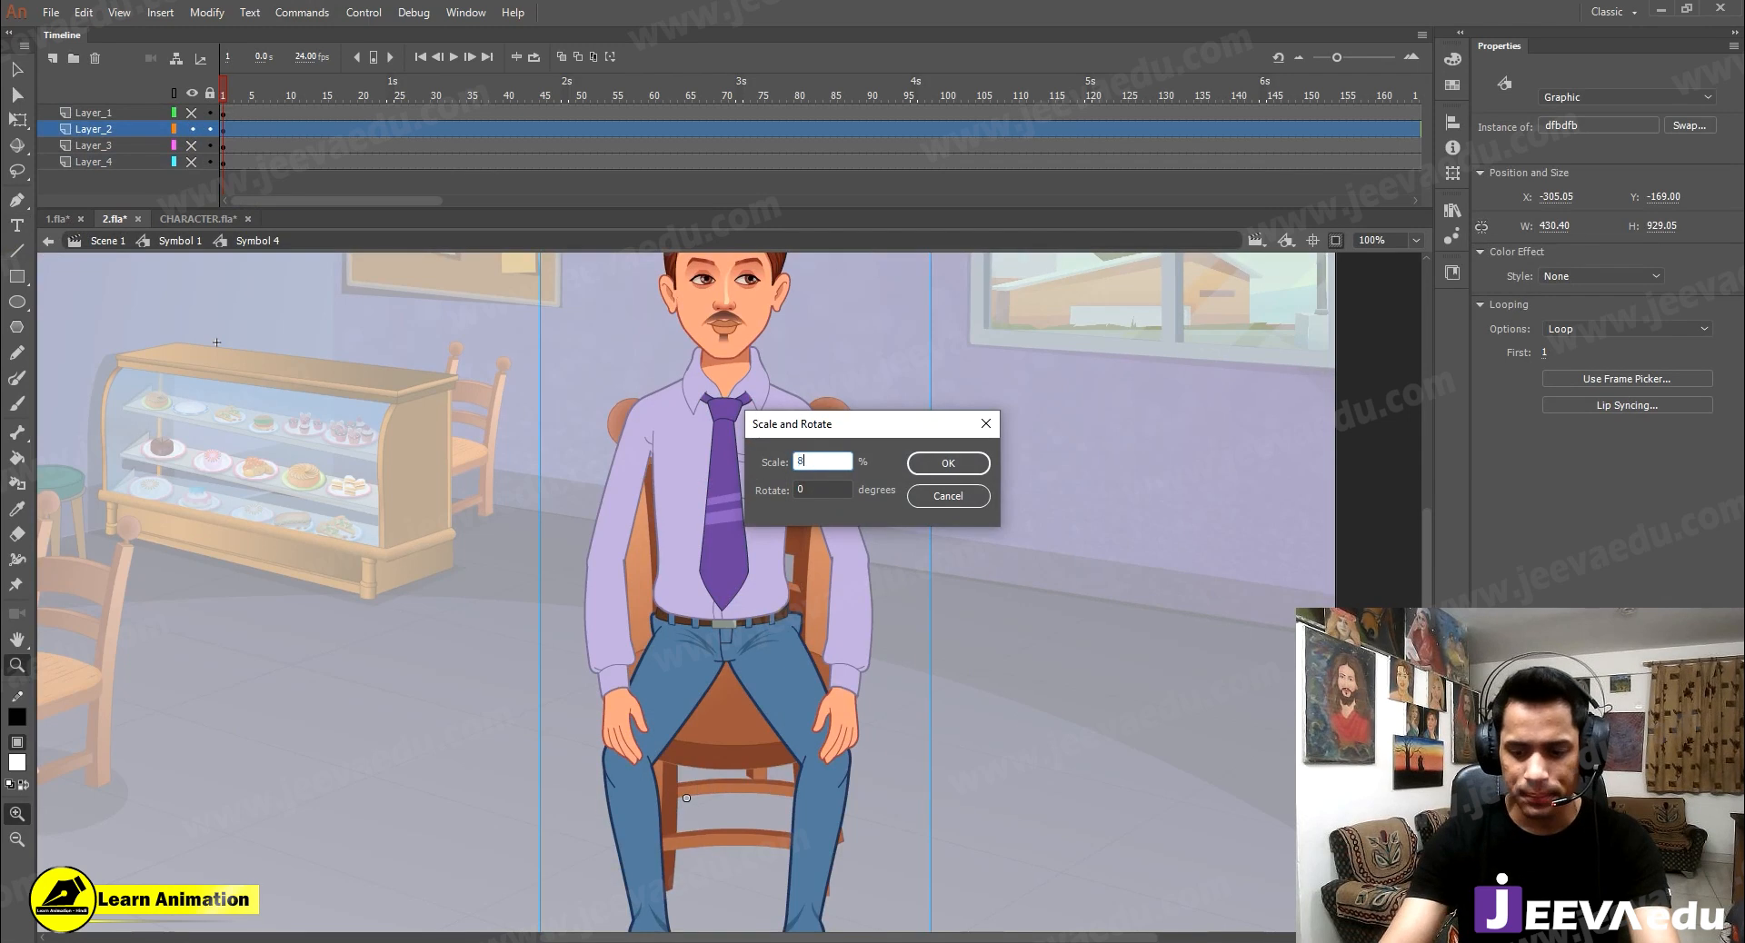
{"action": "type", "text": "80"}
{"action": "key", "text": "Return"}
{"action": "key", "text": "ctrl+alt+s"}
{"action": "key", "text": "Return"}
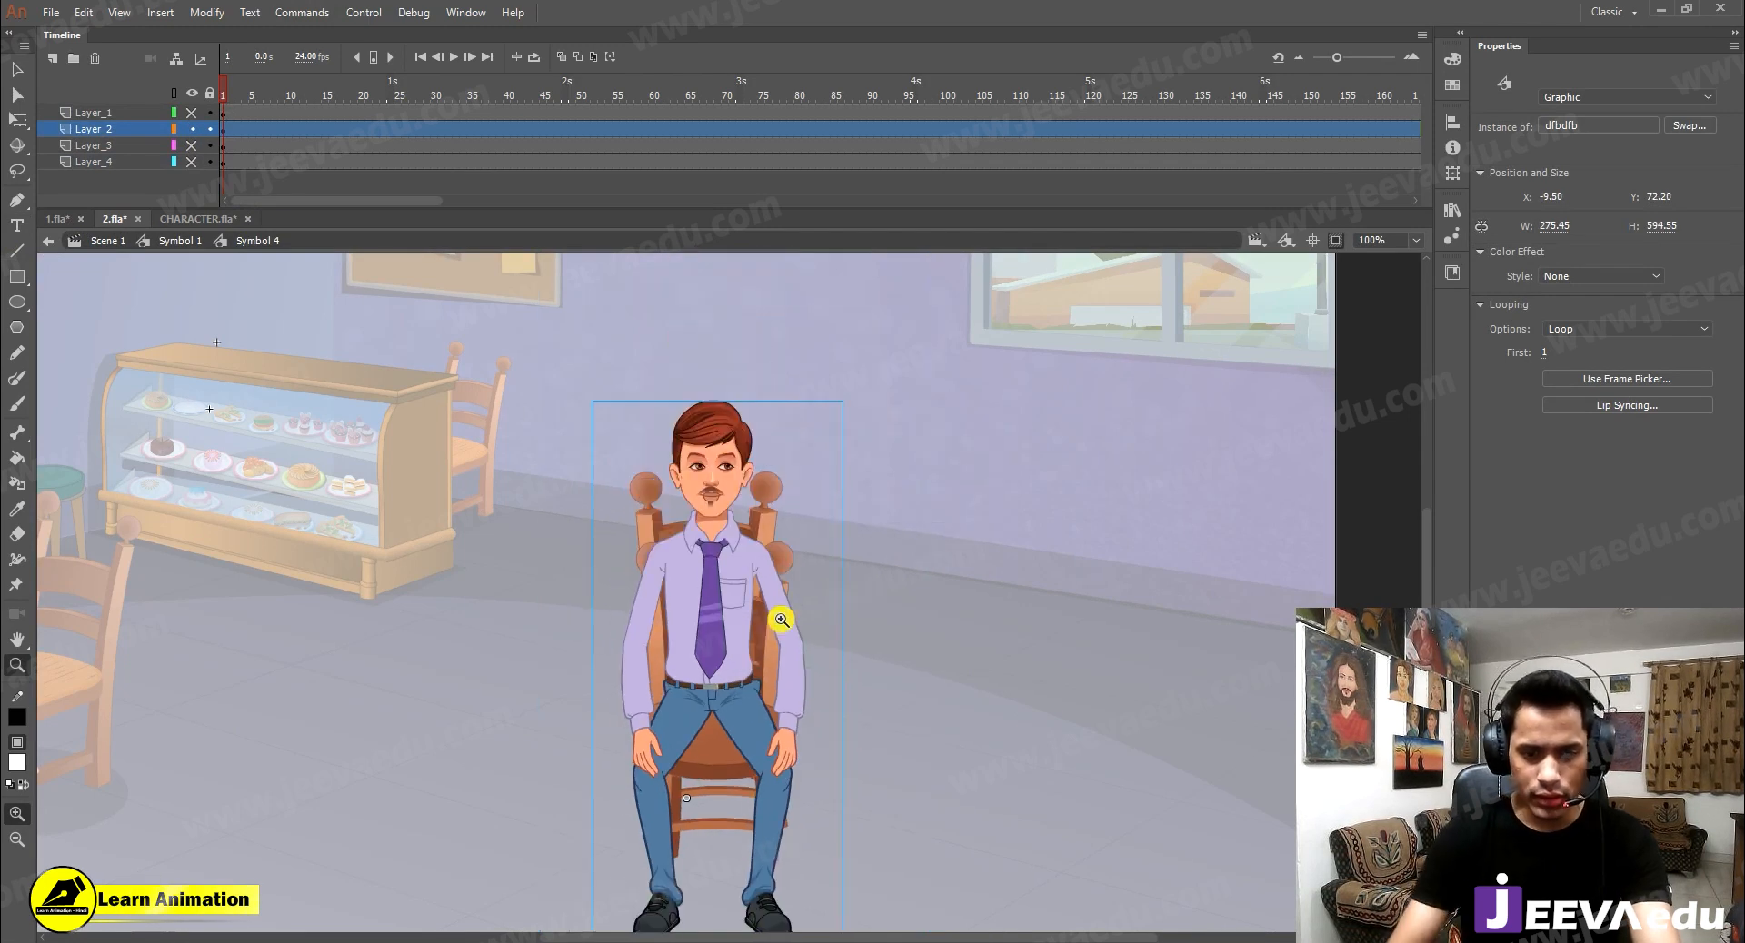
Move the seated man up so that his chair lines up with the existing chair on Layer_2
{"action": "left_click_drag", "start_coordinate": [731, 592], "coordinate": [731, 592]}
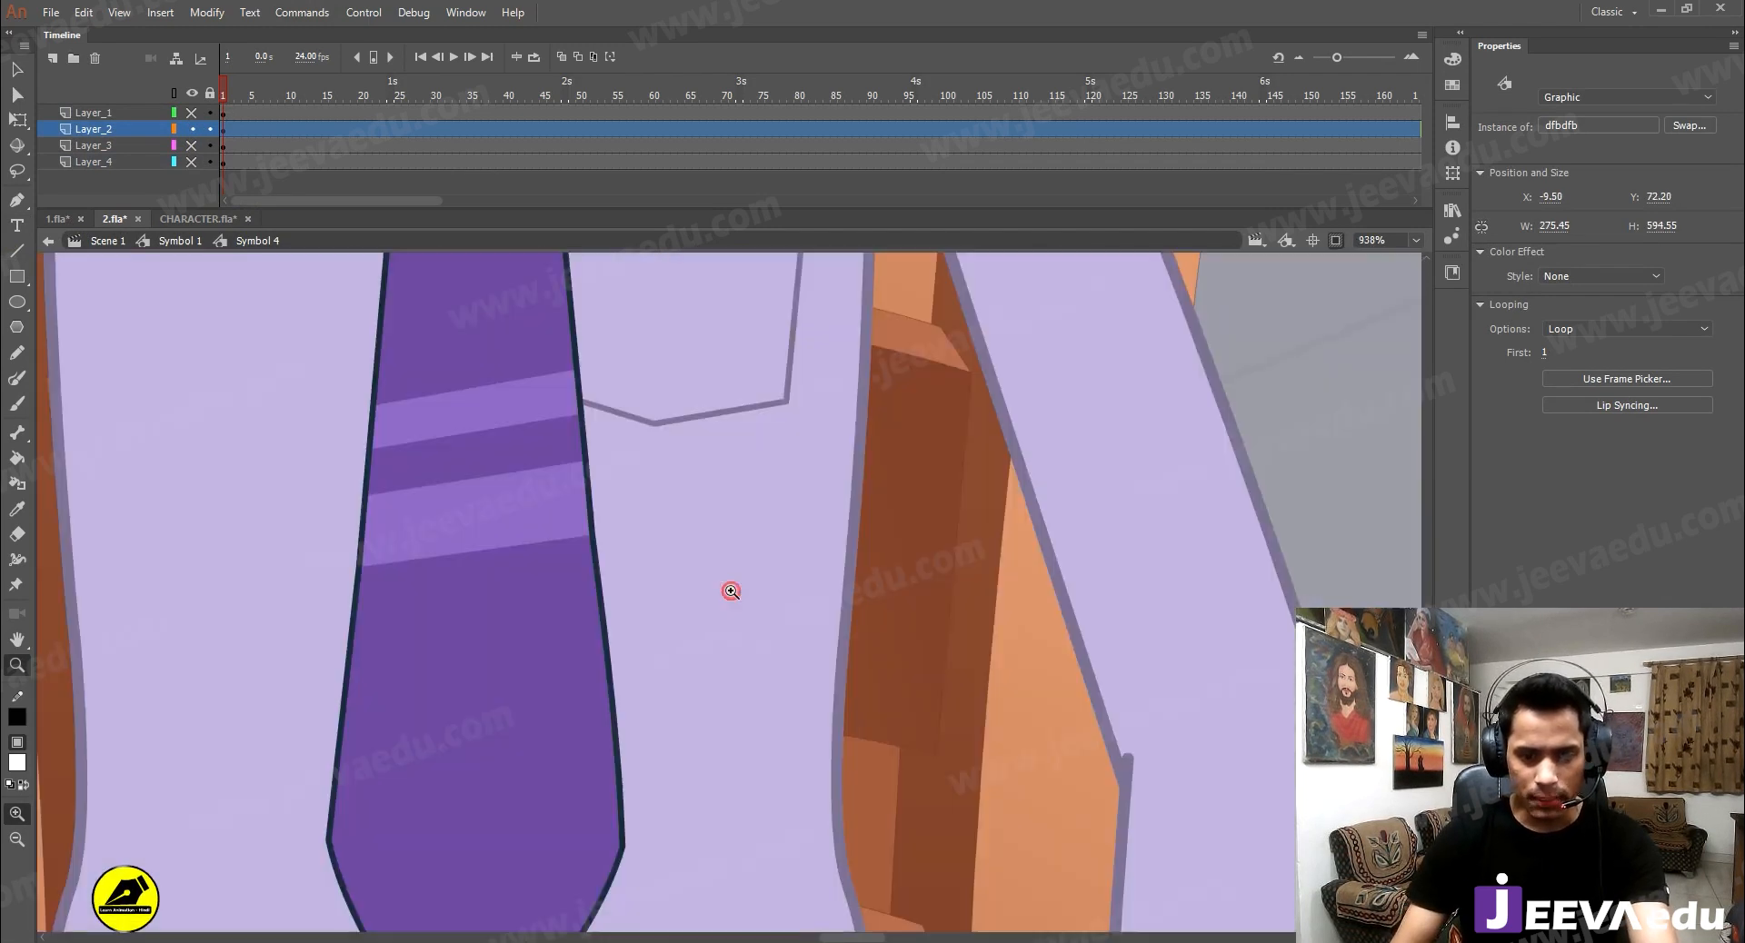
{"action": "left_click", "coordinate": [740, 601], "text": "alt"}
{"action": "left_click", "coordinate": [741, 601], "text": "alt"}
{"action": "left_click", "coordinate": [740, 600], "text": "alt"}
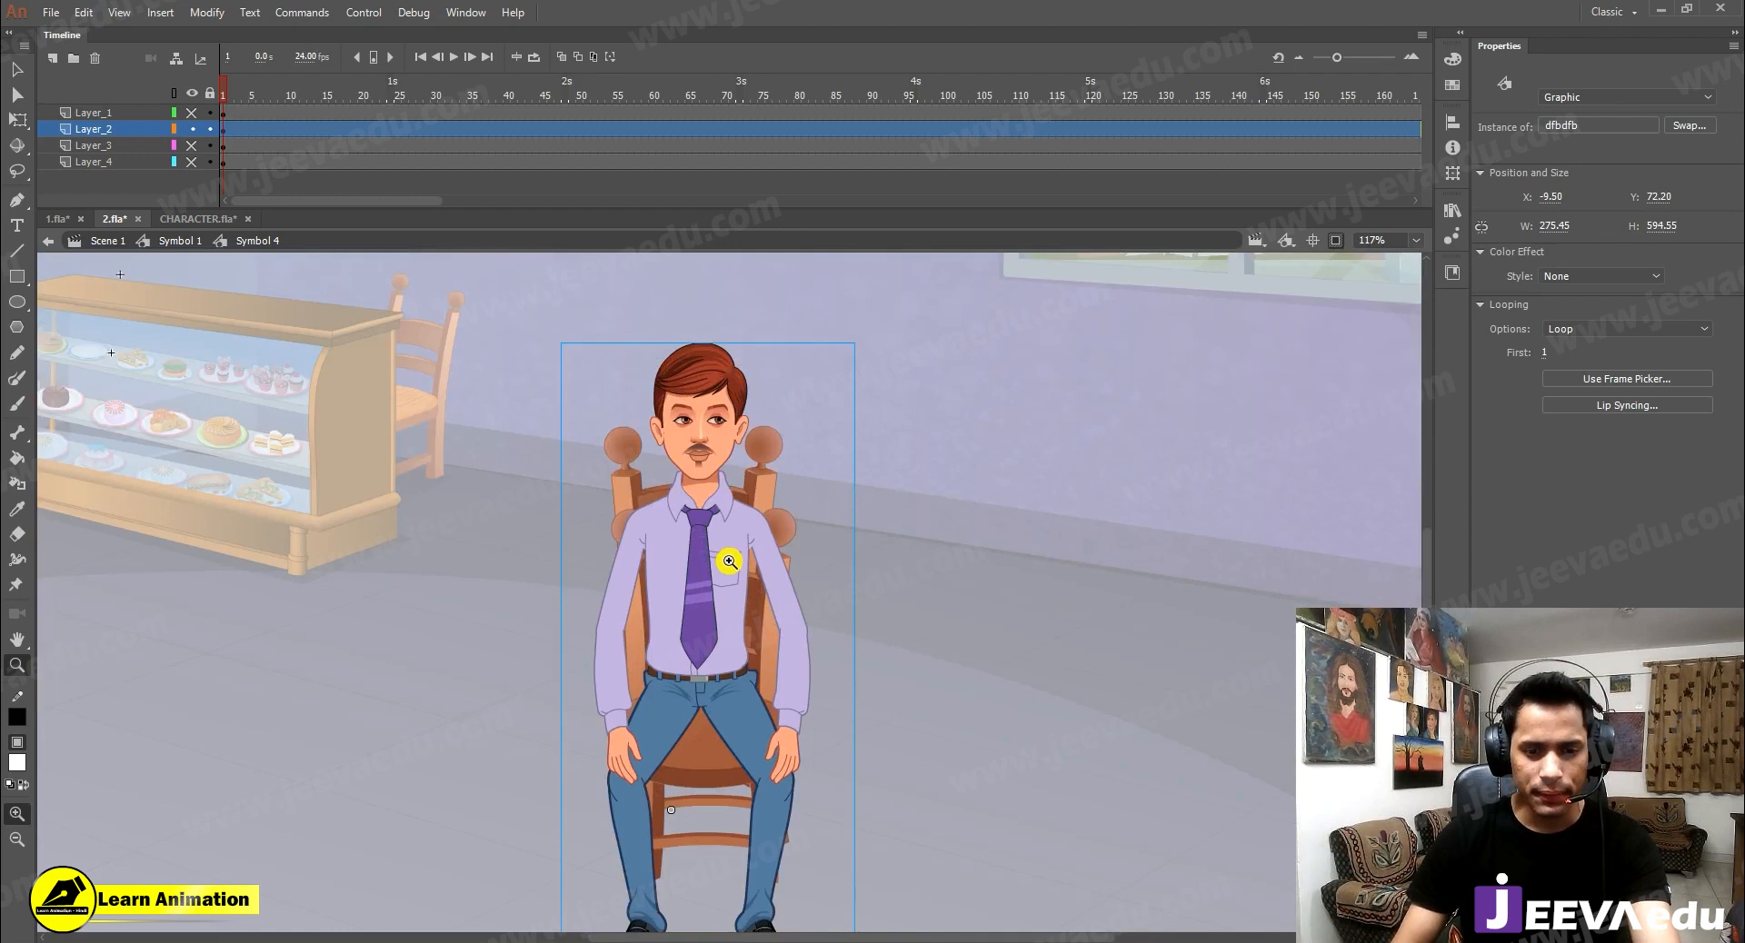
{"action": "key", "text": "v"}
{"action": "left_click_drag", "start_coordinate": [713, 585], "coordinate": [709, 532]}
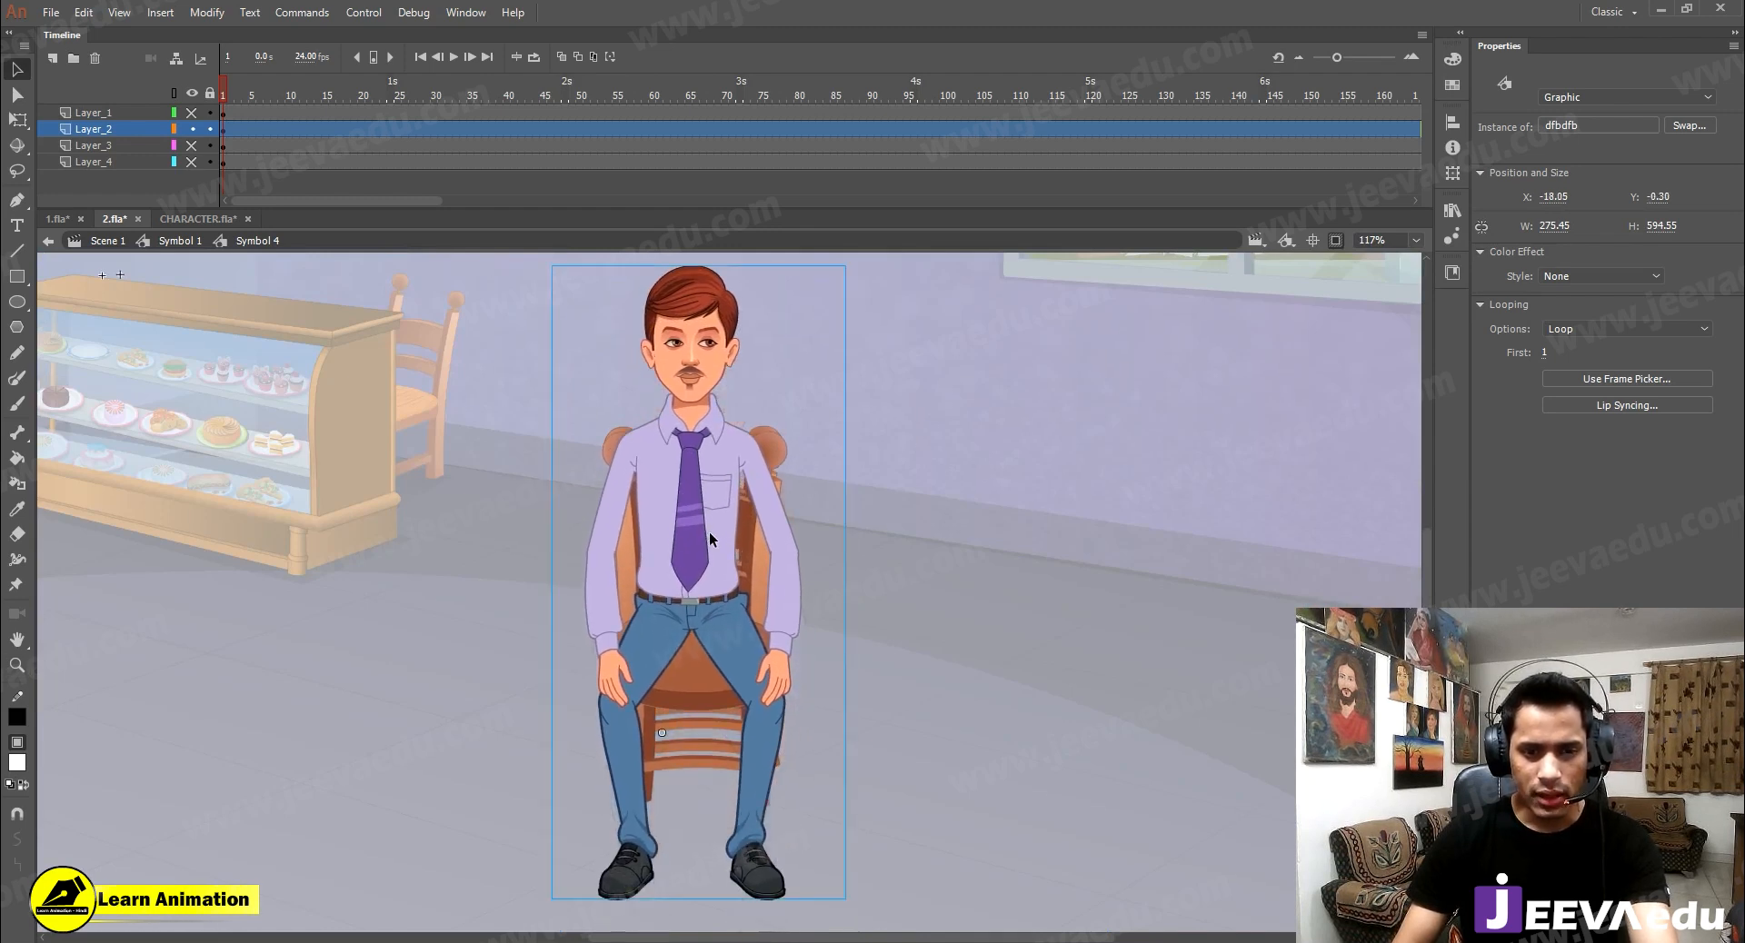
{"action": "left_click", "coordinate": [690, 488]}
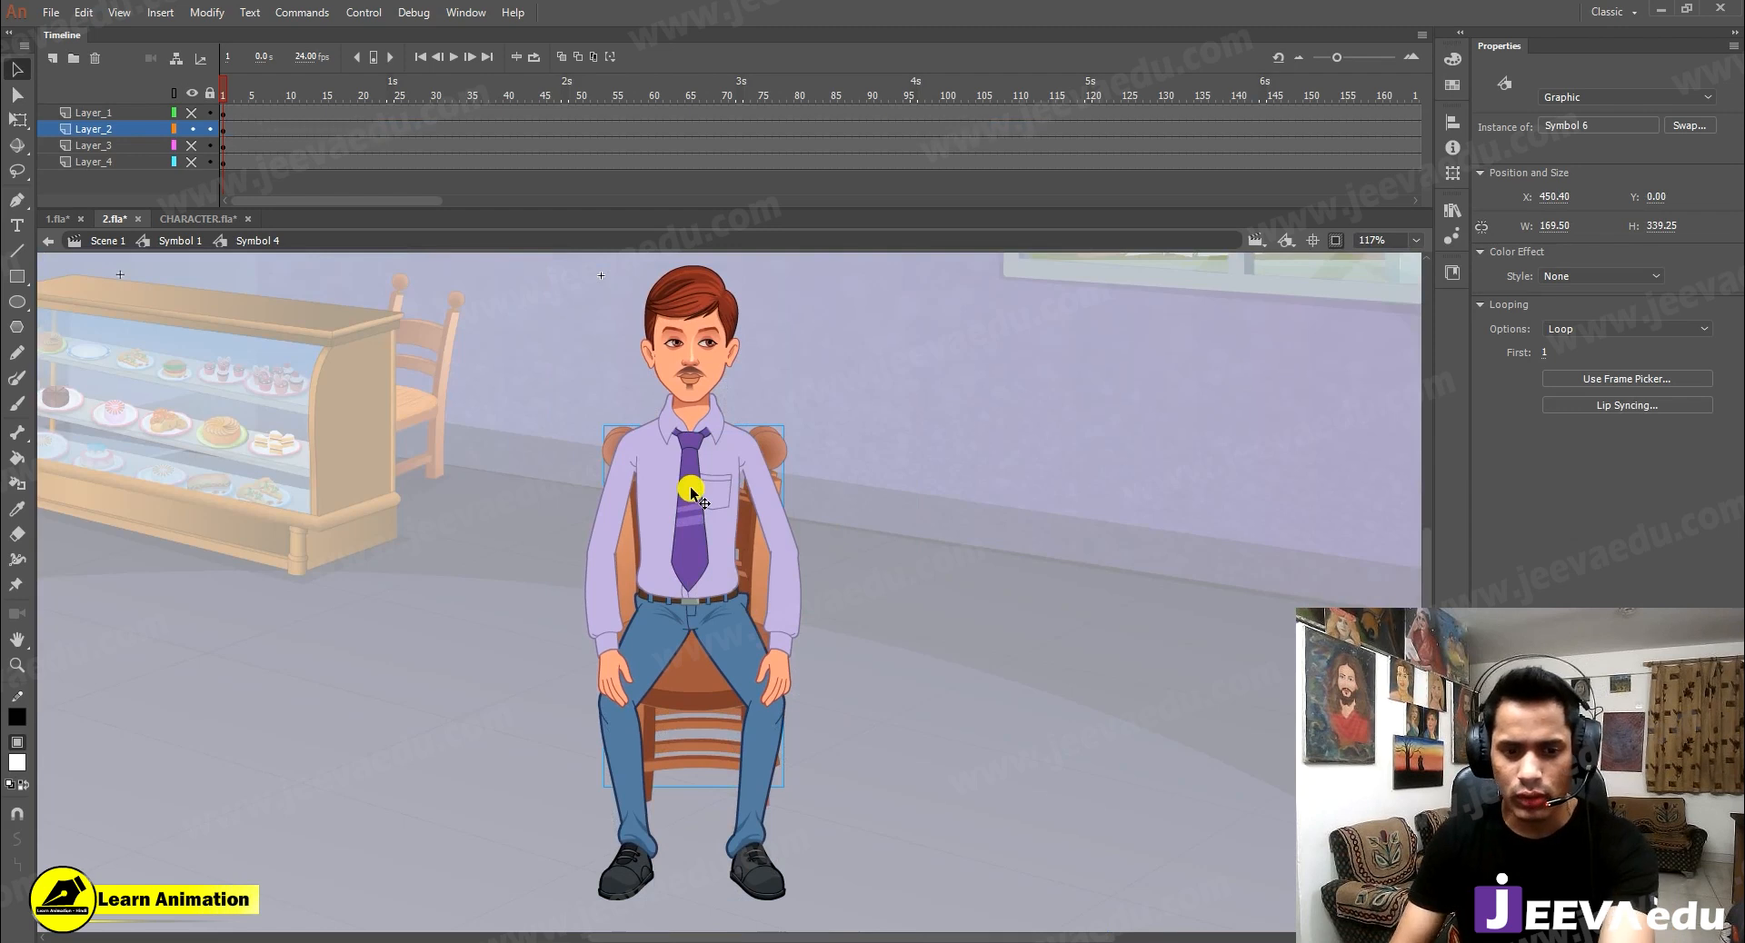
{"action": "key", "text": "Escape"}
Isolate the side chair inside the table symbol by showing Layer_3 and hiding Layer_2
{"action": "key", "text": "z"}
{"action": "left_click", "coordinate": [702, 628], "text": "alt"}
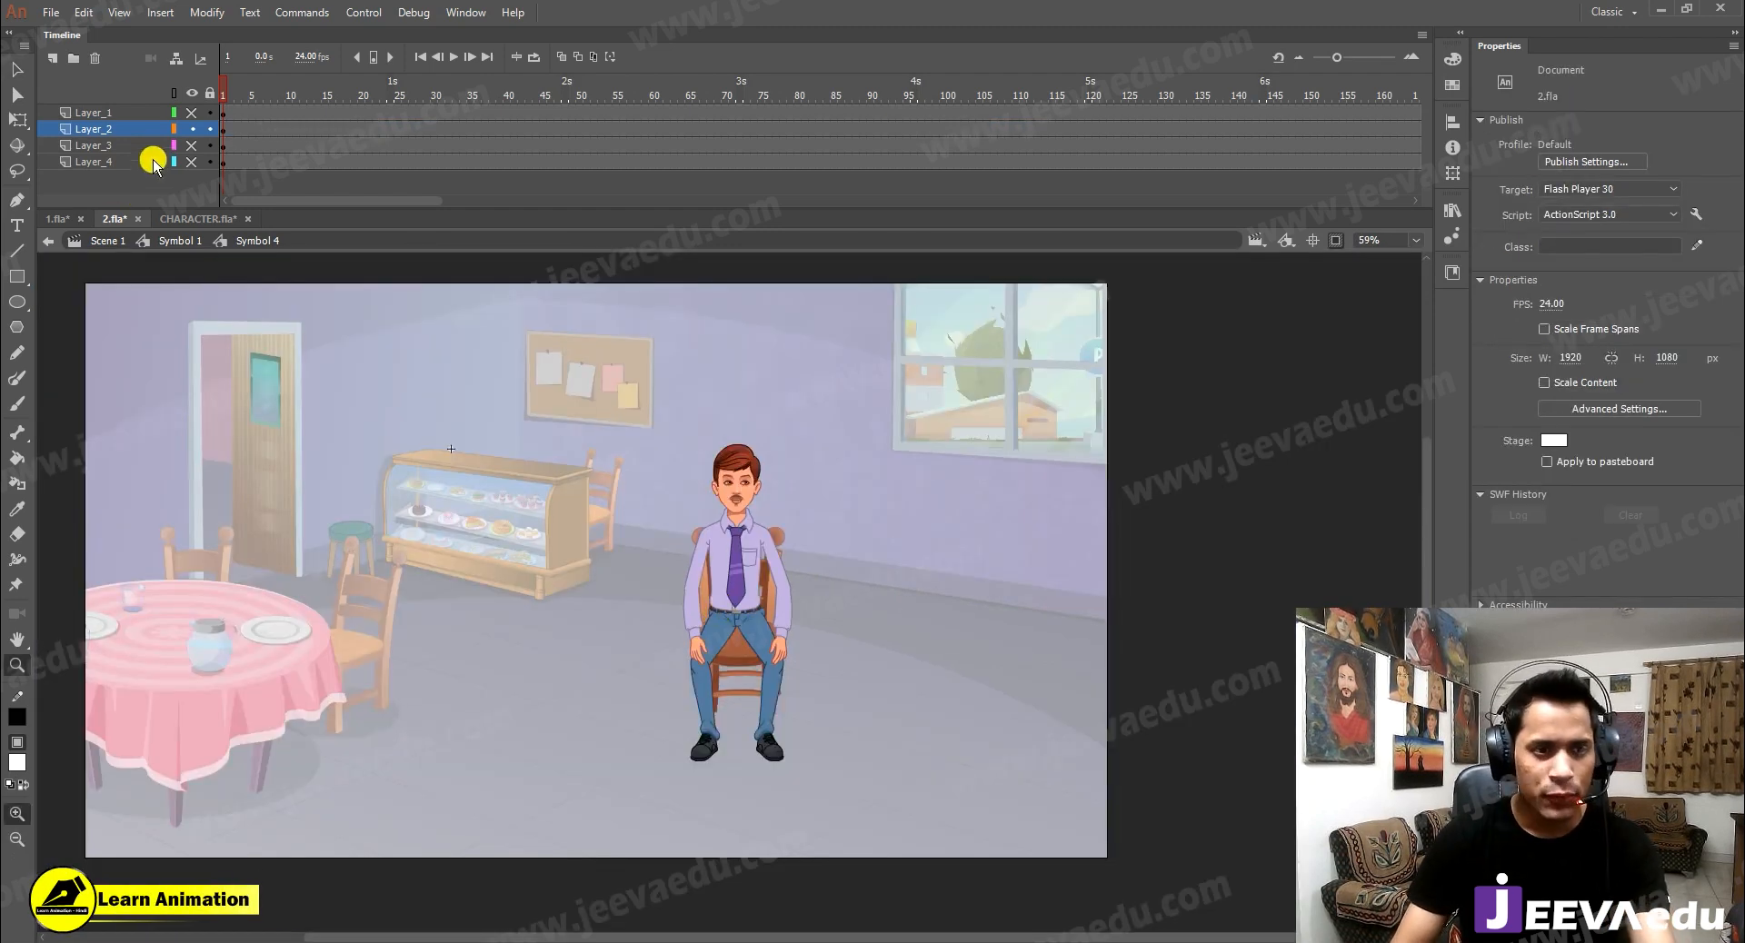
{"action": "left_click", "coordinate": [191, 131]}
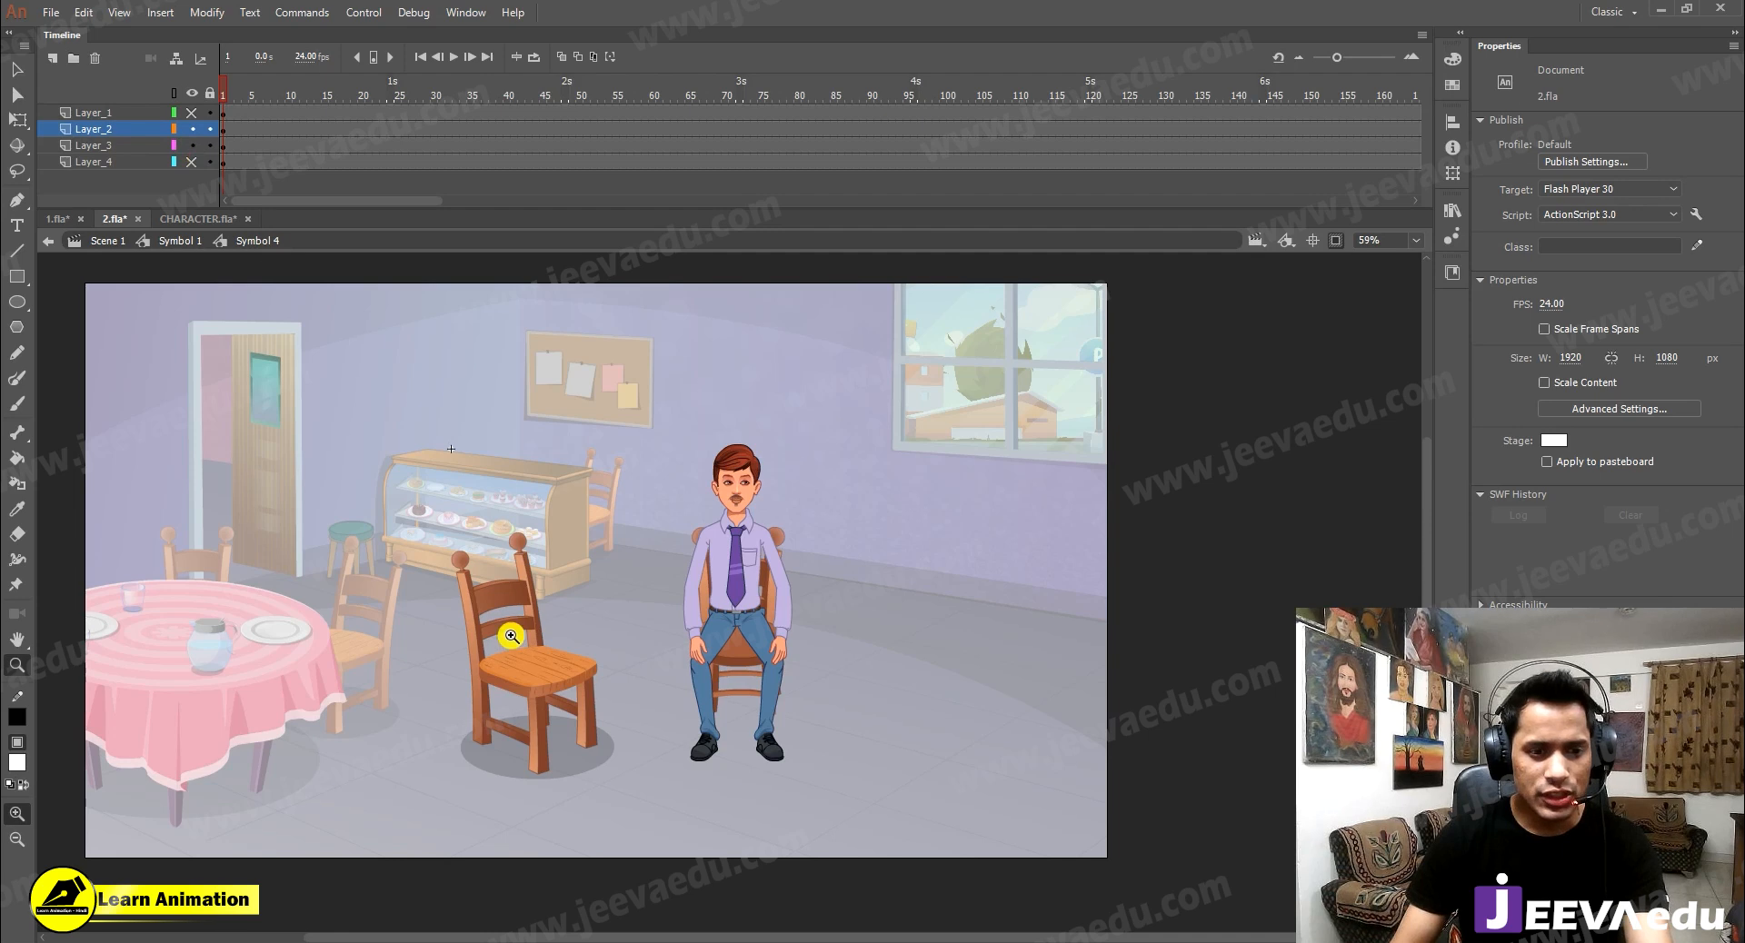
{"action": "left_click", "coordinate": [193, 130]}
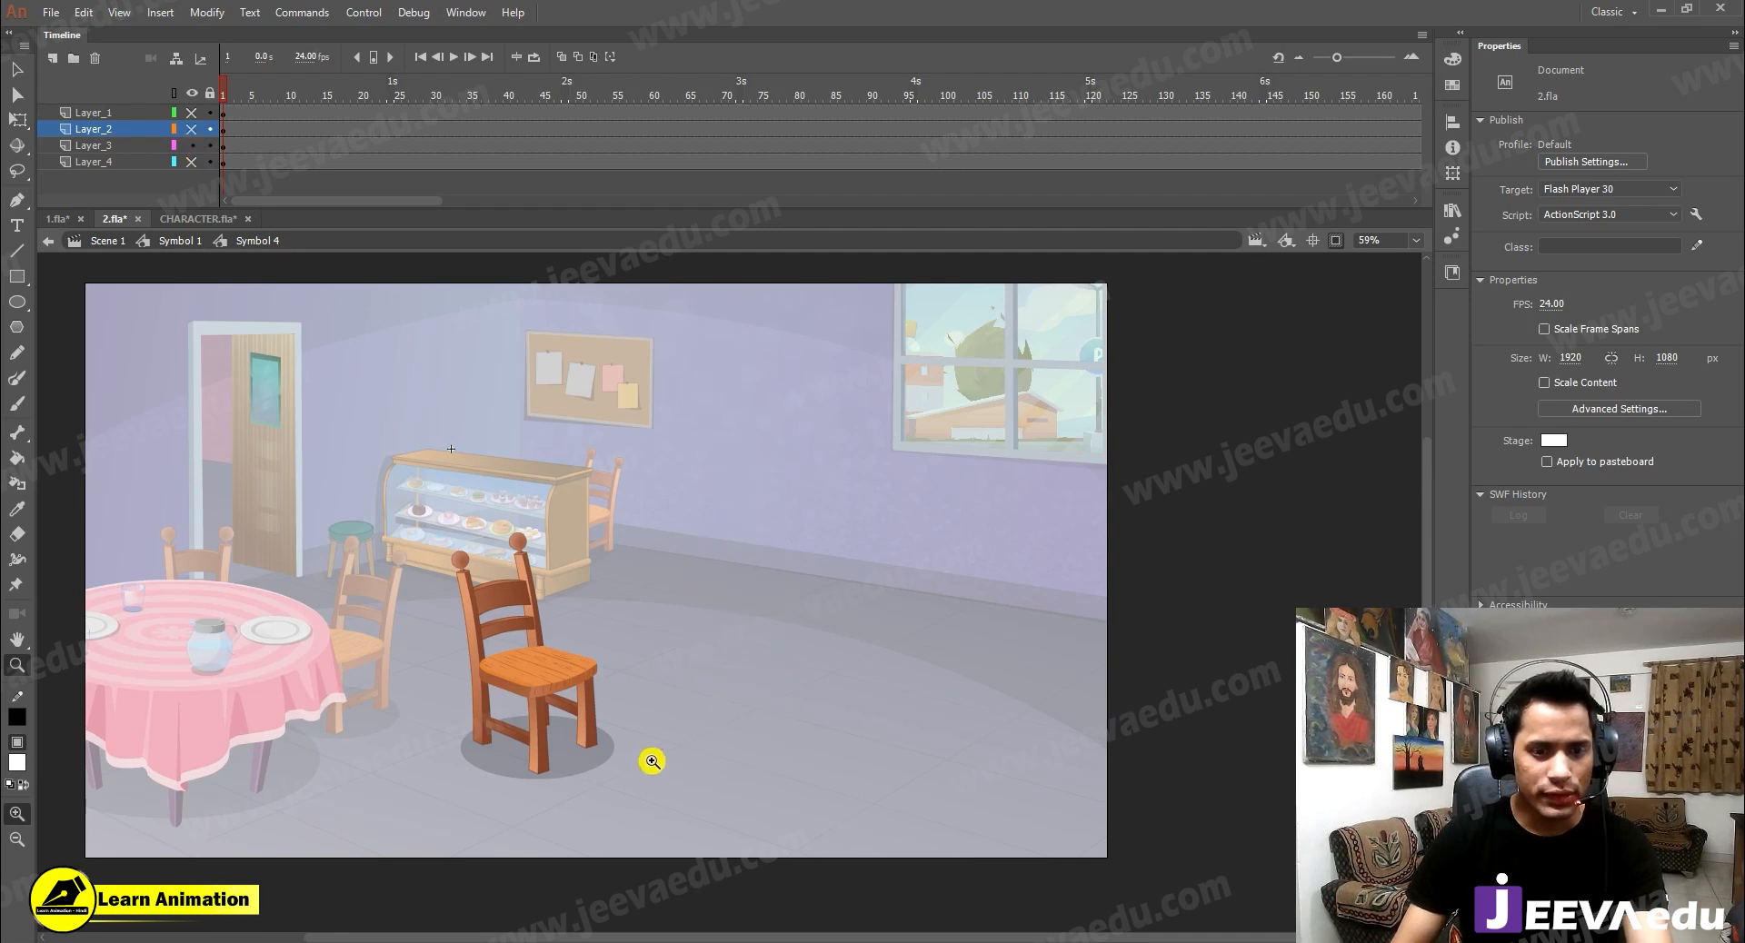
Copy the seated man in the grey shirt from CHARACTER.fla and paste him onto Layer_3 in 2.fla, keeping the existing library items
{"action": "key", "text": "v"}
{"action": "left_click", "coordinate": [557, 681]}
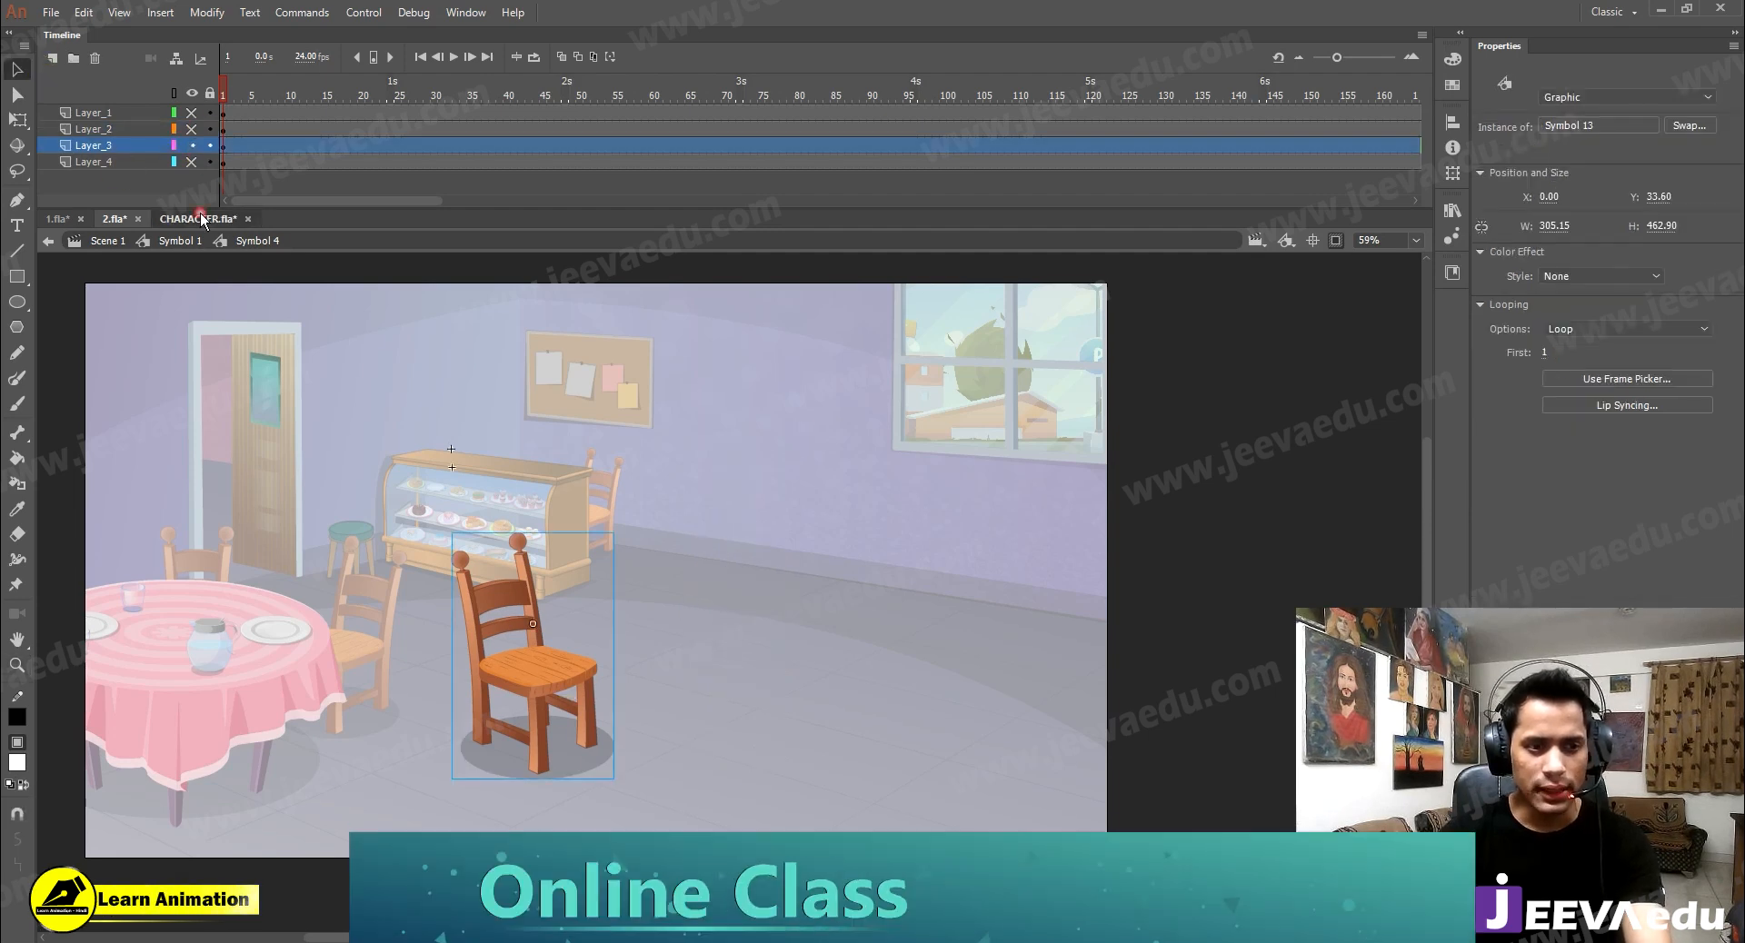
{"action": "left_click", "coordinate": [200, 219]}
{"action": "left_click", "coordinate": [928, 496]}
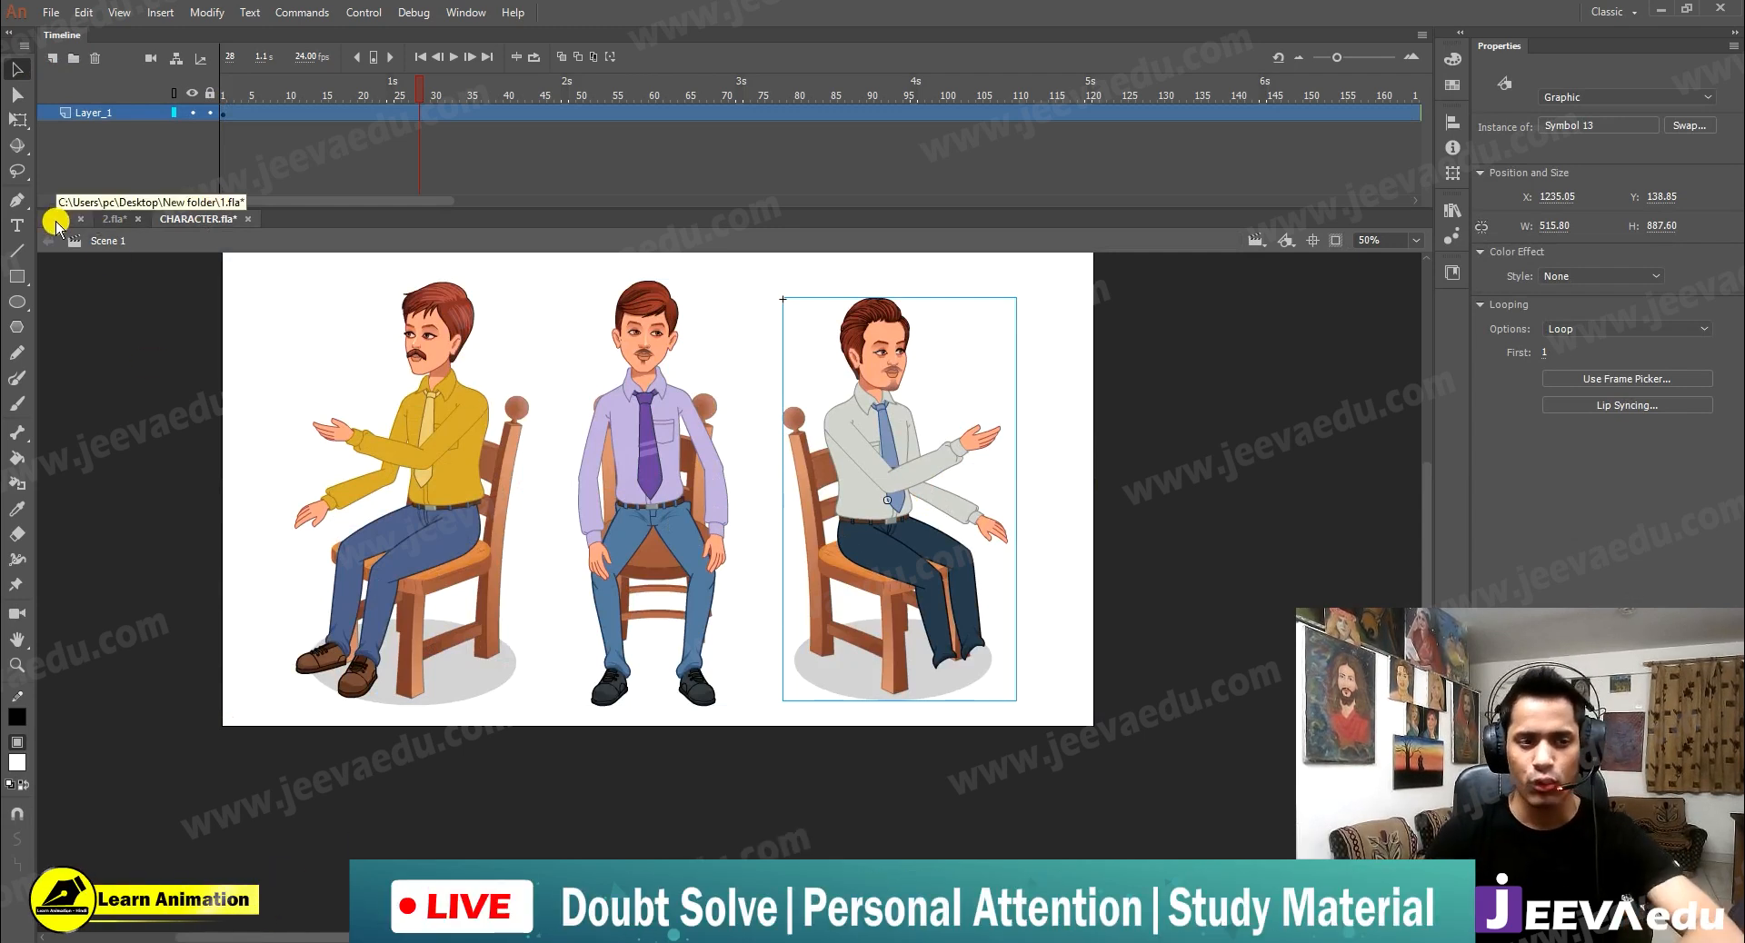
{"action": "left_click", "coordinate": [109, 219]}
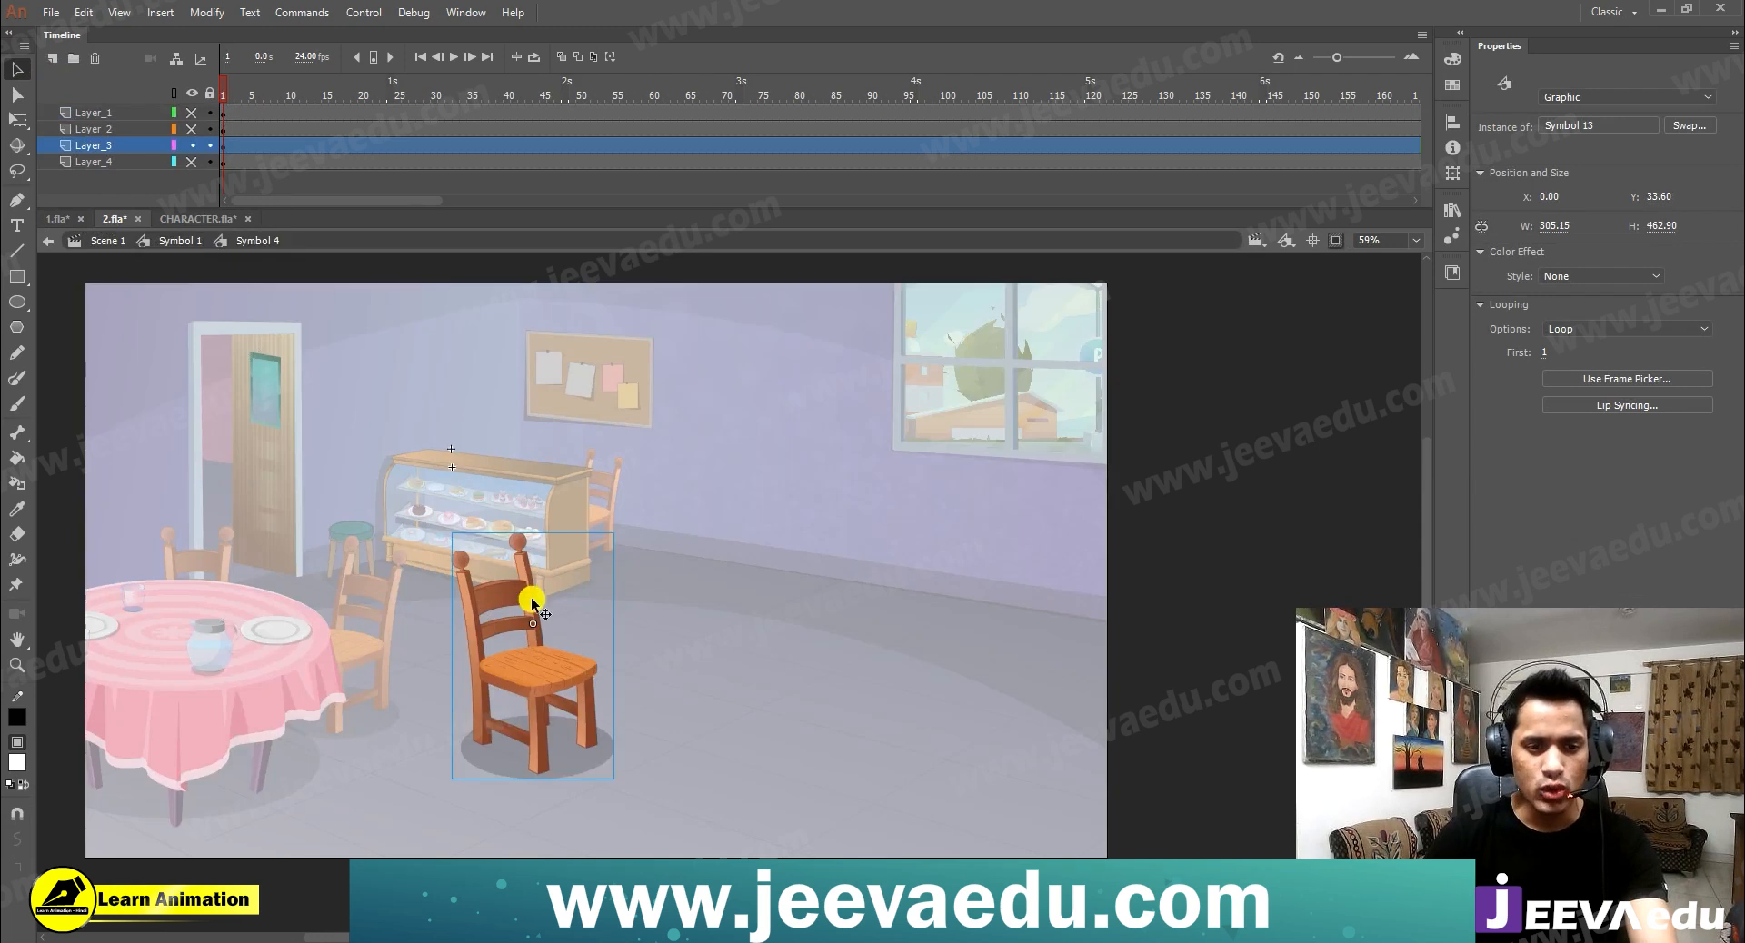
{"action": "left_click", "coordinate": [607, 688]}
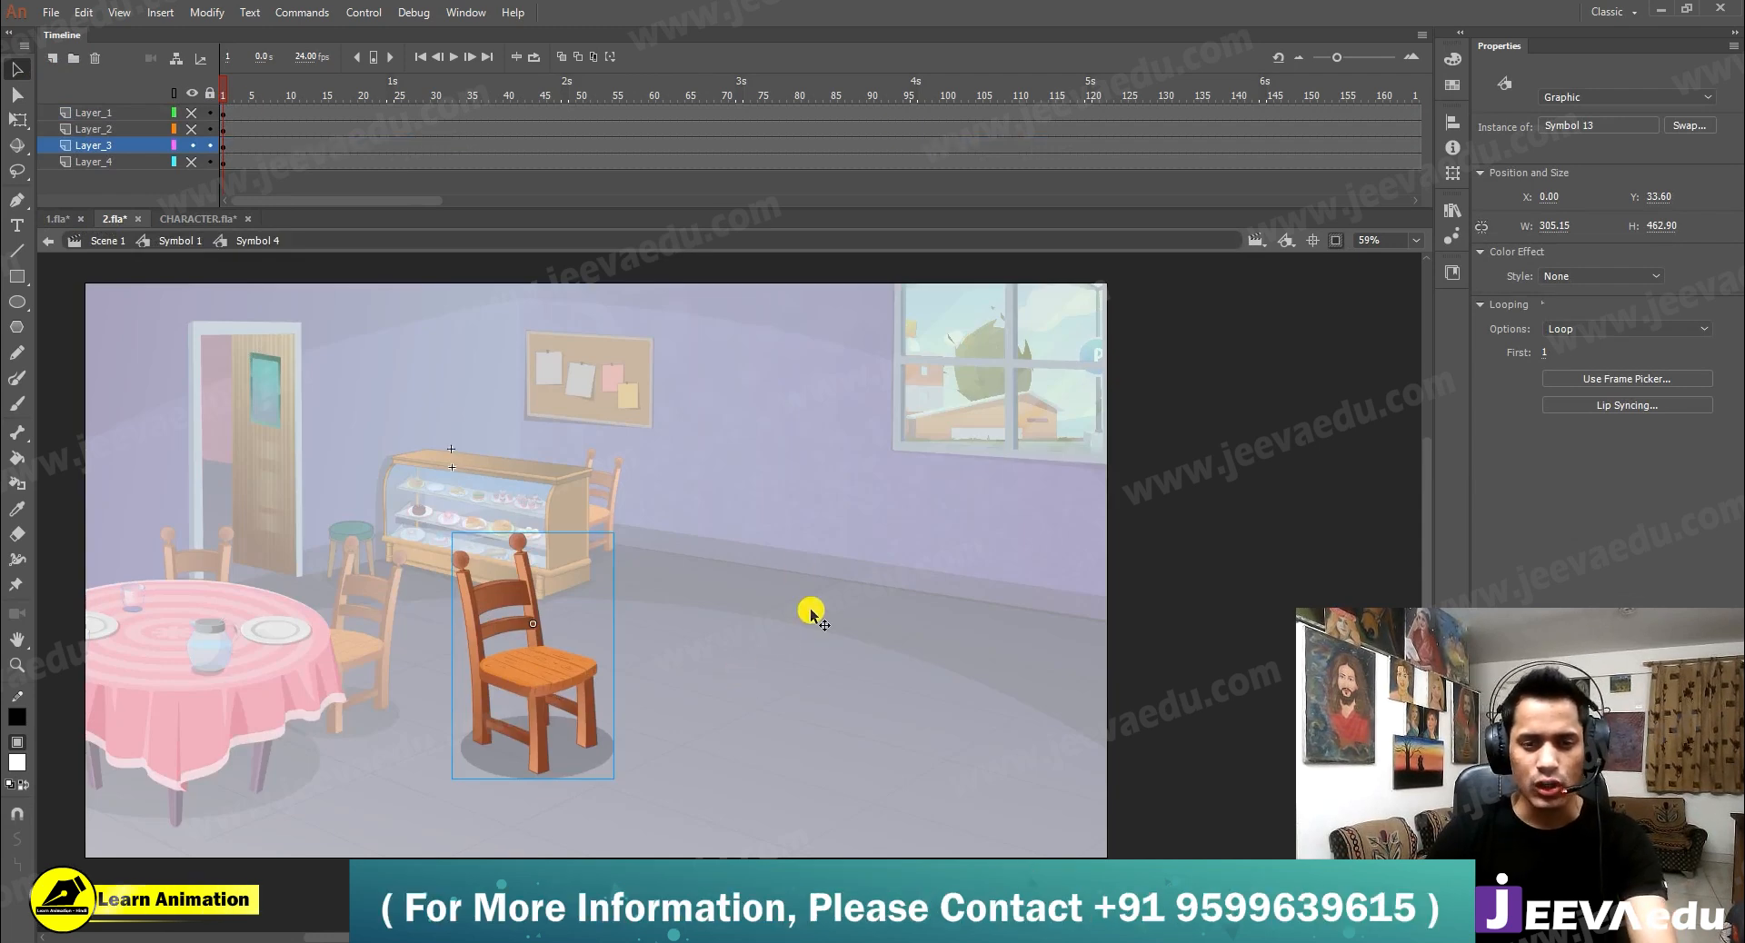
{"action": "key", "text": "ctrl+v"}
{"action": "left_click", "coordinate": [841, 496]}
{"action": "left_click", "coordinate": [908, 525]}
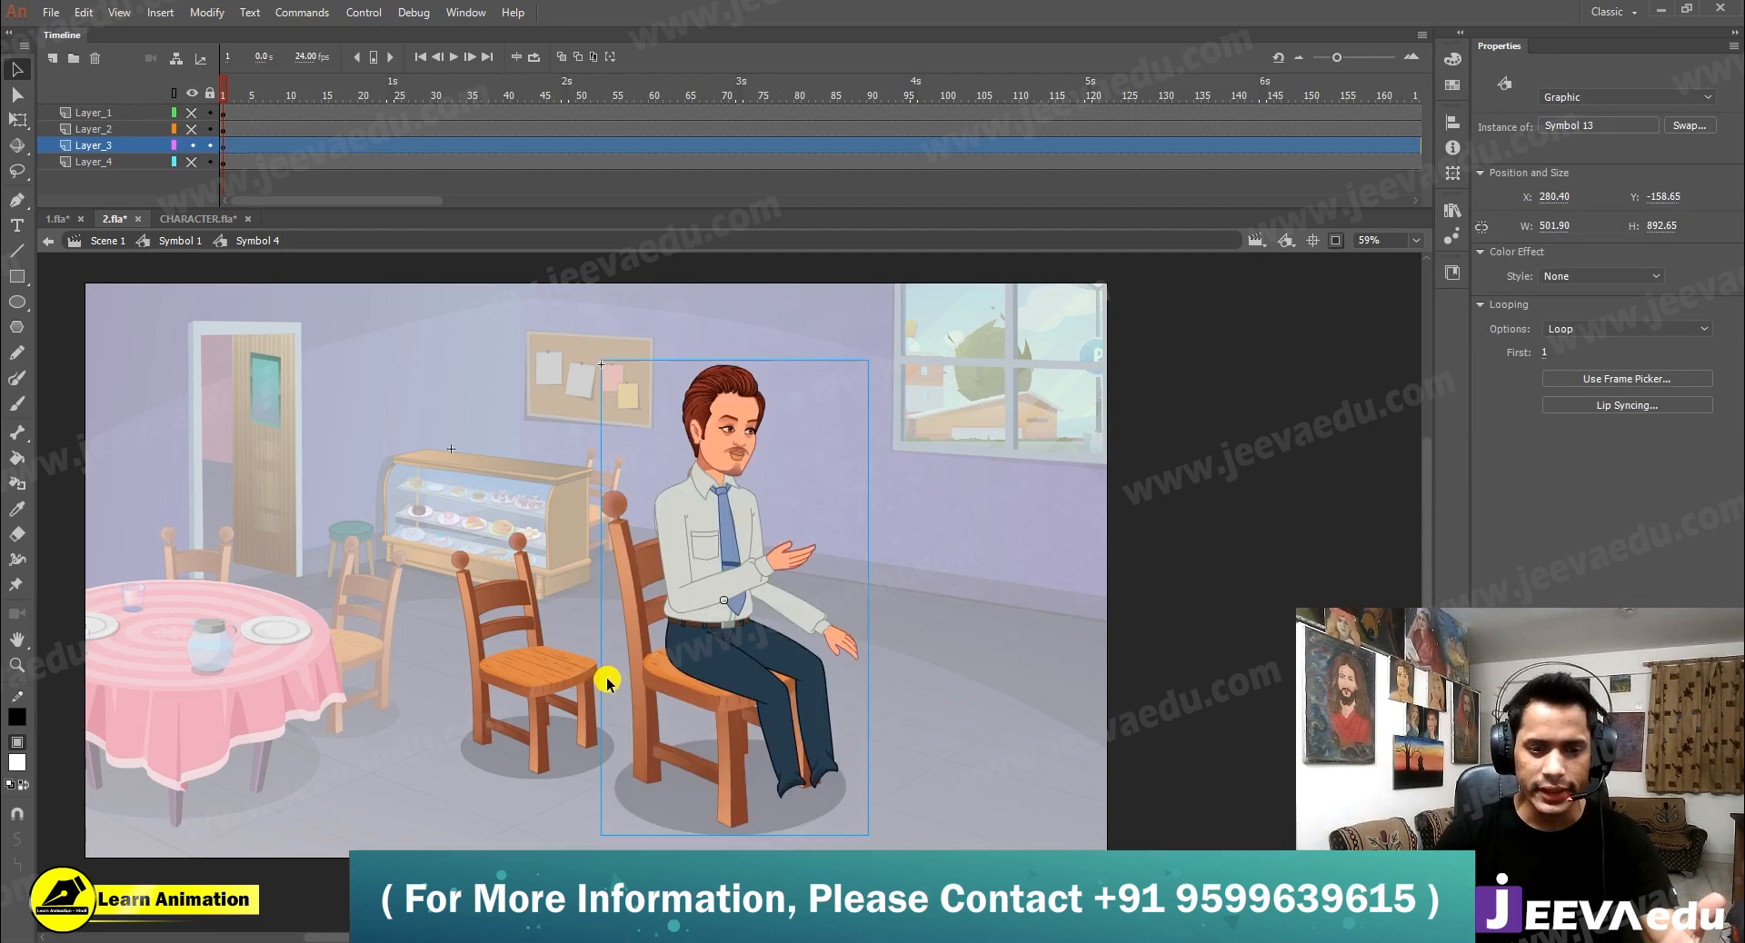
Move the grey-shirted man over the side chair and scale him to 80% twice
{"action": "left_click_drag", "start_coordinate": [723, 704], "coordinate": [542, 689]}
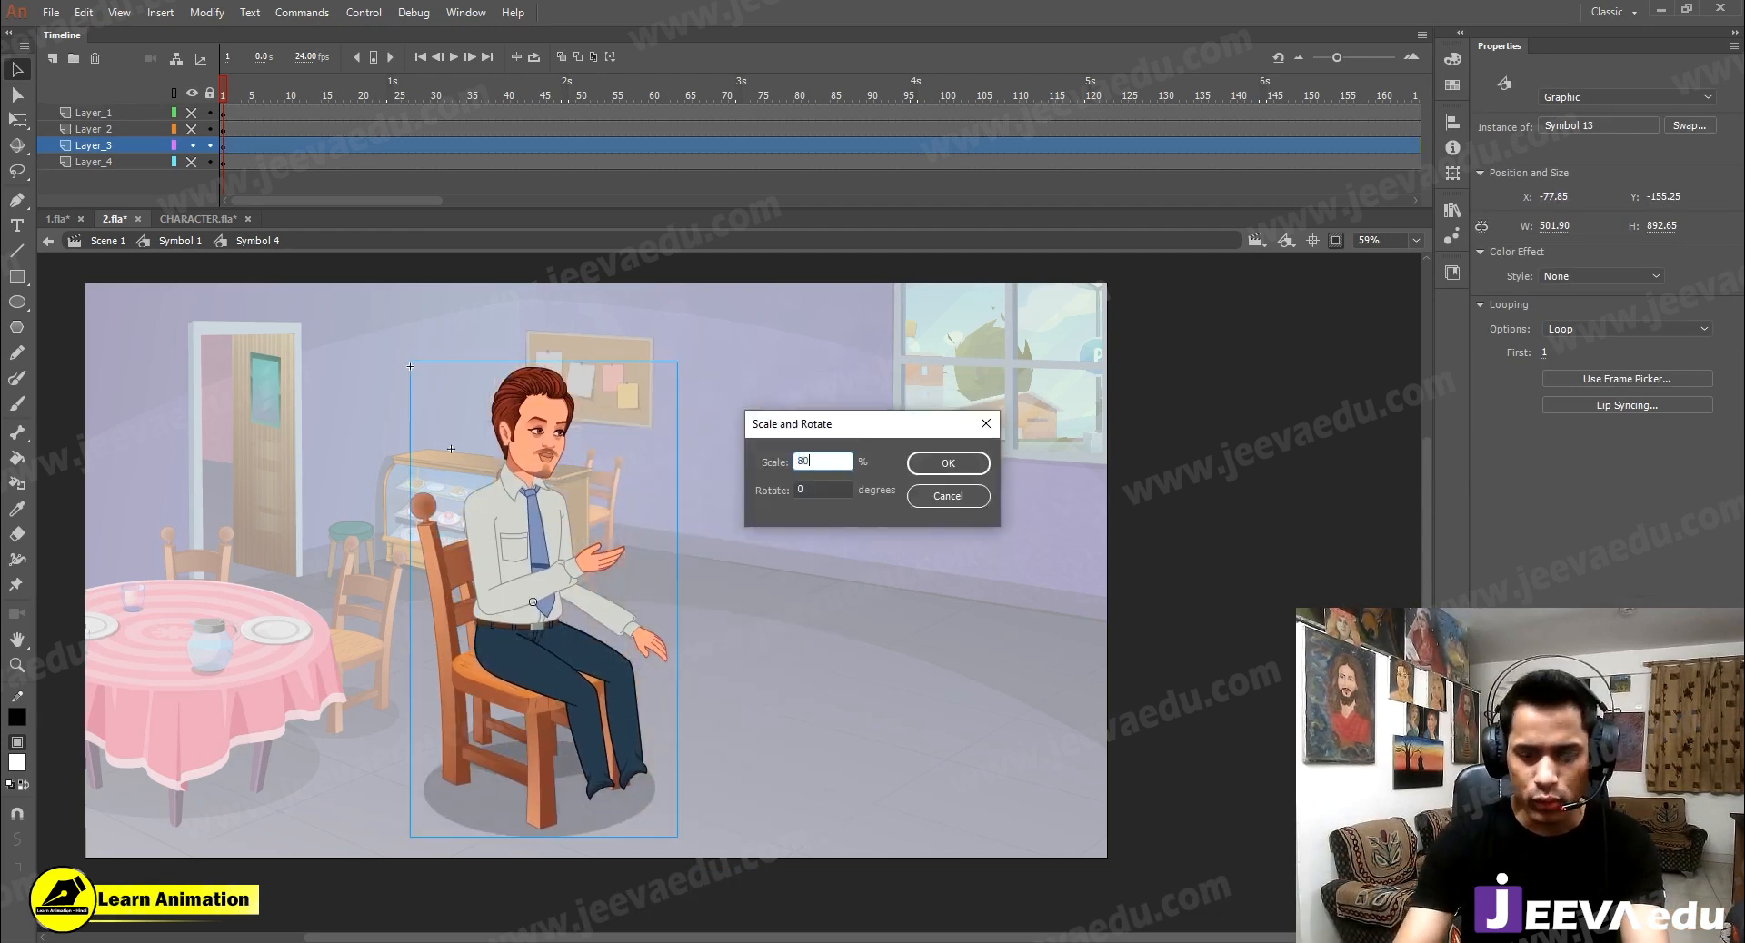
{"action": "key", "text": "Return"}
{"action": "key", "text": "ctrl+alt+s"}
{"action": "key", "text": "Return"}
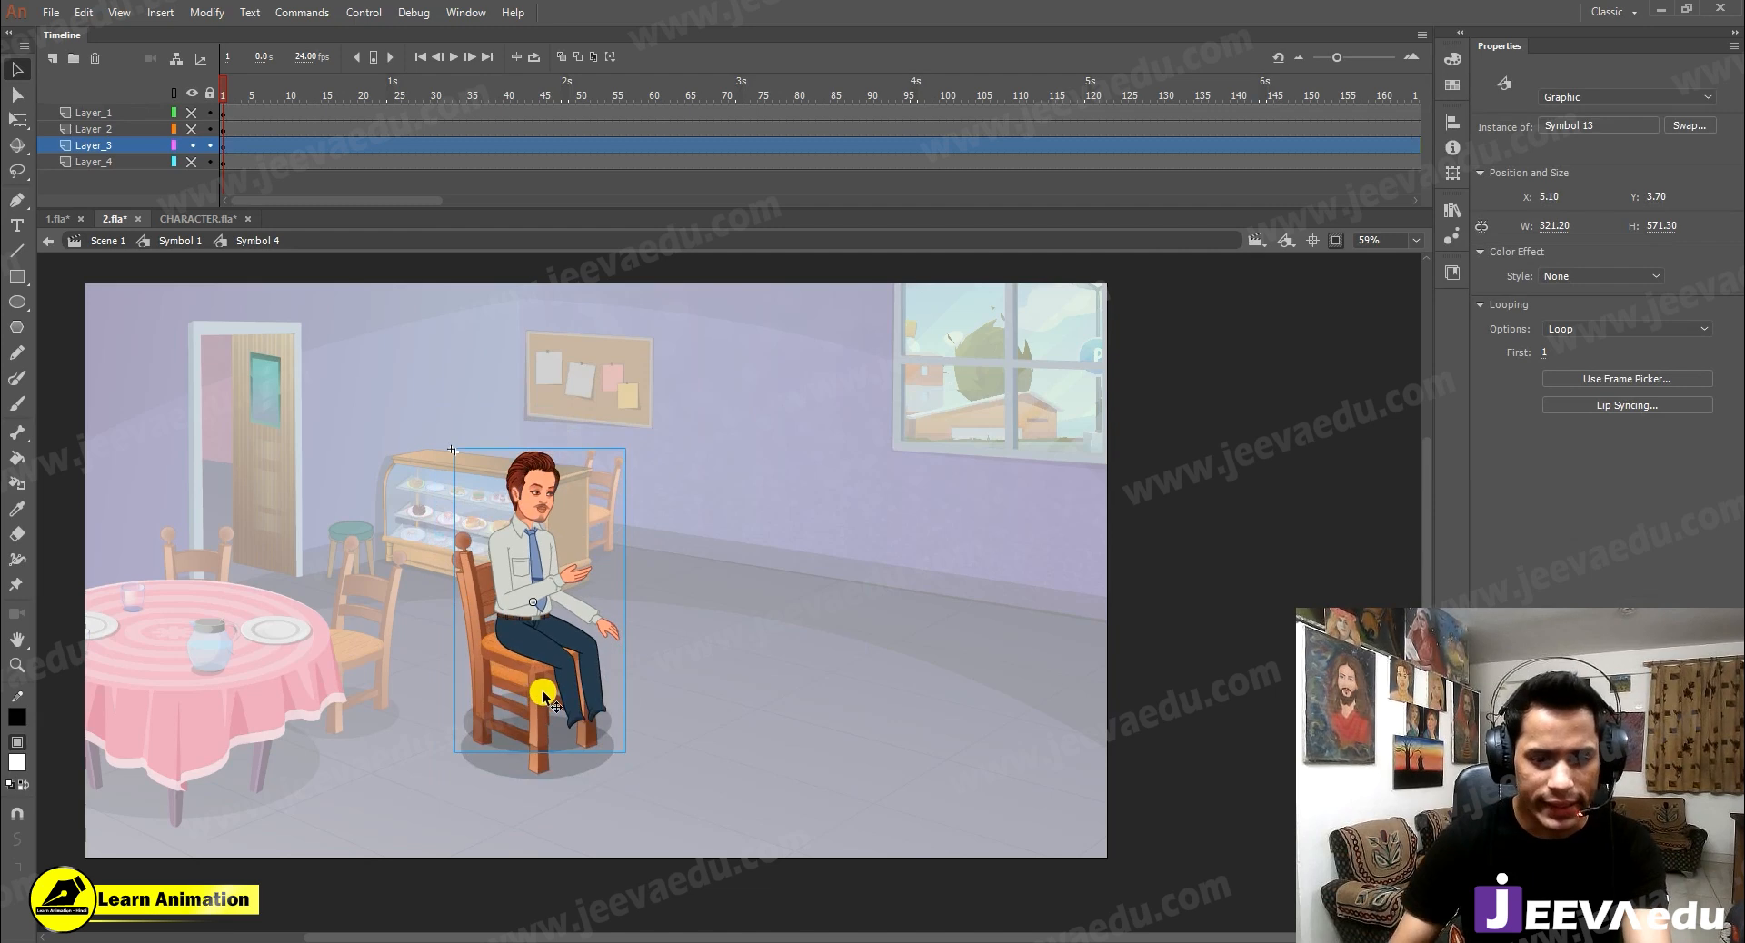
Line up the grey-shirted man's chair with the existing side chair, scaling him to 102% and nudging him to the right
{"action": "key", "text": "ctrl+equal"}
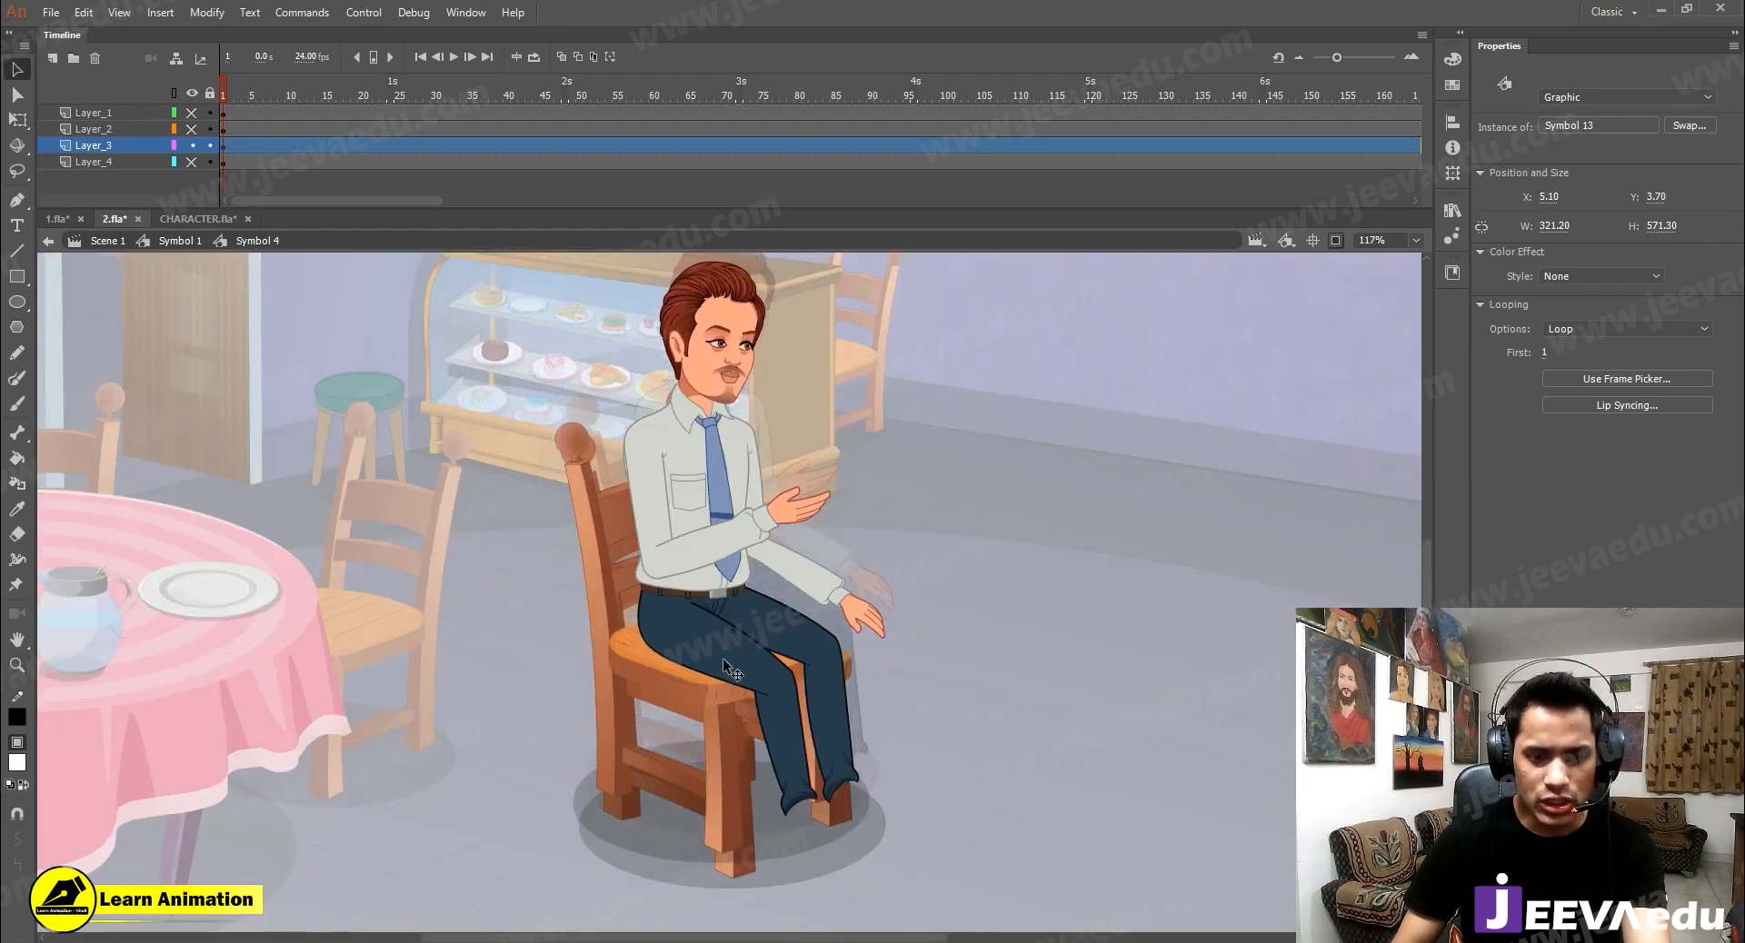
{"action": "left_click_drag", "start_coordinate": [729, 664], "coordinate": [695, 718]}
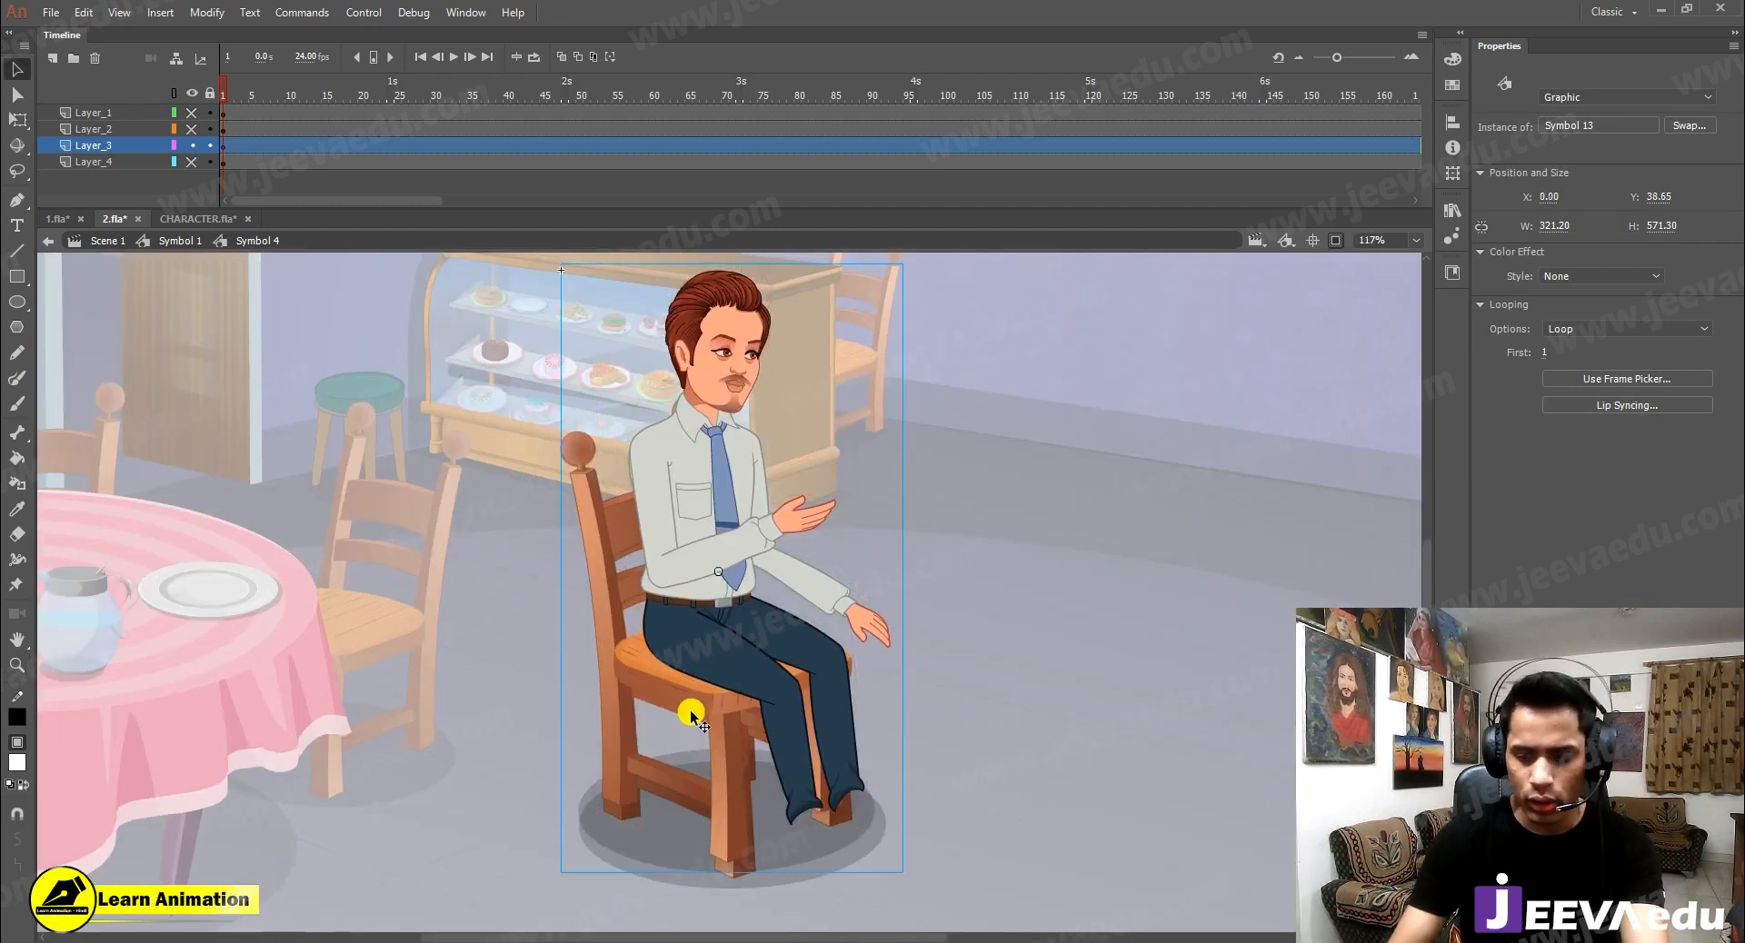
{"action": "key", "text": "ctrl+alt+s"}
{"action": "type", "text": "102"}
{"action": "key", "text": "Return"}
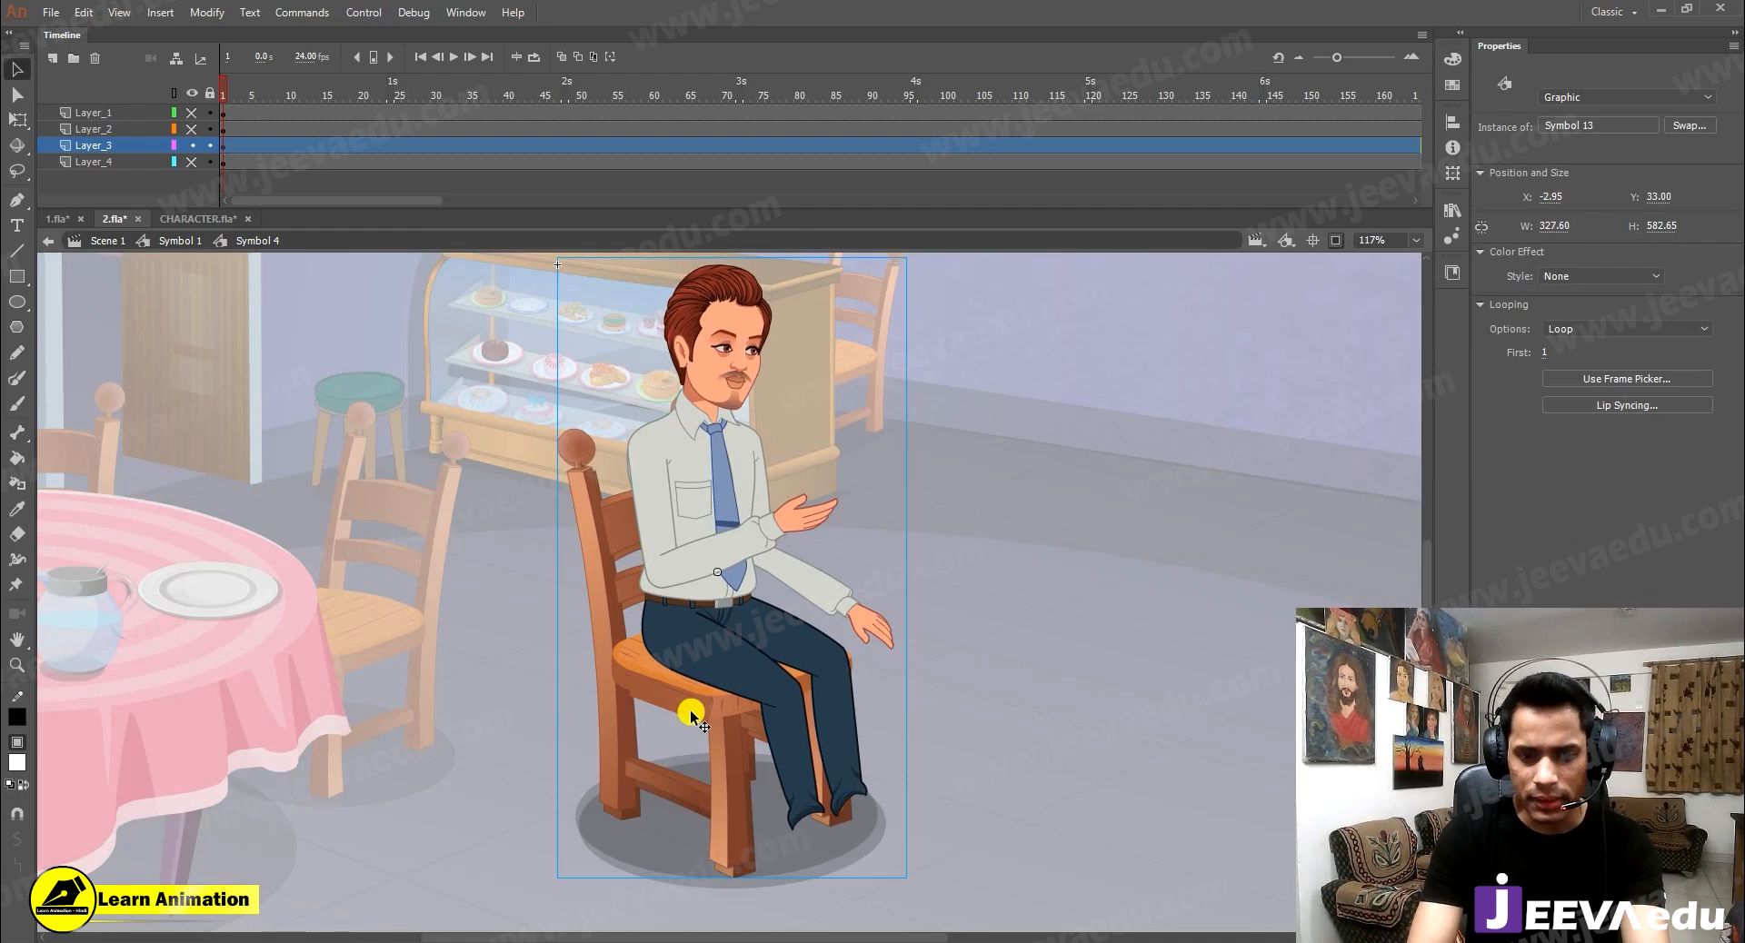
{"action": "key", "text": "Right"}
{"action": "key", "text": "Right"}
{"action": "key", "text": "Right"}
{"action": "key", "text": "Right"}
{"action": "key", "text": "Right"}
{"action": "key", "text": "Right"}
{"action": "key", "text": "Right"}
{"action": "key", "text": "Right"}
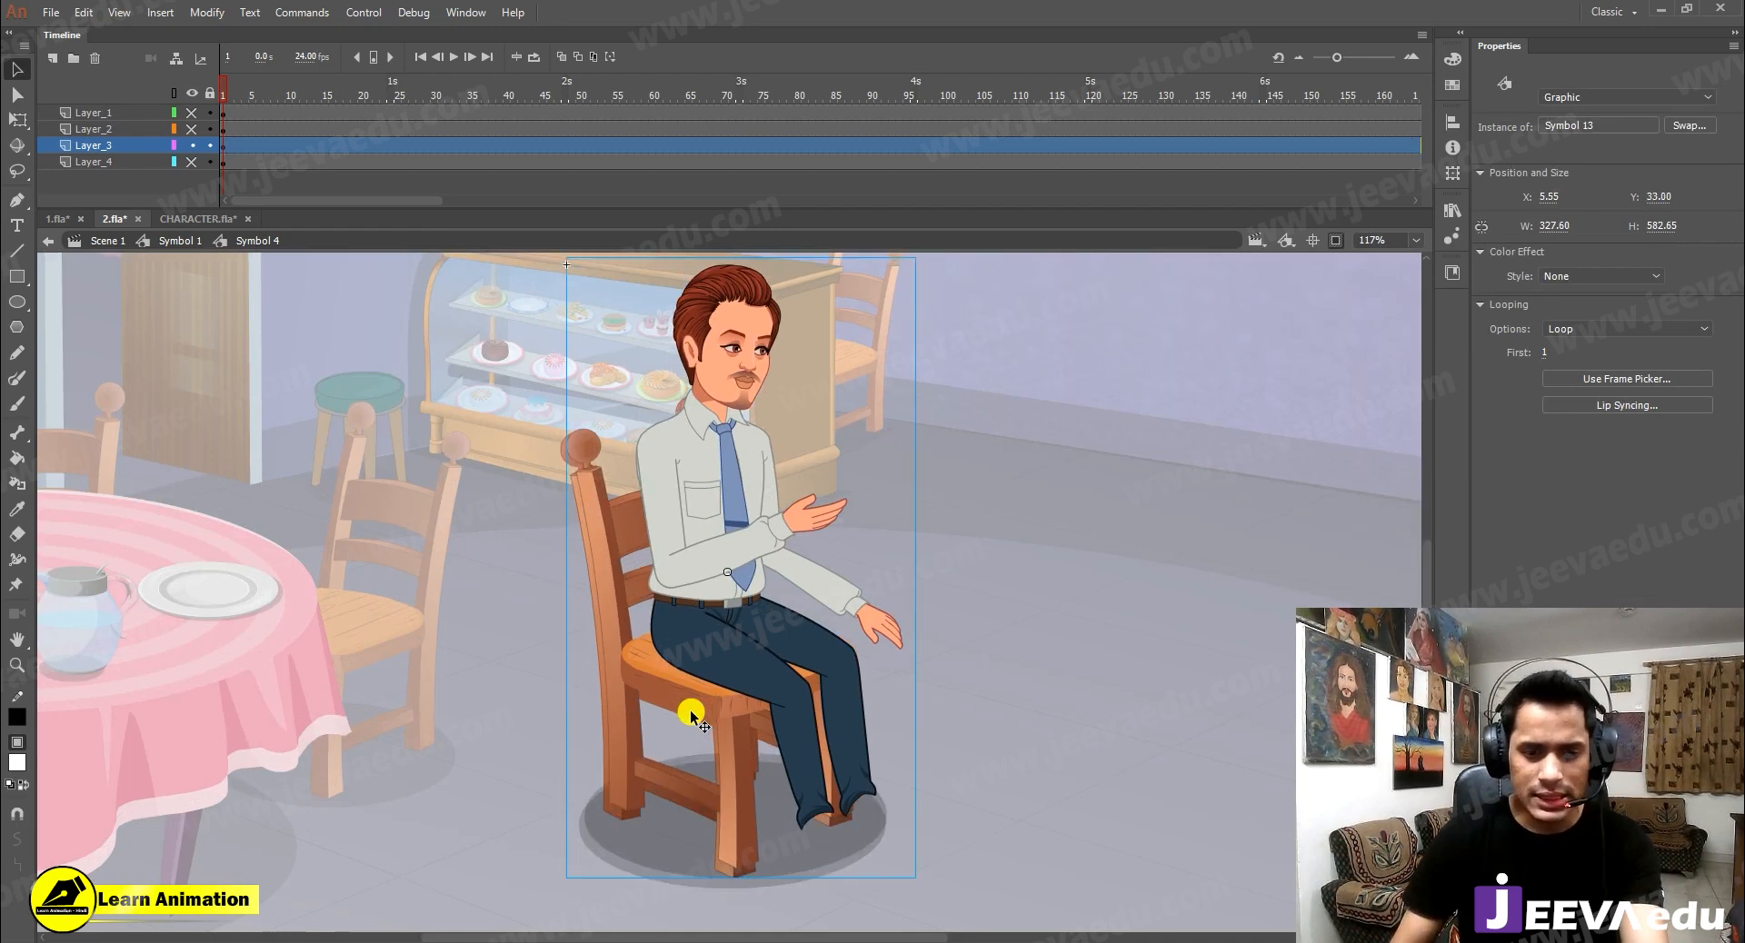
Remove the original side chair from Layer_3 and make all layers of the table symbol visible
{"action": "left_click", "coordinate": [727, 649]}
{"action": "left_click", "coordinate": [712, 443]}
{"action": "key", "text": "z"}
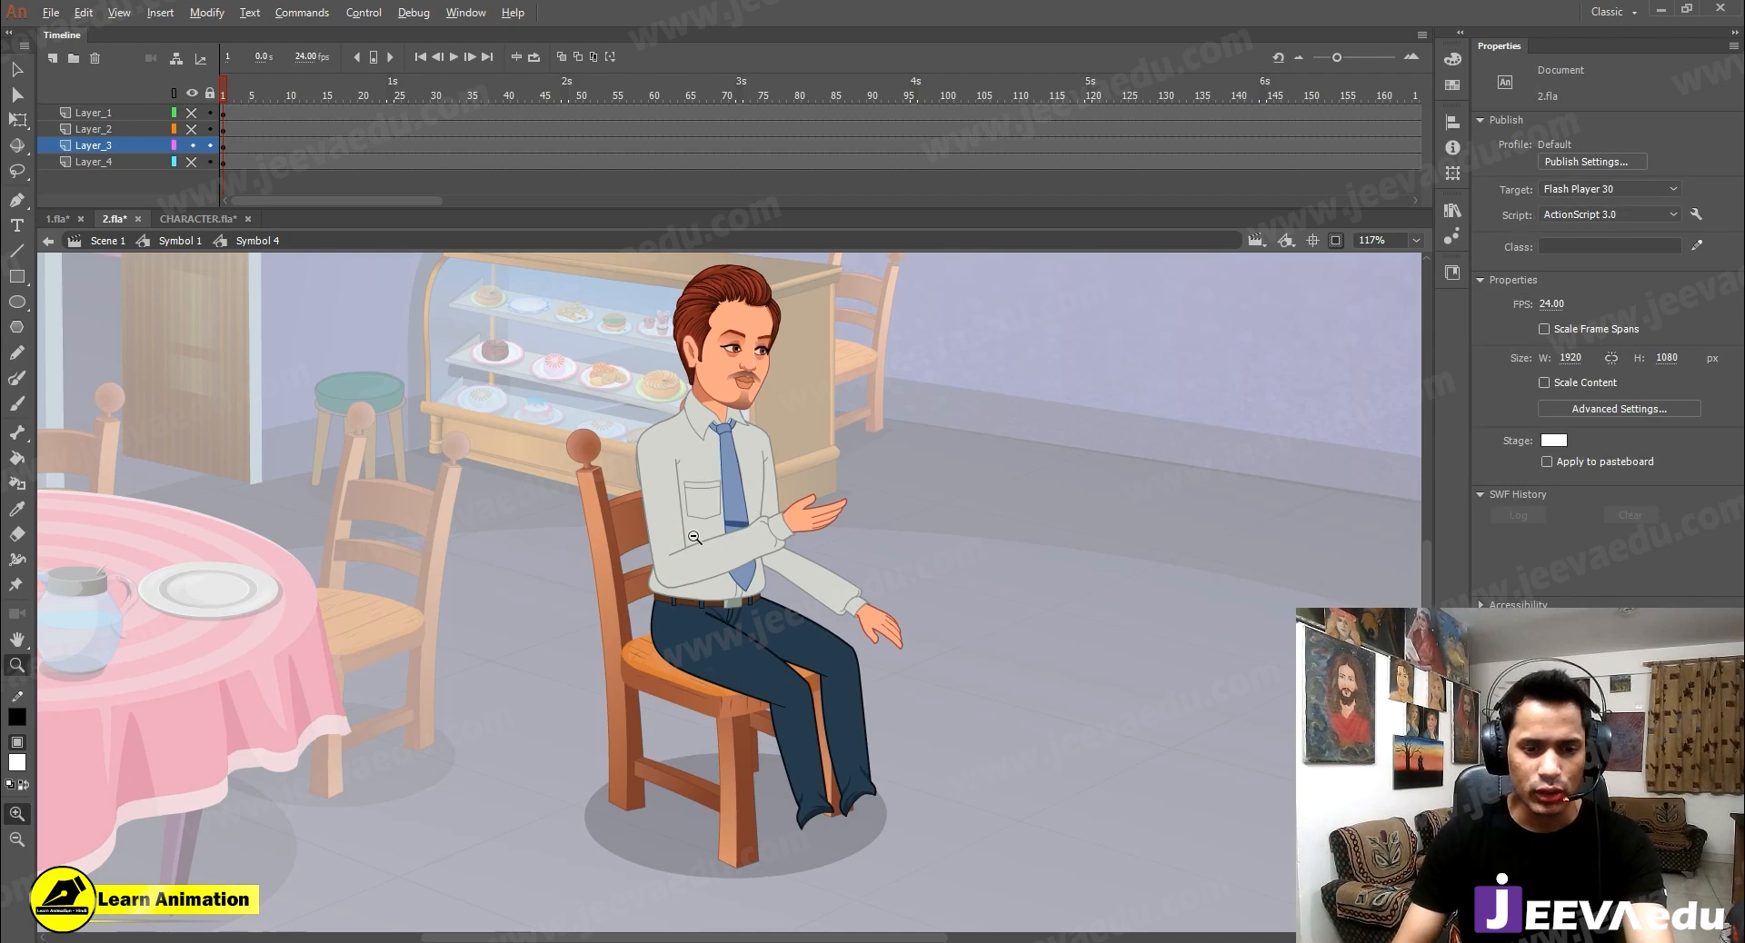
{"action": "left_click", "coordinate": [693, 536], "text": "alt"}
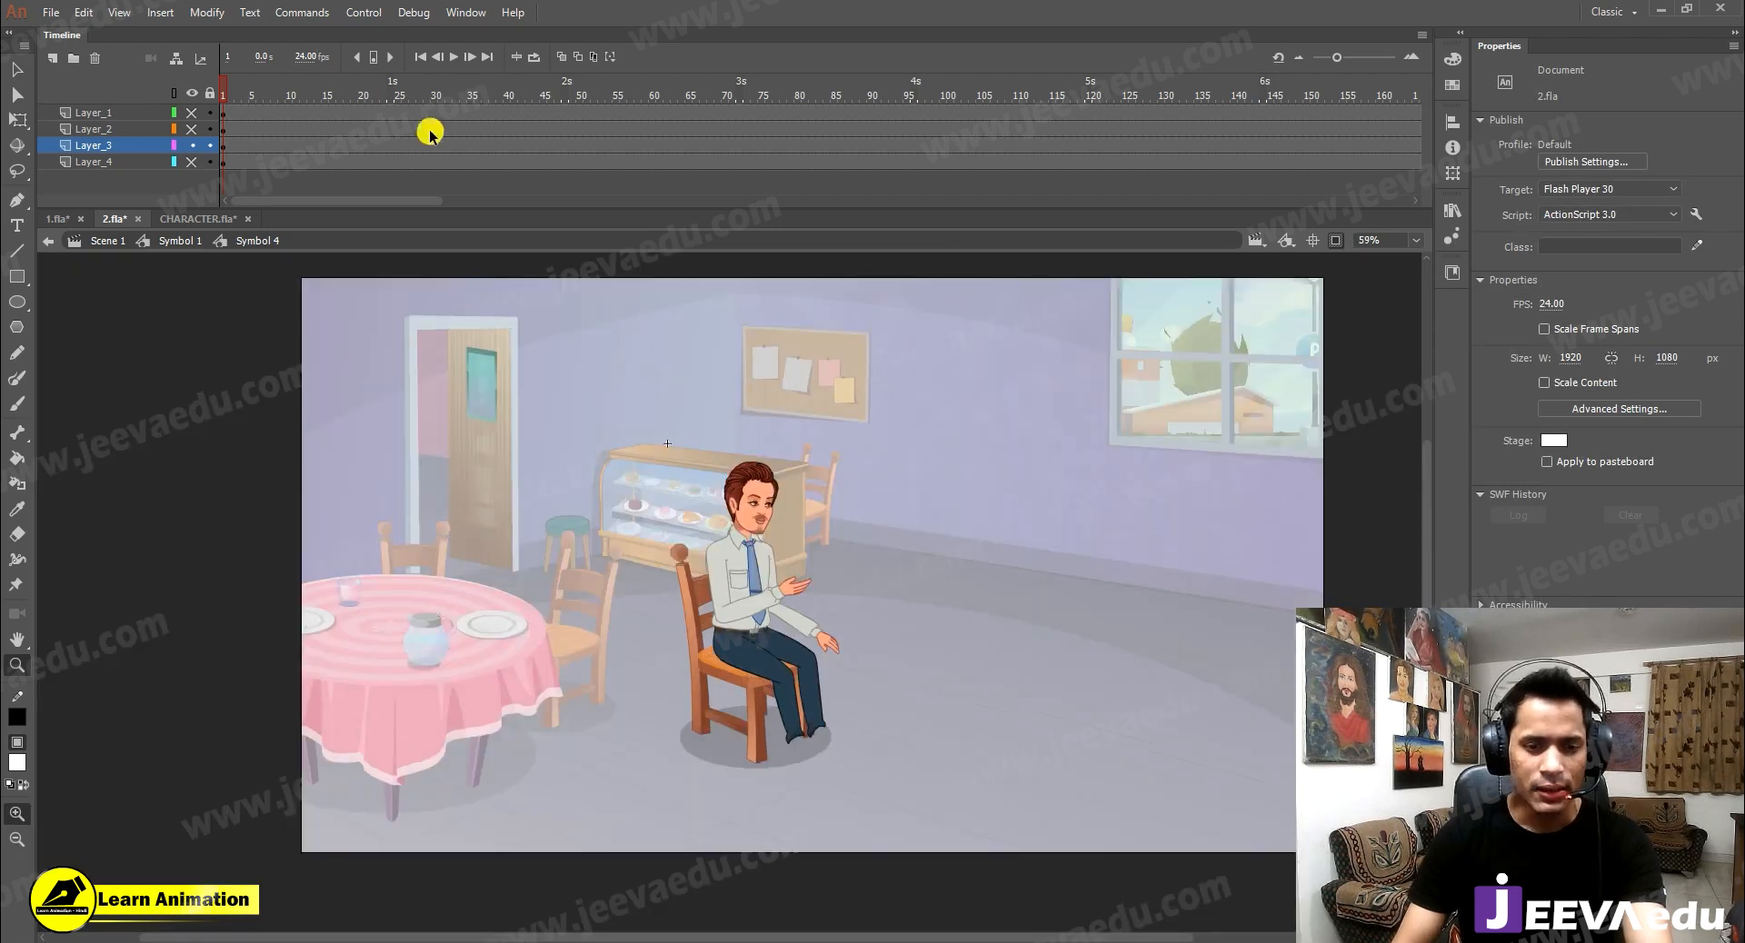
{"action": "left_click", "coordinate": [195, 138]}
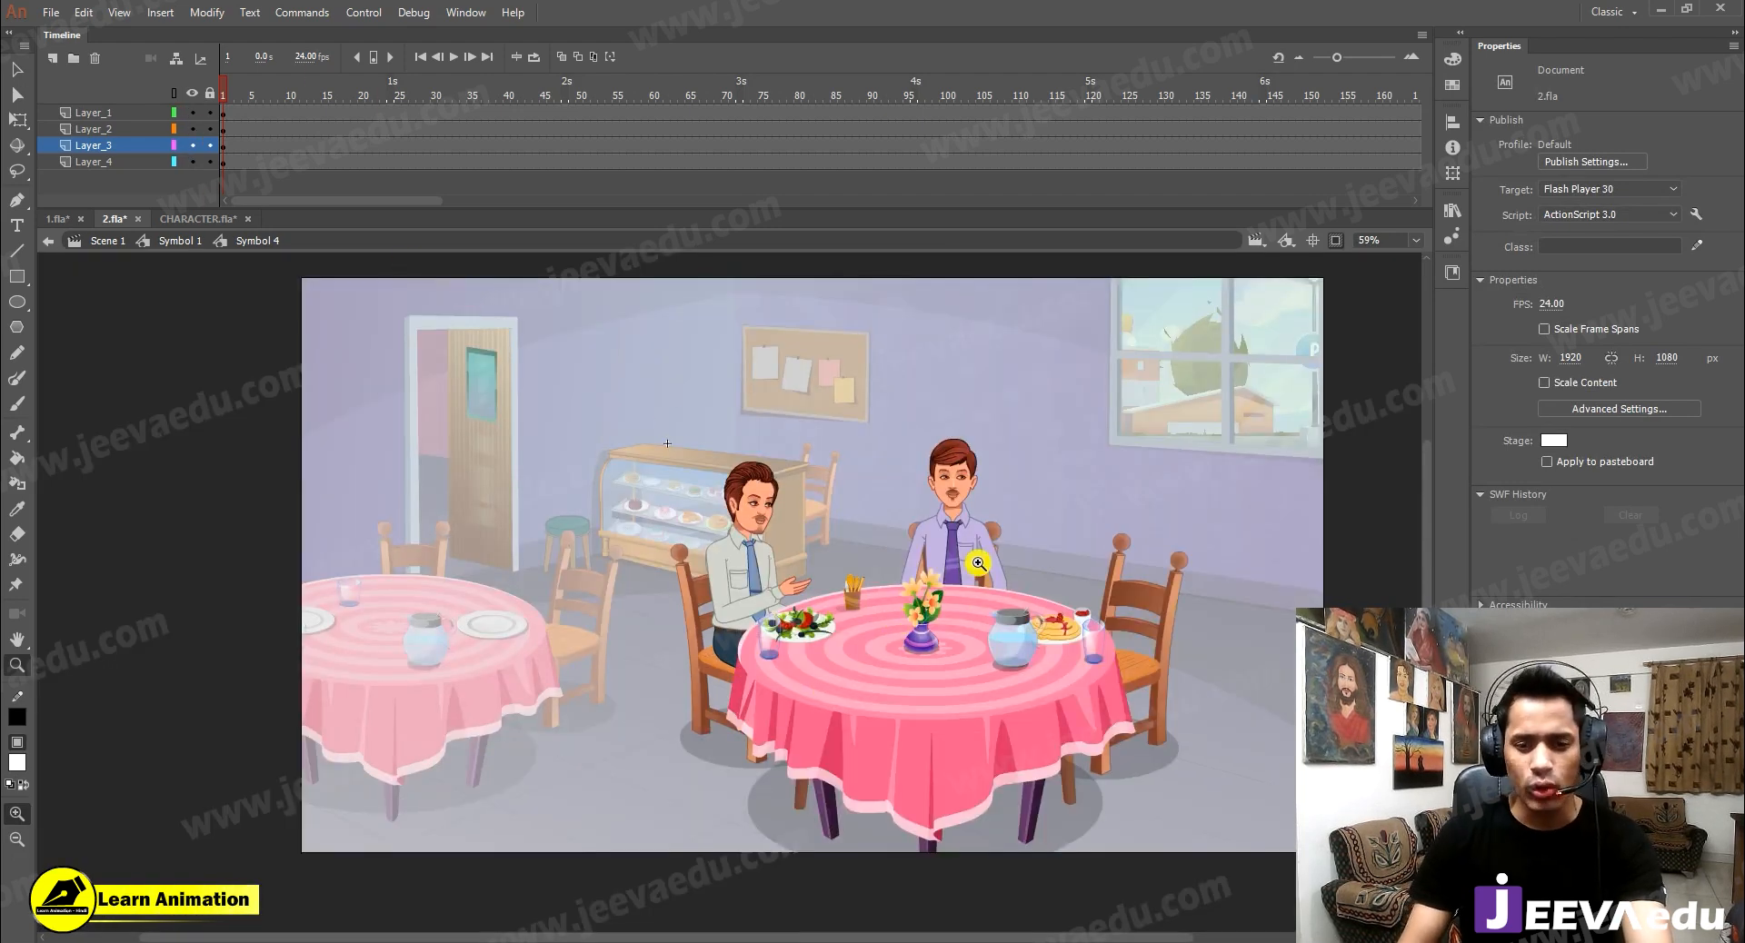
Scale the grey-shirted man at the side of the table to 105%
{"action": "left_click", "coordinate": [973, 613]}
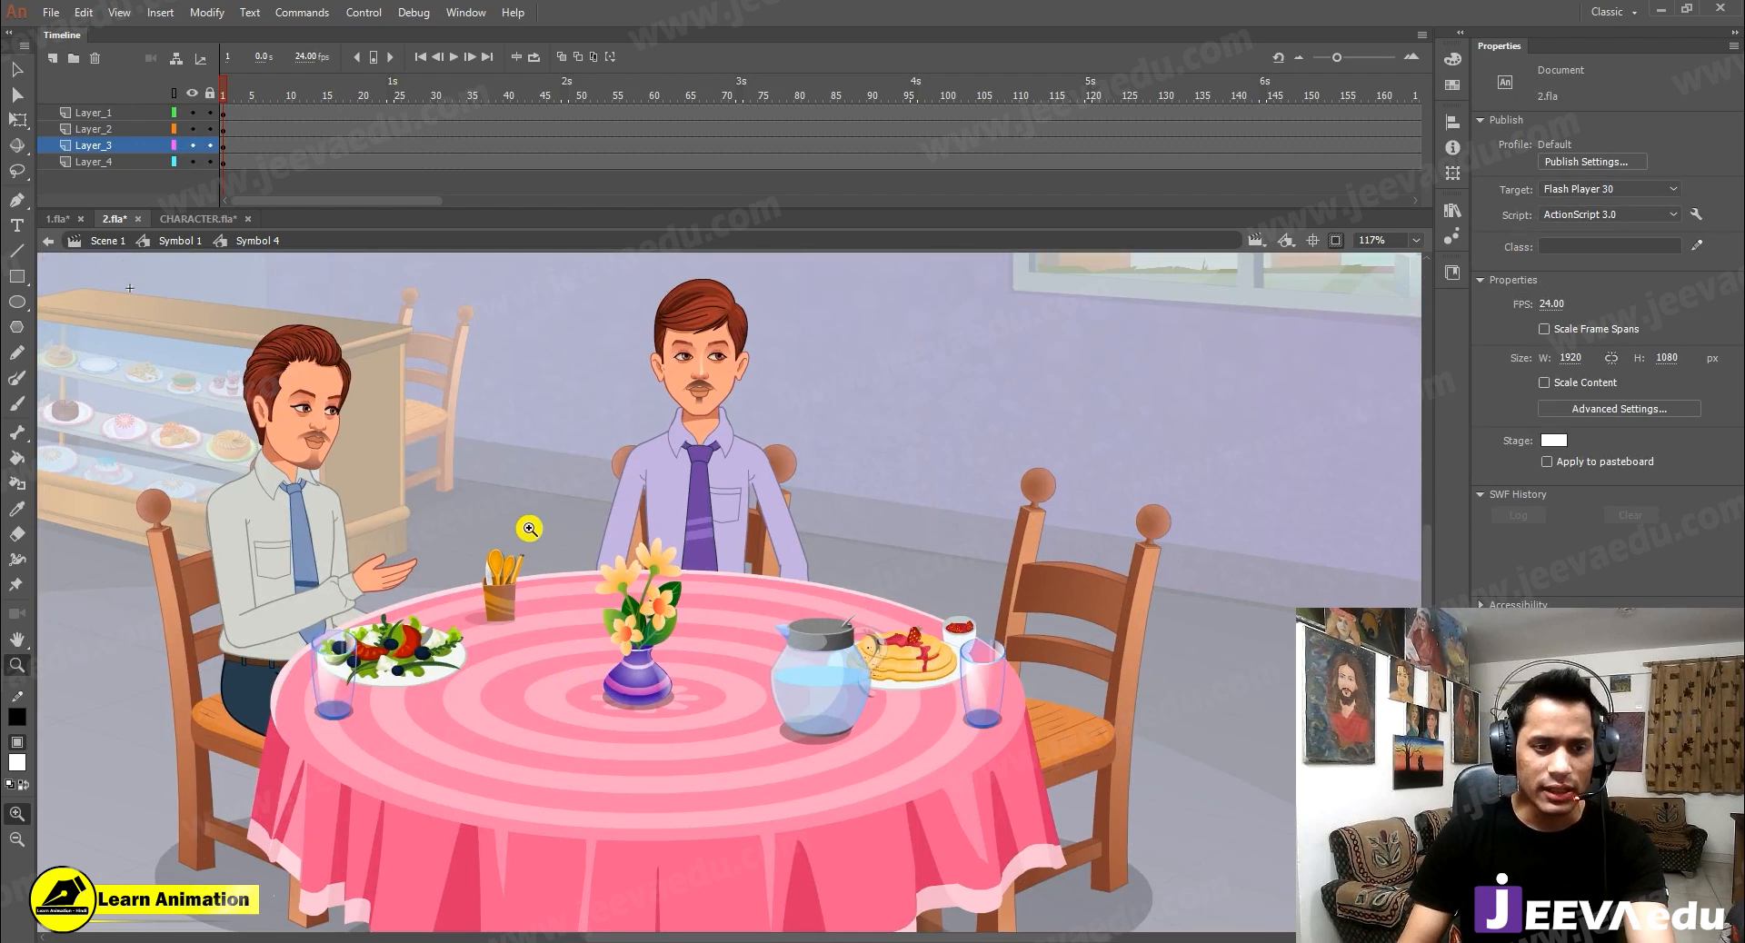
{"action": "key", "text": "v"}
{"action": "left_click", "coordinate": [320, 543]}
{"action": "key", "text": "ctrl+alt+s"}
{"action": "type", "text": "10"}
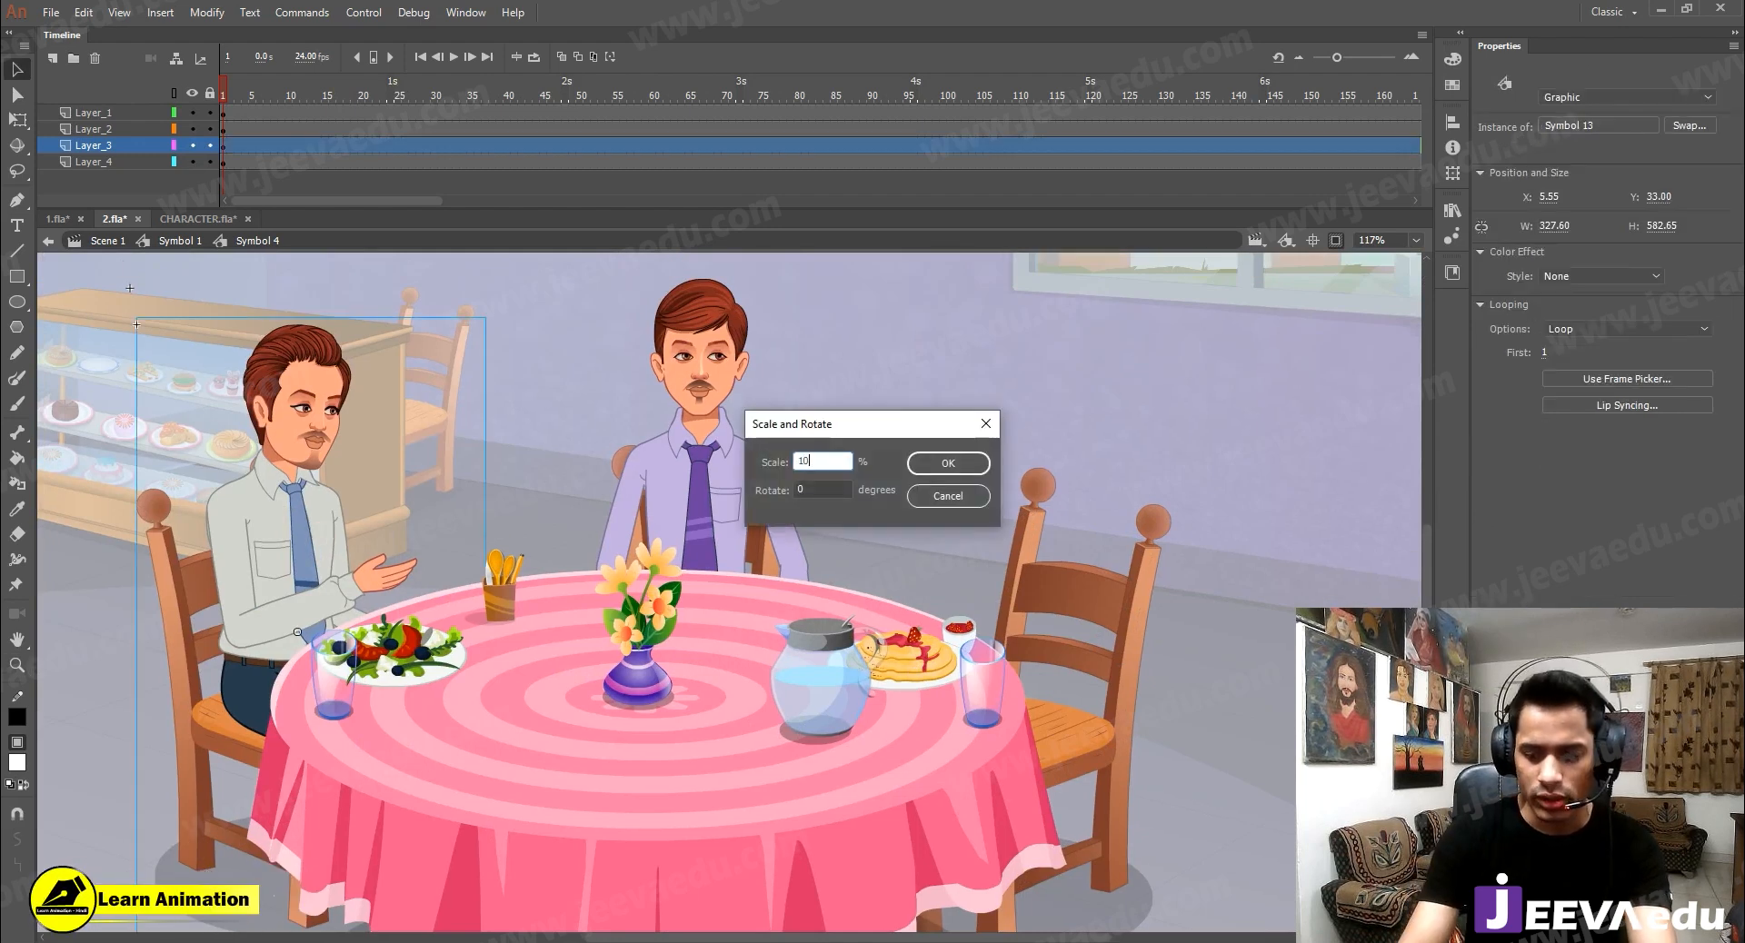
{"action": "type", "text": "5"}
{"action": "key", "text": "Return"}
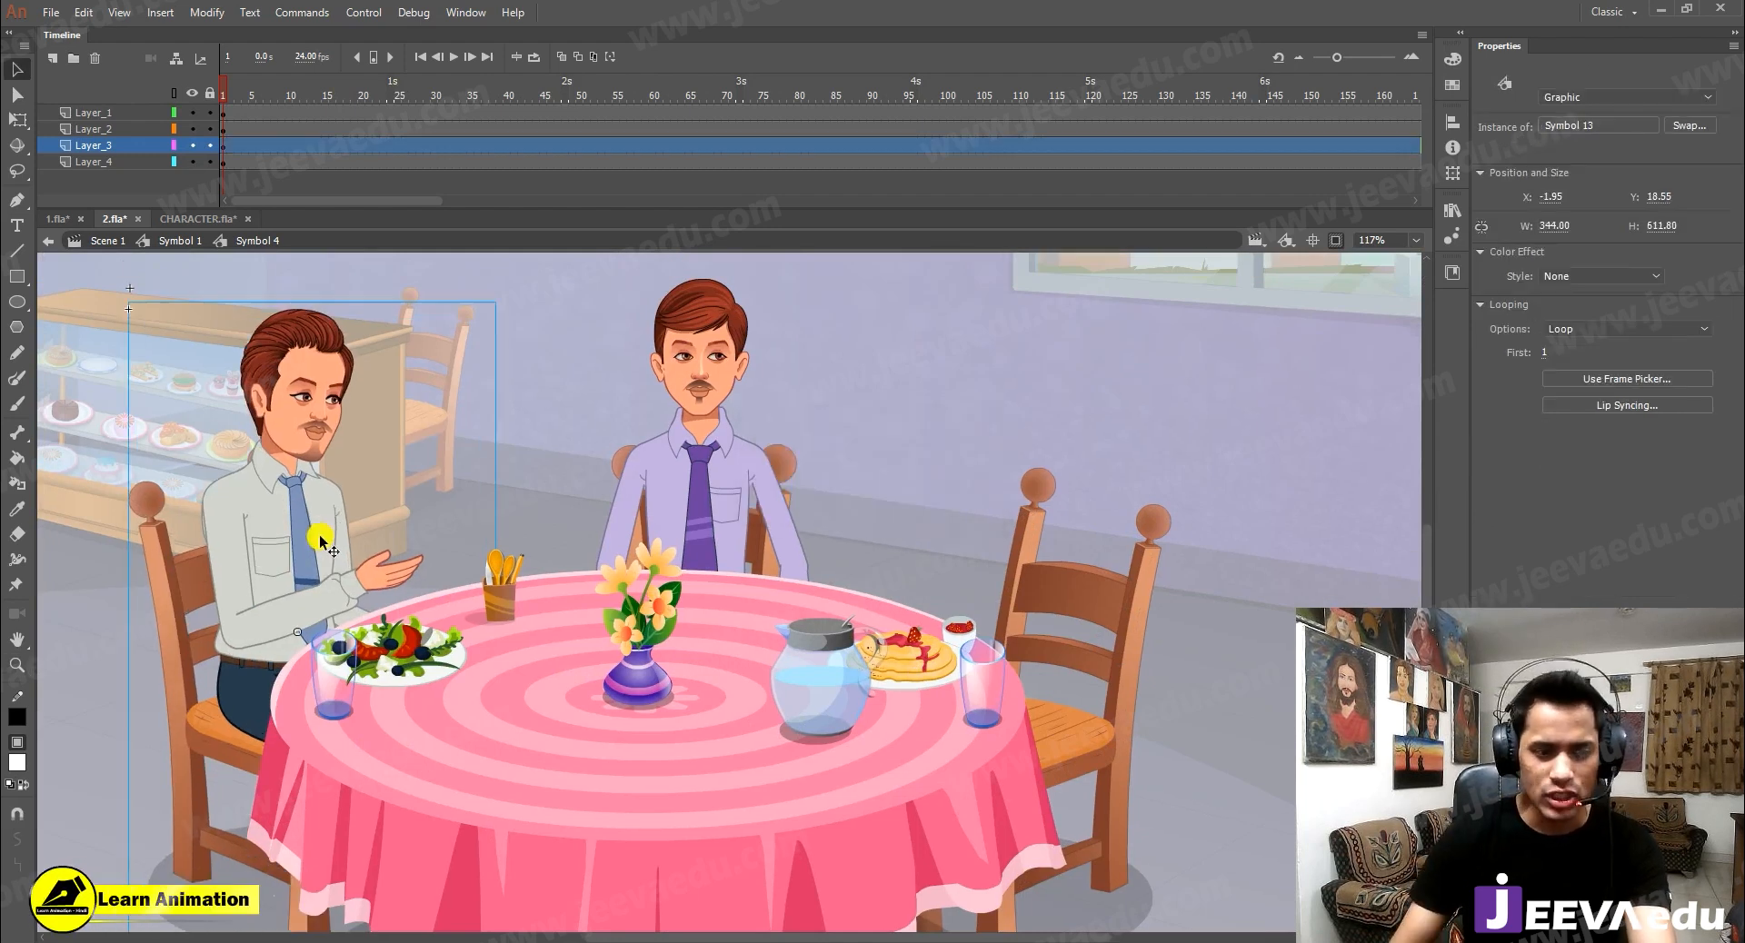
Scale the purple-shirted man behind the table to 95% and shift him slightly upward behind the tabletop
{"action": "left_click", "coordinate": [699, 477]}
{"action": "key", "text": "ctrl+alt+s"}
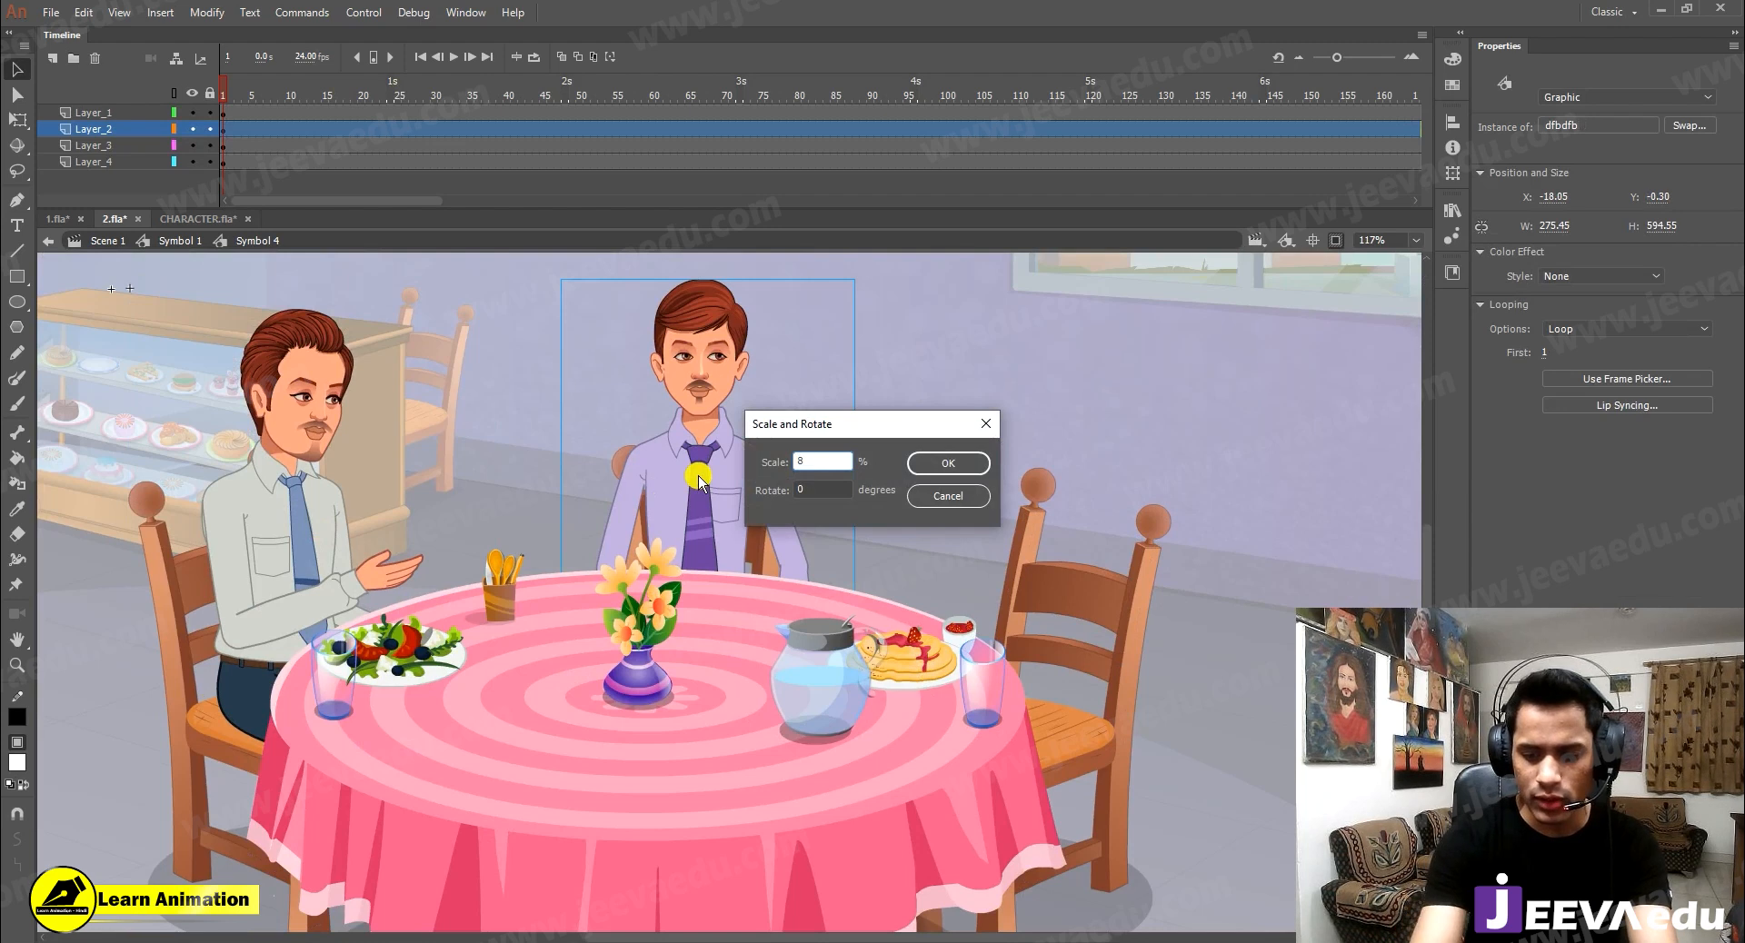
{"action": "key", "text": "Return"}
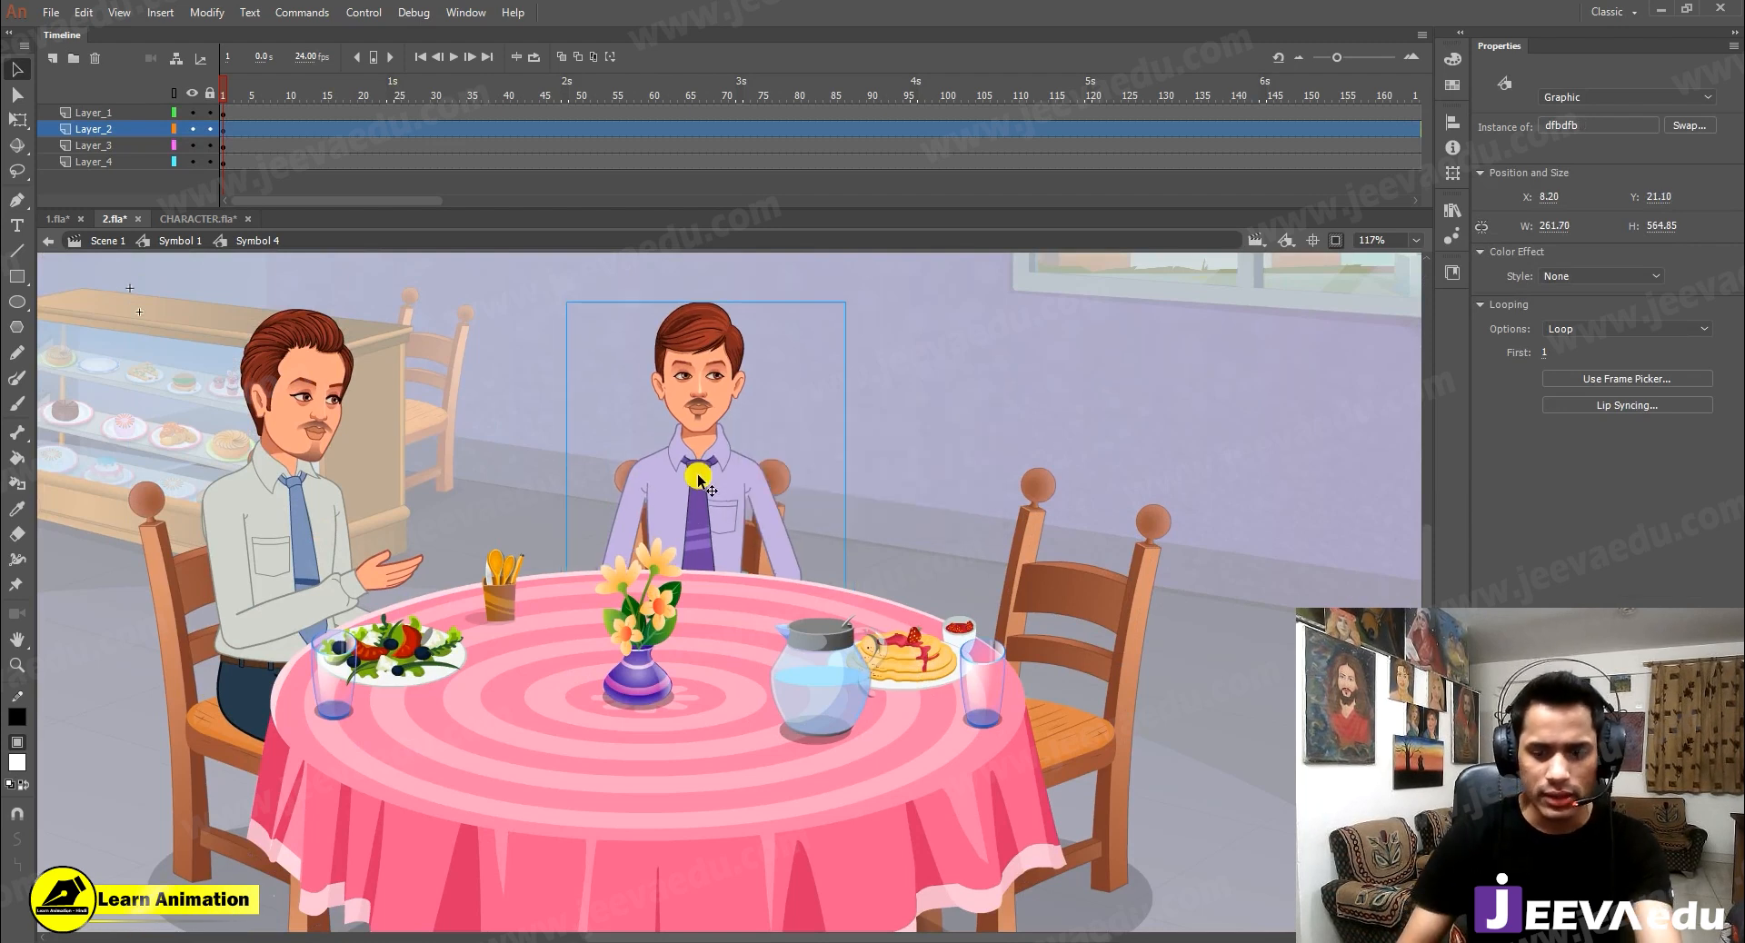
{"action": "mouse_move", "coordinate": [732, 502]}
{"action": "left_mouse_down"}
{"action": "mouse_move", "coordinate": [713, 459]}
{"action": "mouse_move", "coordinate": [727, 491]}
{"action": "left_mouse_up"}
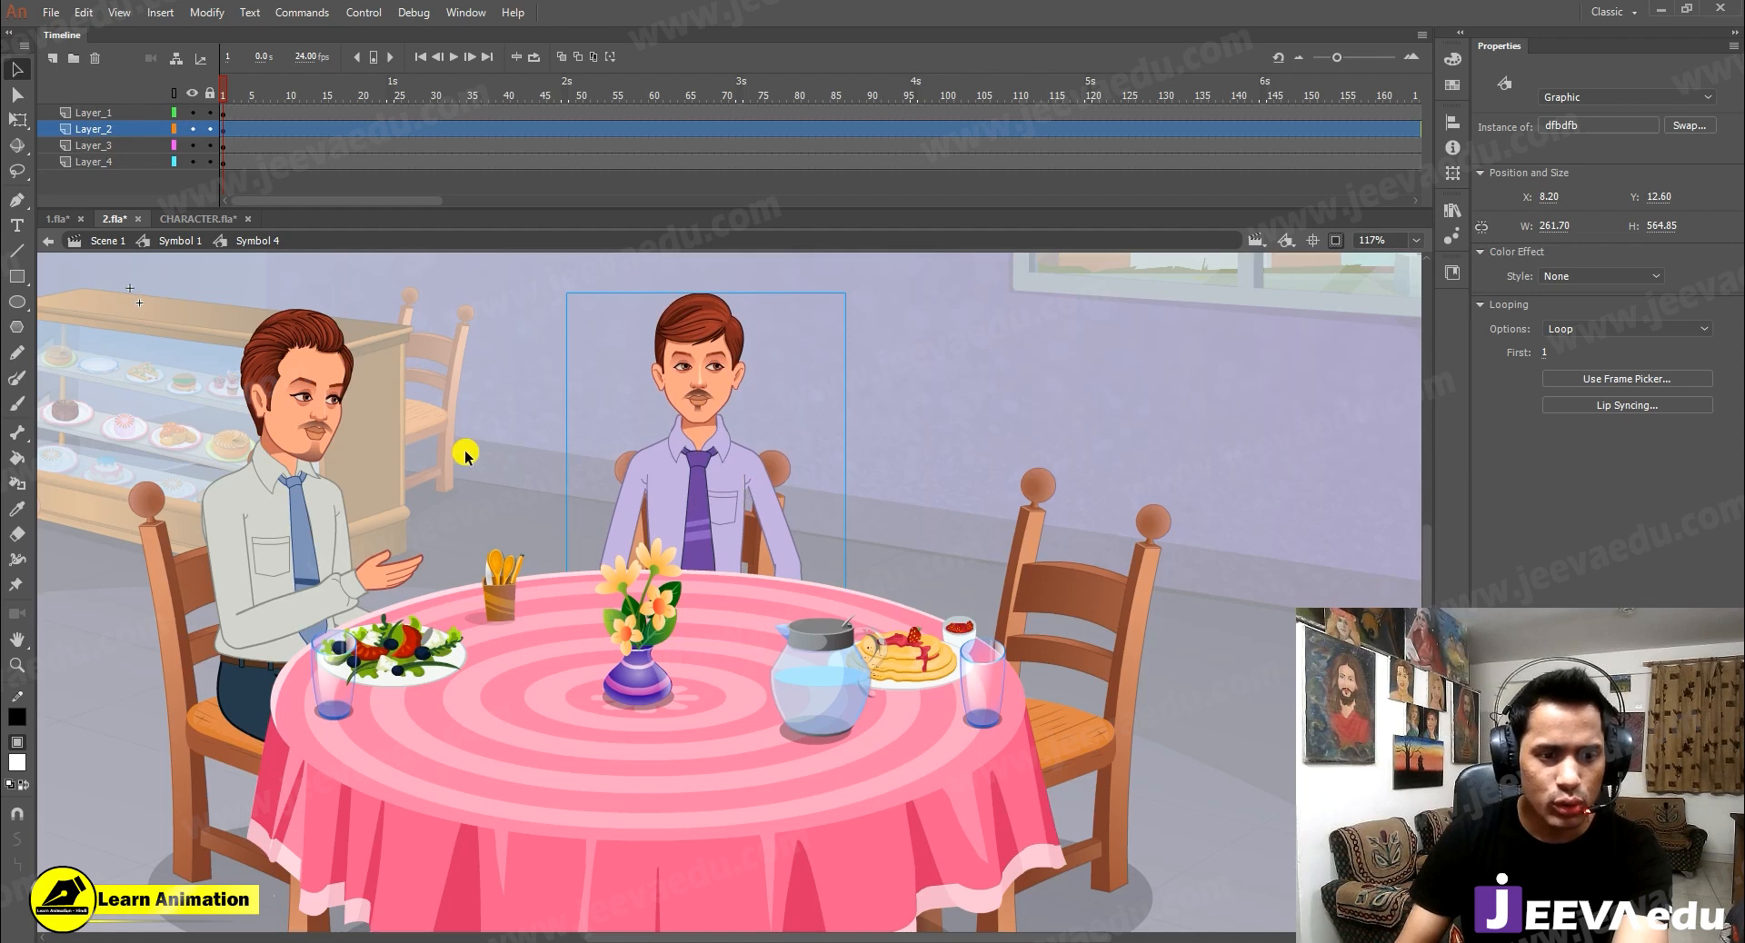
{"action": "left_click", "coordinate": [694, 362]}
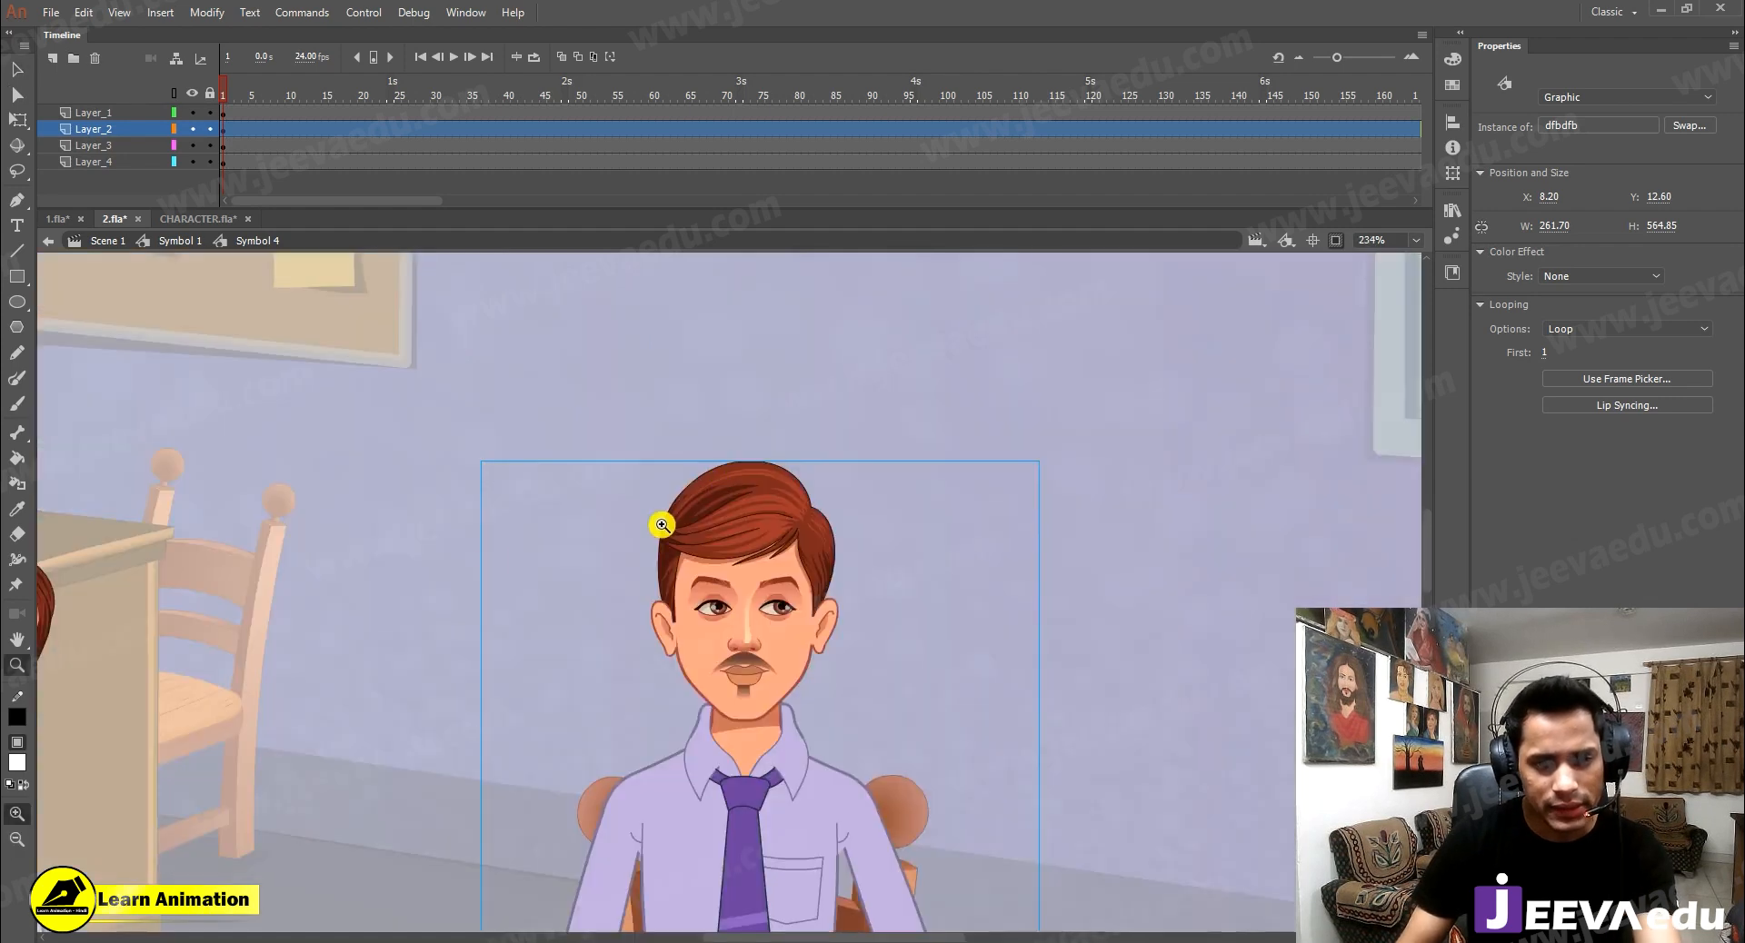
{"action": "left_click", "coordinate": [645, 614], "text": "alt"}
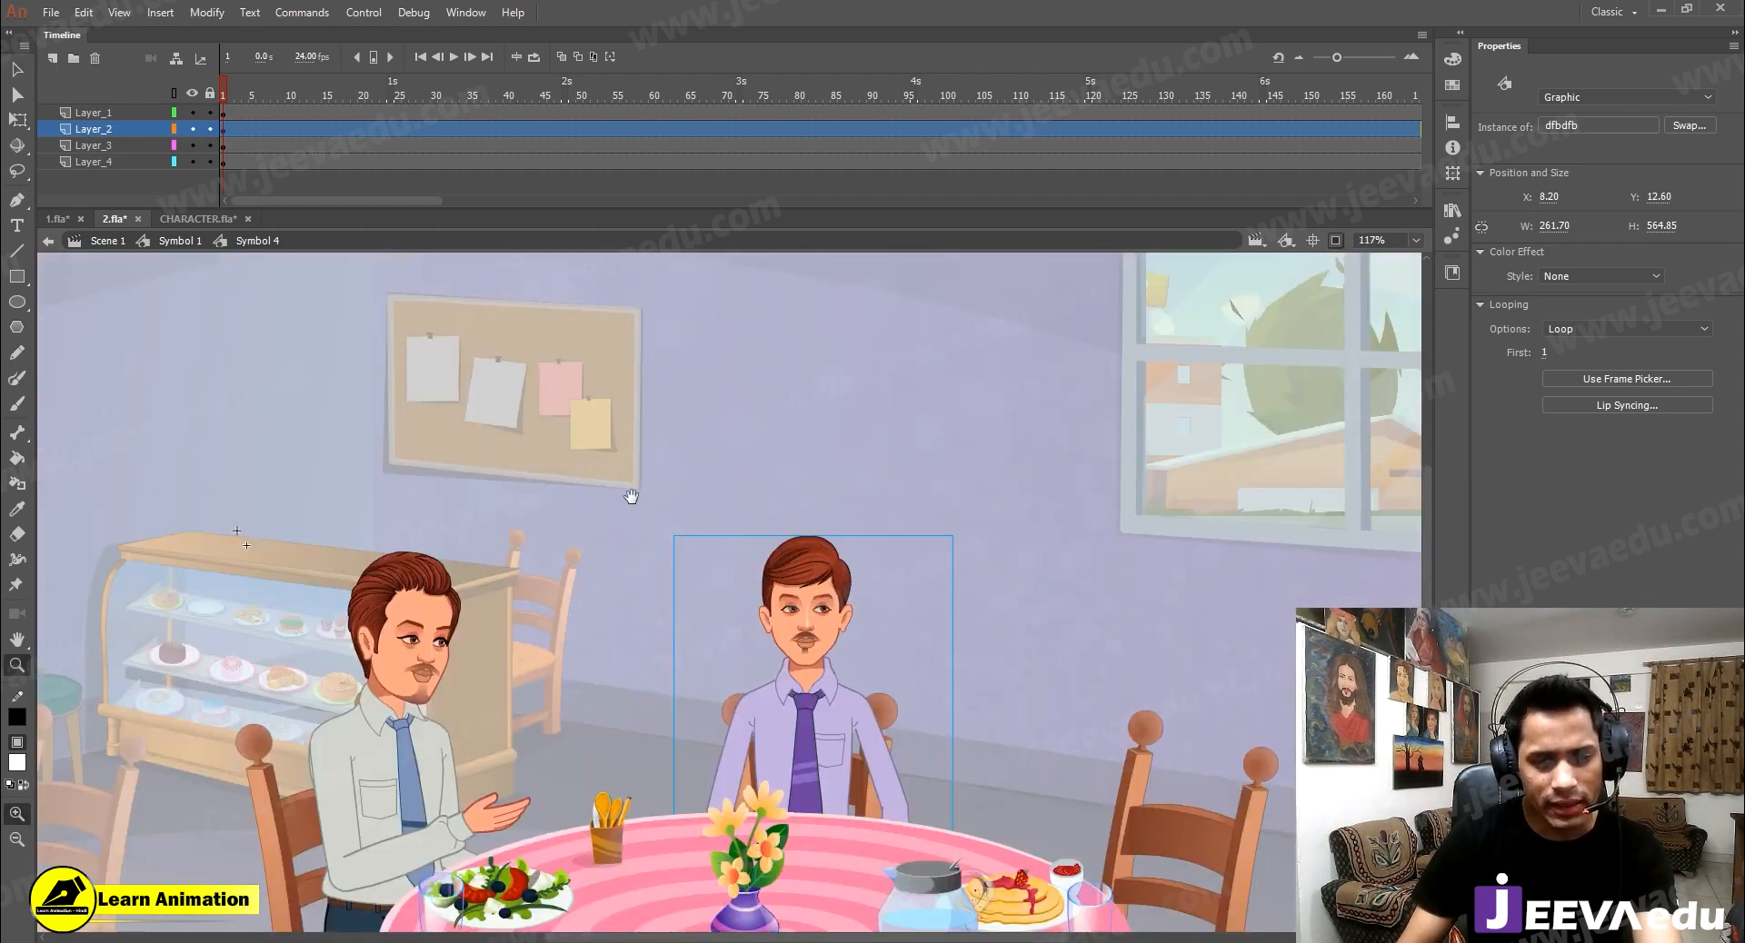
{"action": "left_click_drag", "start_coordinate": [631, 496], "coordinate": [602, 359]}
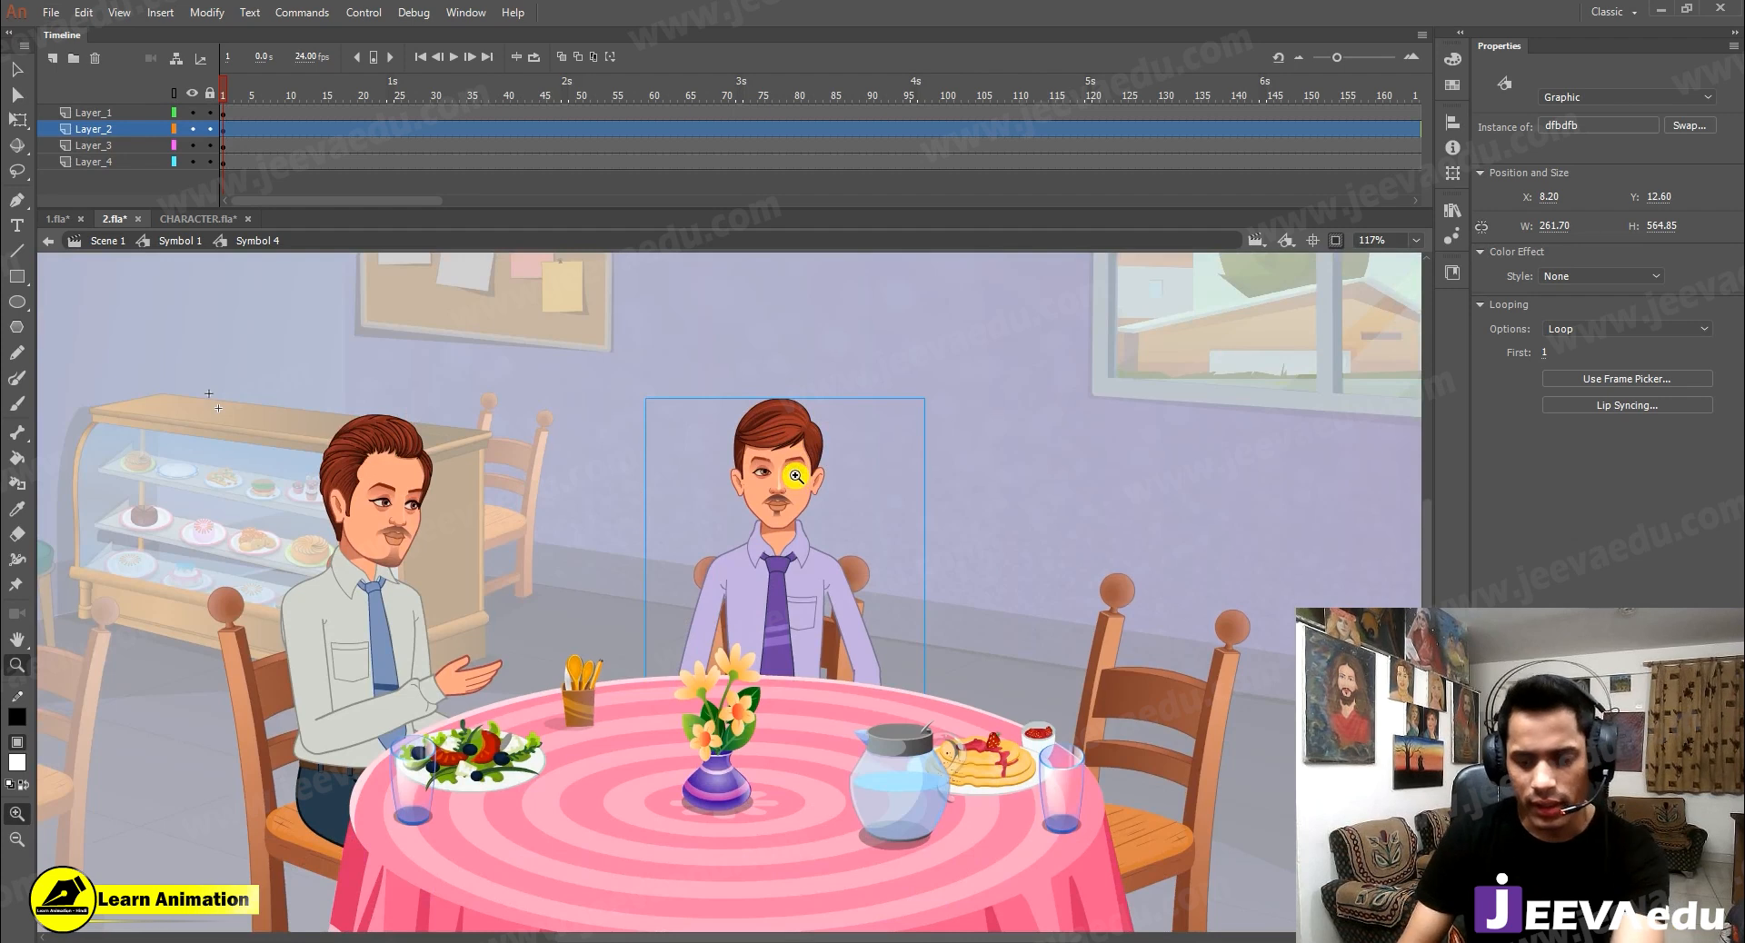
{"action": "key", "text": "Down"}
Play the table symbol's timeline to check how the two seated men move together
{"action": "key", "text": "Return"}
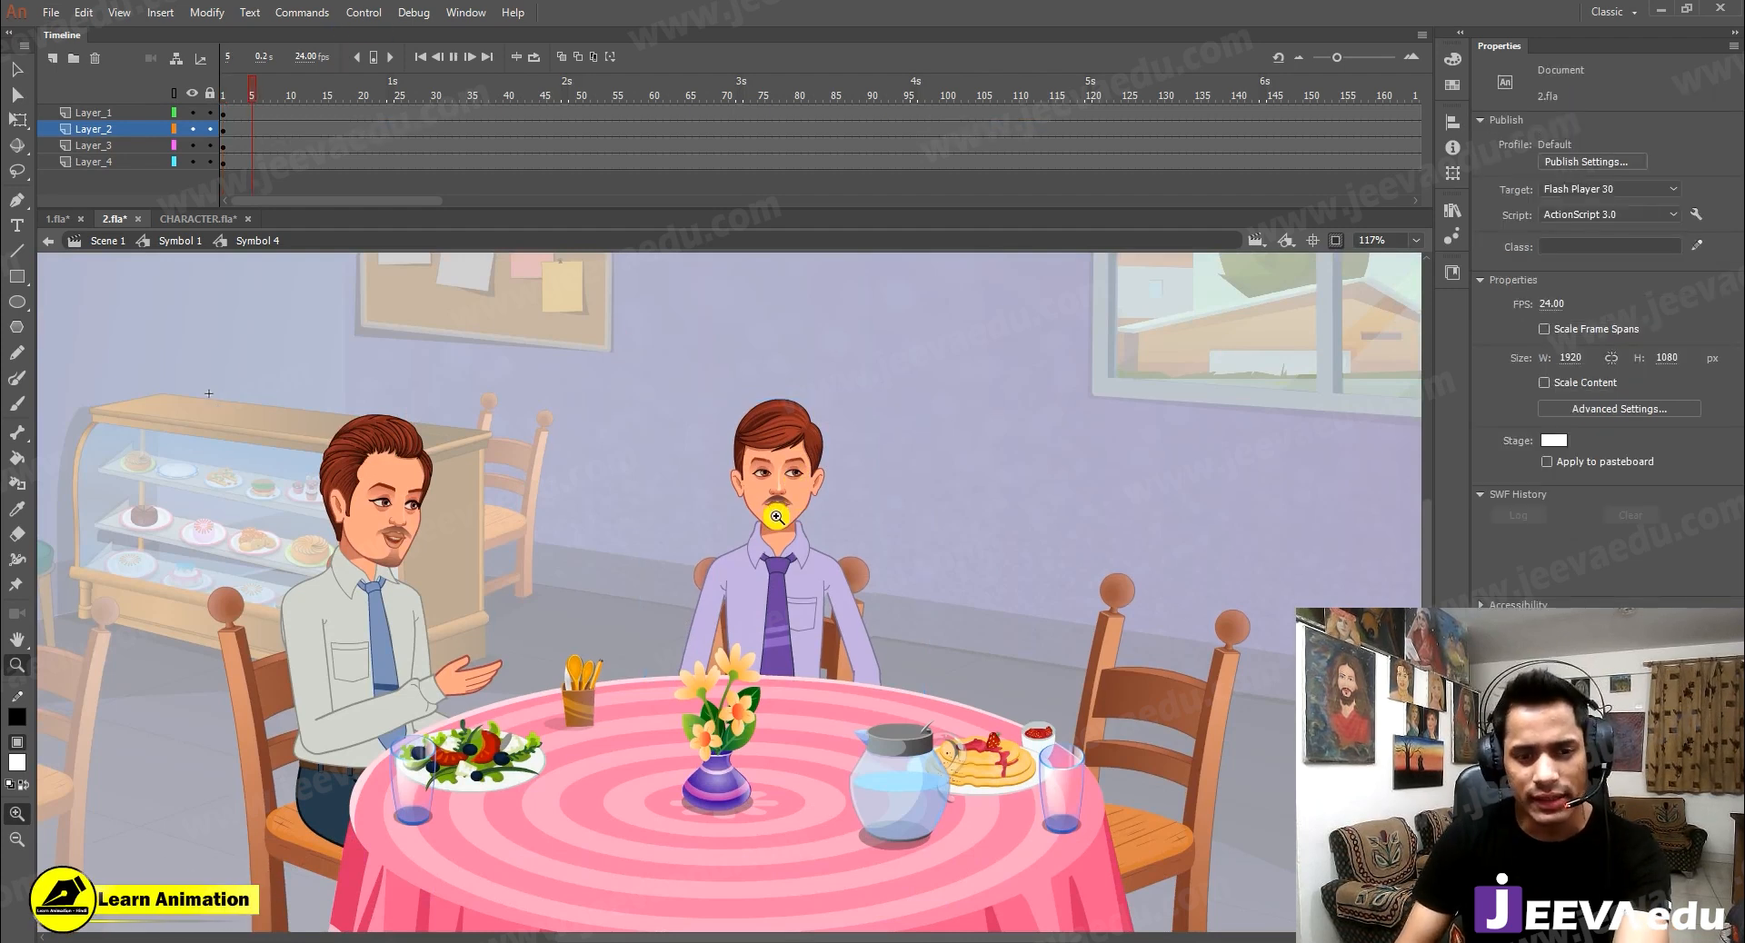
{"action": "key", "text": "Return"}
{"action": "key", "text": "v"}
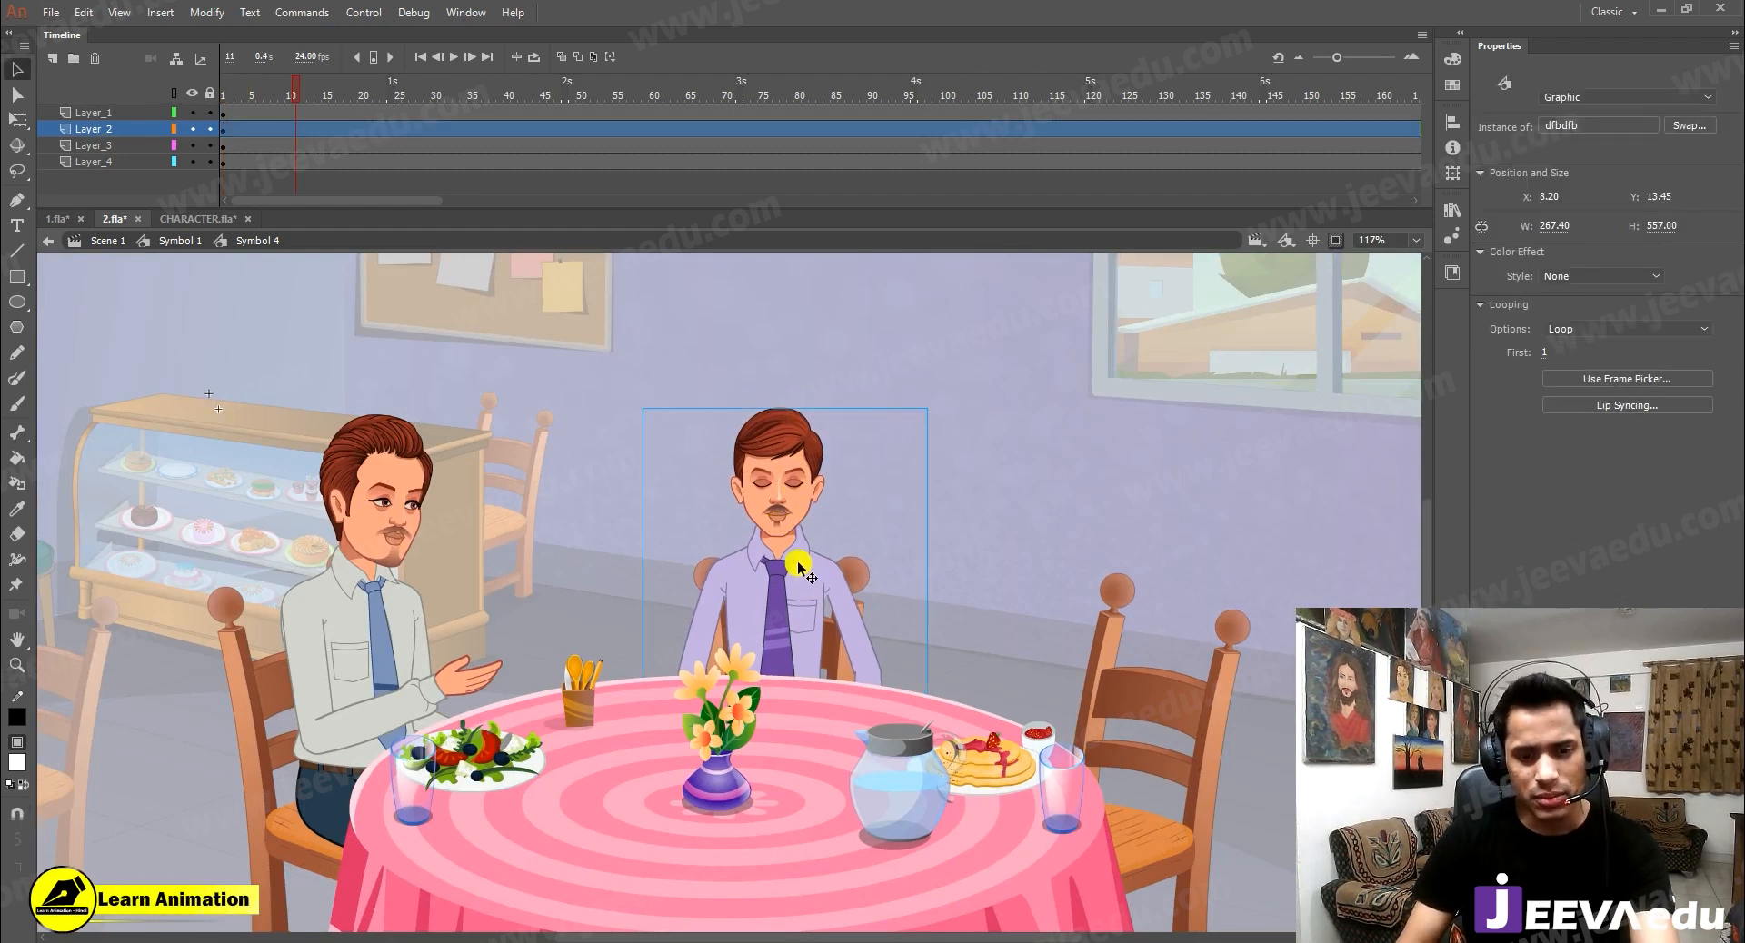
{"action": "key", "text": "period"}
{"action": "key", "text": "period"}
{"action": "left_click", "coordinate": [773, 514]}
{"action": "key", "text": "Return"}
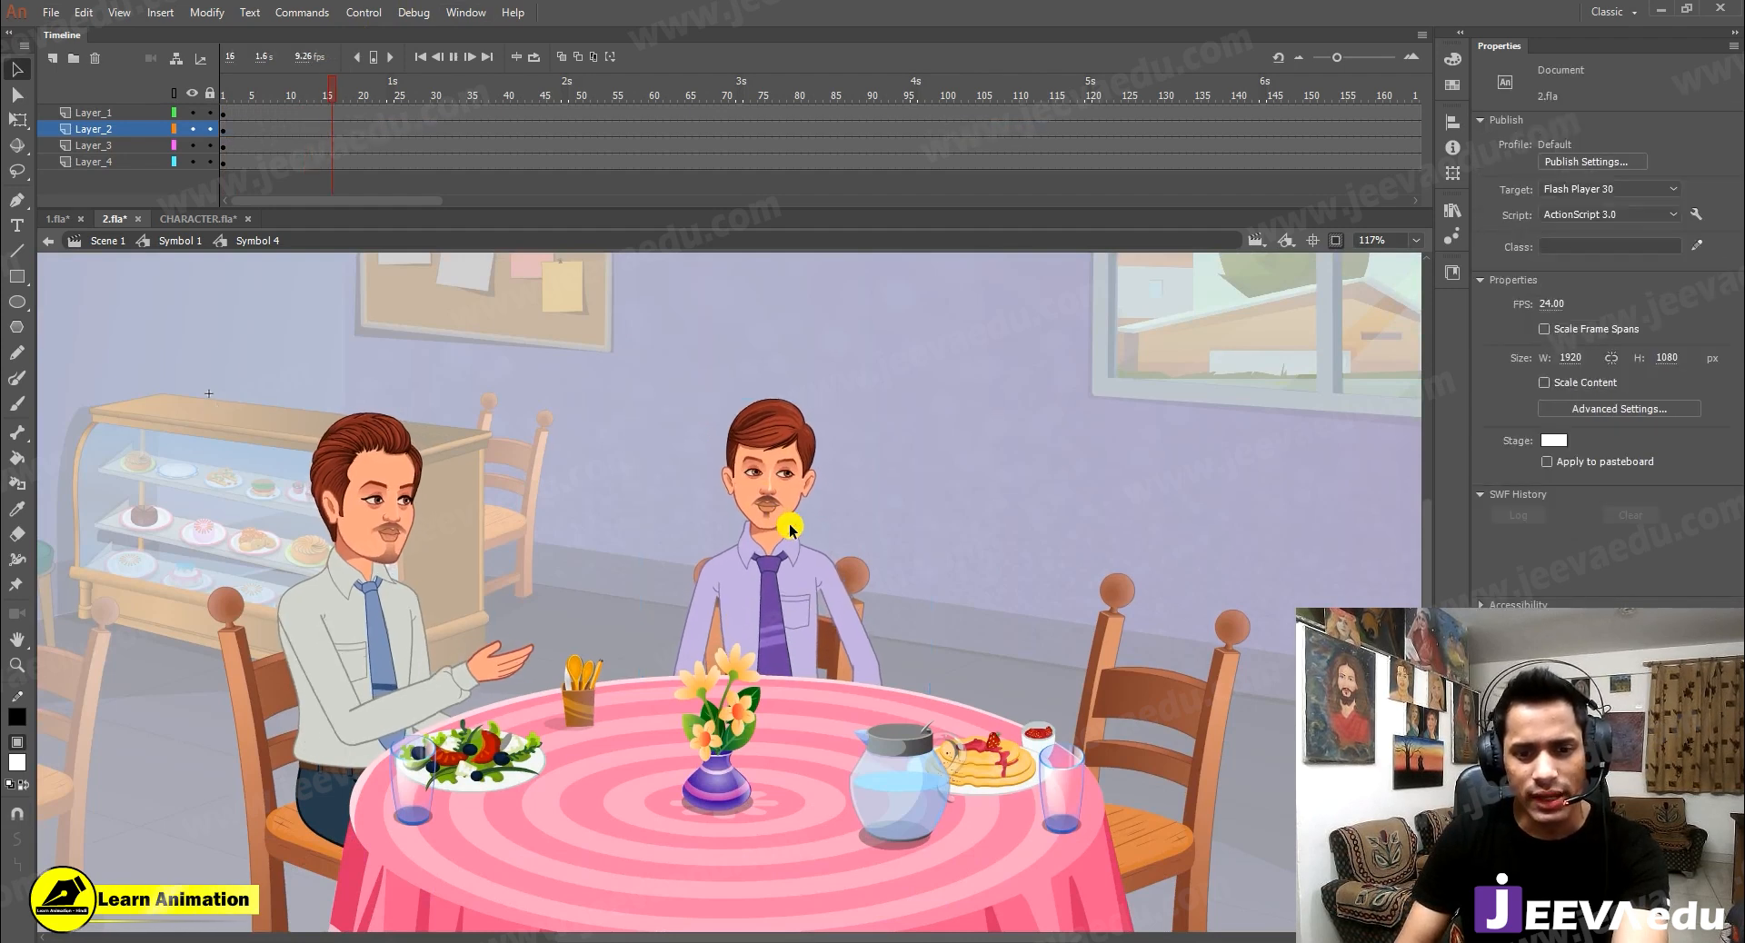
{"action": "key", "text": "Return"}
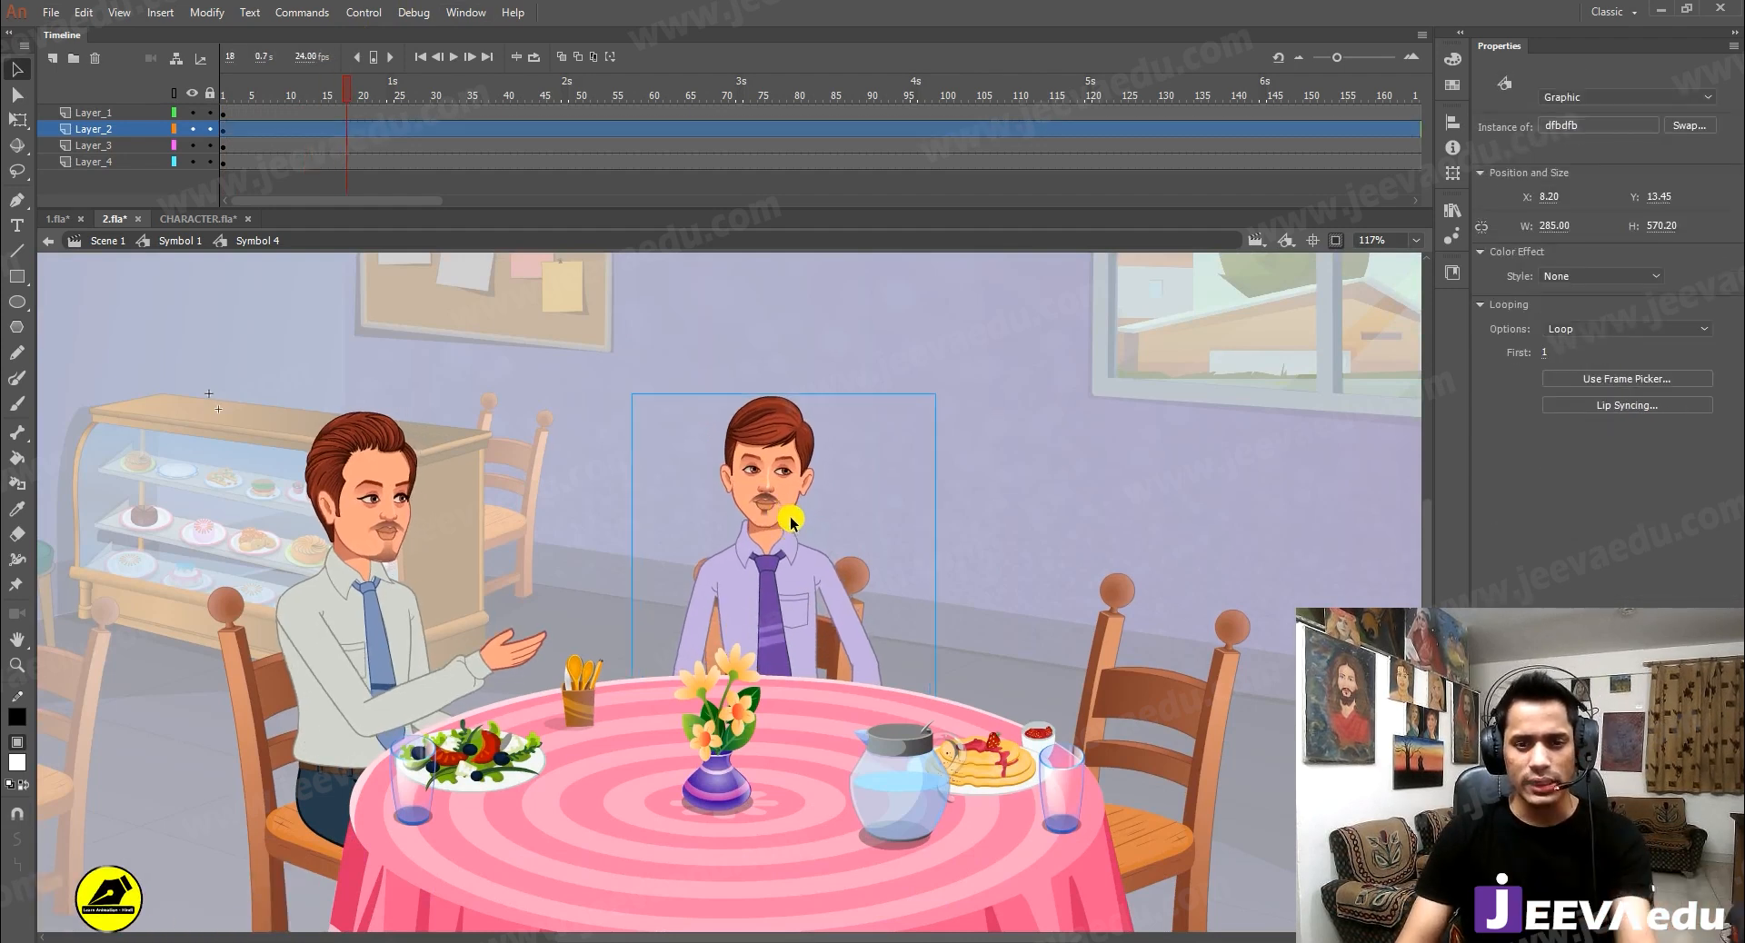
Try flipping the purple-shirted man horizontally, and undo the flip
{"action": "left_click", "coordinate": [216, 14]}
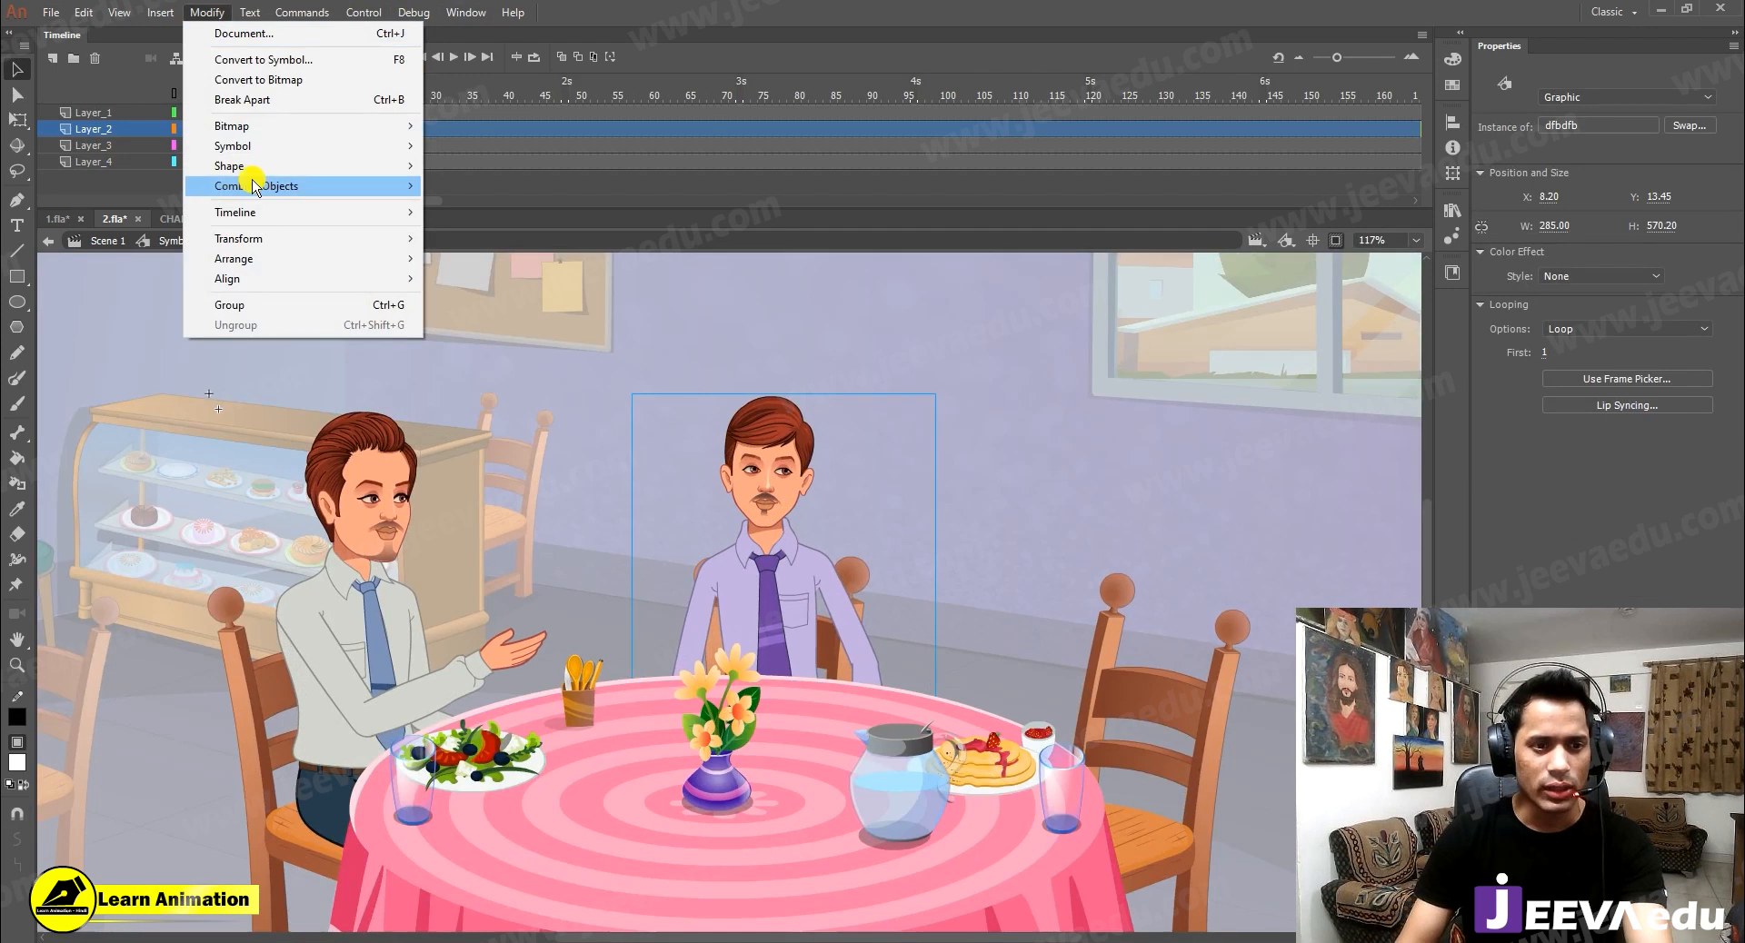
{"action": "left_click", "coordinate": [269, 241]}
{"action": "left_click", "coordinate": [576, 431]}
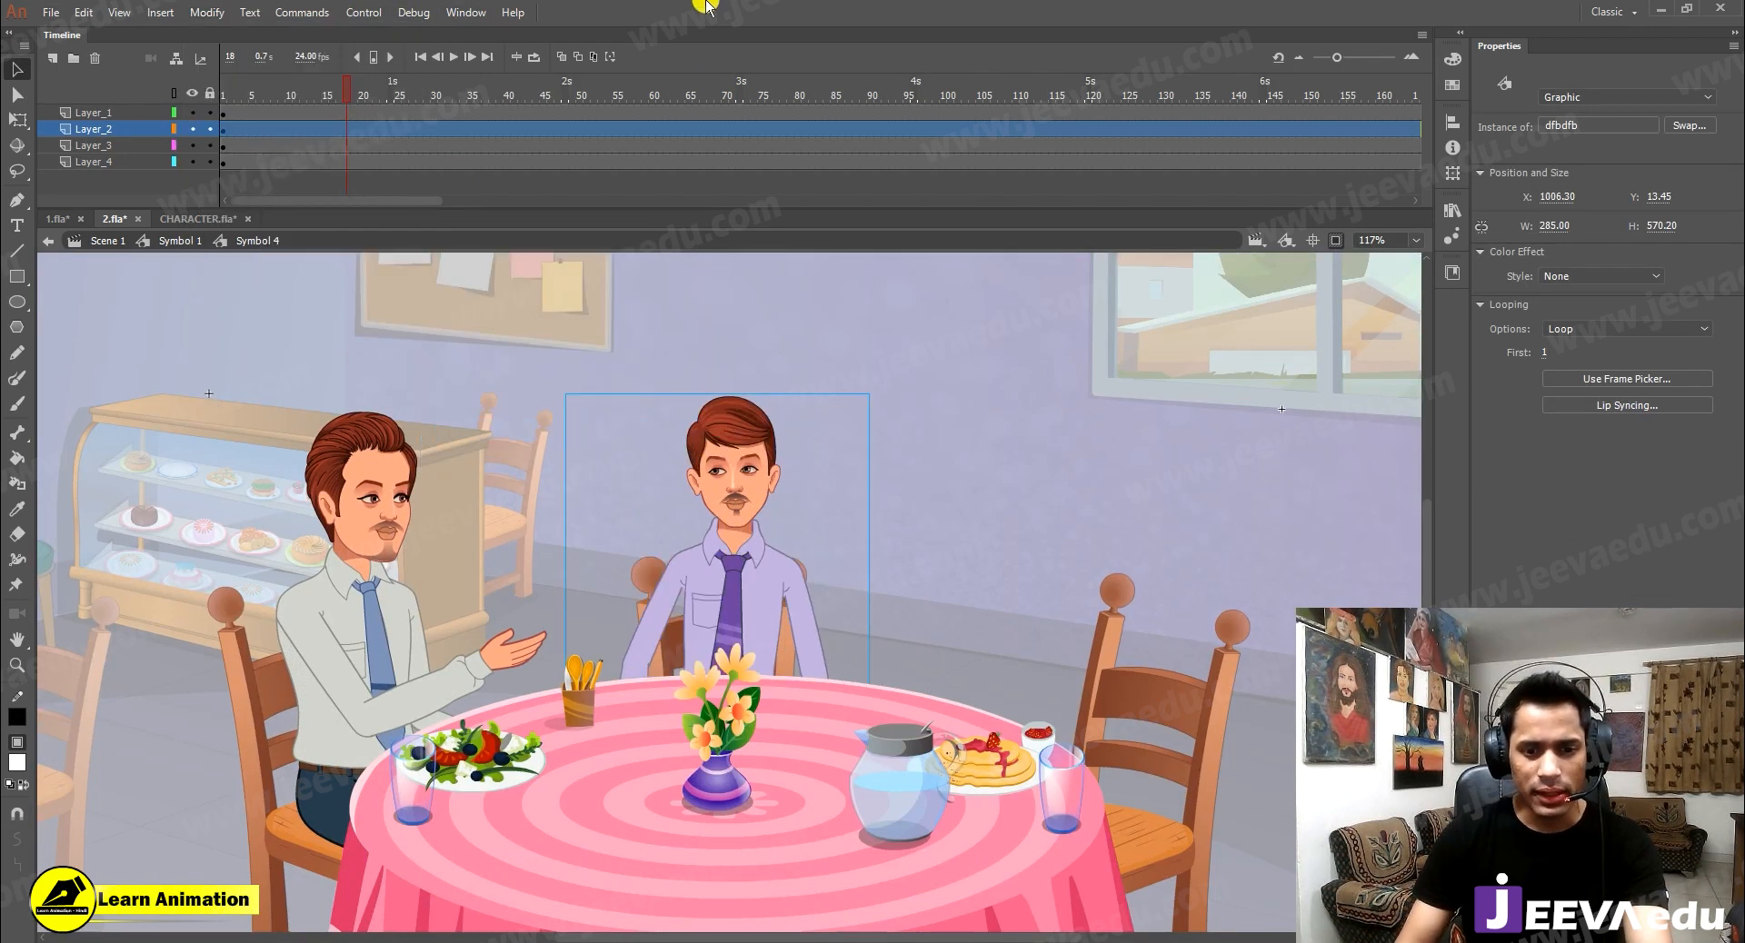
{"action": "key", "text": "ctrl+z"}
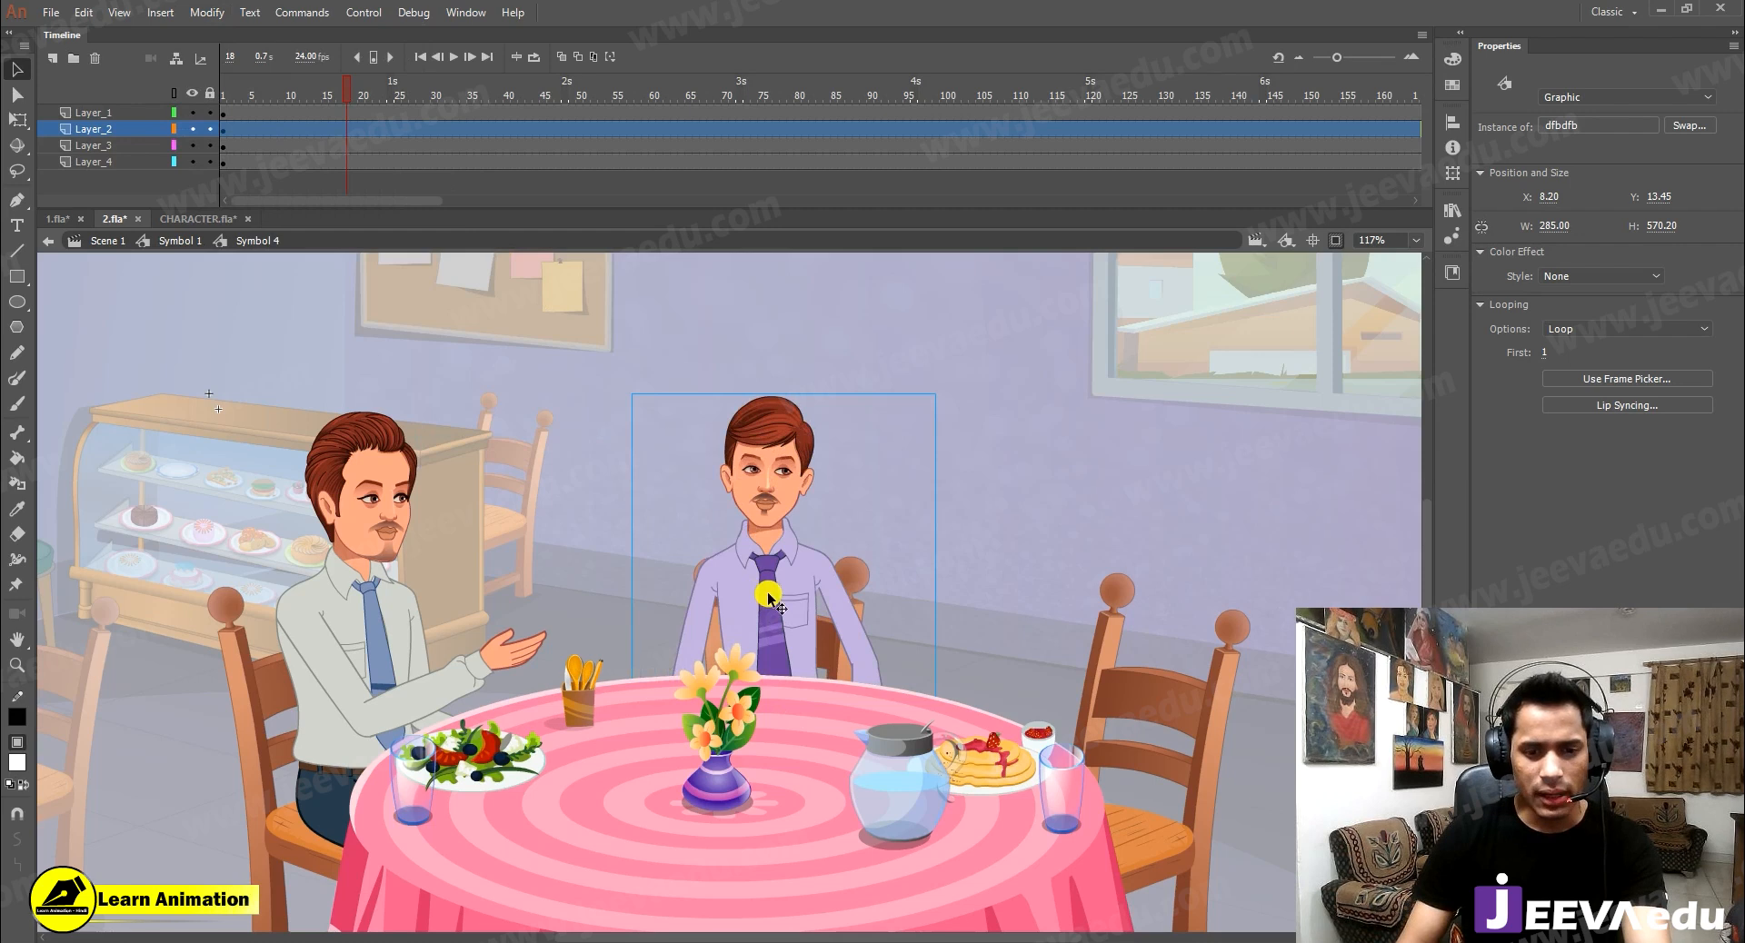
Open the purple-shirted man's nested Symbol 6 copy and play the animation of his upper body on Layer_2
{"action": "double_click", "coordinate": [770, 537]}
{"action": "left_click", "coordinate": [763, 635]}
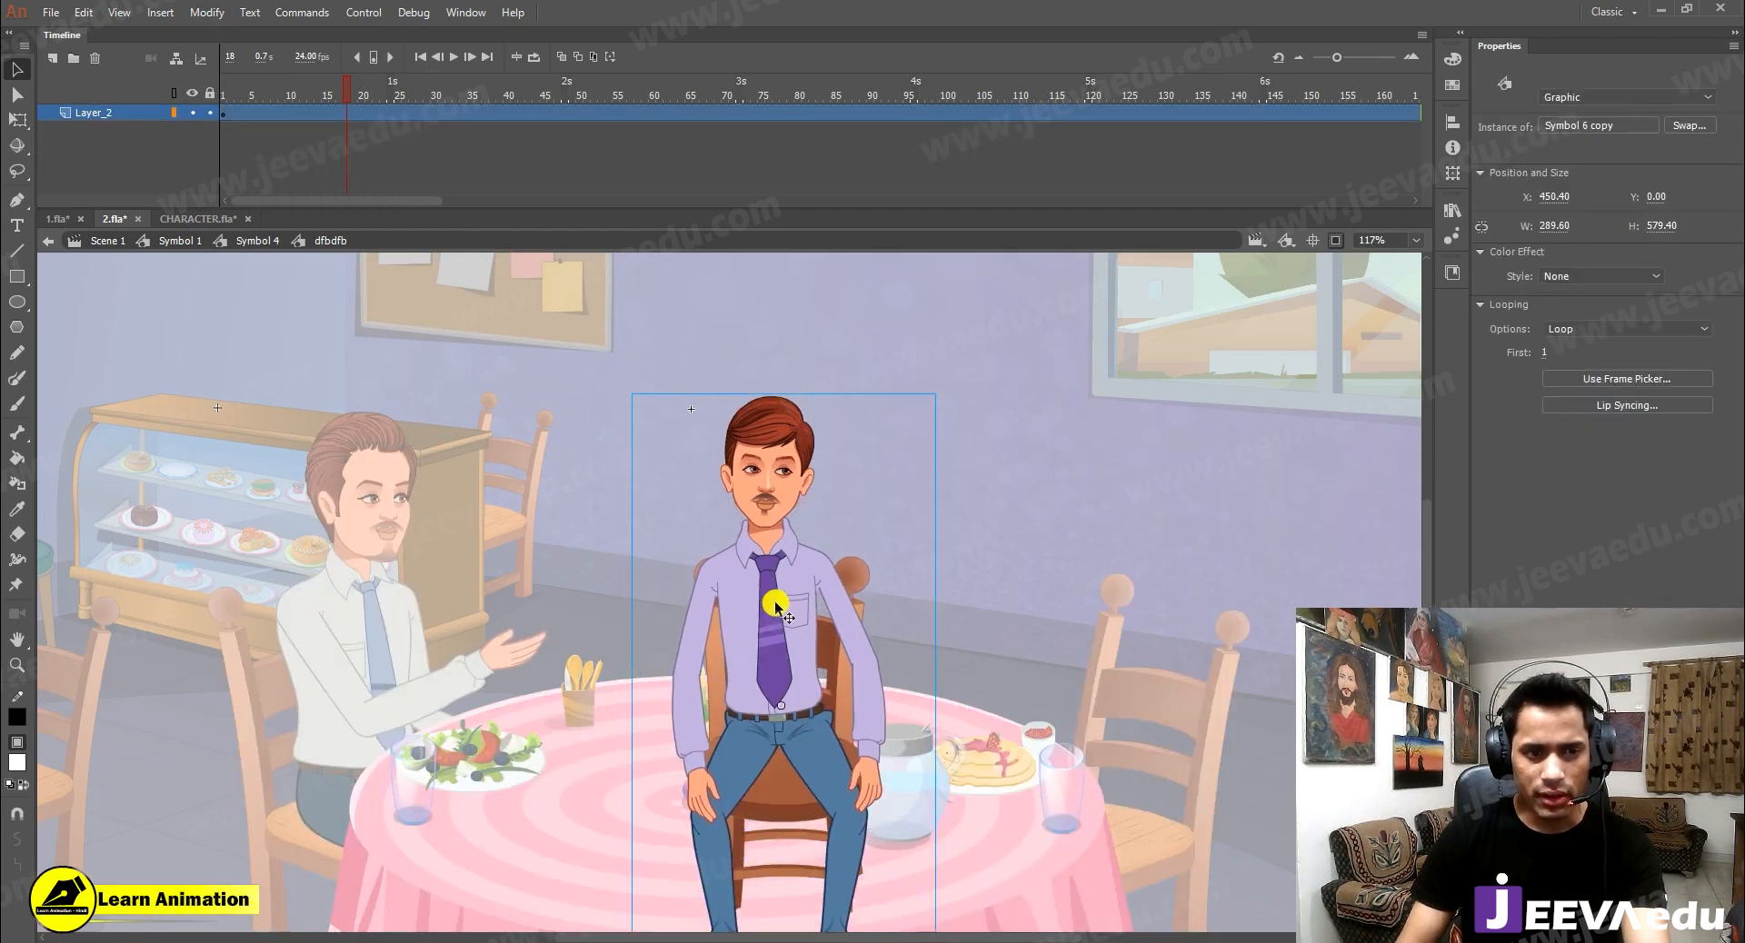
{"action": "double_click", "coordinate": [776, 607]}
{"action": "left_click", "coordinate": [210, 134]}
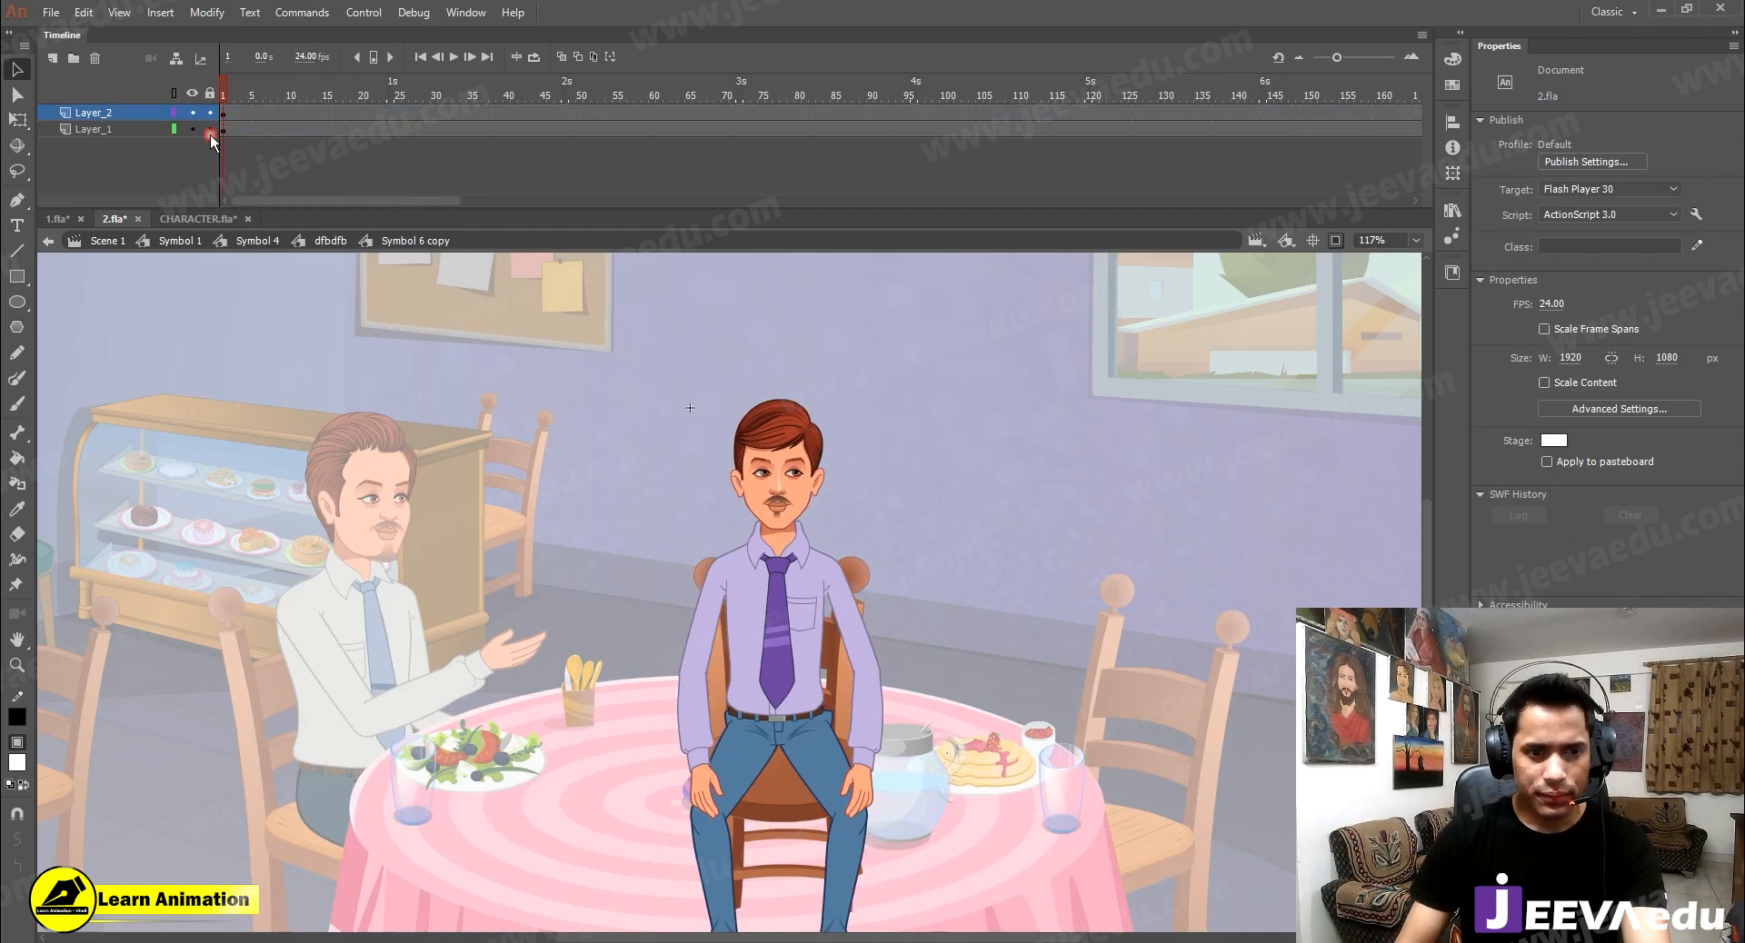
{"action": "left_click", "coordinate": [751, 580]}
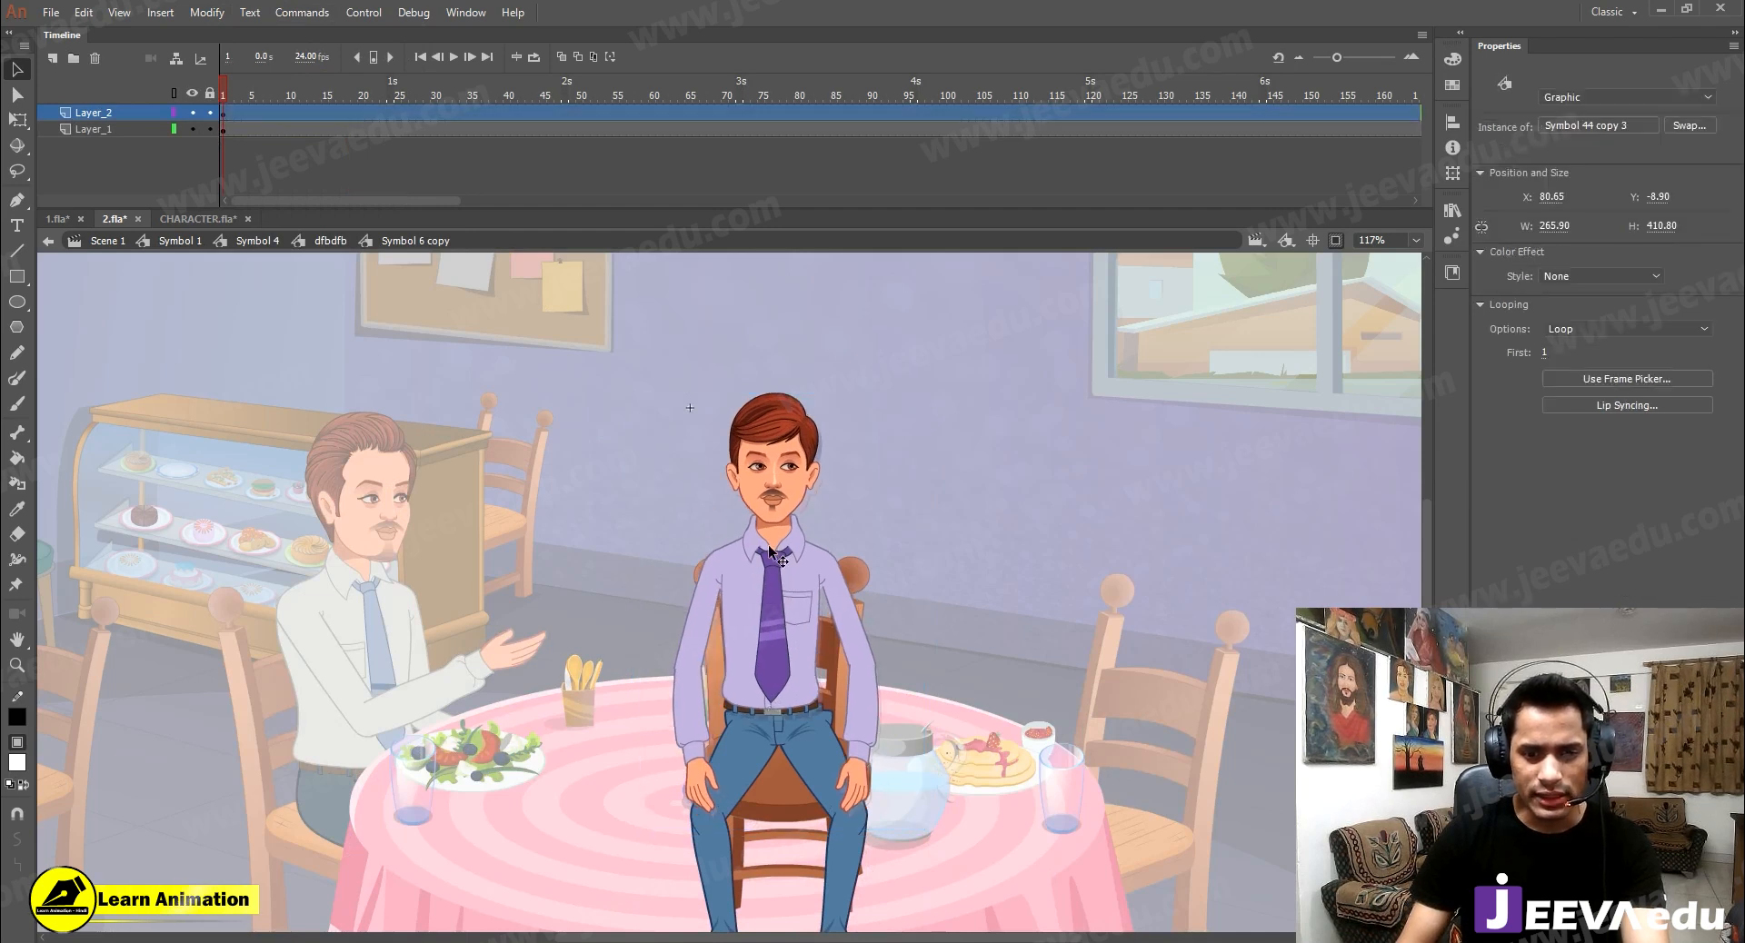
{"action": "left_click", "coordinate": [779, 557]}
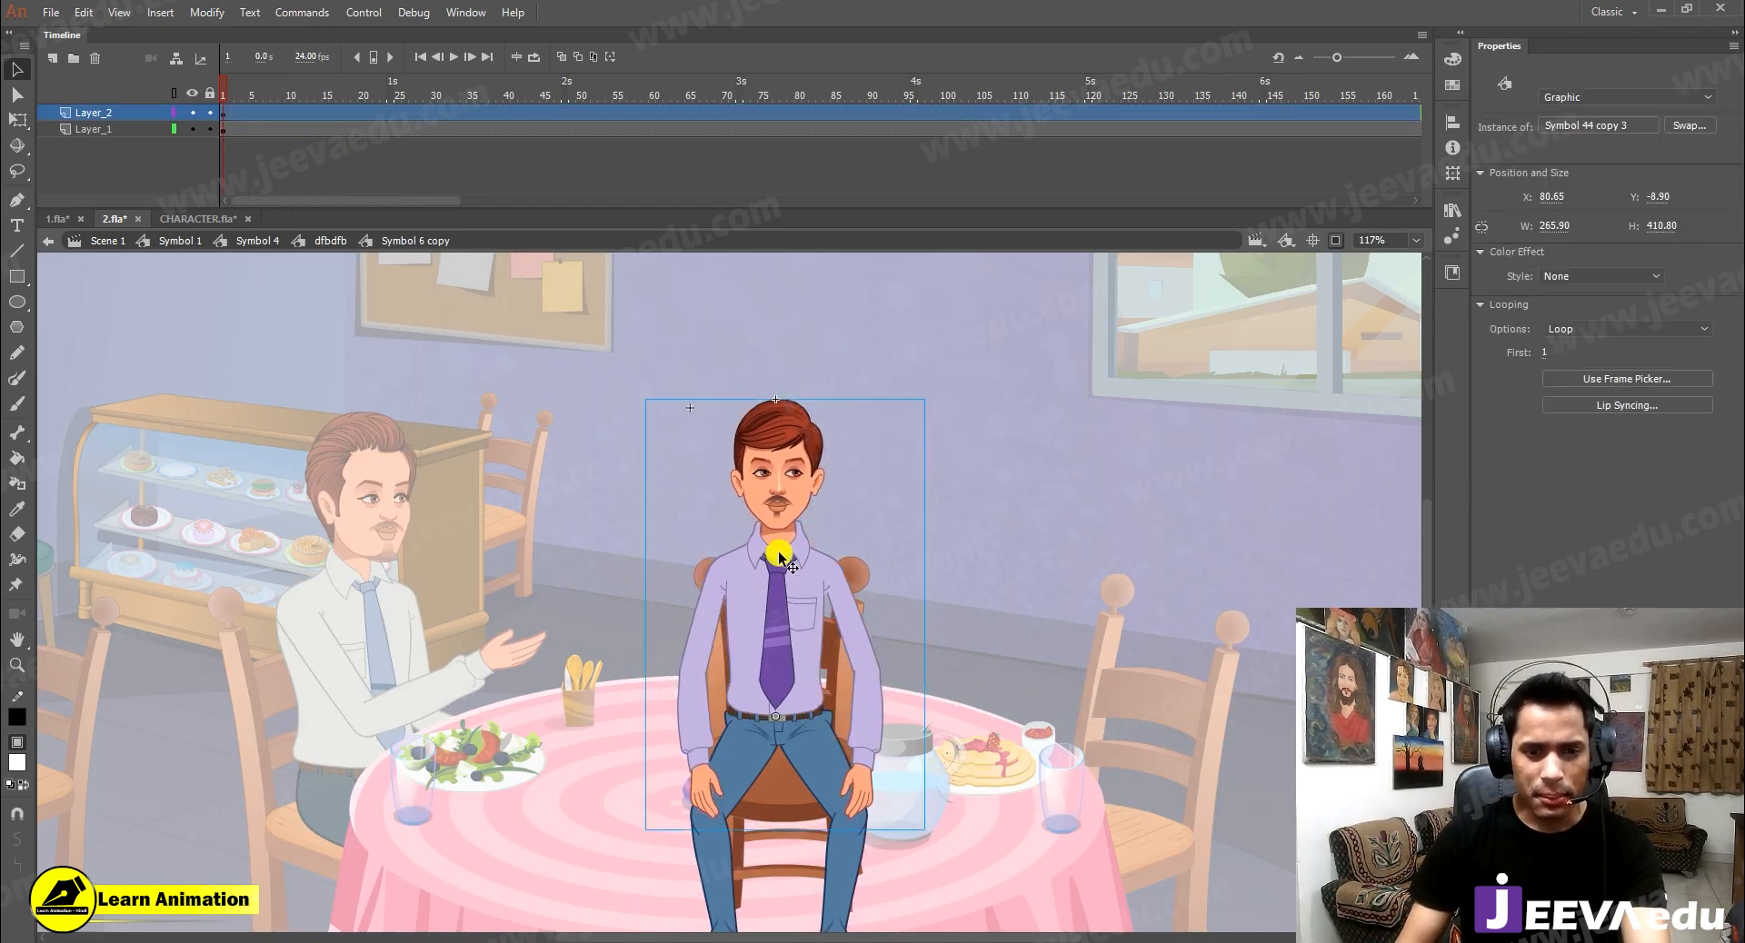
{"action": "key", "text": "Return"}
{"action": "left_click", "coordinate": [837, 585]}
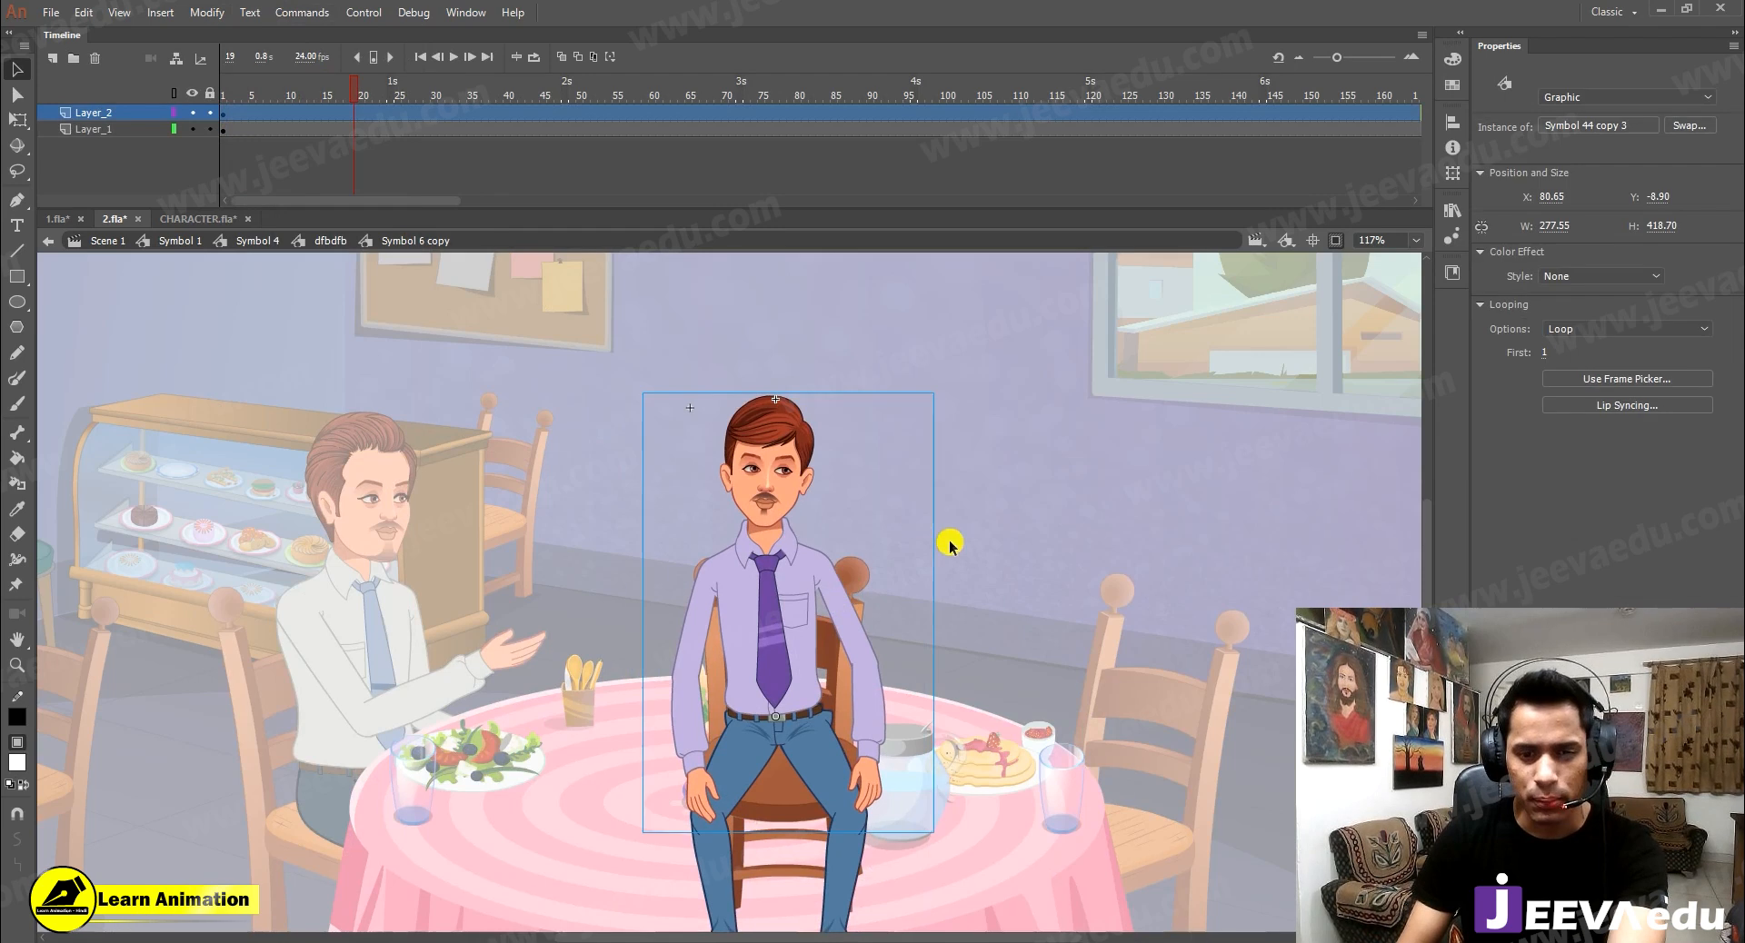
Flip the purple-shirted man's upper body on Layer_2 horizontally and play the animation from the start
{"action": "left_click", "coordinate": [187, 18]}
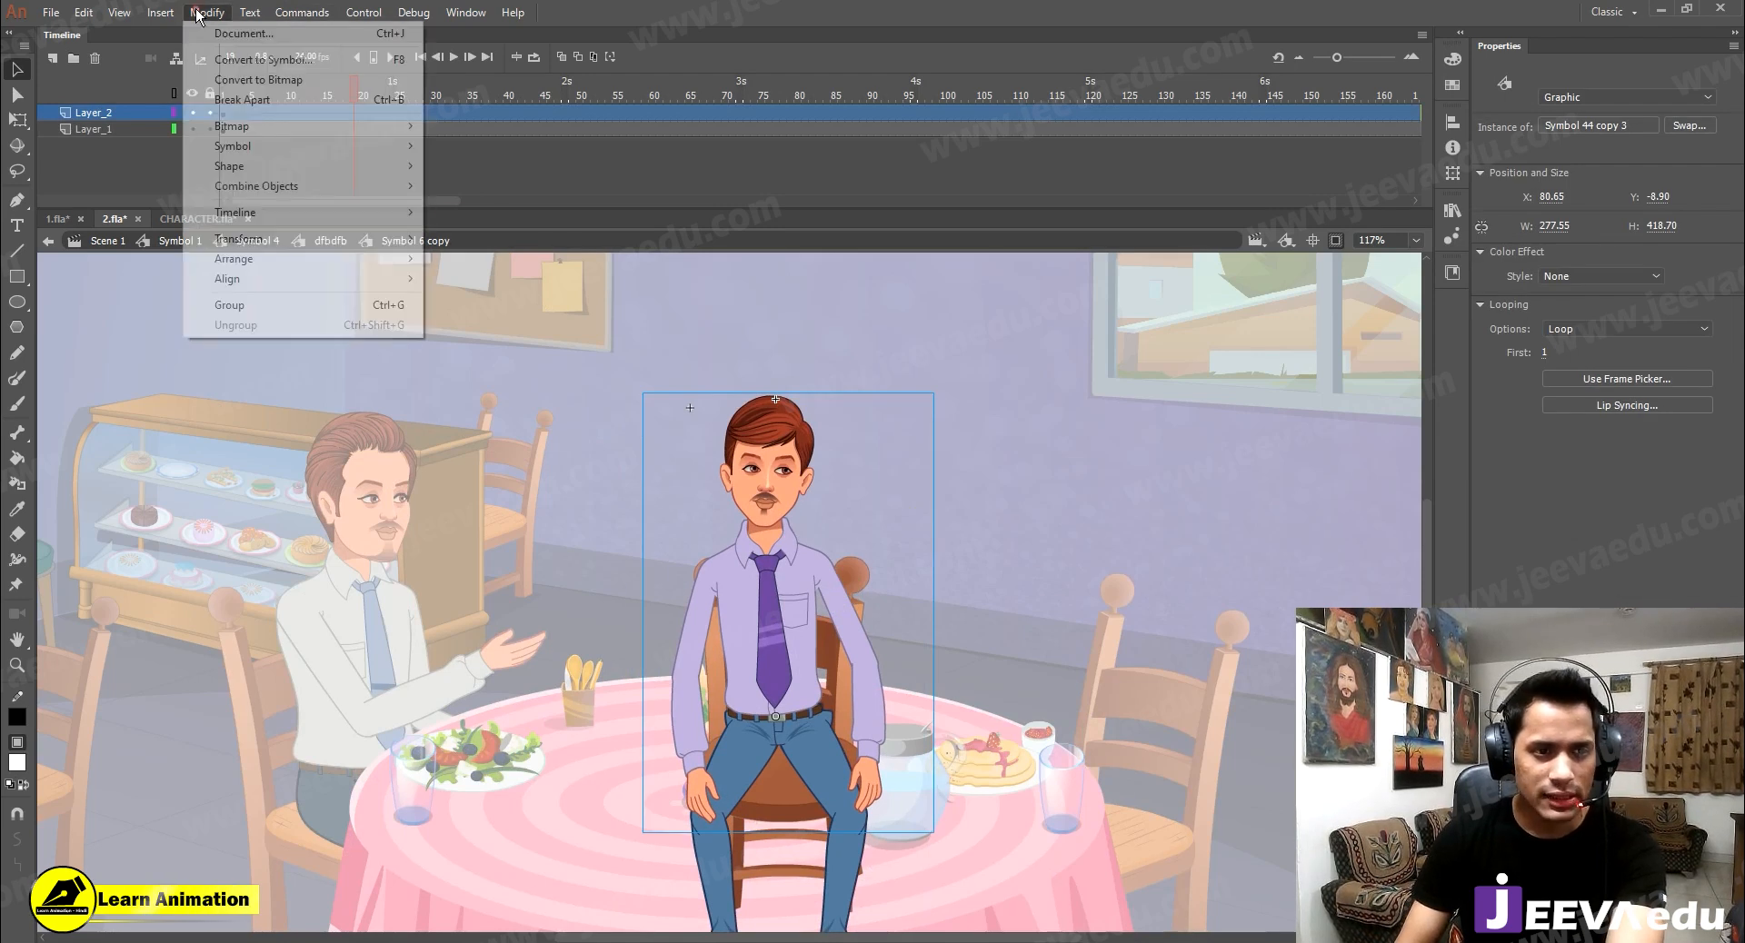
{"action": "mouse_move", "coordinate": [312, 240]}
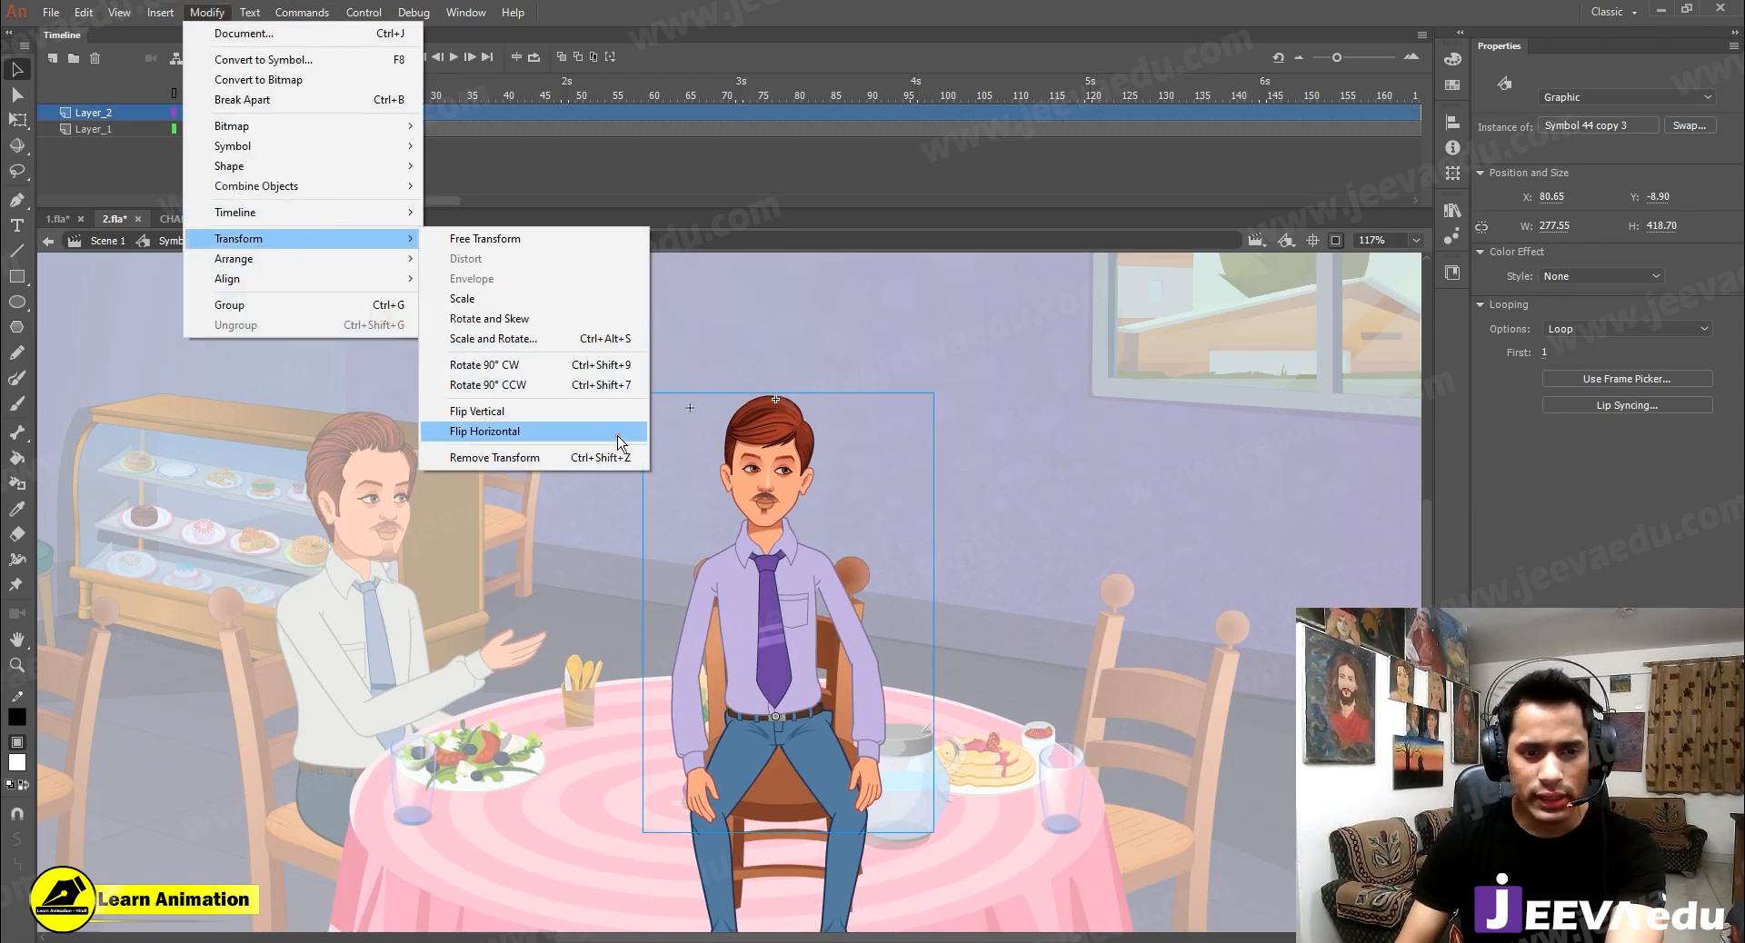
{"action": "left_click", "coordinate": [609, 432]}
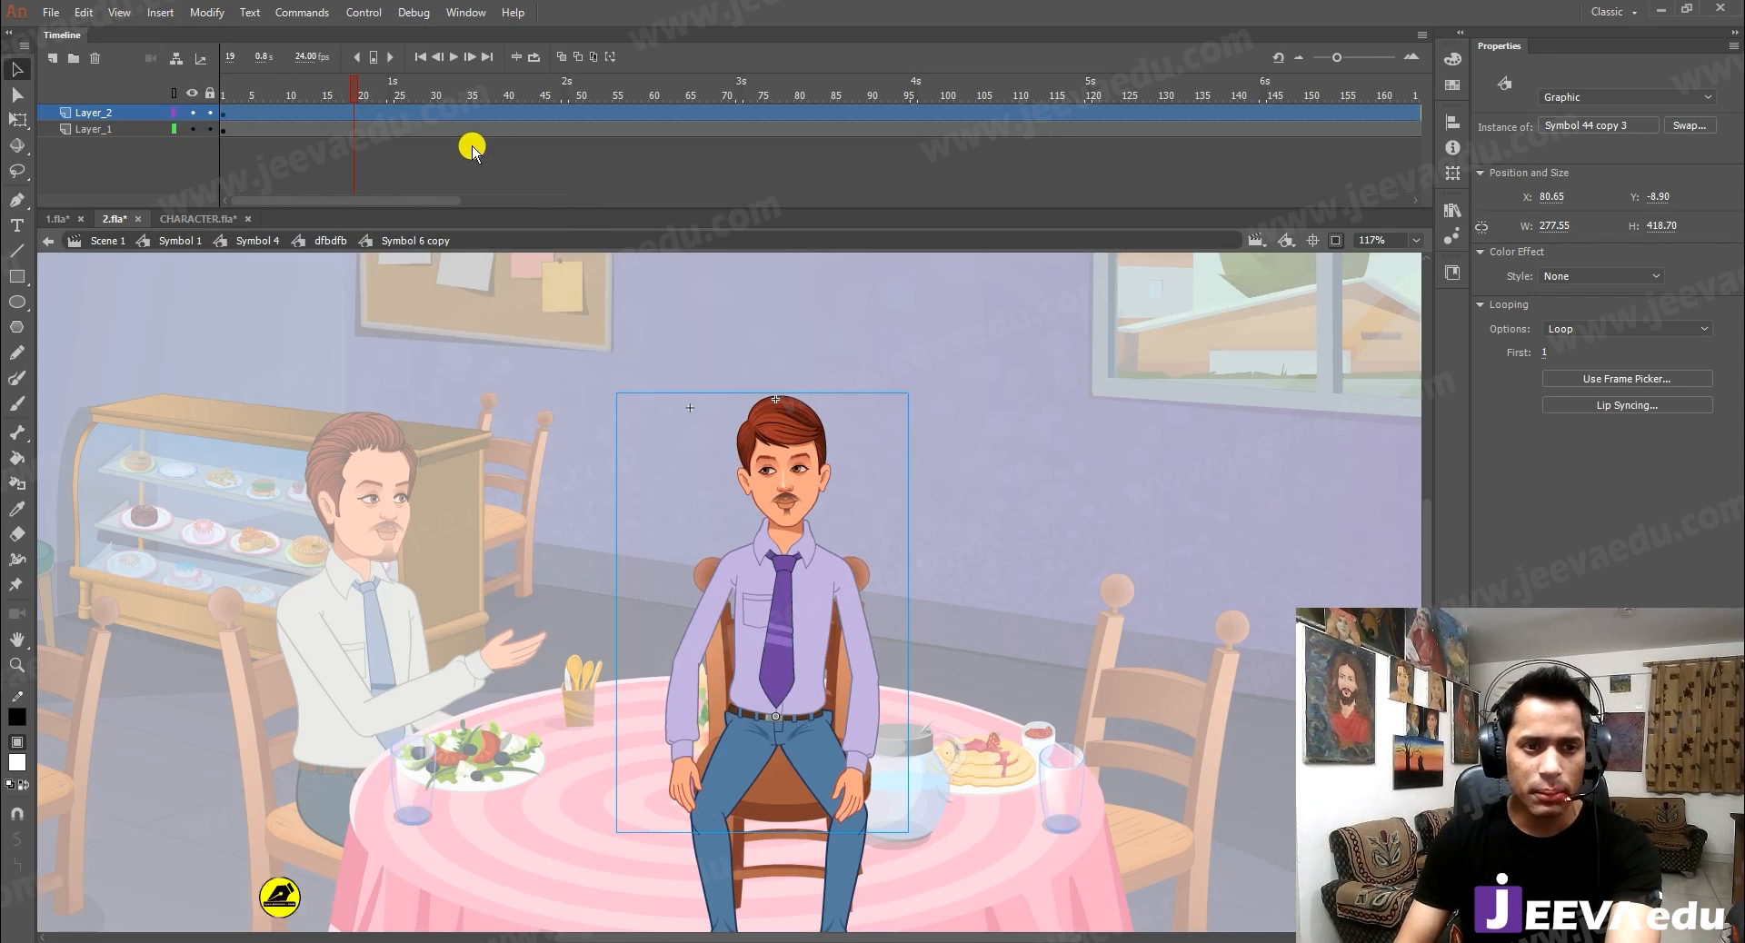
{"action": "left_click_drag", "start_coordinate": [348, 91], "coordinate": [223, 91]}
{"action": "key", "text": "Return"}
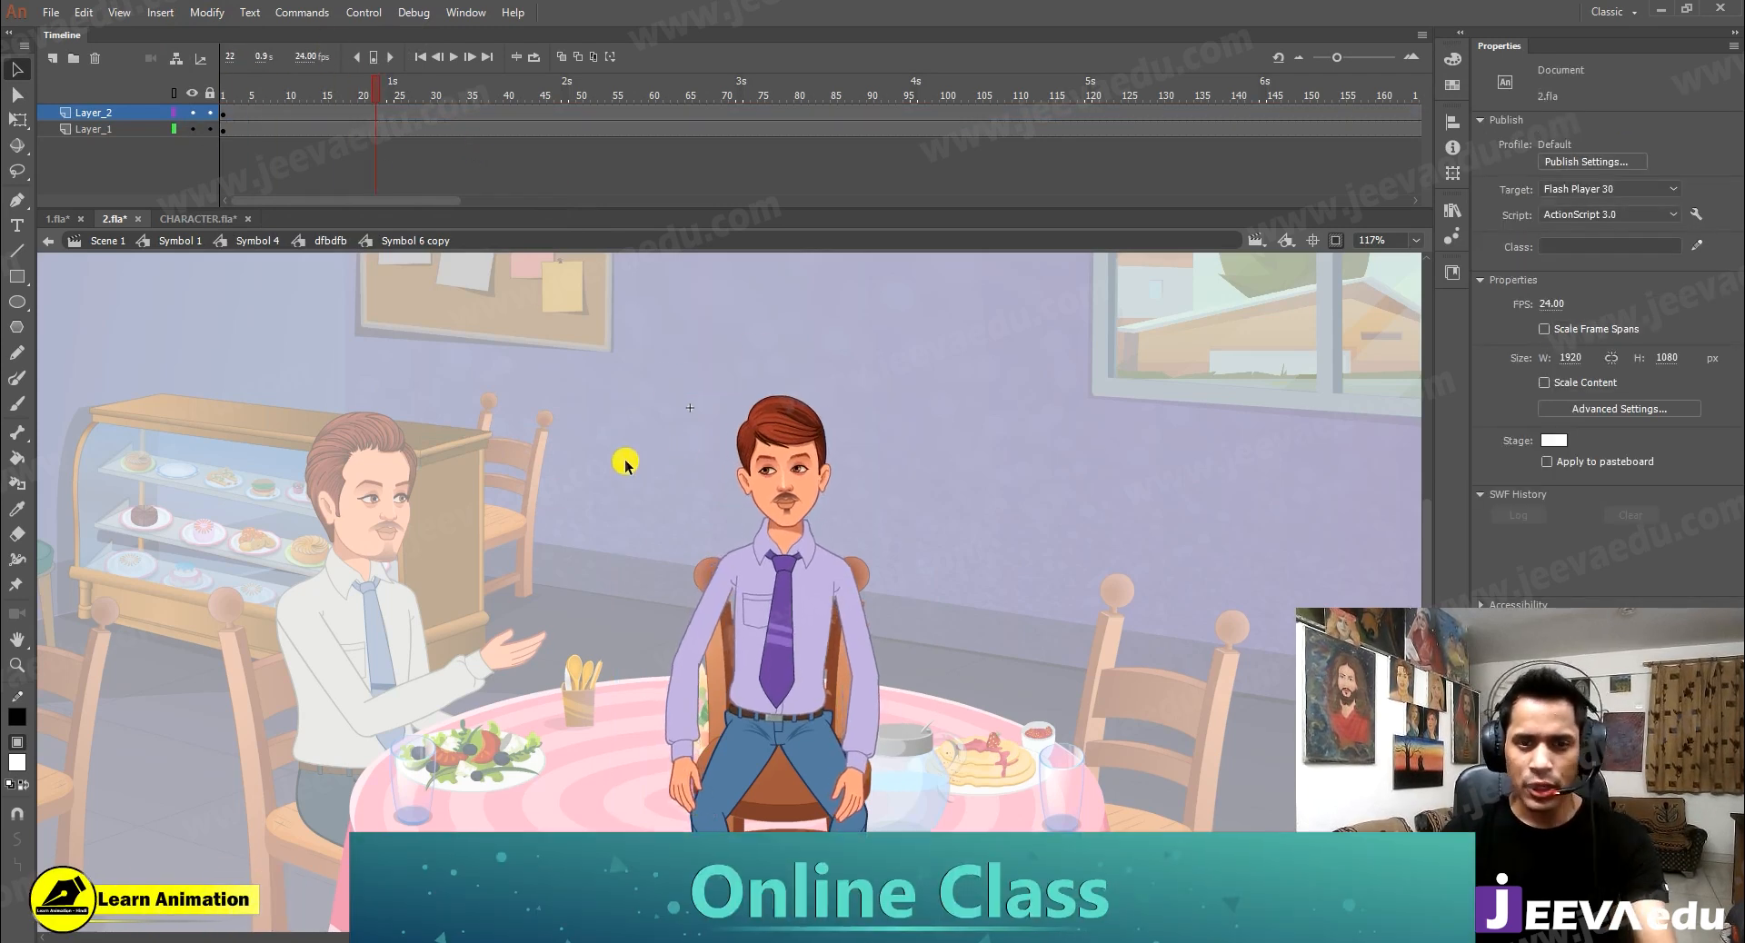
Return to Symbol 1 and play the whole restaurant shot to check both seated men together
{"action": "left_click", "coordinate": [168, 239]}
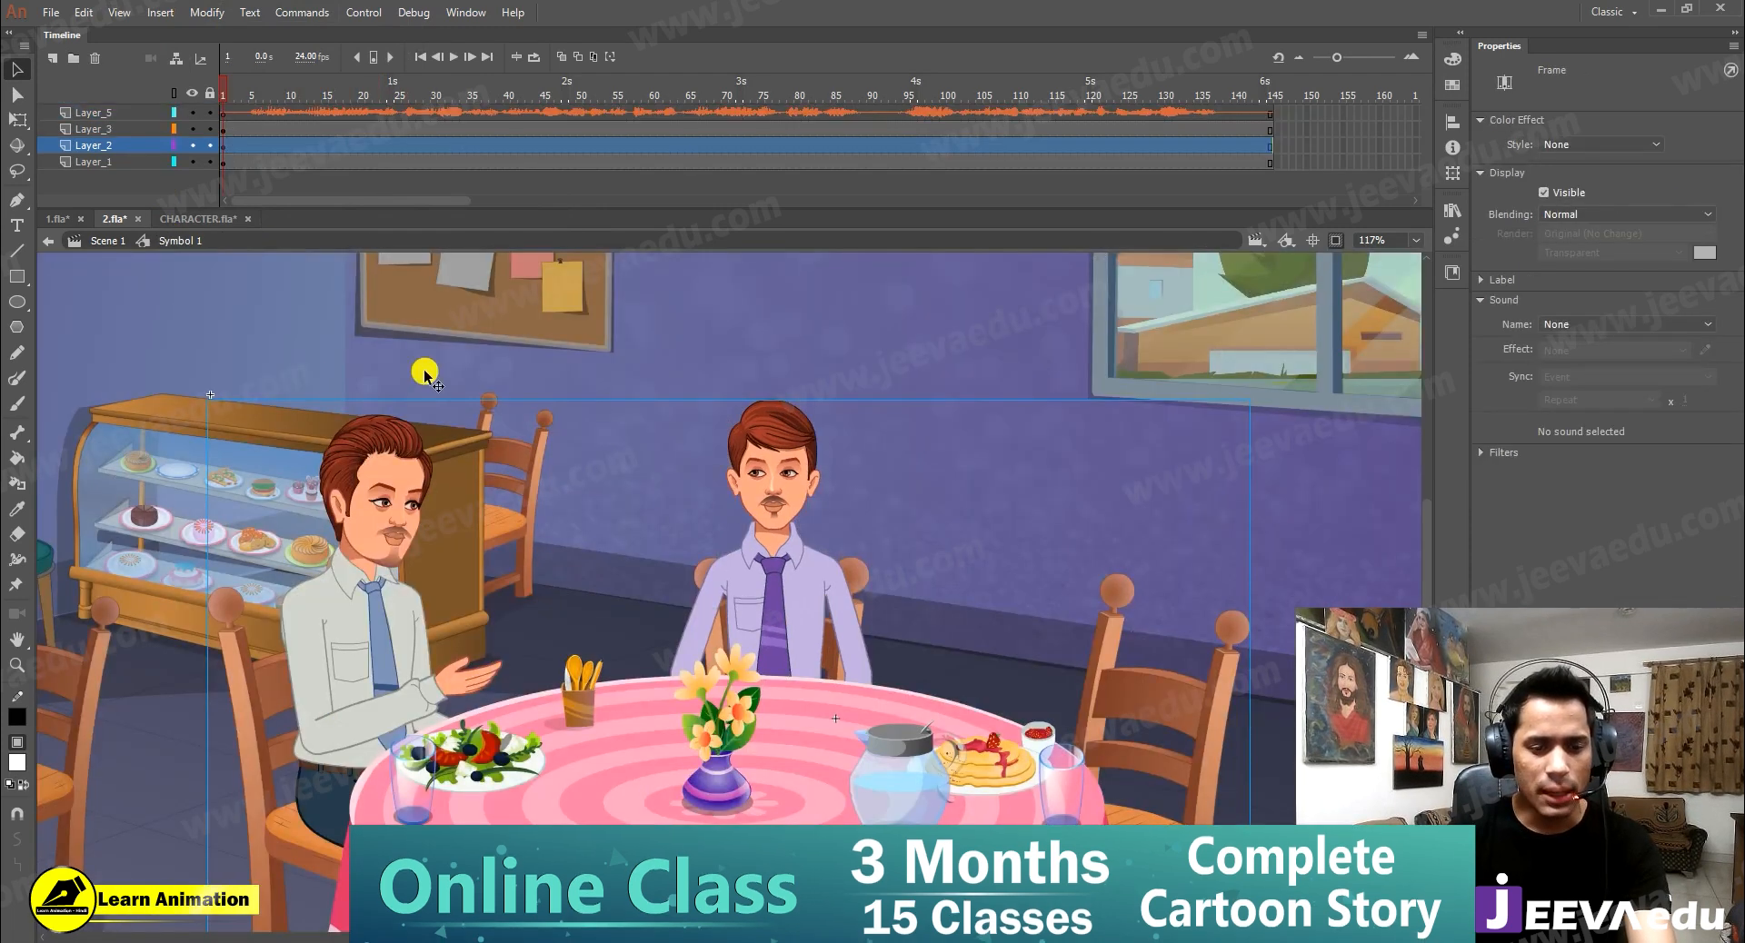
{"action": "key", "text": "z"}
{"action": "left_click", "coordinate": [733, 528], "text": "alt"}
{"action": "left_click", "coordinate": [607, 534], "text": "alt"}
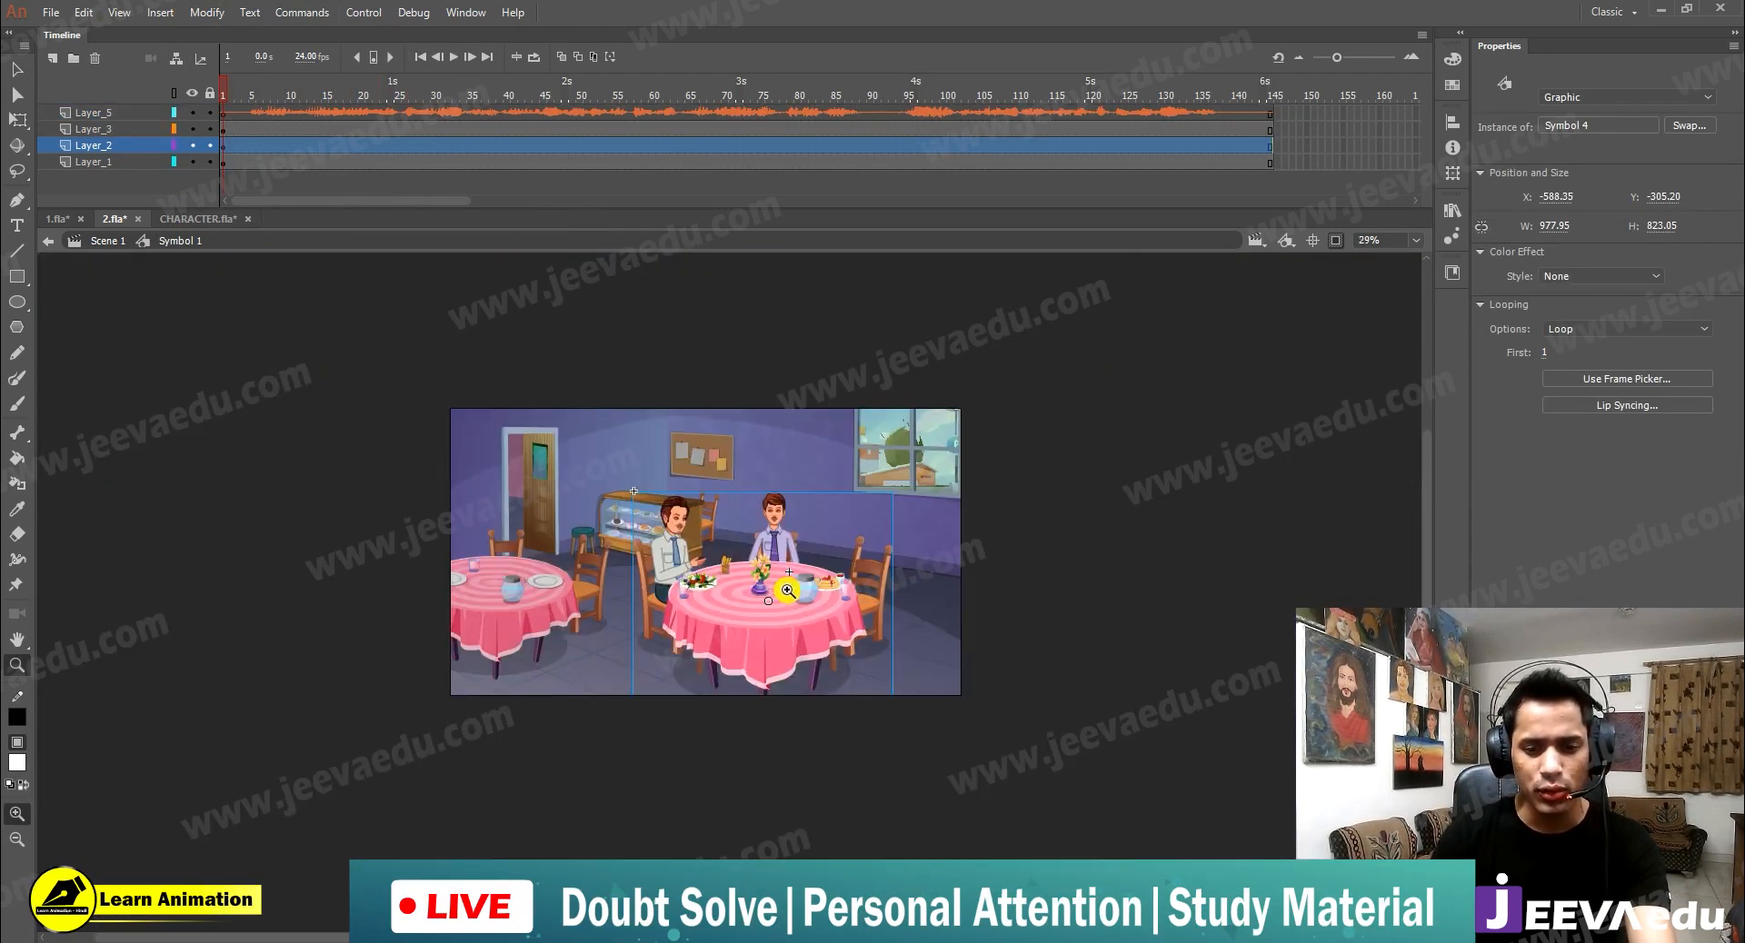
{"action": "key", "text": "Return"}
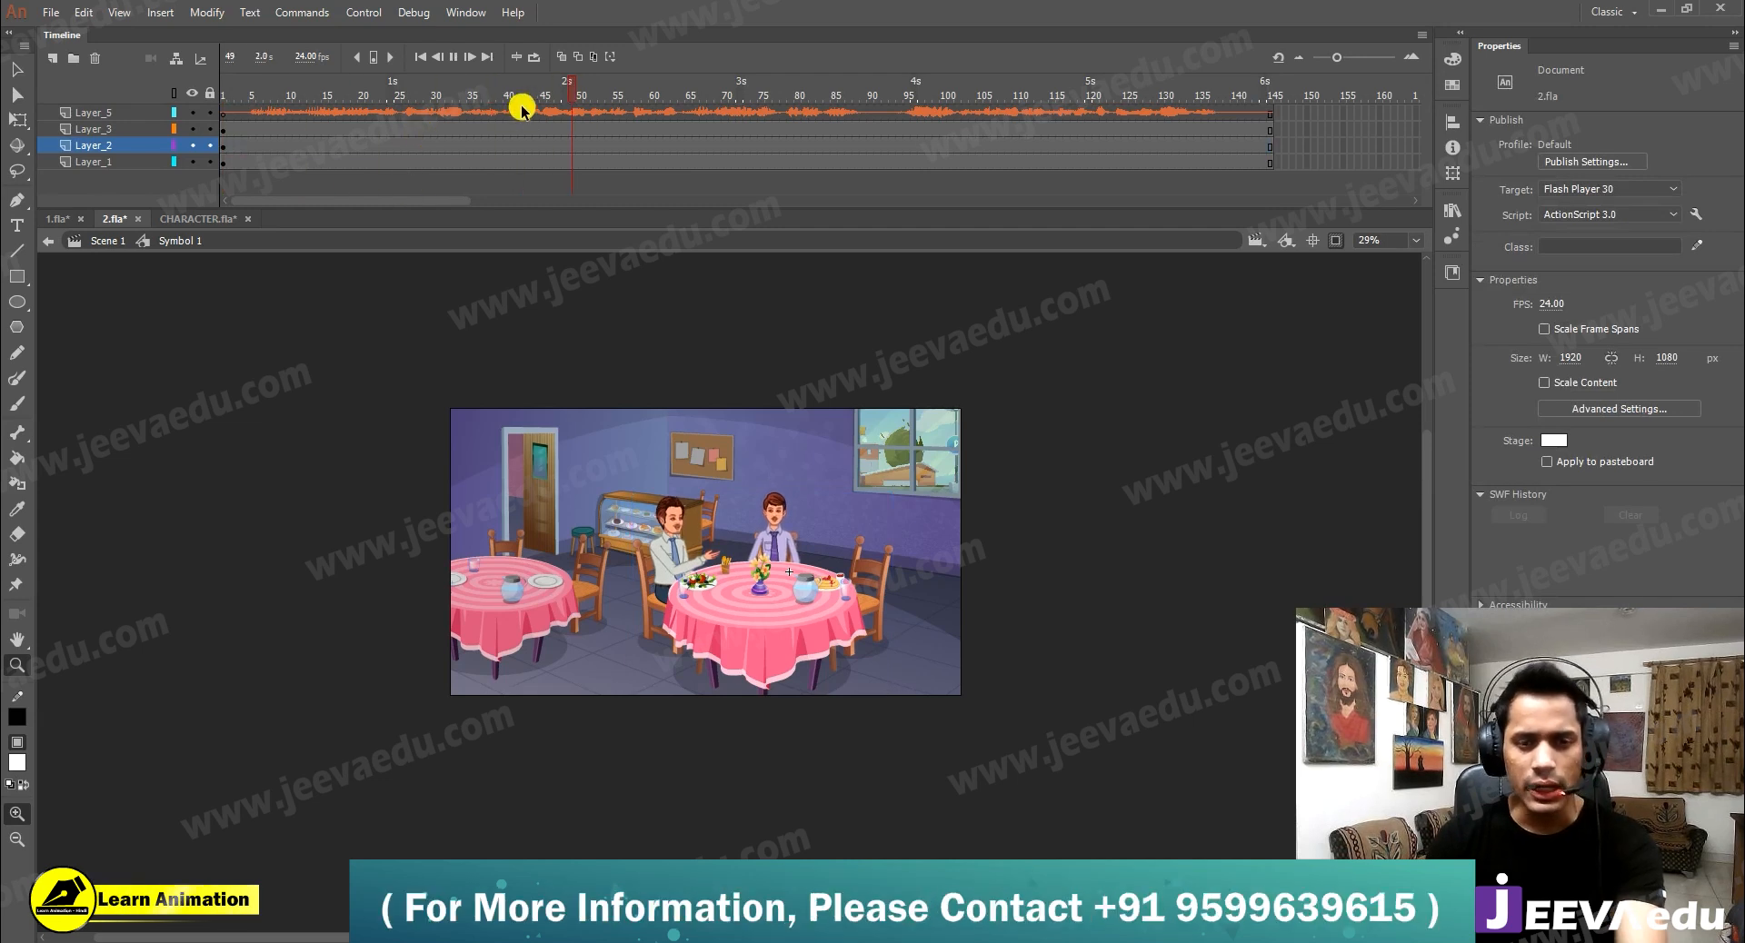
{"action": "key", "text": "Return"}
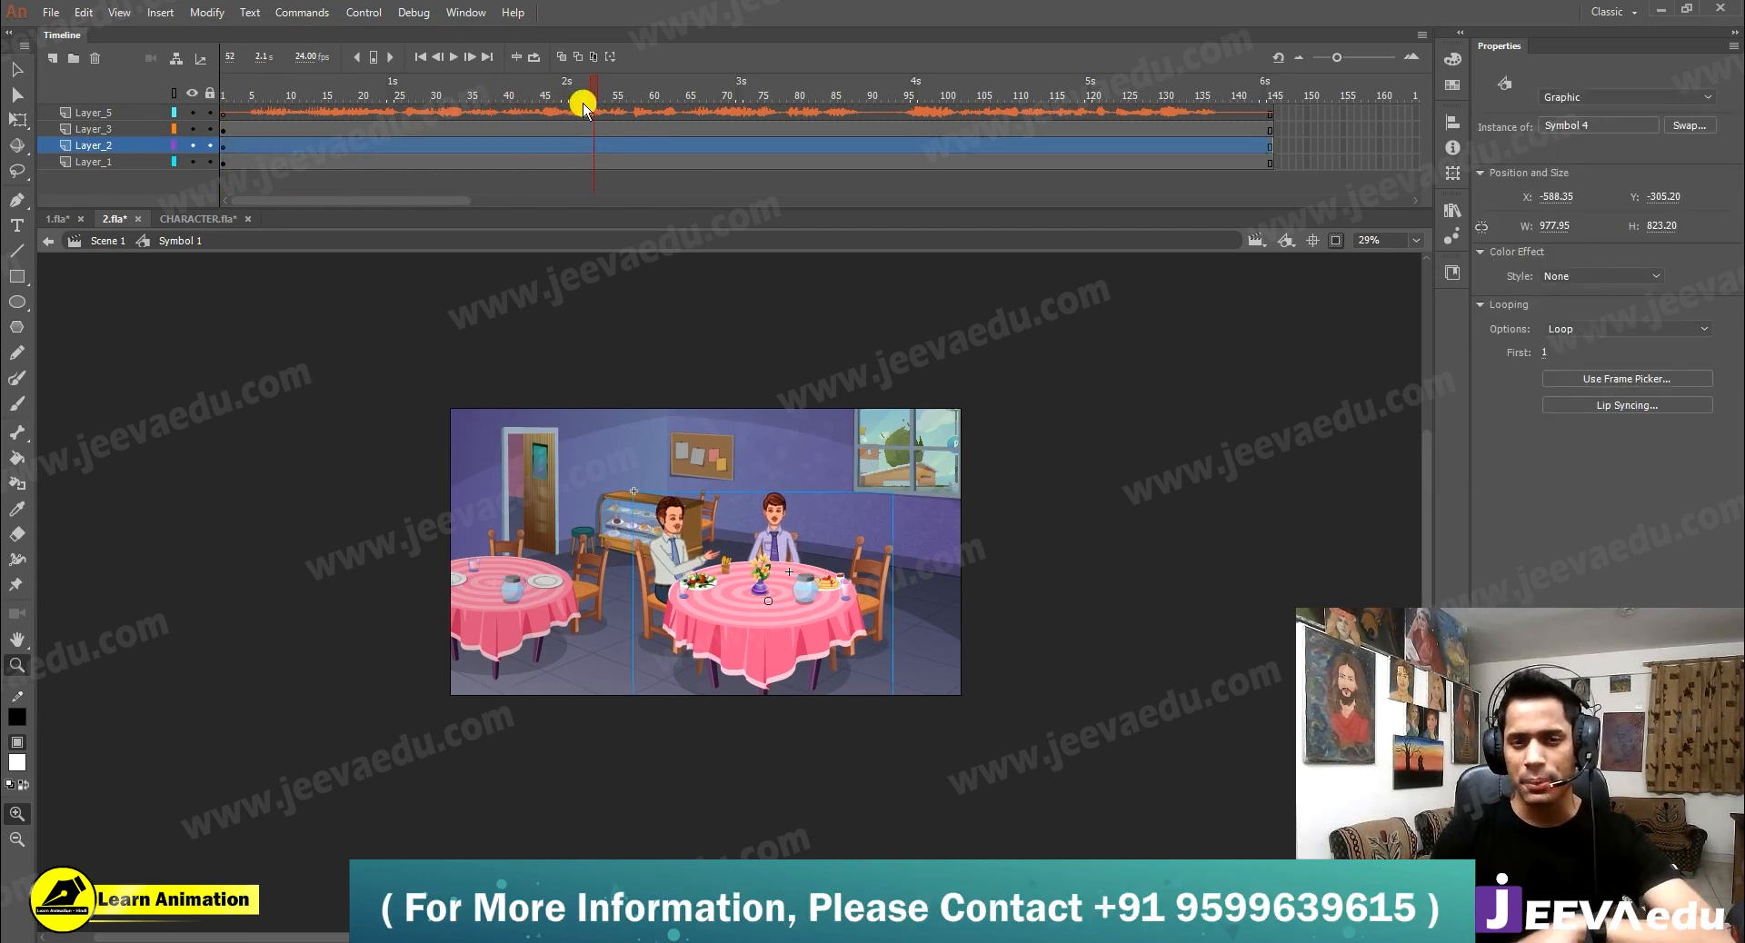
{"action": "left_click", "coordinate": [230, 89]}
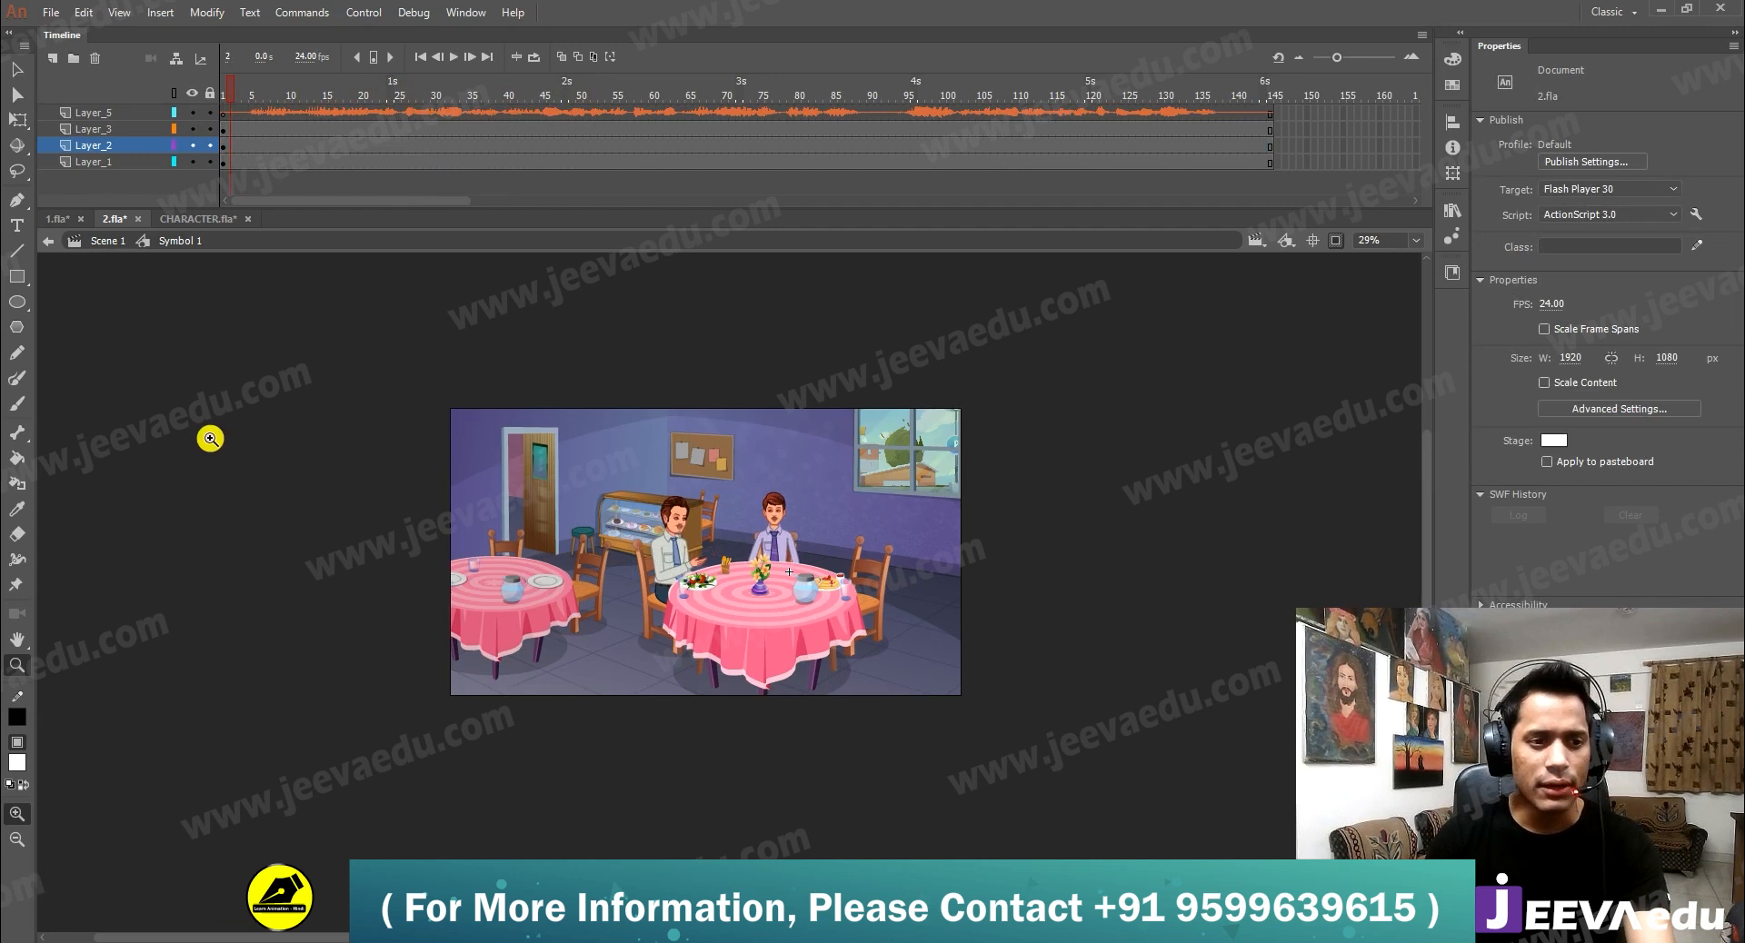
Look at the yellow-shirted man's close-up in 1.fla for reference and return to the first frame of 2.fla
{"action": "left_click", "coordinate": [53, 219]}
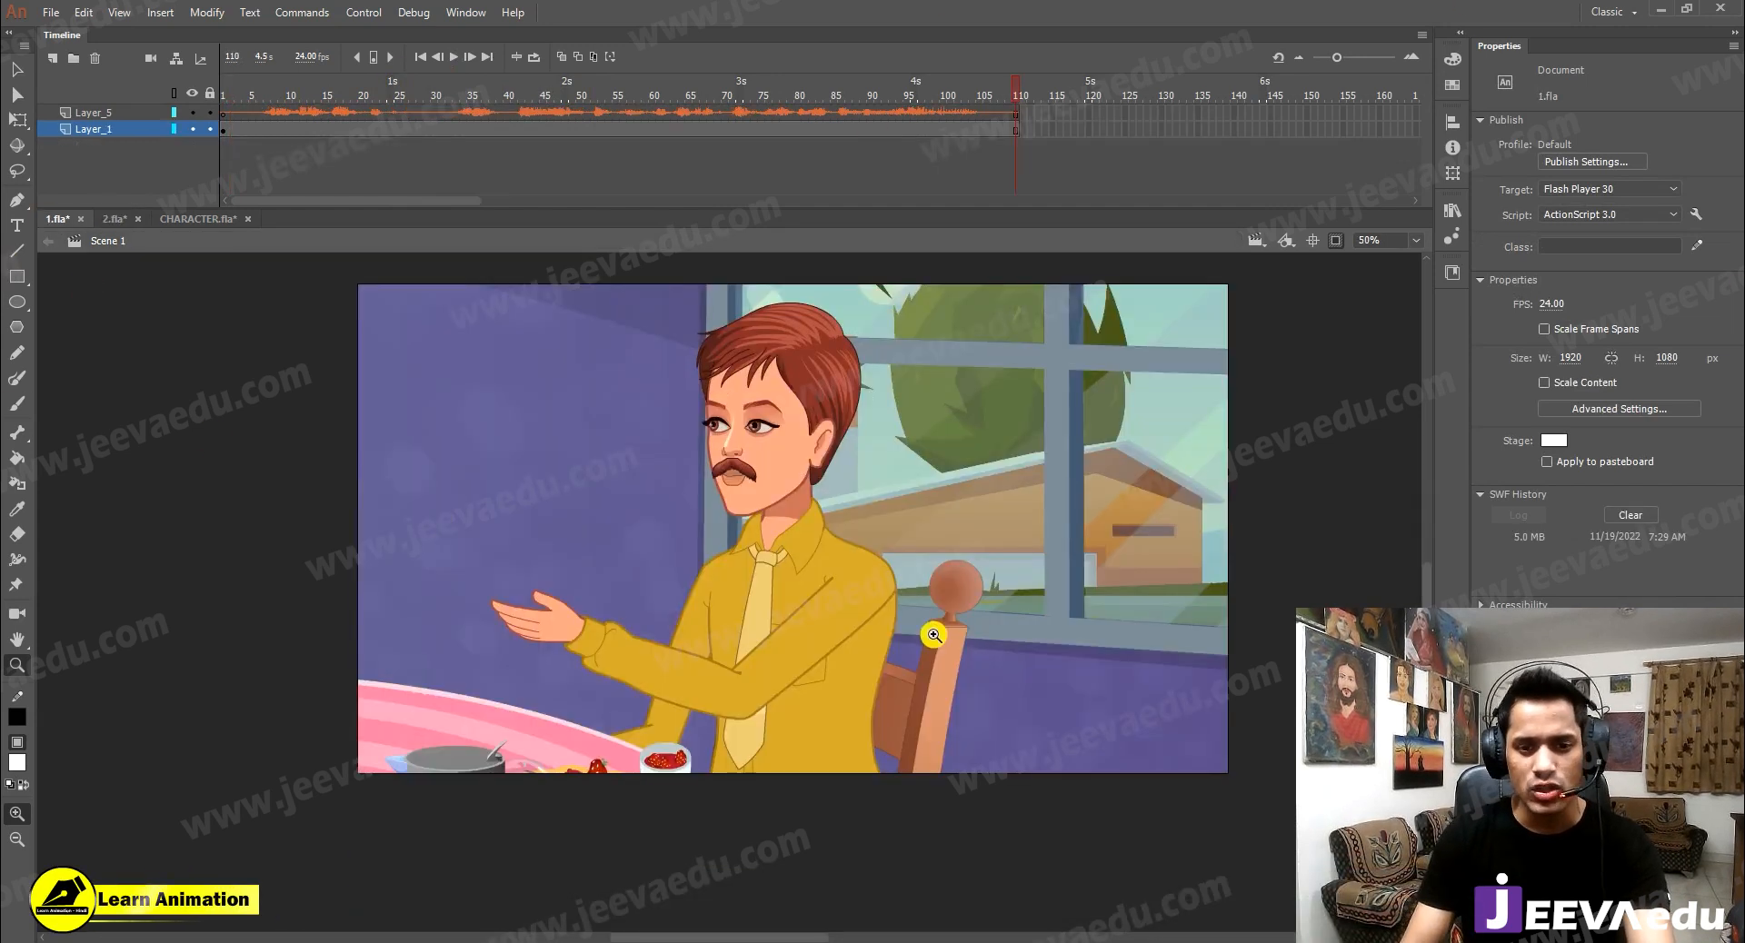
{"action": "left_click", "coordinate": [119, 220]}
{"action": "left_click", "coordinate": [224, 91]}
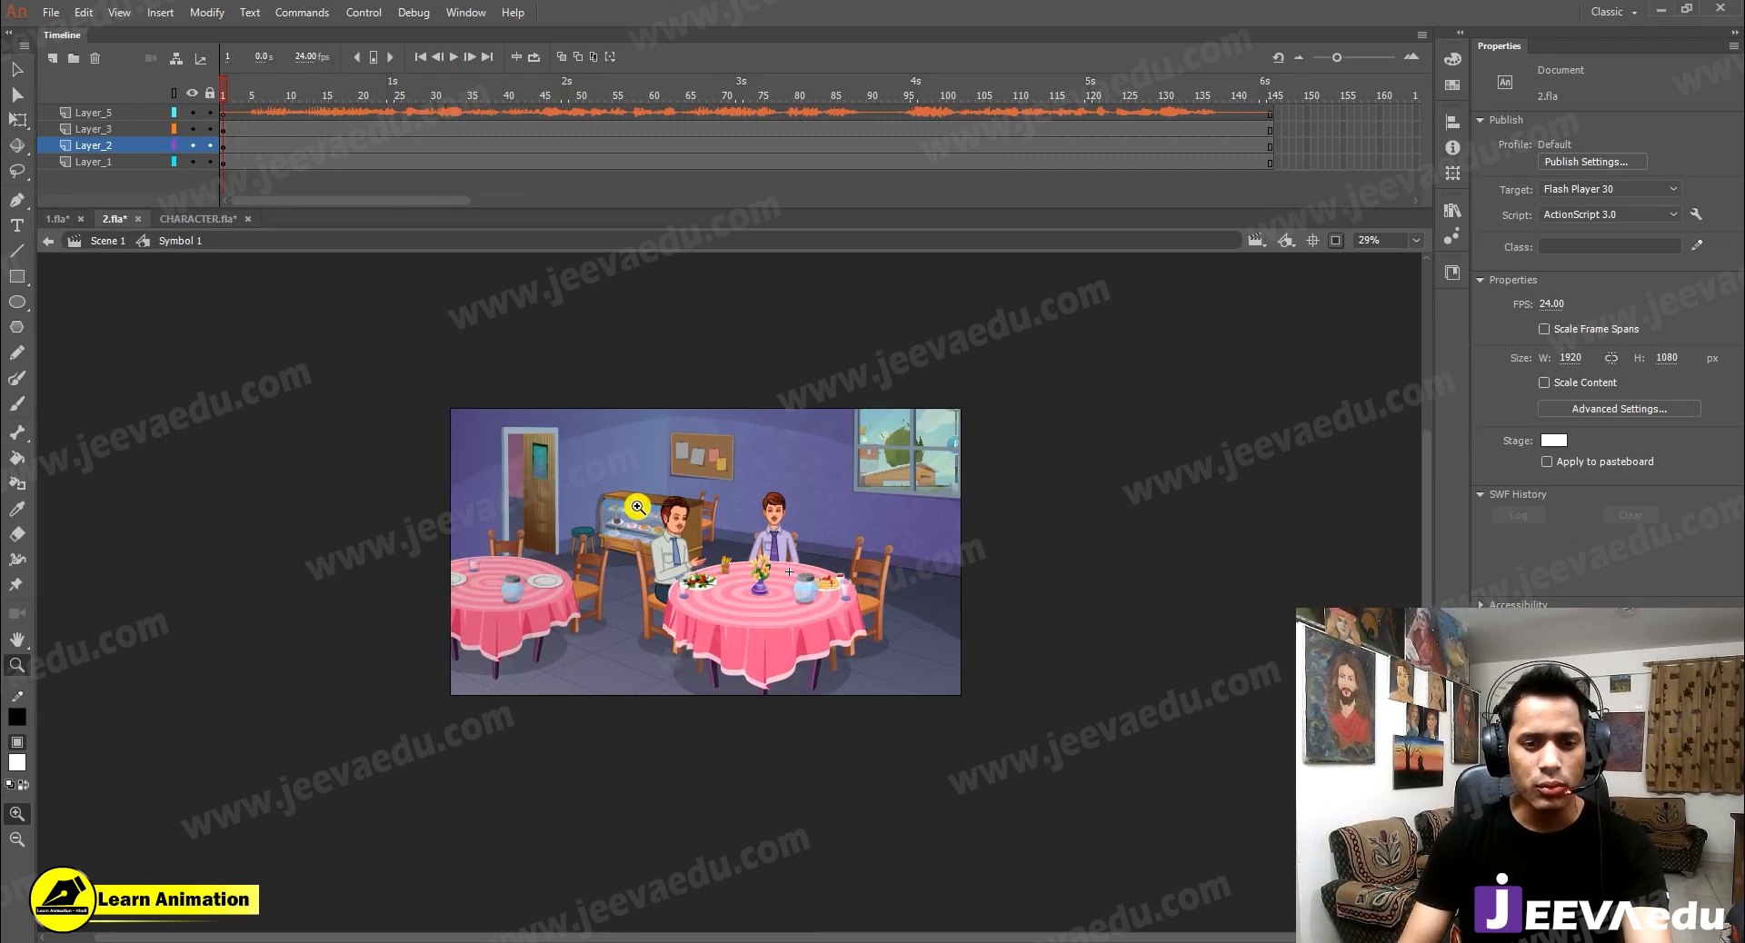
Play the shot to find the first cut point and insert keyframes at frame 45 on Layer_1, Layer_2 and Layer_3
{"action": "left_click", "coordinate": [724, 566]}
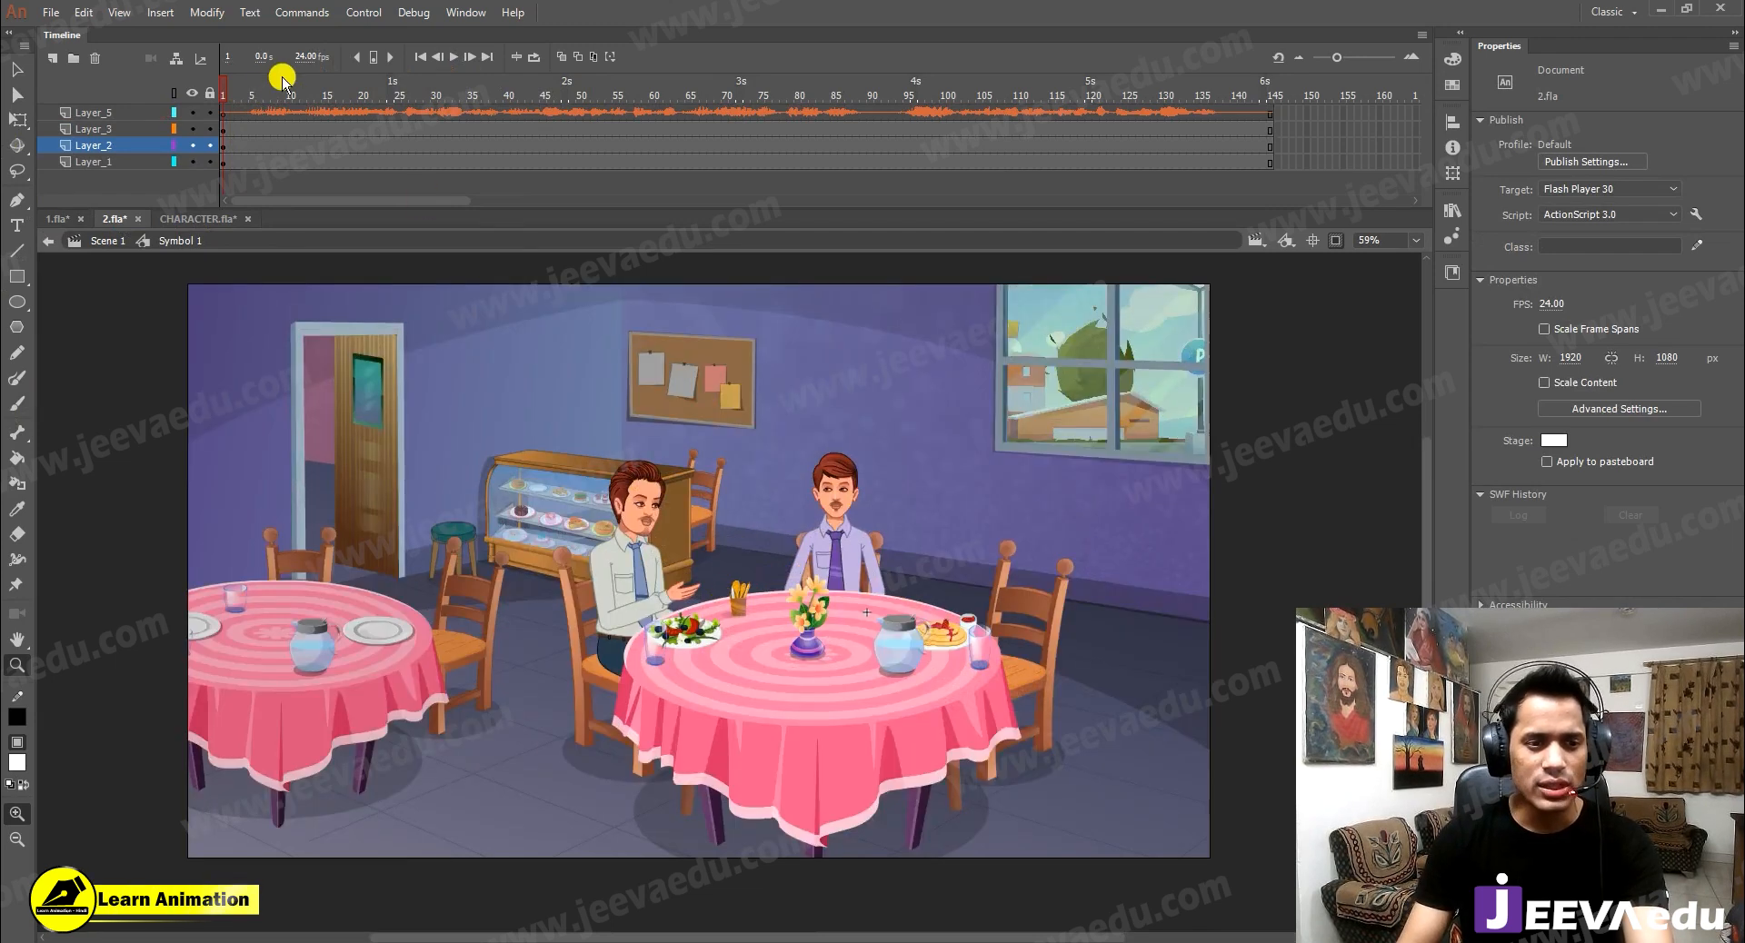
{"action": "key", "text": "v"}
{"action": "key", "text": "Return"}
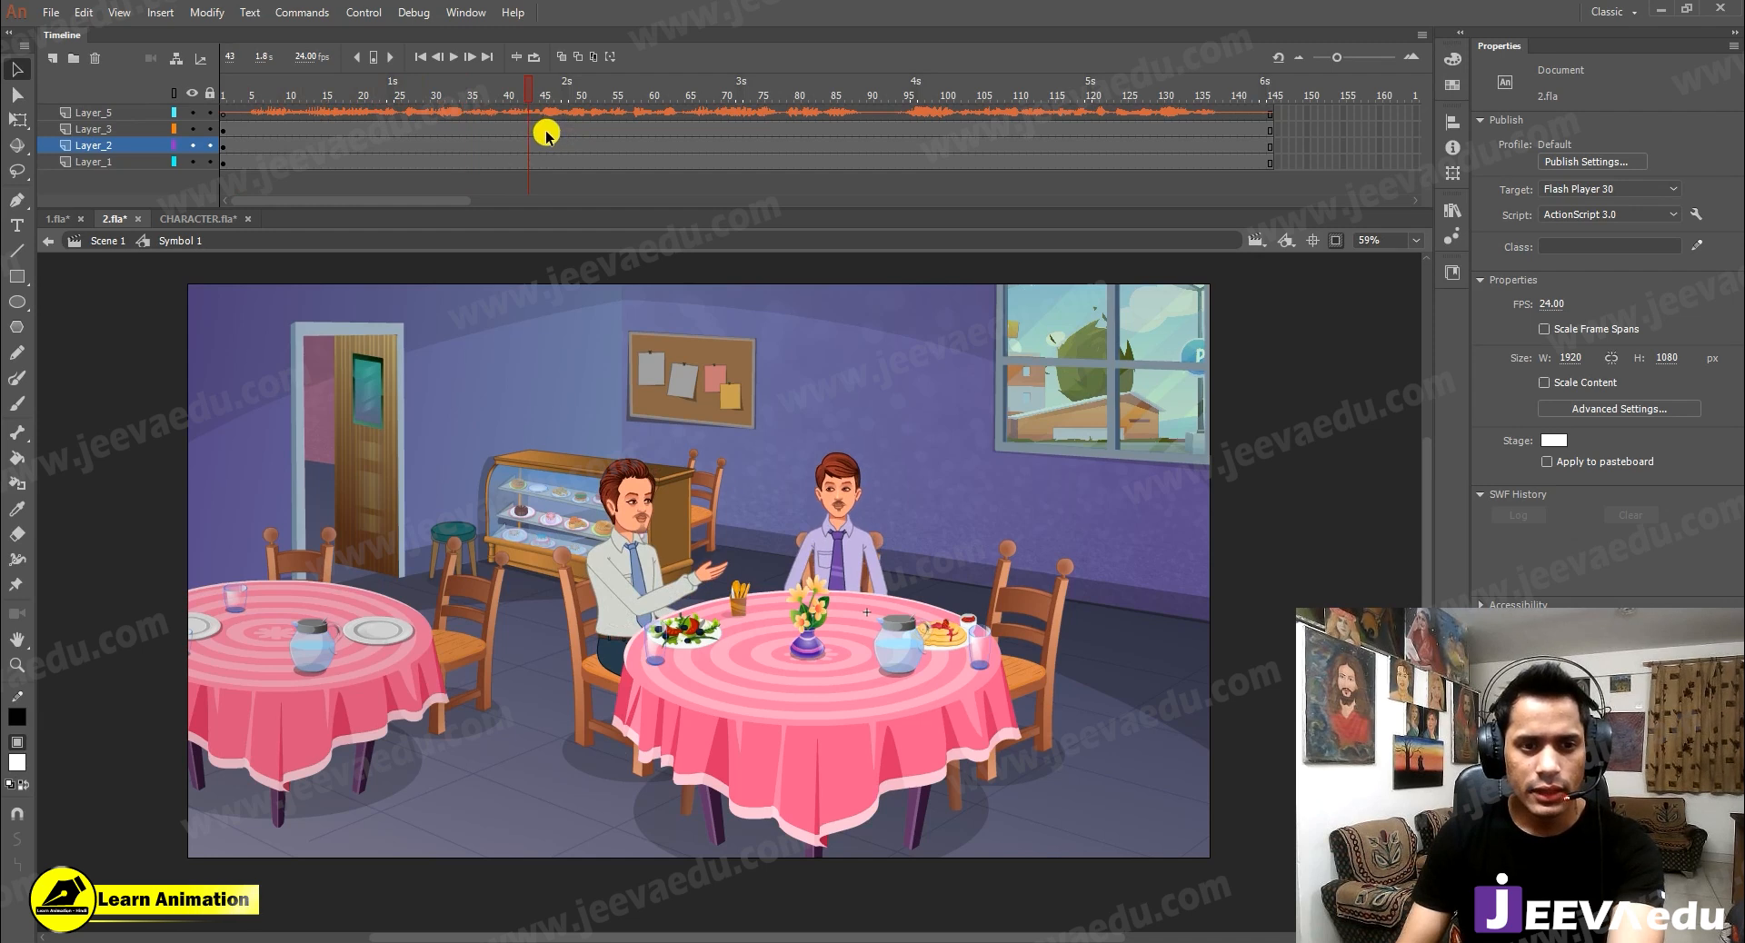
{"action": "left_click_drag", "start_coordinate": [539, 157], "coordinate": [542, 186]}
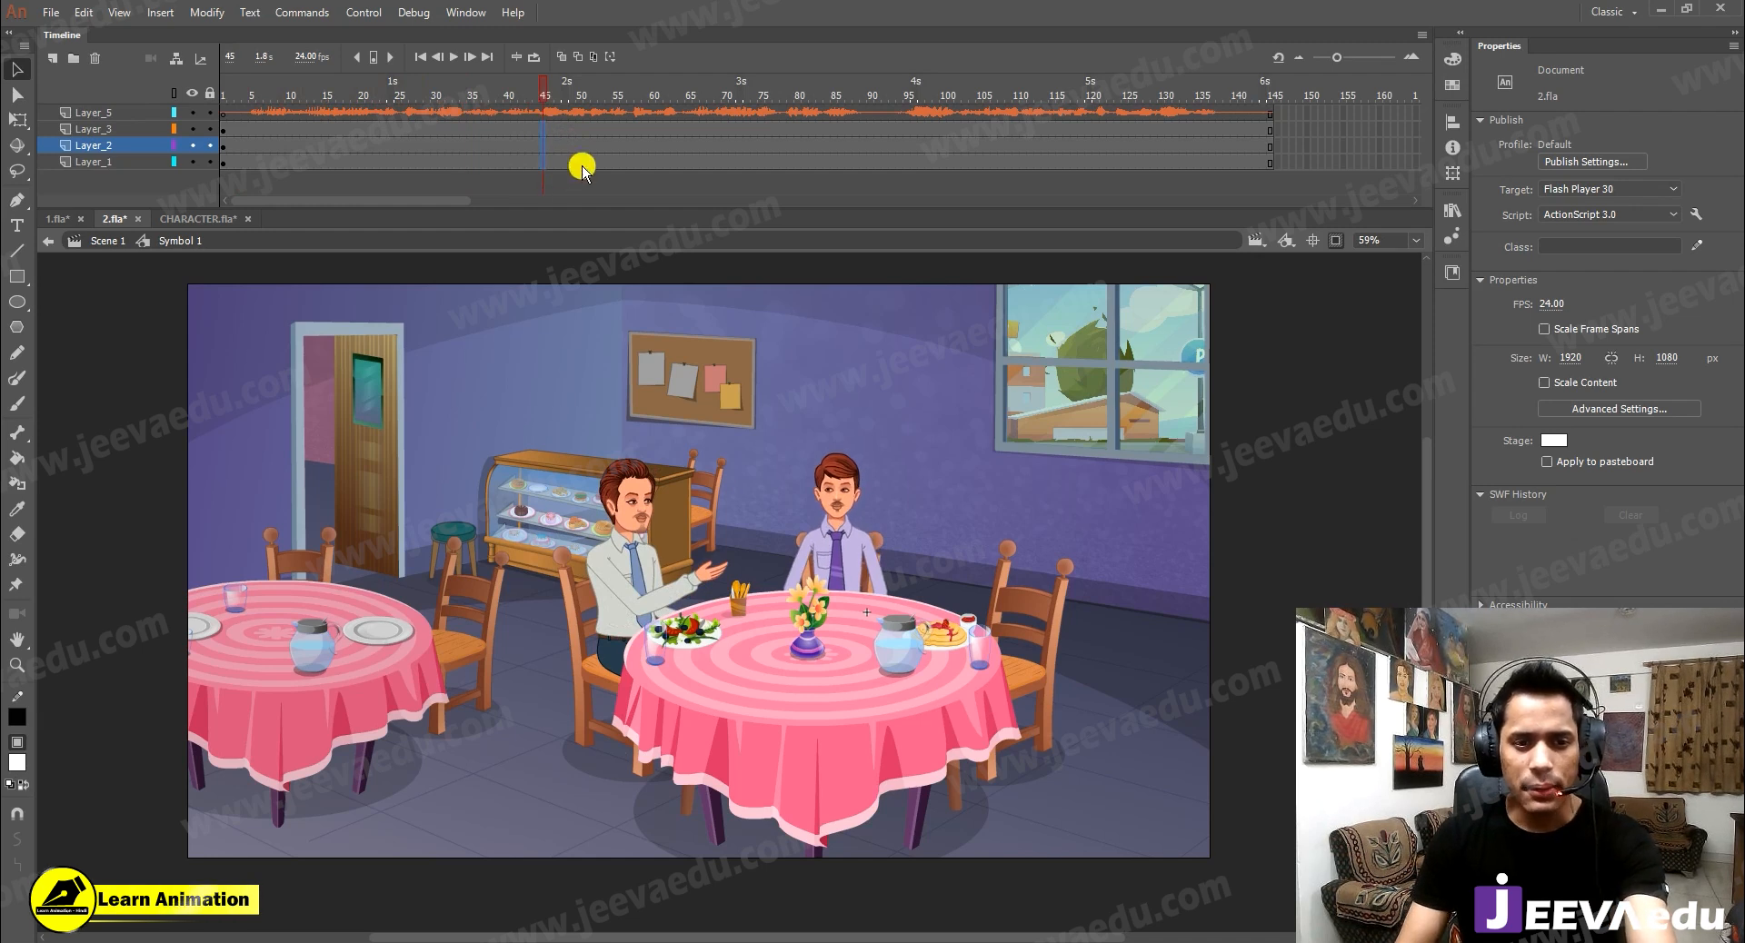
{"action": "key", "text": "F6"}
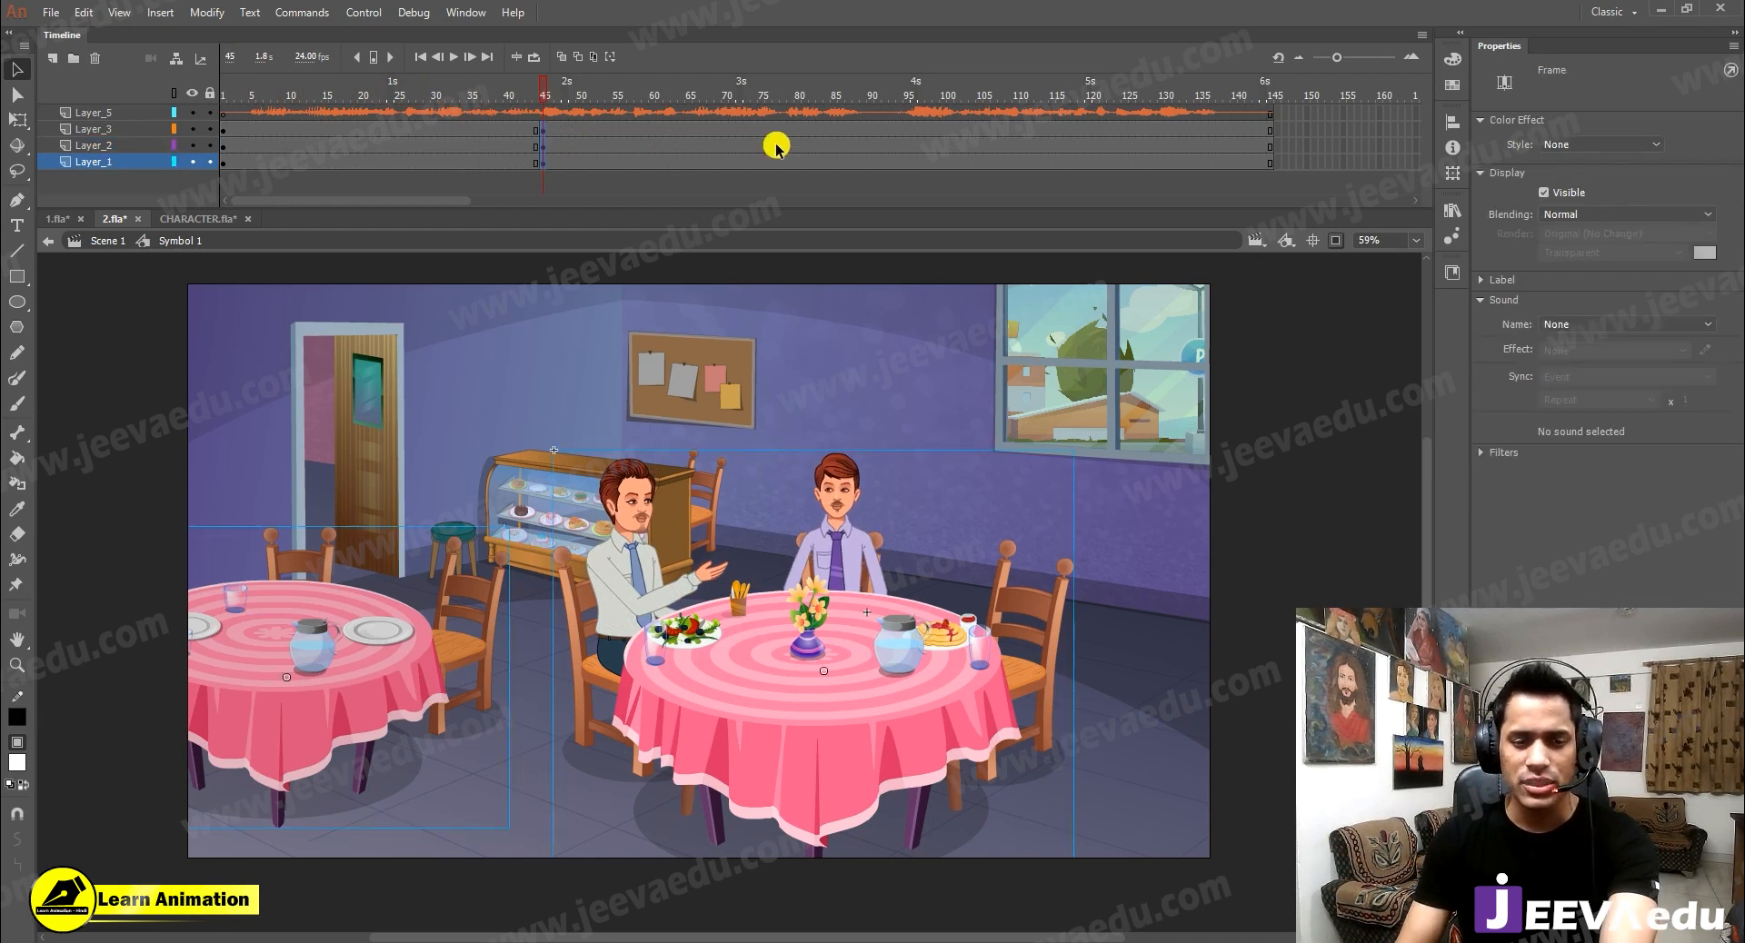
Play on to the next cut point and insert keyframes at frame 90 on Layer_1, Layer_2 and Layer_3
{"action": "key", "text": "Return"}
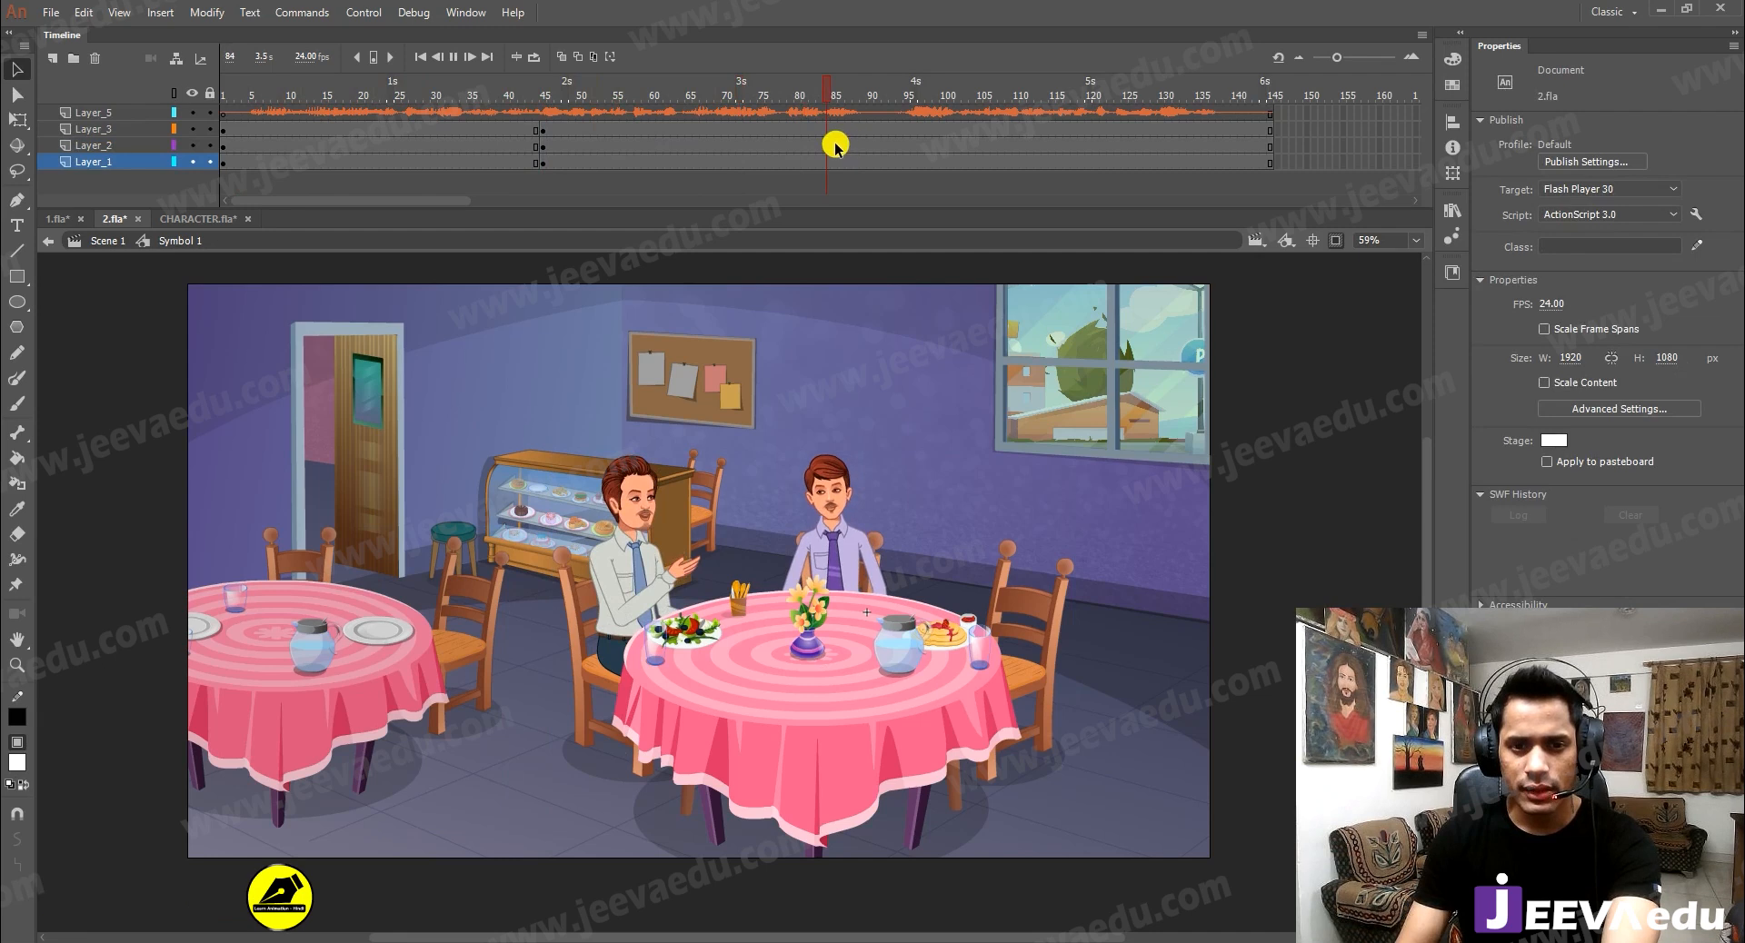
{"action": "left_click", "coordinate": [831, 141]}
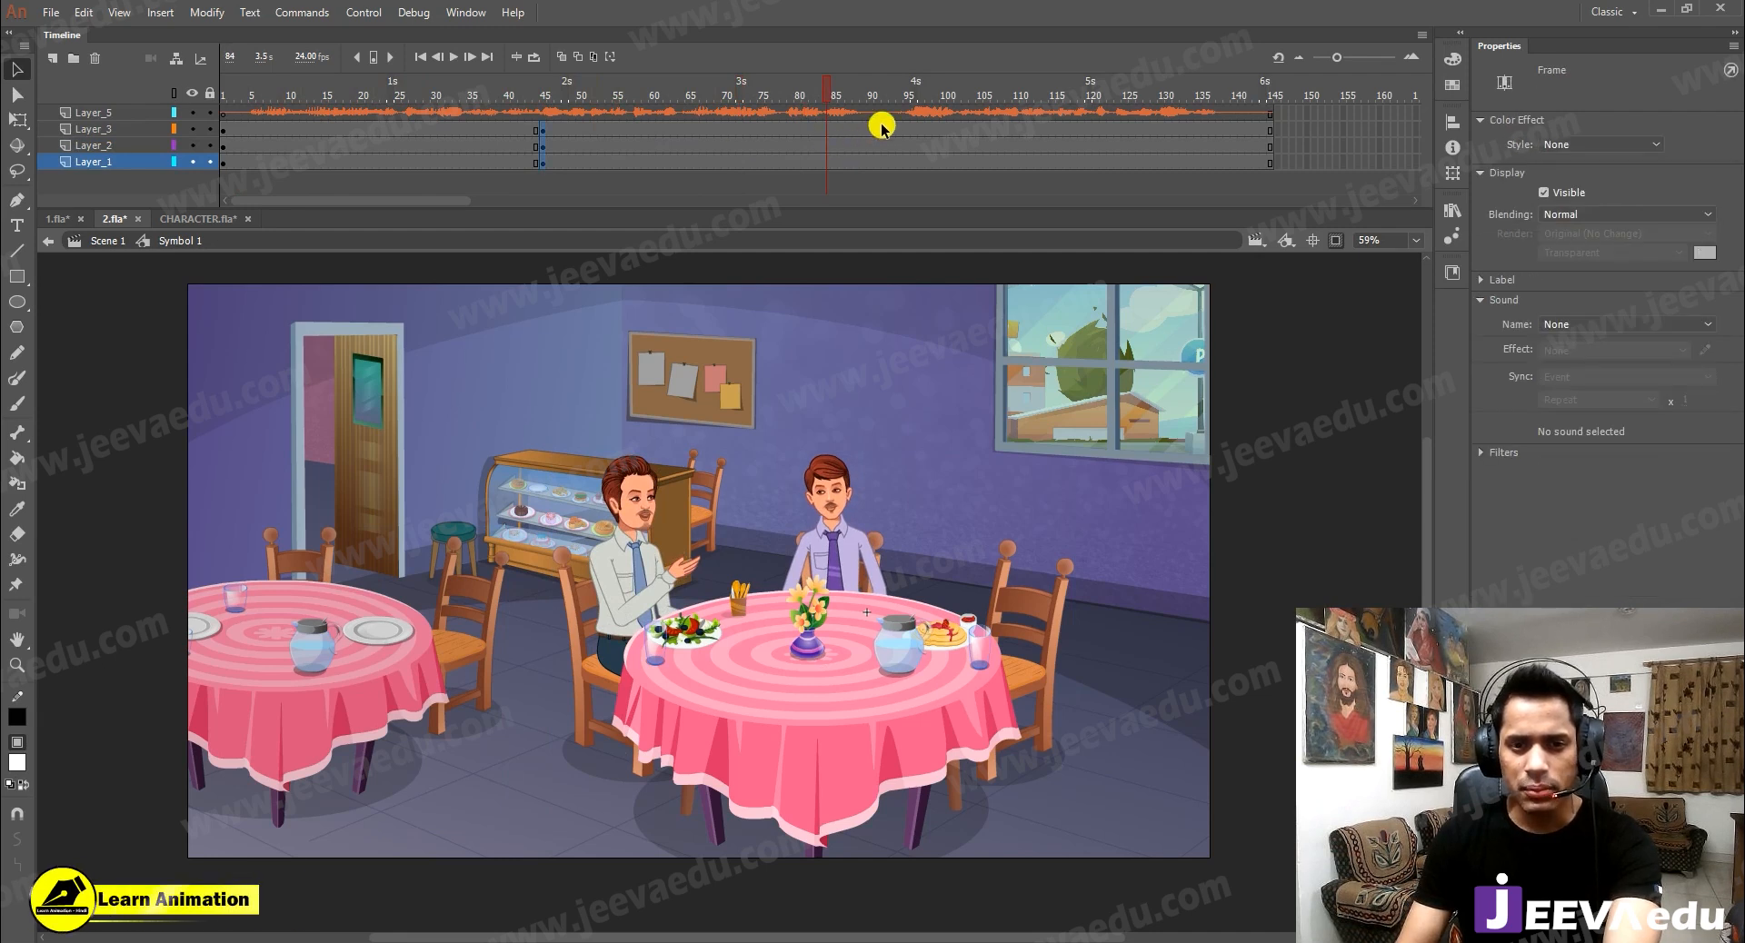
{"action": "left_click", "coordinate": [864, 98]}
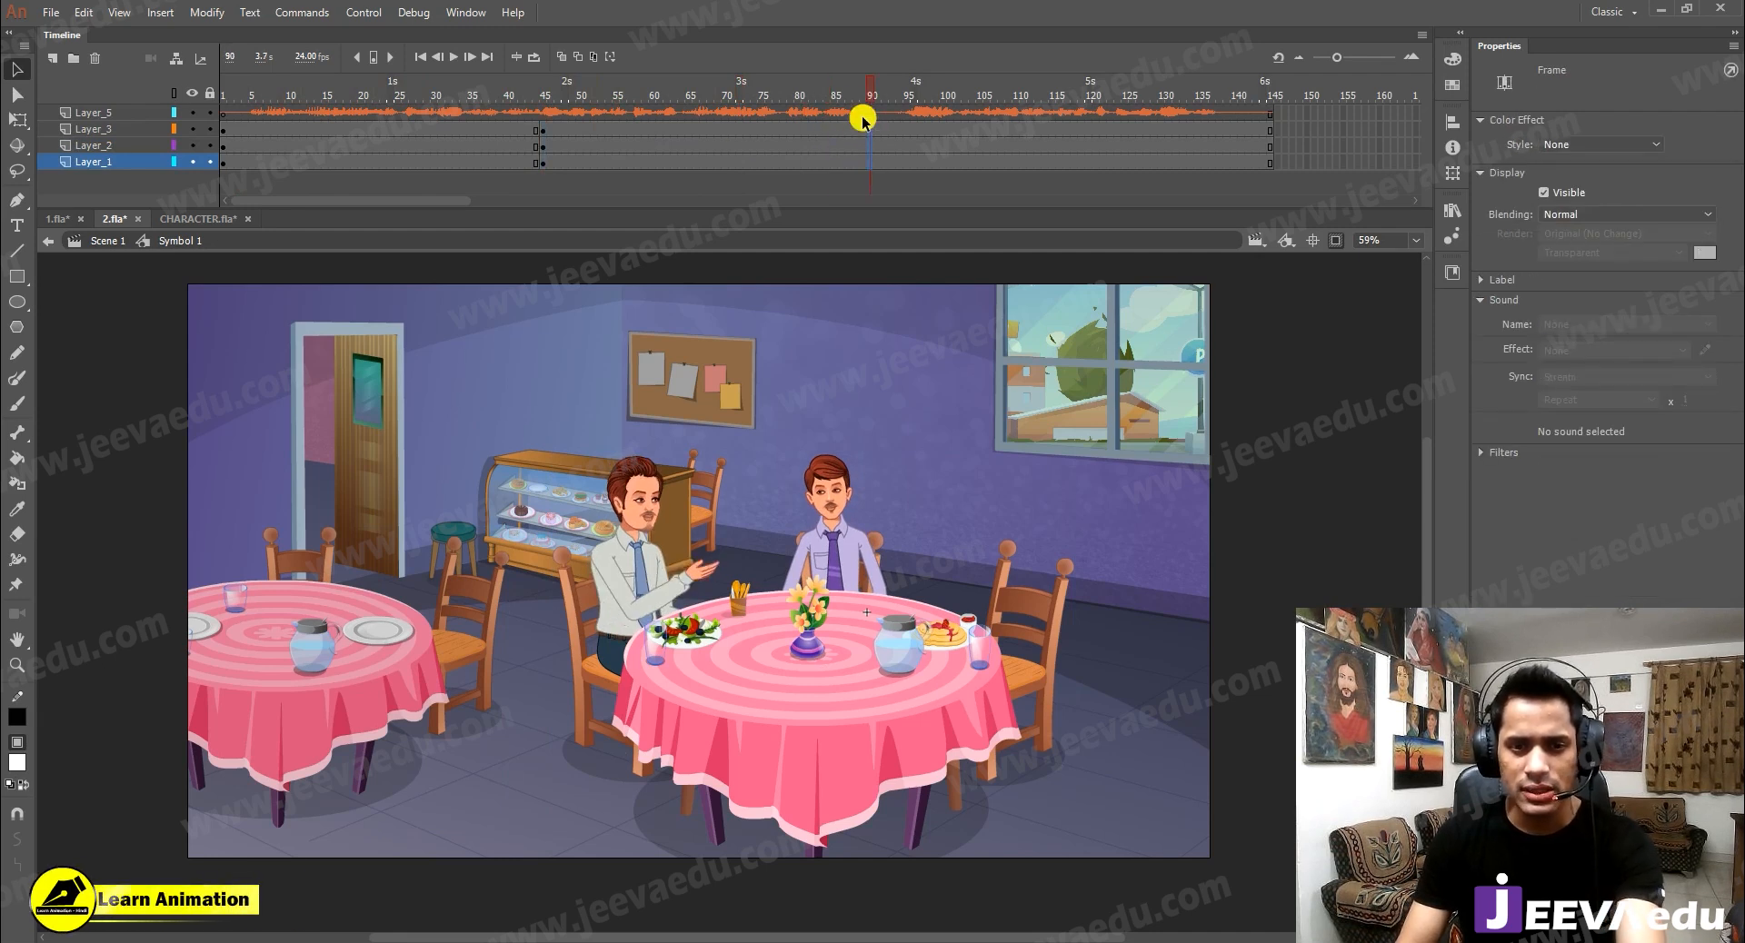
{"action": "key", "text": "F6"}
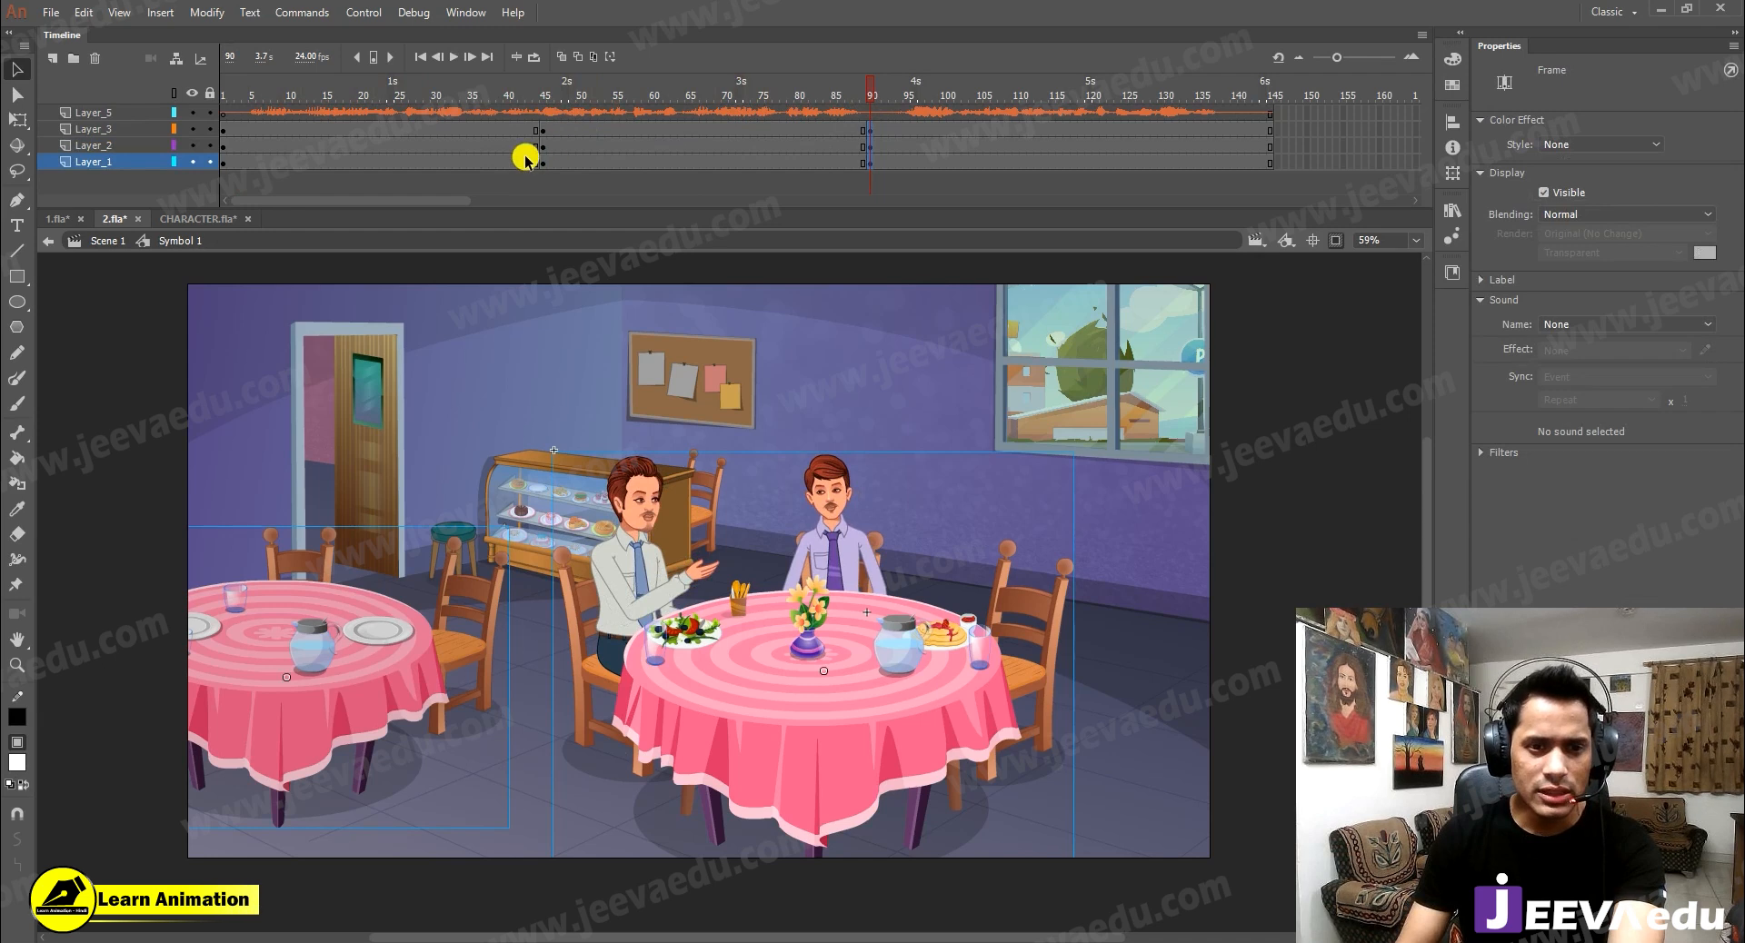
Insert keyframes at frame 50 on Layer_1, Layer_2 and Layer_3, and clear the ones at frame 45
{"action": "left_click", "coordinate": [579, 155]}
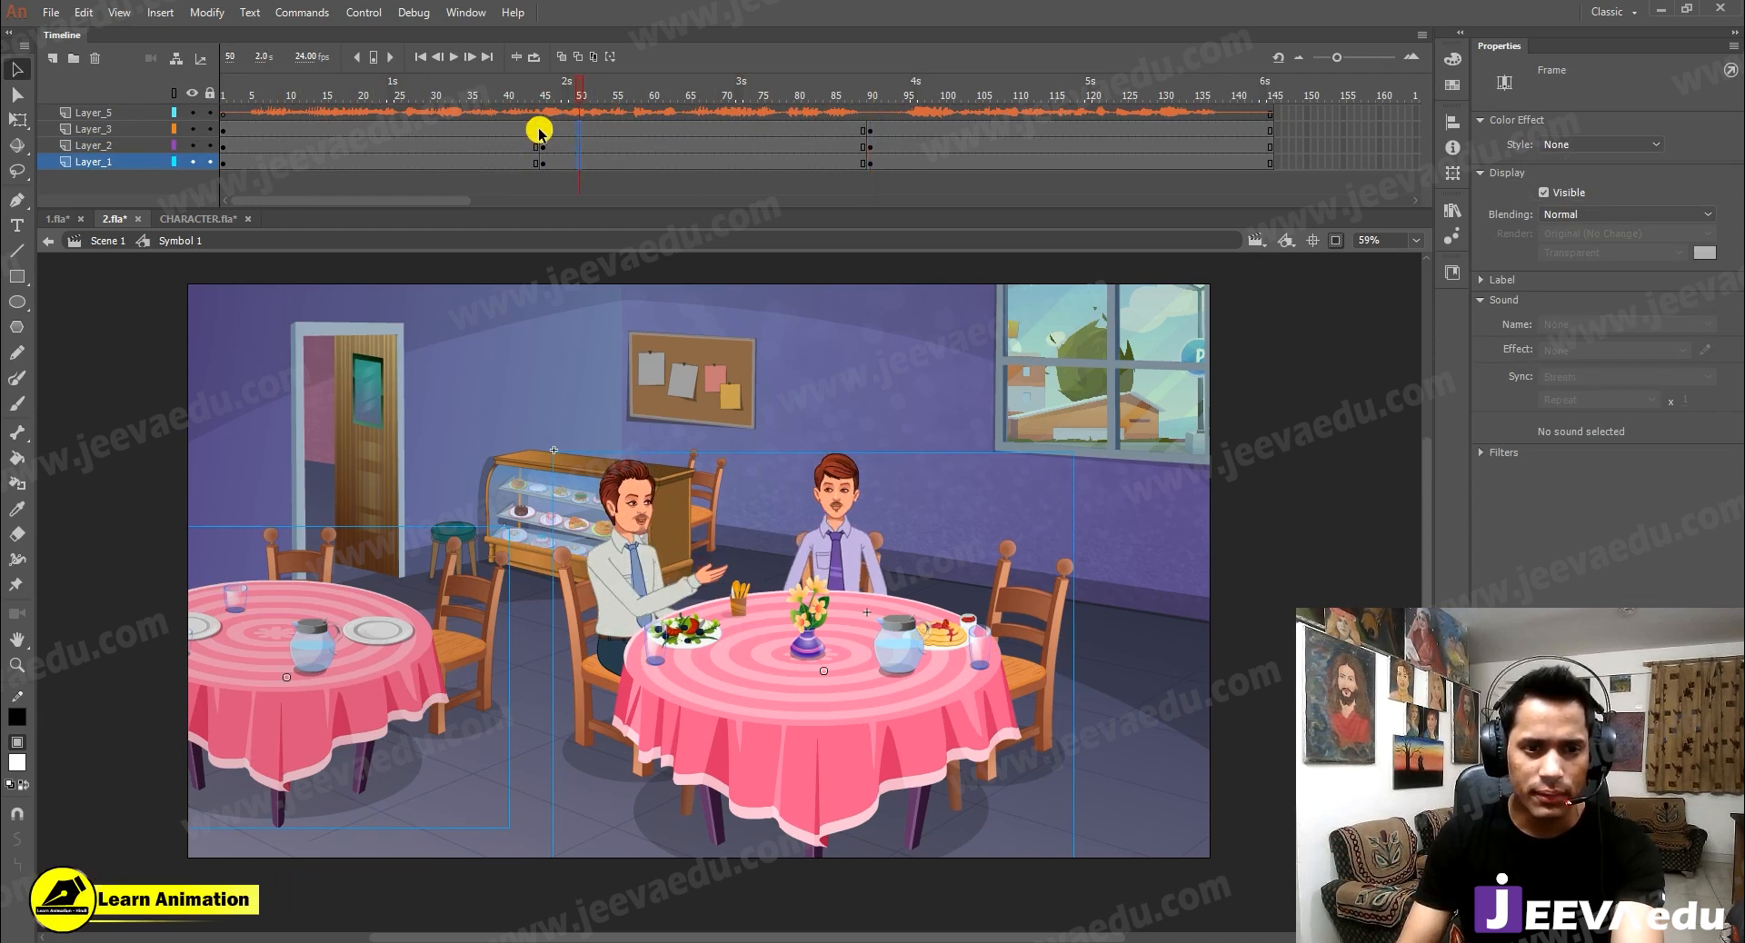
{"action": "key", "text": "F6"}
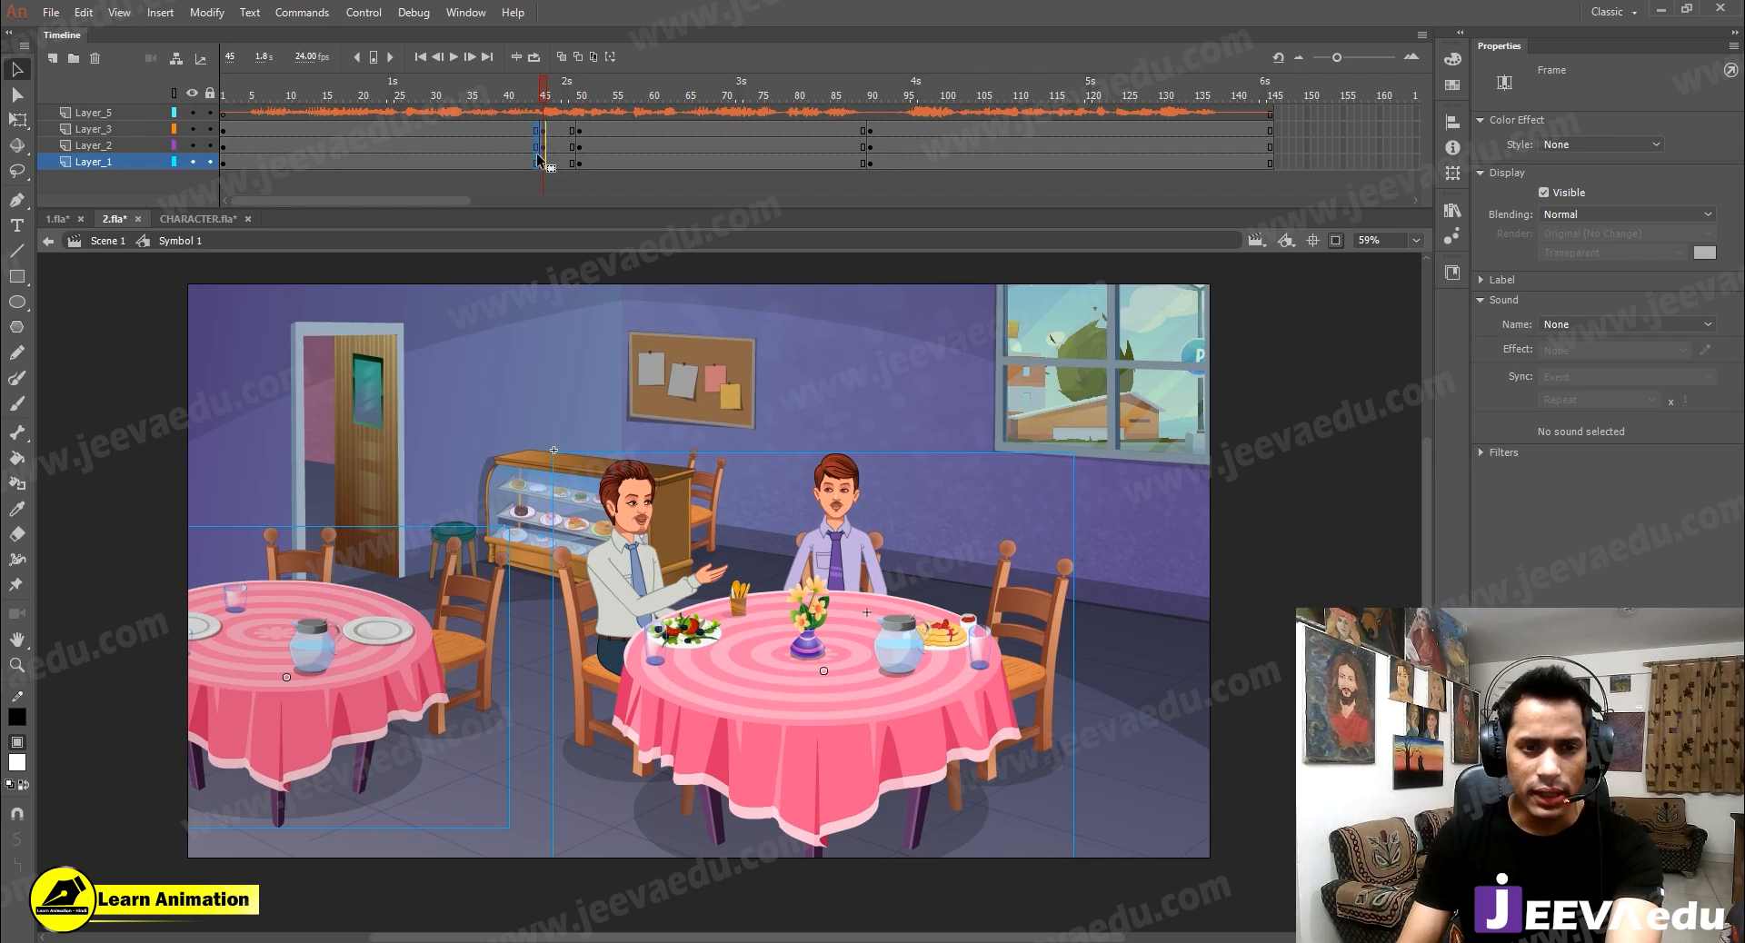
{"action": "right_click", "coordinate": [538, 160]}
{"action": "left_click", "coordinate": [623, 320]}
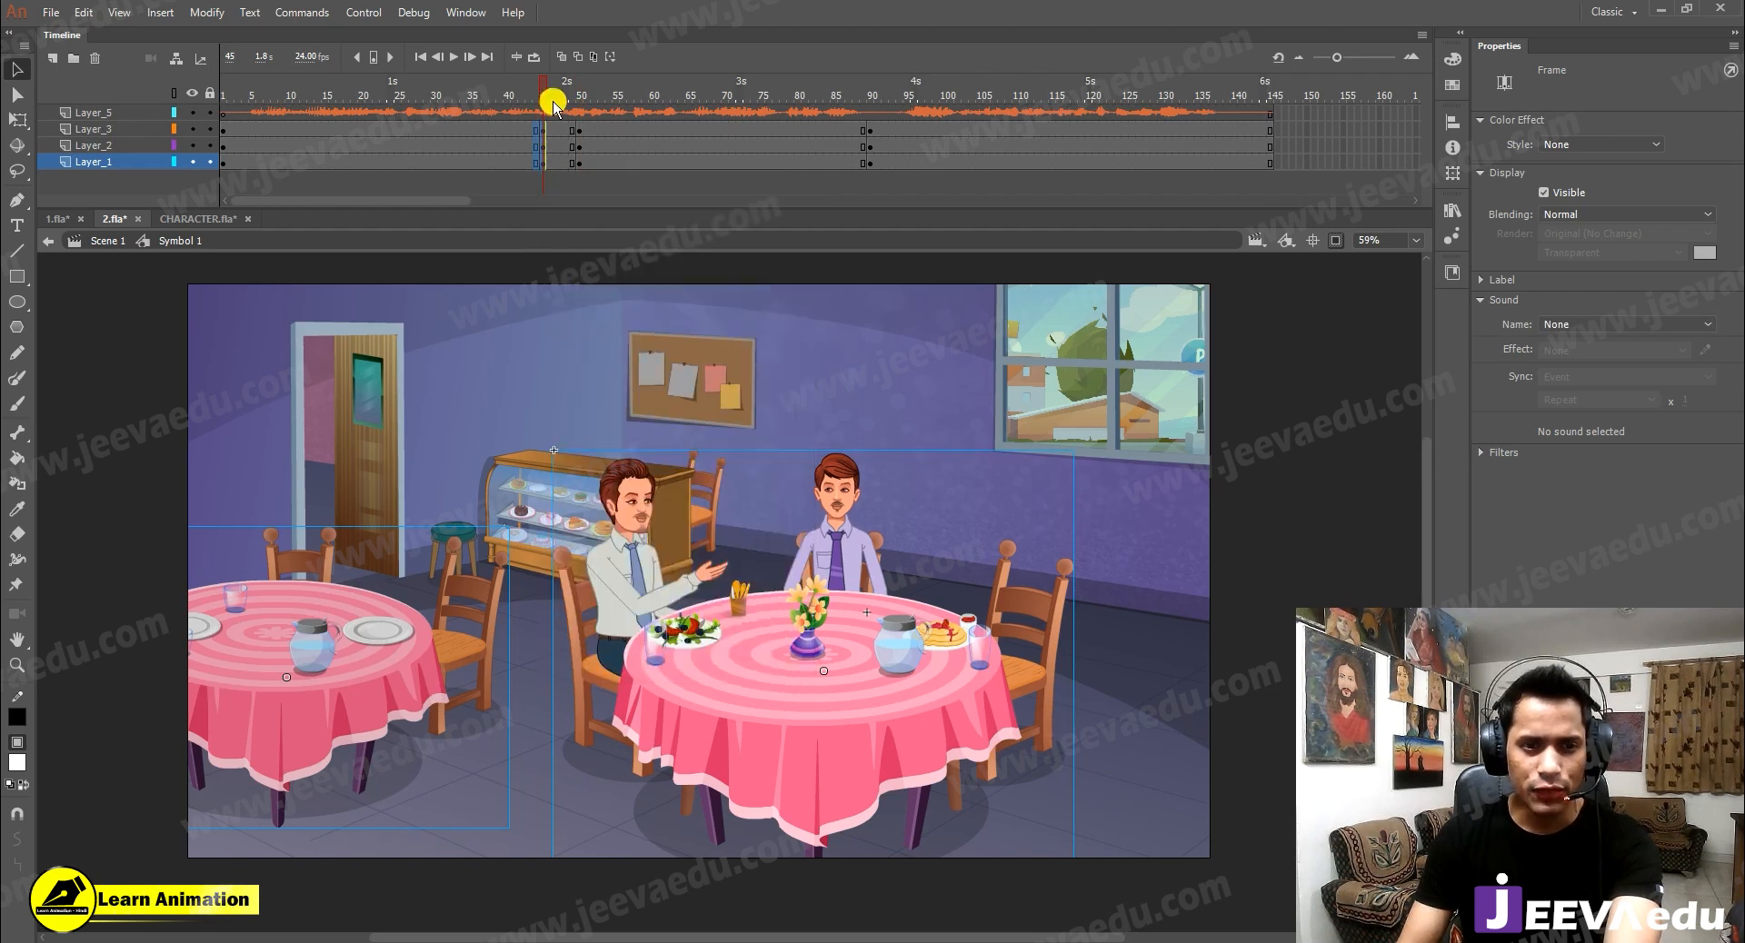
Delete the empty foreground table on Layer_3 from the segment before frame 50
{"action": "left_click", "coordinate": [497, 100]}
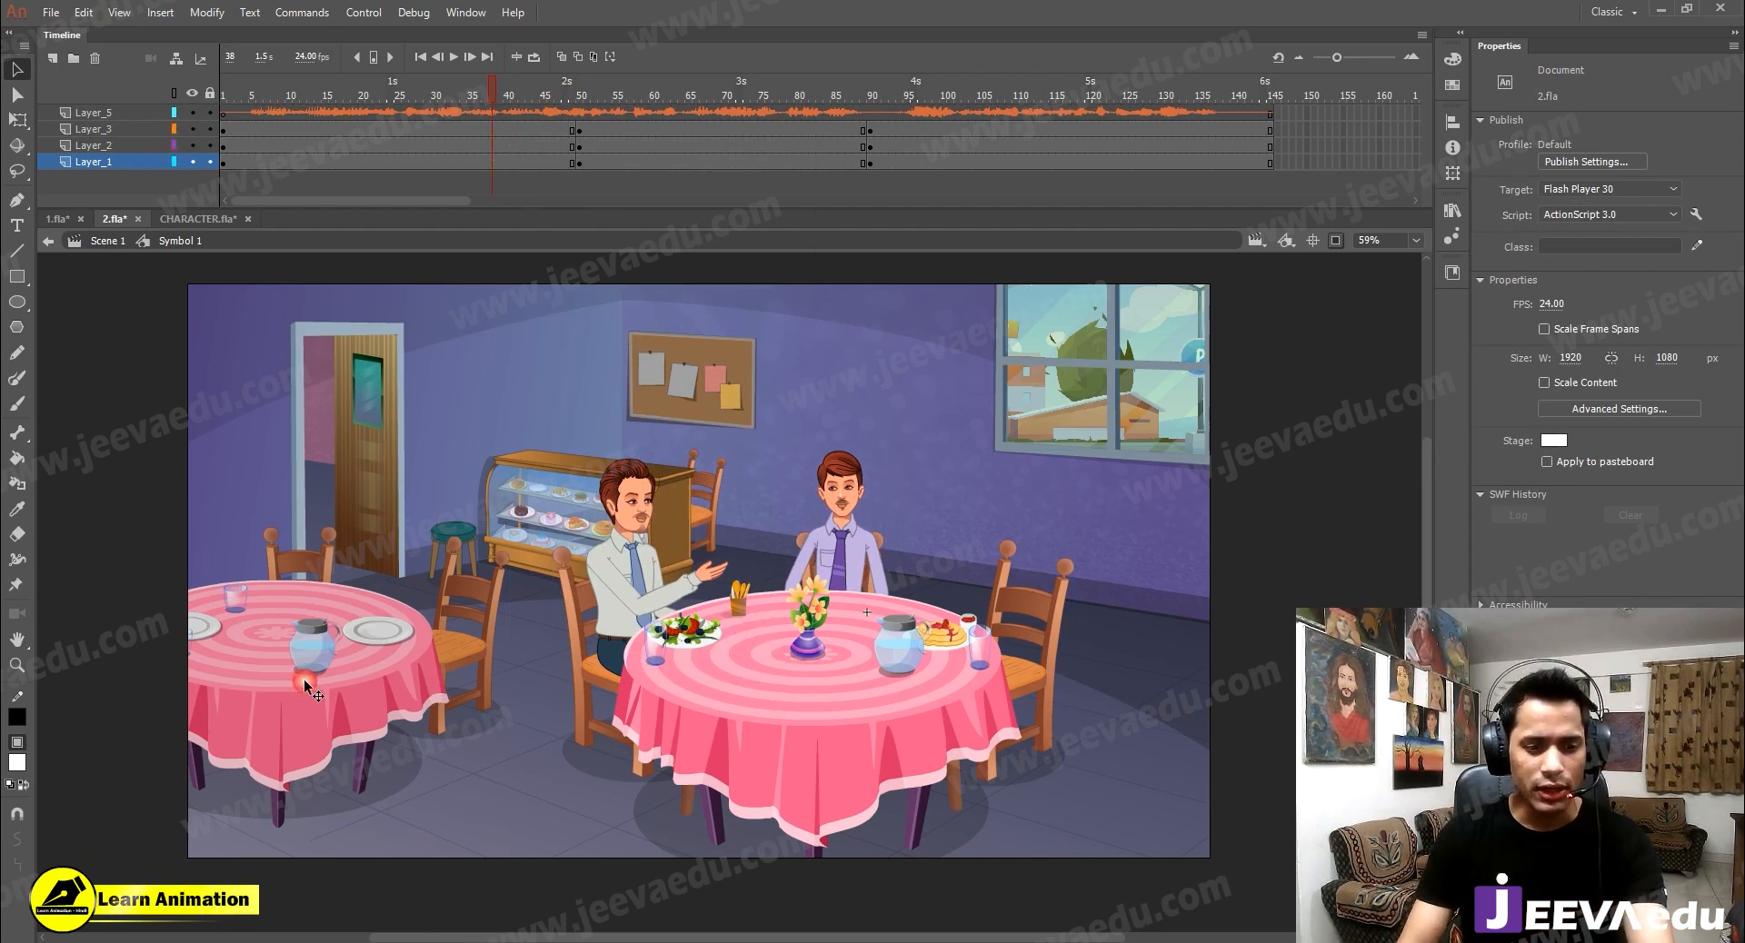
{"action": "left_click", "coordinate": [304, 681]}
{"action": "key", "text": "Delete"}
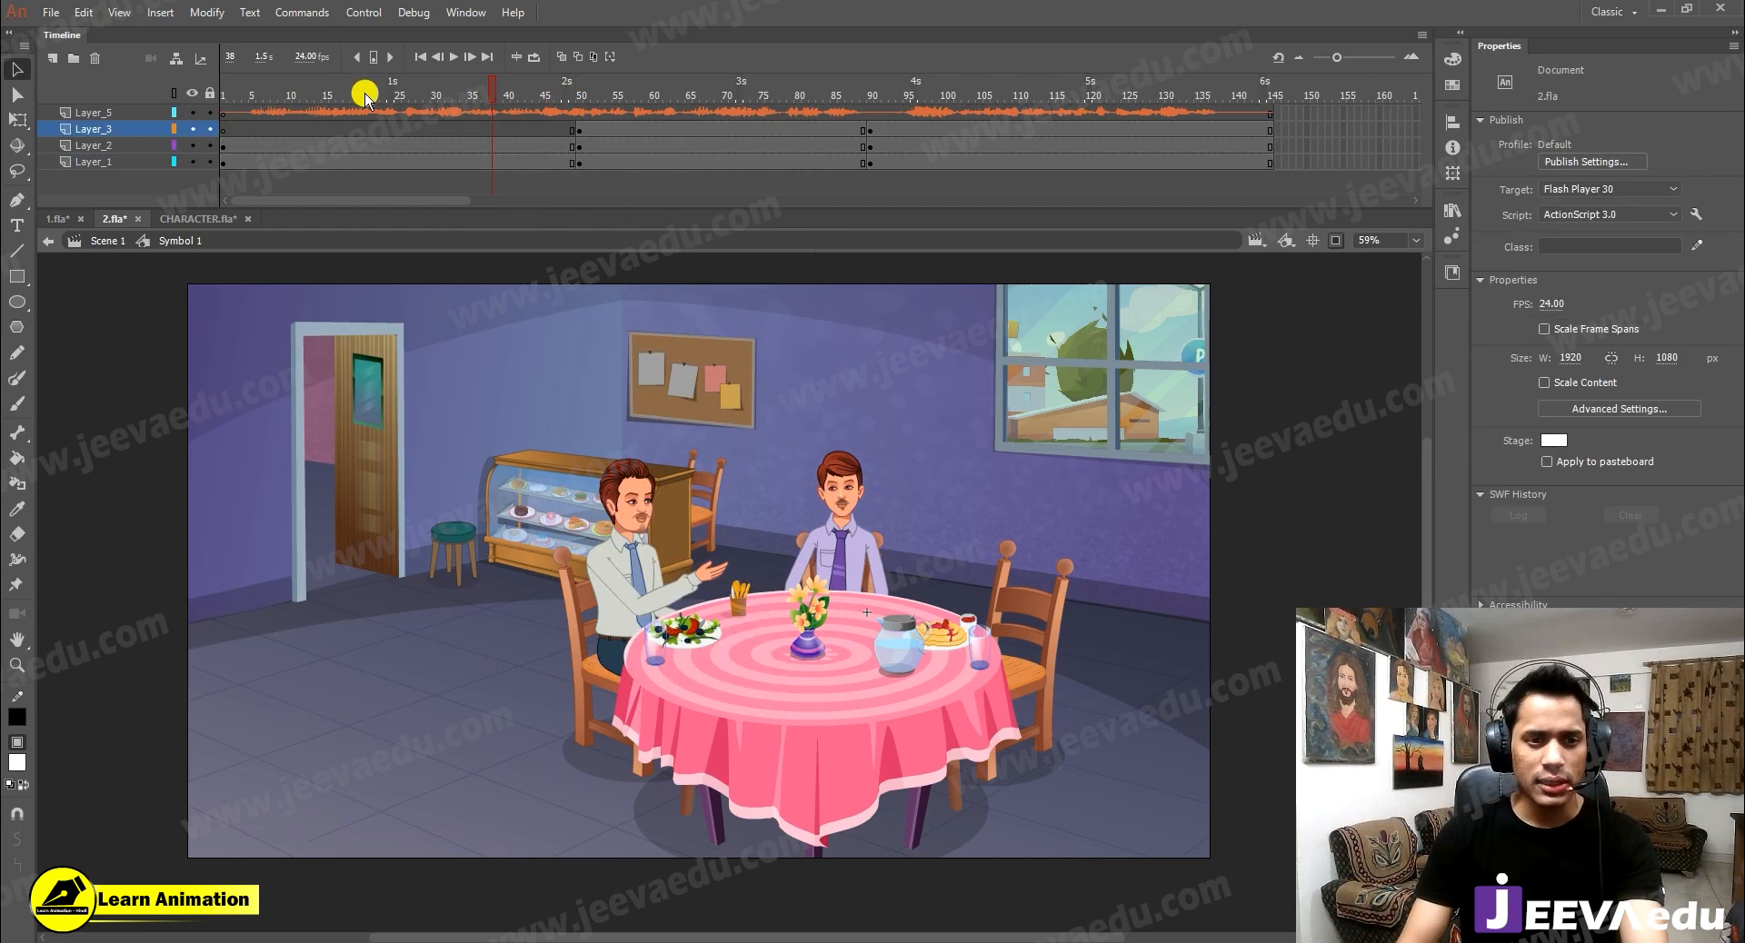
Enlarge the table group and background in the first segment by scaling them to 150% three times
{"action": "left_click", "coordinate": [352, 147]}
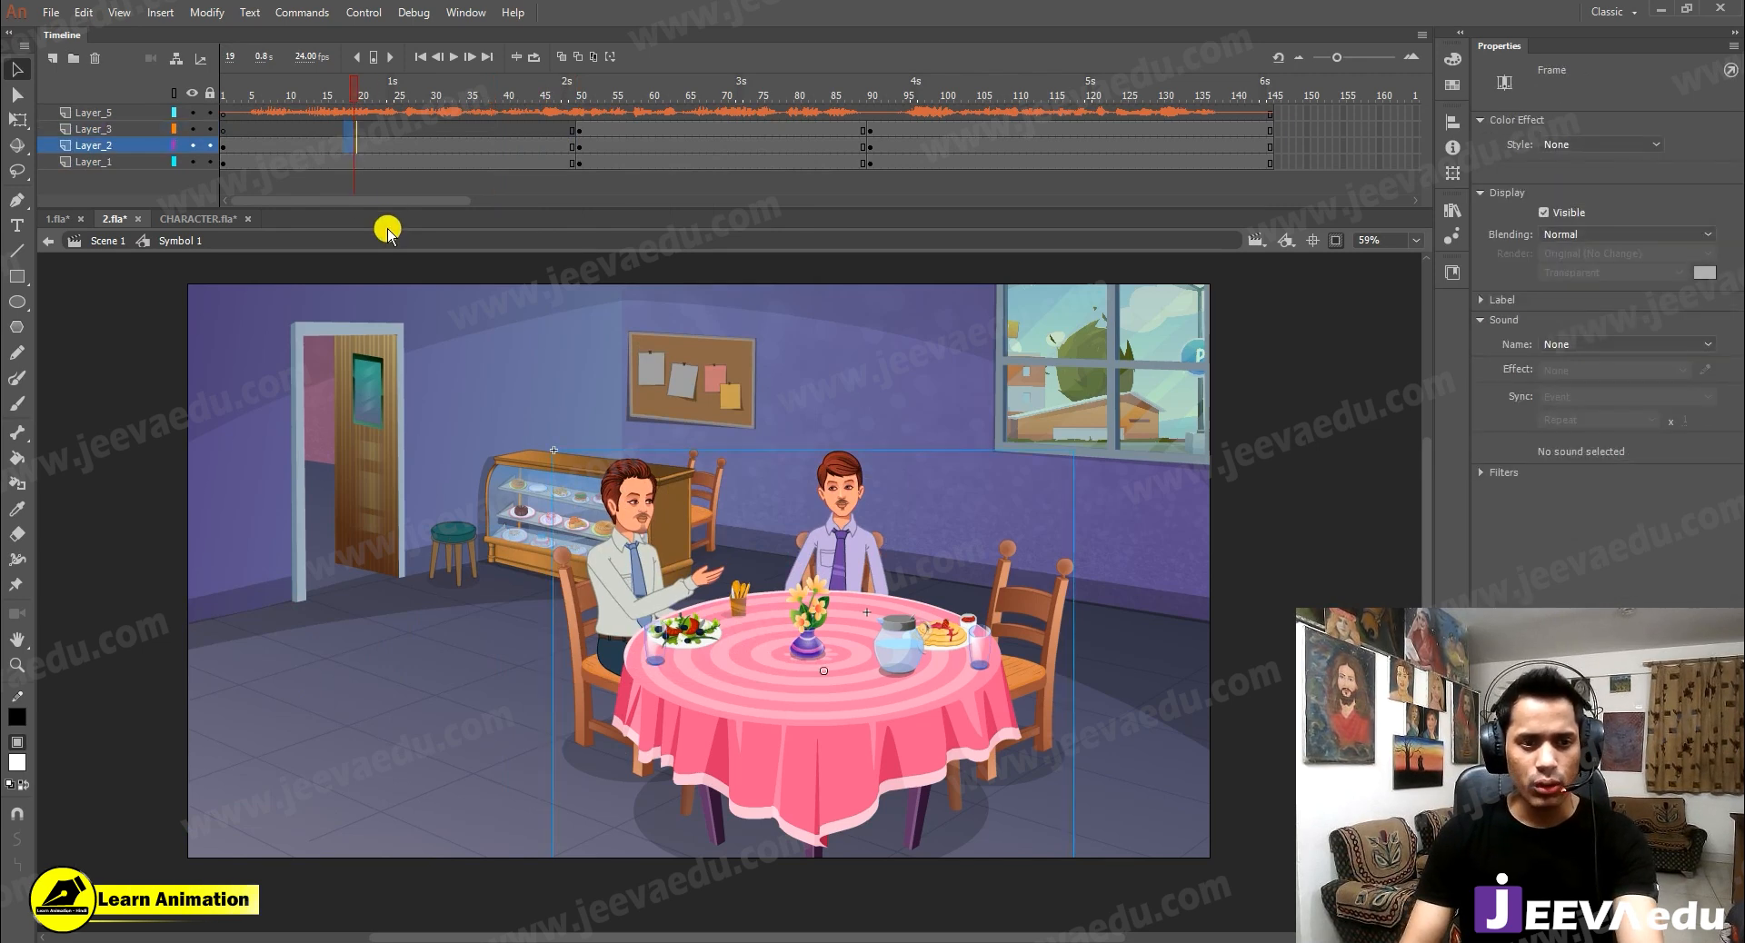
{"action": "left_click_drag", "start_coordinate": [314, 143], "coordinate": [333, 172]}
{"action": "key", "text": "ctrl+alt+s"}
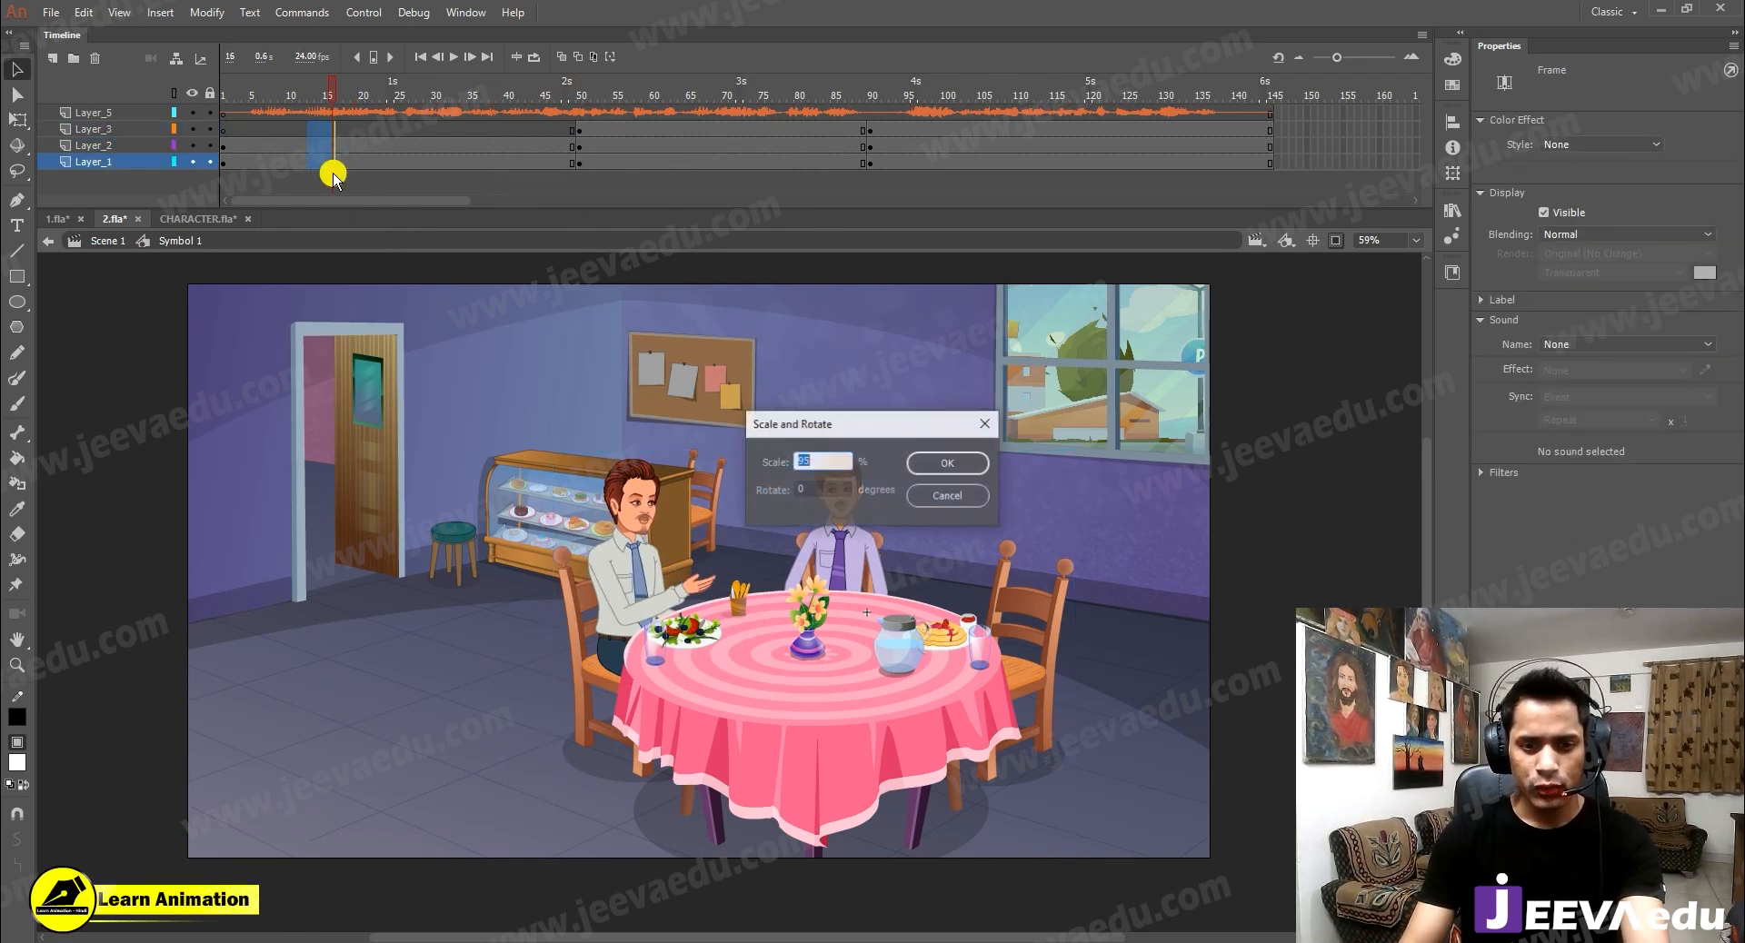
{"action": "type", "text": "150"}
{"action": "key", "text": "Return"}
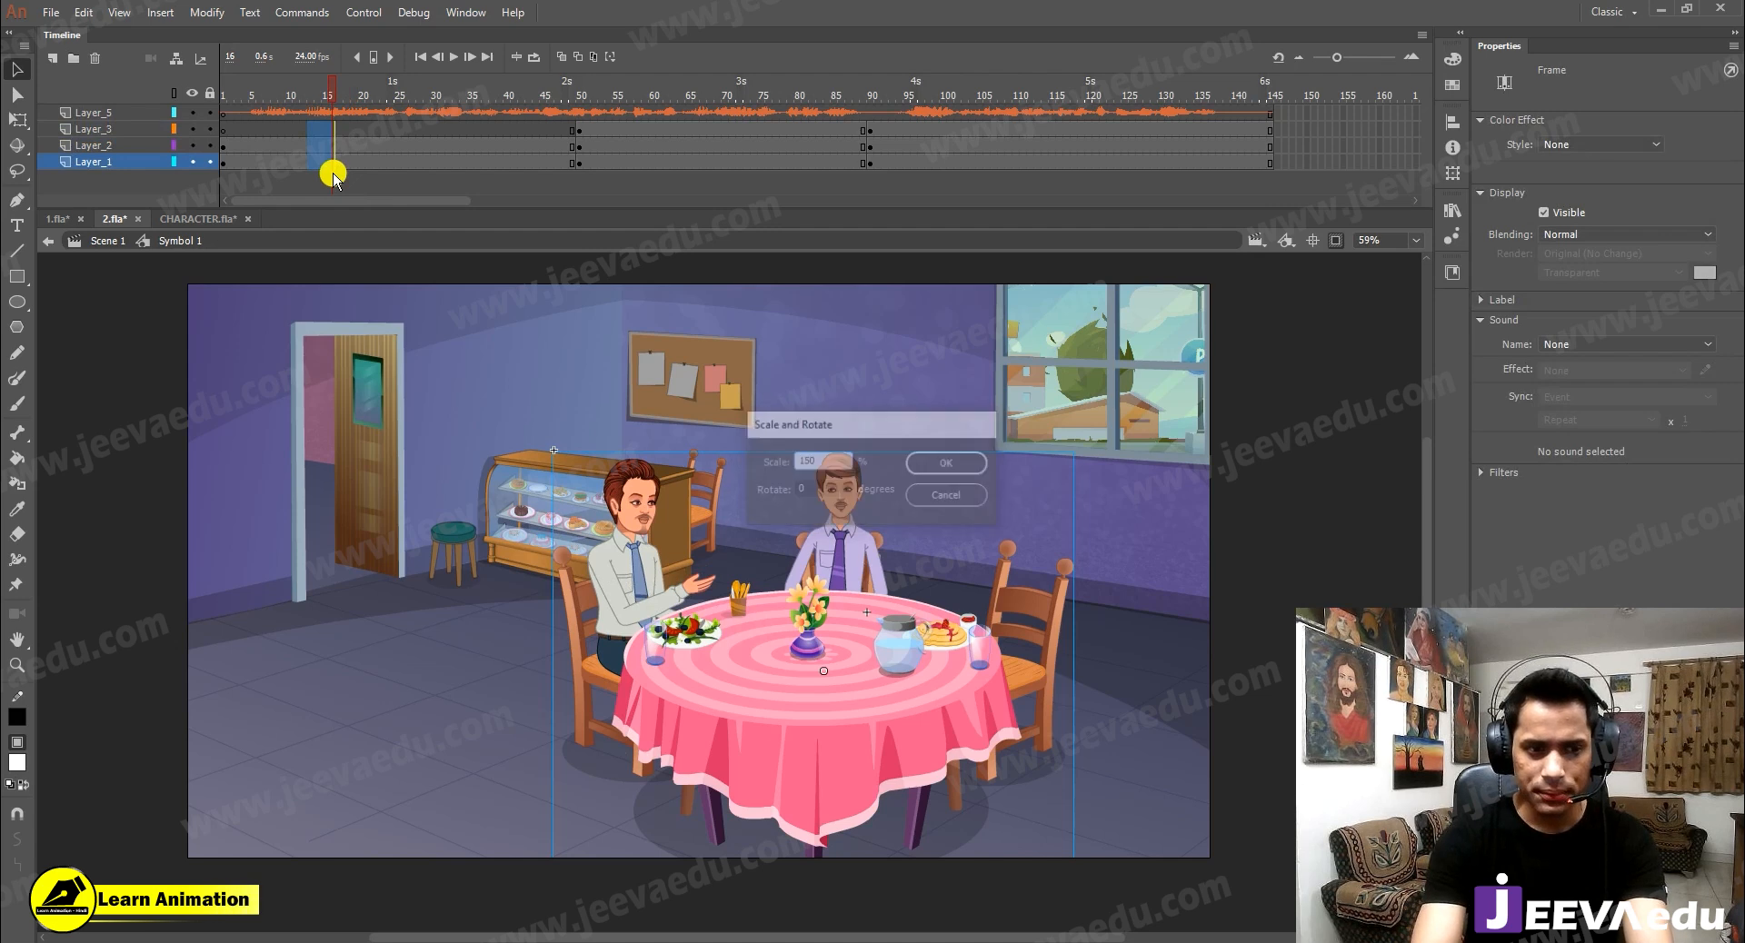
{"action": "key", "text": "ctrl+alt+s"}
{"action": "key", "text": "Return"}
{"action": "key", "text": "ctrl+alt+s"}
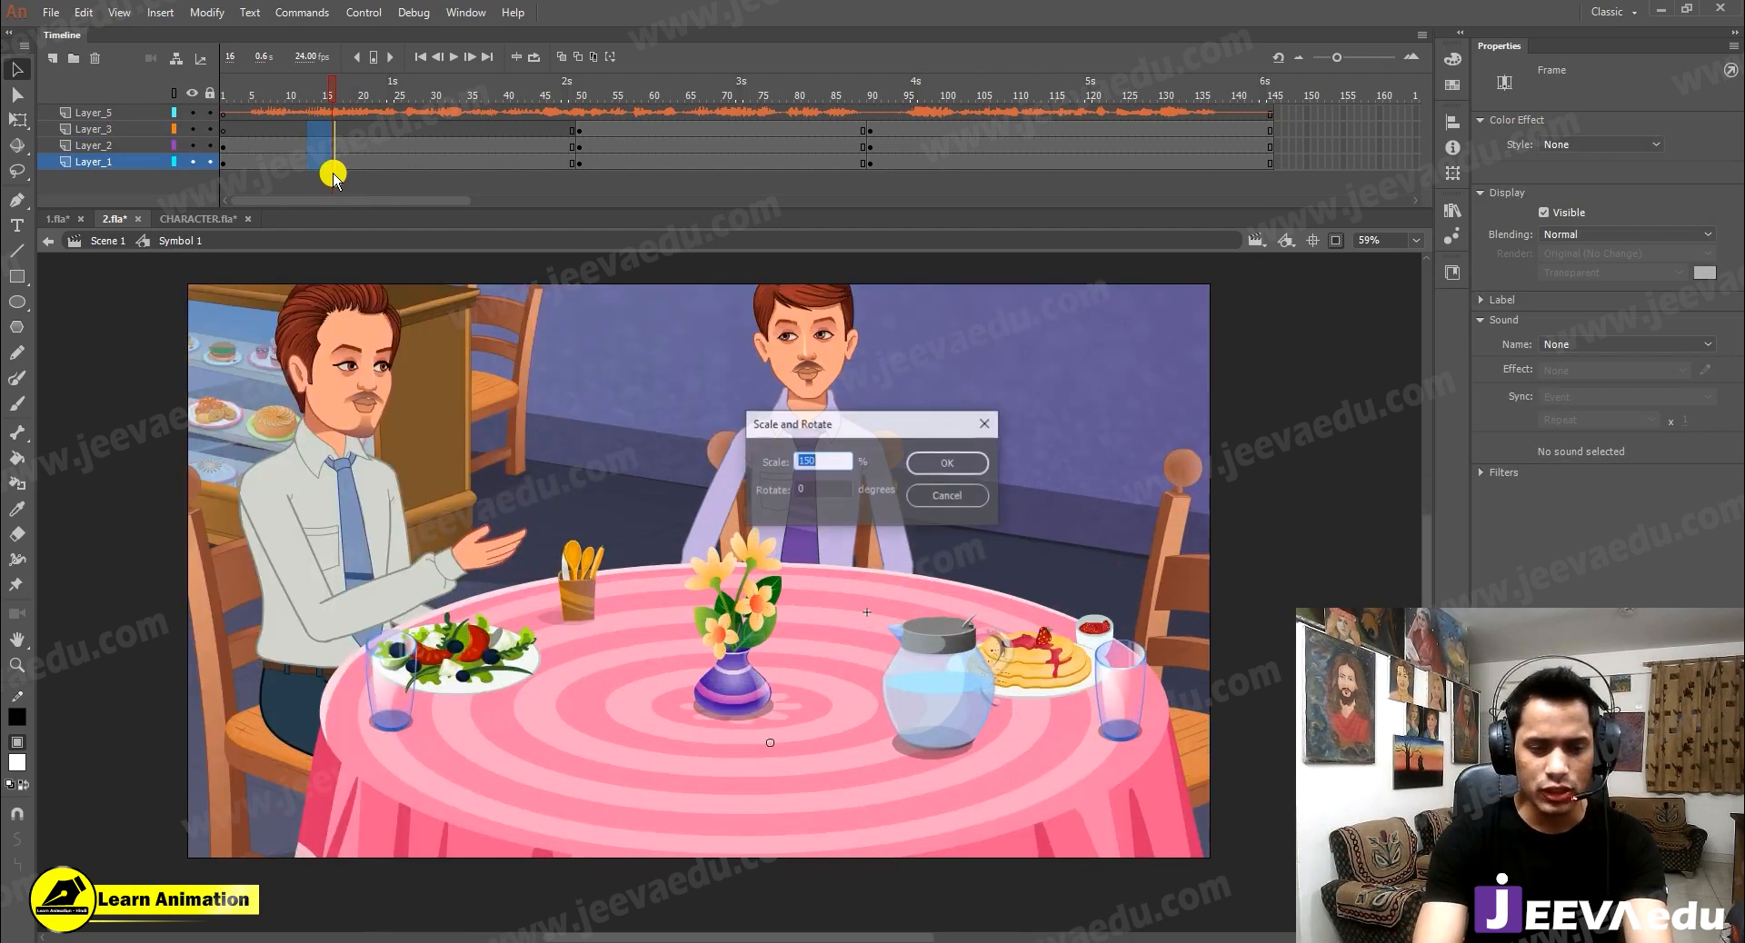
{"action": "key", "text": "Return"}
Move the enlarged scene so the grey-shirted man fills the frame as a close-up with his whole head visible
{"action": "left_click", "coordinate": [607, 450]}
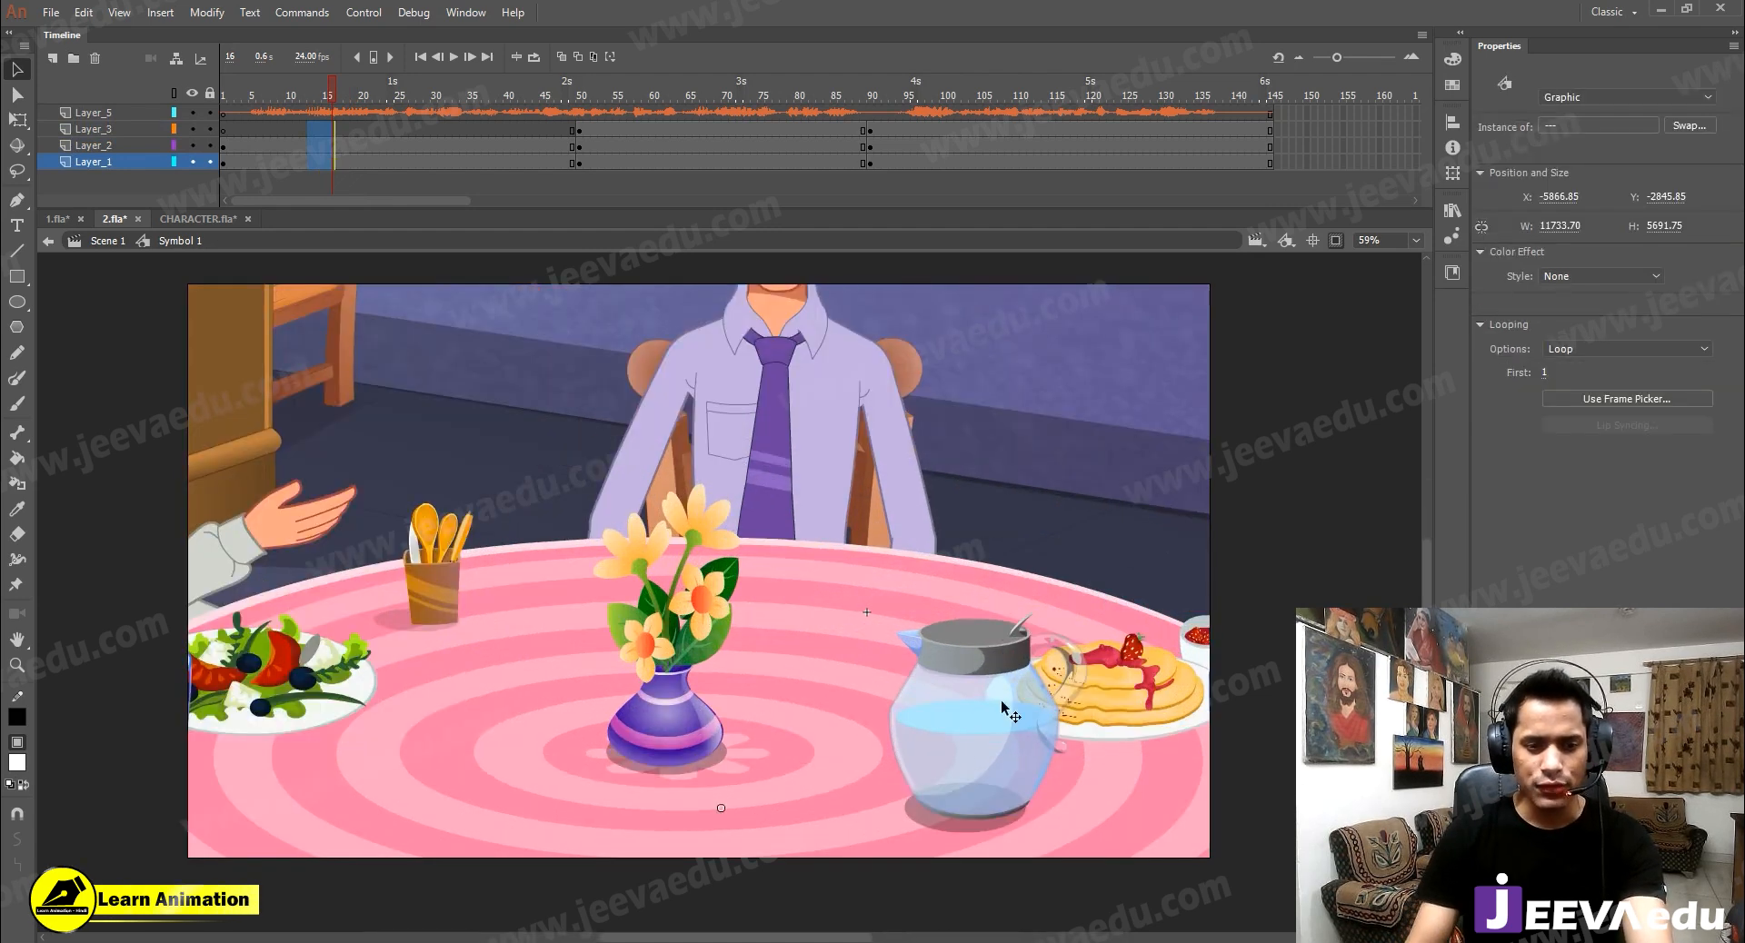
{"action": "left_click_drag", "start_coordinate": [505, 544], "coordinate": [1100, 718]}
{"action": "left_click", "coordinate": [654, 624]}
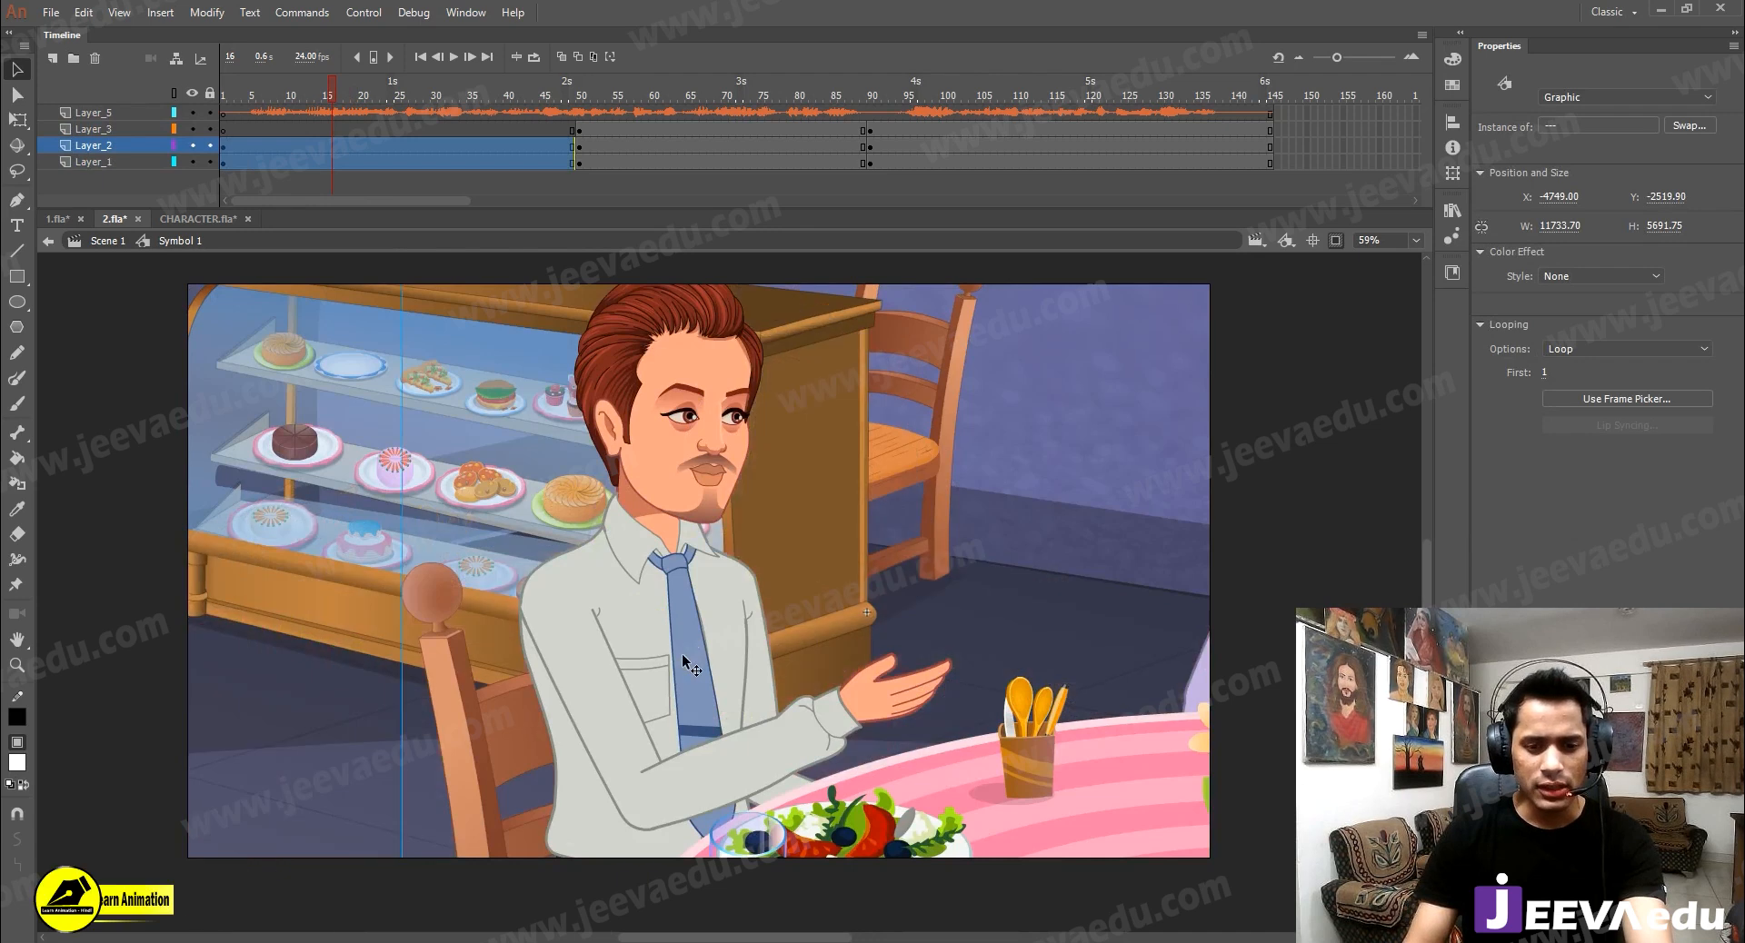
{"action": "key", "text": "shift+Down"}
{"action": "key", "text": "shift+Down"}
{"action": "key", "text": "shift+Down"}
{"action": "key", "text": "shift+Down"}
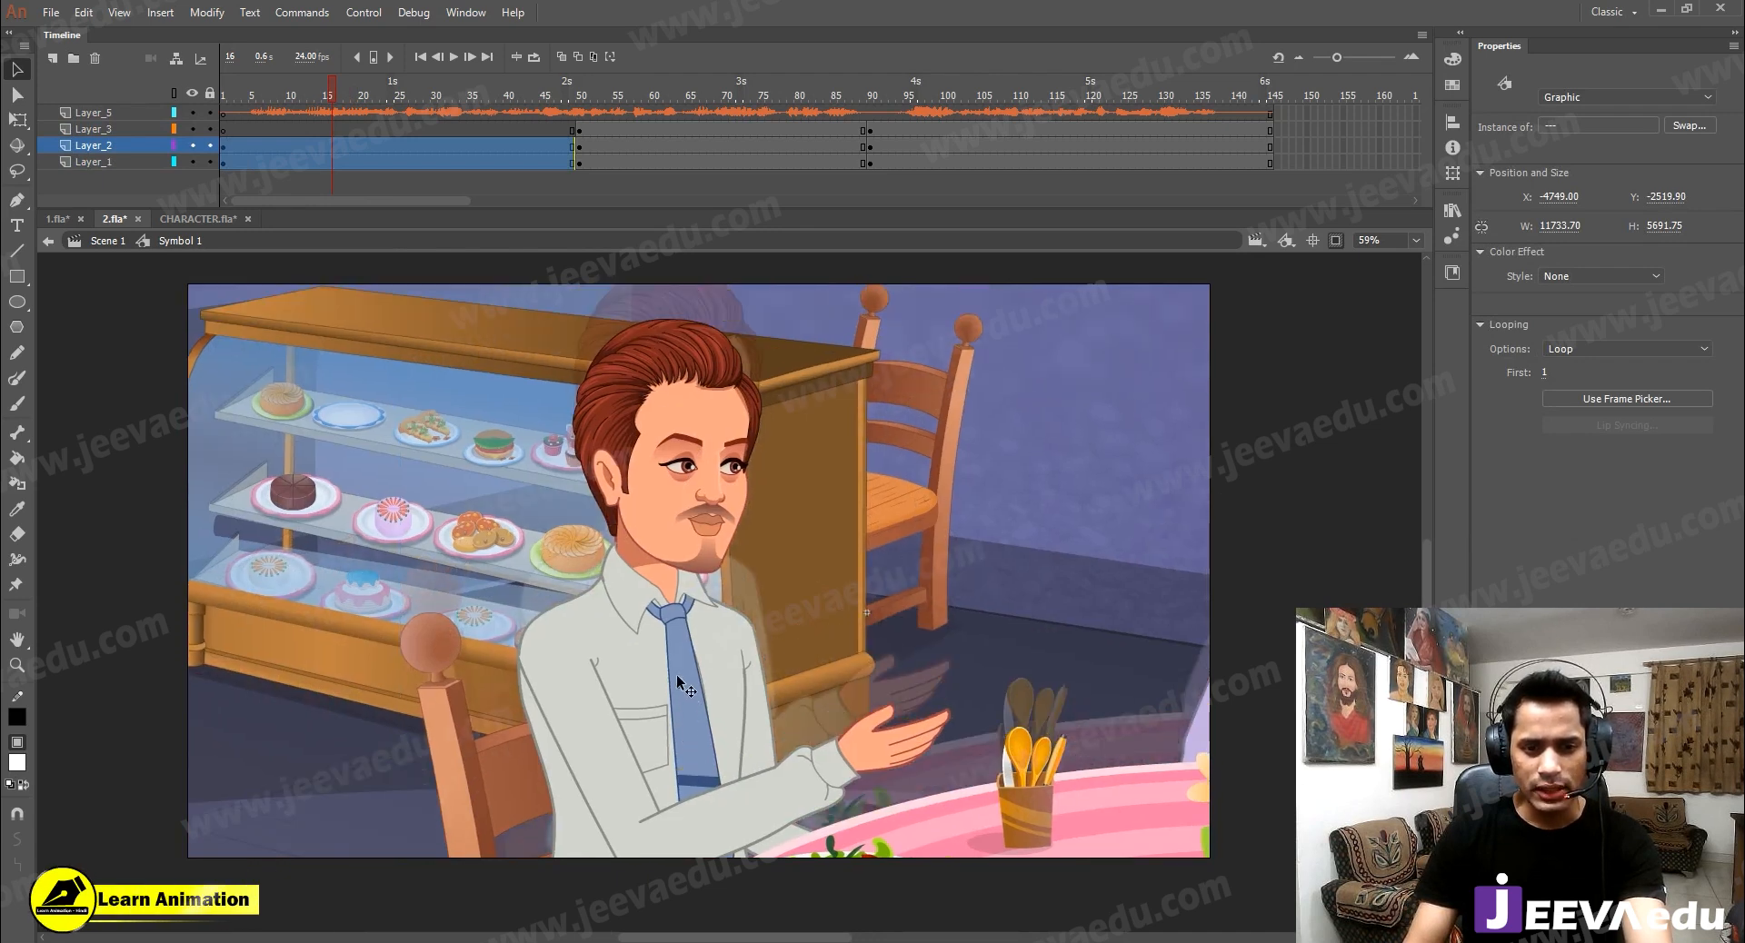
{"action": "left_click", "coordinate": [680, 673]}
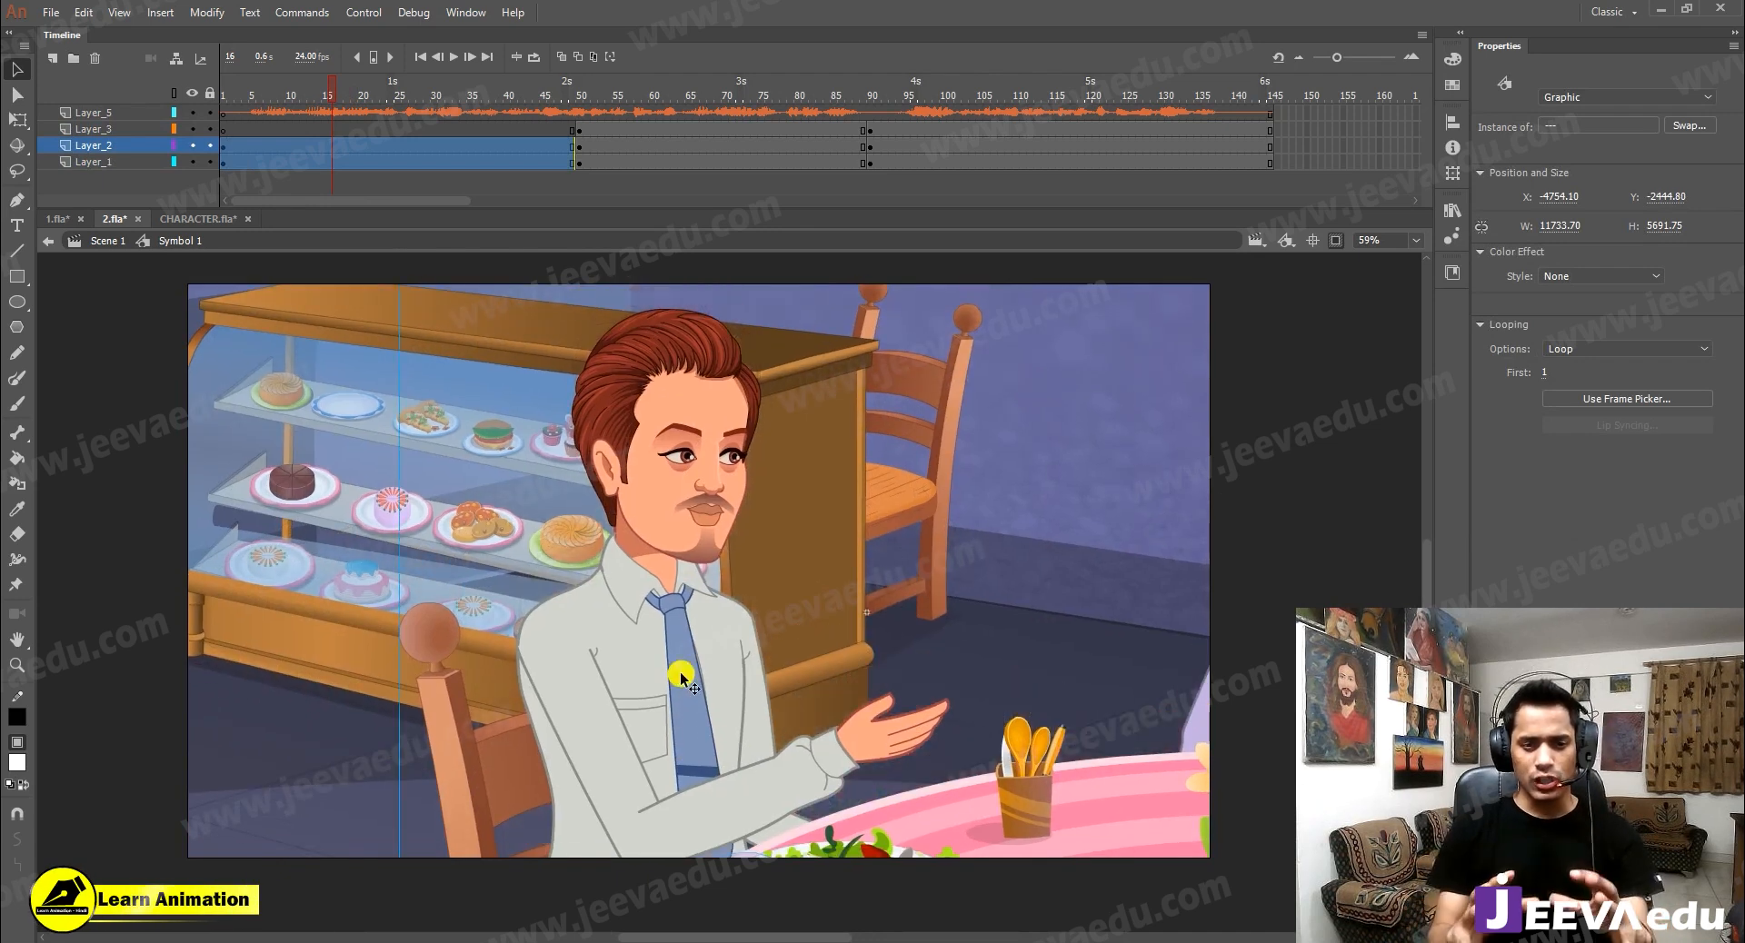
Play the first segment from its beginning to check the grey-shirted man's close-up
{"action": "left_click", "coordinate": [513, 335]}
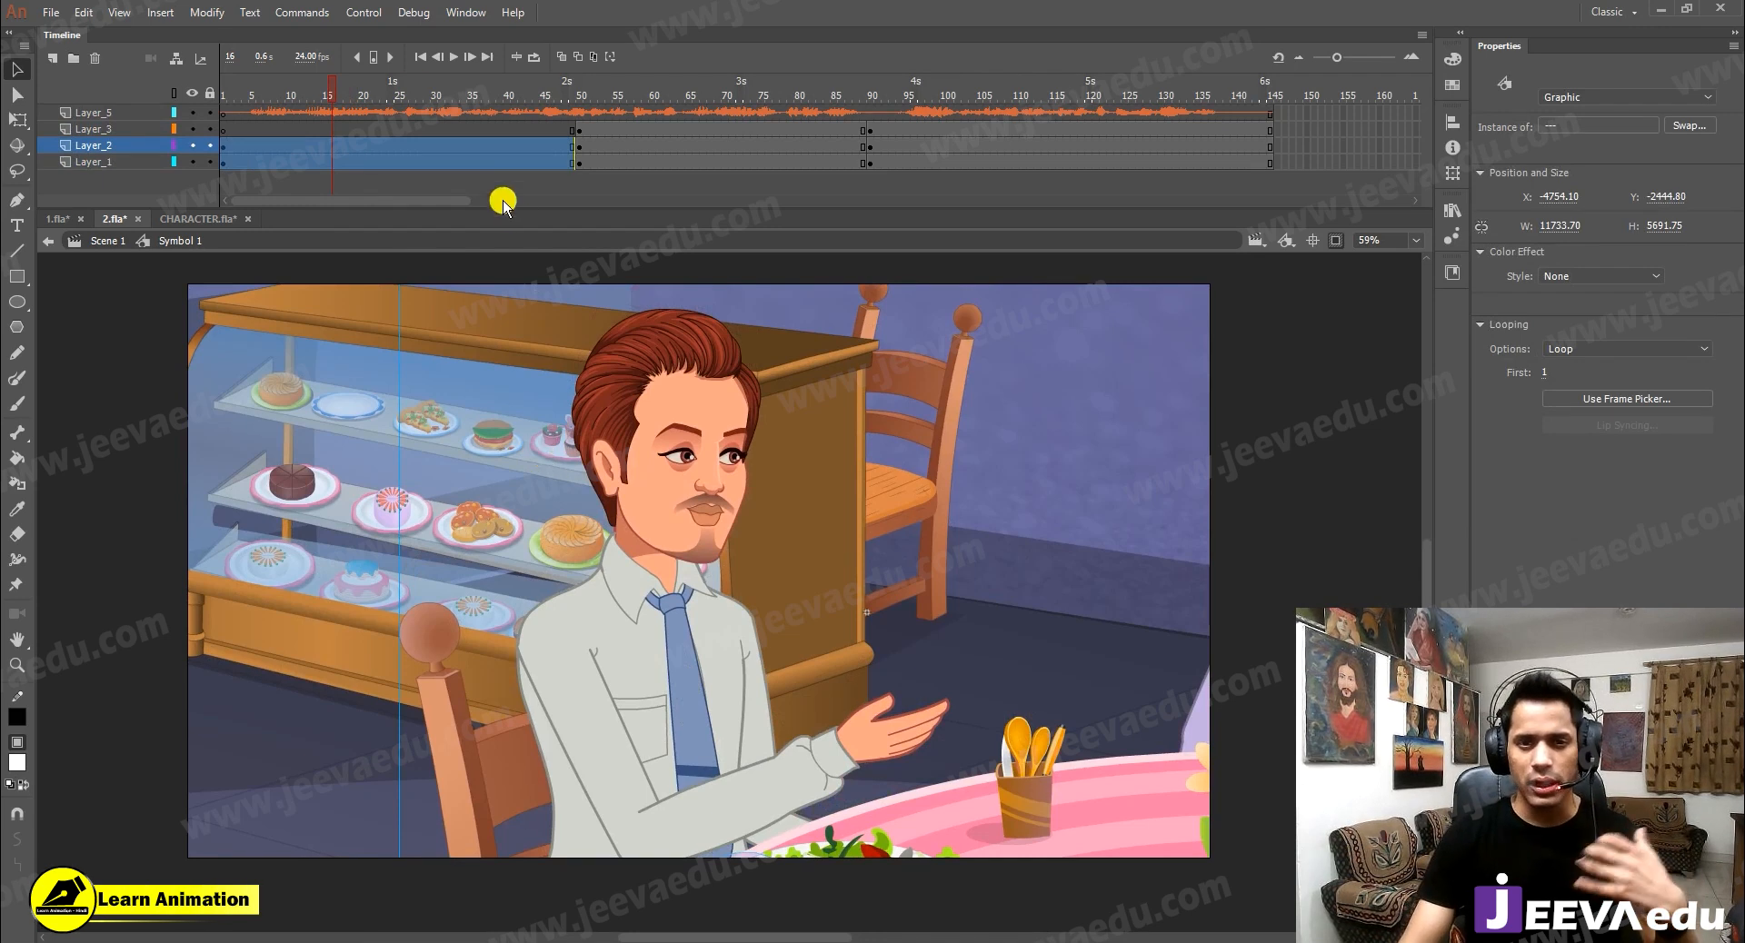
{"action": "left_click_drag", "start_coordinate": [316, 95], "coordinate": [225, 119]}
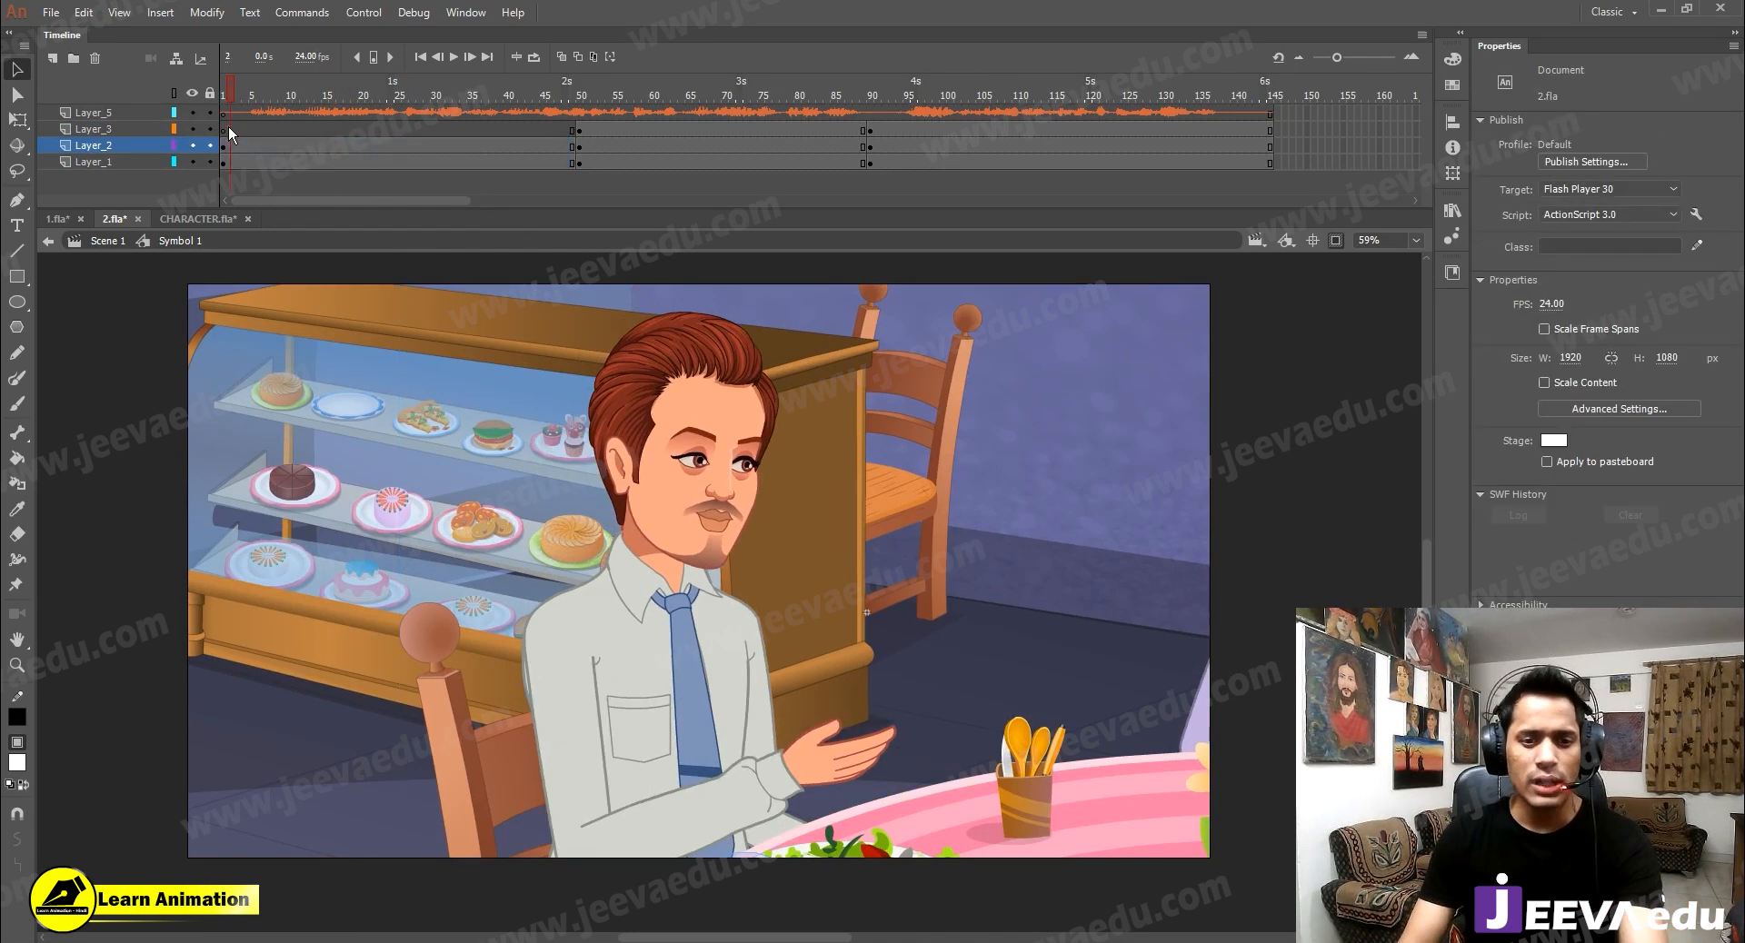
{"action": "key", "text": "Return"}
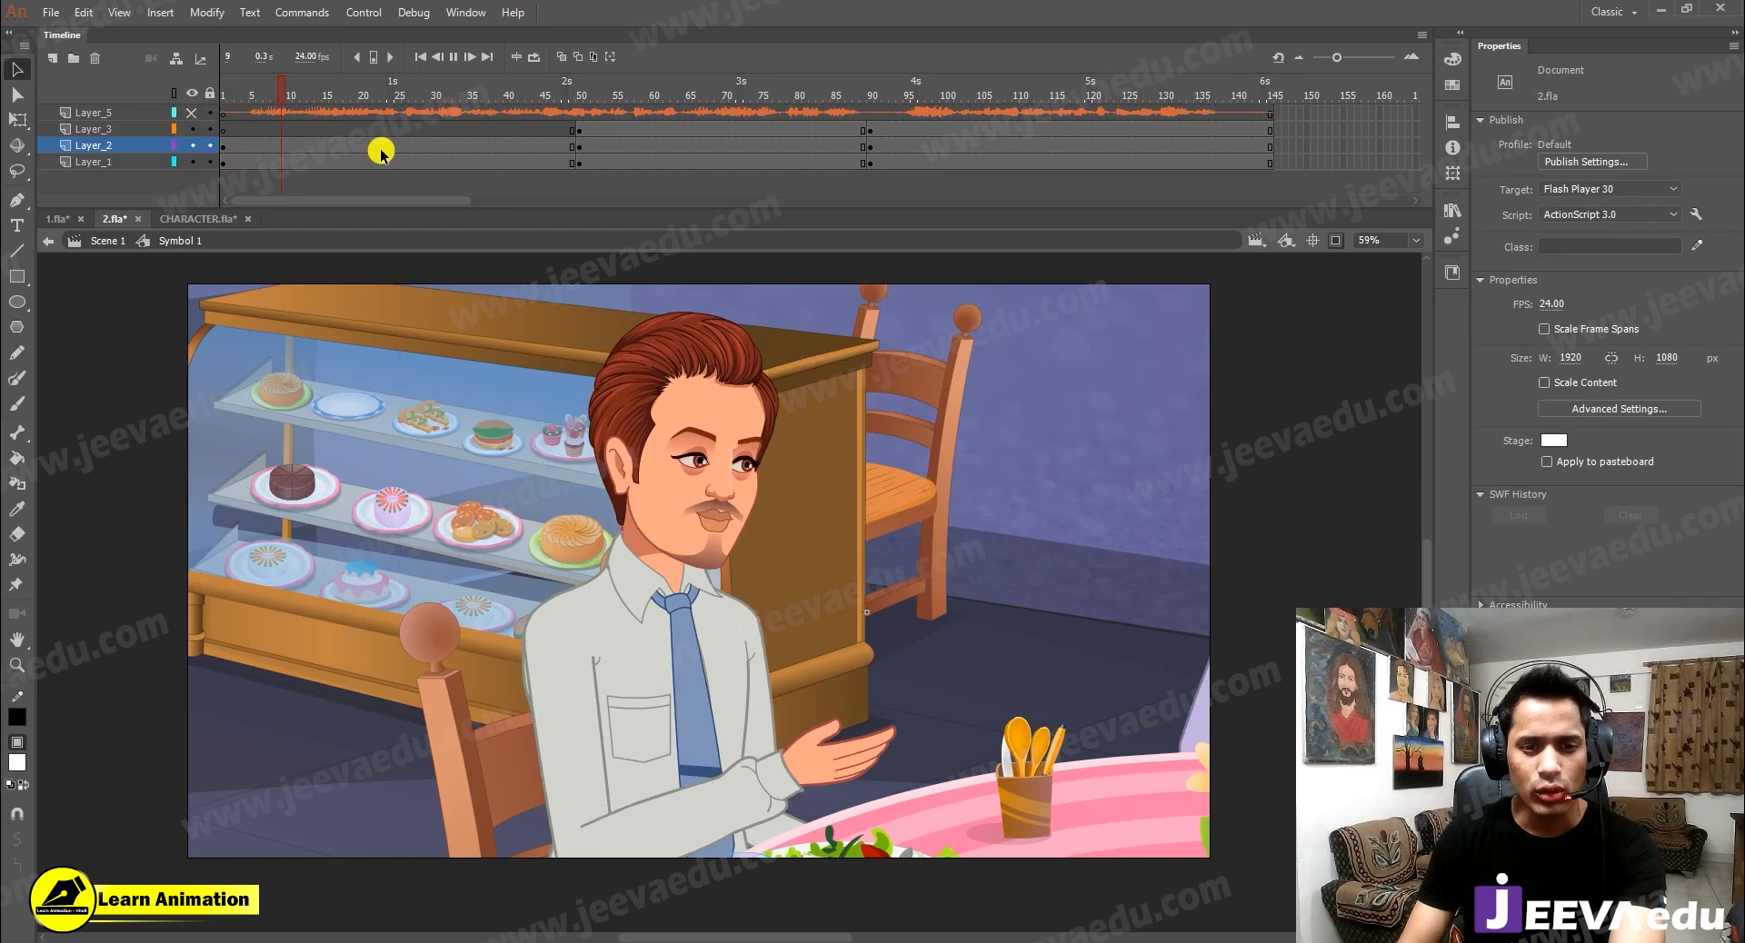
Move the first segment's background down so the pastry counter sits lower behind the grey-shirted man, and check it against frame 50
{"action": "key", "text": "Return"}
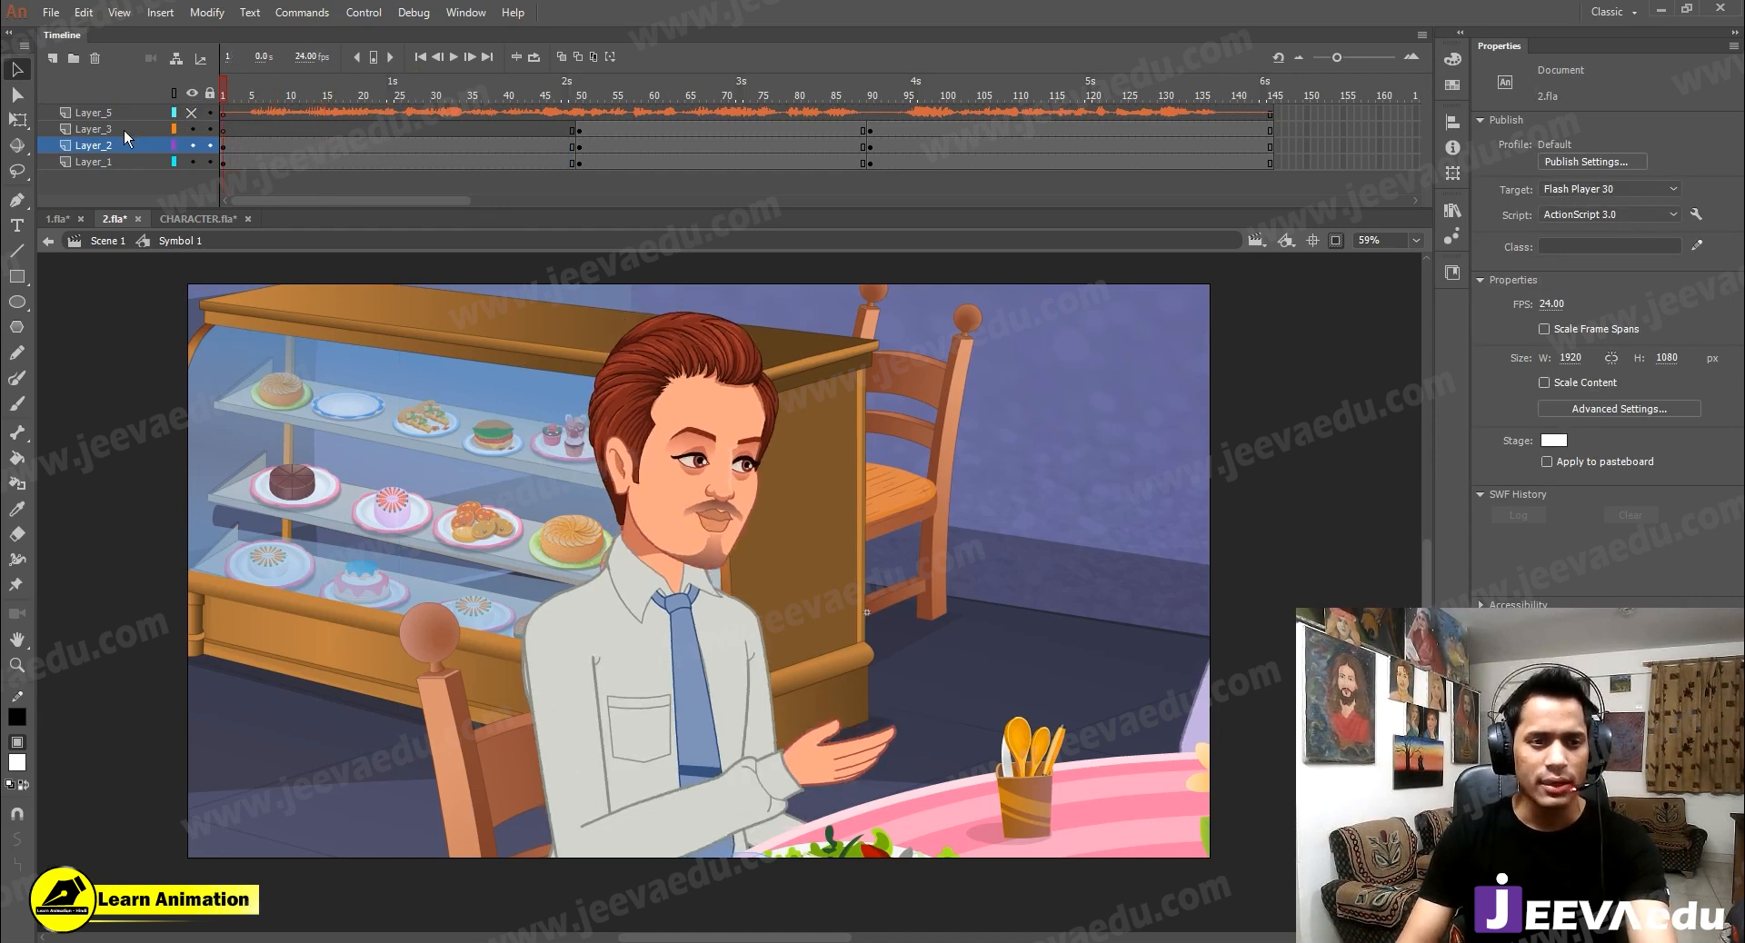
{"action": "left_click", "coordinate": [504, 454]}
{"action": "left_click_drag", "start_coordinate": [488, 540], "coordinate": [525, 613]}
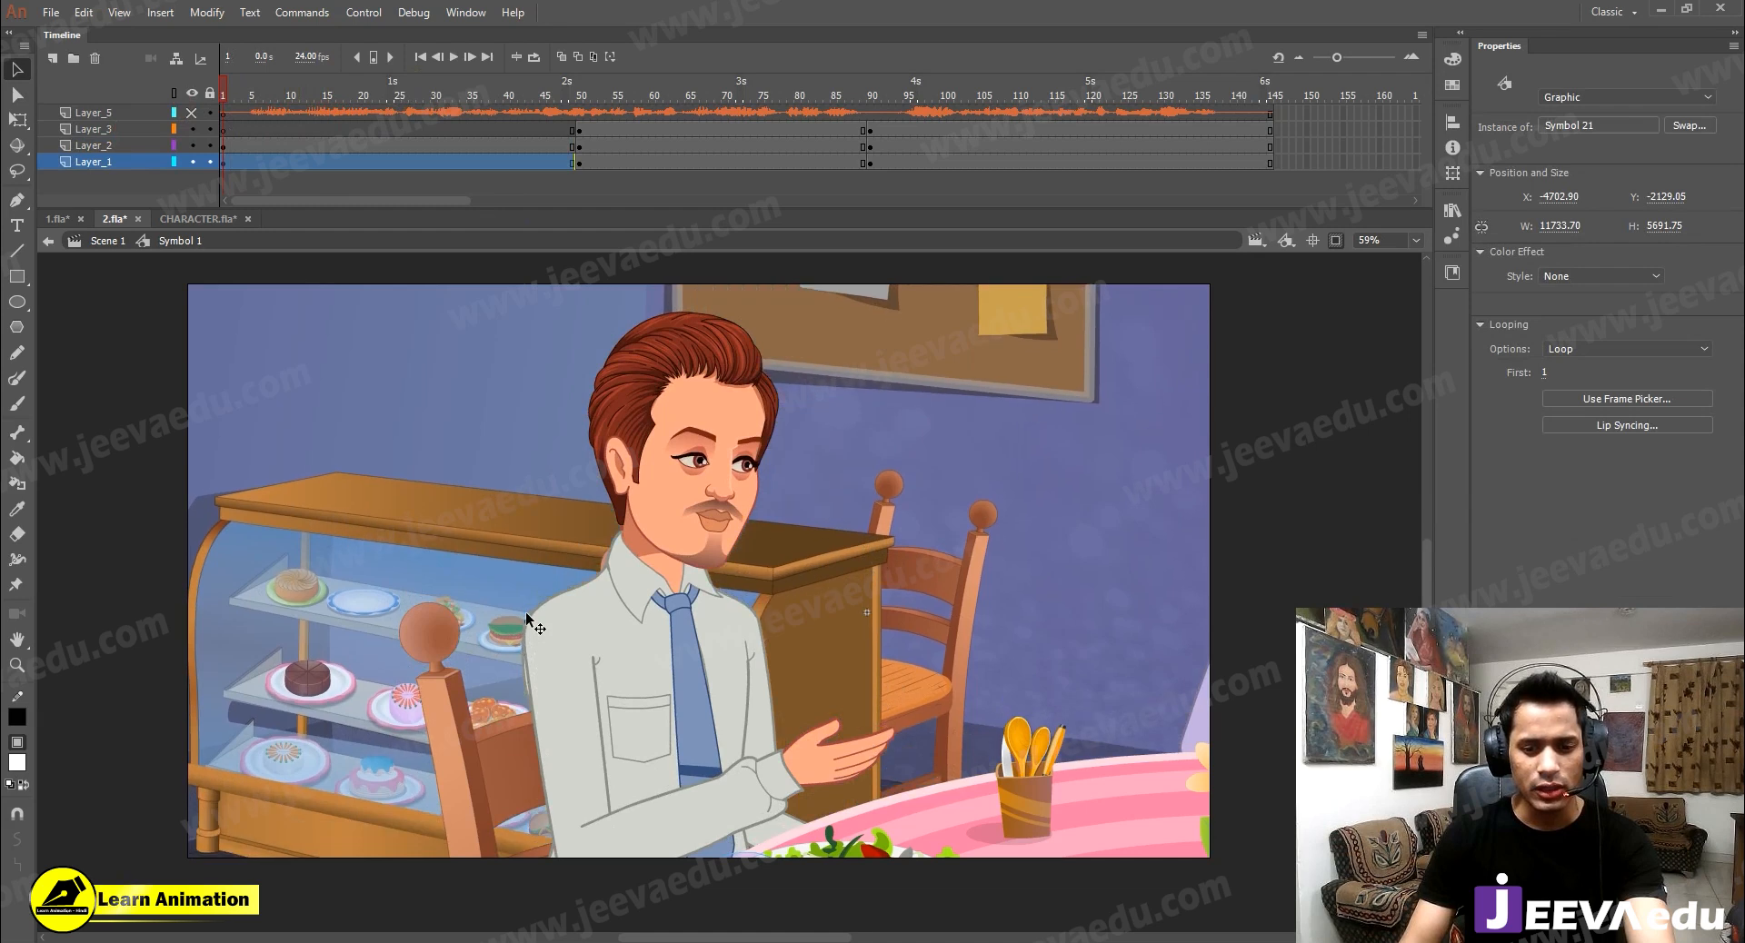
{"action": "left_click", "coordinate": [580, 113]}
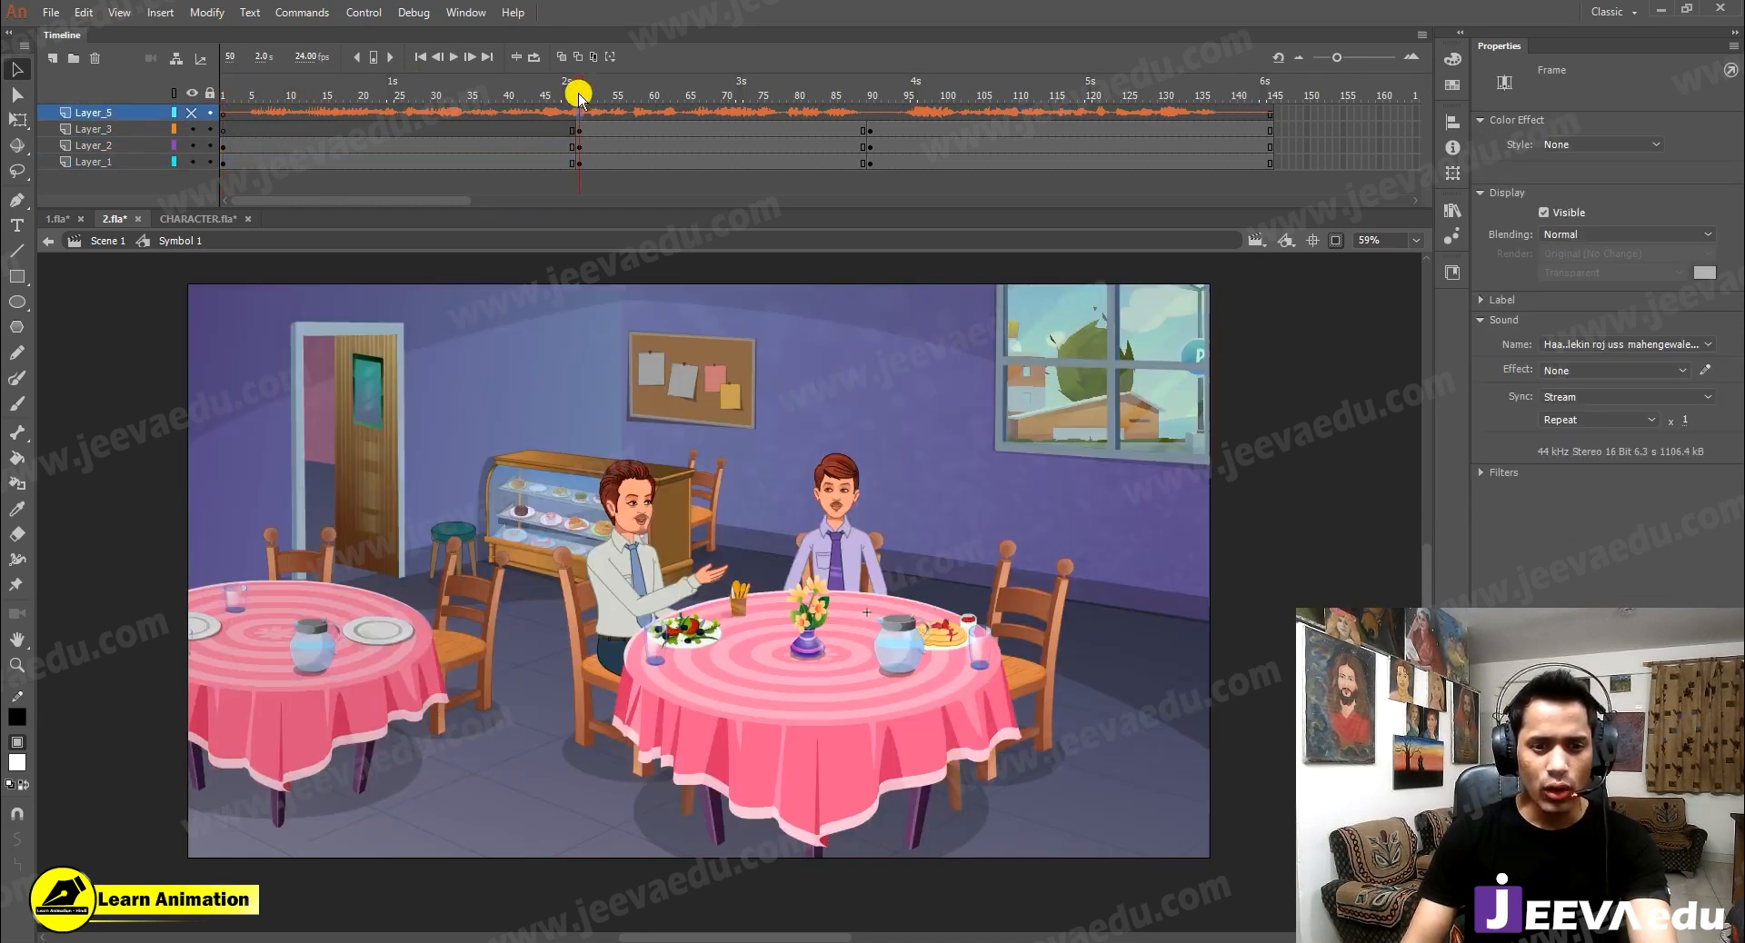
{"action": "left_click", "coordinate": [562, 100]}
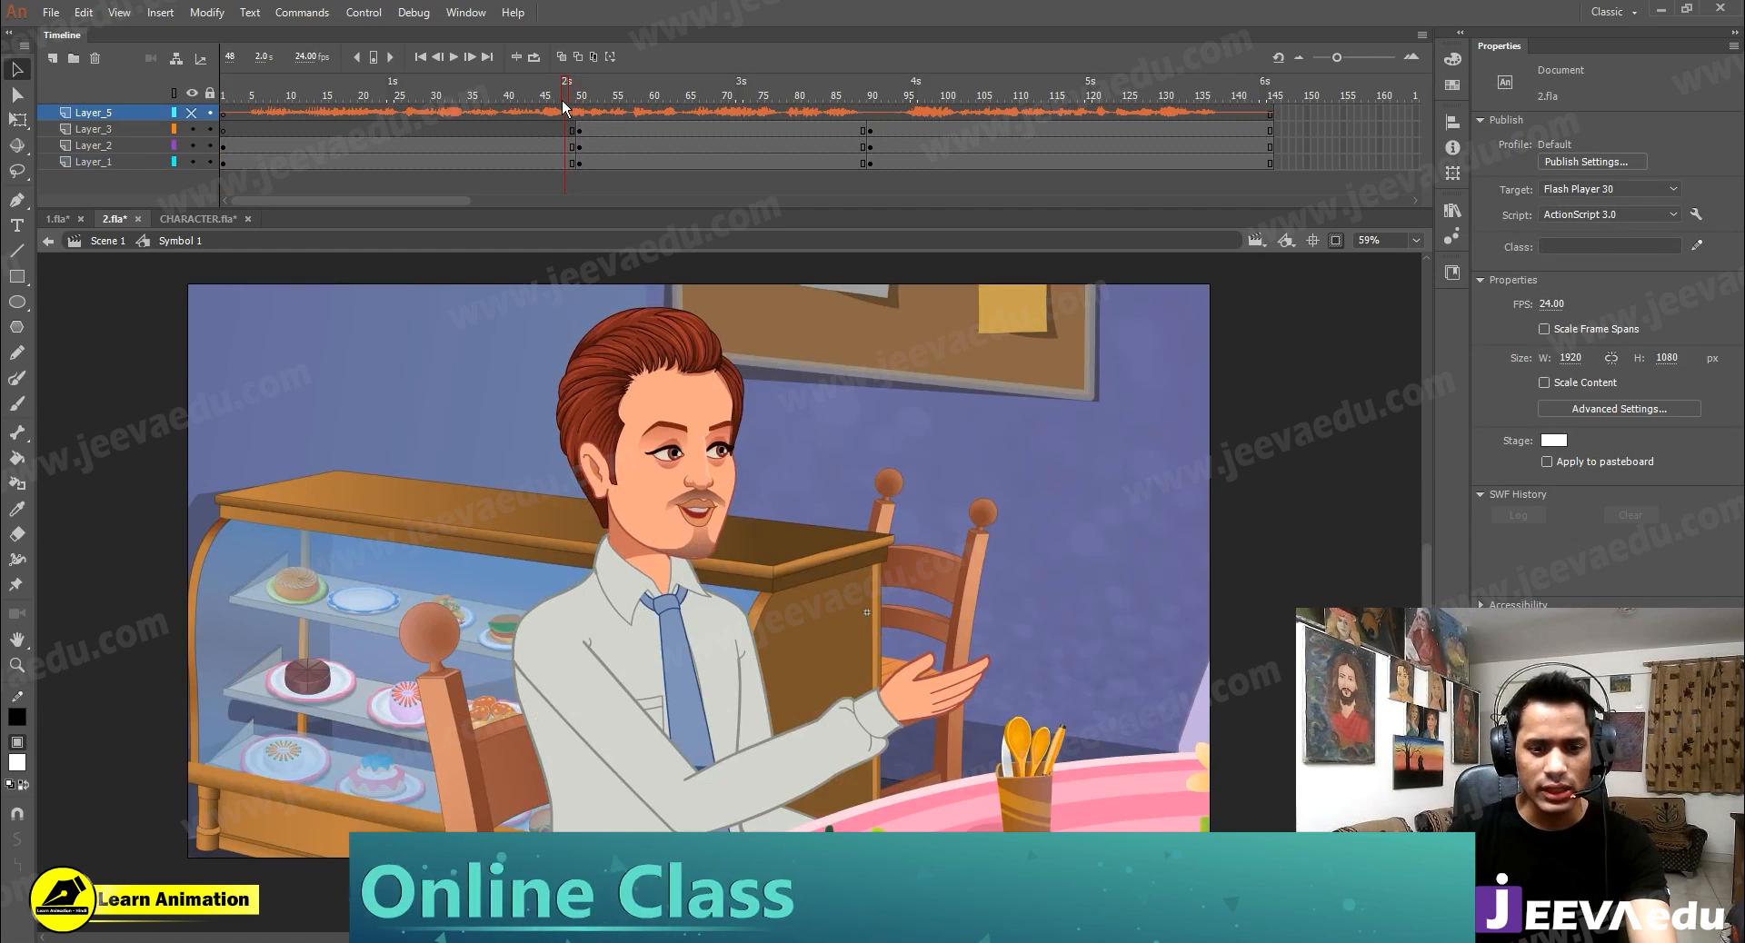
Scale the first segment's background to 80% and shift it so the pastry counter stands beside the grey-shirted man
{"action": "left_click", "coordinate": [862, 602]}
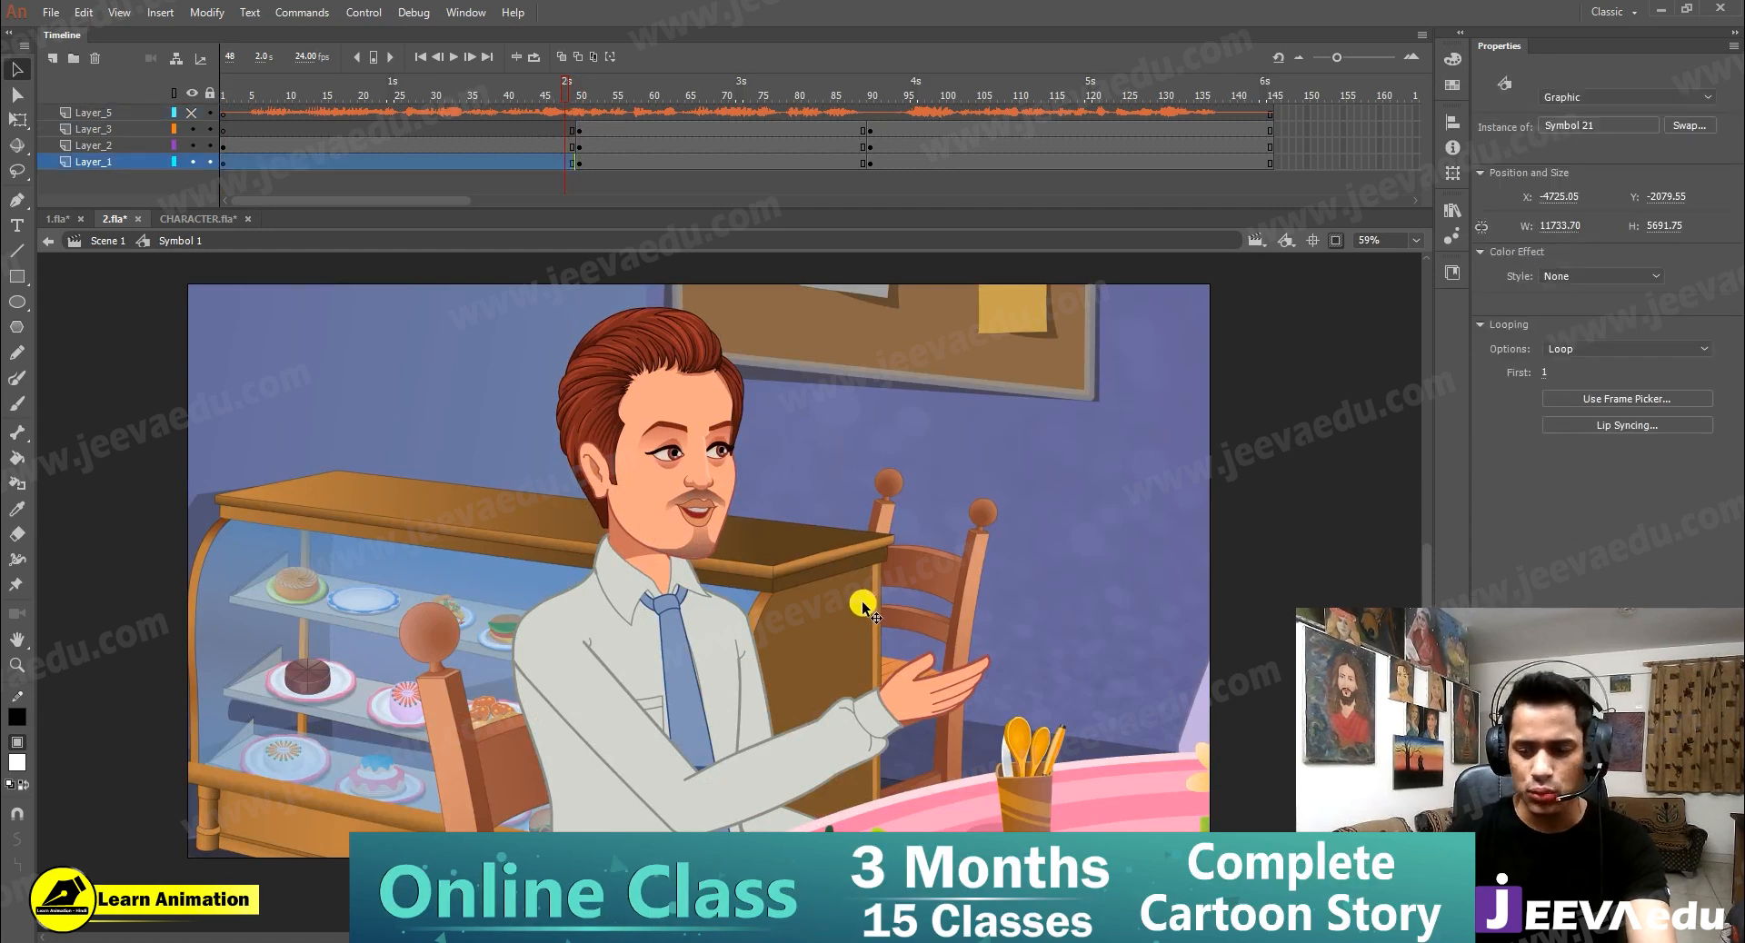
{"action": "key", "text": "ctrl+alt+s"}
{"action": "type", "text": "8"}
{"action": "key", "text": "Return"}
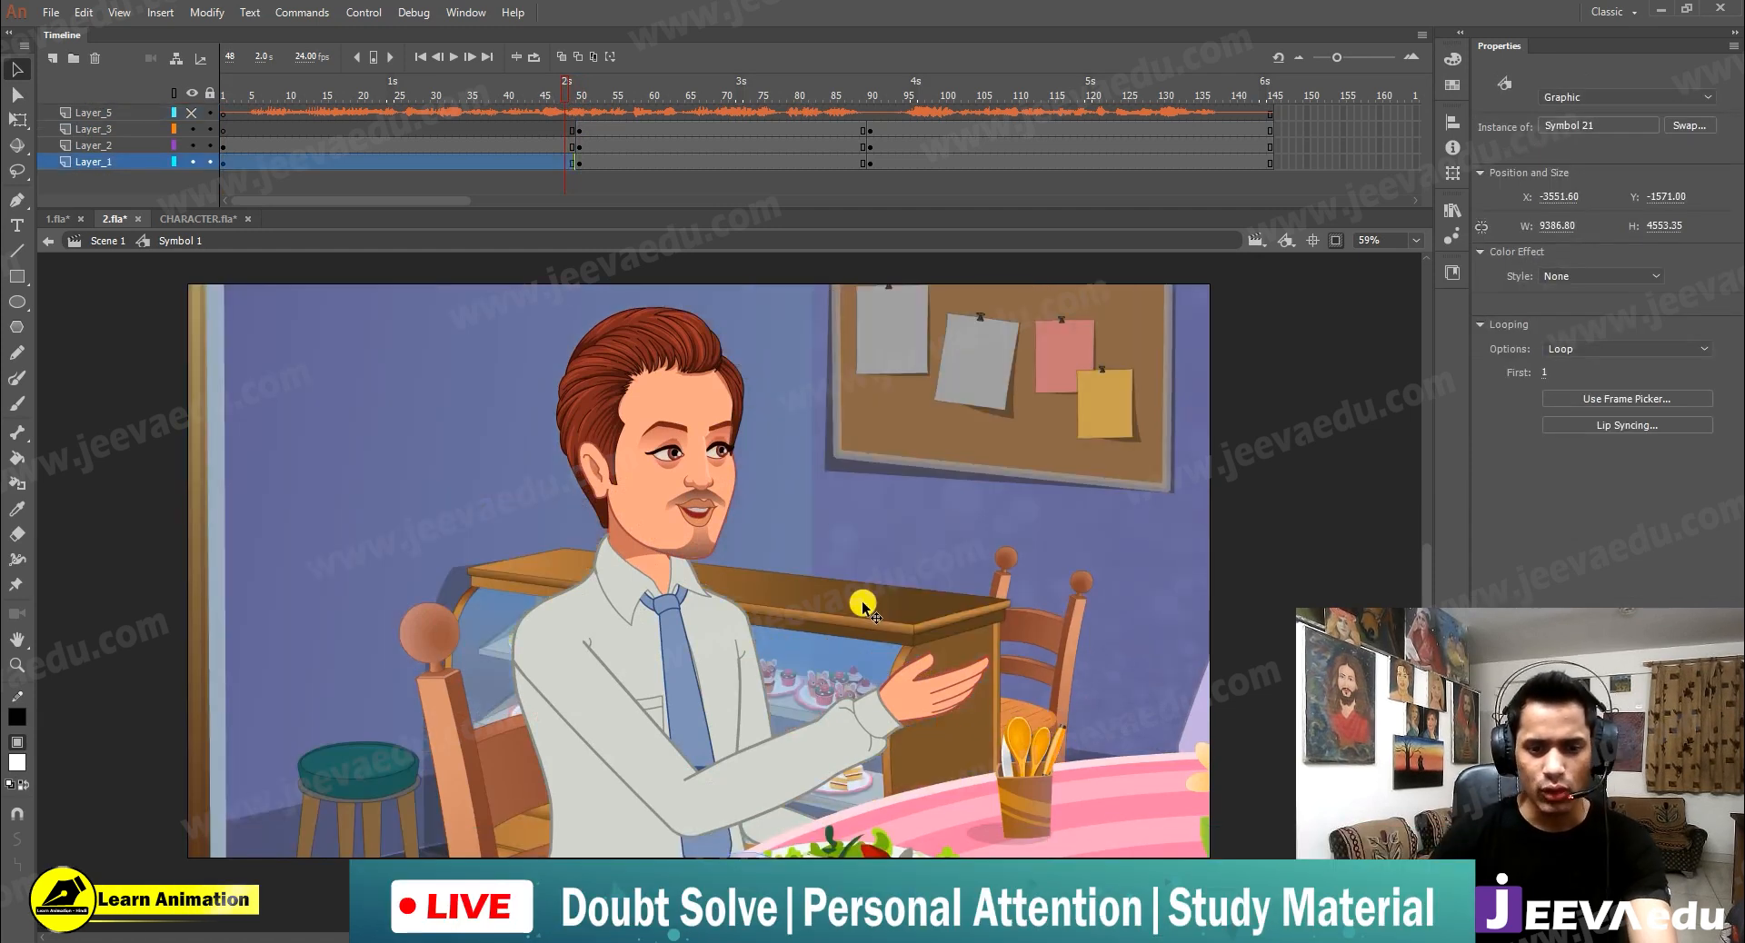
{"action": "left_click_drag", "start_coordinate": [511, 522], "coordinate": [549, 502]}
Enlarge the background to 110% and reposition it so the pastry counter and back chair show behind the grey-shirted man
{"action": "key", "text": "ctrl+alt+s"}
{"action": "type", "text": "10"}
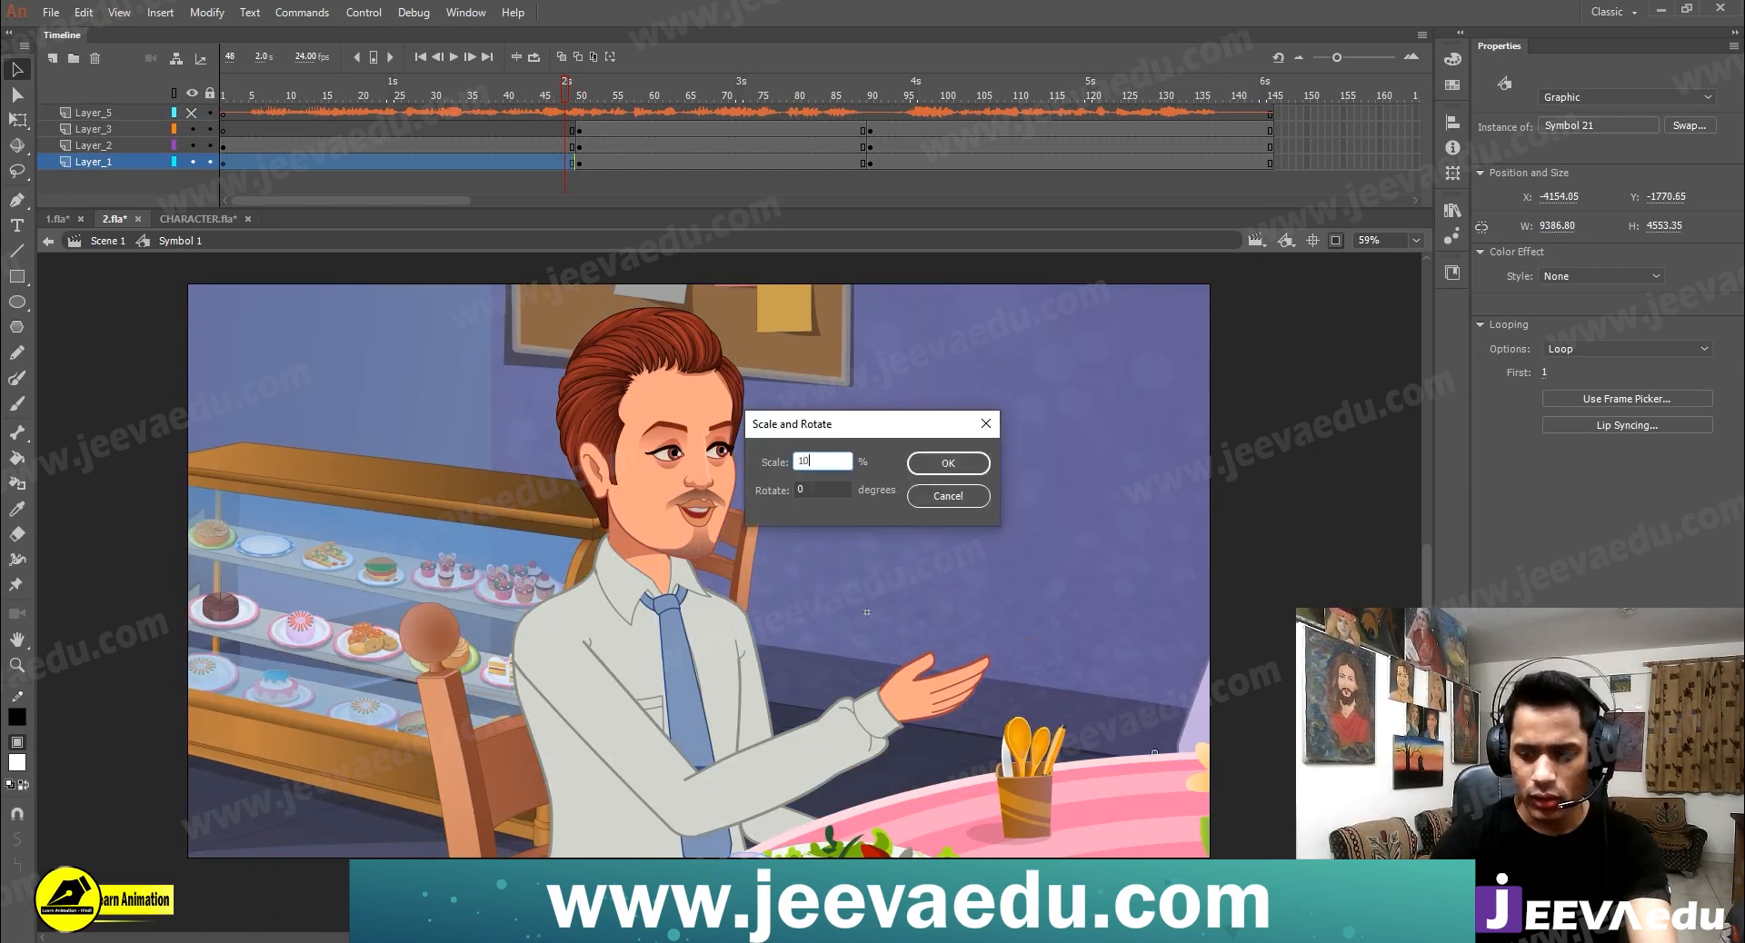
{"action": "type", "text": "10"}
{"action": "key", "text": "Return"}
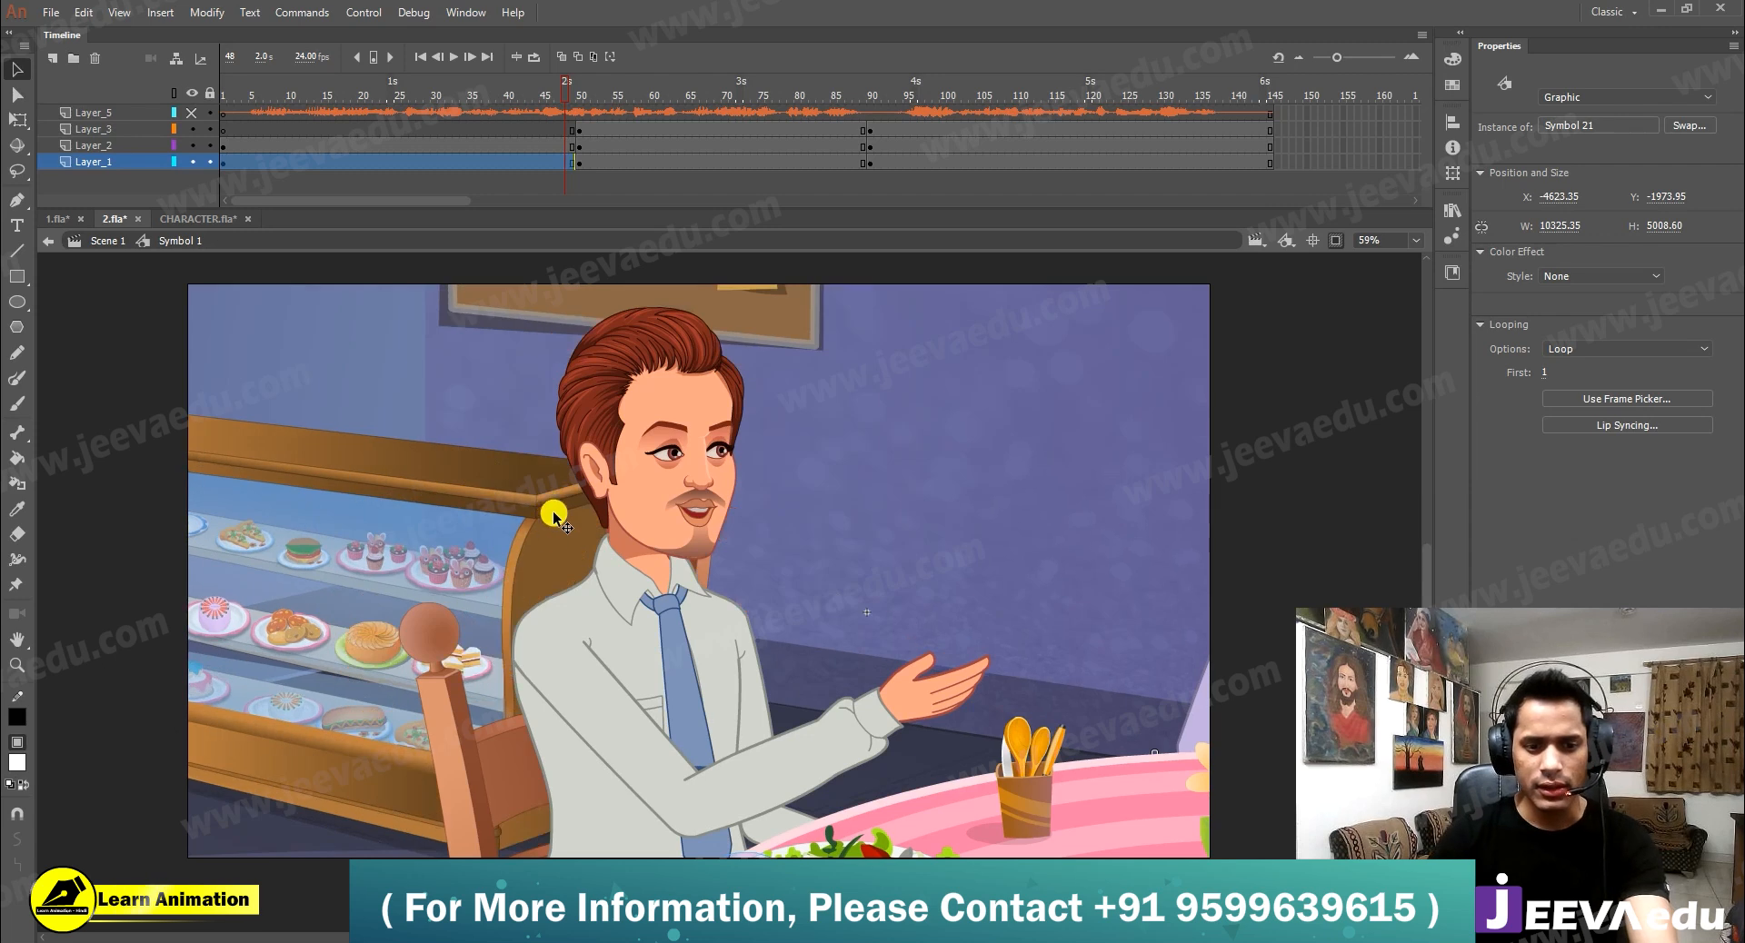
{"action": "left_click_drag", "start_coordinate": [556, 535], "coordinate": [712, 575]}
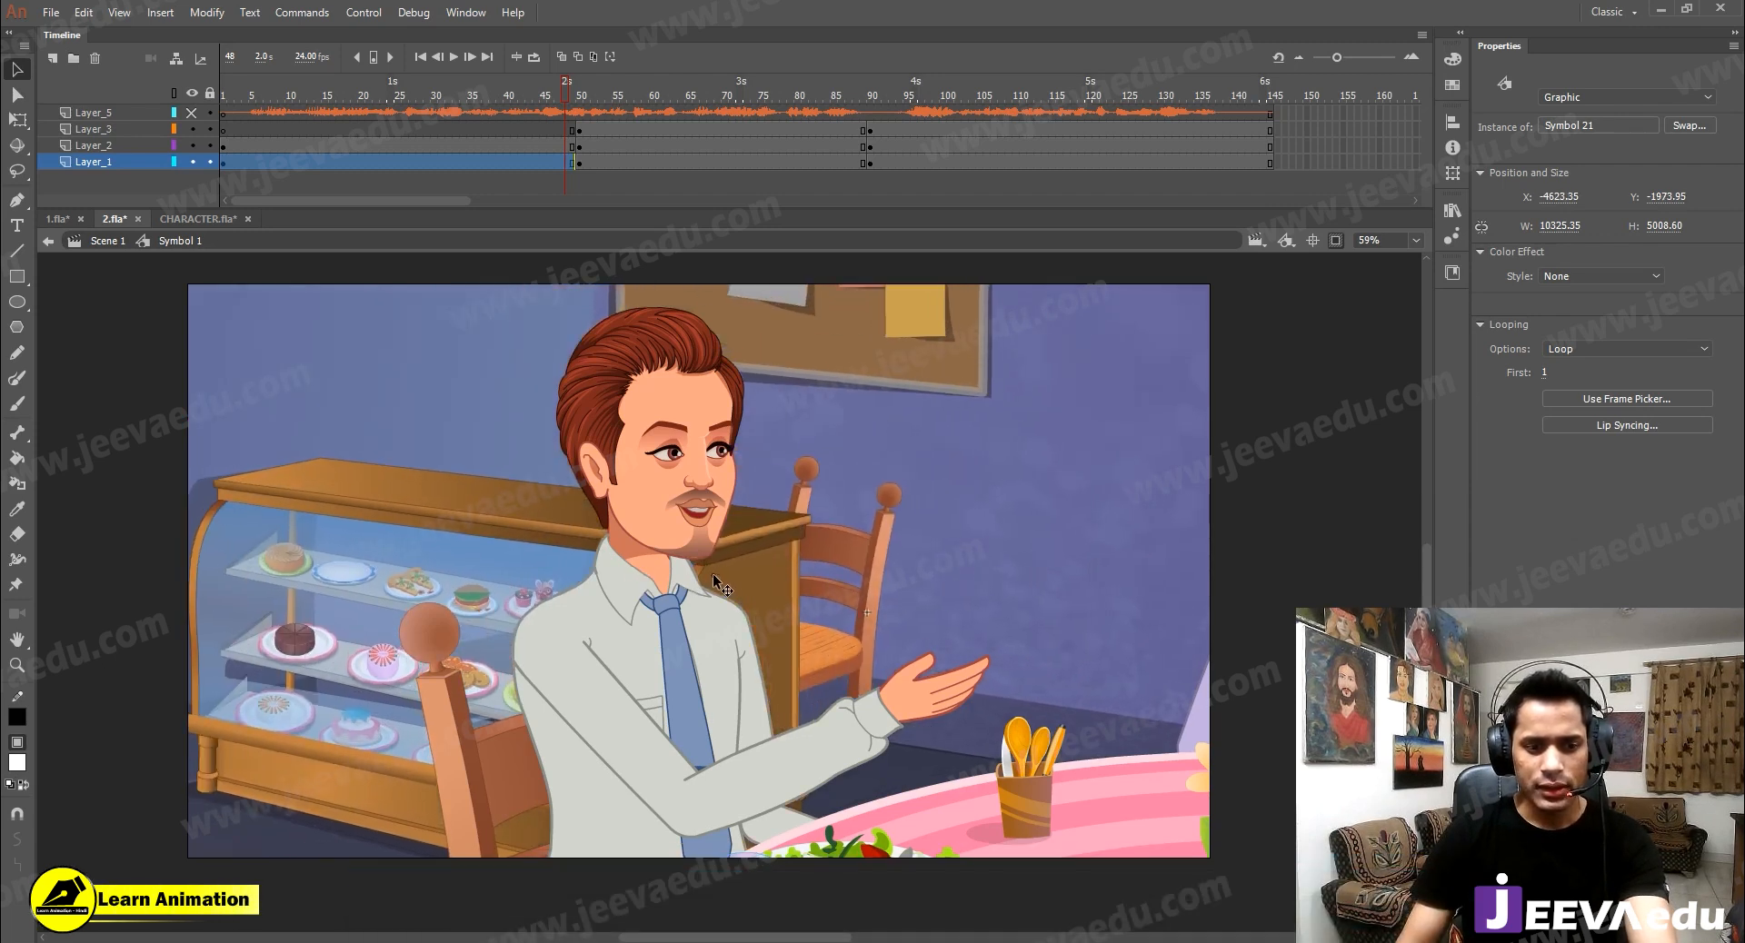
Fine-tune the background's position at frame 49 to X -4326.40, Y -1854.50 to match the following wide shot
{"action": "left_click", "coordinate": [581, 100]}
{"action": "left_click", "coordinate": [574, 105]}
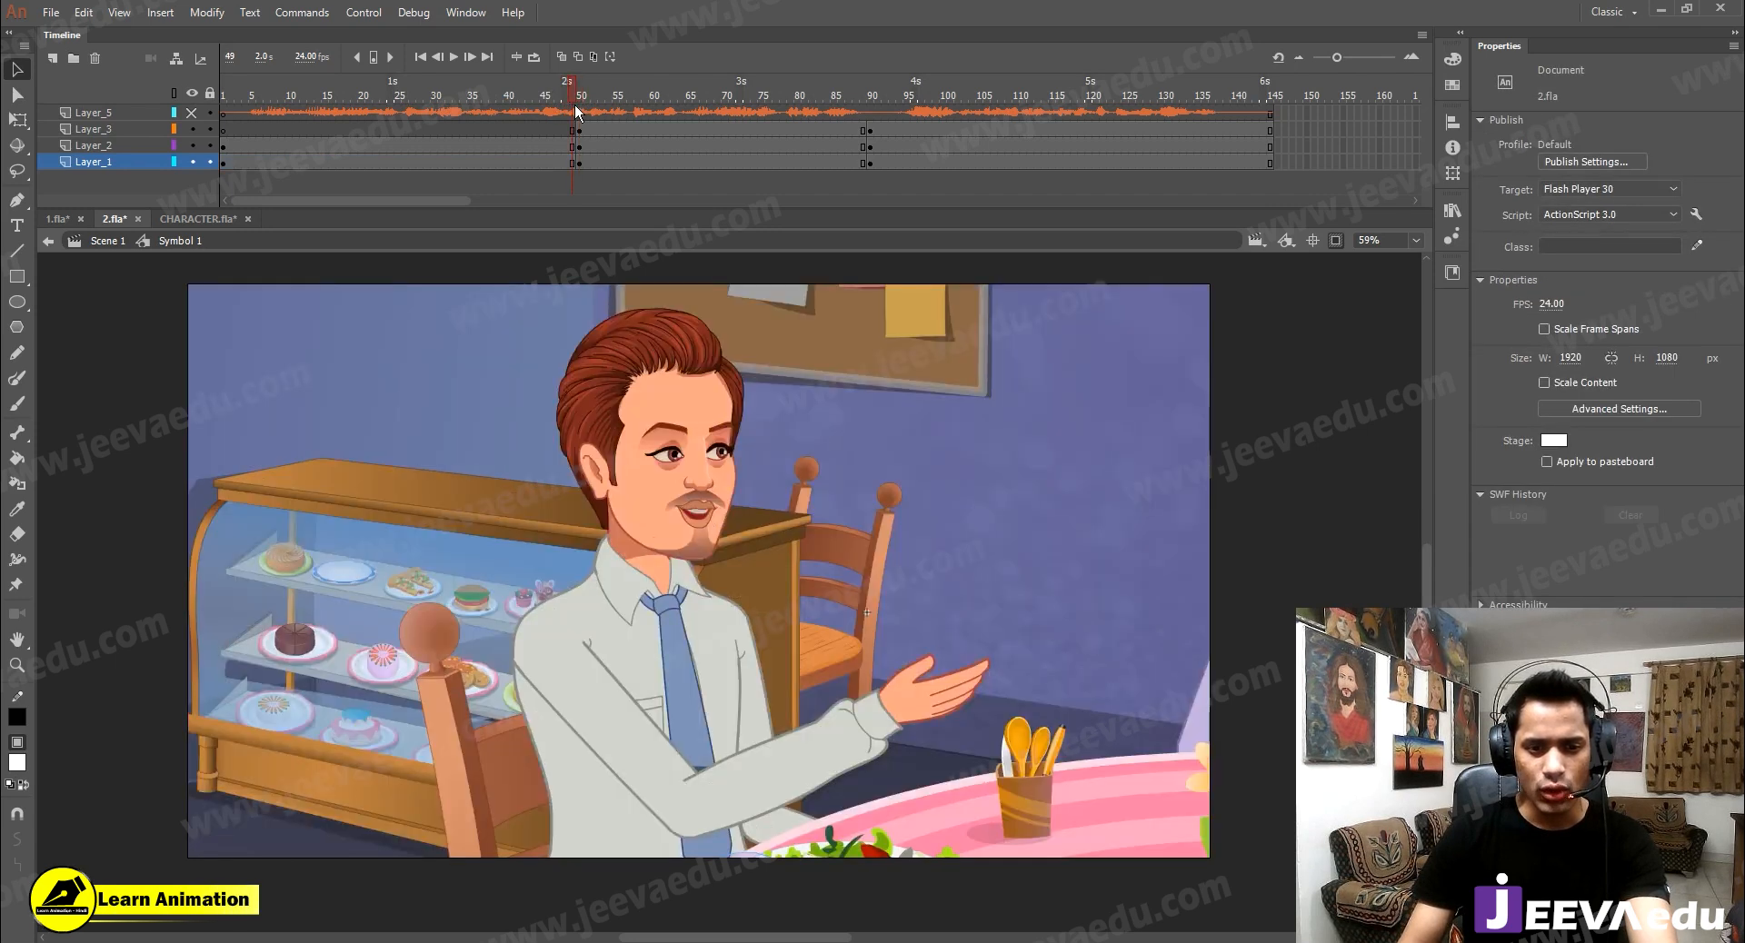
{"action": "left_click", "coordinate": [497, 544]}
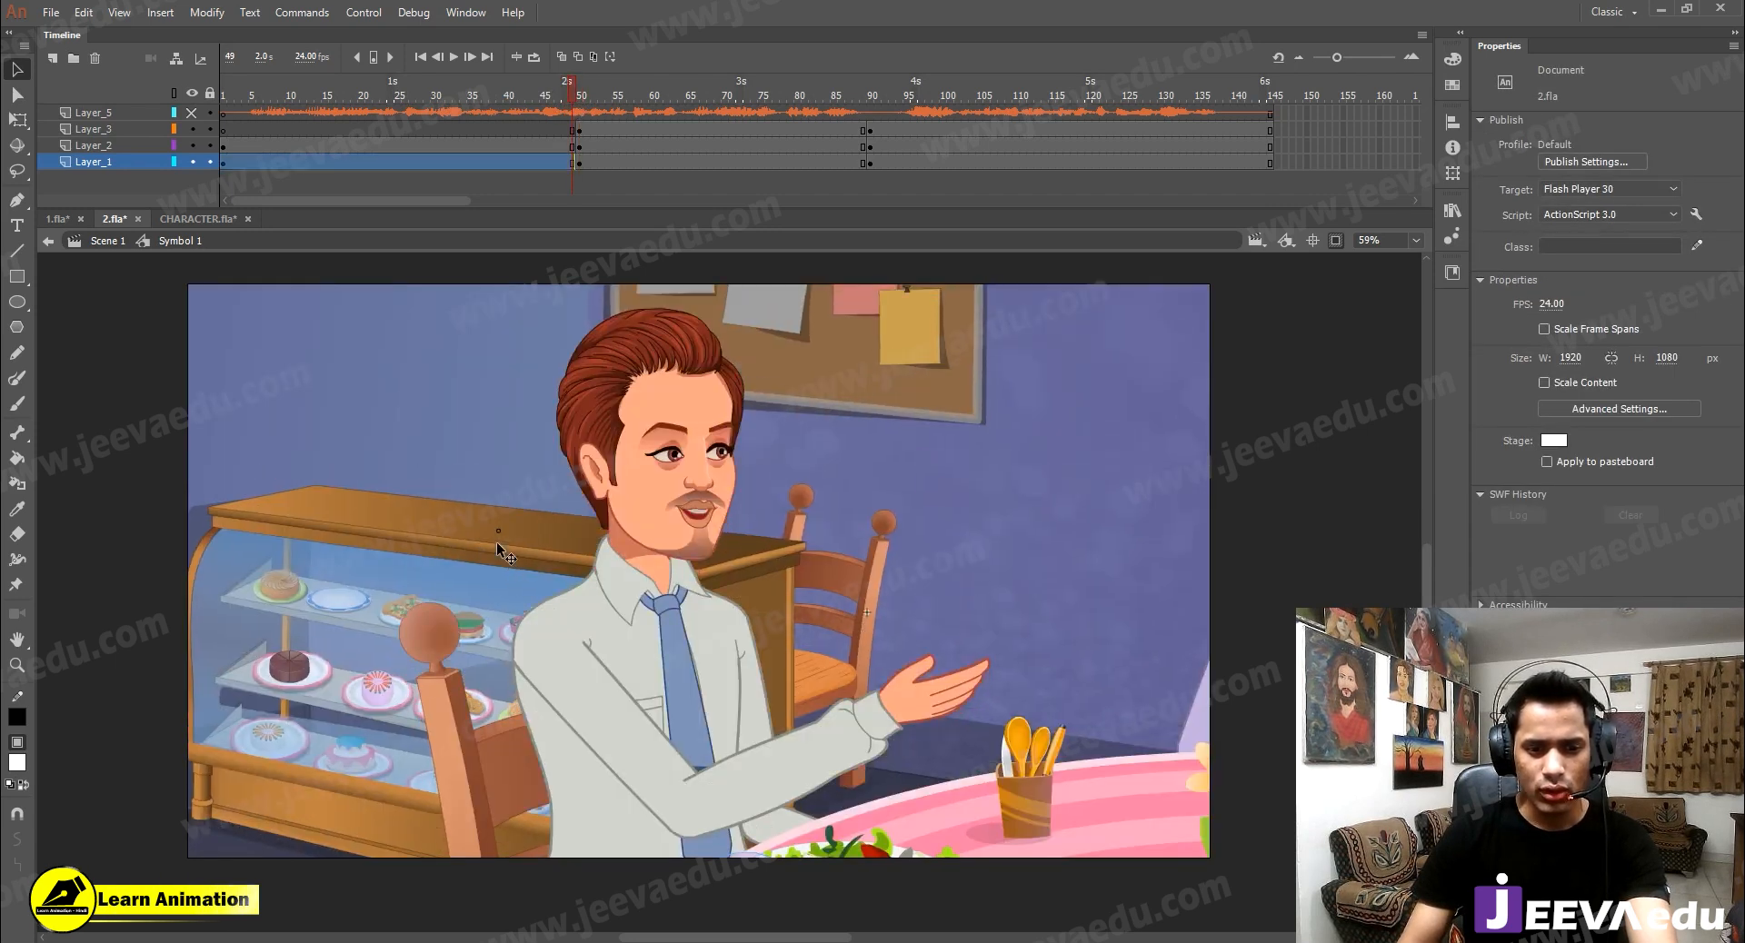
{"action": "left_click_drag", "start_coordinate": [493, 533], "coordinate": [492, 534]}
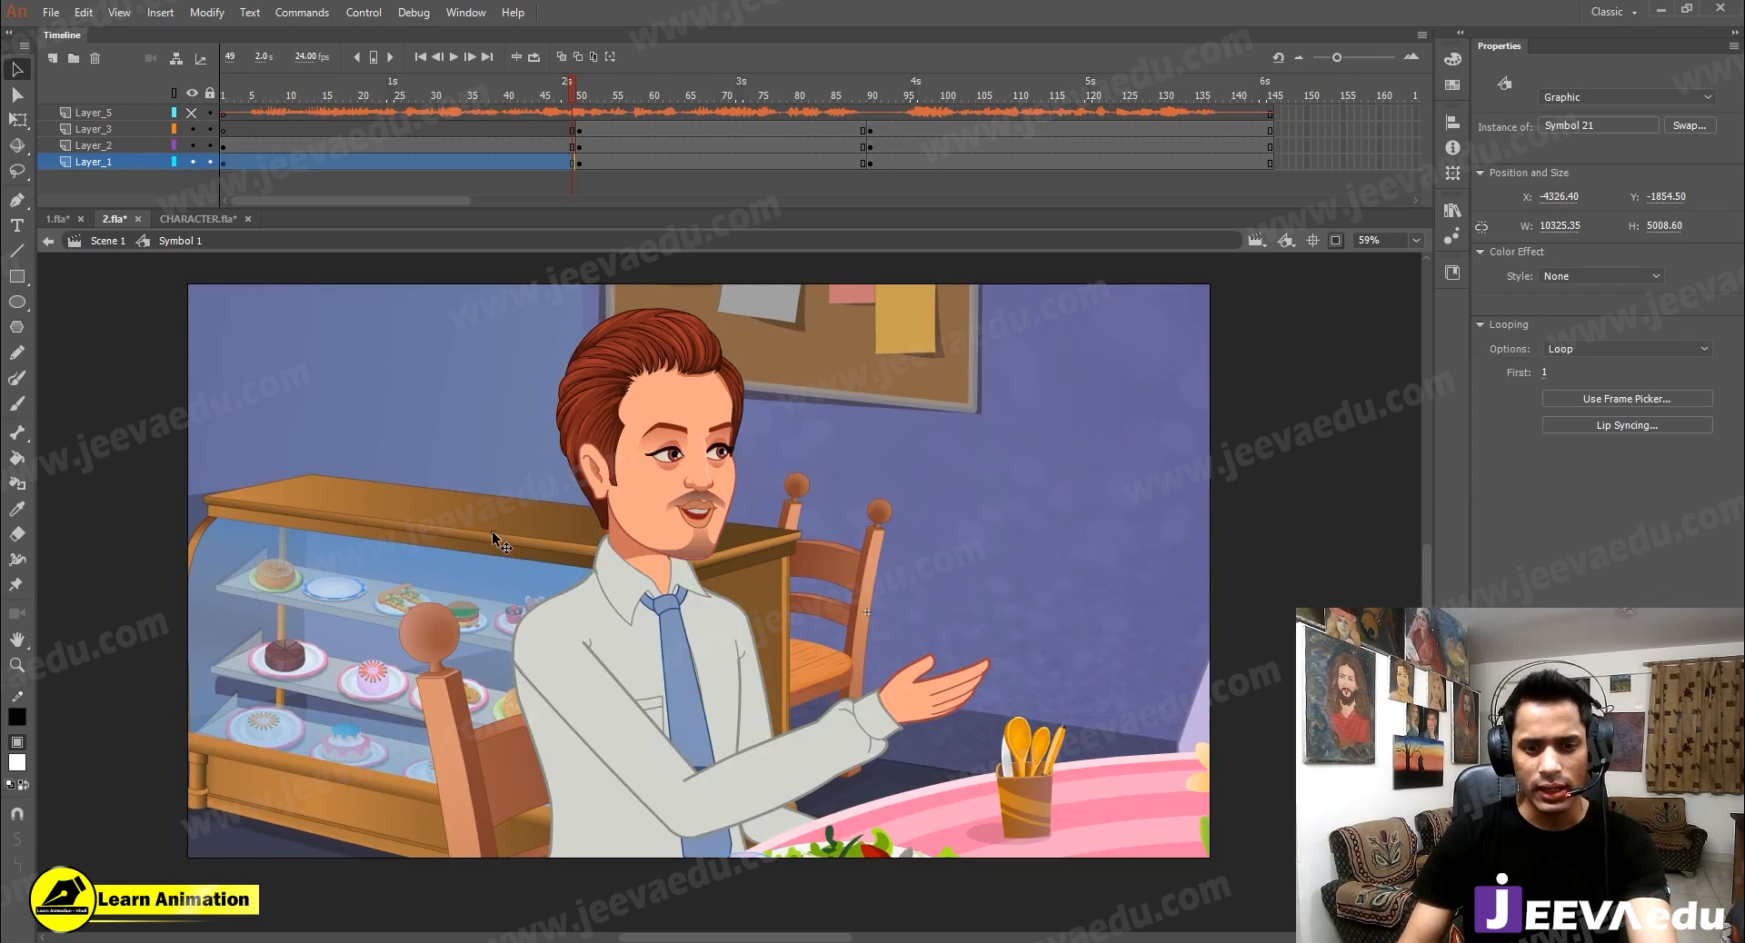
Compare the close-up at the end of the first segment with the wide shot at frame 50, including an enlarged view
{"action": "left_click", "coordinate": [573, 93]}
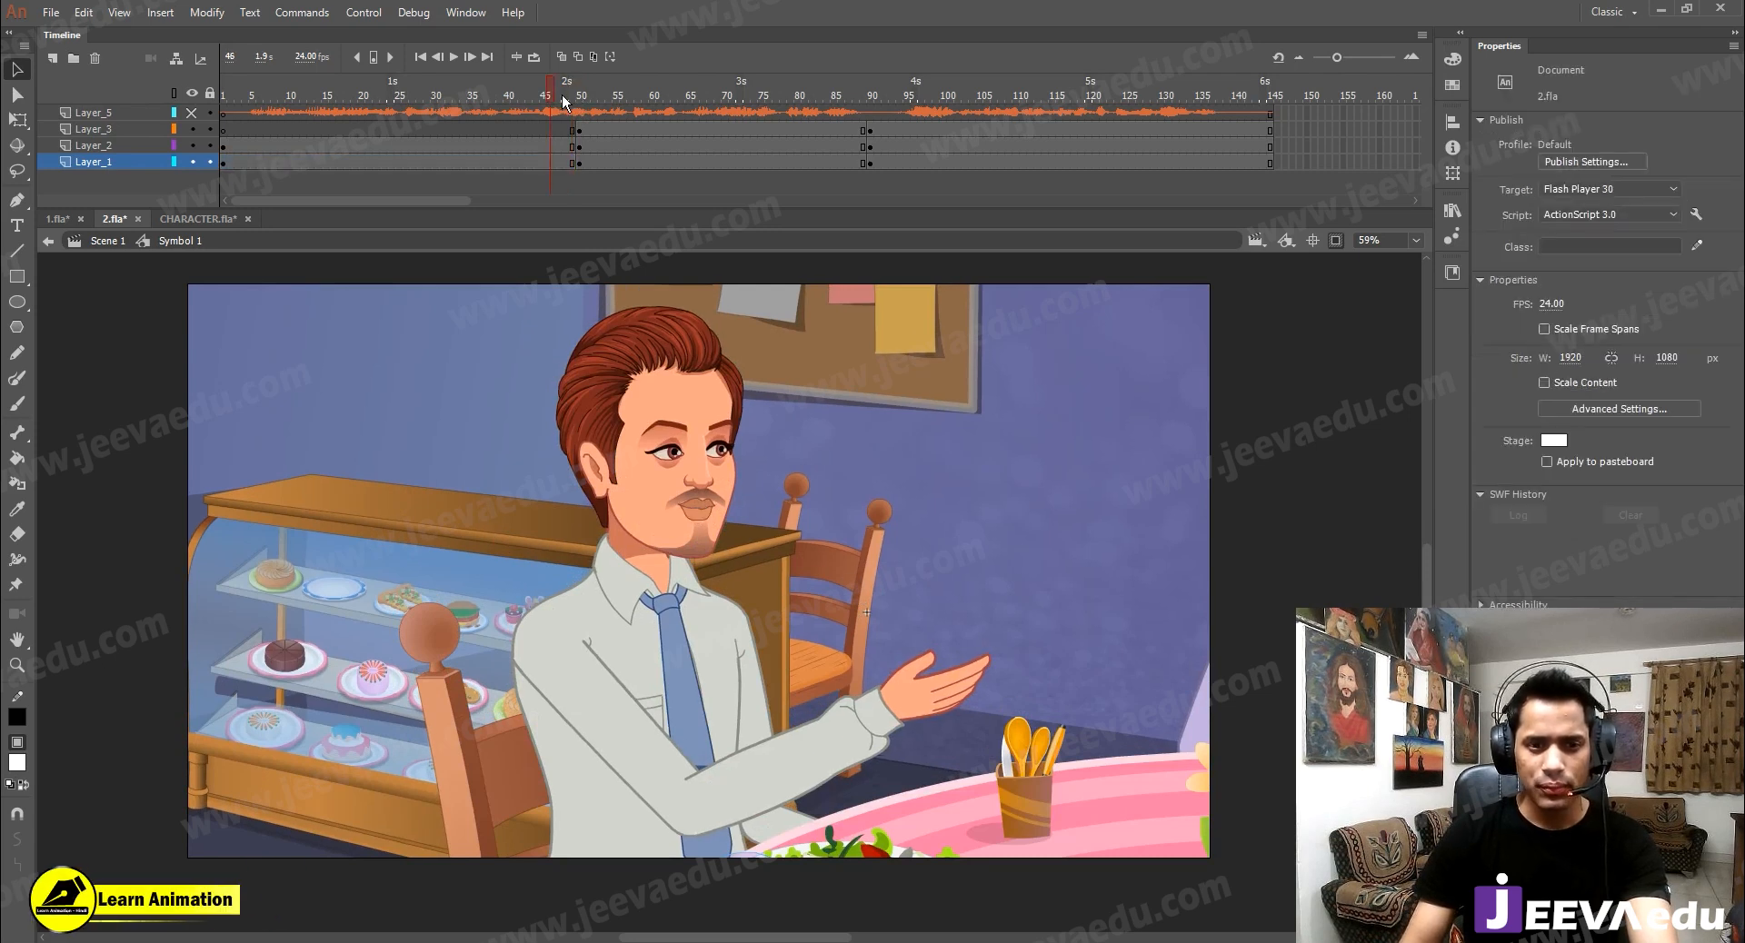
{"action": "key", "text": "."}
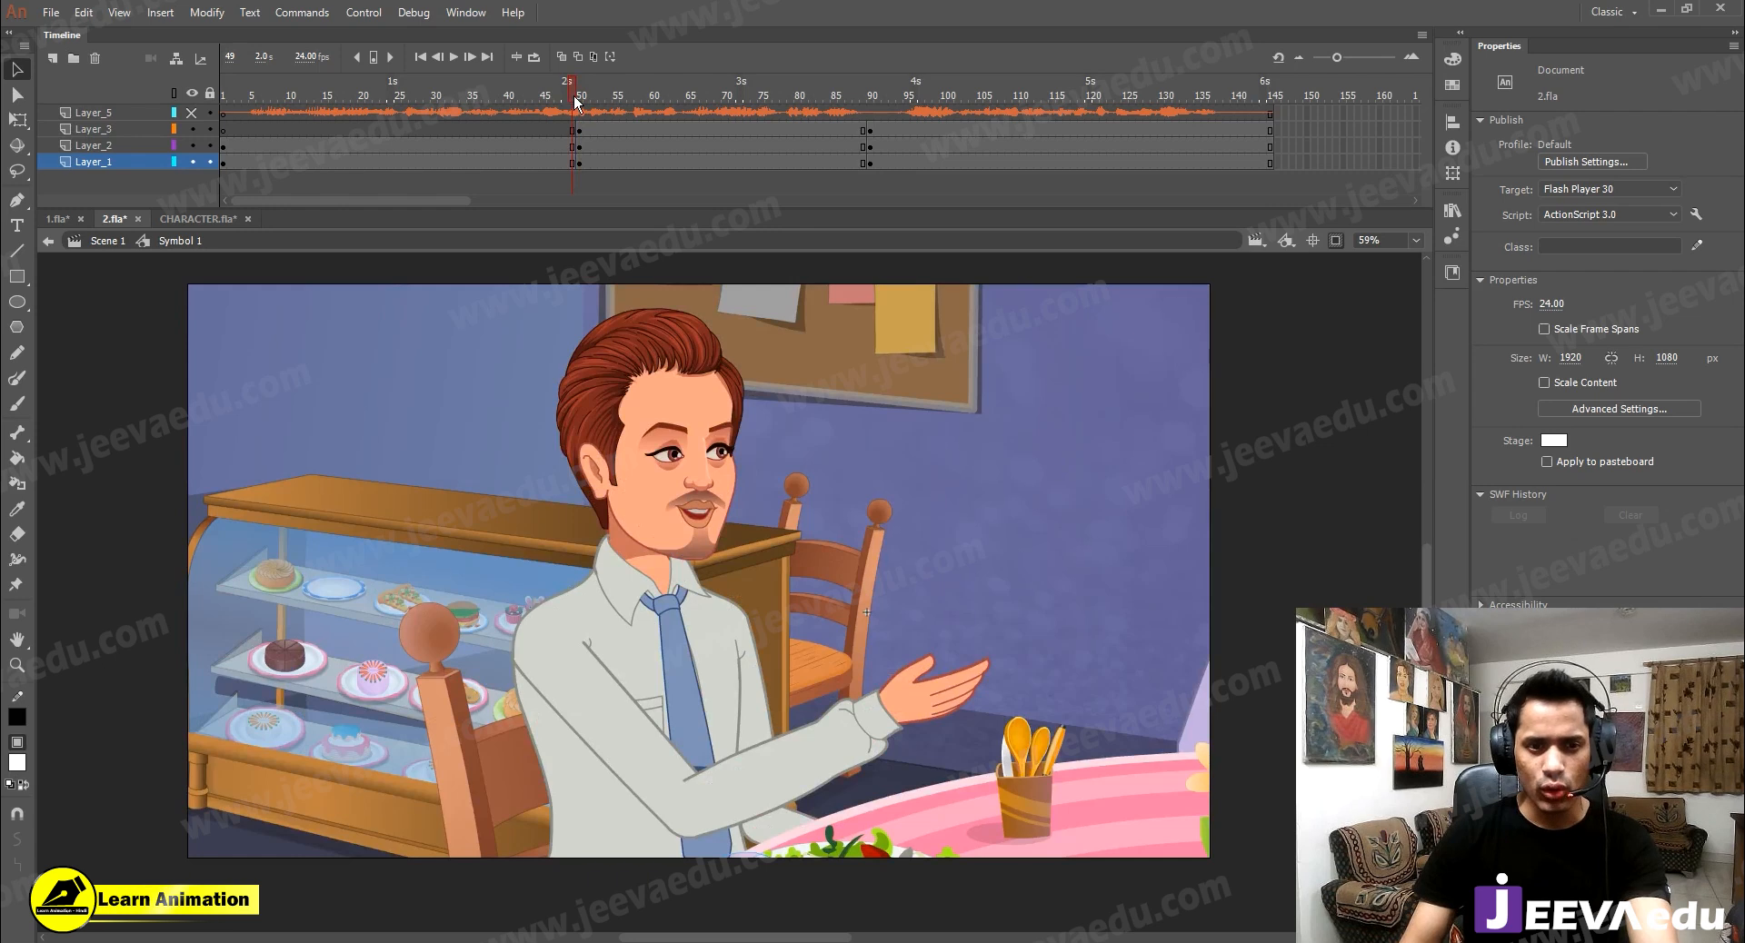
{"action": "key", "text": "."}
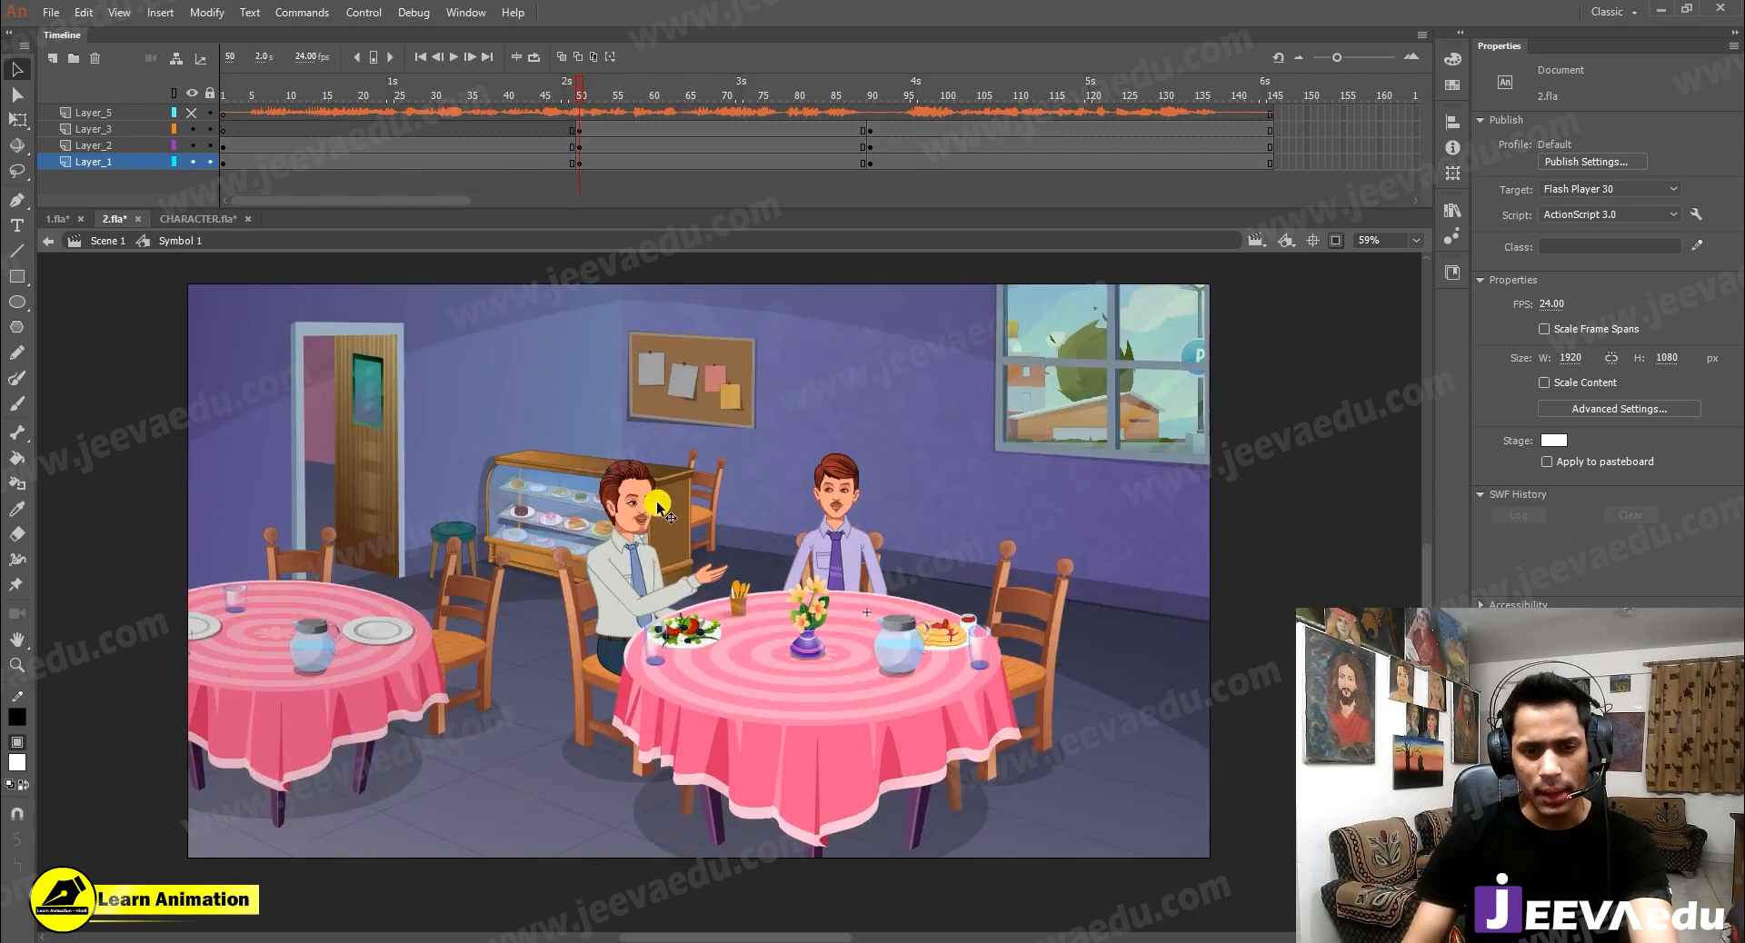
{"action": "key", "text": "z"}
{"action": "left_click", "coordinate": [639, 511]}
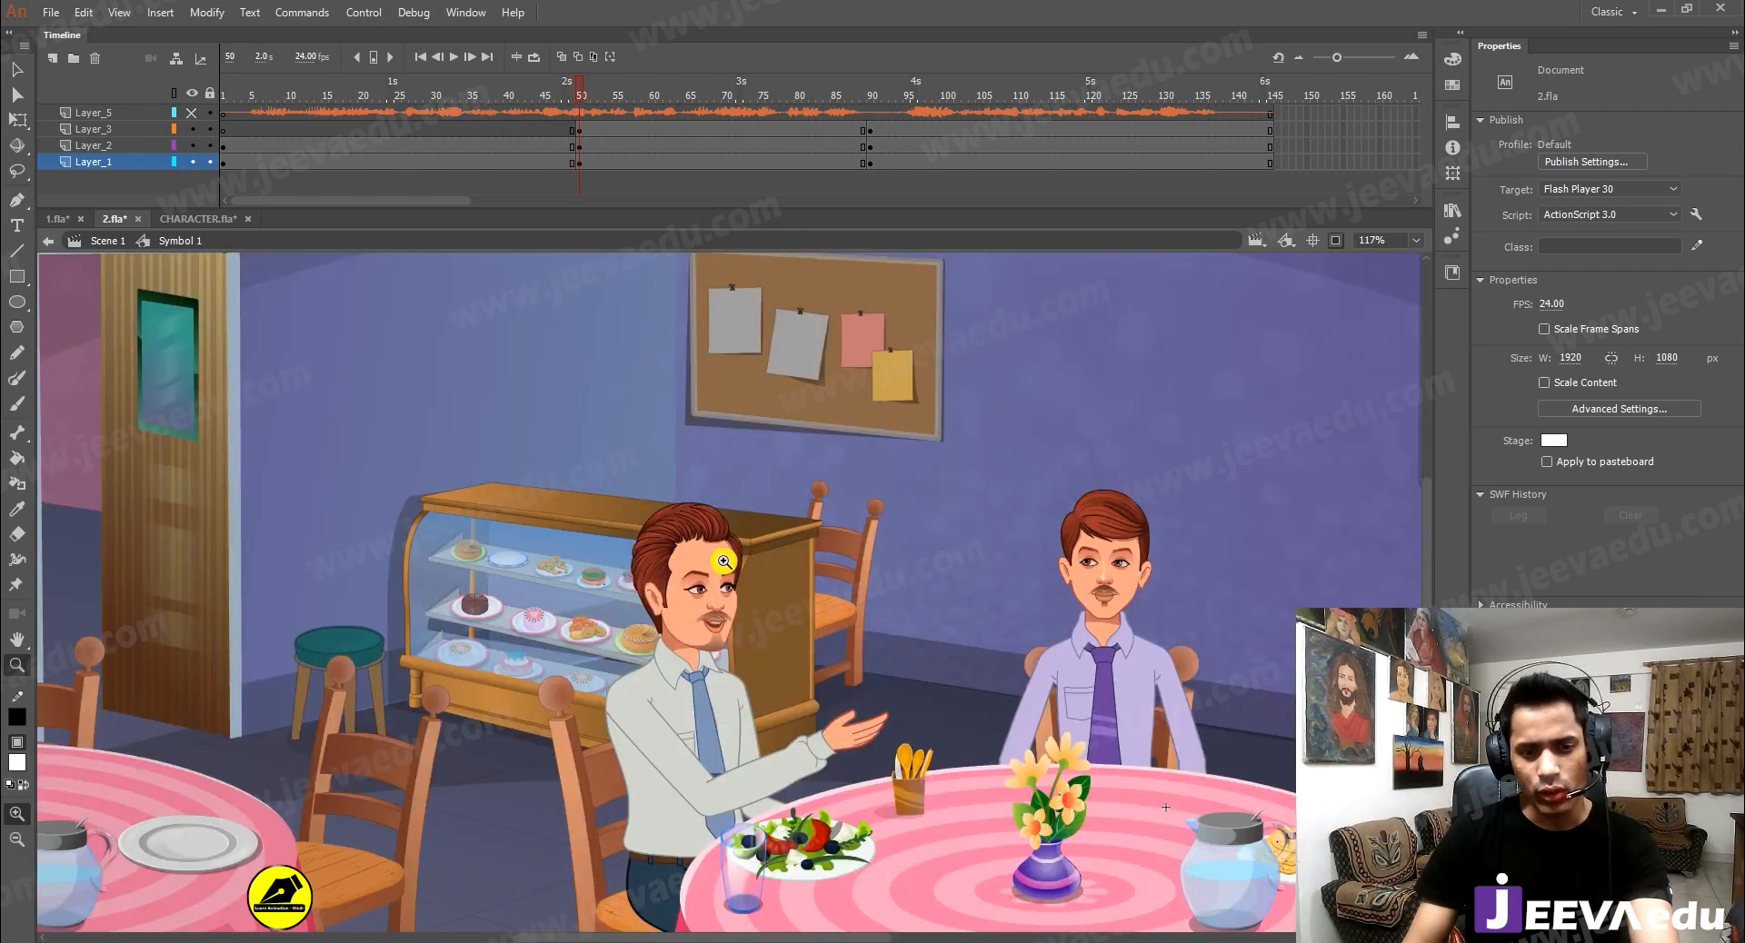
{"action": "left_click", "coordinate": [570, 100]}
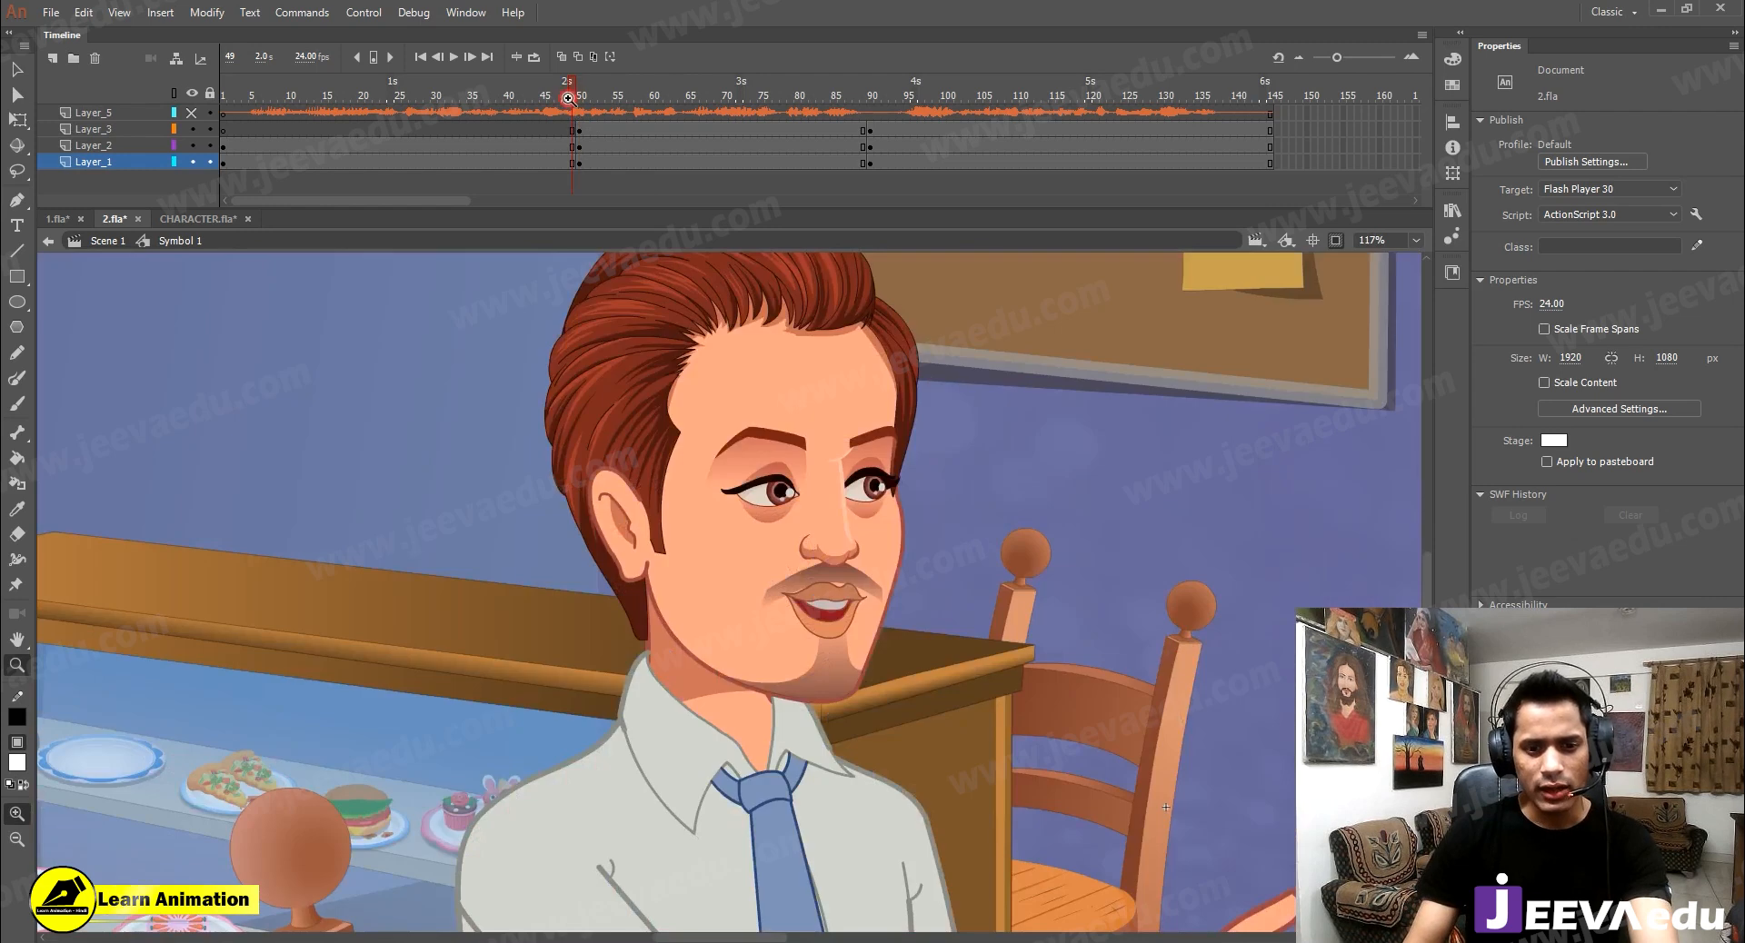
{"action": "left_click", "coordinate": [834, 651], "text": "alt"}
{"action": "left_click_drag", "start_coordinate": [834, 665], "coordinate": [863, 610]}
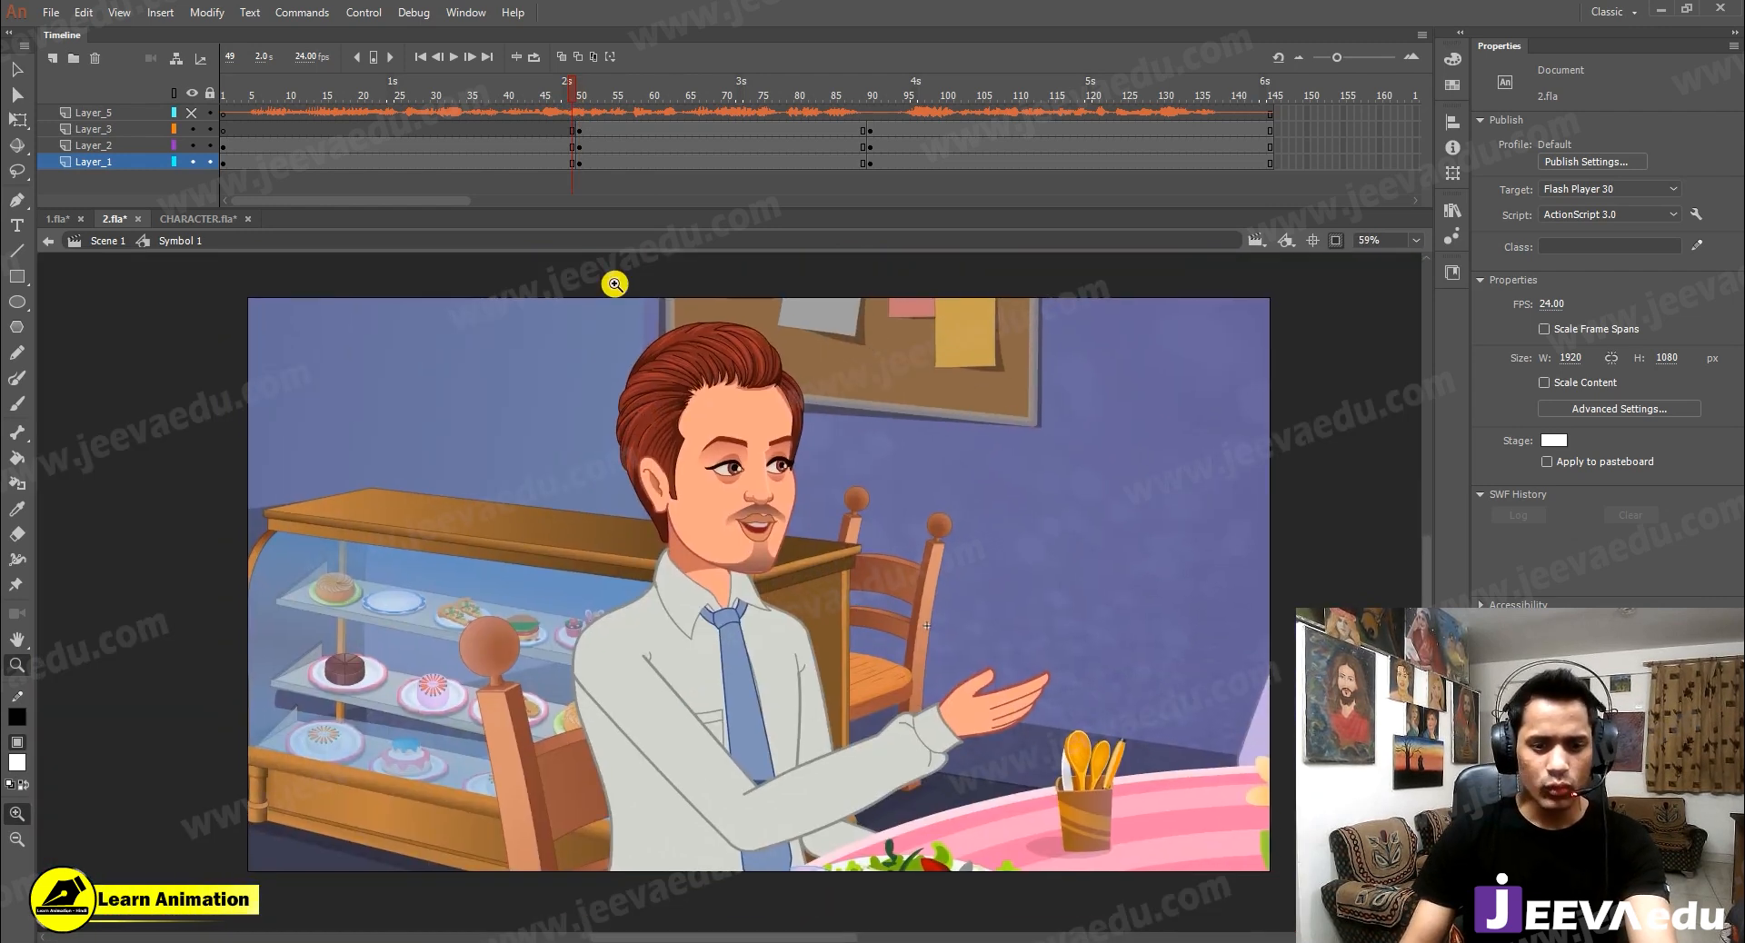
{"action": "key", "text": "v"}
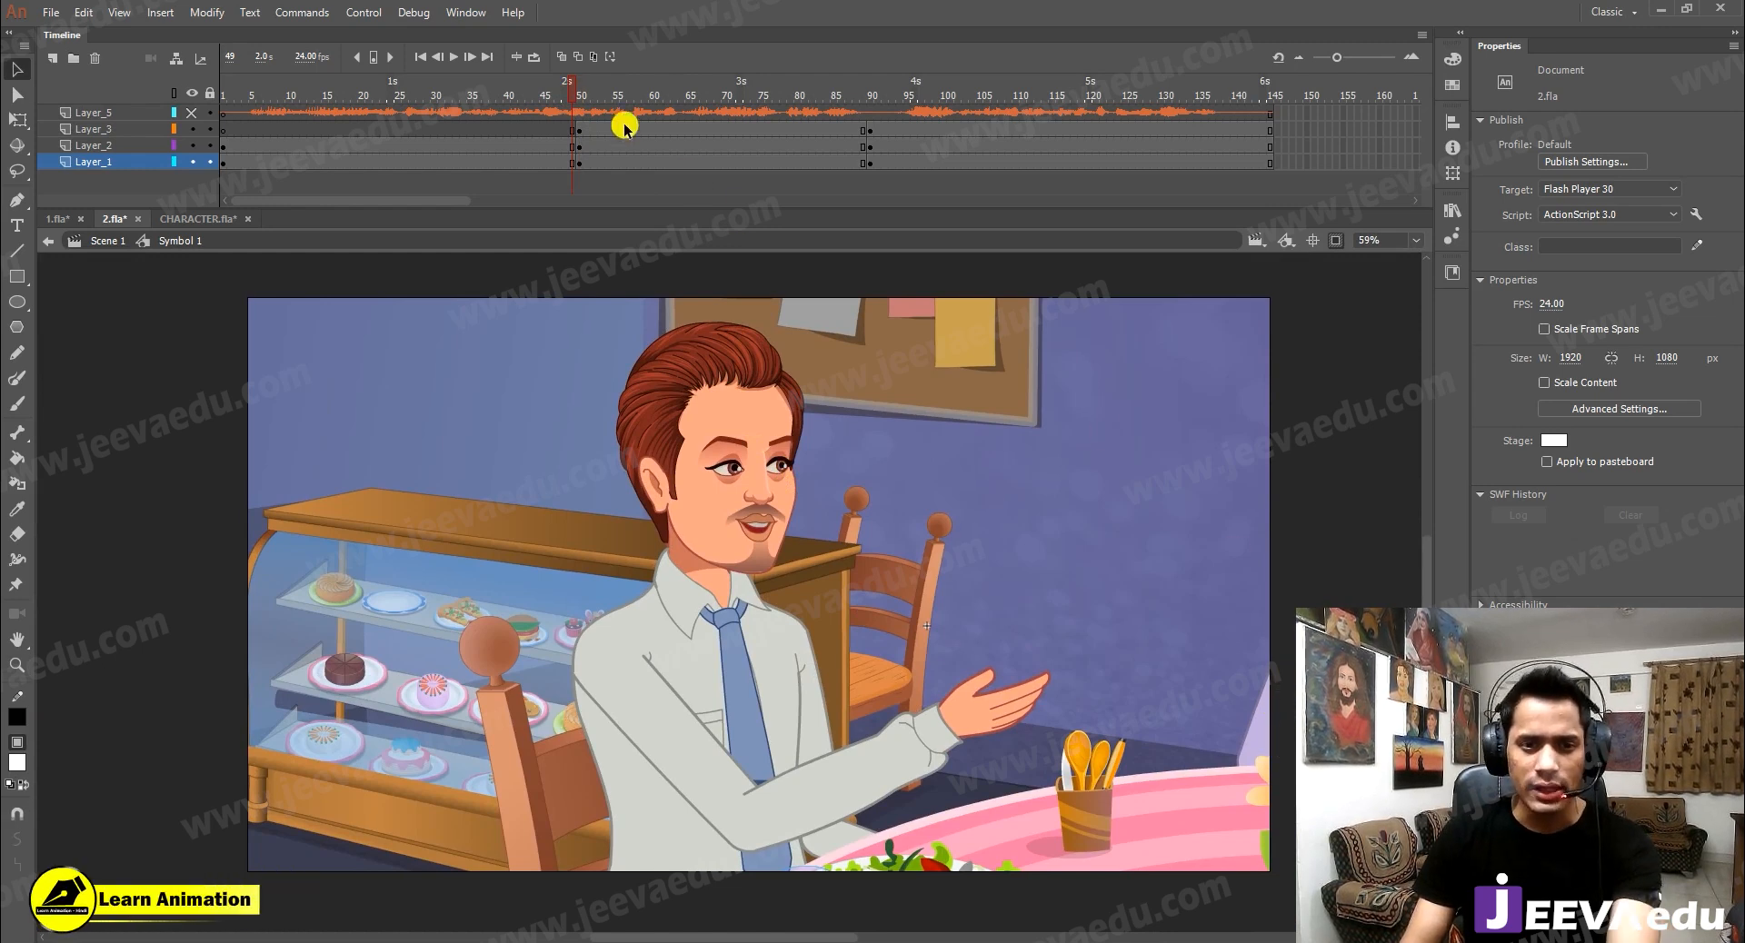
Show the artwork outside the stage at frame 1 and break the table group on Layer_2 apart into its separate symbols
{"action": "left_click_drag", "start_coordinate": [567, 86], "coordinate": [3, 212]}
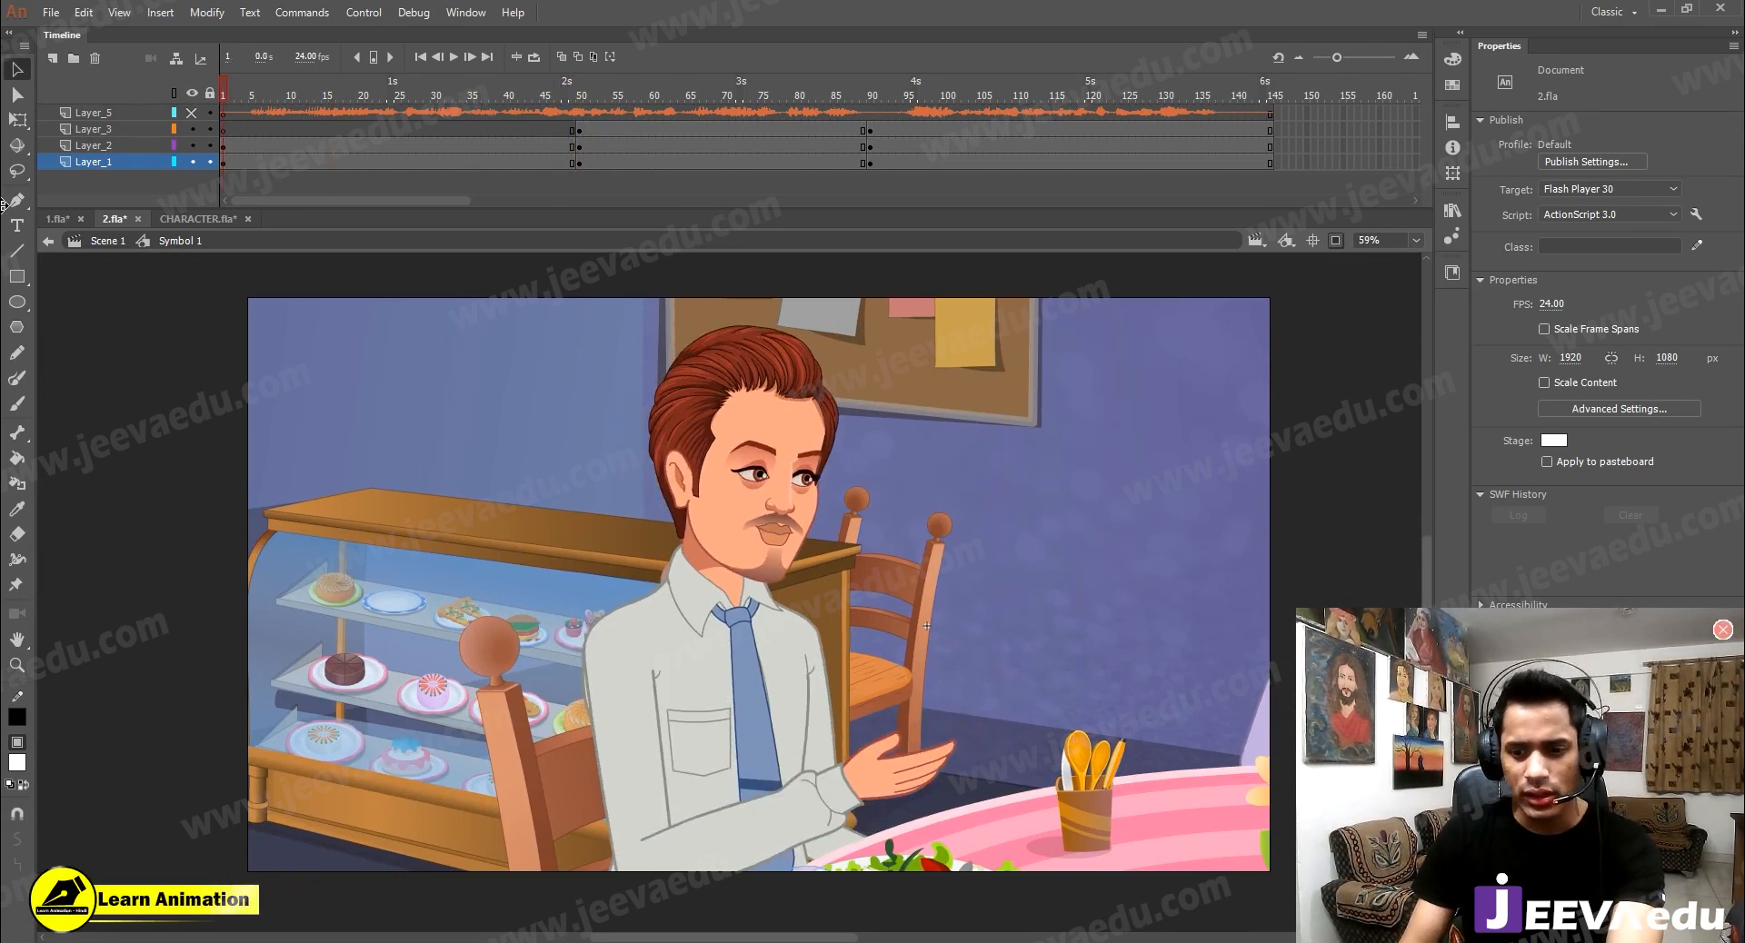
{"action": "left_click", "coordinate": [1335, 241]}
{"action": "key", "text": "ctrl+minus"}
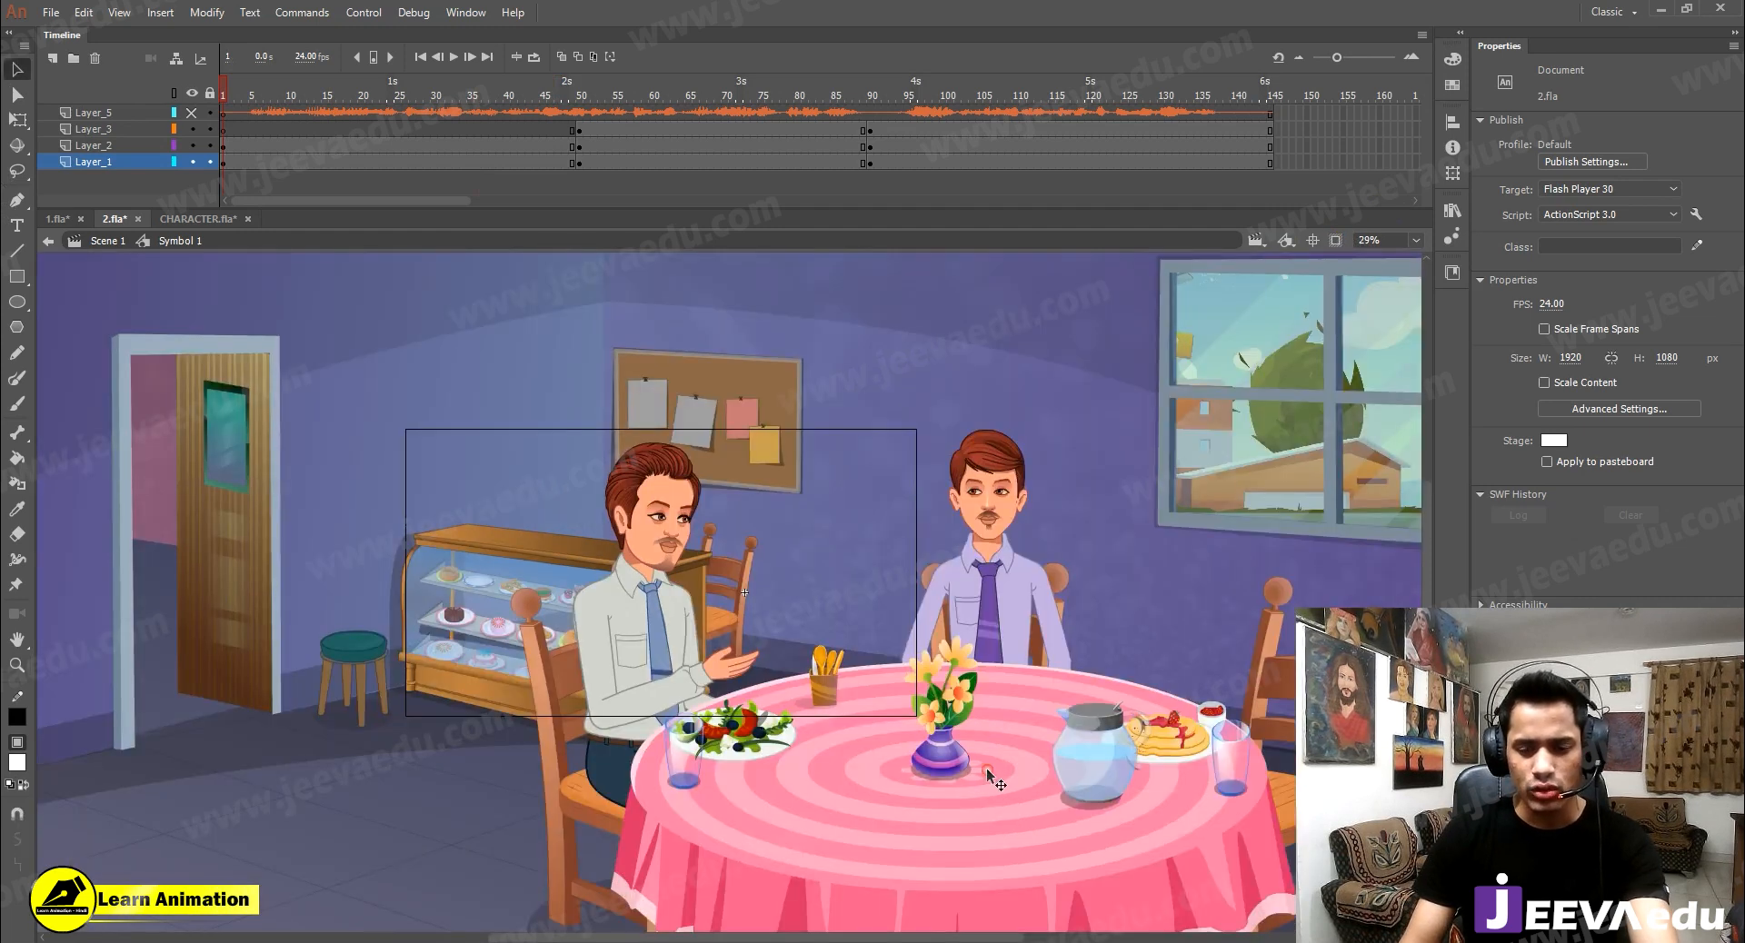
{"action": "left_click", "coordinate": [985, 767]}
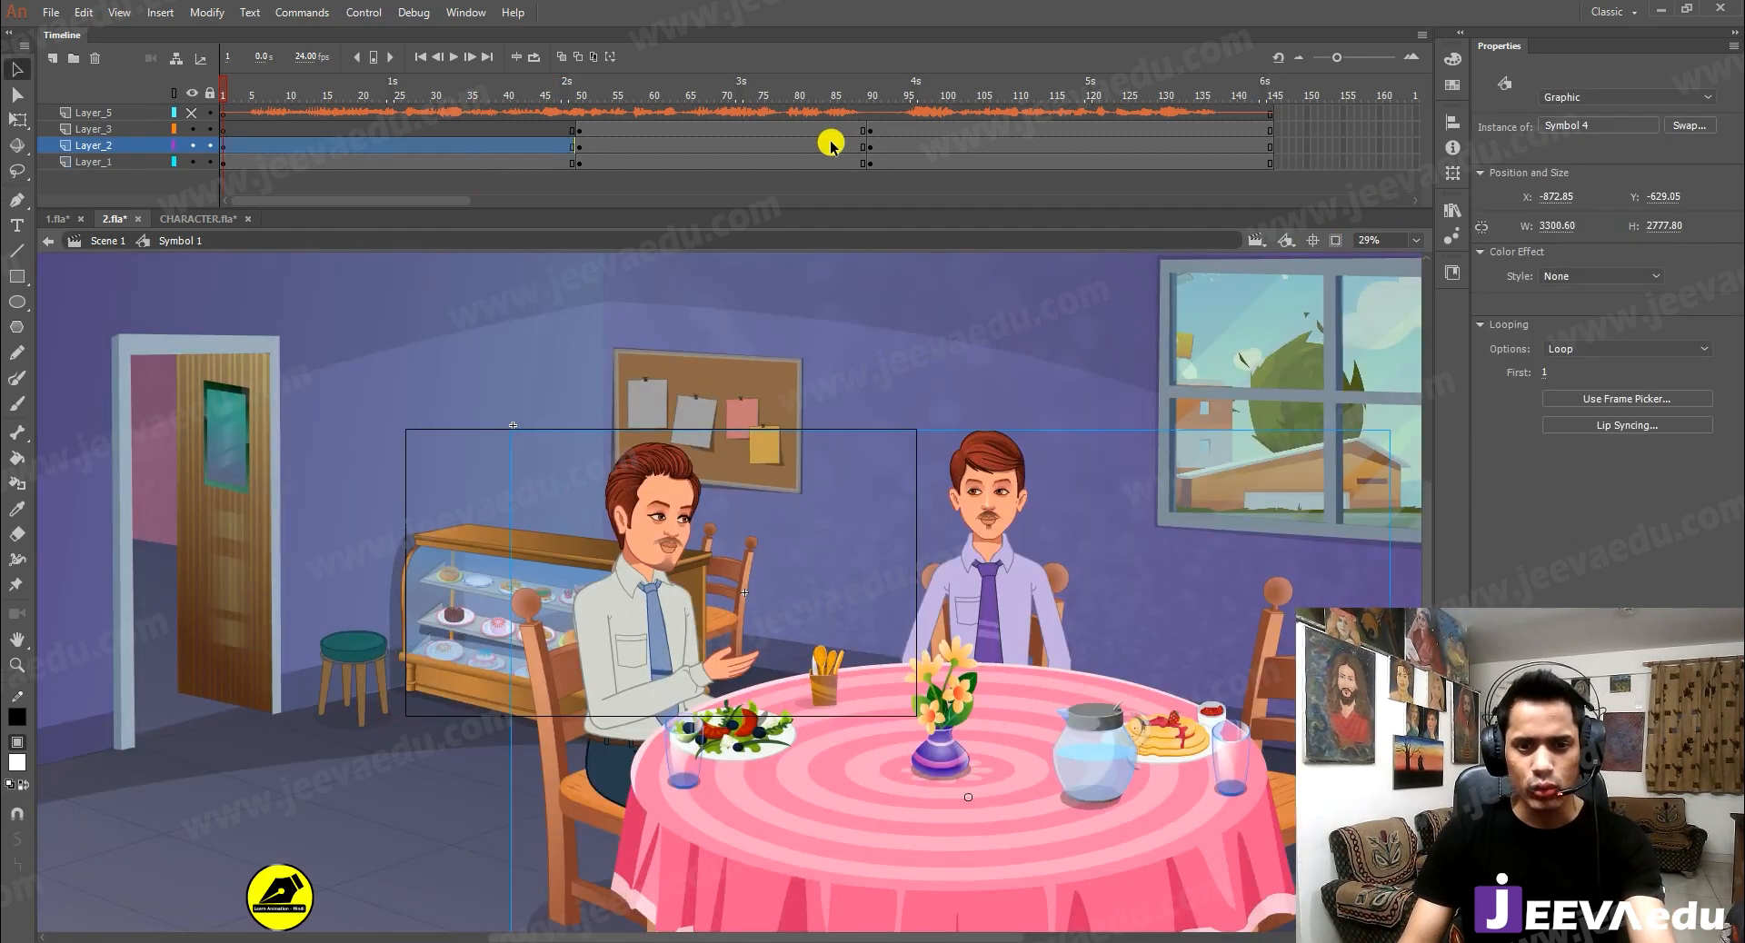
{"action": "left_click", "coordinate": [1306, 145]}
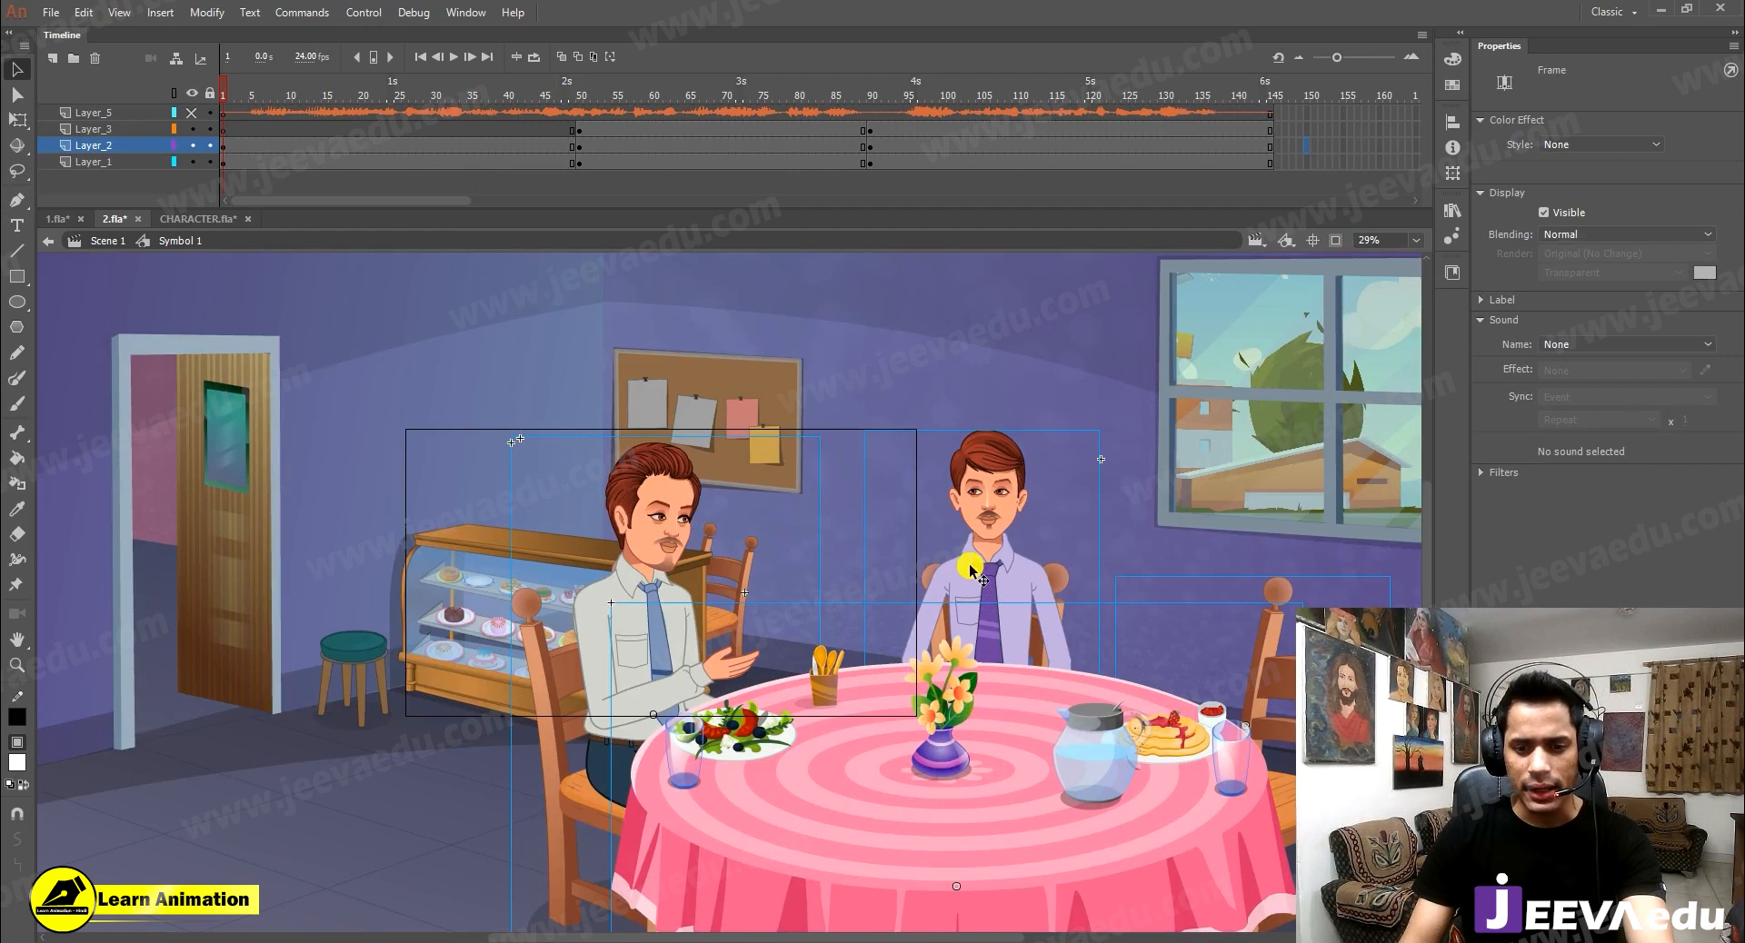
{"action": "key", "text": "shift+period"}
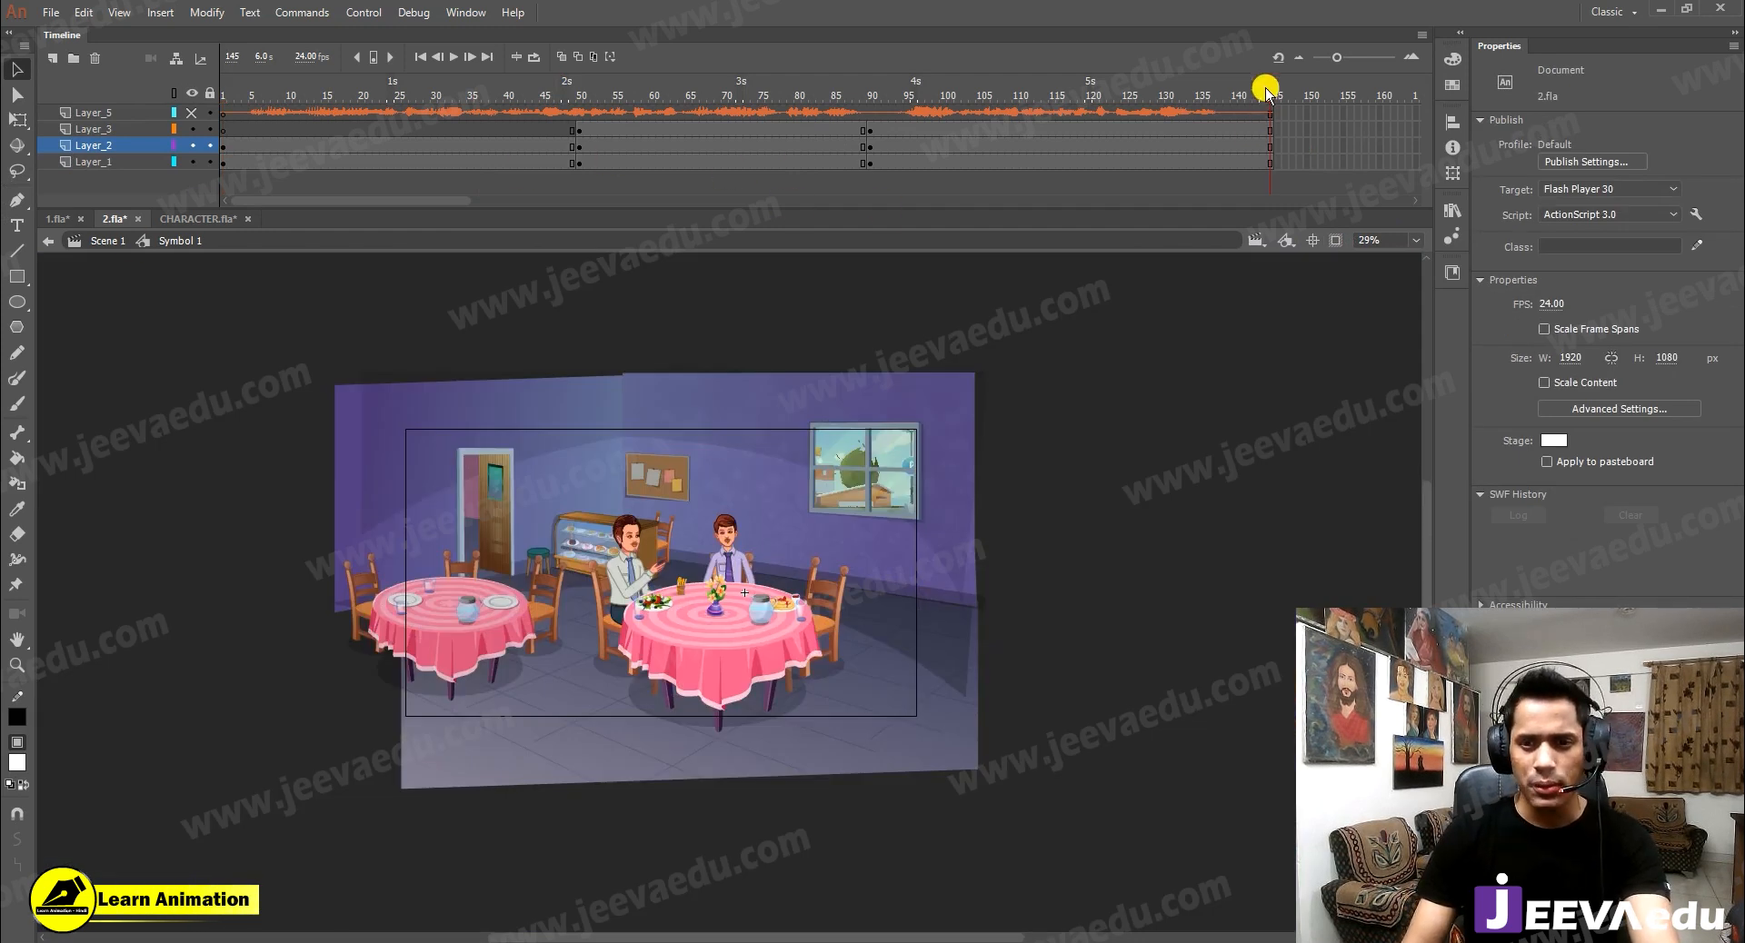
Delete the purple-shirted man and his chair from the first segment
{"action": "left_click", "coordinate": [444, 128]}
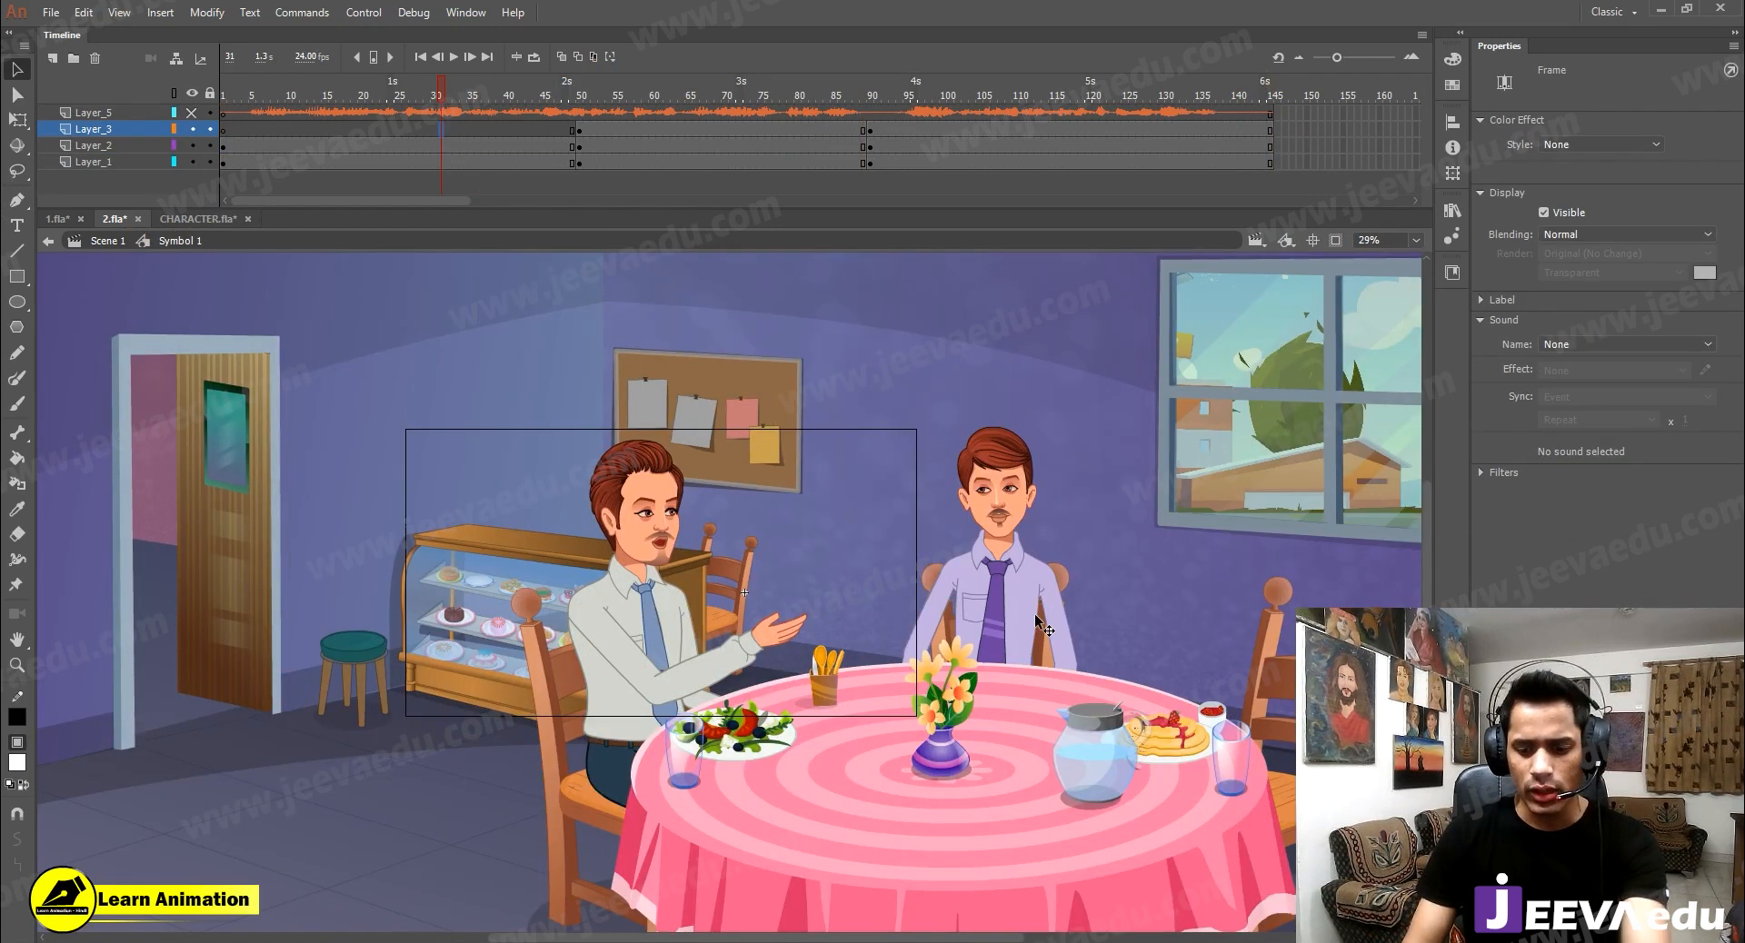
{"action": "left_click", "coordinate": [1019, 588]}
{"action": "key", "text": "Delete"}
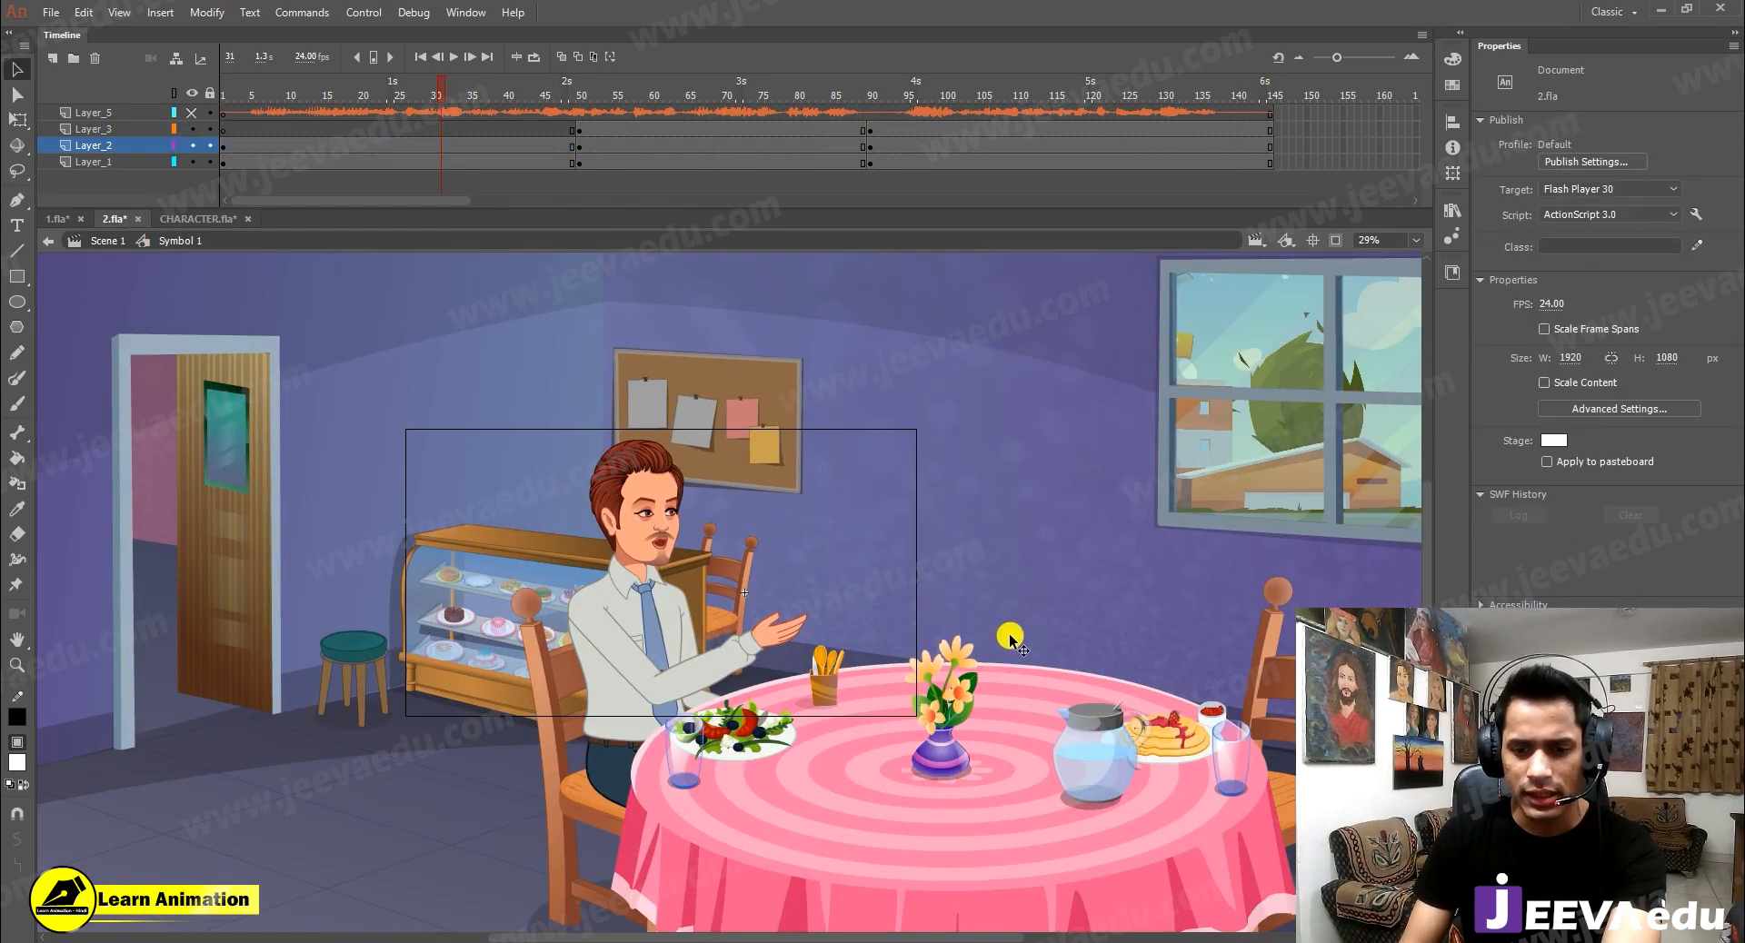
Cut the table with its dishes from Layer_2, lock Layer_1 and Layer_2, and paste it in place on Layer_3 in the first segment
{"action": "left_click", "coordinate": [997, 716]}
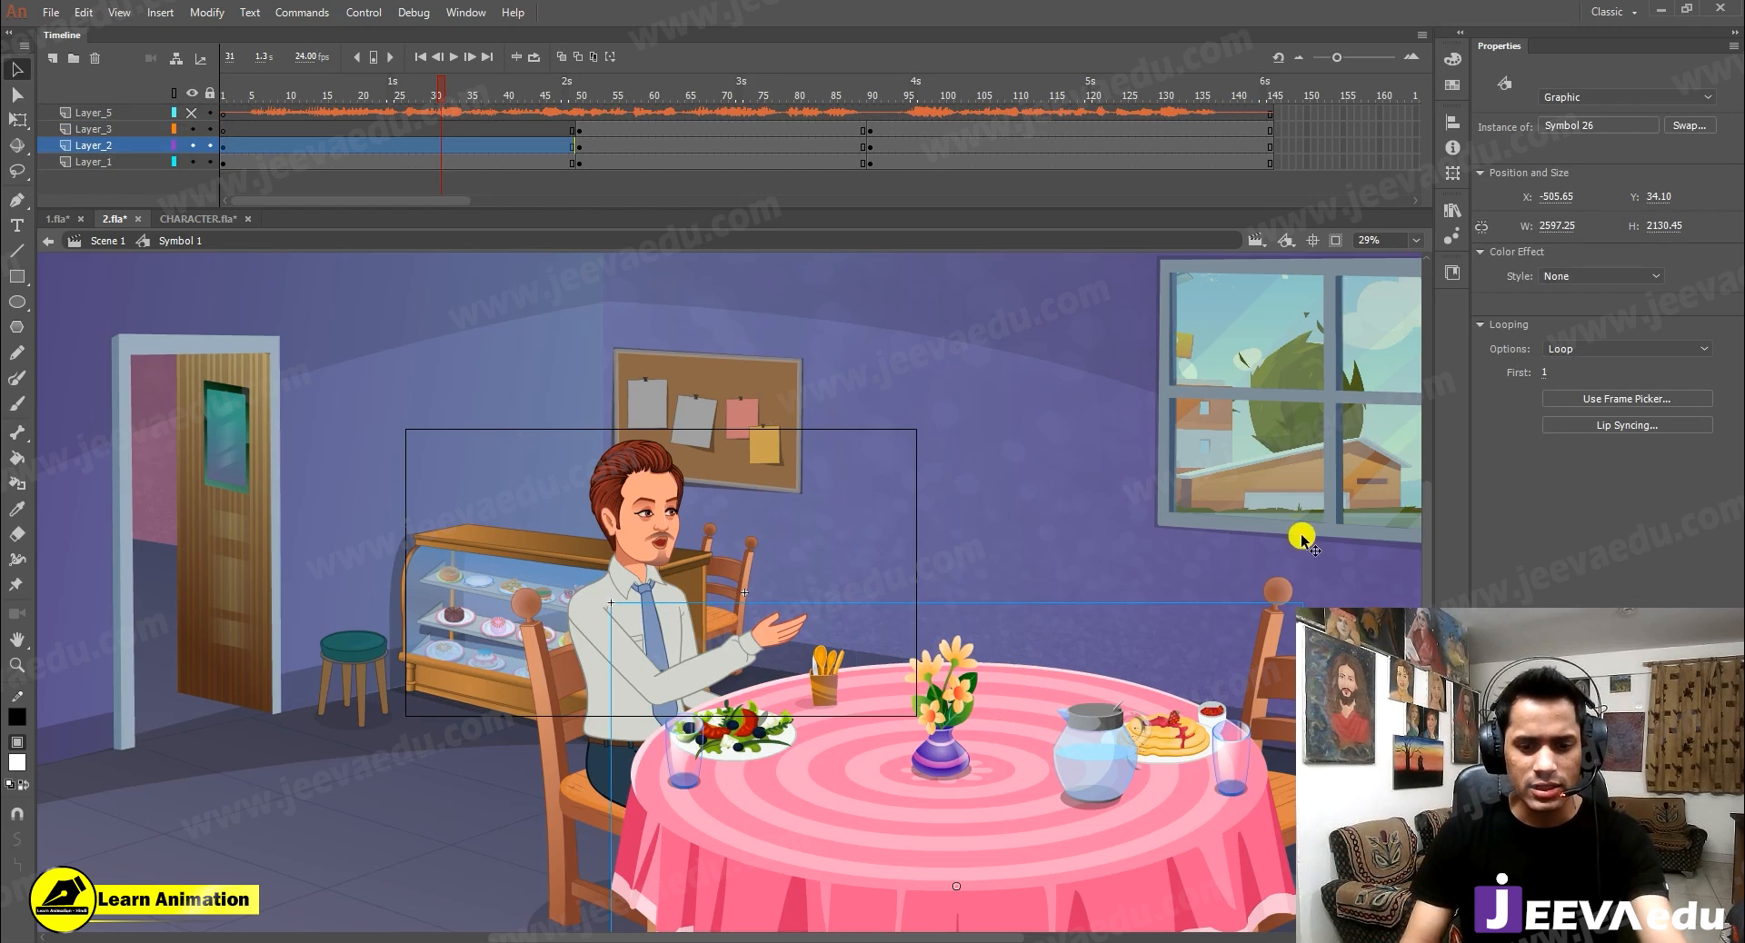
{"action": "key", "text": "Delete"}
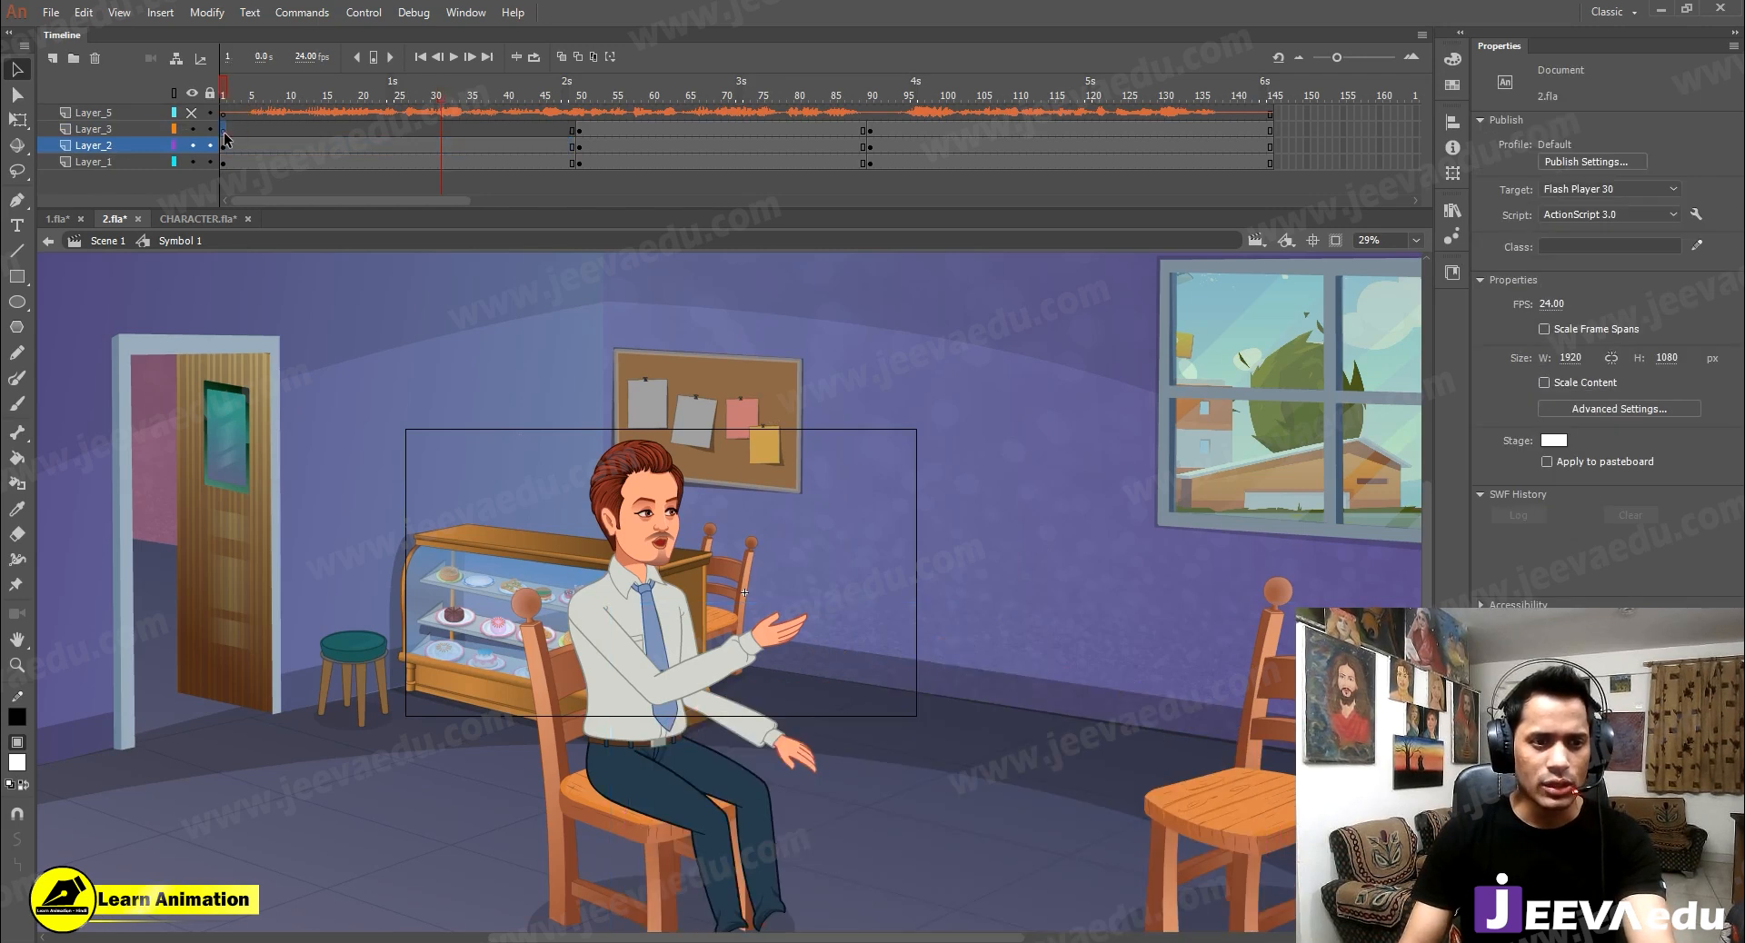
{"action": "left_click", "coordinate": [208, 148]}
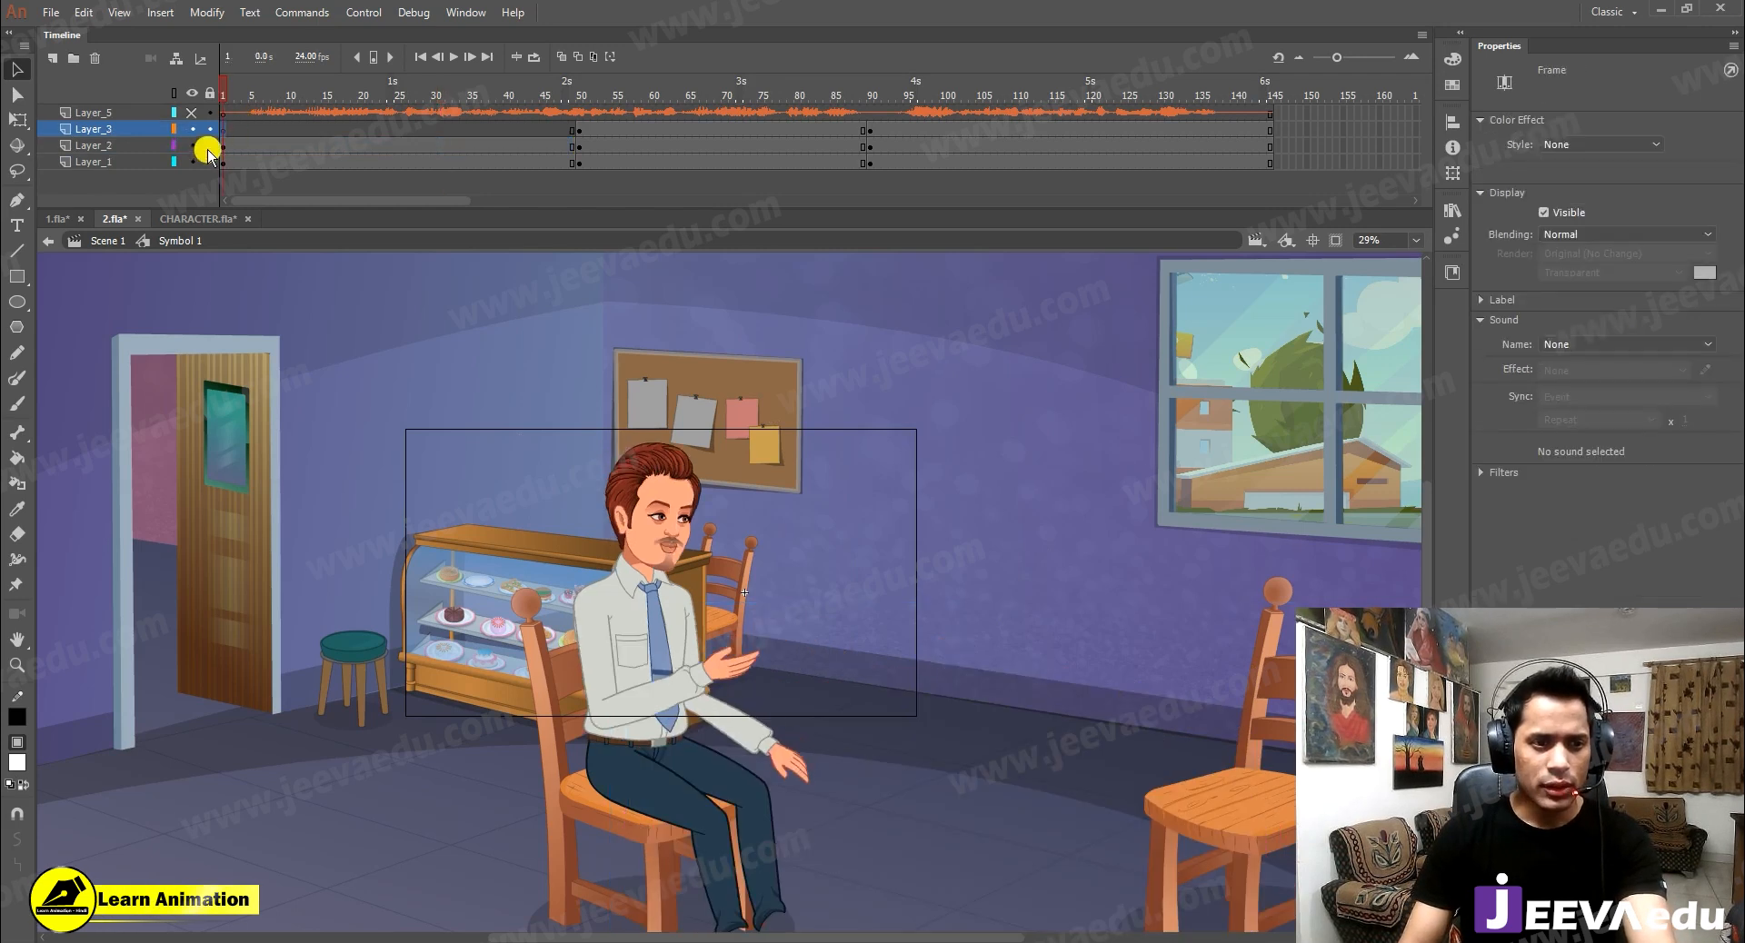
{"action": "right_click", "coordinate": [145, 439]}
{"action": "left_click", "coordinate": [194, 514]}
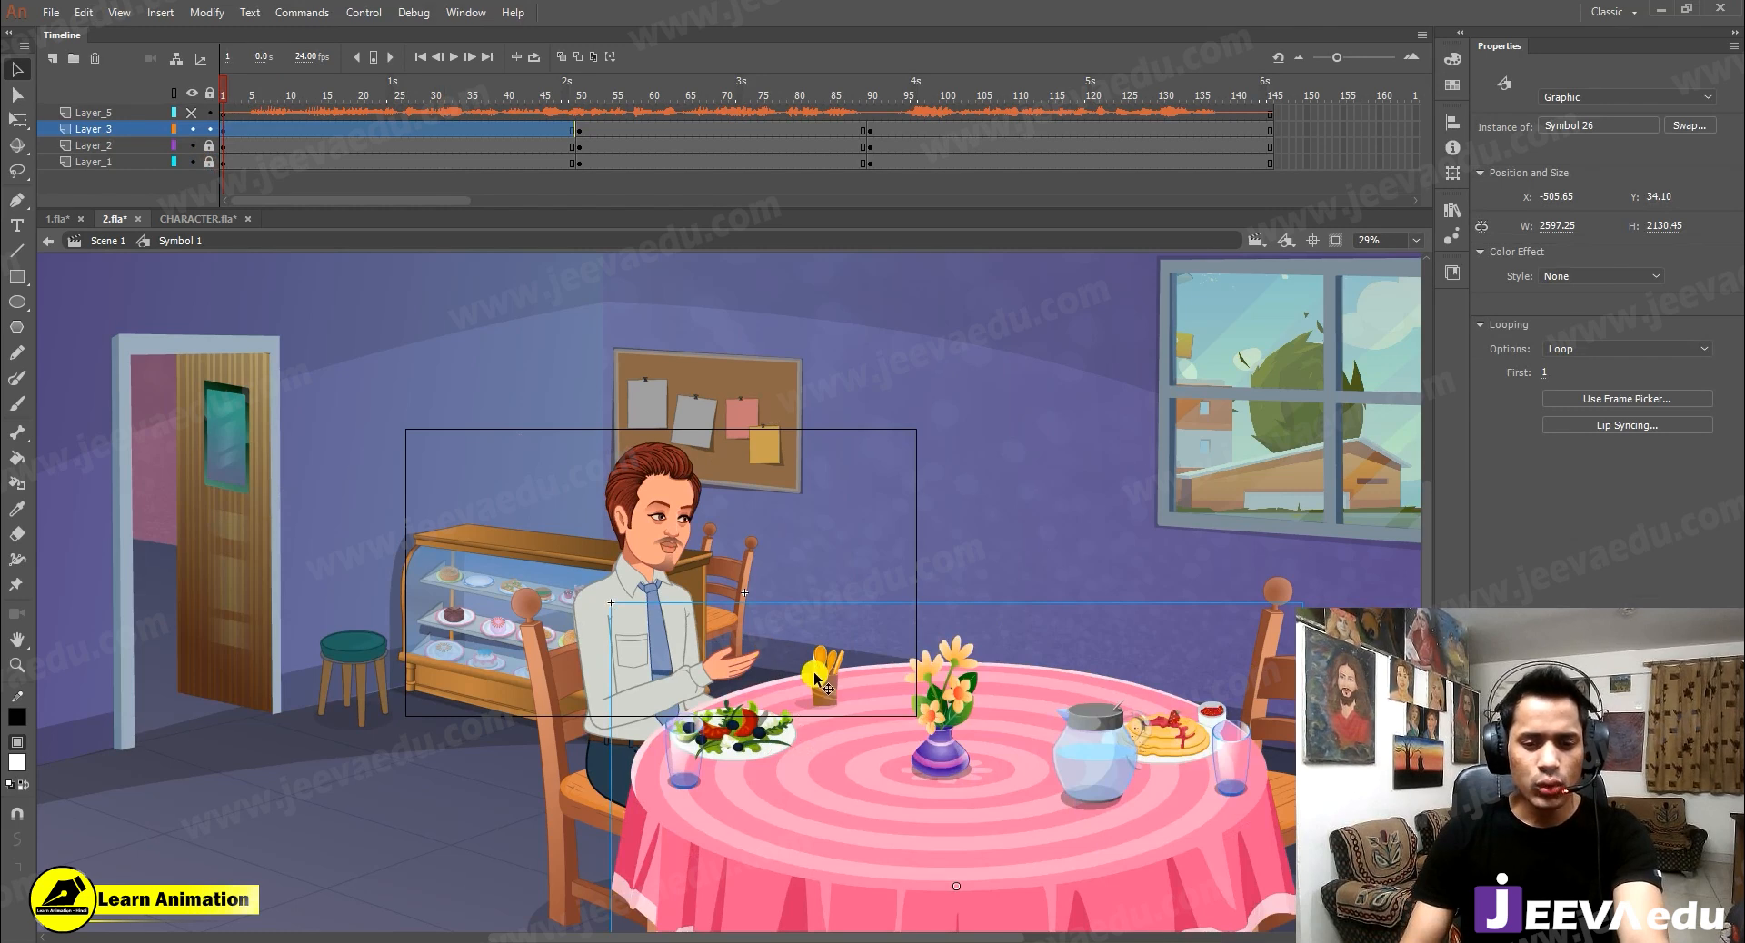
Unlock the lower layers and delete the empty chair on the far side of the table from the first segment
{"action": "key", "text": "ctrl+minus"}
{"action": "left_click", "coordinate": [967, 570]}
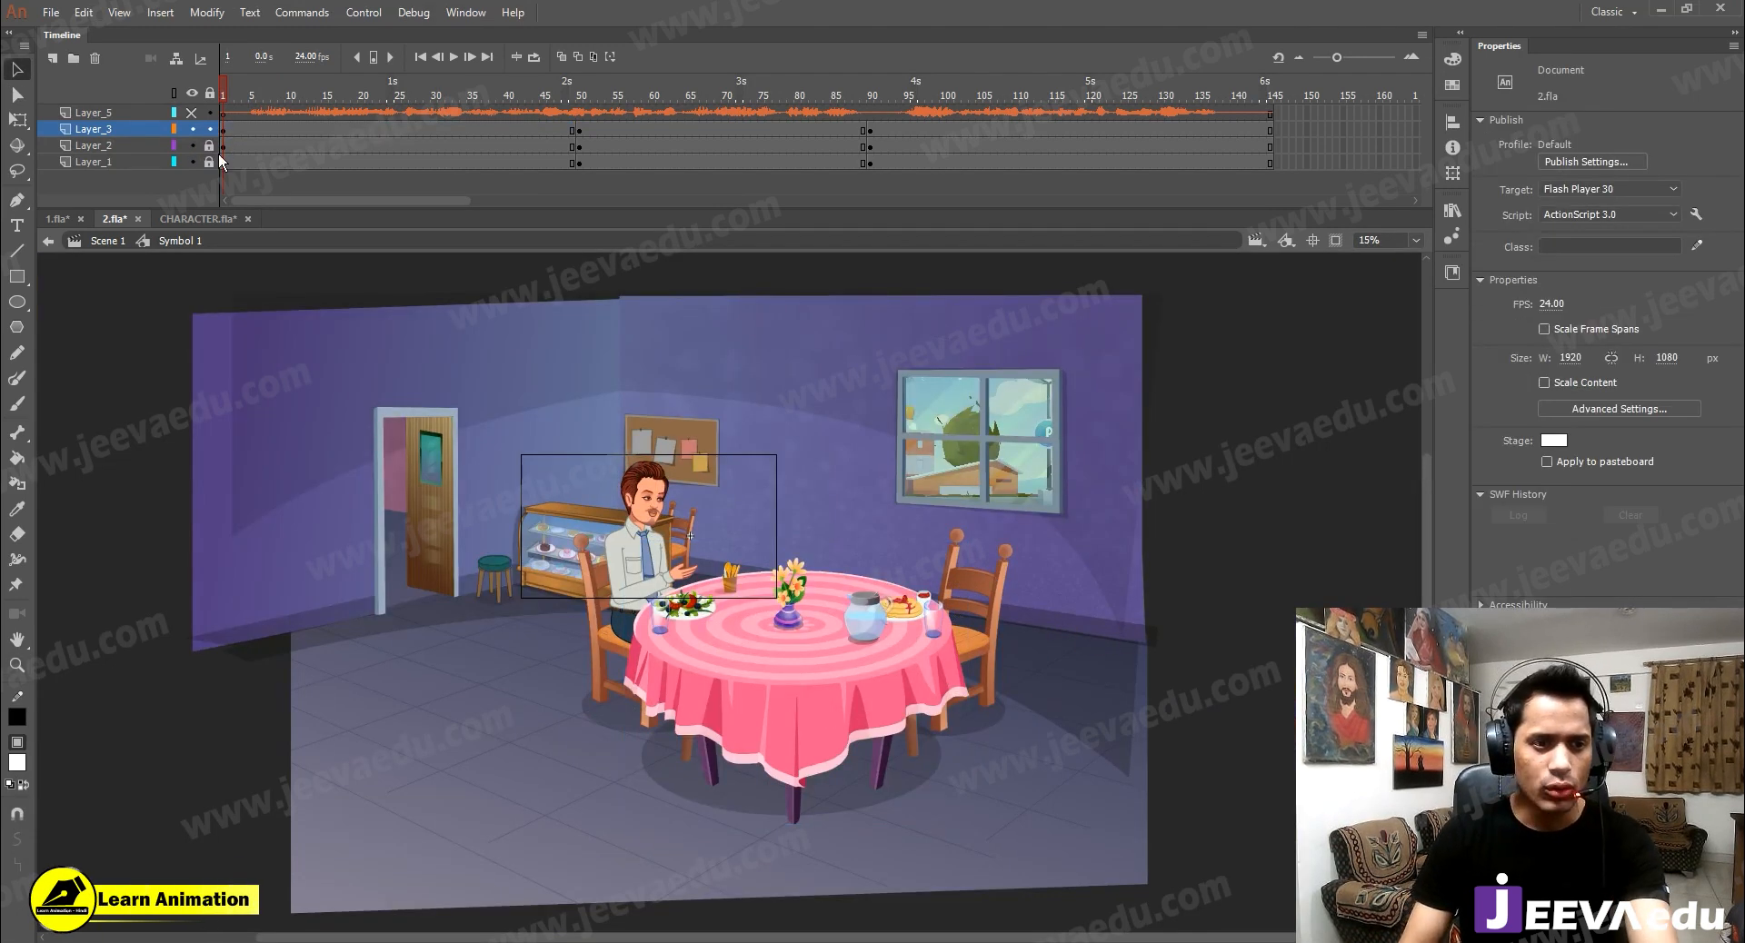
{"action": "left_click", "coordinate": [997, 583]}
{"action": "key", "text": "Delete"}
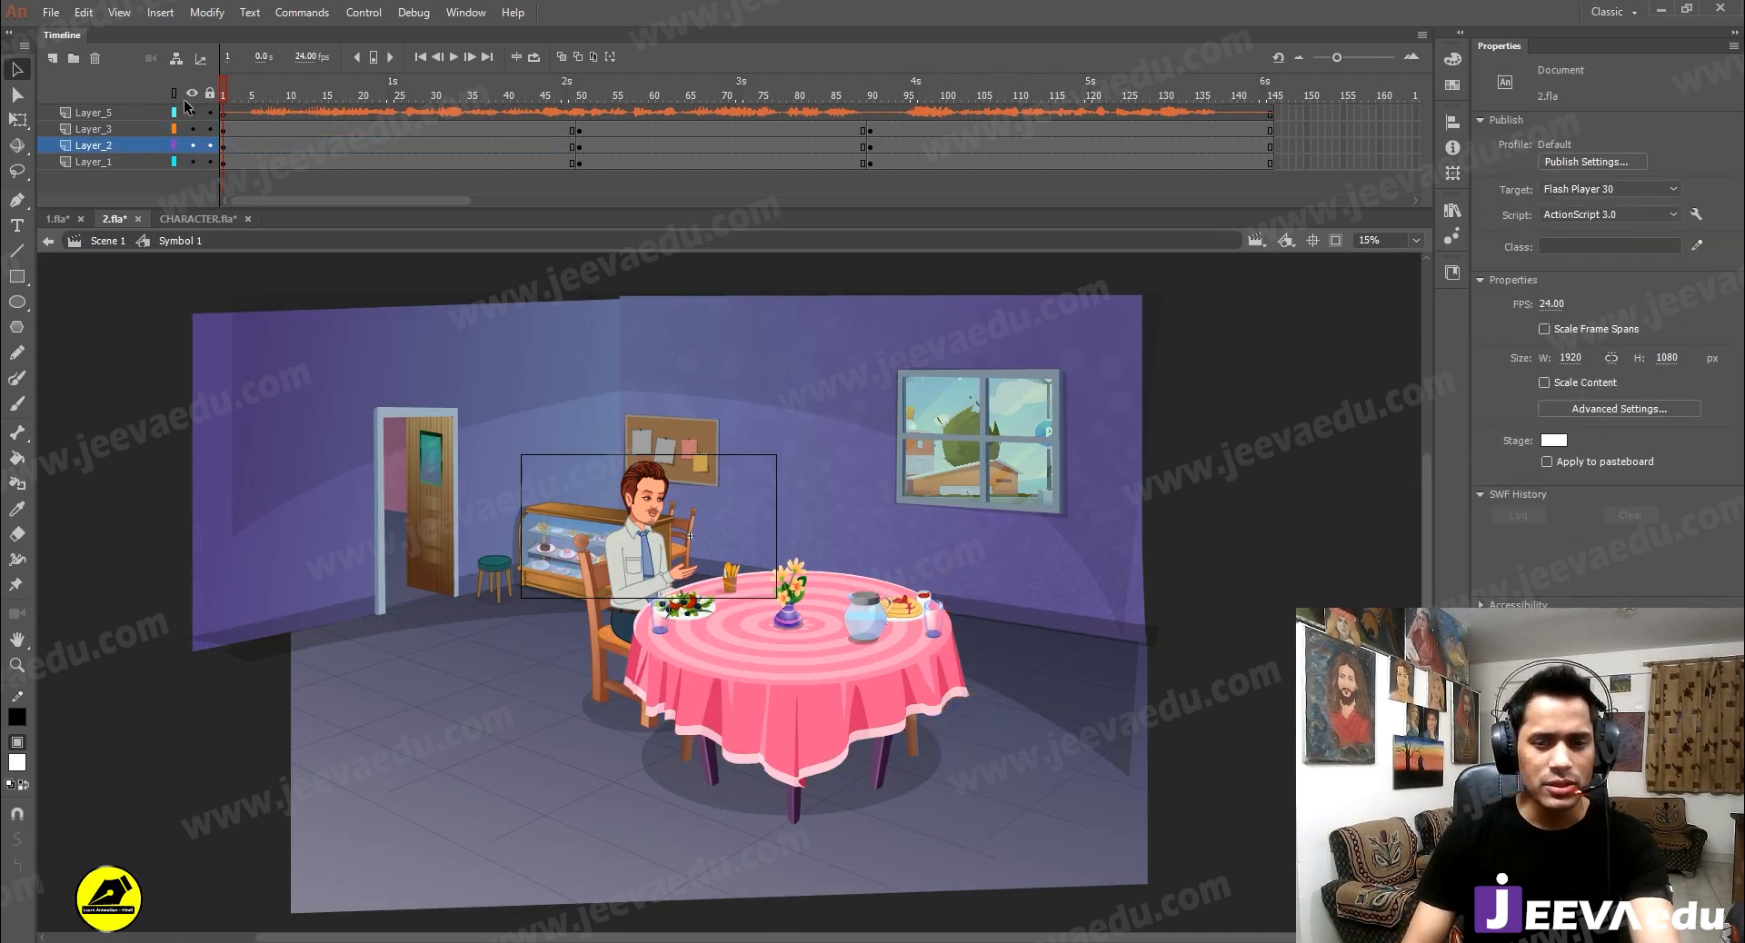
Crop the view to the stage and play the first segment to check the grey-shirted man's close-up against the adjusted background
{"action": "left_click", "coordinate": [1336, 240]}
{"action": "key", "text": "z"}
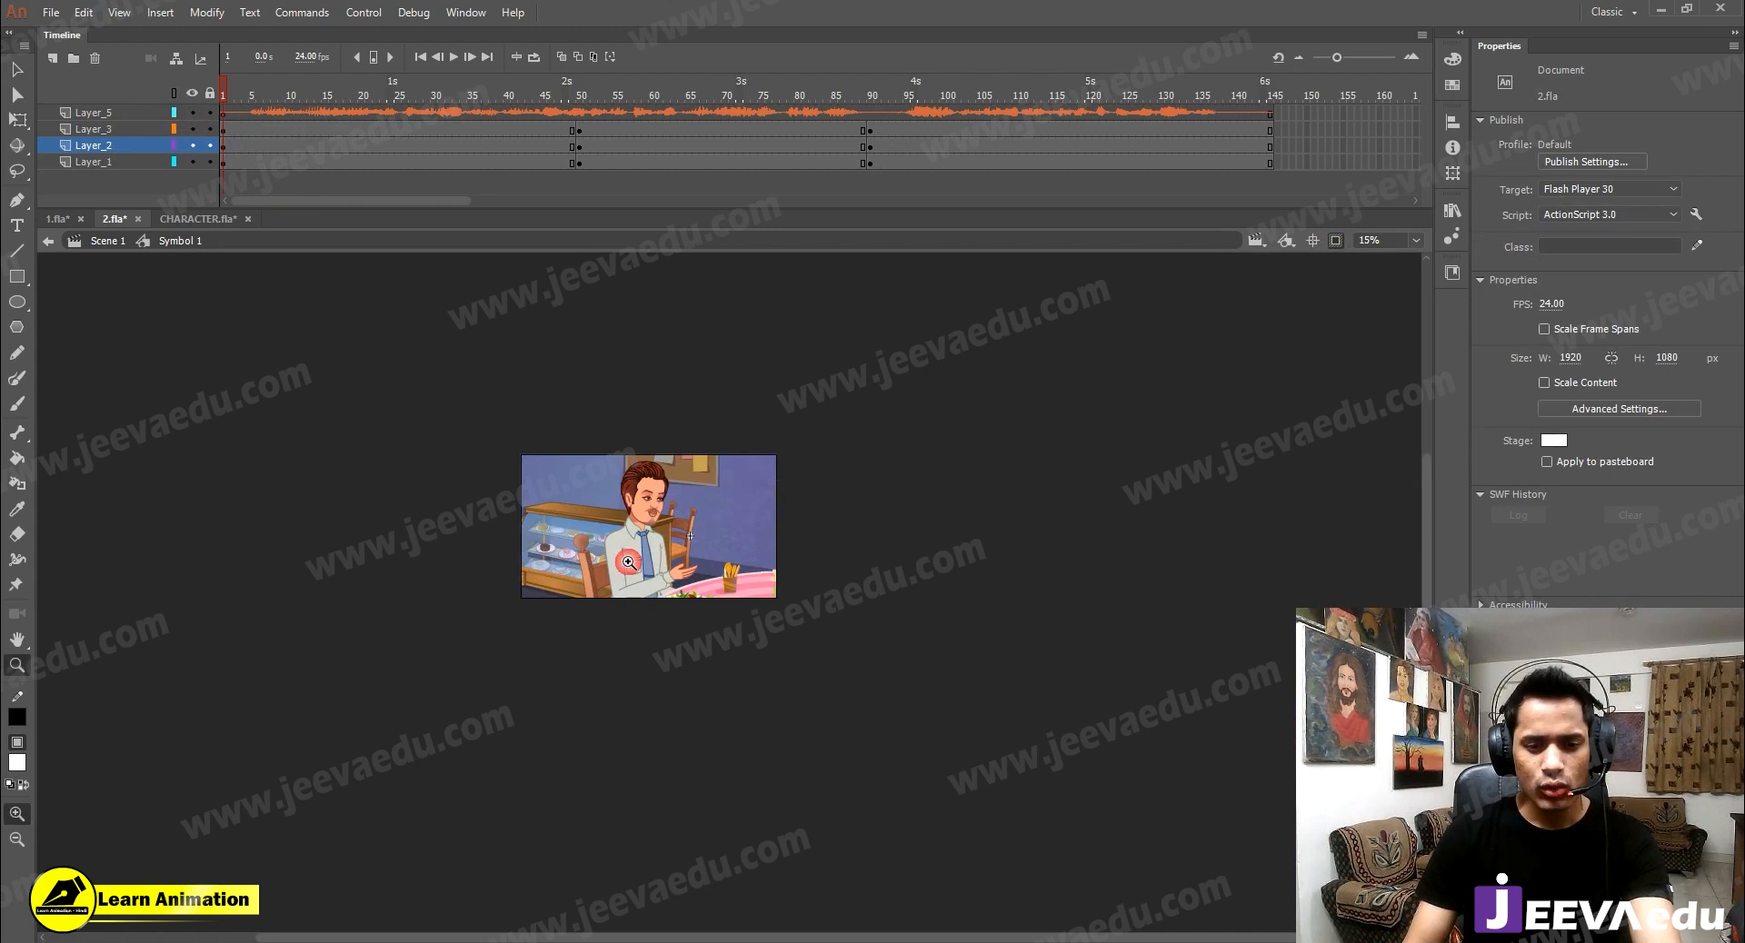
{"action": "left_click", "coordinate": [628, 561]}
{"action": "left_click_drag", "start_coordinate": [843, 589], "coordinate": [802, 585]}
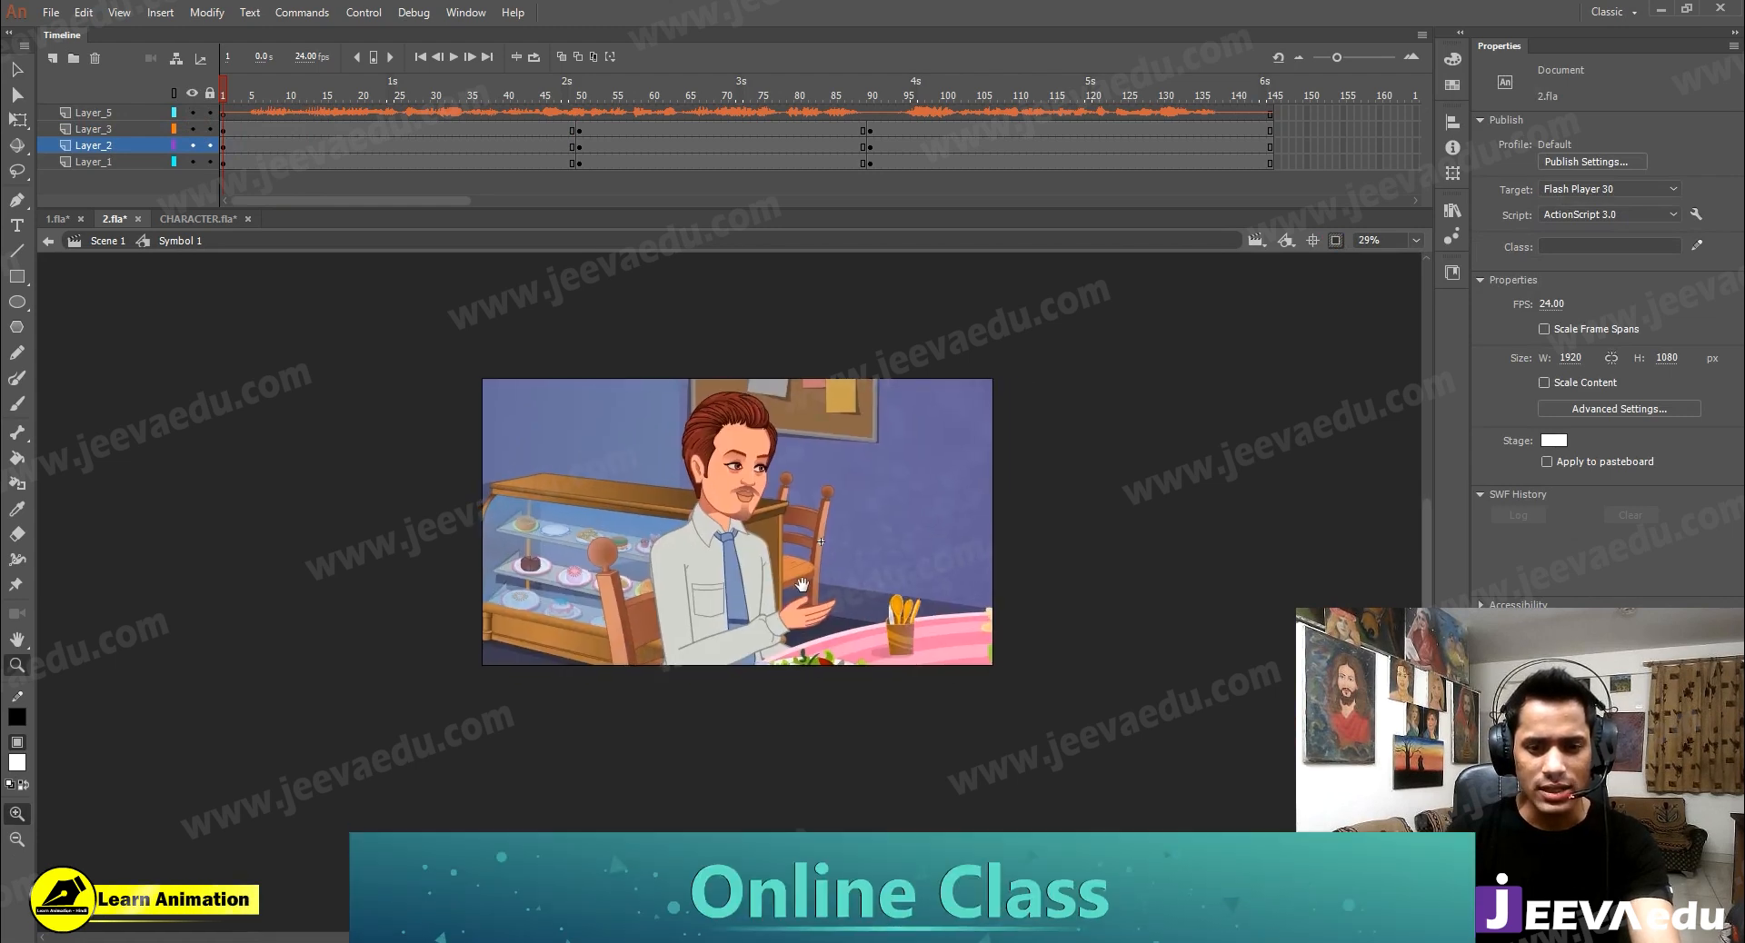
{"action": "key", "text": "Return"}
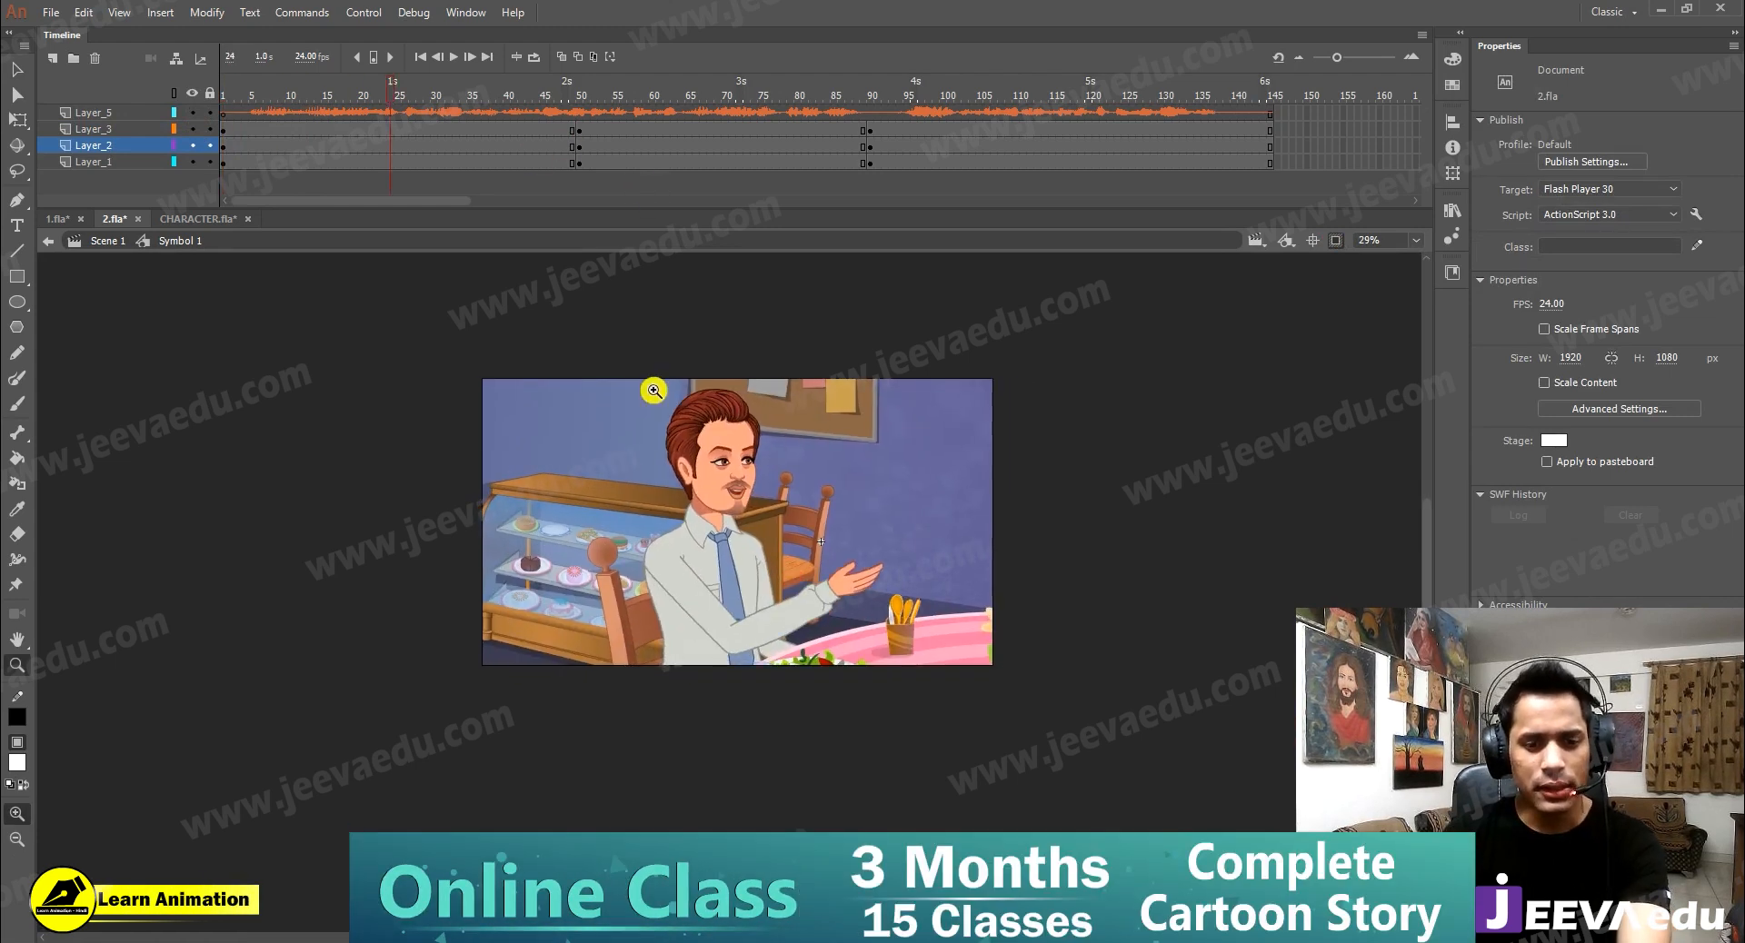
Play on into the second segment and delete the foreground table with its chairs from Layer_3 there
{"action": "key", "text": "v"}
{"action": "left_click", "coordinate": [728, 586]}
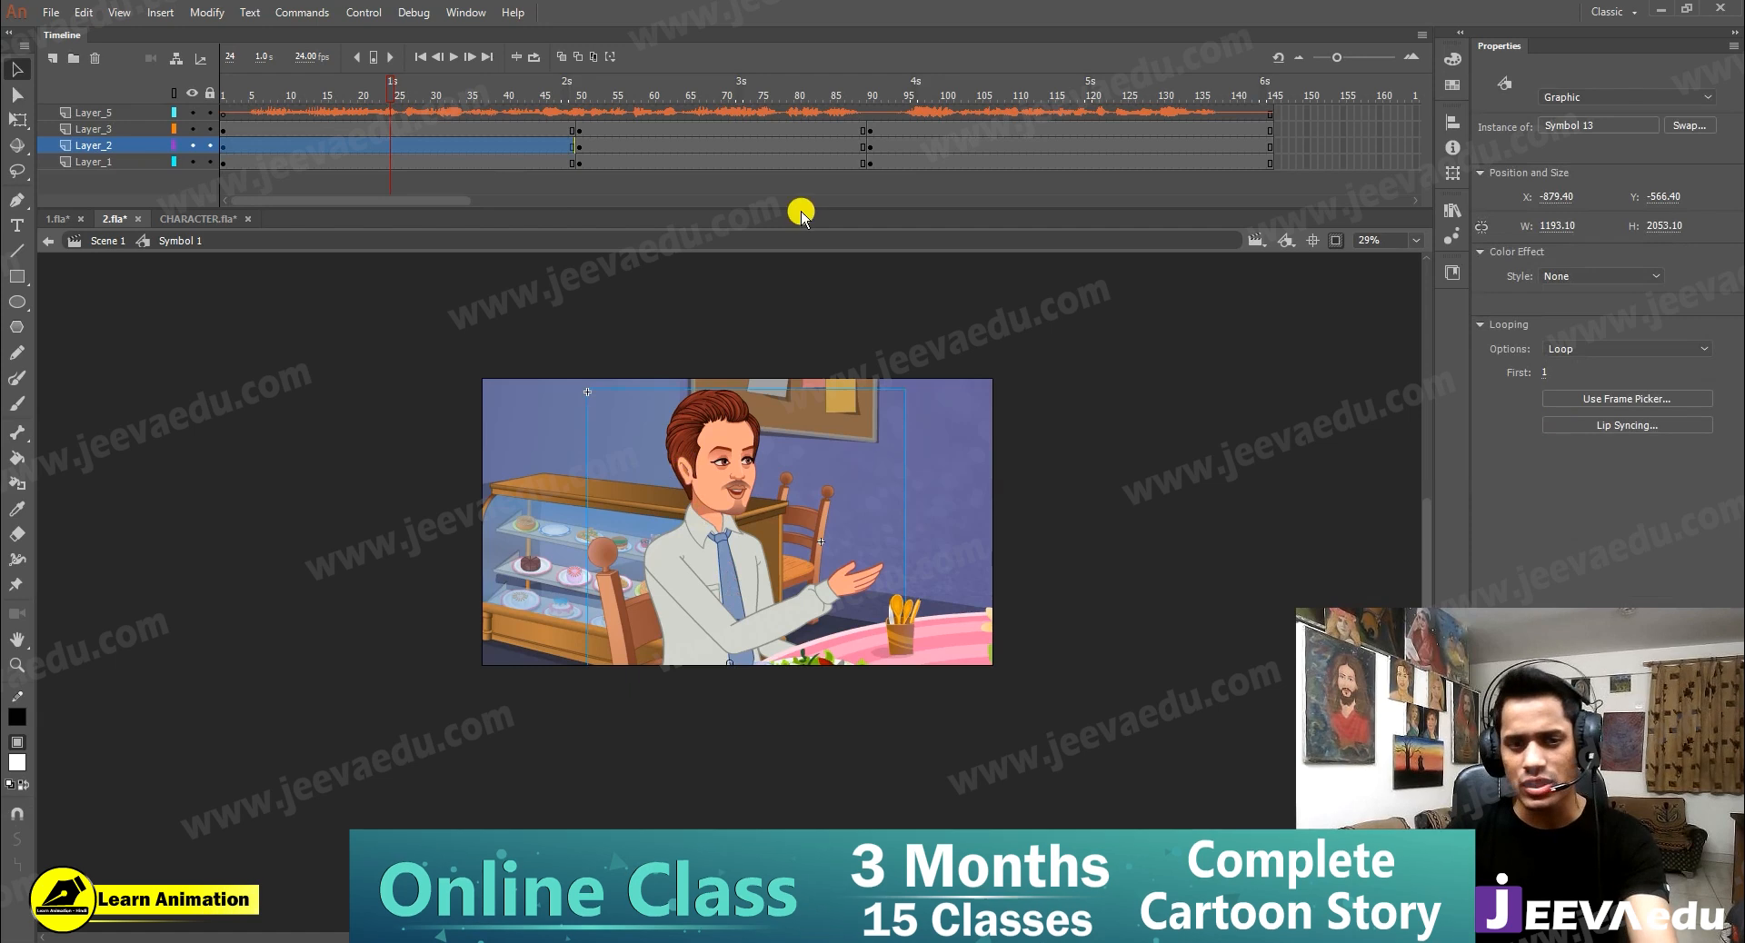
{"action": "key", "text": "Return"}
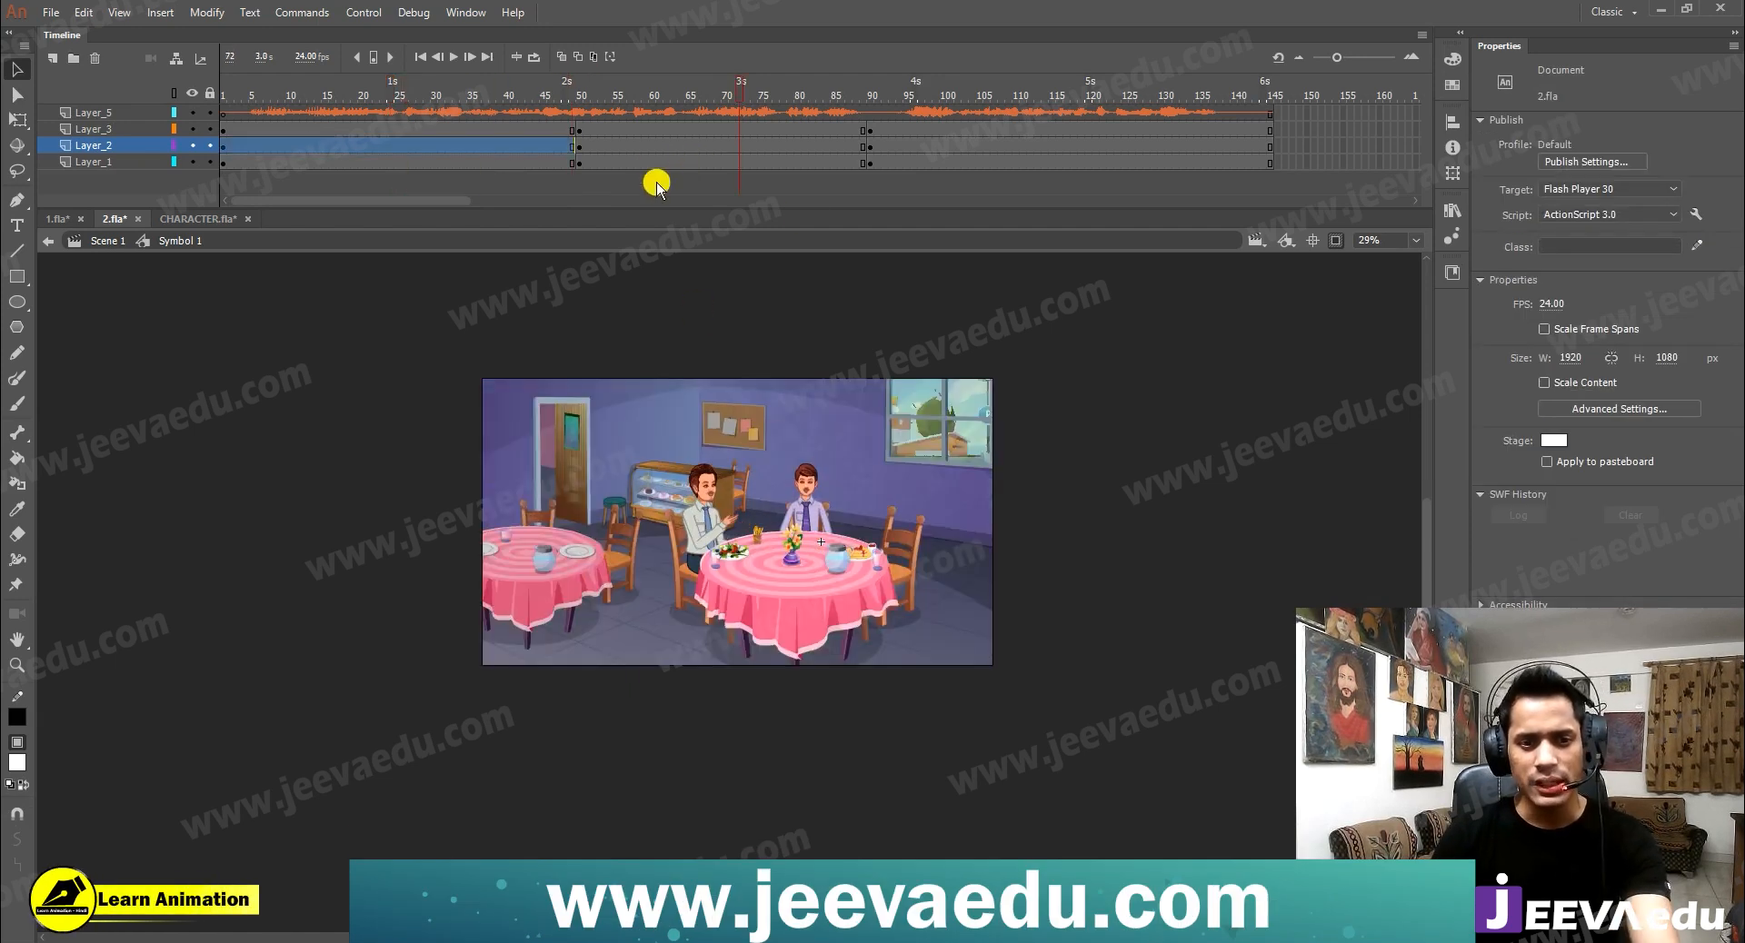
{"action": "left_click_drag", "start_coordinate": [654, 128], "coordinate": [679, 165]}
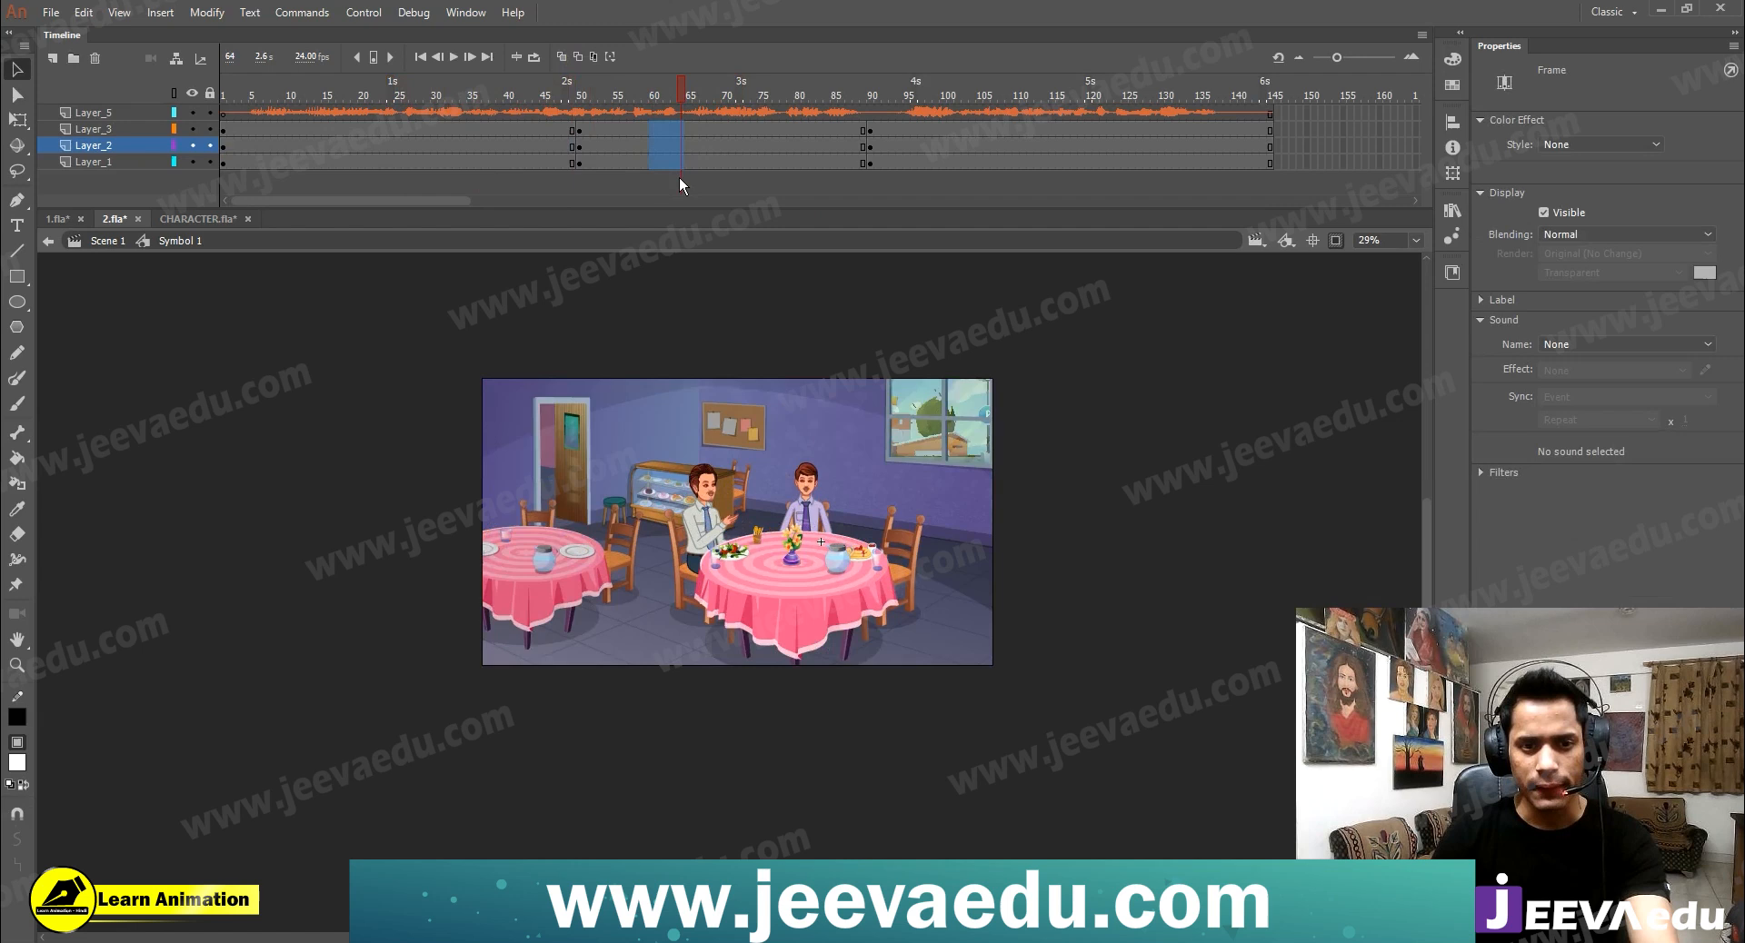
{"action": "left_click", "coordinate": [644, 133]}
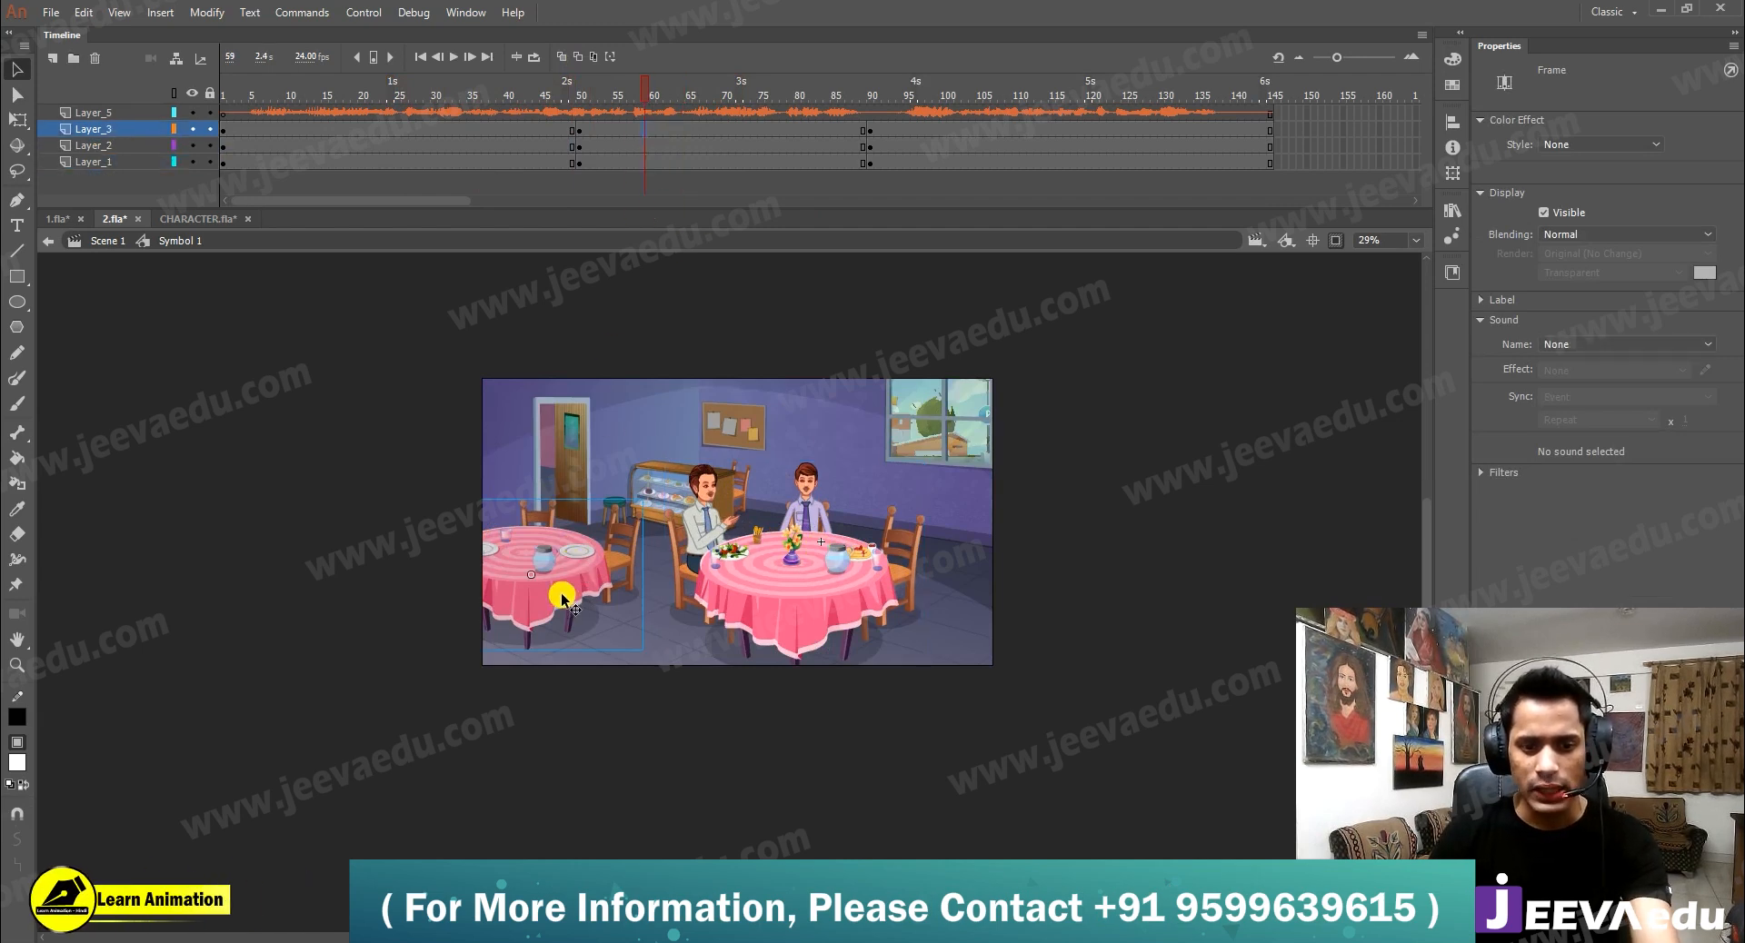
{"action": "key", "text": "Delete"}
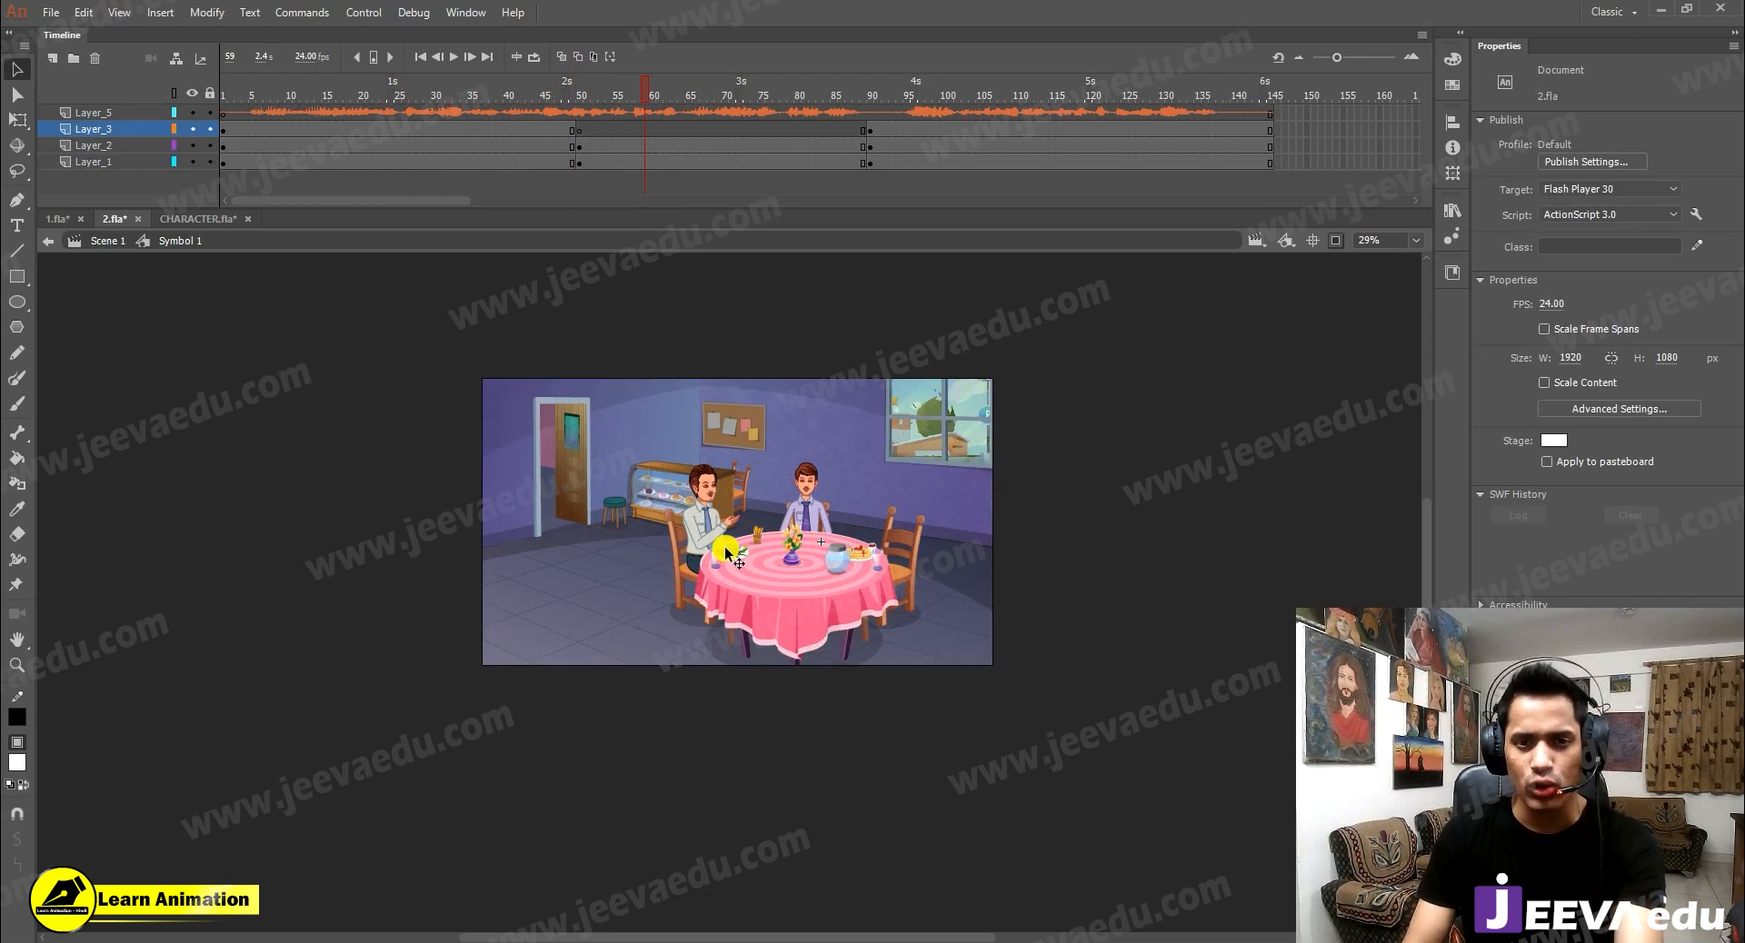
Delete the grey-shirted man, the dining table with its dishes and the surrounding chairs from the second segment, keeping only the purple-shirted man on his chair
{"action": "left_click", "coordinate": [830, 593]}
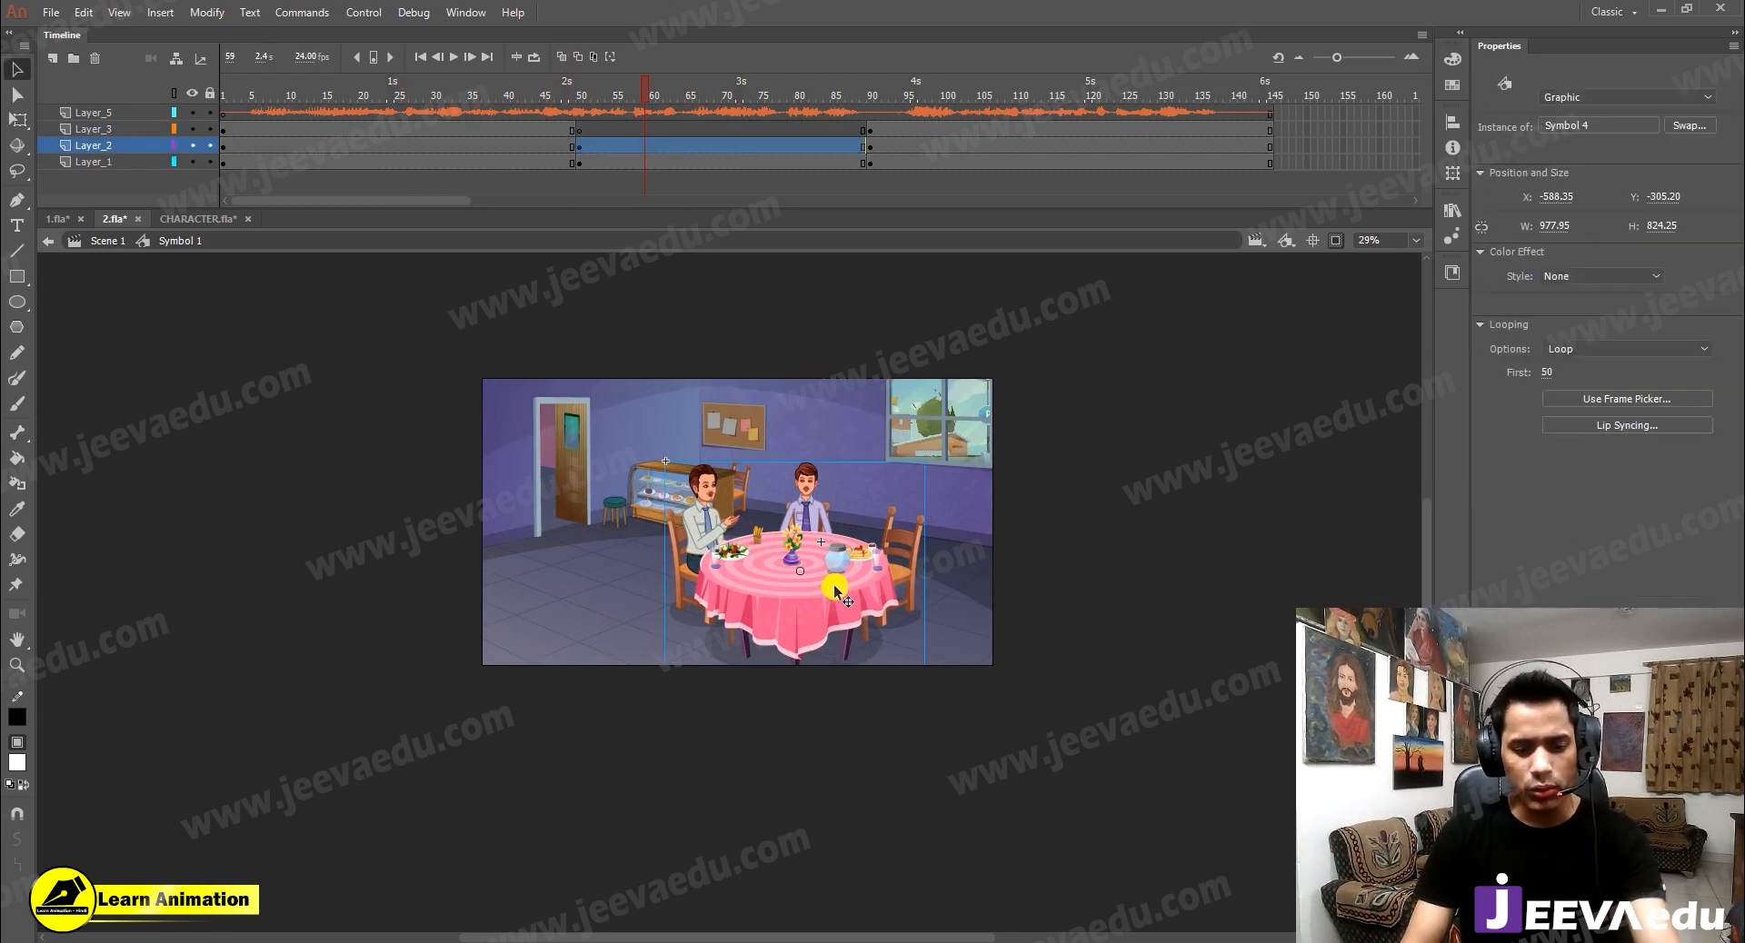
{"action": "left_click", "coordinate": [697, 145]}
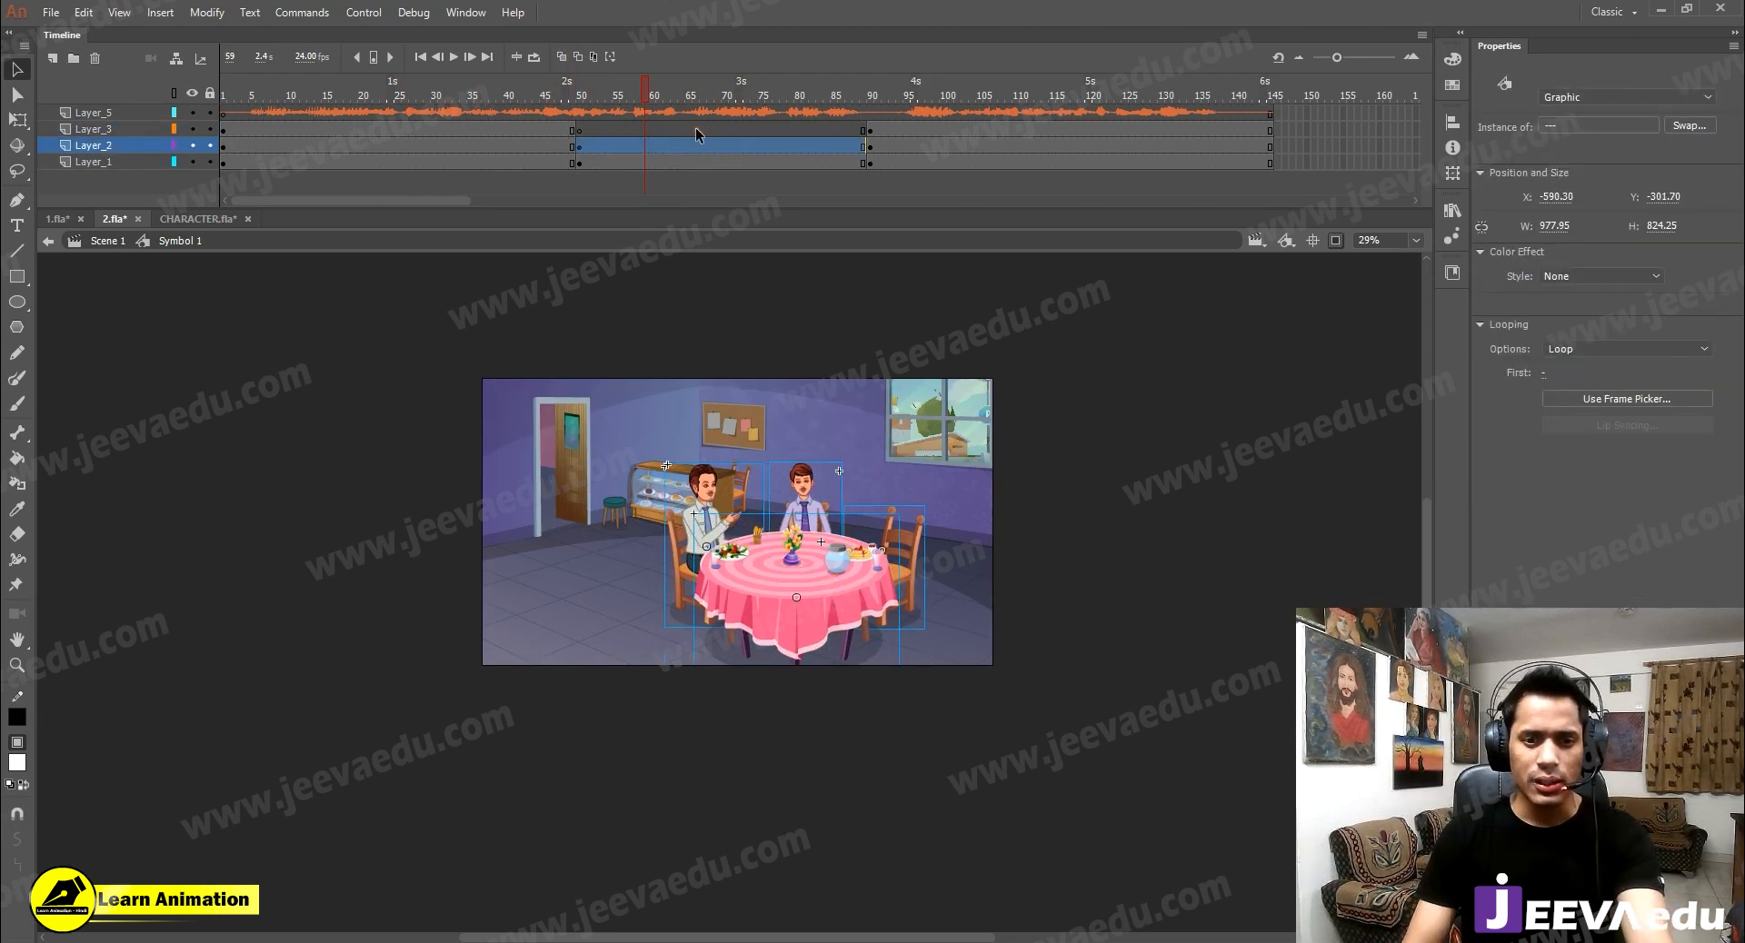
{"action": "left_click", "coordinate": [695, 129]}
{"action": "left_click", "coordinate": [708, 525]}
{"action": "key", "text": "Delete"}
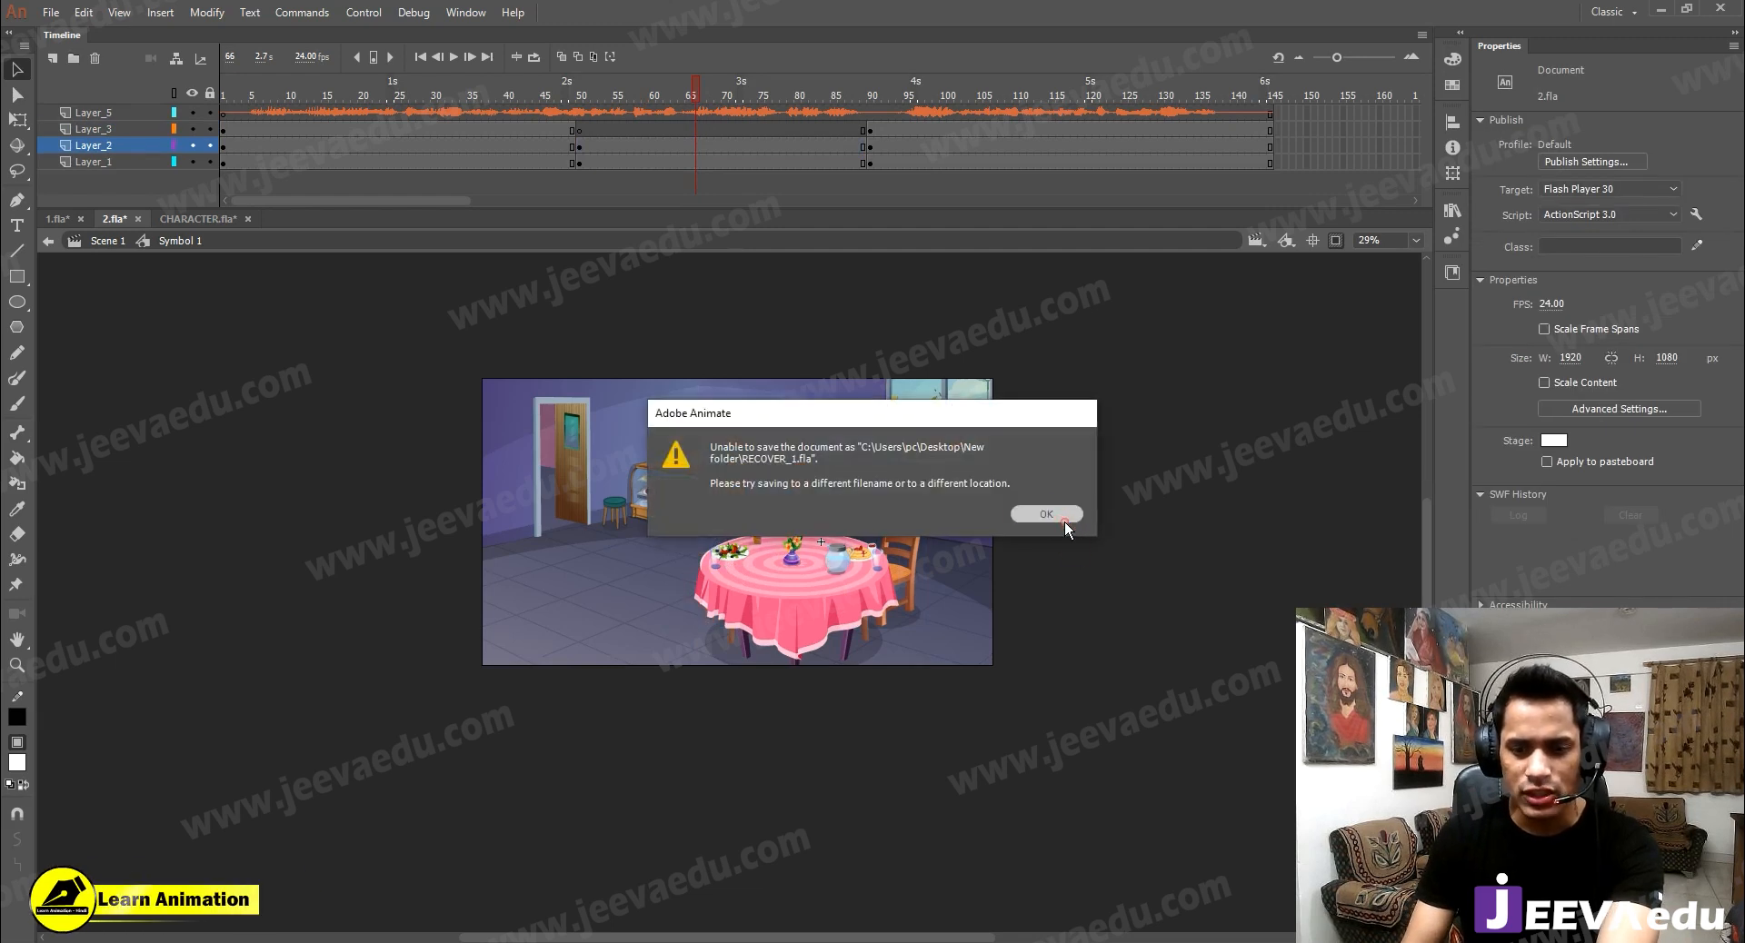
{"action": "left_click", "coordinate": [1065, 522]}
{"action": "left_click", "coordinate": [886, 575]}
{"action": "key", "text": "Delete"}
{"action": "left_click", "coordinate": [863, 561]}
{"action": "key", "text": "Delete"}
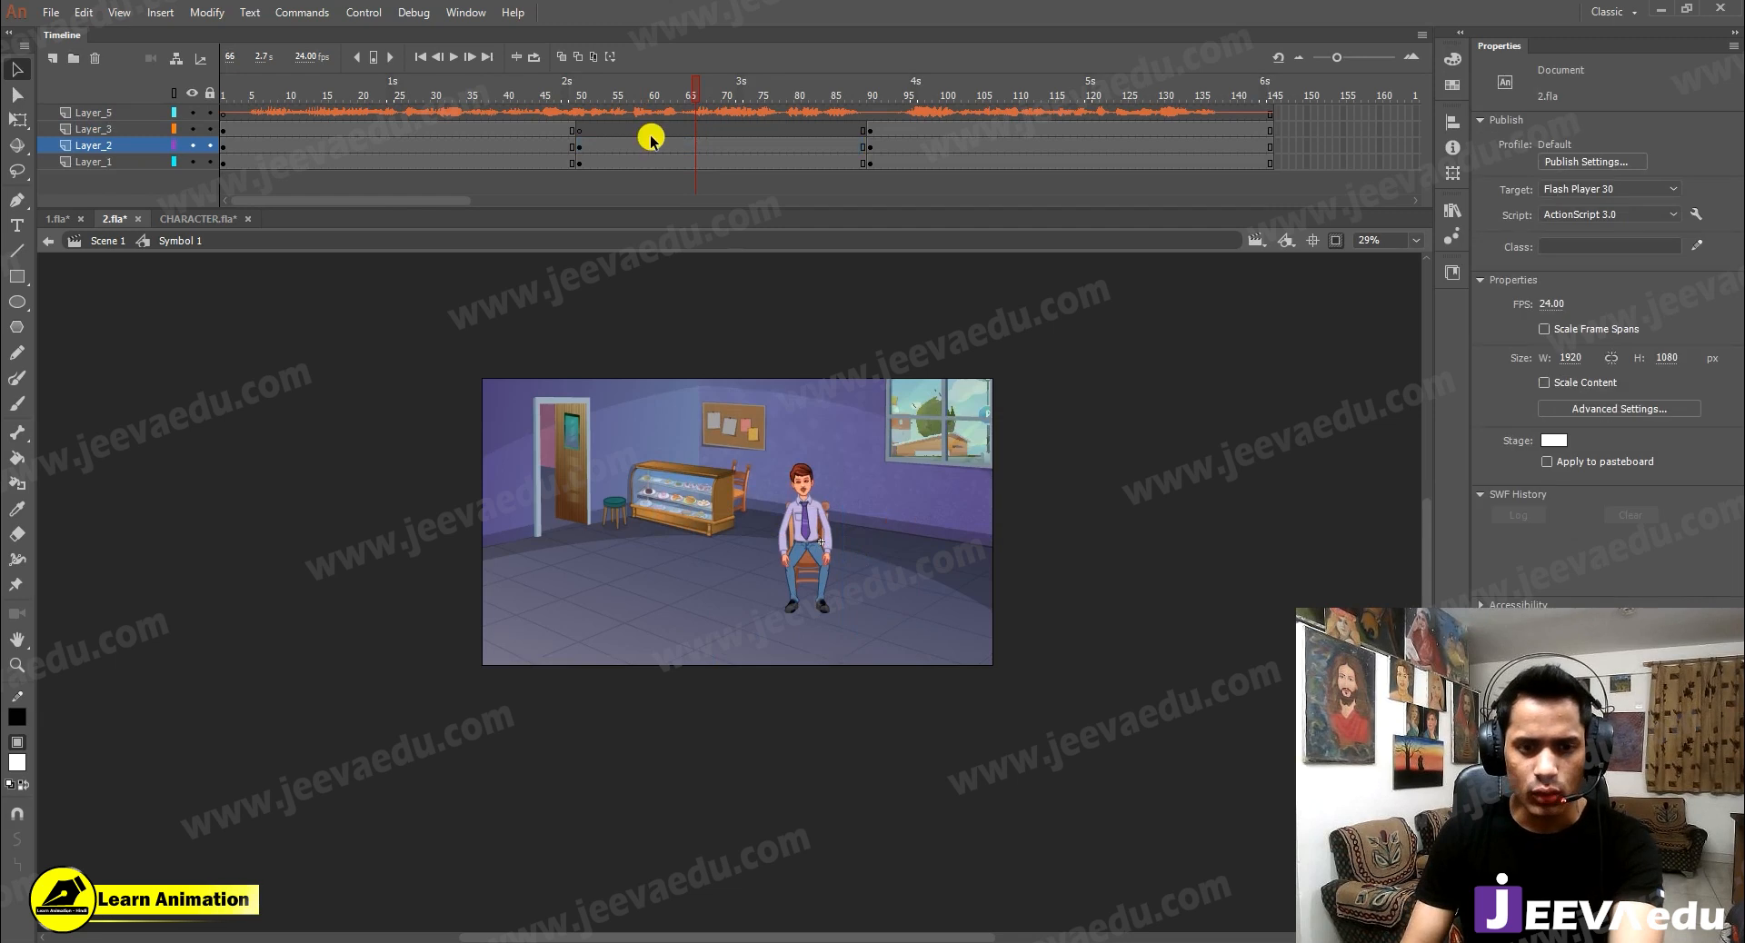
Scale the second segment's background and purple-shirted man together by 150% four times in a row
{"action": "left_click", "coordinate": [667, 162]}
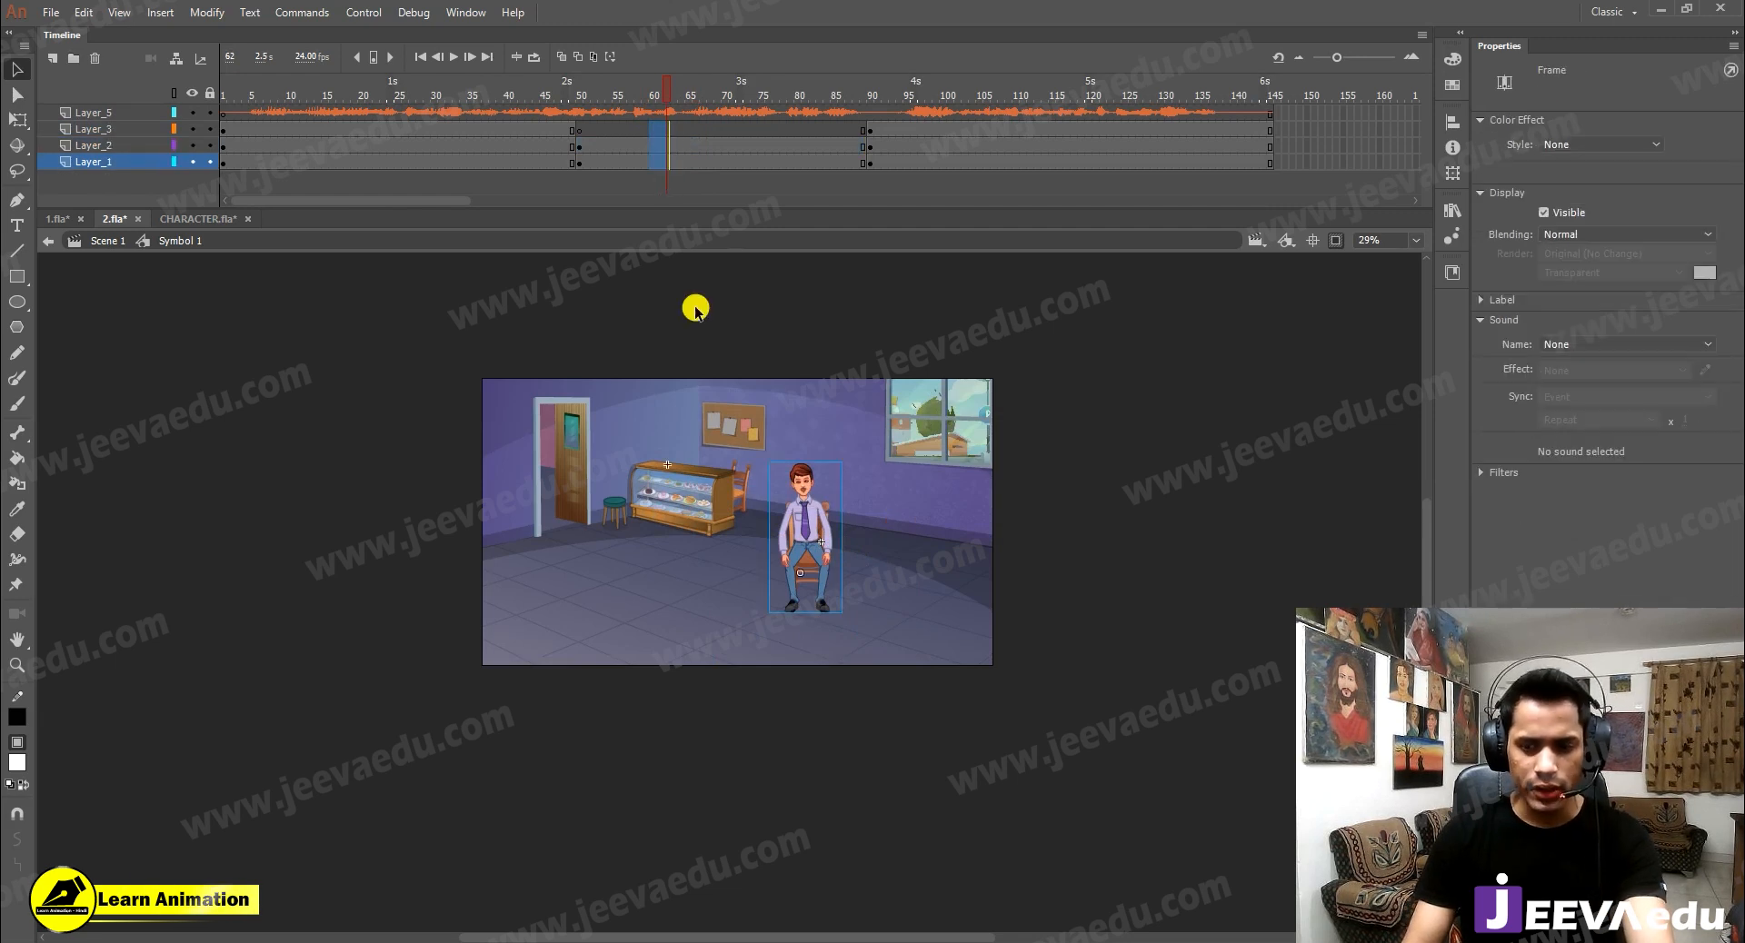
{"action": "key", "text": "ctrl+alt+s"}
{"action": "type", "text": "150"}
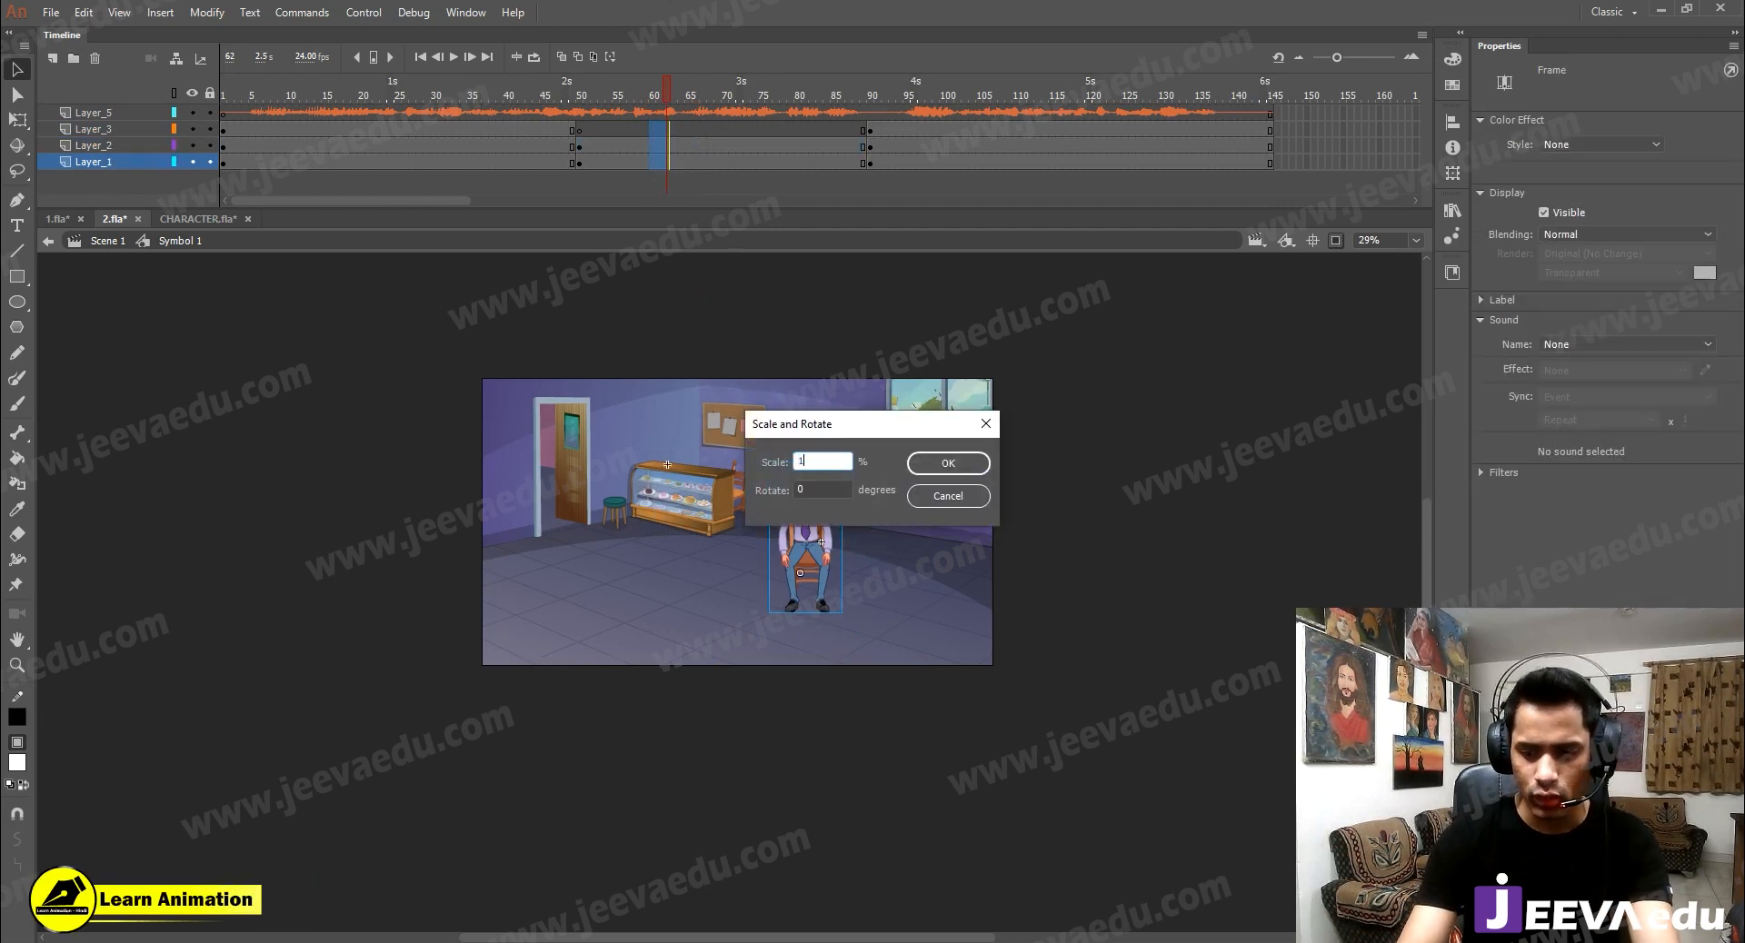
{"action": "key", "text": "Return"}
{"action": "key", "text": "ctrl+alt+s"}
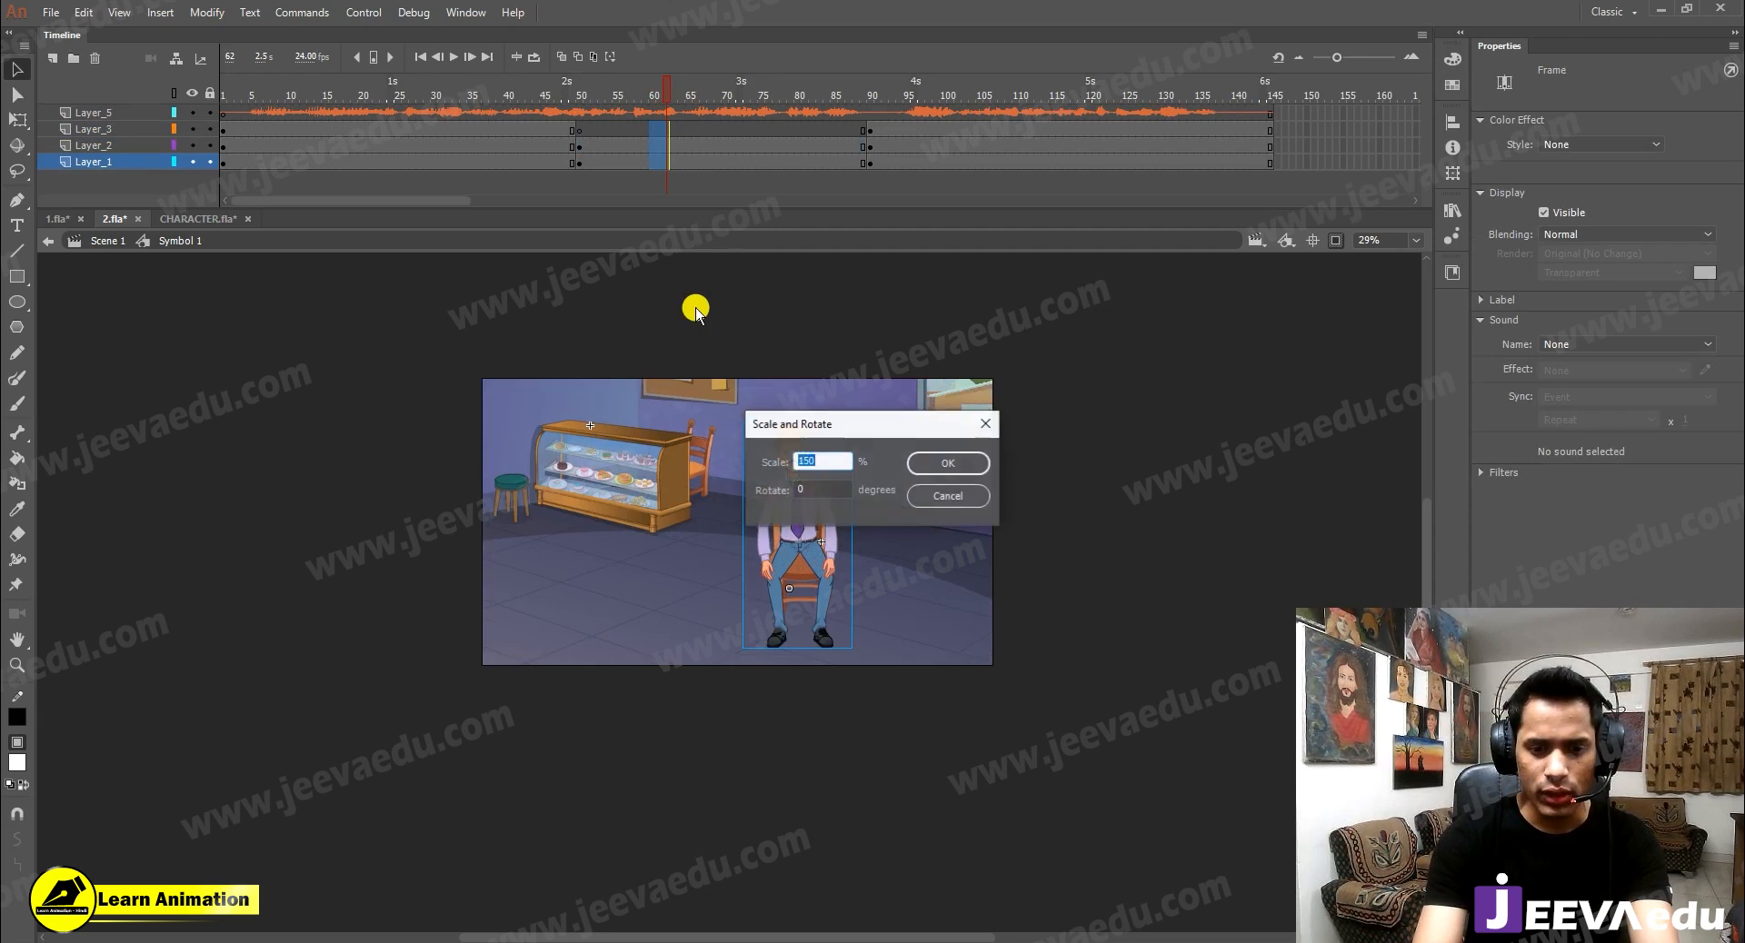
{"action": "key", "text": "Return"}
{"action": "key", "text": "ctrl+alt+s"}
{"action": "key", "text": "Return"}
{"action": "key", "text": "ctrl+alt+s"}
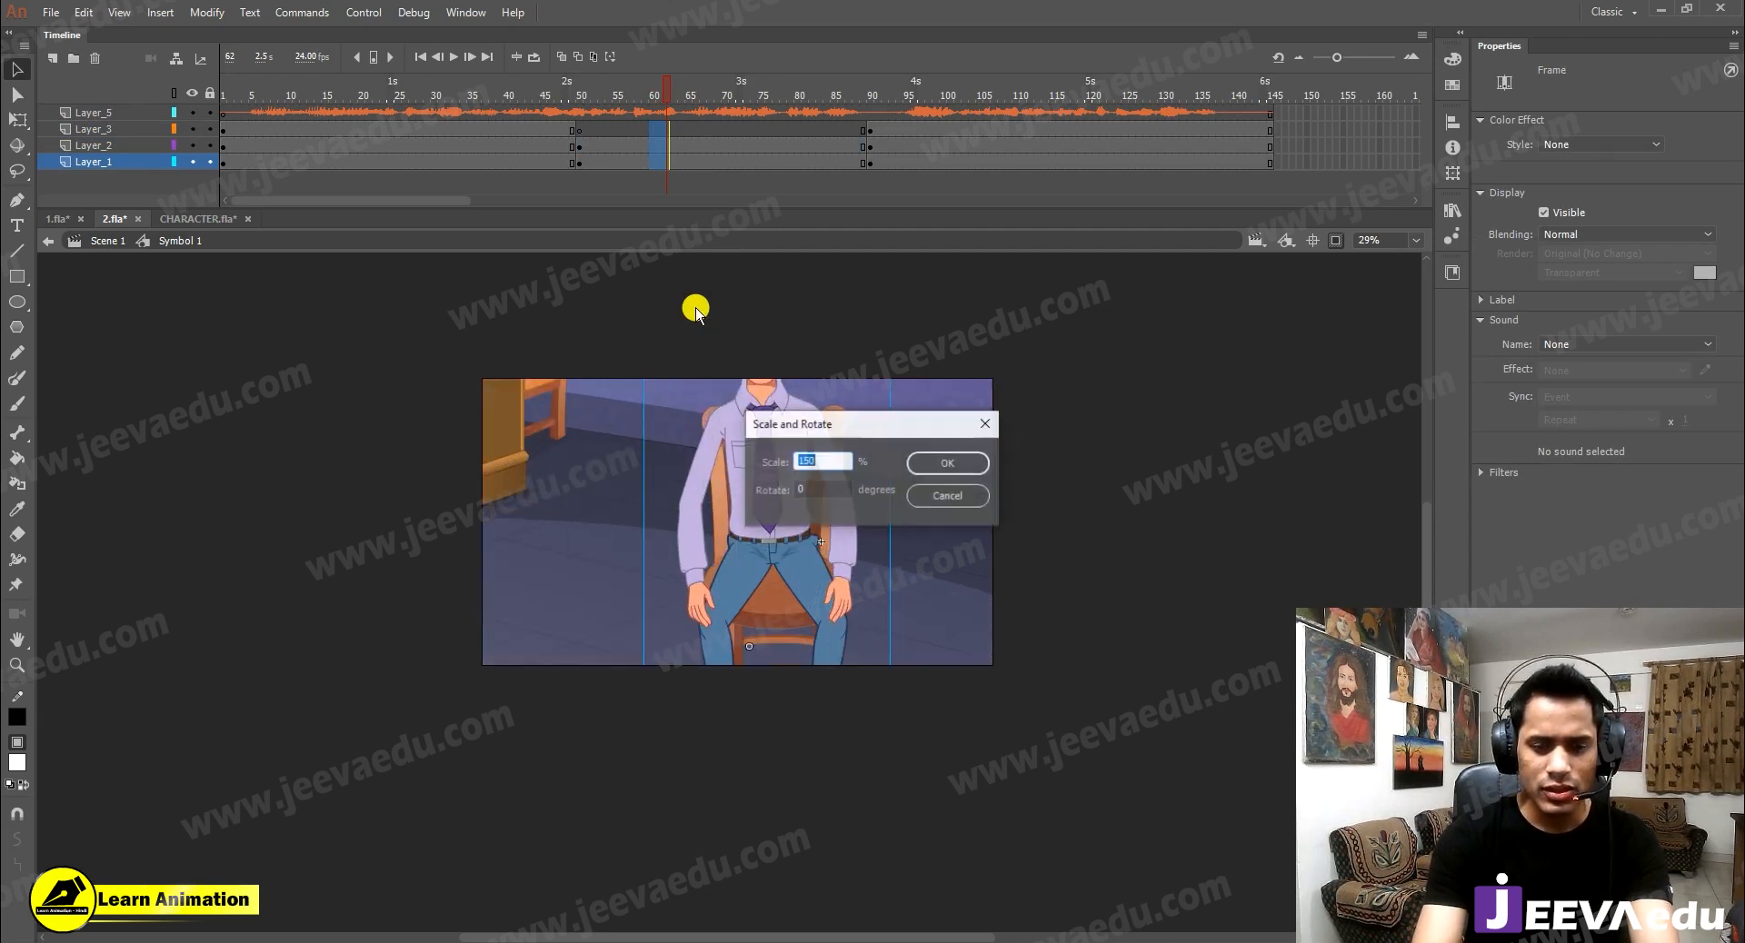
{"action": "key", "text": "Return"}
Move the enlarged man and background down until his head and chest fill the stage as a close-up
{"action": "left_click", "coordinate": [787, 587]}
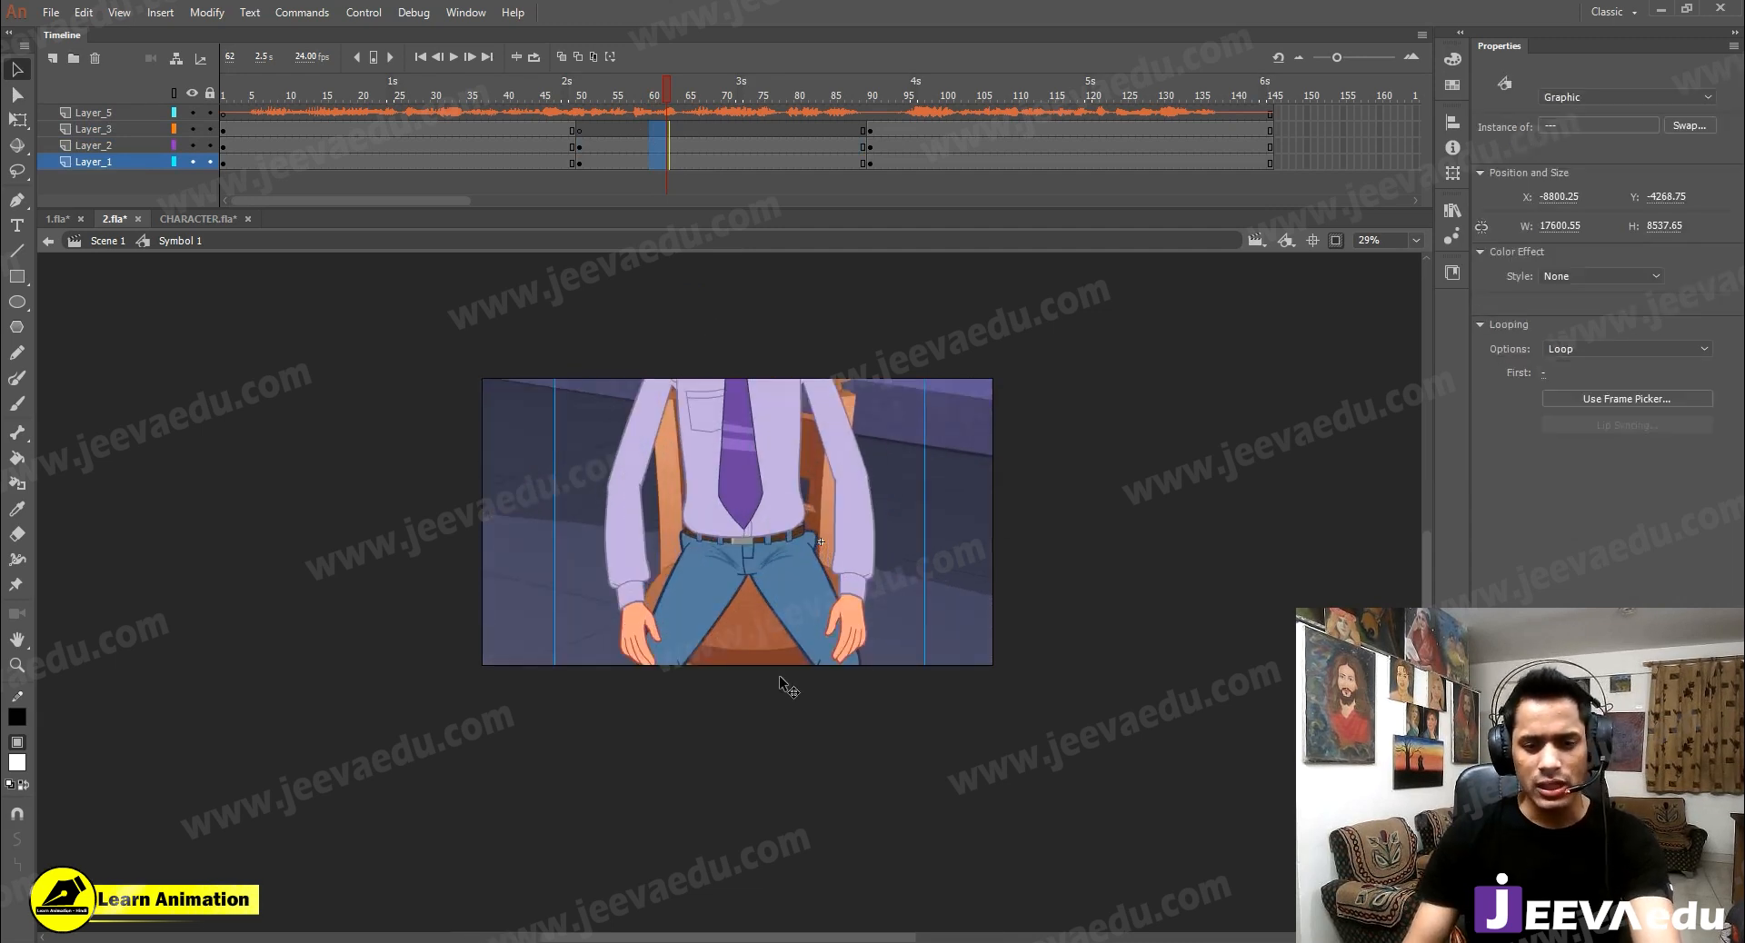
{"action": "key", "text": "ctrl+z"}
{"action": "key", "text": "ctrl+z"}
{"action": "key", "text": "ctrl+z"}
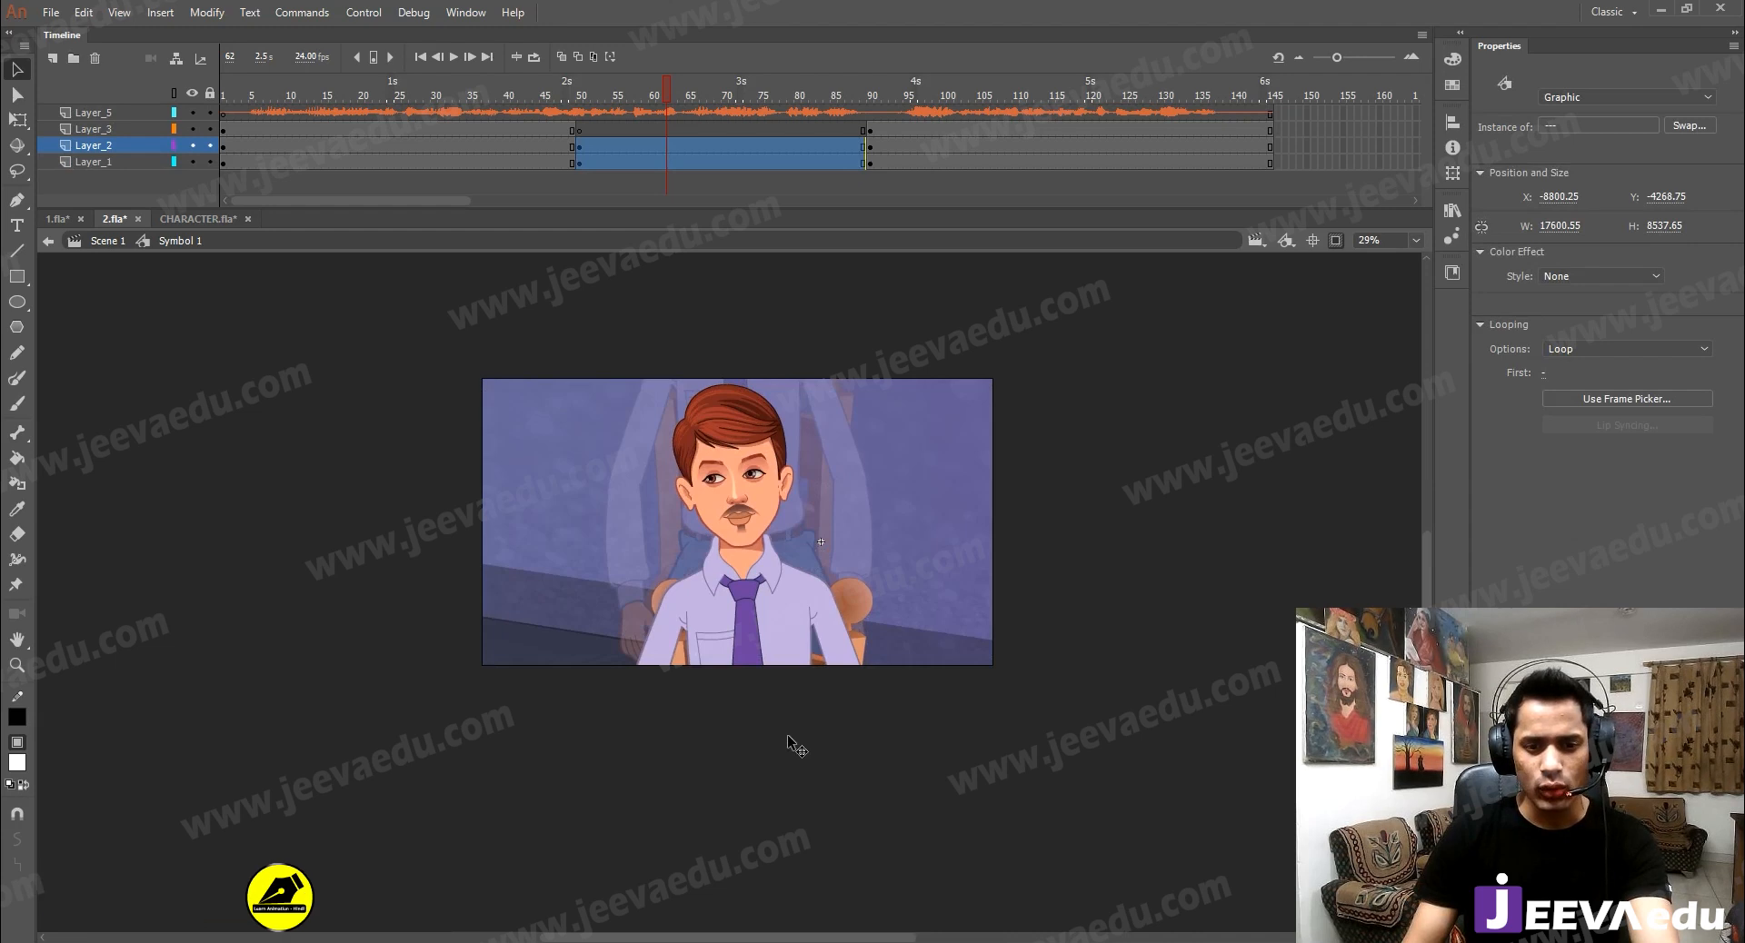
{"action": "key", "text": "ctrl+z"}
{"action": "key", "text": "ctrl+z"}
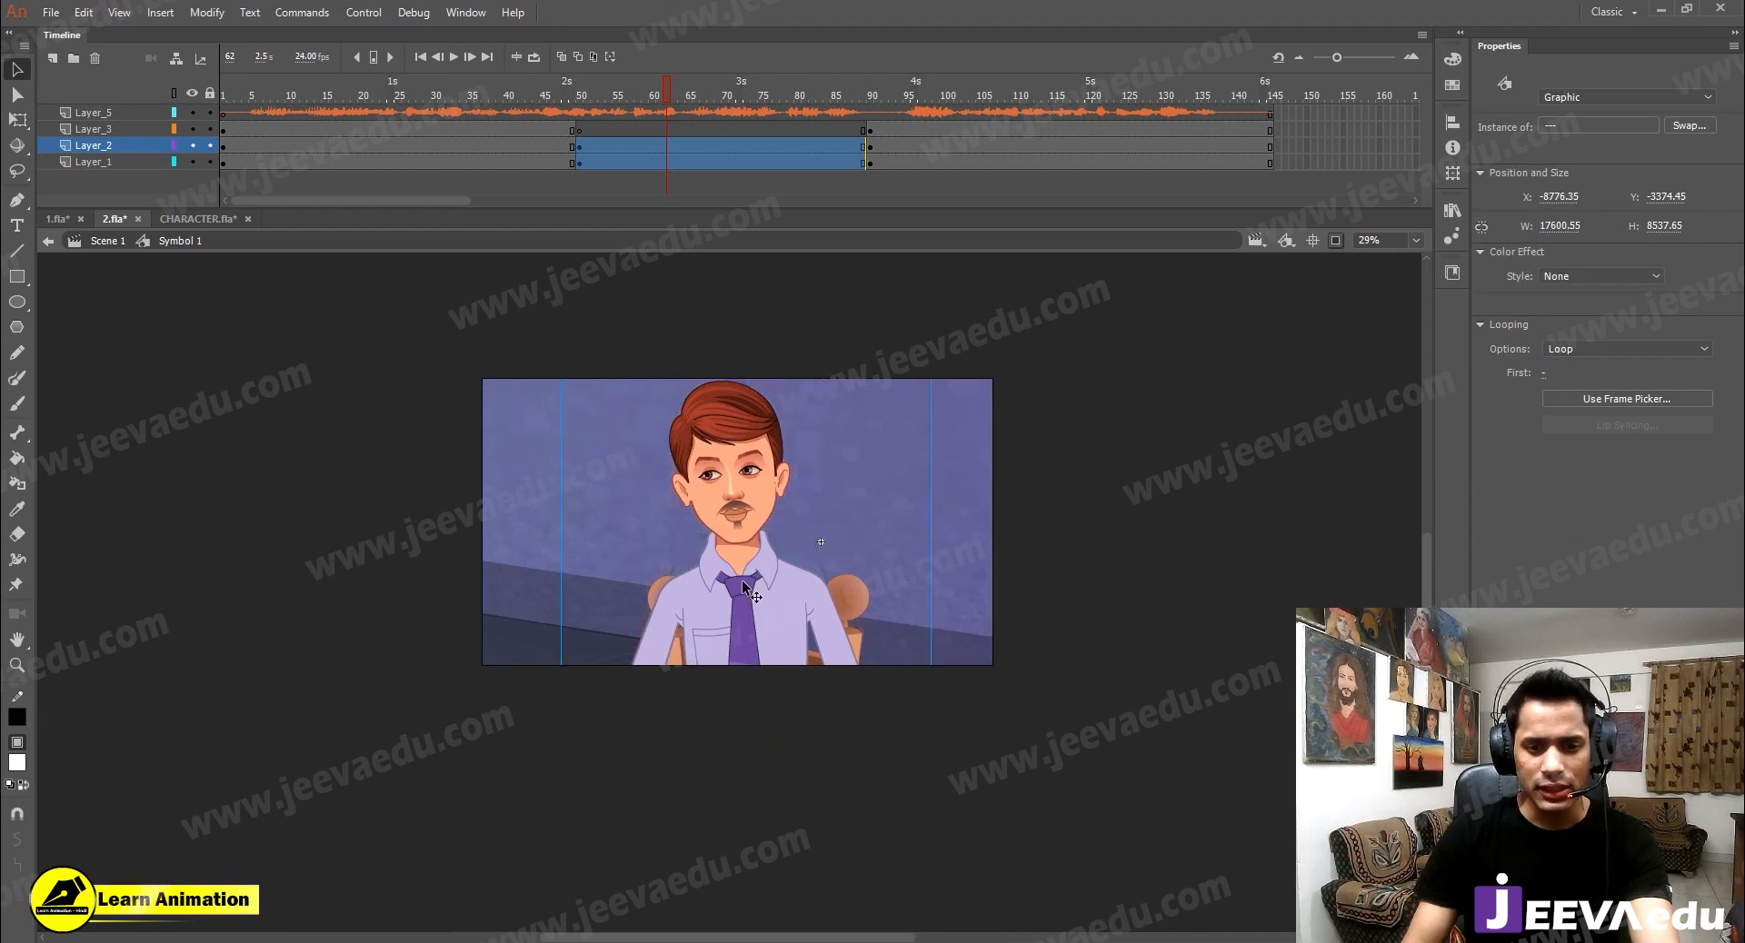
{"action": "key", "text": "ctrl+z"}
Shift only the second segment's background down so plain wall and the notice board's edge sit behind the purple-shirted man
{"action": "left_click", "coordinate": [707, 118]}
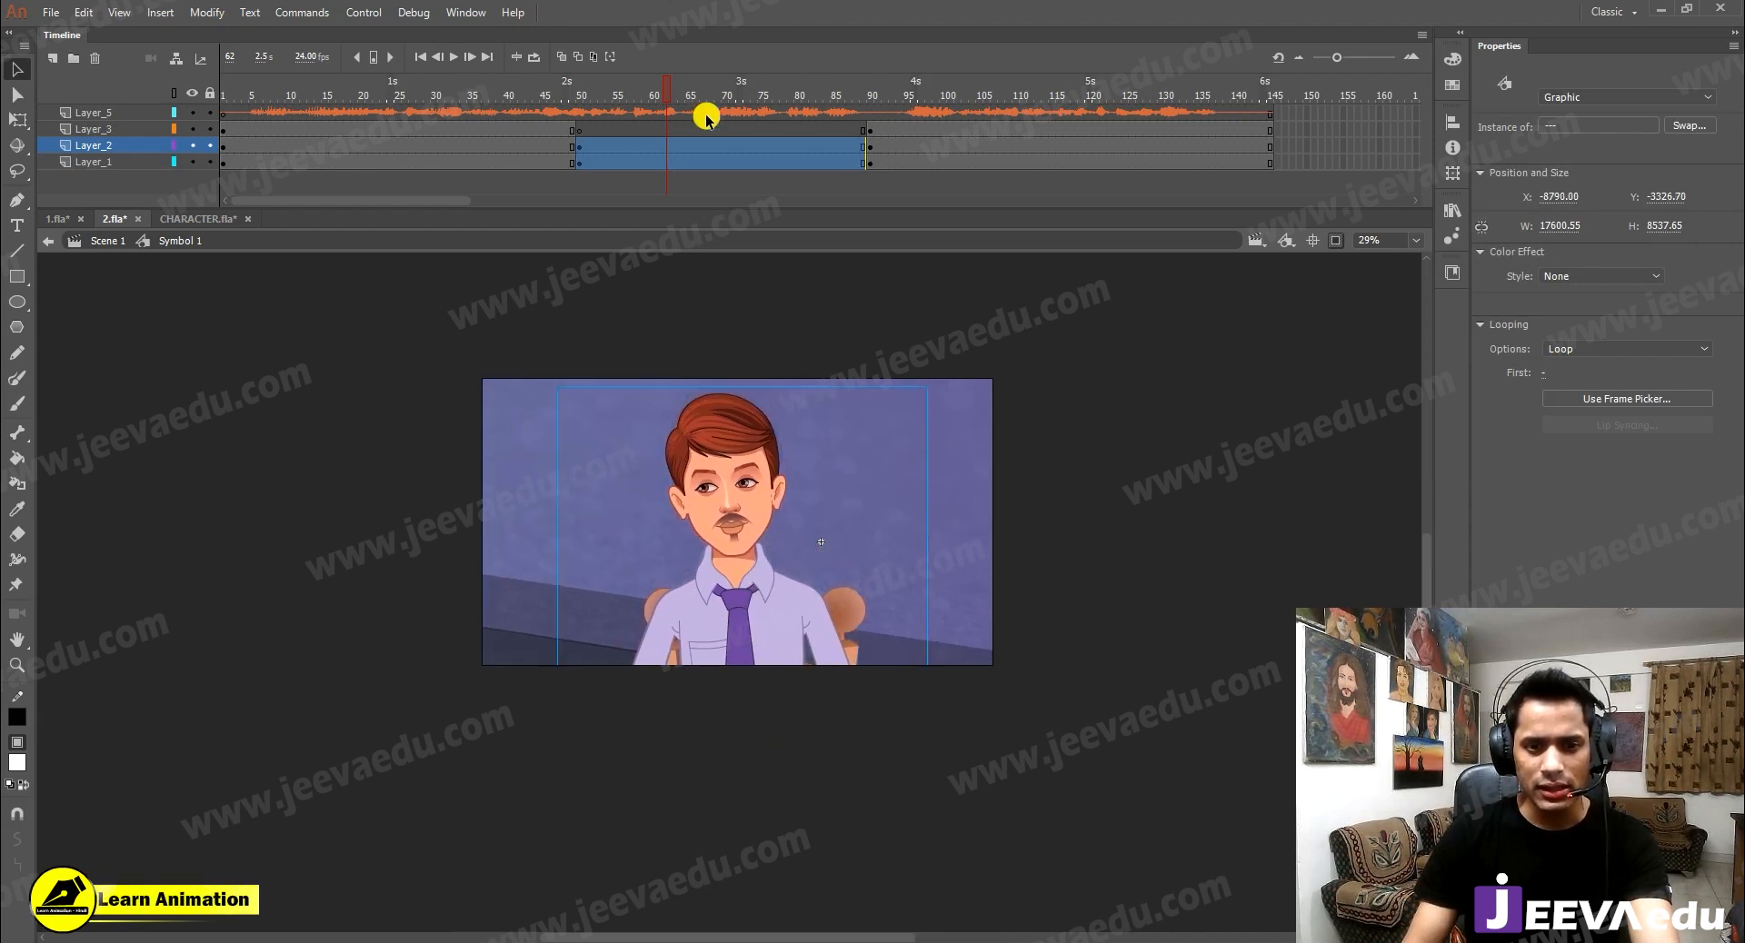
{"action": "left_click", "coordinate": [873, 412]}
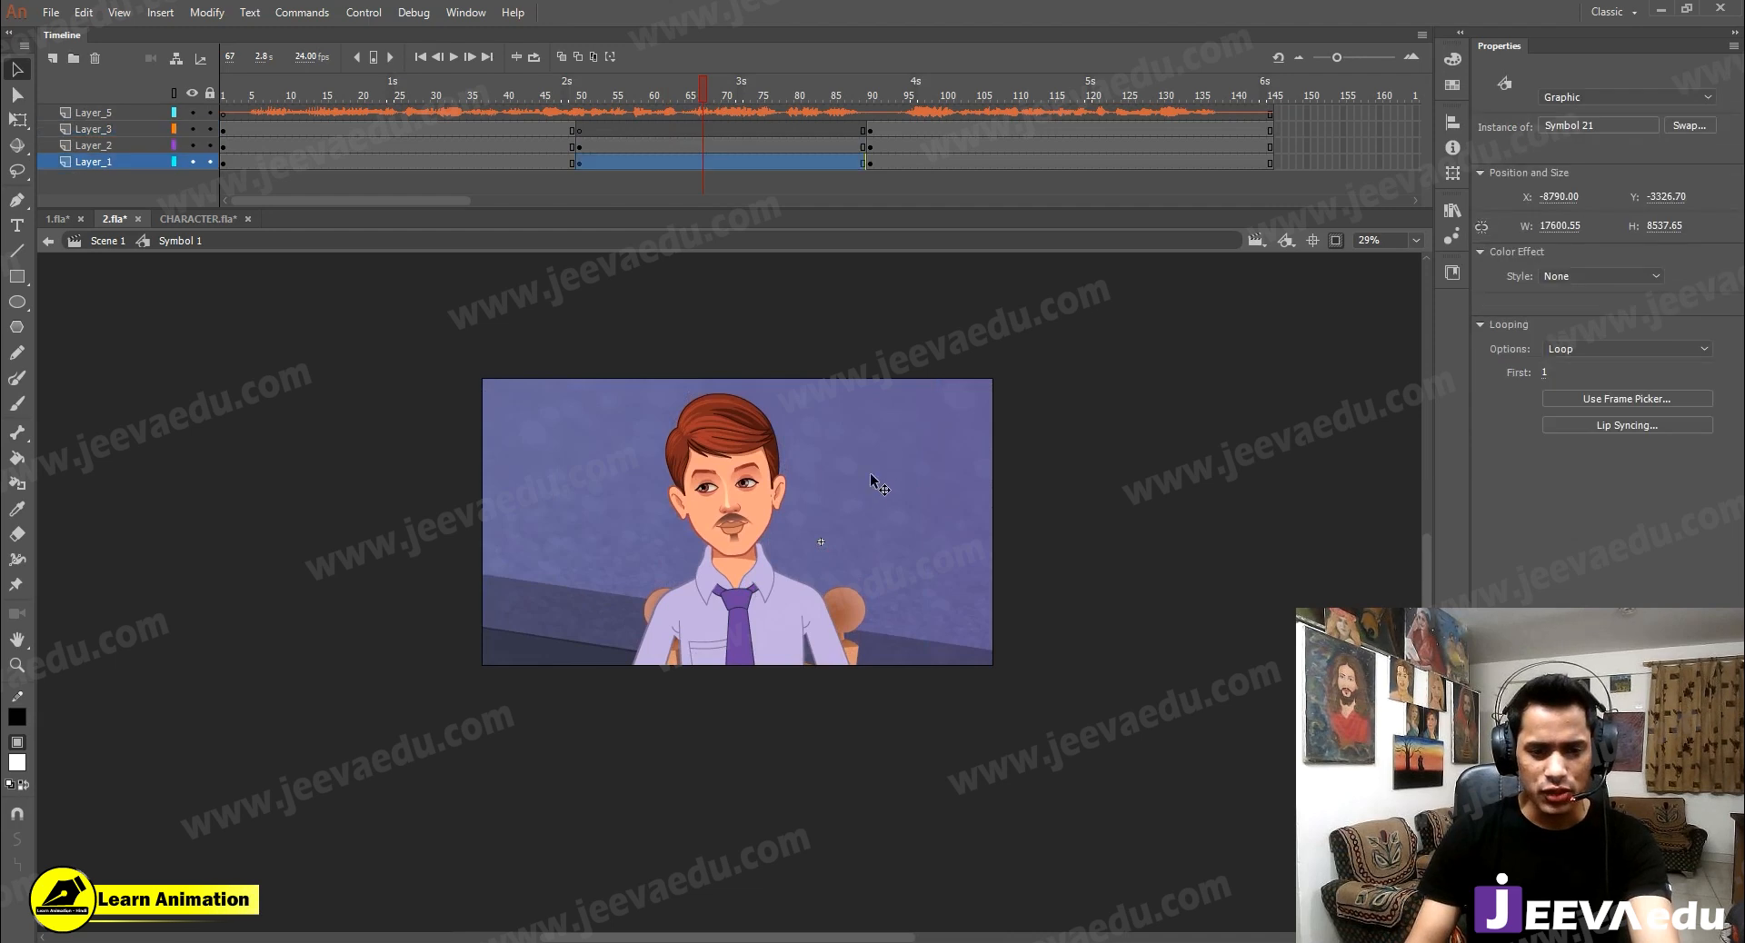
{"action": "left_click_drag", "start_coordinate": [859, 550], "coordinate": [859, 655]}
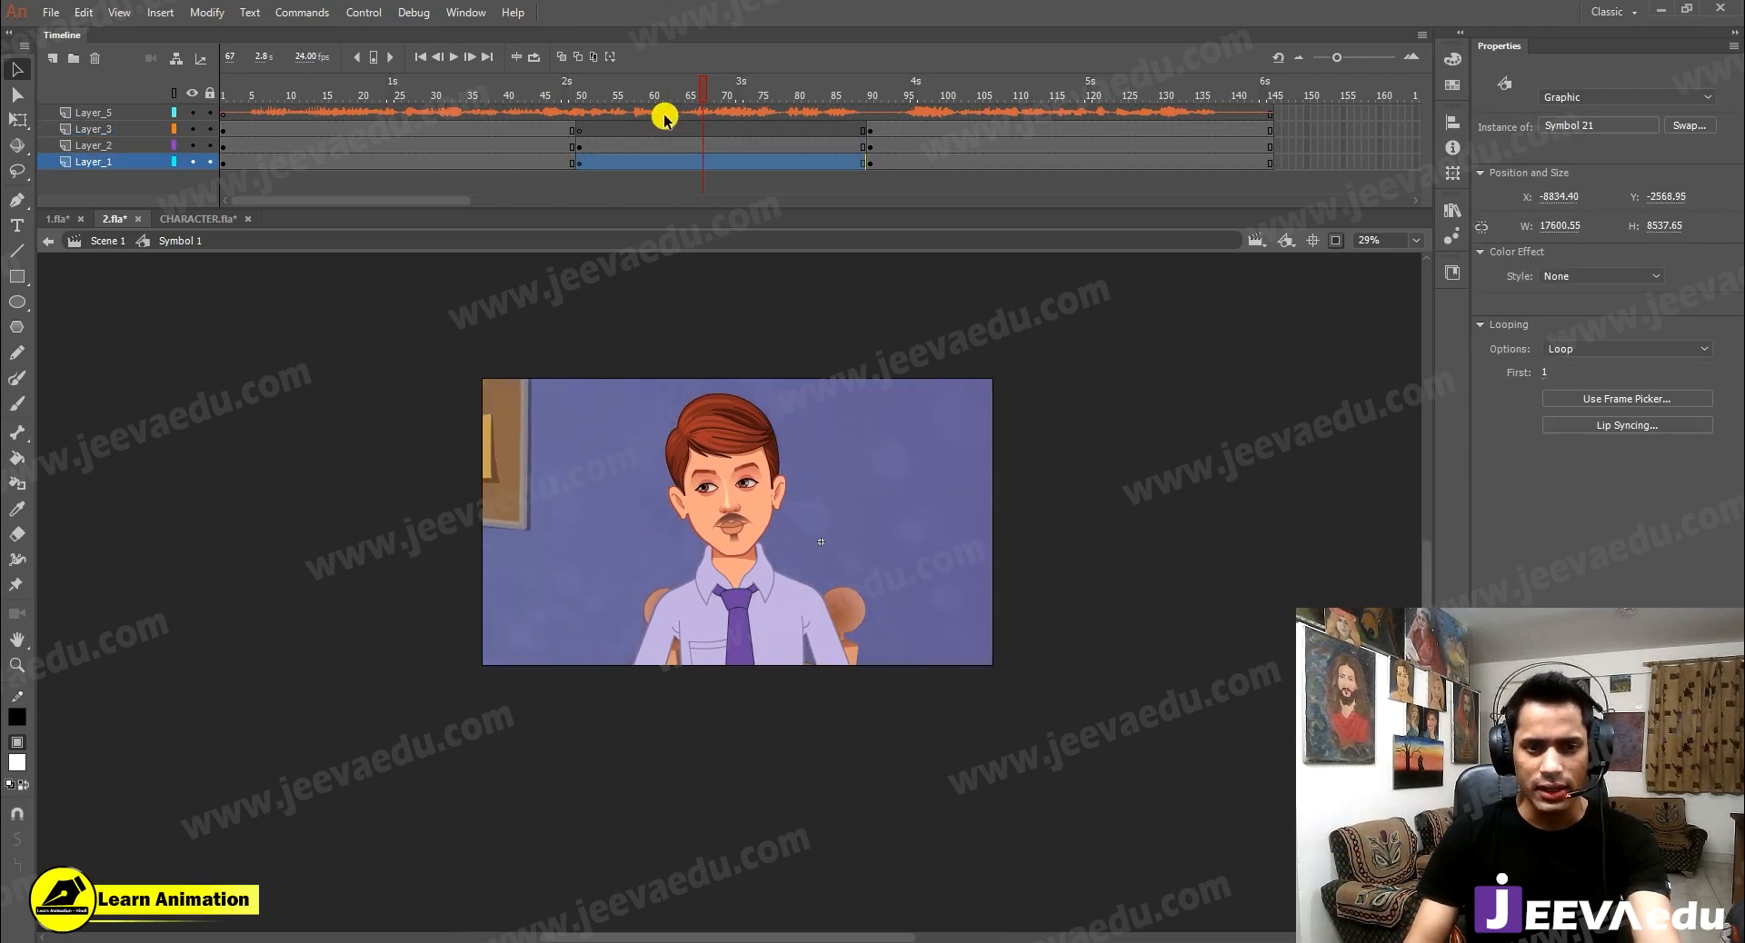
Set the purple-shirted man's looping first frame to 1 in the second segment and play the first two segments to check them
{"action": "left_click", "coordinate": [882, 129]}
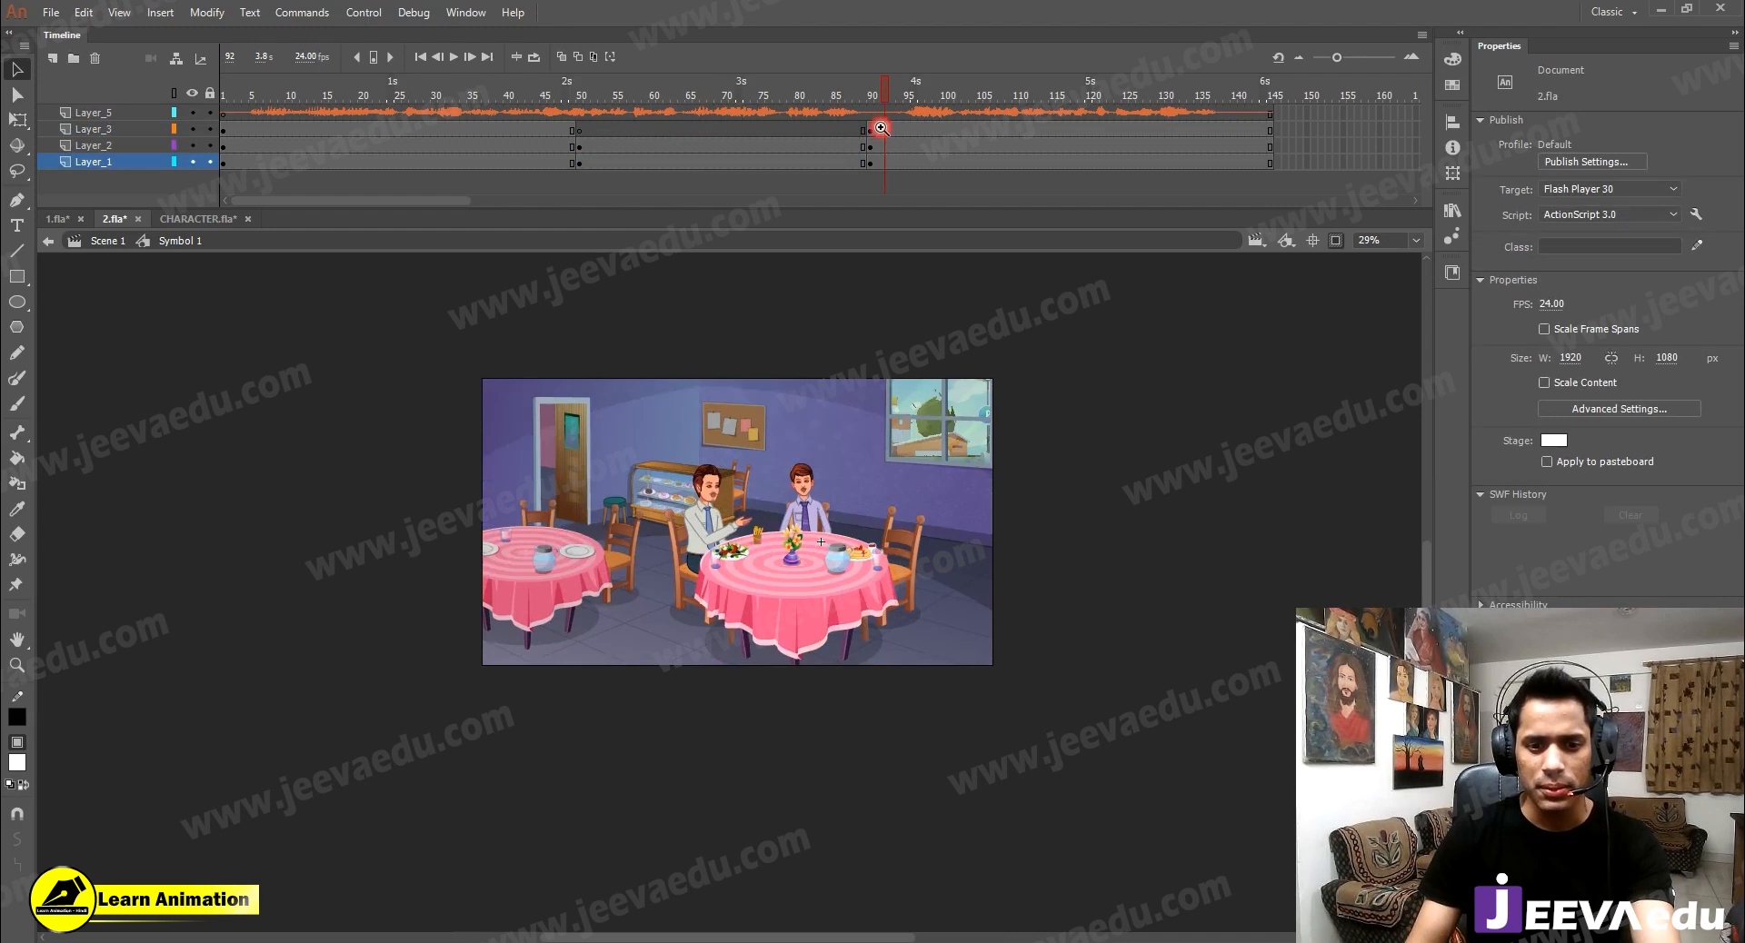
{"action": "key", "text": "z"}
{"action": "left_click", "coordinate": [827, 523]}
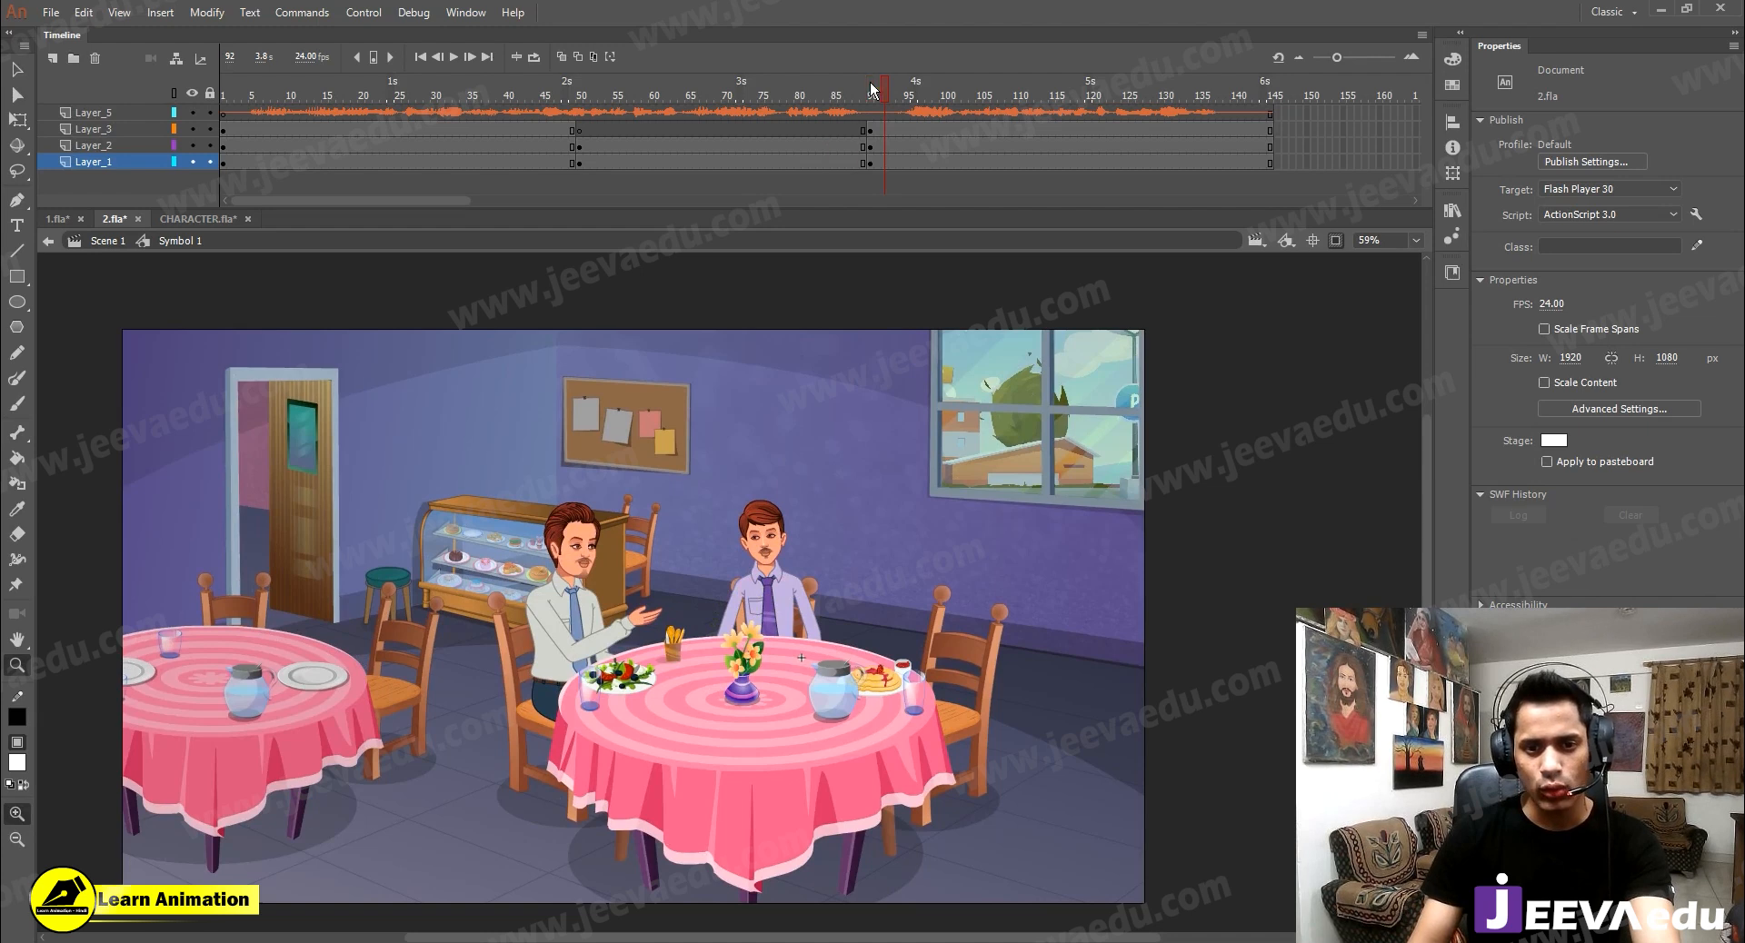
{"action": "left_click_drag", "start_coordinate": [870, 89], "coordinate": [829, 114]}
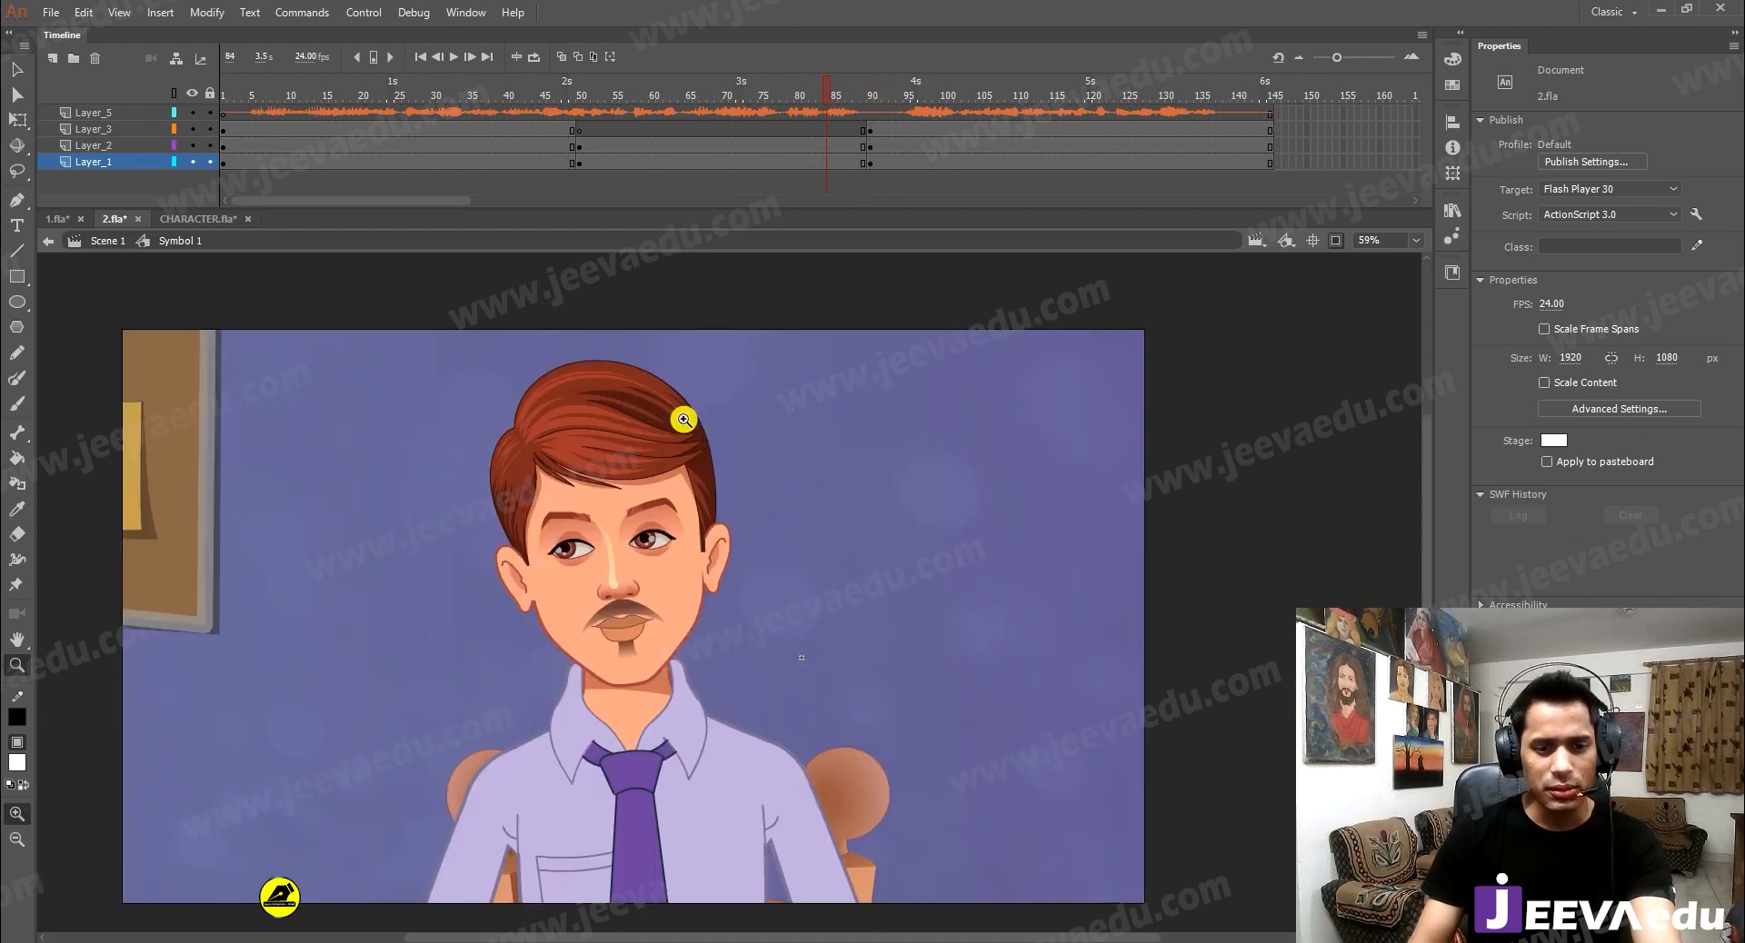
{"action": "key", "text": "v"}
{"action": "left_click", "coordinate": [630, 556]}
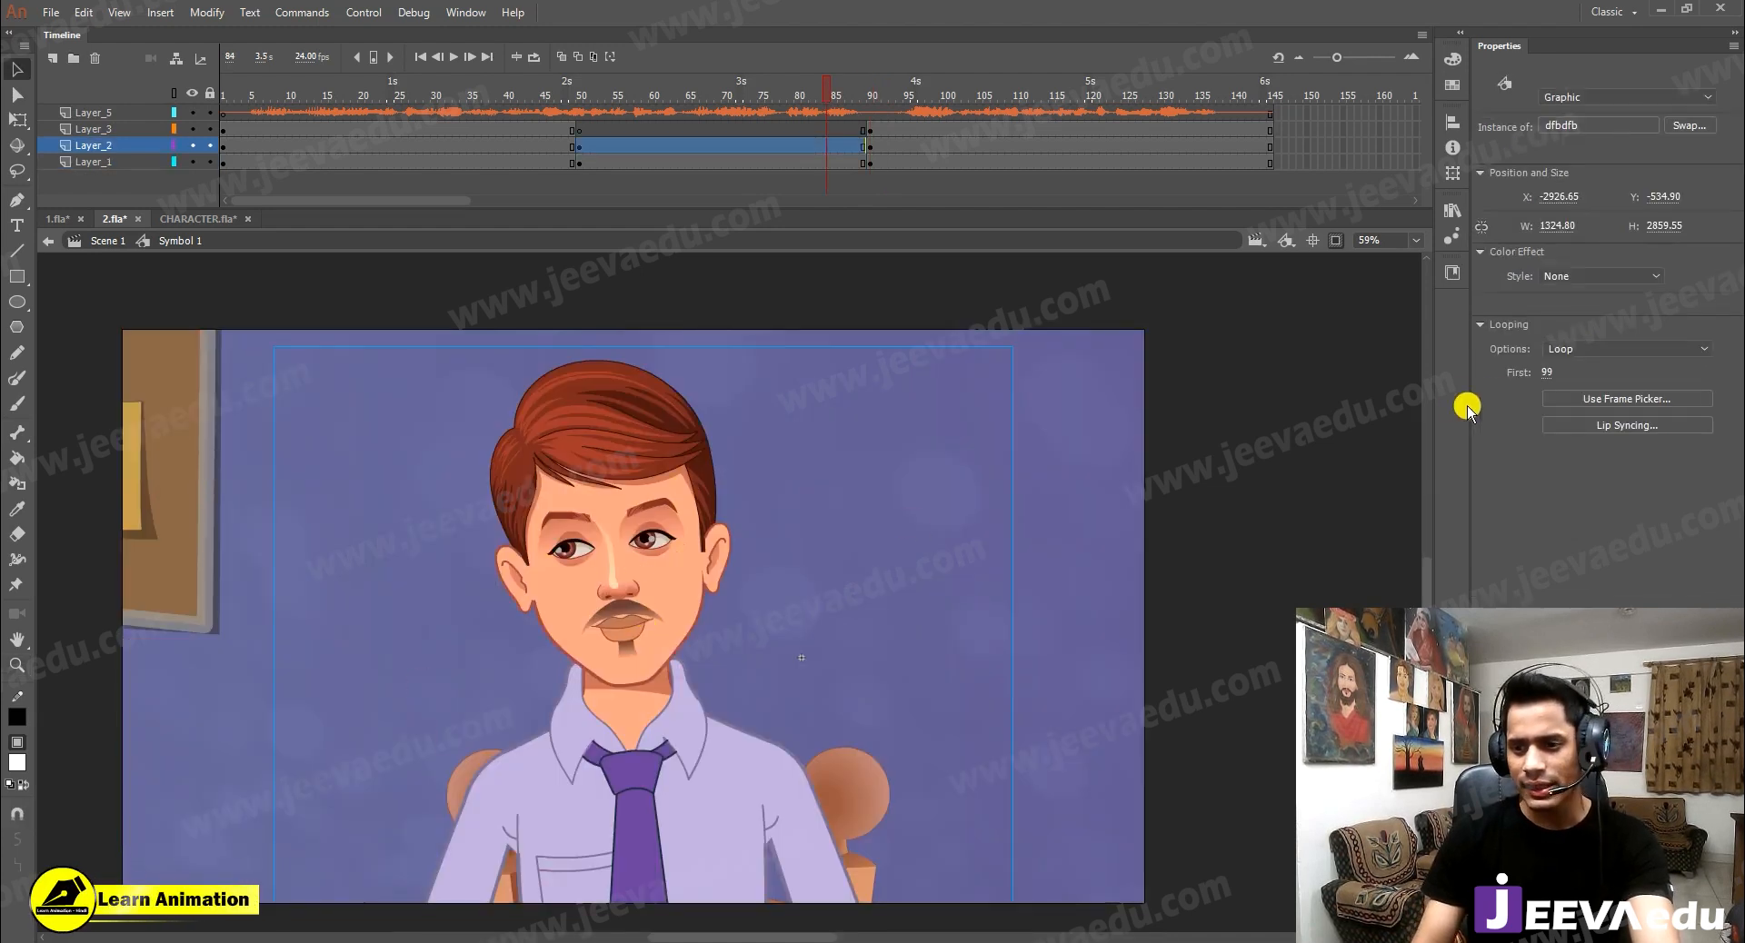
{"action": "left_click_drag", "start_coordinate": [1378, 382], "coordinate": [1355, 378]}
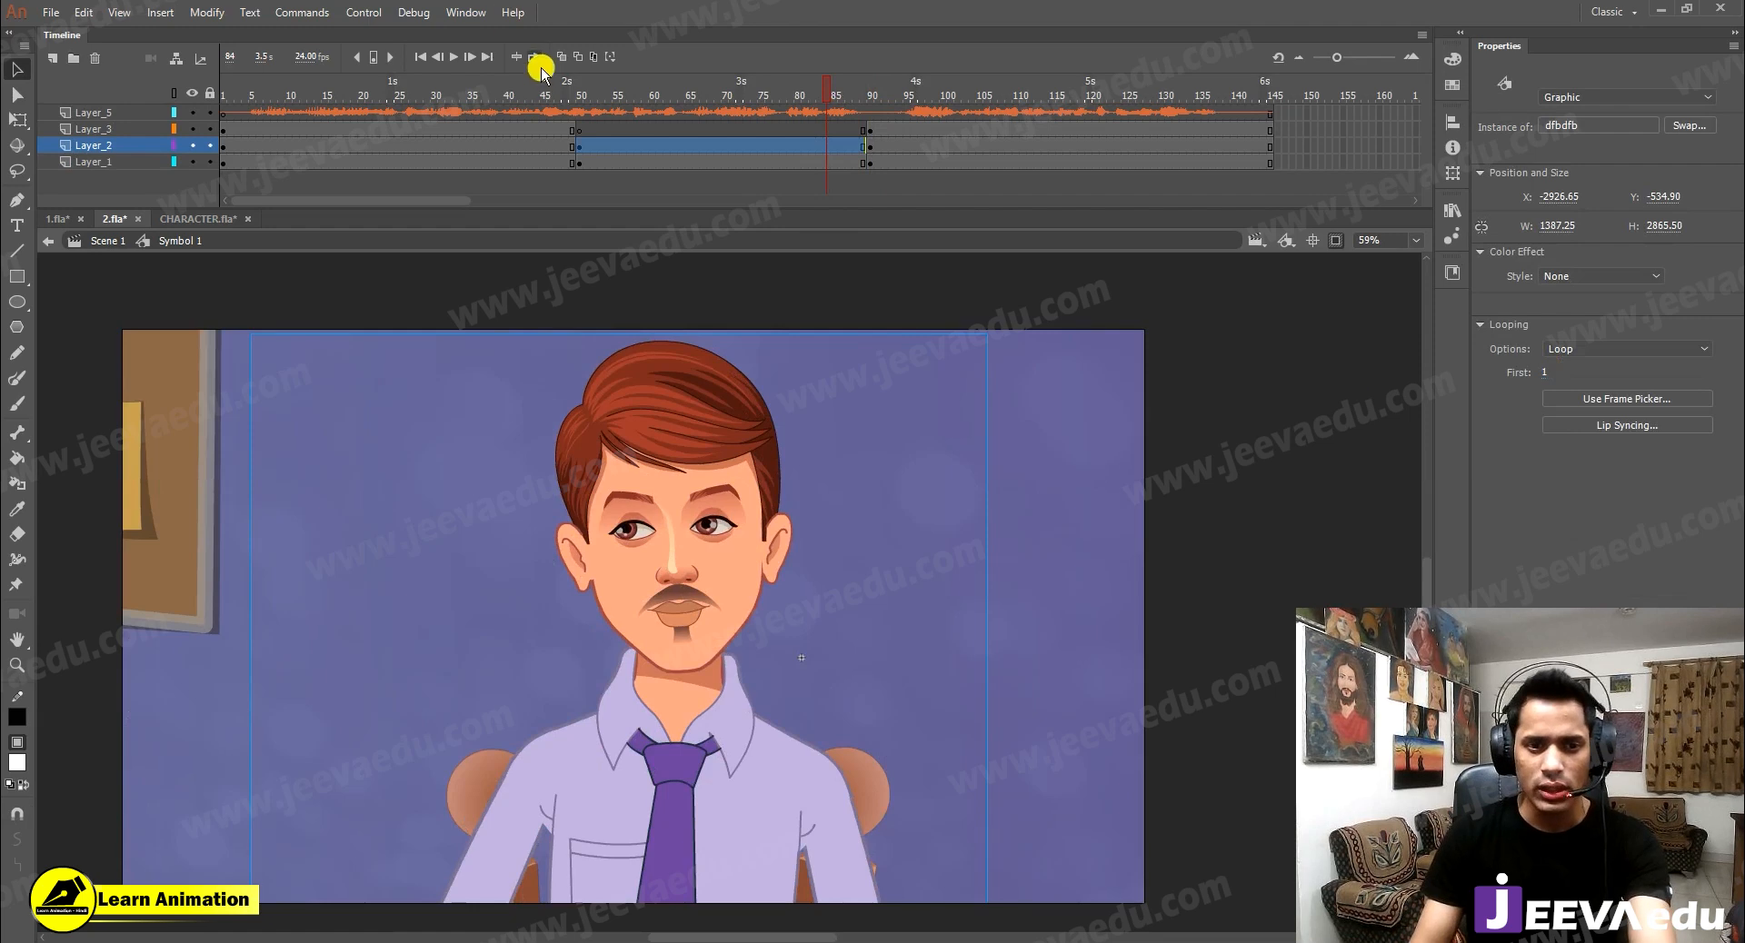
{"action": "left_click", "coordinate": [470, 118]}
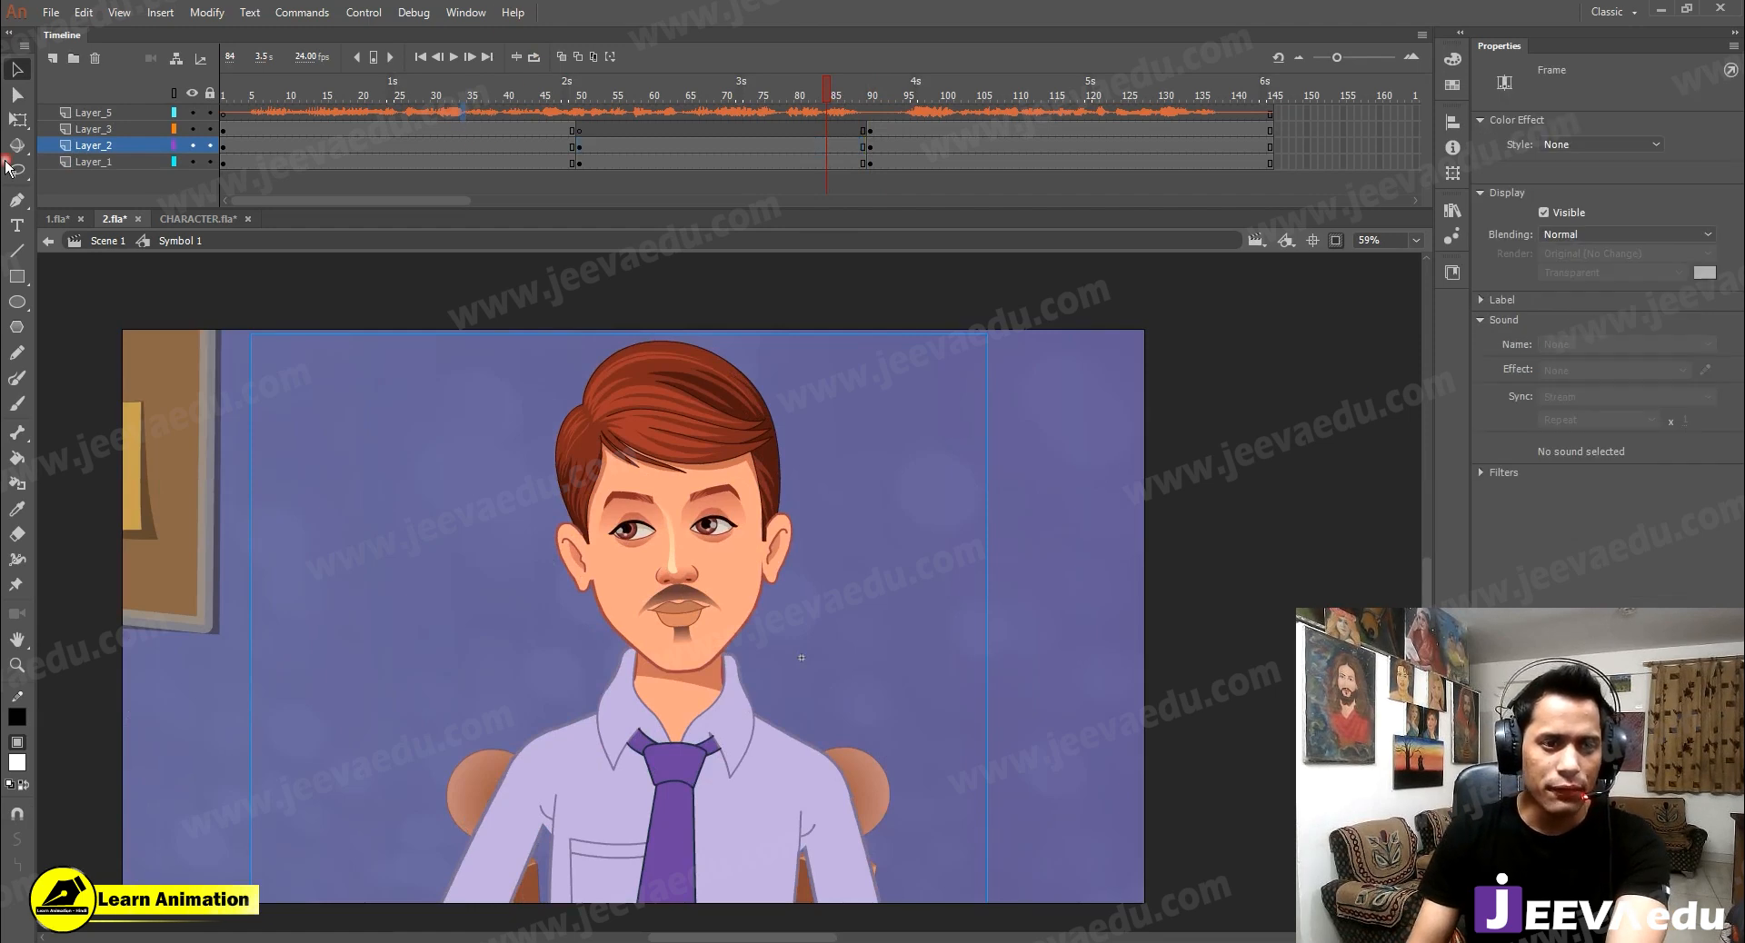
{"action": "left_click", "coordinate": [280, 114]}
{"action": "key", "text": "Return"}
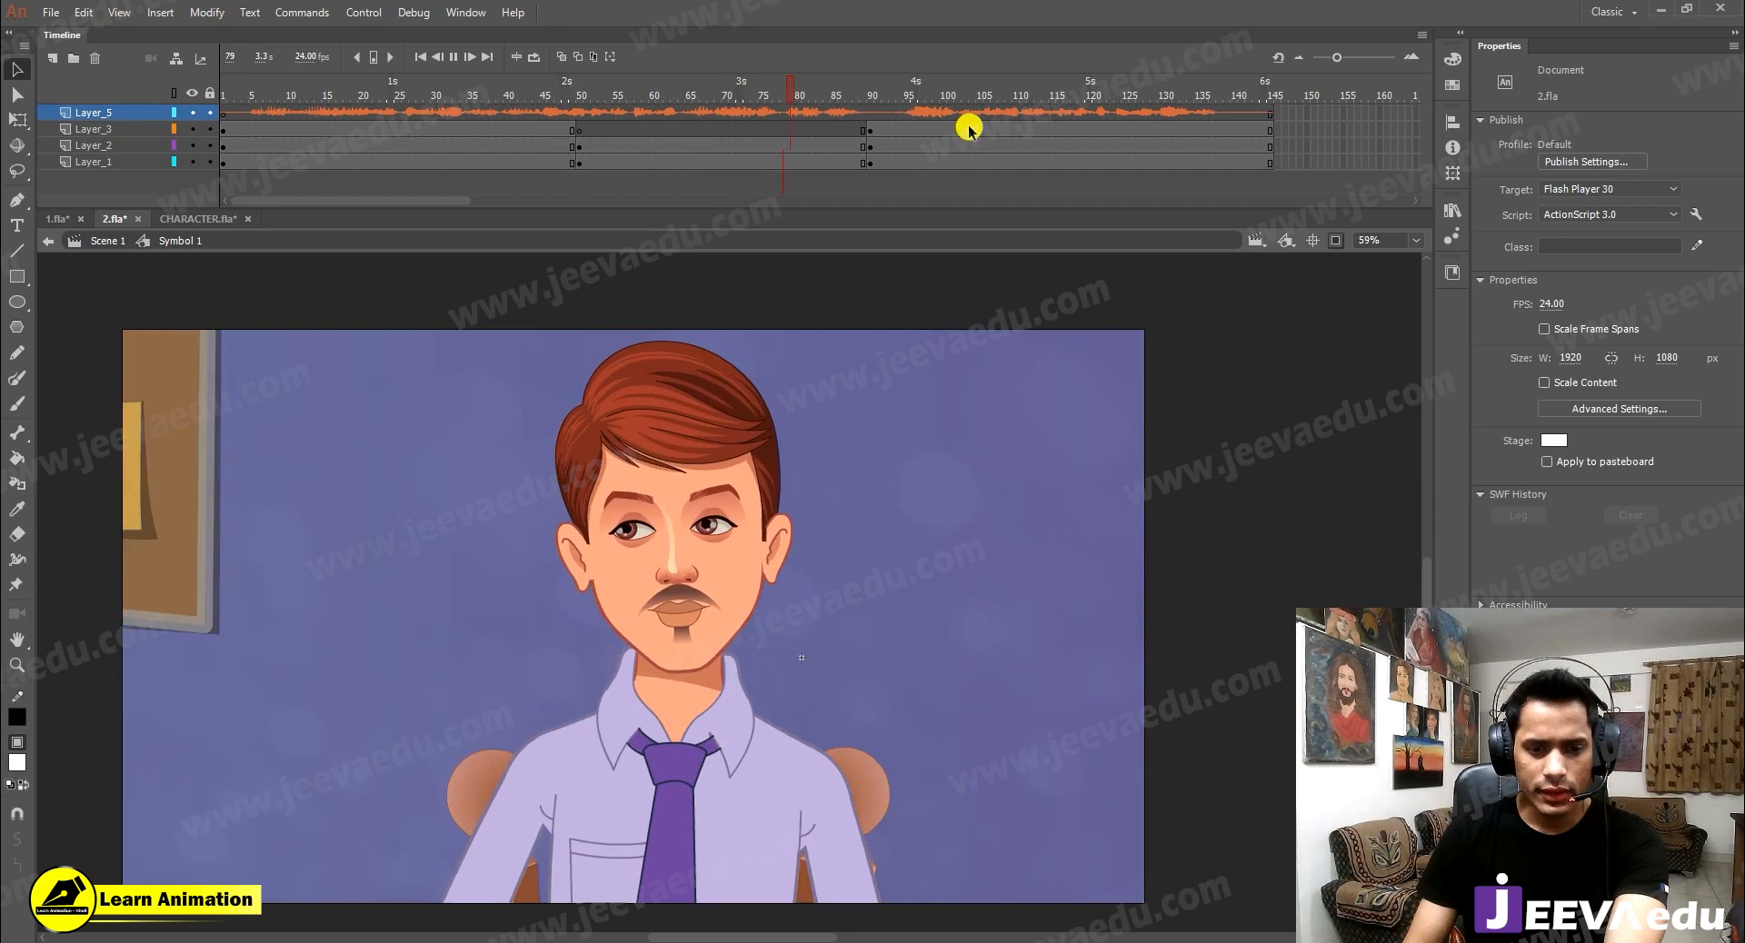
{"action": "key", "text": "Return"}
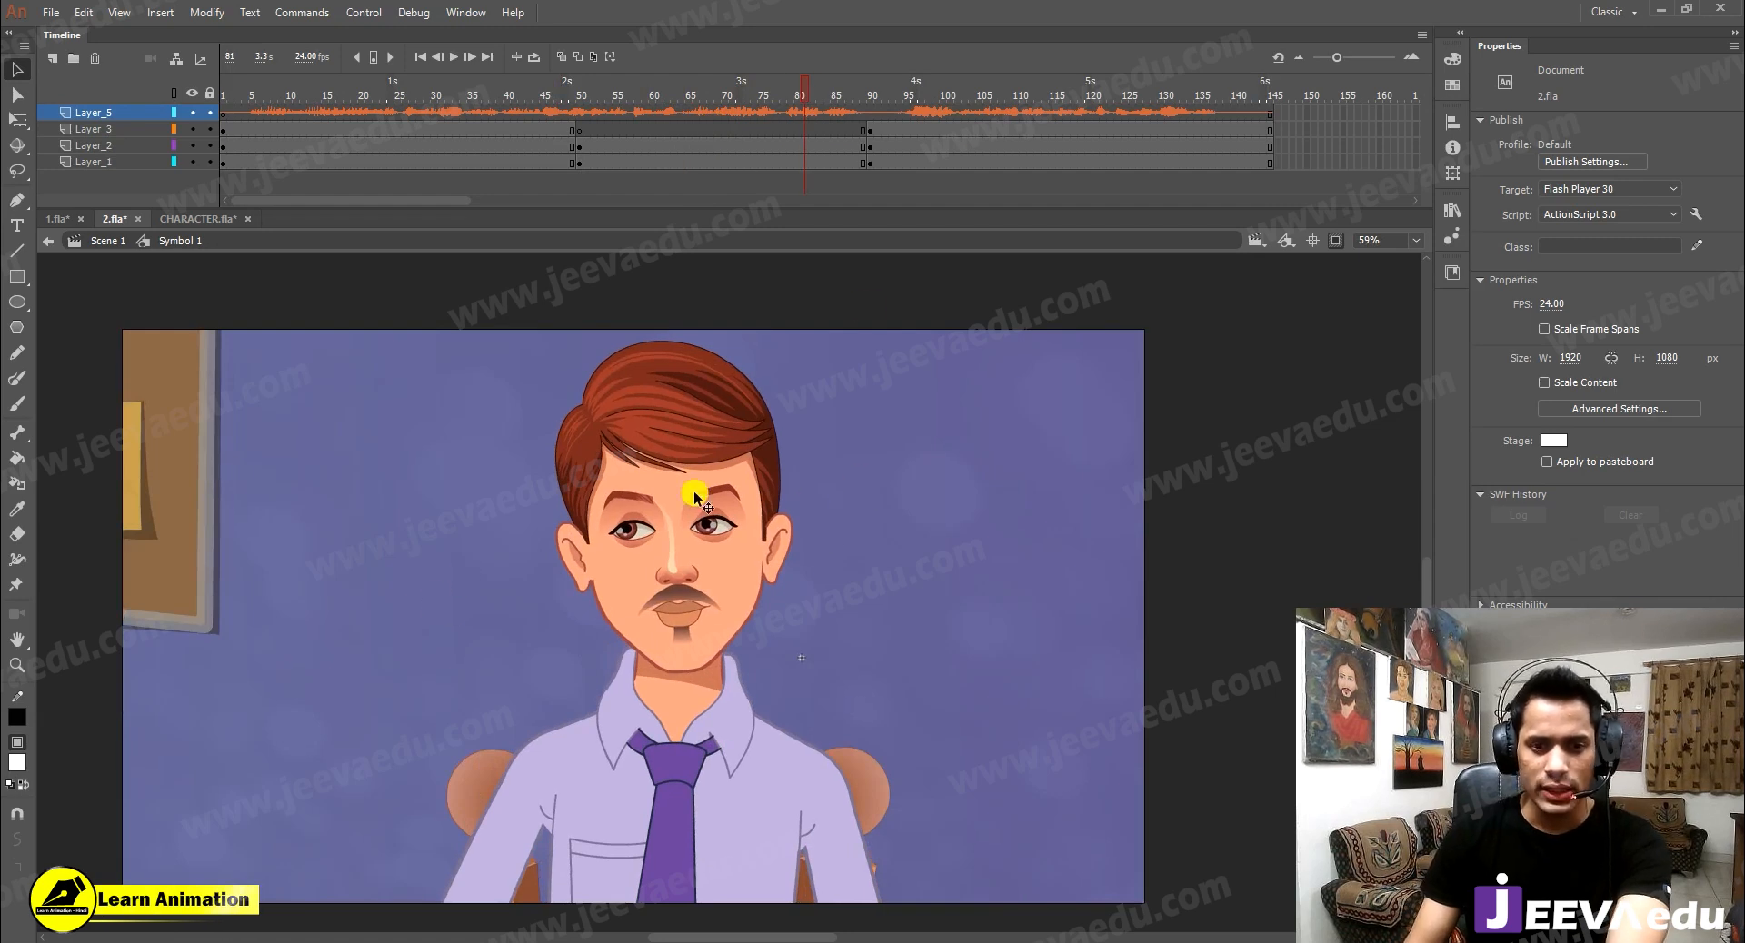
Clear the wide restaurant shot from Layer_1, Layer_2 and Layer_3 in the third segment starting at frame 90
{"action": "left_click", "coordinate": [883, 140]}
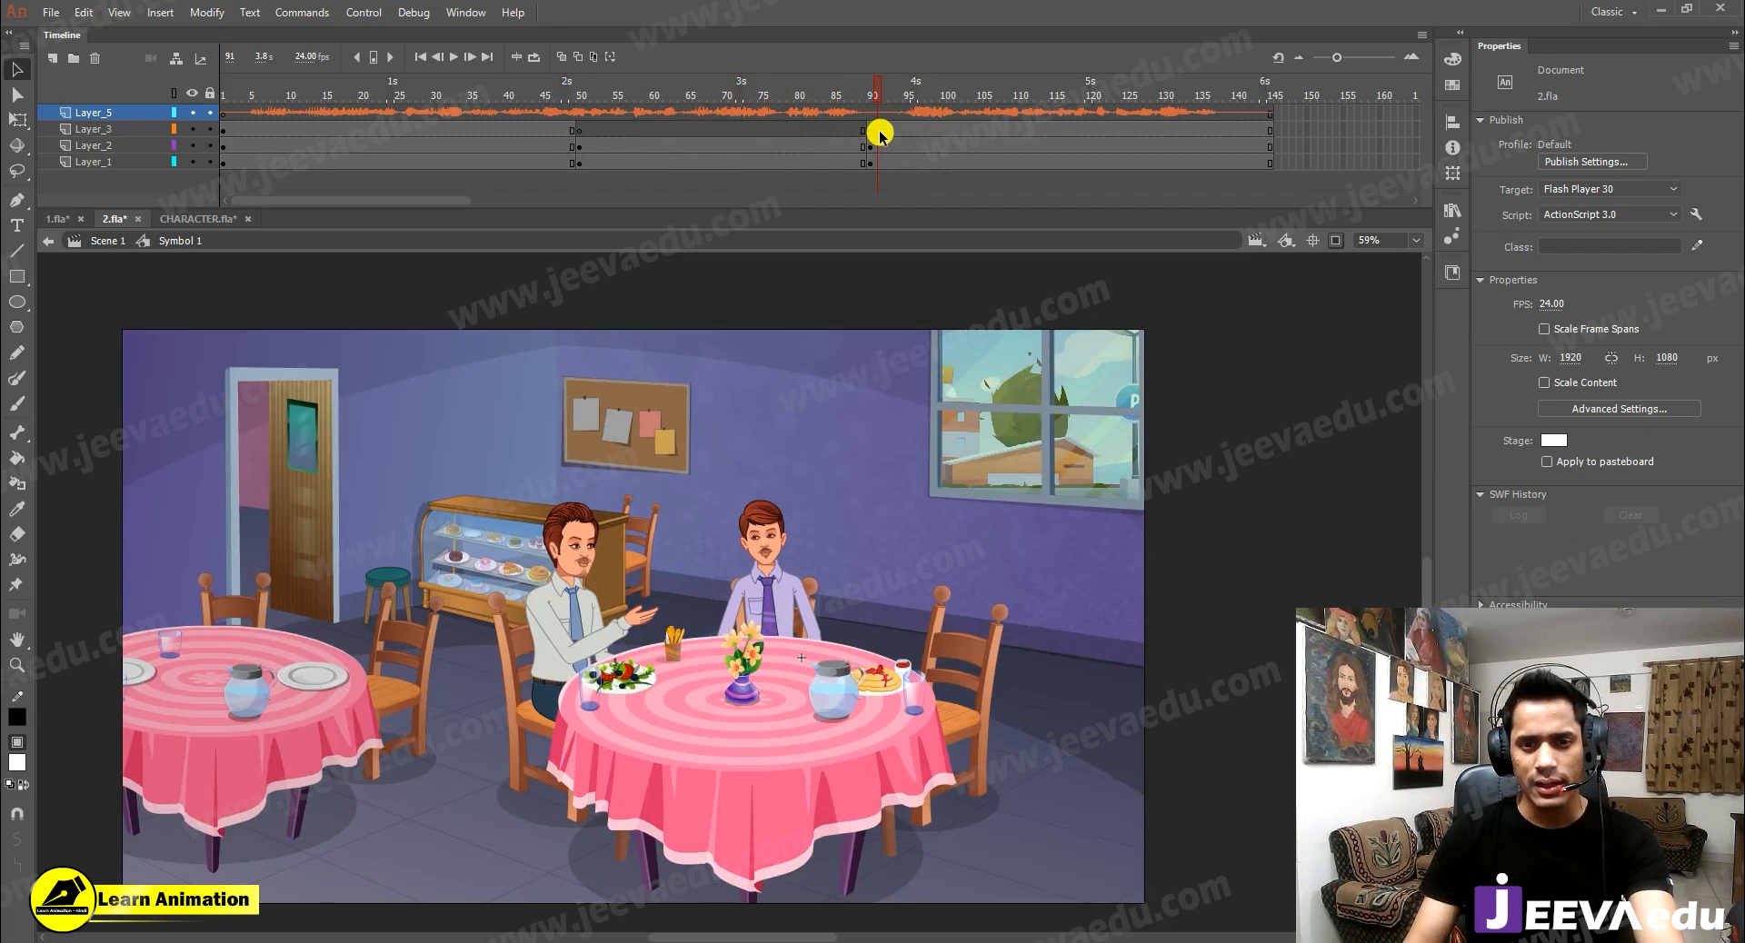
{"action": "left_click_drag", "start_coordinate": [880, 164], "coordinate": [876, 144]}
{"action": "key", "text": "F7"}
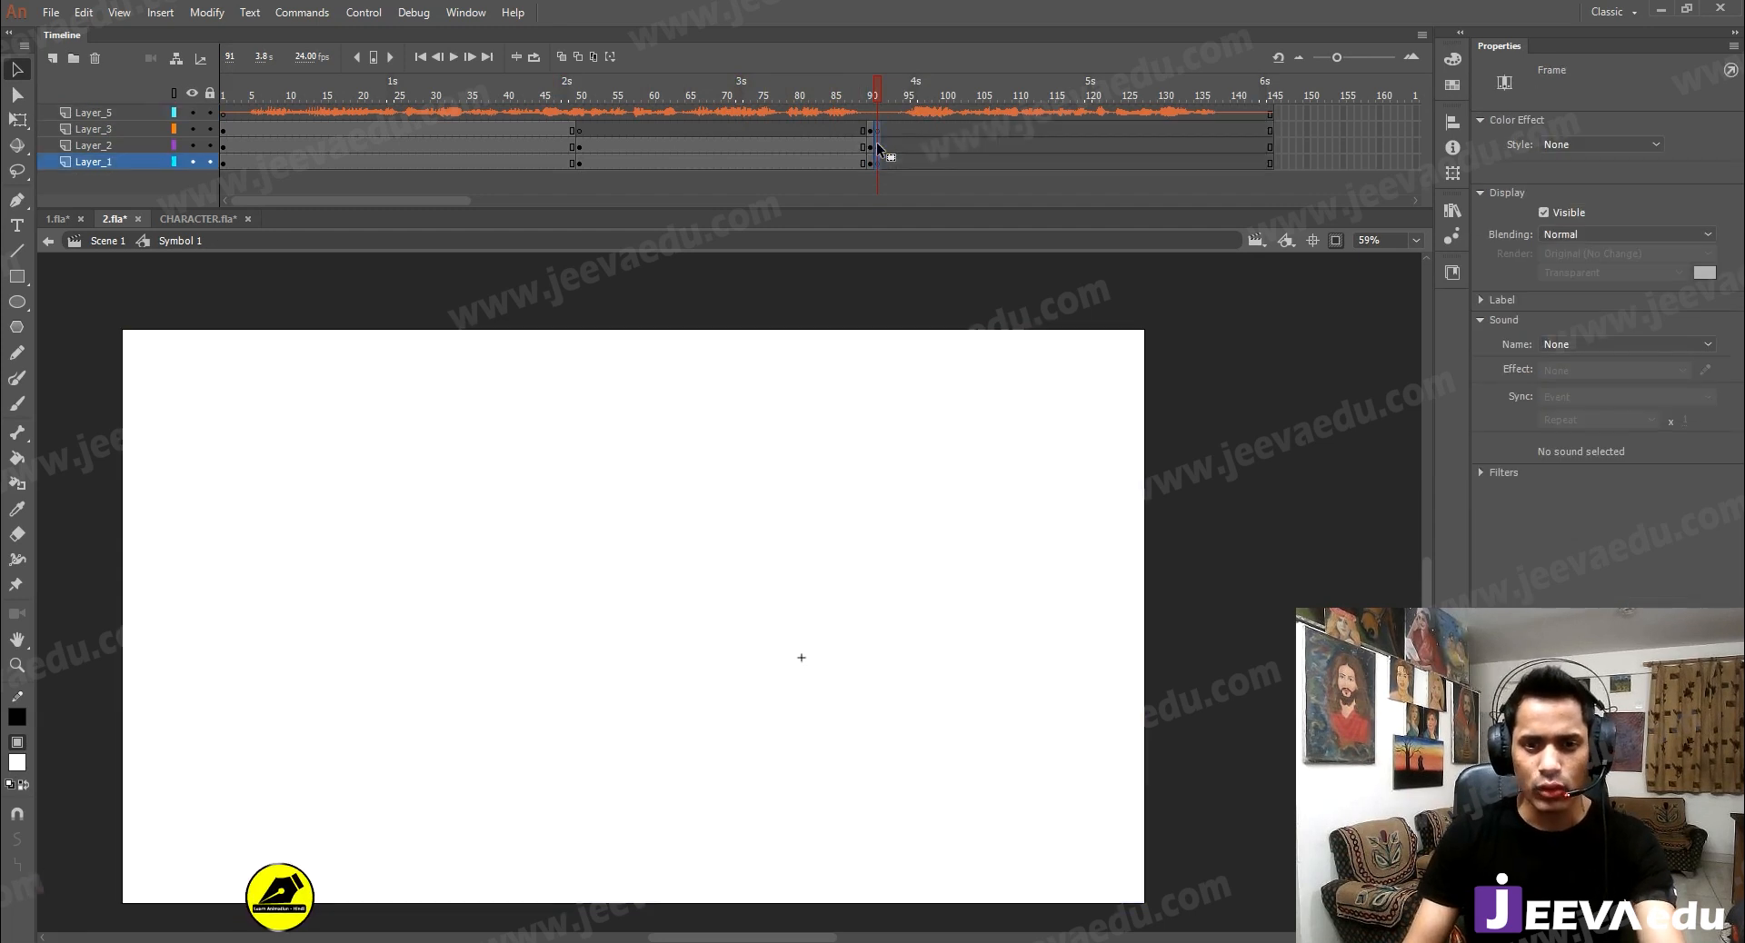
{"action": "left_click", "coordinate": [870, 147]}
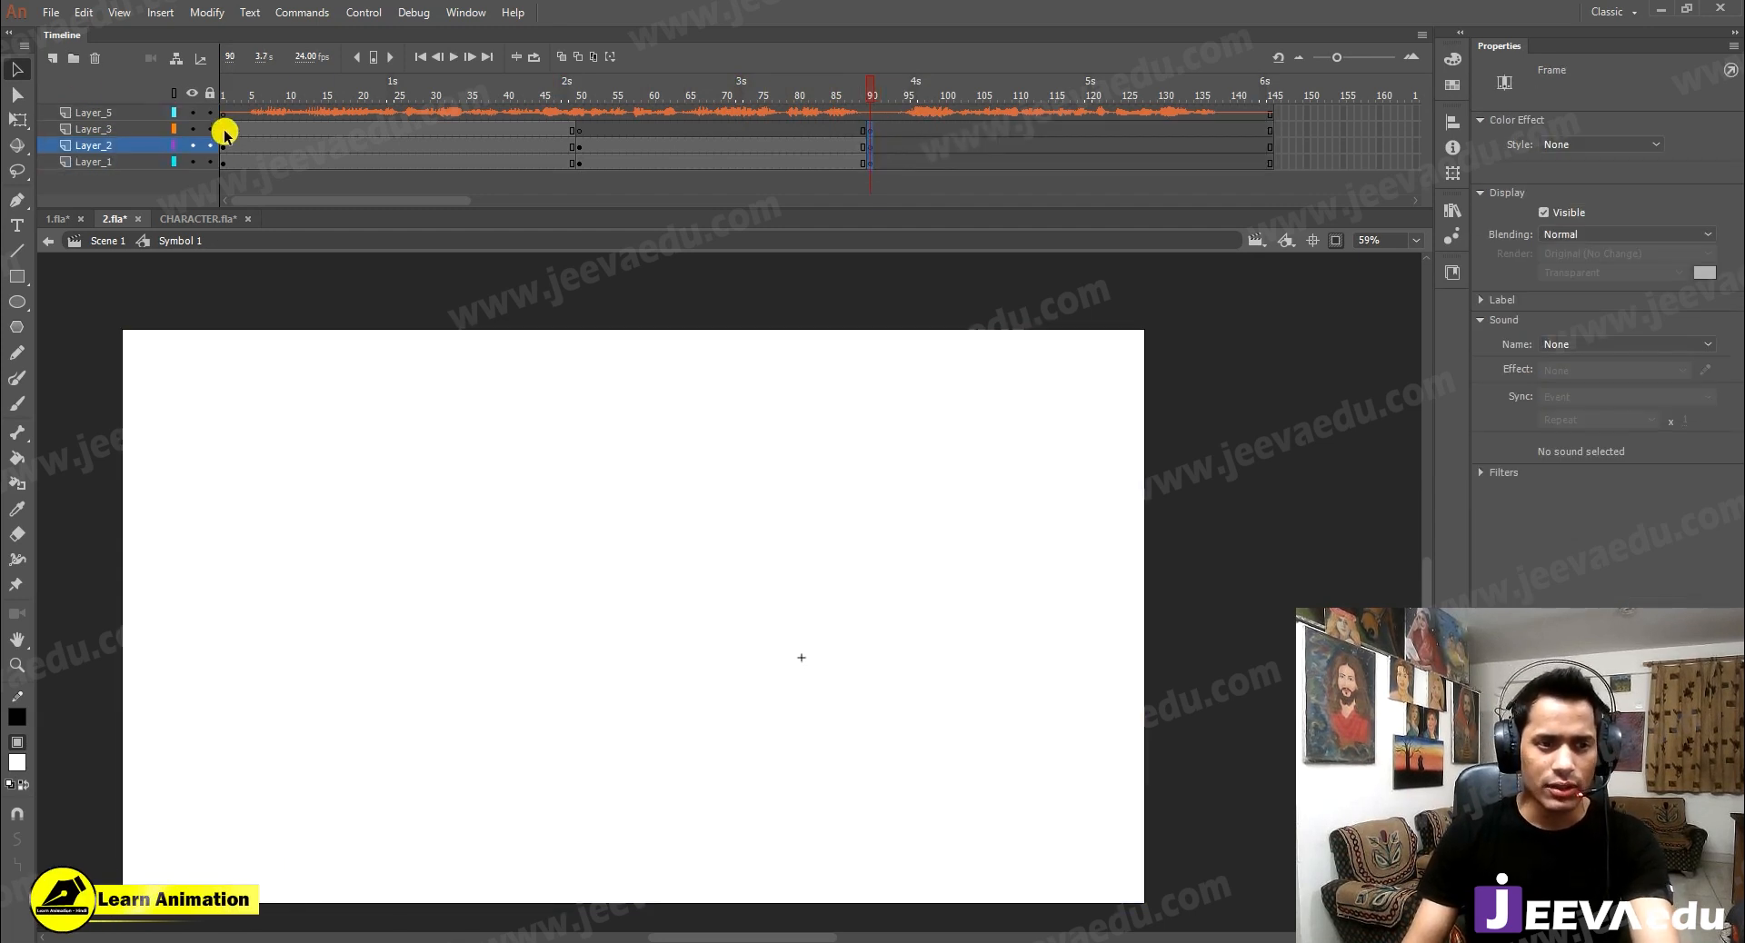
Copy the first segment's grey-shirted close-up frames on all three artwork layers into the third segment at frame 90
{"action": "left_click", "coordinate": [219, 167]}
{"action": "left_click_drag", "start_coordinate": [915, 146], "coordinate": [868, 146]}
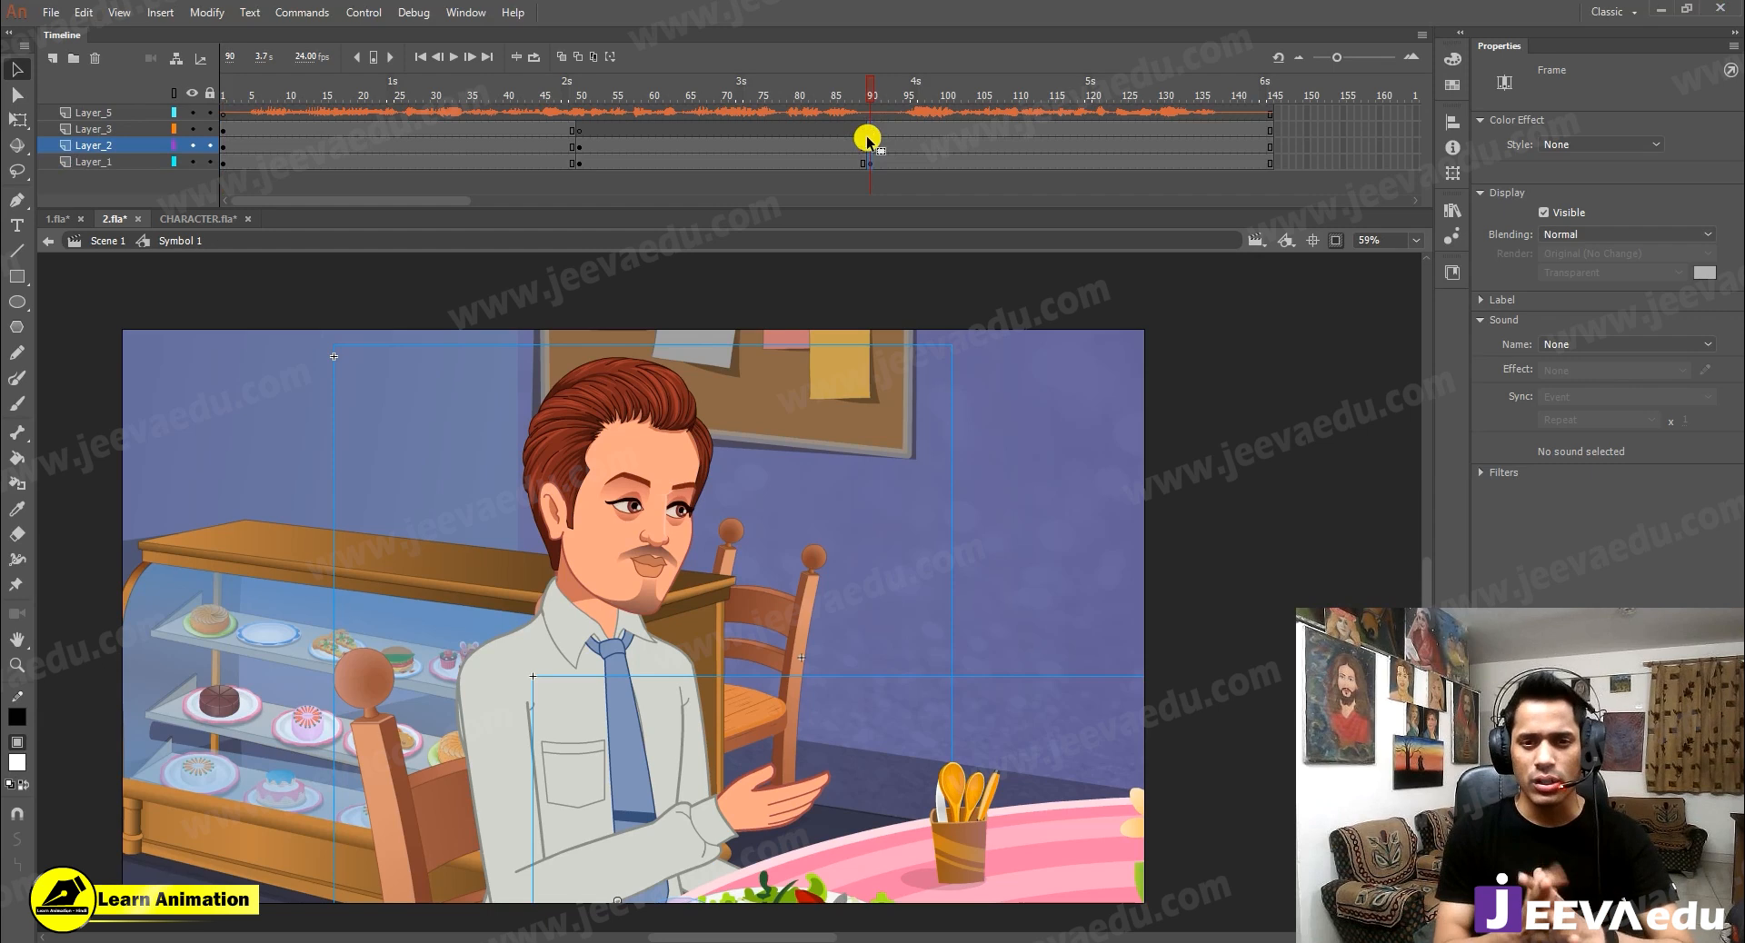
{"action": "left_click", "coordinate": [849, 144]}
{"action": "left_click", "coordinate": [871, 129]}
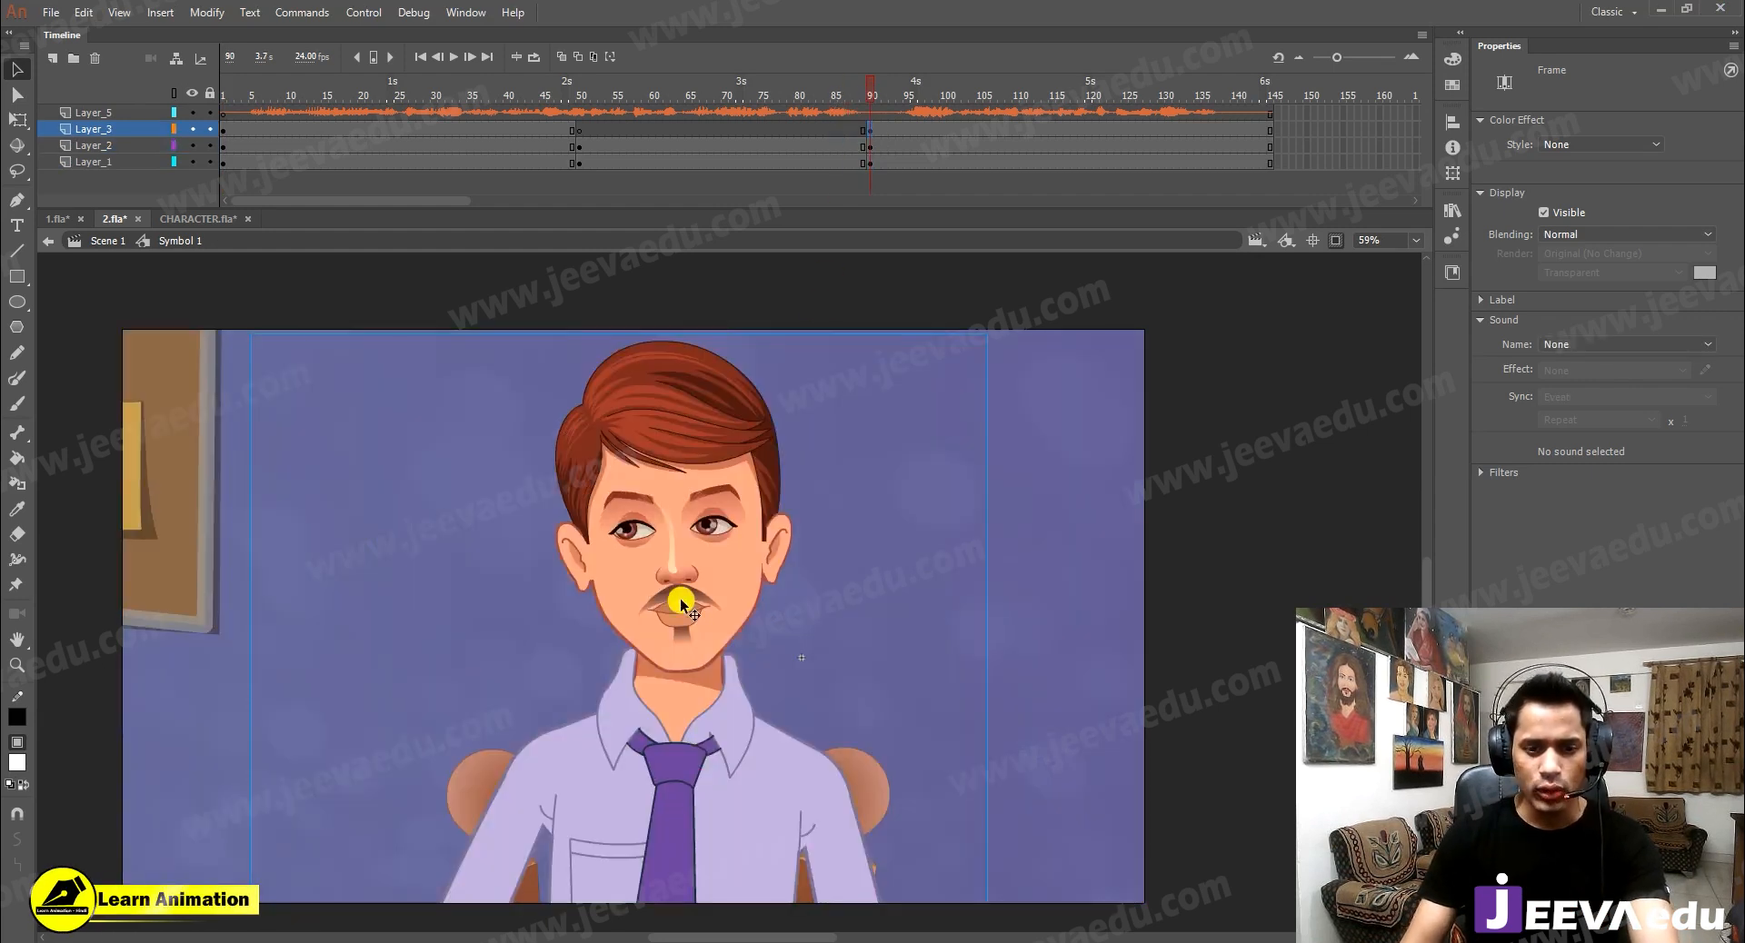
Set the grey-shirted man's looping first frame to 90 in the third segment and play it through
{"action": "left_click", "coordinate": [629, 536]}
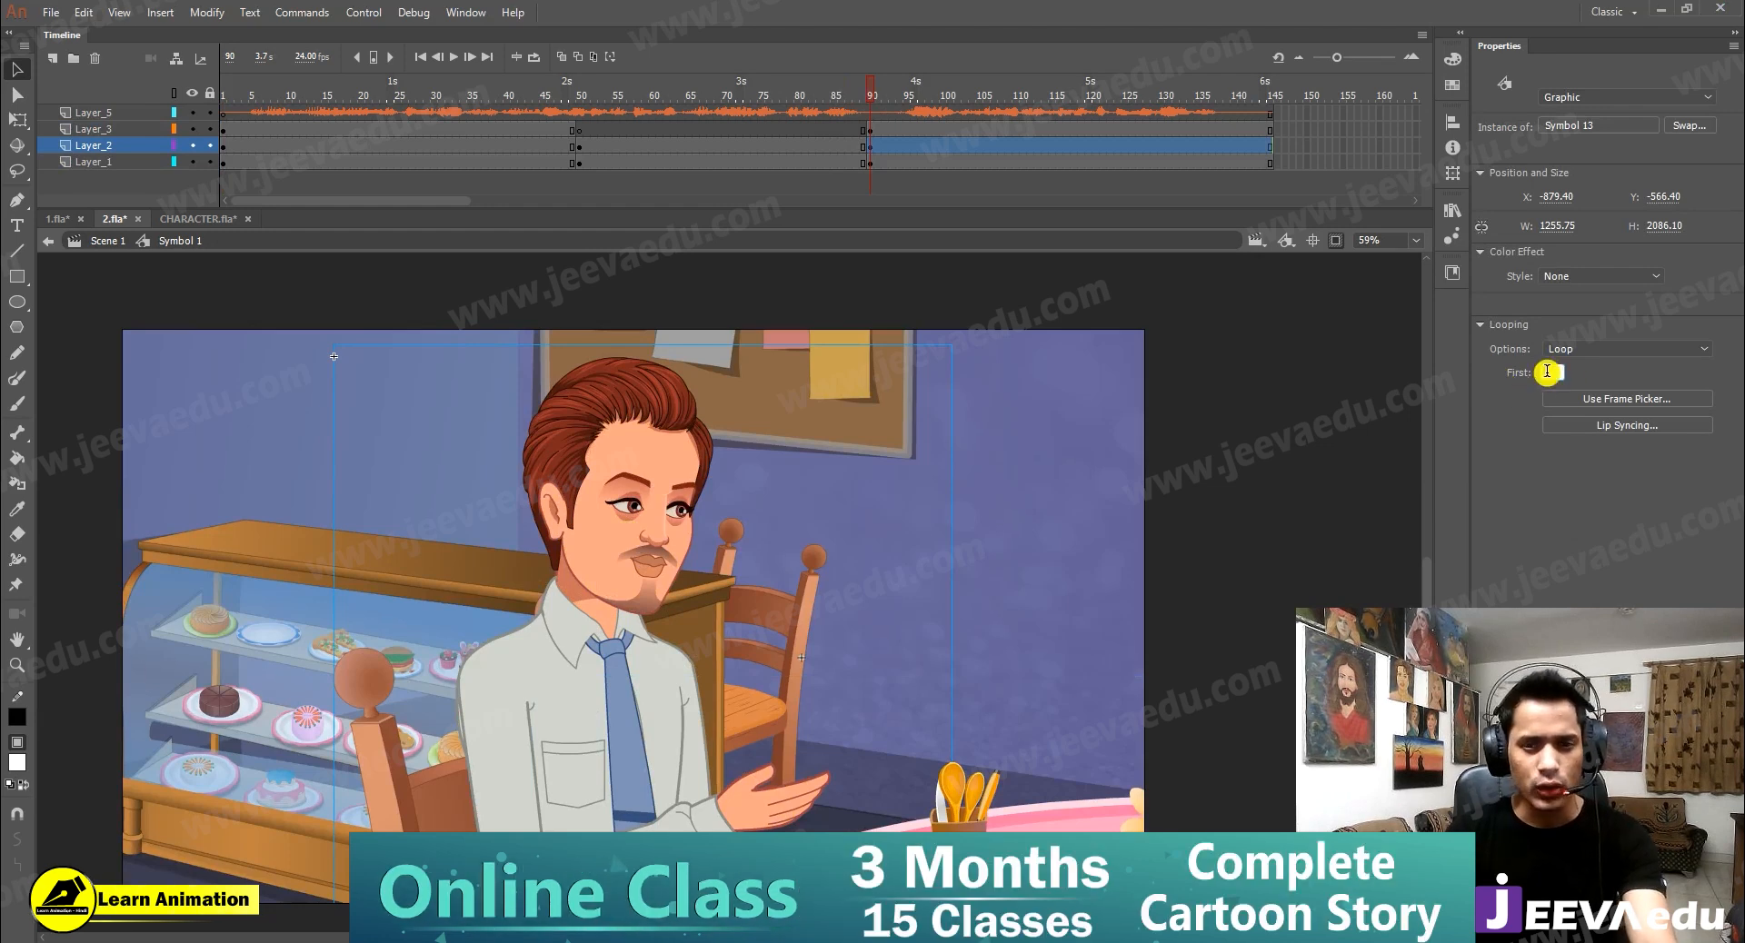
{"action": "type", "text": "90"}
{"action": "key", "text": "Return"}
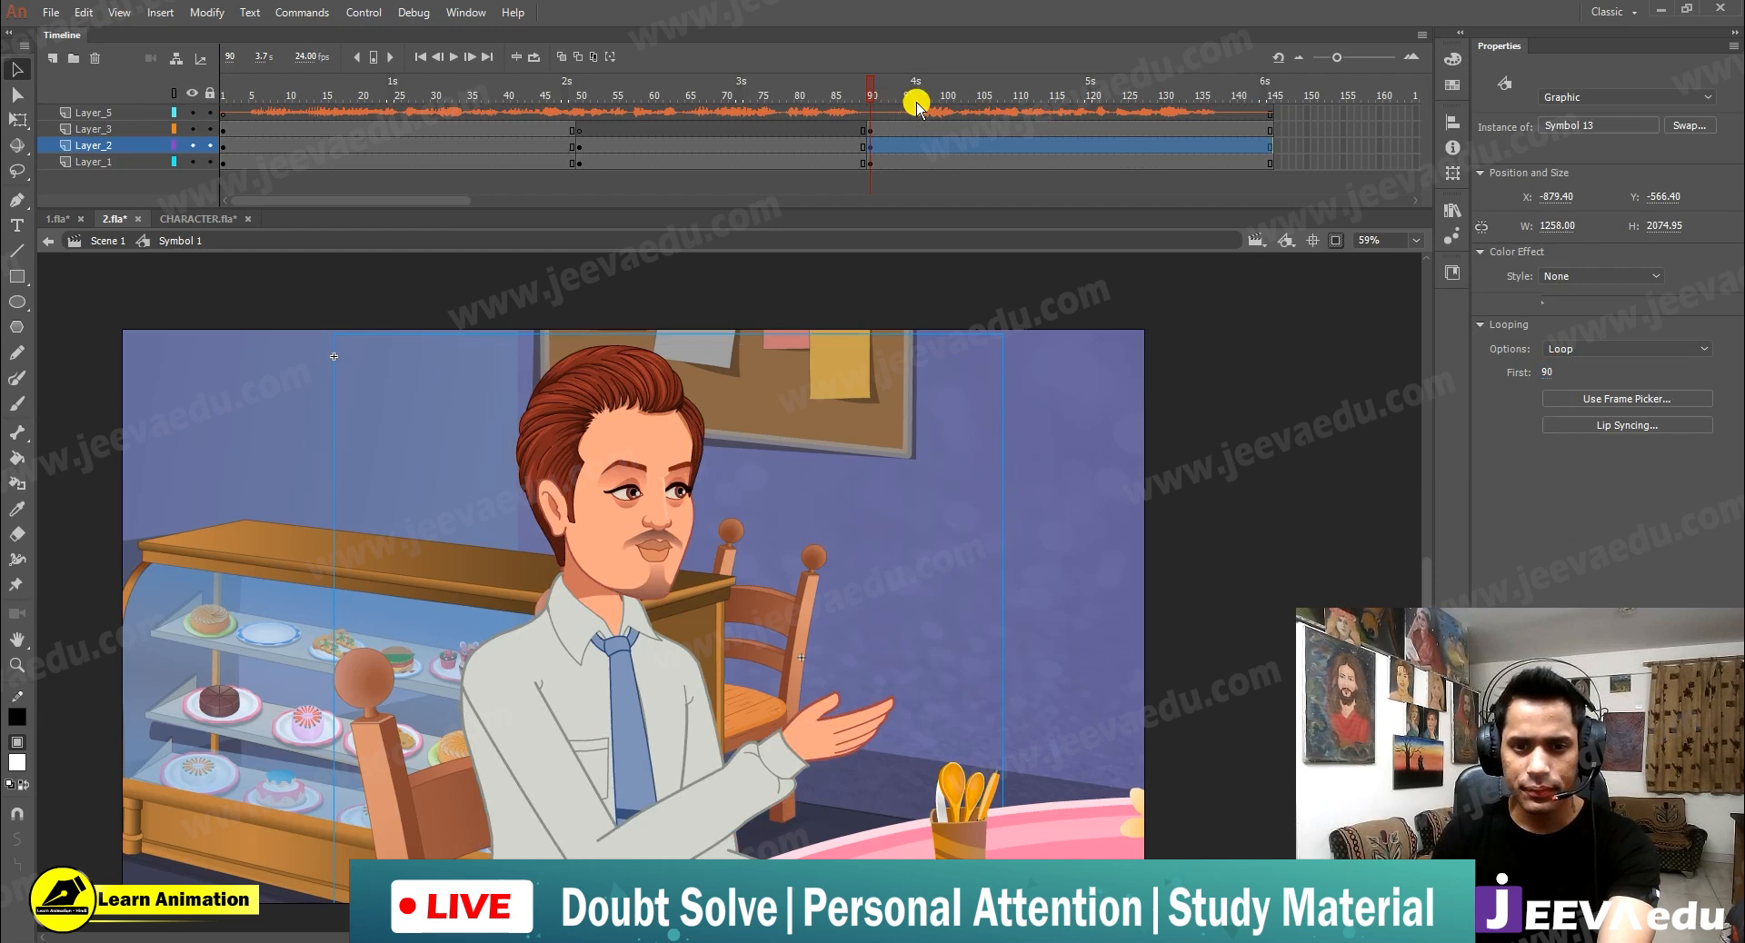
{"action": "key", "text": "Return"}
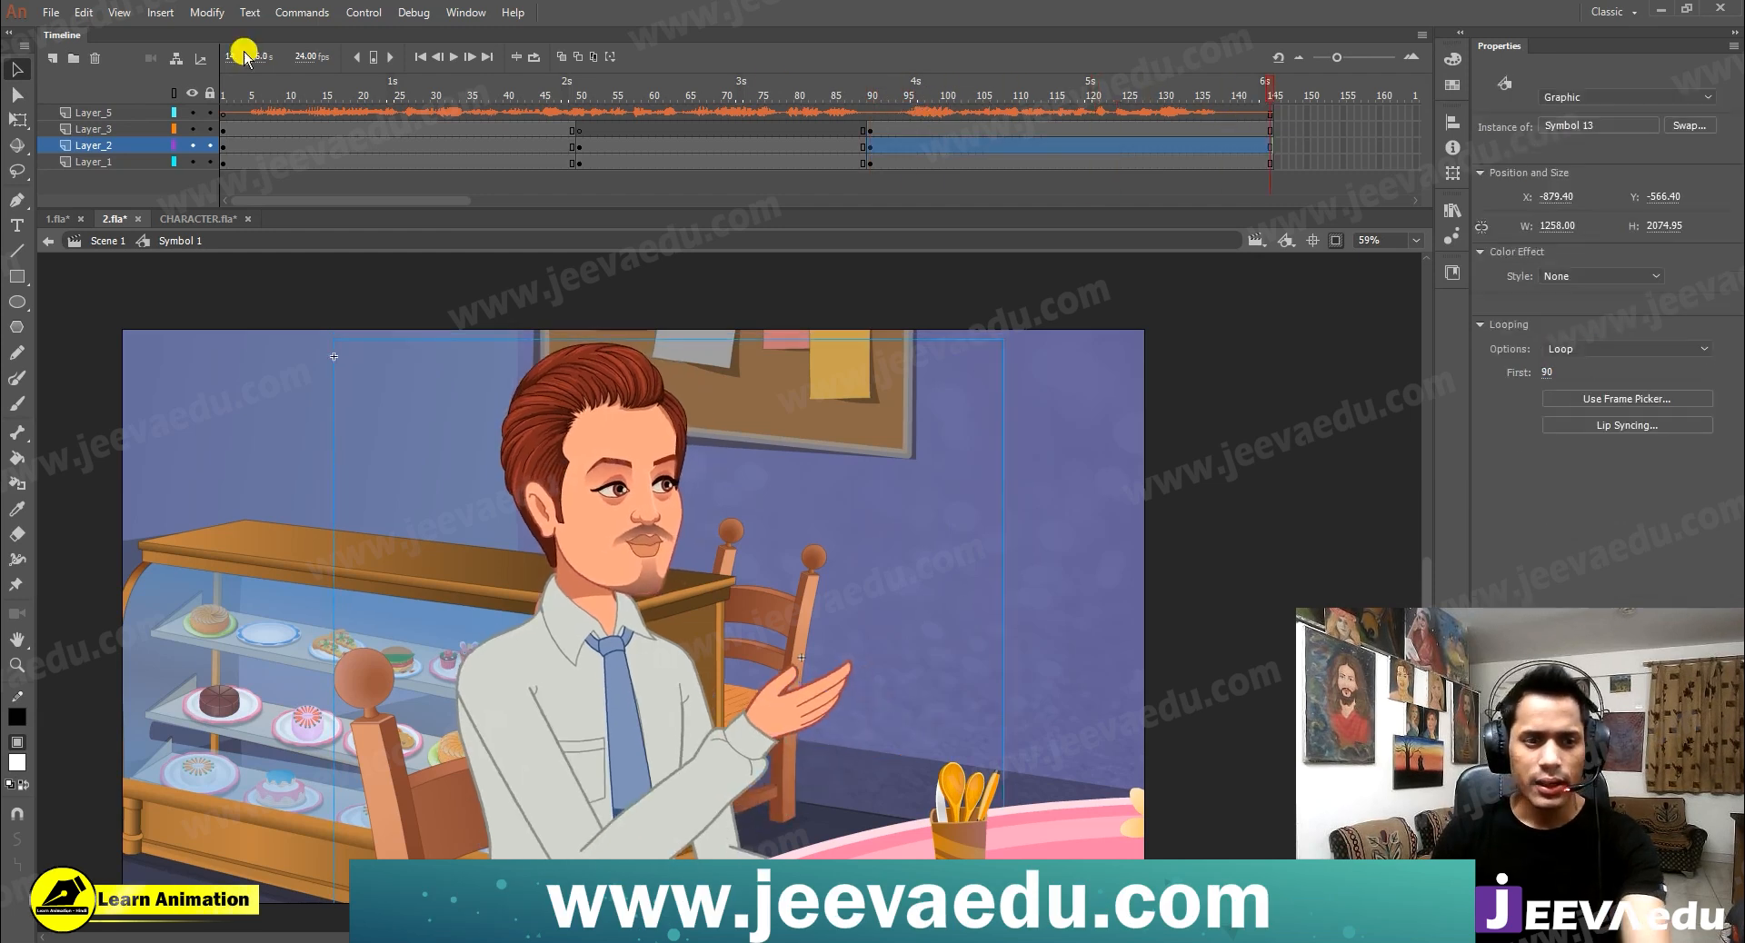
Add keyframes at frame 49 on Layer_1, Layer_2 and Layer_3 and create classic tweens across the first segment
{"action": "left_click", "coordinate": [572, 164]}
{"action": "left_click", "coordinate": [573, 163]}
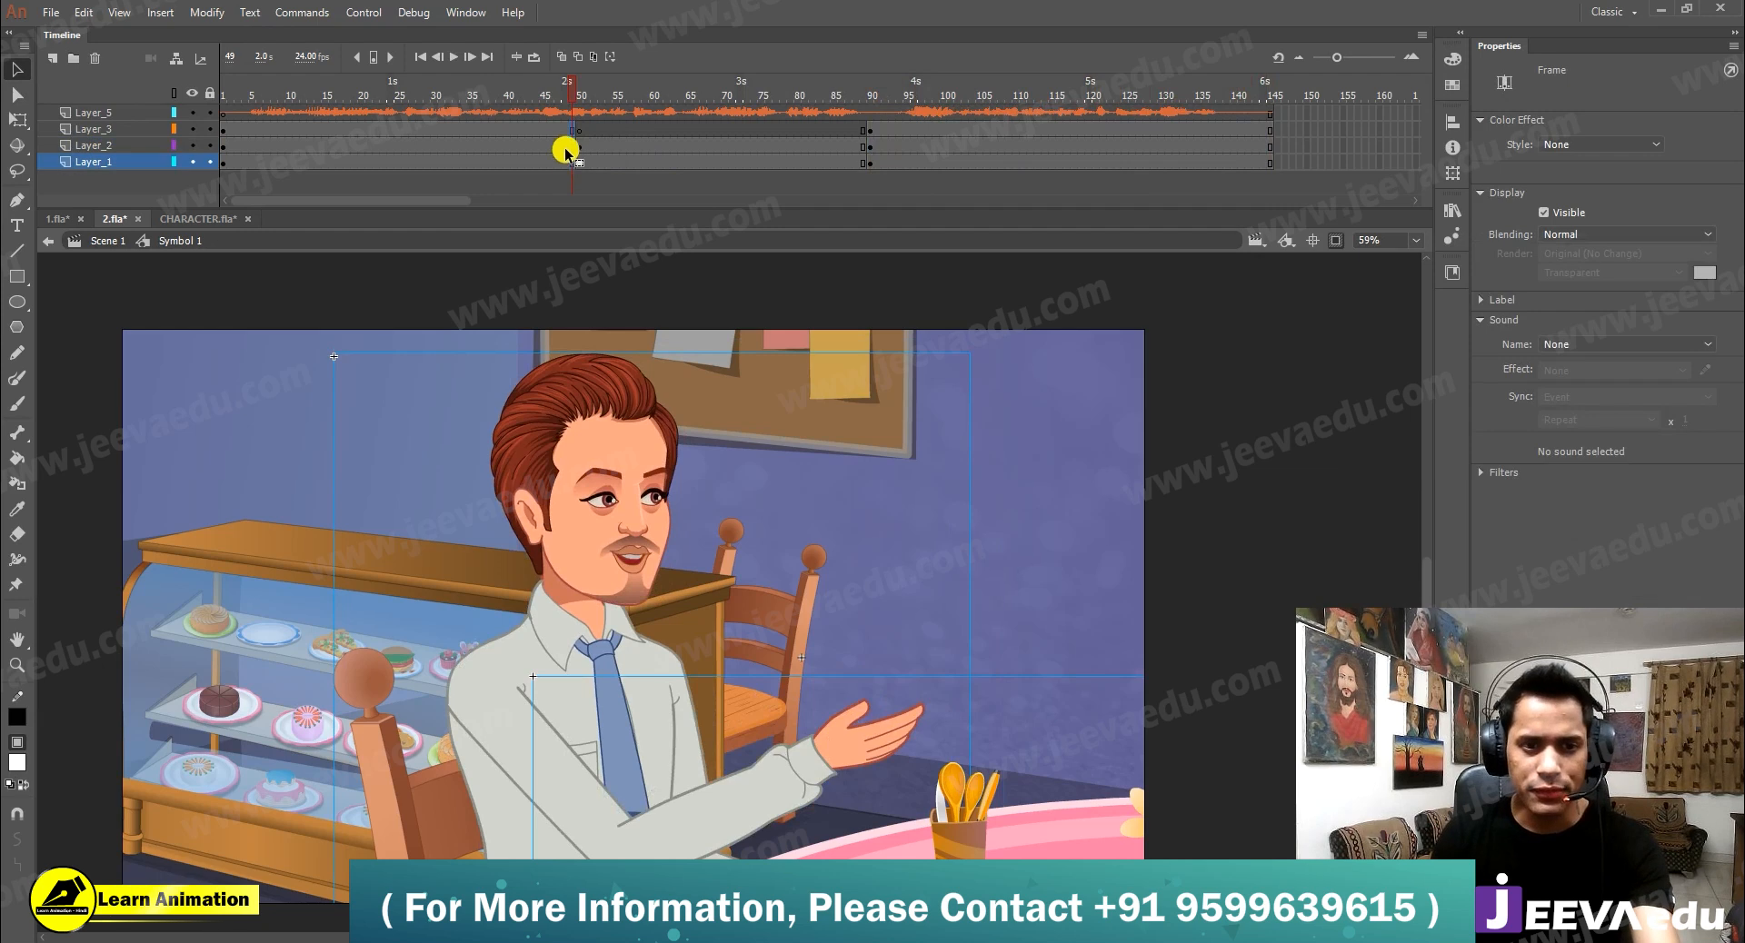
{"action": "left_click", "coordinate": [520, 163]}
{"action": "left_click_drag", "start_coordinate": [531, 133], "coordinate": [500, 162]}
{"action": "right_click", "coordinate": [494, 168]}
{"action": "left_click", "coordinate": [551, 208]}
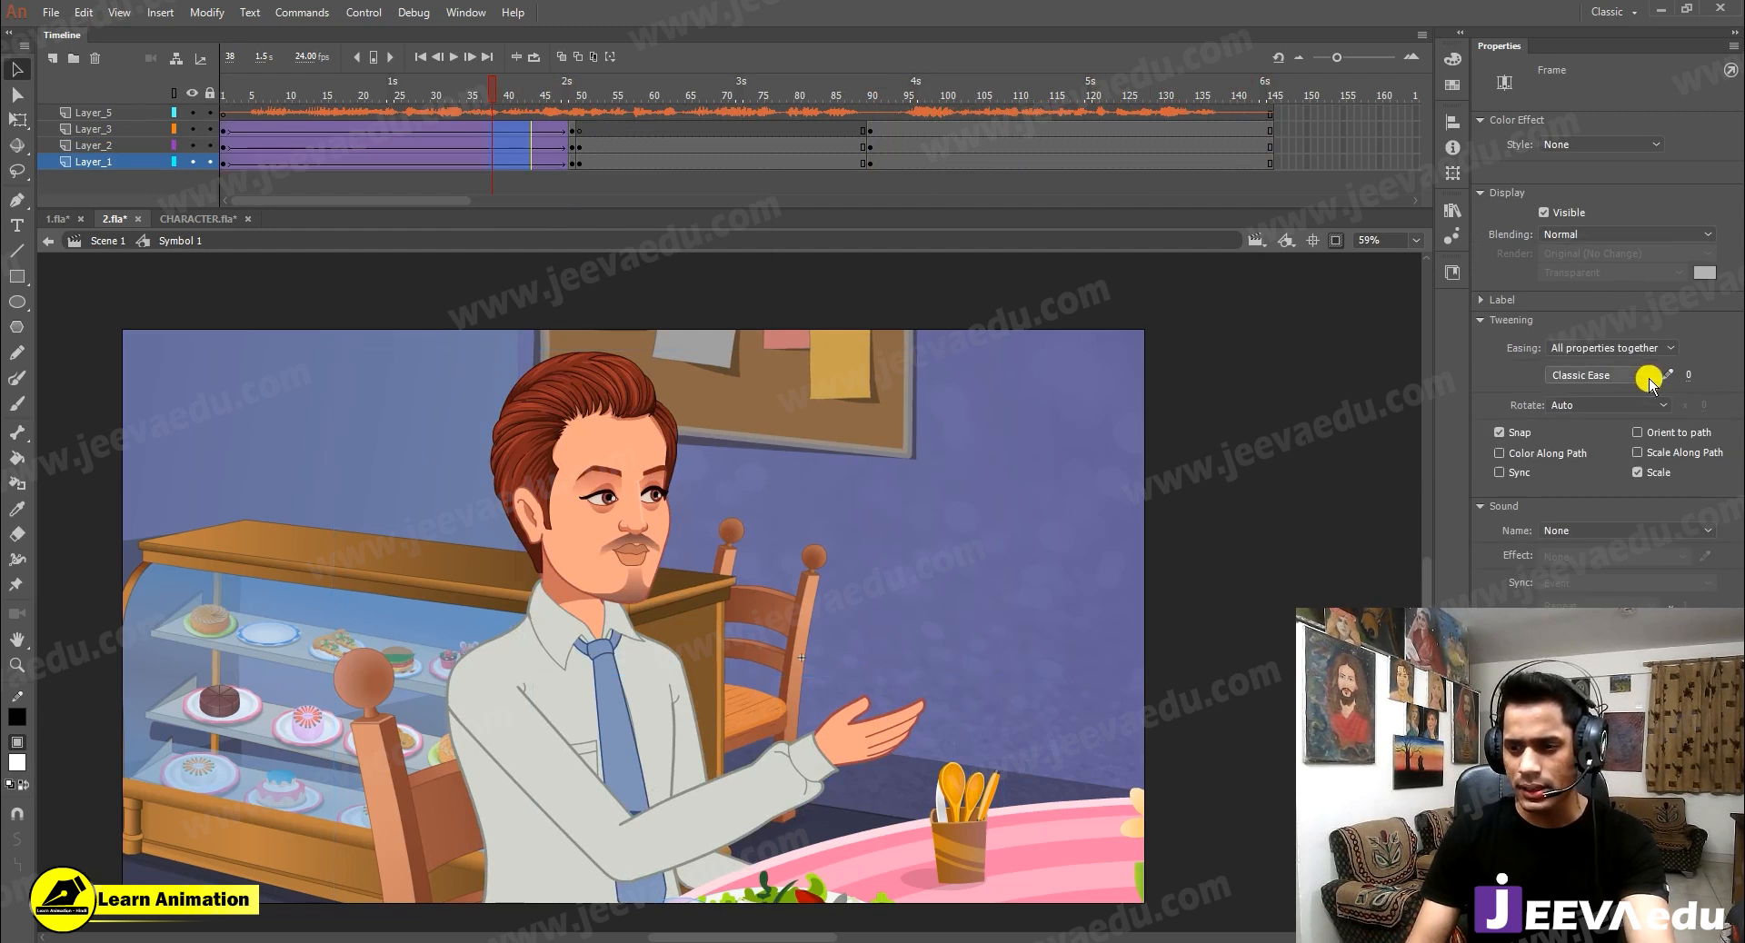
Apply a custom ease curve with a slow start and a slow finish to the first segment's tweens
{"action": "left_click", "coordinate": [1668, 374]}
{"action": "left_click_drag", "start_coordinate": [645, 598], "coordinate": [813, 585]}
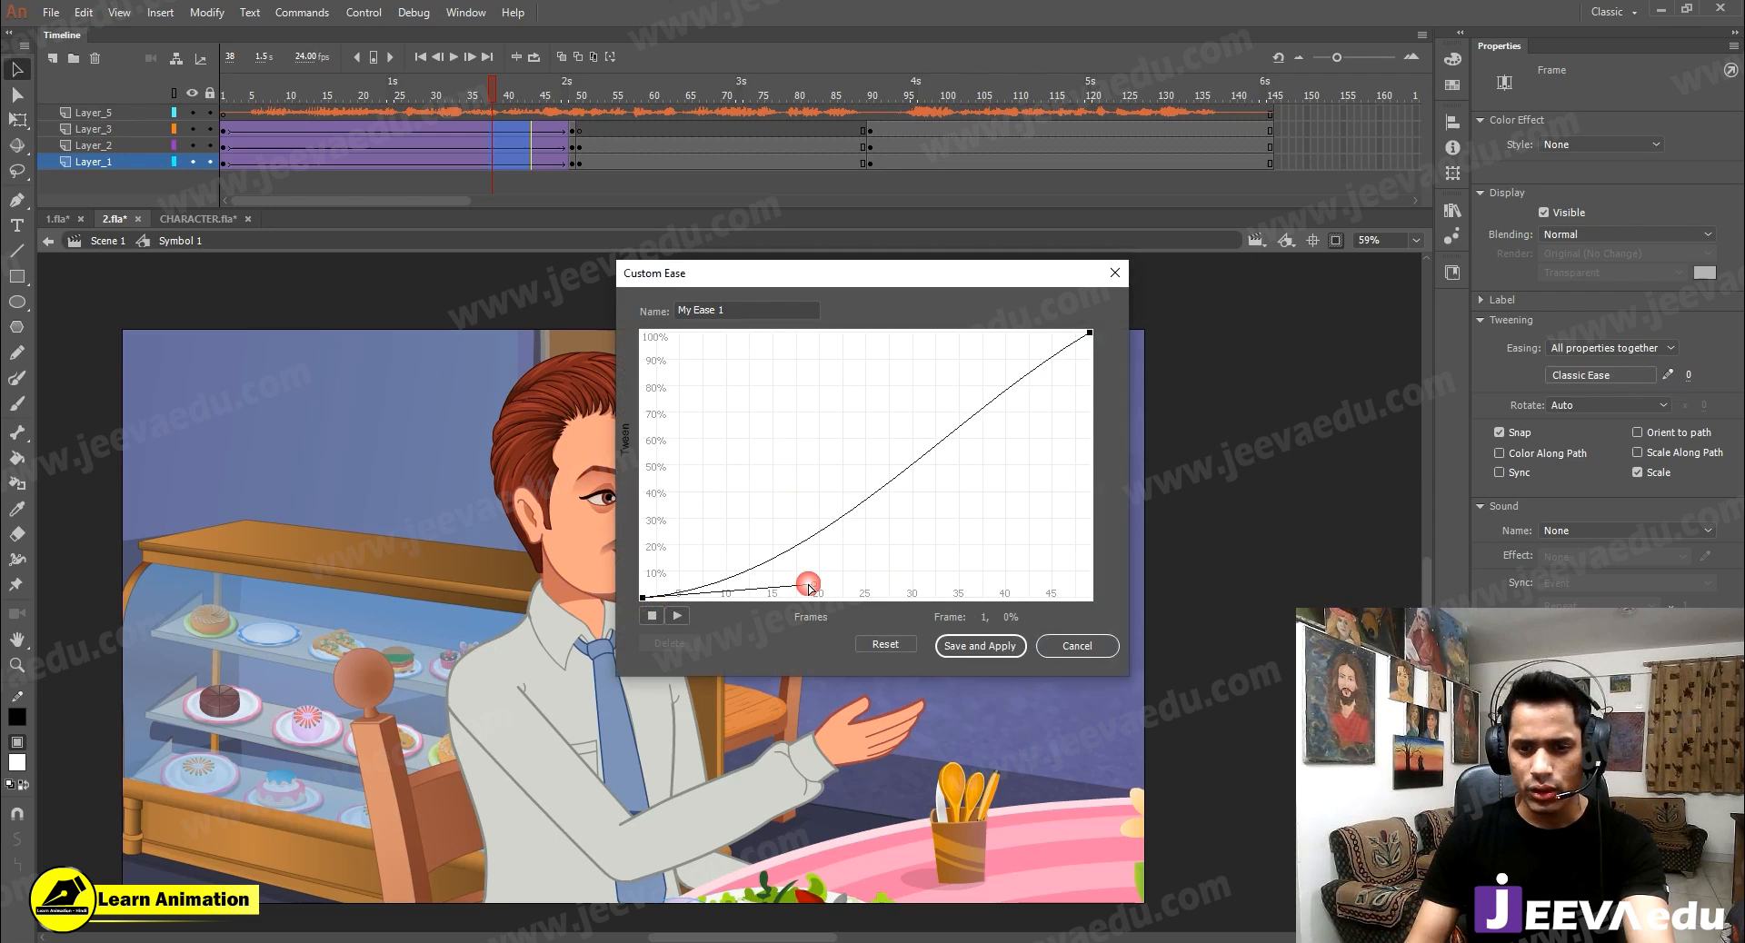
{"action": "left_click_drag", "start_coordinate": [931, 433], "coordinate": [919, 284]}
{"action": "left_click", "coordinate": [980, 645]}
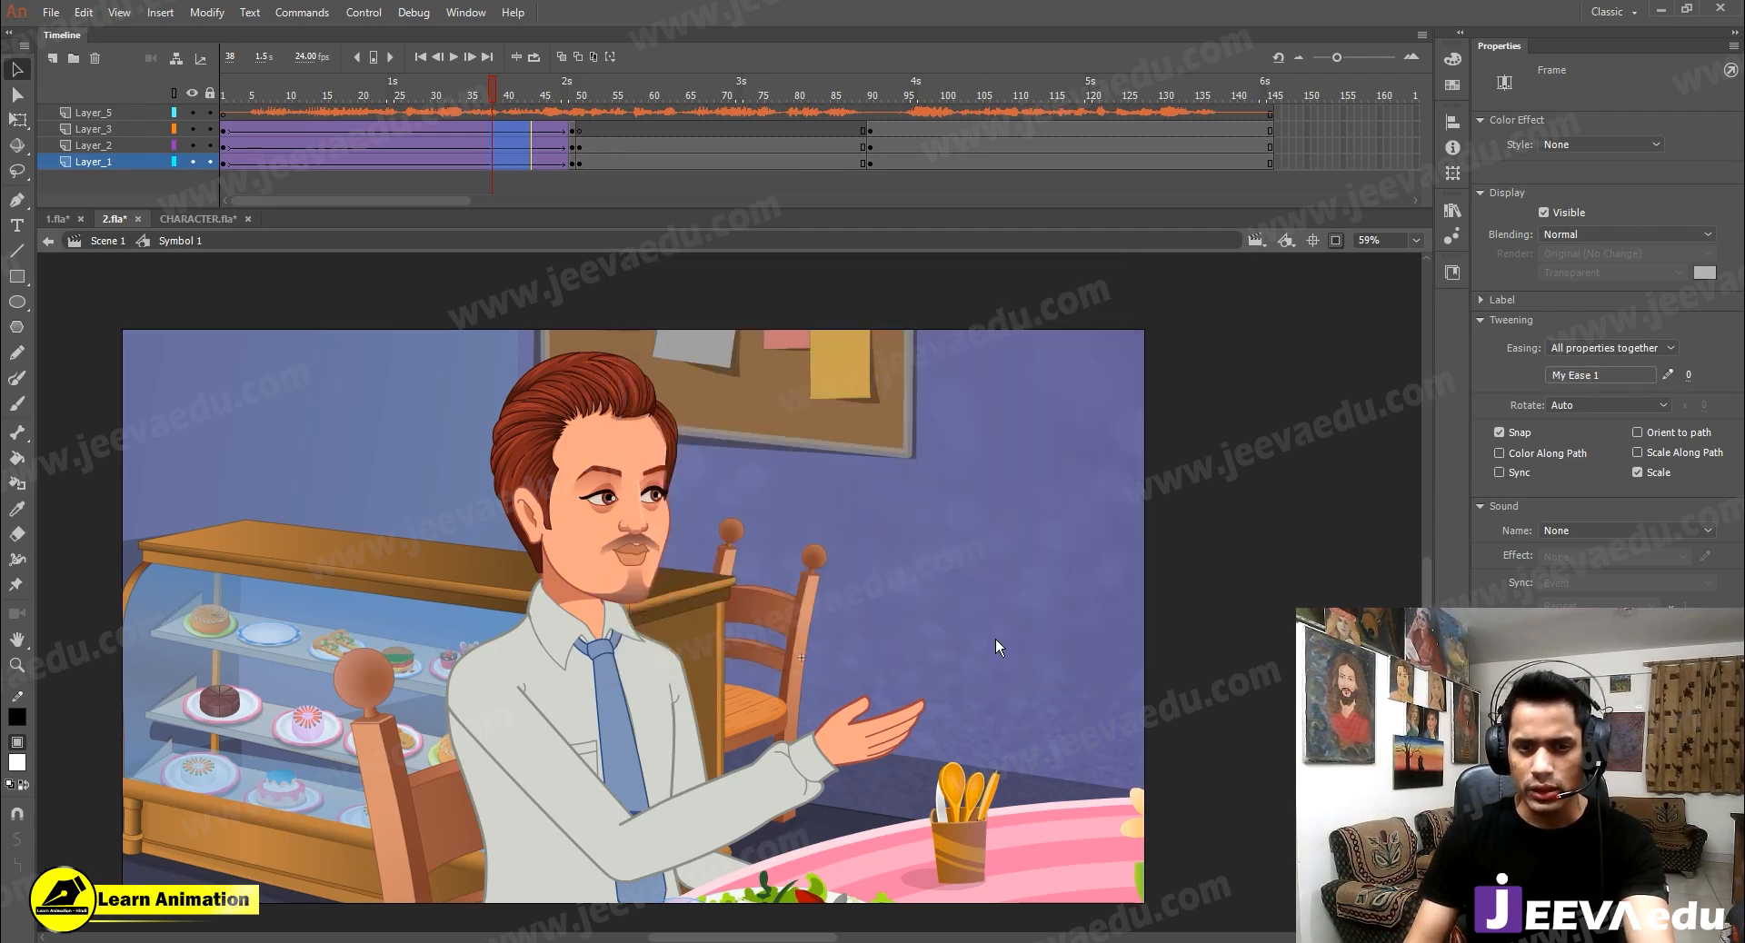
Scale the grey-shirted man's close-up artwork at frame 49 to 105% and shift it to reframe the shot
{"action": "left_click", "coordinate": [573, 167]}
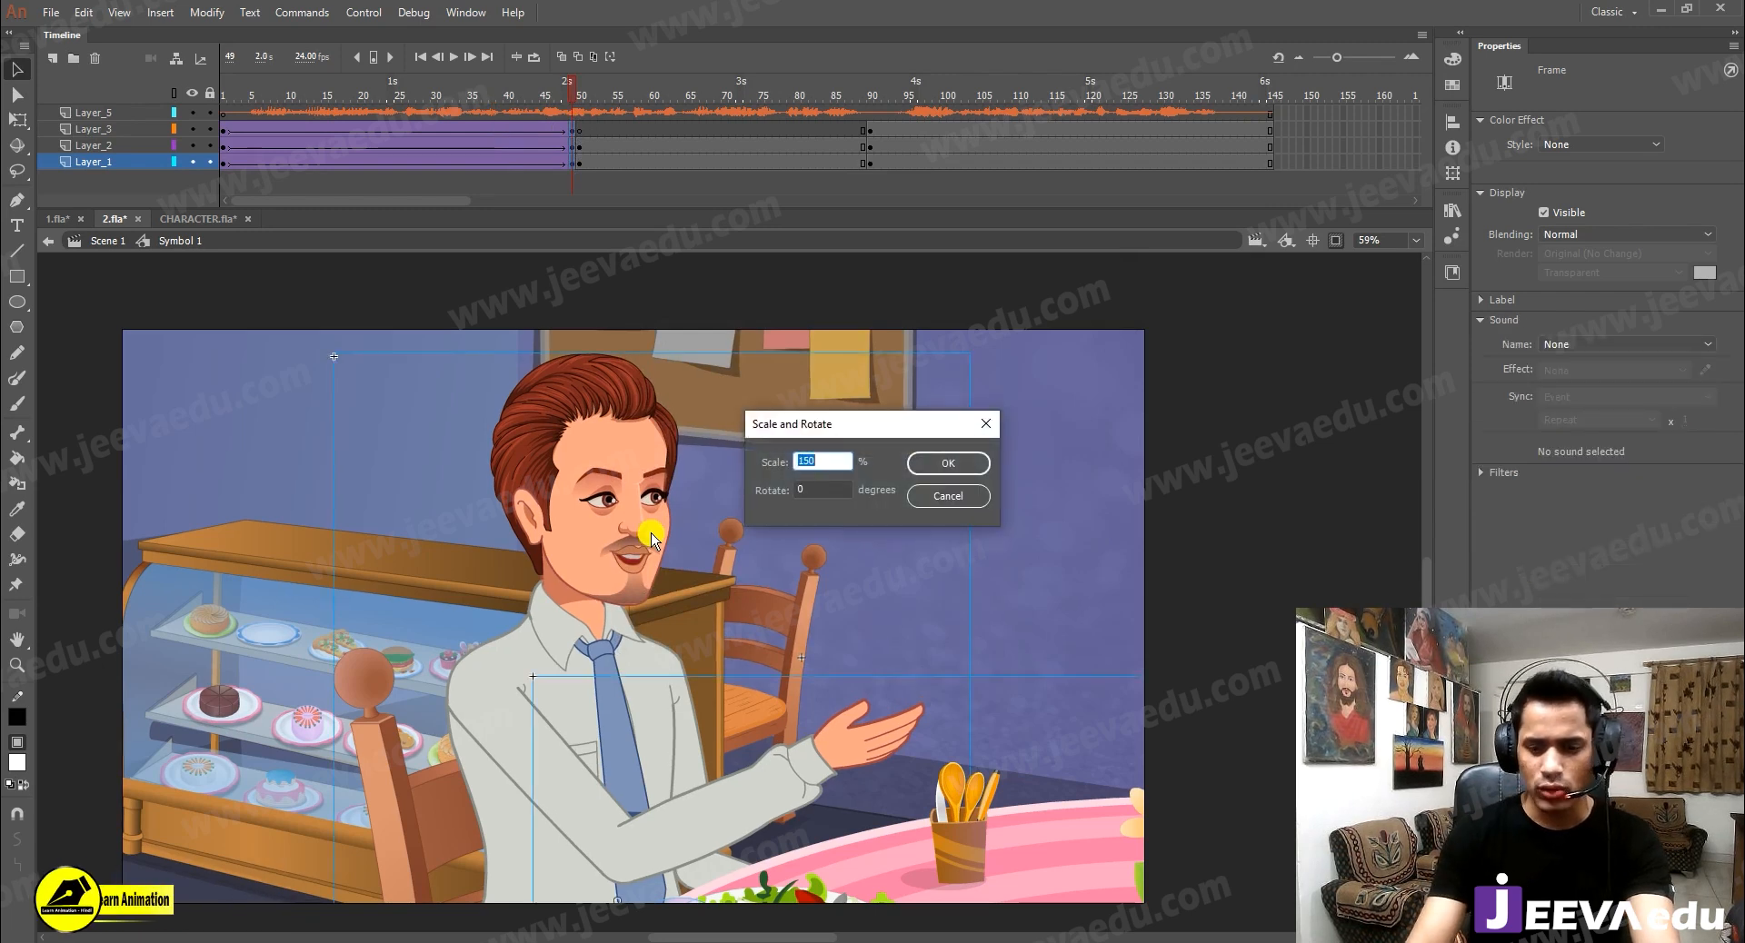
{"action": "type", "text": "05"}
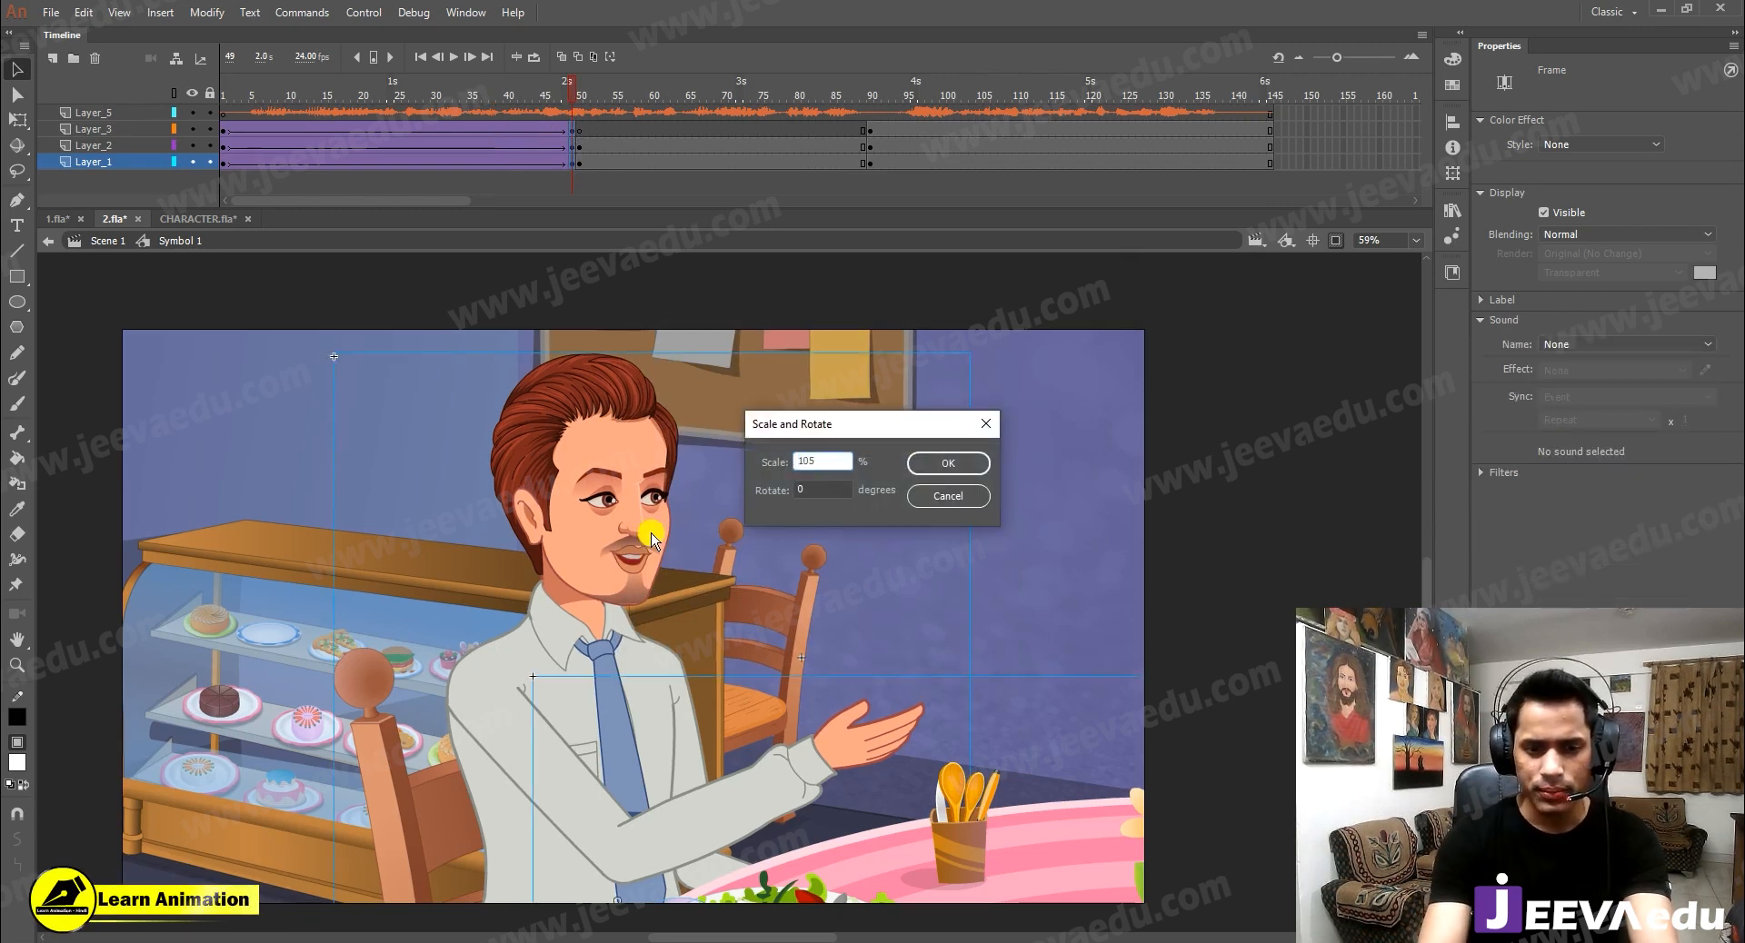
{"action": "key", "text": "Return"}
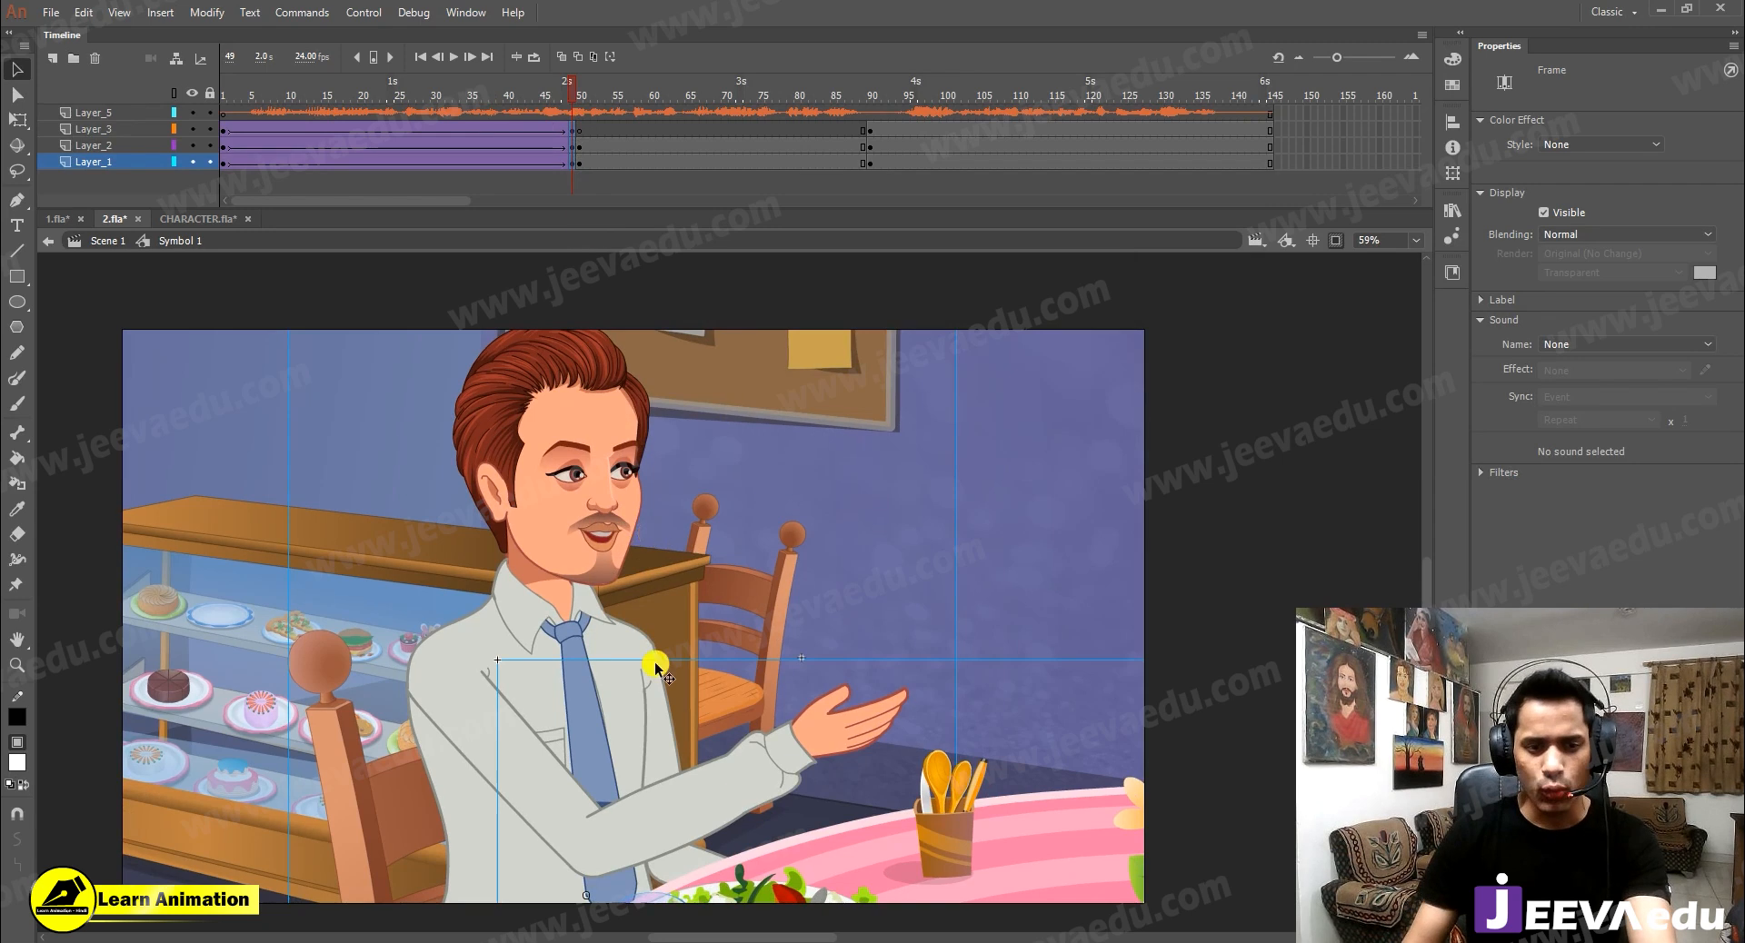
{"action": "left_click_drag", "start_coordinate": [626, 487], "coordinate": [679, 482]}
Play the first segment's slow zoom from frame 1 and continue into the second segment to check the motion
{"action": "left_click", "coordinate": [570, 81]}
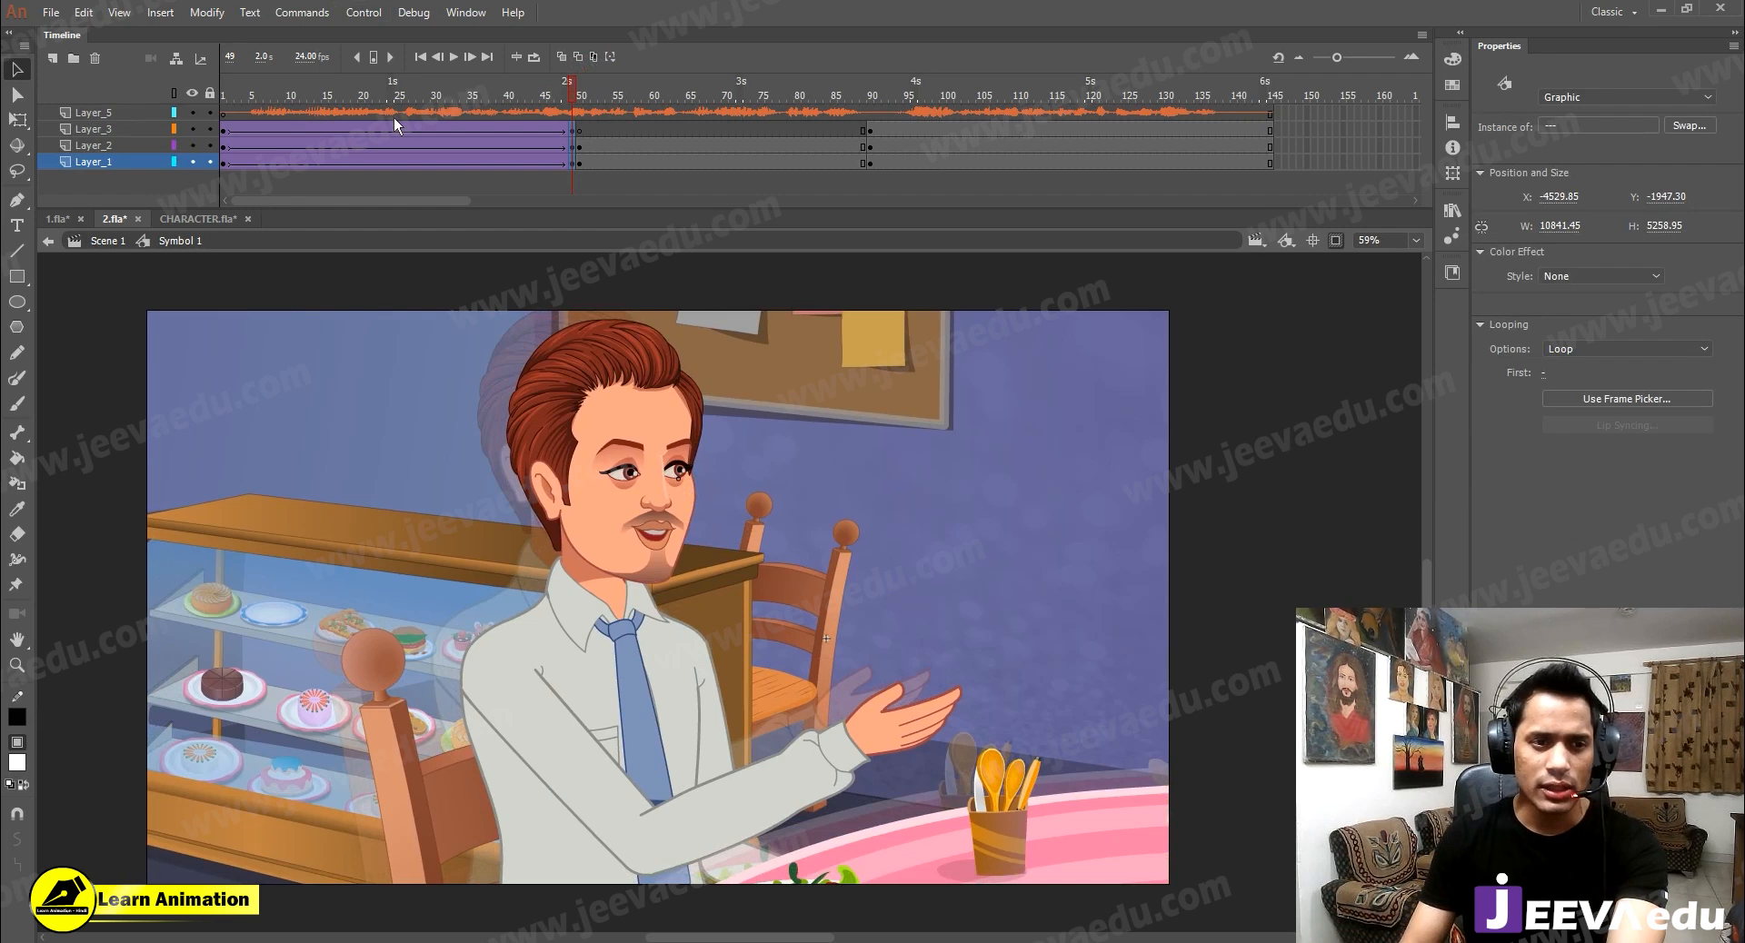
{"action": "key", "text": "shift+comma"}
{"action": "left_click", "coordinate": [223, 92]}
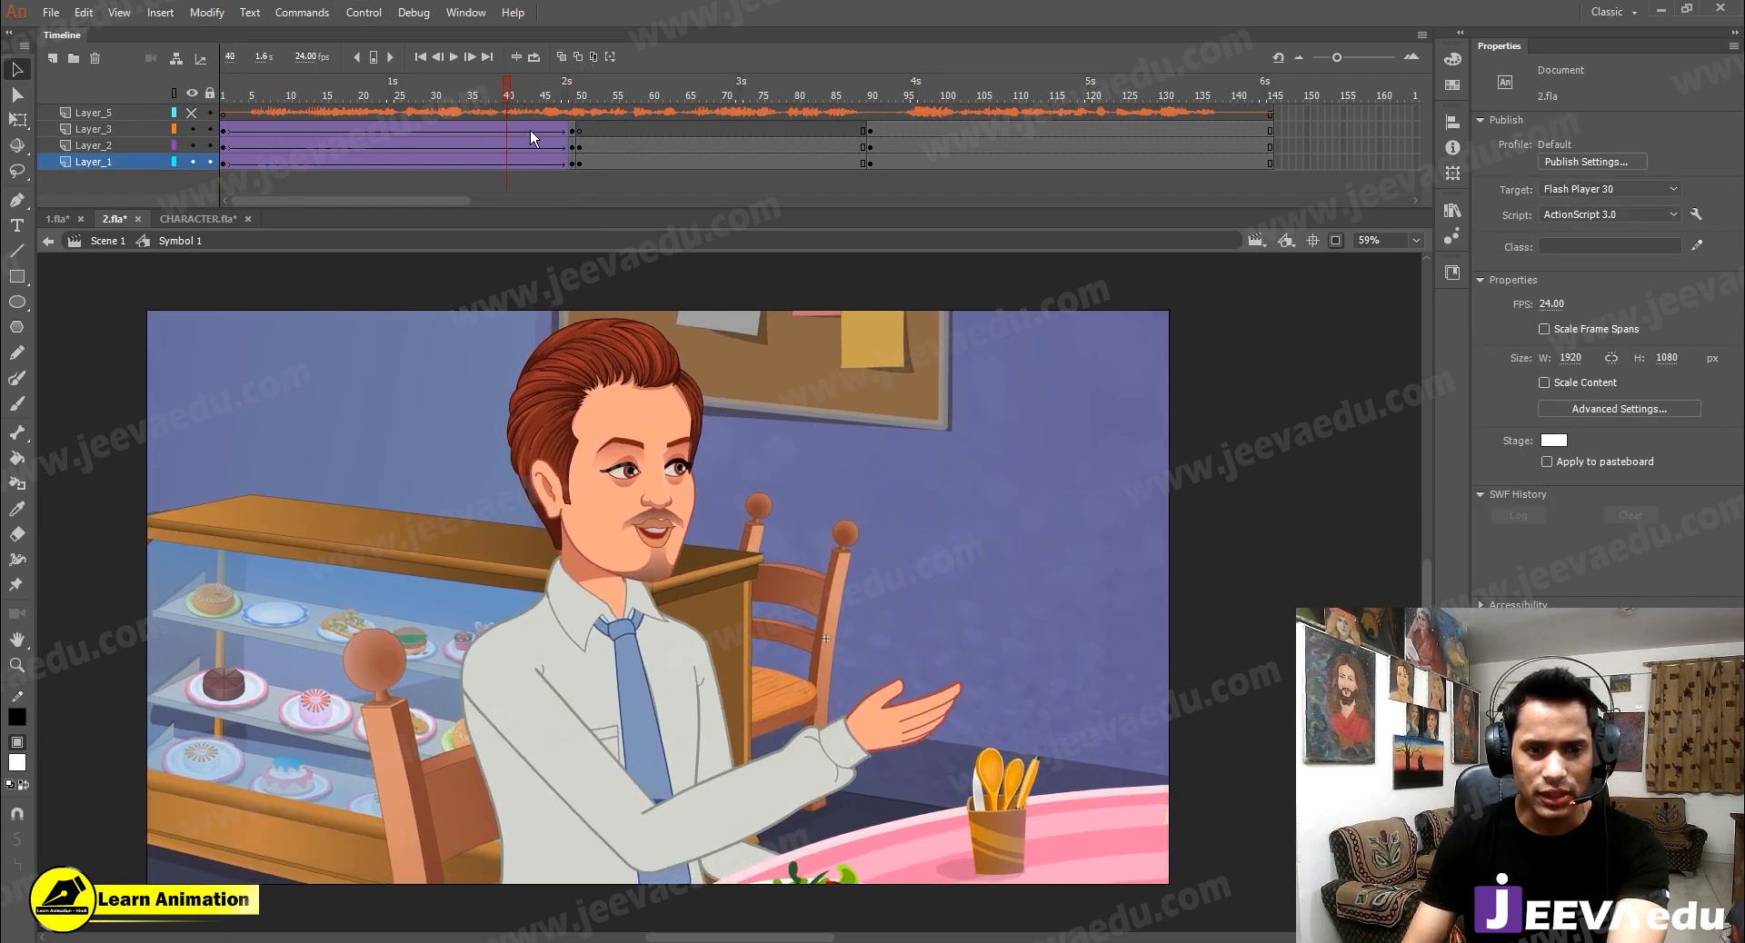
{"action": "left_click", "coordinate": [569, 142]}
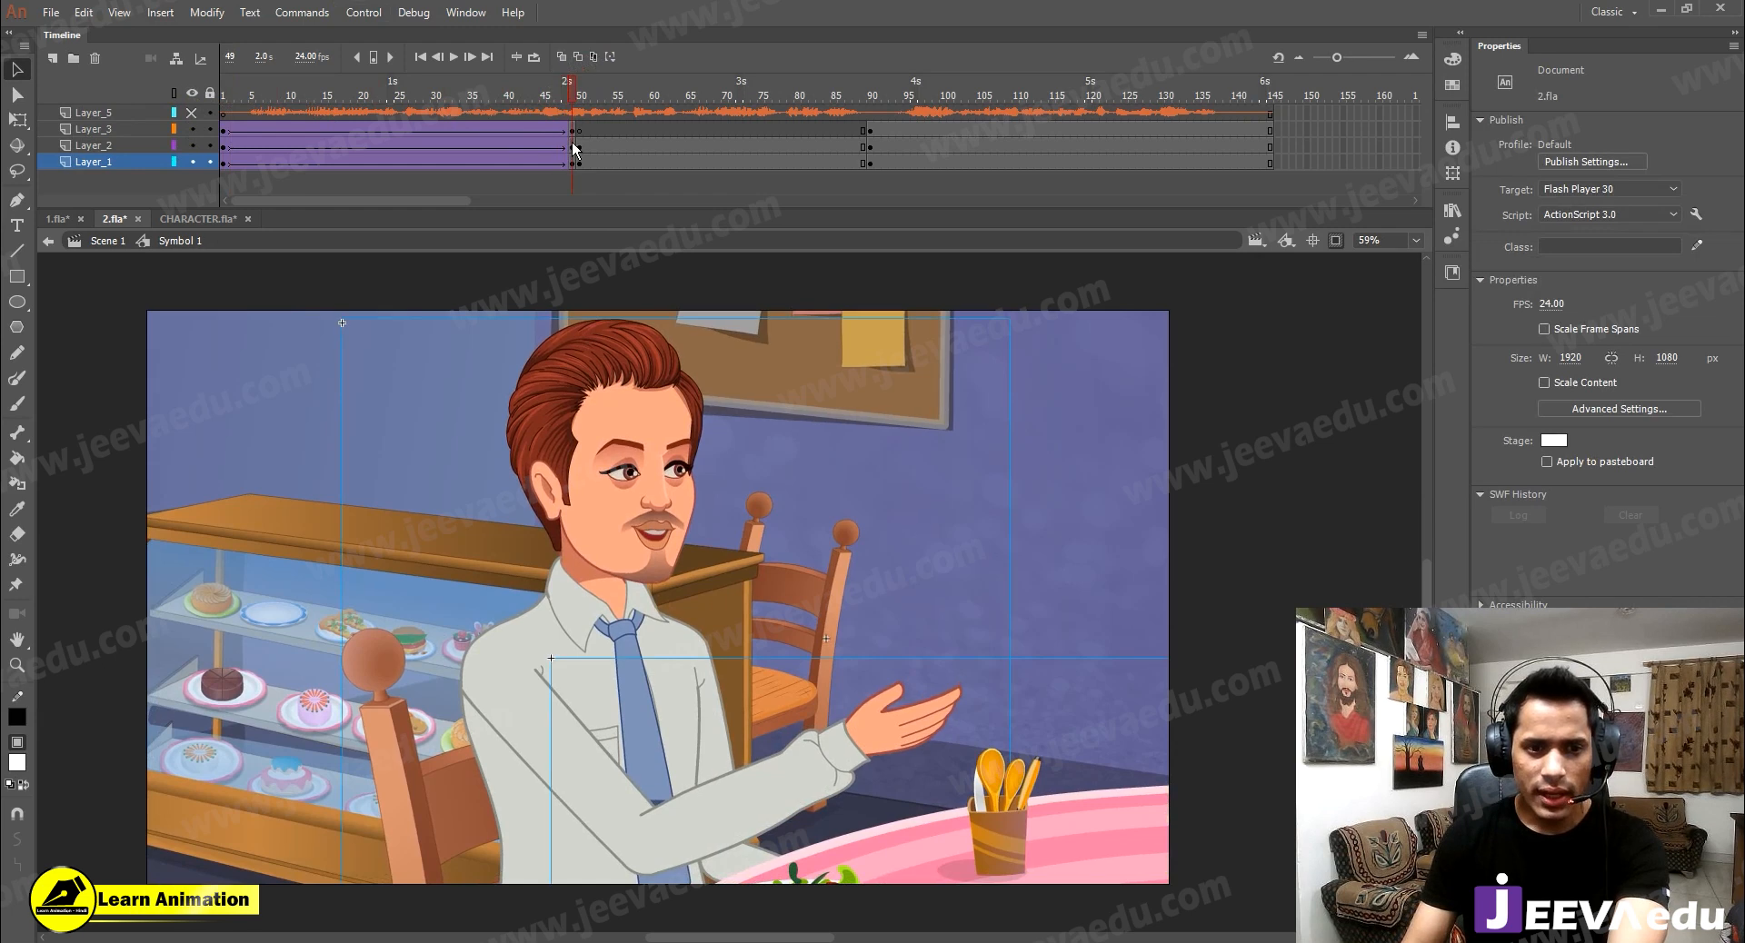
{"action": "key", "text": "Return"}
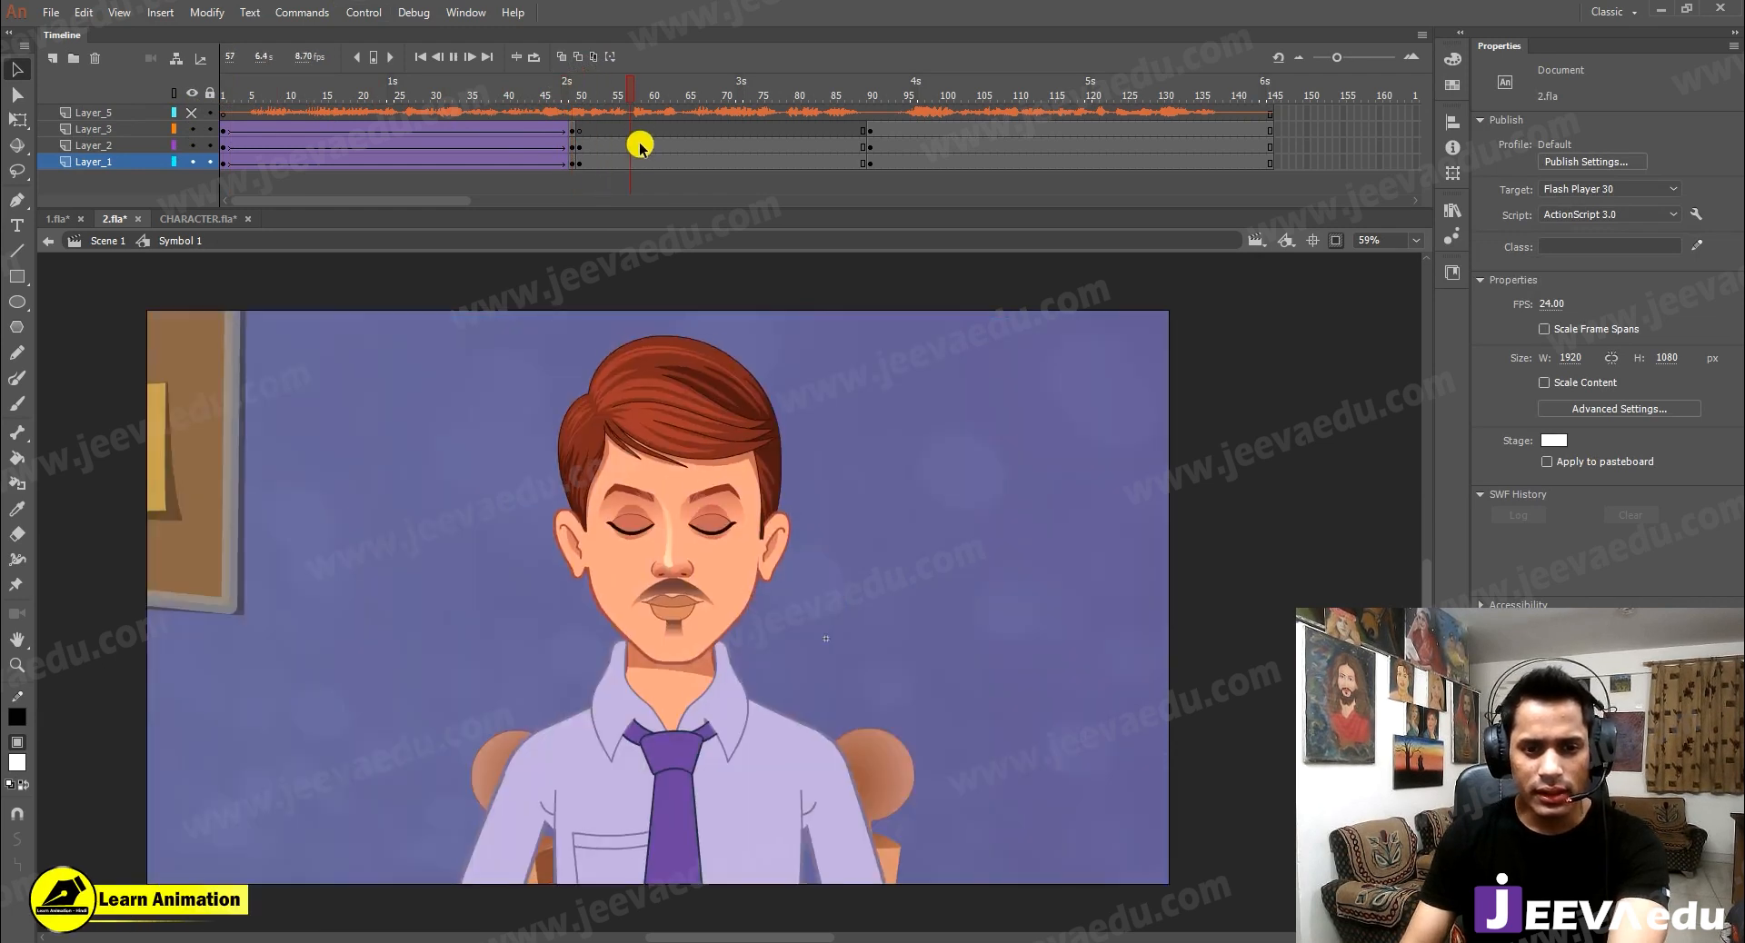
{"action": "key", "text": "Return"}
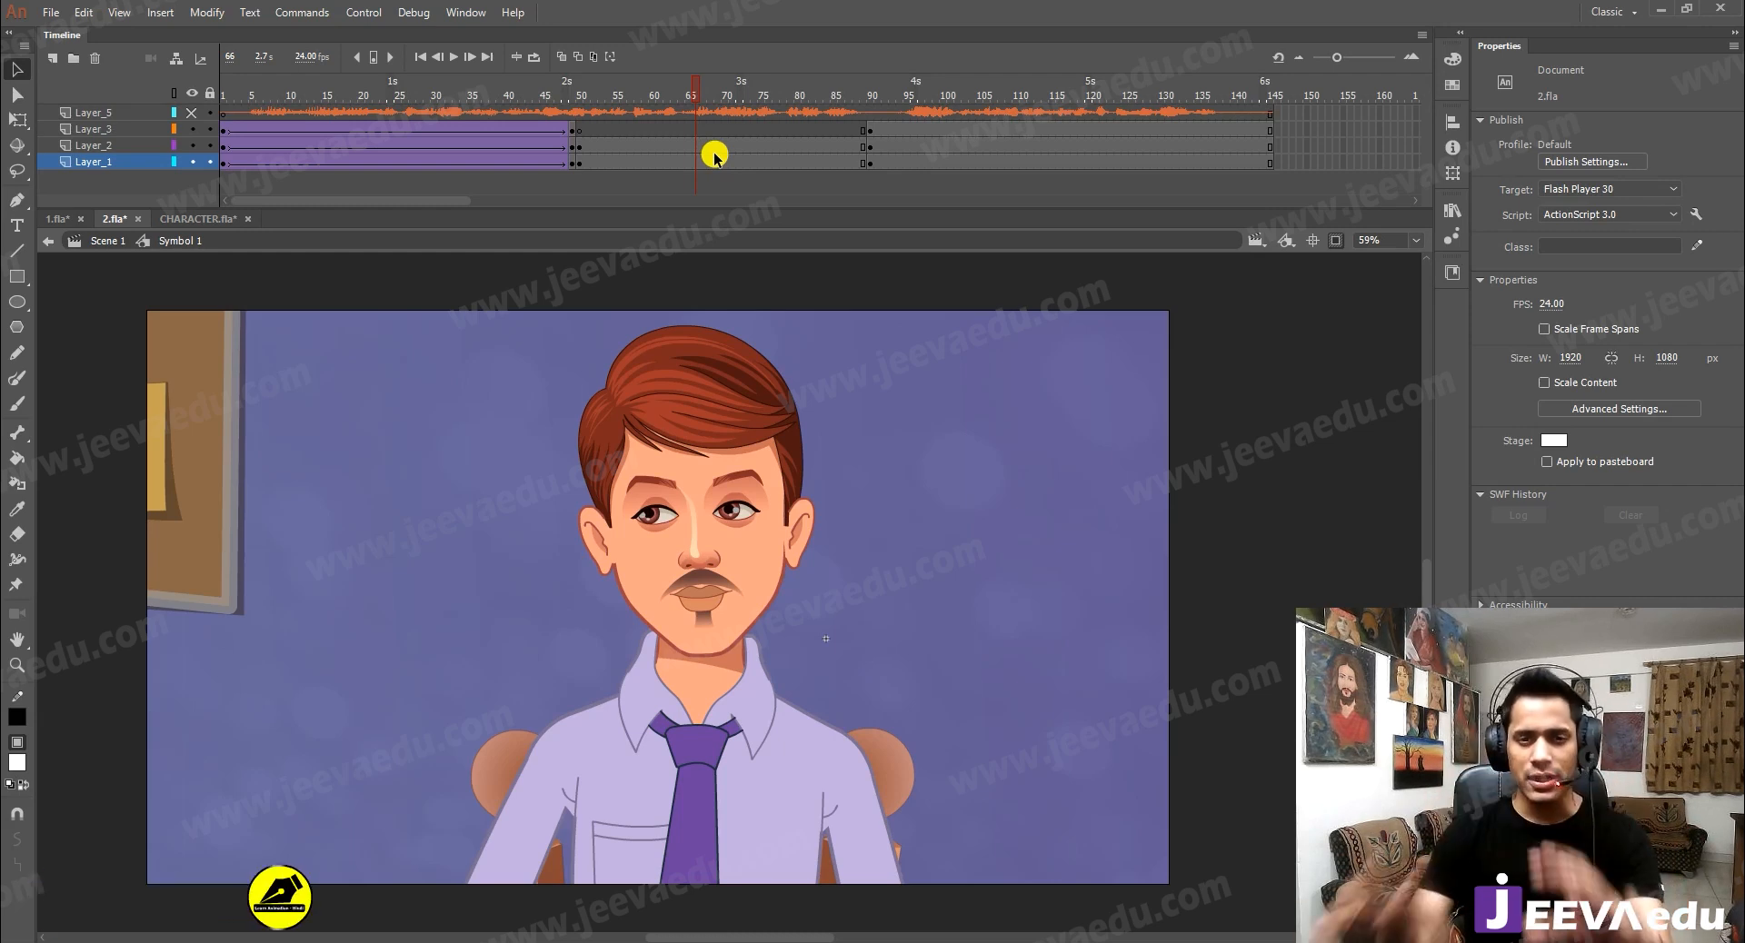
Create second-segment classic tweens on Layer_1 and Layer_2 up to new keyframes at frame 59, with easing 100 out
{"action": "left_click", "coordinate": [644, 162]}
{"action": "key", "text": "F6"}
{"action": "left_click_drag", "start_coordinate": [622, 146], "coordinate": [615, 162]}
{"action": "right_click", "coordinate": [614, 160]}
{"action": "left_click", "coordinate": [643, 208]}
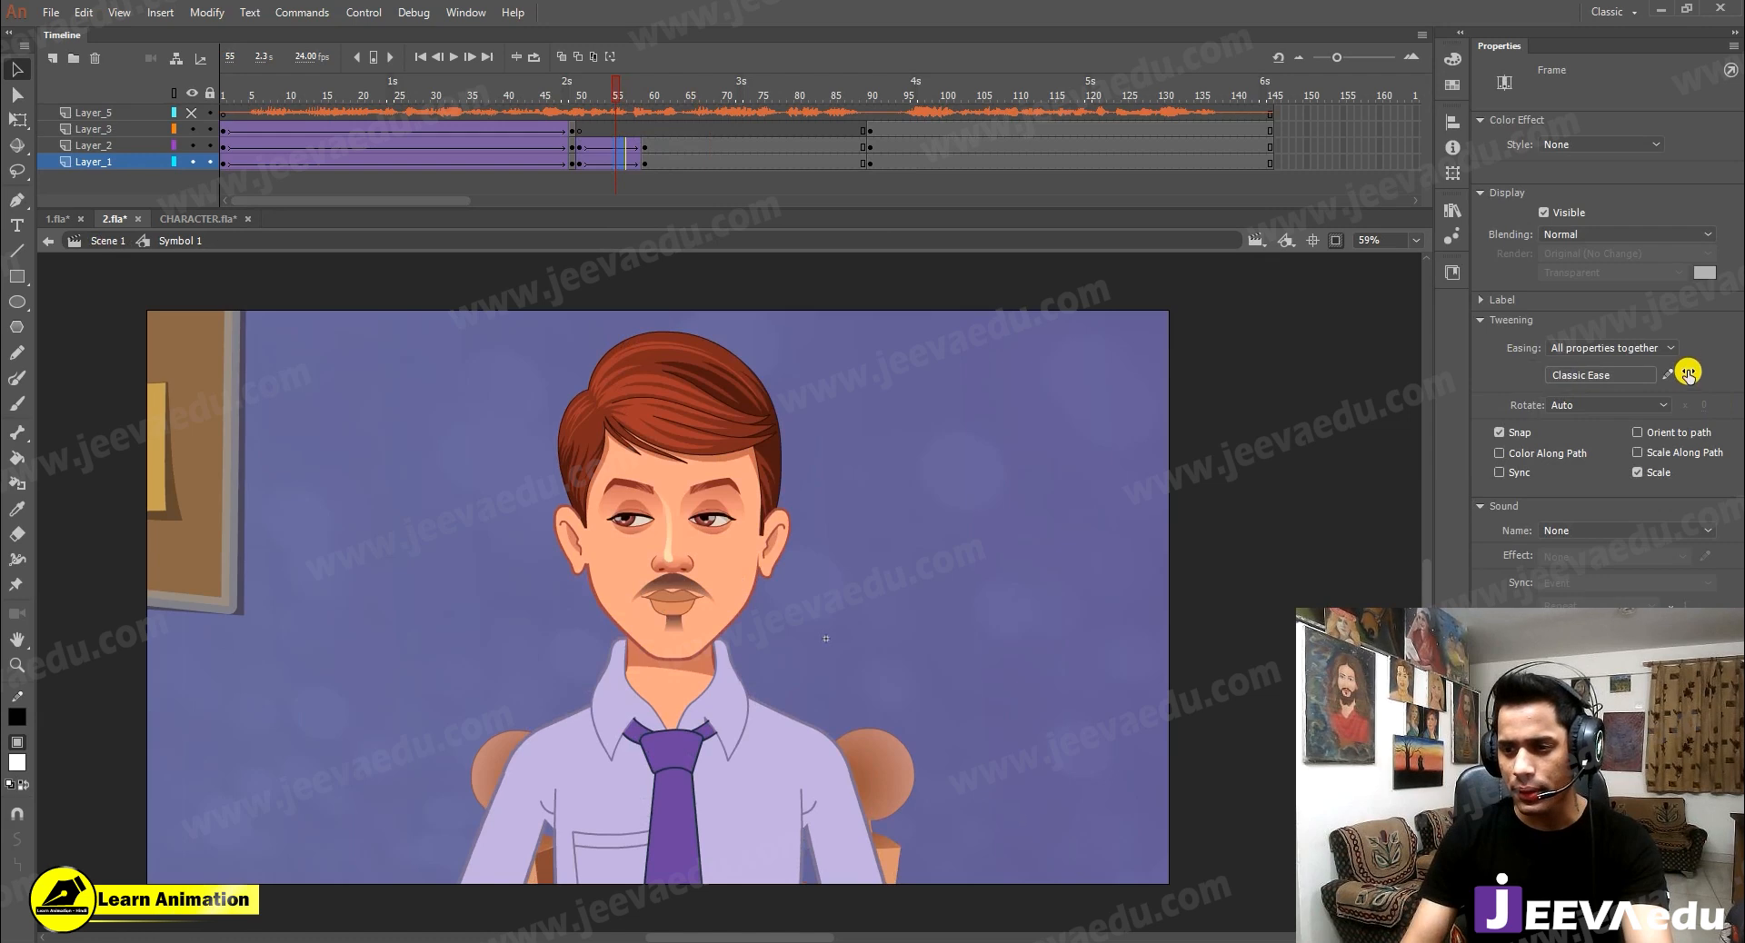
{"action": "left_click_drag", "start_coordinate": [1668, 272], "coordinate": [1672, 256]}
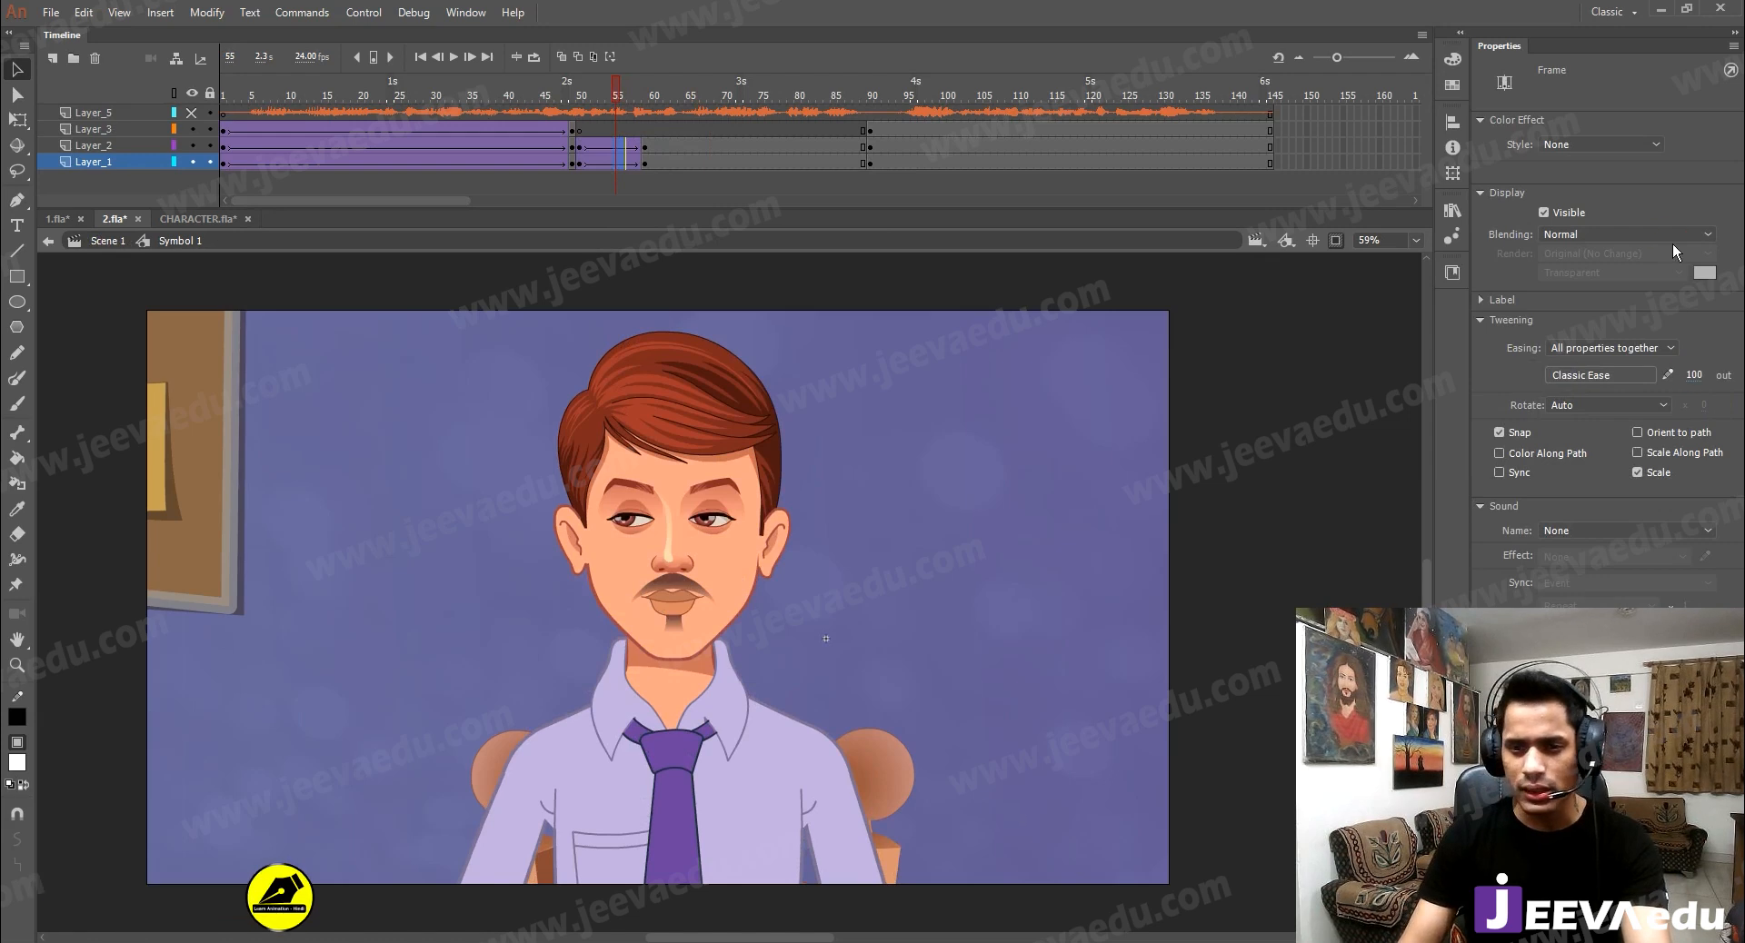
Scale the purple-shirted man's close-up artwork at frame 59 to 108% and nudge it to reframe the shot
{"action": "left_click", "coordinate": [647, 155]}
{"action": "left_click", "coordinate": [718, 558]}
{"action": "key", "text": "ctrl+alt+s"}
{"action": "type", "text": "1"}
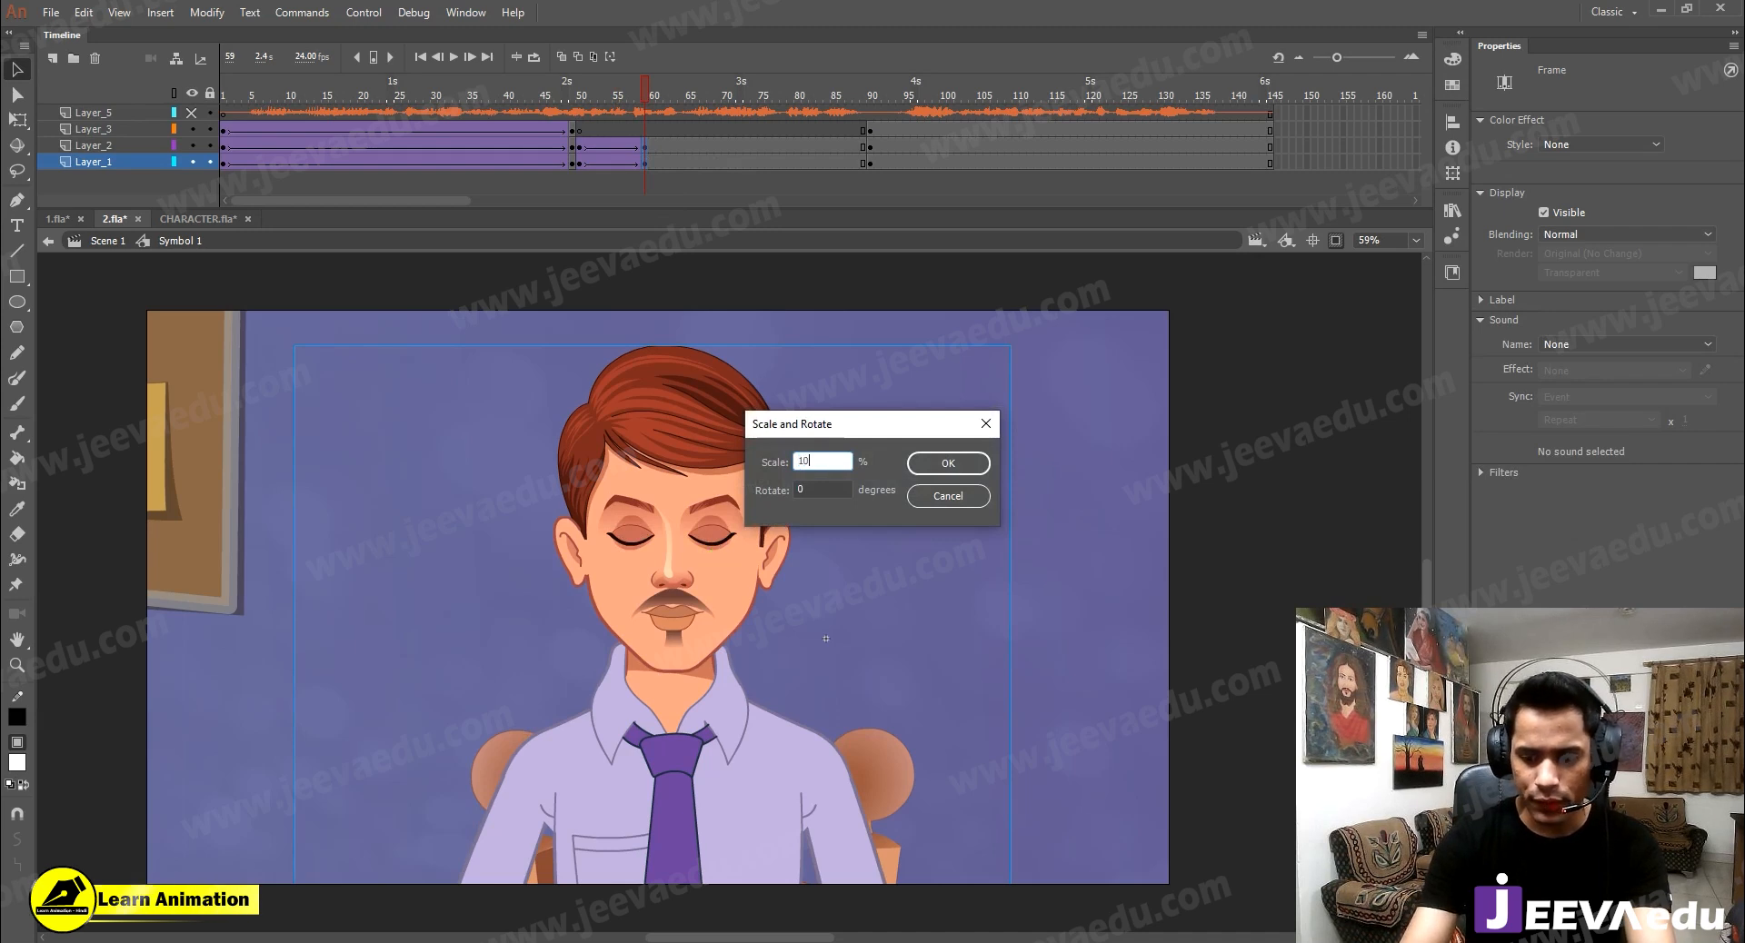
{"action": "type", "text": "0"}
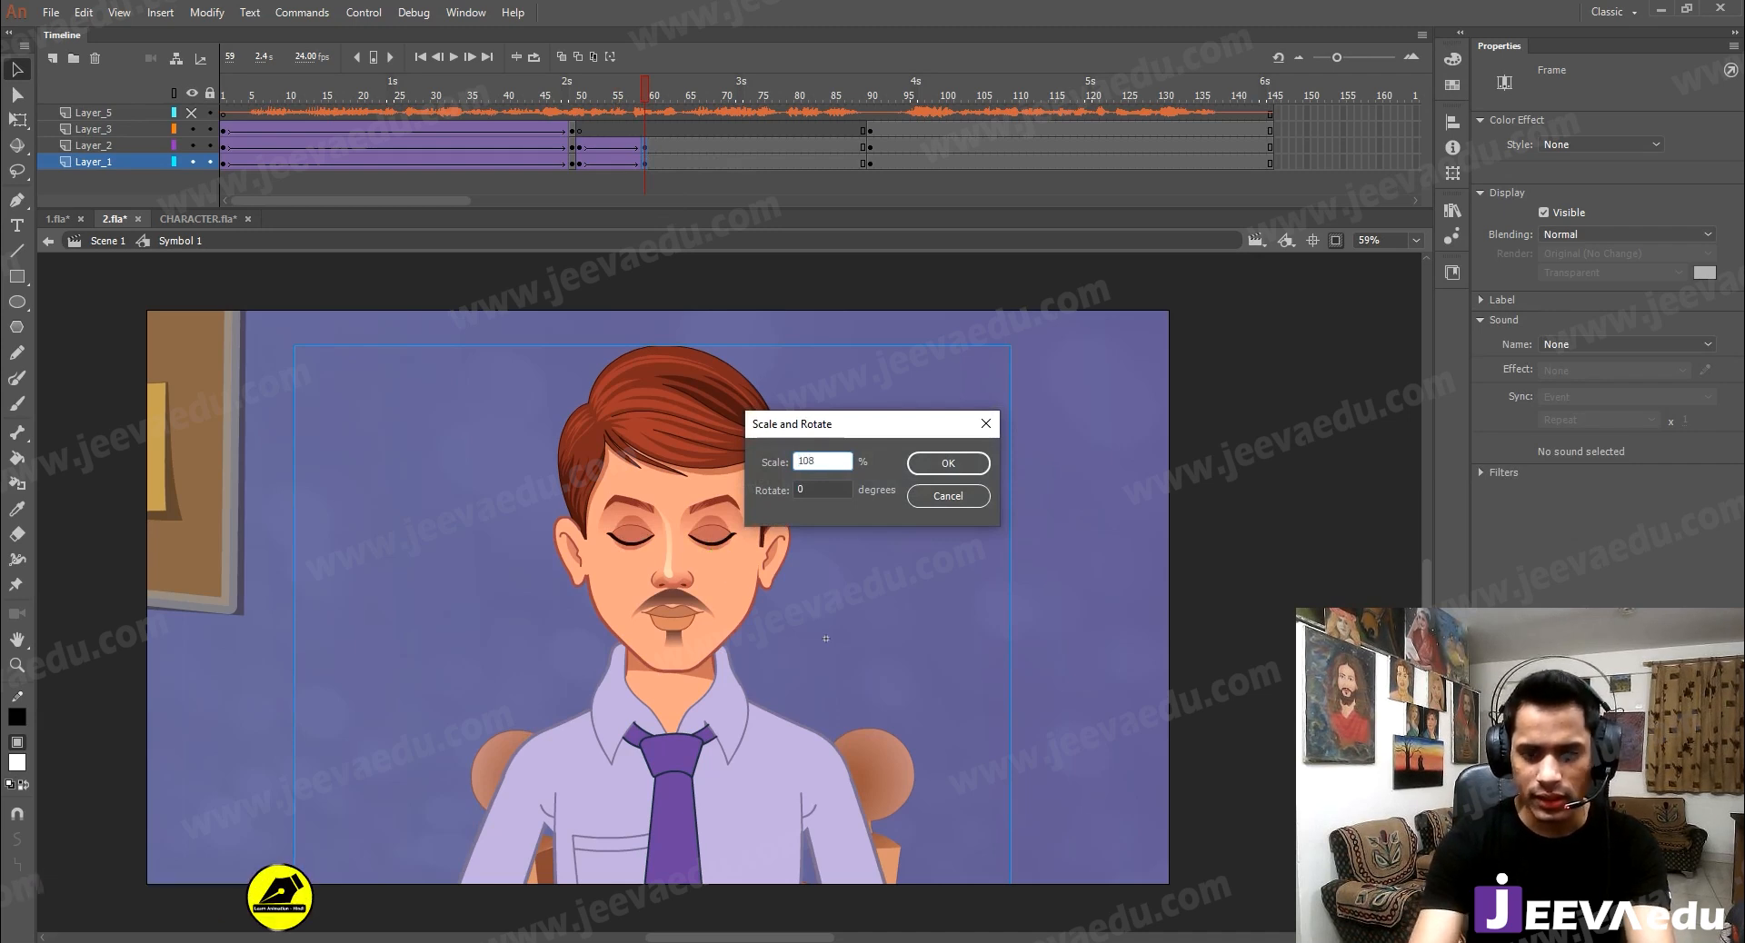
{"action": "key", "text": "Return"}
{"action": "left_click_drag", "start_coordinate": [732, 618], "coordinate": [723, 608]}
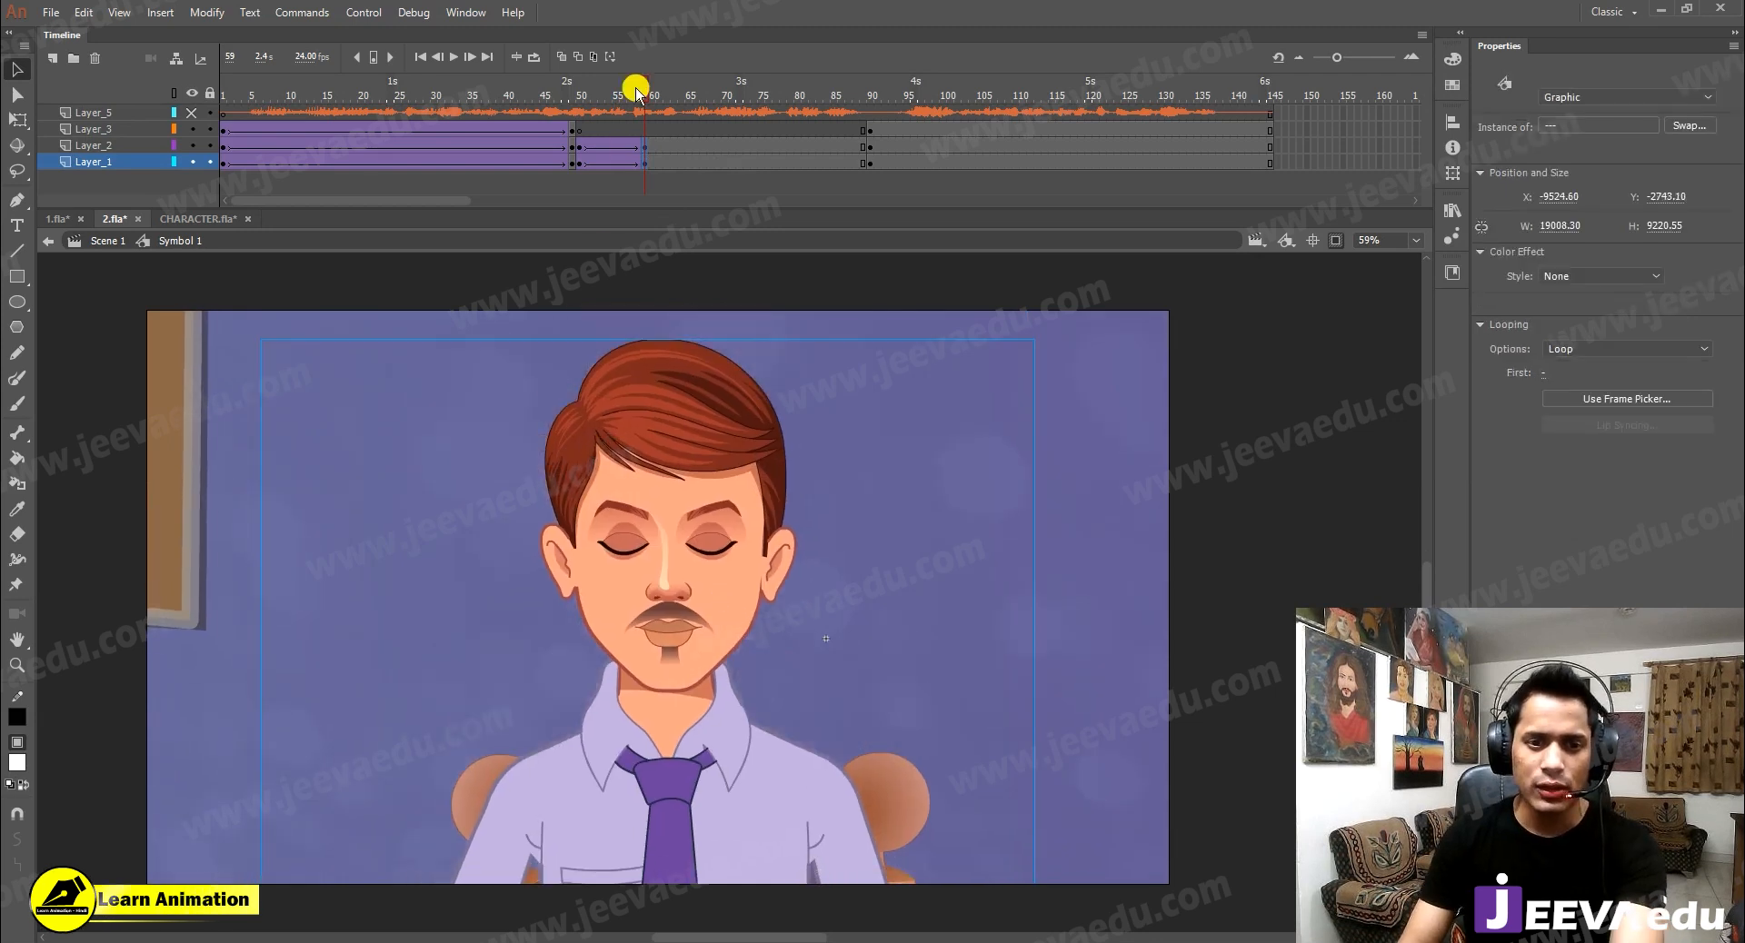
Play the second segment's zoom several times and continue into the third segment to check the camera moves against the dialogue
{"action": "left_click", "coordinate": [583, 98]}
{"action": "key", "text": "Return"}
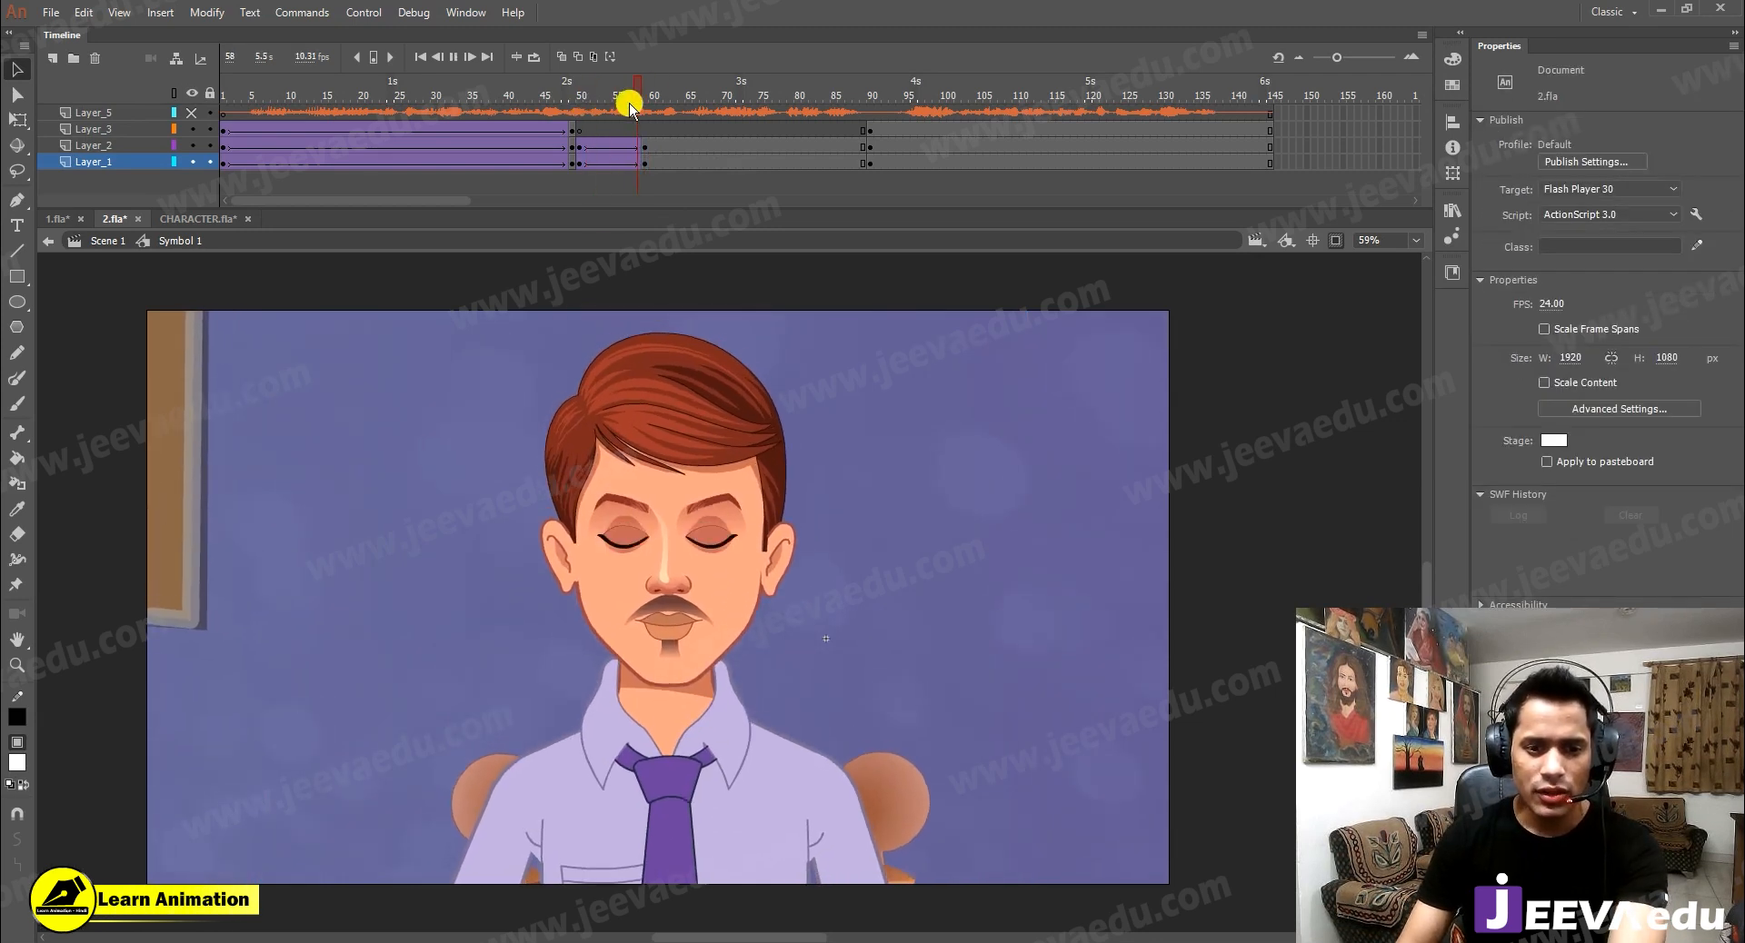
{"action": "left_click", "coordinate": [598, 104]}
{"action": "left_click", "coordinate": [654, 104]}
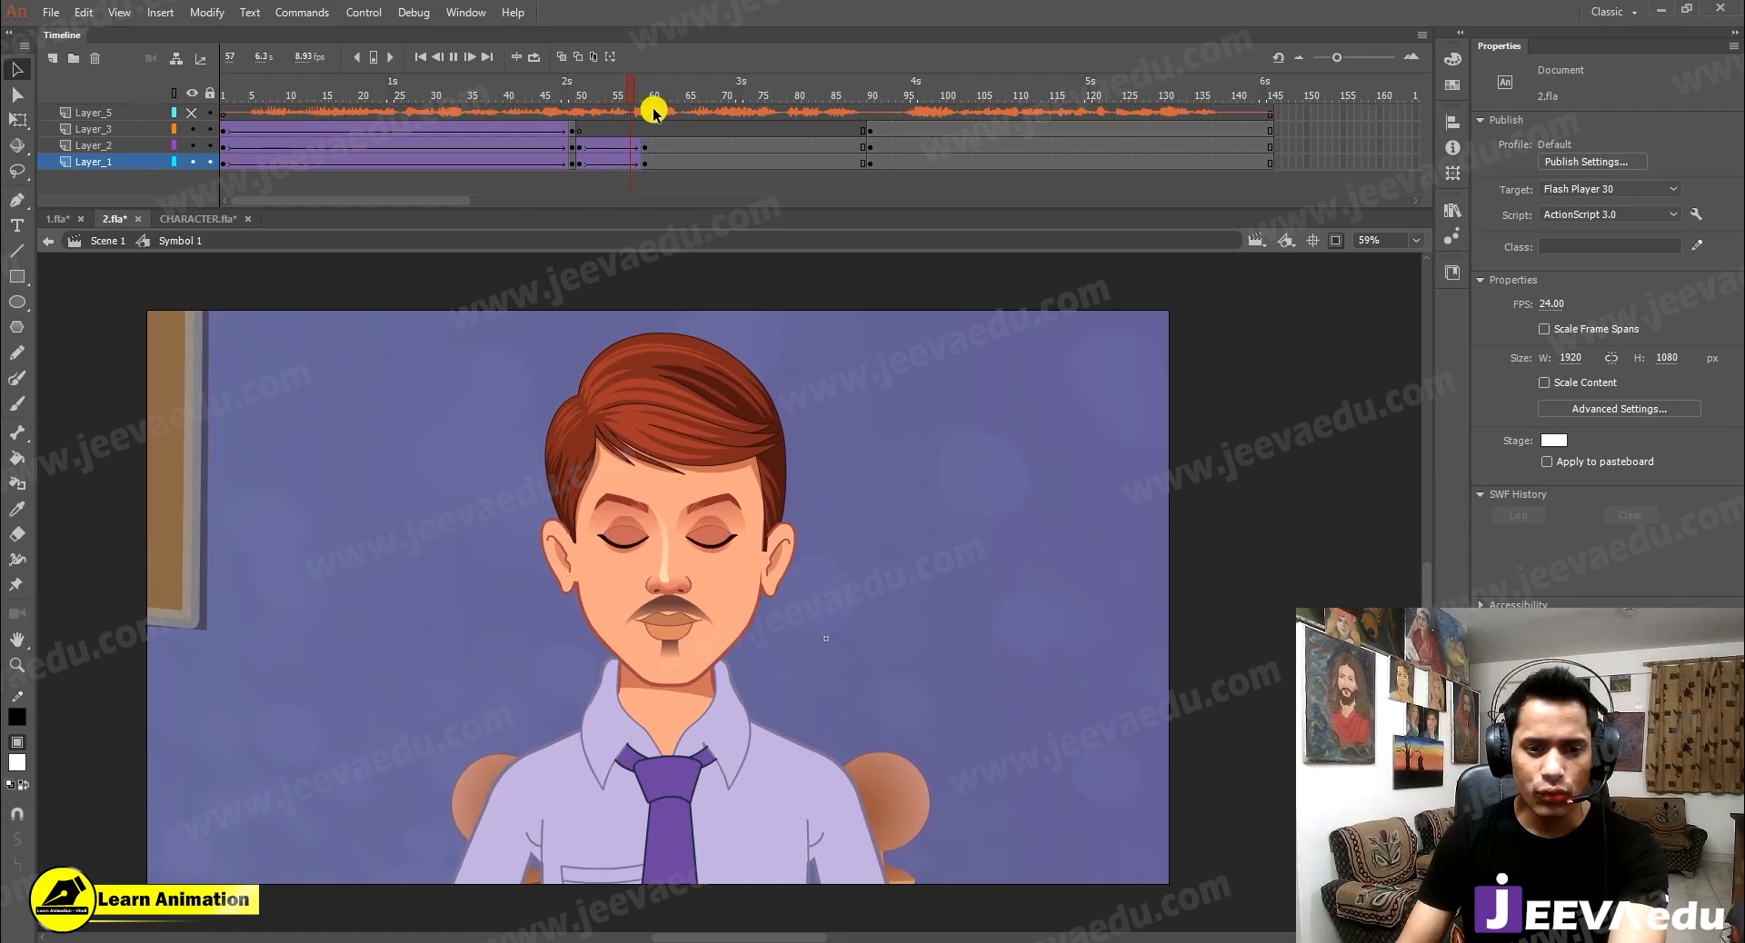
{"action": "left_click", "coordinate": [653, 113]}
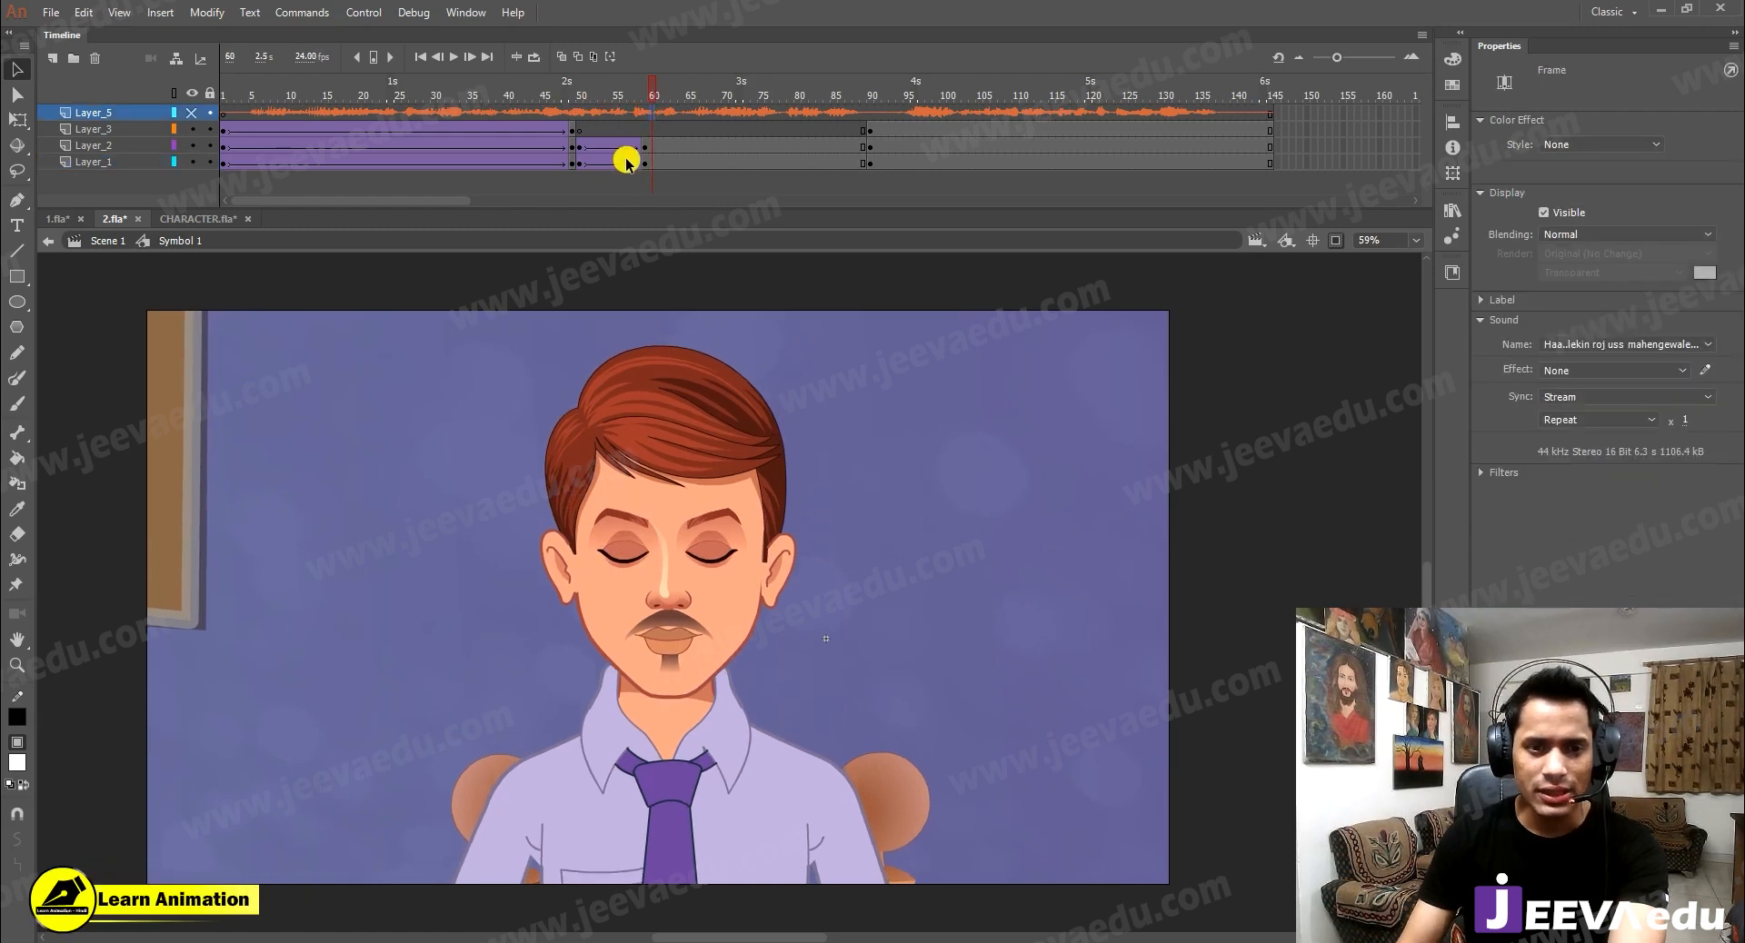
{"action": "key", "text": "Return"}
{"action": "key", "text": "Return"}
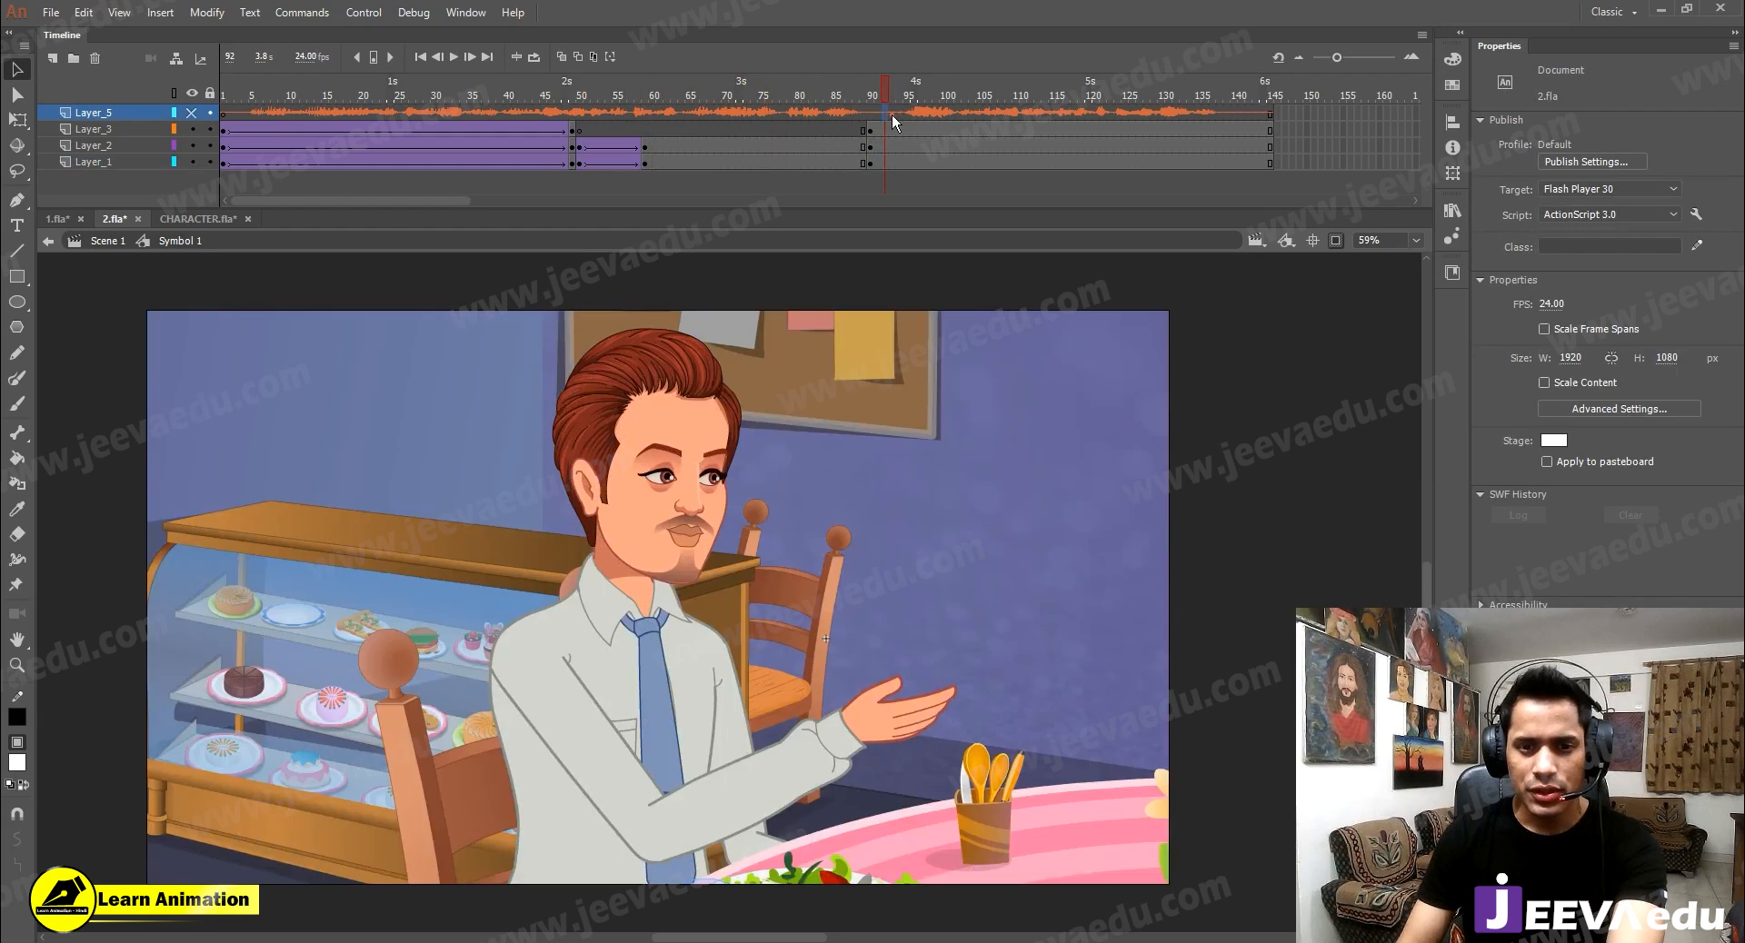
{"action": "left_click", "coordinate": [889, 113]}
{"action": "key", "text": "Return"}
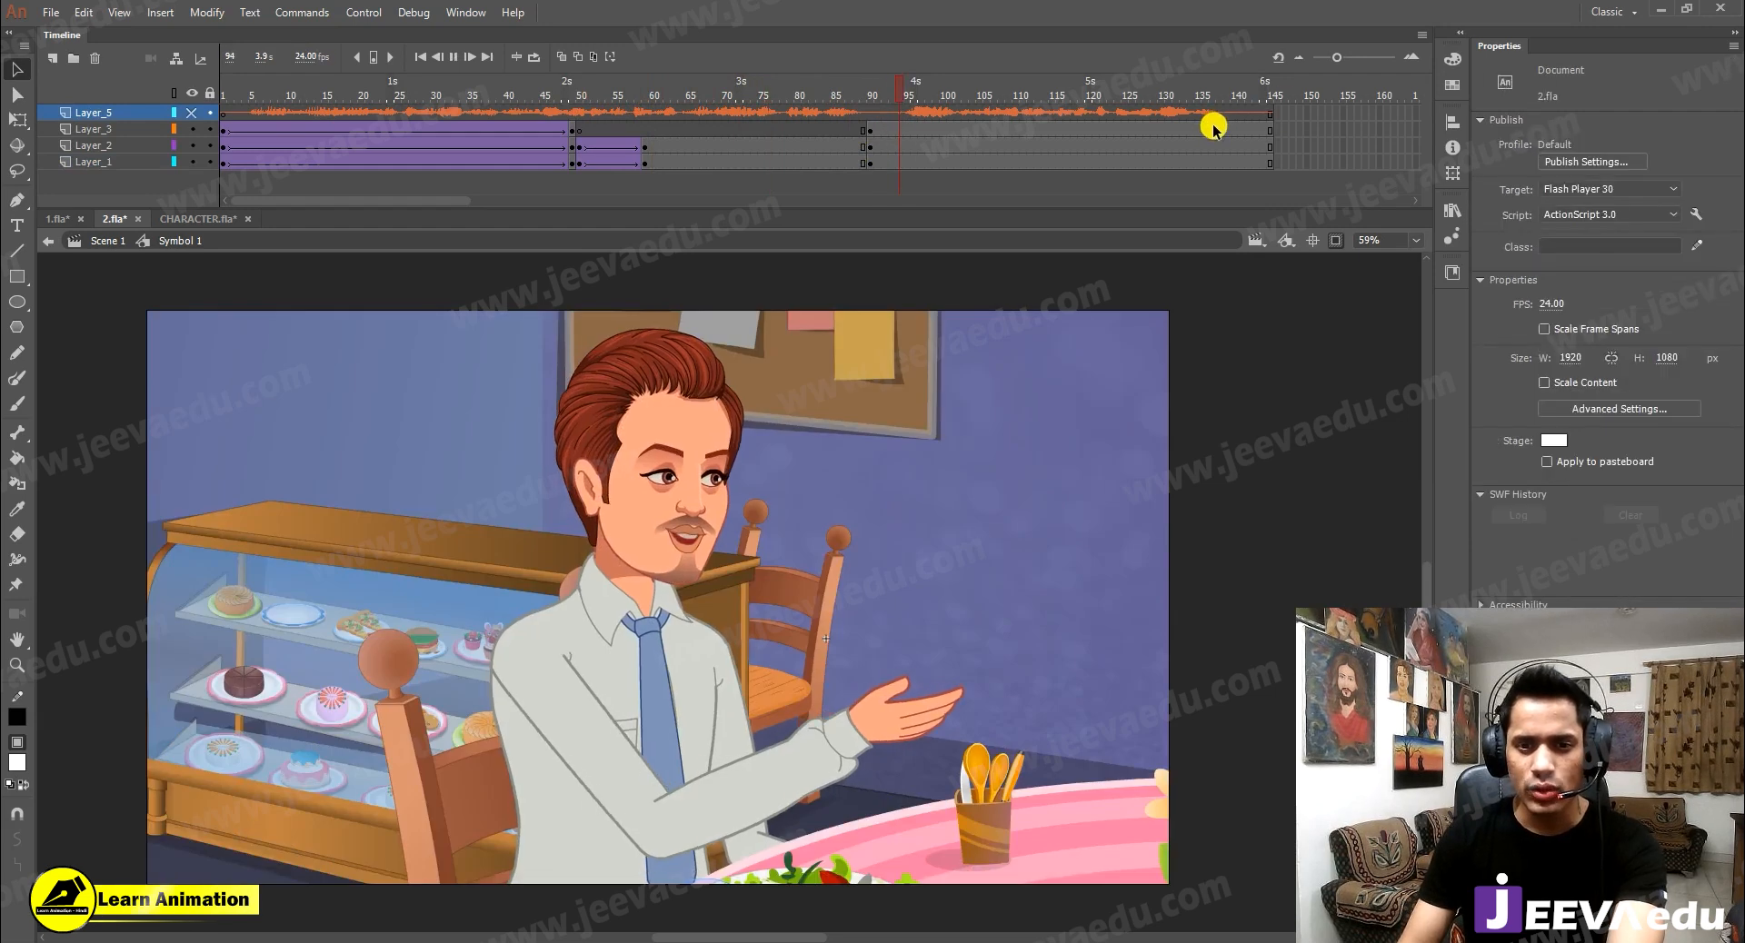
{"action": "key", "text": "Return"}
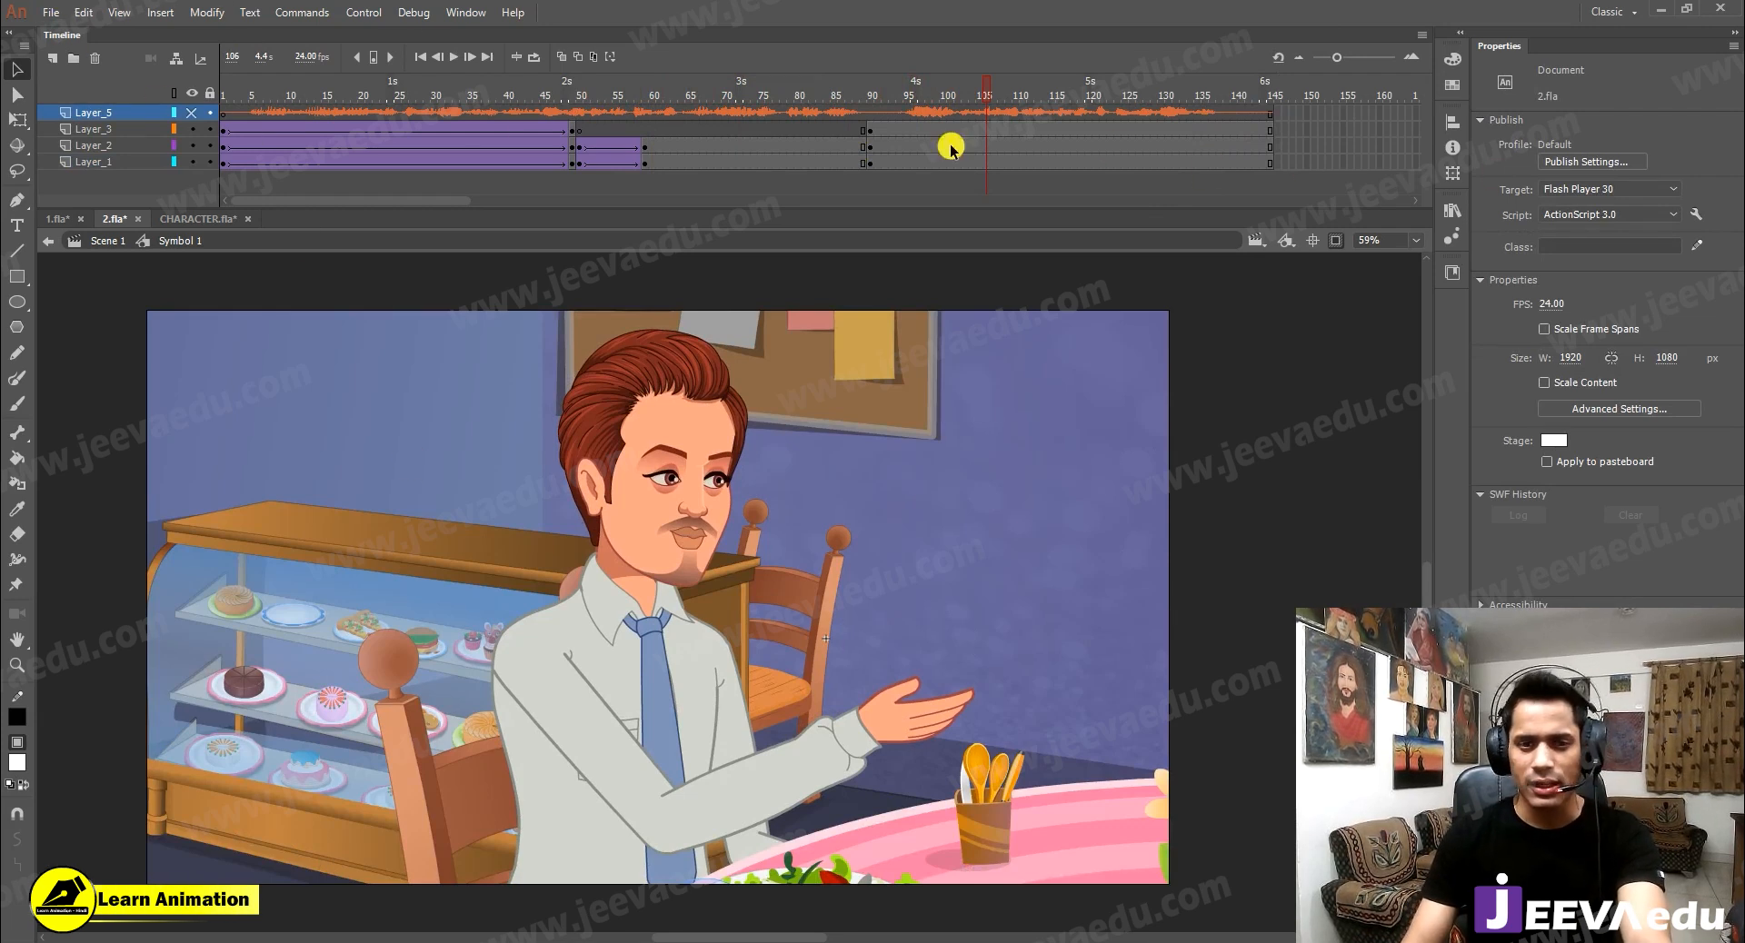
Leave Symbol 1 and return to the Scene 1 timeline with nothing selected
{"action": "left_click", "coordinate": [113, 116]}
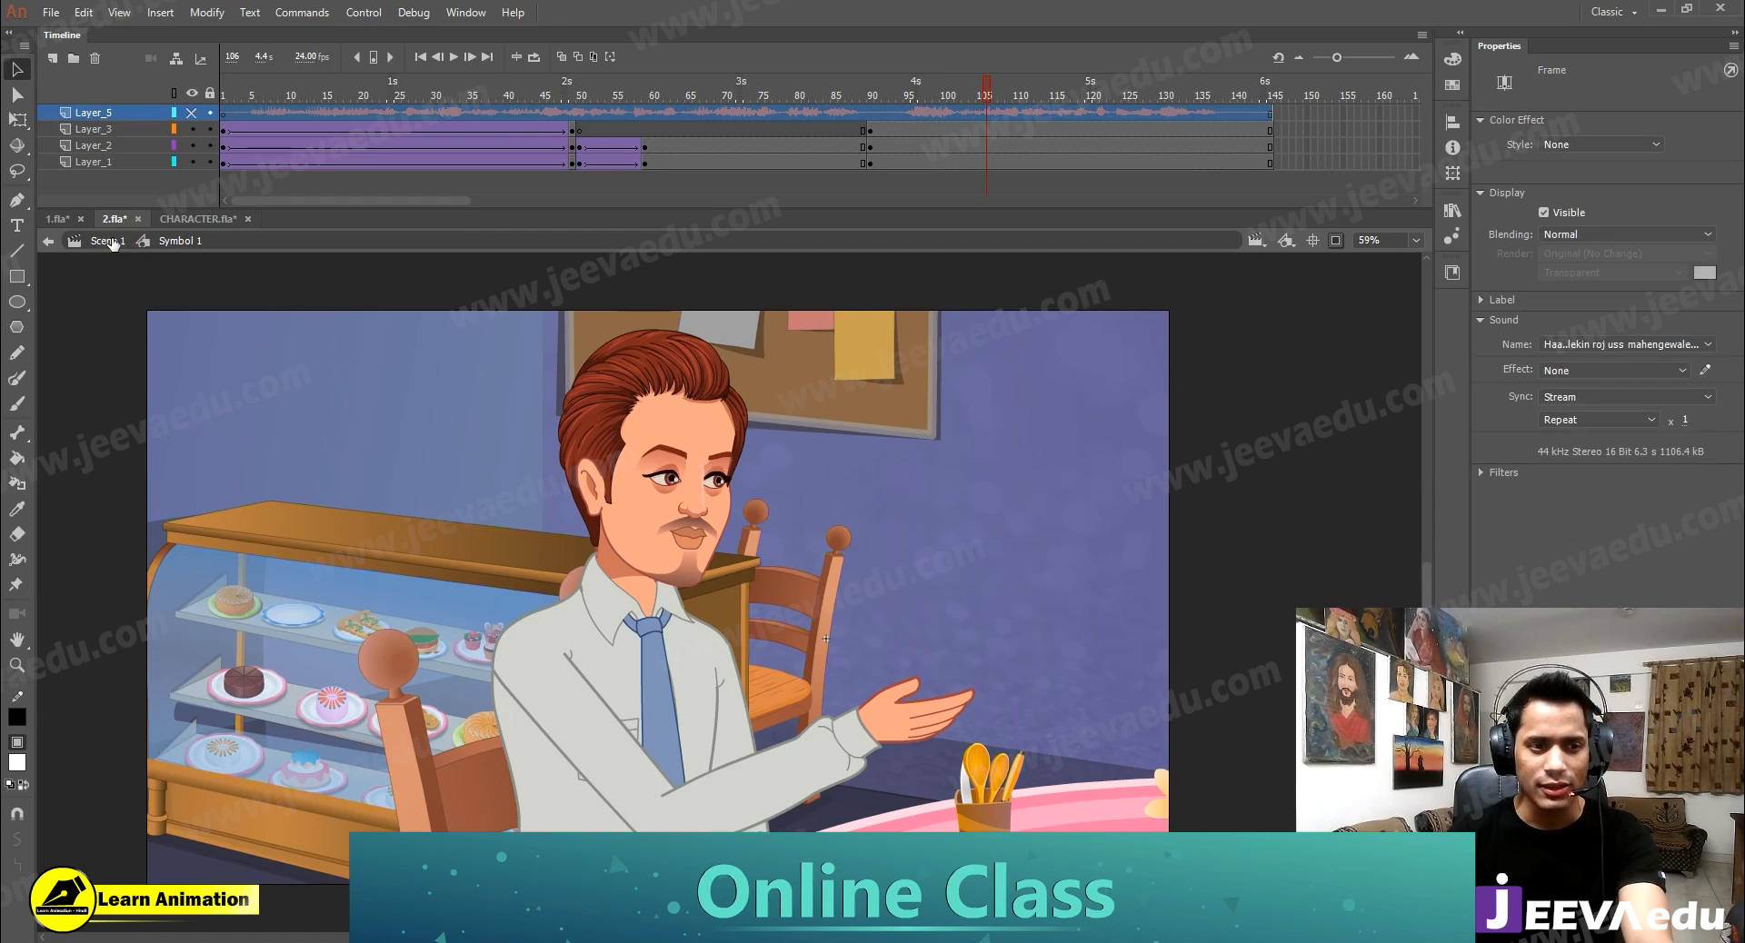
{"action": "left_click", "coordinate": [1013, 128]}
{"action": "key", "text": "ctrl+e"}
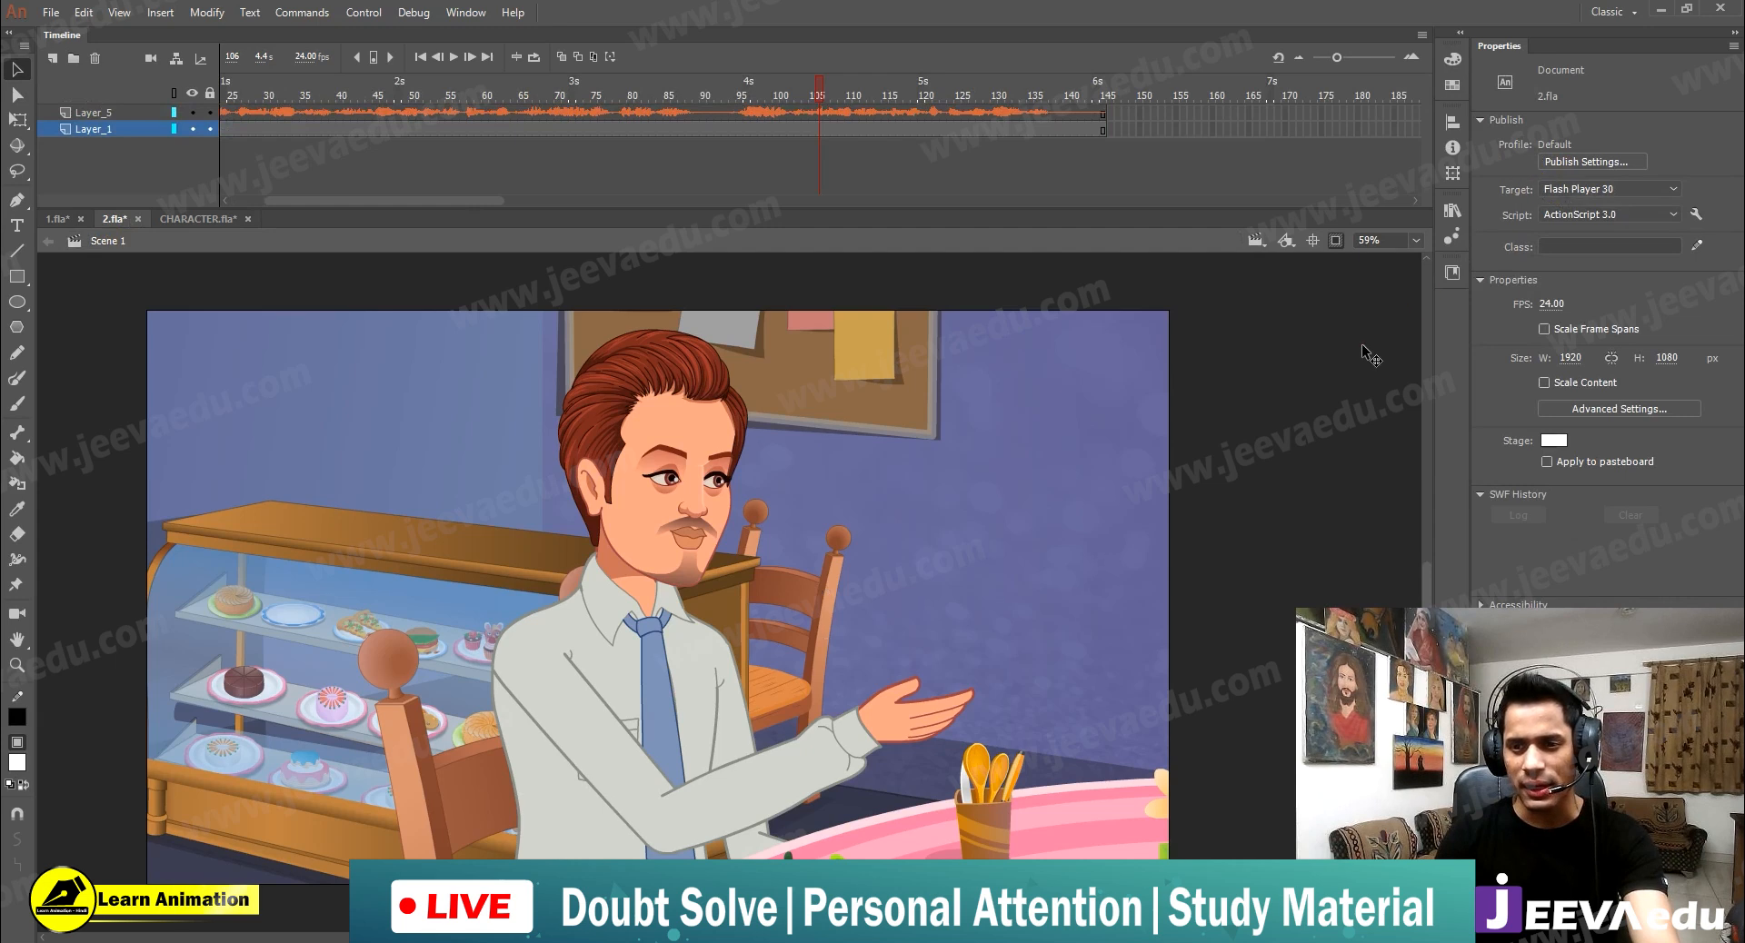
{"action": "key", "text": "ctrl+a"}
{"action": "left_click", "coordinate": [1194, 169]}
In the publish settings, set the audio stream to MP3 at 128 kbps with Best quality
{"action": "left_click", "coordinate": [1587, 162]}
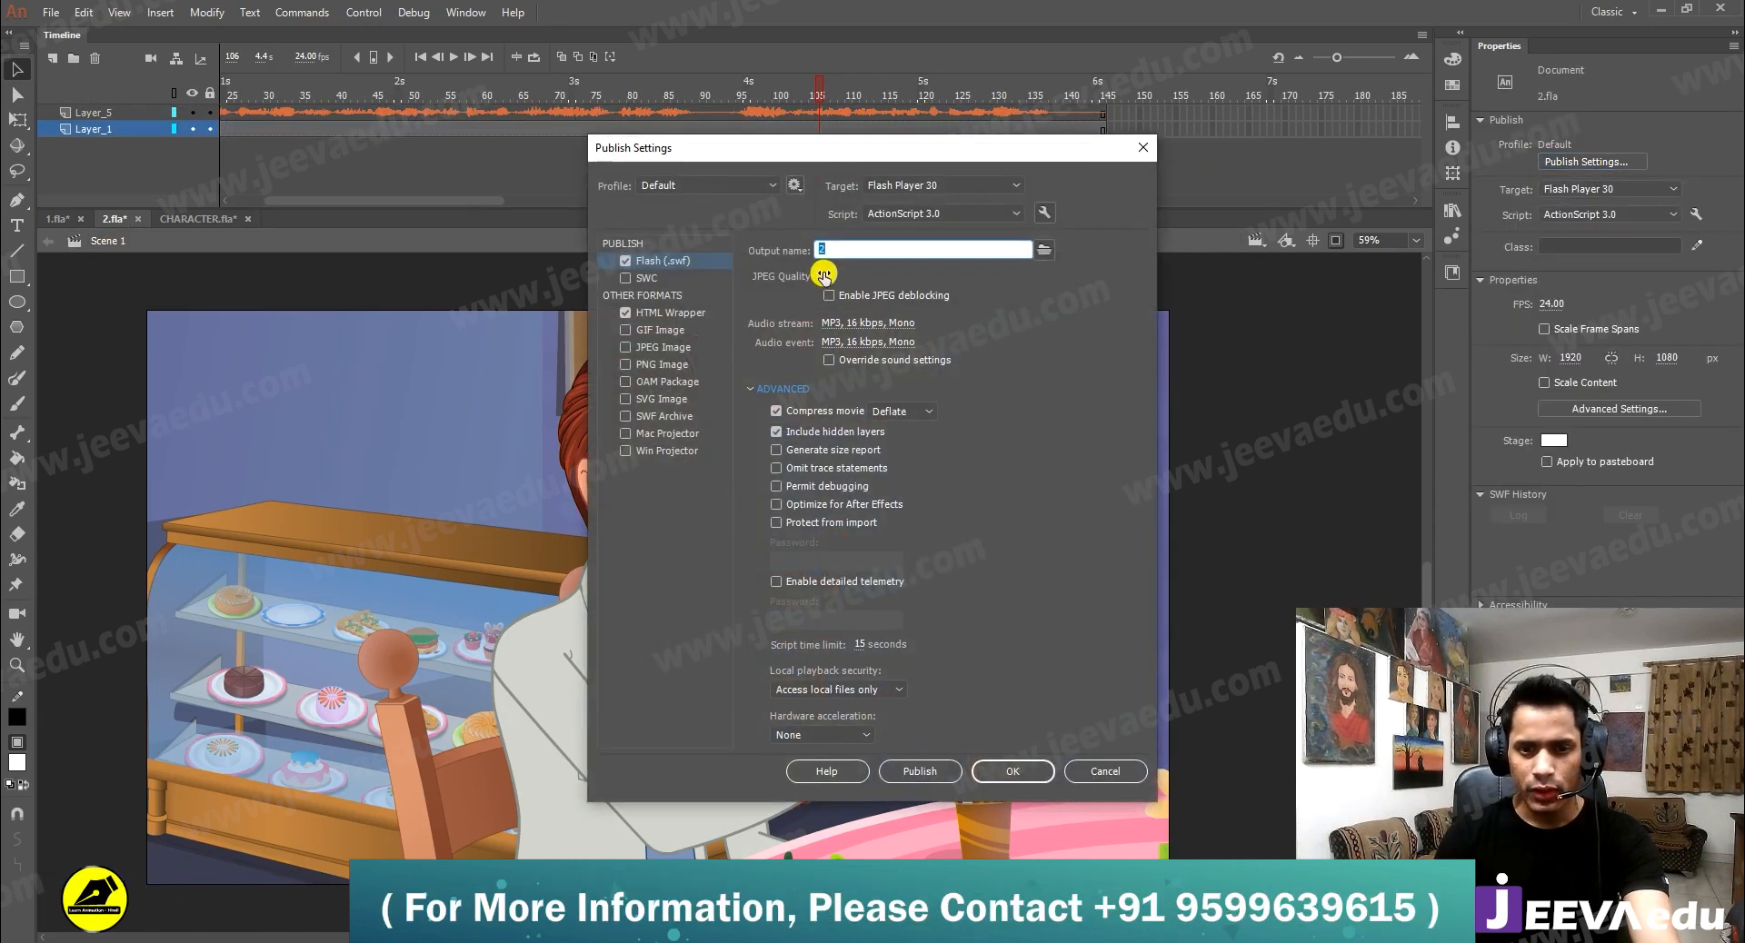
{"action": "left_click", "coordinate": [871, 325]}
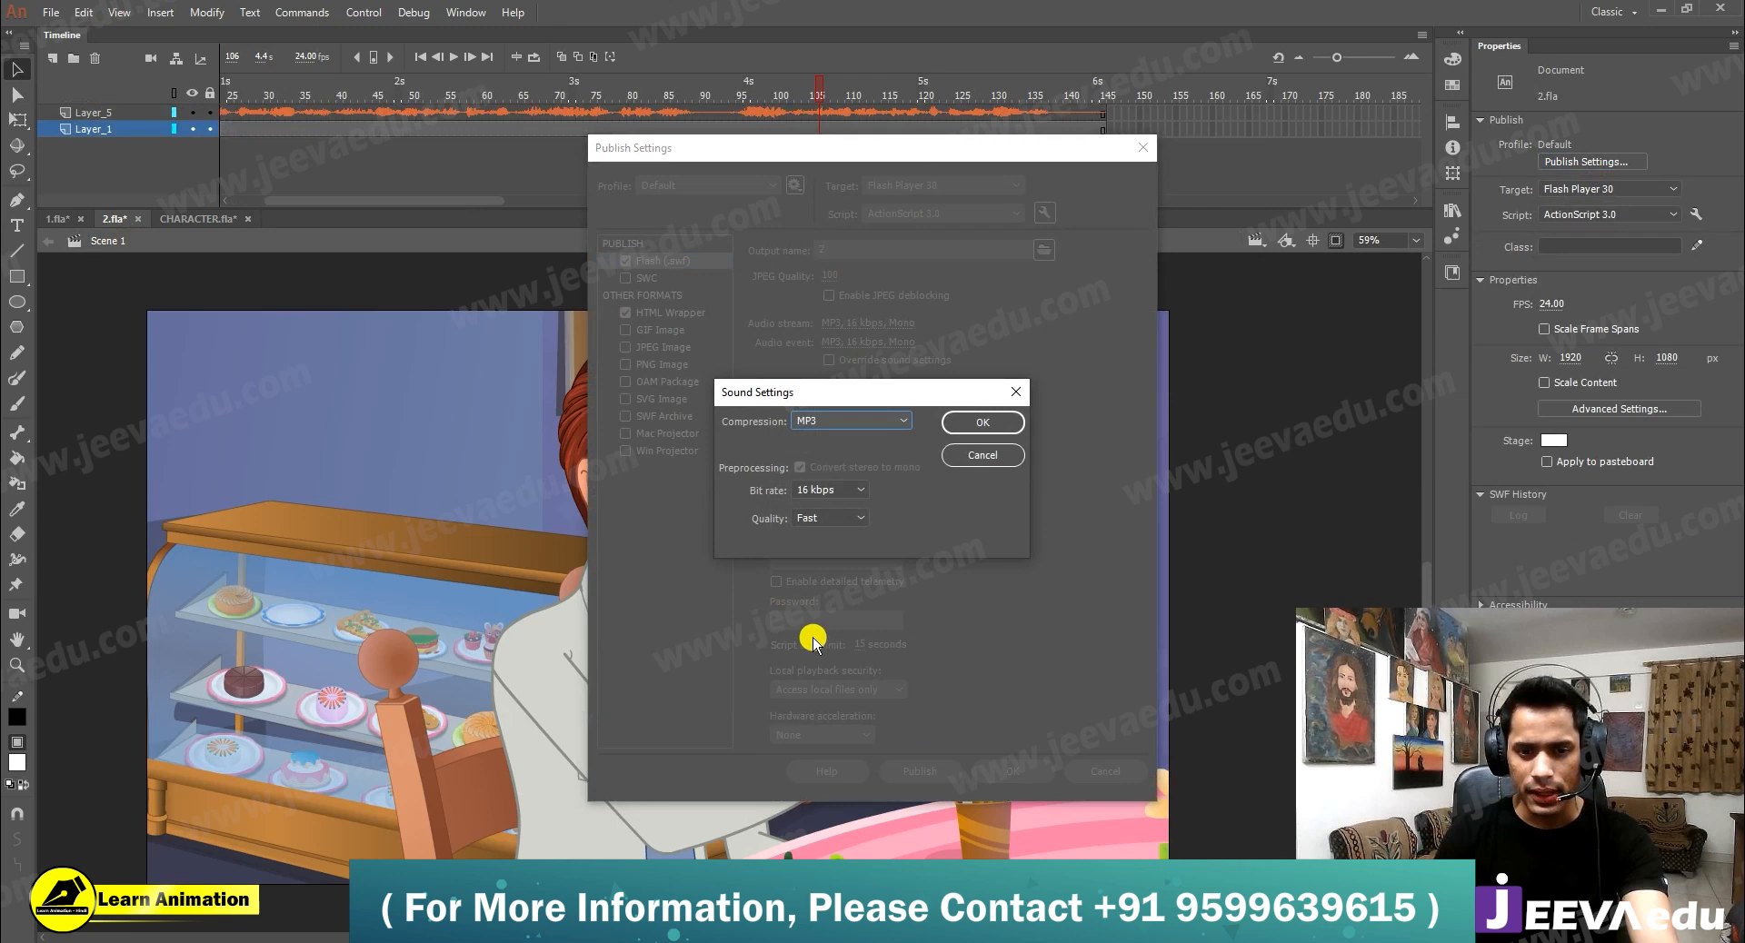
{"action": "left_click", "coordinate": [818, 518]}
{"action": "left_click", "coordinate": [821, 575]}
{"action": "left_click", "coordinate": [821, 491]}
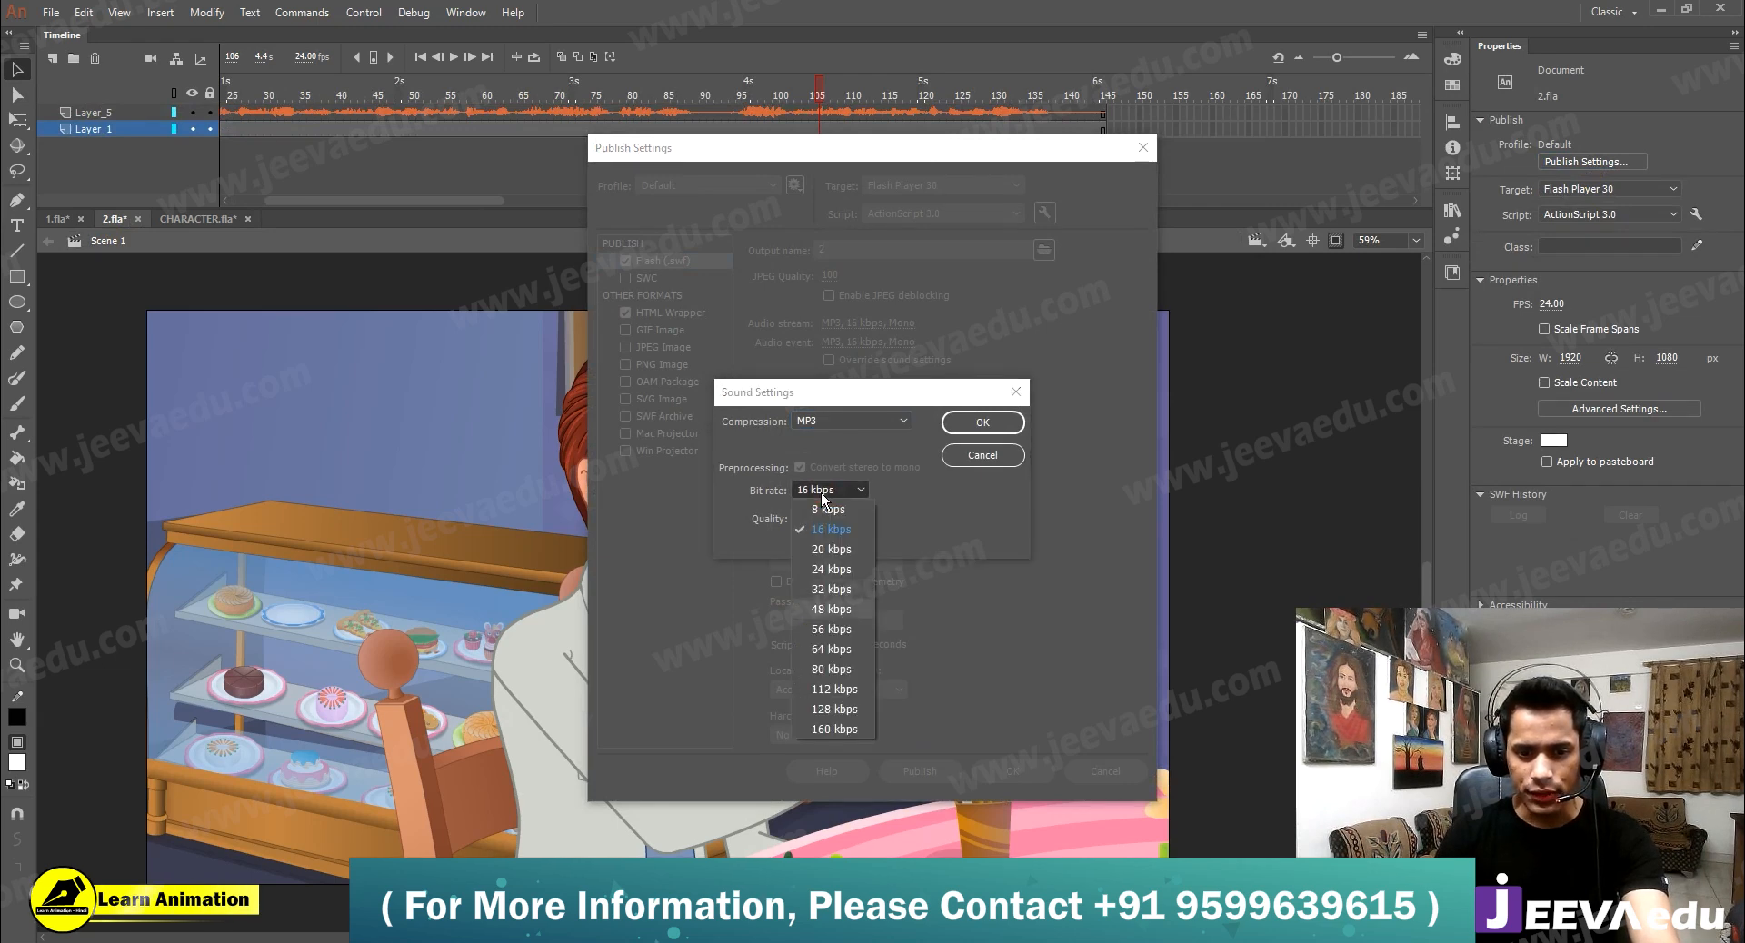
{"action": "left_click", "coordinate": [836, 714]}
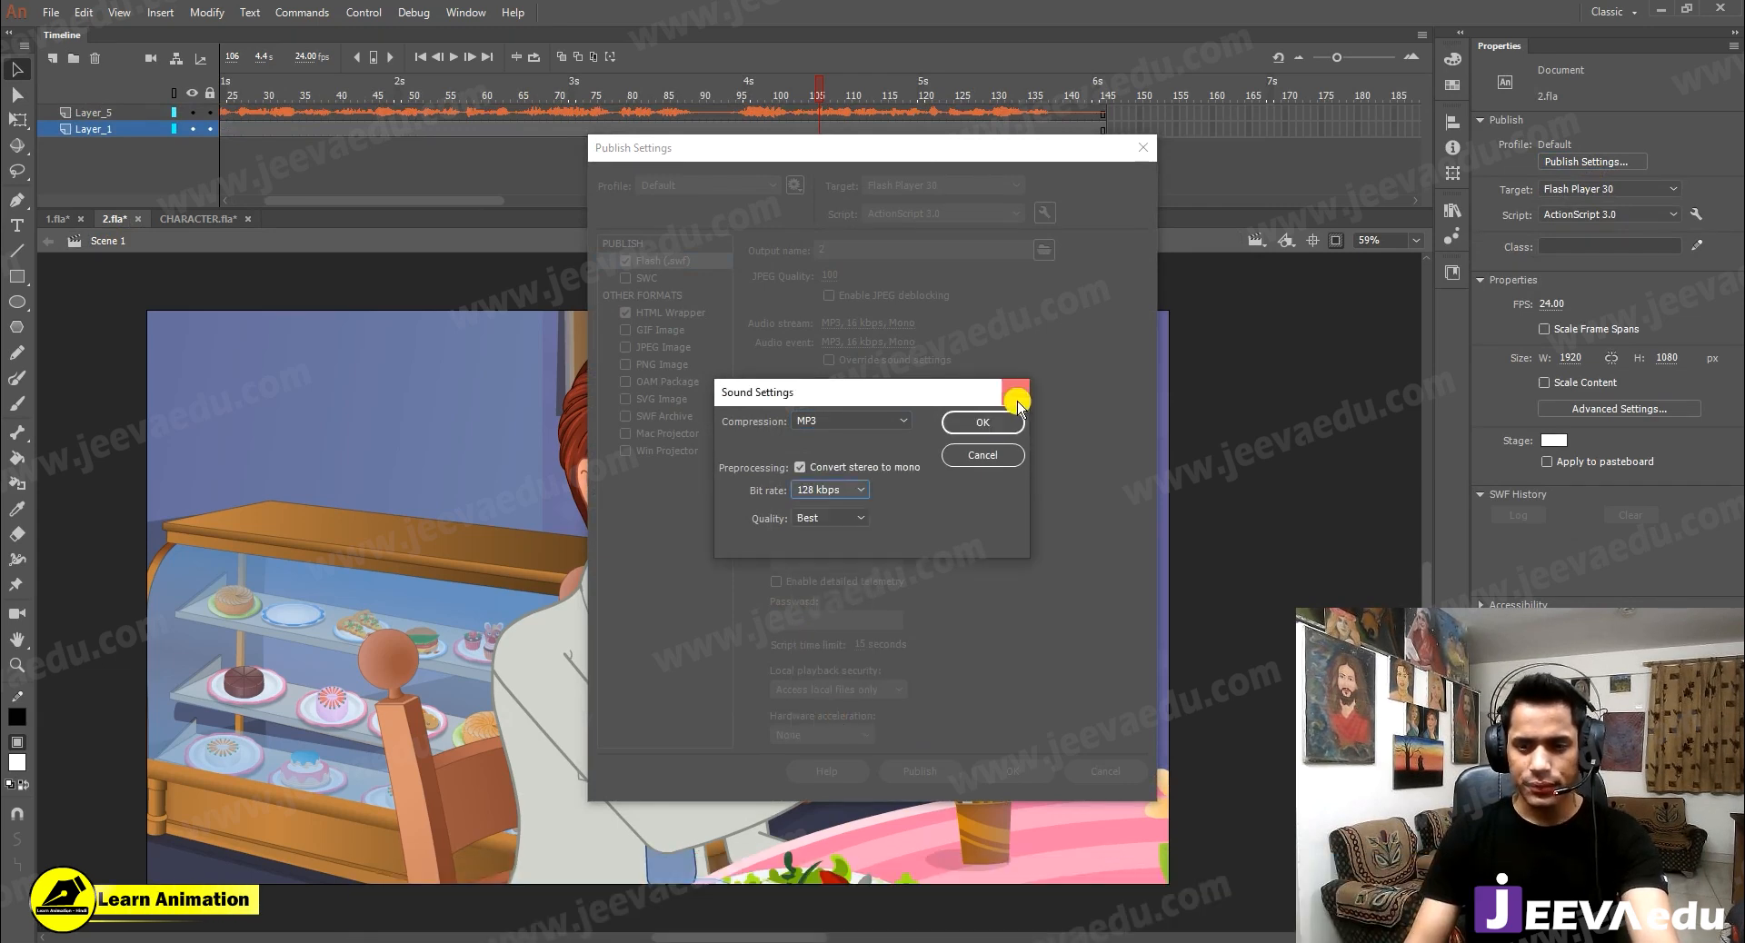
{"action": "left_click", "coordinate": [986, 423]}
Set the audio event to MP3 at 128 kbps with Best quality and accept the publish settings
{"action": "left_click", "coordinate": [872, 342]}
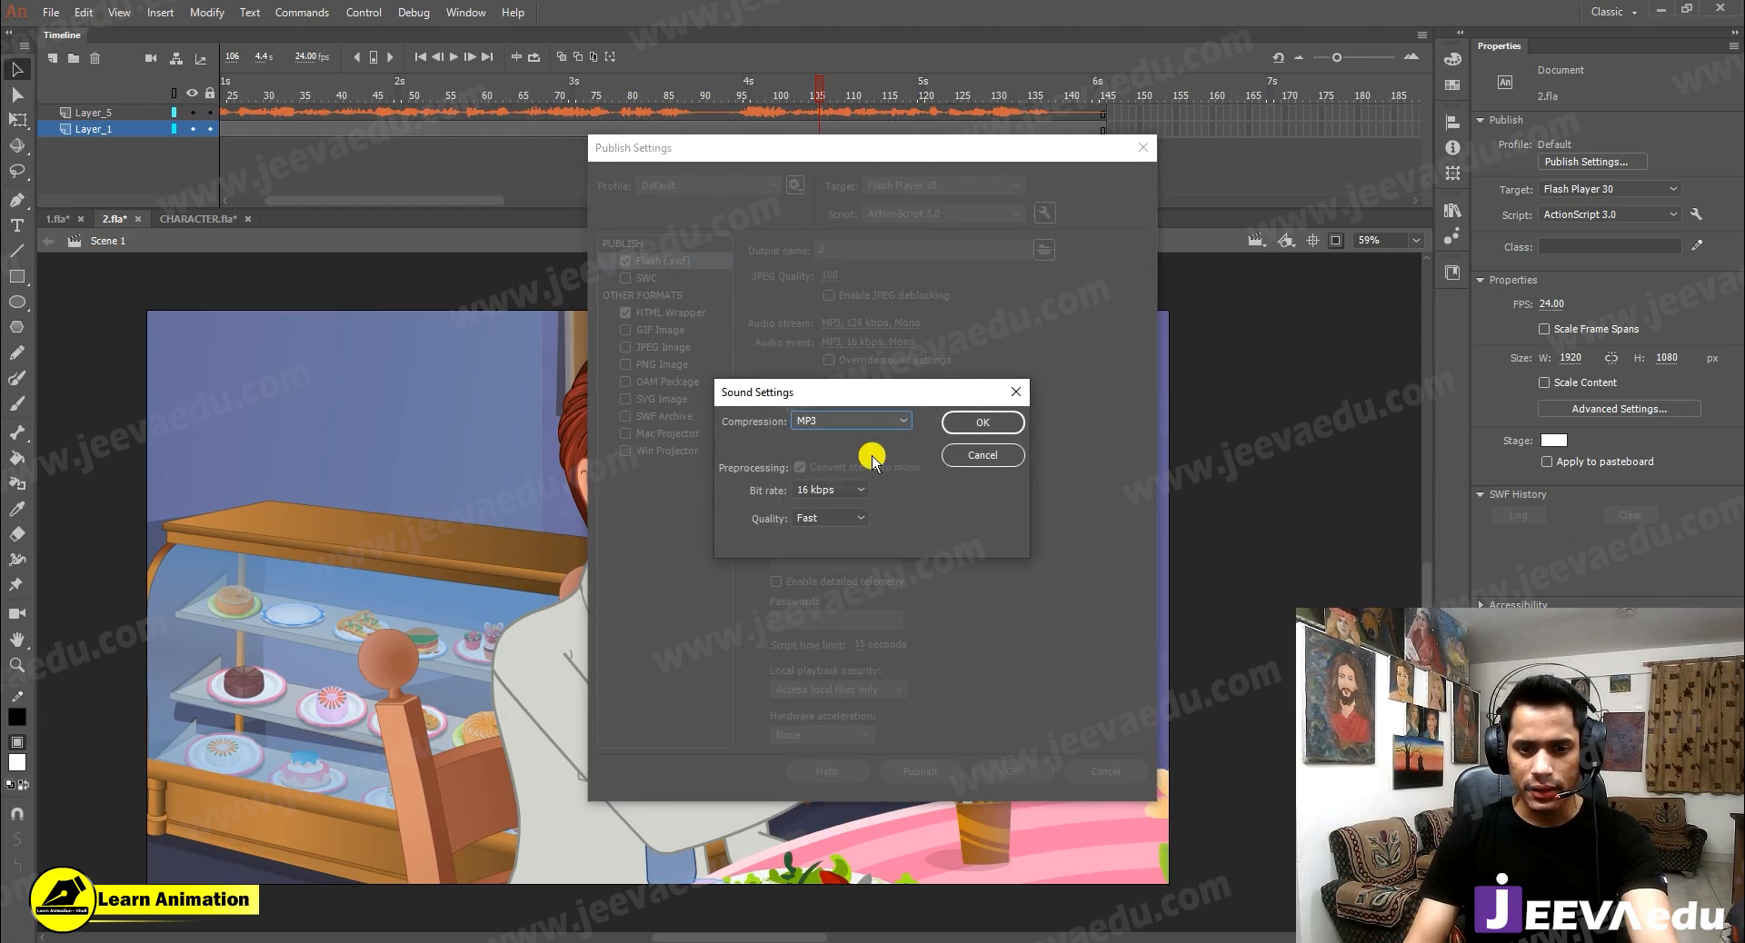
{"action": "left_click", "coordinate": [829, 518]}
{"action": "left_click", "coordinate": [833, 574]}
{"action": "left_click", "coordinate": [823, 491]}
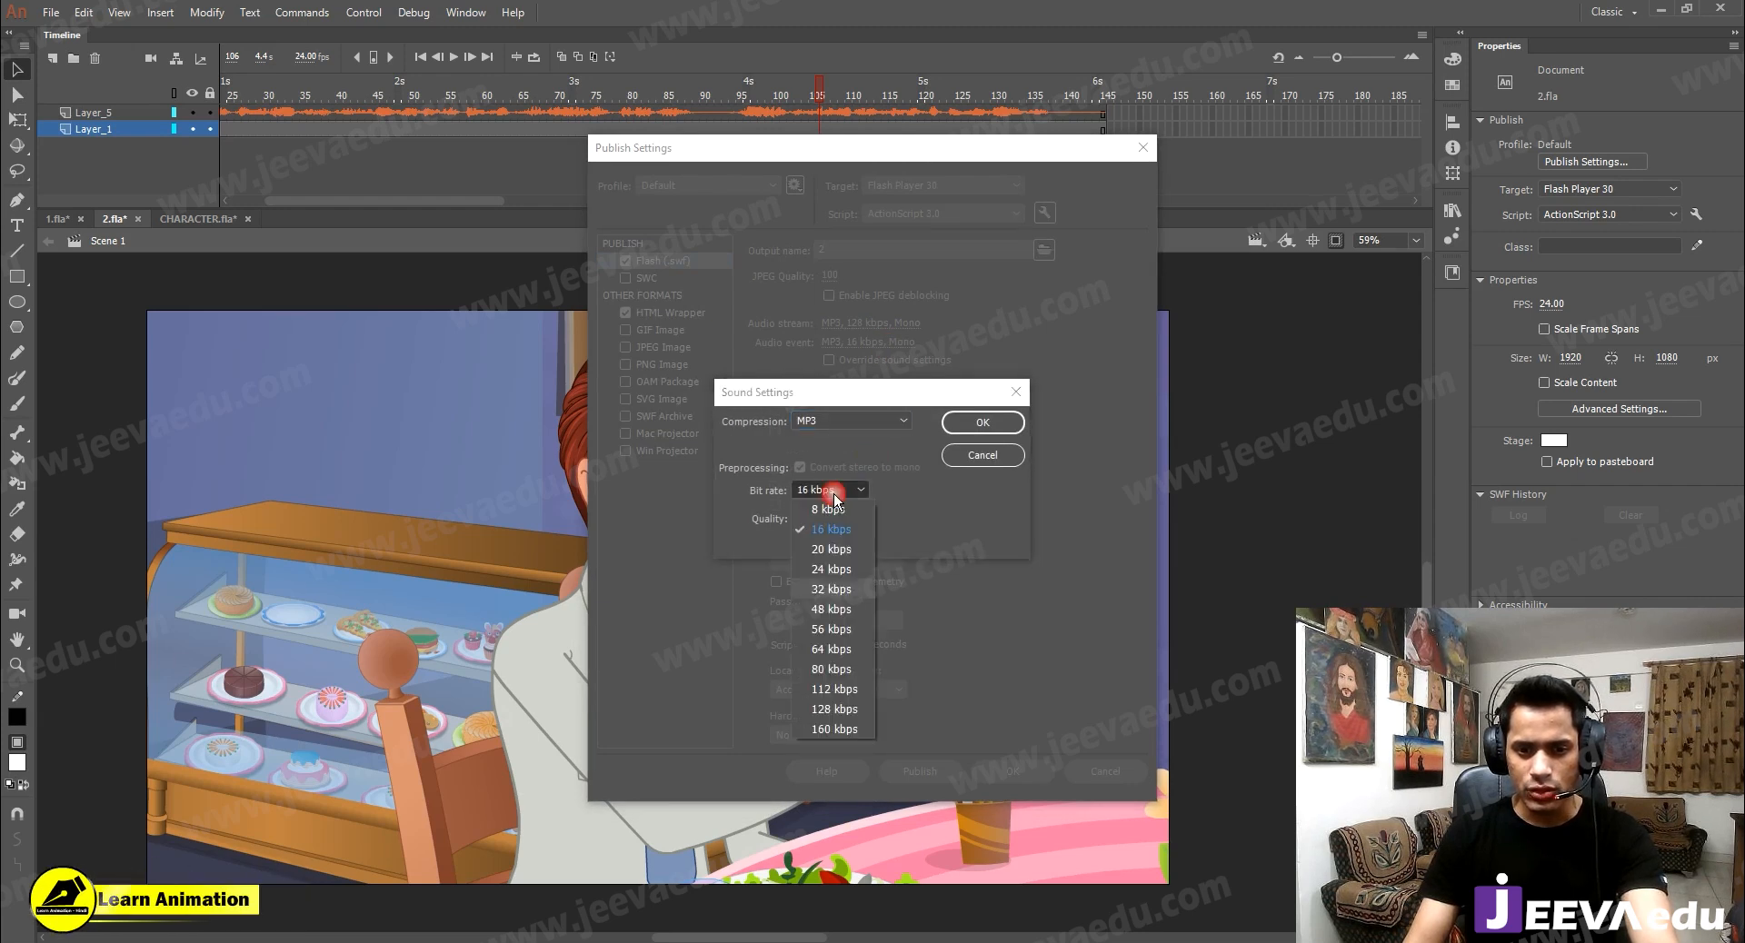
{"action": "left_click", "coordinate": [820, 712]}
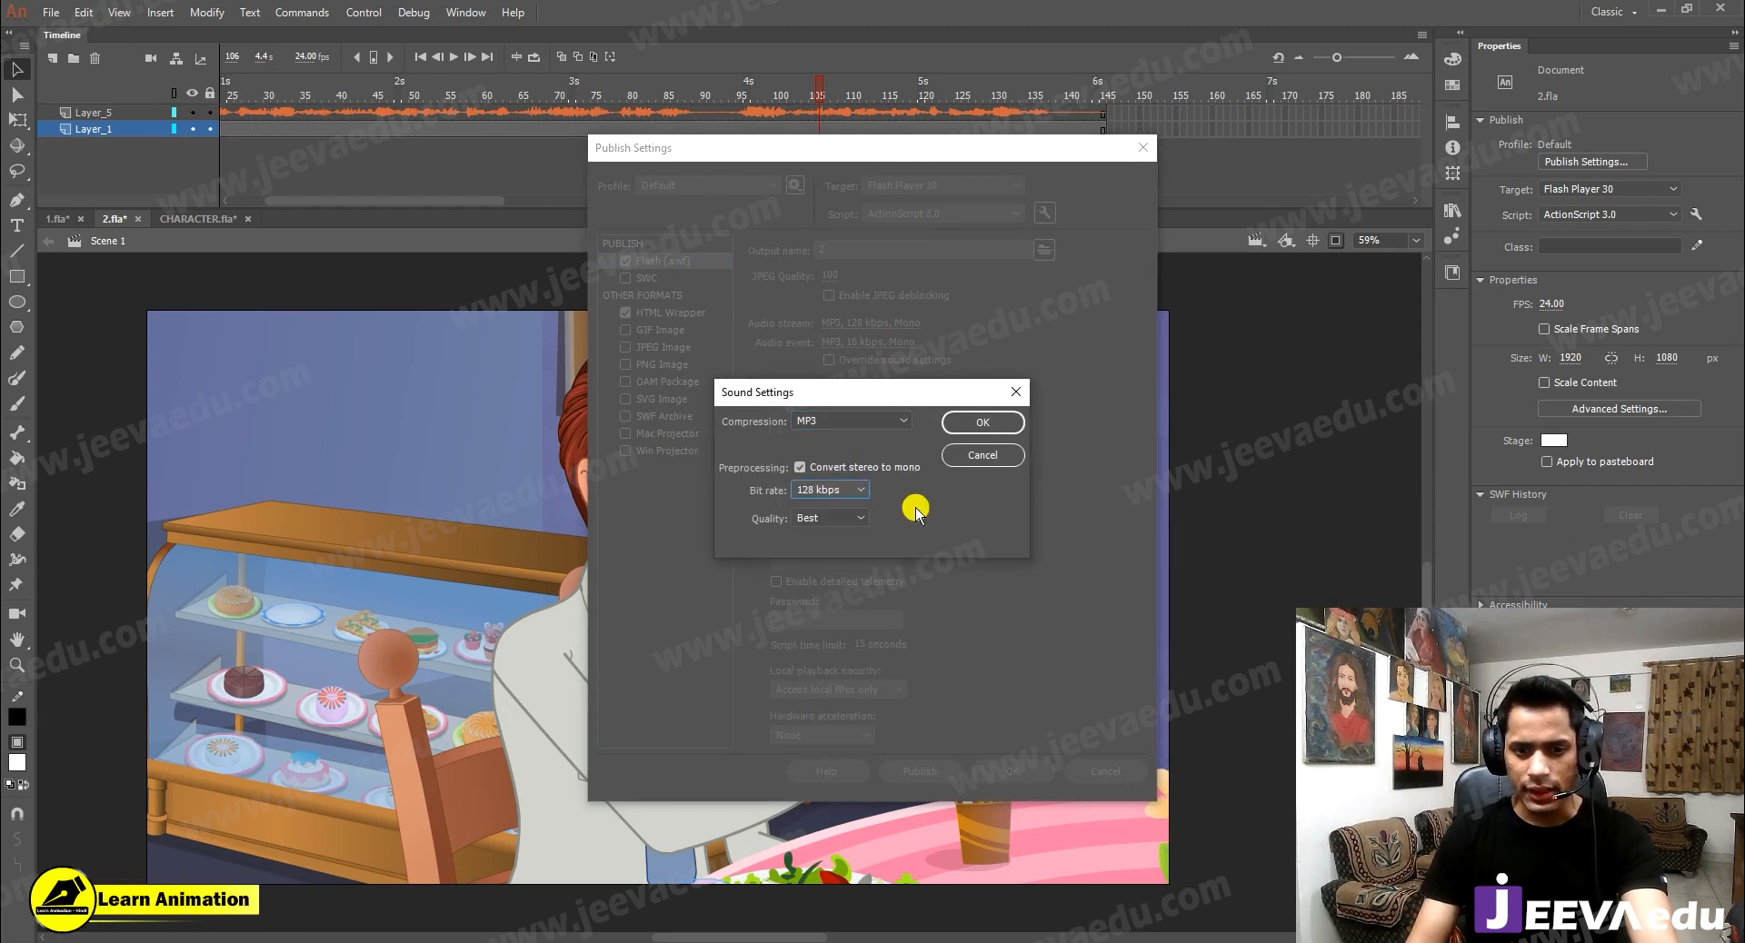
{"action": "left_click", "coordinate": [972, 423]}
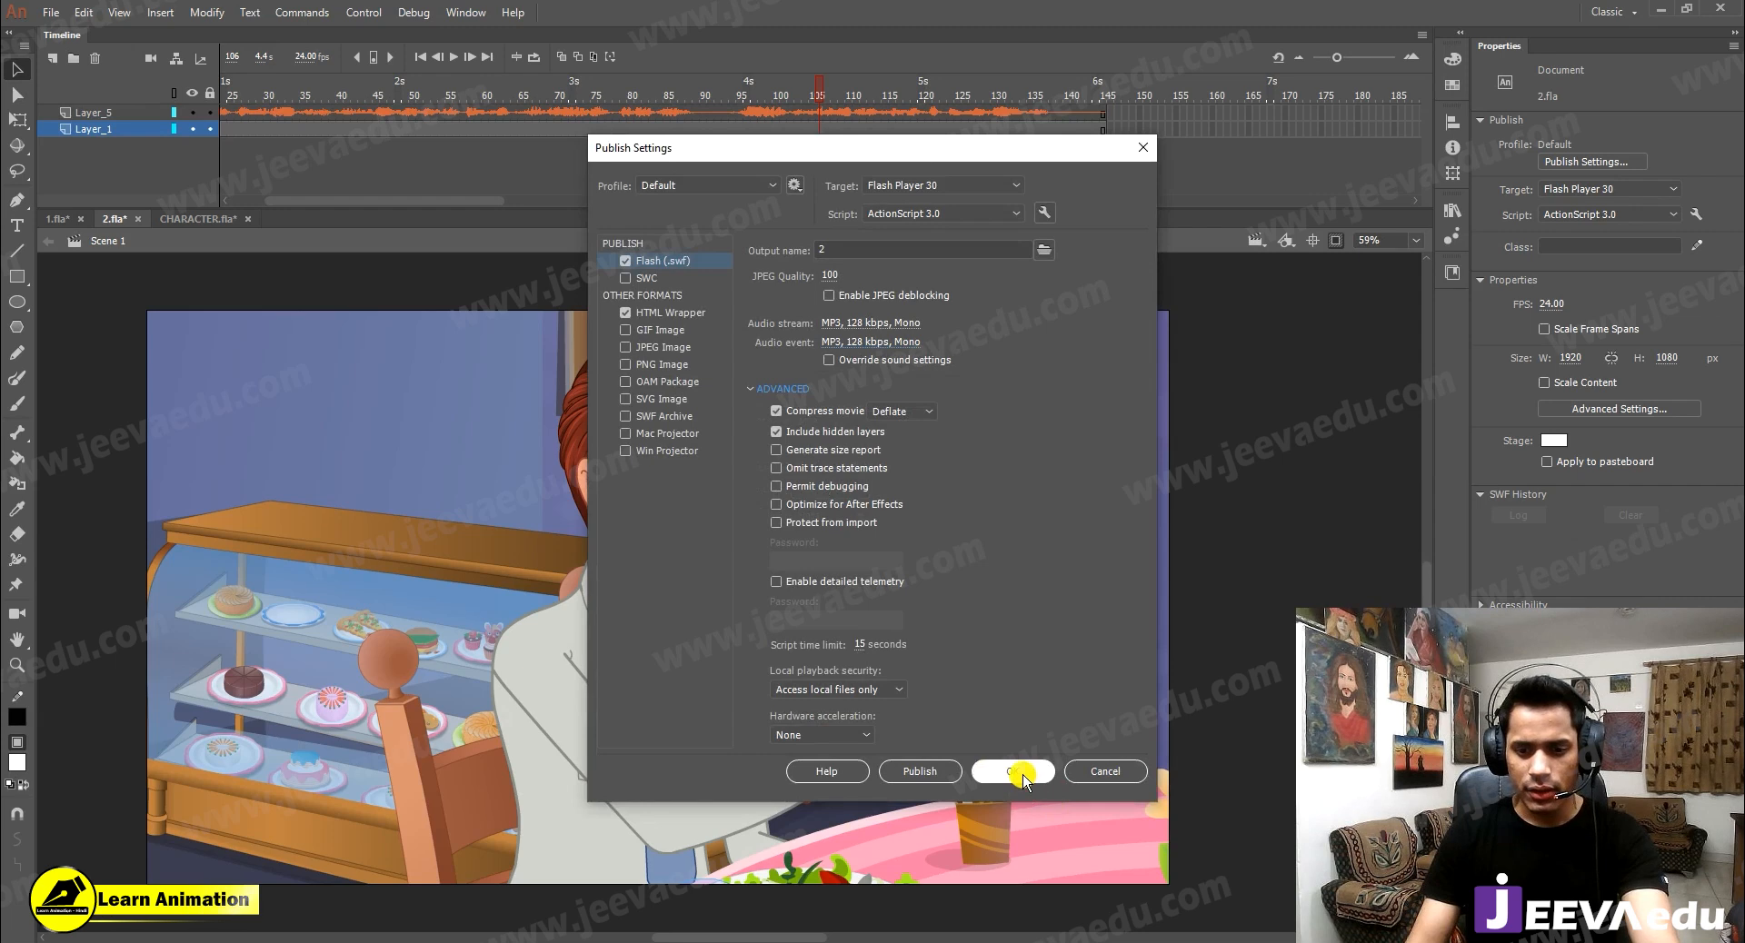
{"action": "left_click", "coordinate": [1015, 771]}
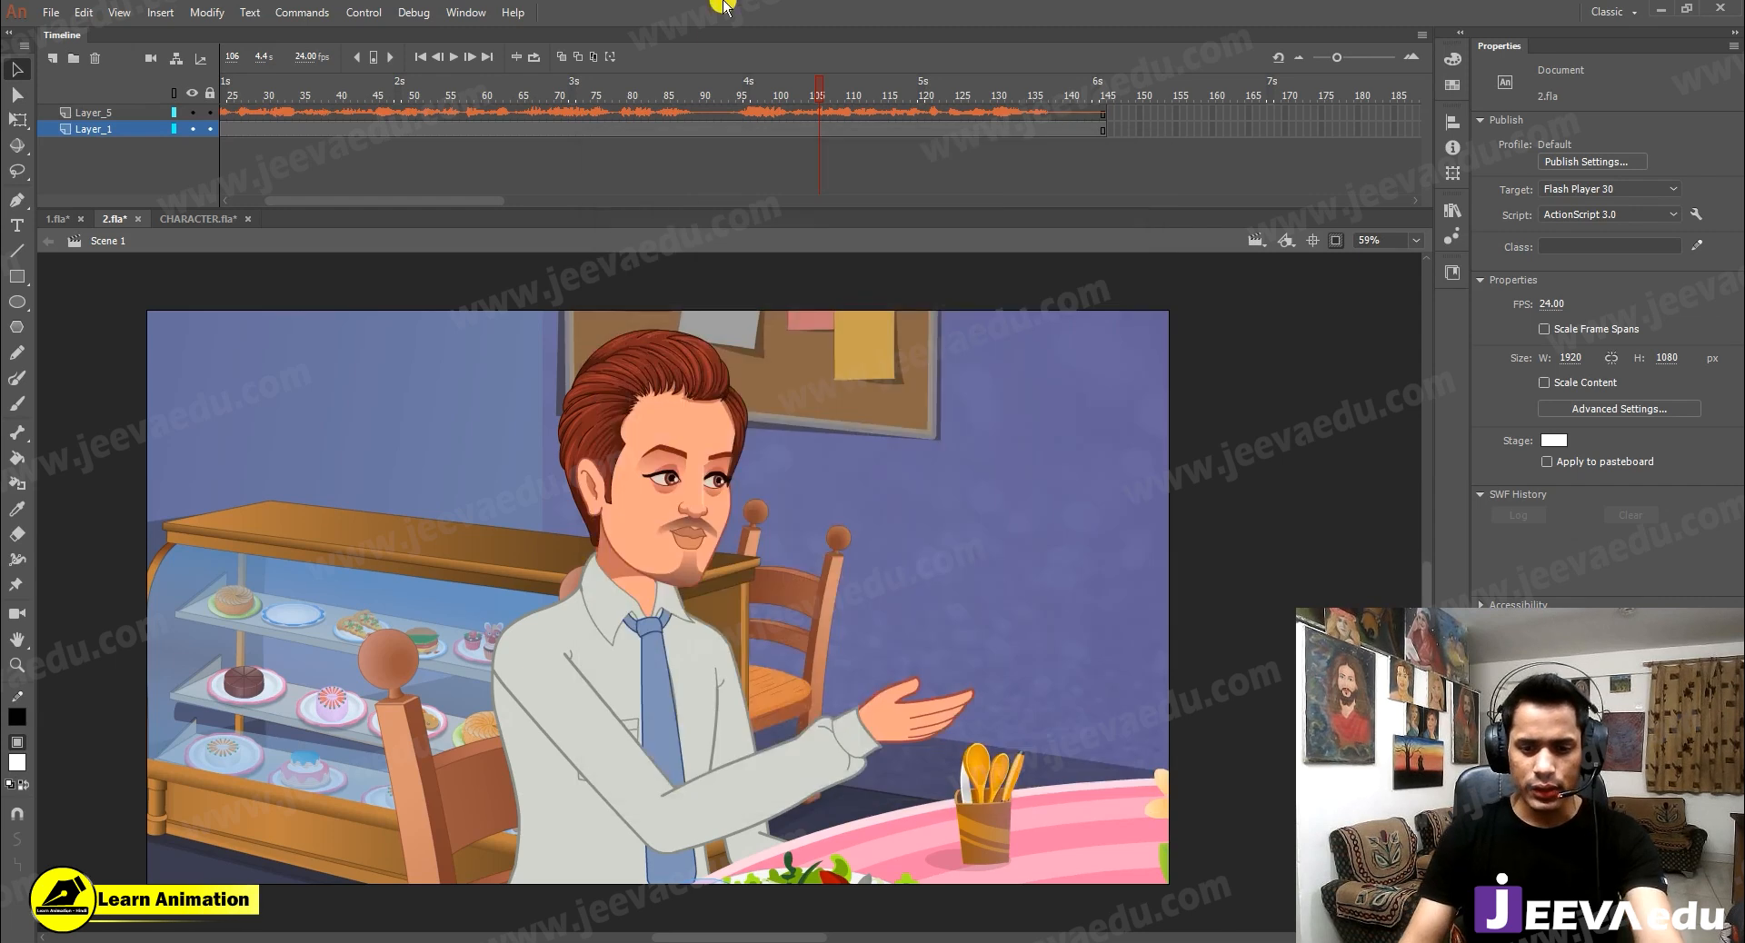
Export the shot as a 1920 × 1080 video named 2.mov on the desktop and dismiss the encoder warning
{"action": "left_click", "coordinate": [53, 13]}
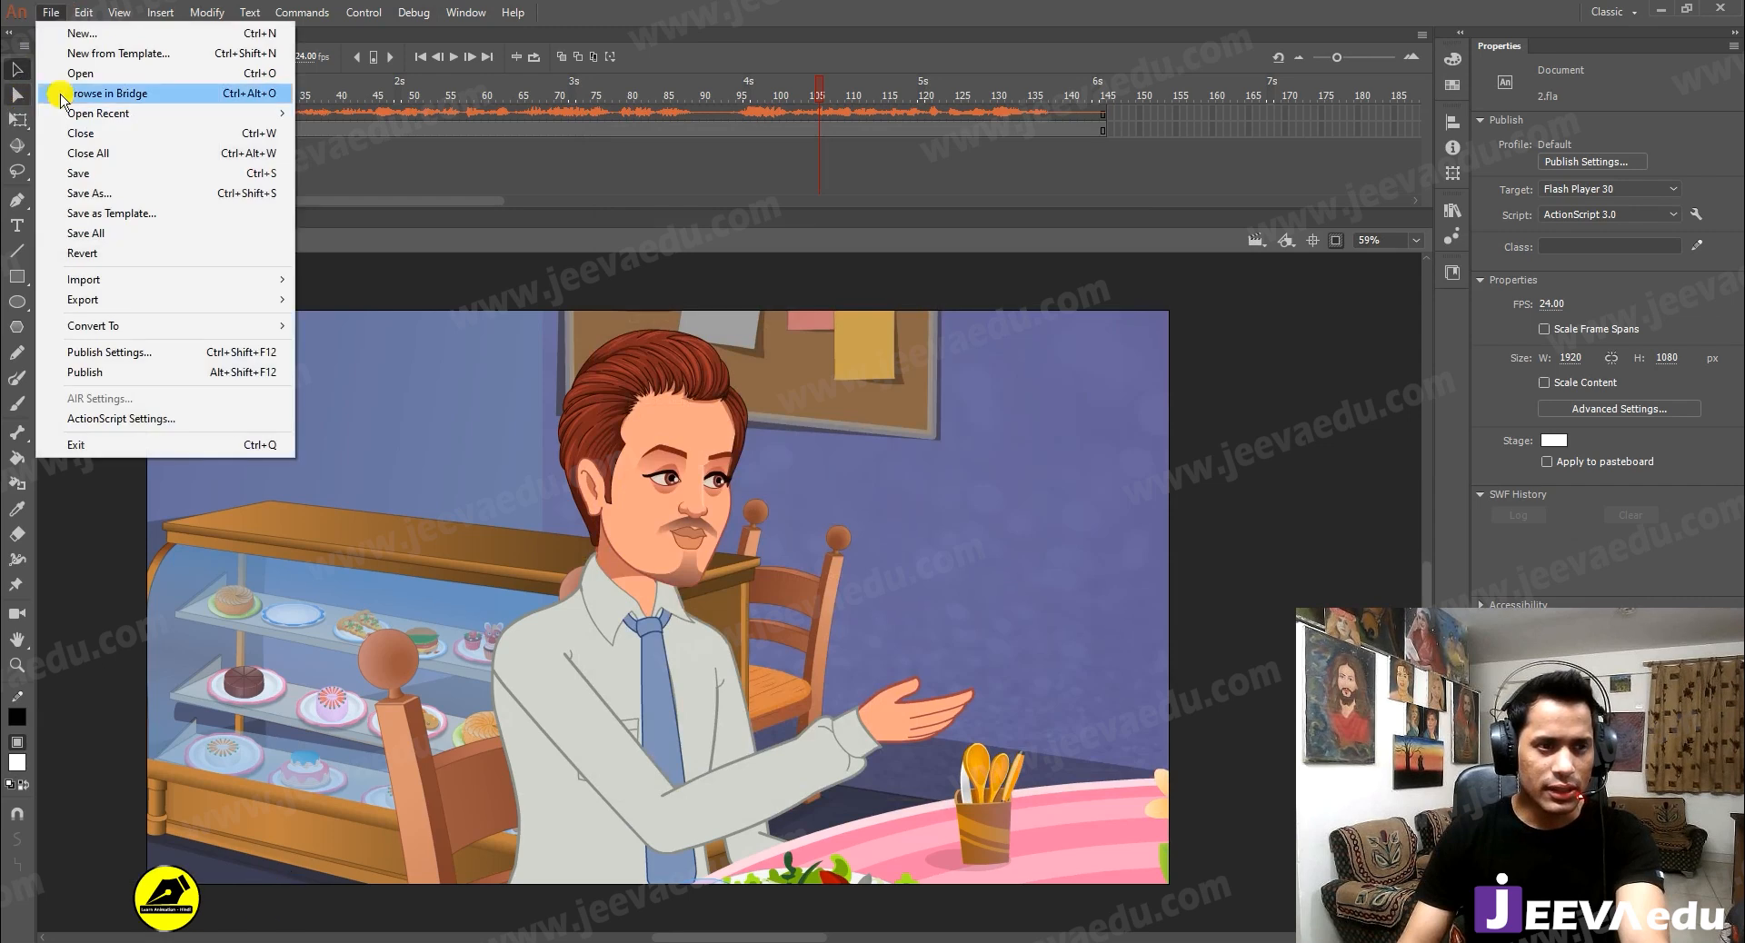
{"action": "mouse_move", "coordinate": [102, 302]}
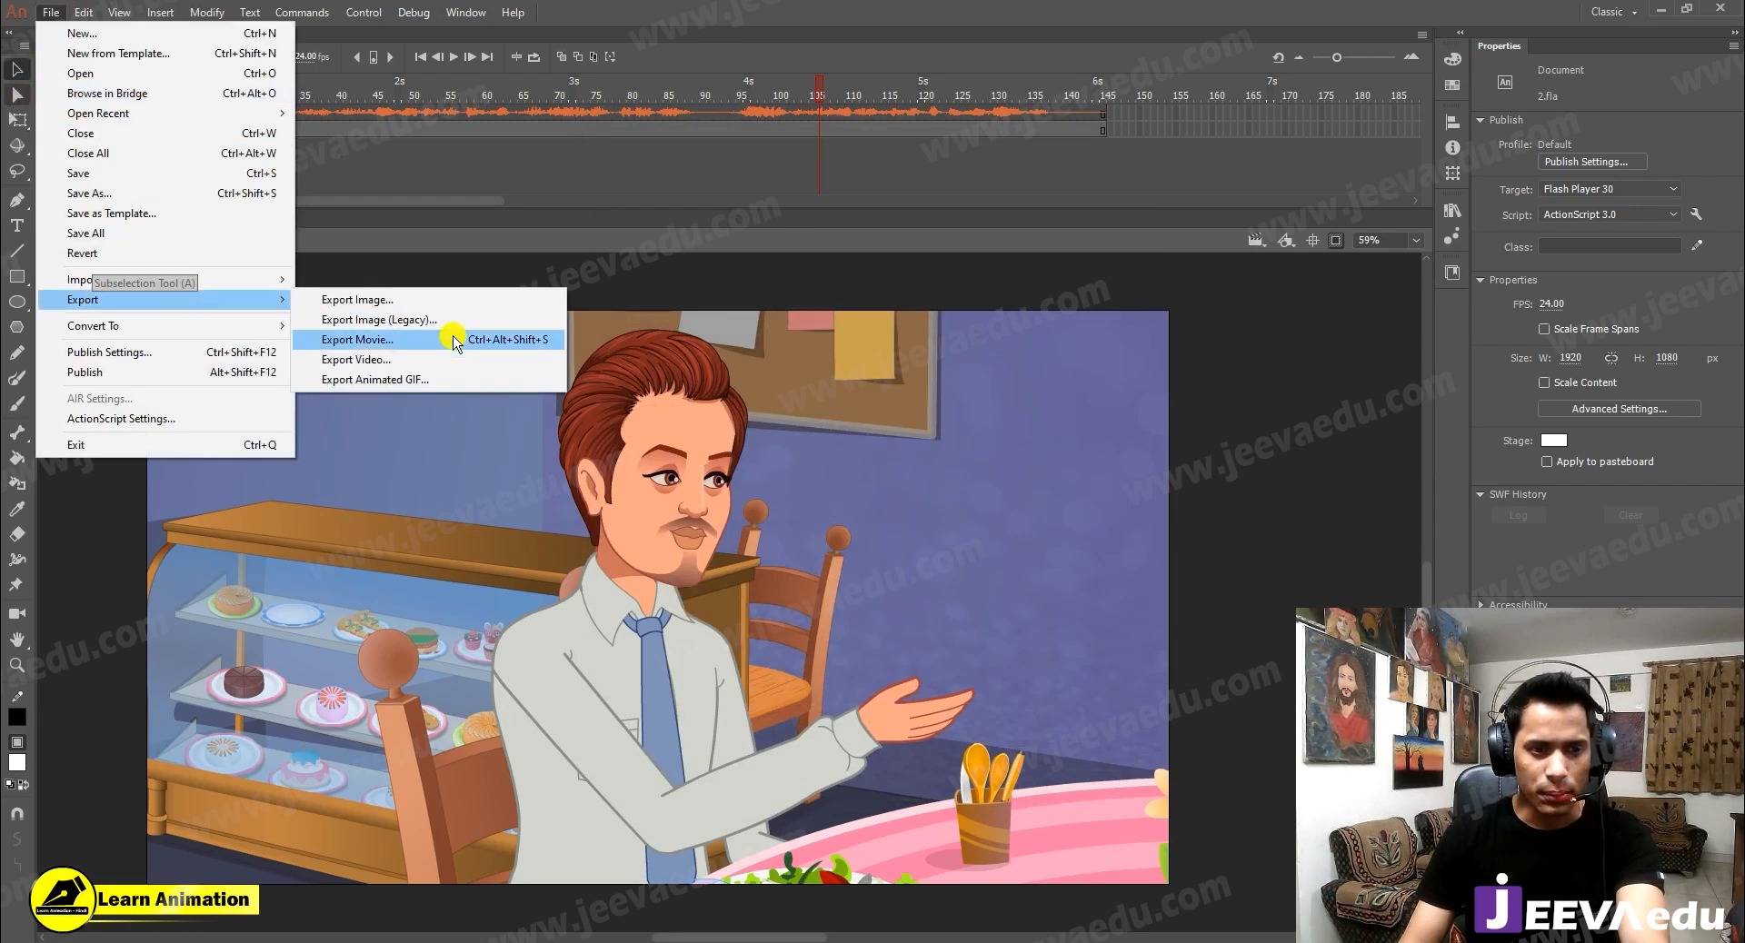
{"action": "left_click", "coordinate": [436, 358]}
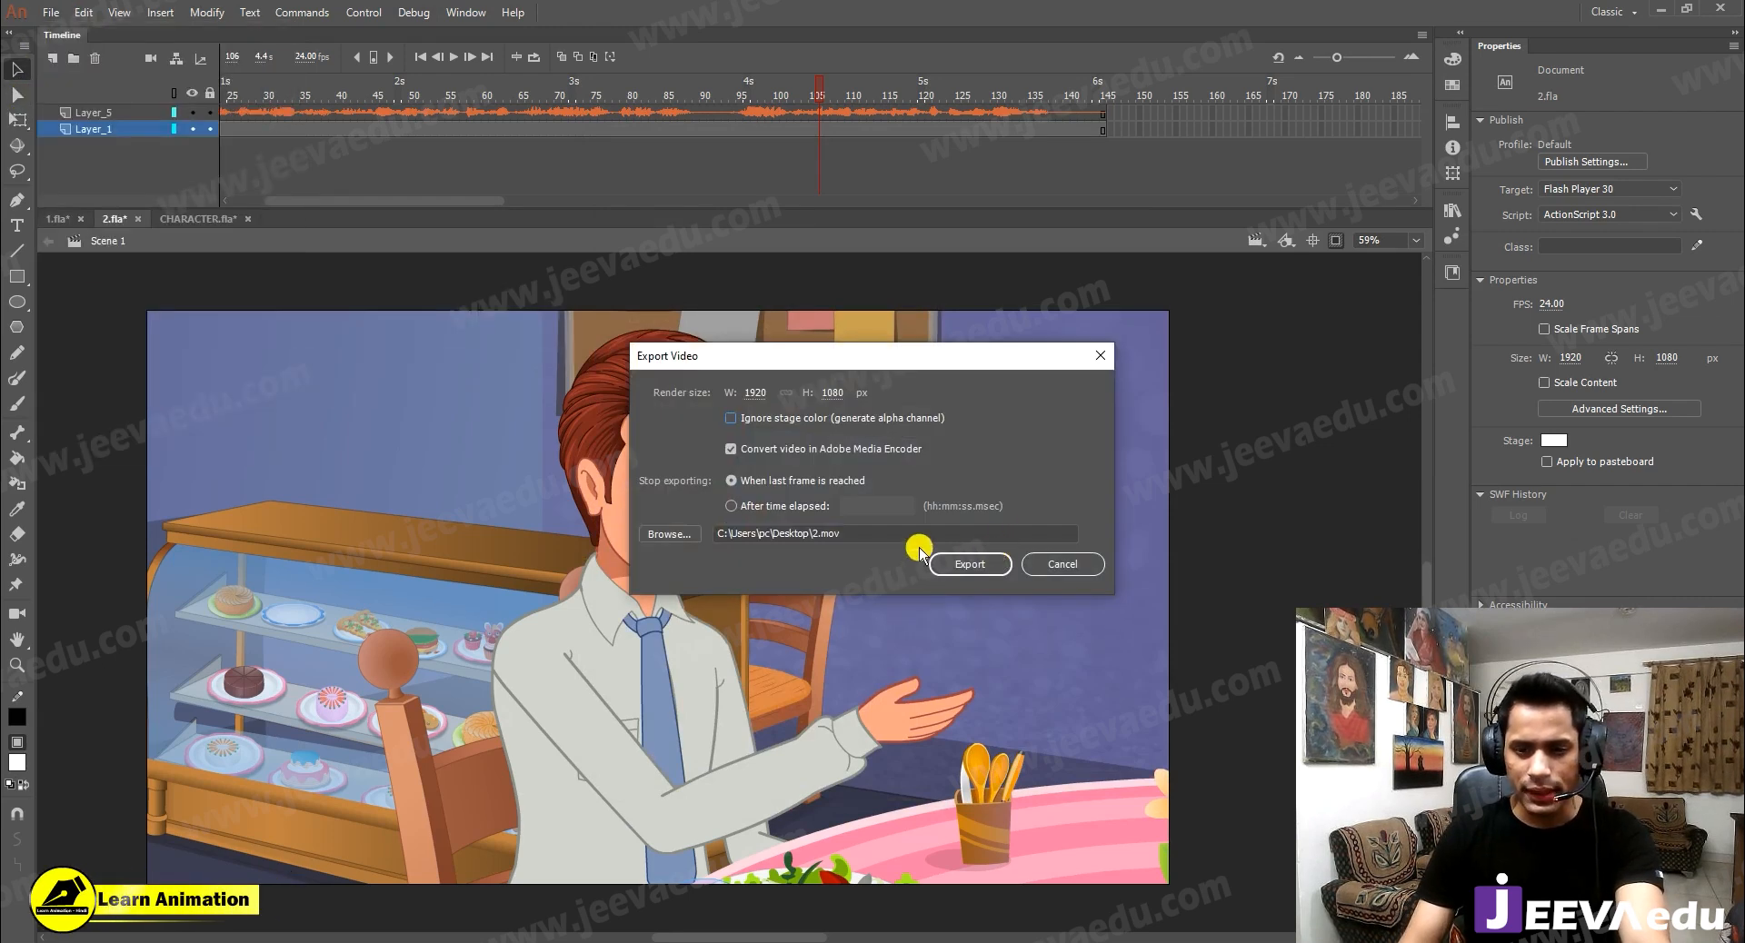
{"action": "left_click", "coordinate": [968, 565]}
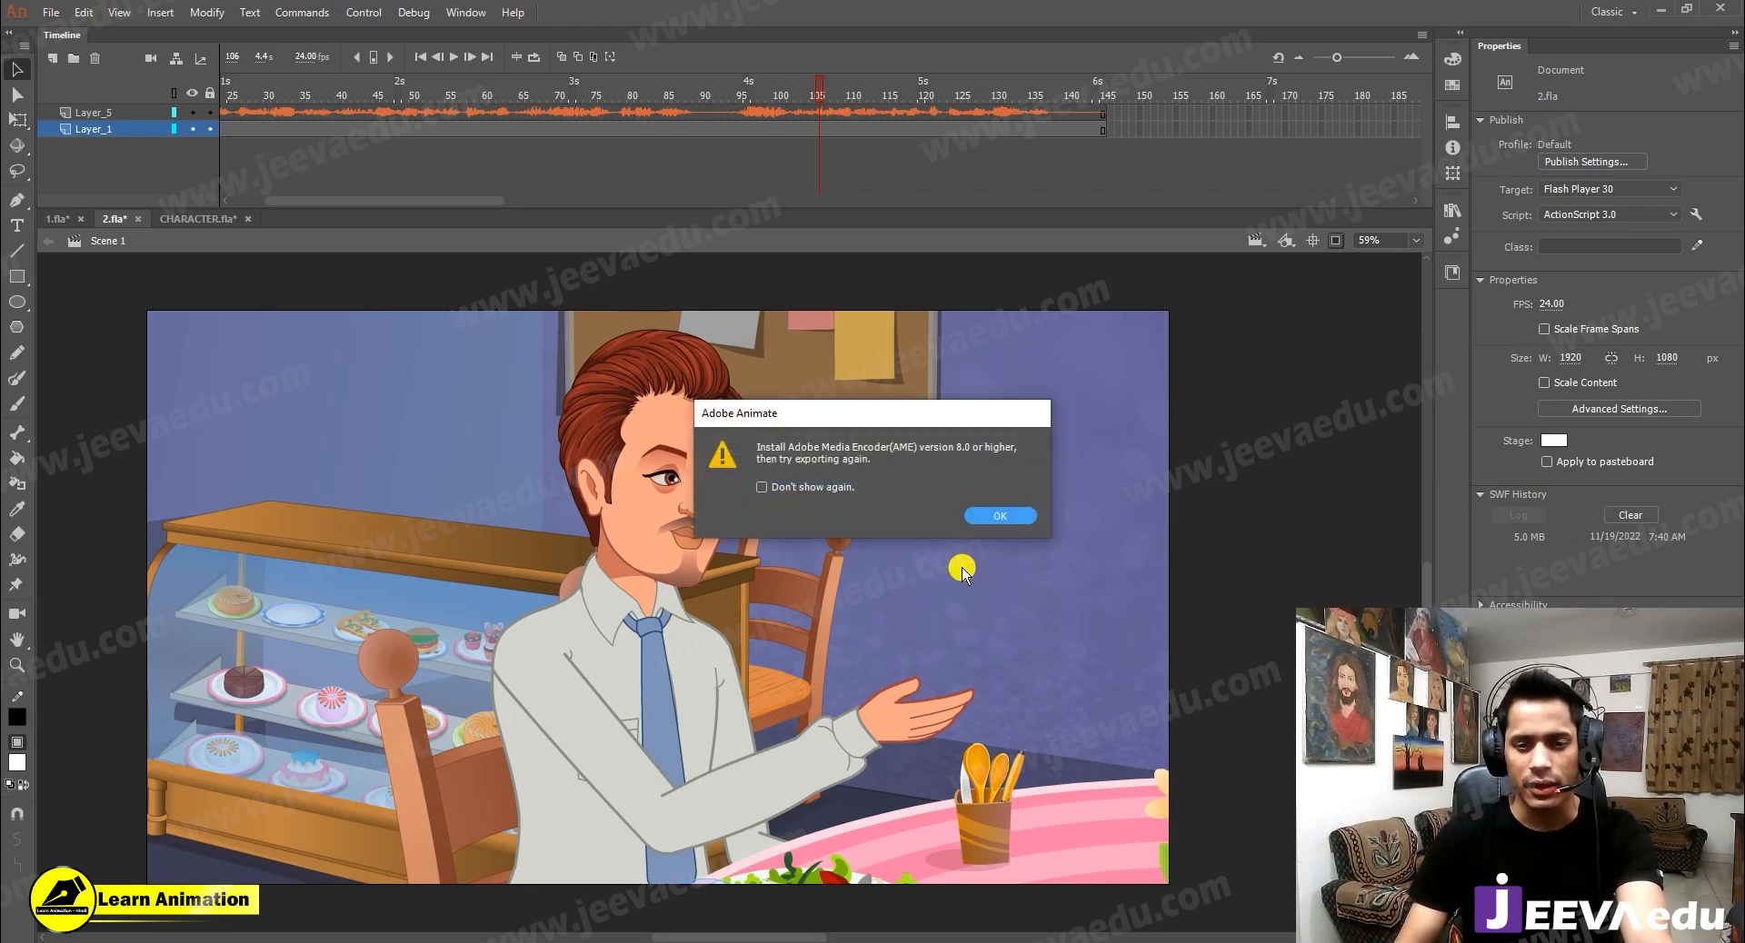
{"action": "left_click", "coordinate": [1000, 517]}
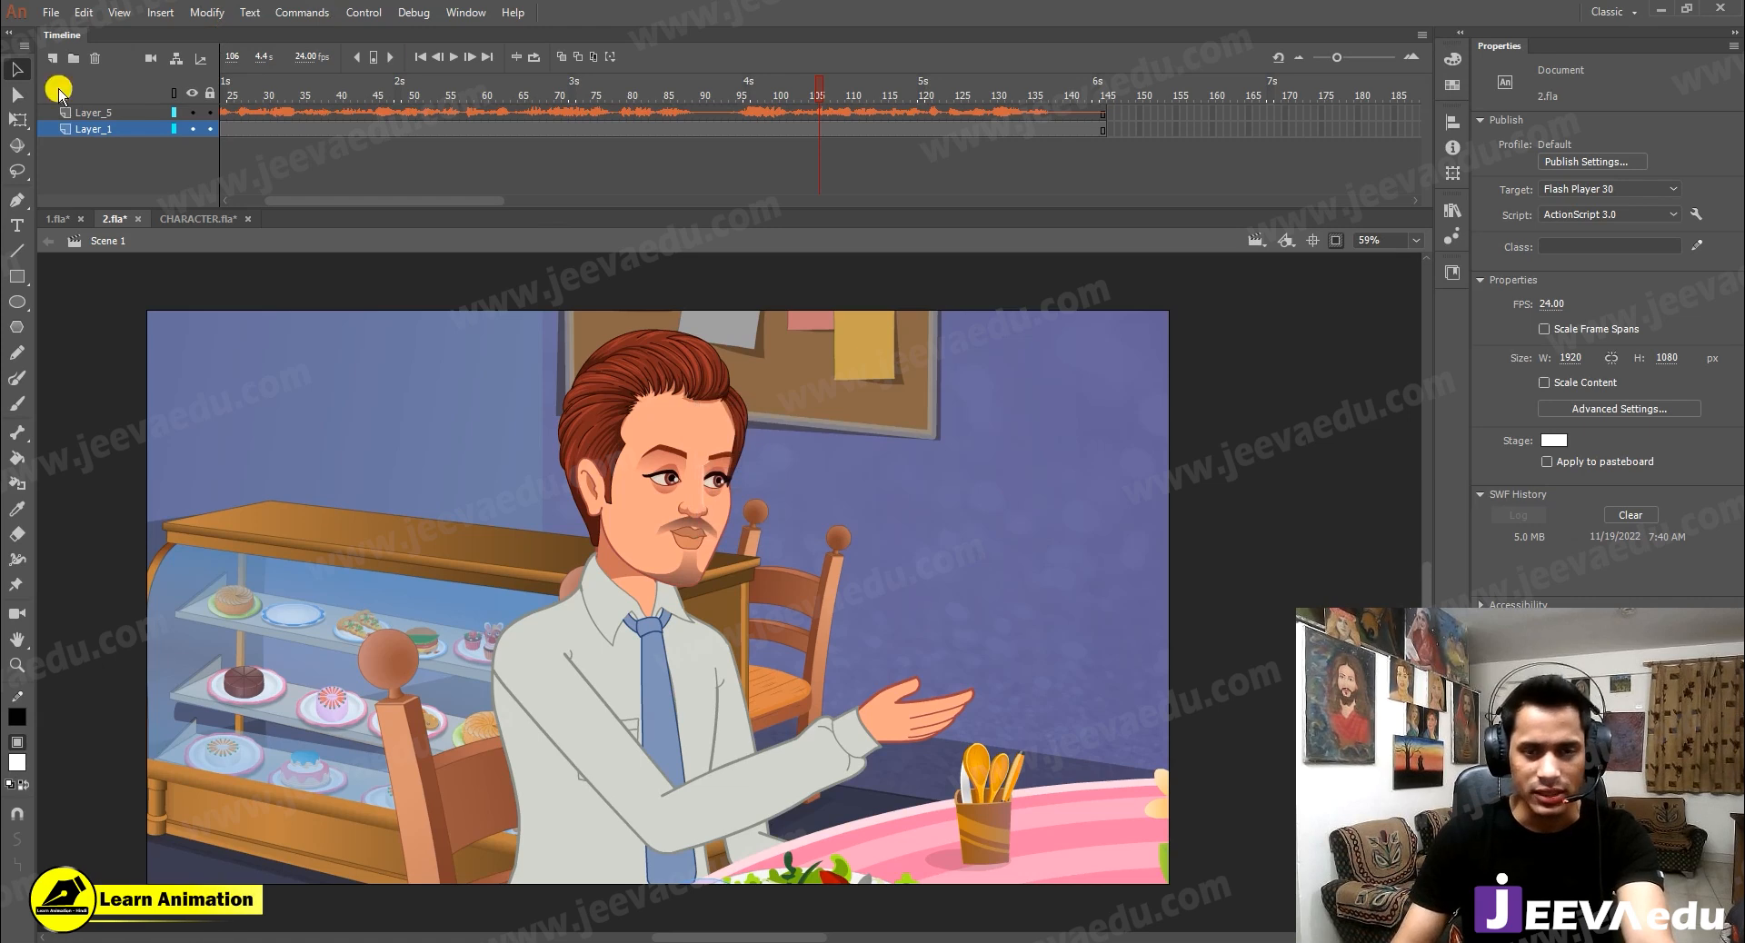
Play the shots in 1.fla and 2.fla from the first frame to review both animations with their dialogue
{"action": "left_click", "coordinate": [50, 219]}
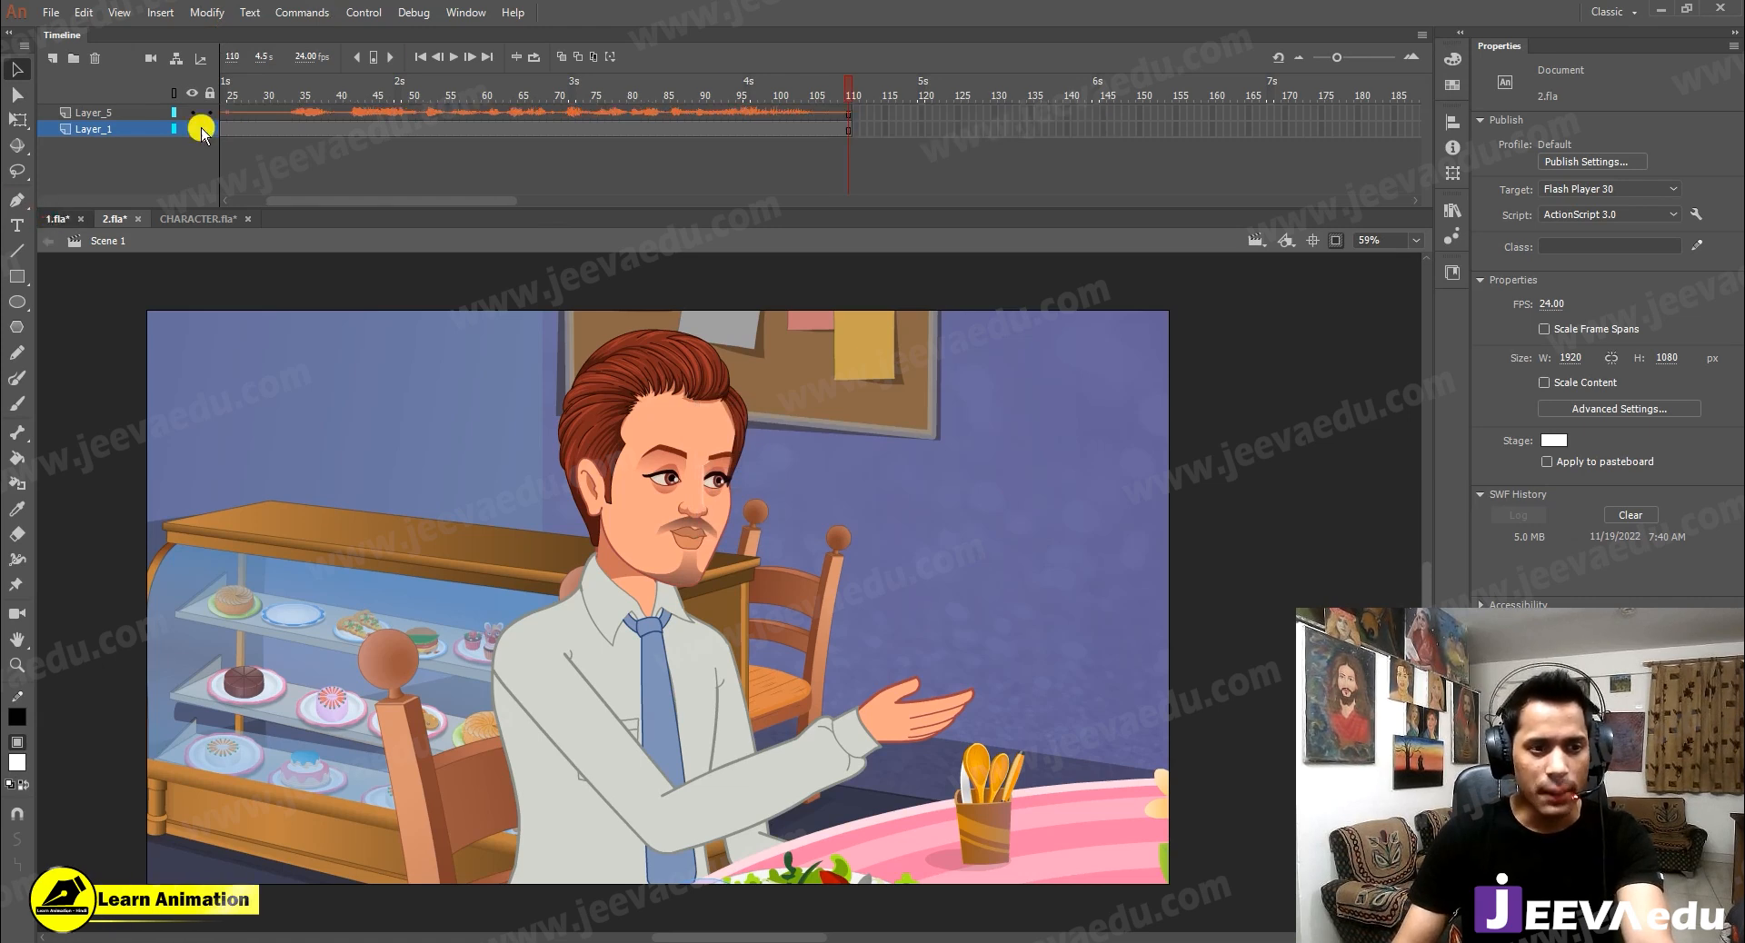
{"action": "left_click_drag", "start_coordinate": [391, 204], "coordinate": [229, 188]}
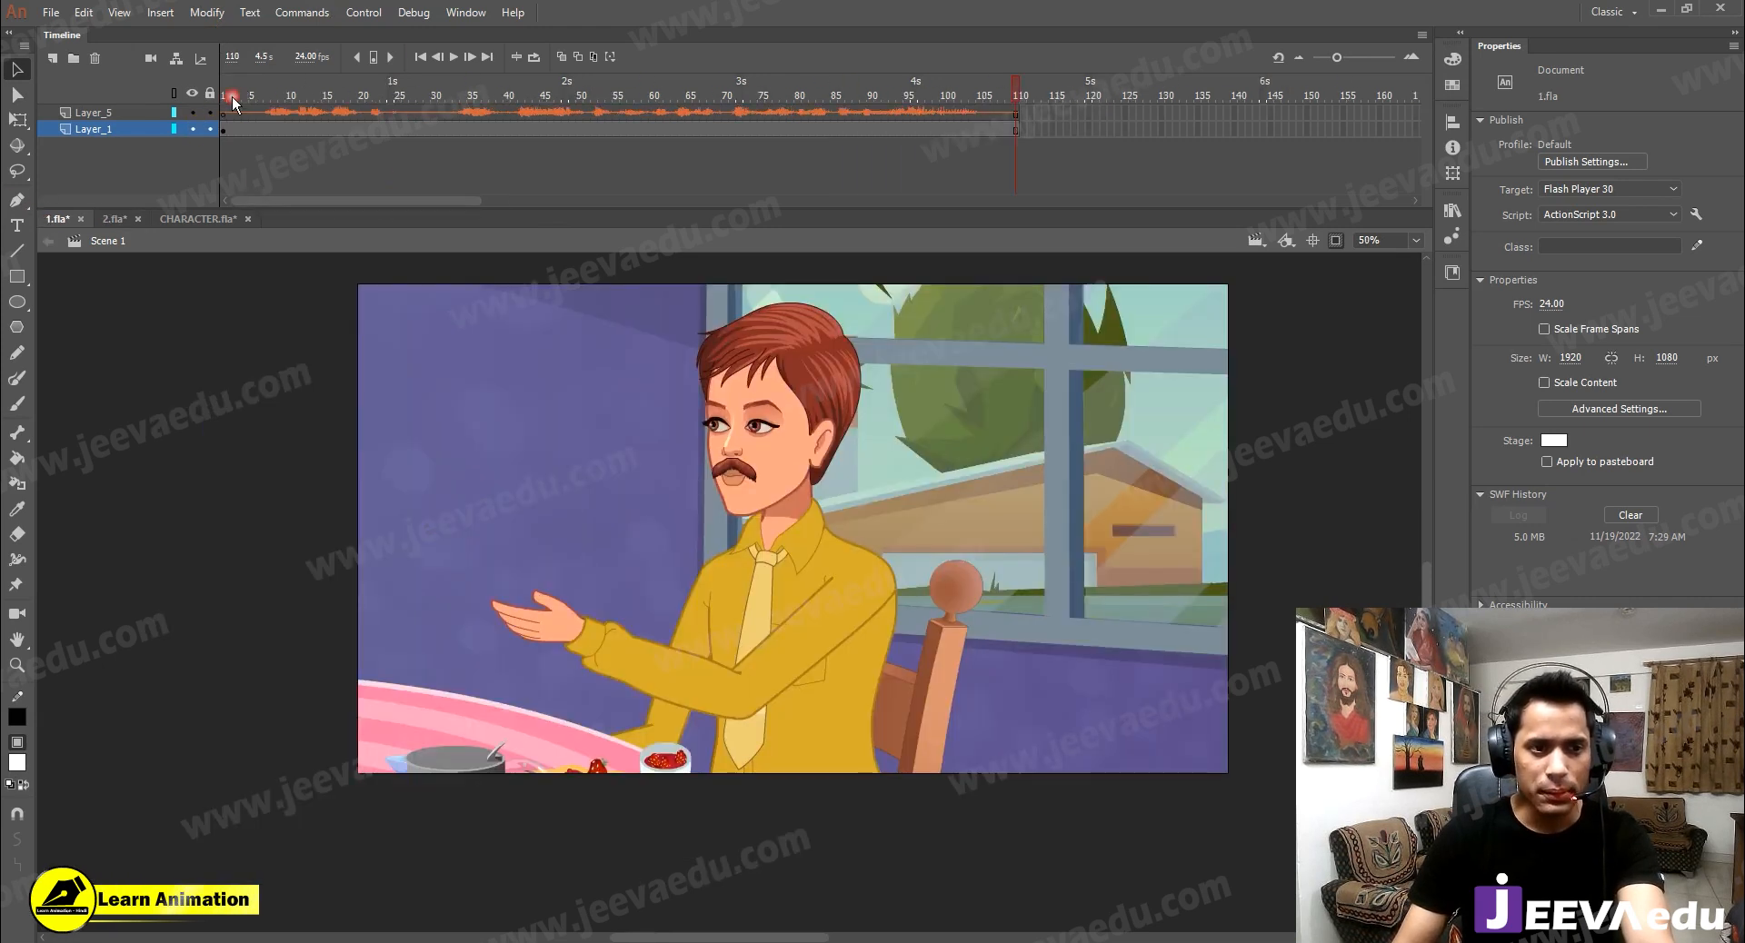
{"action": "left_click_drag", "start_coordinate": [232, 96], "coordinate": [211, 92]}
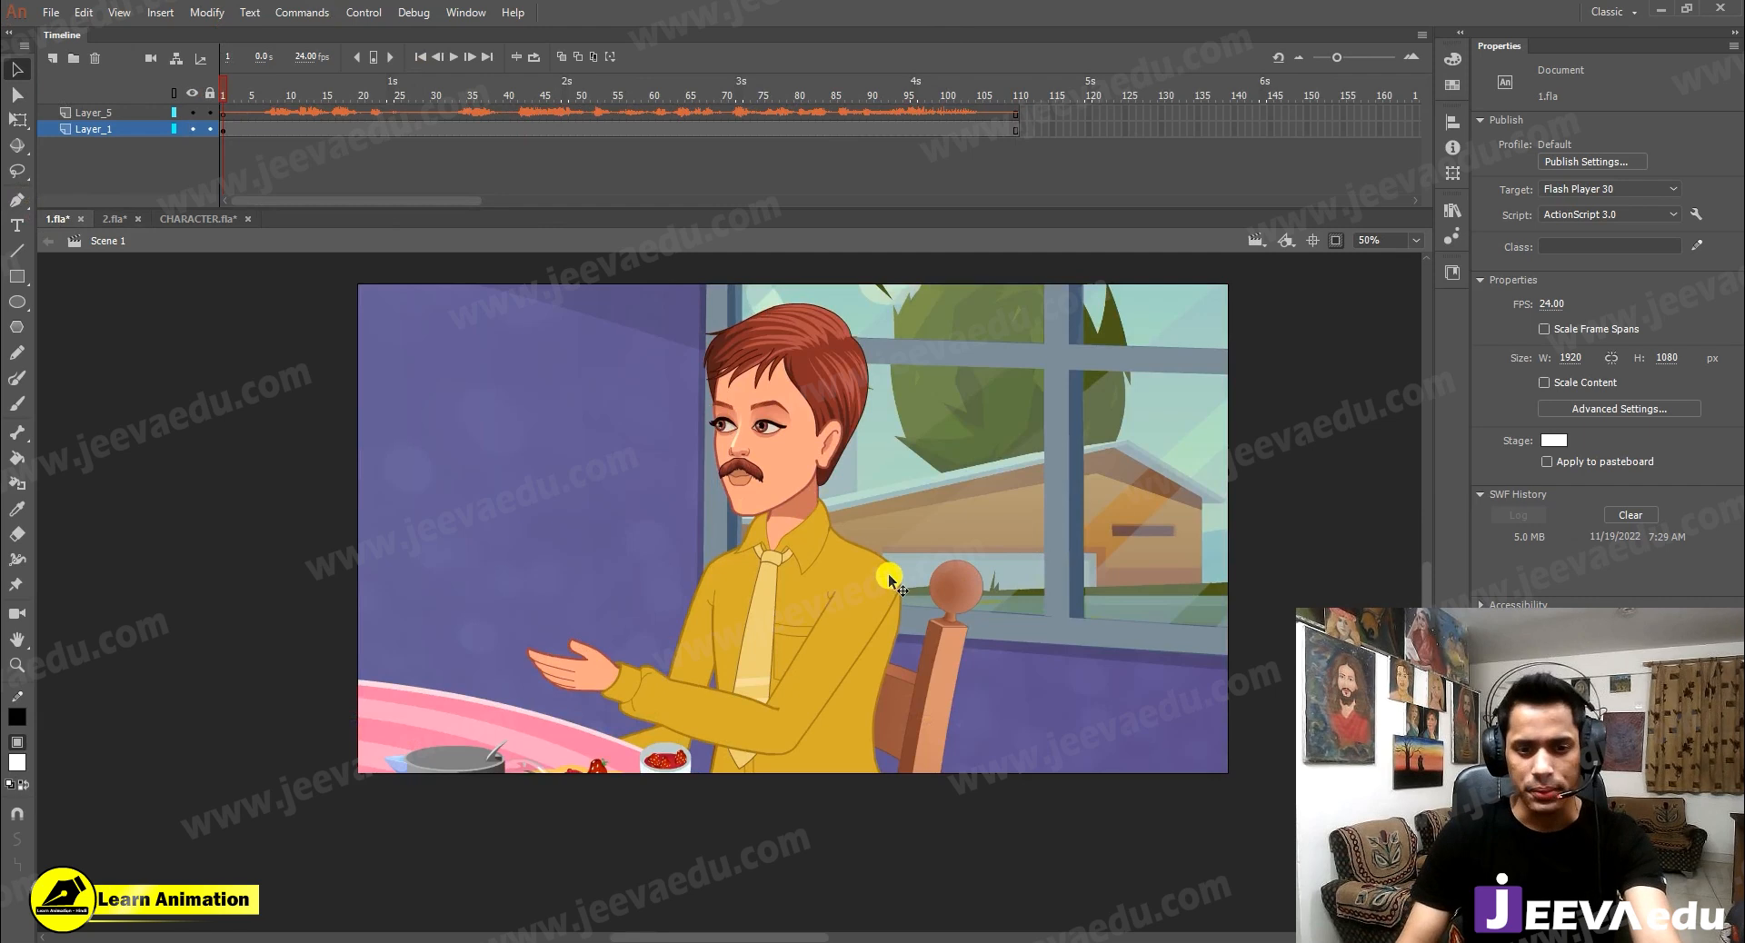
{"action": "key", "text": "Return"}
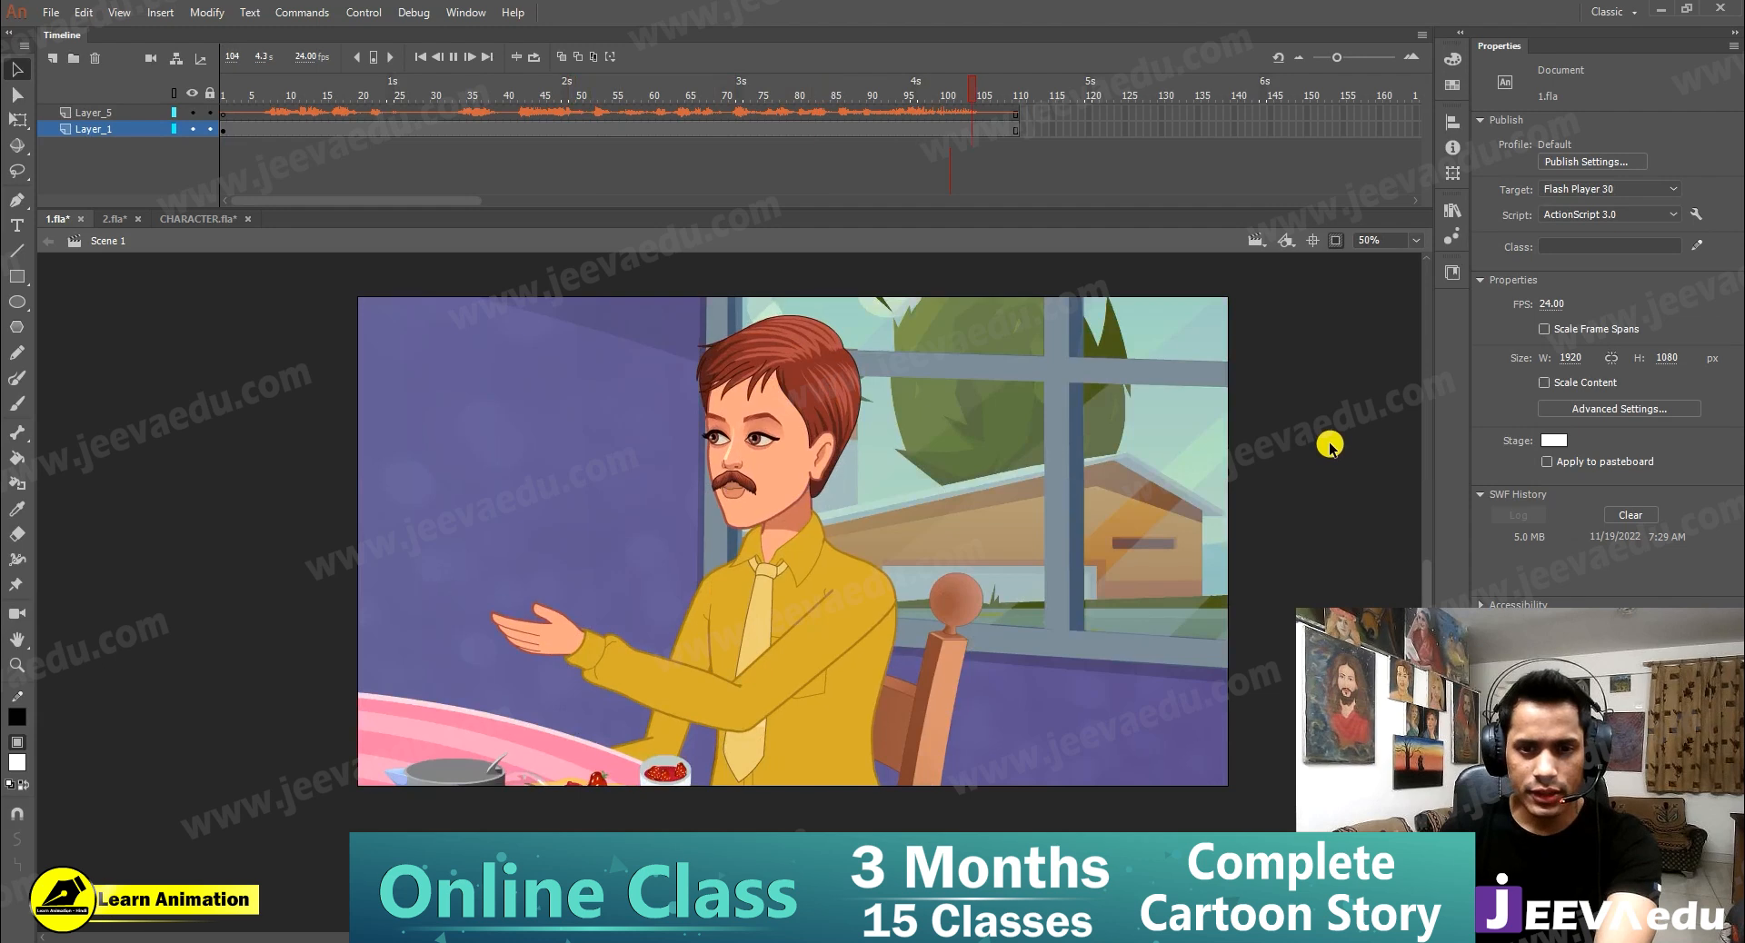
{"action": "left_click", "coordinate": [114, 219]}
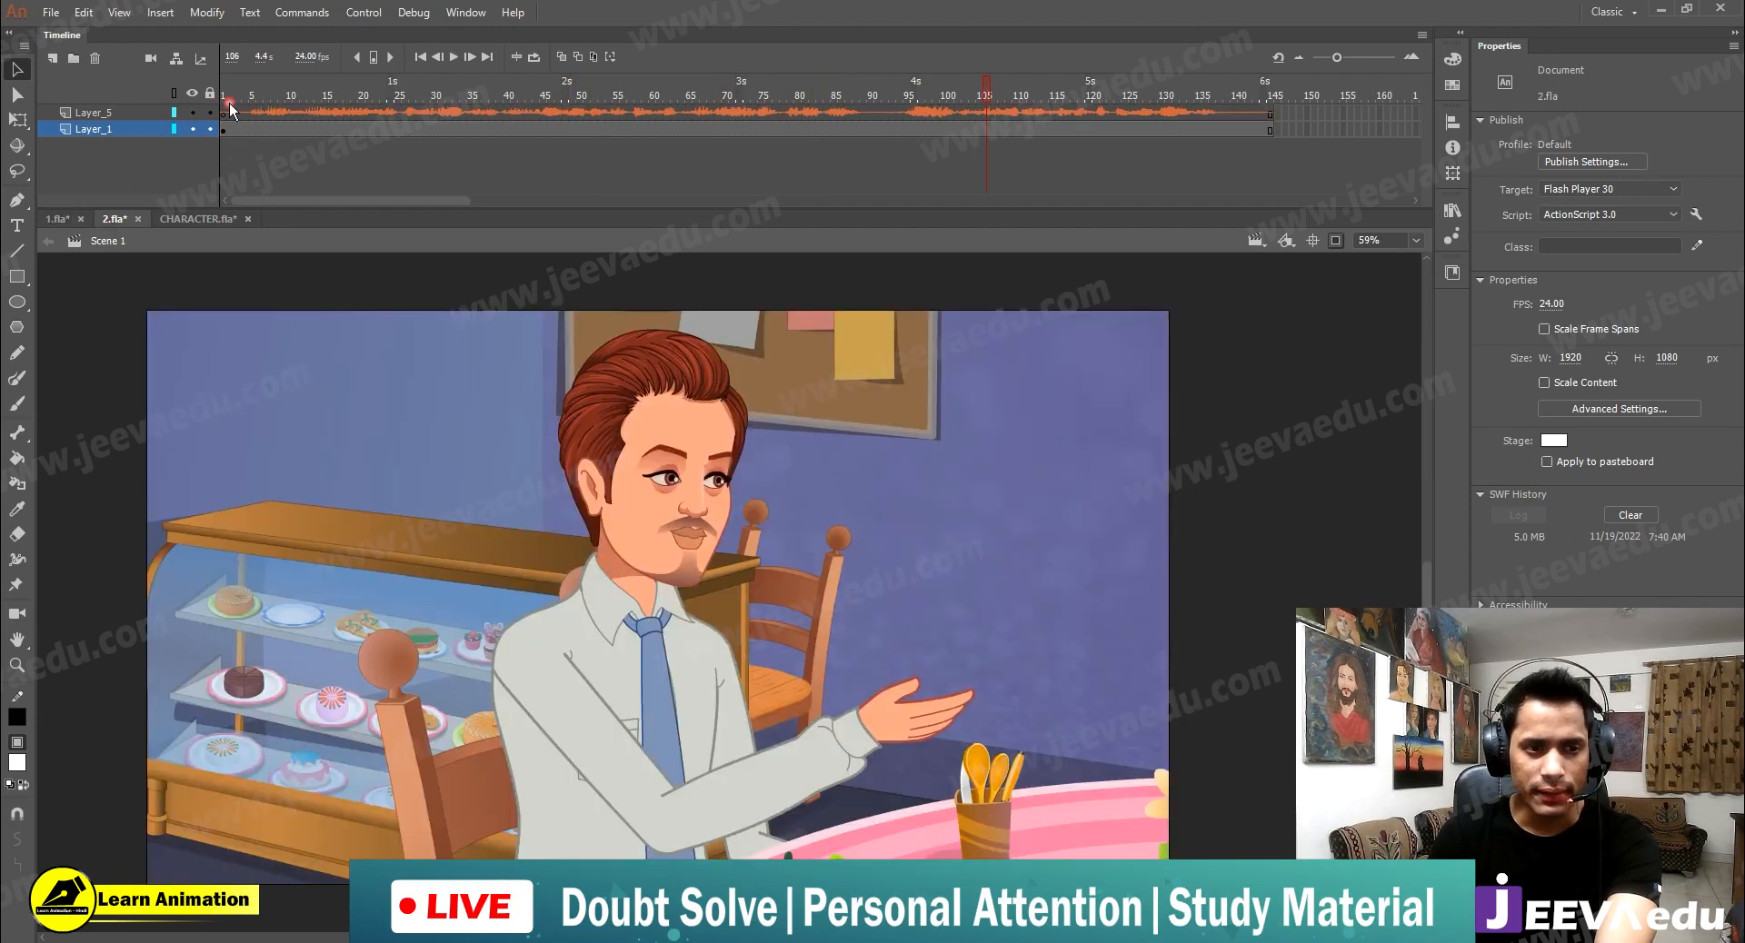
{"action": "key", "text": "Return"}
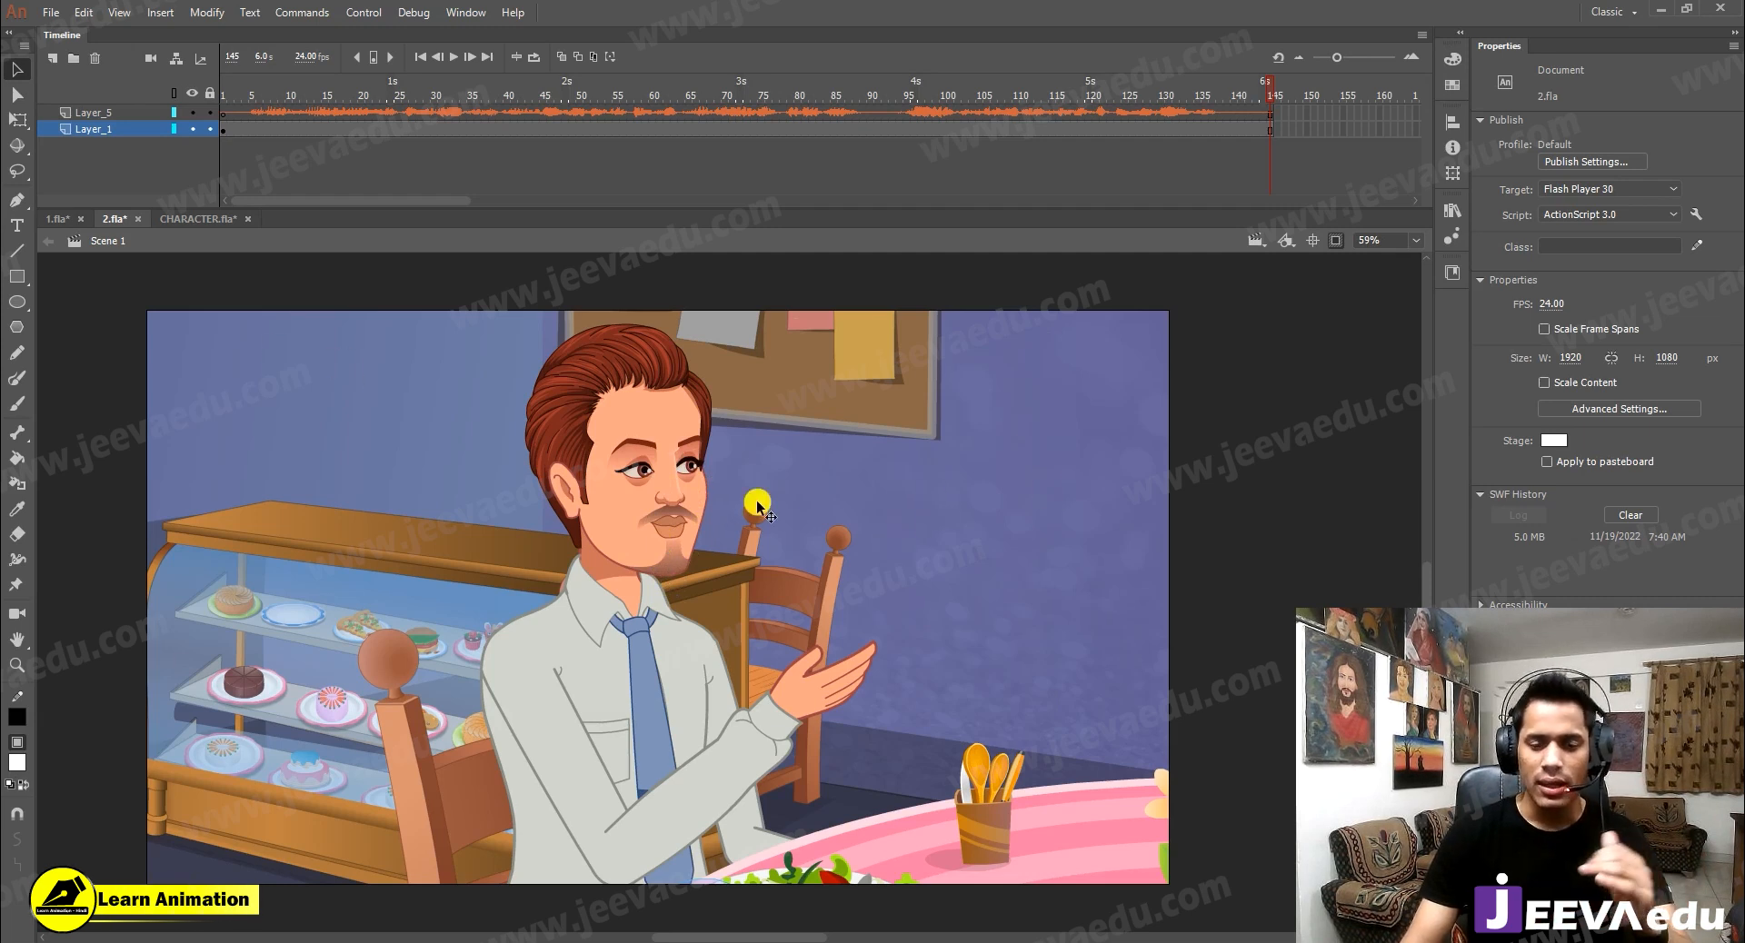
Locate 1.mov and 2.mov on the desktop, then switch to Adobe Premiere Pro with an empty Untitled project open
{"action": "left_click", "coordinate": [1664, 11]}
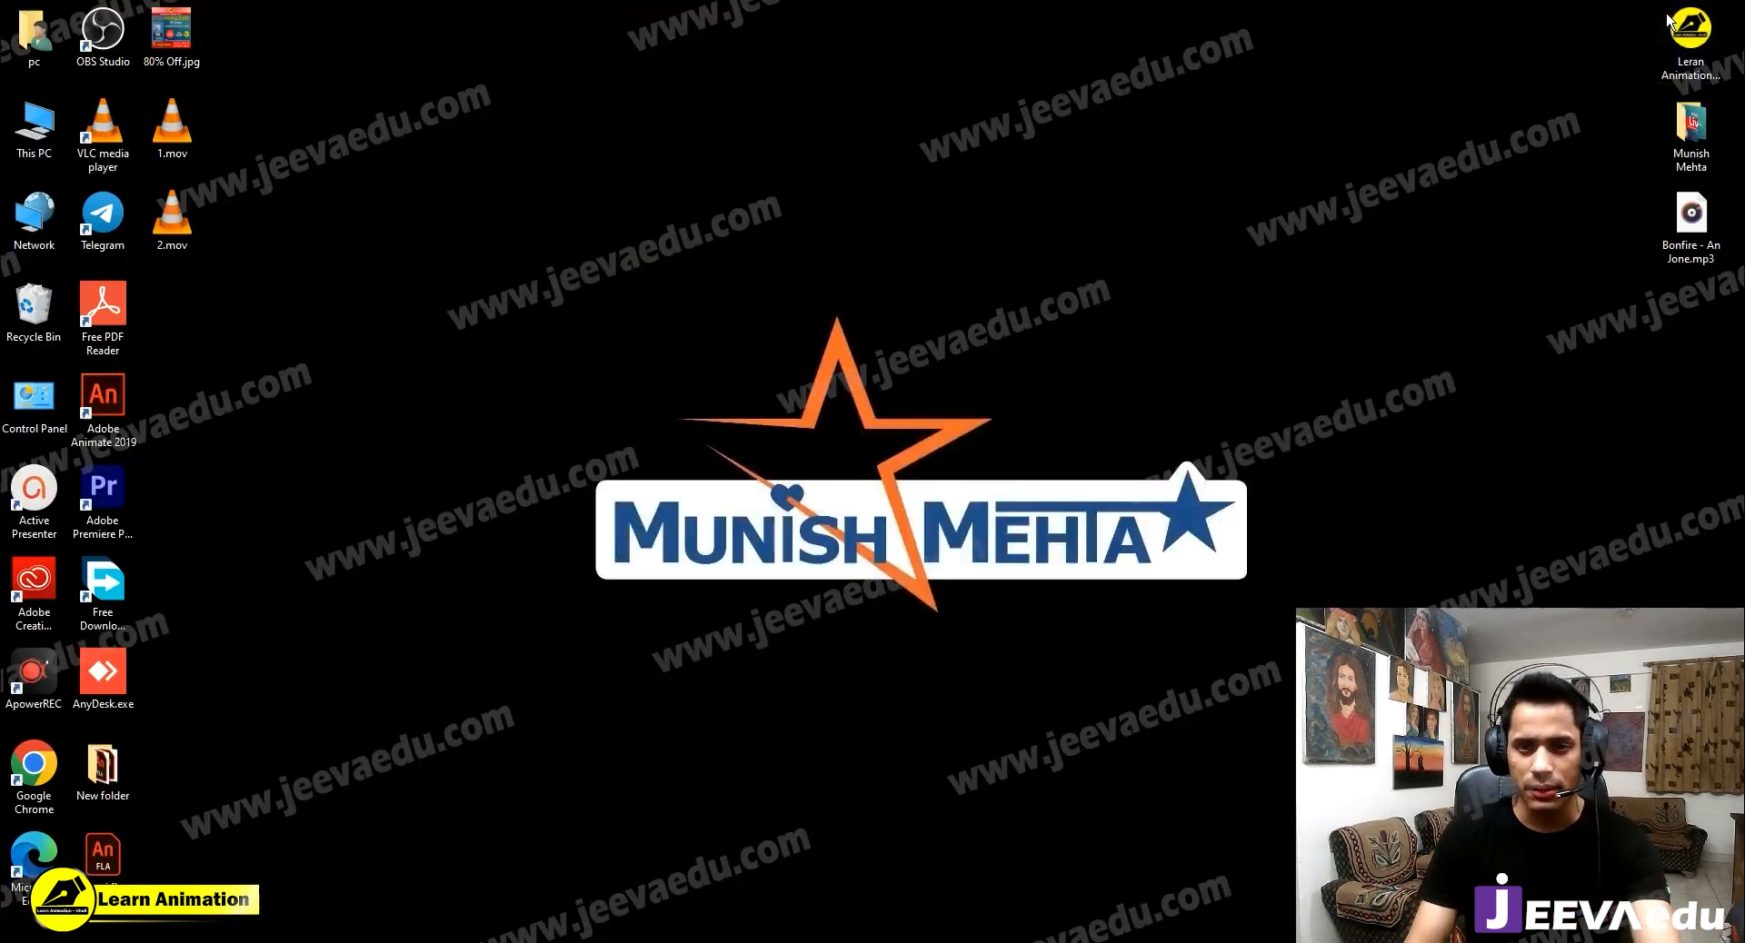
{"action": "left_click_drag", "start_coordinate": [233, 118], "coordinate": [156, 279]}
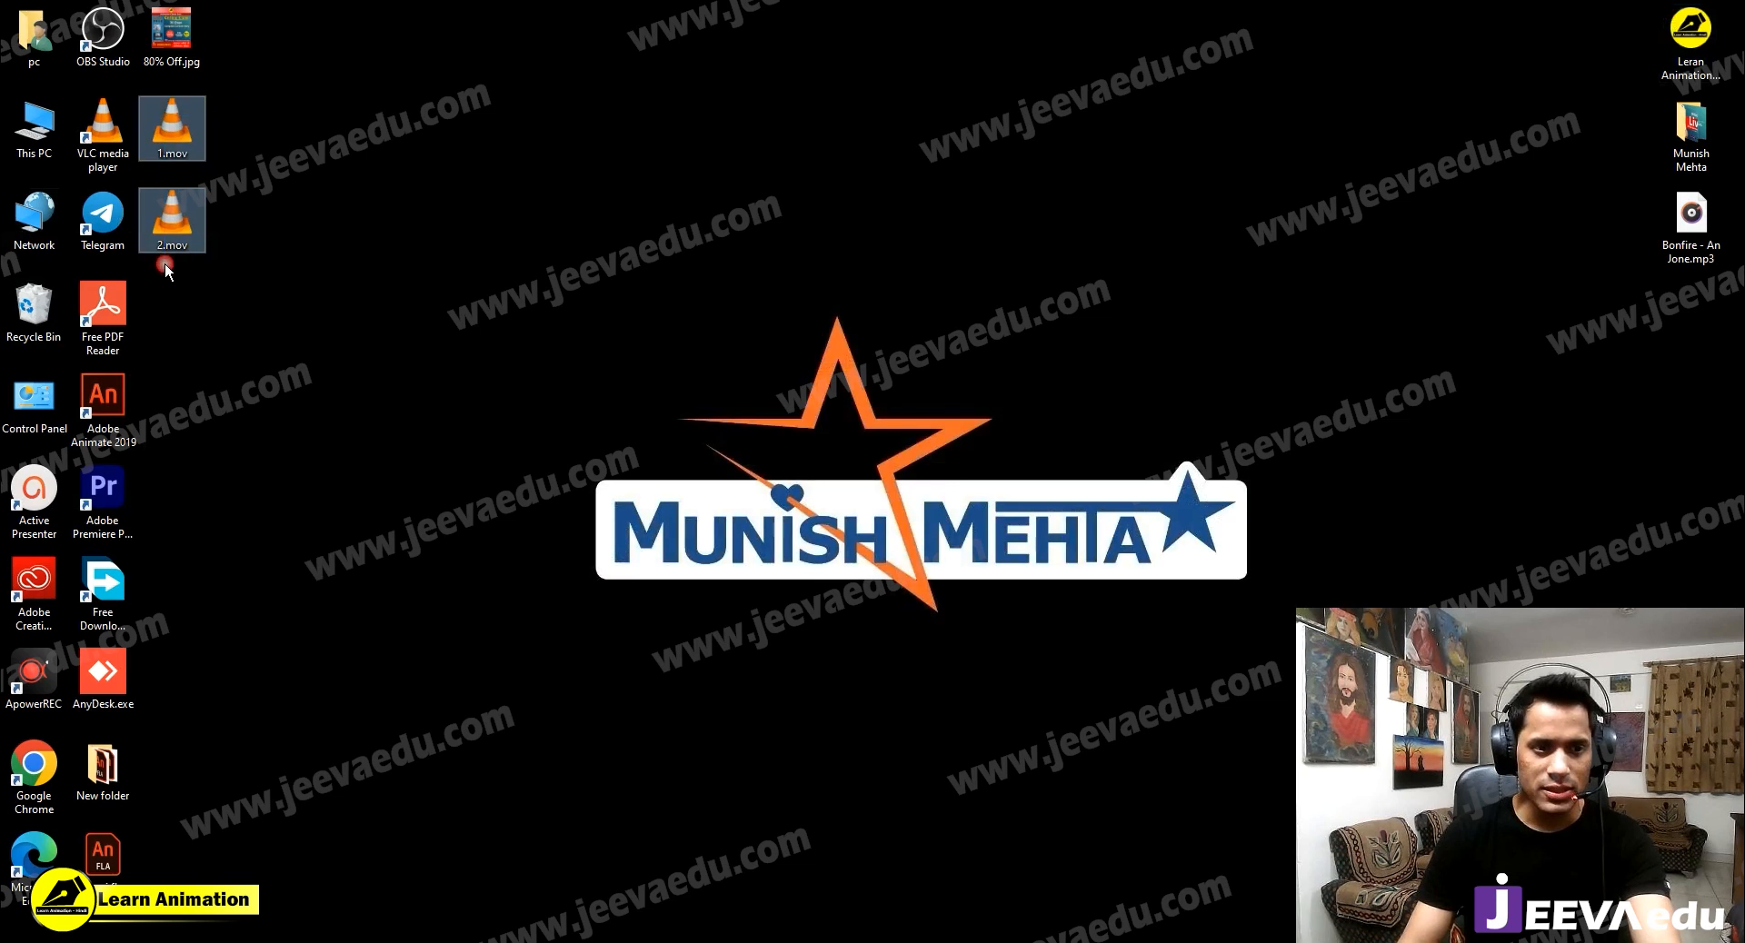
{"action": "key", "text": "alt+Tab"}
{"action": "left_click", "coordinate": [791, 772]}
{"action": "left_click", "coordinate": [728, 448]}
{"action": "left_click", "coordinate": [205, 412]}
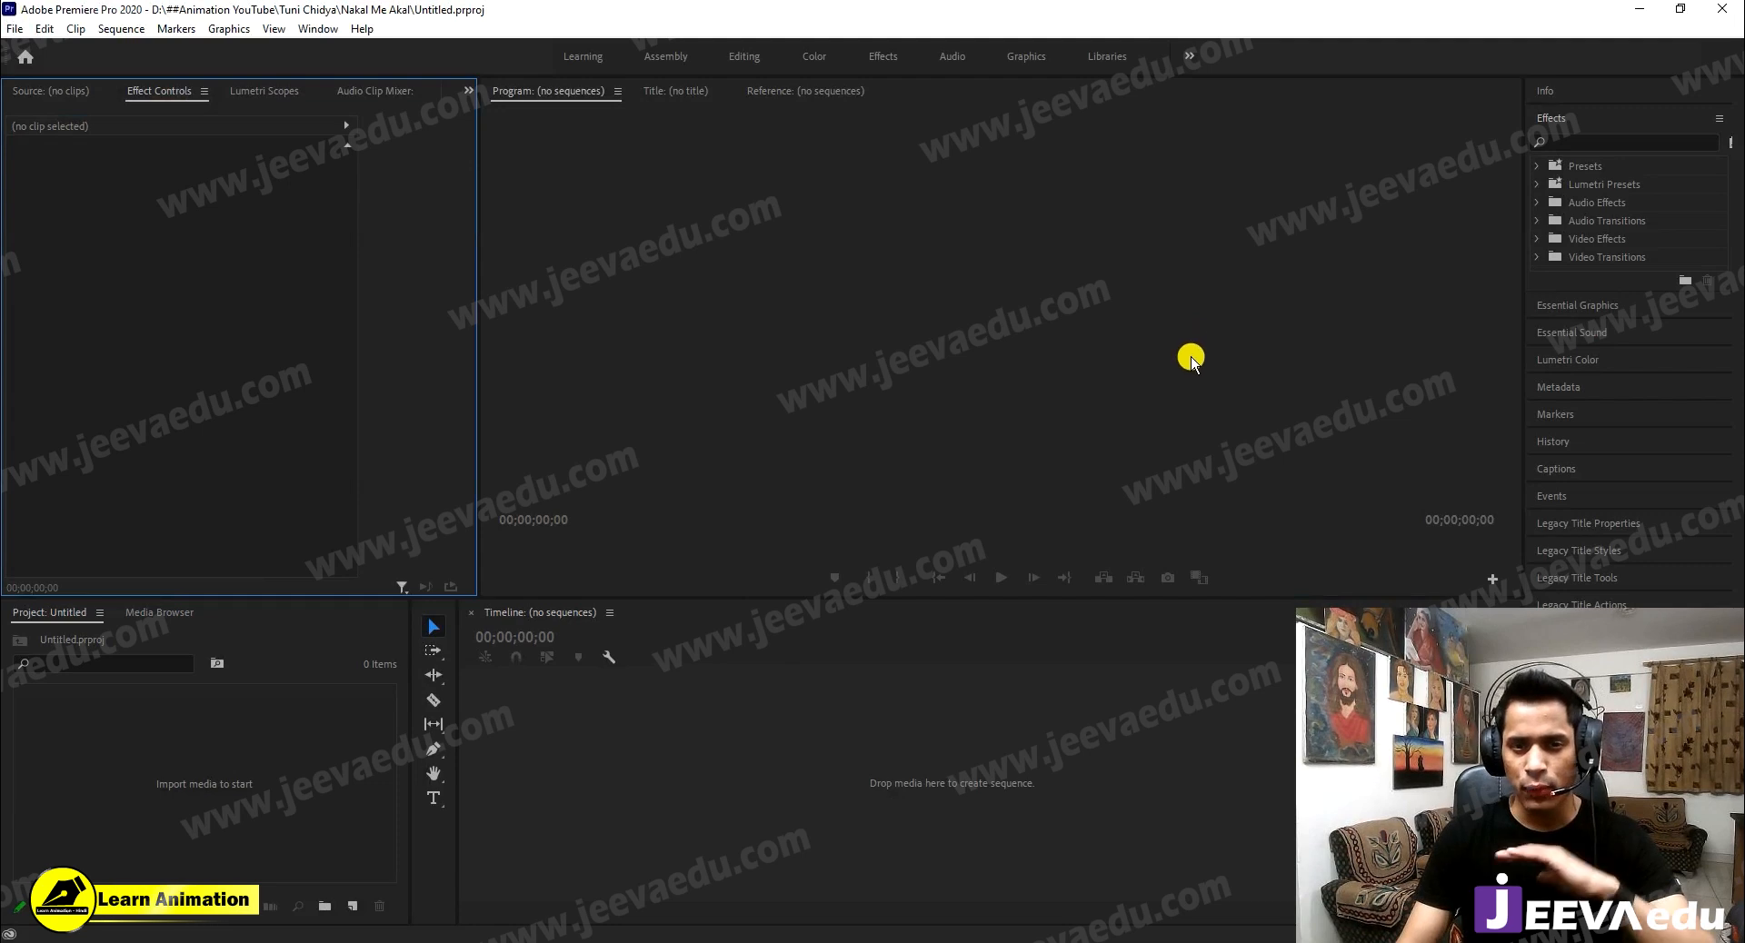
Bring 1.mov and 2.mov from the desktop into the Premiere Pro timeline, back to back in a new sequence
{"action": "left_click", "coordinate": [1639, 9]}
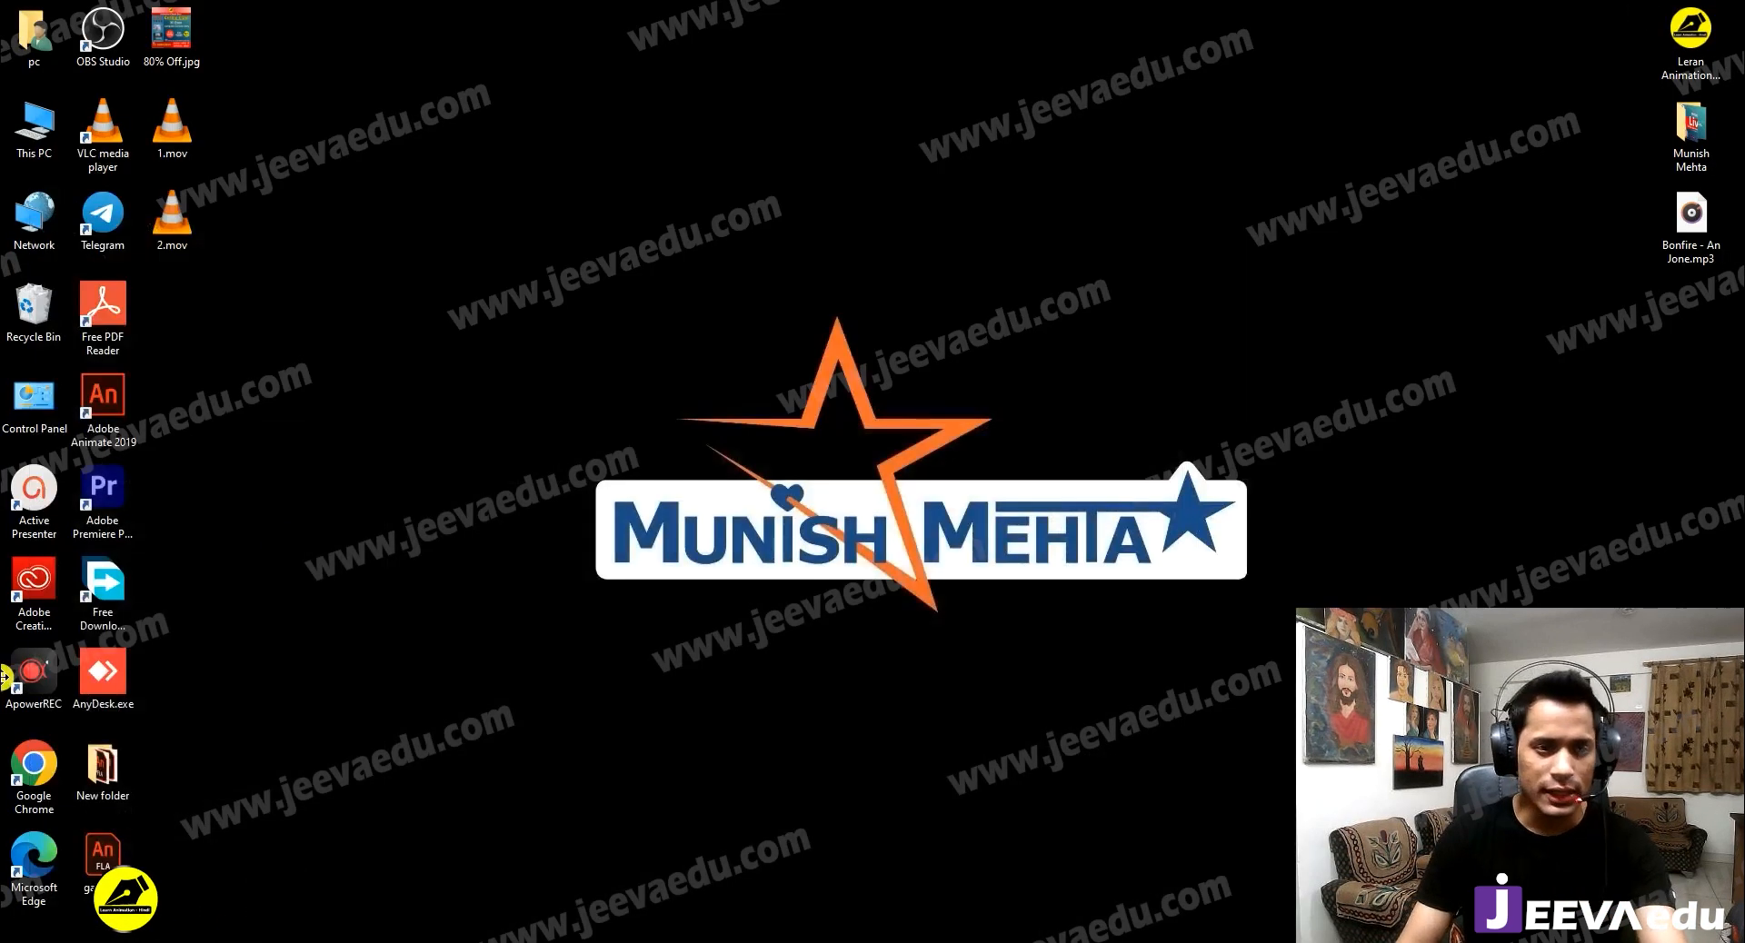
{"action": "left_click_drag", "start_coordinate": [188, 243], "coordinate": [812, 738]}
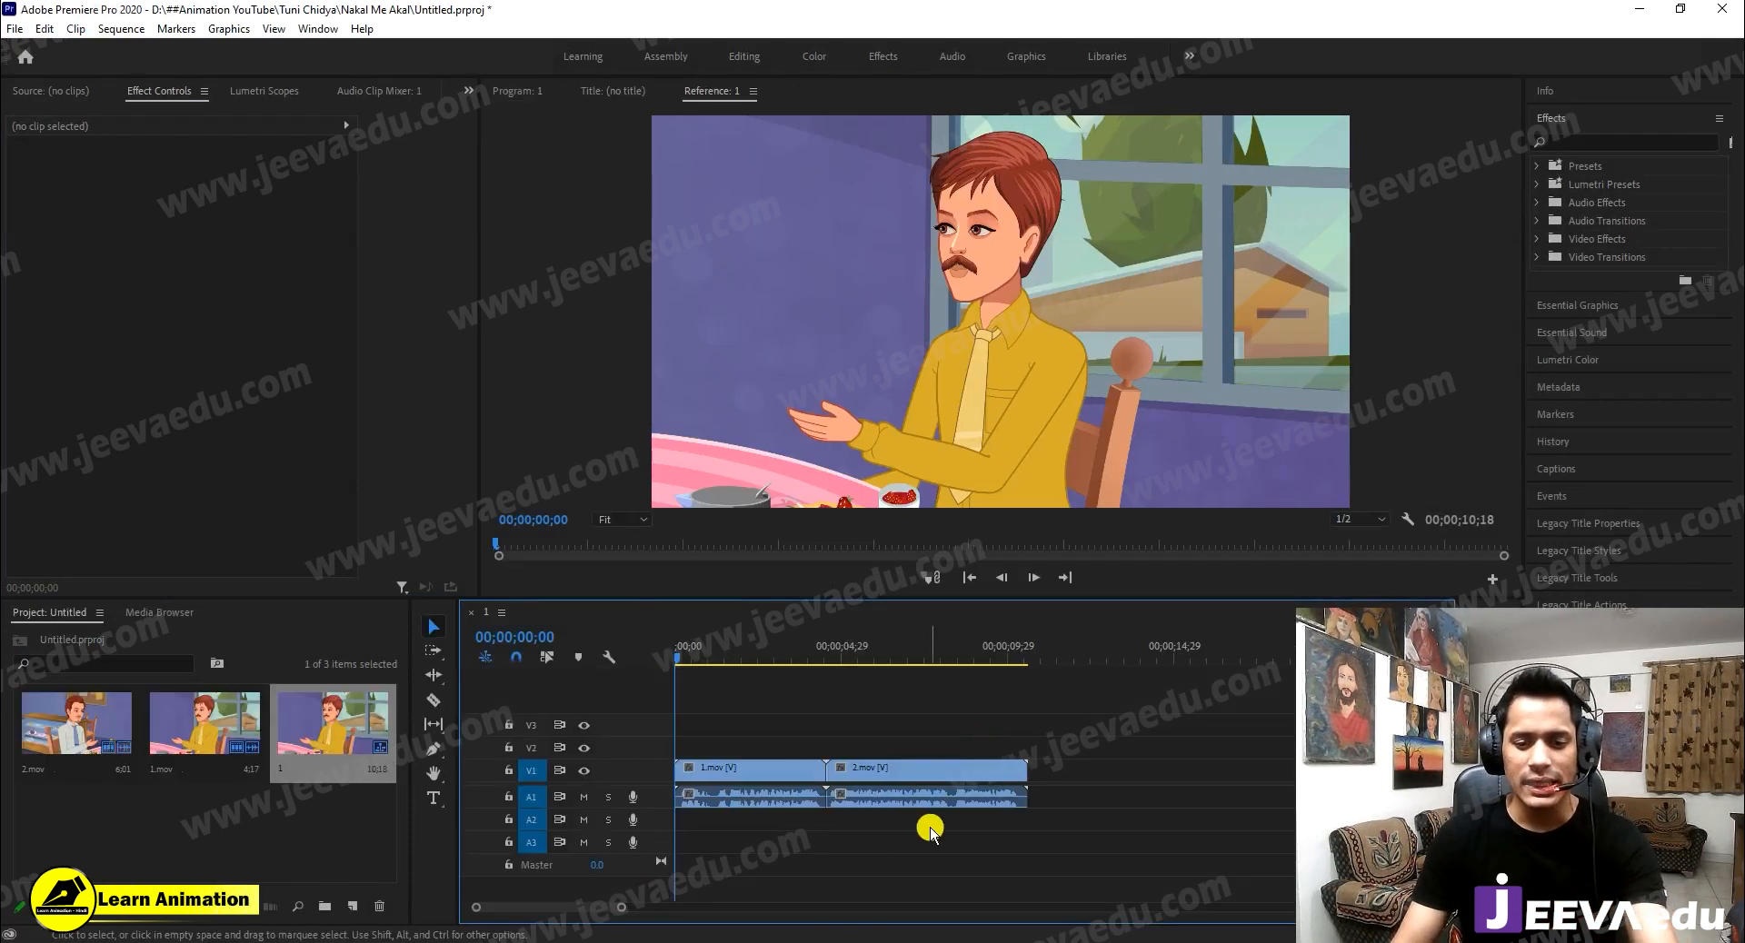
{"action": "left_click_drag", "start_coordinate": [623, 909], "coordinate": [571, 908]}
Scrub from the sequence start to the cut between 1.mov and 2.mov, and return the playhead to the start
{"action": "left_click", "coordinate": [700, 657]}
{"action": "left_click_drag", "start_coordinate": [722, 664], "coordinate": [973, 705]}
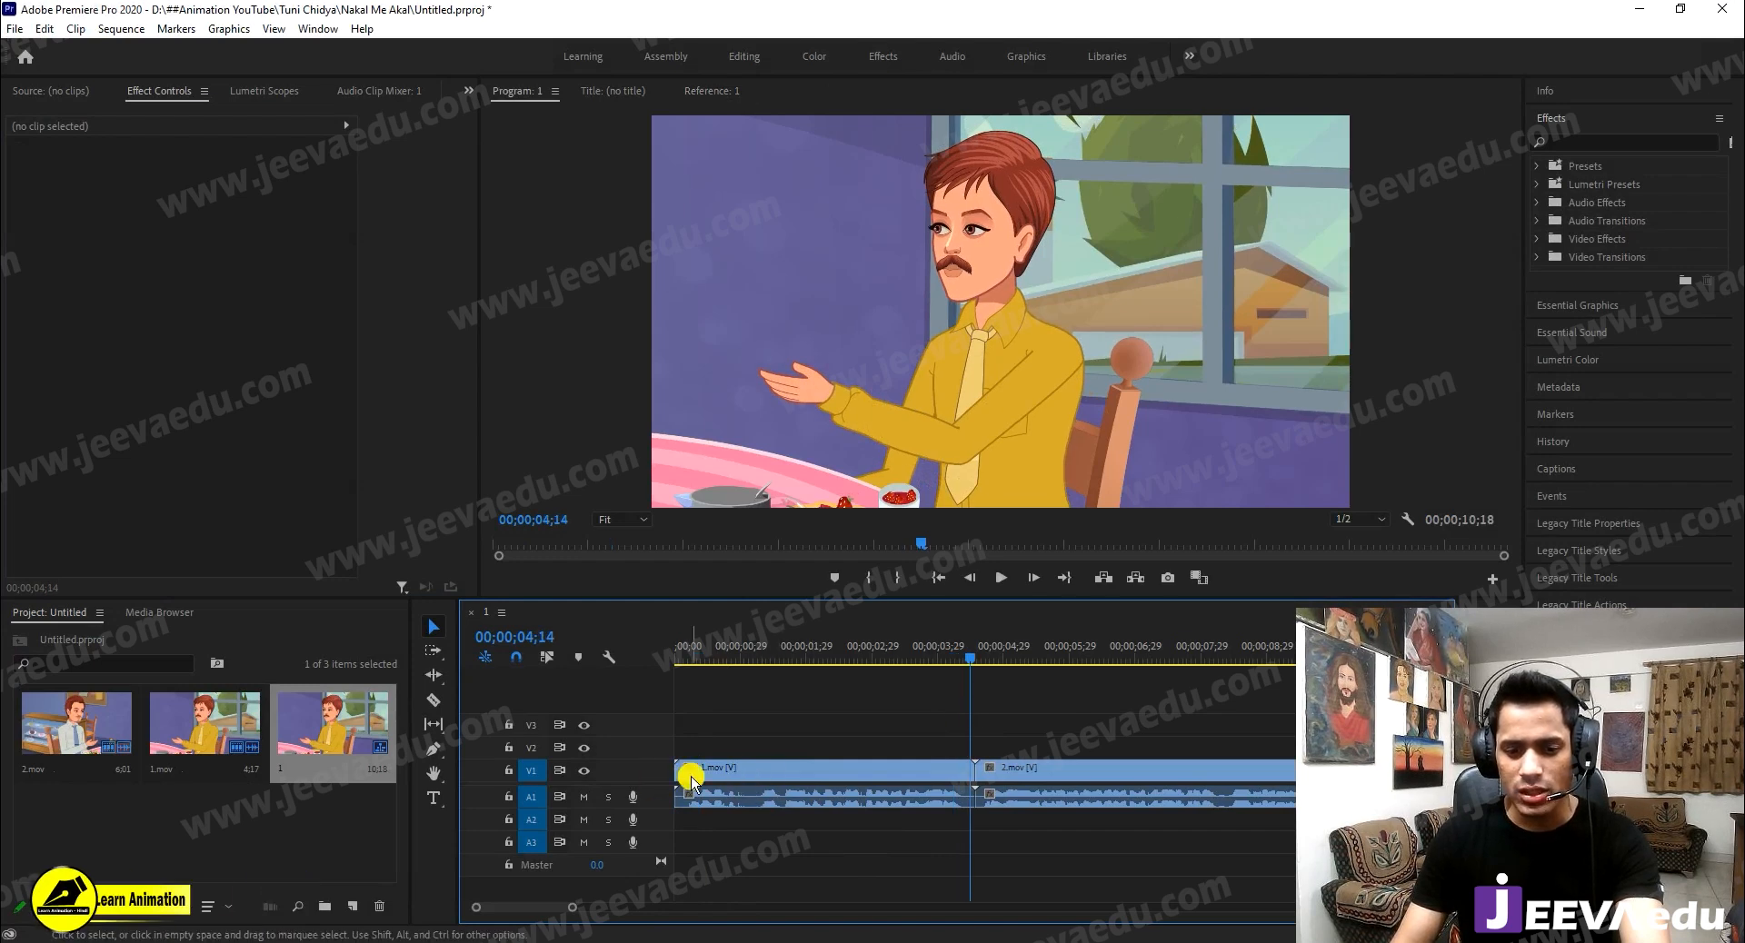
{"action": "left_click", "coordinate": [964, 771]}
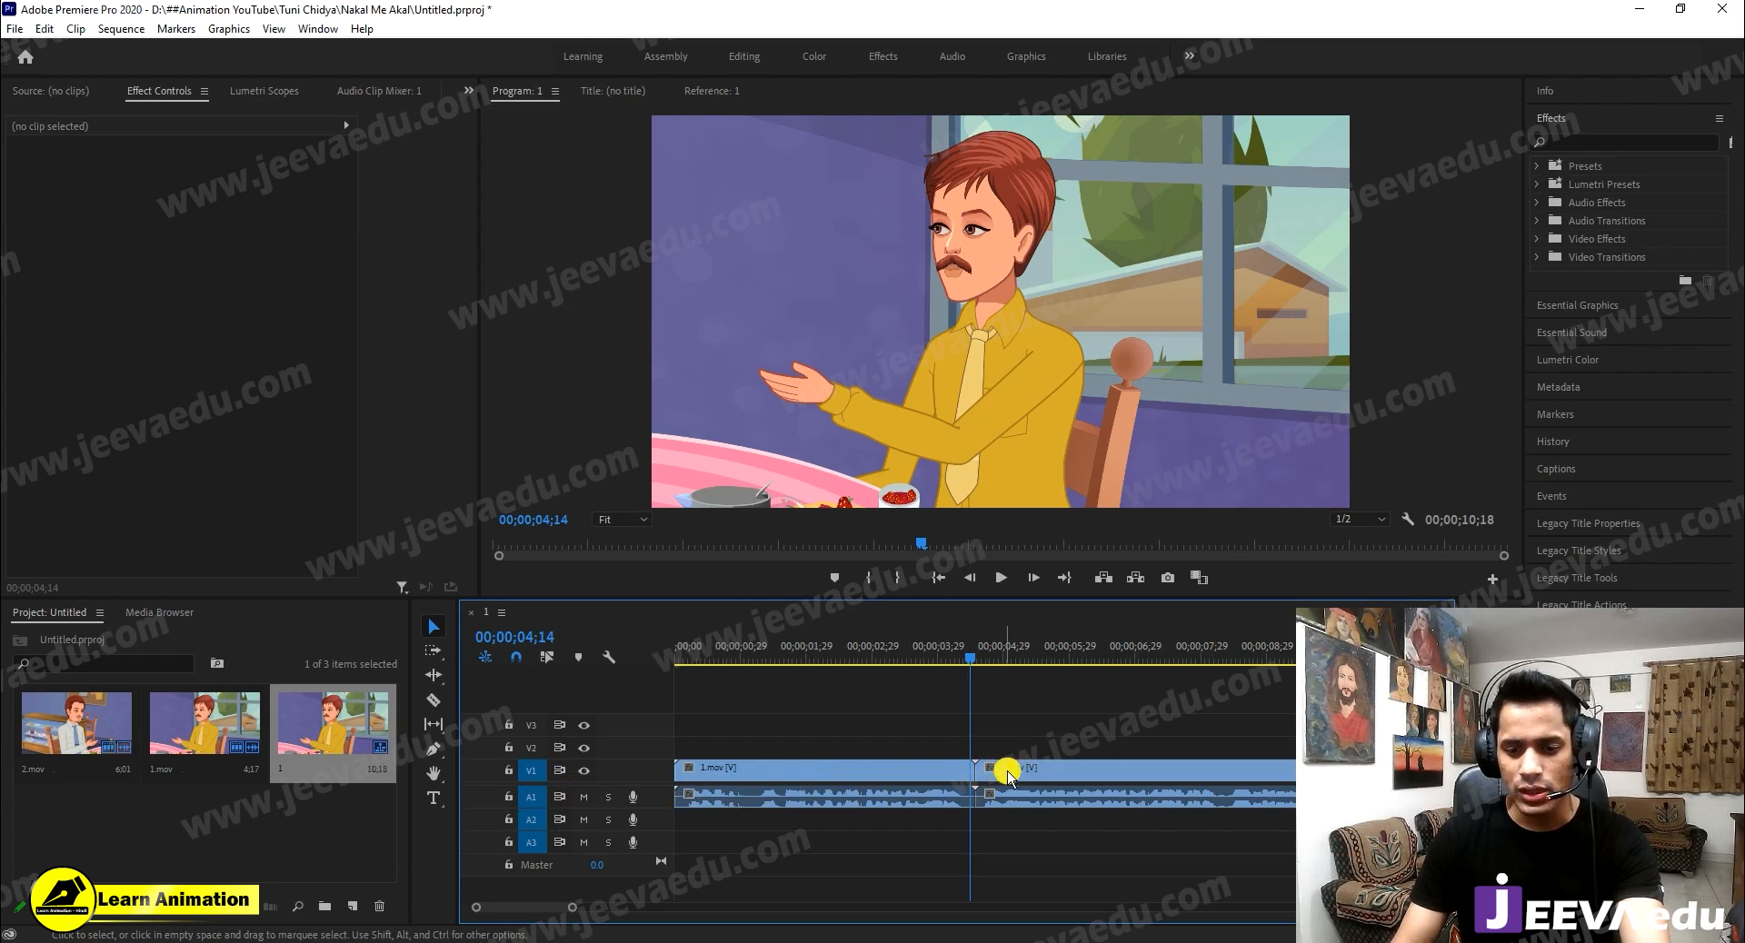
{"action": "mouse_move", "coordinate": [971, 667]}
{"action": "left_mouse_down"}
{"action": "mouse_move", "coordinate": [987, 672]}
{"action": "mouse_move", "coordinate": [664, 710]}
{"action": "left_mouse_up"}
{"action": "left_click", "coordinate": [806, 743]}
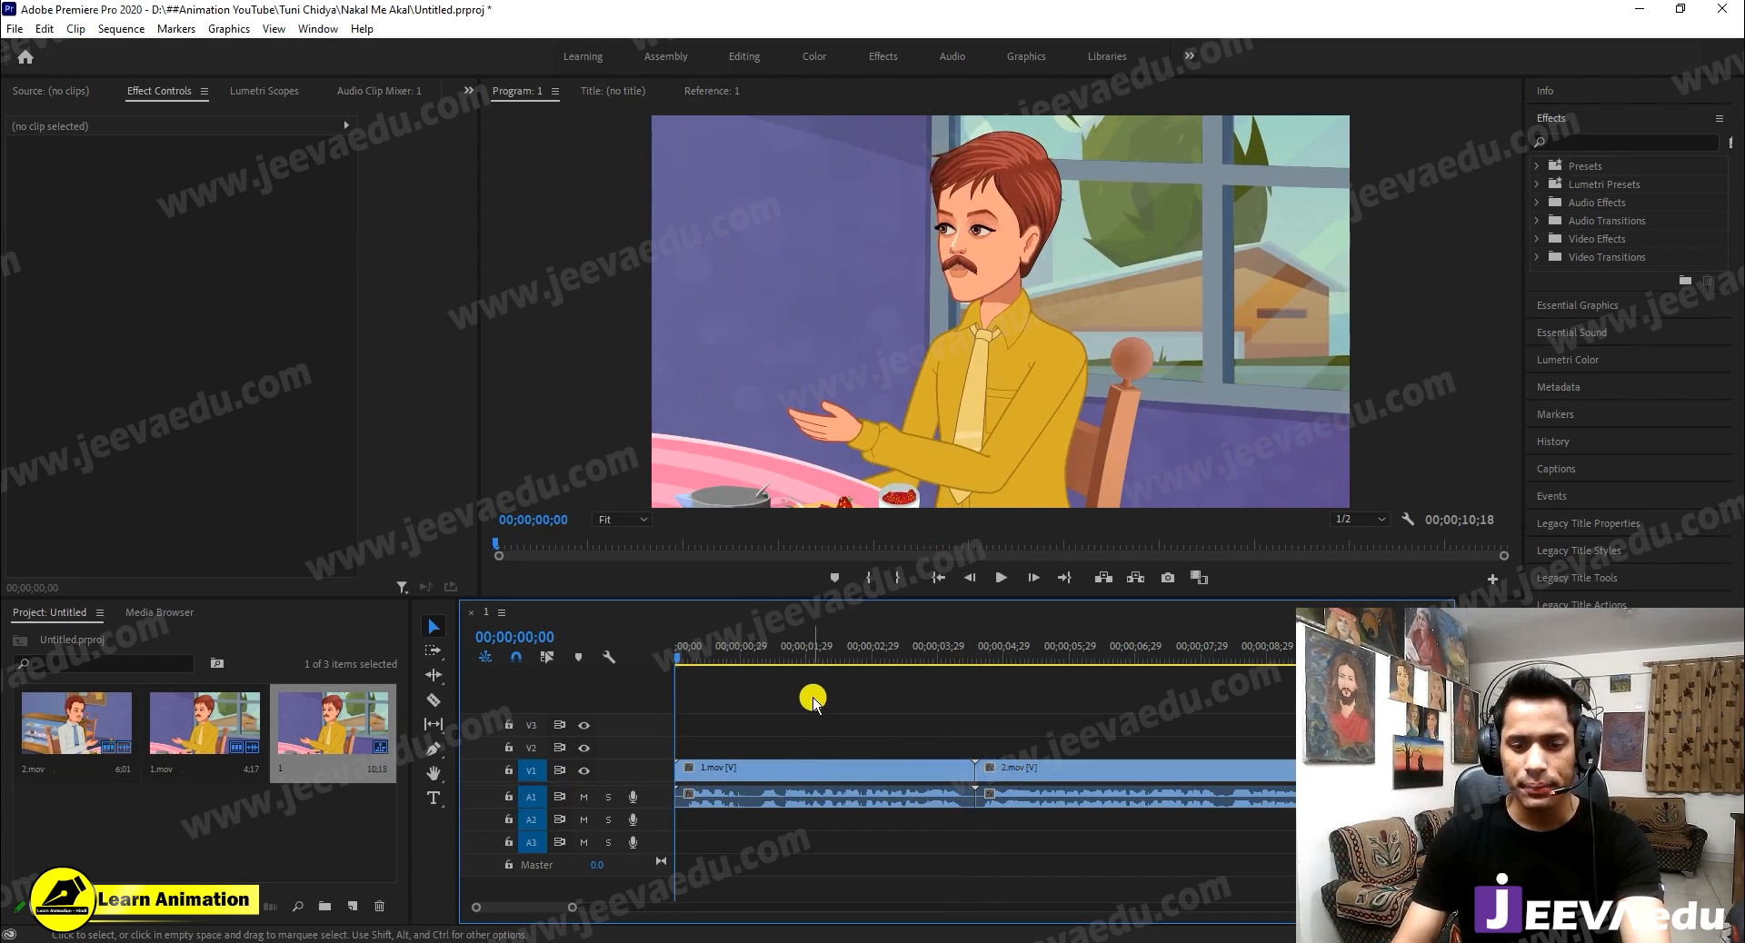
Enlarge the program preview and play the sequence from the start across both clips
{"action": "left_click_drag", "start_coordinate": [573, 907], "coordinate": [588, 907]}
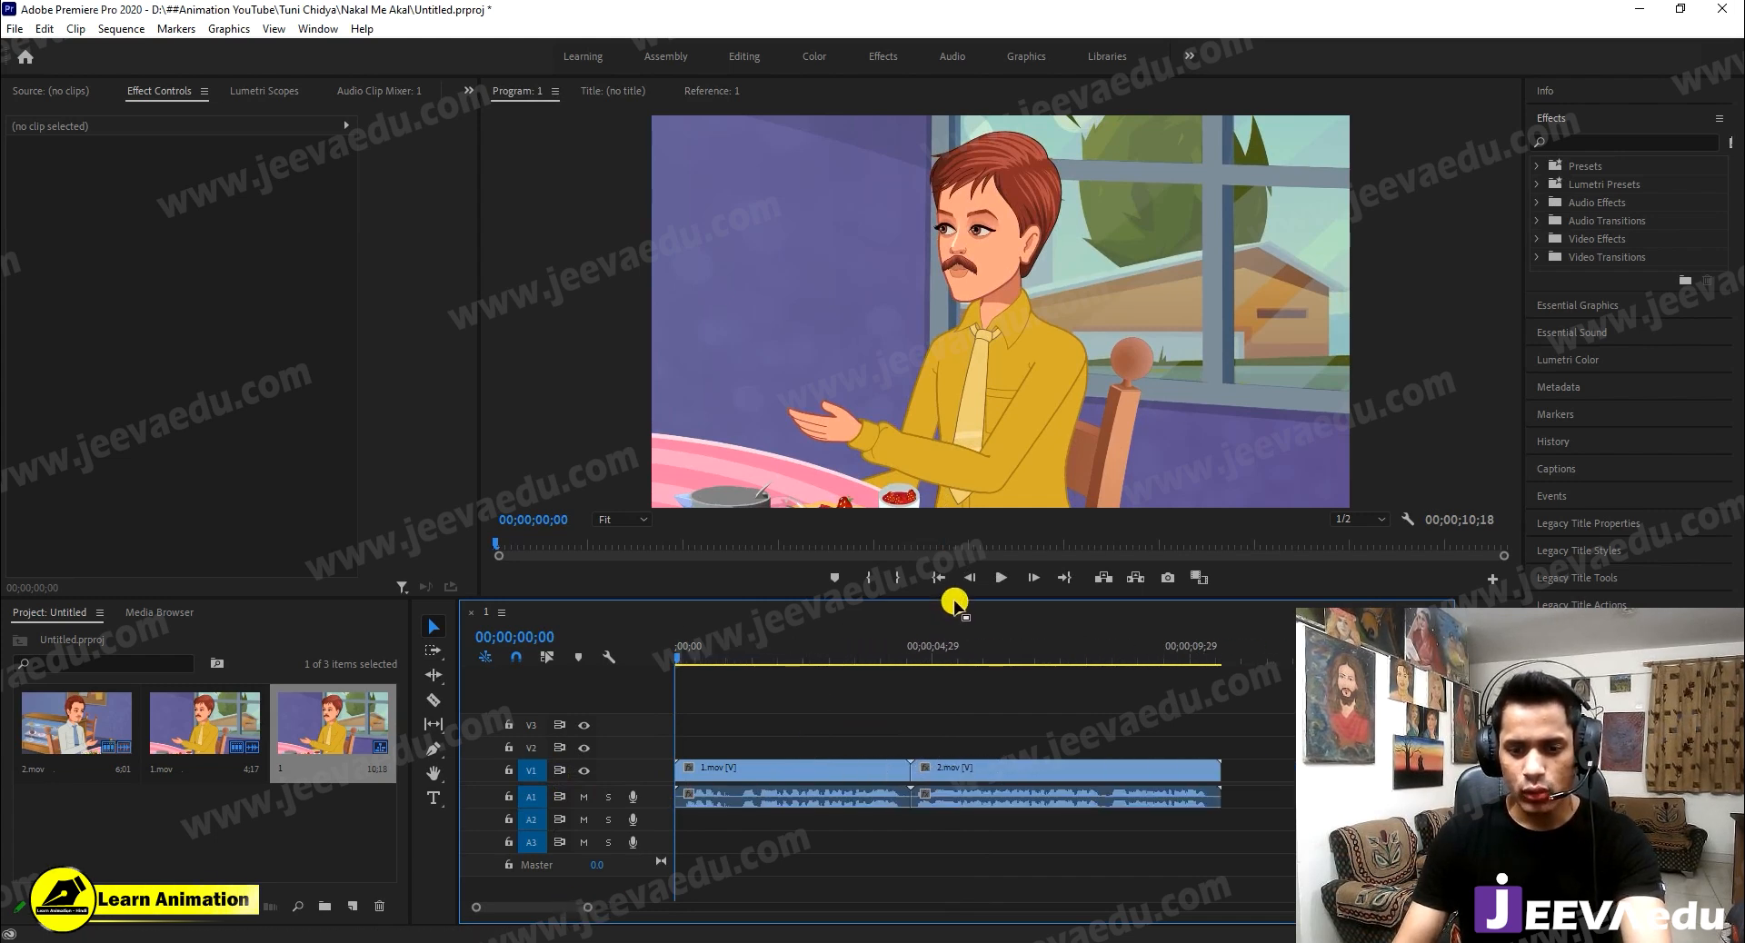
{"action": "left_click_drag", "start_coordinate": [965, 601], "coordinate": [974, 683]}
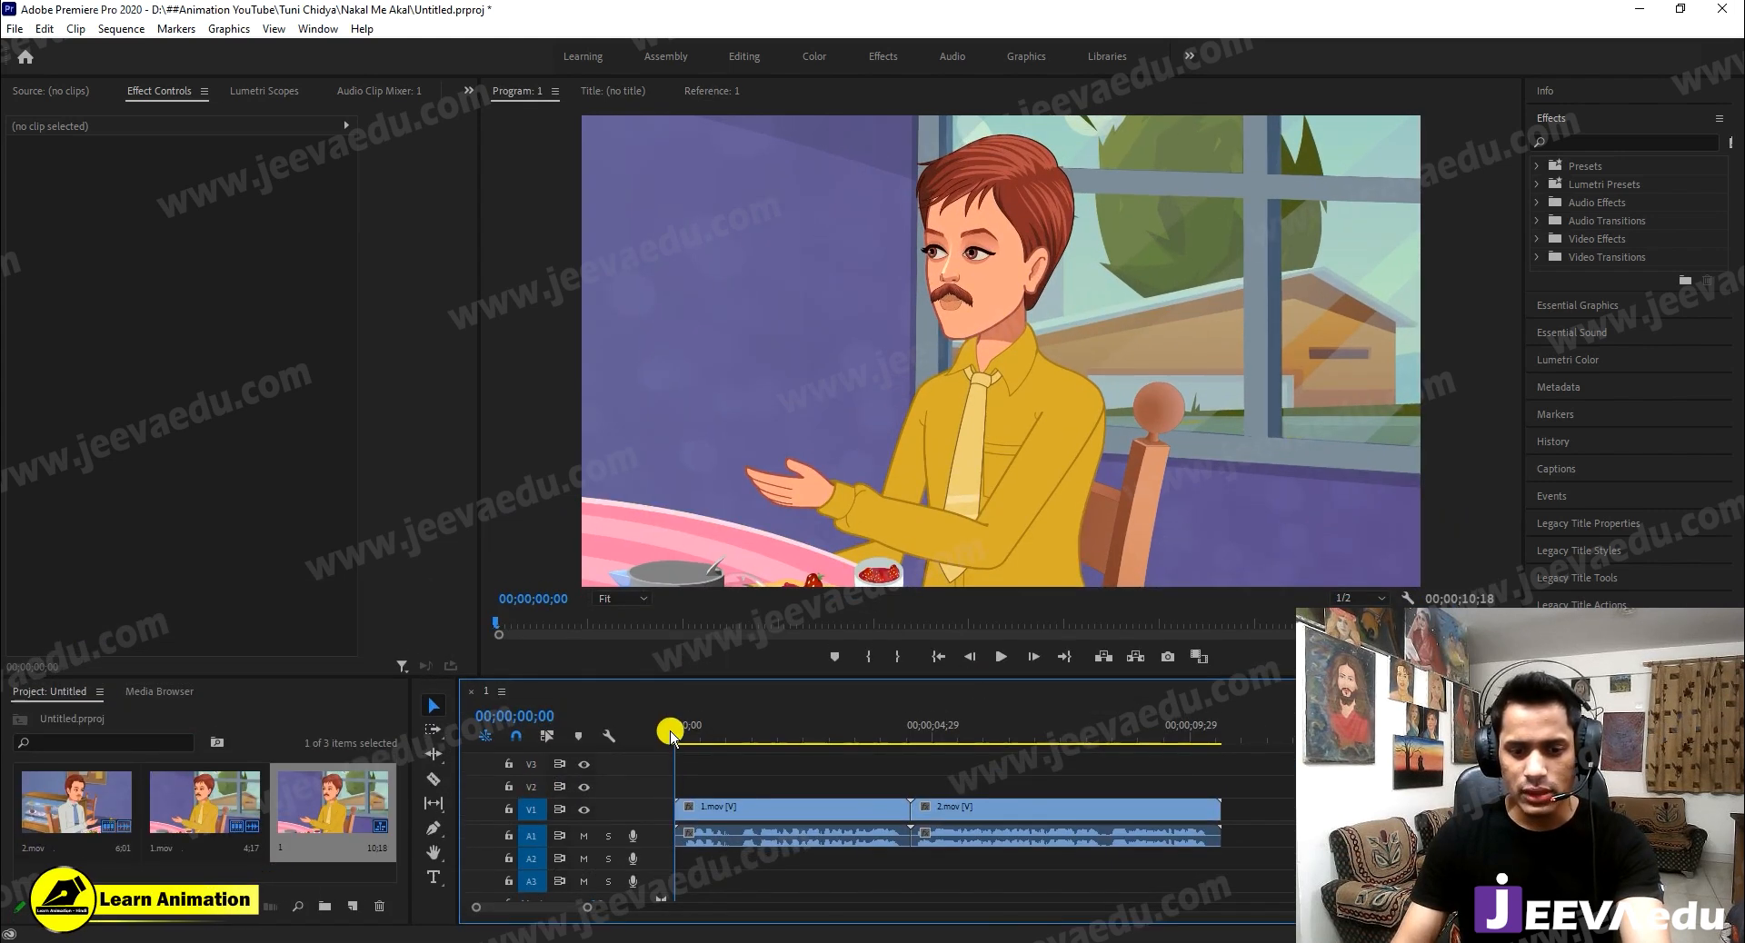
{"action": "key", "text": "space"}
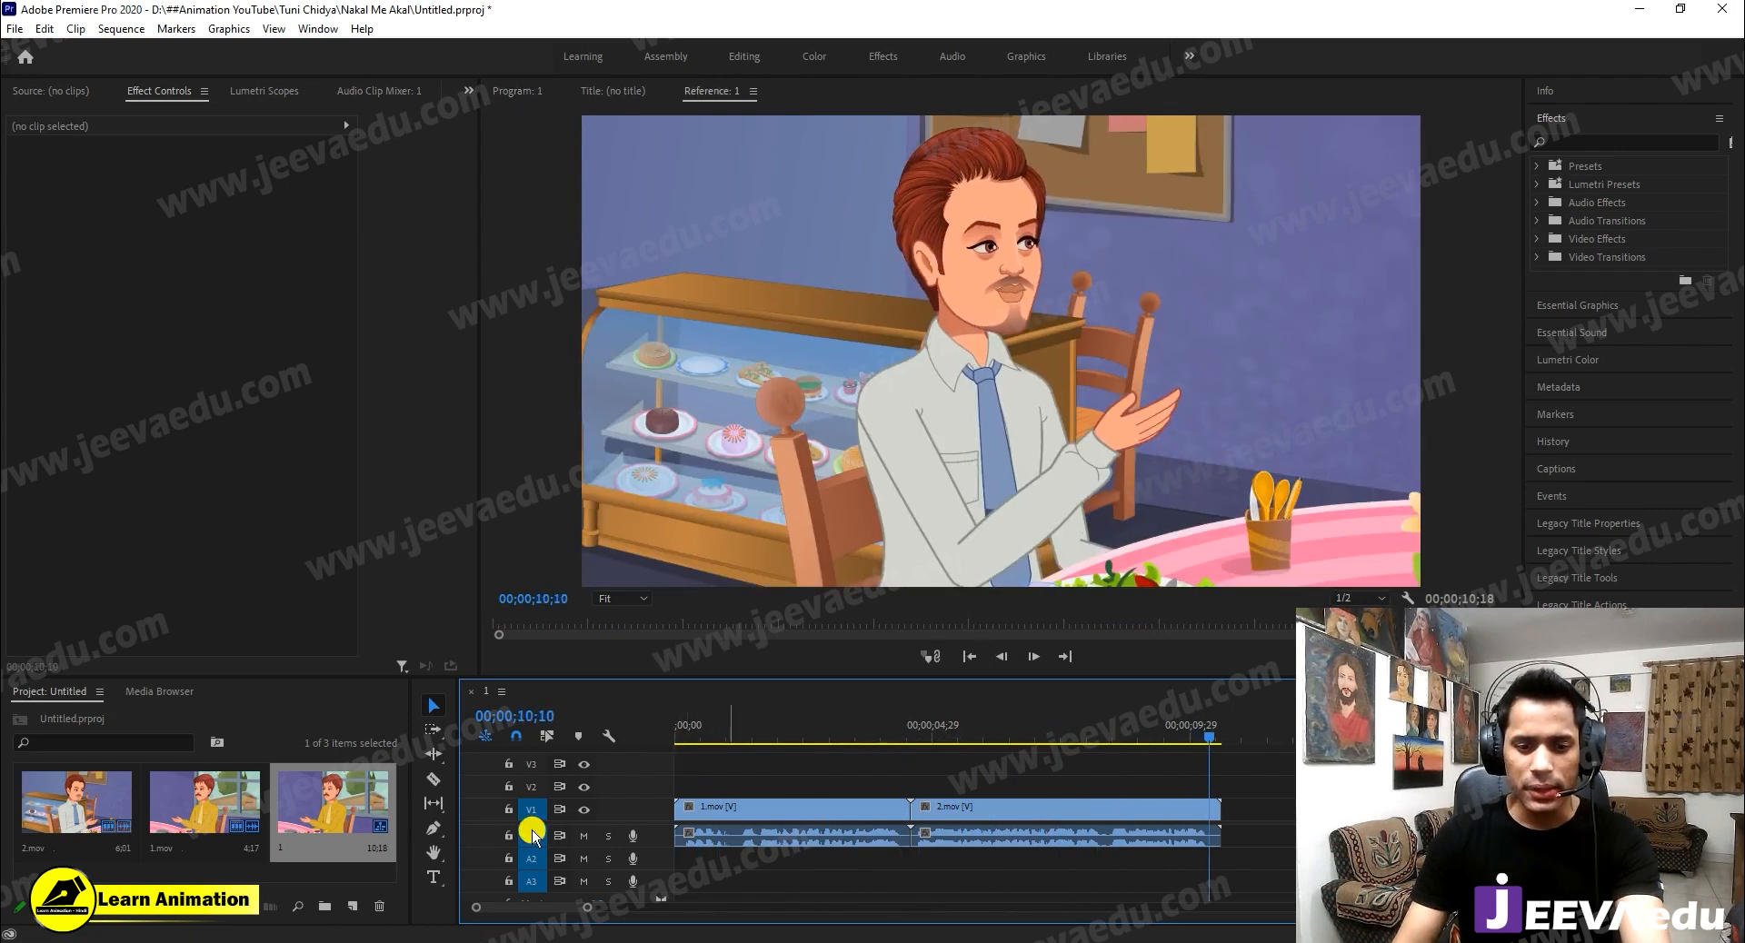
Mute audio track A1 and replay the sequence from the start without the clips' sound
{"action": "left_click", "coordinate": [589, 835]}
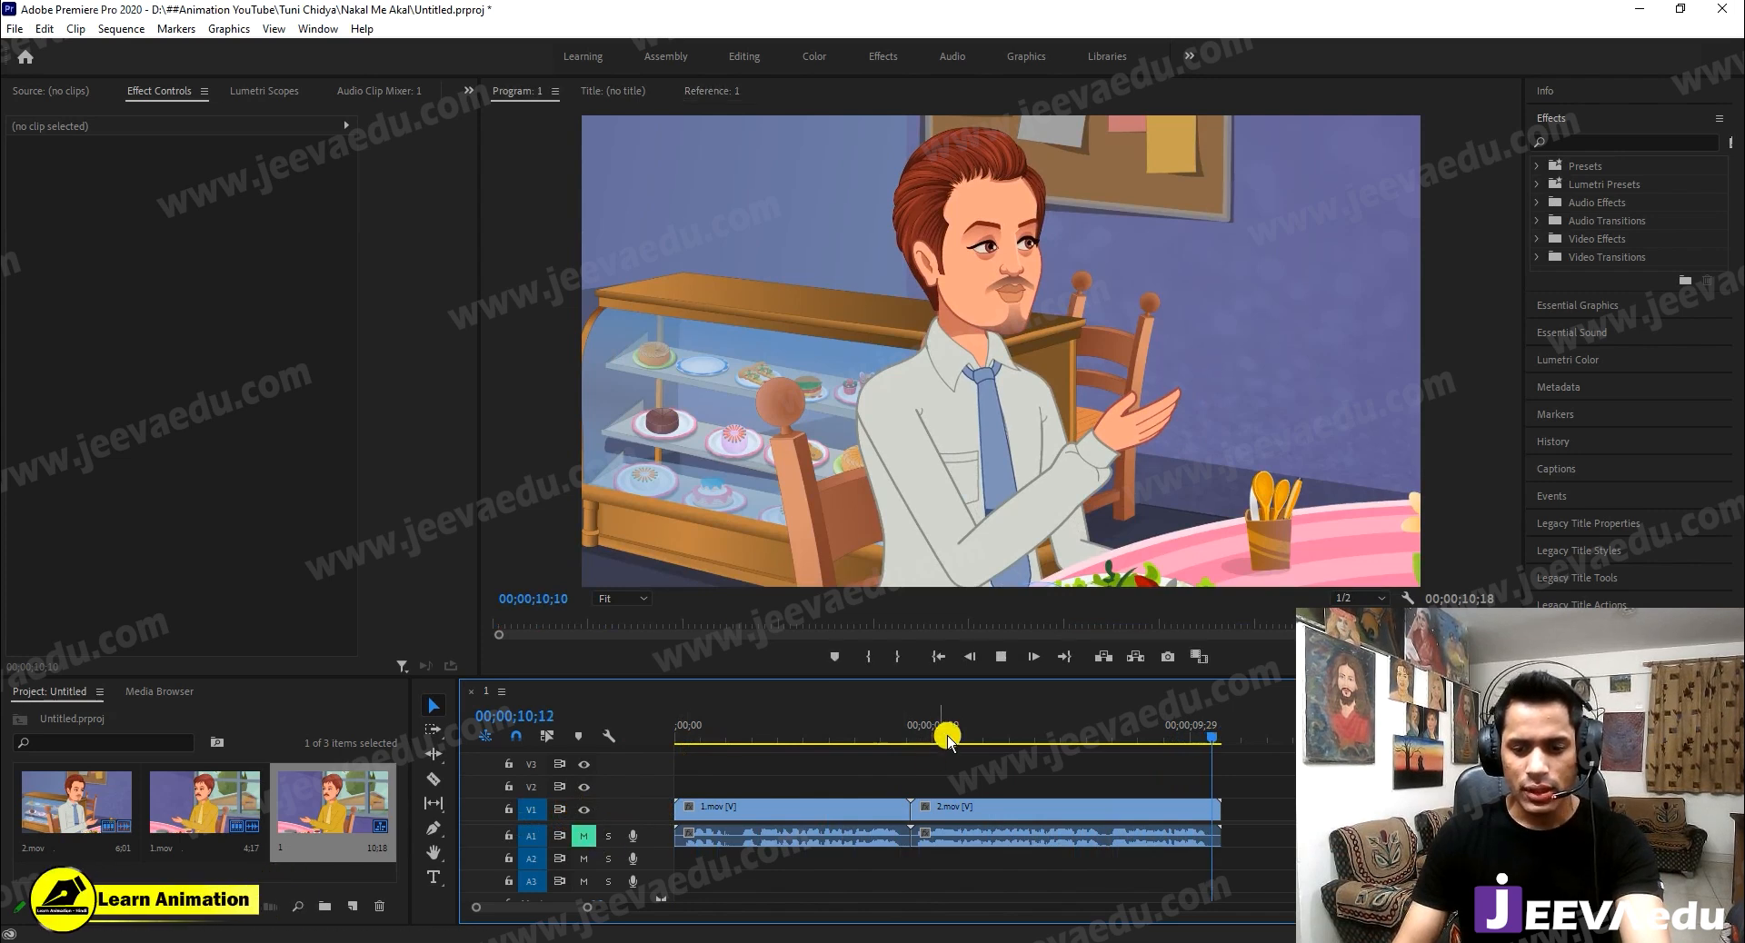
{"action": "key", "text": "space"}
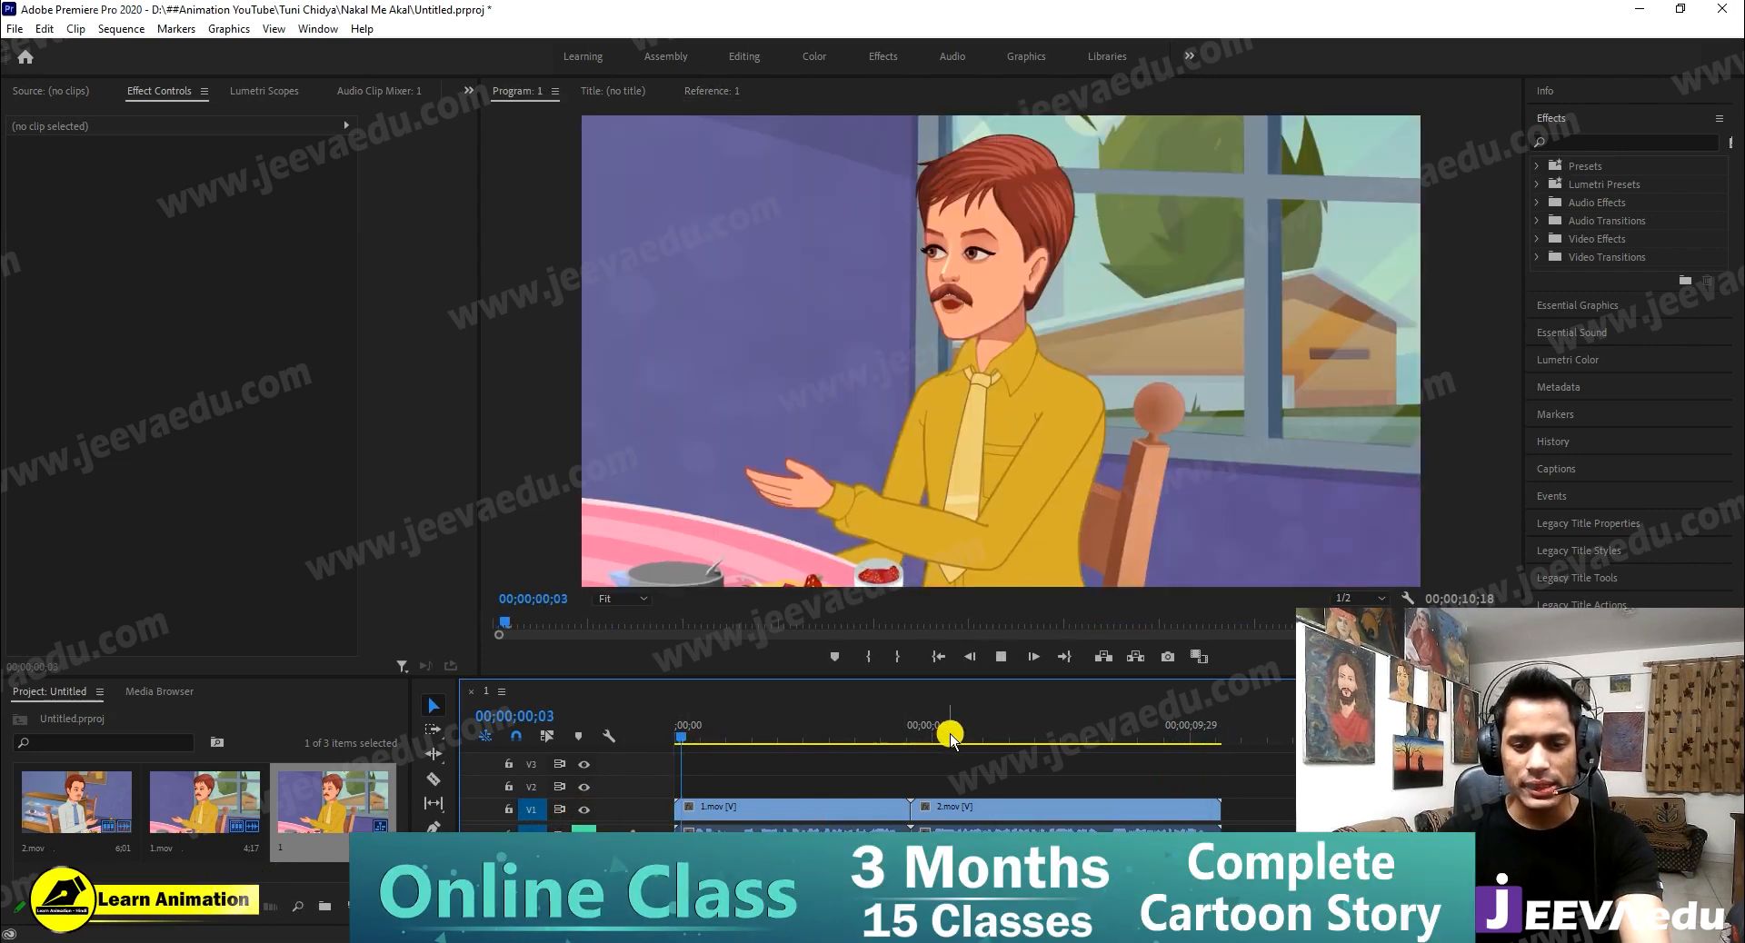